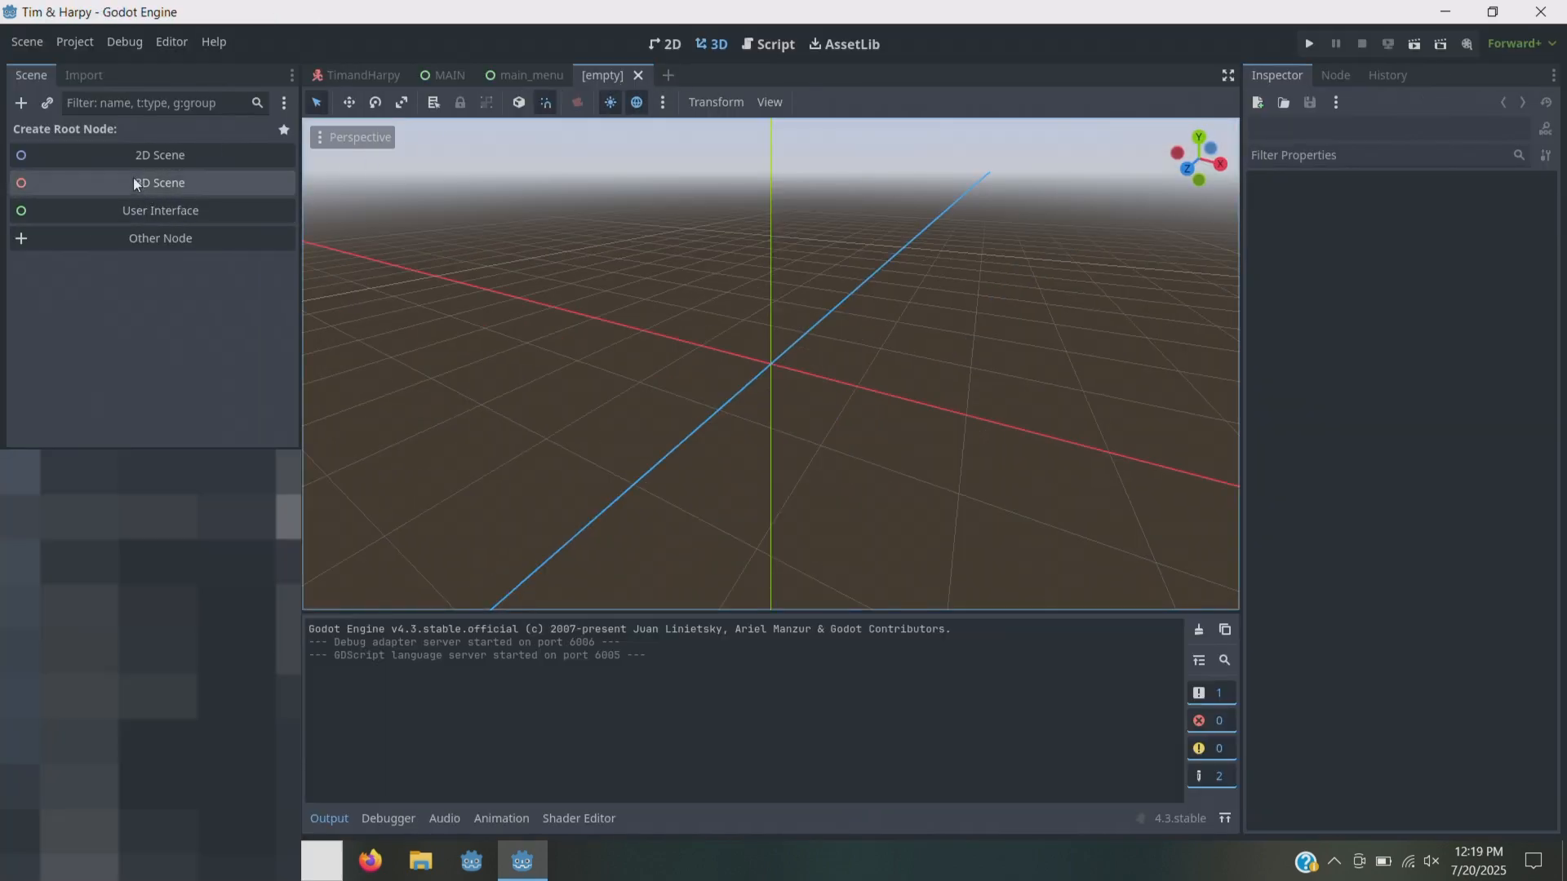
# - Create a 3D scene root node and rename it 3DScene
pyautogui.click(136, 182)
pyautogui.doubleClick(84, 139)
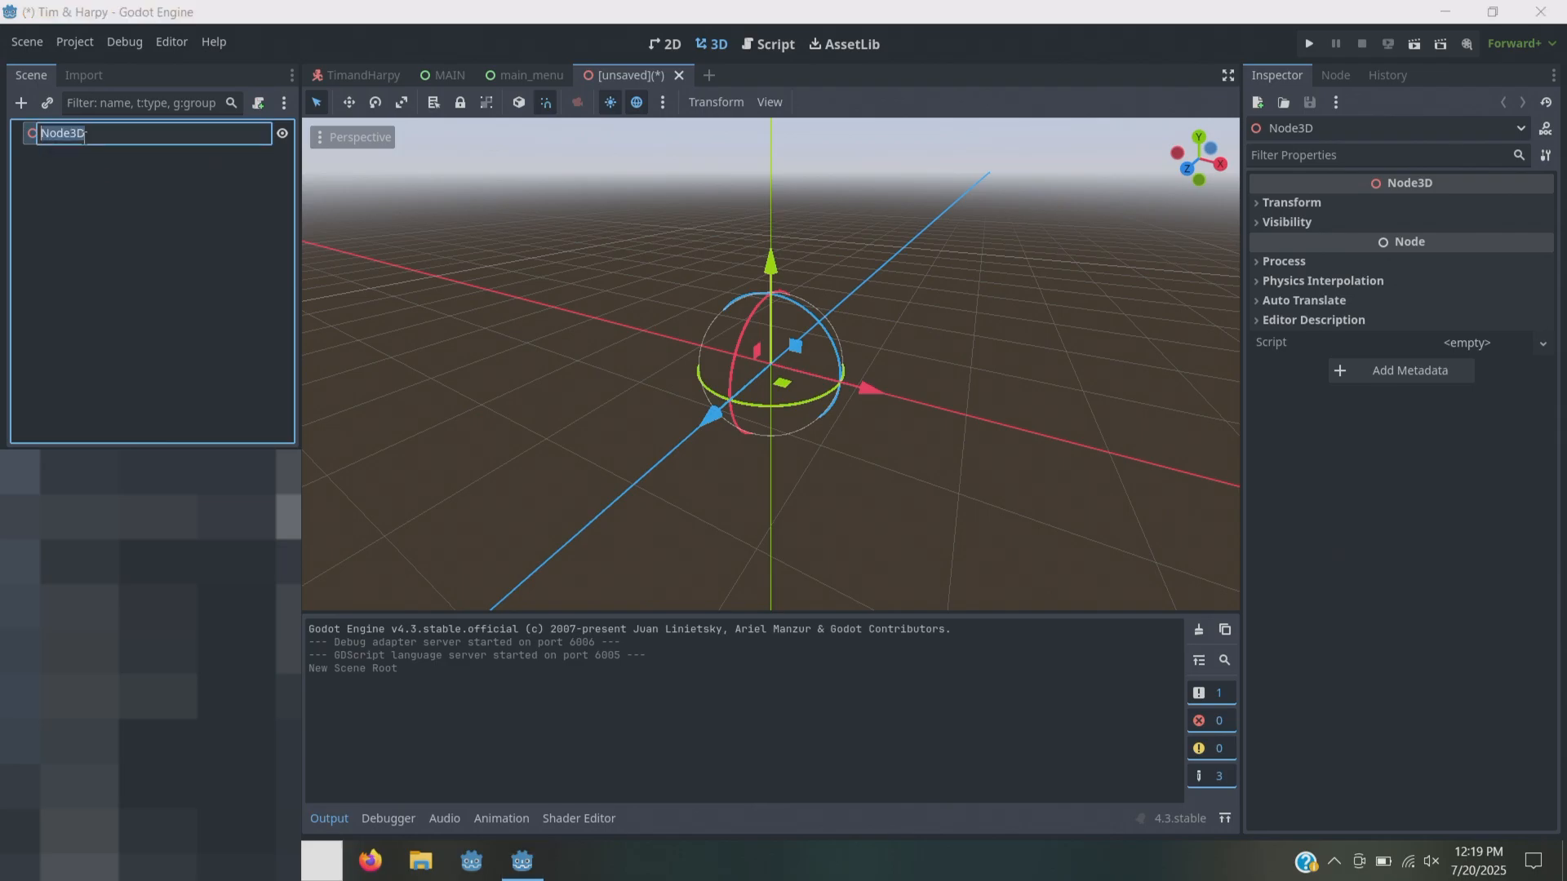
pyautogui.write('3DScene')
pyautogui.press('Return')
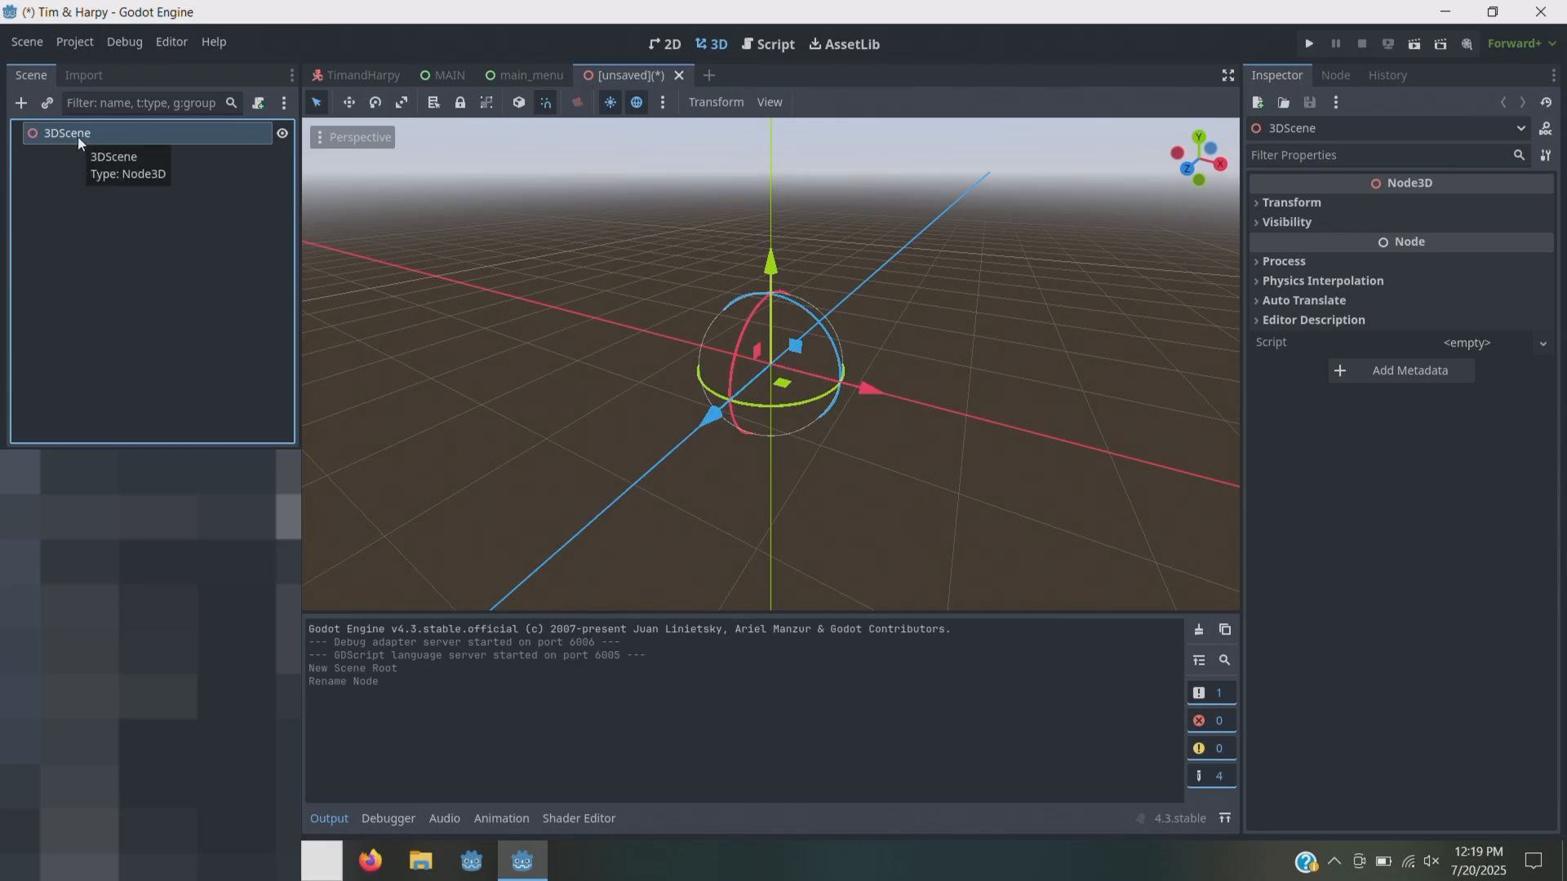
# - Look through the node types offered for a new child node, comparing those under Node3D and Node2D
pyautogui.click(22, 103)
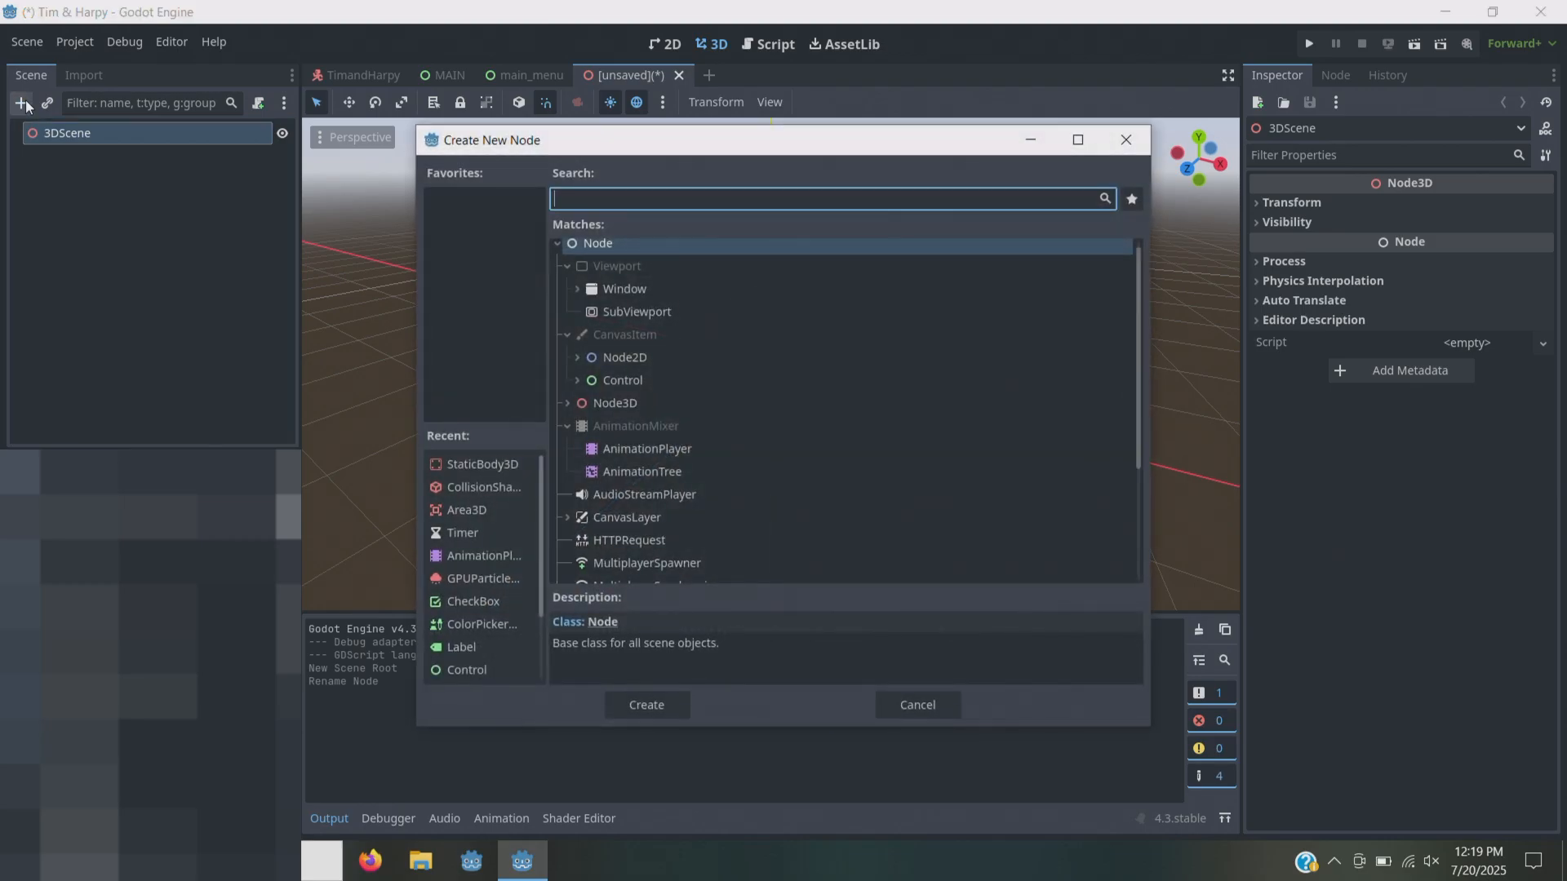
pyautogui.click(567, 403)
pyautogui.scroll(-2, 710, 444)
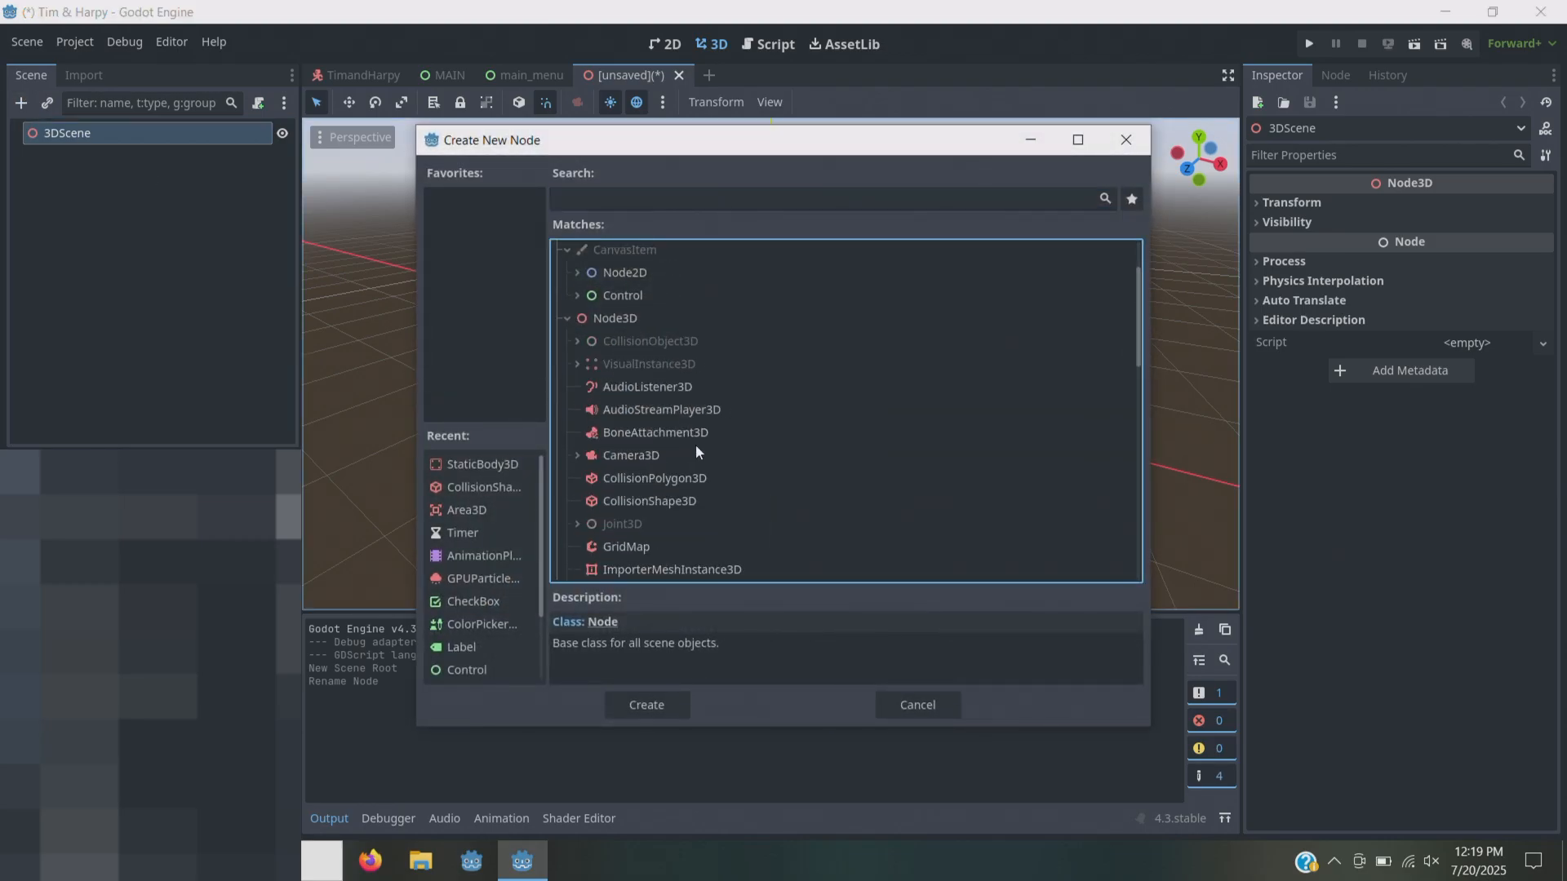
pyautogui.click(633, 389)
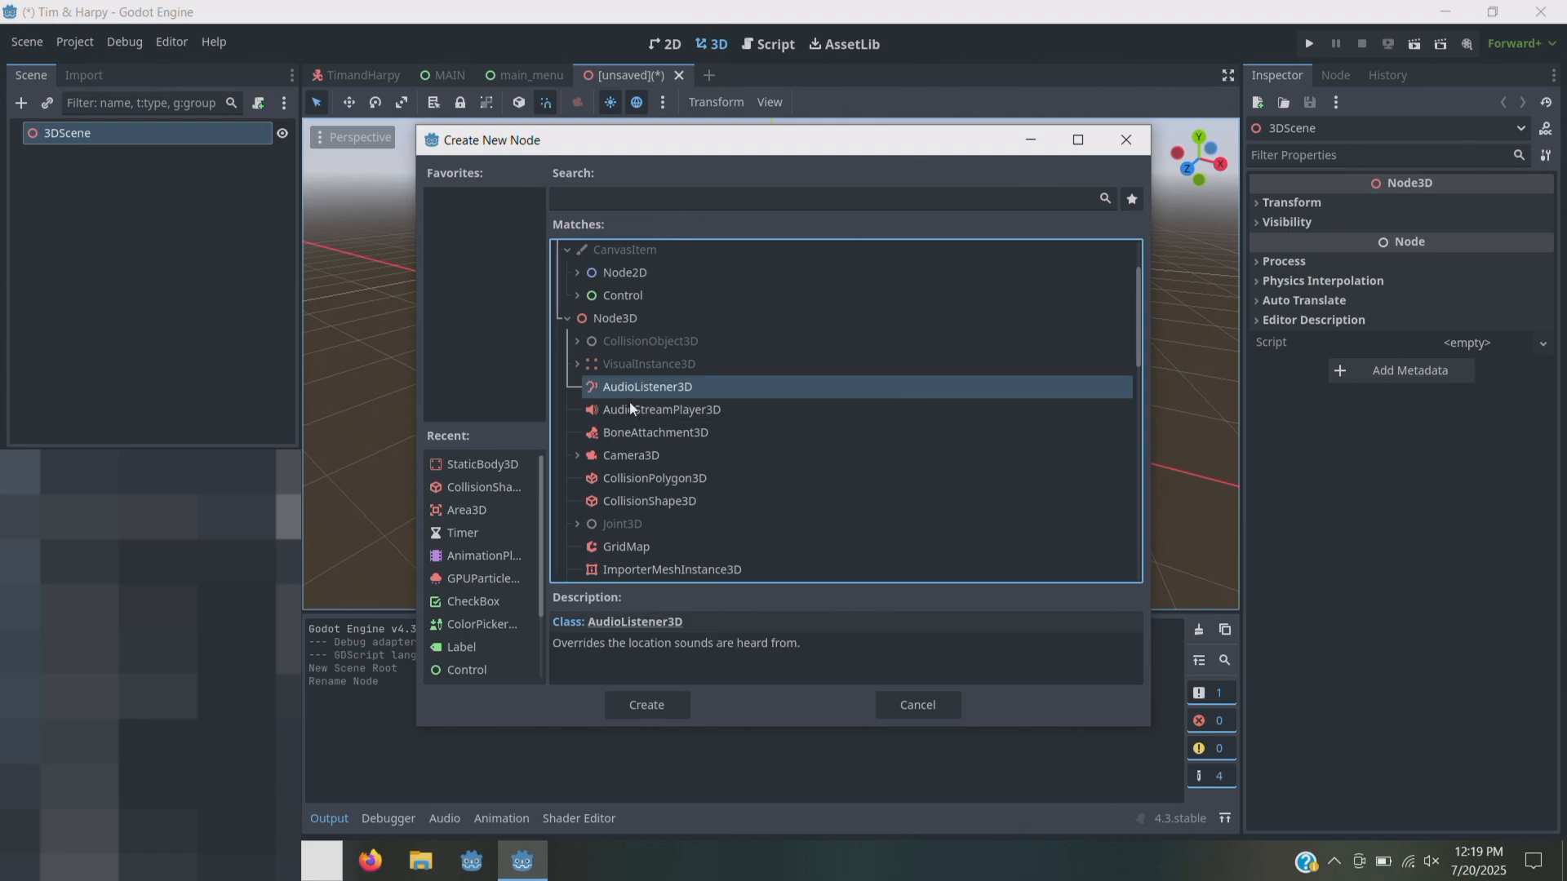
pyautogui.click(629, 457)
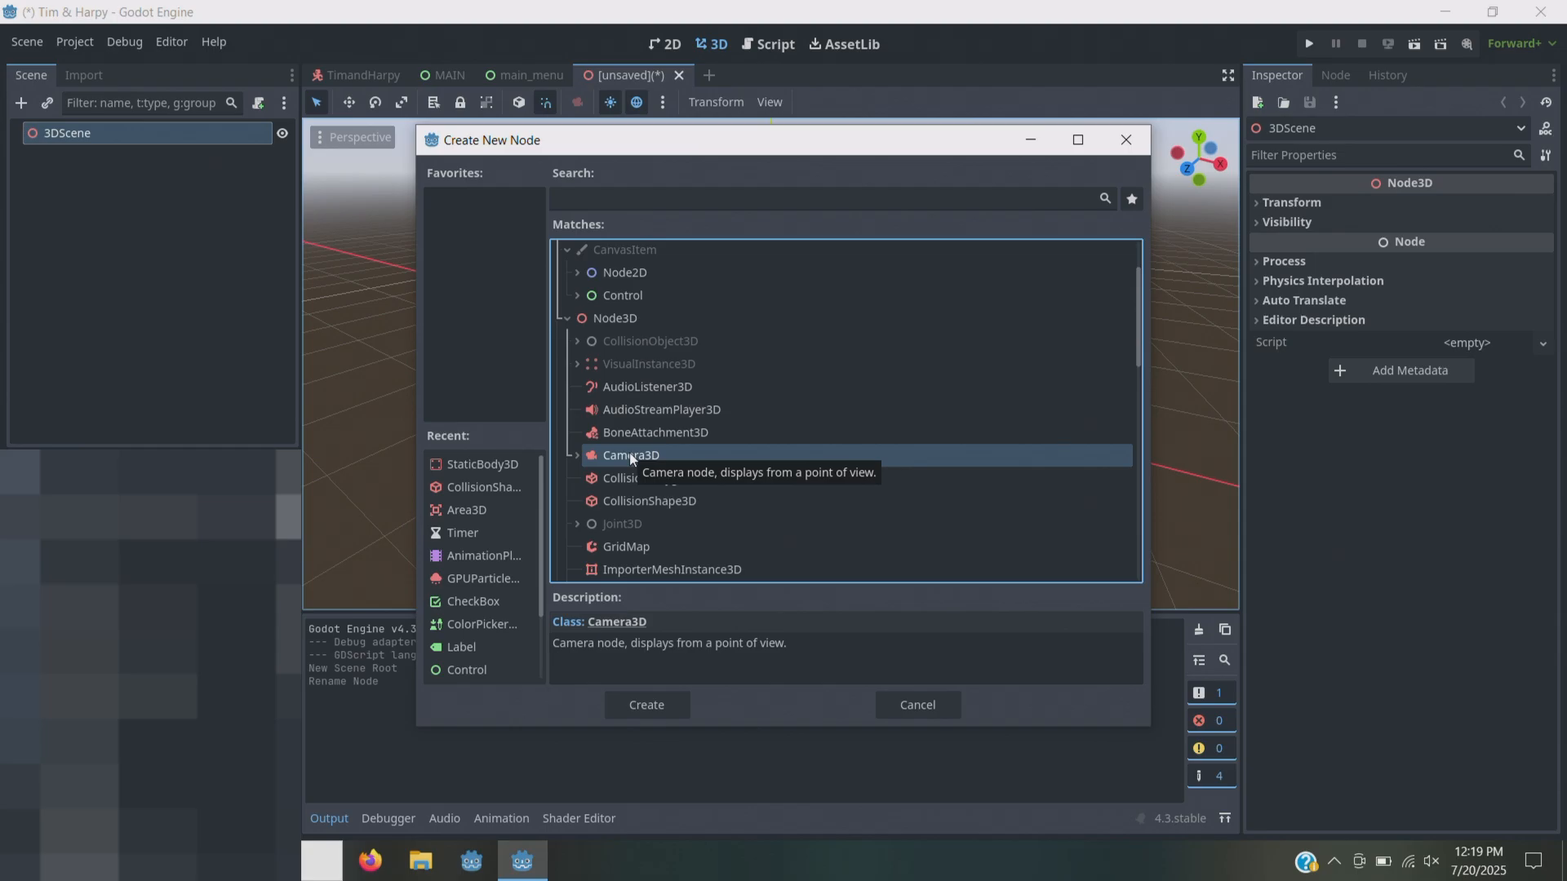
pyautogui.click(644, 413)
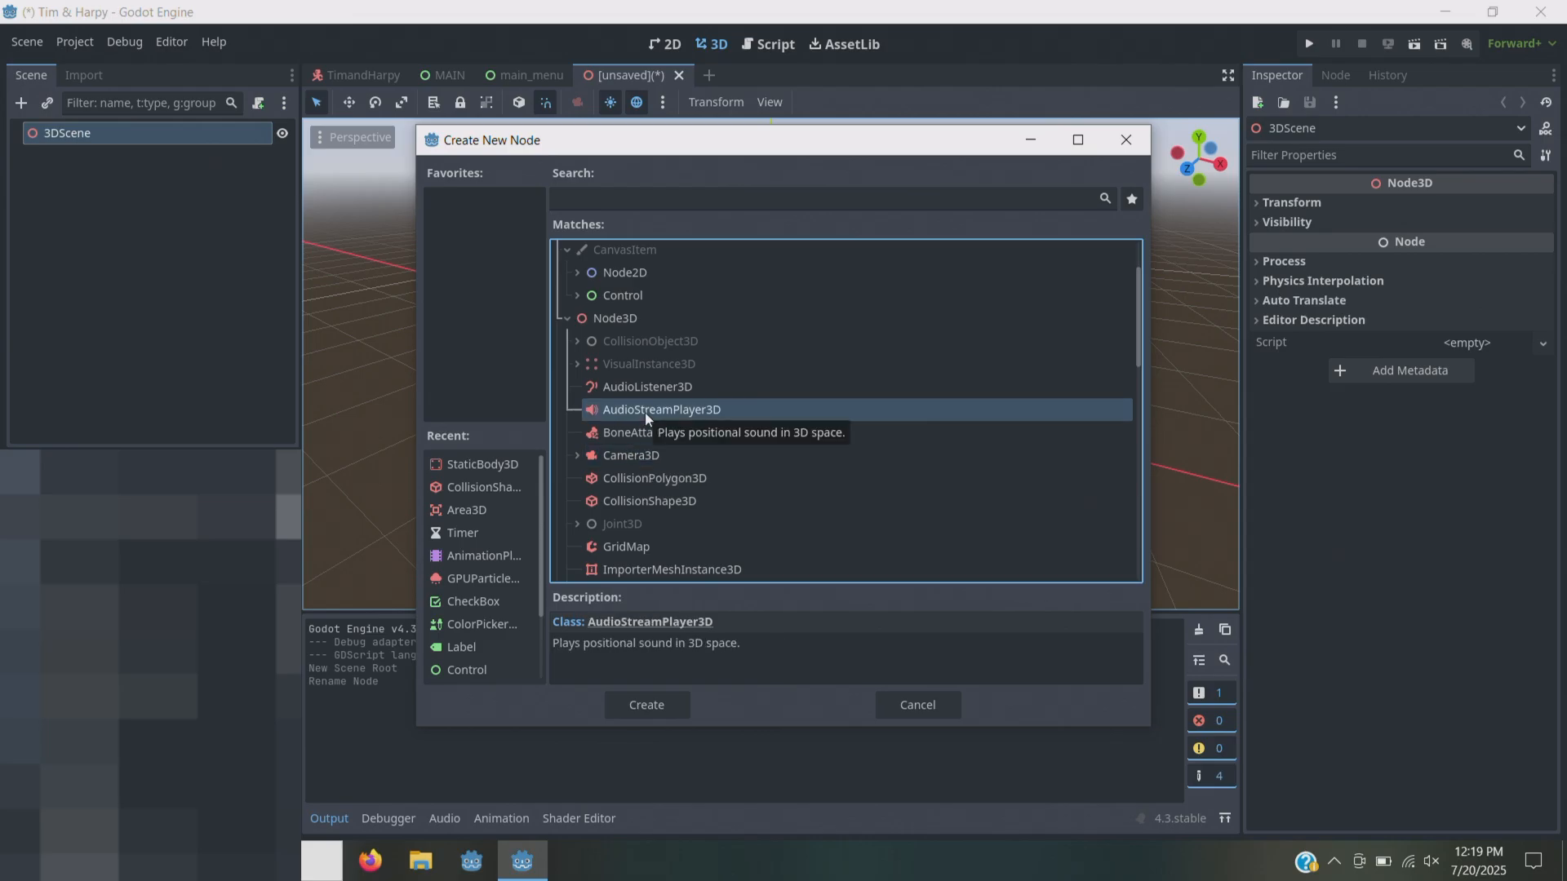
pyautogui.scroll(-15, 645, 413)
pyautogui.scroll(10, 644, 413)
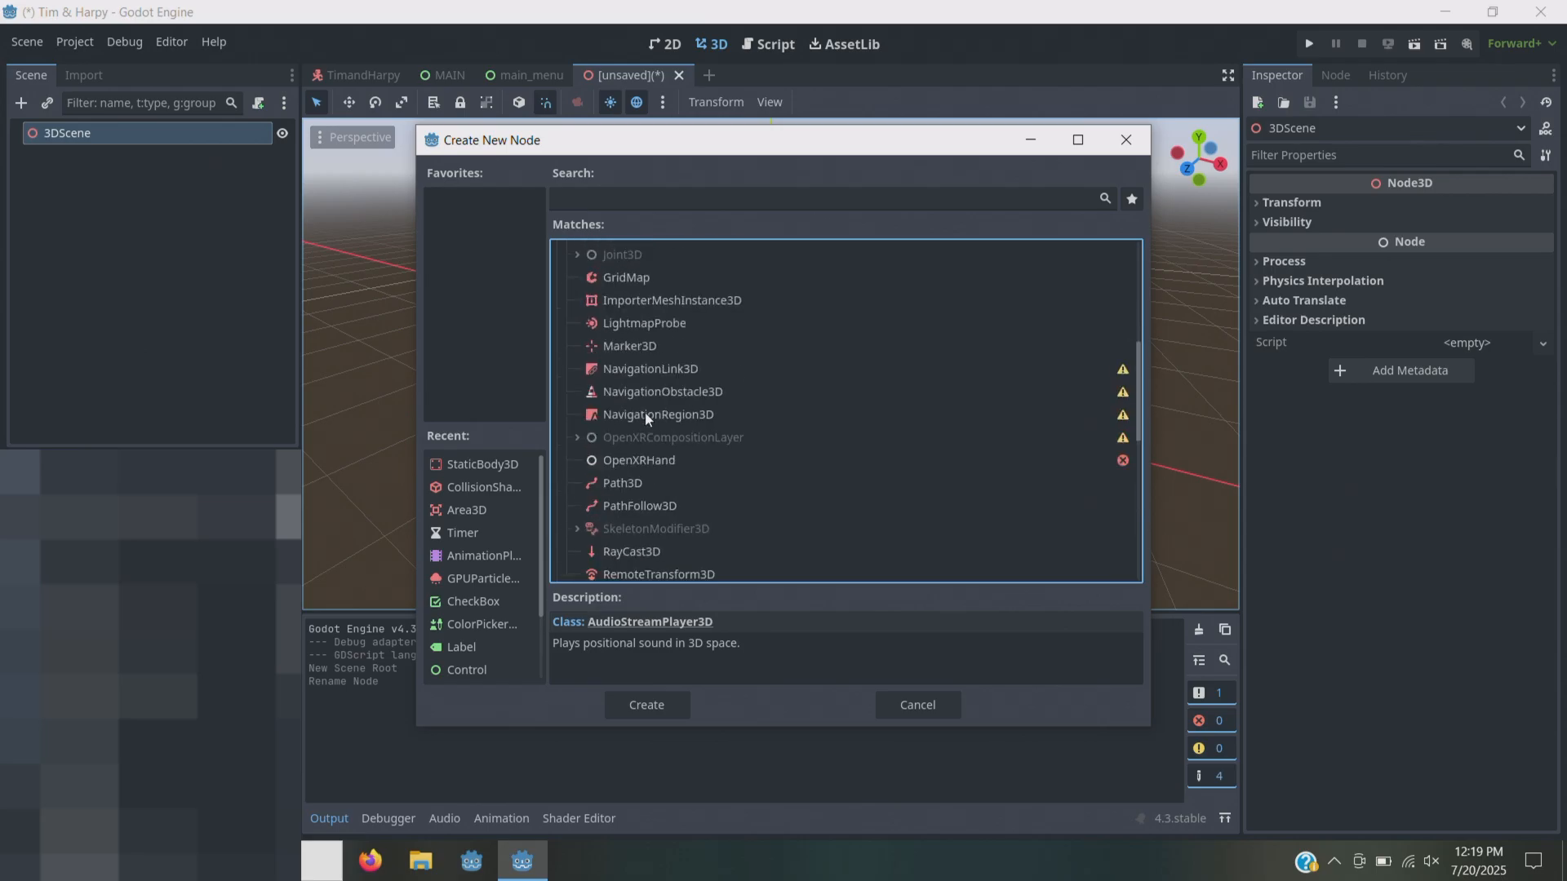
pyautogui.scroll(8, 645, 408)
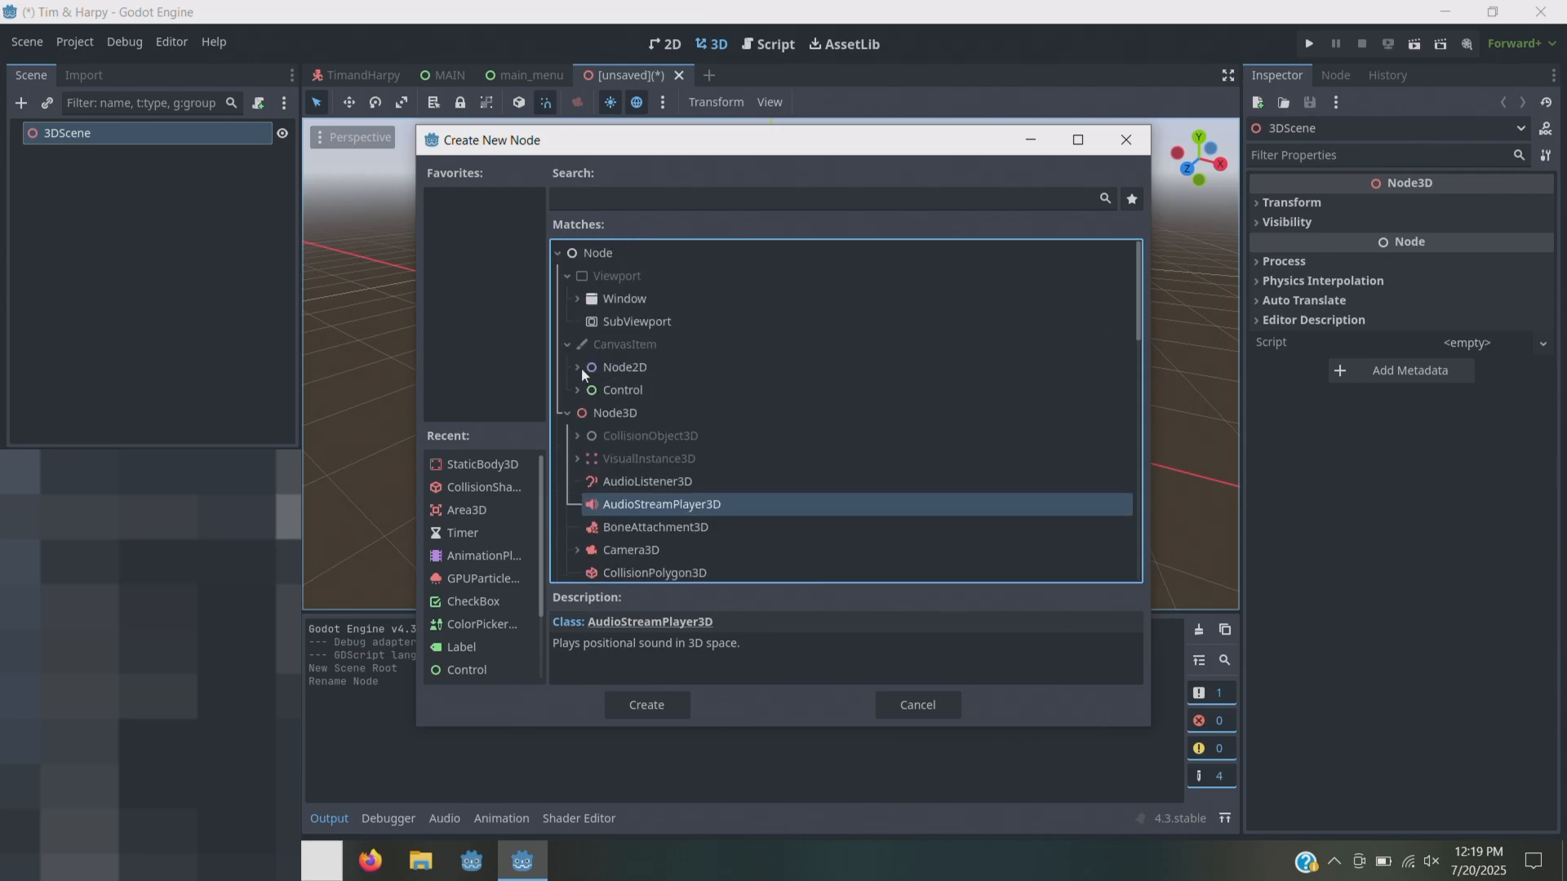
pyautogui.click(579, 368)
pyautogui.click(634, 435)
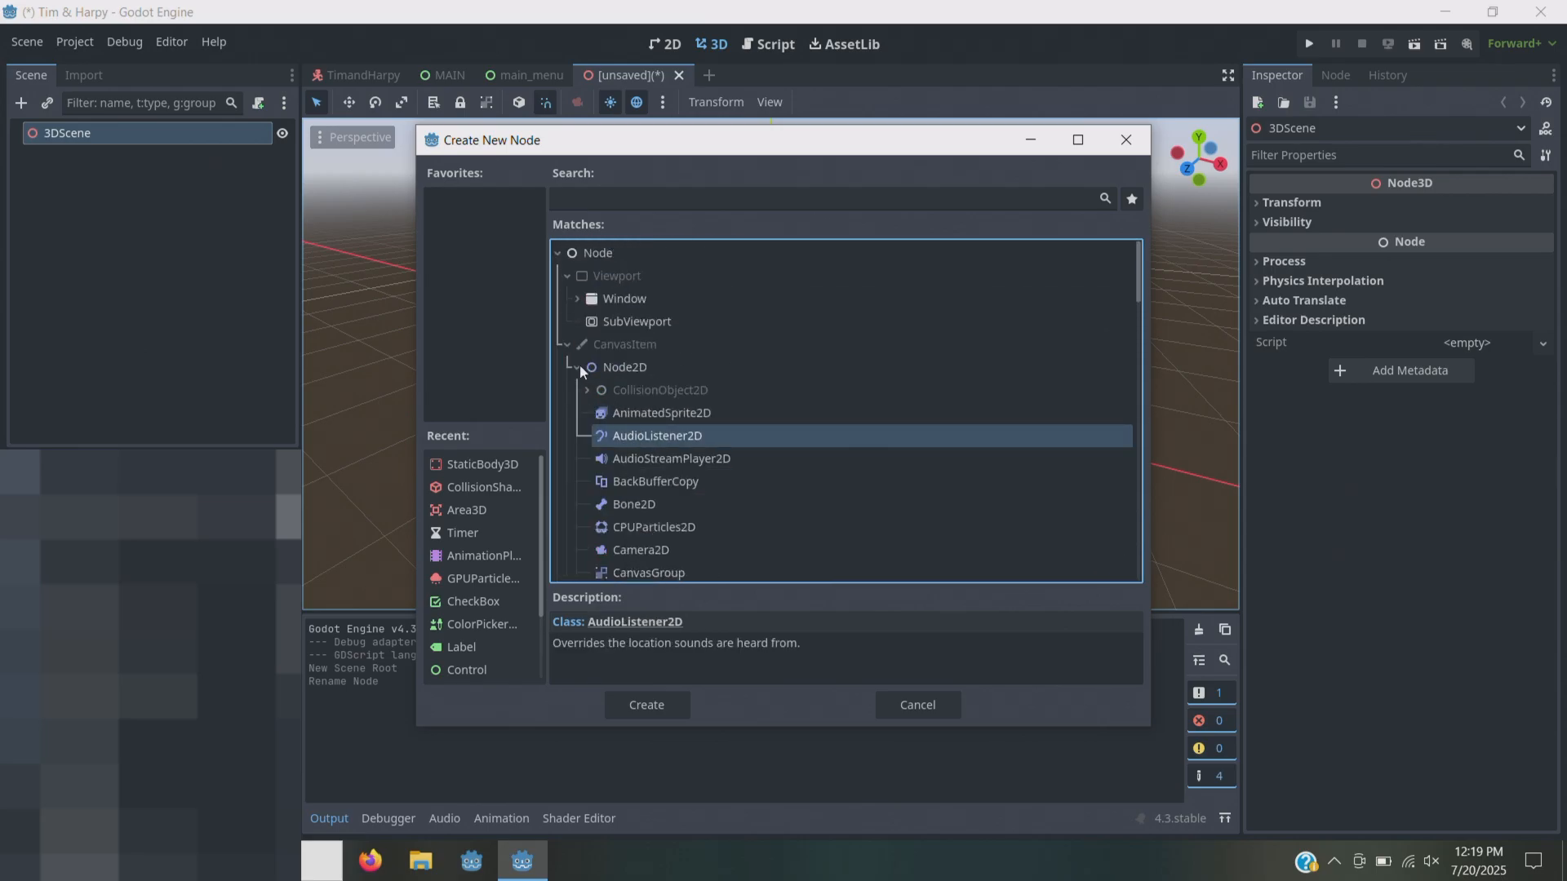
pyautogui.click(579, 365)
pyautogui.click(635, 416)
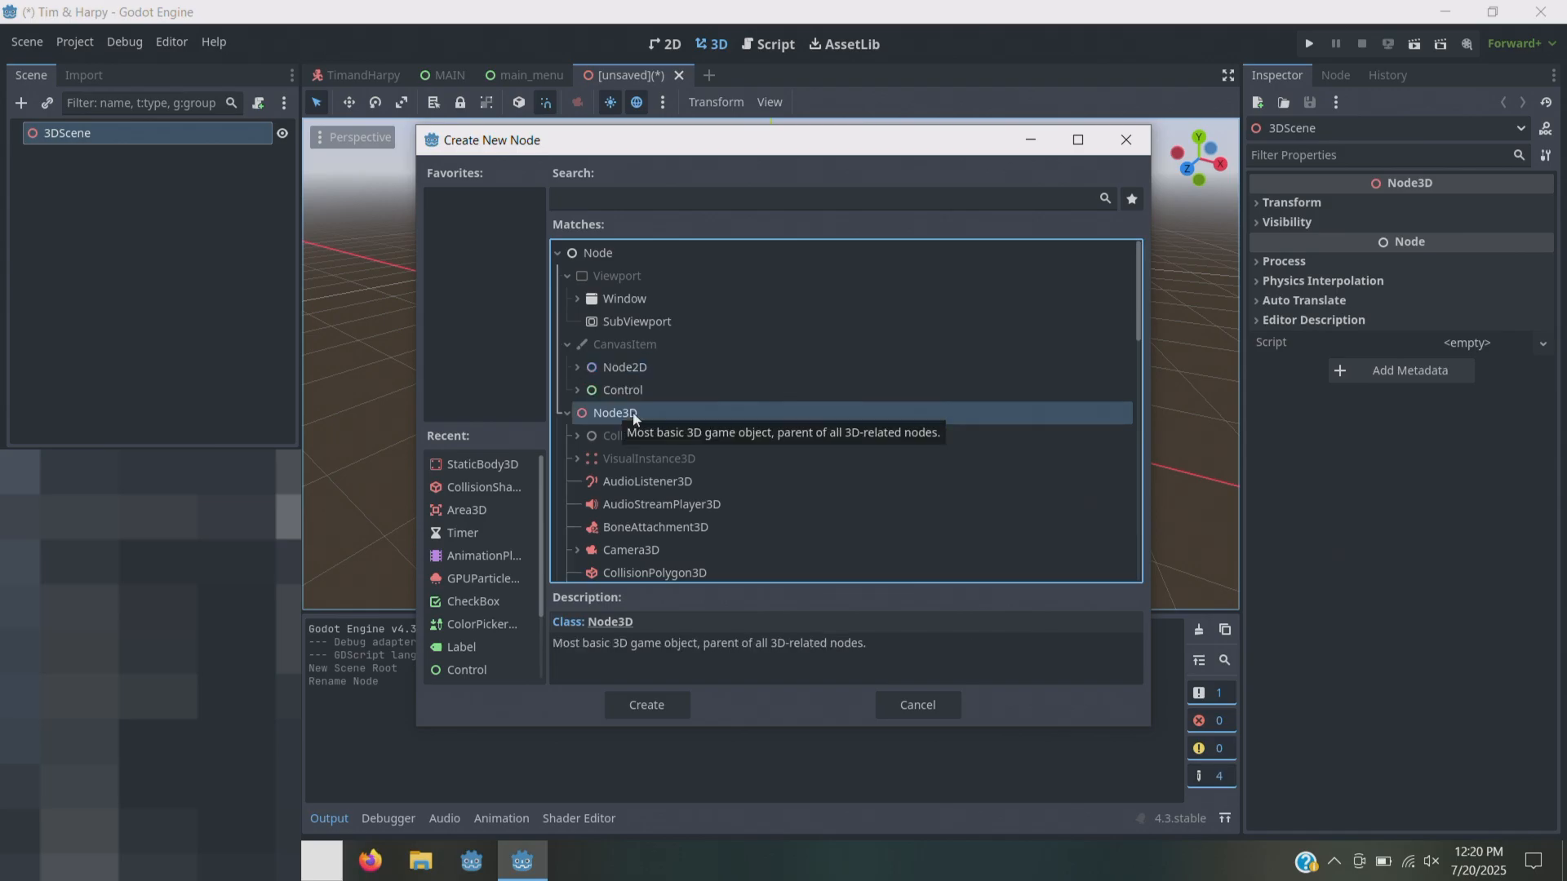
pyautogui.click(620, 481)
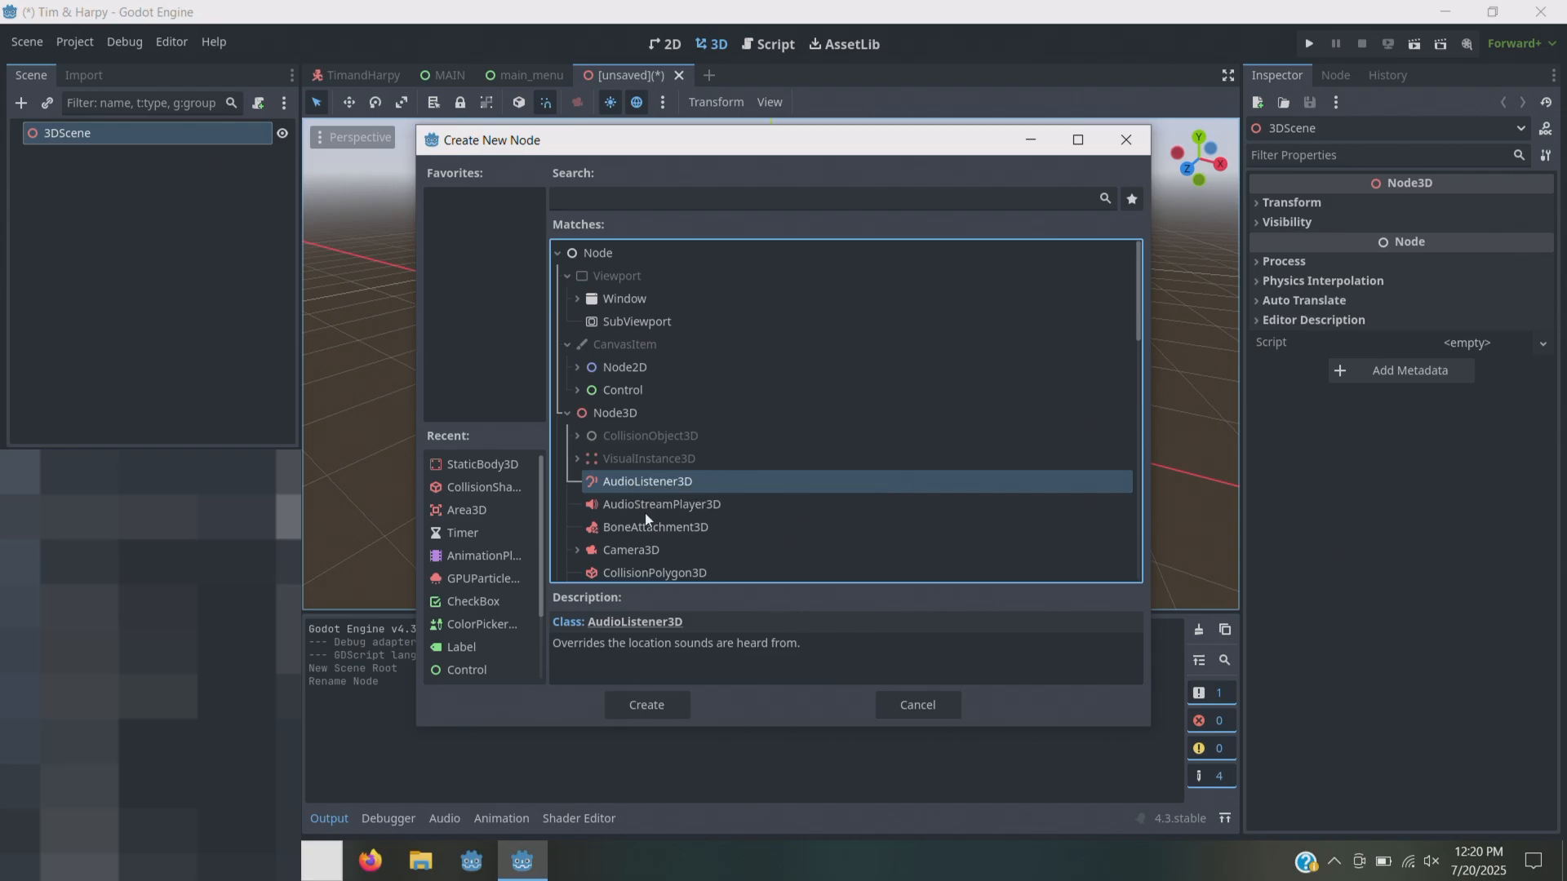
pyautogui.click(586, 198)
pyautogui.write('charact')
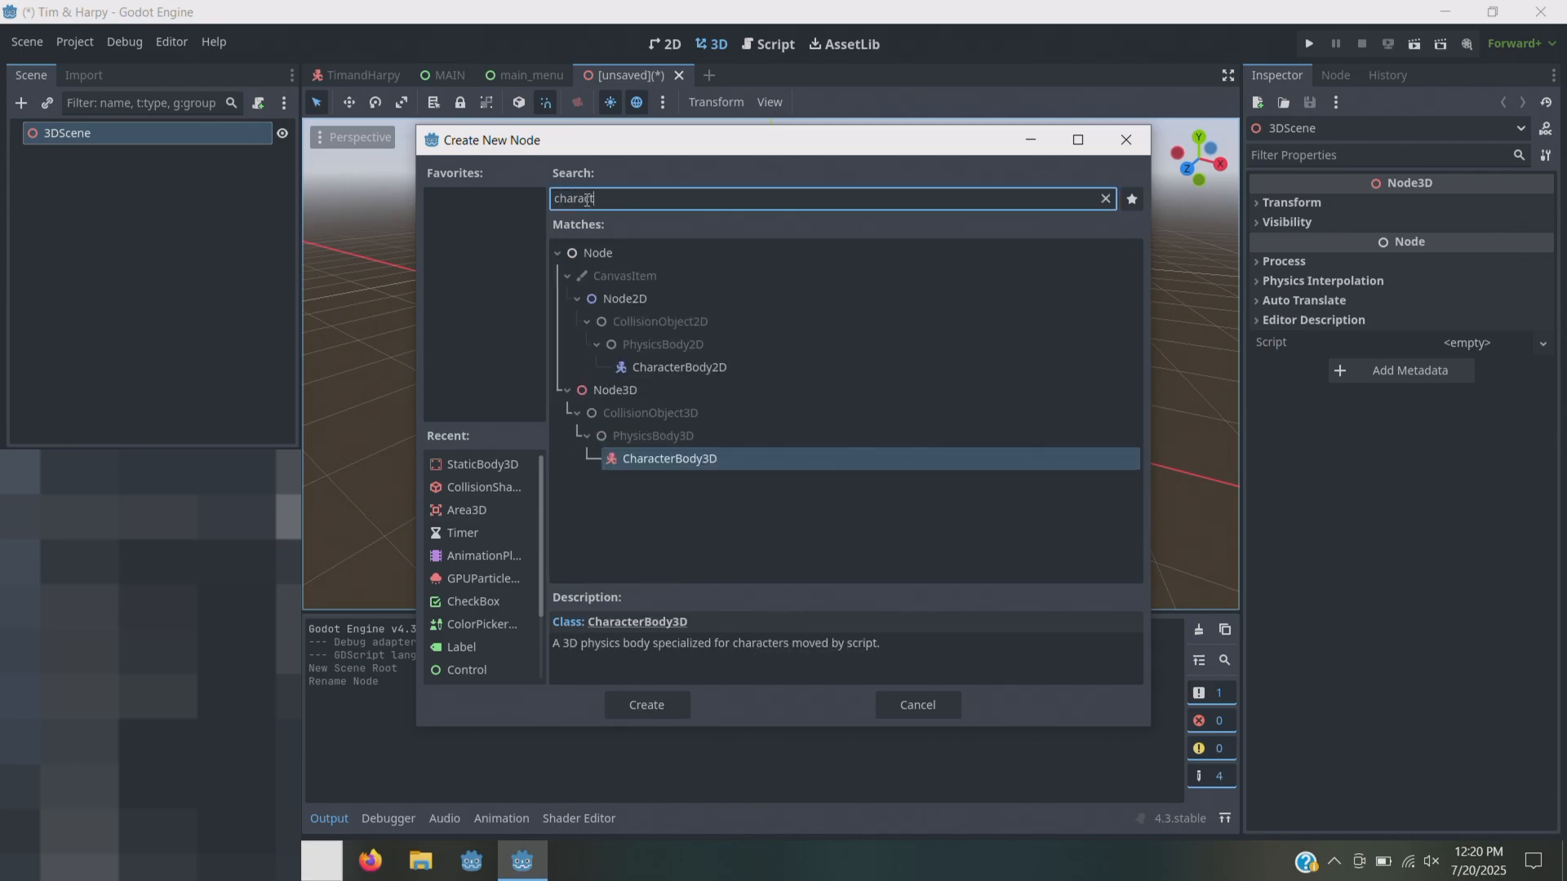
pyautogui.write('er')
pyautogui.press('Return')
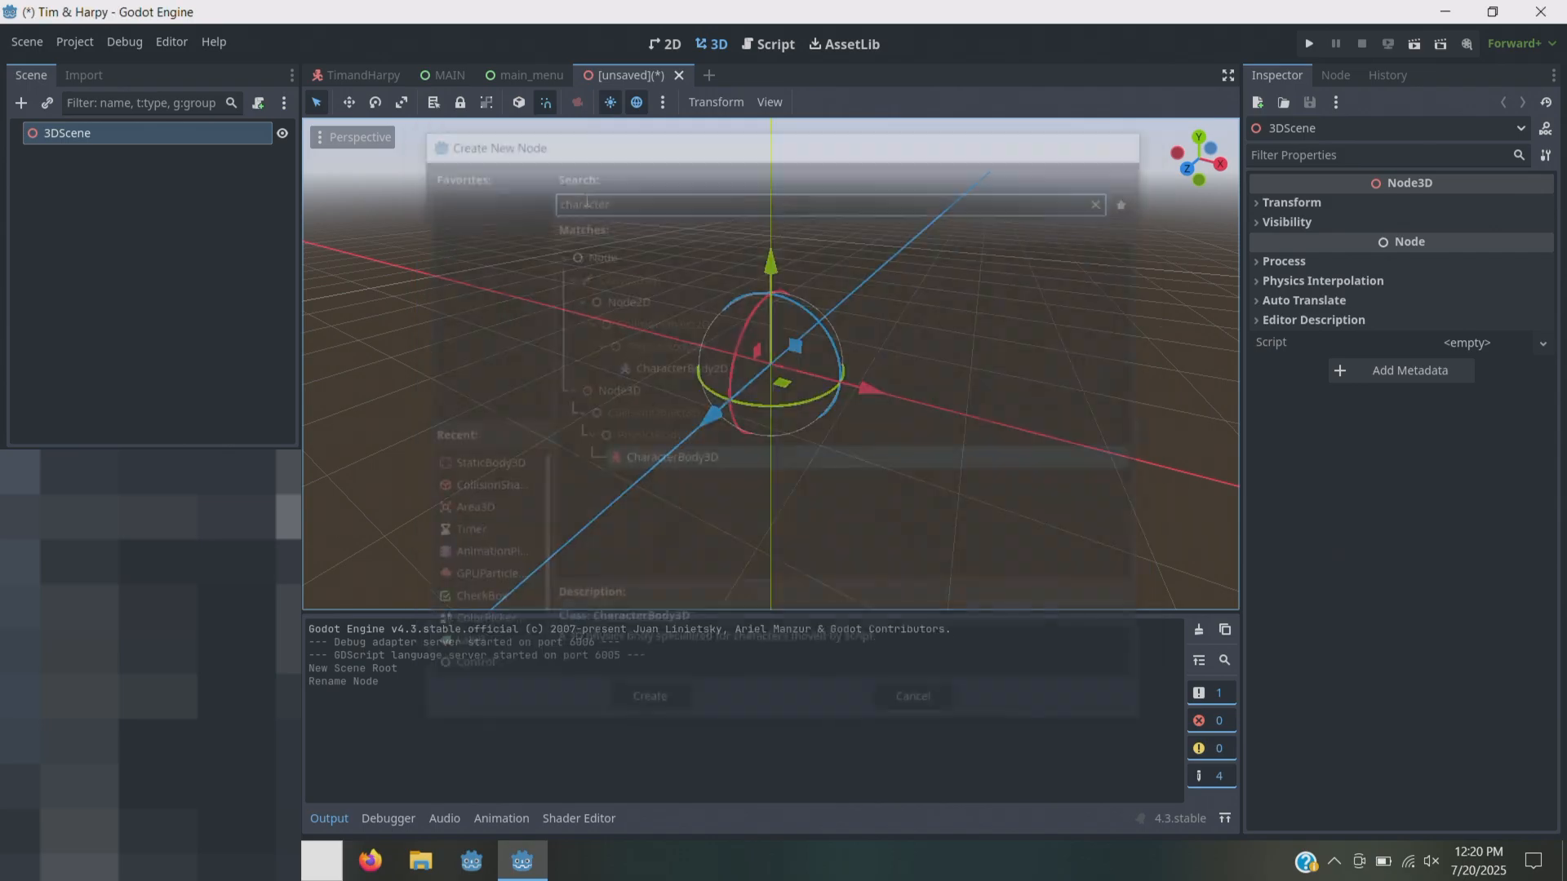
pyautogui.press('Delete')
# - Rename the root node as GuideCharacter
pyautogui.doubleClick(82, 133)
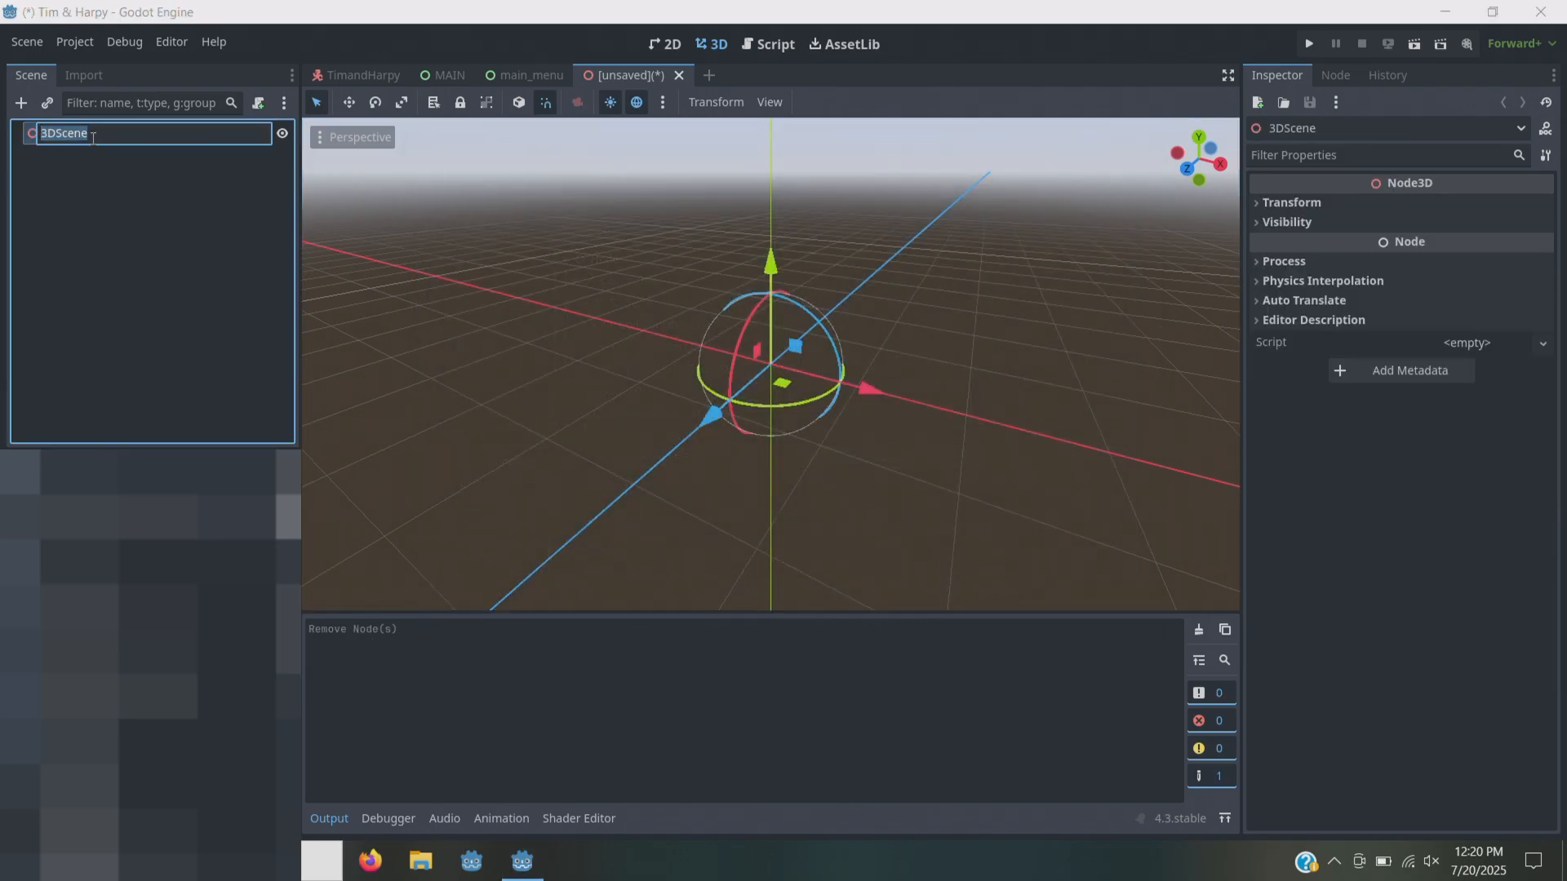
pyautogui.write('GuideCharacter')
pyautogui.press('Return')
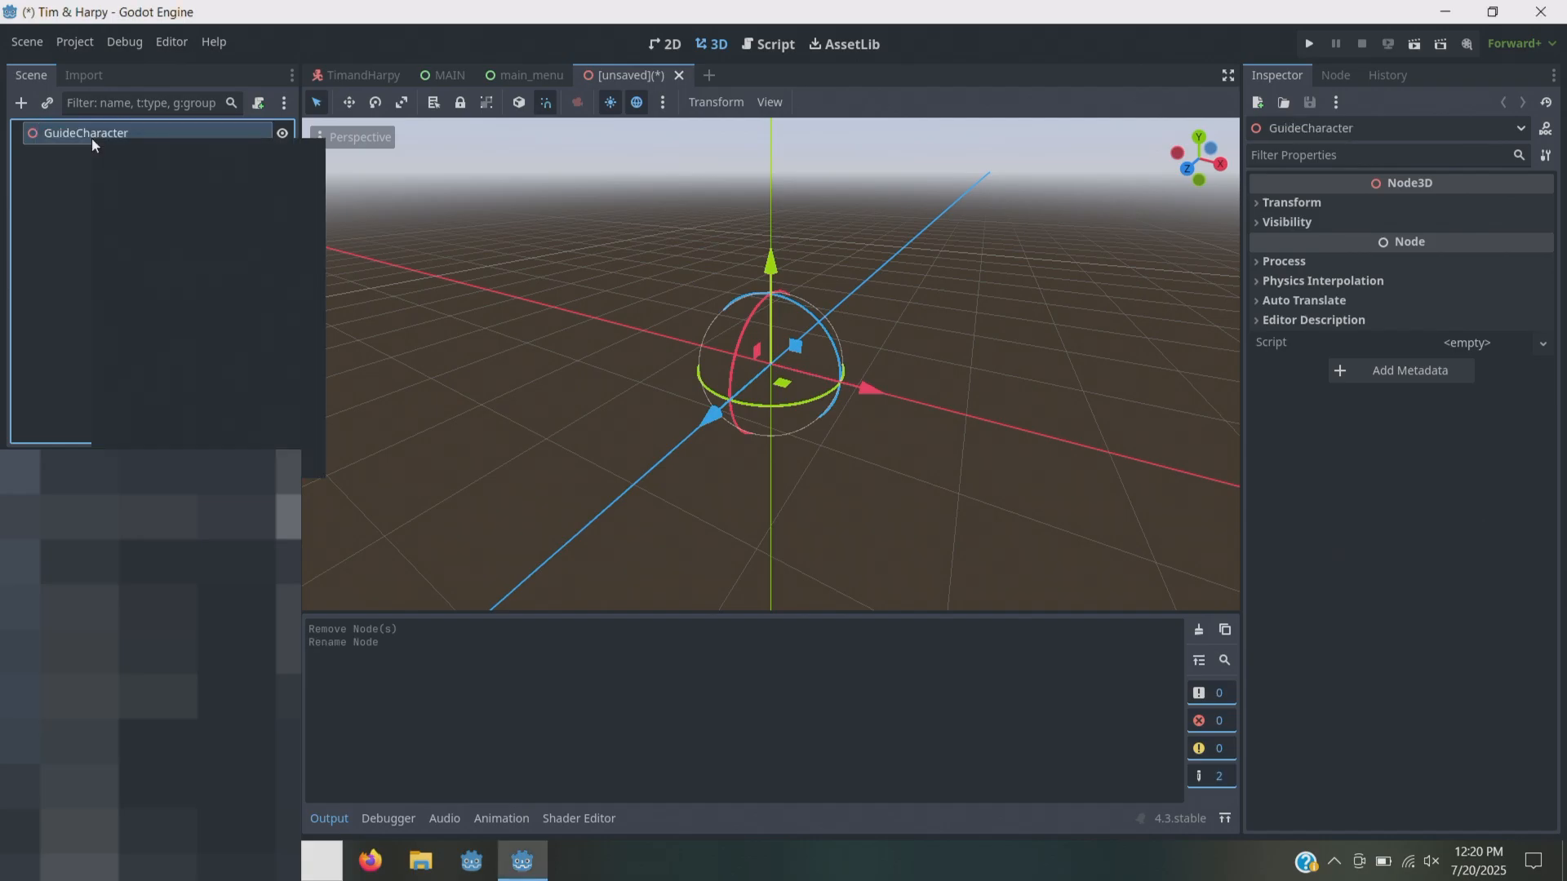
# - Change the GuideCharacter root node's type to CharacterBody3D and expand its Moving Platform properties
pyautogui.rightClick(92, 139)
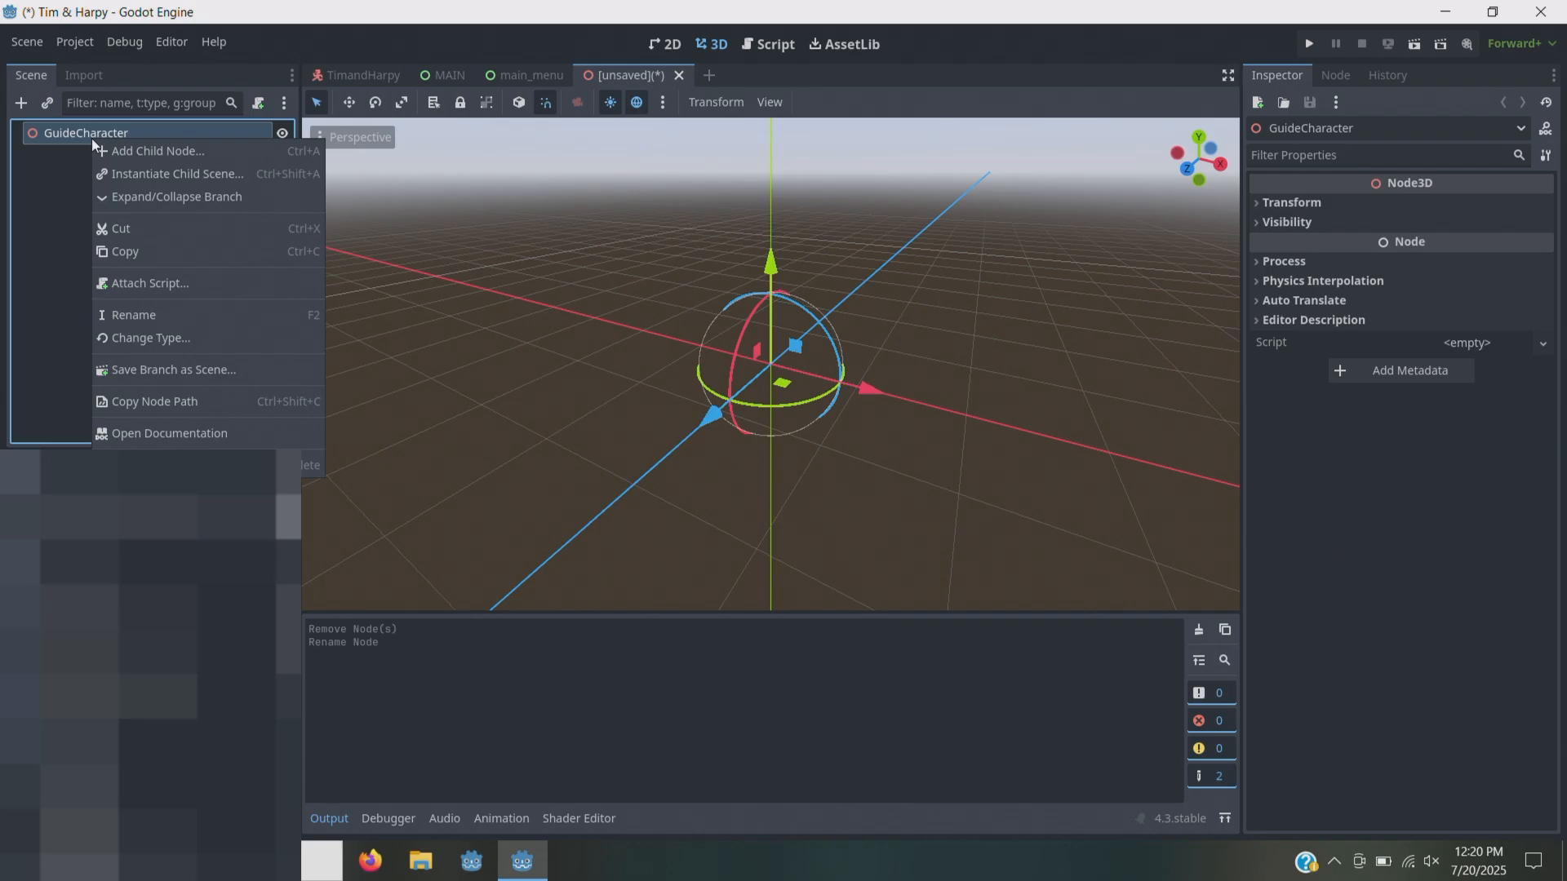
pyautogui.click(139, 338)
pyautogui.write('ch')
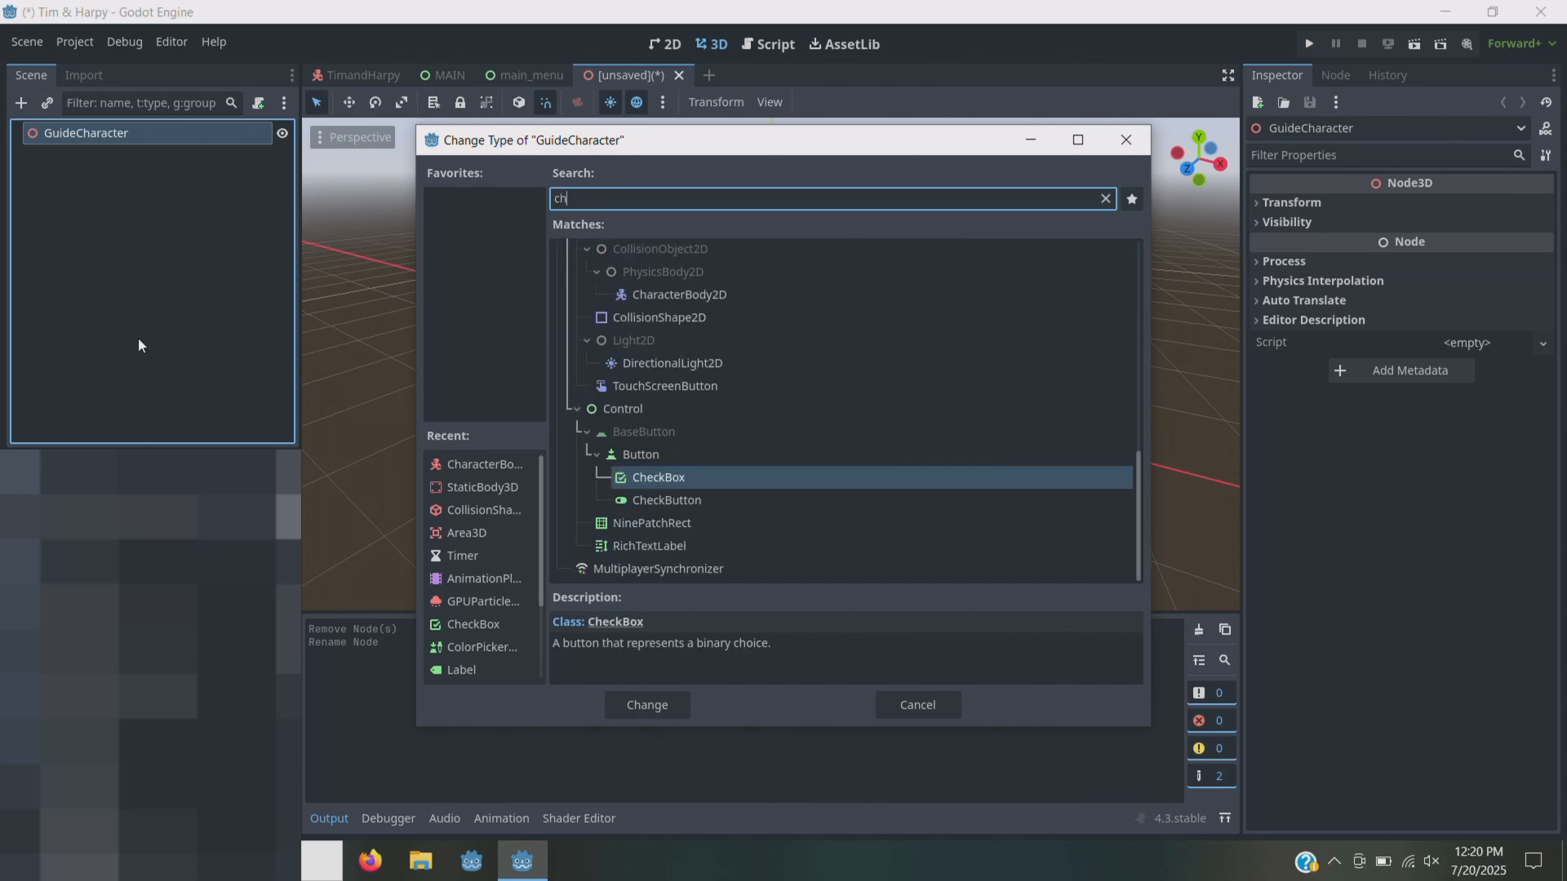
pyautogui.write('aracter')
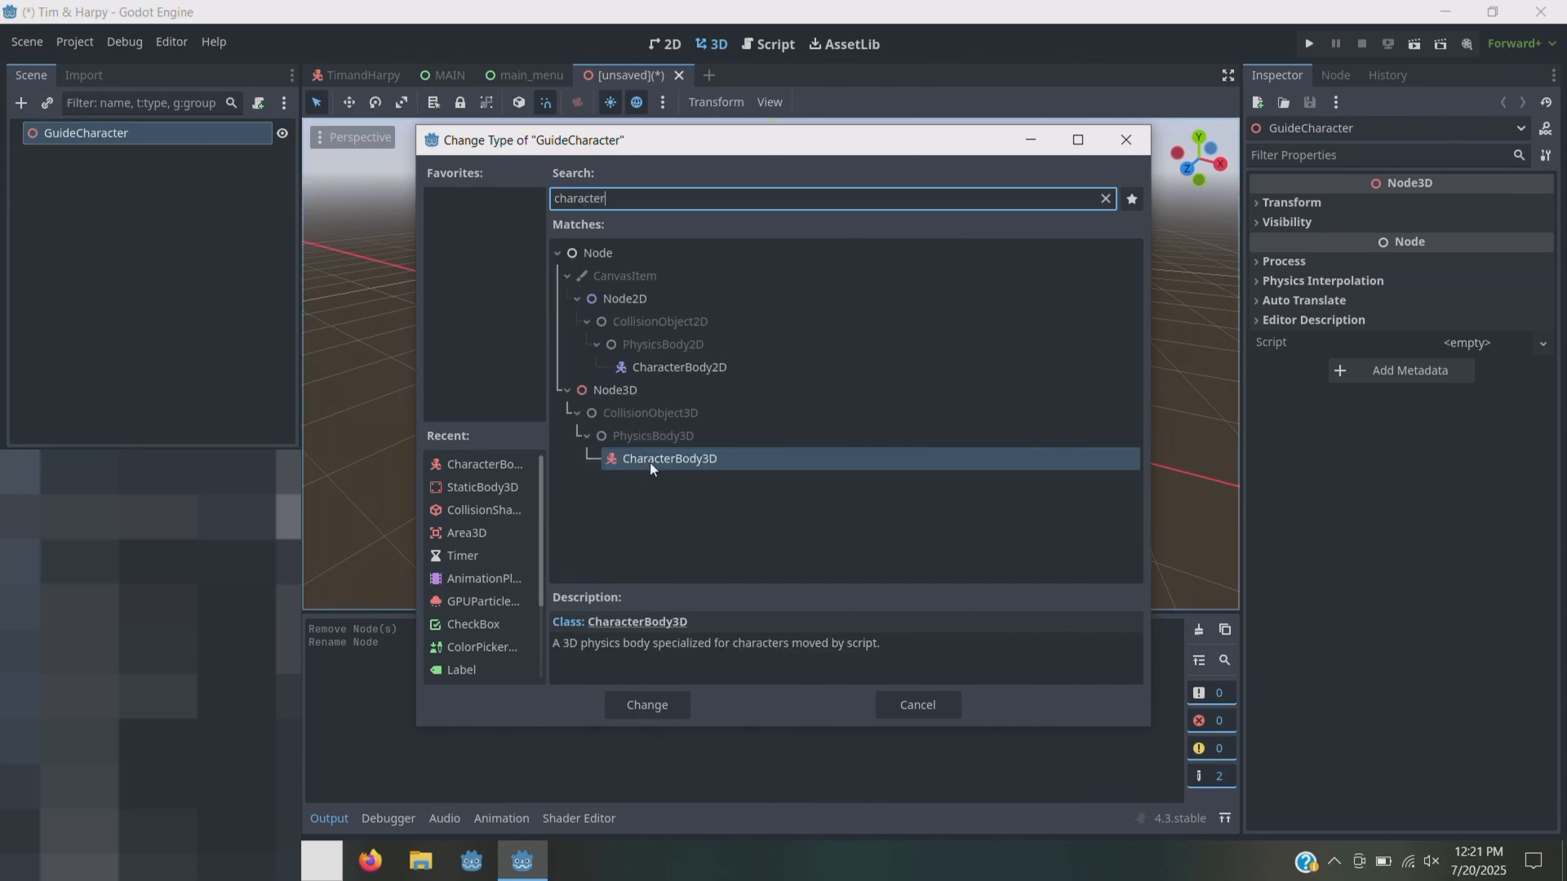
pyautogui.click(643, 707)
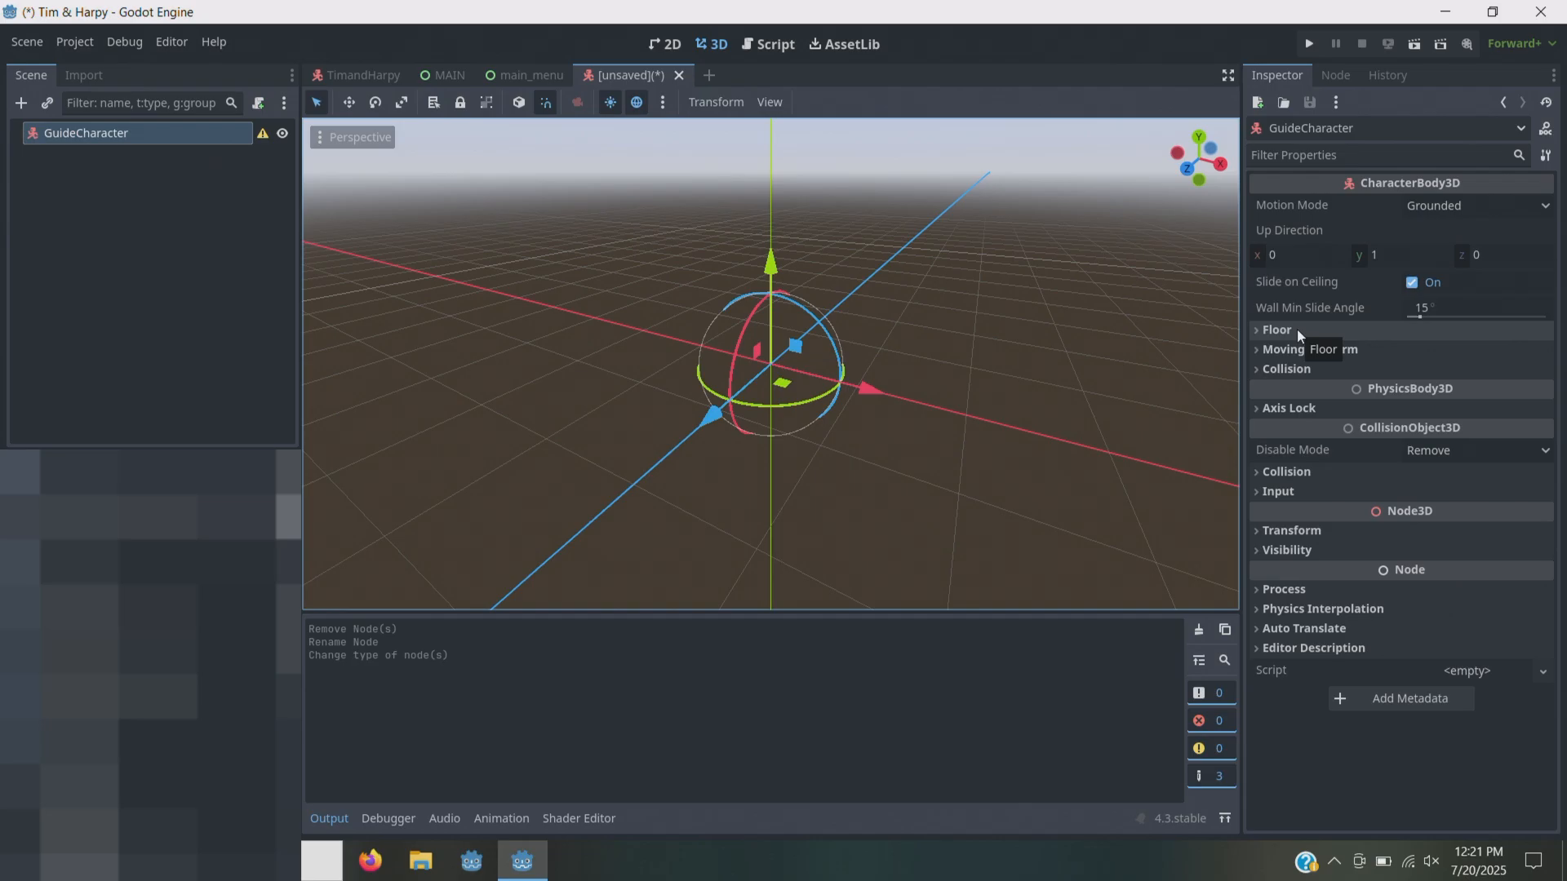
pyautogui.click(1297, 349)
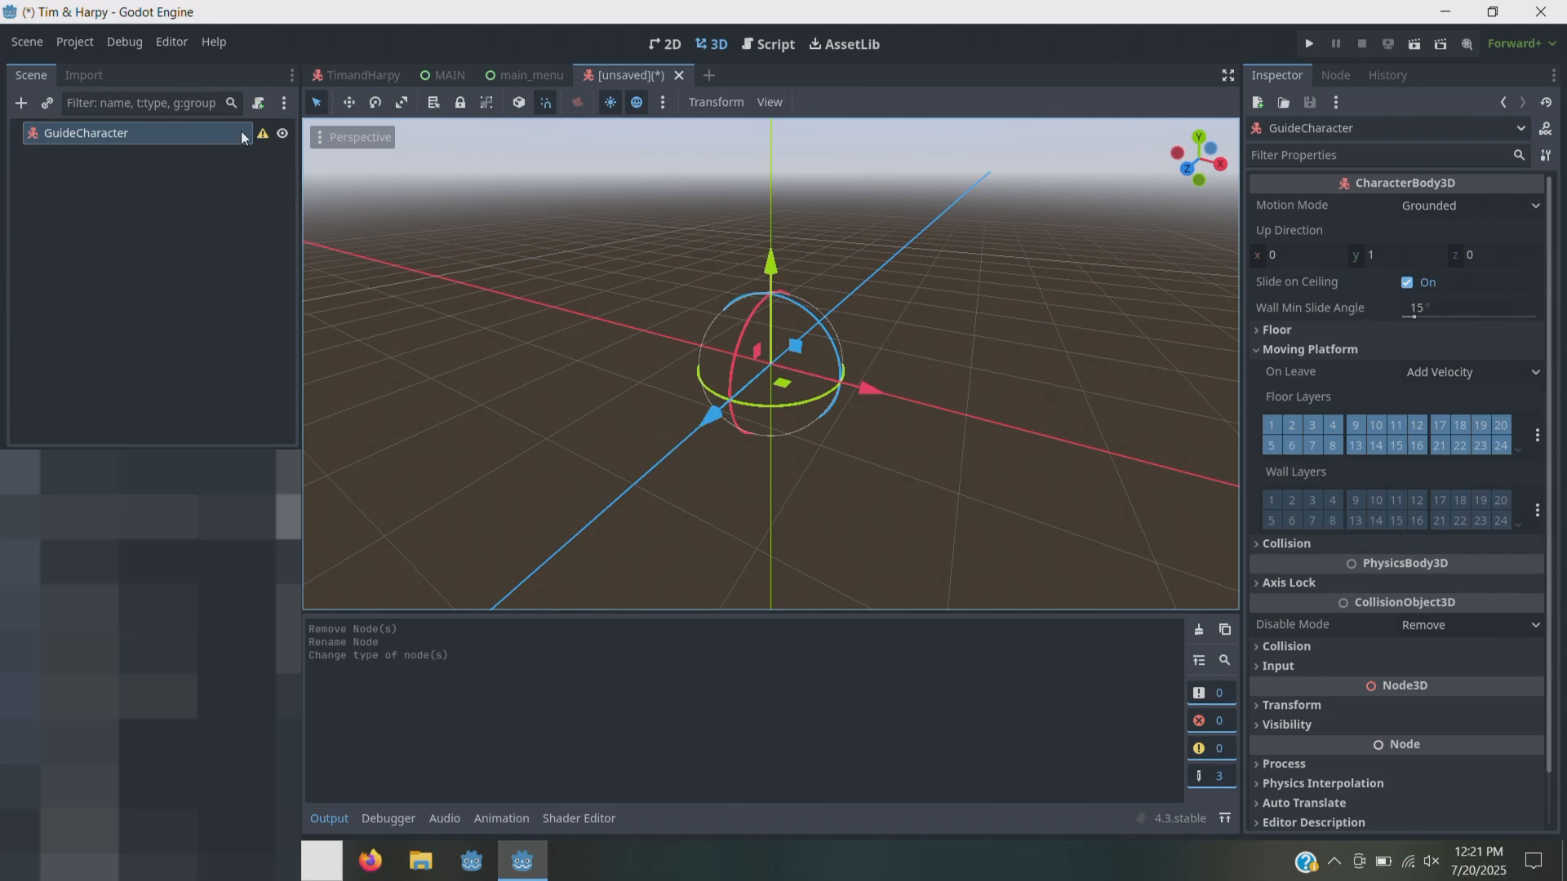
# - Save the scene as guide_character.tscn in the project's GUIDE folder
pyautogui.click(257, 103)
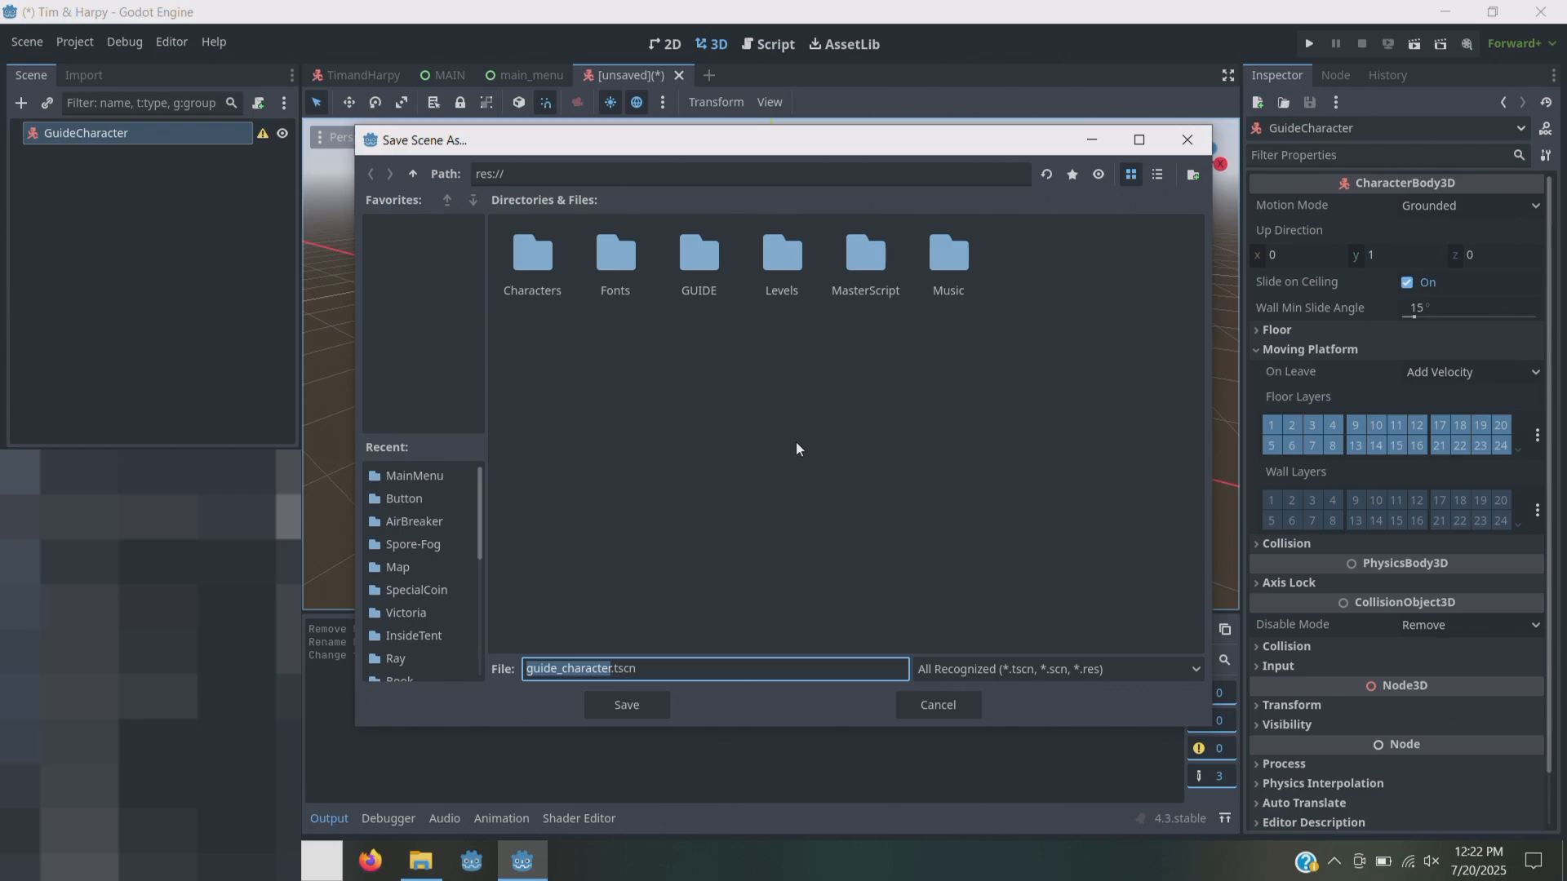
pyautogui.doubleClick(702, 264)
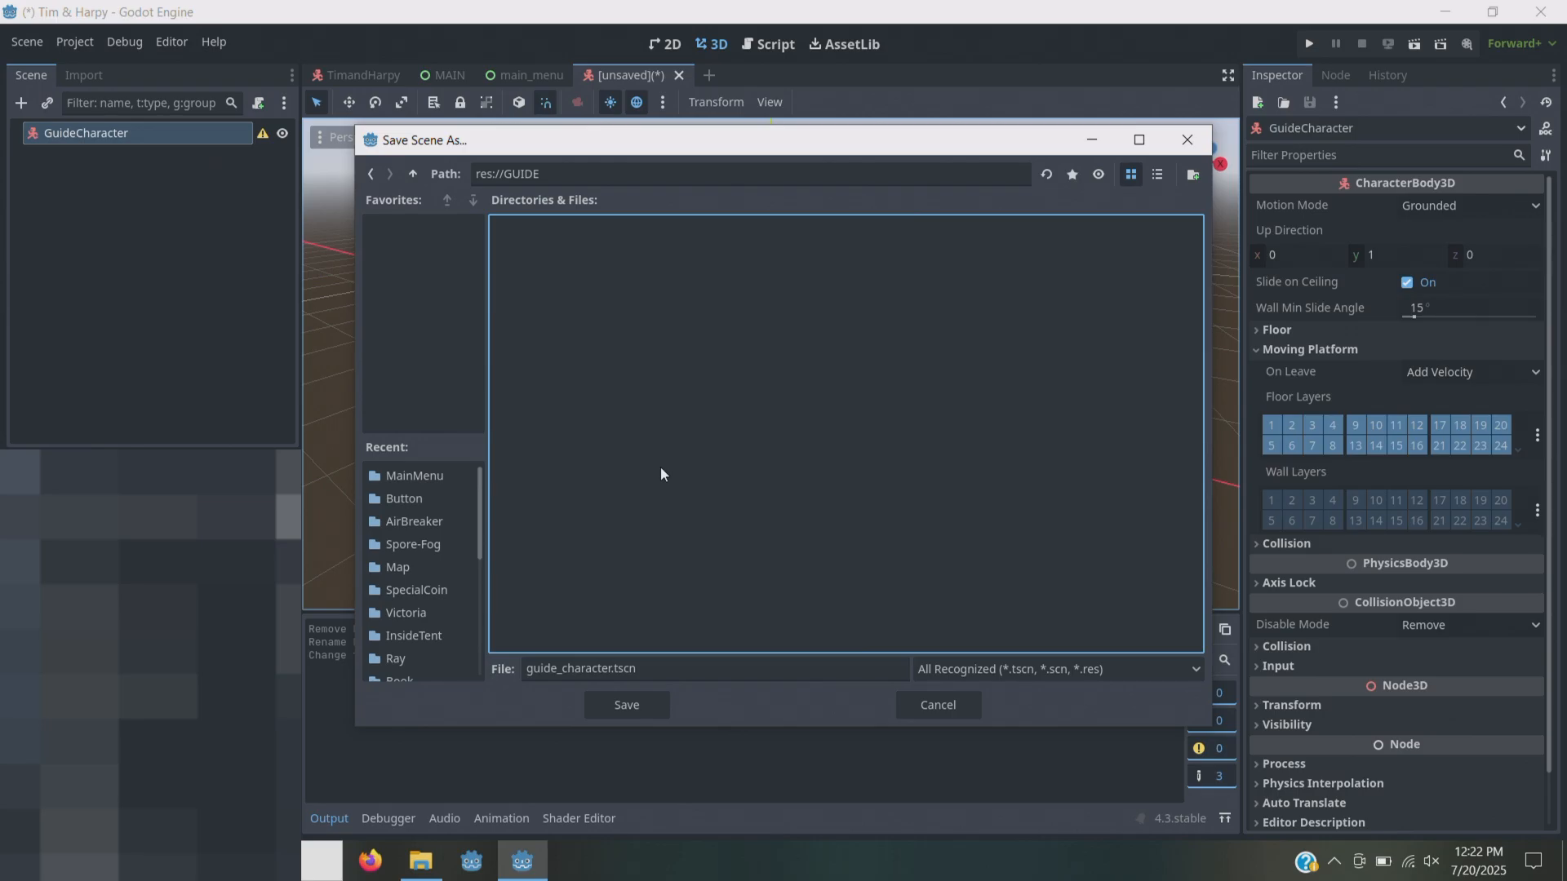
pyautogui.click(627, 704)
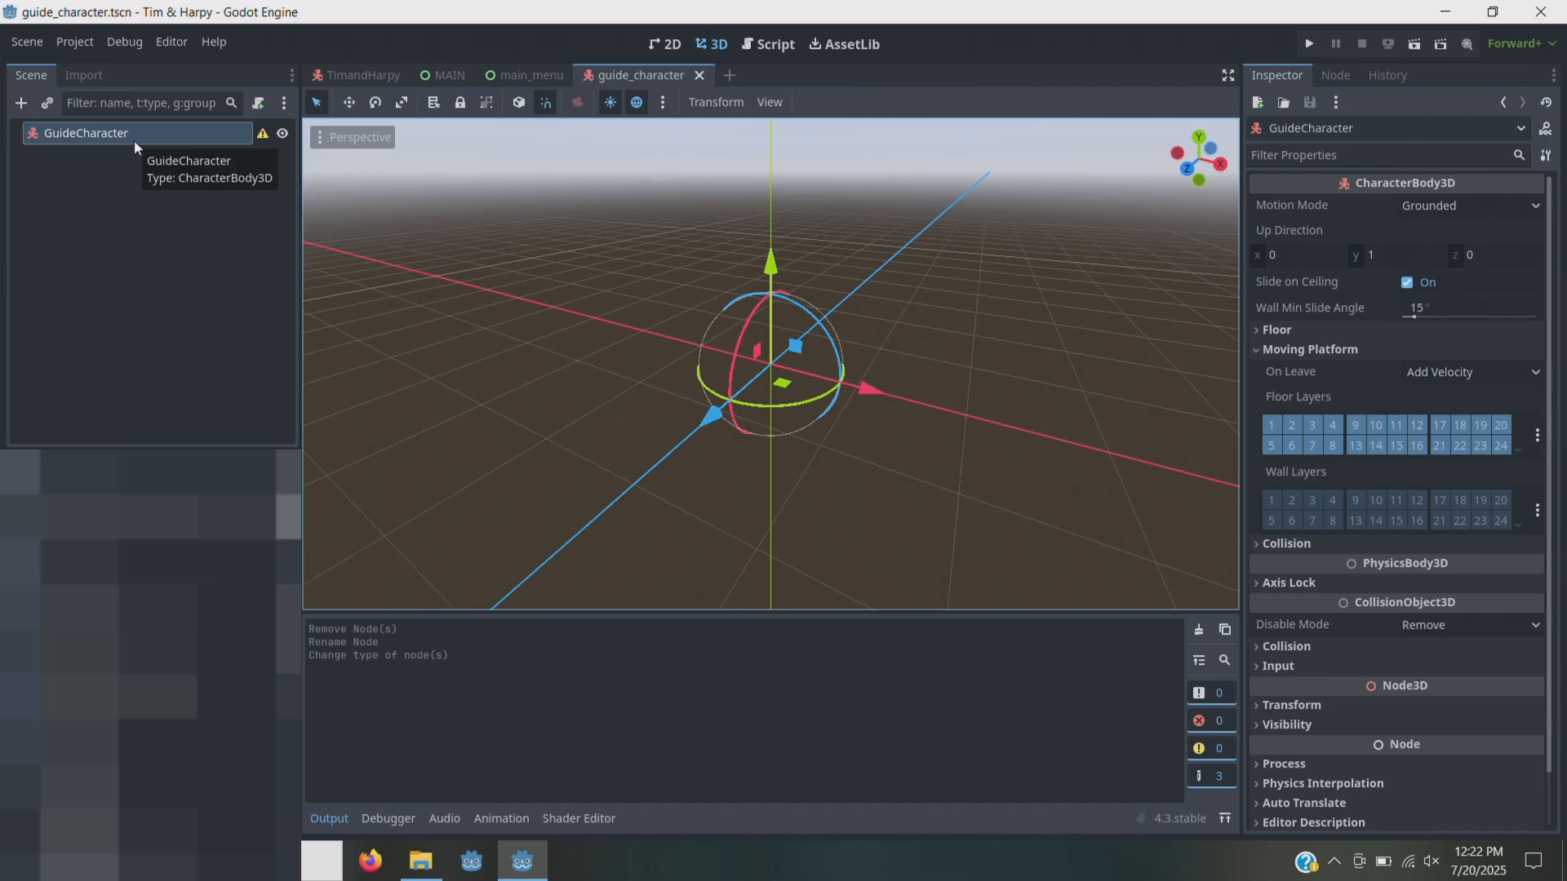
# - Attach a new GDScript, guide_character.gd in the GUIDE folder, to GuideCharacter using the CharacterBody3D Basic Movement template
pyautogui.click(261, 104)
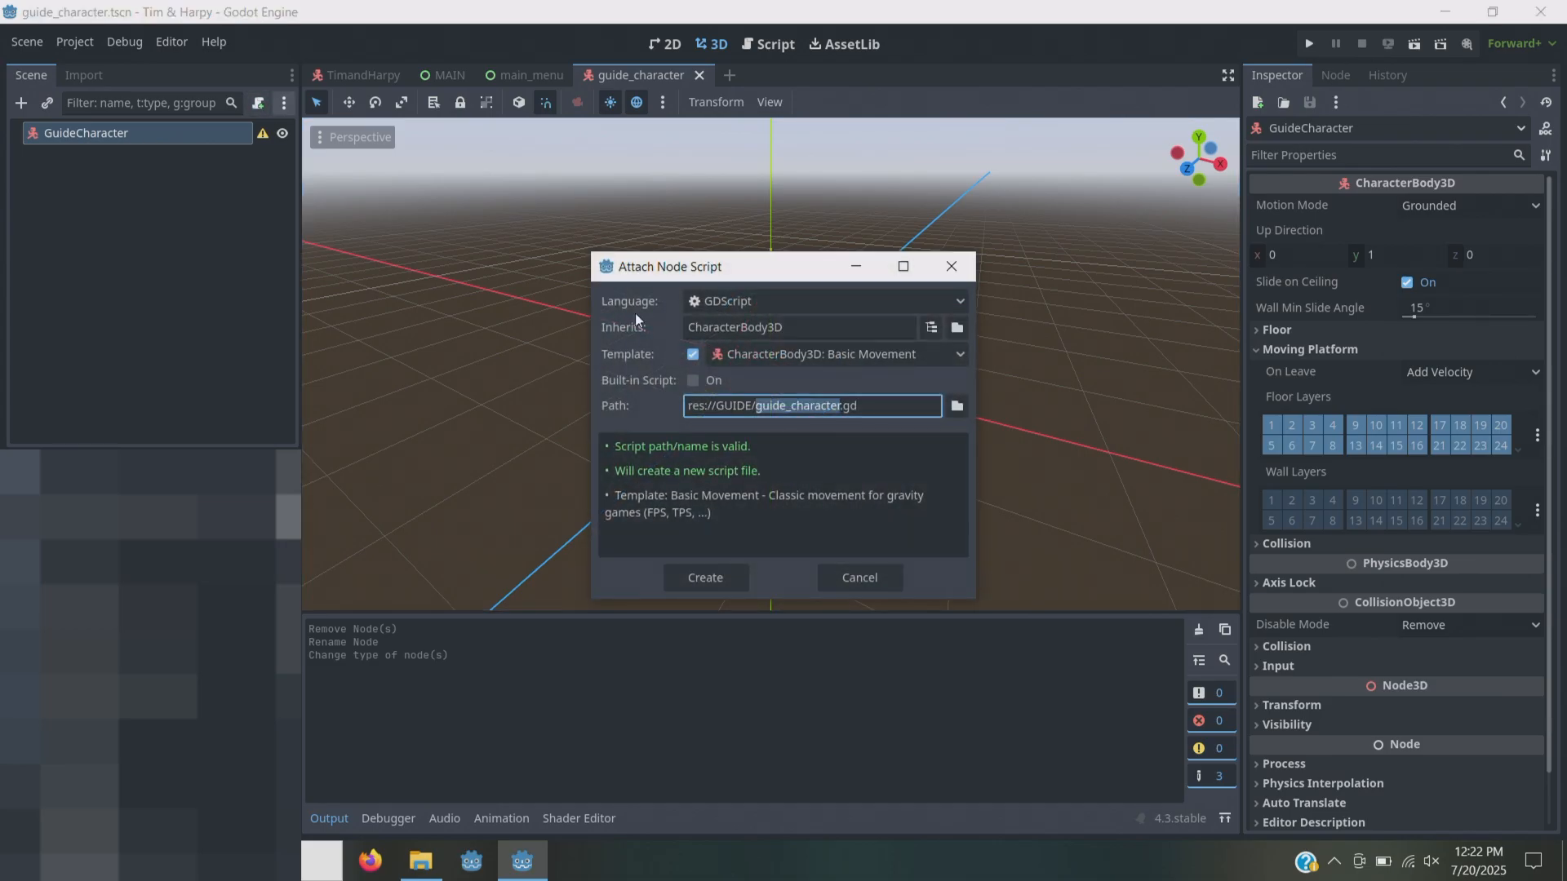
pyautogui.click(697, 586)
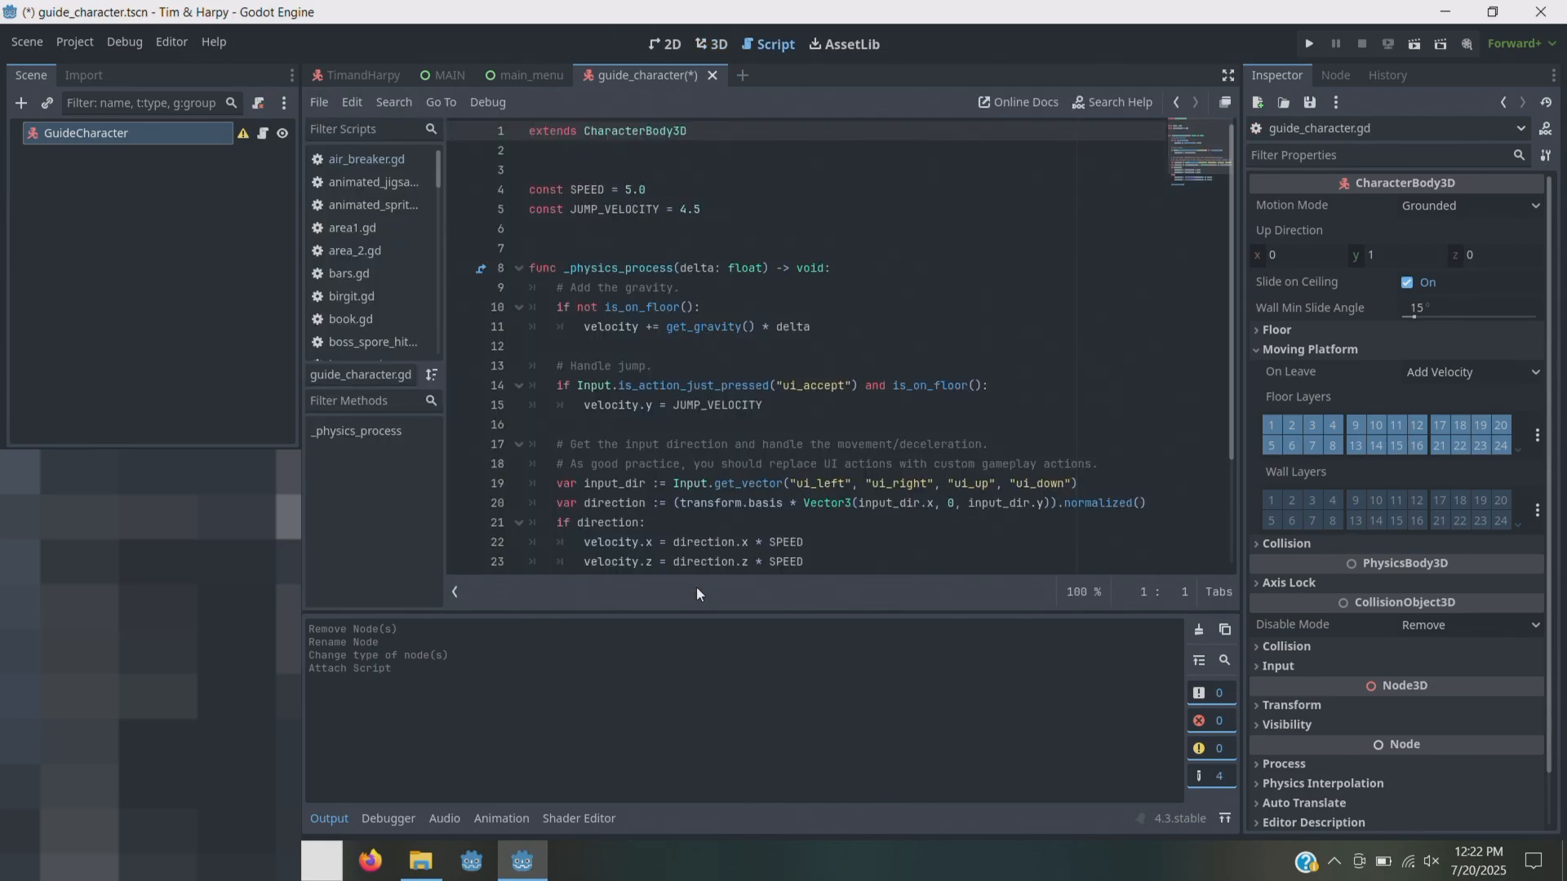
# - Read through the template code in guide_character.gd, from the extends line through gravity, jump and movement handling
pyautogui.moveTo(689, 132); pyautogui.dragTo(530, 131)
pyautogui.click(698, 151)
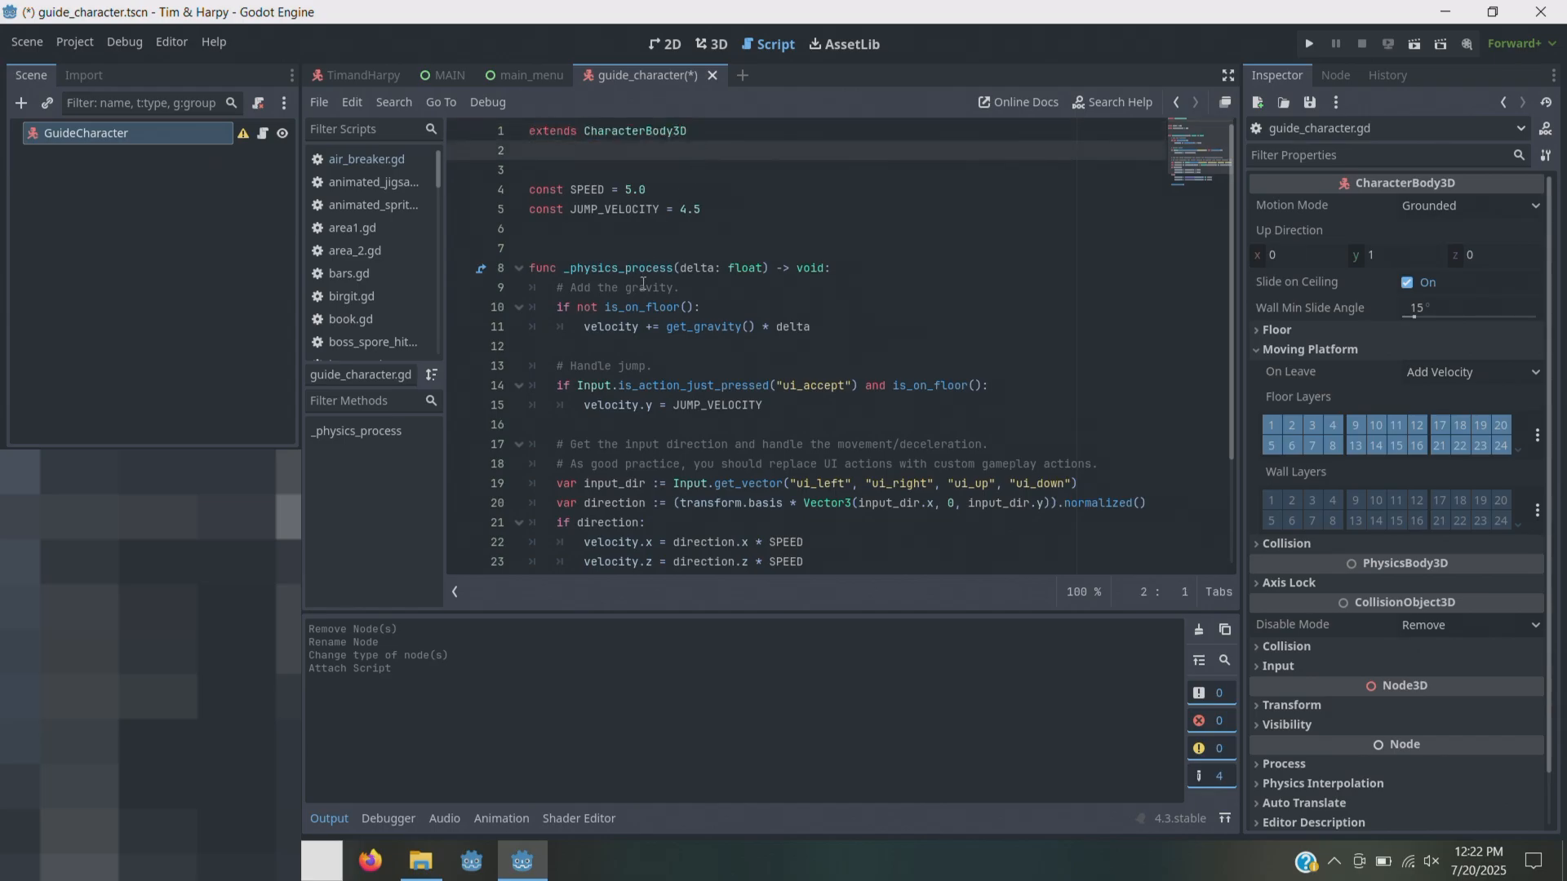
pyautogui.scroll(-3, 690, 174)
pyautogui.scroll(3, 614, 326)
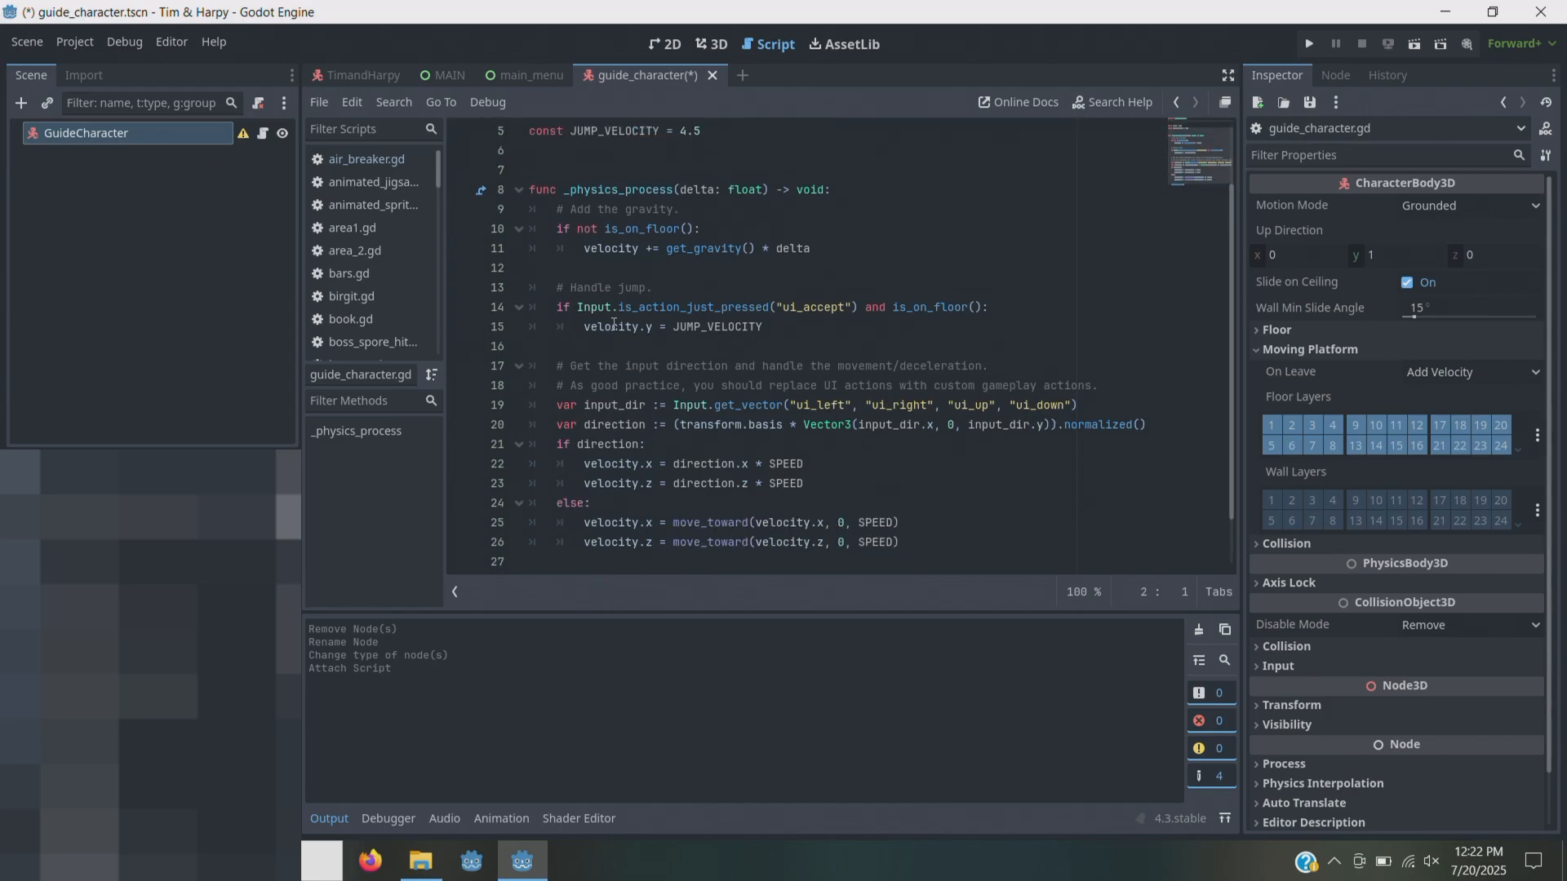
pyautogui.scroll(-3, 614, 326)
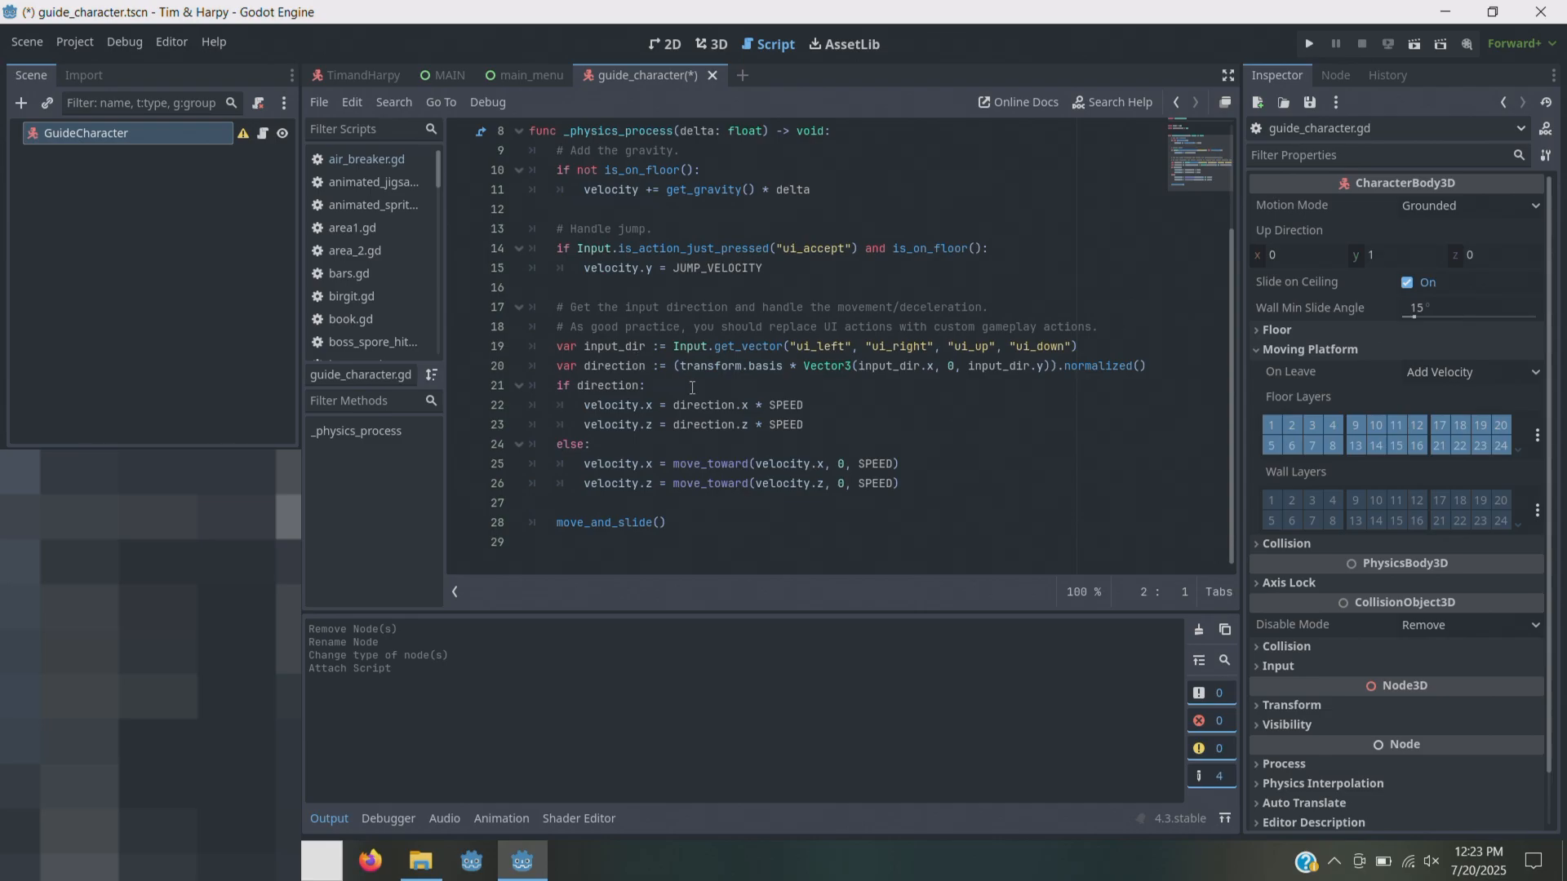
pyautogui.scroll(3, 692, 388)
pyautogui.scroll(-3, 692, 388)
# - Save the scene with its attached script and return to the 3D workspace
pyautogui.hotkey('ctrl', 's')
pyautogui.click(715, 46)
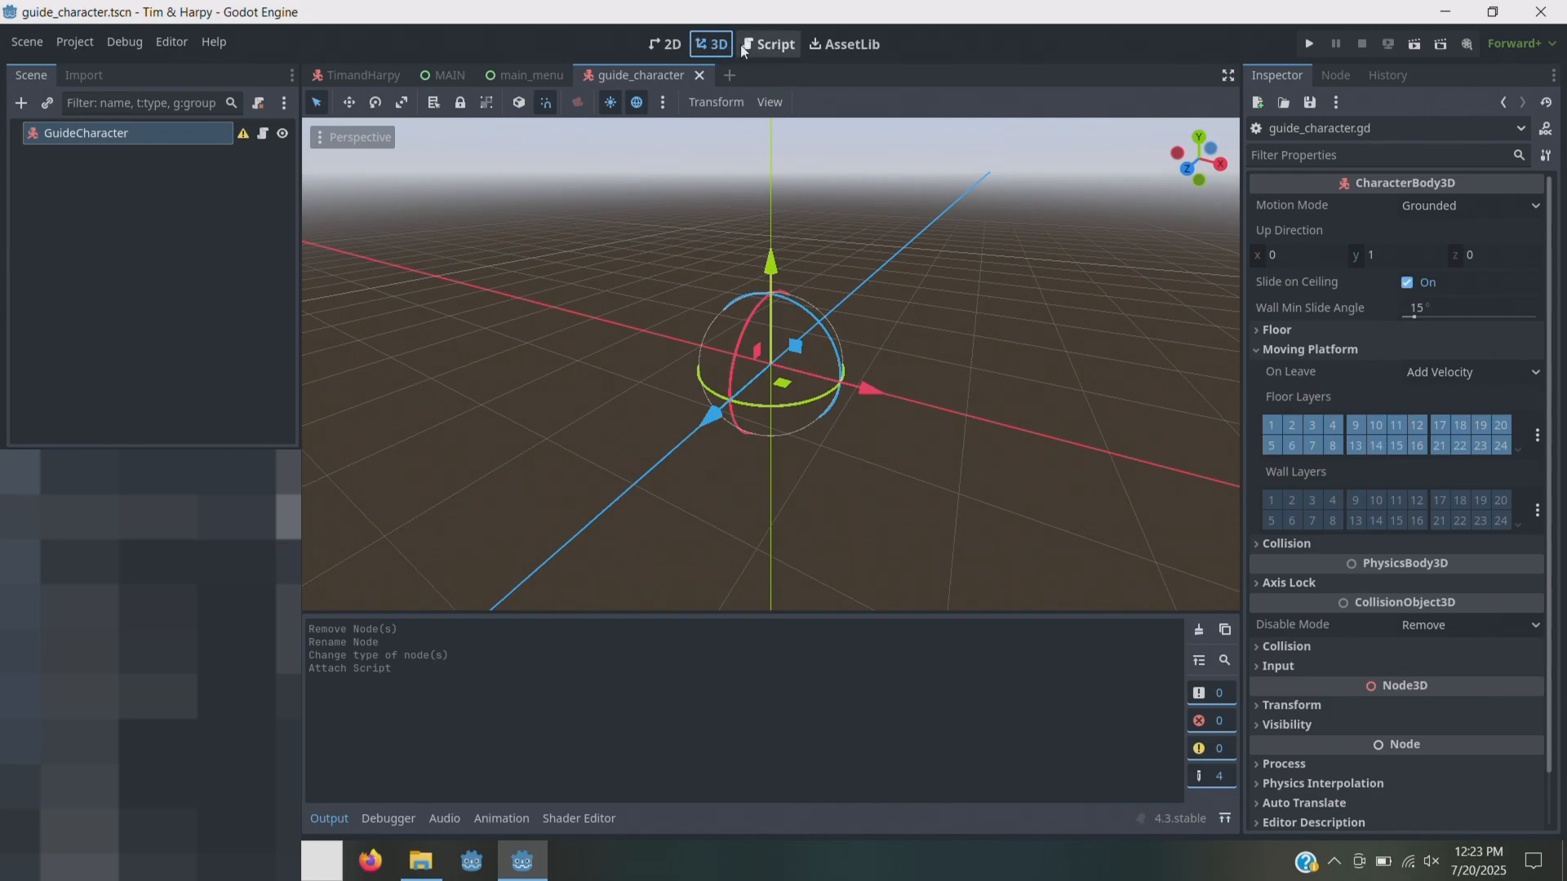
pyautogui.click(673, 46)
pyautogui.click(760, 45)
pyautogui.click(712, 44)
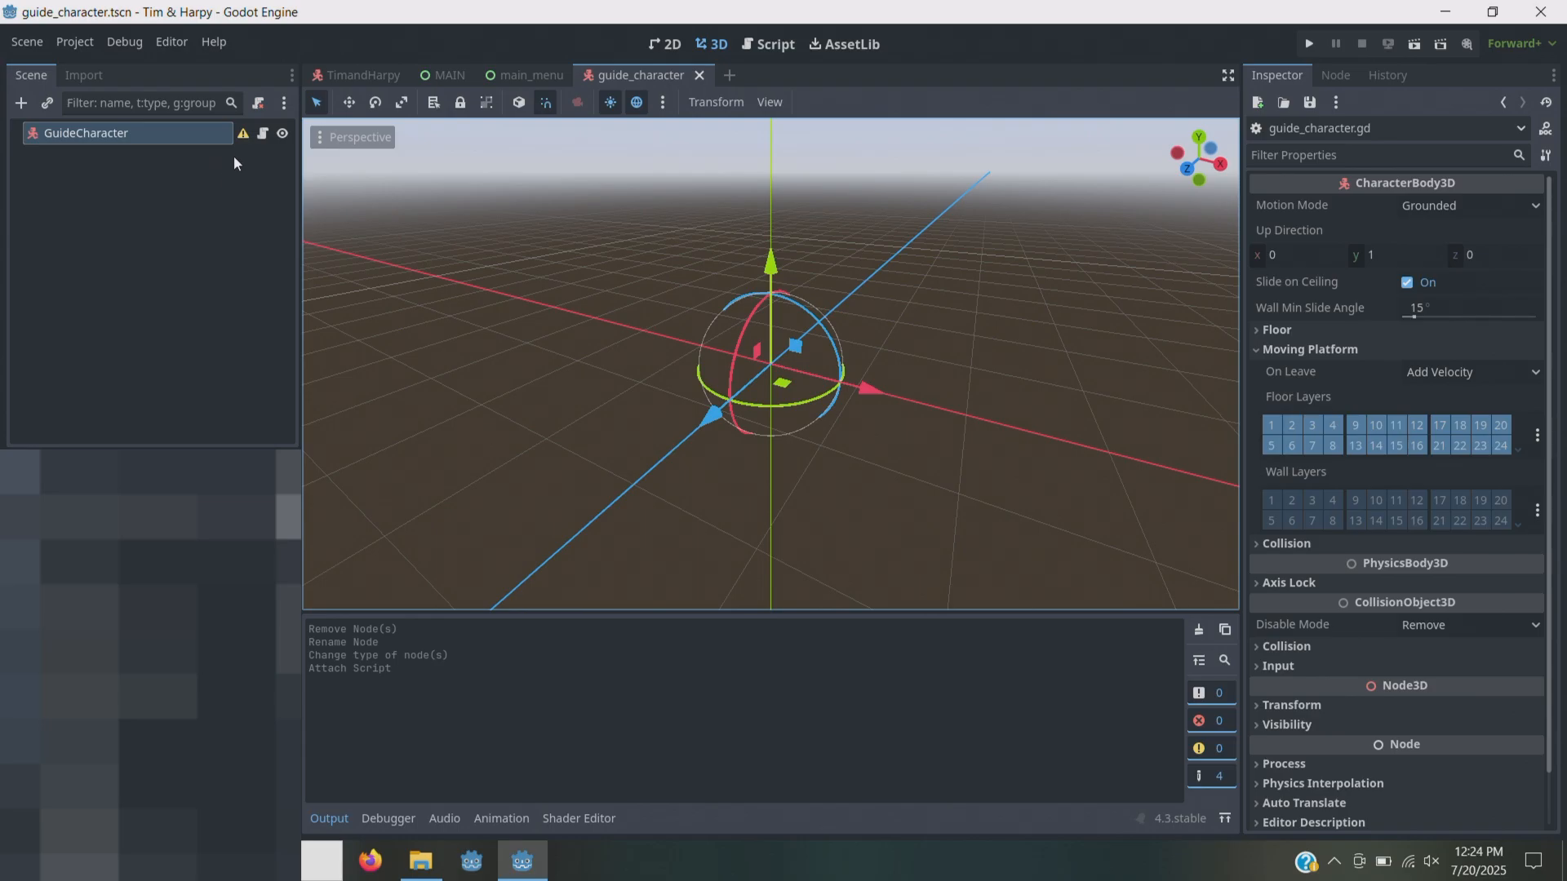
# - Add a MeshInstance3D child to GuideCharacter and assign it a new CapsuleMesh
pyautogui.moveTo(244, 135)
pyautogui.click(22, 104)
pyautogui.write('mesh')
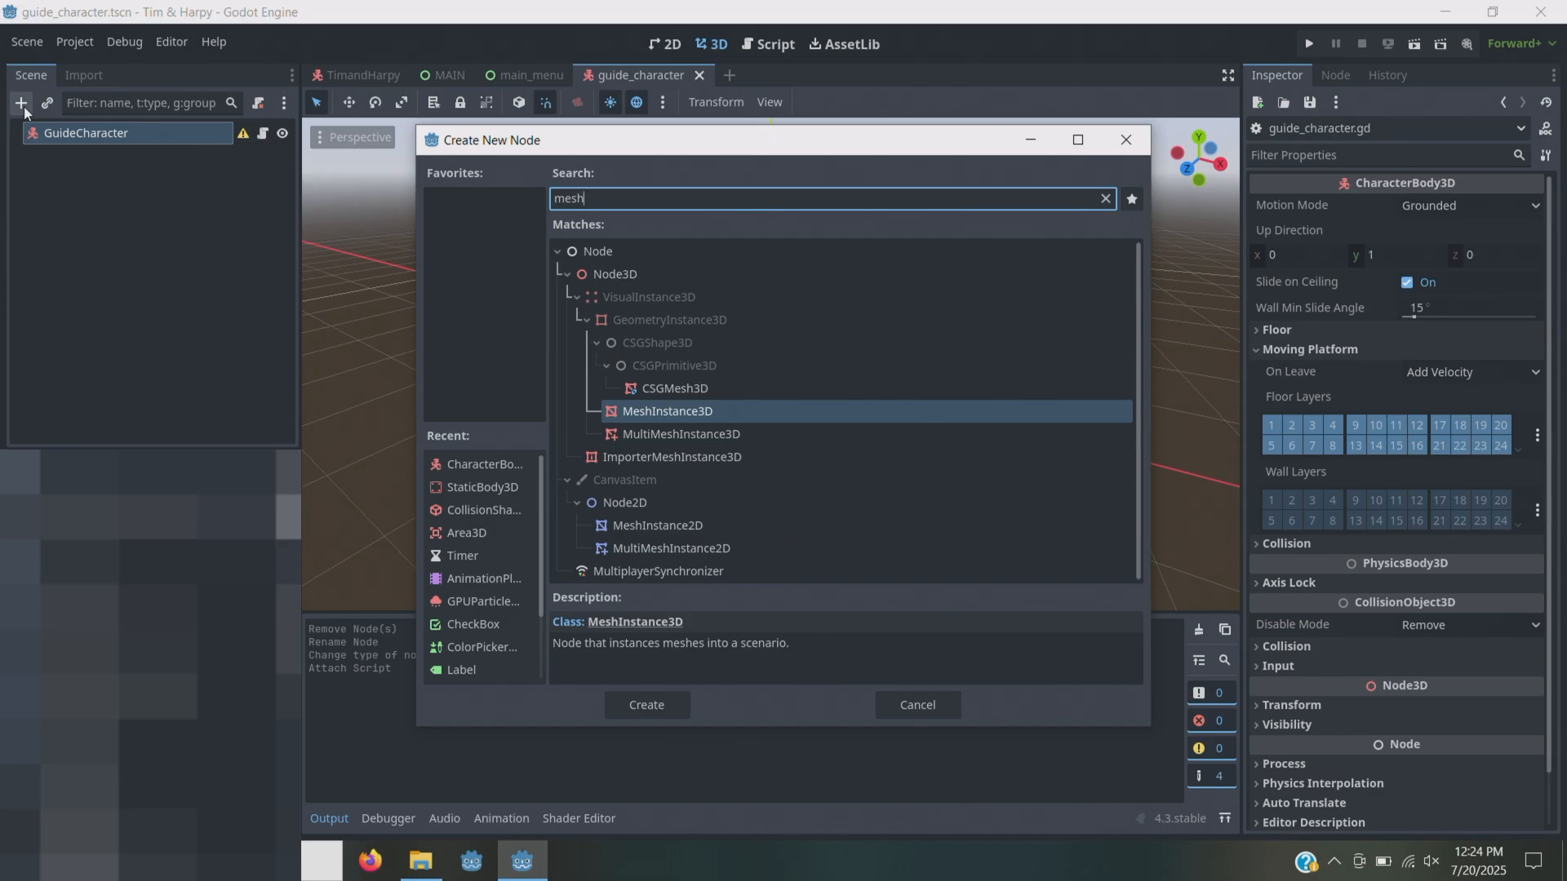
pyautogui.press('Return')
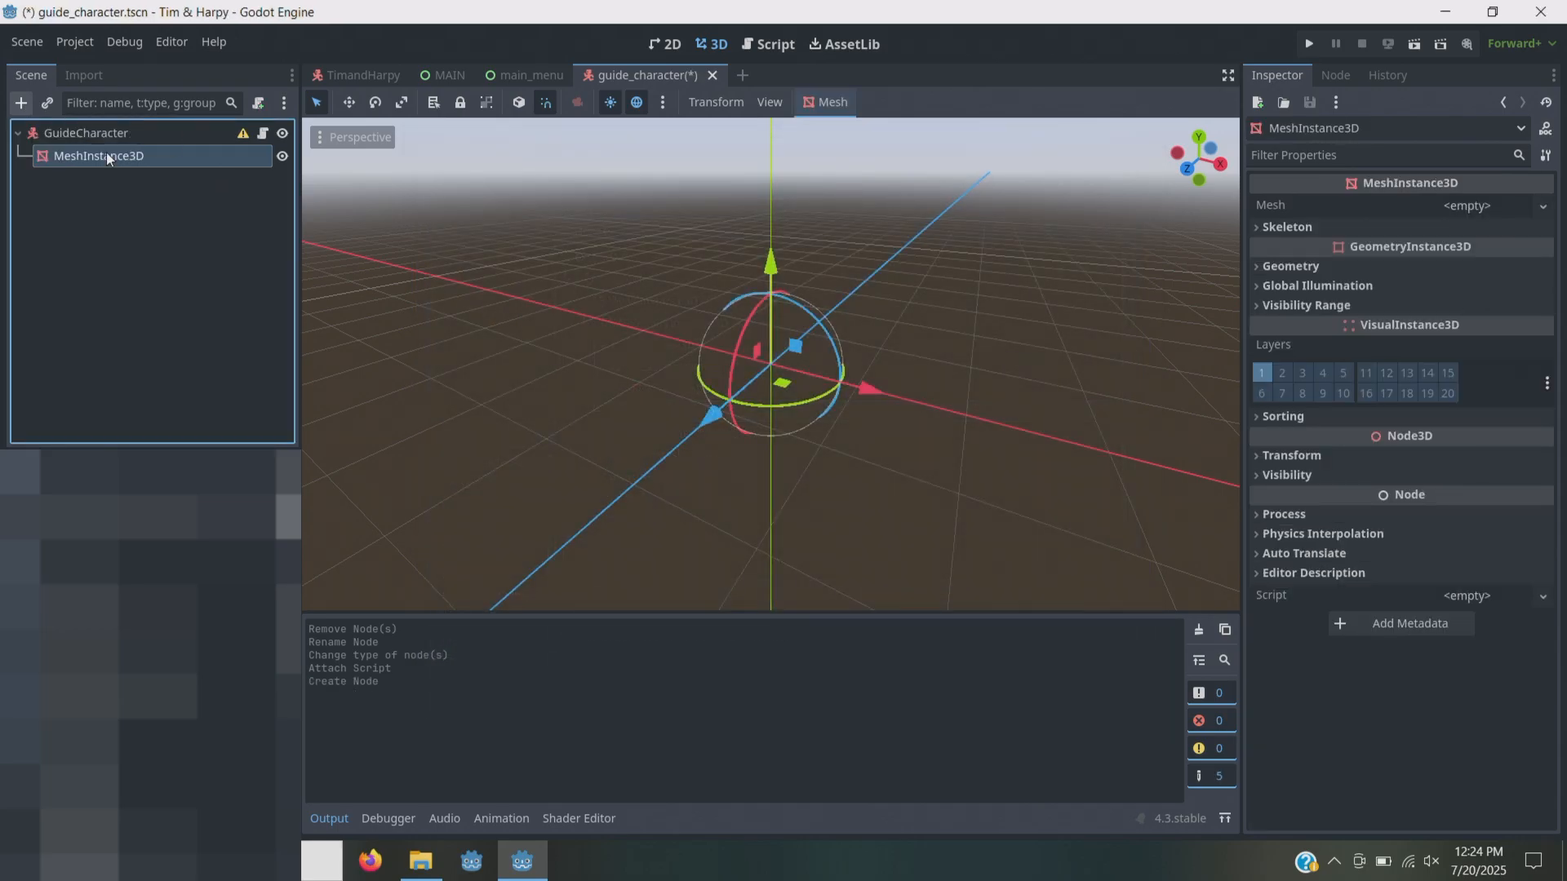
pyautogui.click(1466, 208)
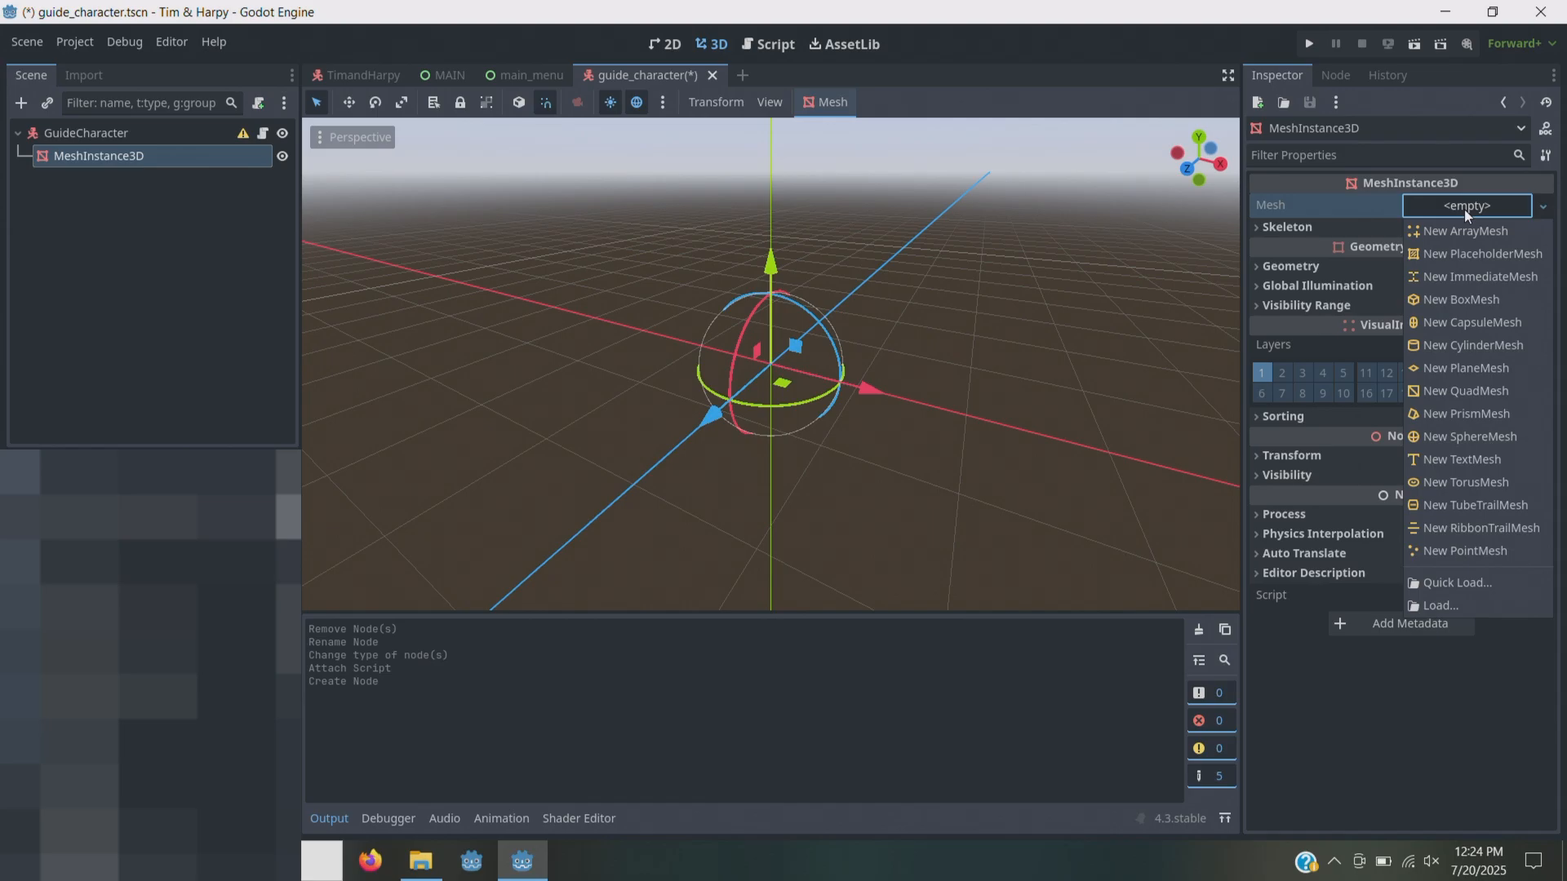
pyautogui.click(1440, 325)
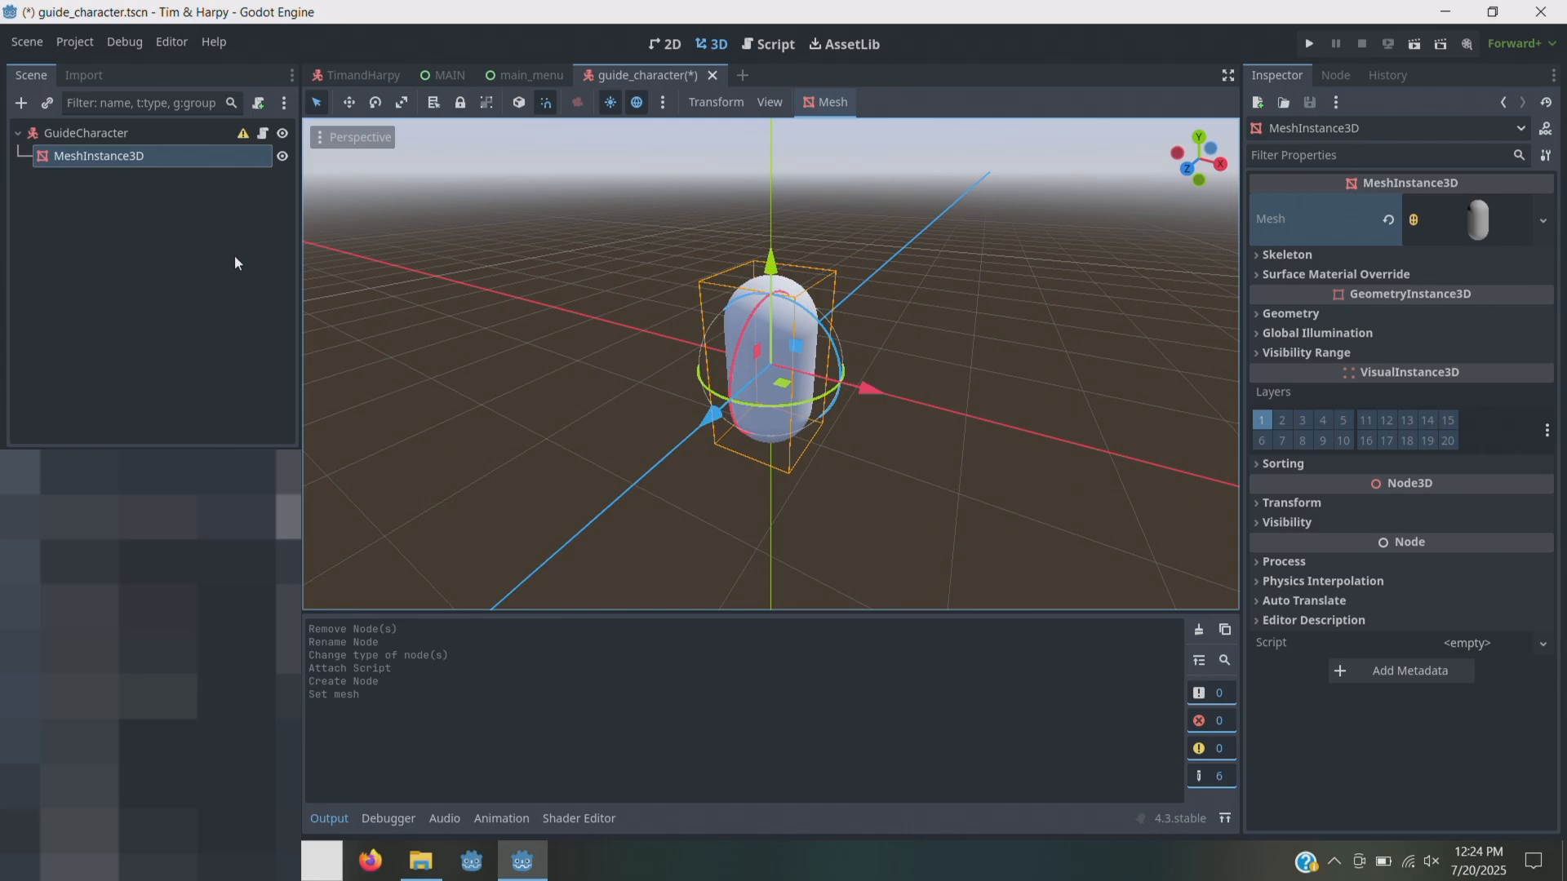
# - Add a CollisionShape3D child to GuideCharacter and assign it a new CapsuleShape3D
pyautogui.click(78, 132)
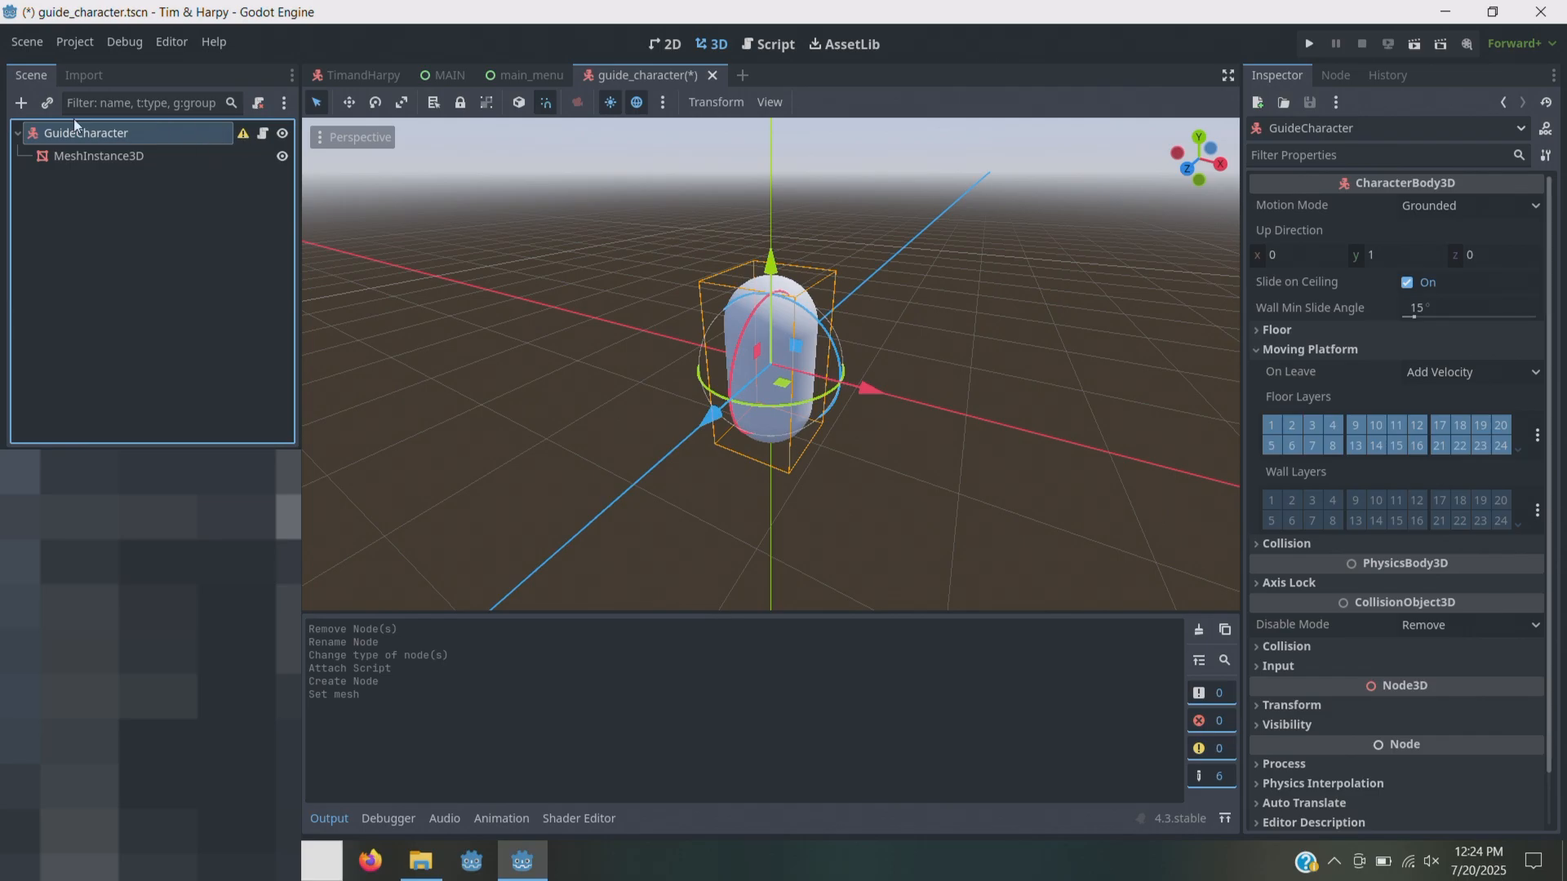
pyautogui.click(20, 103)
pyautogui.write('lision')
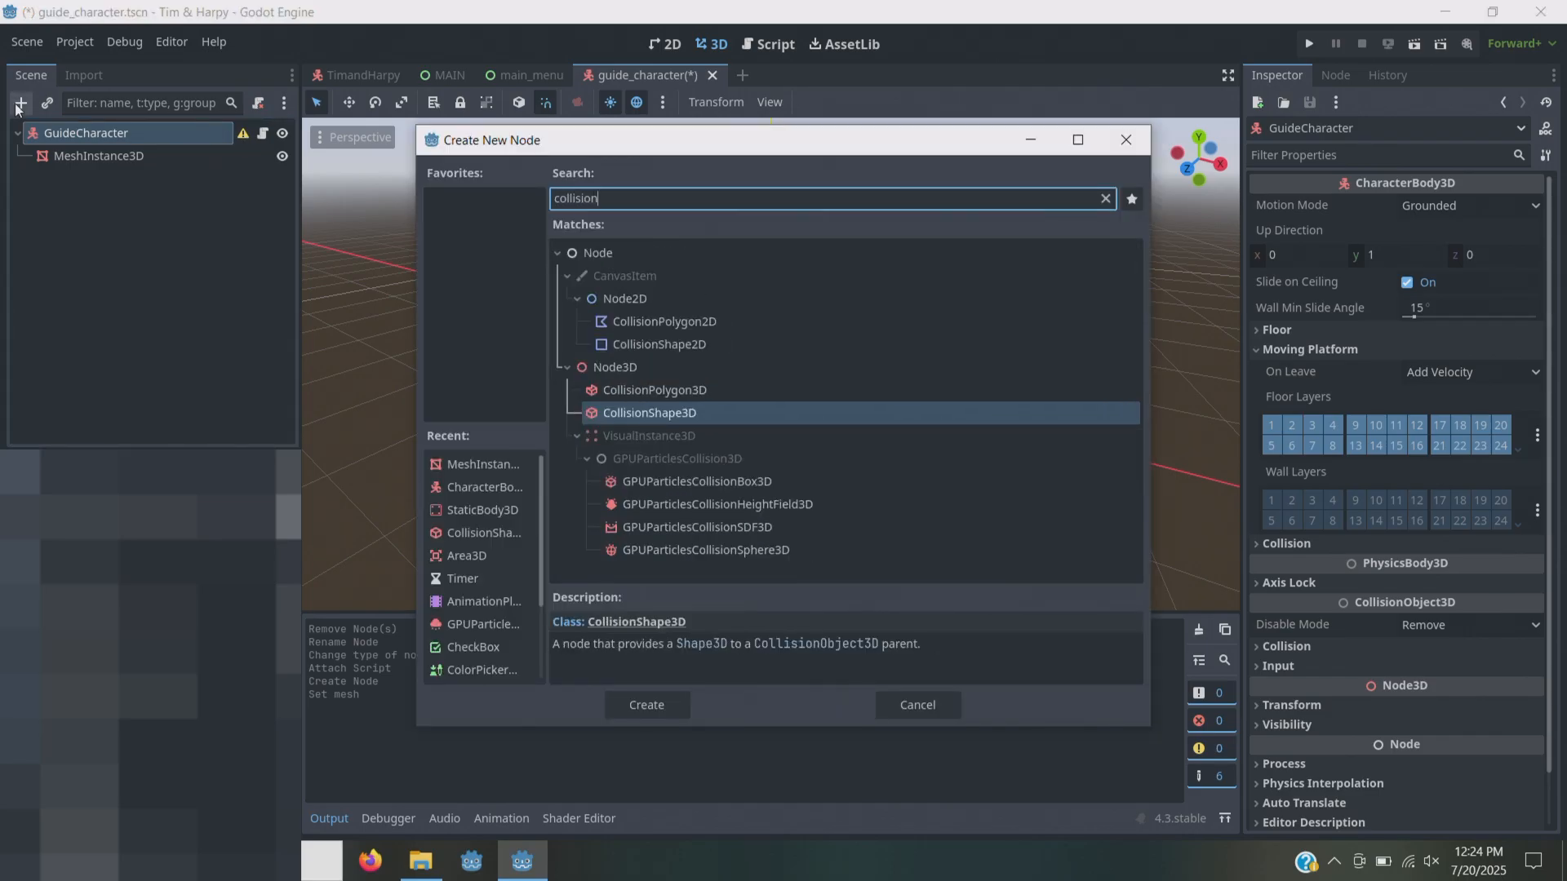
pyautogui.press('Return')
pyautogui.click(1467, 206)
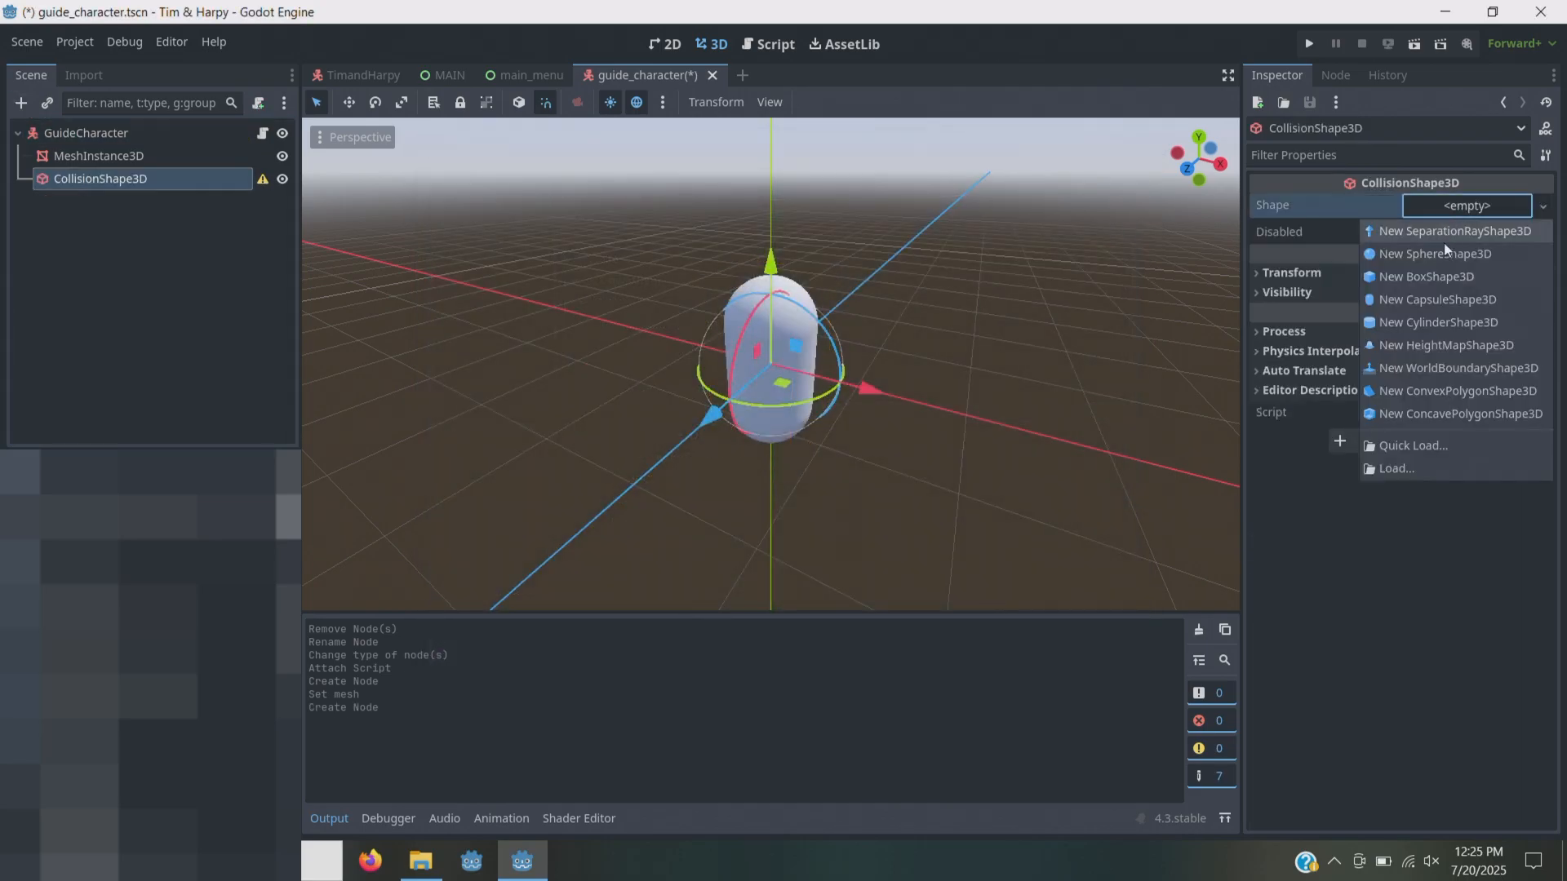
pyautogui.click(1441, 292)
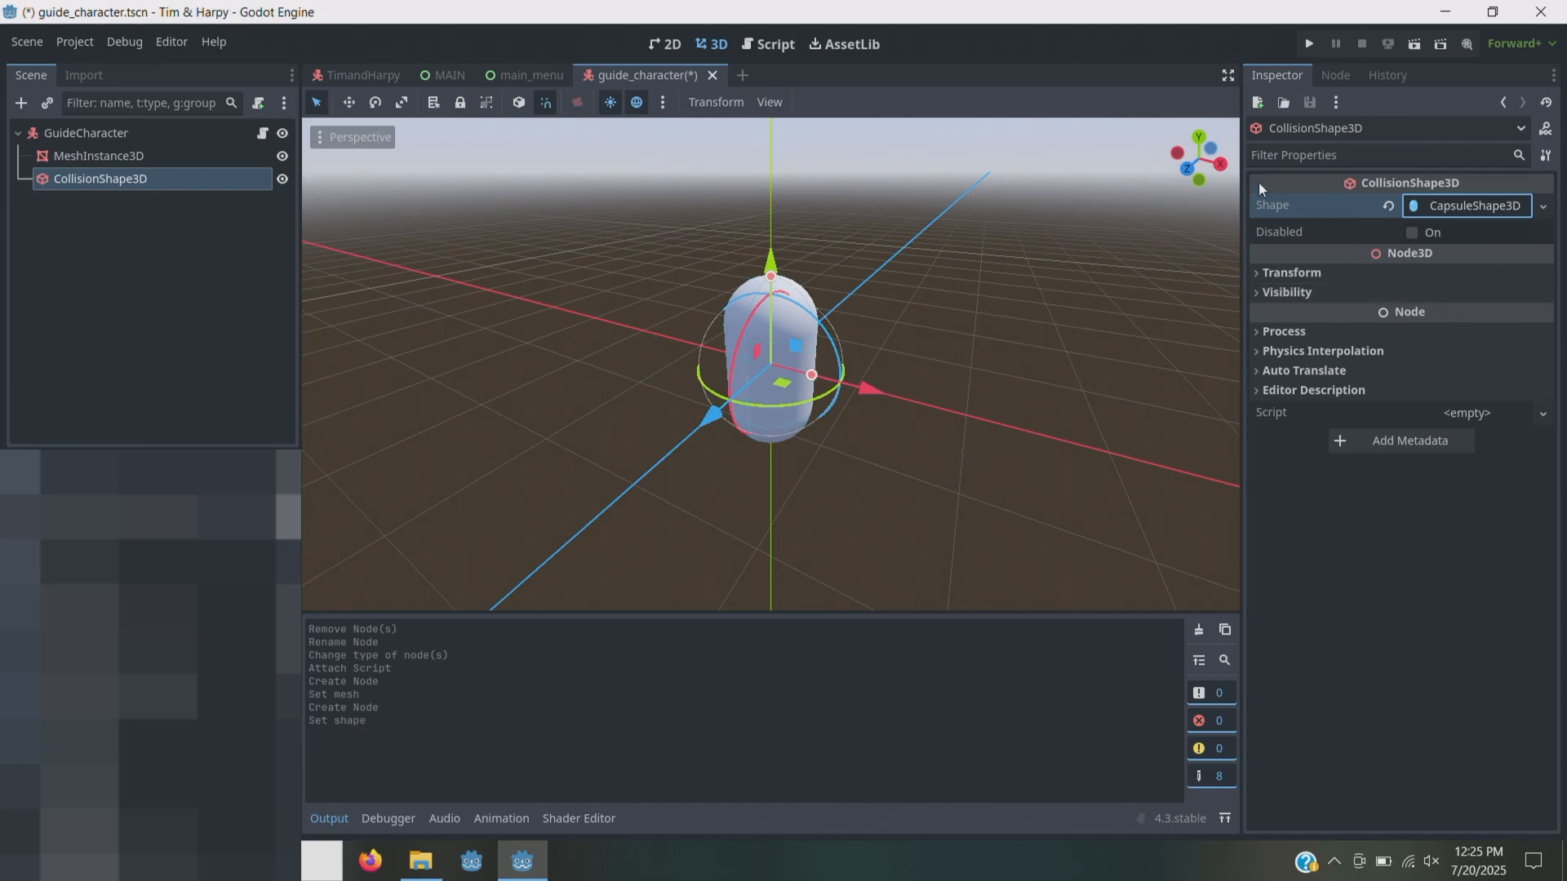
# - Try stretching the height of the capsule collision shape in the viewport, and undo the change
pyautogui.moveTo(1205, 163); pyautogui.dragTo(1103, 235)
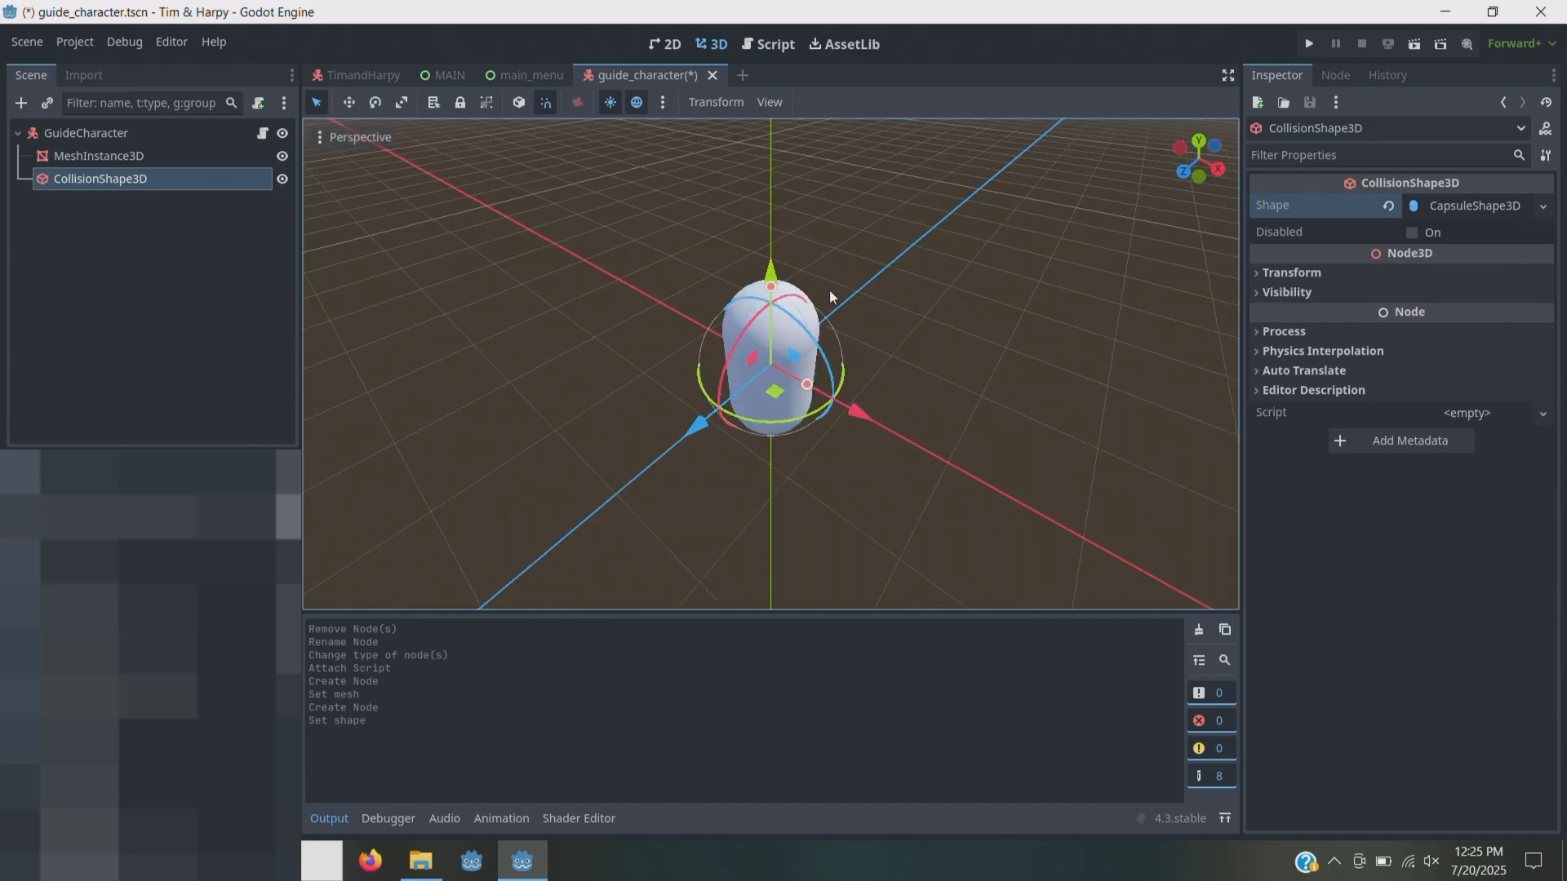
pyautogui.moveTo(1188, 159); pyautogui.dragTo(1267, 83)
pyautogui.moveTo(768, 274); pyautogui.dragTo(771, 235)
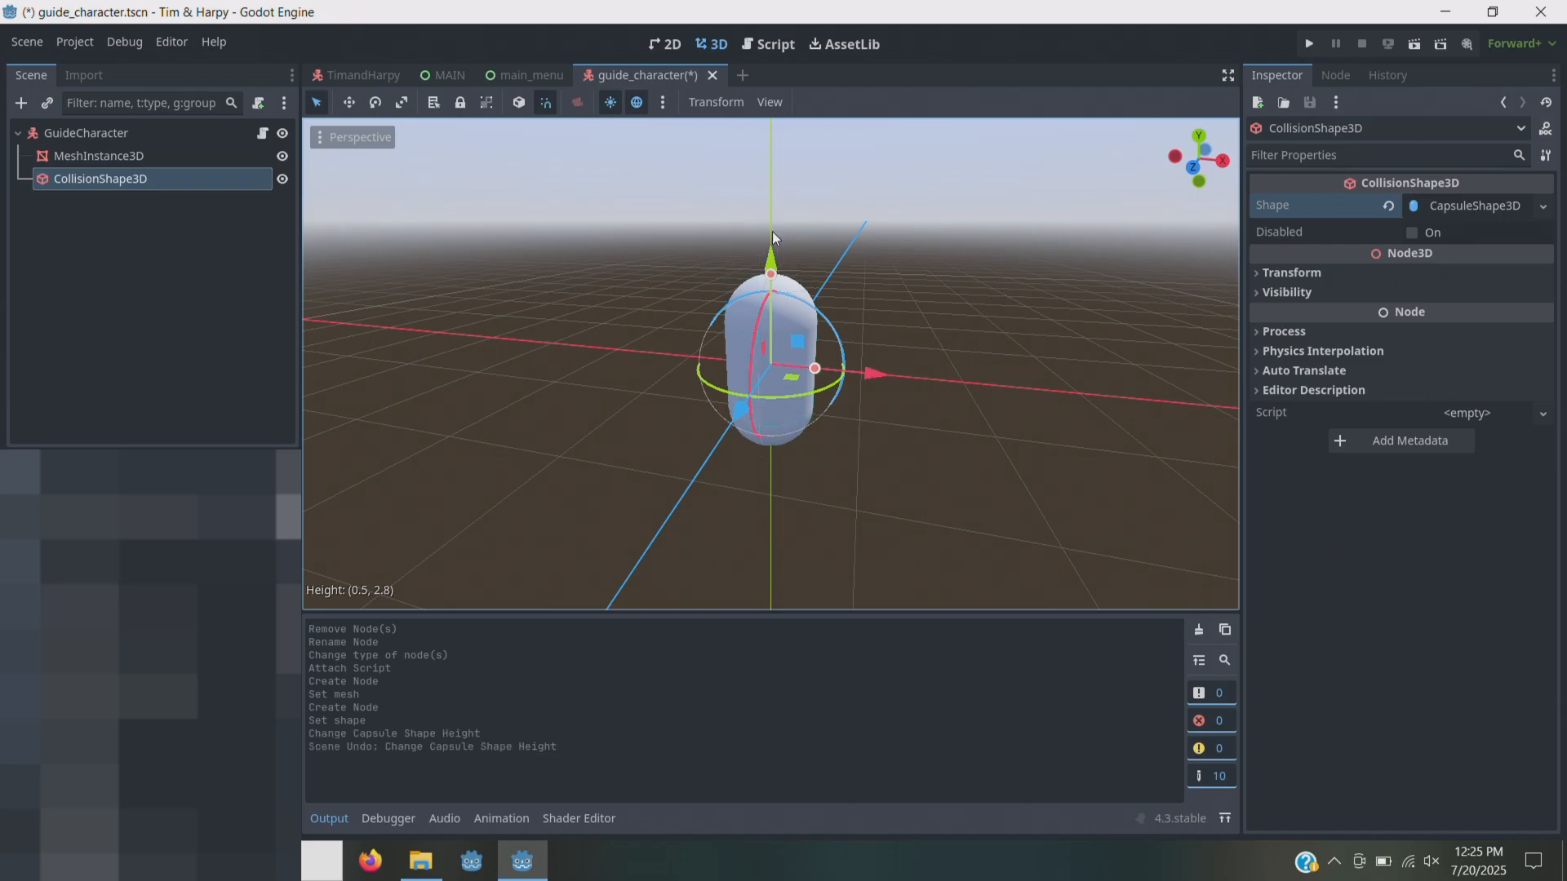
pyautogui.hotkey('ctrl', 'z')
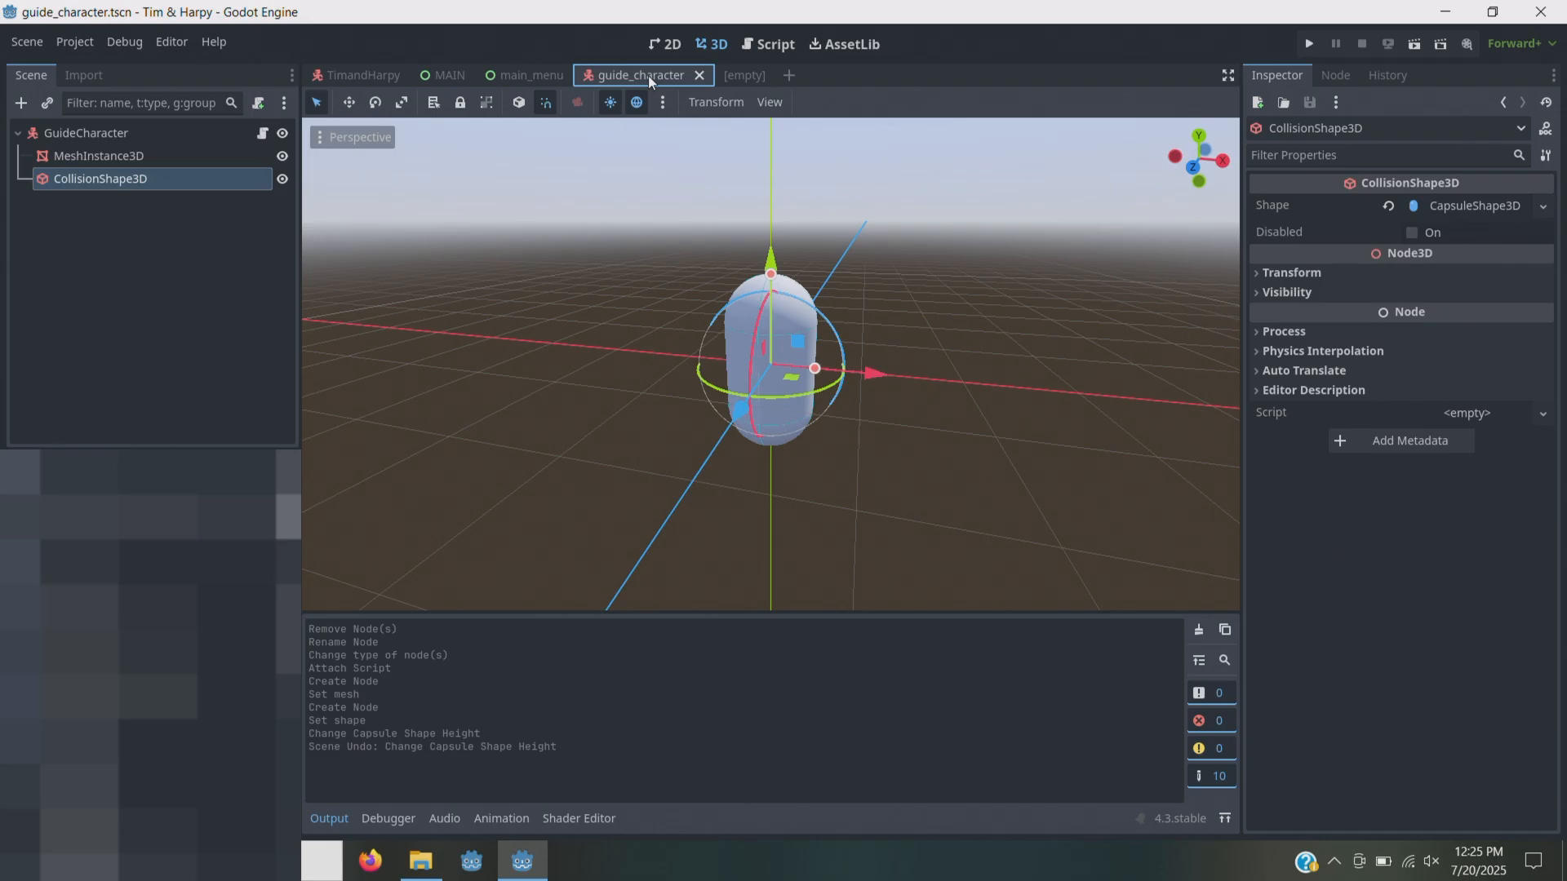
# - Create a new scene with a 3D root node and rename the root TestGuideLevel
pyautogui.click(737, 75)
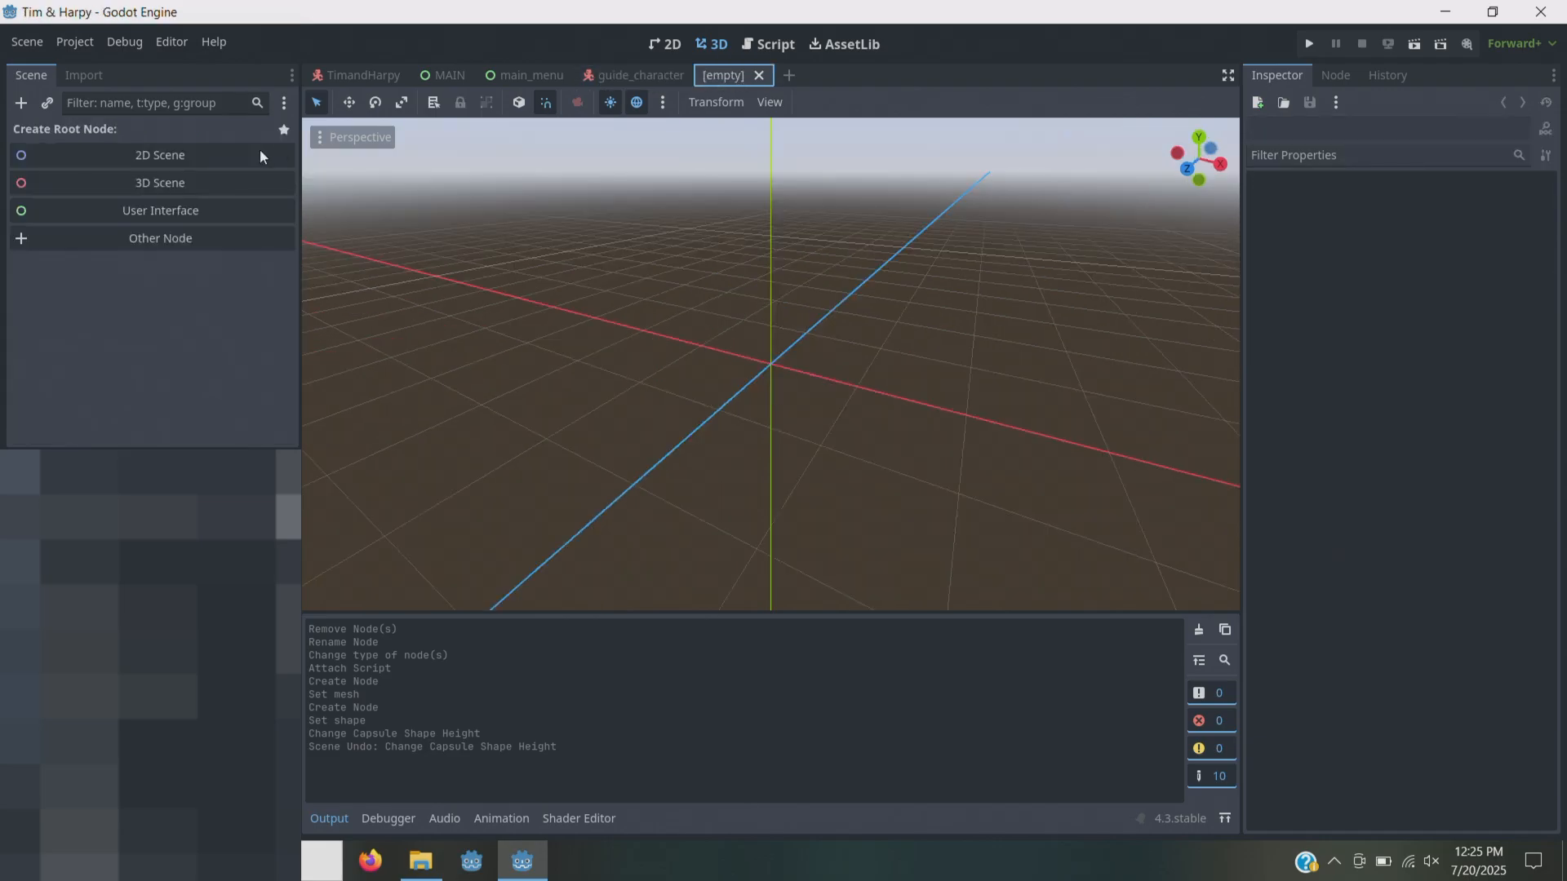
pyautogui.click(155, 184)
pyautogui.doubleClick(98, 131)
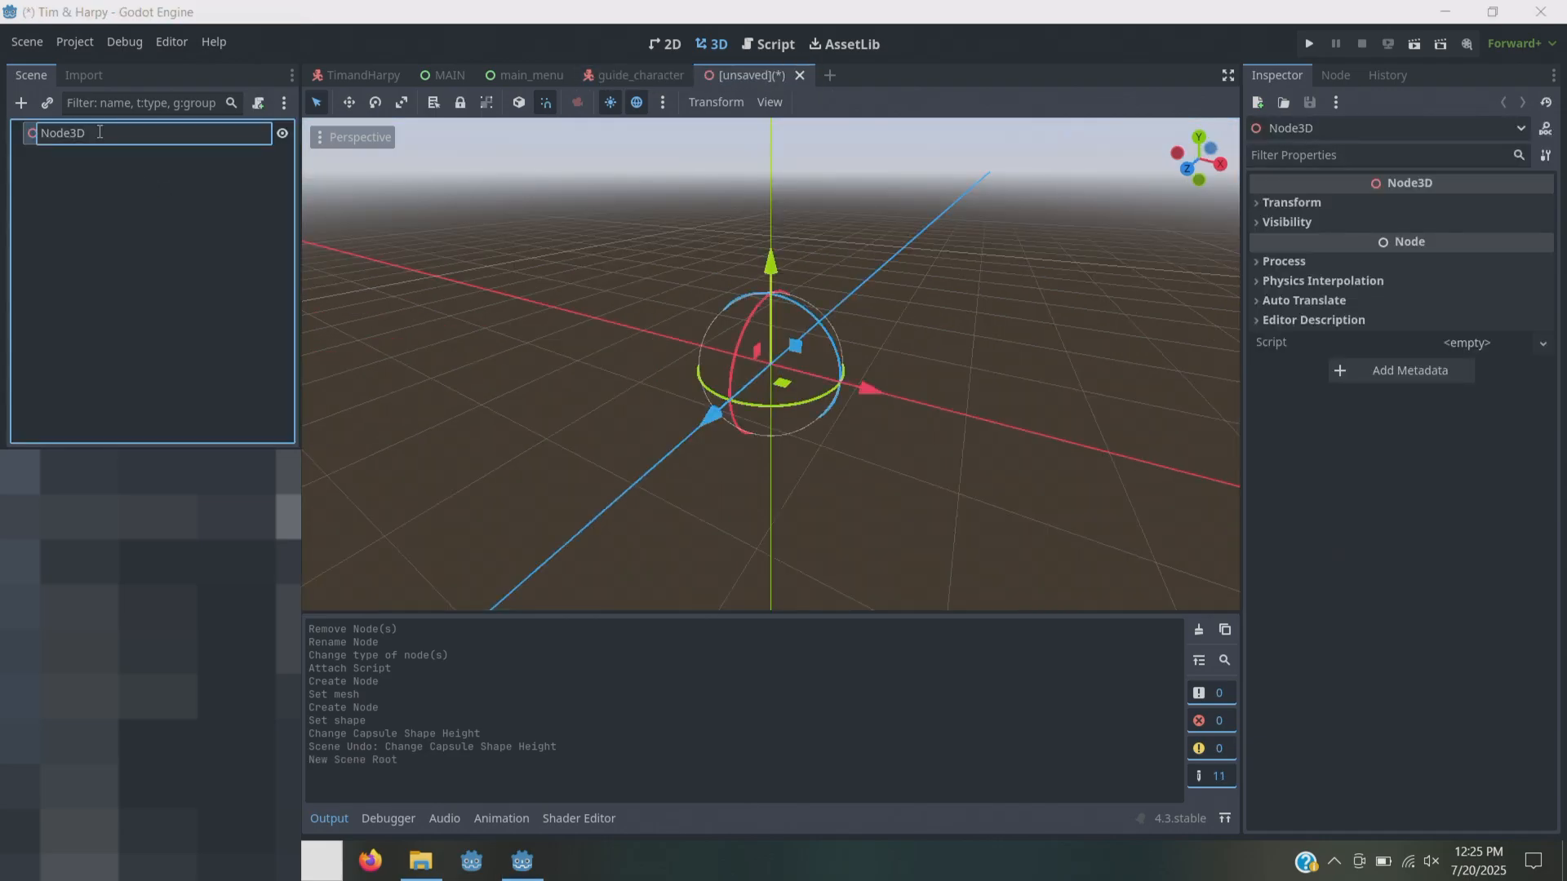
pyautogui.write('TestGuideLevel')
pyautogui.press('Return')
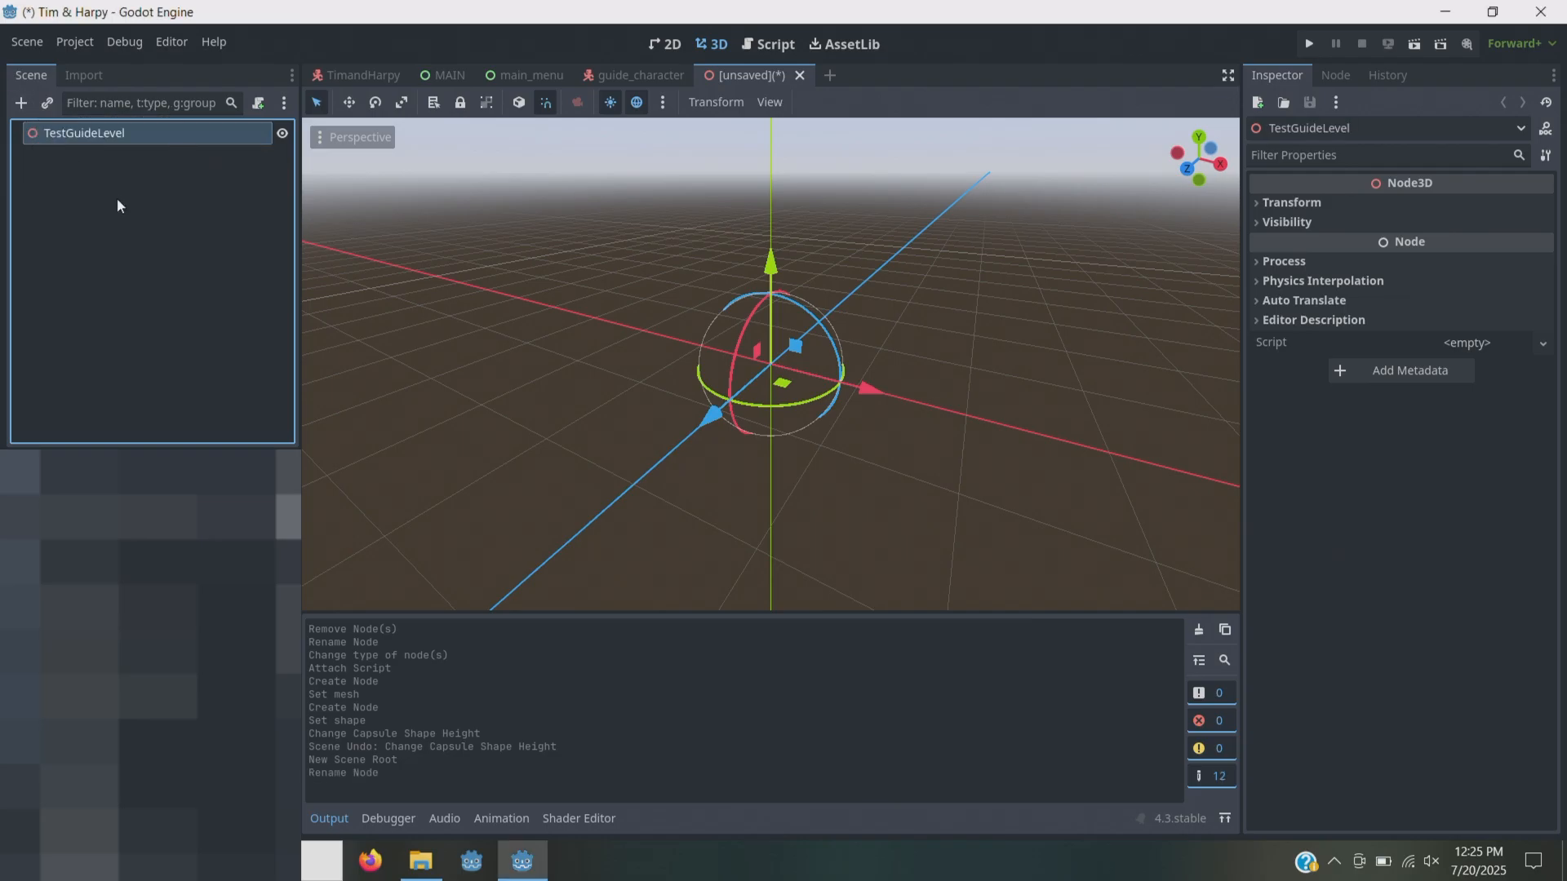
# - Try instantiating the Tim character scene under TestGuideLevel, and delete the instance
pyautogui.click(47, 104)
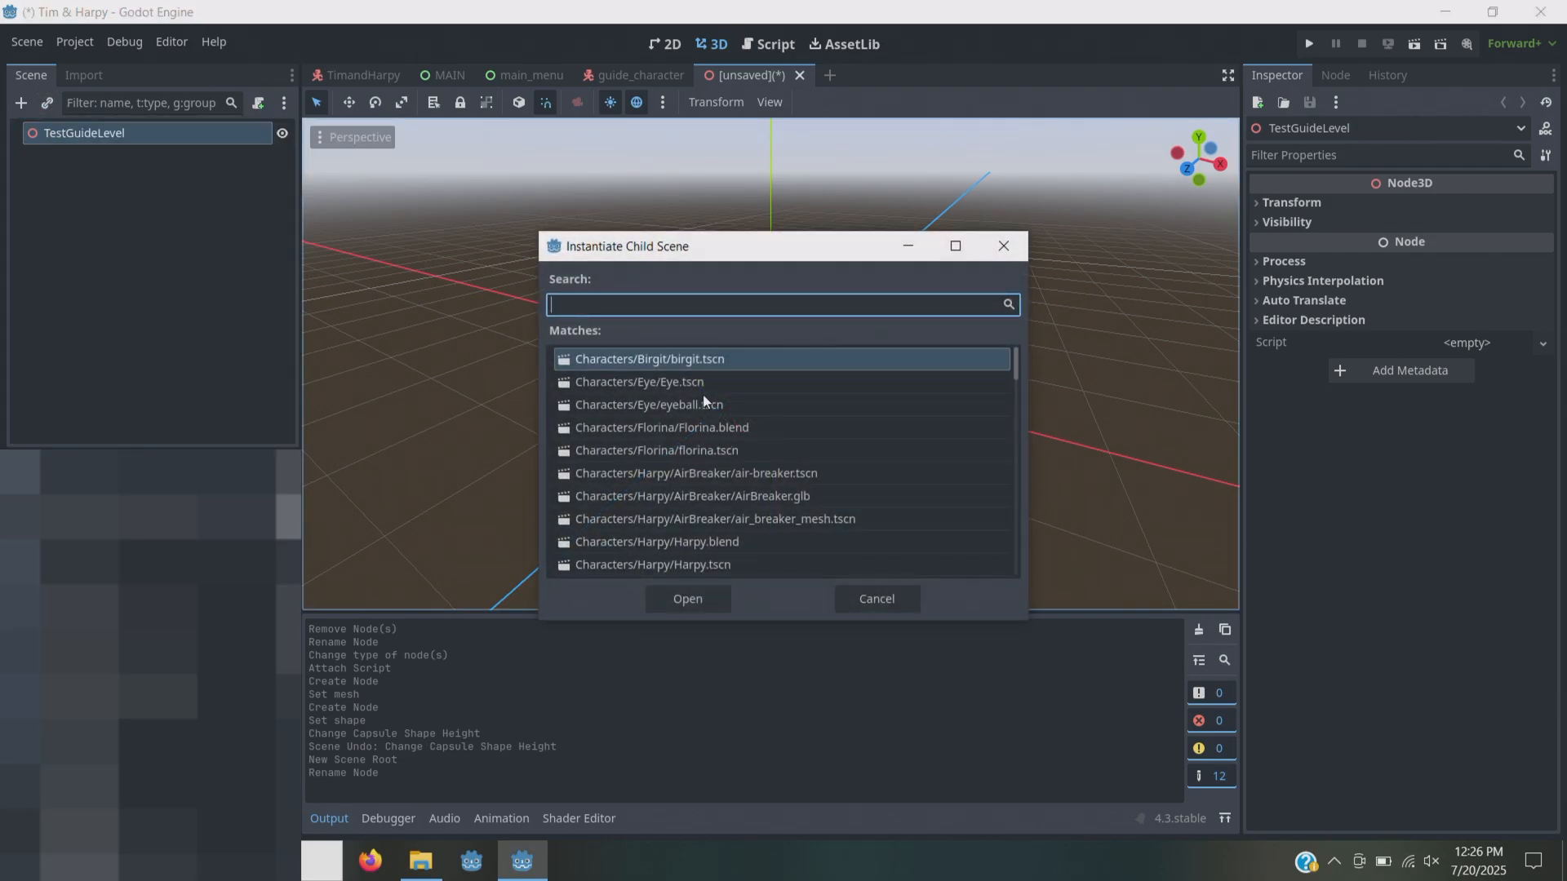
pyautogui.write('tim')
pyautogui.click(659, 382)
pyautogui.click(669, 600)
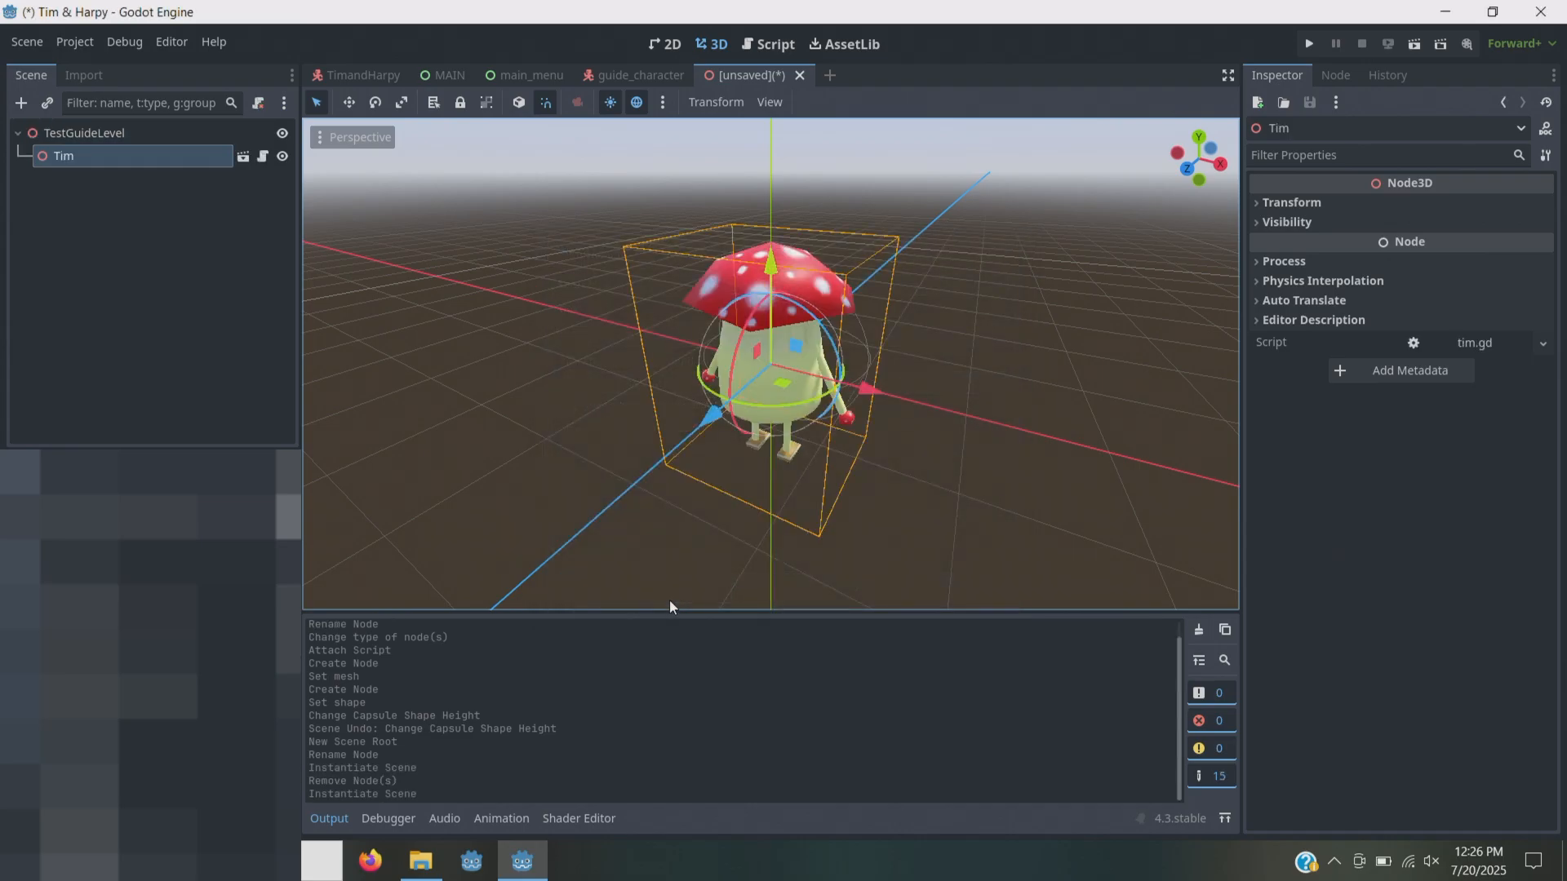
pyautogui.click(1188, 167)
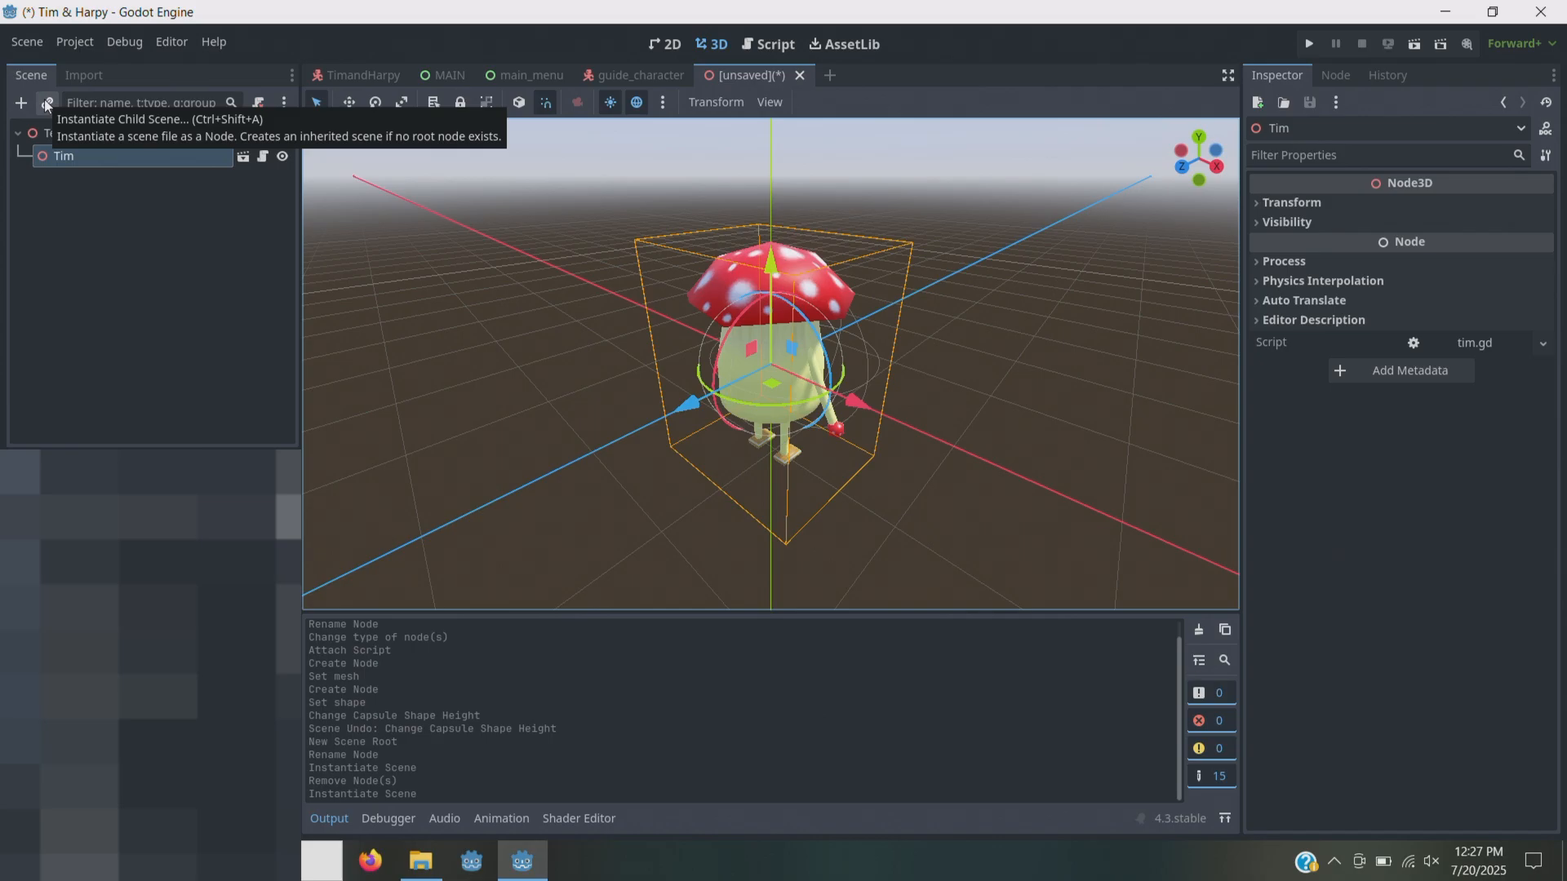
pyautogui.press('Delete')
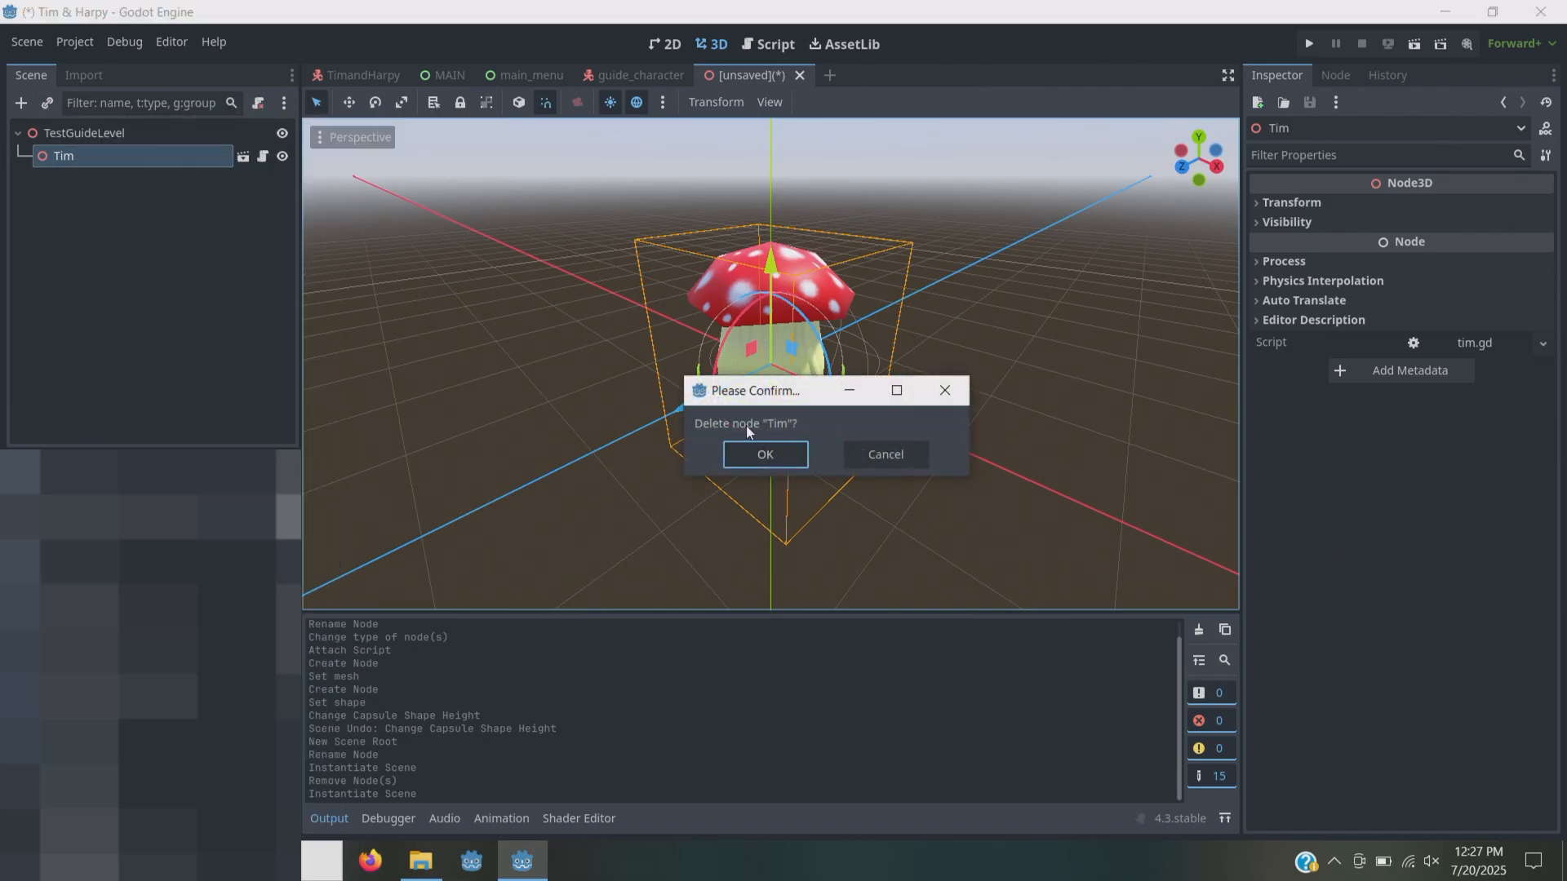
pyautogui.click(753, 450)
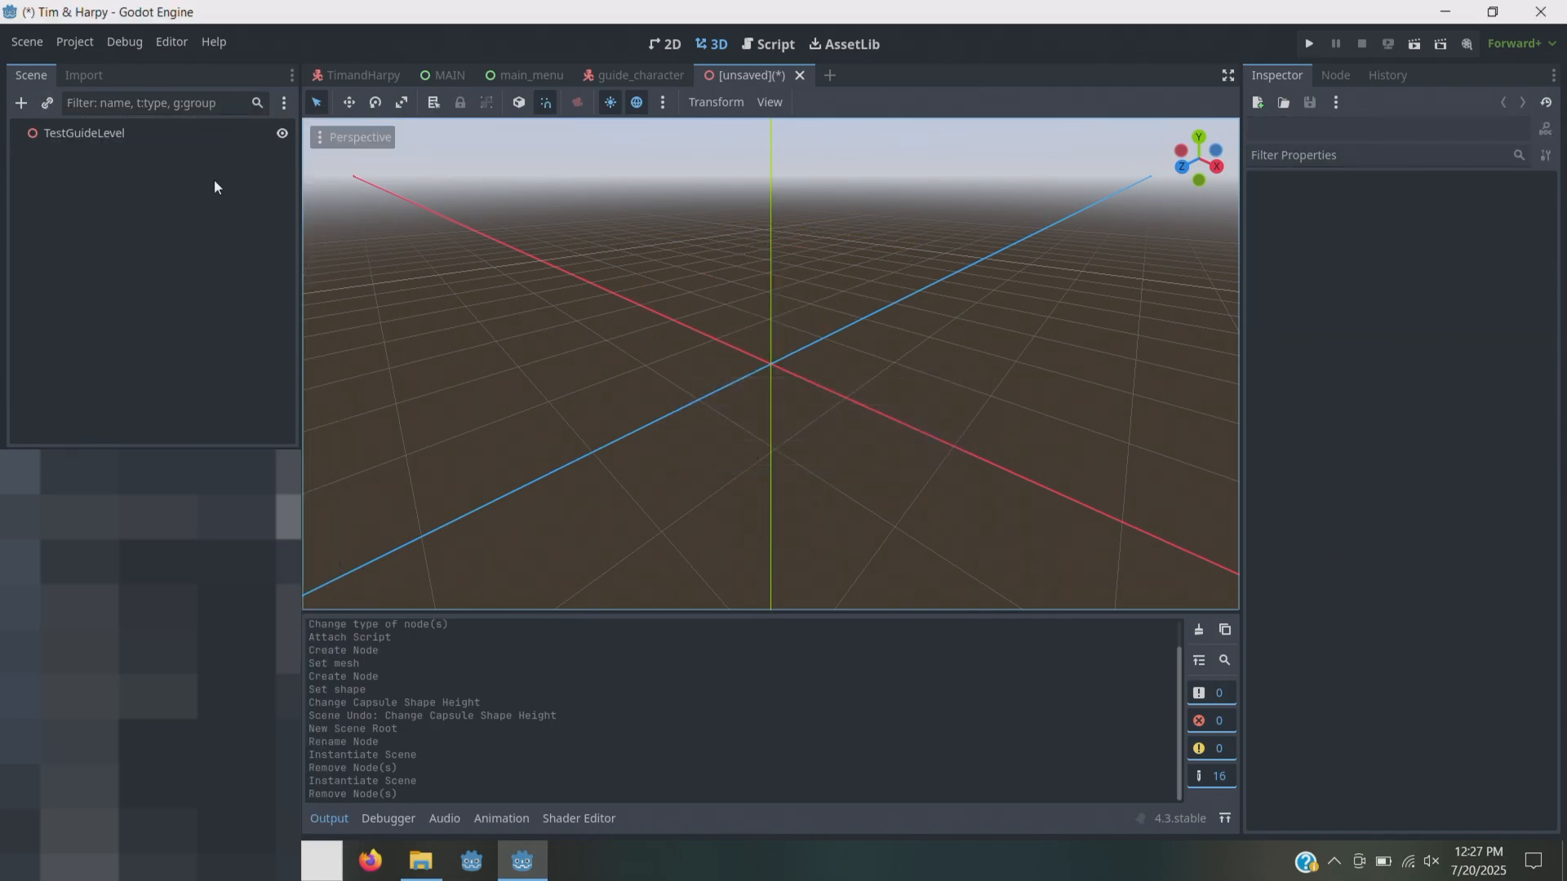
# - Instantiate GUIDE/guide_character.tscn as a child scene of TestGuideLevel
pyautogui.click(46, 103)
pyautogui.write('guide')
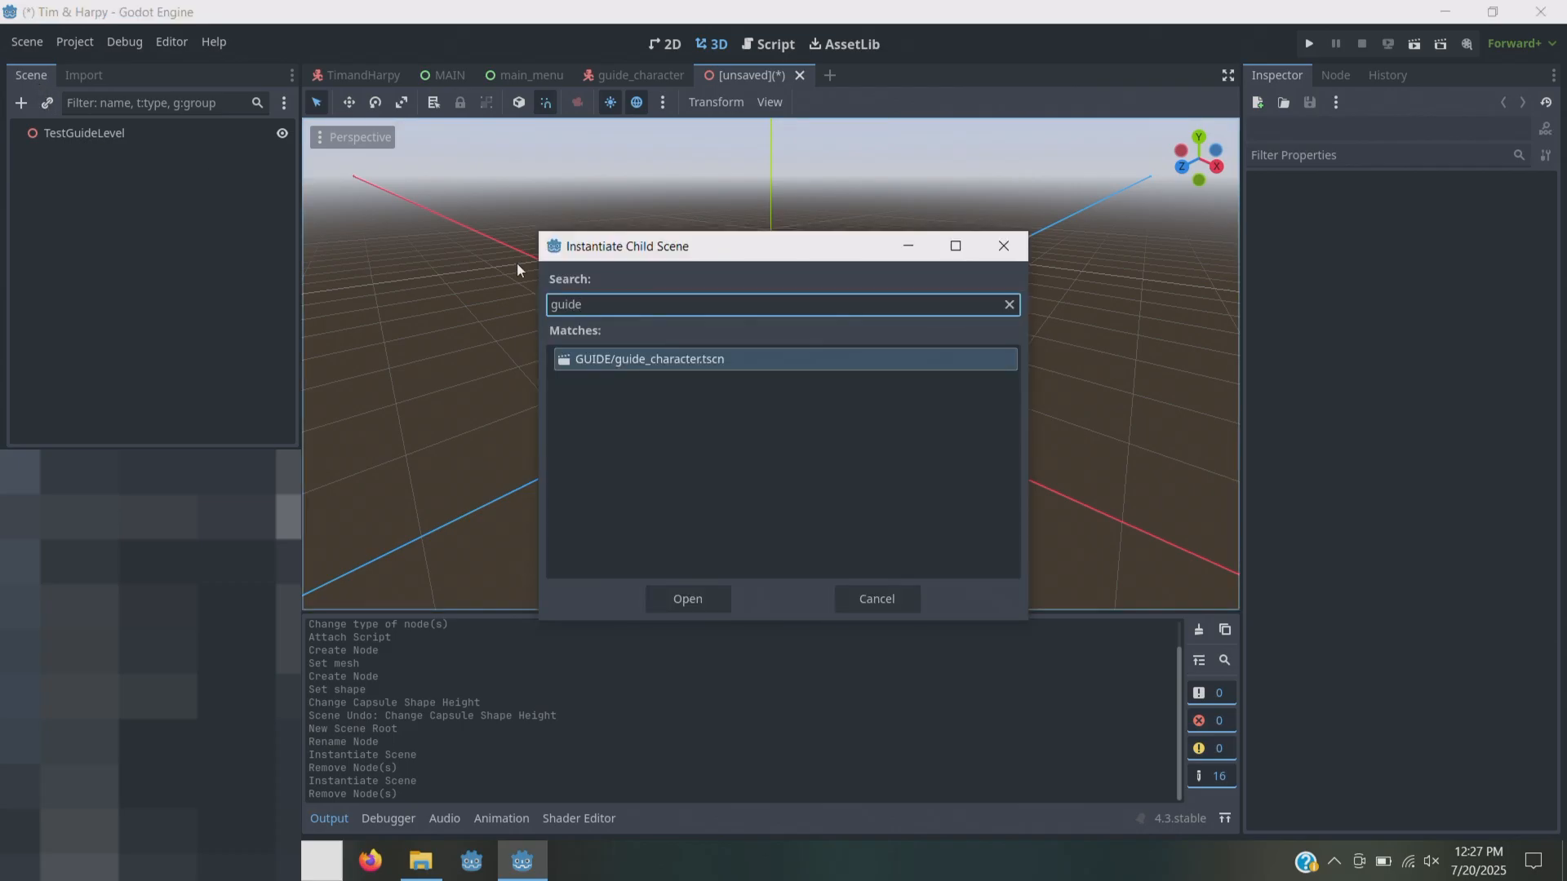
pyautogui.press('Return')
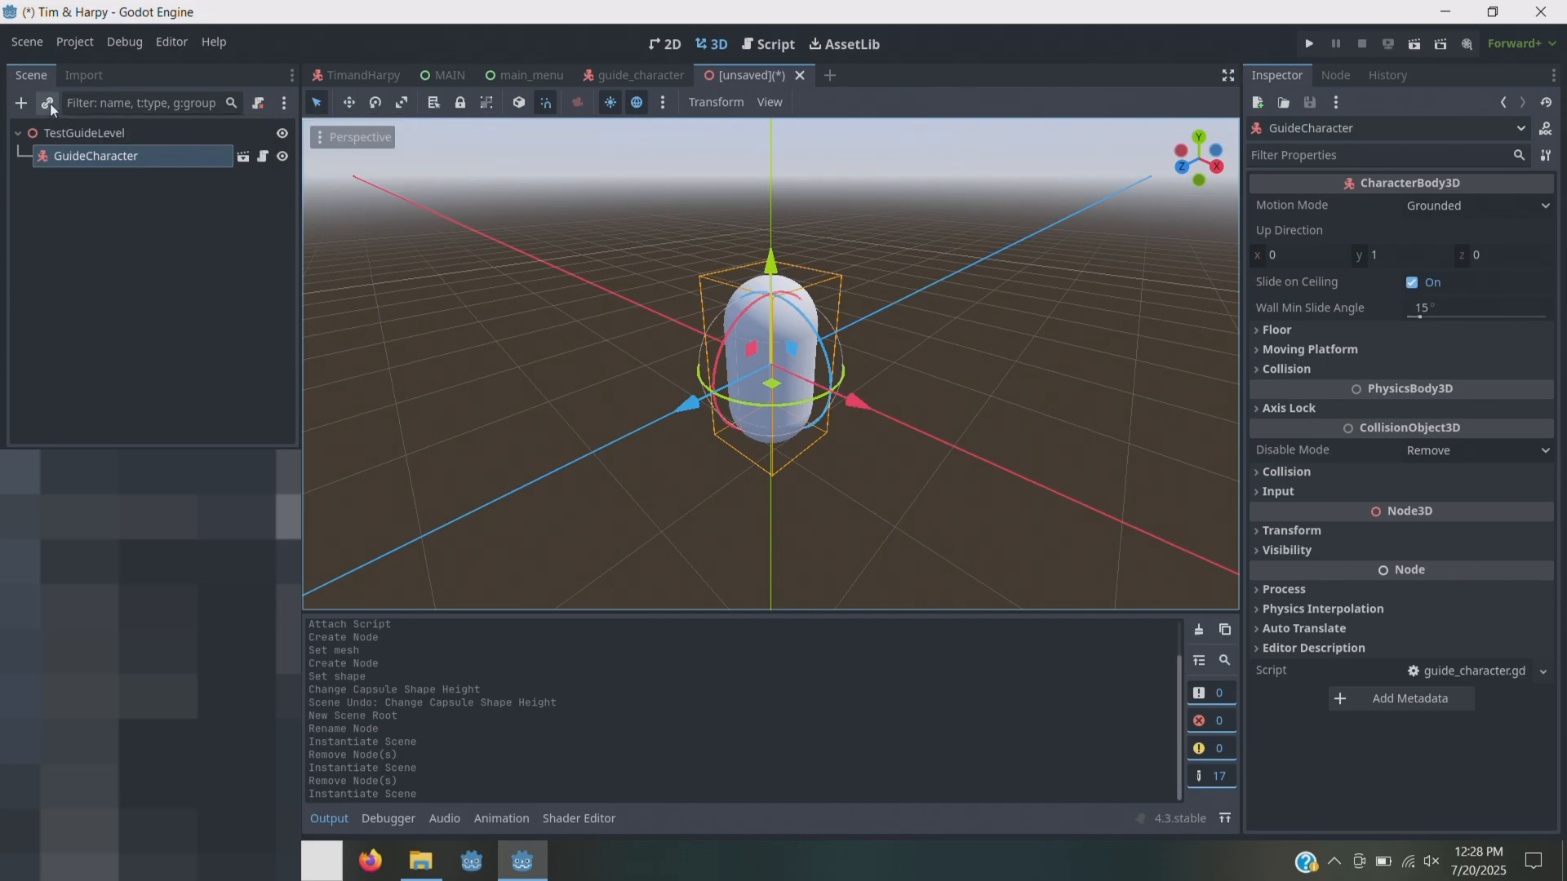
# - Add a CSGBox3D to TestGuideLevel beneath the character and size it as a floor of about 15 × 0.6 × 11 m
pyautogui.click(81, 133)
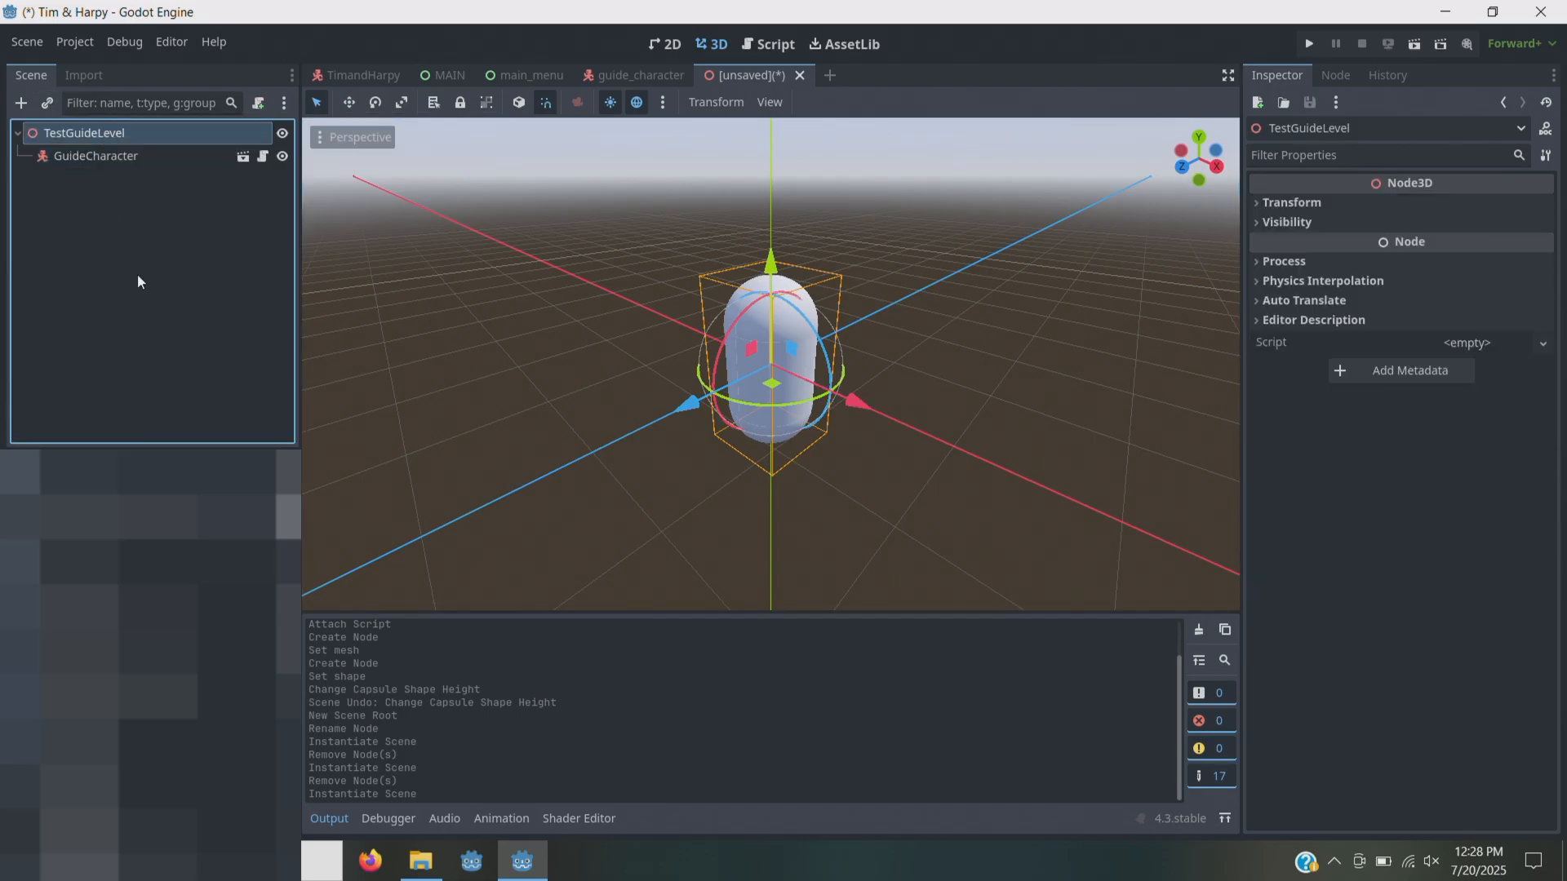
pyautogui.click(21, 104)
pyautogui.write('c')
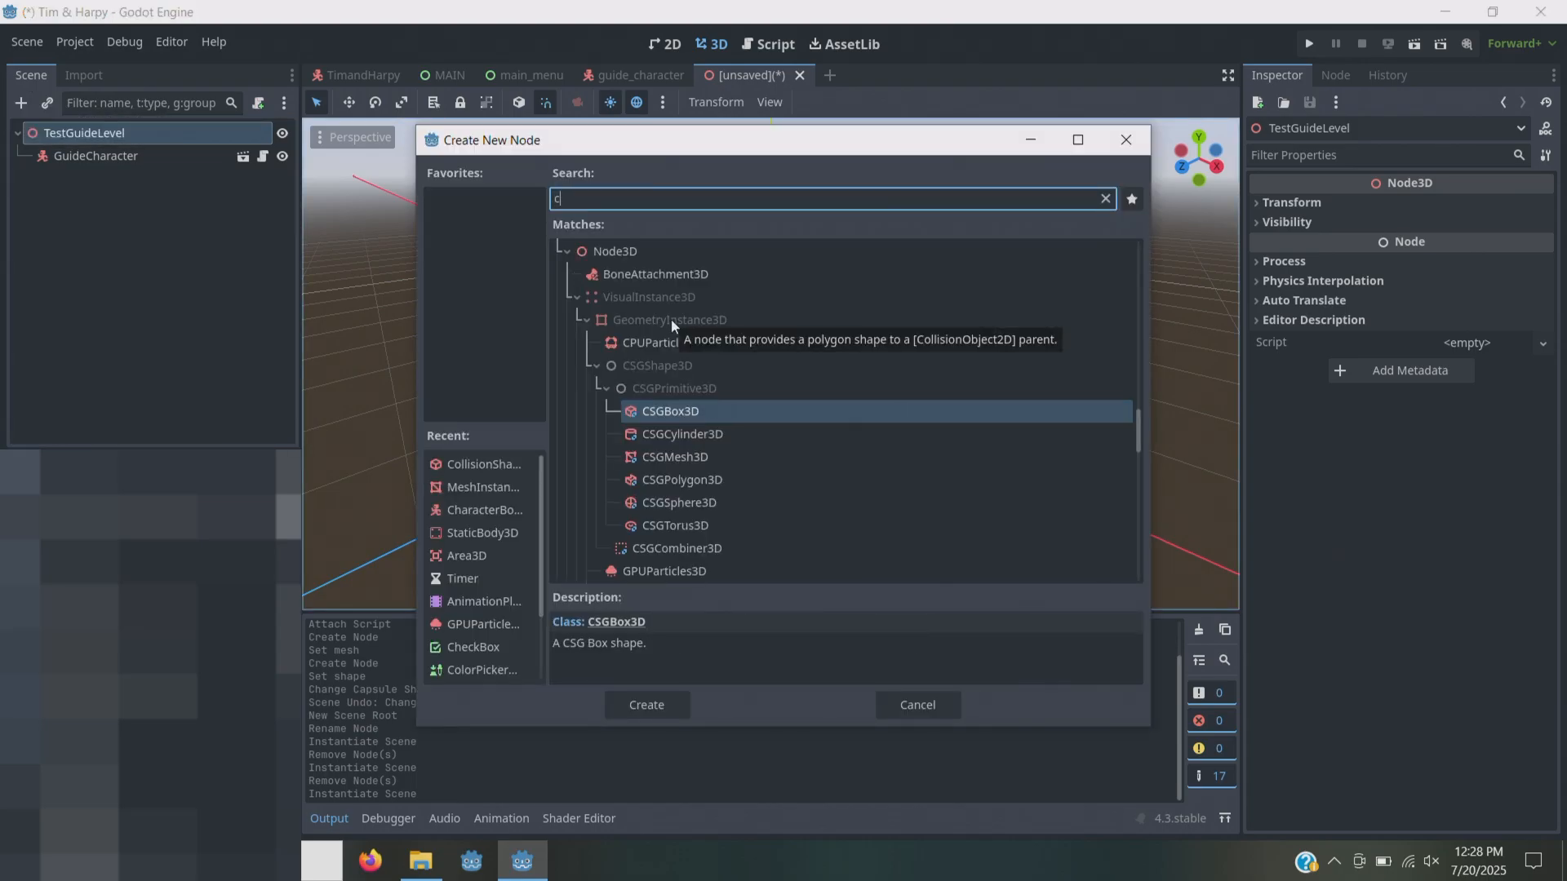
pyautogui.click(624, 713)
pyautogui.moveTo(774, 308); pyautogui.dragTo(772, 400)
pyautogui.scroll(-12, 923, 335)
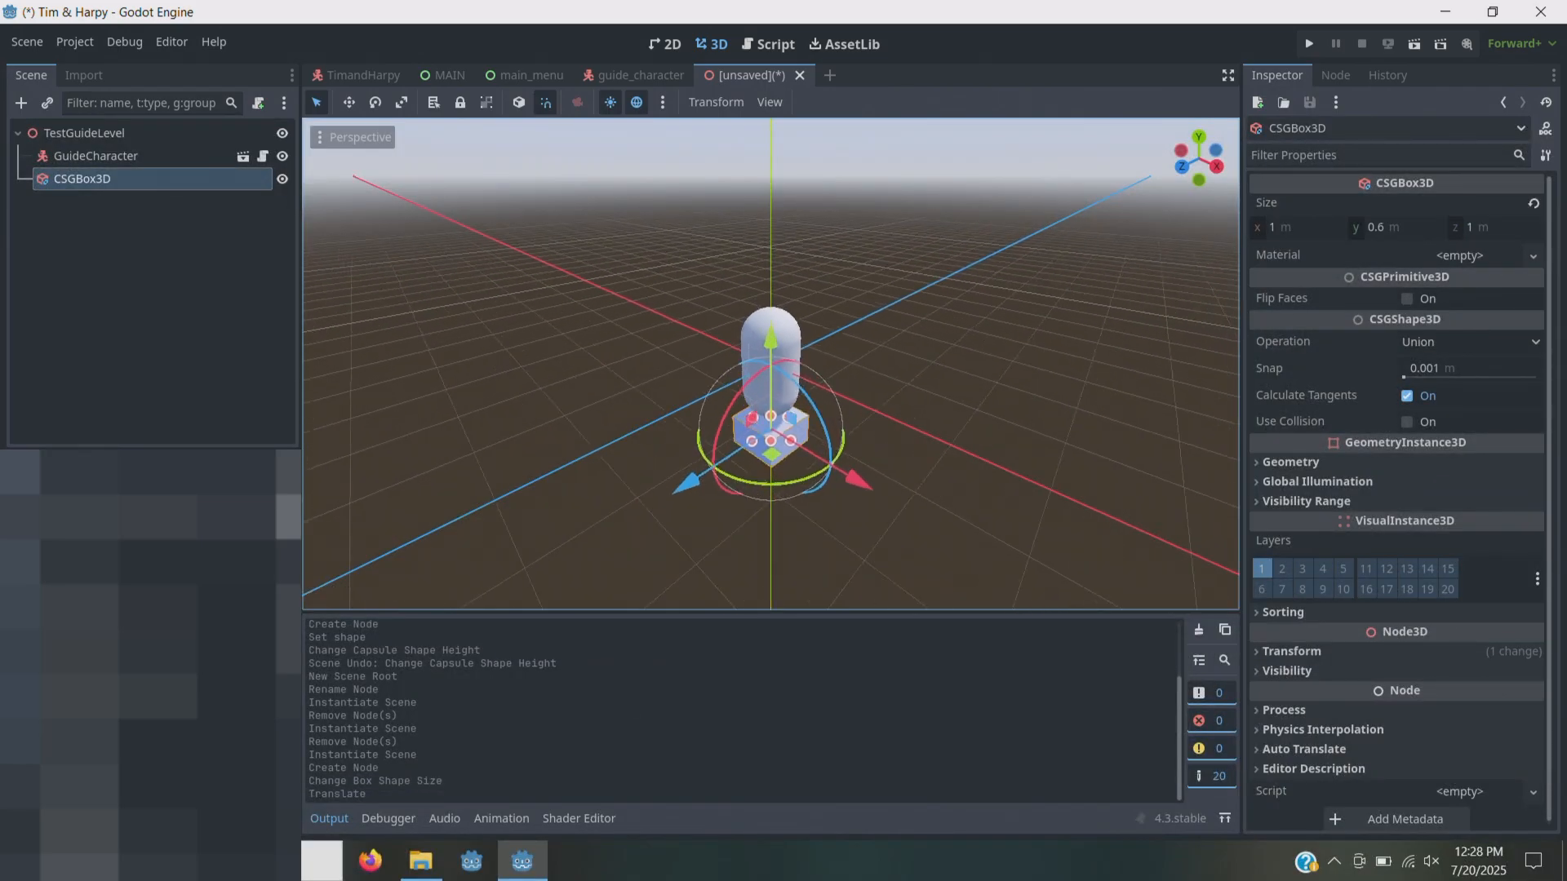
pyautogui.moveTo(757, 413); pyautogui.dragTo(664, 473)
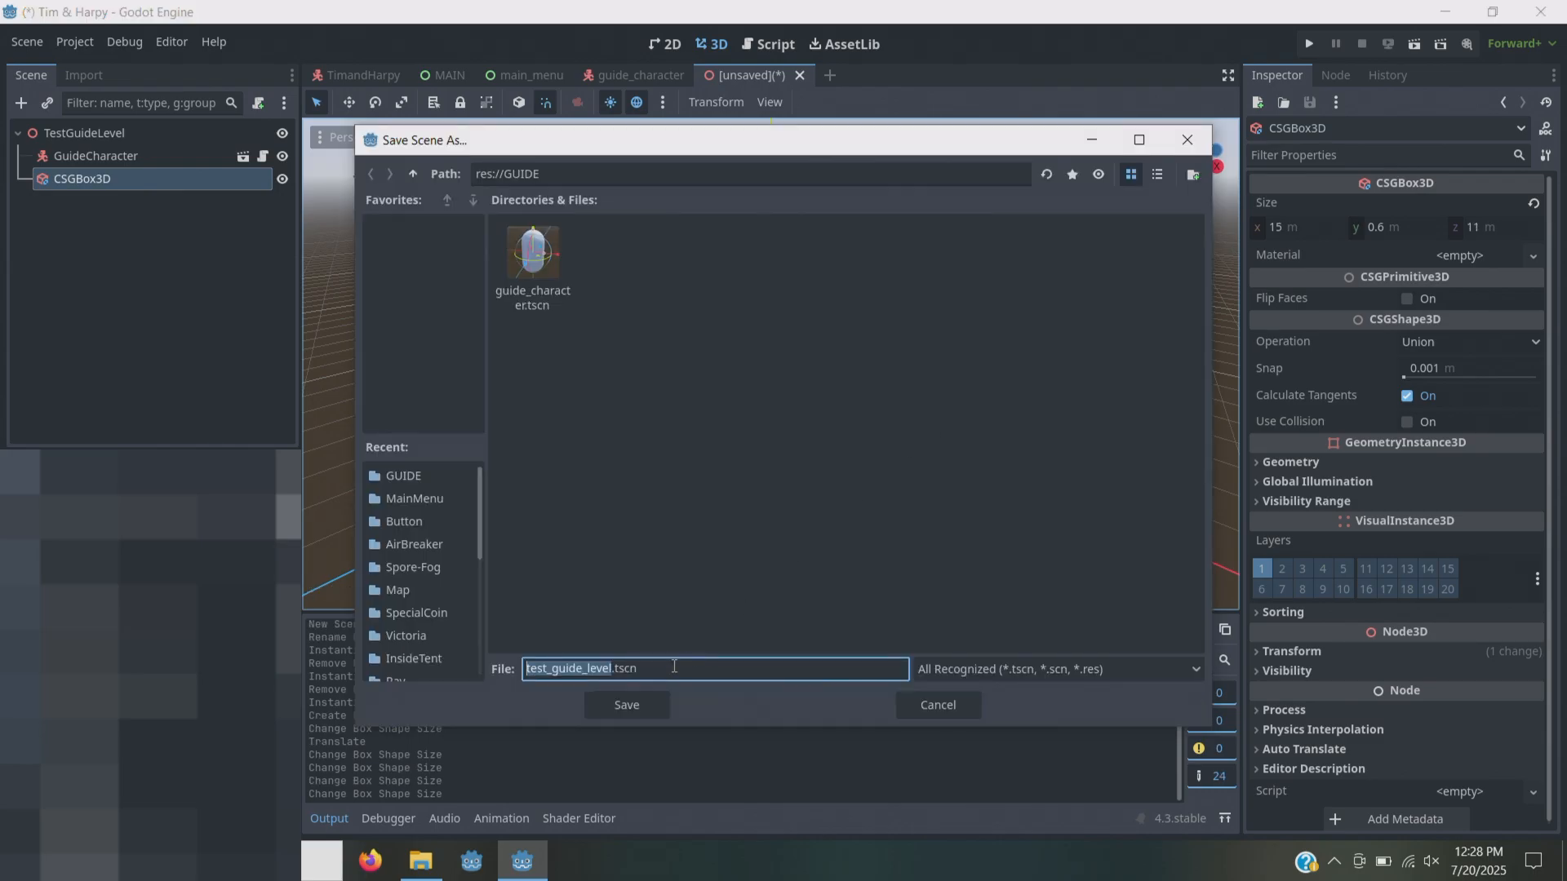
# - Save the scene as test_guide_level.tscn in the GUIDE folder and enable Use Collision on the floor box
pyautogui.click(603, 699)
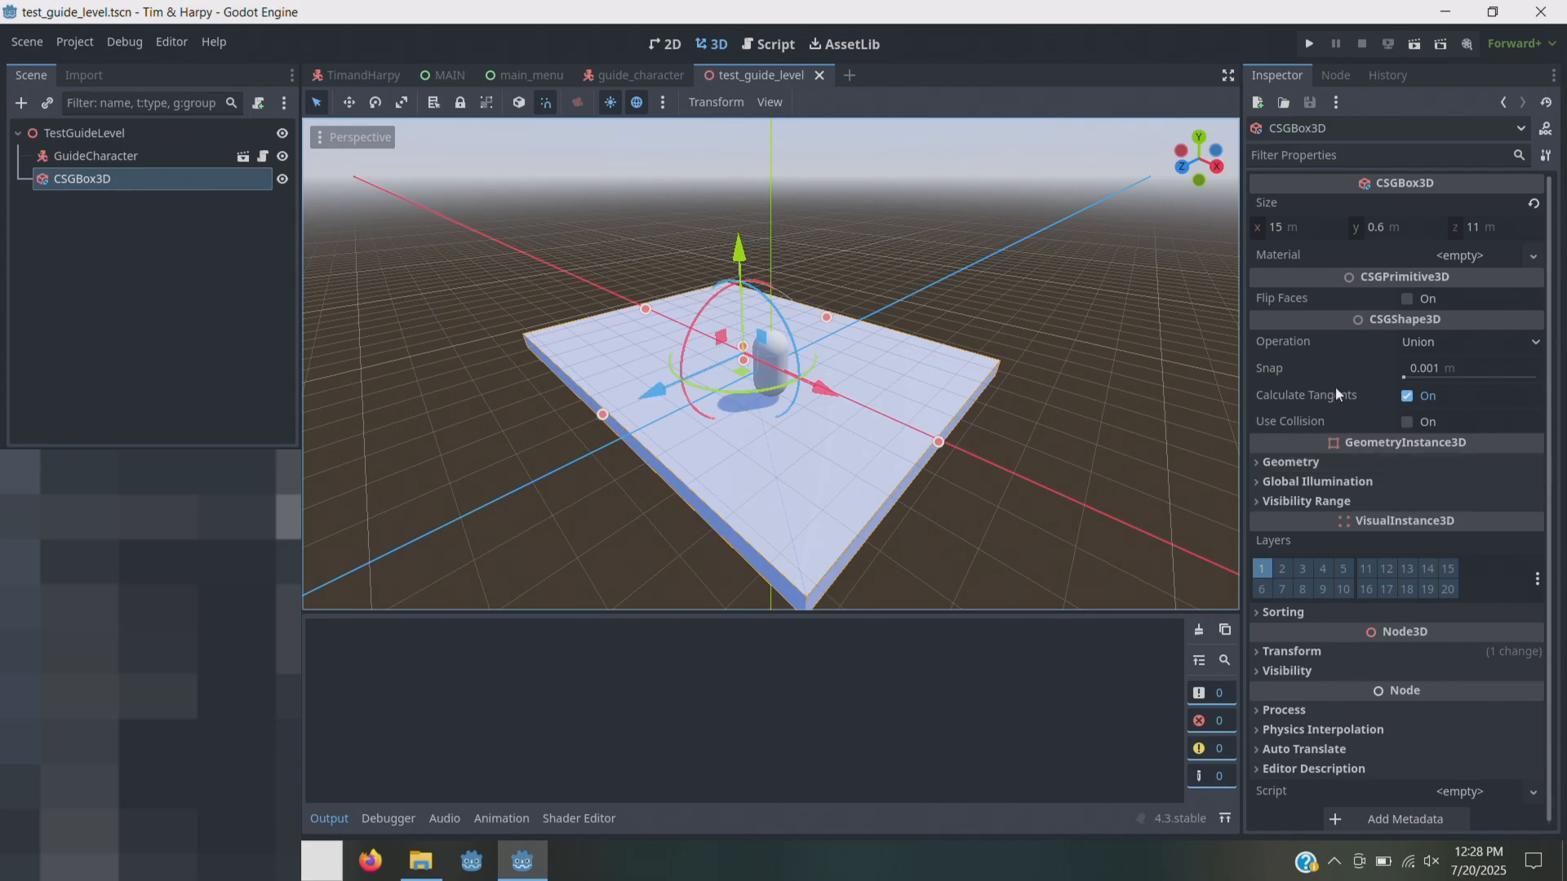
pyautogui.click(1407, 421)
# - Add a Camera3D to TestGuideLevel, place it behind and above the character, and save the scene
pyautogui.click(104, 133)
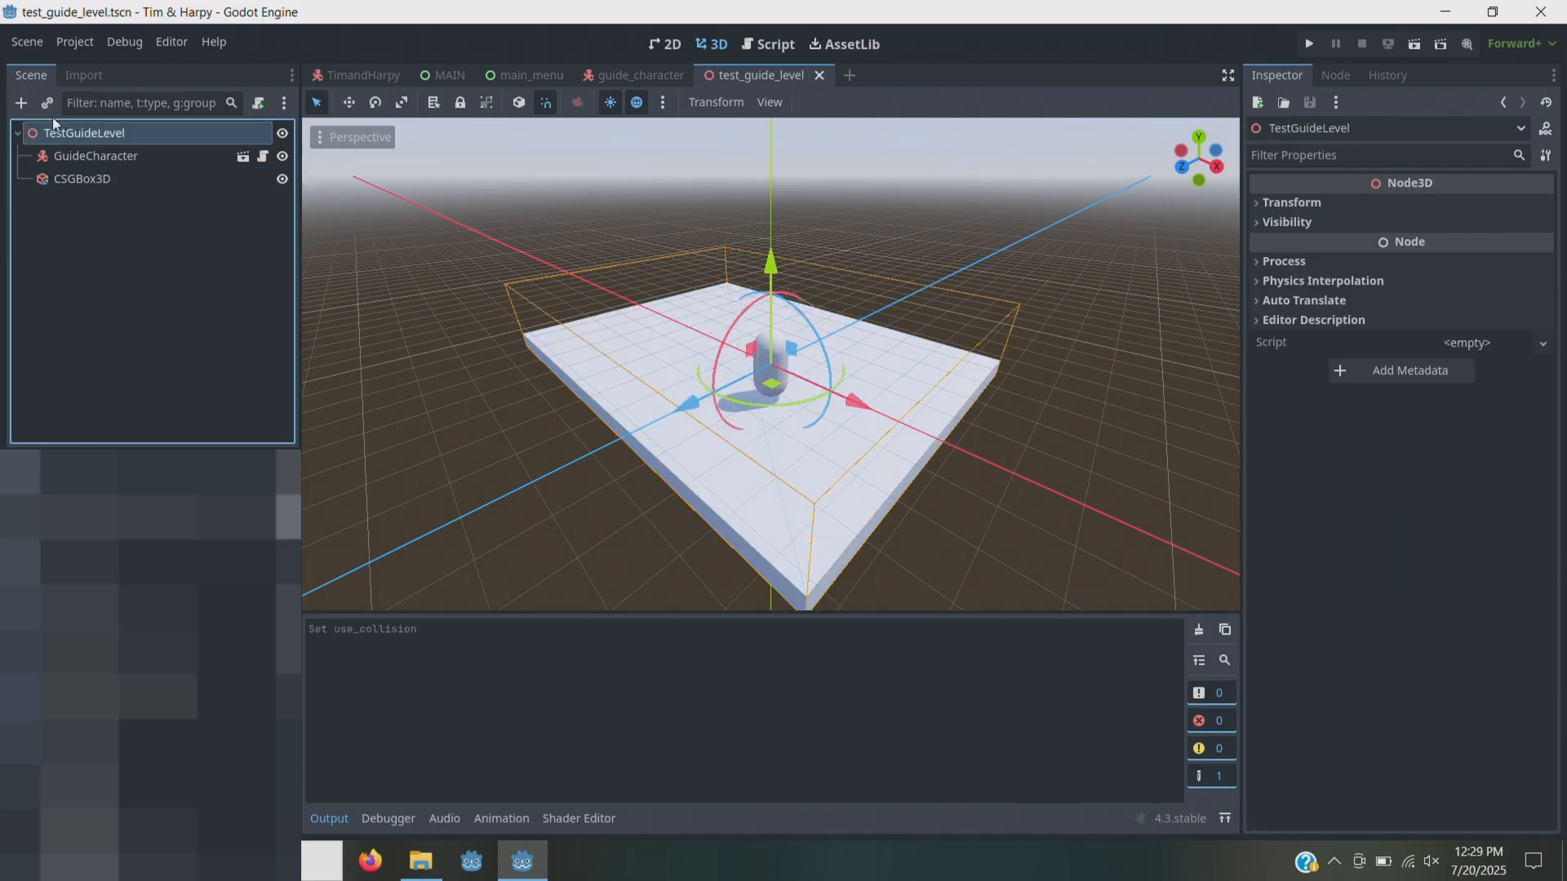
pyautogui.click(21, 104)
pyautogui.write('cam')
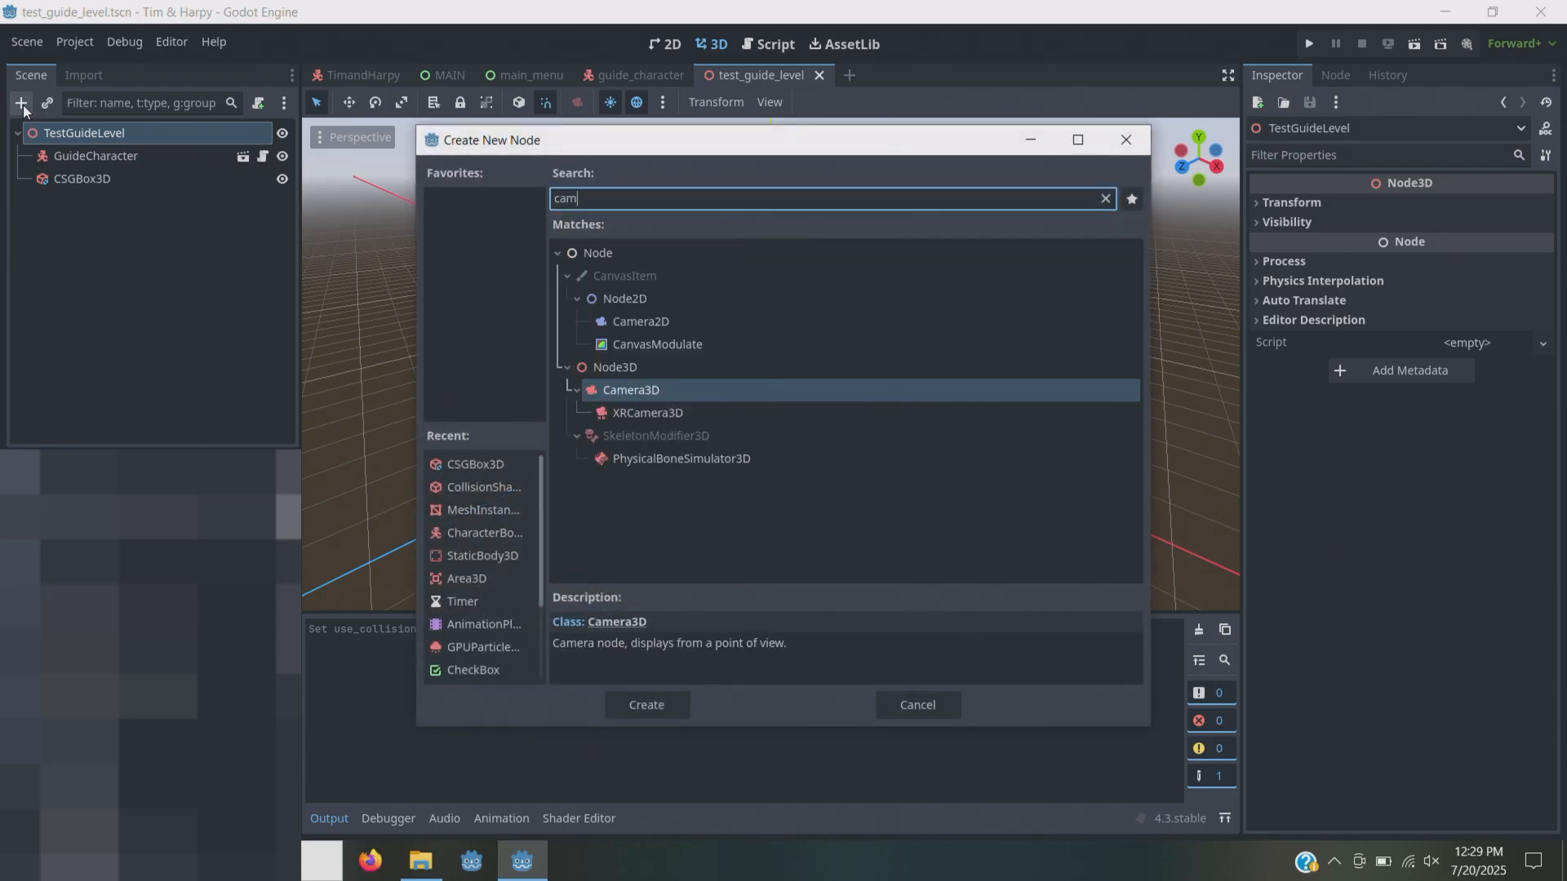
pyautogui.write('era')
pyautogui.press('Return')
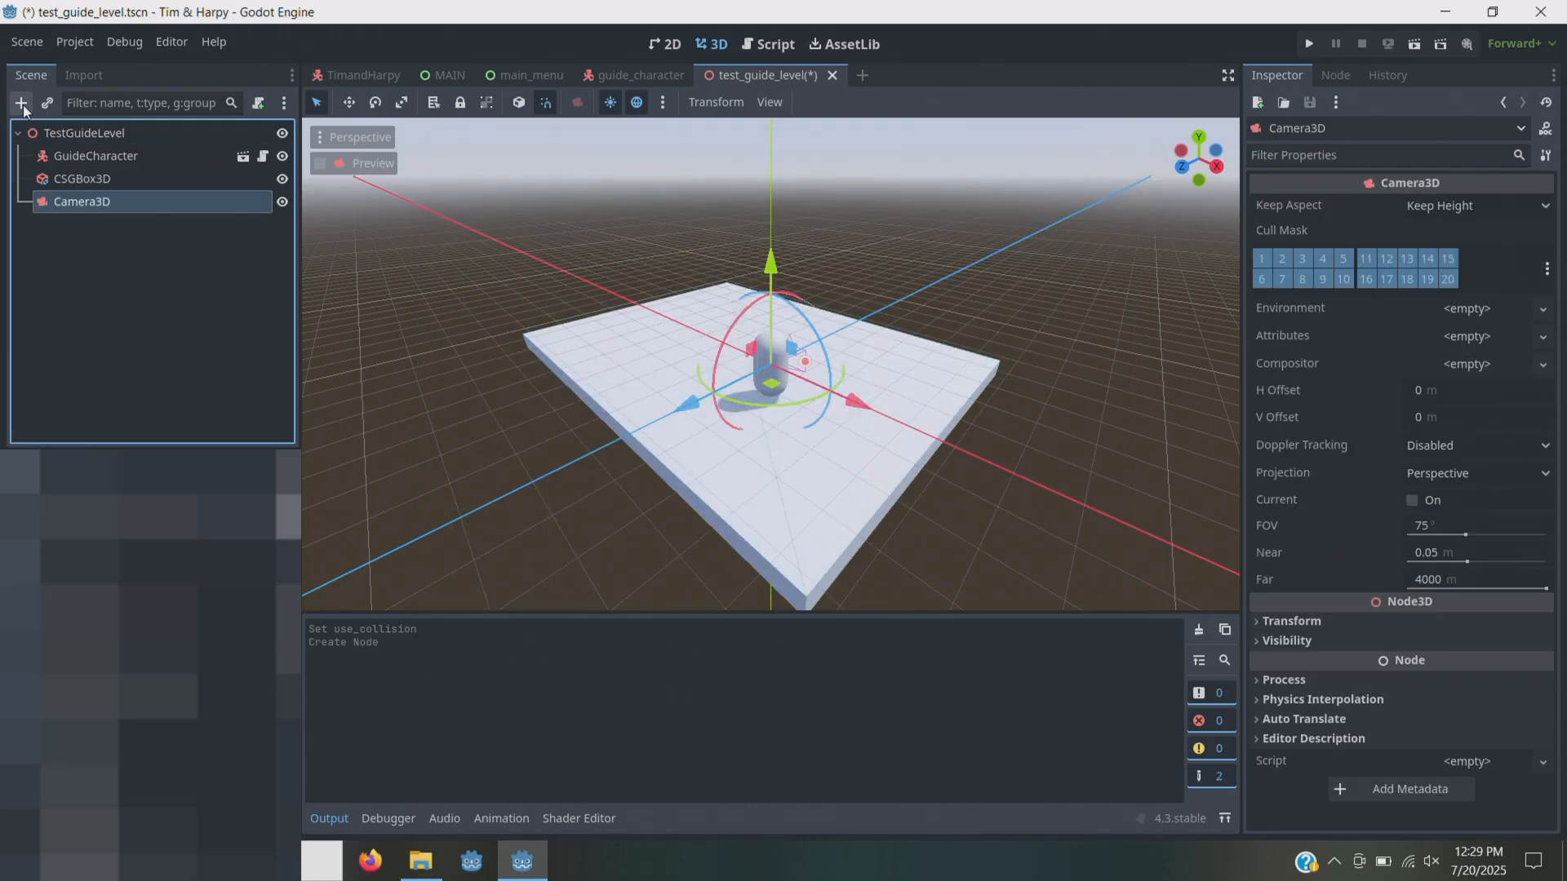
pyautogui.moveTo(771, 382); pyautogui.dragTo(589, 400)
pyautogui.moveTo(591, 310); pyautogui.dragTo(591, 278)
pyautogui.hotkey('ctrl', 's')
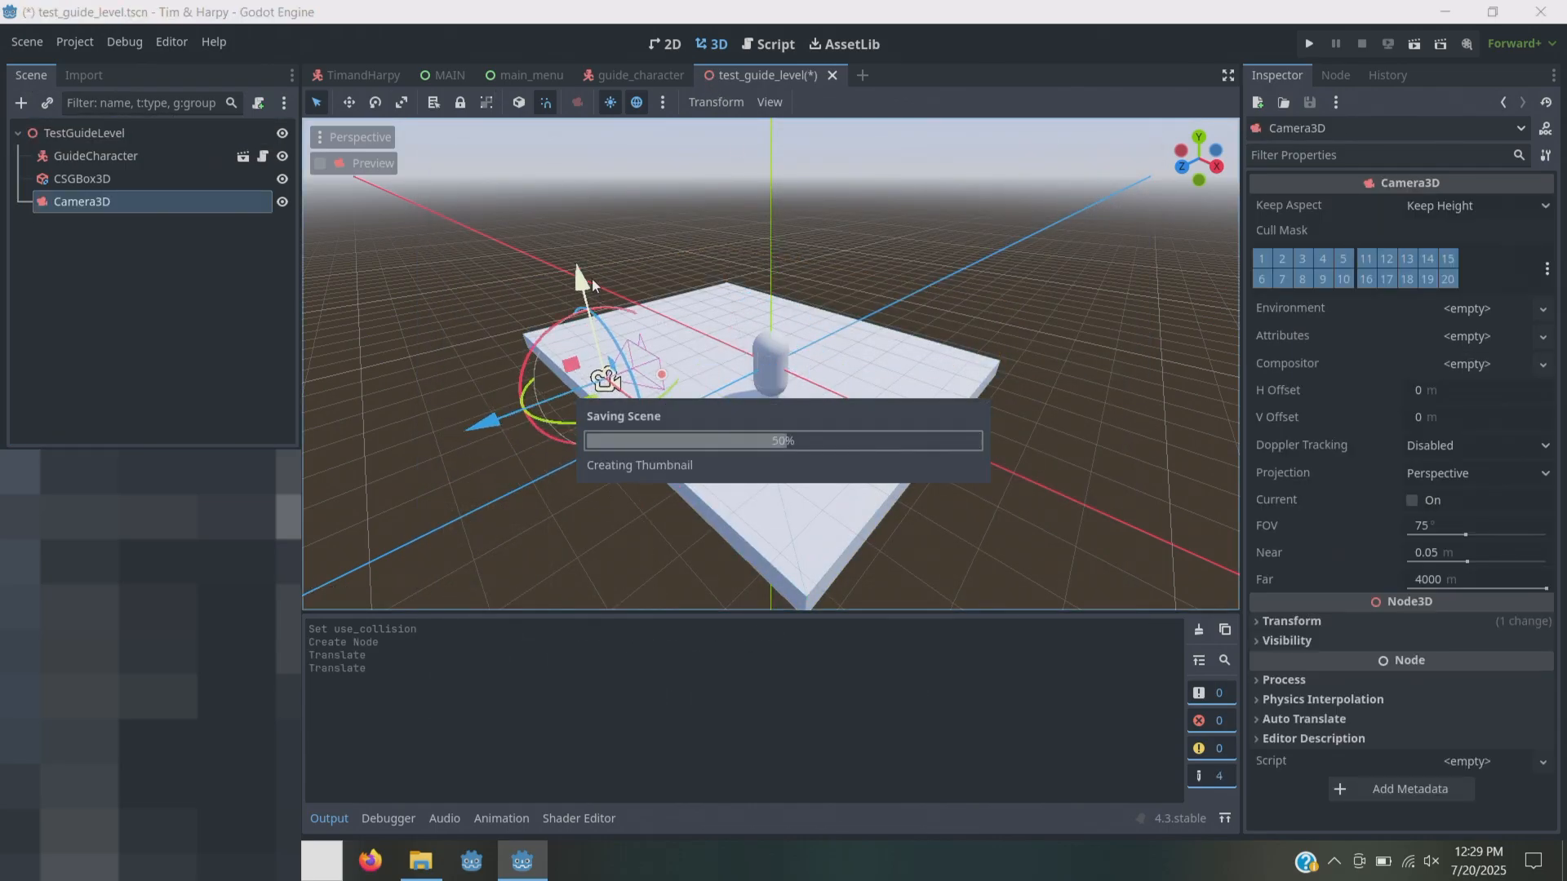
# - Run the current scene to check the camera view, close it, and remove Camera3D from TestGuideLevel
pyautogui.click(1416, 43)
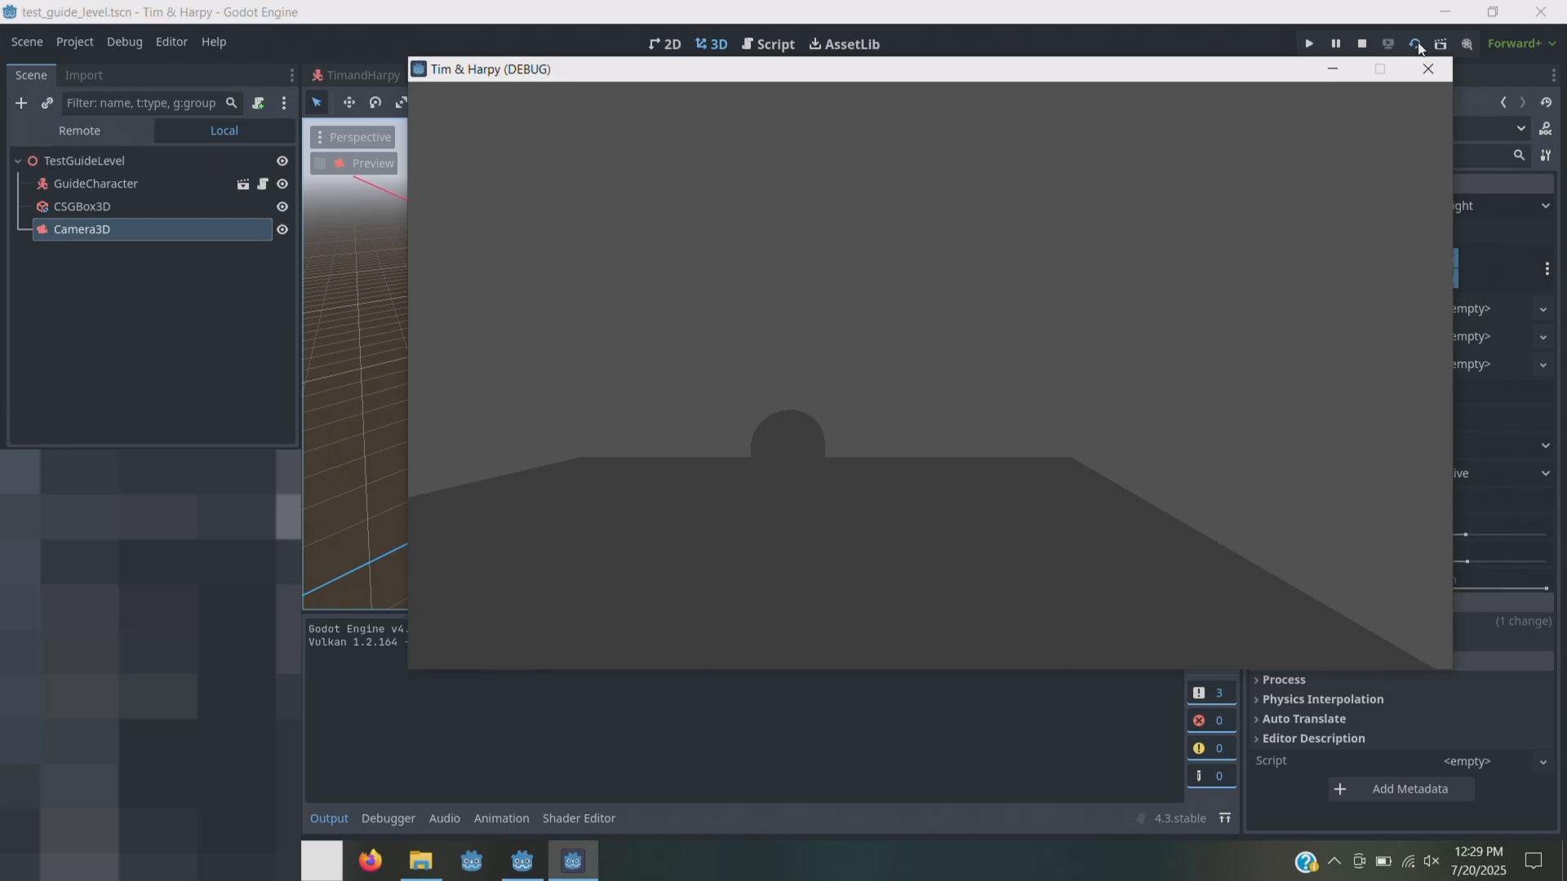
pyautogui.click(1429, 68)
pyautogui.rightClick(75, 207)
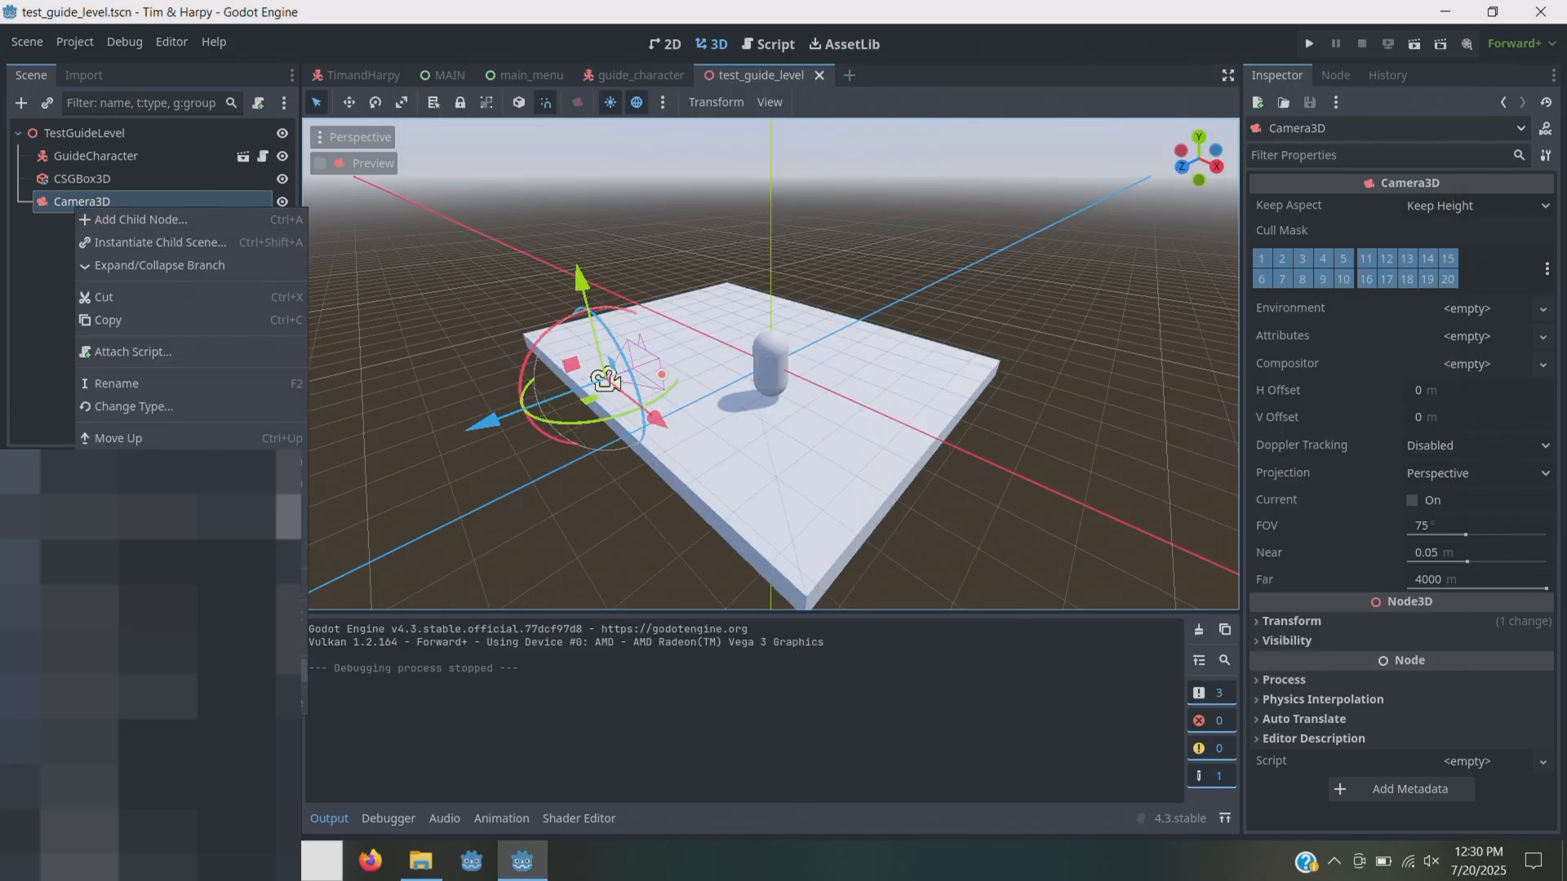
# - Add a Camera3D child to the GuideCharacter root in the guide_character scene
pyautogui.click(630, 69)
pyautogui.click(629, 70)
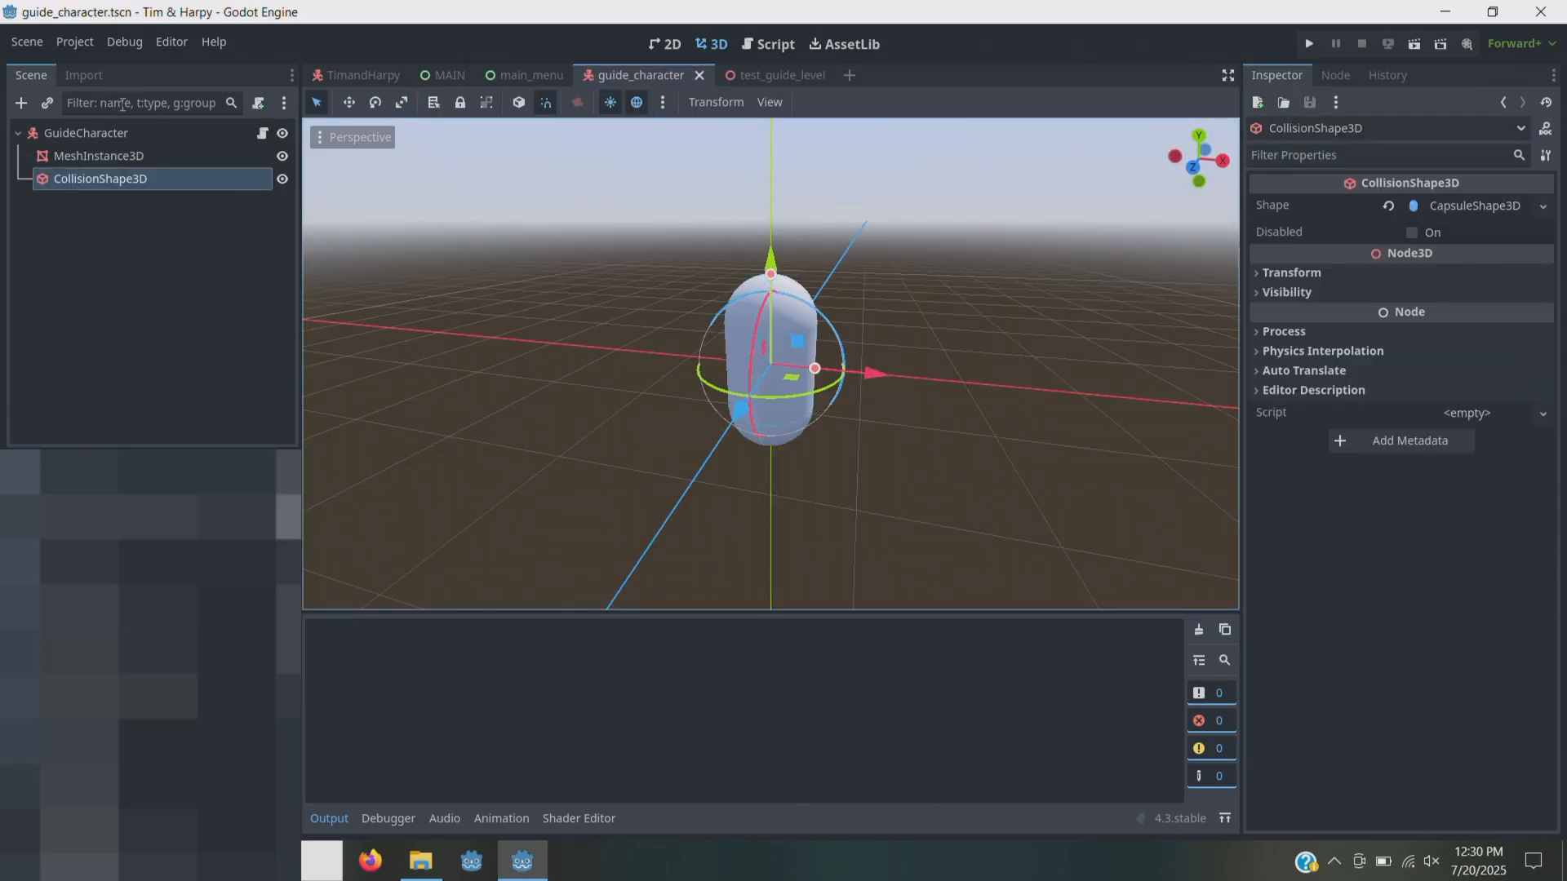
pyautogui.click(86, 133)
pyautogui.click(21, 103)
pyautogui.write('cam')
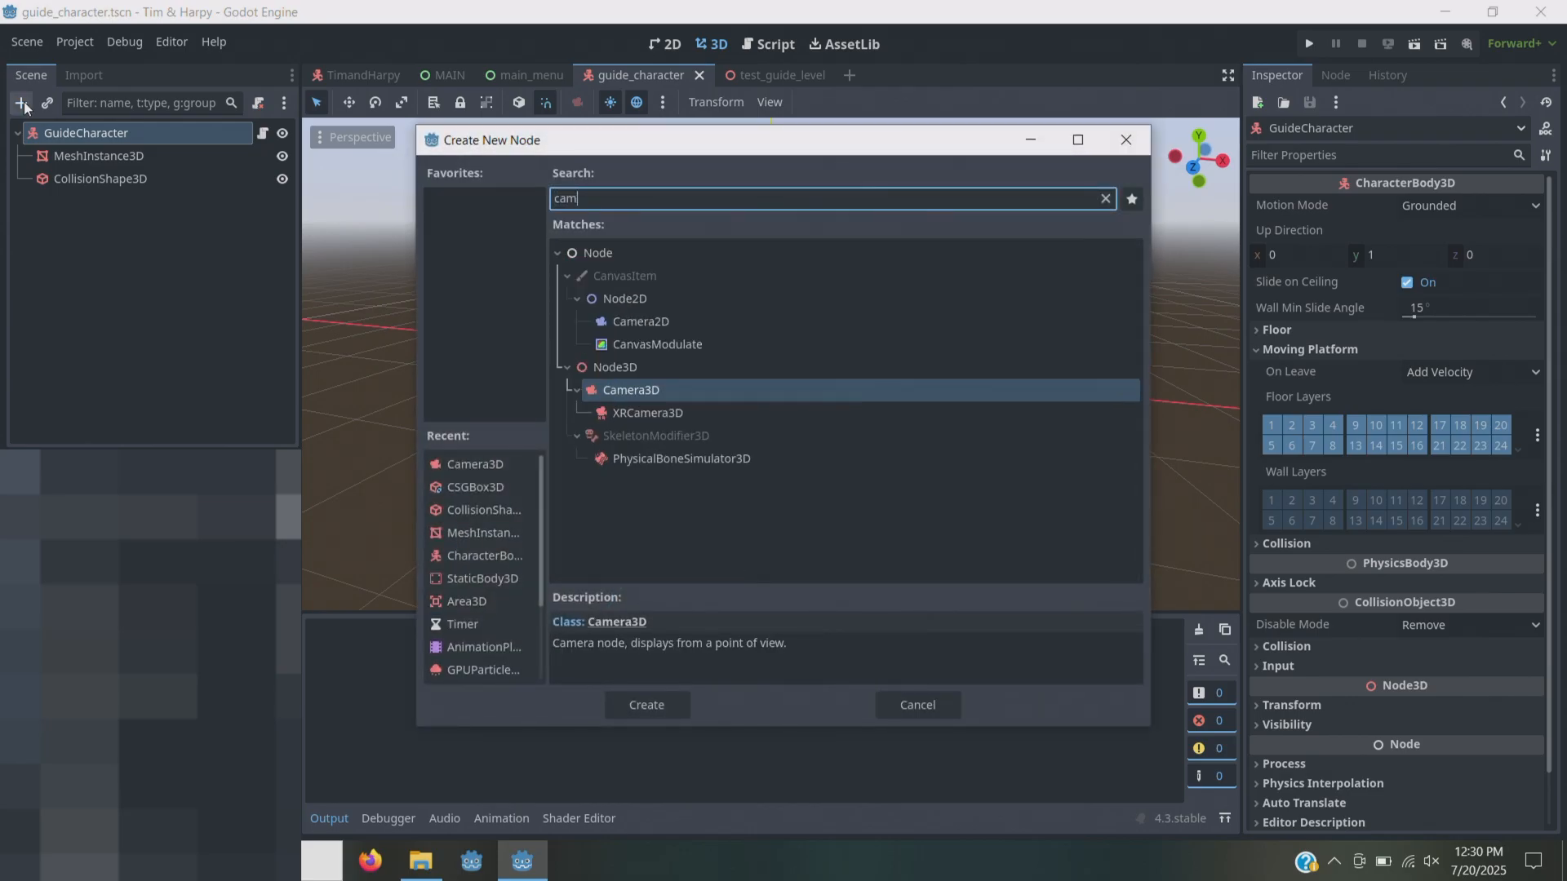
pyautogui.write('era')
pyautogui.press('Return')
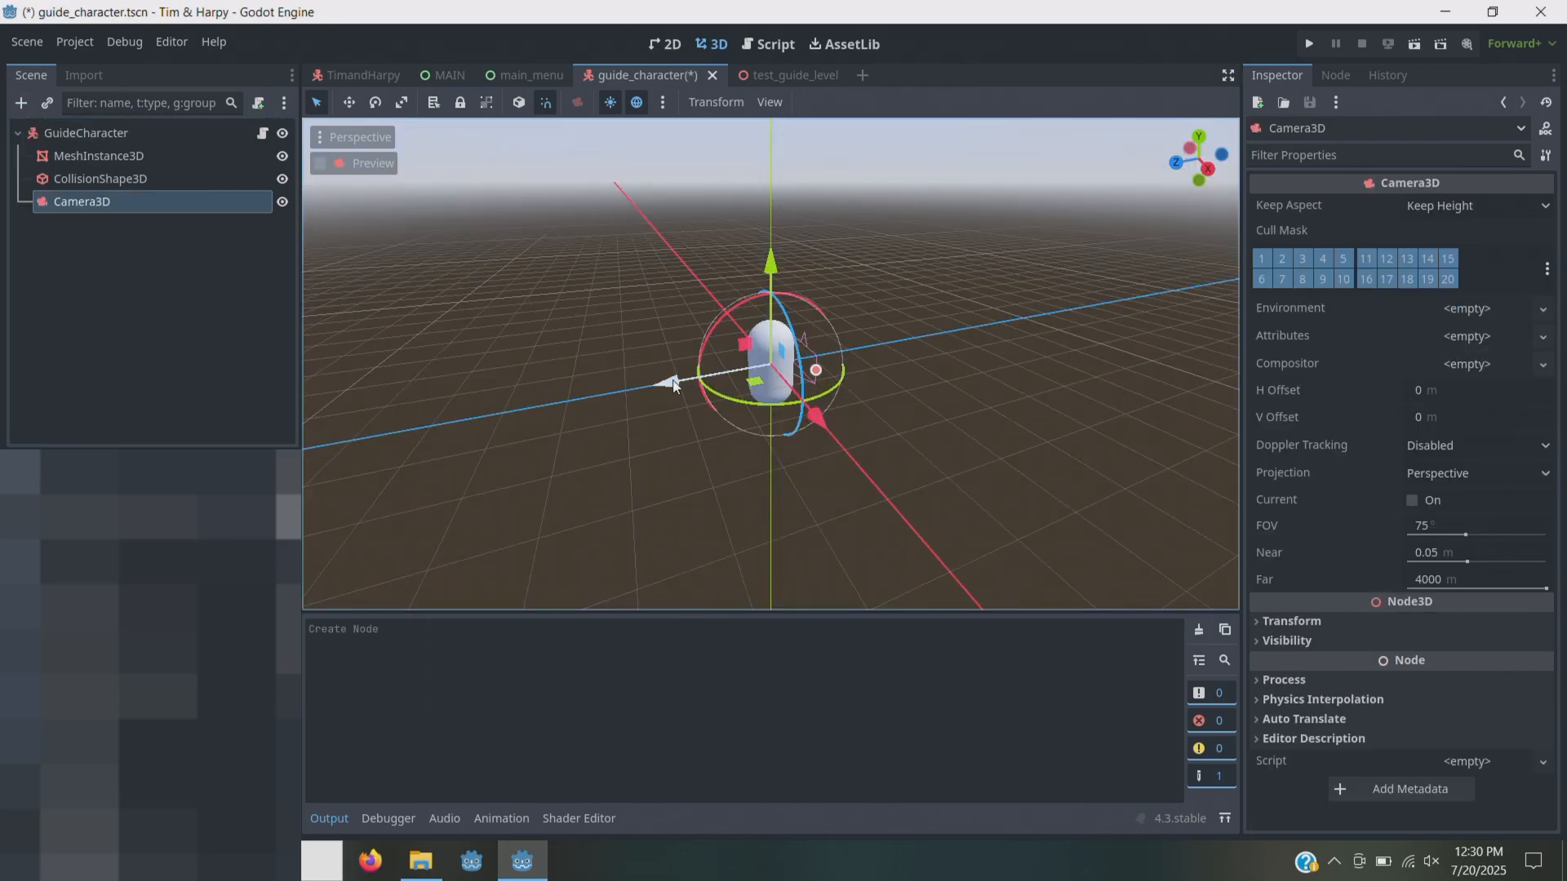
# - Move GuideCharacter's Camera3D back along the Z axis and up, rotate it slightly, and save the scene
pyautogui.moveTo(668, 381); pyautogui.dragTo(459, 411)
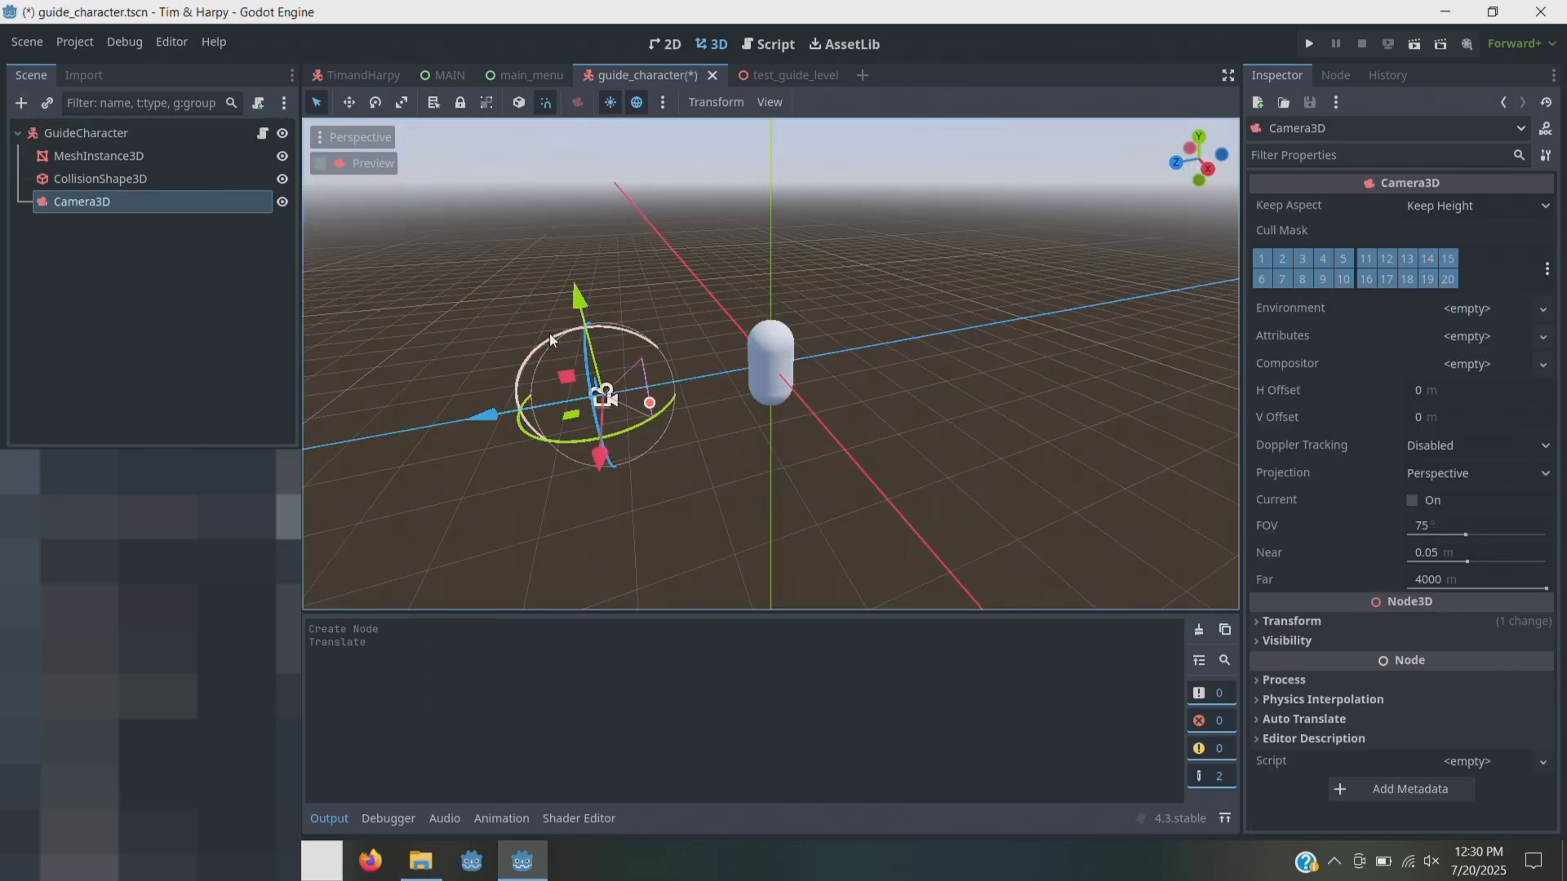
pyautogui.moveTo(581, 309); pyautogui.dragTo(622, 257)
pyautogui.hotkey('ctrl', 's')
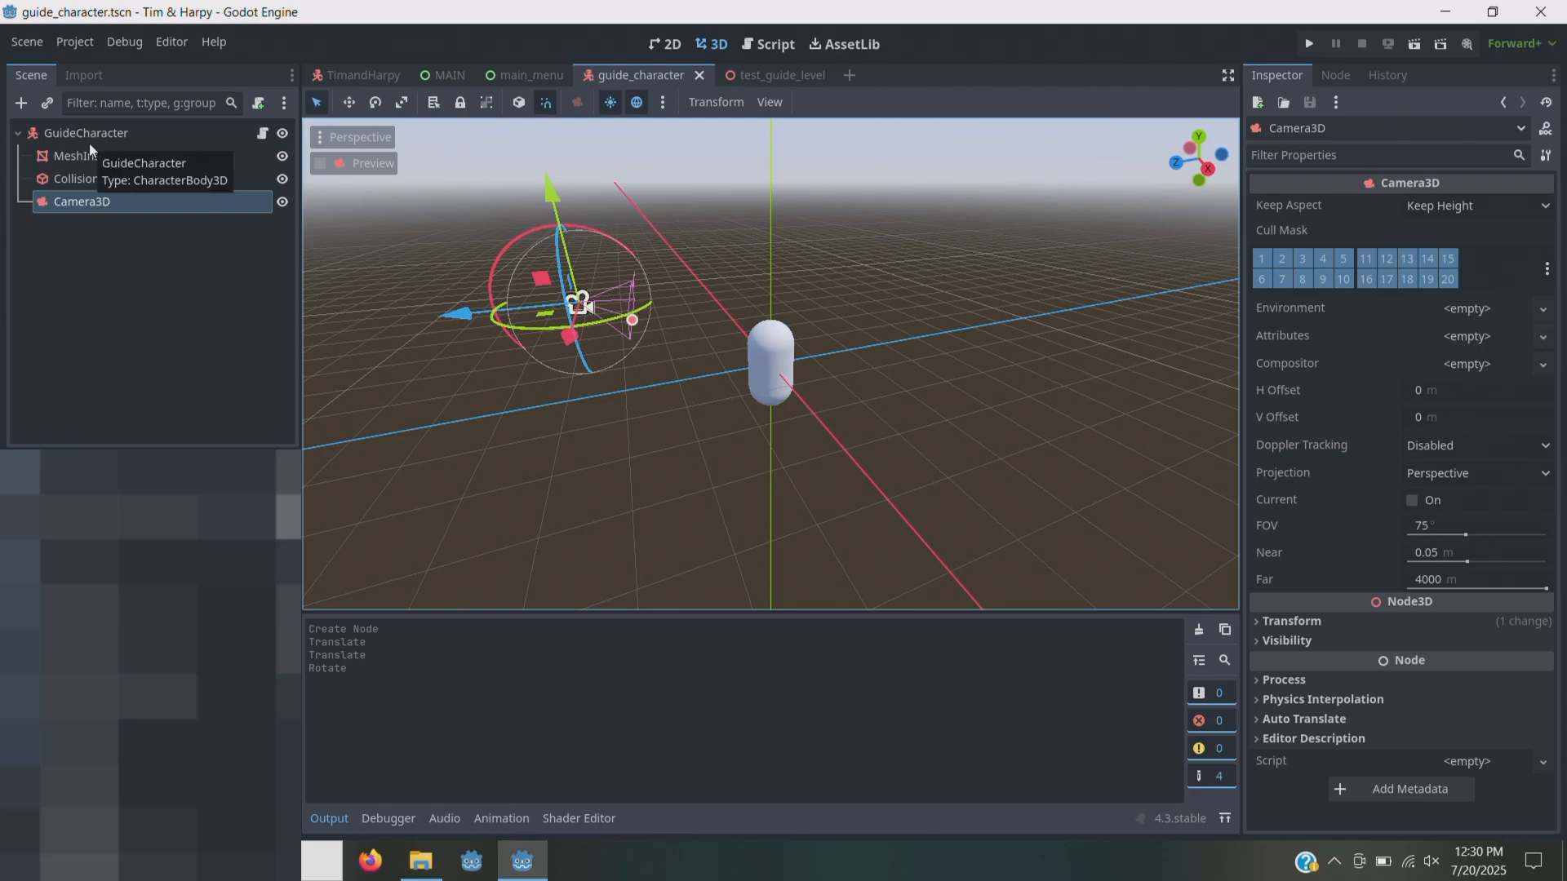
# - Run the test_guide_level scene to check the view from the character's own camera
pyautogui.click(747, 76)
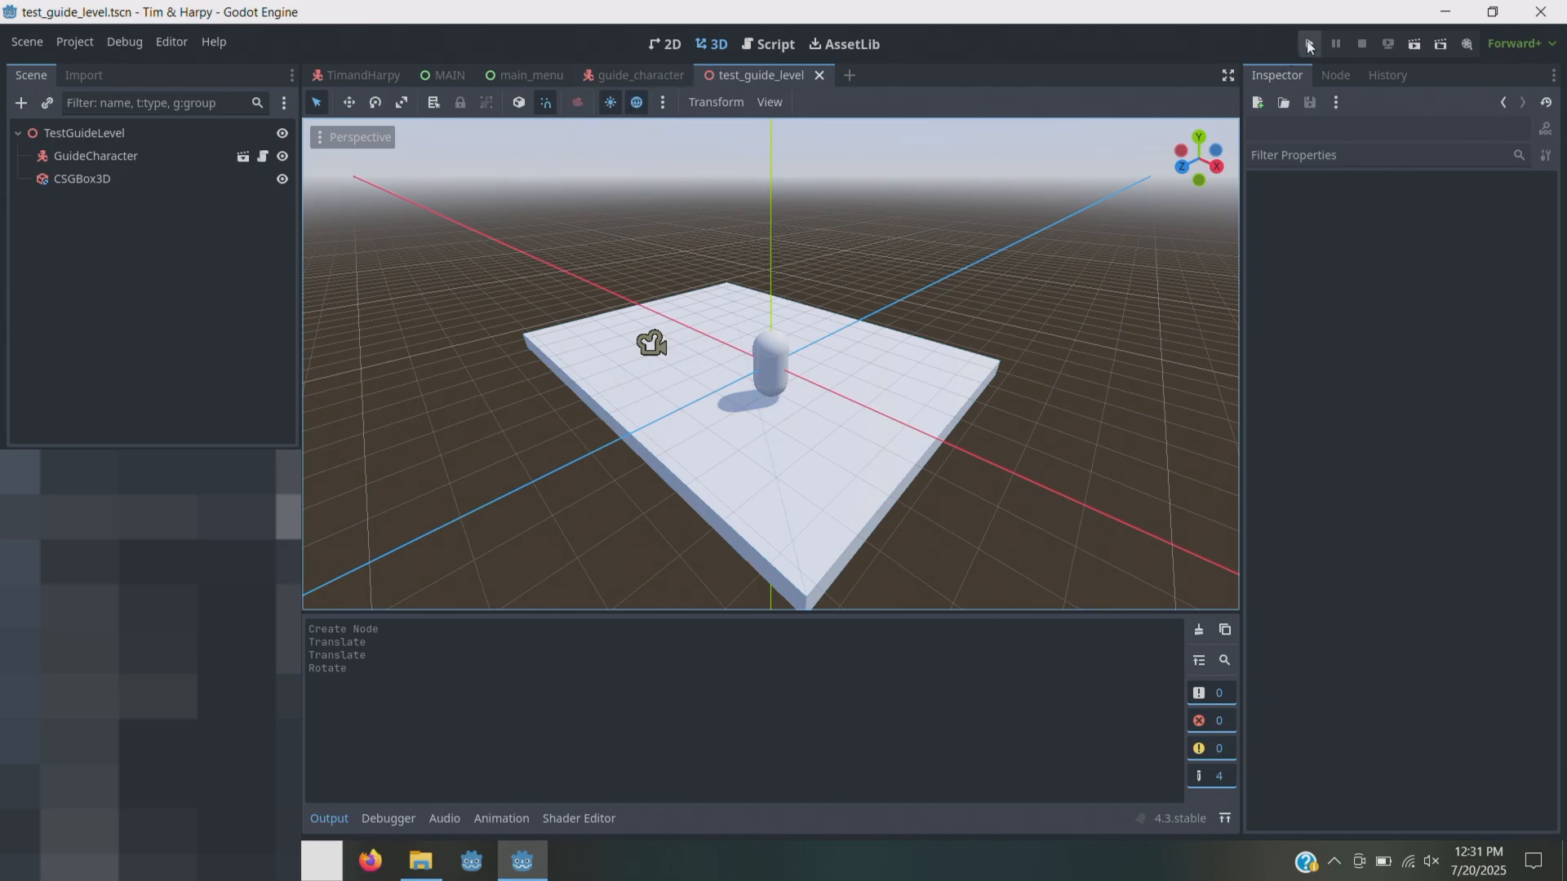
pyautogui.click(1414, 44)
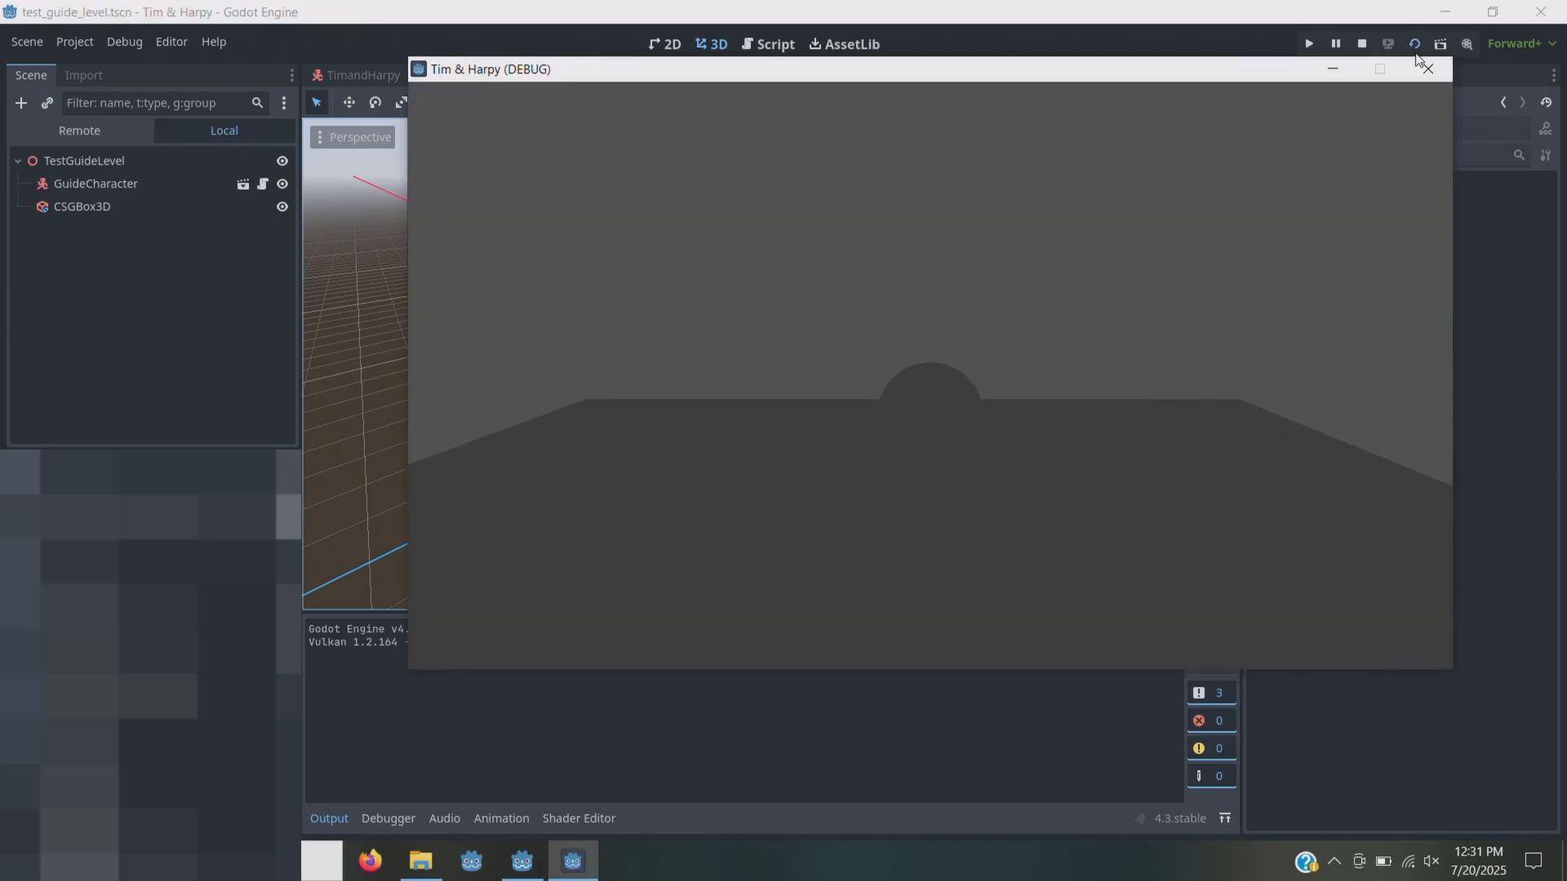
# - Test the character's forward, left, back and right movement with the W, A, S and D controls in the running game
pyautogui.press('w')
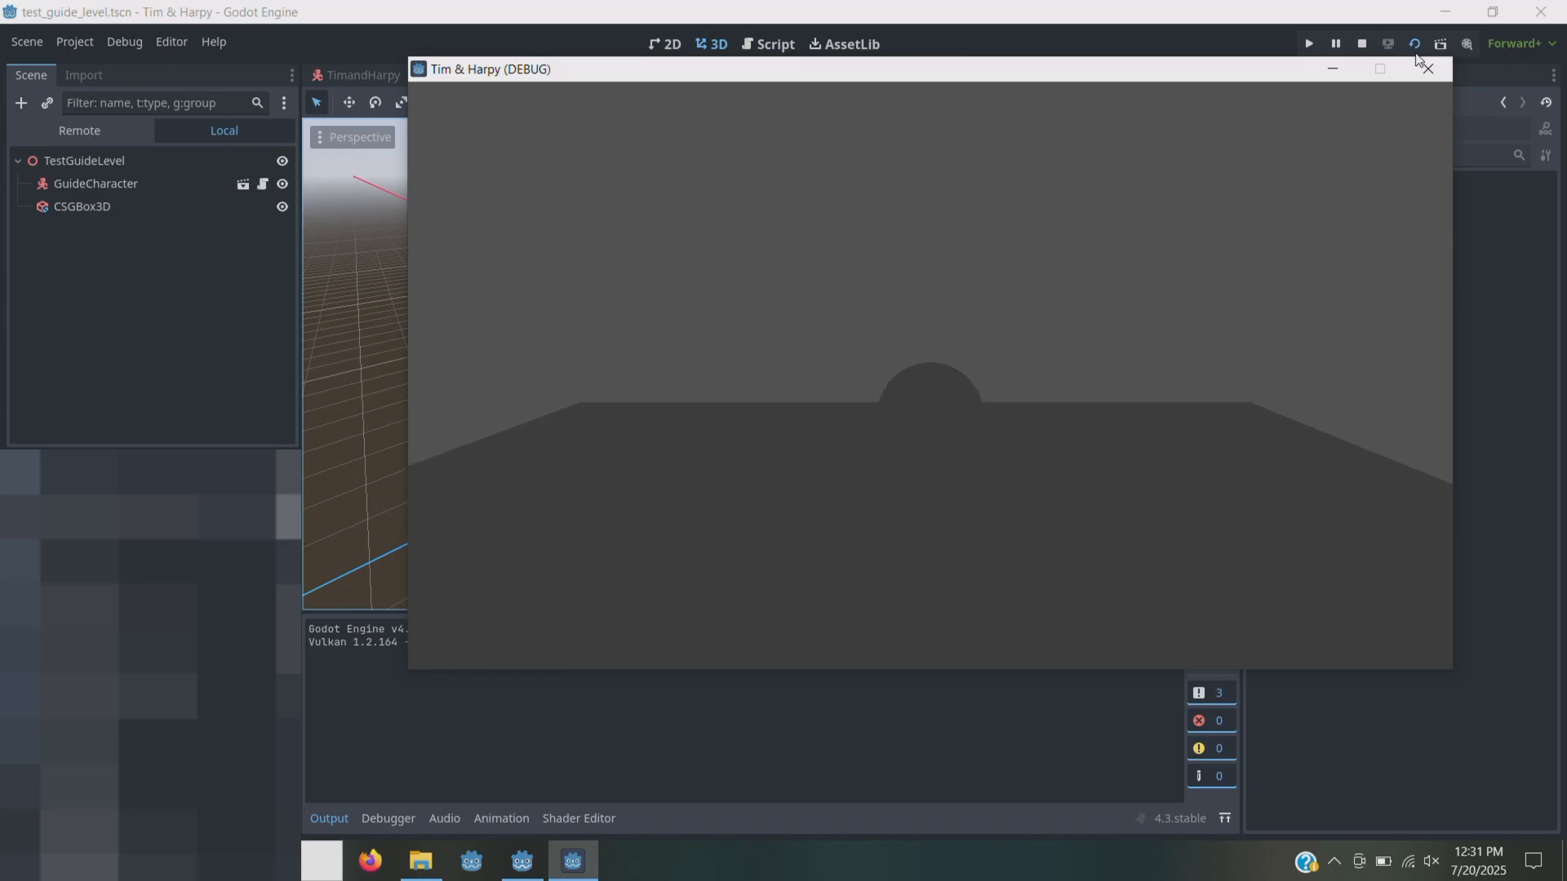
pyautogui.press('a')
pyautogui.press('s')
pyautogui.press('d')
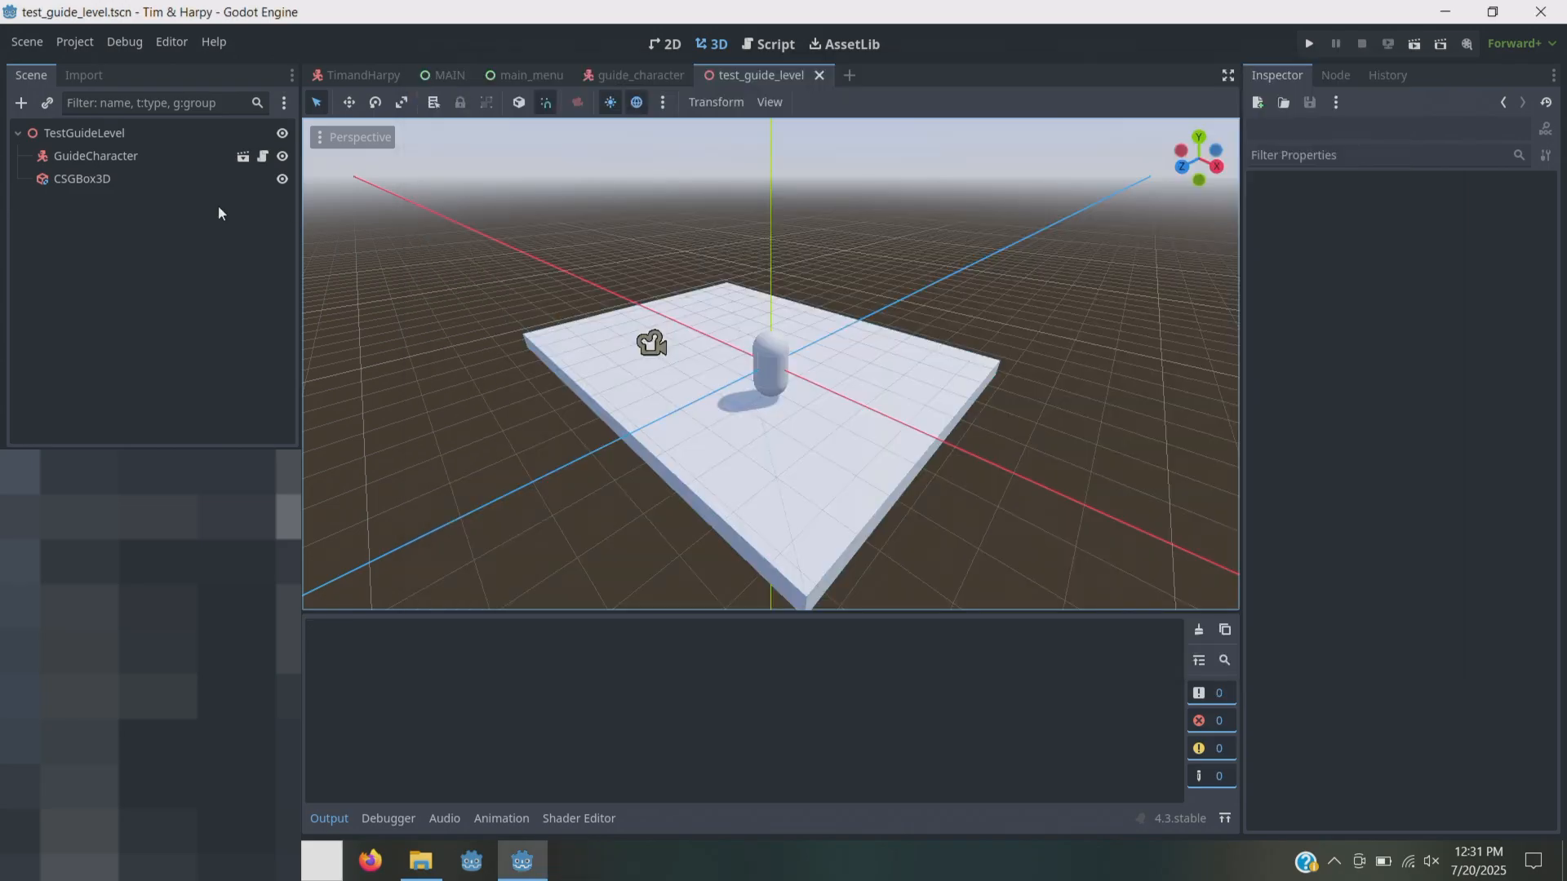
# - Search the node types for a light to add under TestGuideLevel, checking OmniLight3D, DirectionalLight3D and SpotLight3D
pyautogui.click(108, 133)
pyautogui.click(21, 102)
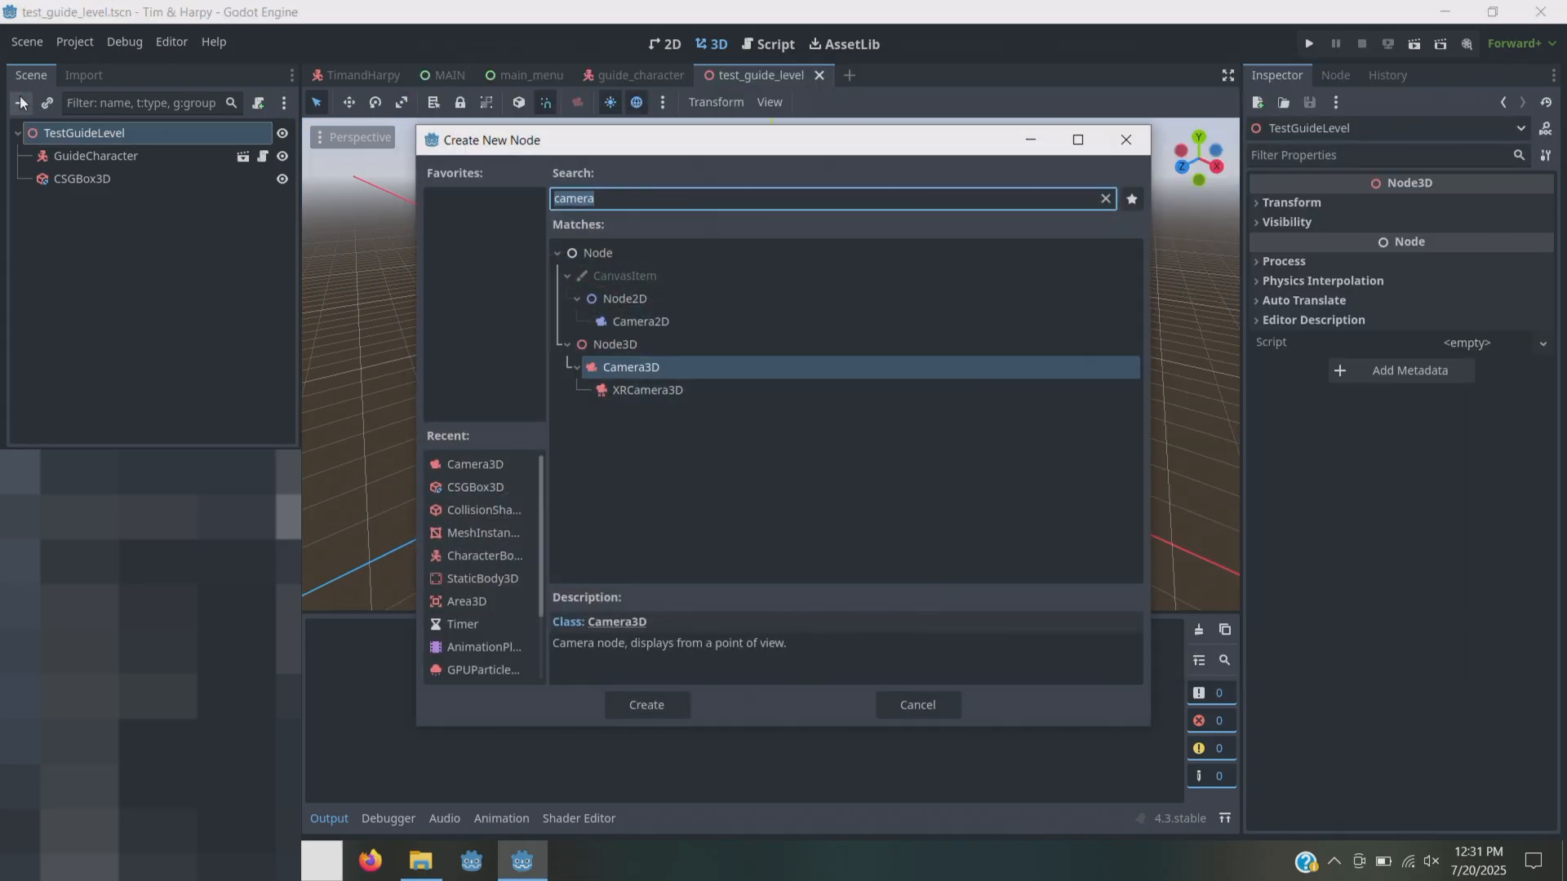
pyautogui.write('light')
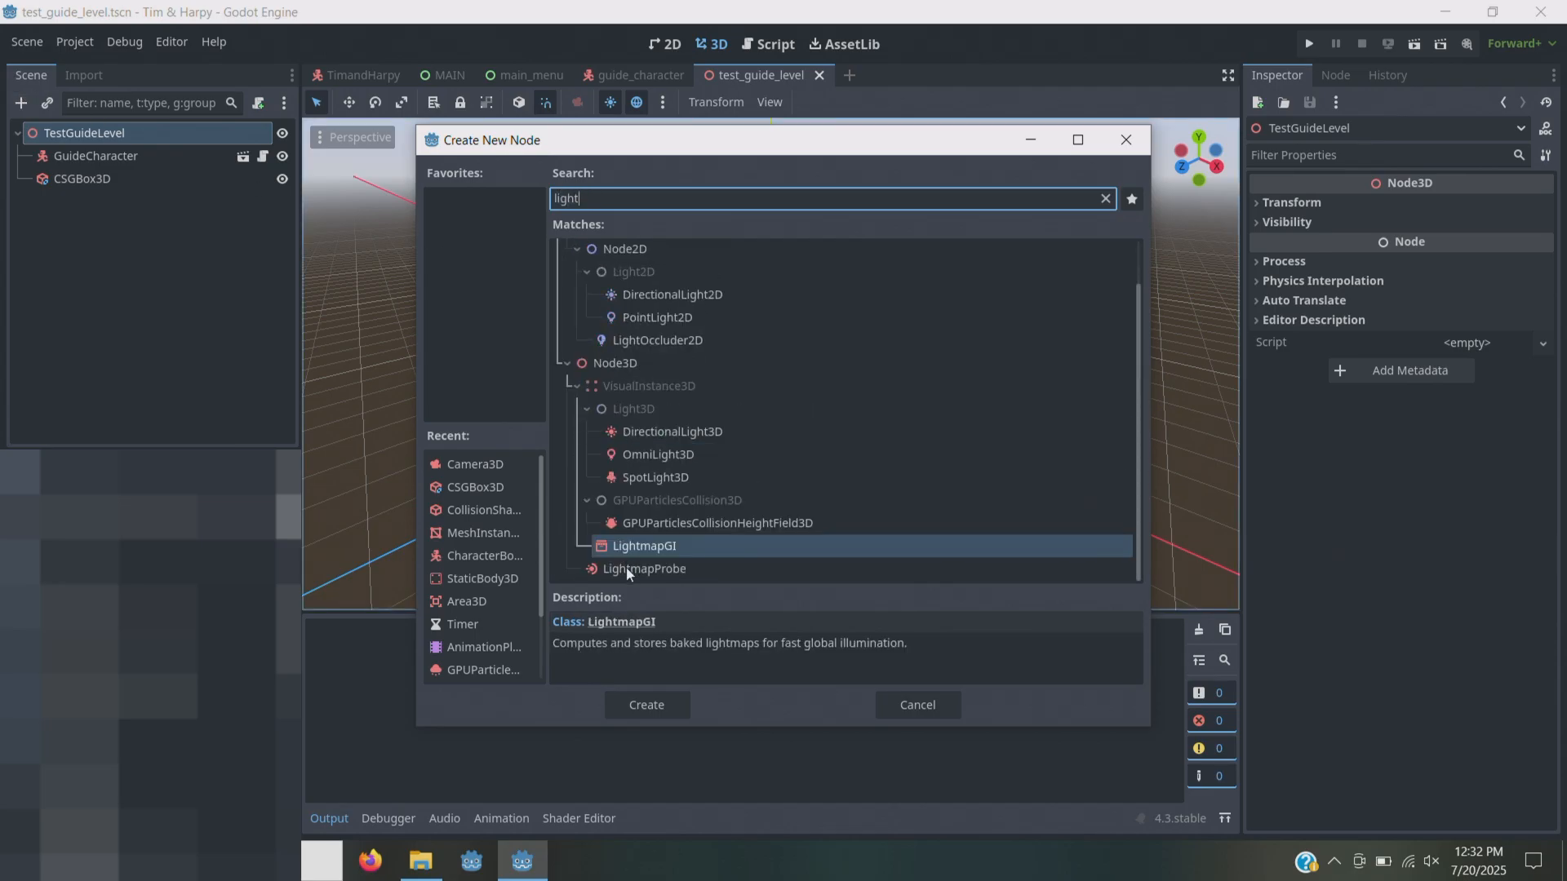
pyautogui.click(659, 454)
pyautogui.click(649, 431)
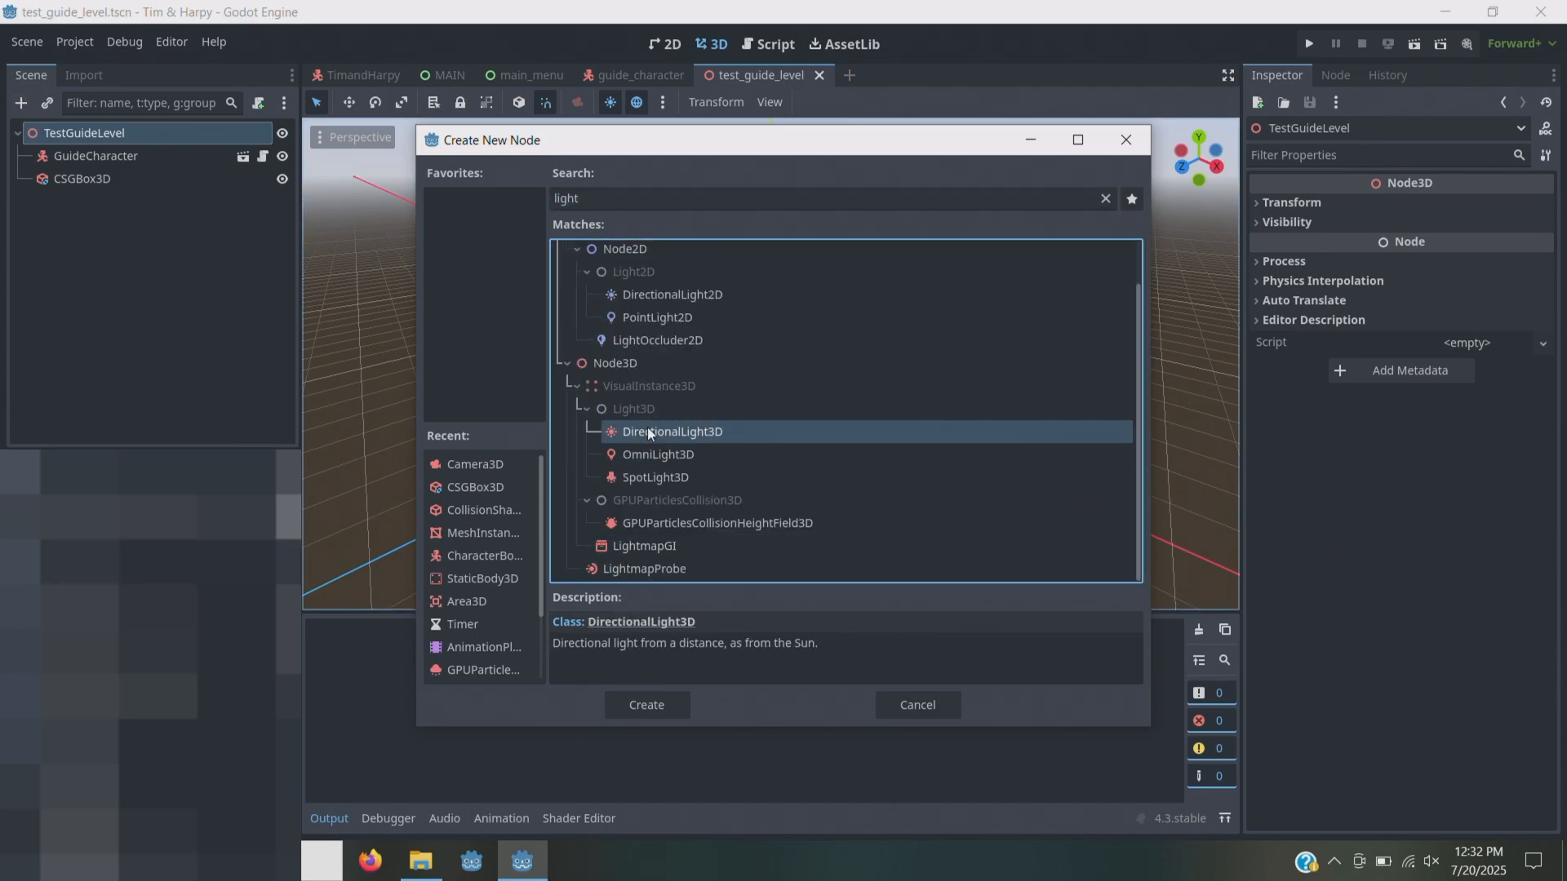
pyautogui.click(647, 472)
pyautogui.click(750, 192)
pyautogui.hotkey('ctrl', 'a')
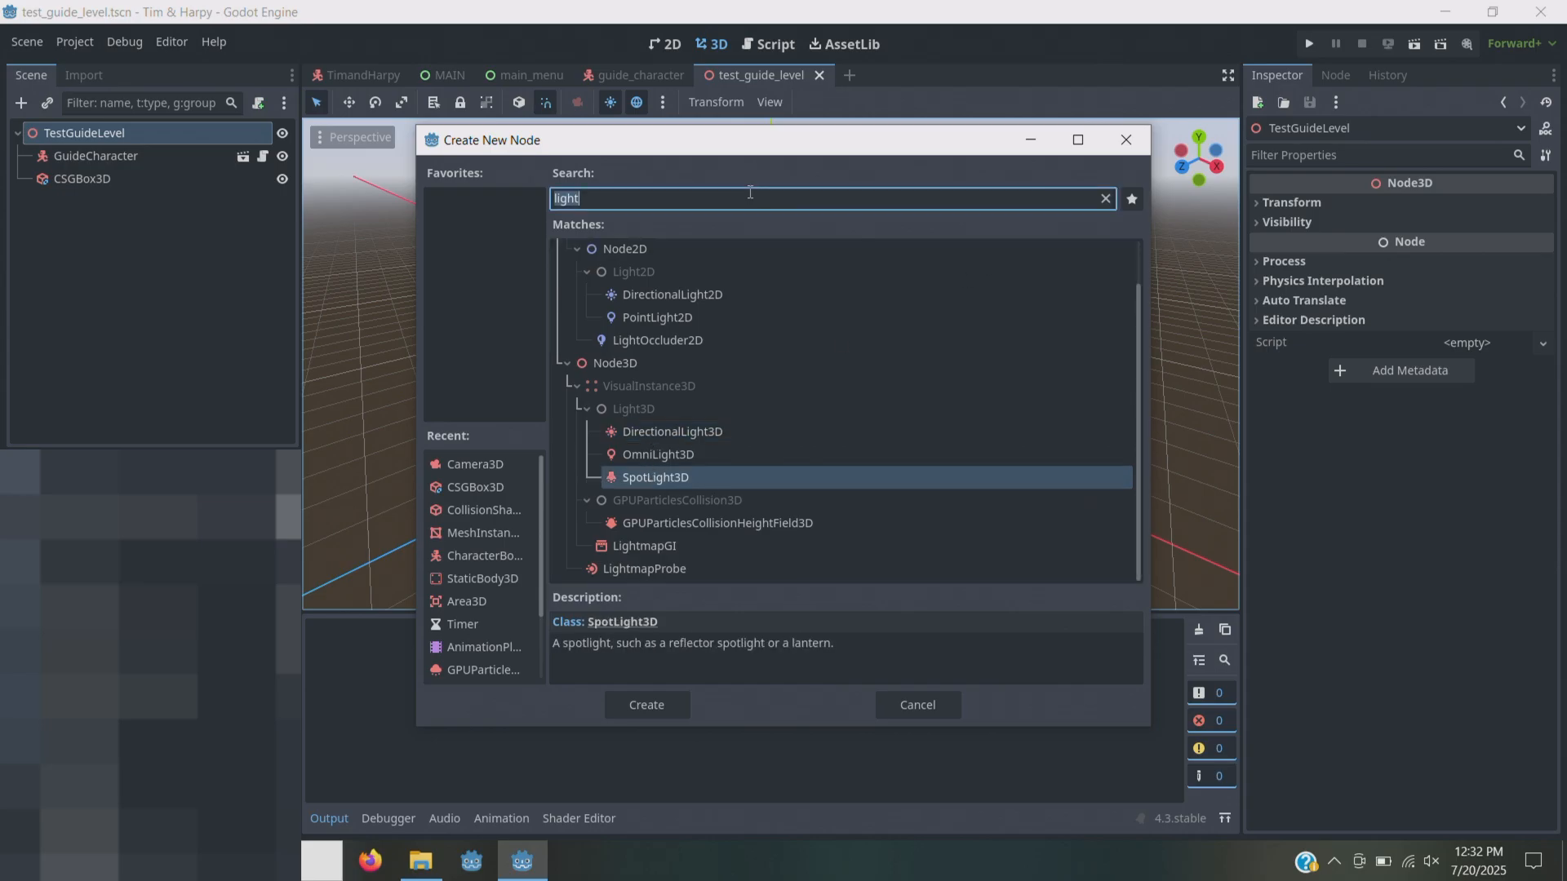
# - Add a WorldEnvironment node under TestGuideLevel and place it above GuideCharacter in the scene tree
pyautogui.write('world')
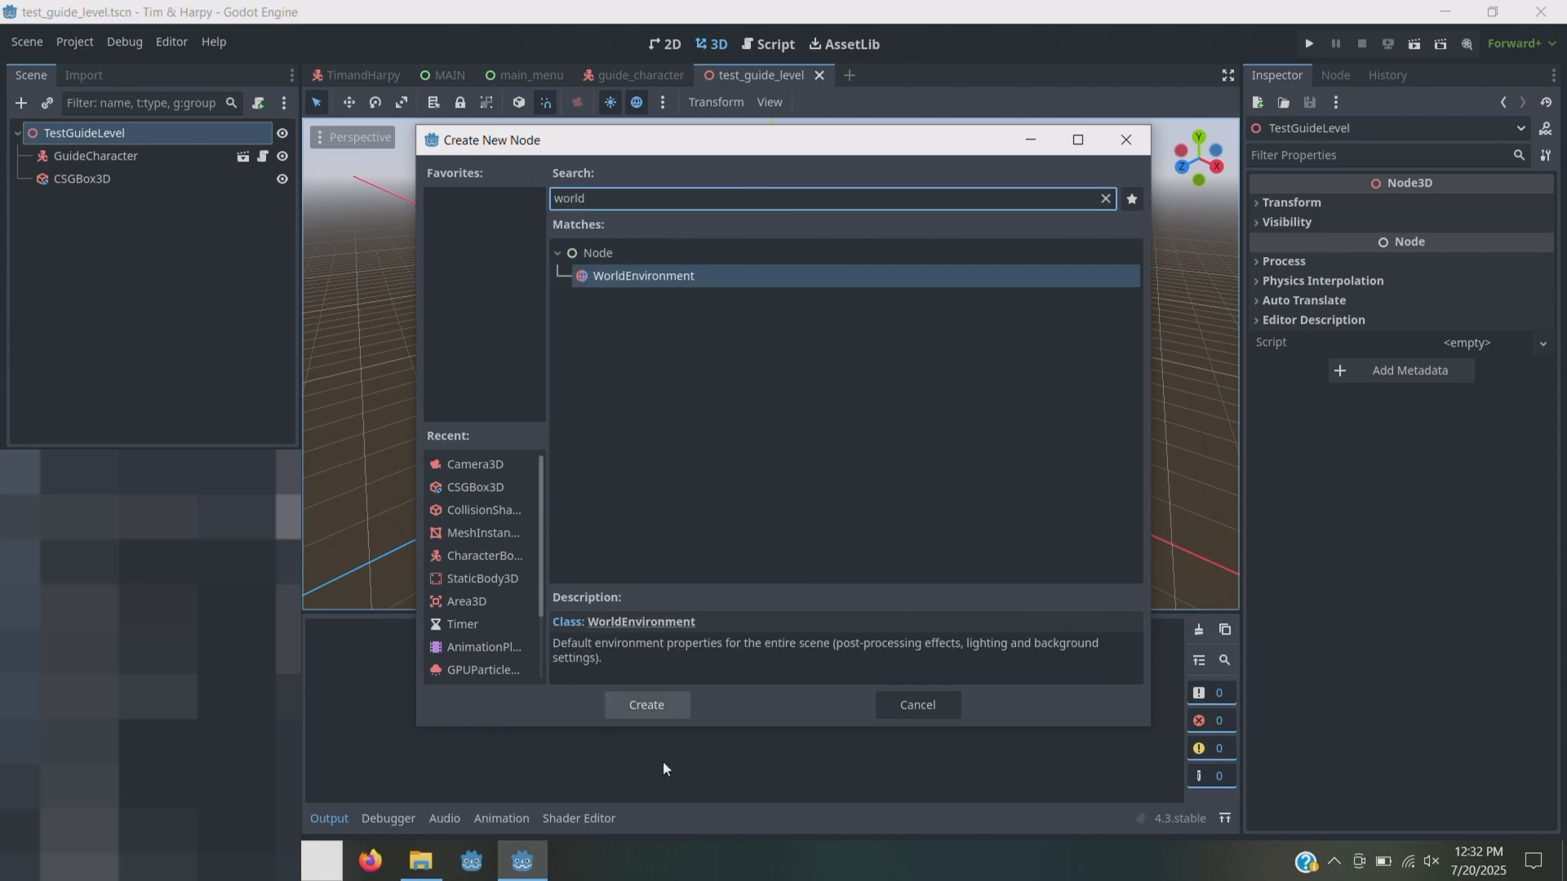
pyautogui.click(646, 705)
pyautogui.moveTo(124, 207); pyautogui.dragTo(106, 147)
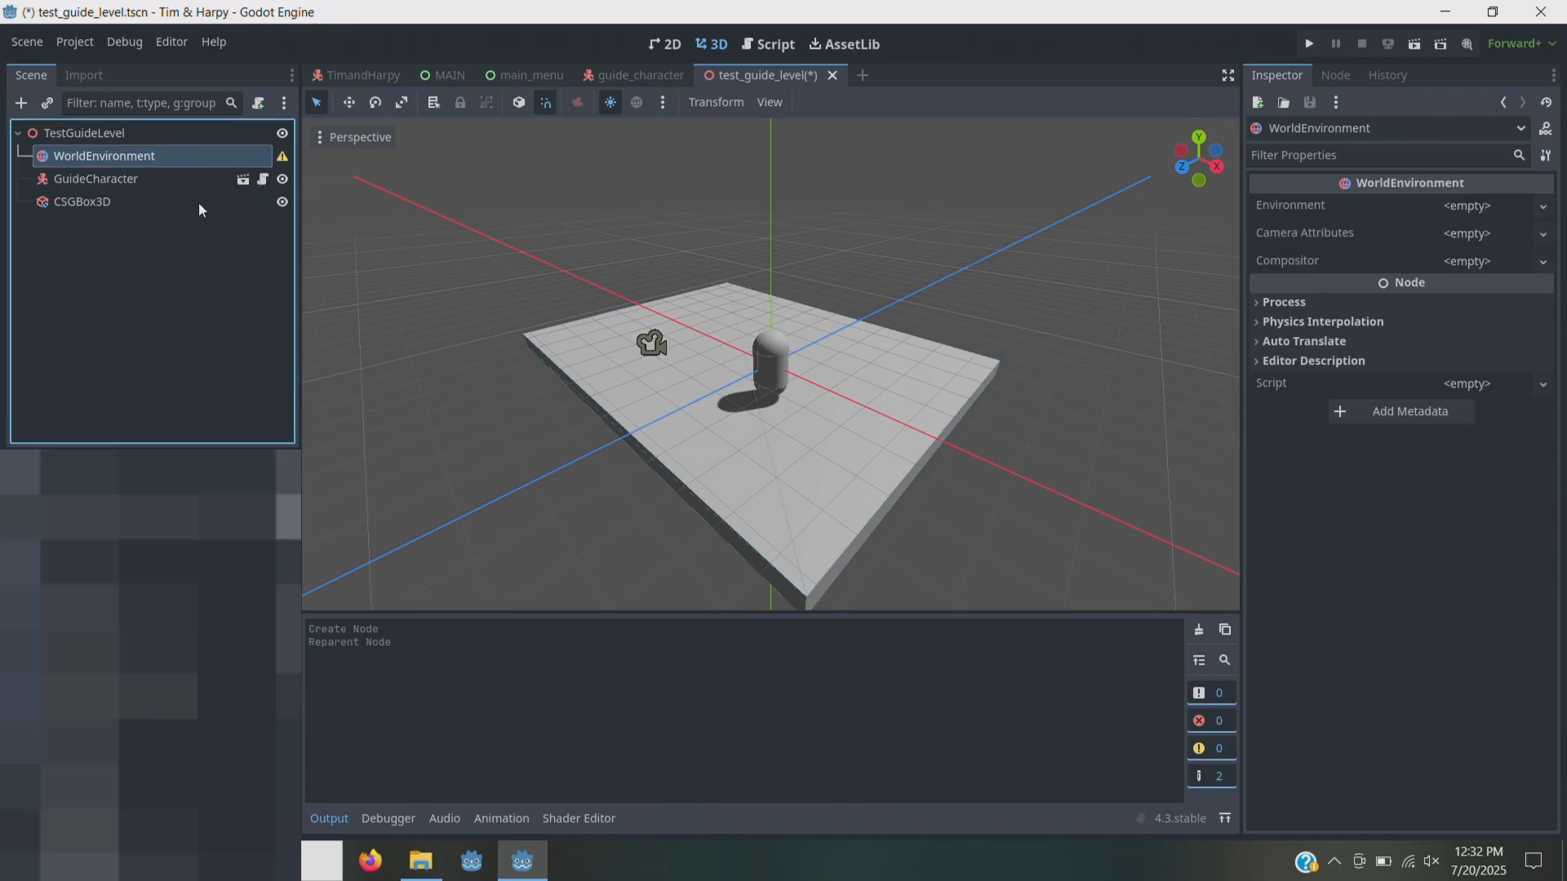
# - Assign a new Environment resource to WorldEnvironment and test-run the test_guide_level scene
pyautogui.moveTo(281, 159)
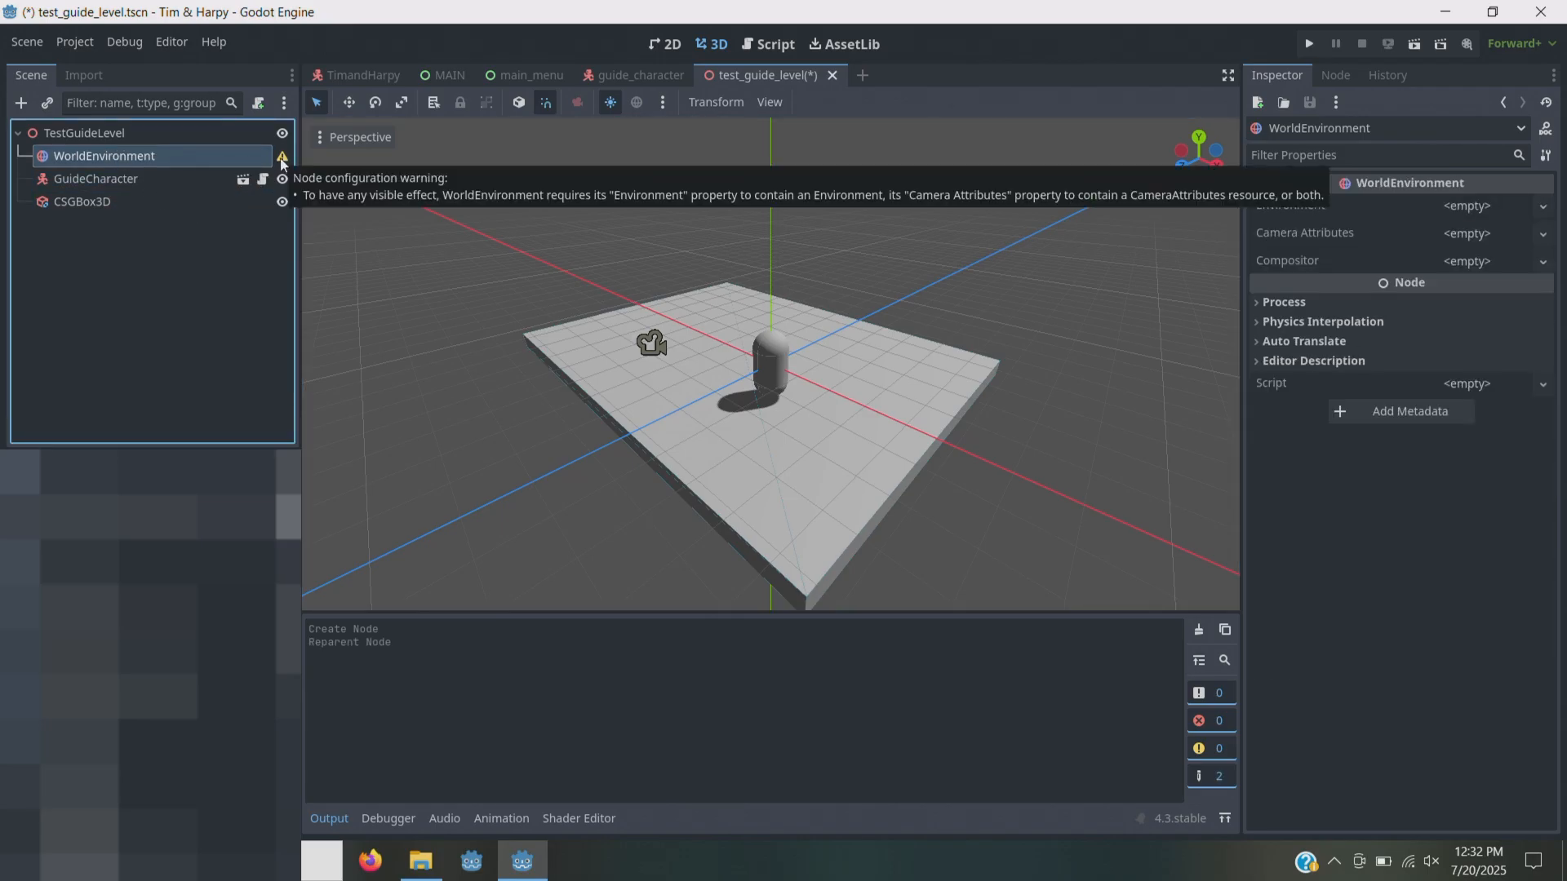
pyautogui.click(1453, 209)
pyautogui.click(1455, 232)
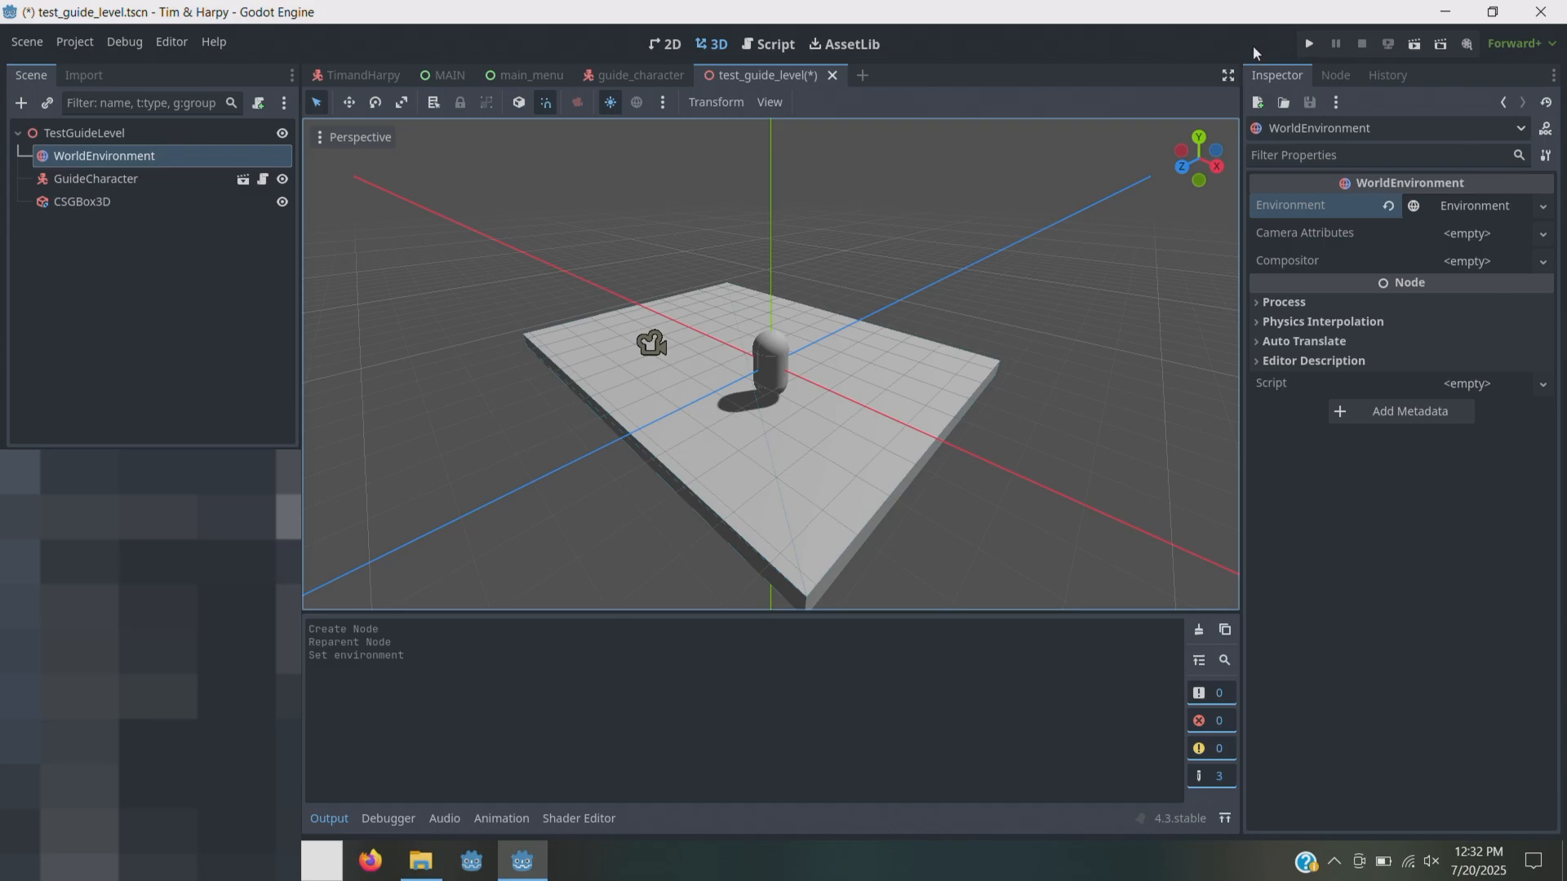
pyautogui.click(1416, 45)
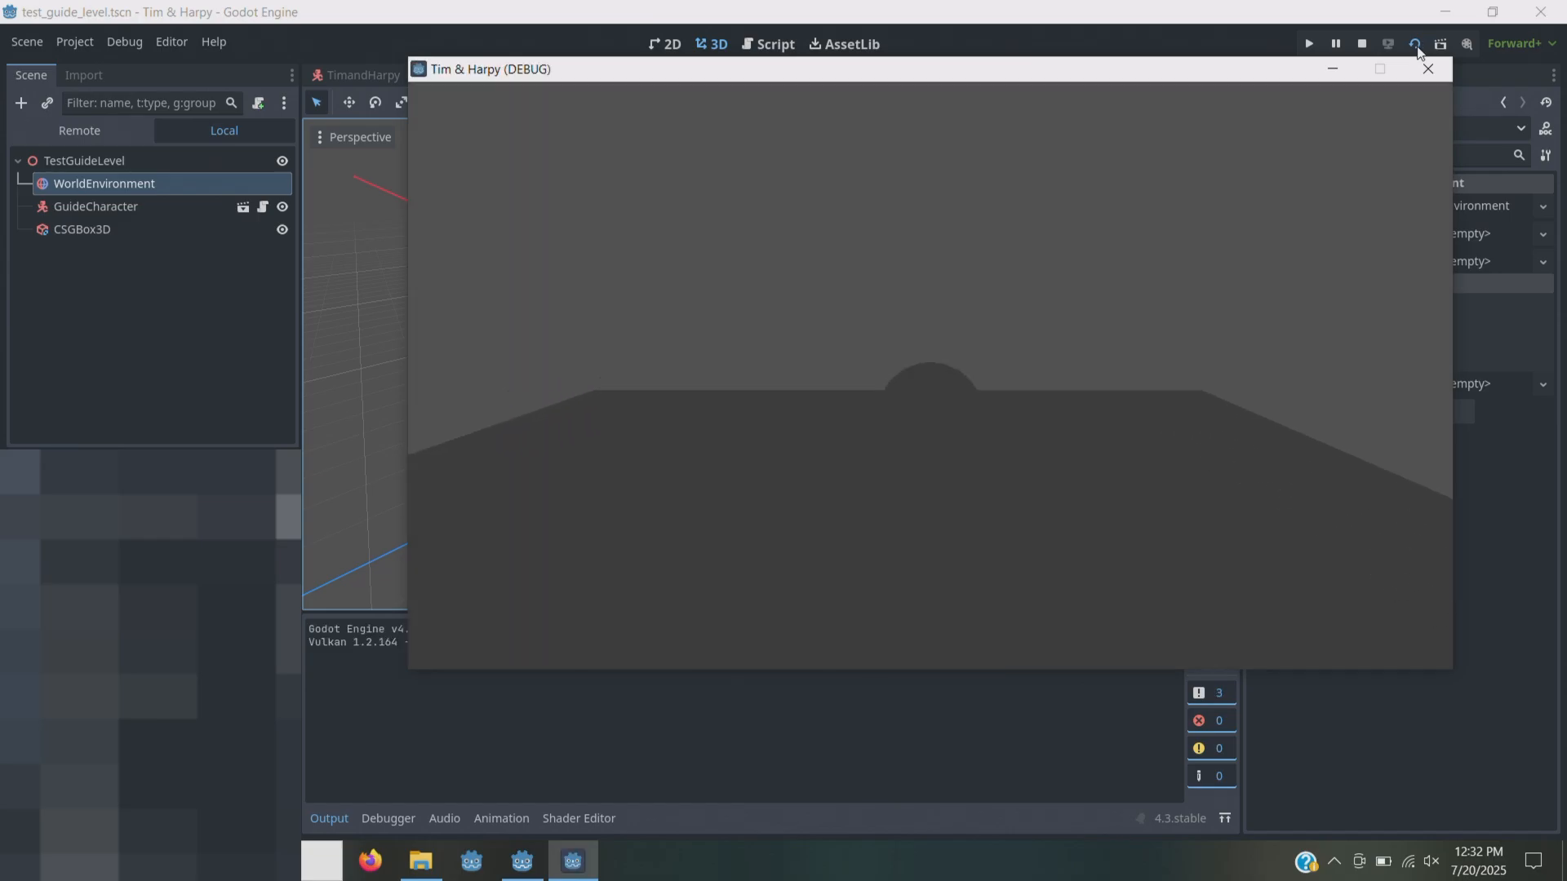
pyautogui.click(1427, 67)
# - Set the background mode of WorldEnvironment's Environment resource to Sky
pyautogui.click(1461, 206)
pyautogui.click(1300, 231)
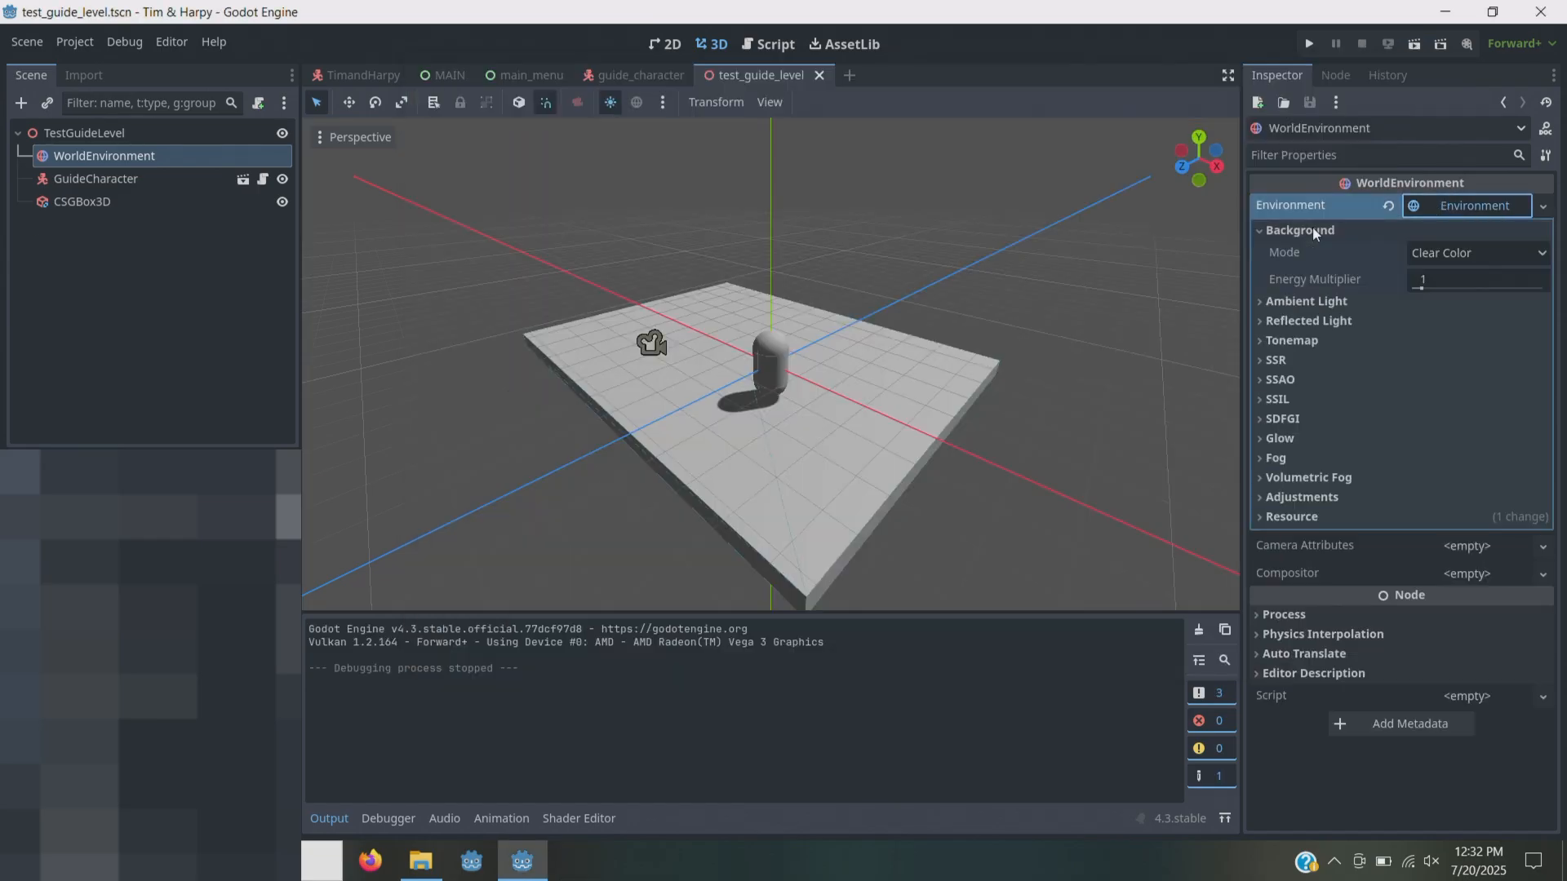
pyautogui.click(1469, 253)
pyautogui.click(1461, 326)
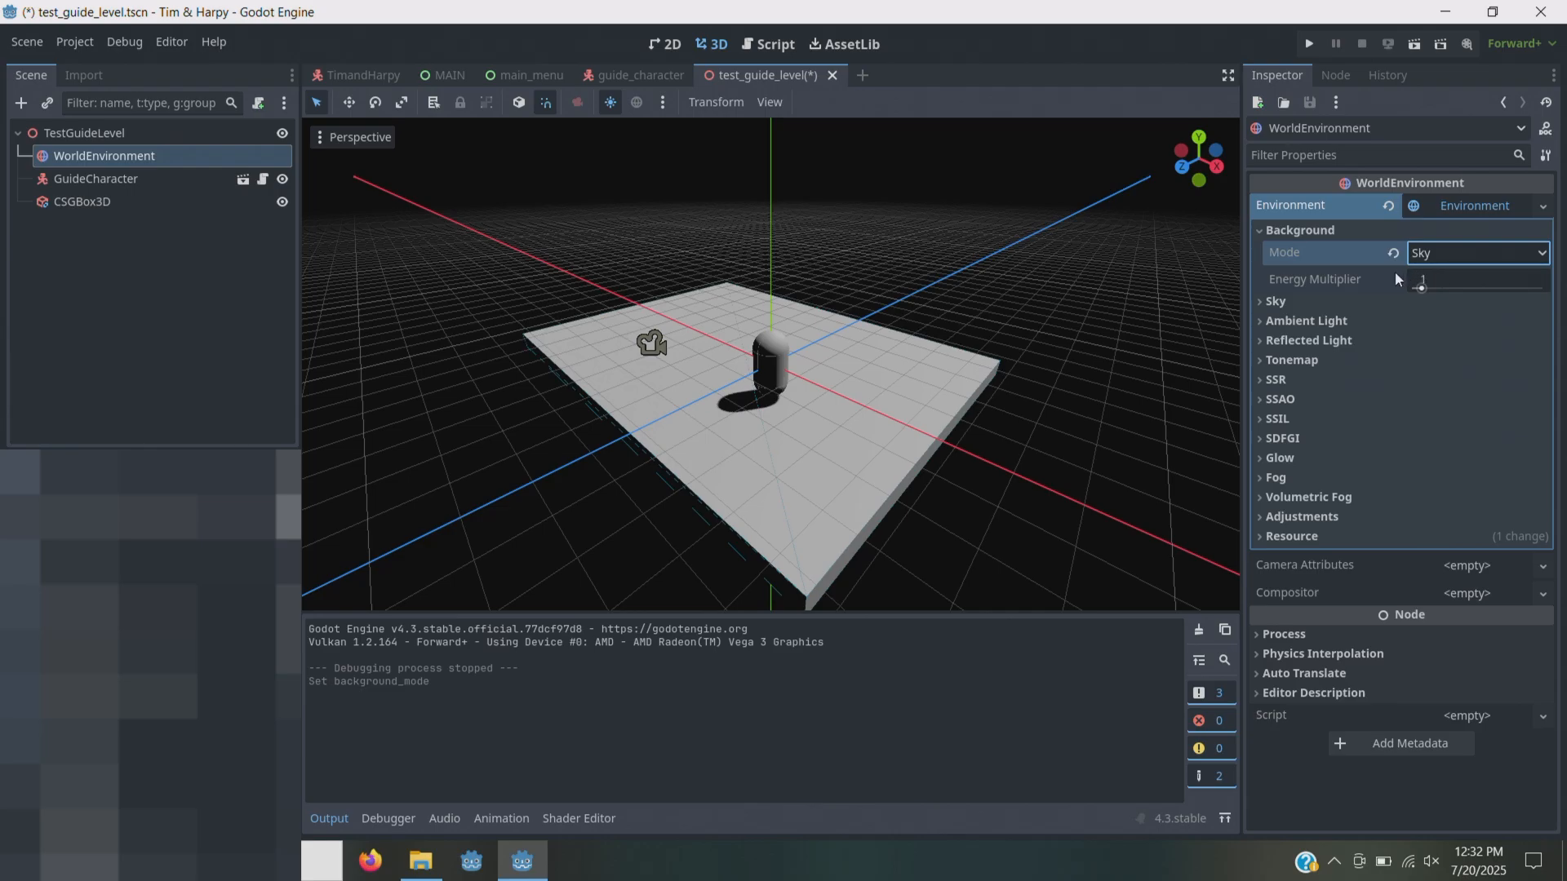
# - Assign a new Sky resource with a ProceduralSkyMaterial to the environment's background sky
pyautogui.click(1283, 299)
pyautogui.click(1463, 330)
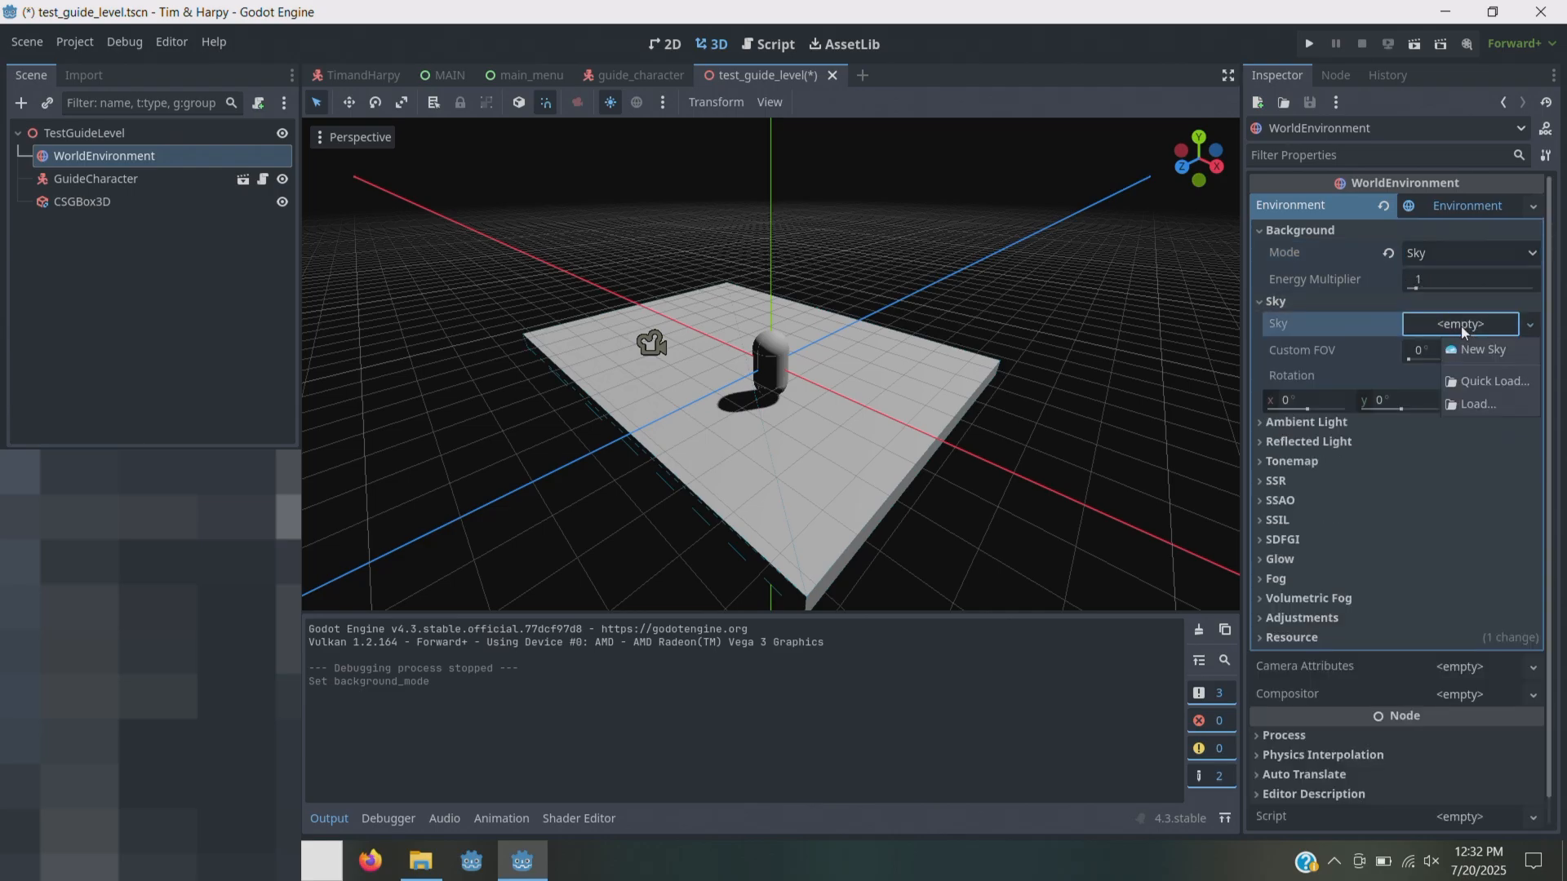
pyautogui.click(1461, 346)
pyautogui.click(1450, 326)
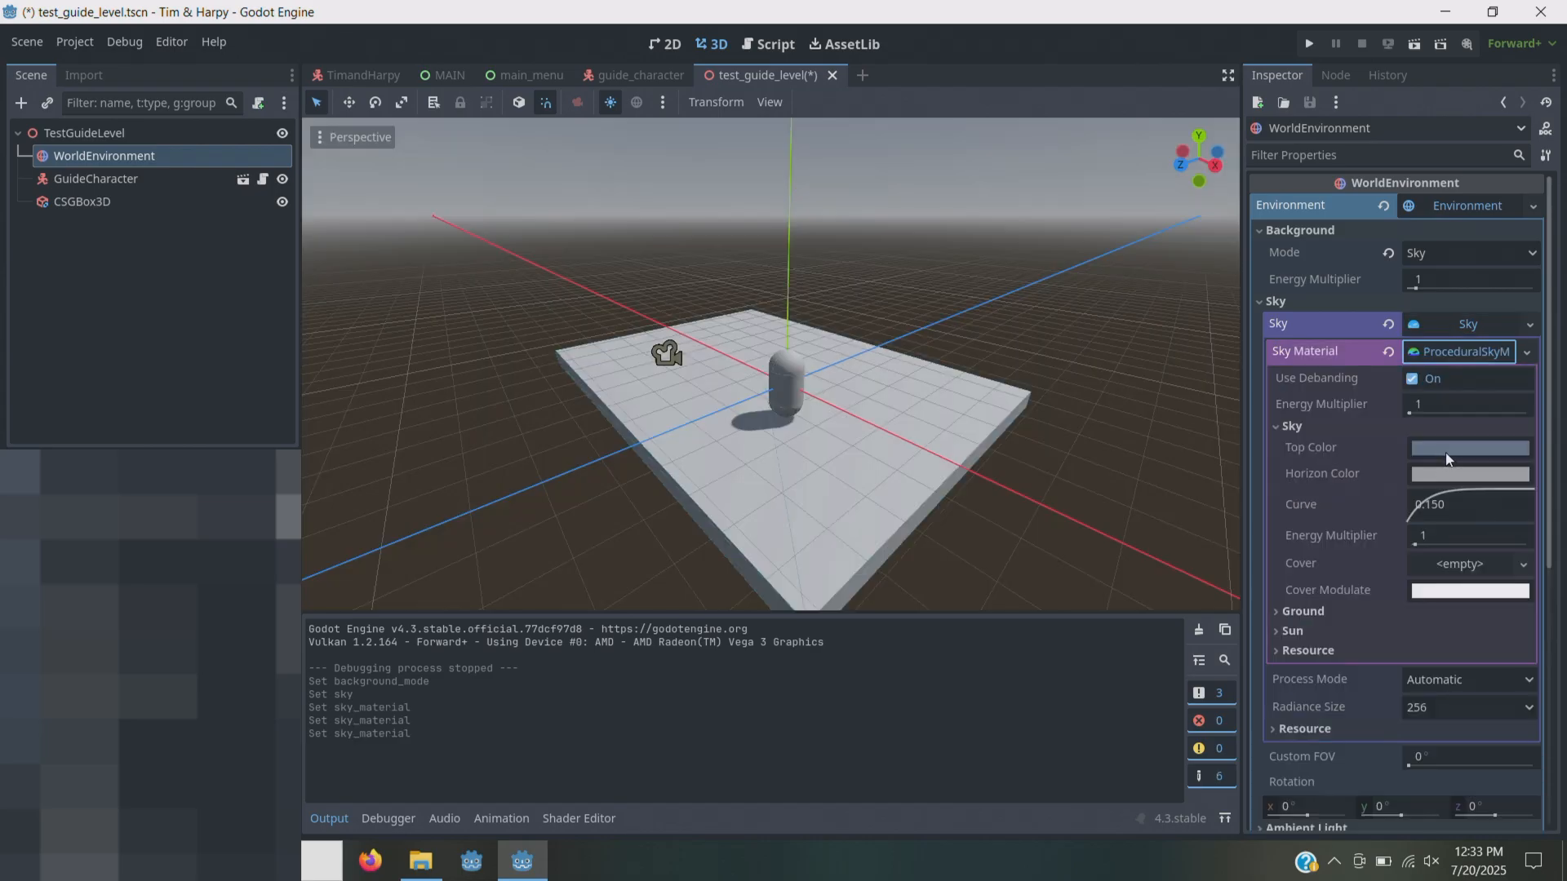
# - Try pink sky and red ground colours on the sky material, with sky curve 0.204 and ground curve 0.0800
pyautogui.click(1446, 452)
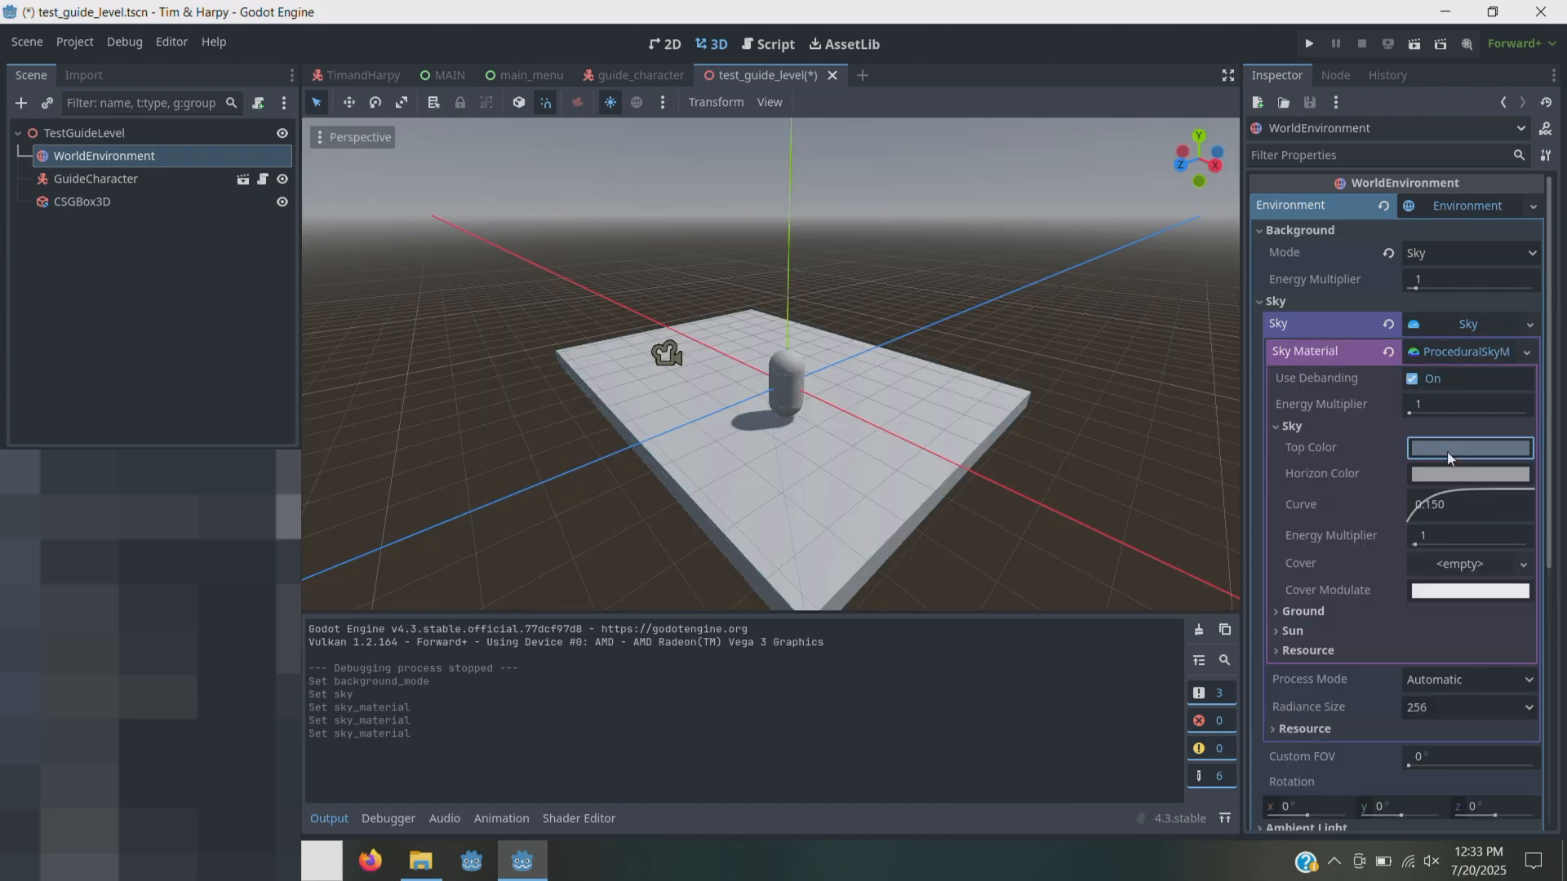
pyautogui.write('b73d7e')
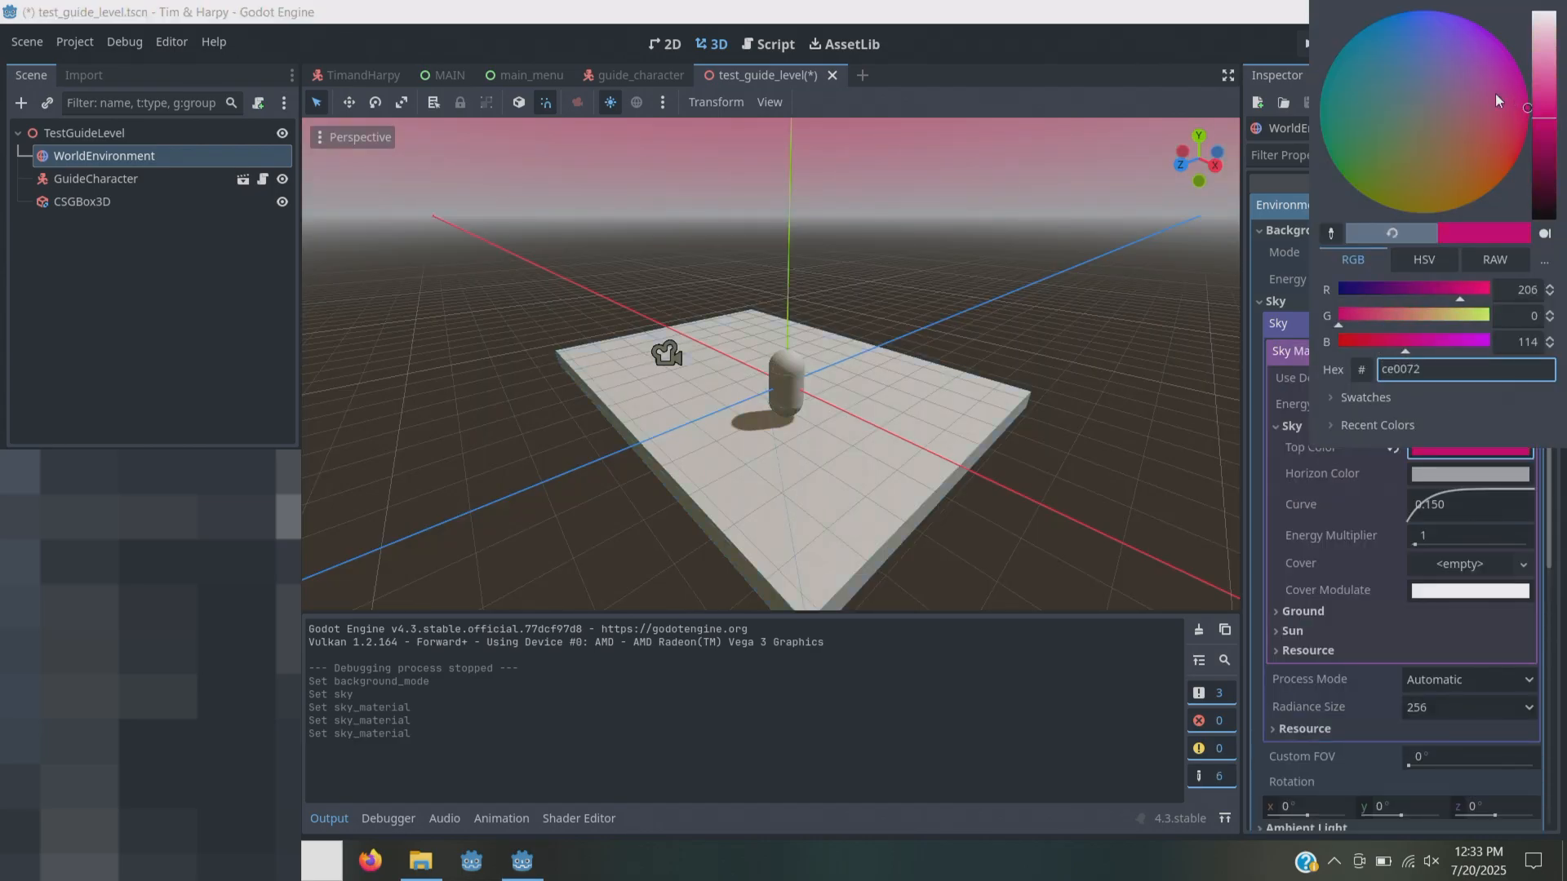
pyautogui.moveTo(1498, 101); pyautogui.dragTo(1542, 135)
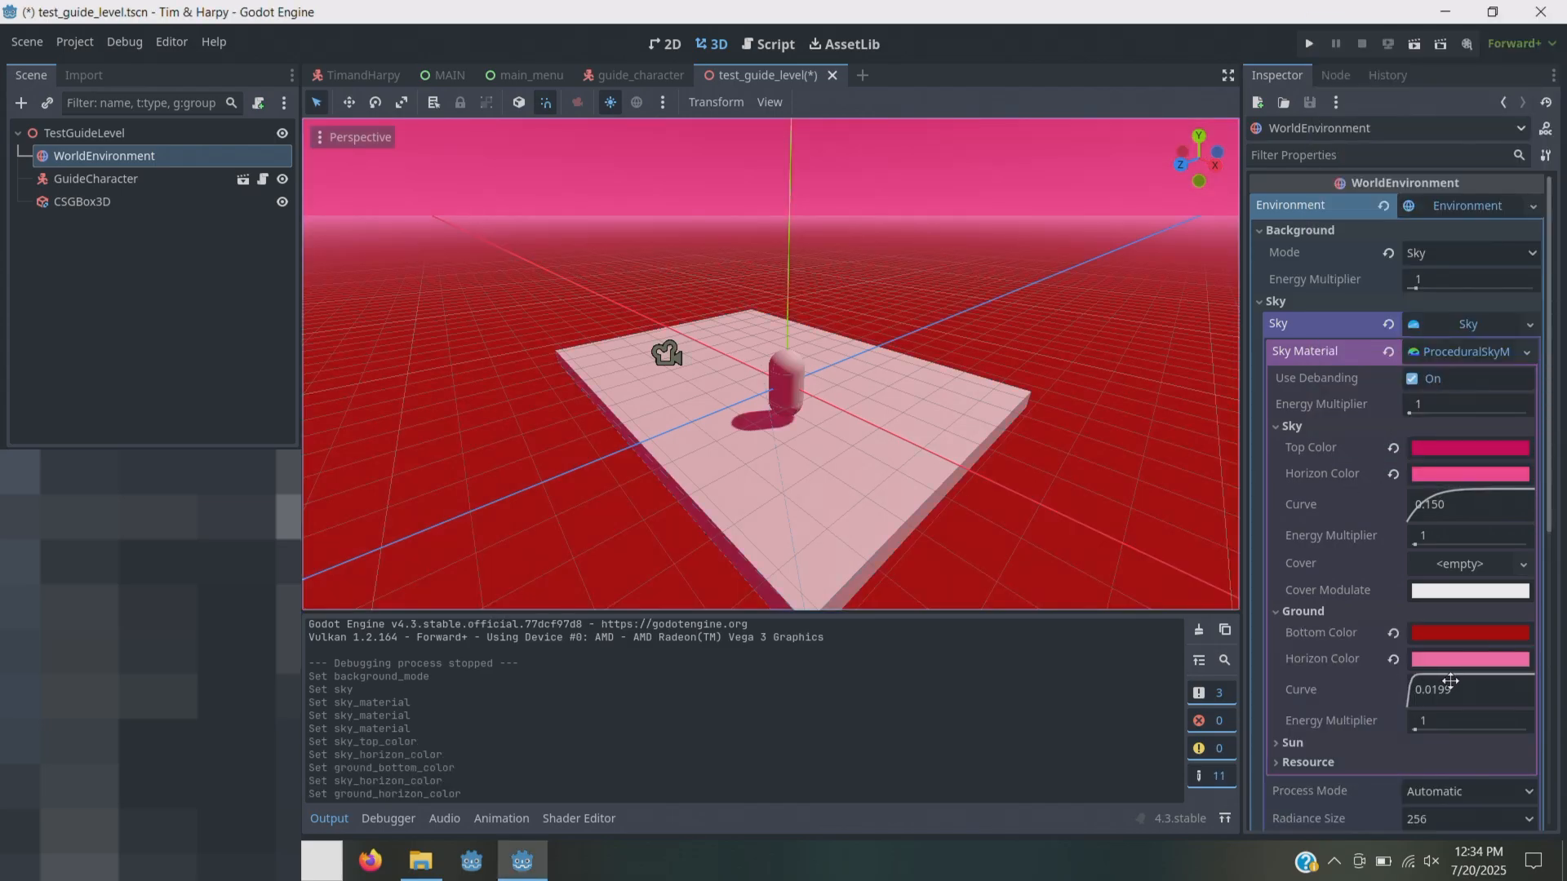
pyautogui.moveTo(1435, 512)
pyautogui.mouseDown()
pyautogui.moveTo(1420, 483)
pyautogui.moveTo(1438, 500)
pyautogui.mouseUp()
pyautogui.moveTo(1439, 687); pyautogui.dragTo(1413, 728)
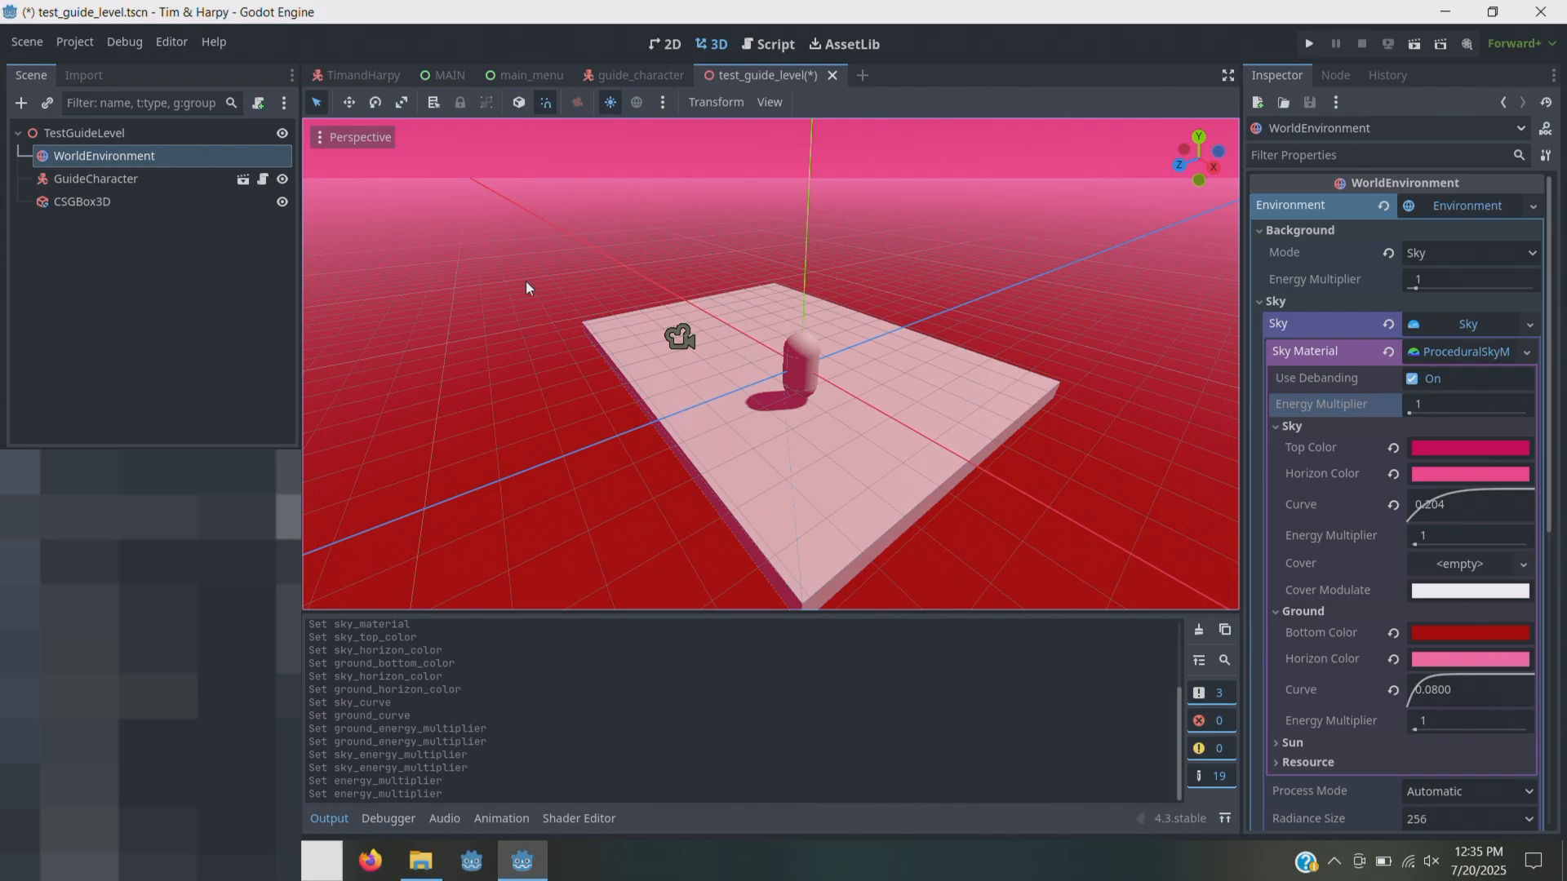
# - Run the test_guide_level scene to check the procedural sky in the game, and close the game window
pyautogui.press('F6')
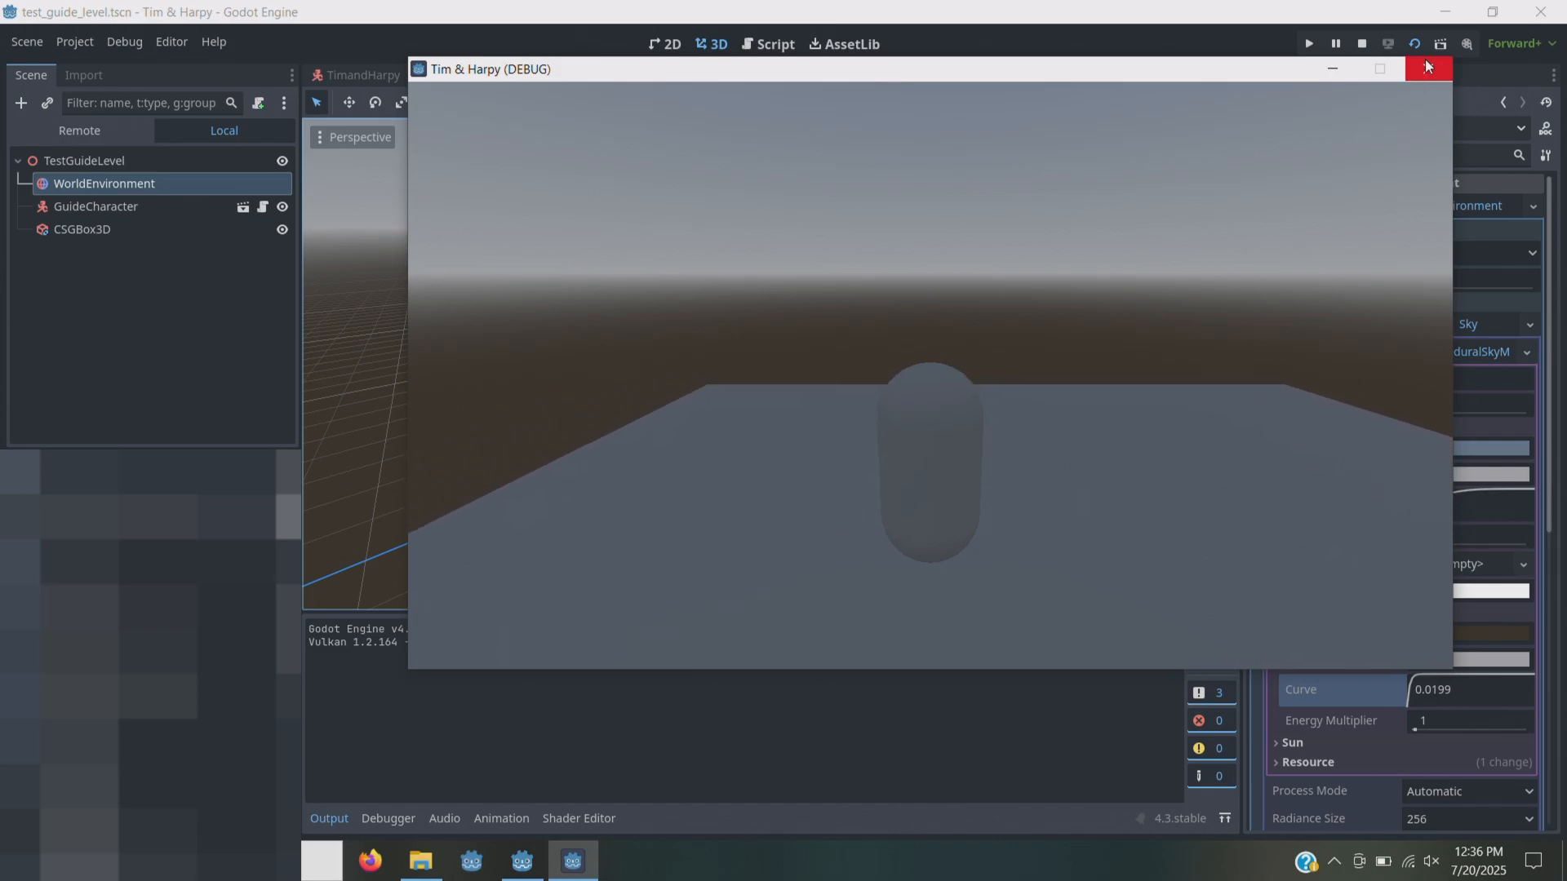
pyautogui.click(1425, 66)
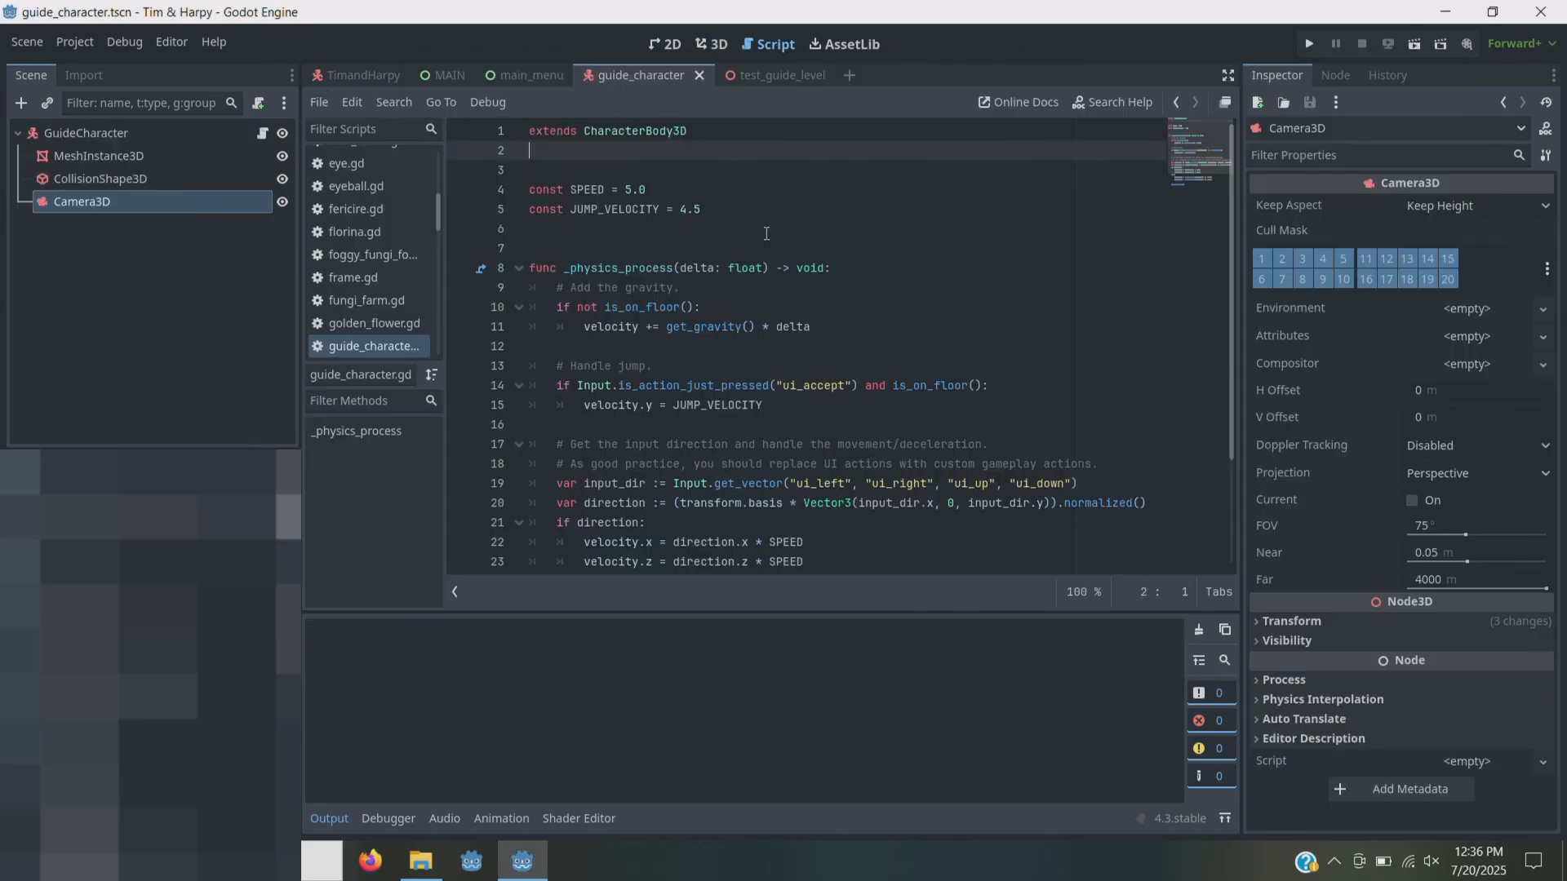
# - Insert blank lines below the extends line and above the _physics_process function in the guide_character script
pyautogui.press('Return')
pyautogui.click(625, 269)
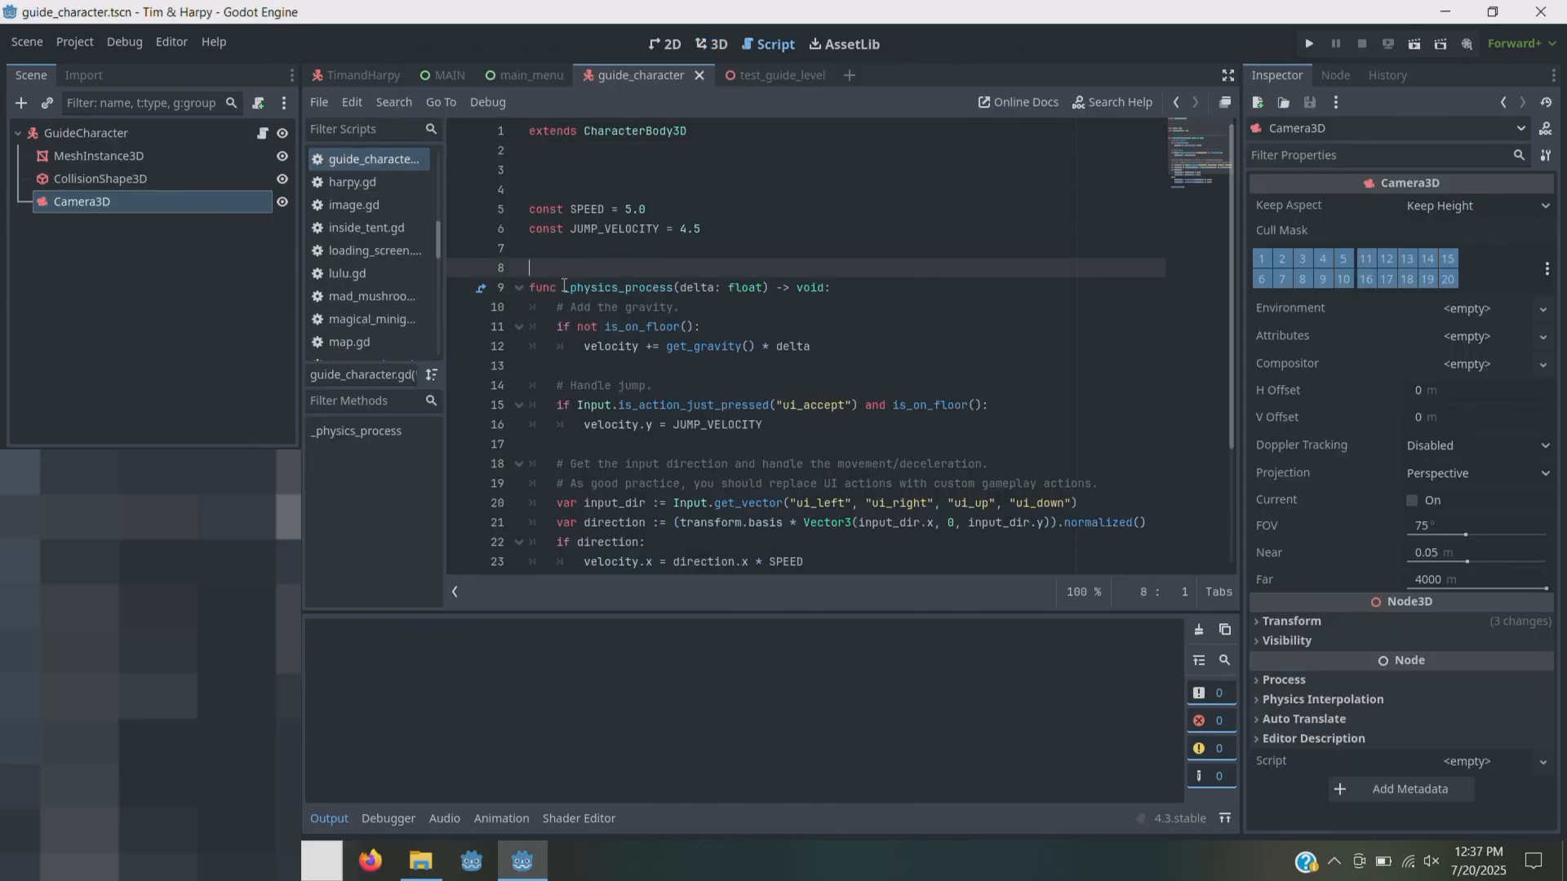
pyautogui.moveTo(564, 287); pyautogui.dragTo(841, 288)
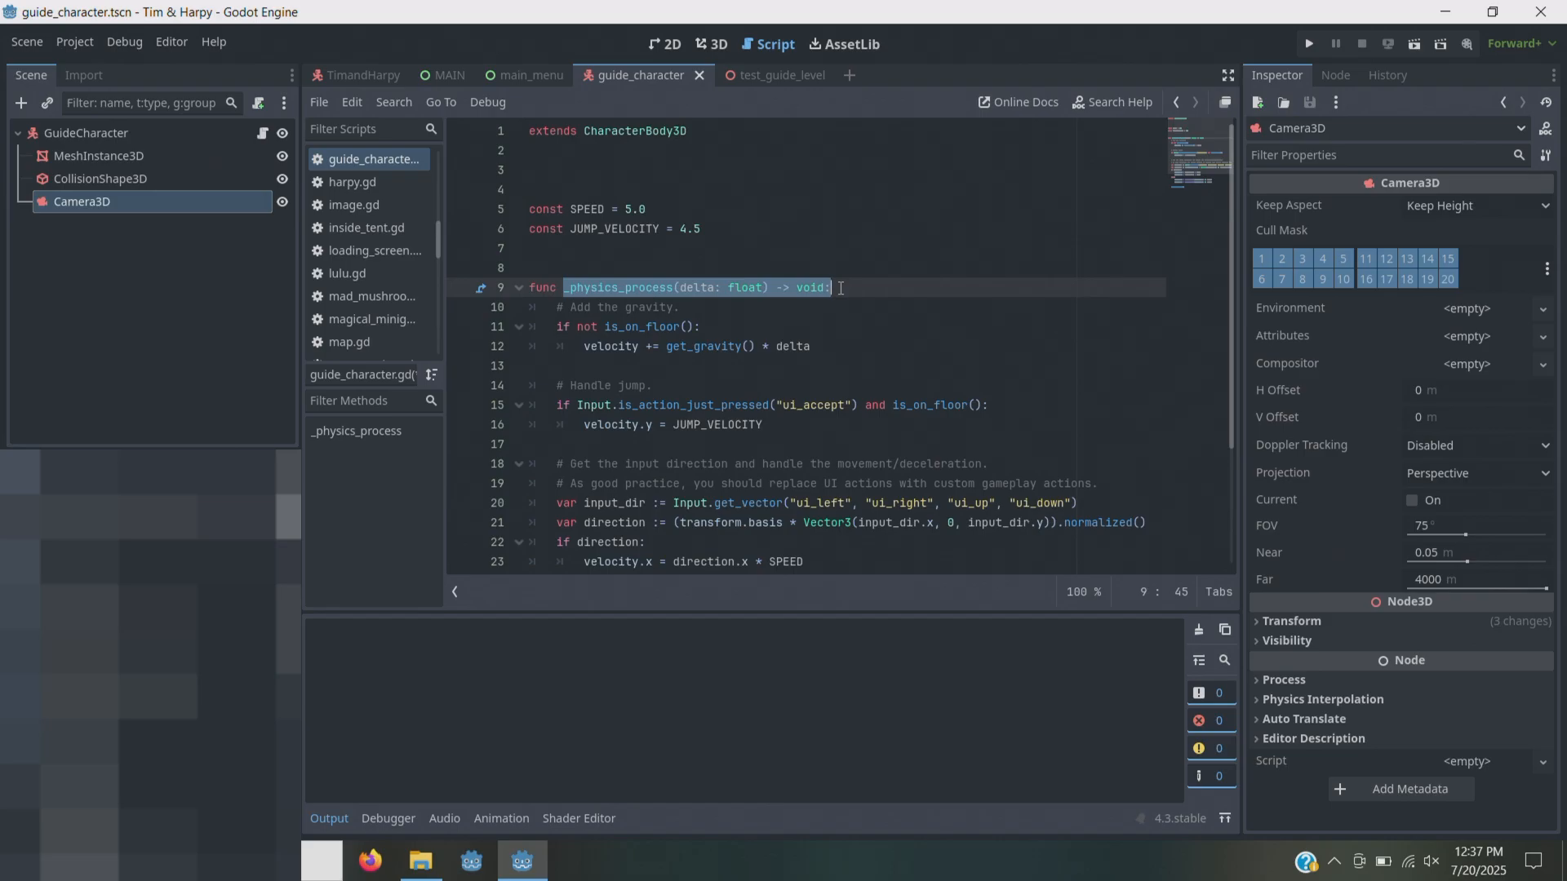
pyautogui.click(625, 268)
pyautogui.press('Return')
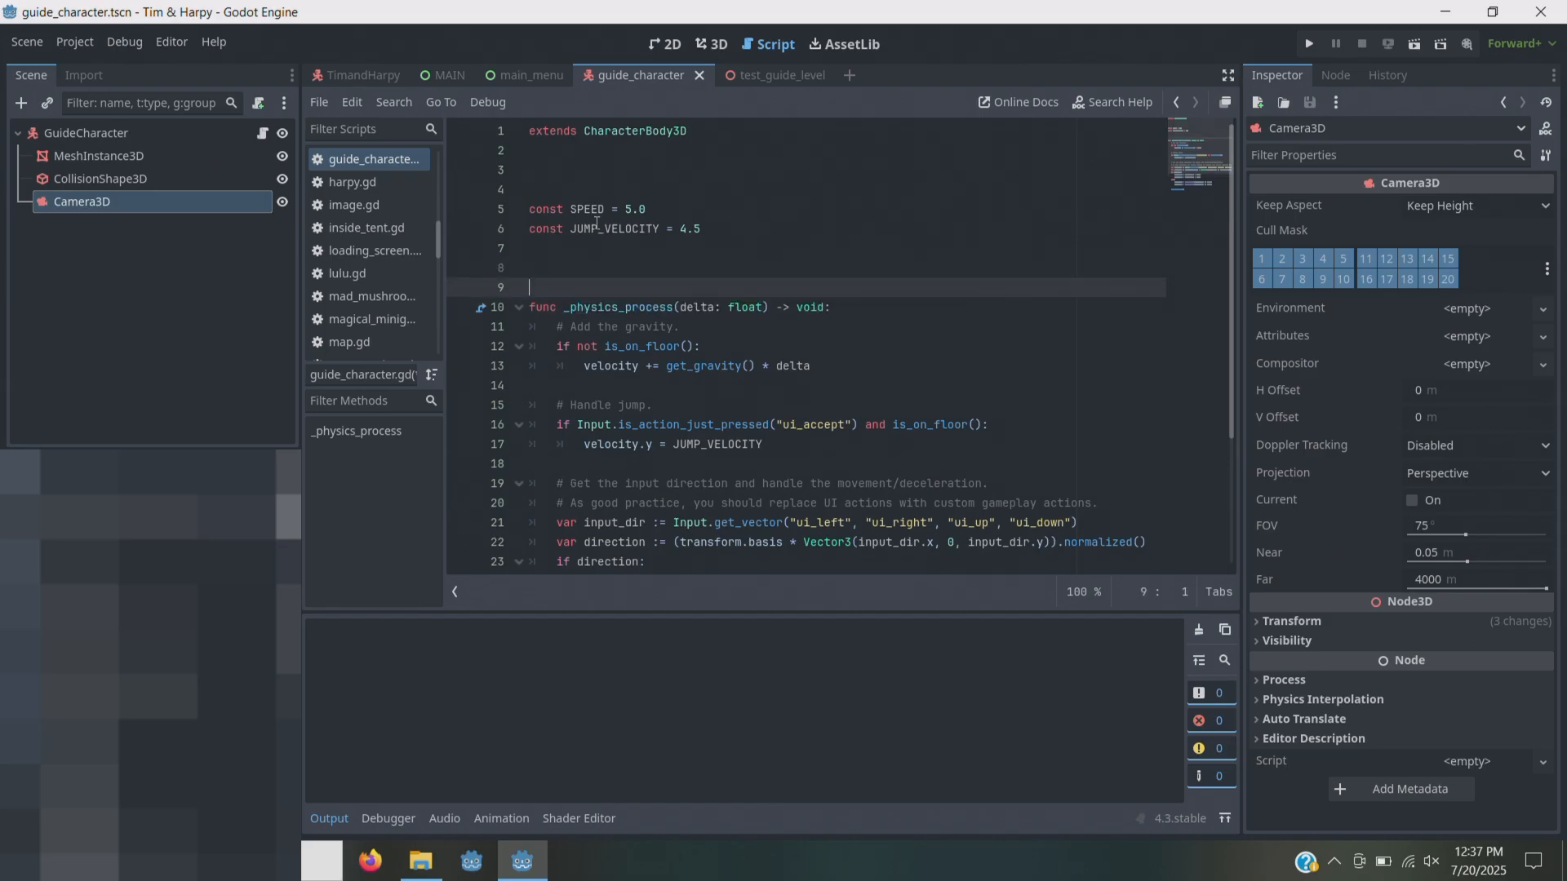
pyautogui.press('Up')
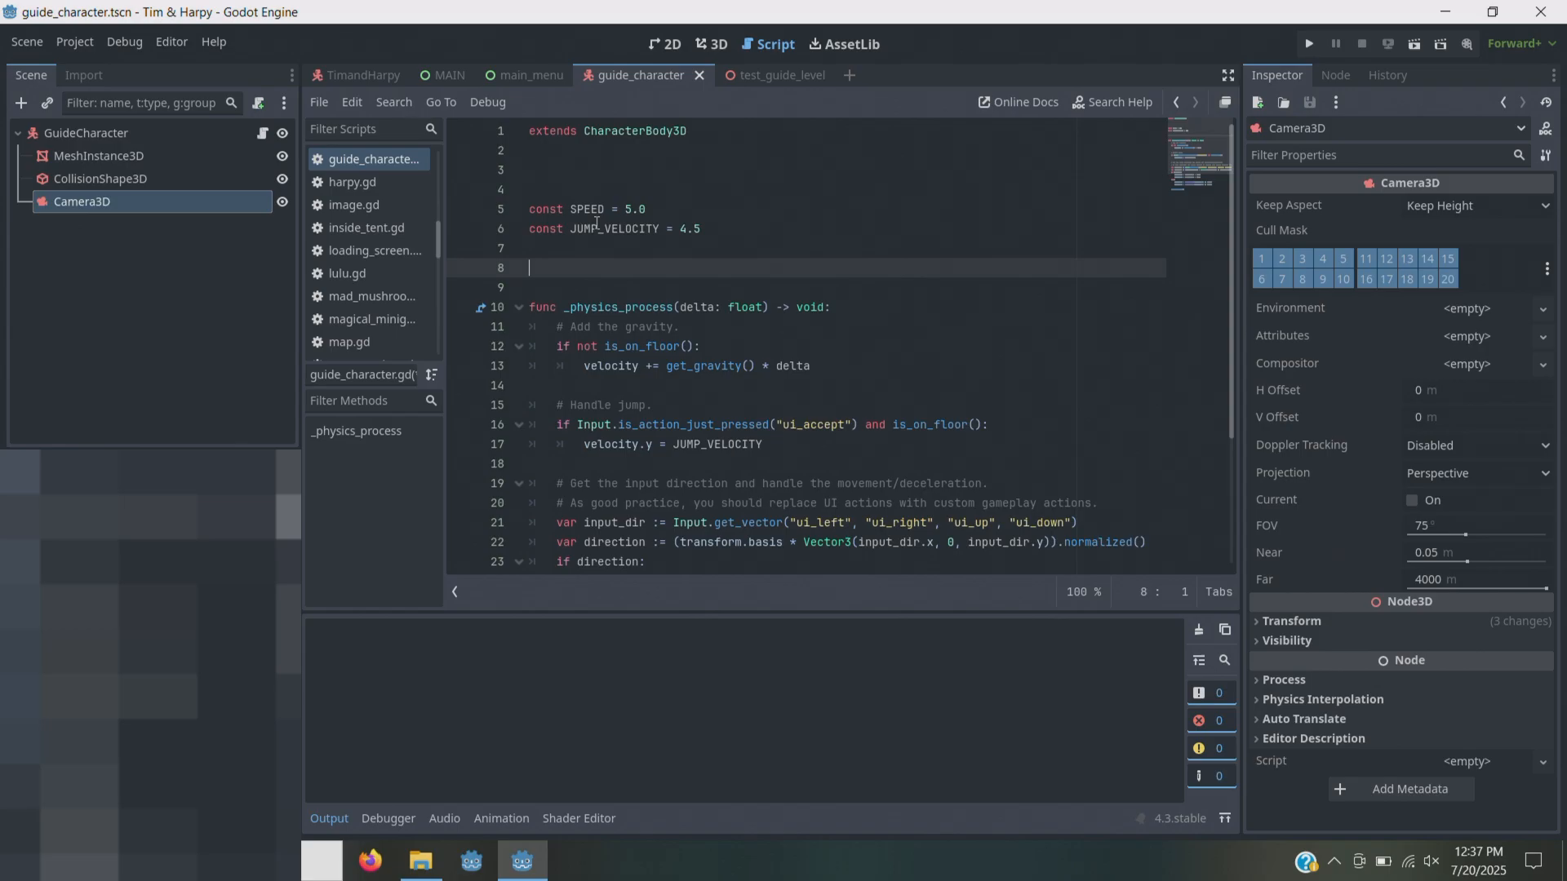
# - Add a _ready() -> void function containing pass above _physics_process
pyautogui.scroll(-3, 685, 281)
pyautogui.scroll(3, 685, 281)
pyautogui.write('func _re')
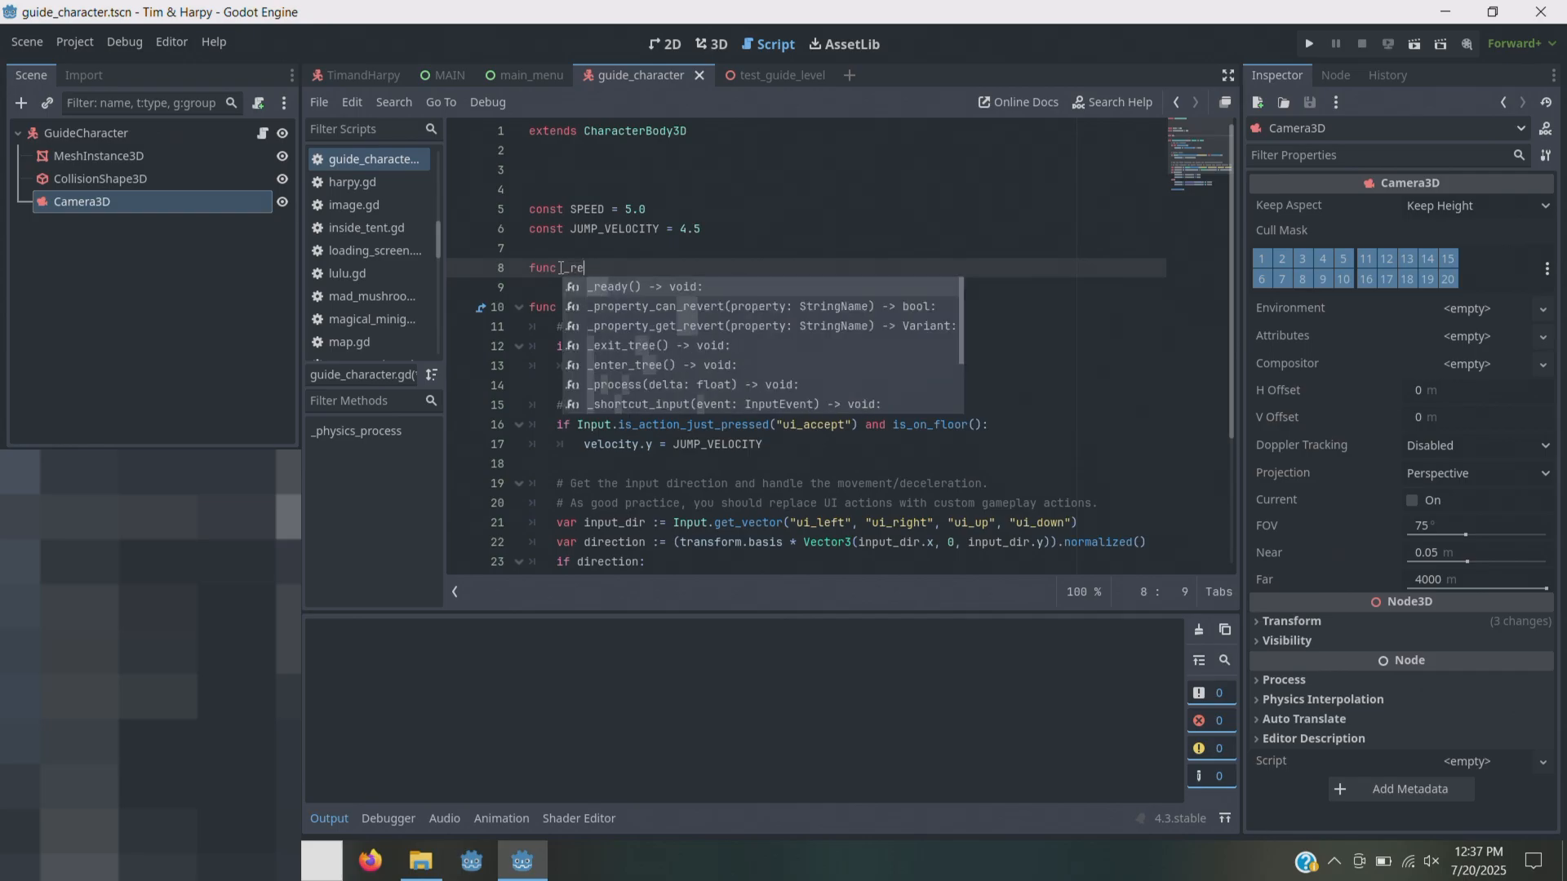
pyautogui.press('Return')
pyautogui.press('Return')
pyautogui.write('pass')
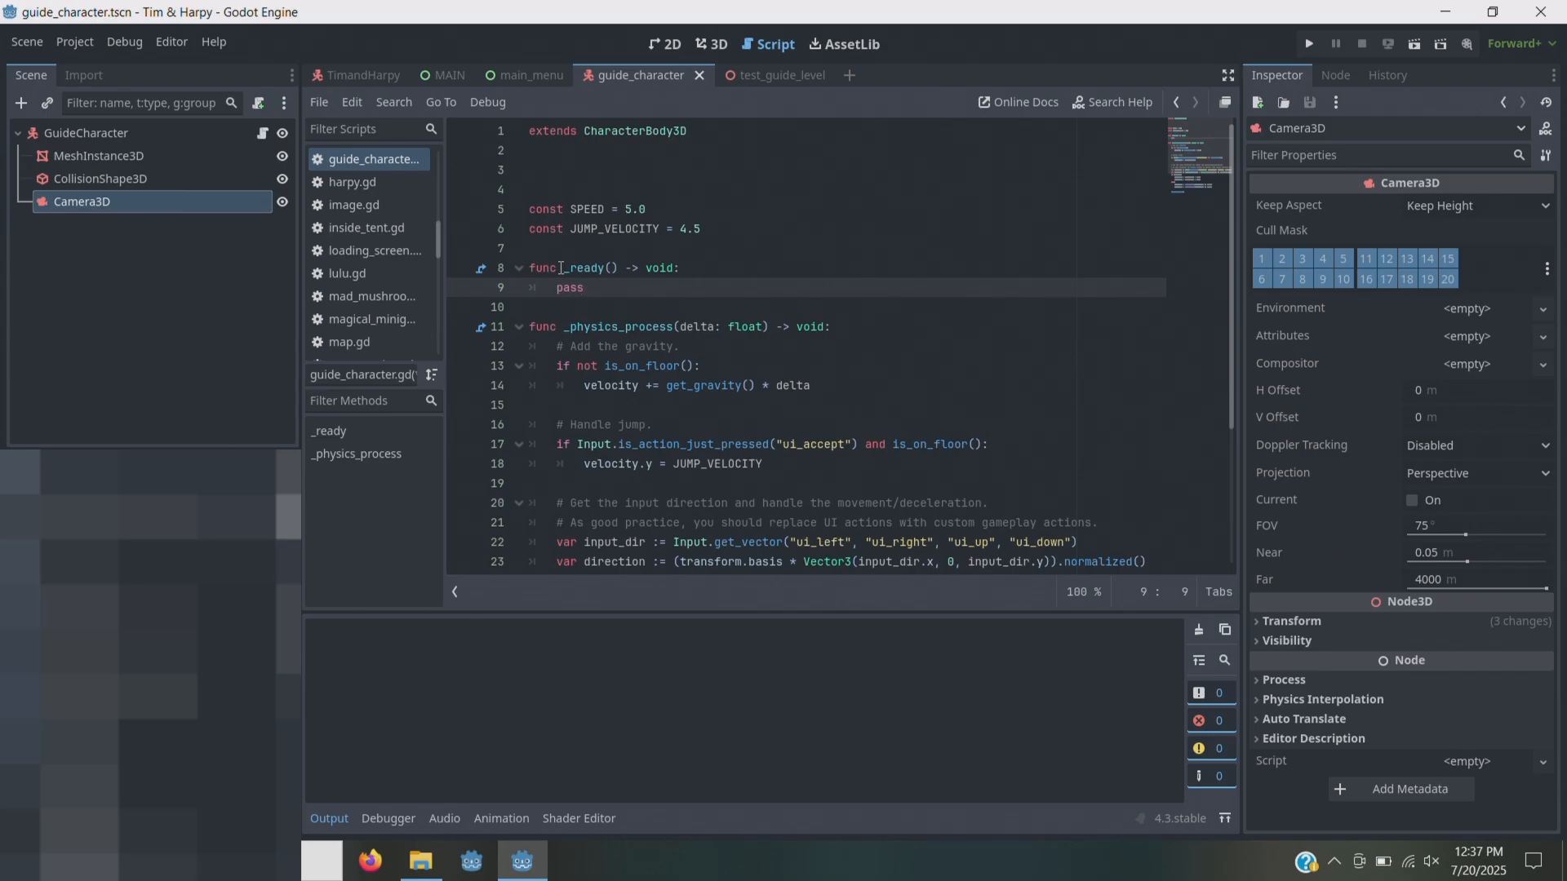
# - Replace pass in _ready with print("Hi") and test-run the guide_character scene
pyautogui.keyDown('shift'); pyautogui.click(555, 286); pyautogui.keyUp('shift')
pyautogui.write('print("')
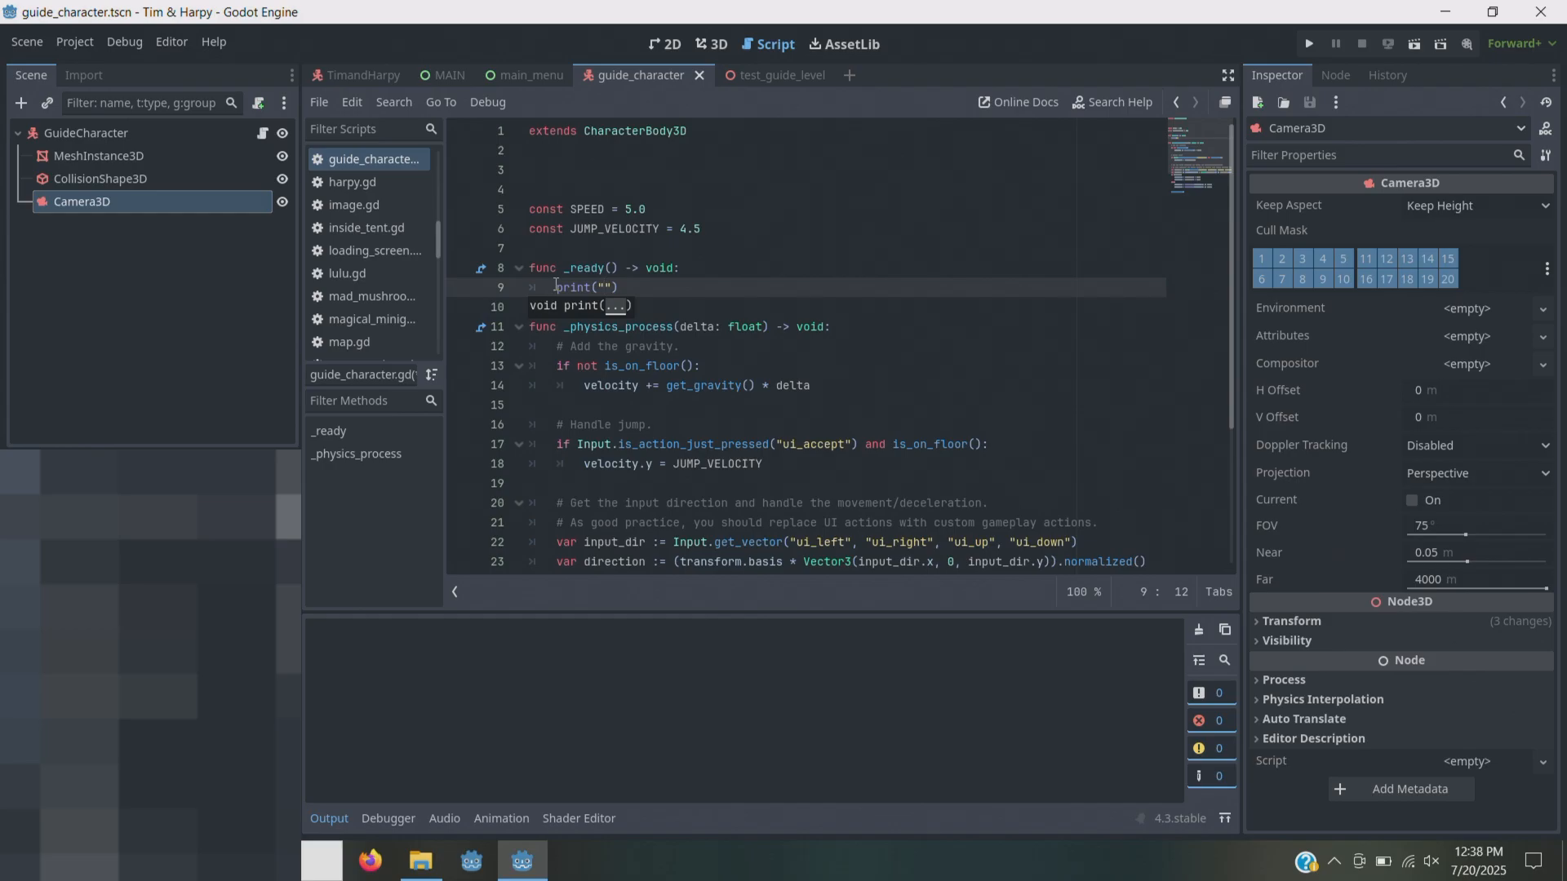
pyautogui.write('Hi')
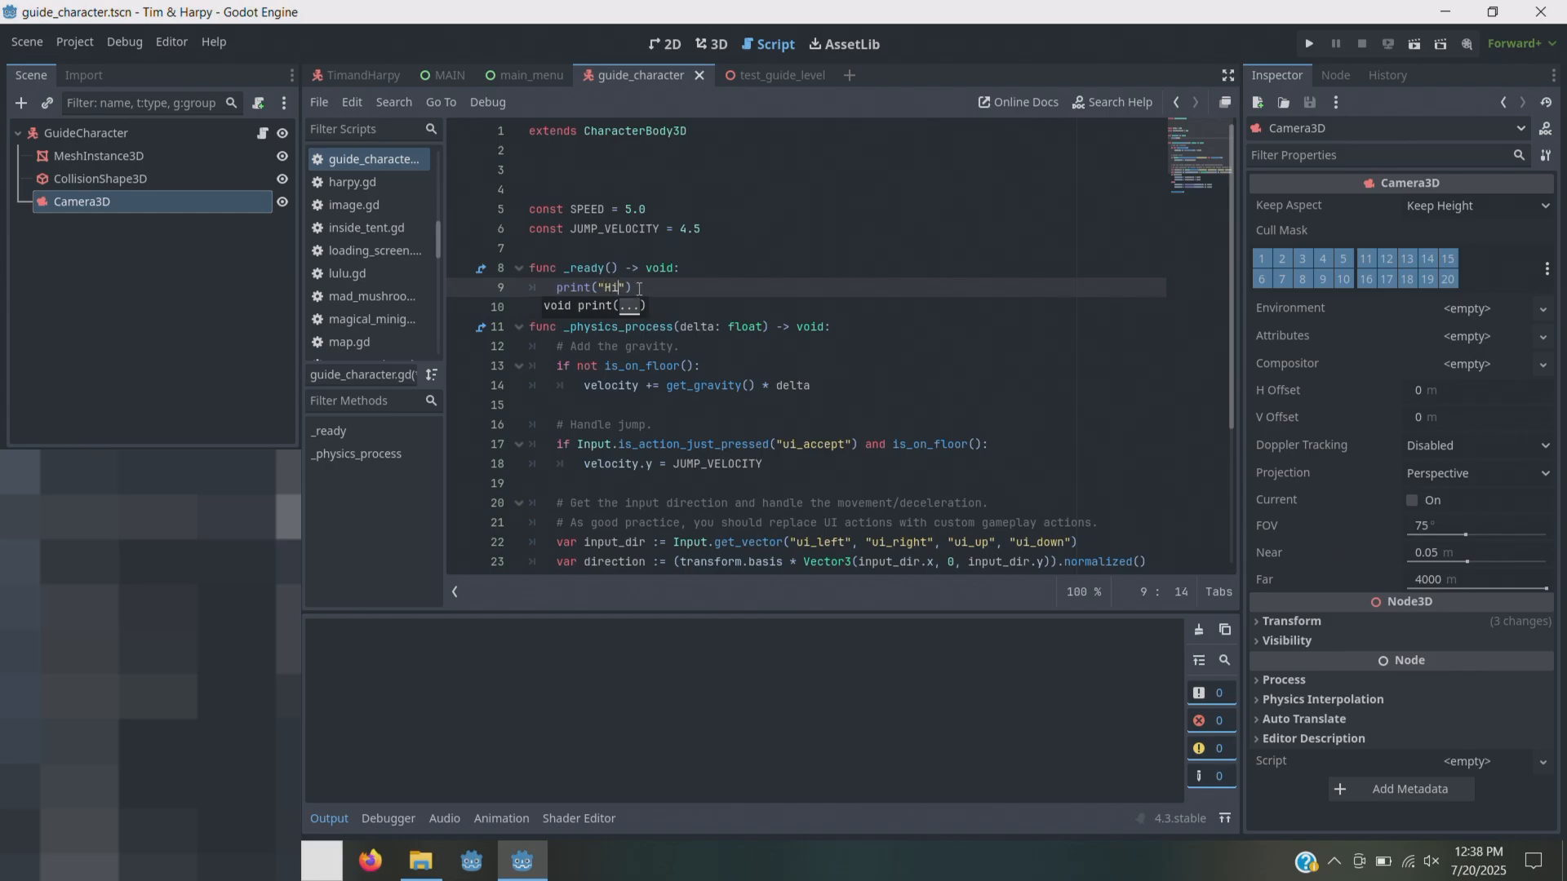
pyautogui.write('")')
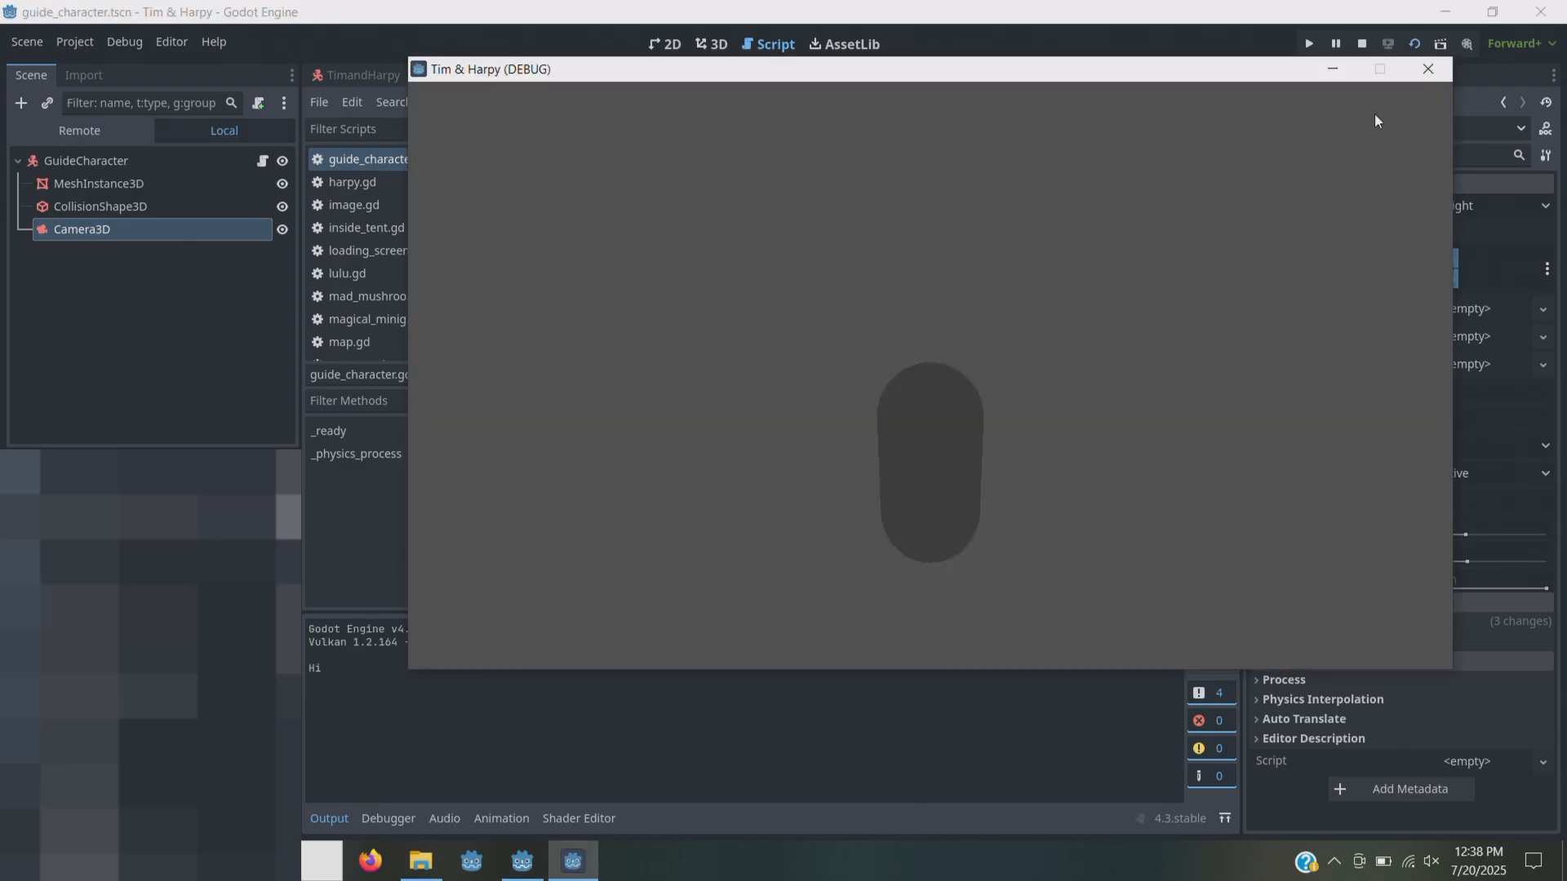
pyautogui.click(1424, 72)
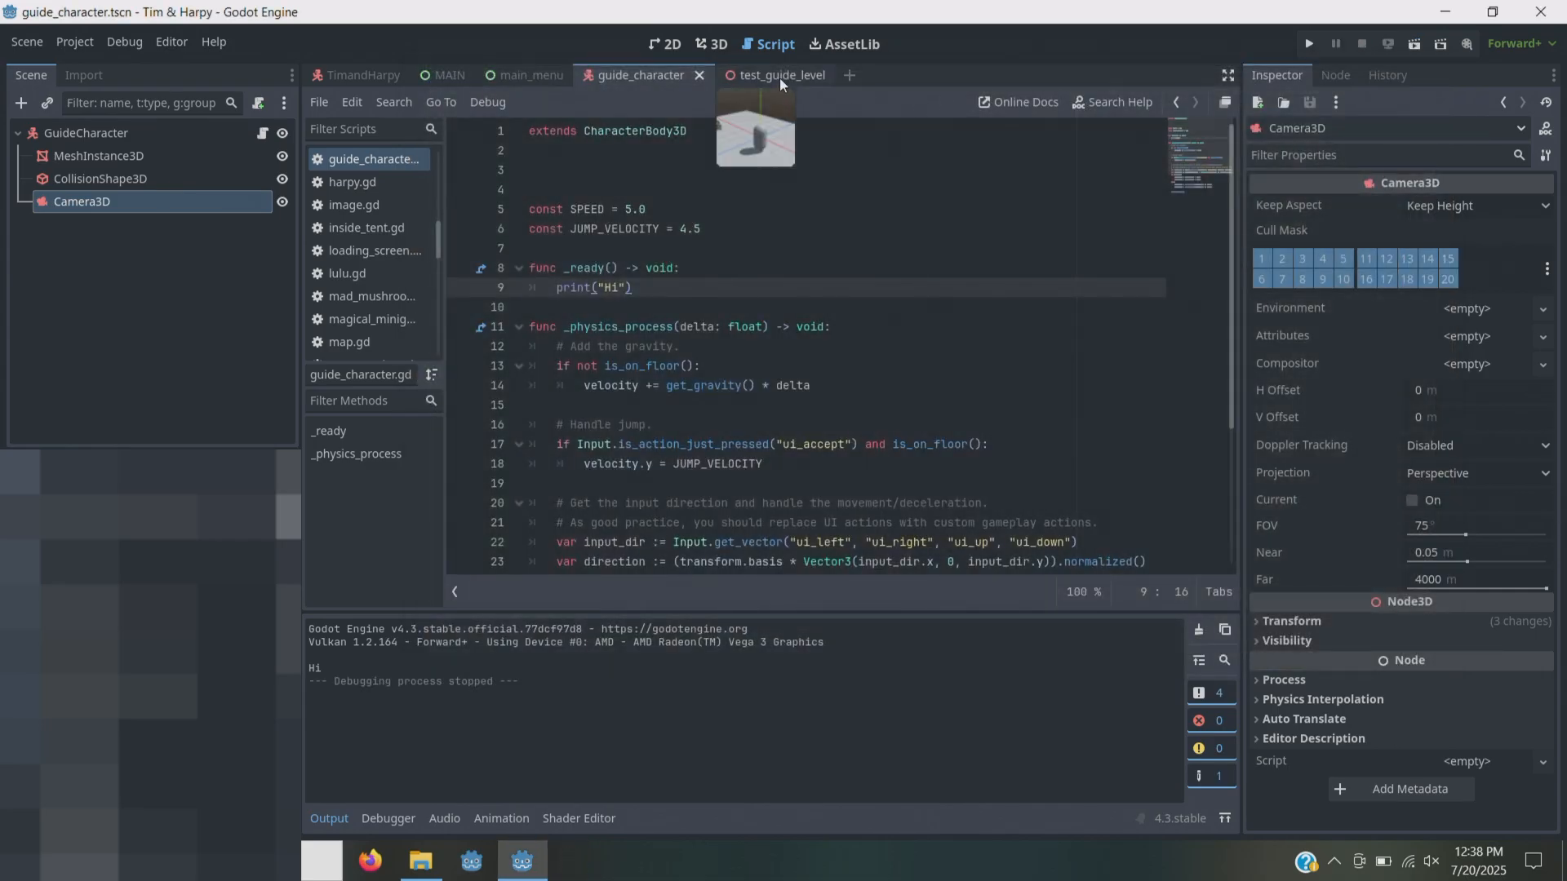
# - Run the test_guide_level scene with the updated script, move the character to the left, and close the game window
pyautogui.click(780, 77)
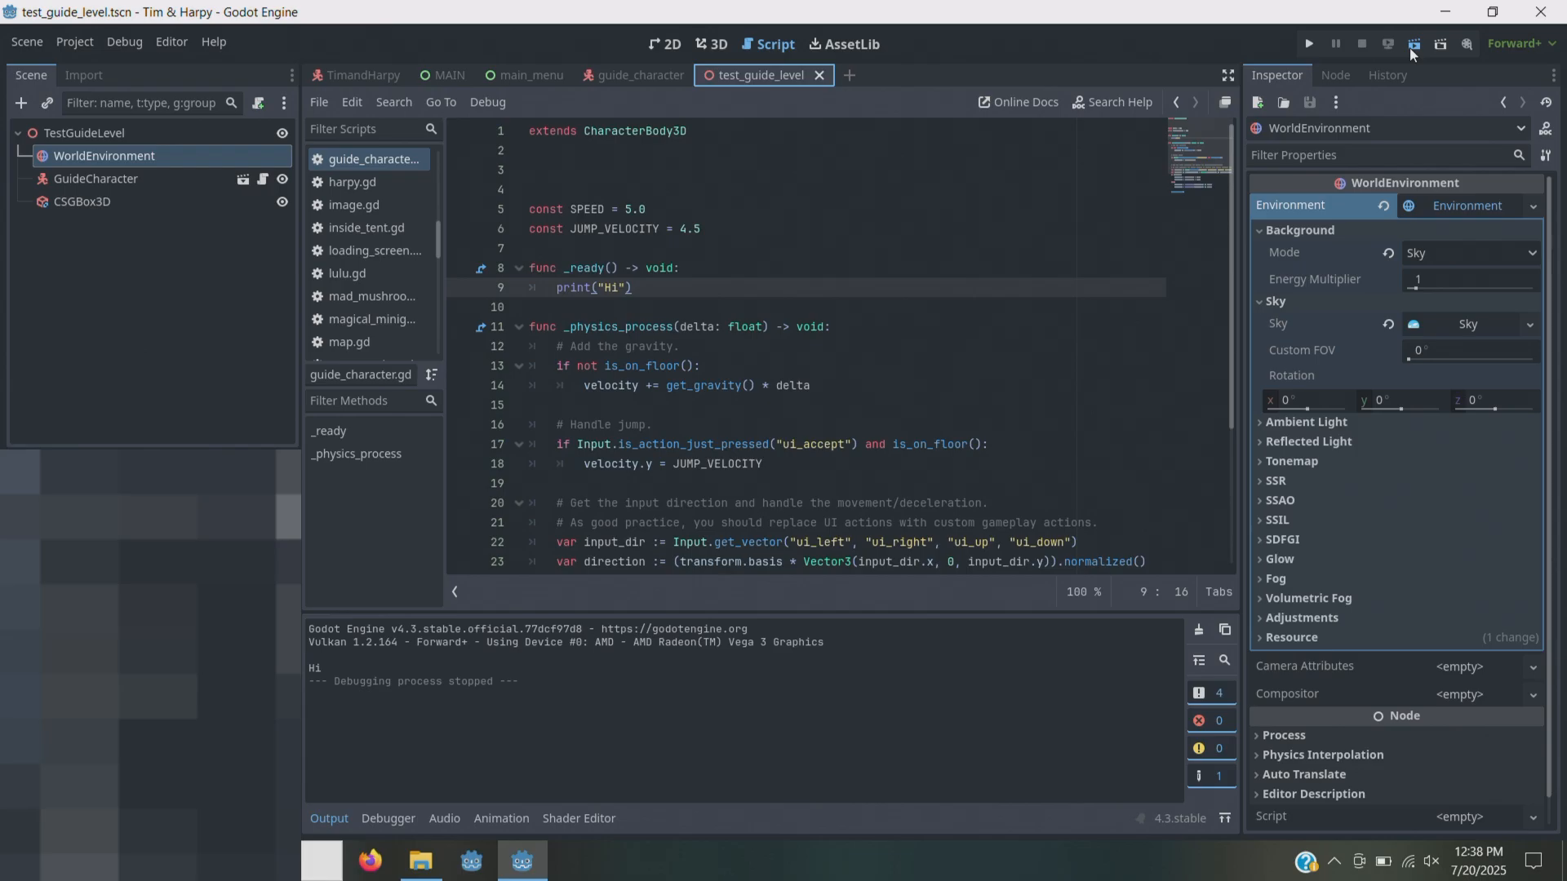
pyautogui.click(1408, 47)
pyautogui.click(1414, 45)
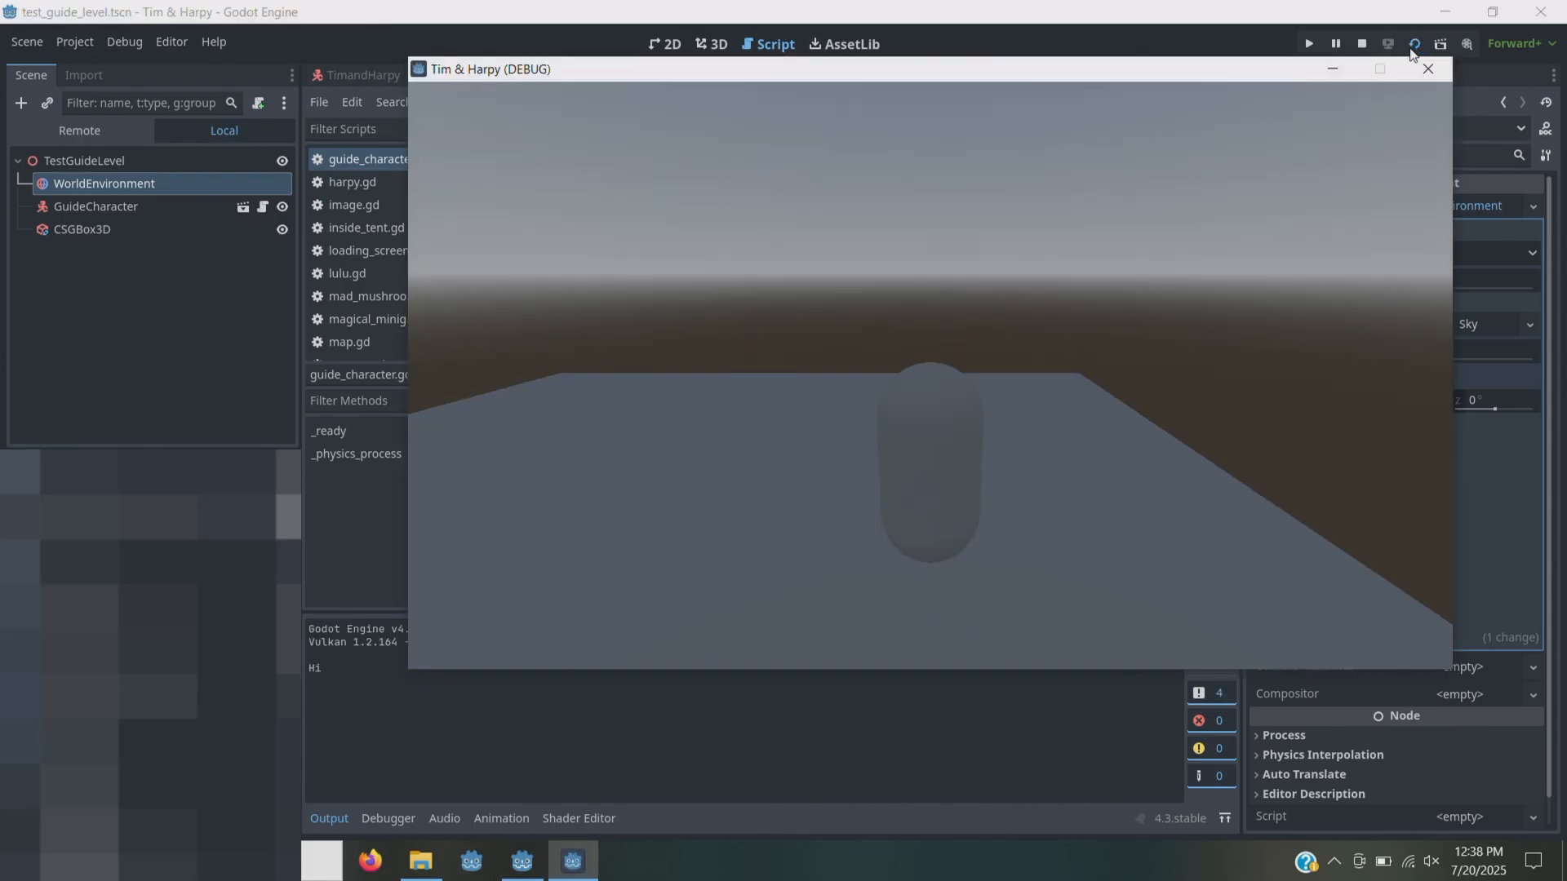
pyautogui.press('Left')
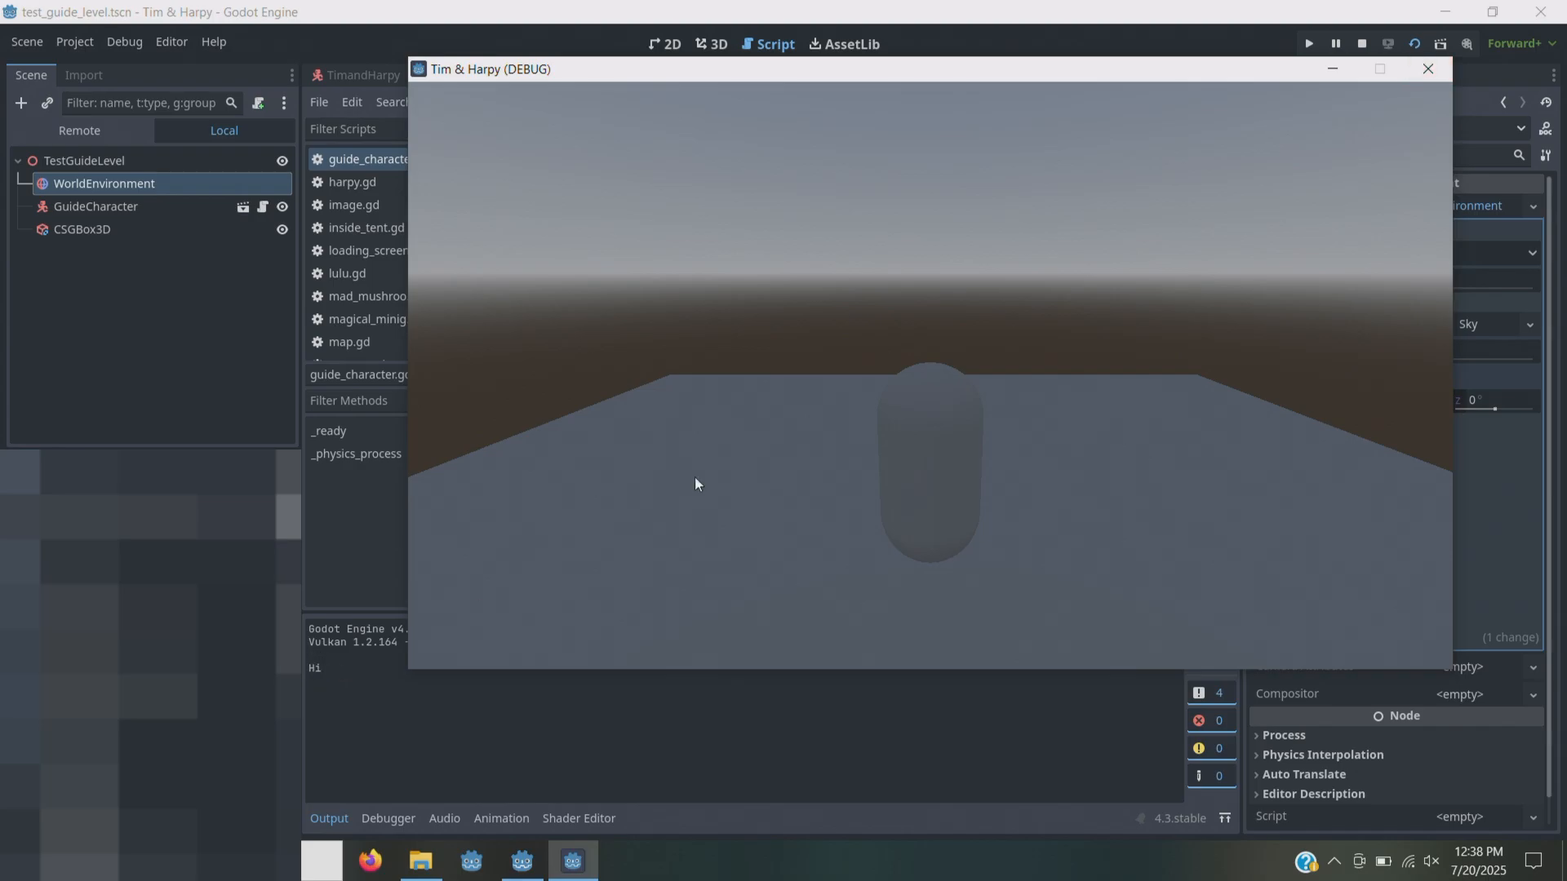
pyautogui.click(1436, 69)
# - Add print("Hi") as the first line of _physics_process and replace the print call in _ready with pass
pyautogui.click(844, 326)
pyautogui.press('Return')
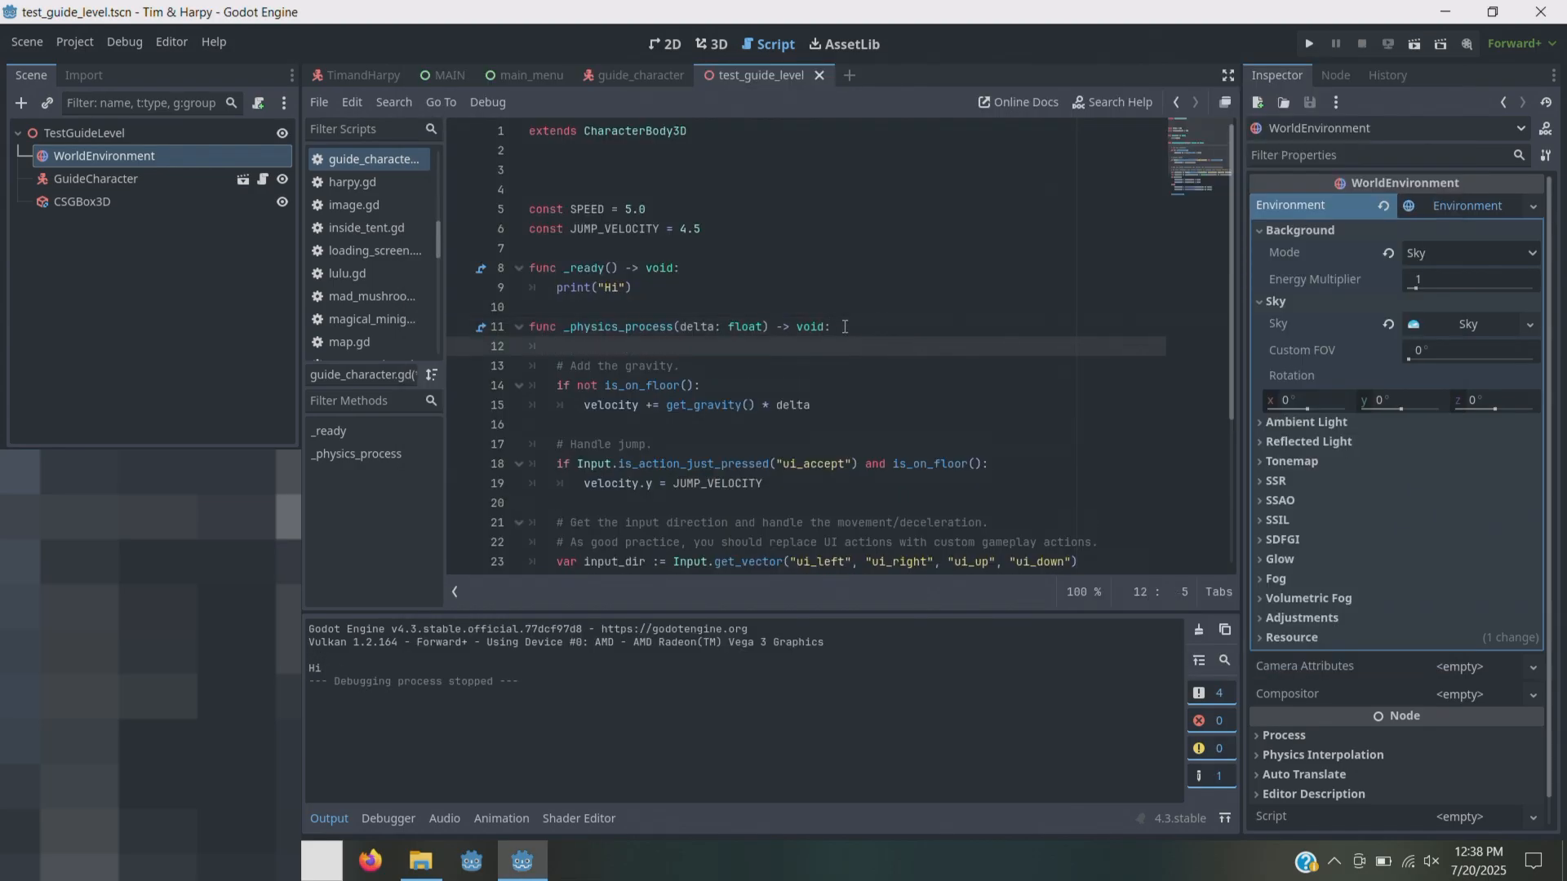
pyautogui.write('print("Hi')
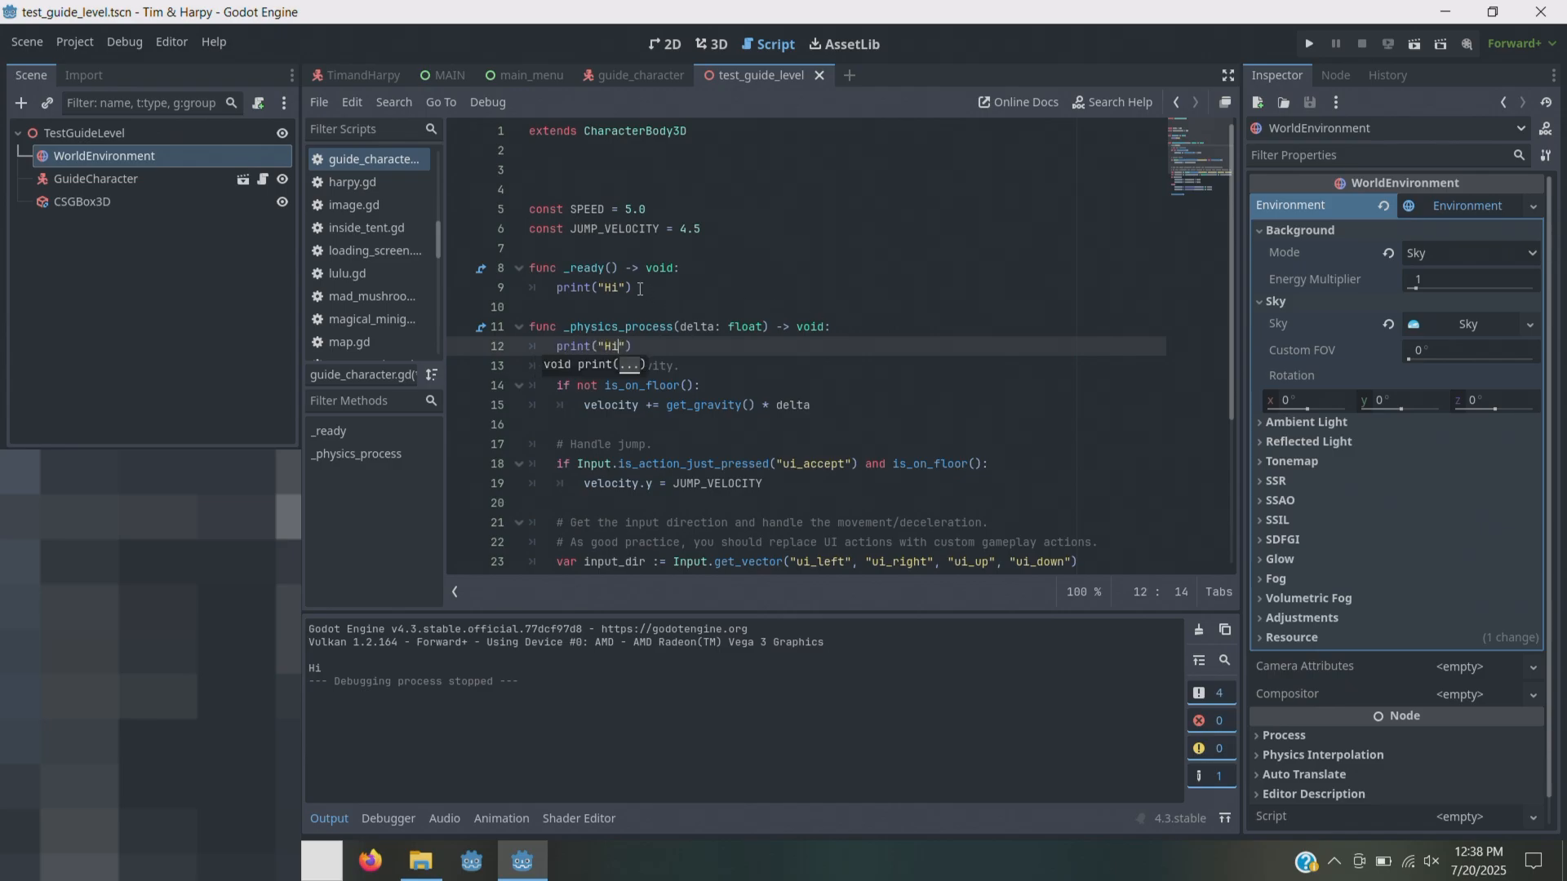
pyautogui.moveTo(639, 289); pyautogui.dragTo(559, 291)
pyautogui.write('pa')
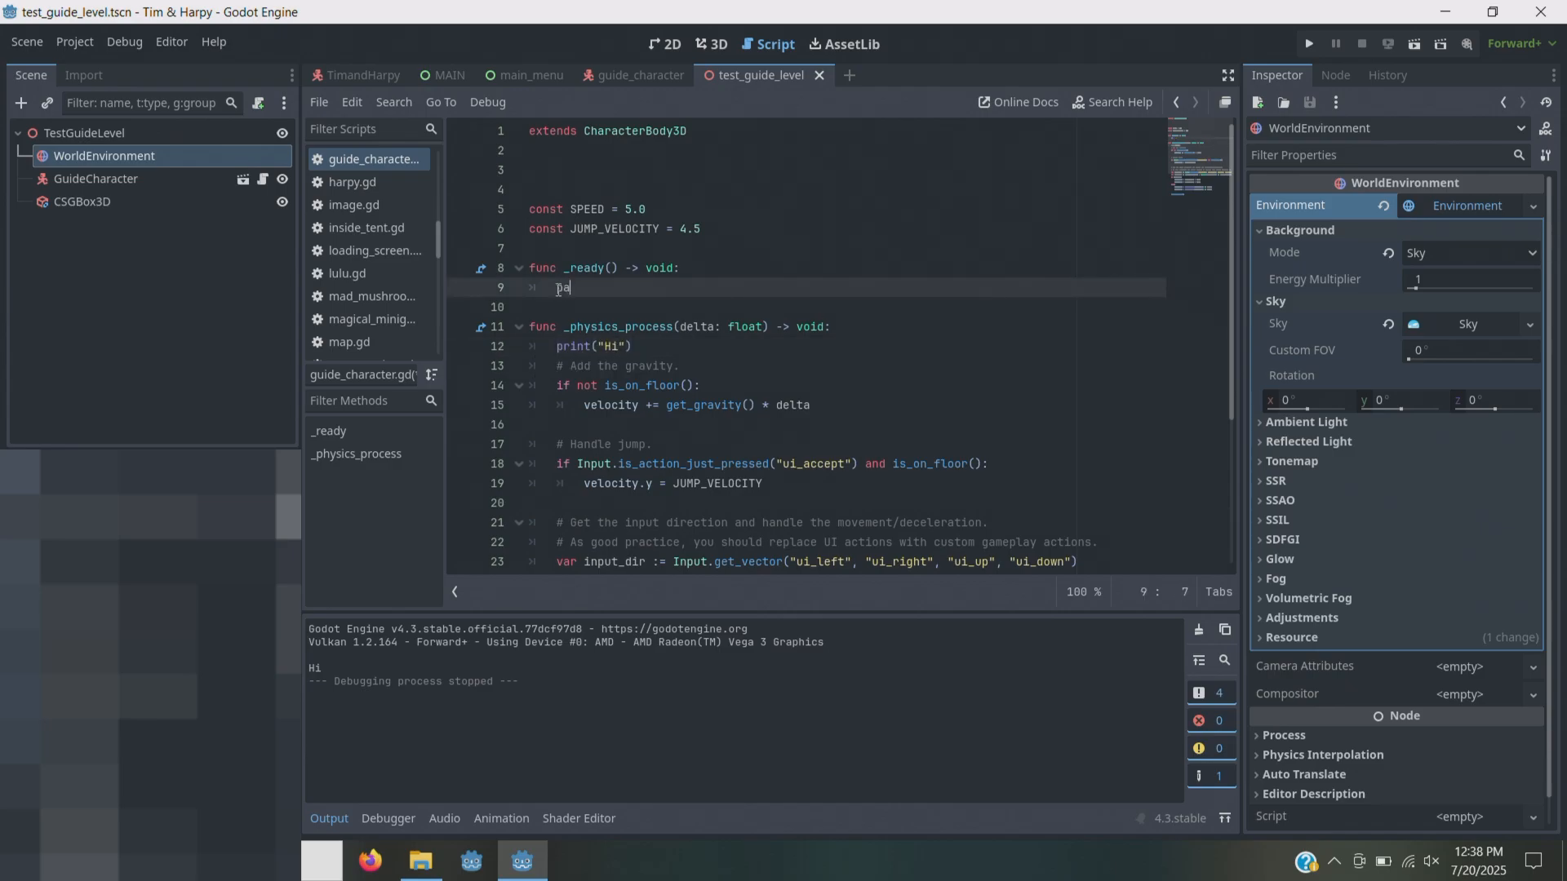
pyautogui.write('ss')
# - Run the test_guide_level scene to test the print call in _physics_process, and close the game window
pyautogui.click(652, 346)
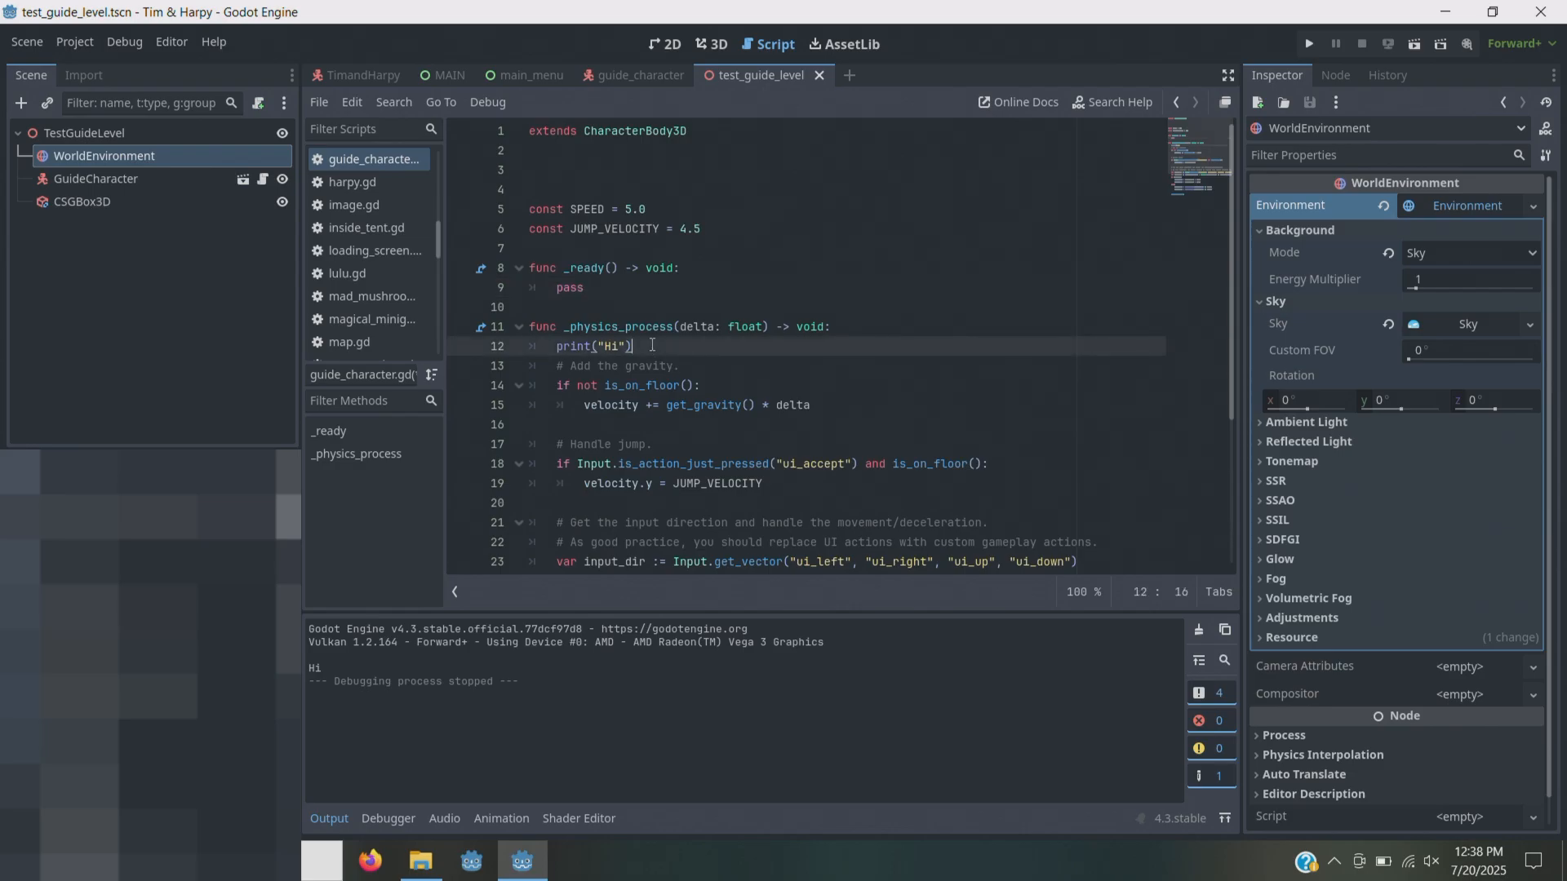
pyautogui.click(1415, 47)
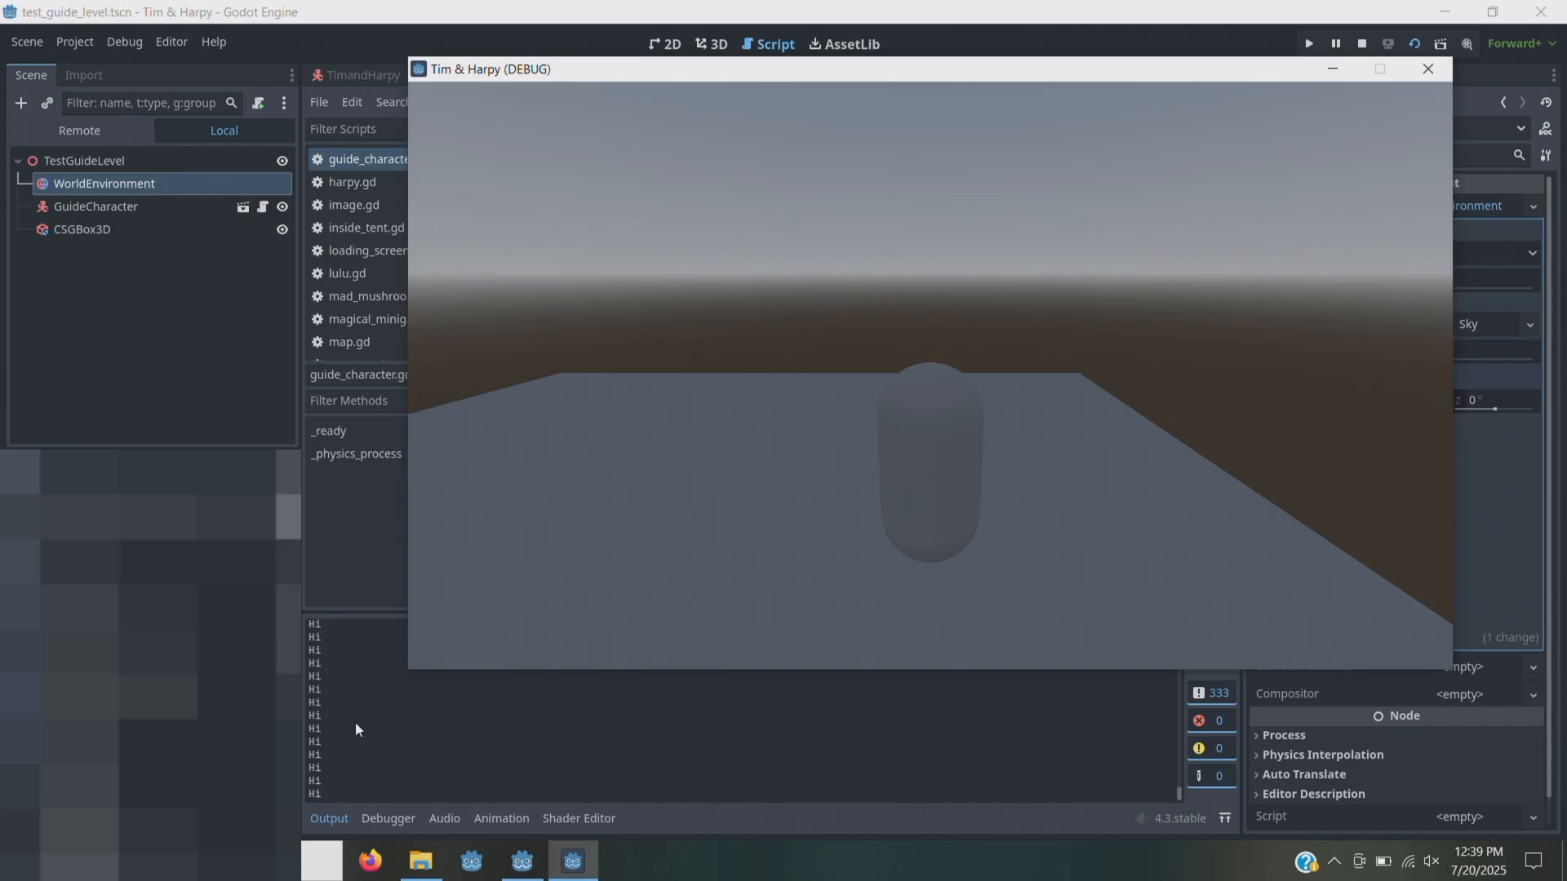
pyautogui.click(1428, 69)
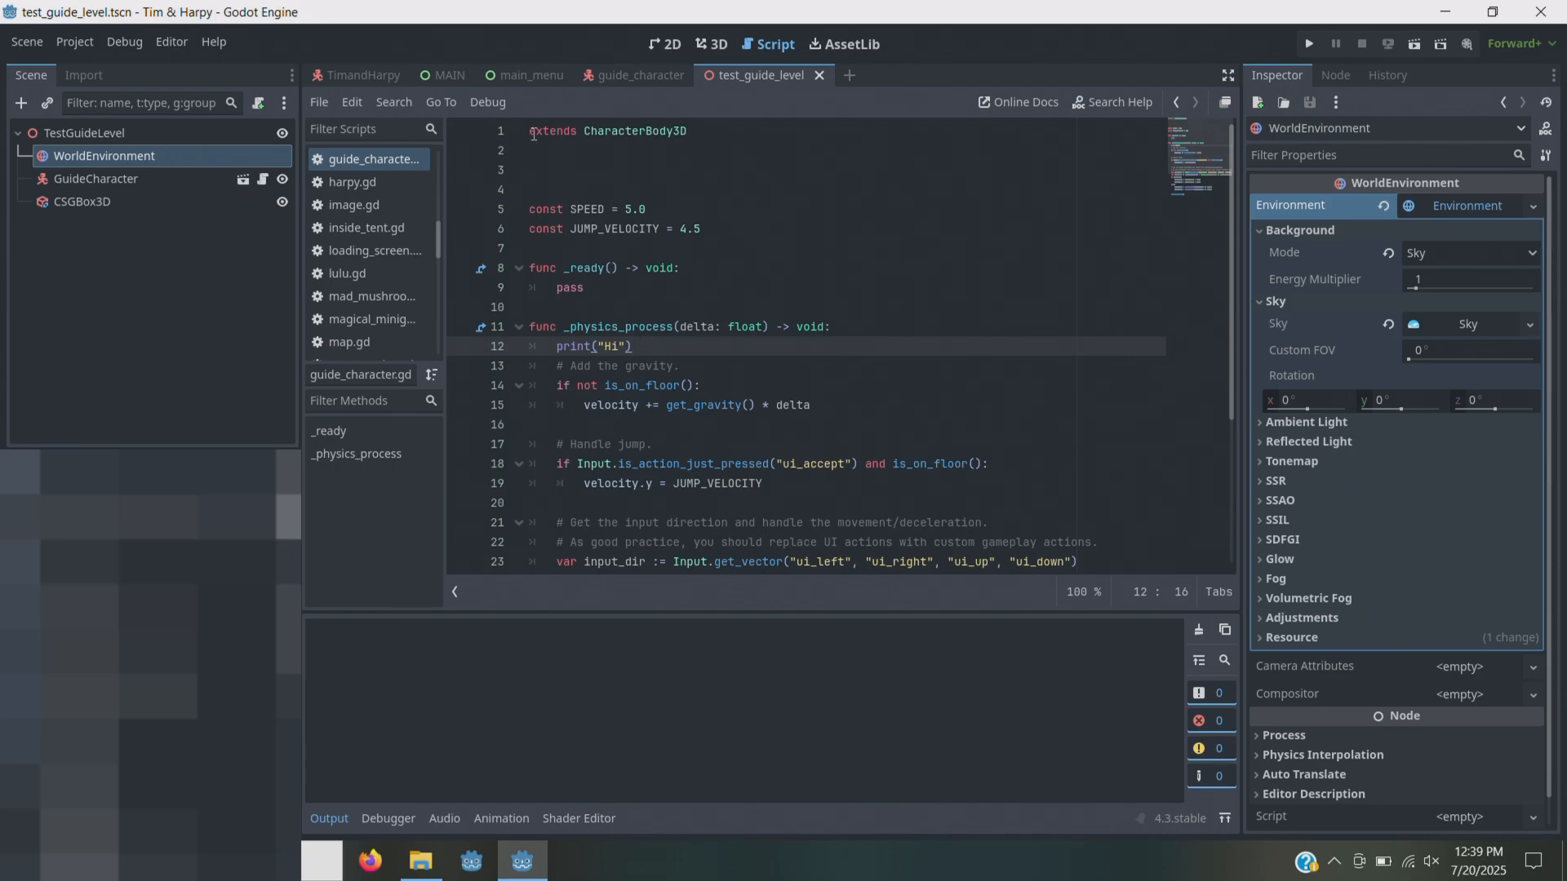
# - Declare enum States {GROUND, AIR, SWIMMING, CUTSCENE, DYING} below the extends line of the guide_character script
pyautogui.click(546, 164)
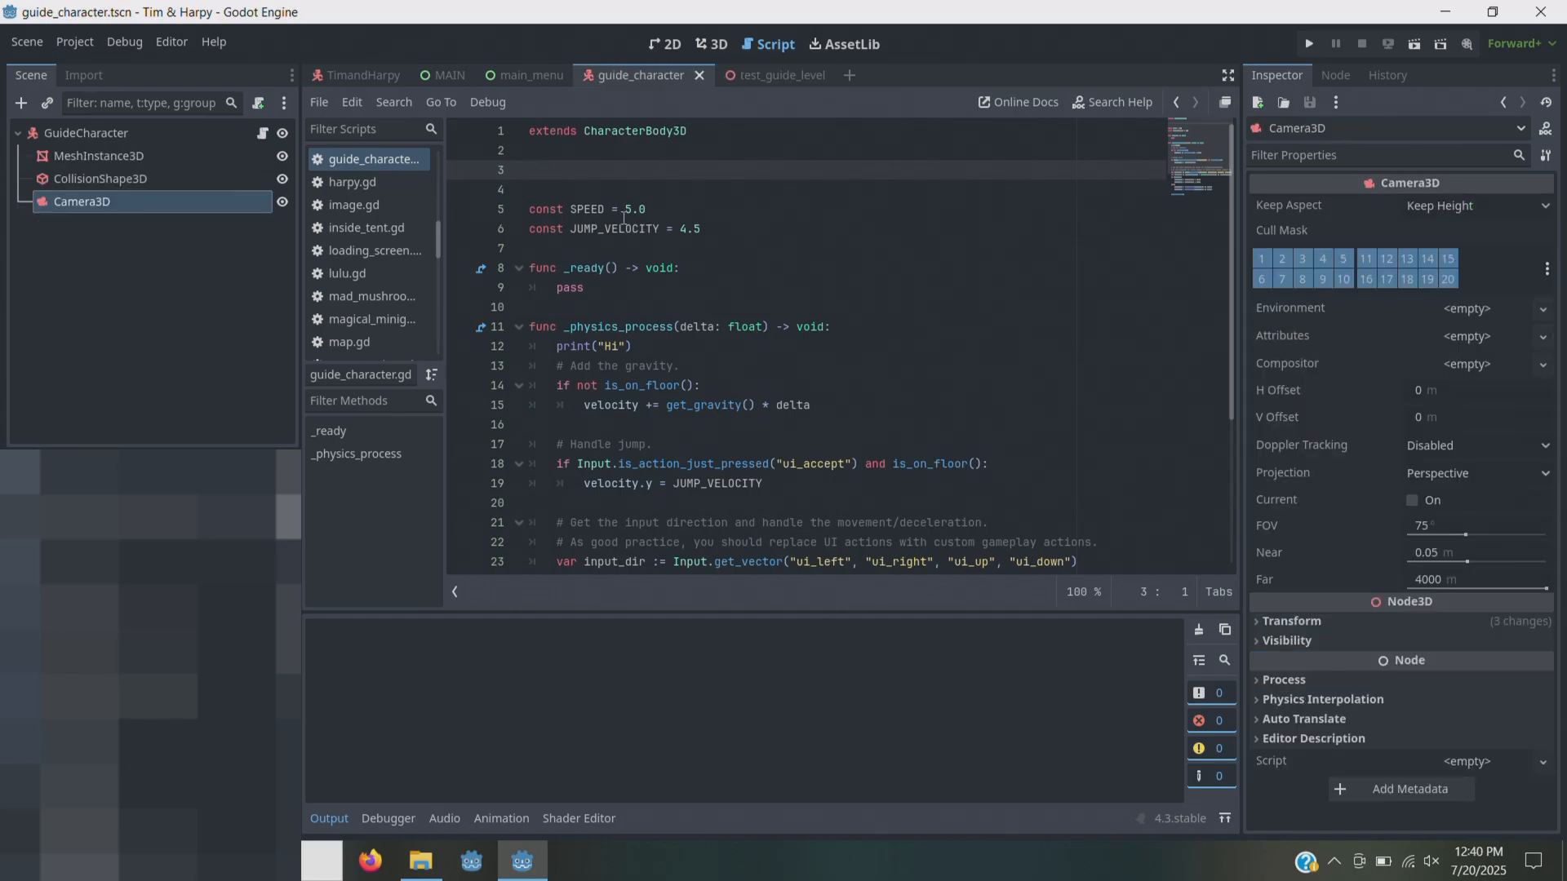
pyautogui.write('enum States {GROUND,')
pyautogui.write('air, SWIMMING')
pyautogui.click(677, 170)
pyautogui.moveTo(676, 170); pyautogui.dragTo(693, 172)
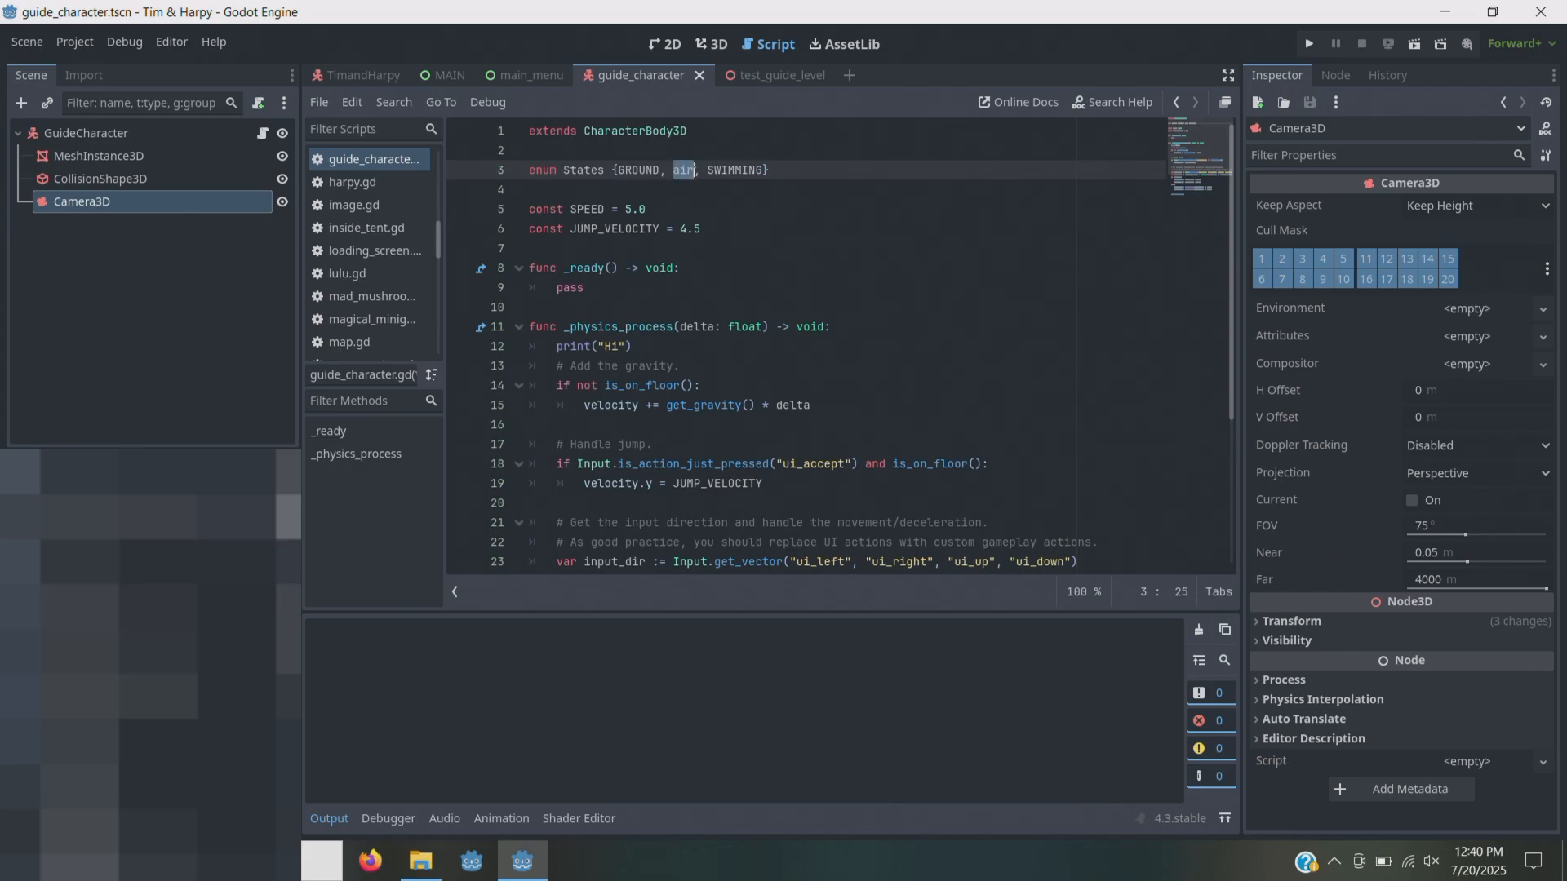
pyautogui.write('AIR')
pyautogui.click(765, 171)
pyautogui.write(', CUTSCN')
pyautogui.press('BackSpace')
pyautogui.write('ENE, DYING')
# - Declare var state on the line below the States enum, without an initial value
pyautogui.click(884, 171)
pyautogui.press('Return')
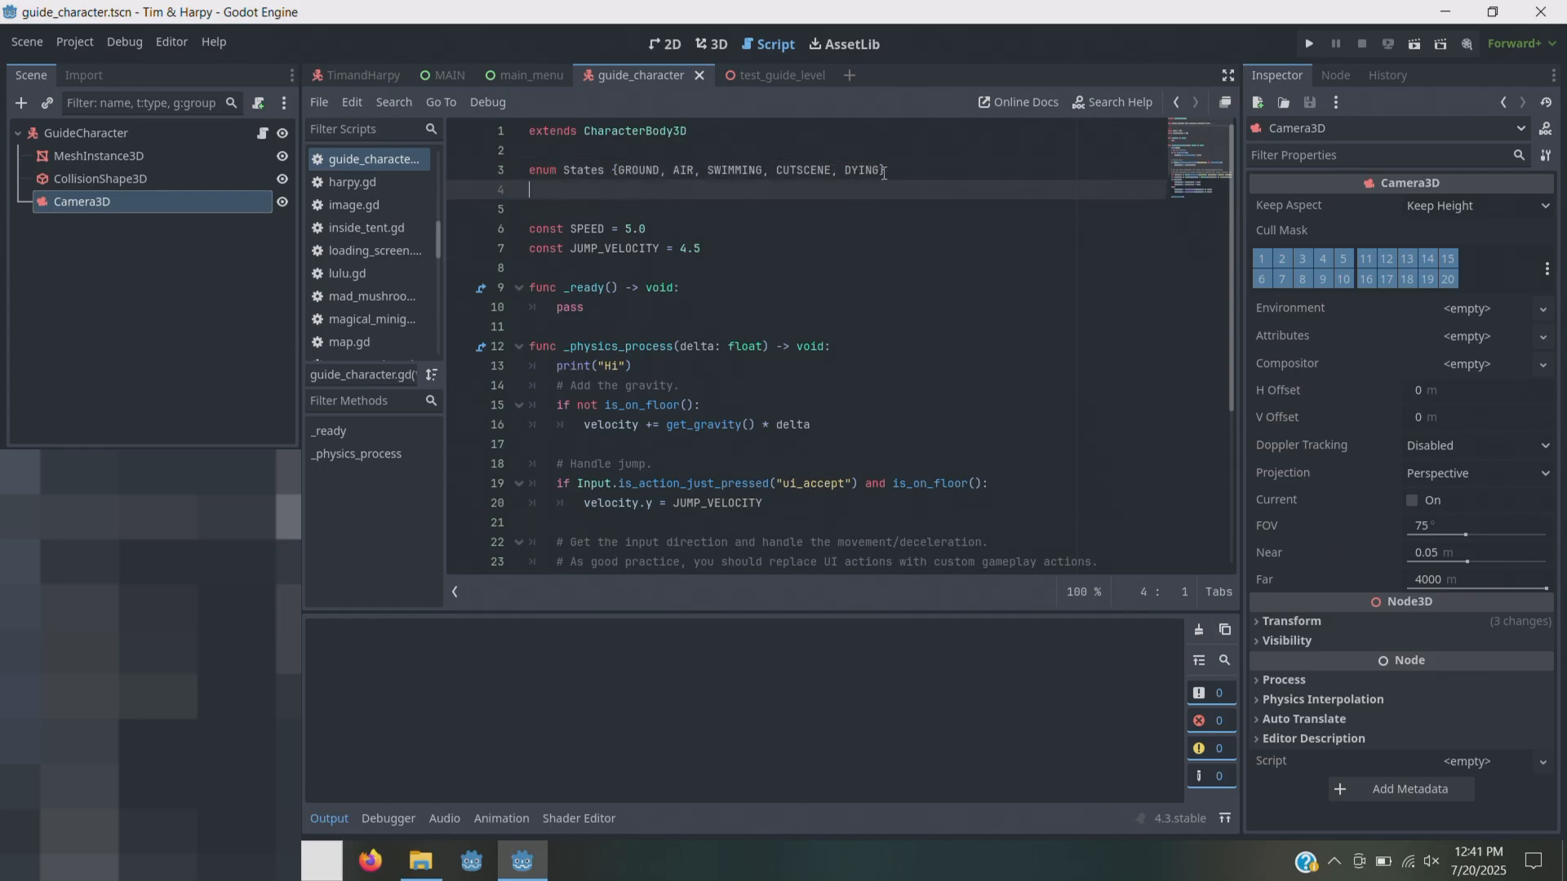
pyautogui.write('var state = S')
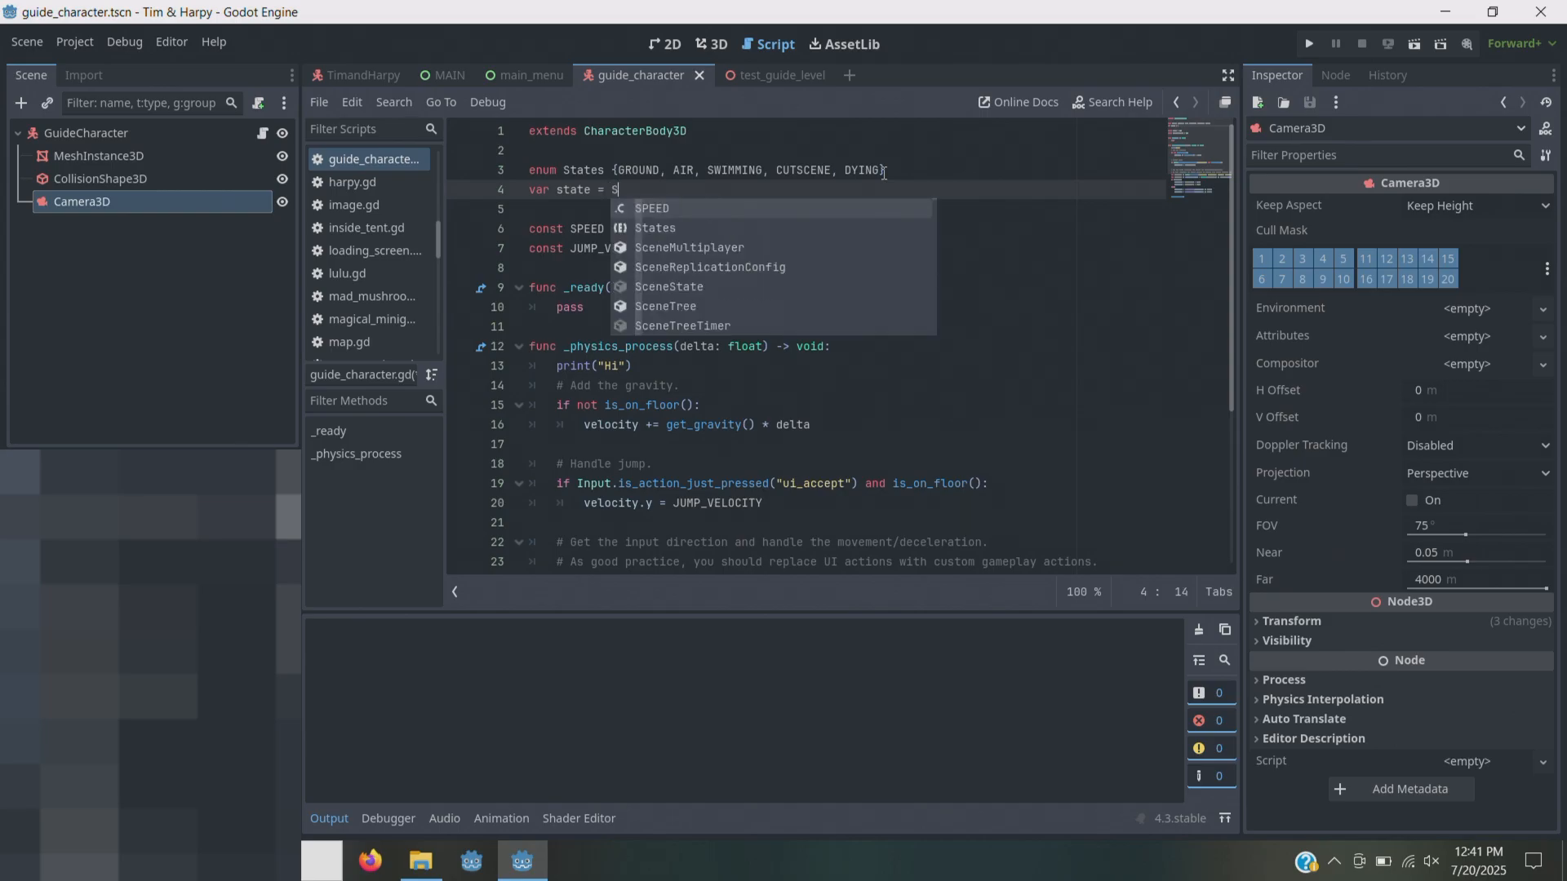
pyautogui.write('tates.A')
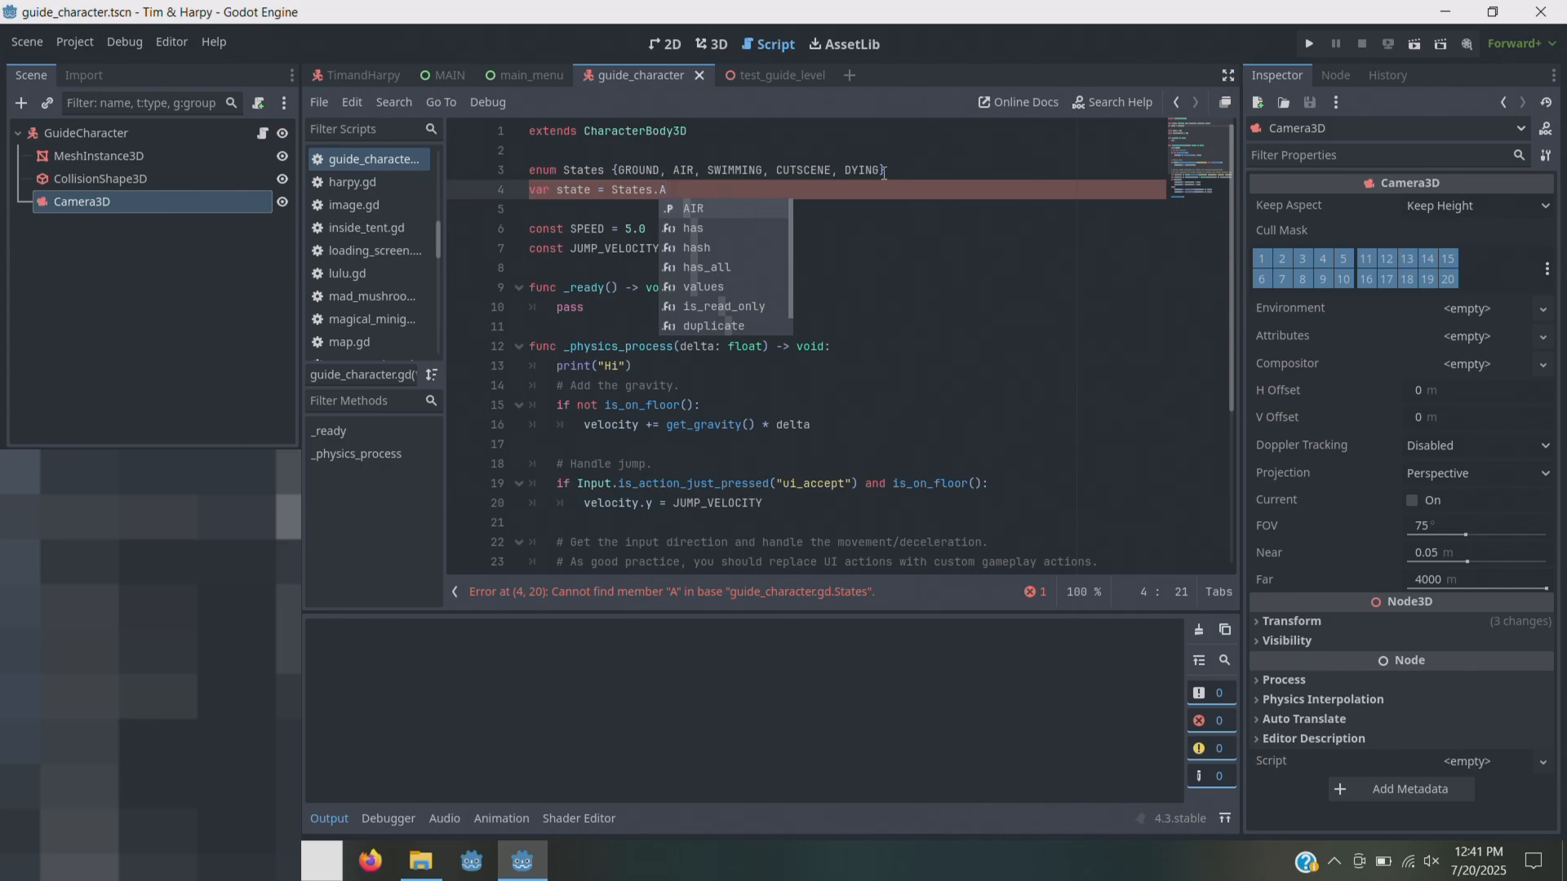
pyautogui.press('BackSpace')
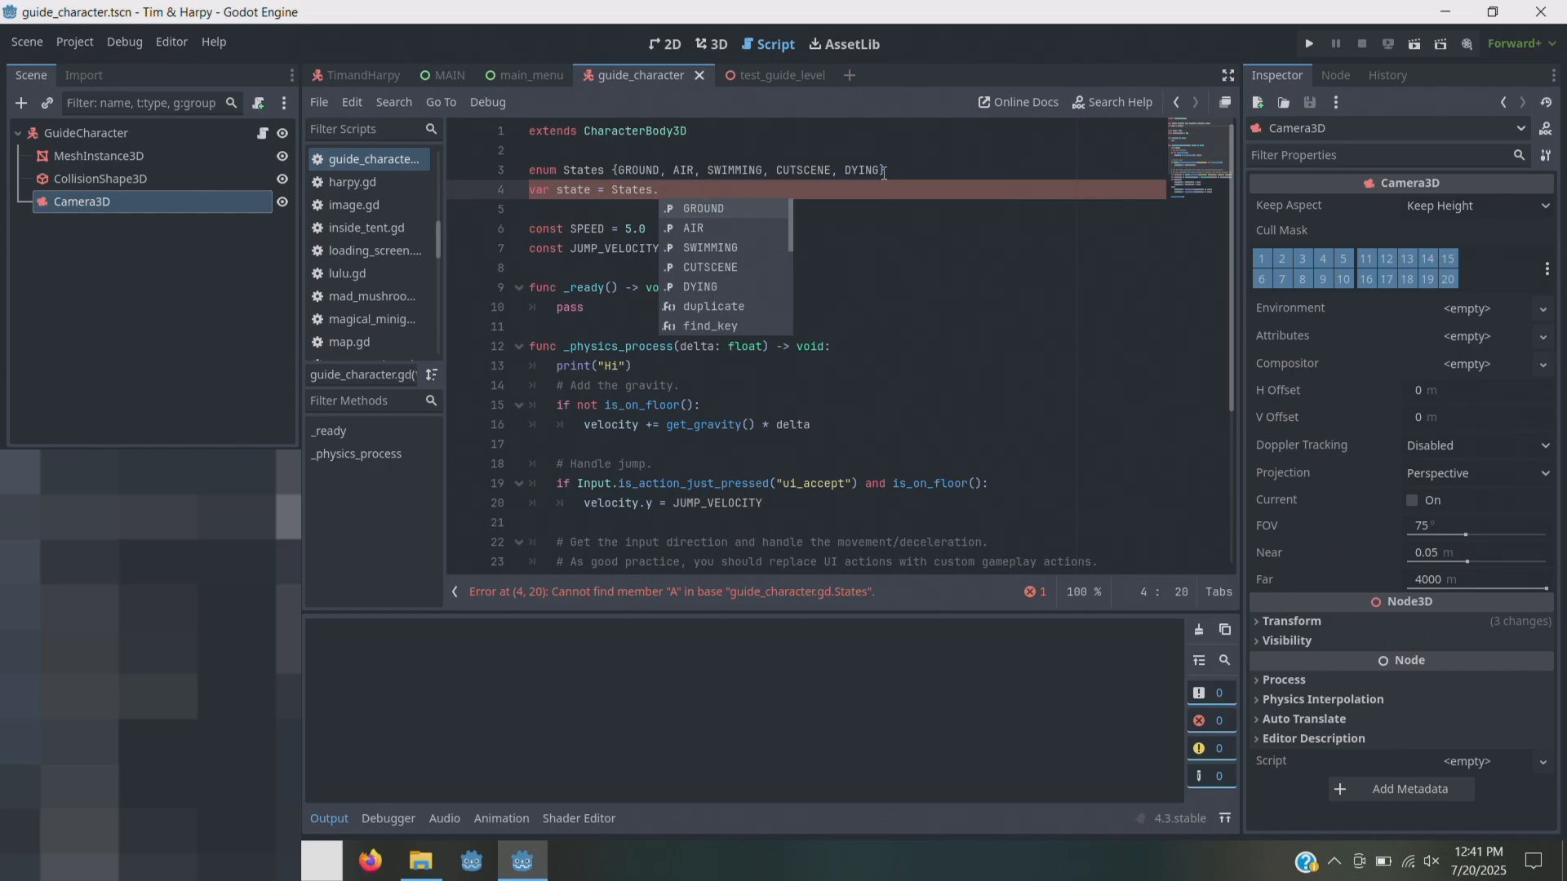
pyautogui.write('GR')
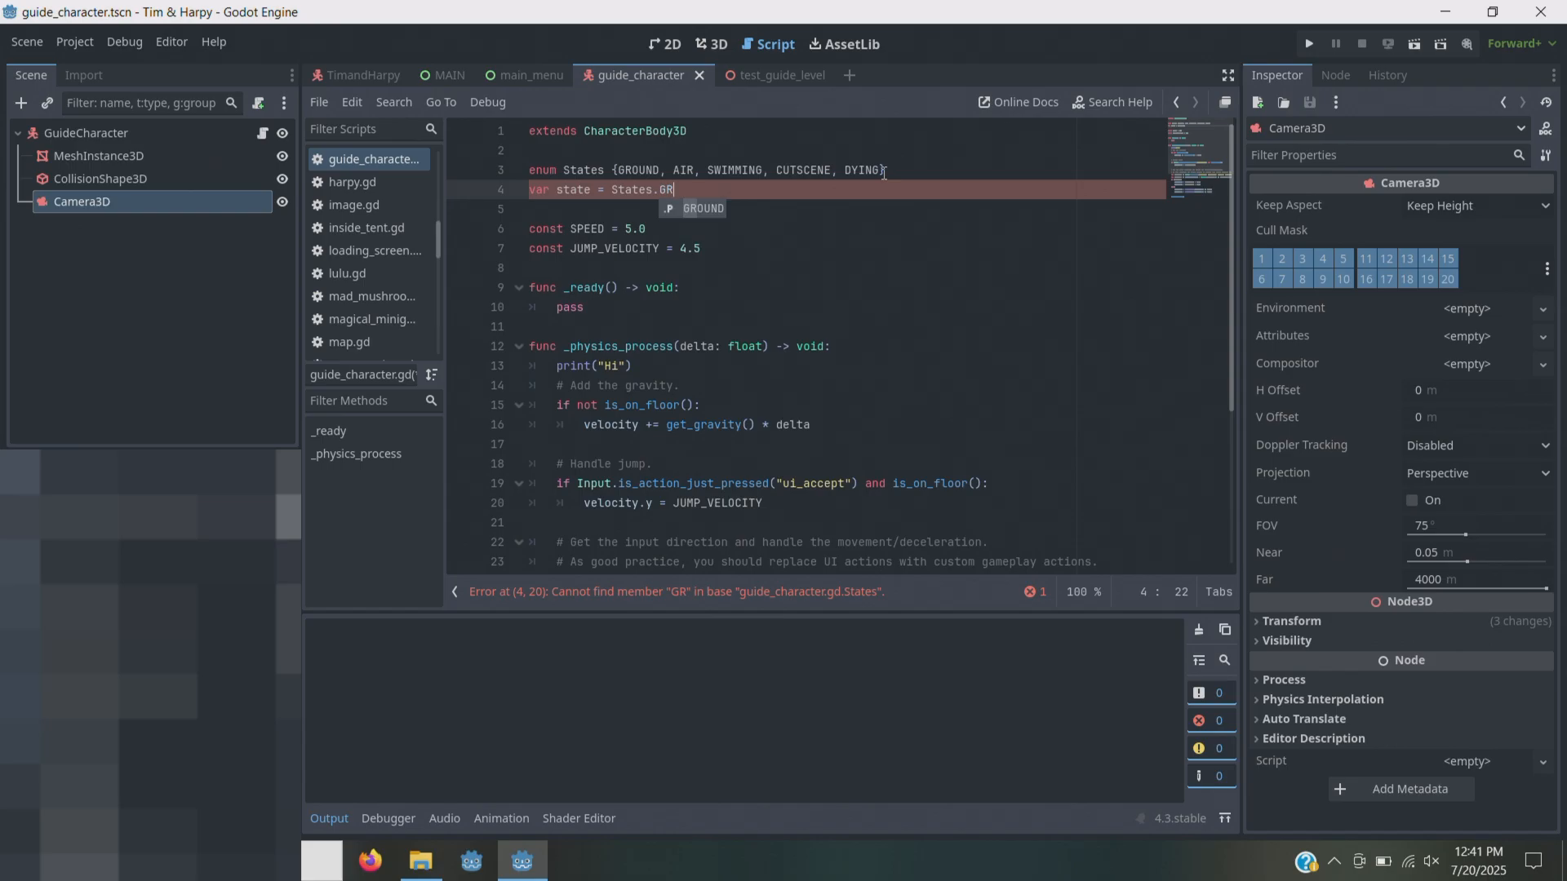
pyautogui.press('Return')
pyautogui.moveTo(702, 189); pyautogui.dragTo(594, 200)
pyautogui.press('BackSpace')
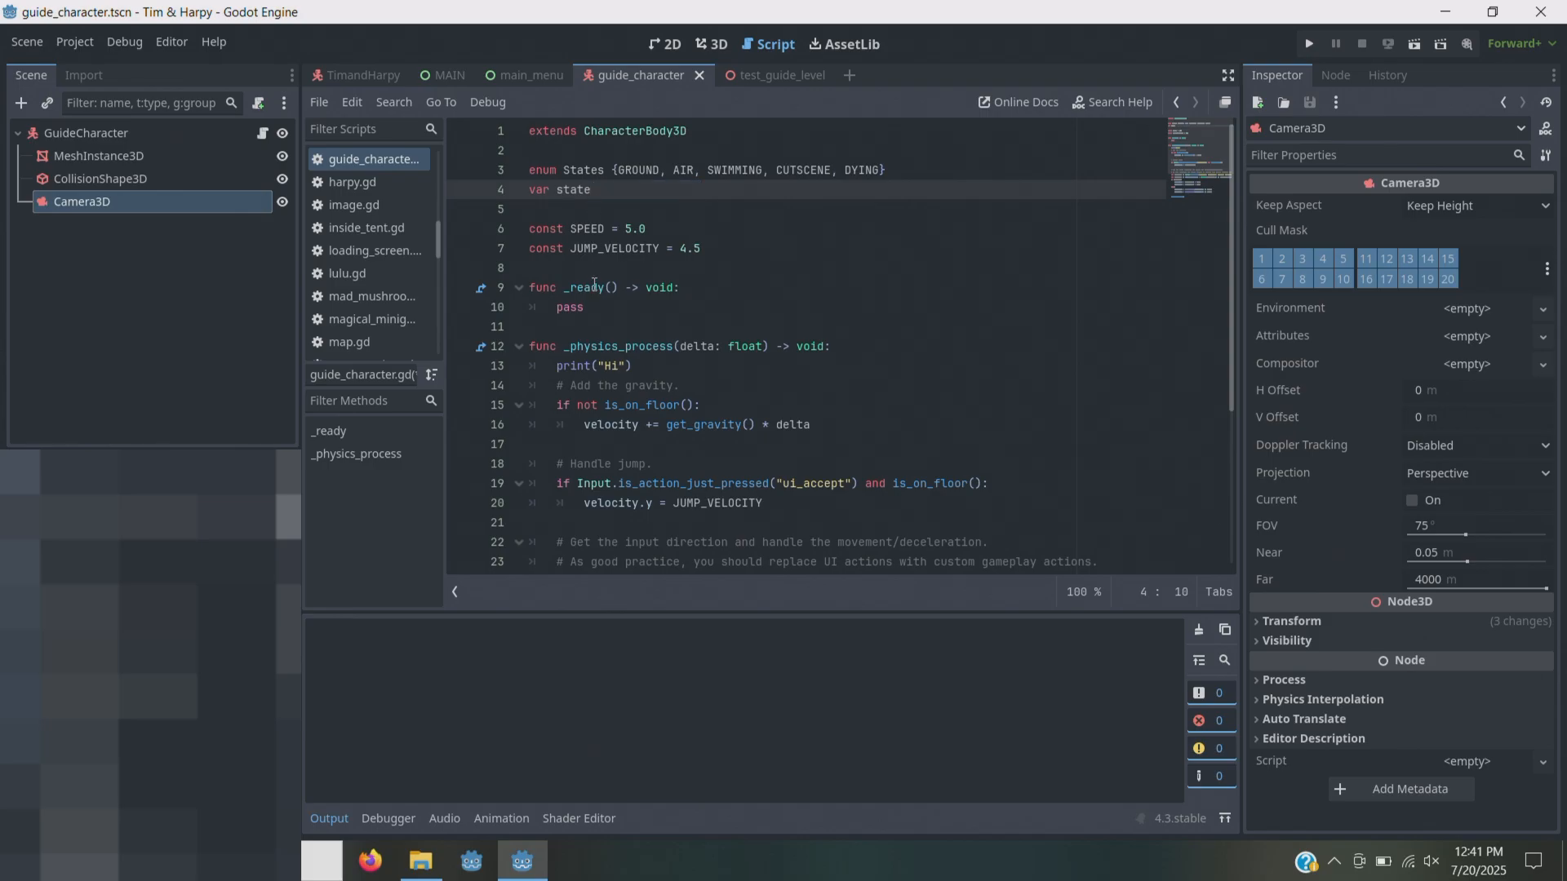
# - Replace pass in _ready with state = States.AIR and save the script
pyautogui.moveTo(592, 307); pyautogui.dragTo(558, 309)
pyautogui.write('st')
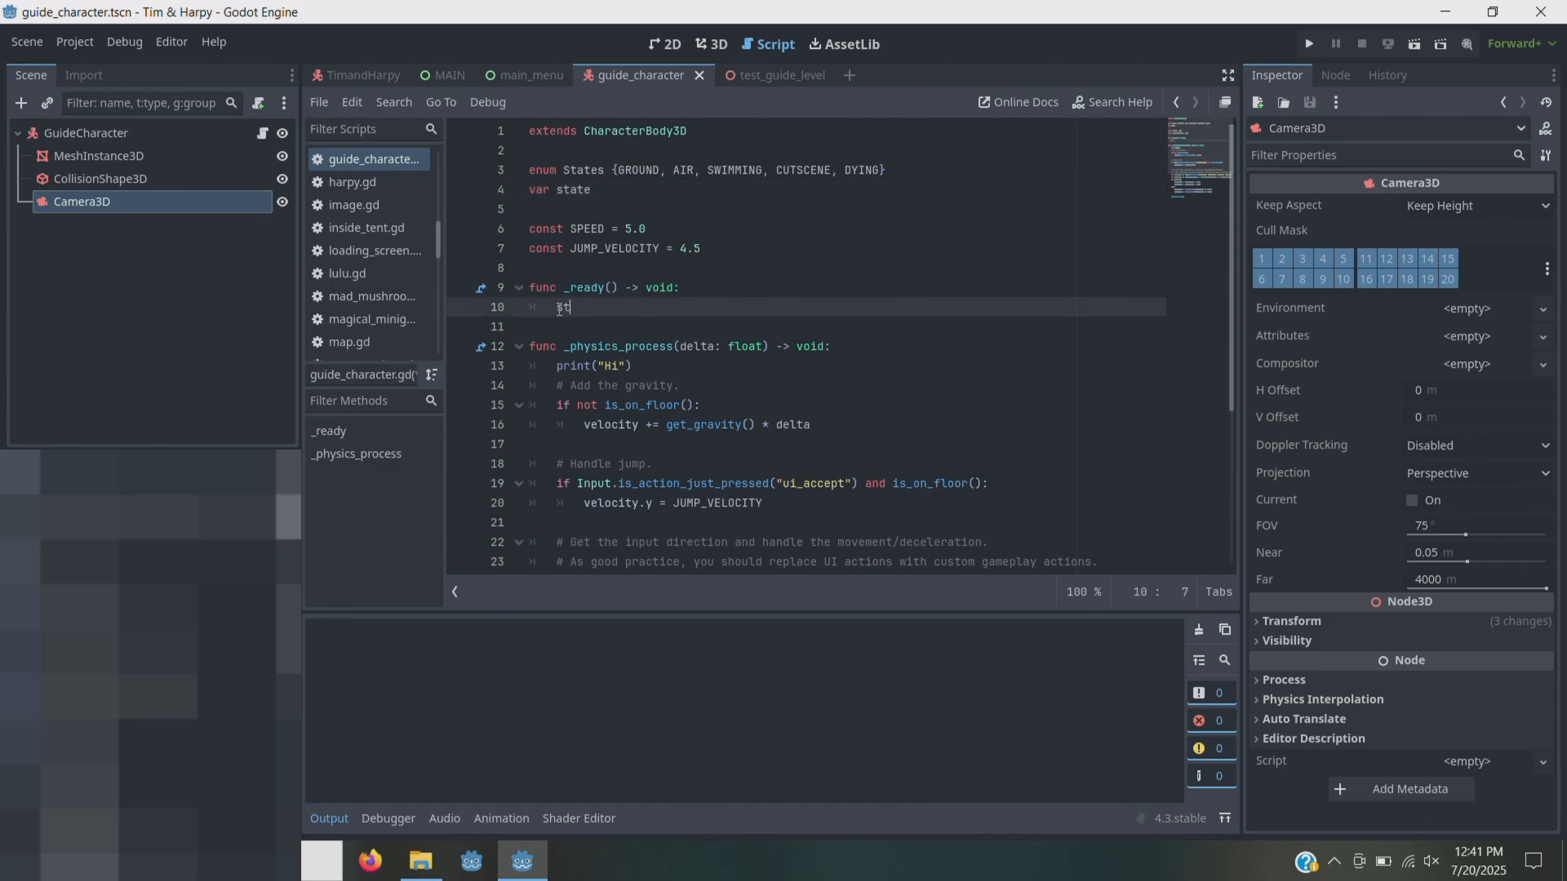
pyautogui.write('ate = Stat')
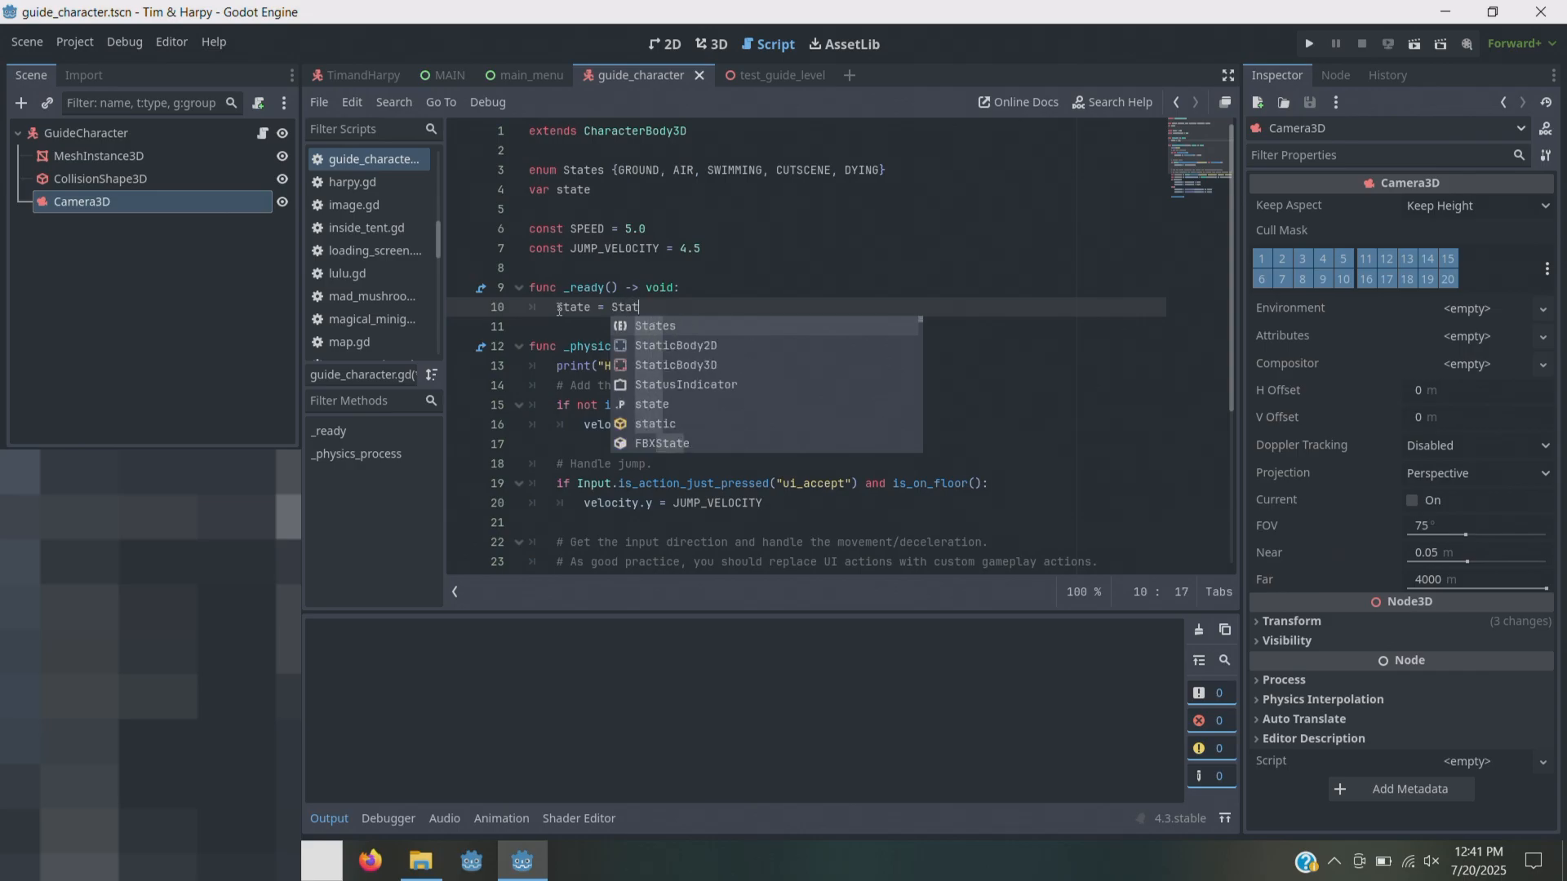
pyautogui.press('Return')
pyautogui.write('.')
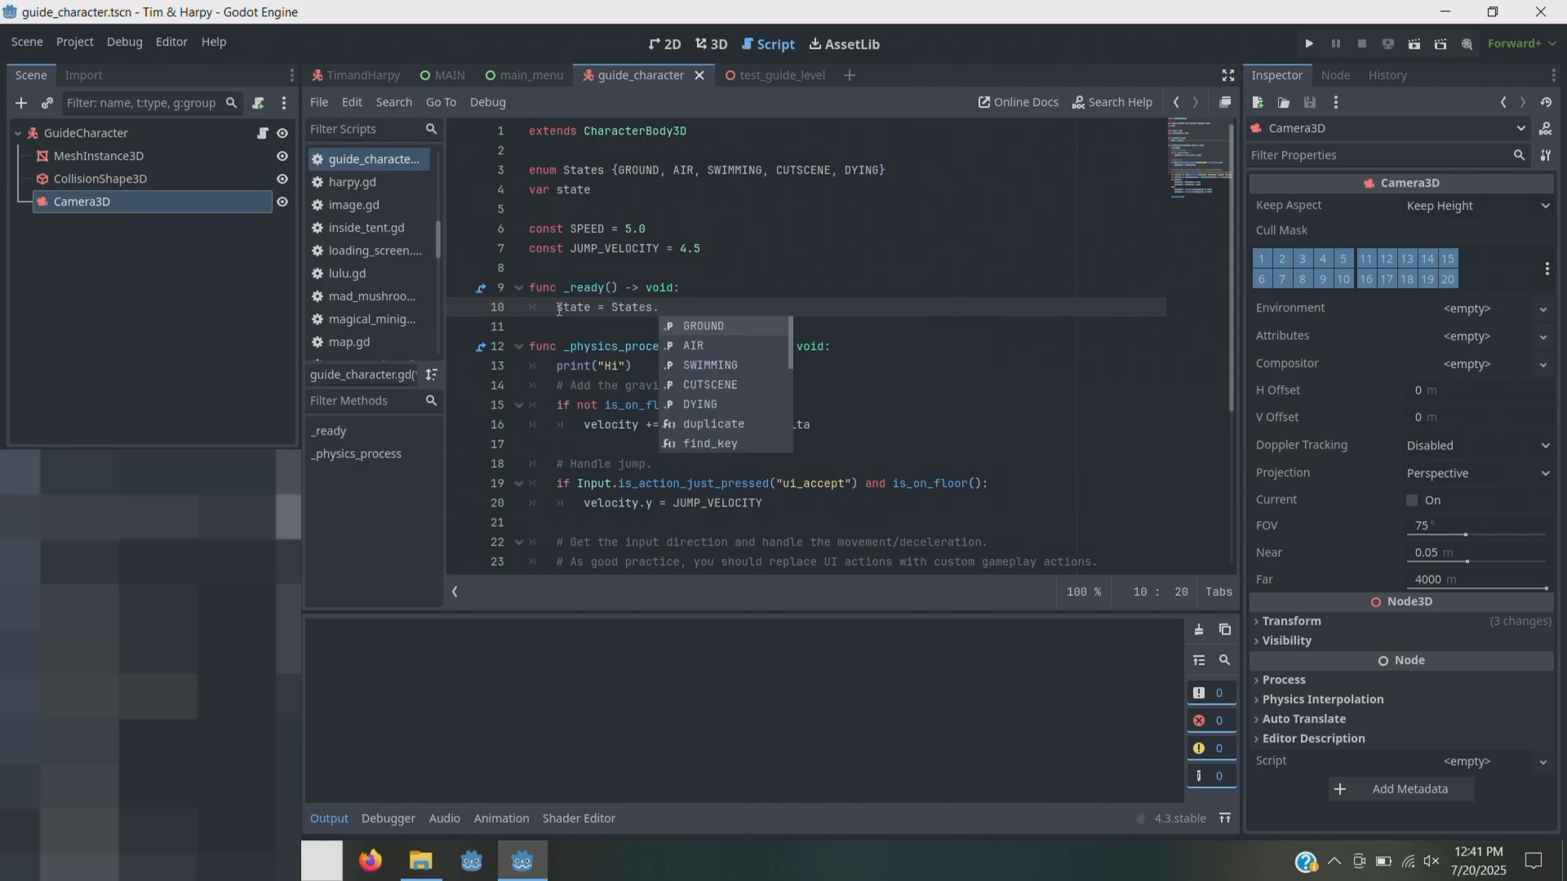
pyautogui.press('Down')
pyautogui.press('Down')
pyautogui.press('Down')
pyautogui.press('Down')
pyautogui.press('Up')
pyautogui.press('Up')
pyautogui.press('Up')
pyautogui.press('Up')
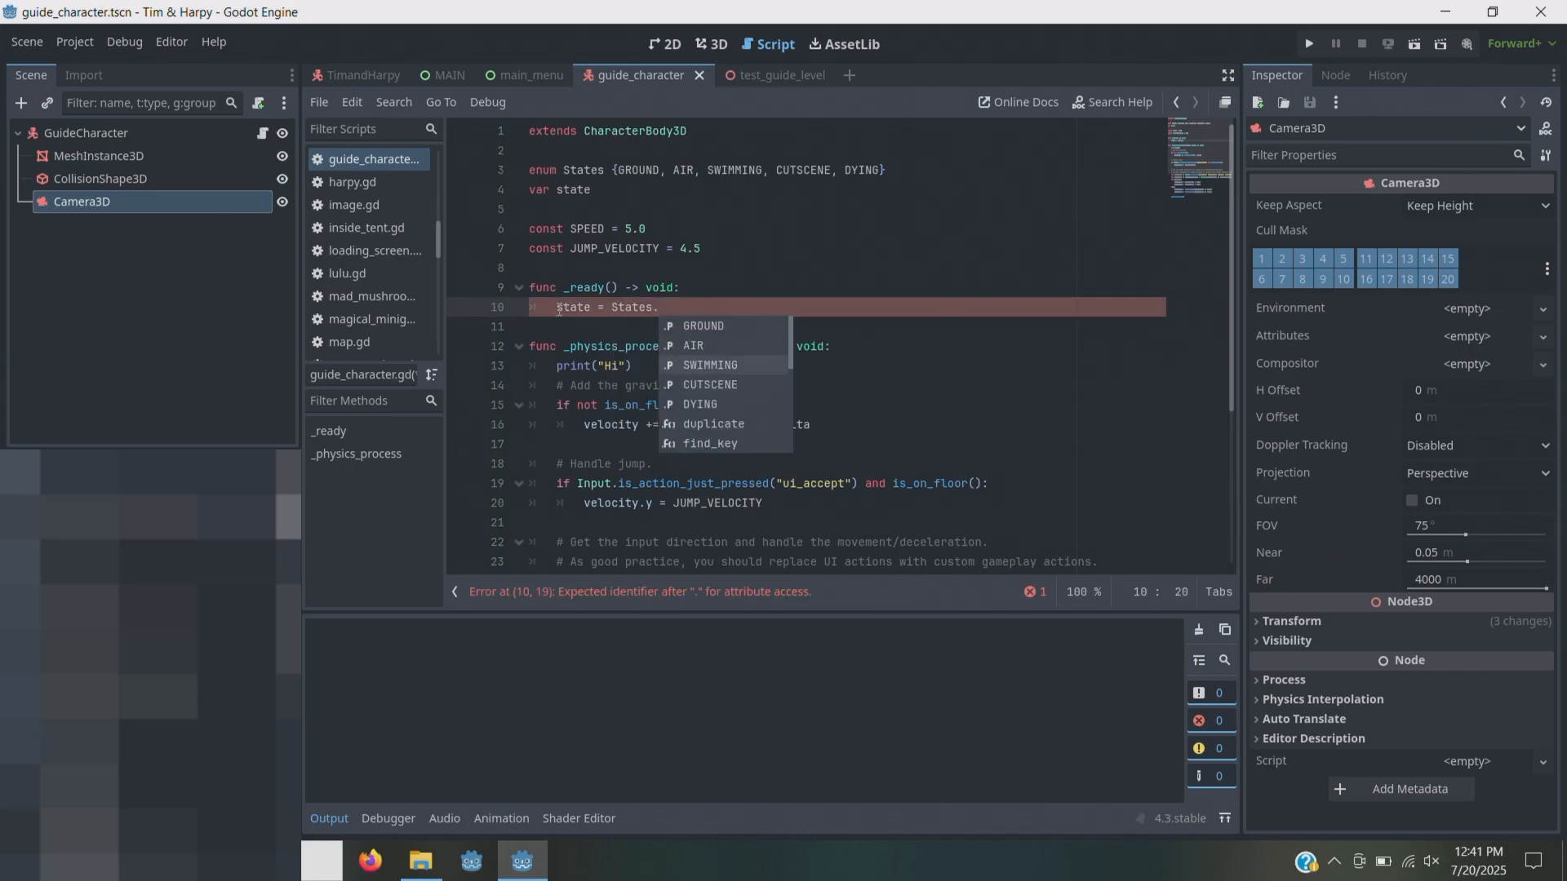
pyautogui.press('Down')
pyautogui.press('Down')
pyautogui.press('Up')
pyautogui.press('Up')
pyautogui.press('Down')
pyautogui.press('Down')
pyautogui.press('Down')
pyautogui.press('Up')
pyautogui.press('Up')
pyautogui.press('Return')
pyautogui.hotkey('ctrl', 's')
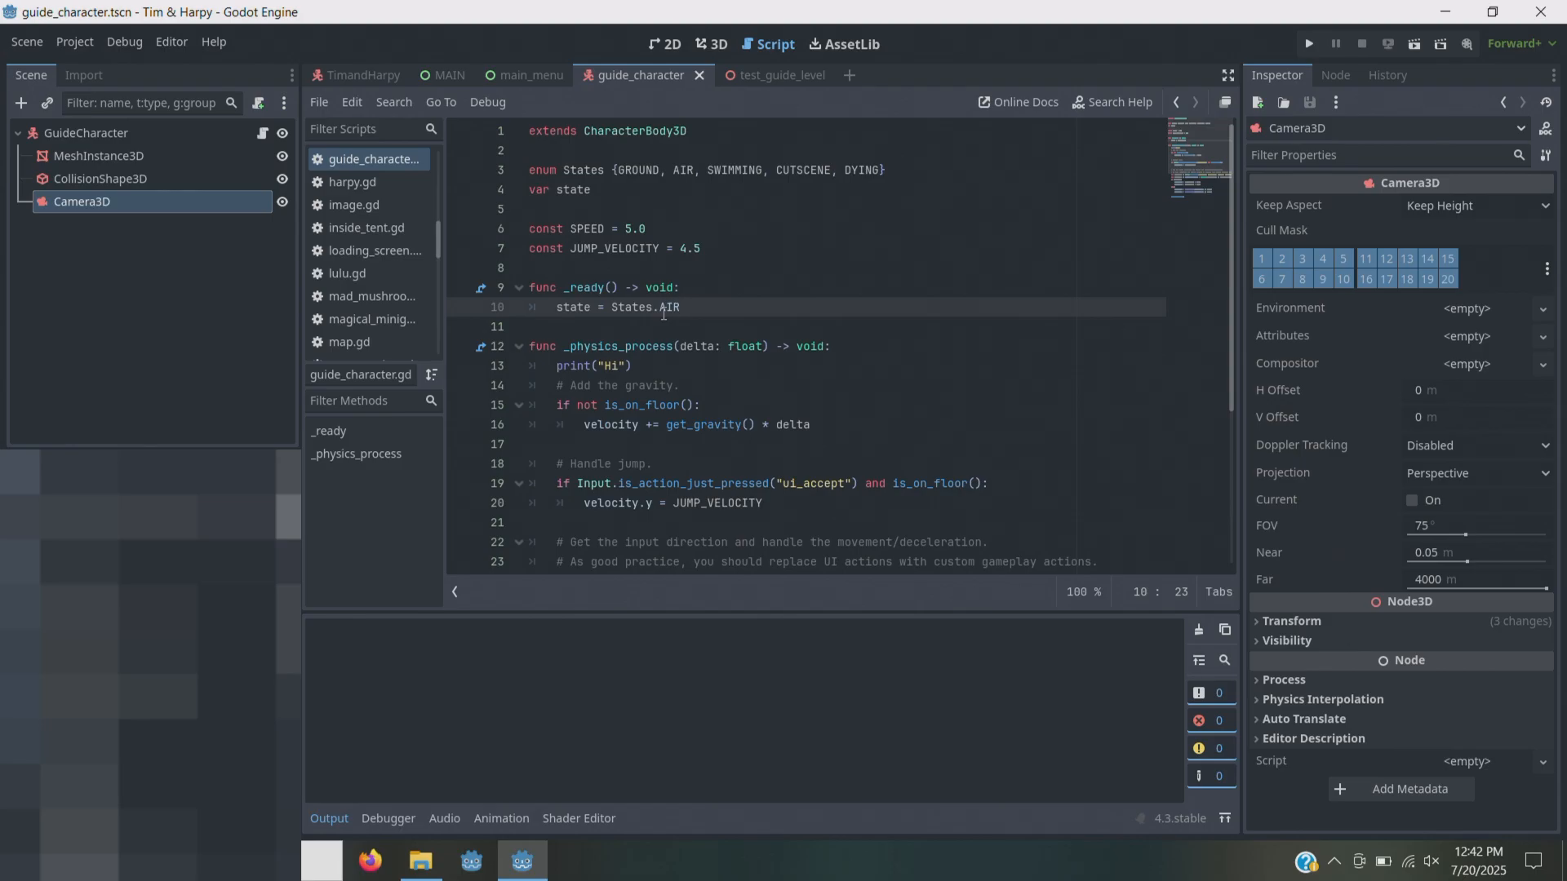
# - Replace print("Hi") and the gravity comment in _physics_process with a match state: block whose States.GROUND: case contains pass
pyautogui.scroll(-2, 663, 313)
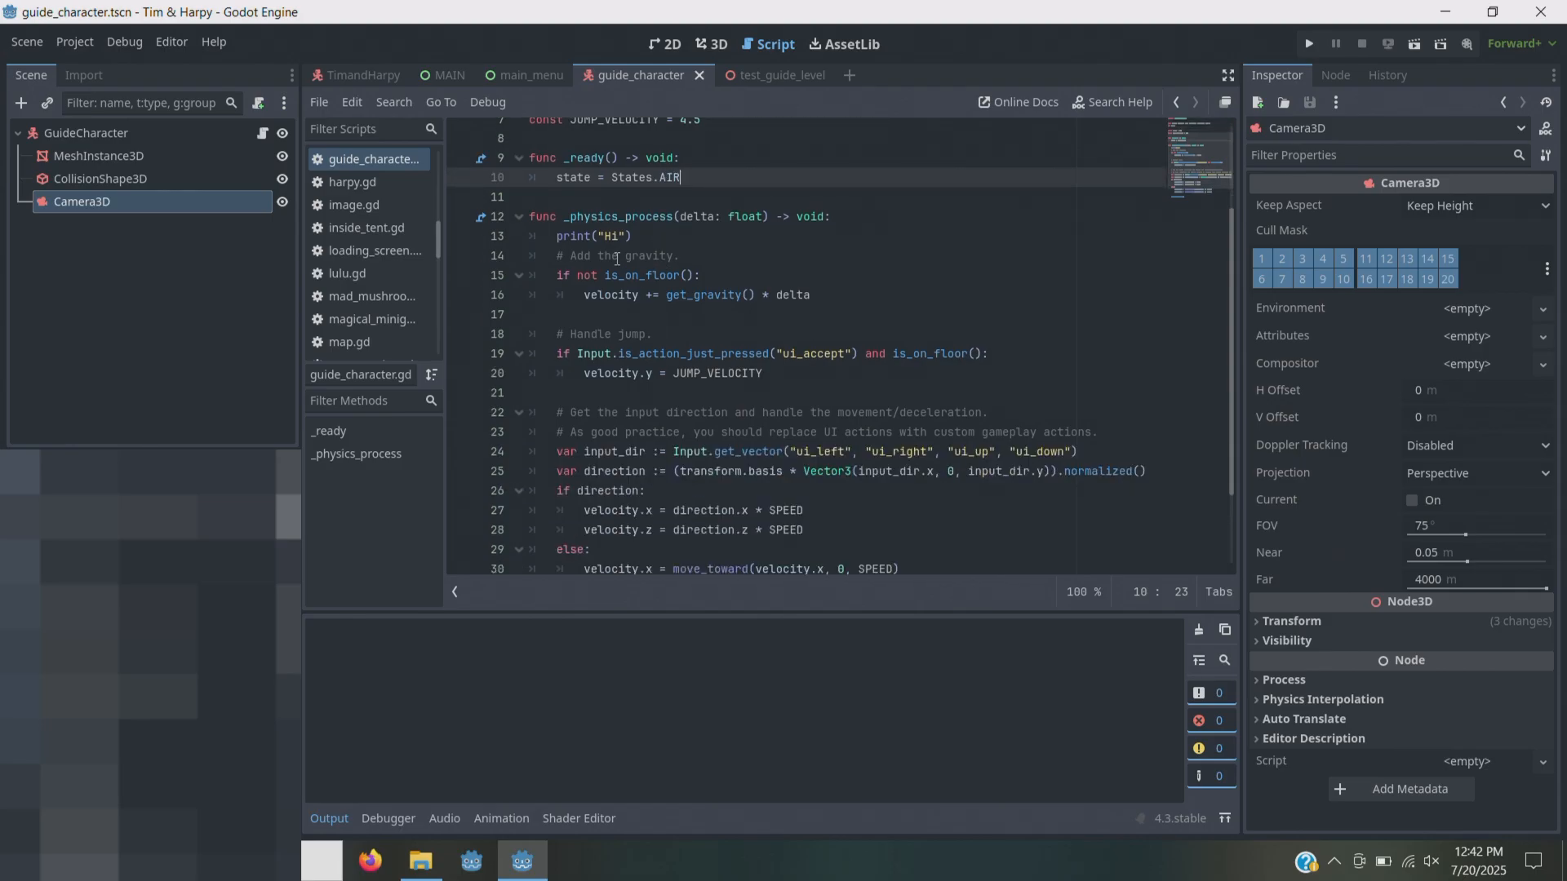
pyautogui.scroll(1, 618, 301)
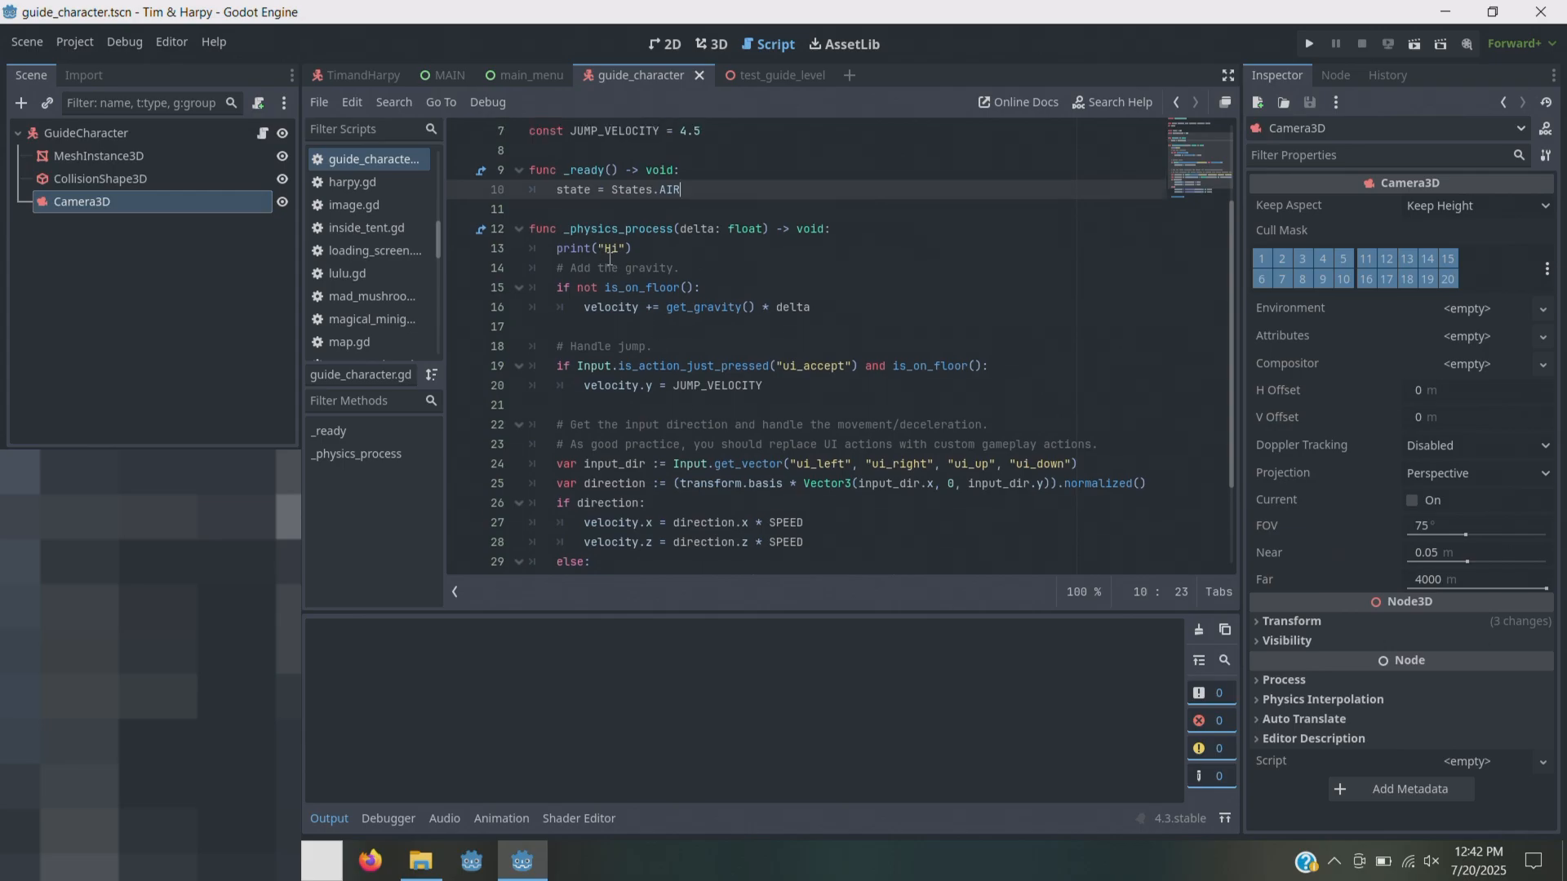
pyautogui.moveTo(633, 248); pyautogui.dragTo(556, 248)
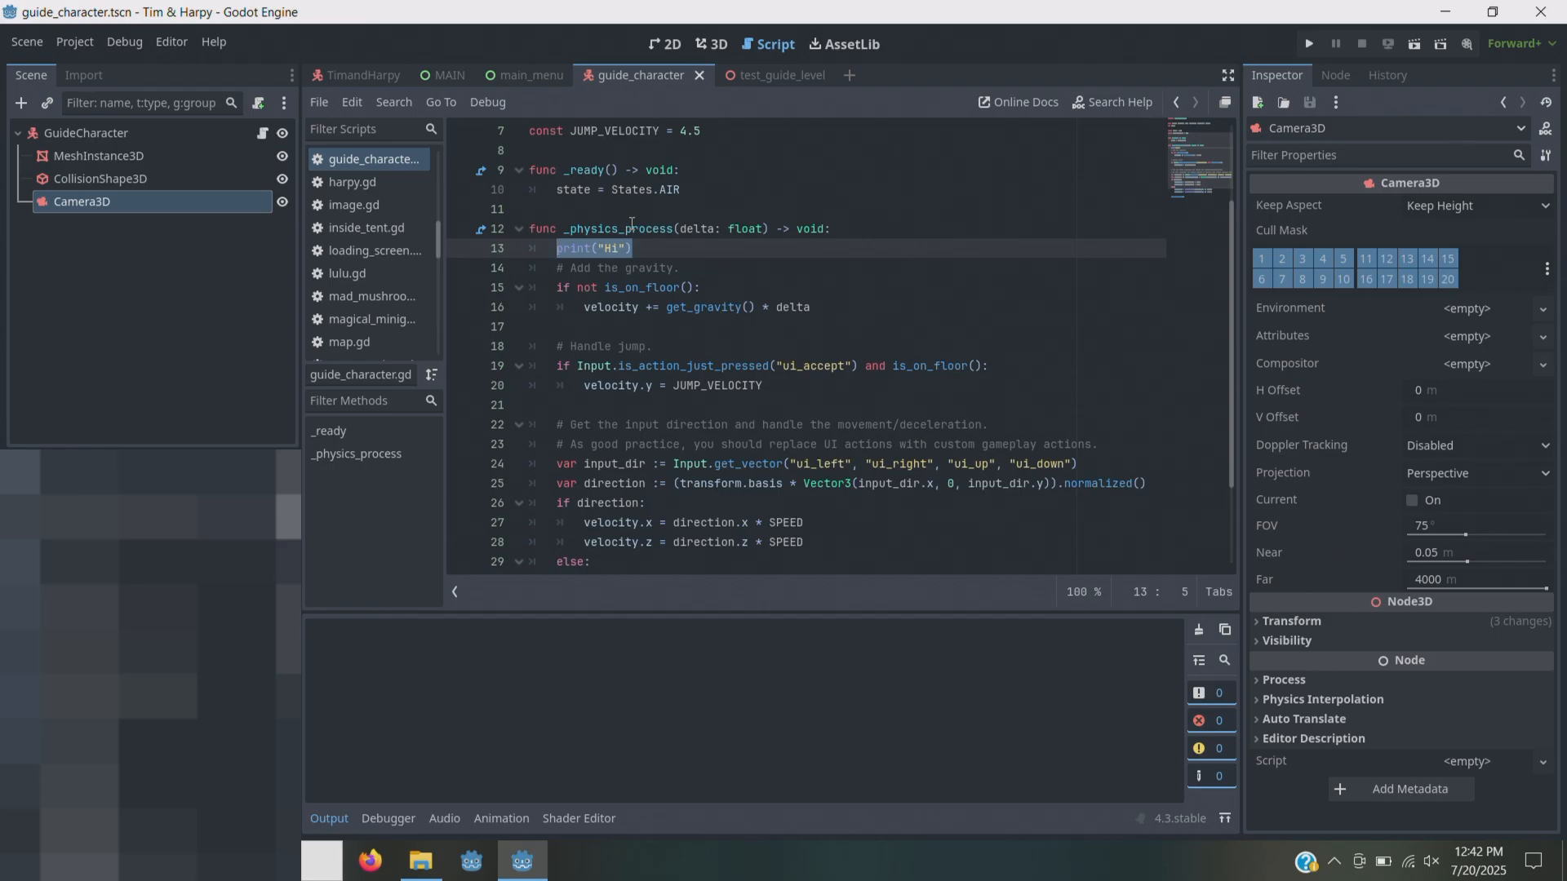
pyautogui.write('match ')
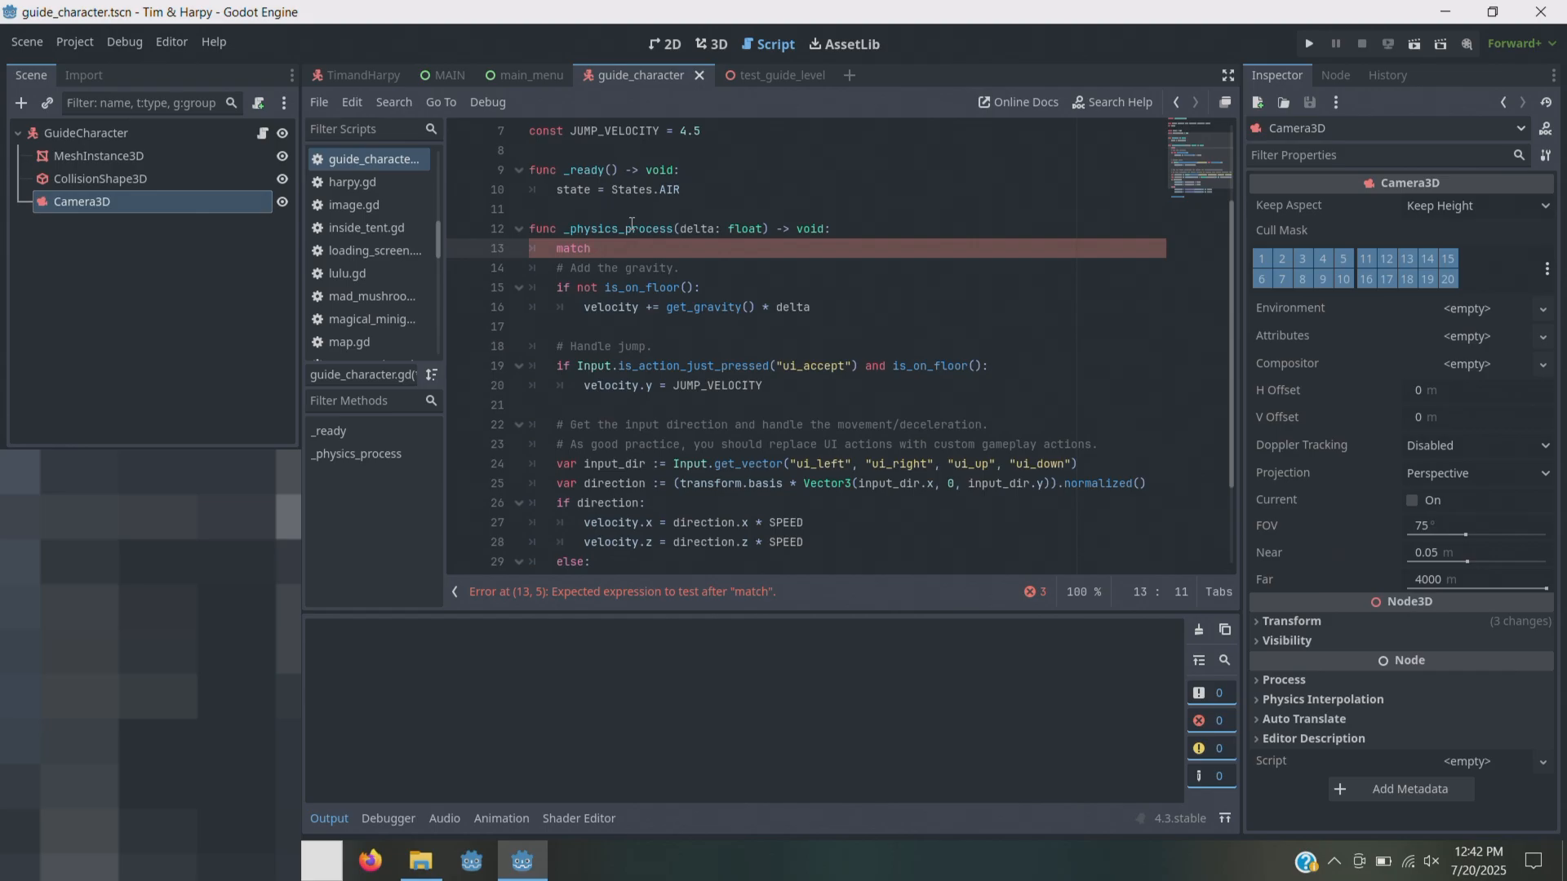
pyautogui.write('state:')
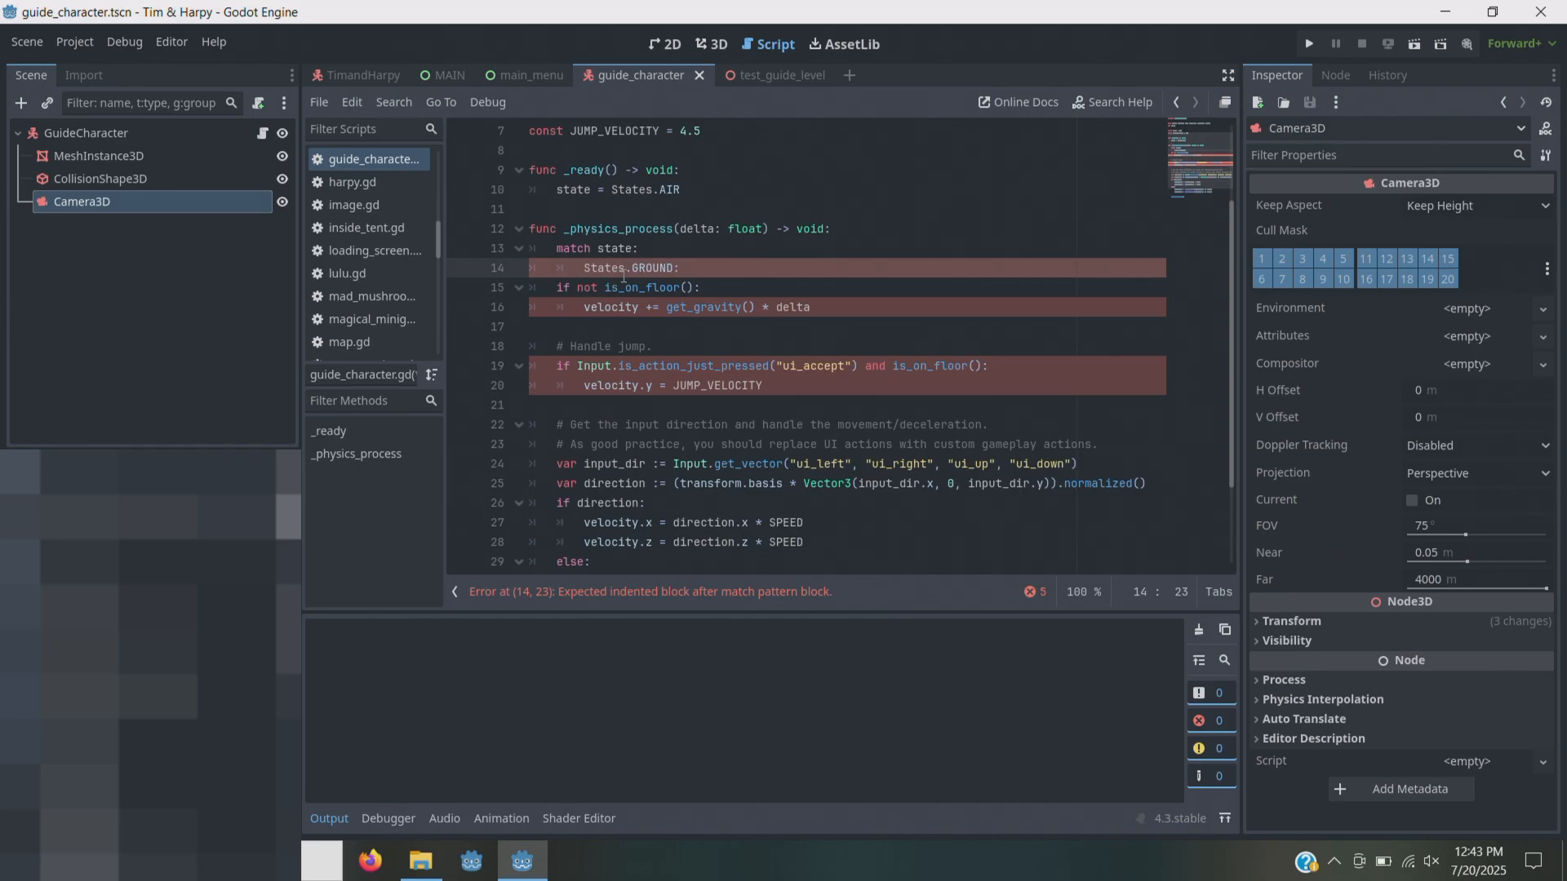
pyautogui.press('Return')
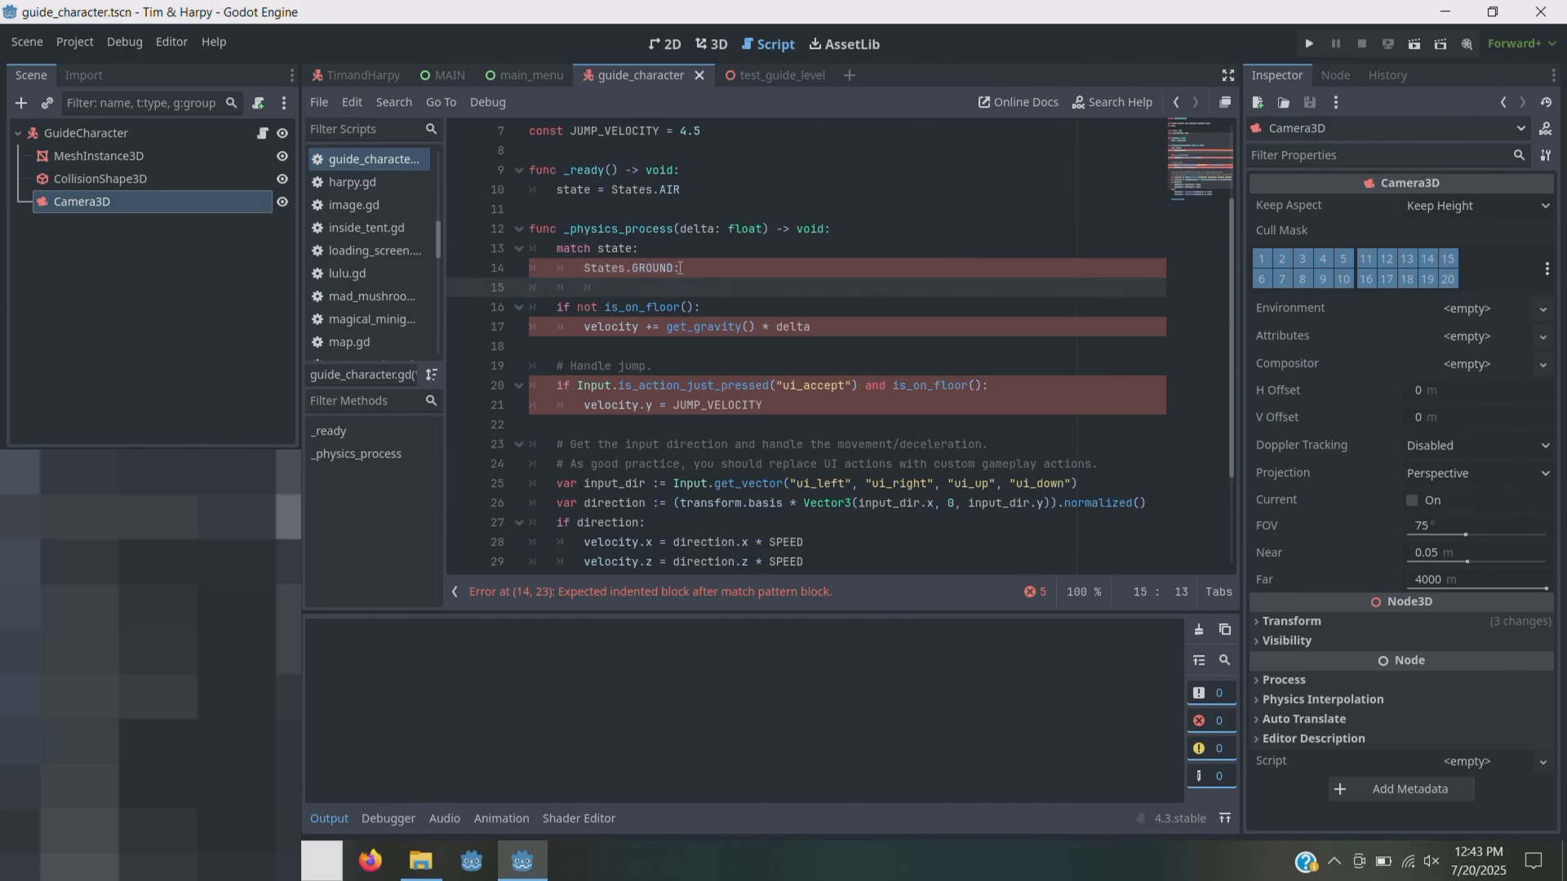
pyautogui.write('pass')
# - Add four more pass lines under the States.GROUND case and highlight the whole block
pyautogui.moveTo(642, 289); pyautogui.dragTo(613, 291)
pyautogui.click(646, 290)
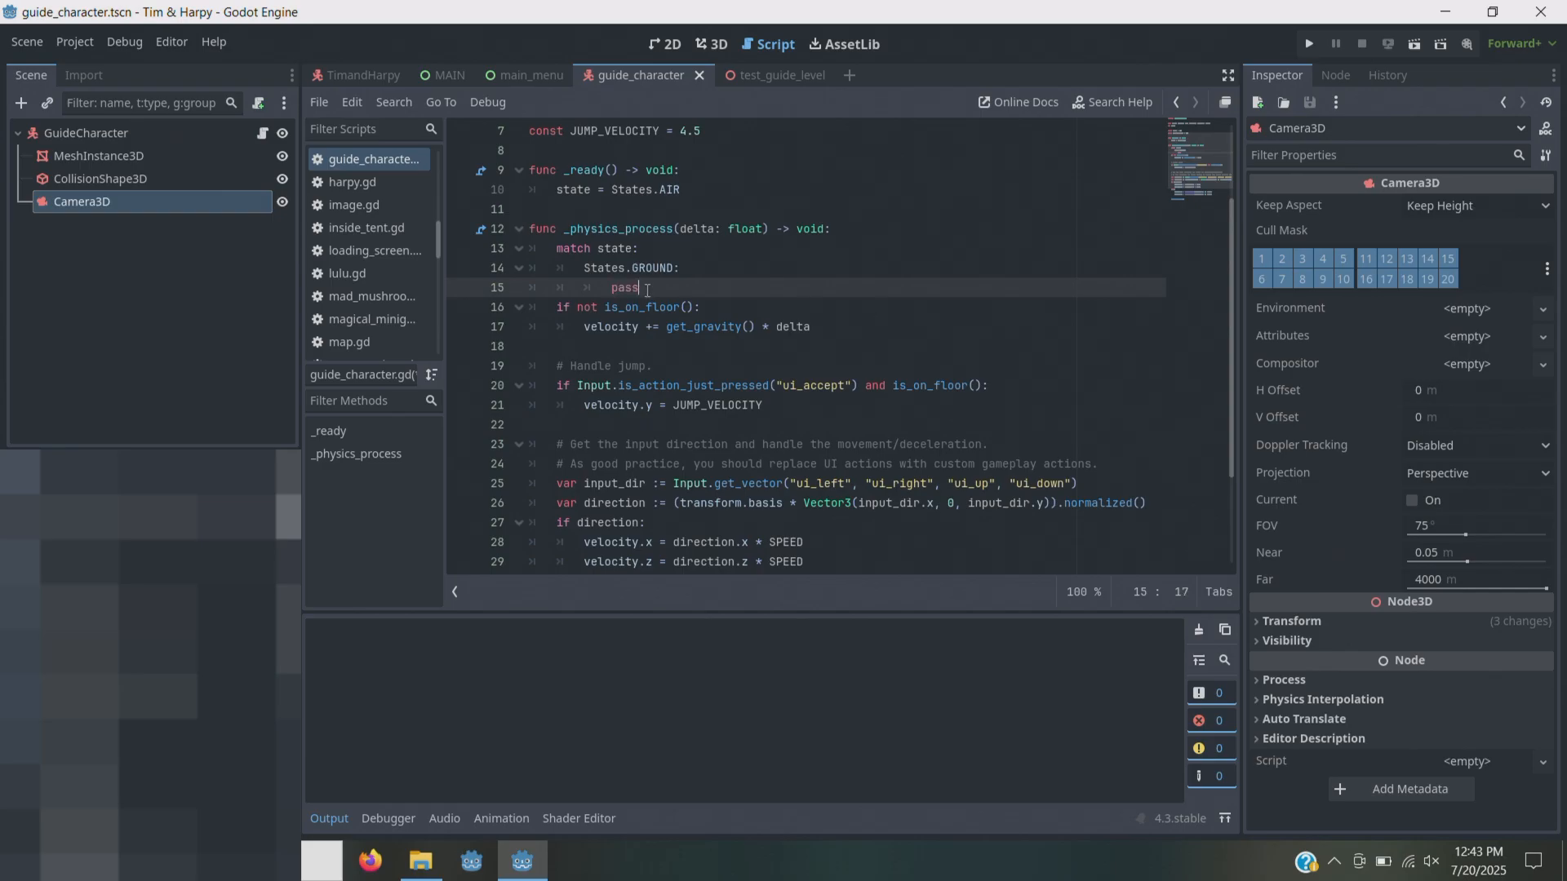
pyautogui.press('Return')
pyautogui.write('pass')
pyautogui.press('Return')
pyautogui.write('pass')
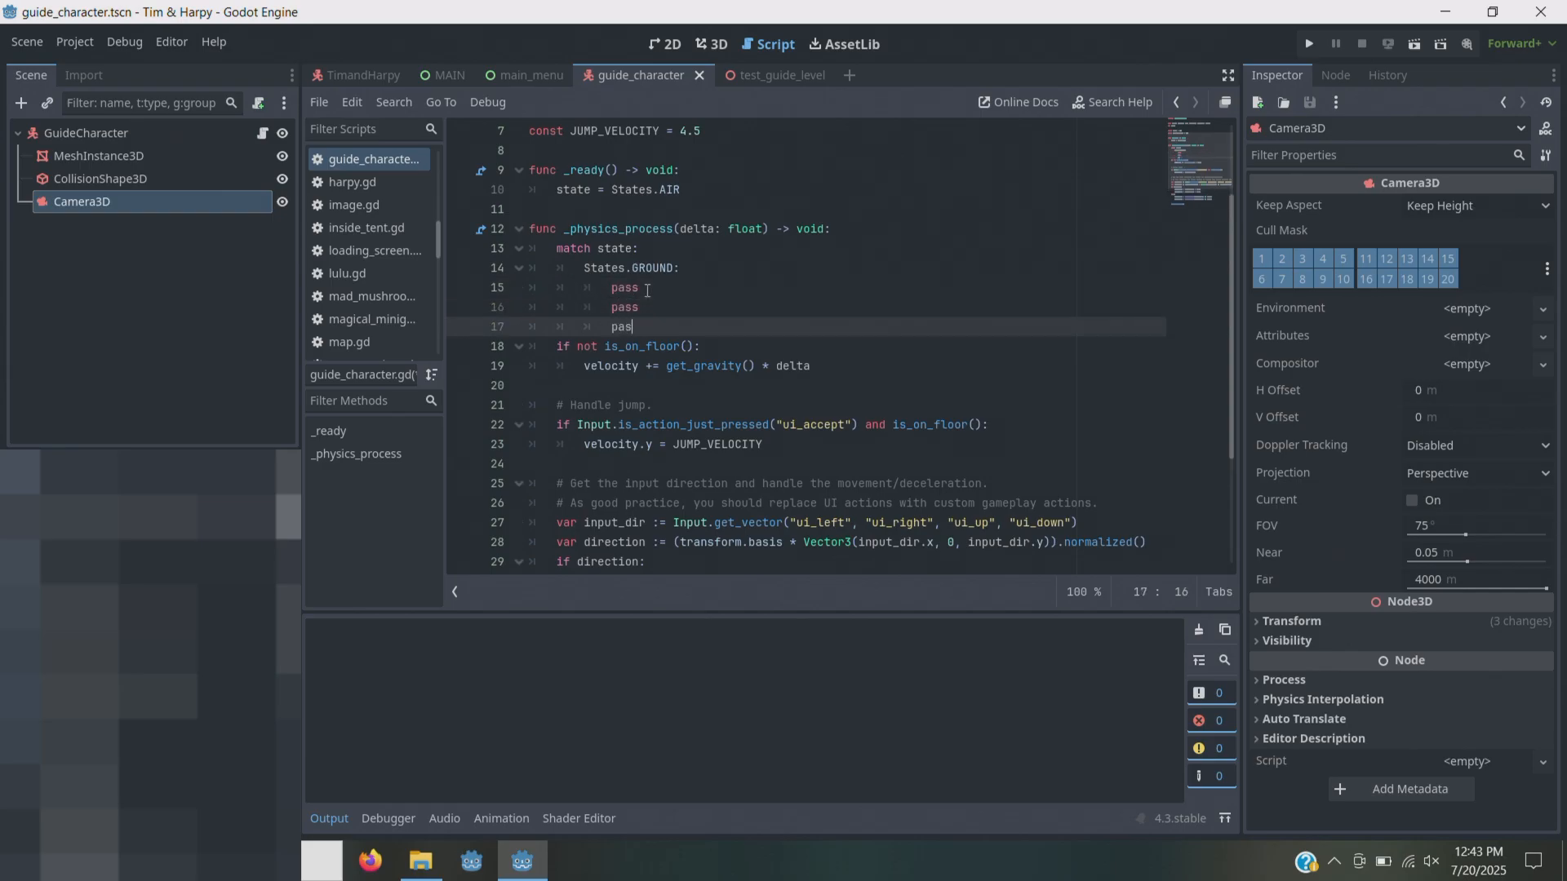
pyautogui.press('Return')
pyautogui.write('pass')
pyautogui.press('Return')
pyautogui.write('pass')
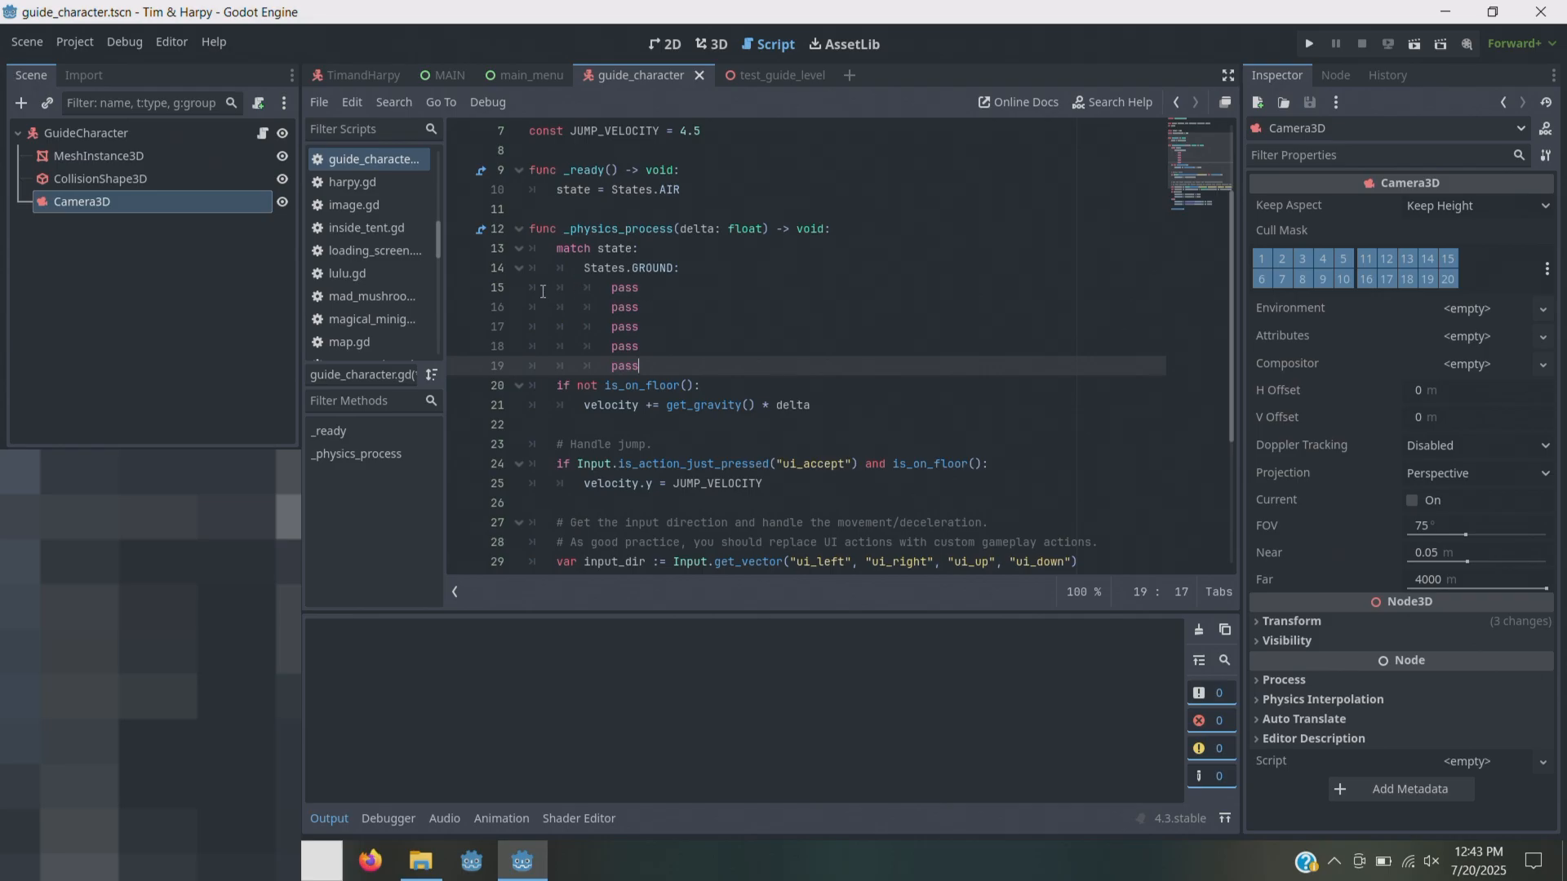
pyautogui.moveTo(556, 287); pyautogui.dragTo(610, 288)
pyautogui.click(619, 287)
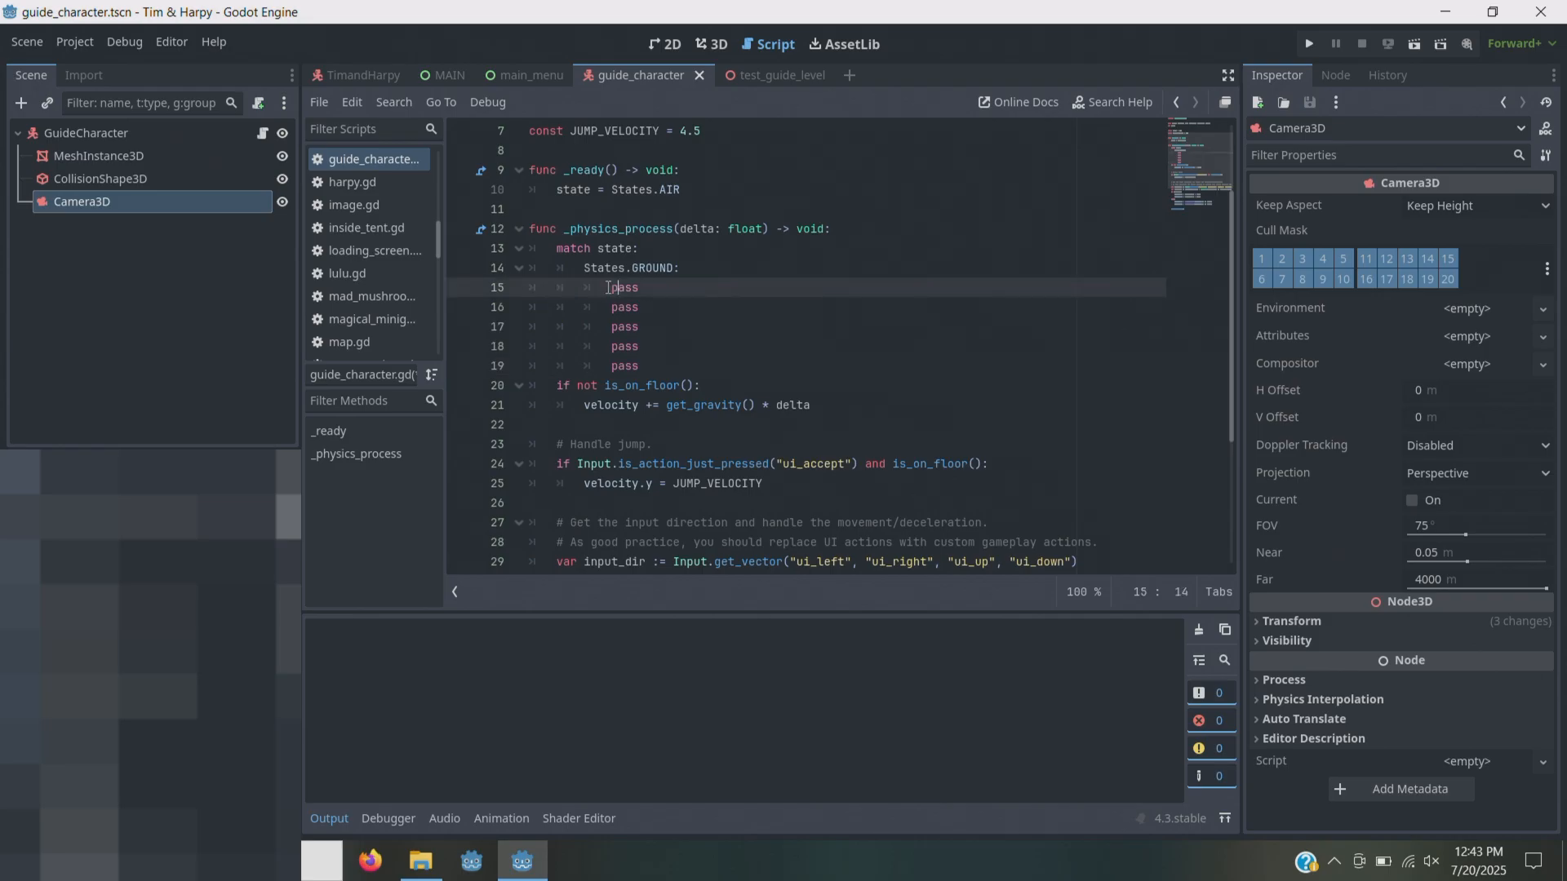
pyautogui.moveTo(610, 287); pyautogui.dragTo(640, 365)
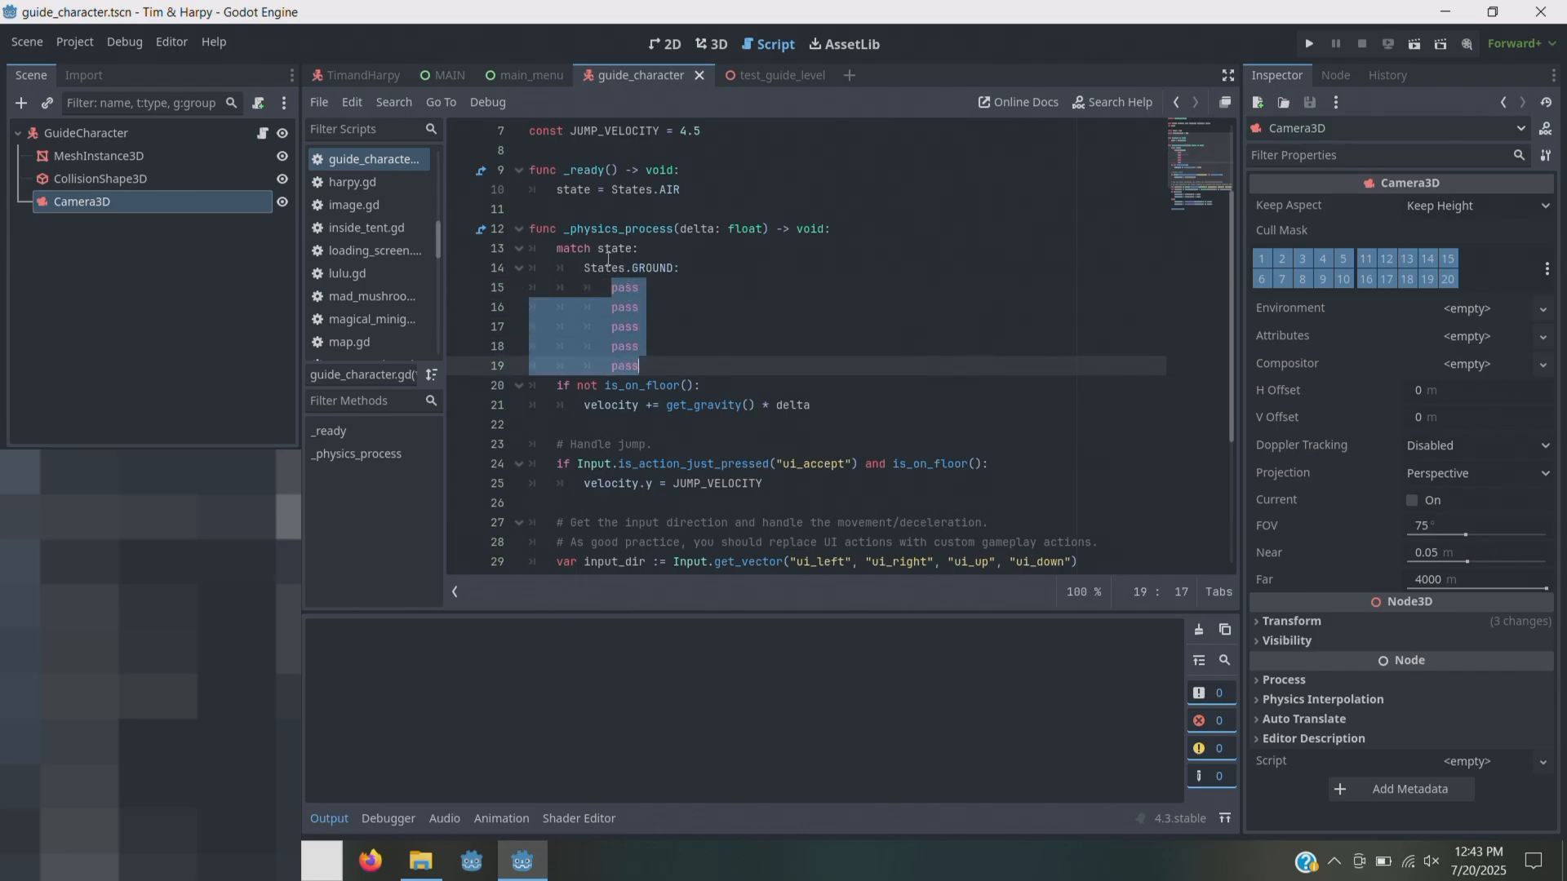
# - Try 0 in place of States.GROUND as the match pattern, and restore States.GROUND
pyautogui.moveTo(674, 269); pyautogui.dragTo(584, 269)
pyautogui.scroll(2, 681, 266)
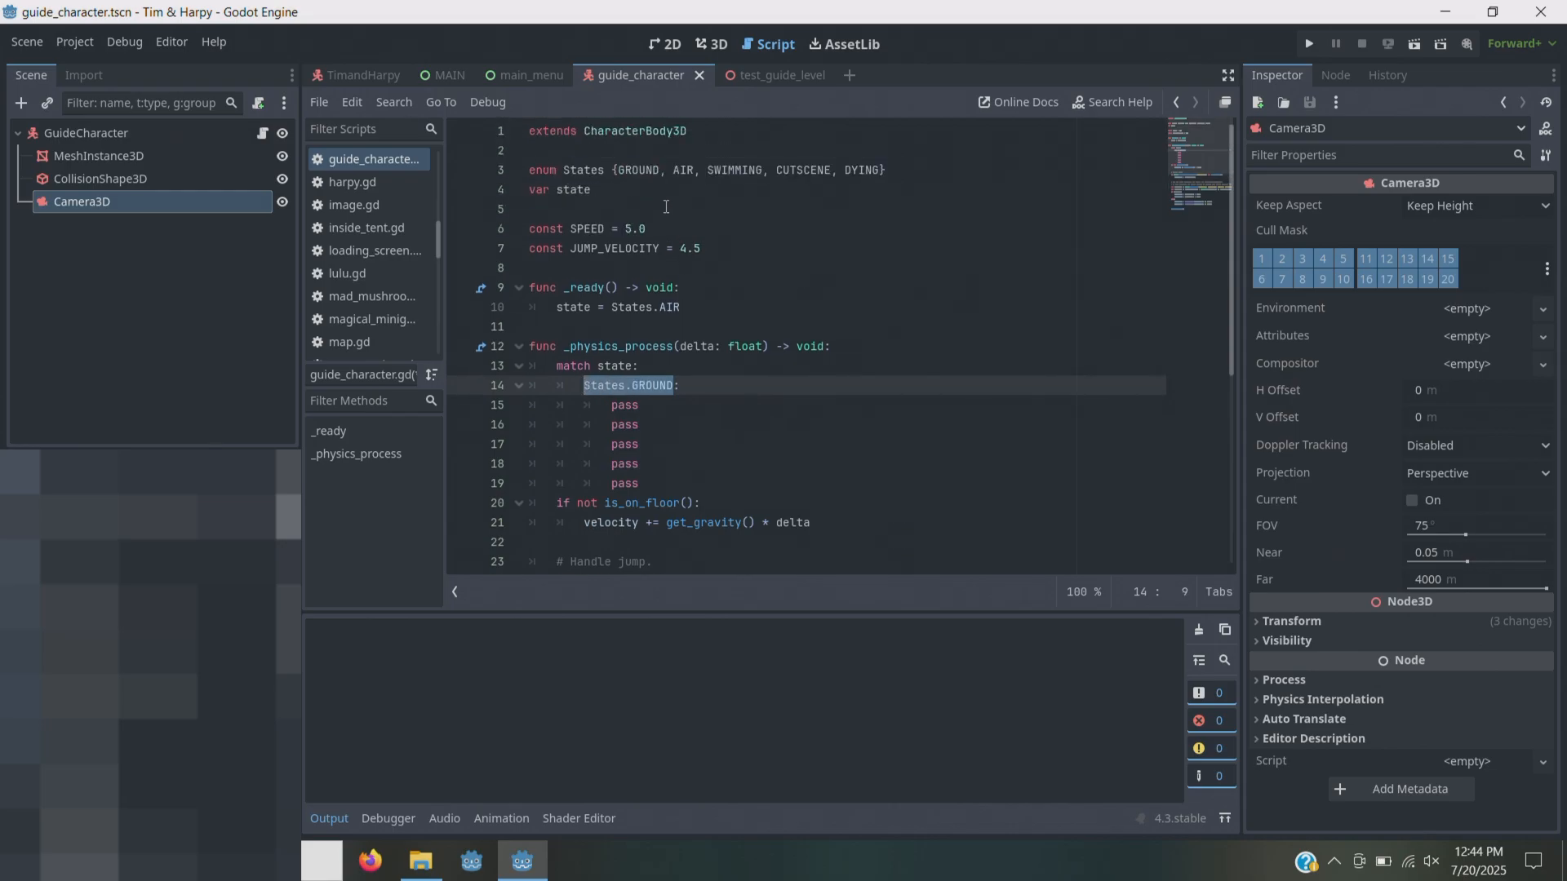
pyautogui.write('0:')
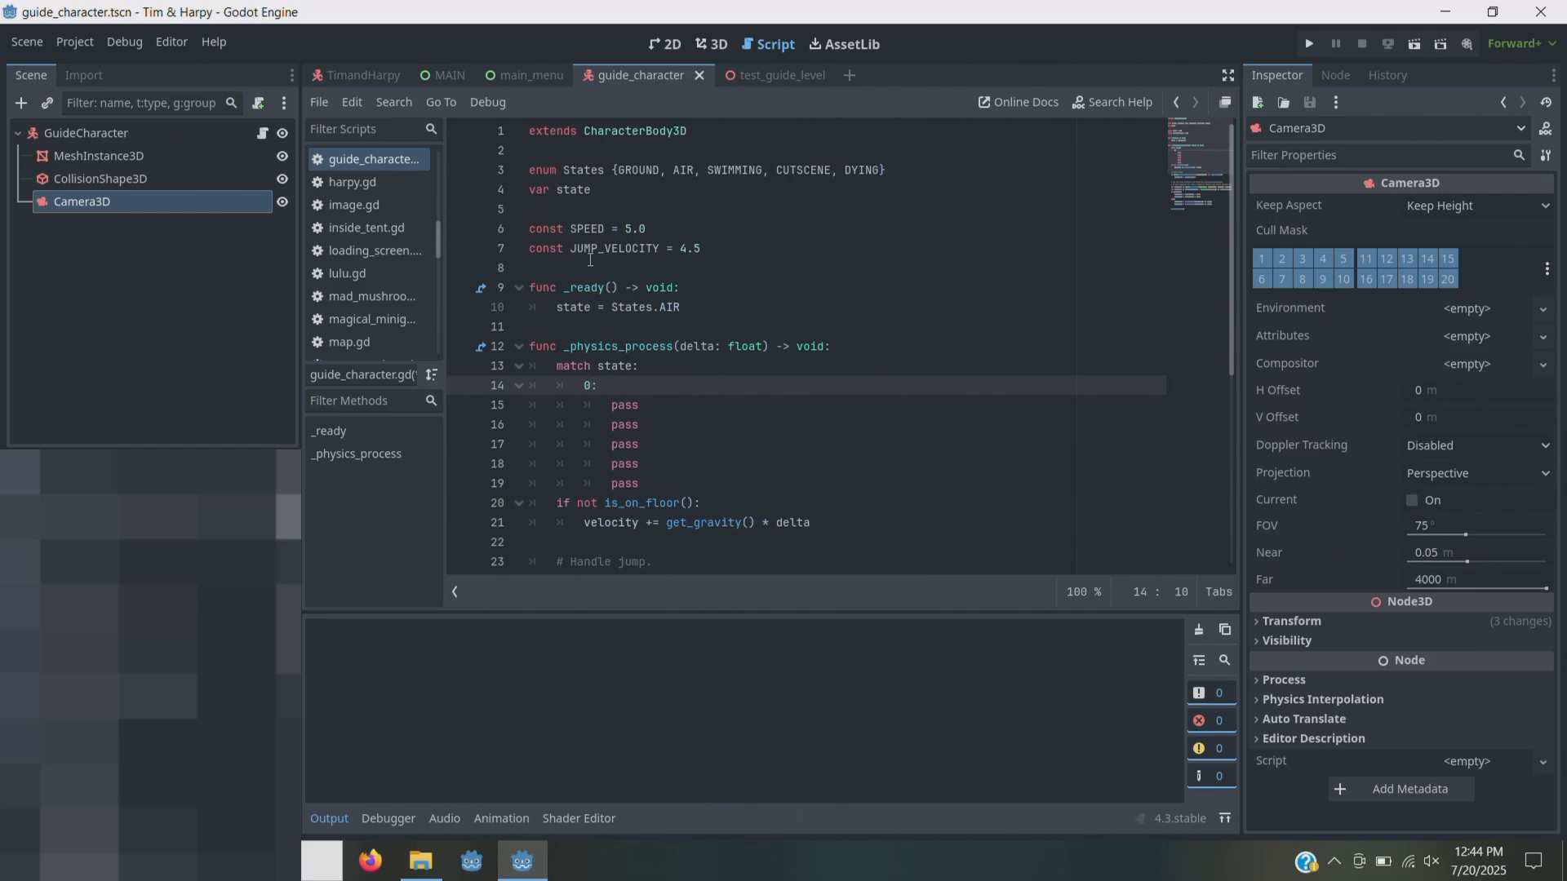
pyautogui.press('BackSpace')
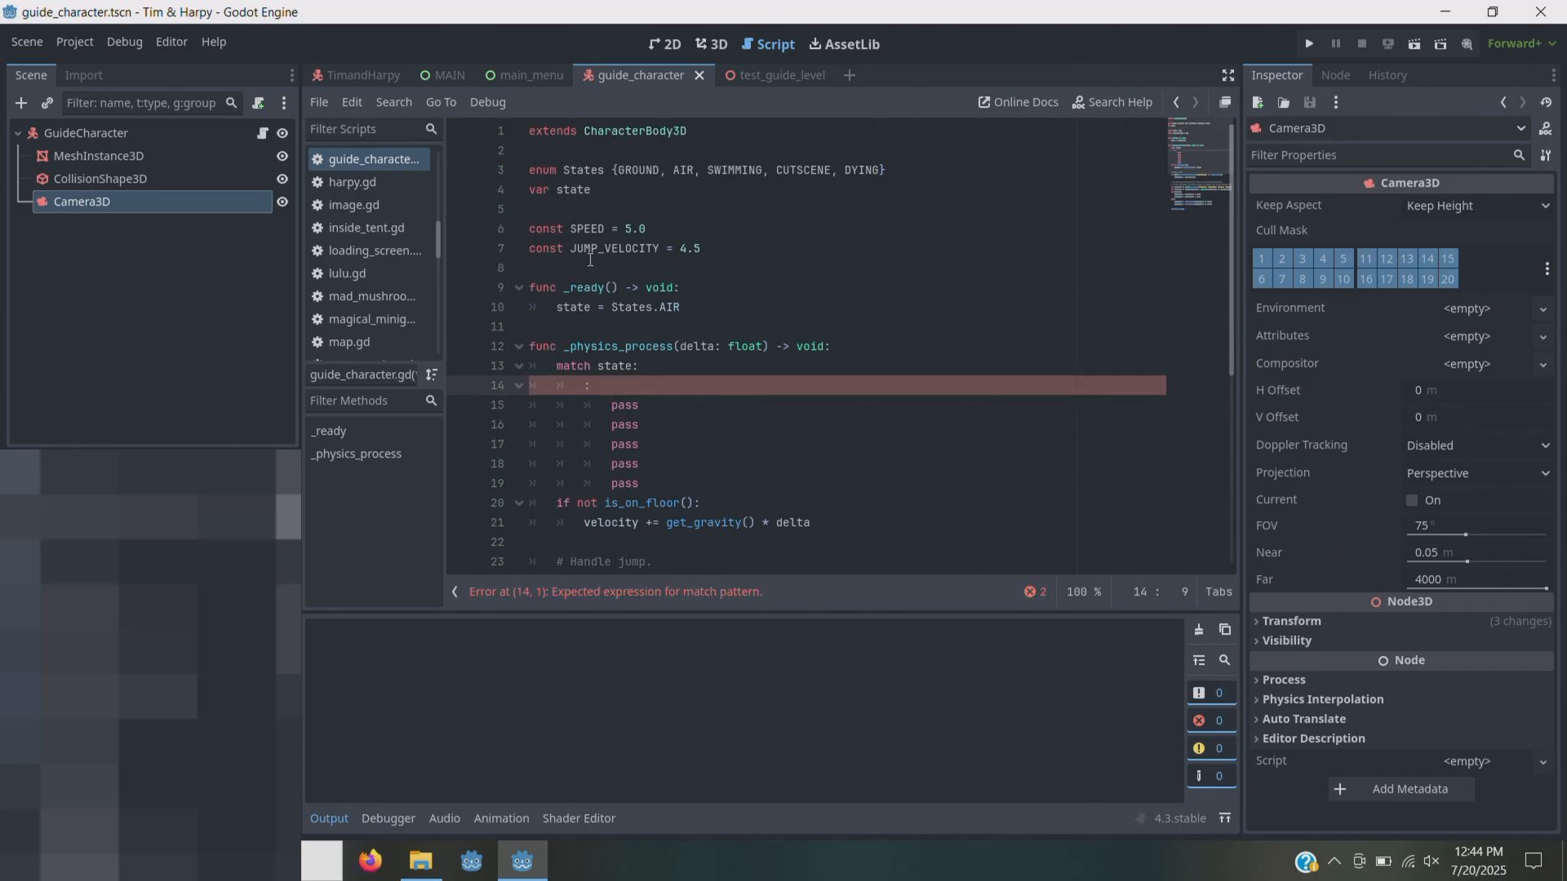
pyautogui.write('States.GROUND')
# - Add a States.AIR: case containing pass below the States.GROUND case in the match block
pyautogui.click(656, 485)
pyautogui.press('Return')
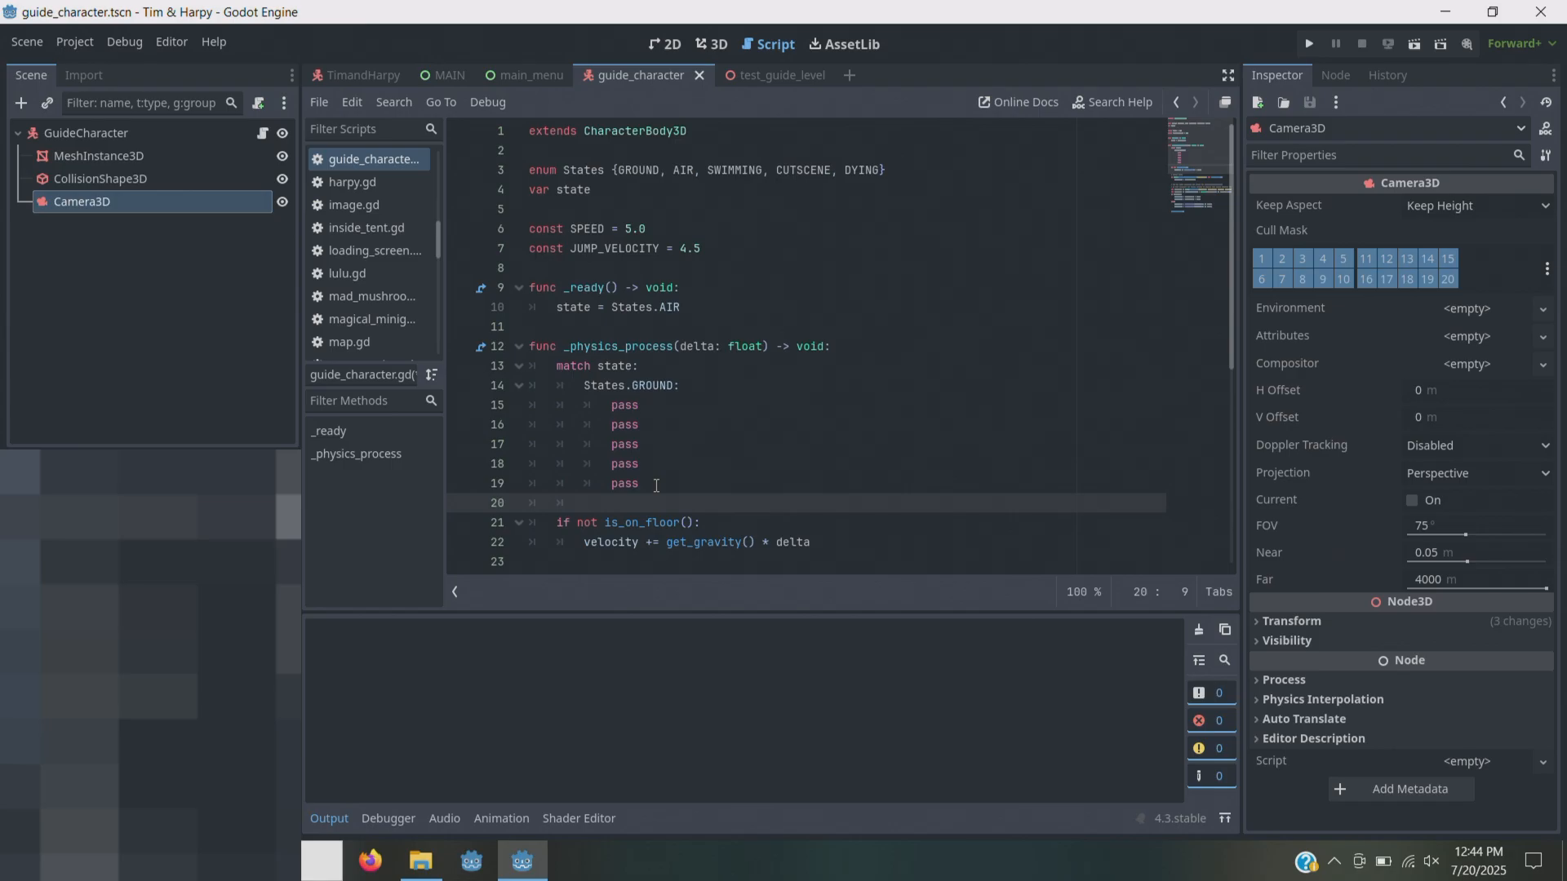
pyautogui.write('States.AIR:')
pyautogui.press('Return')
pyautogui.write('pass')
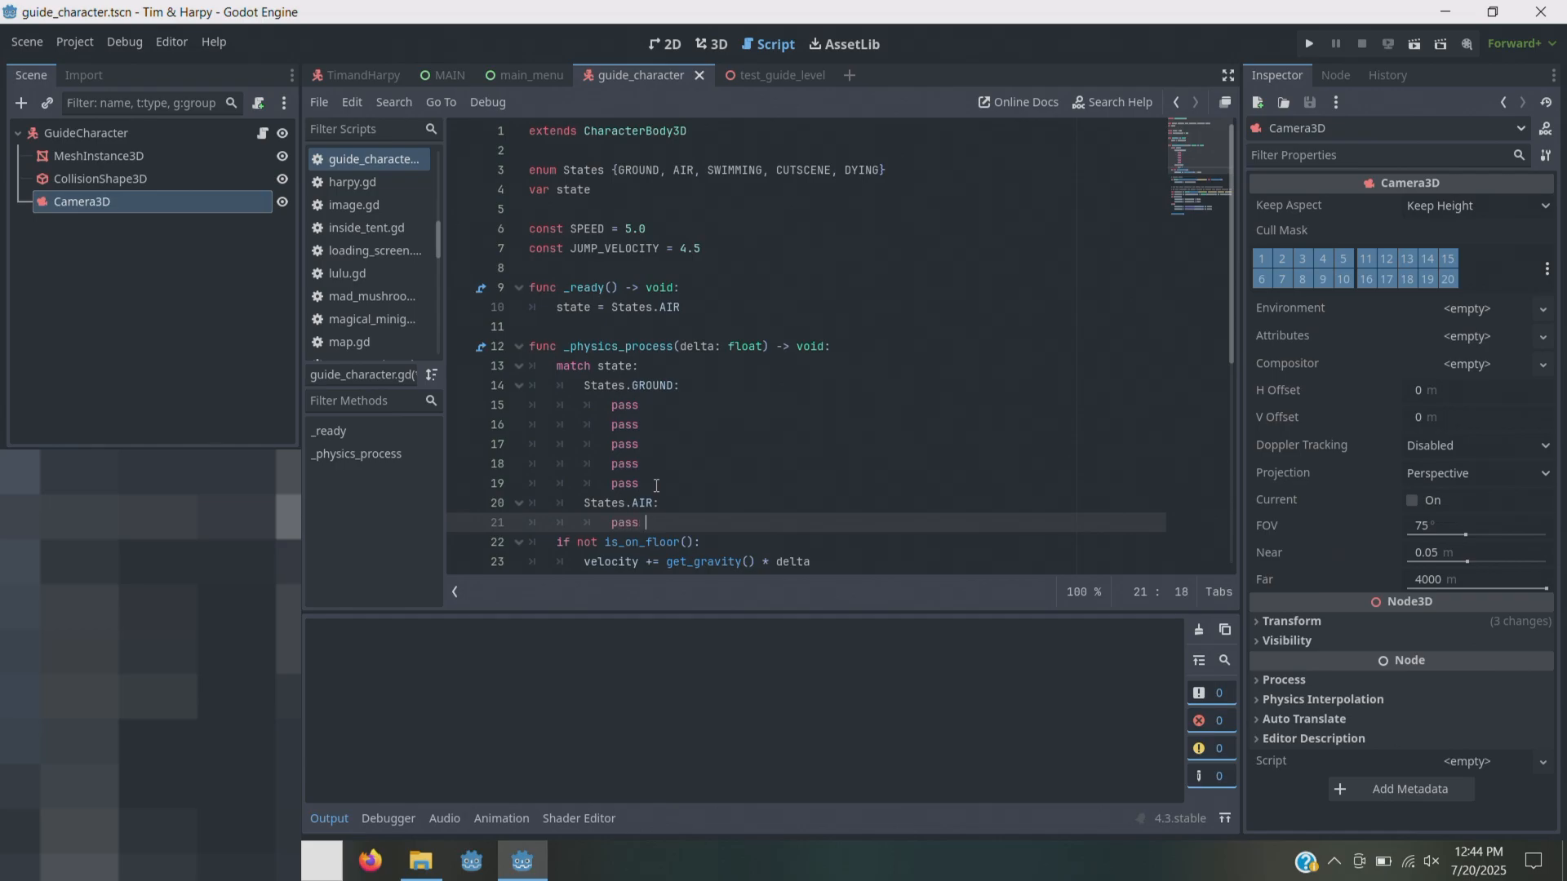
# - Add six more pass lines under the States.AIR case
pyautogui.press('Return')
pyautogui.write('pass')
pyautogui.press('Return')
pyautogui.write('pass')
pyautogui.press('Return')
pyautogui.write('pass')
pyautogui.press('Return')
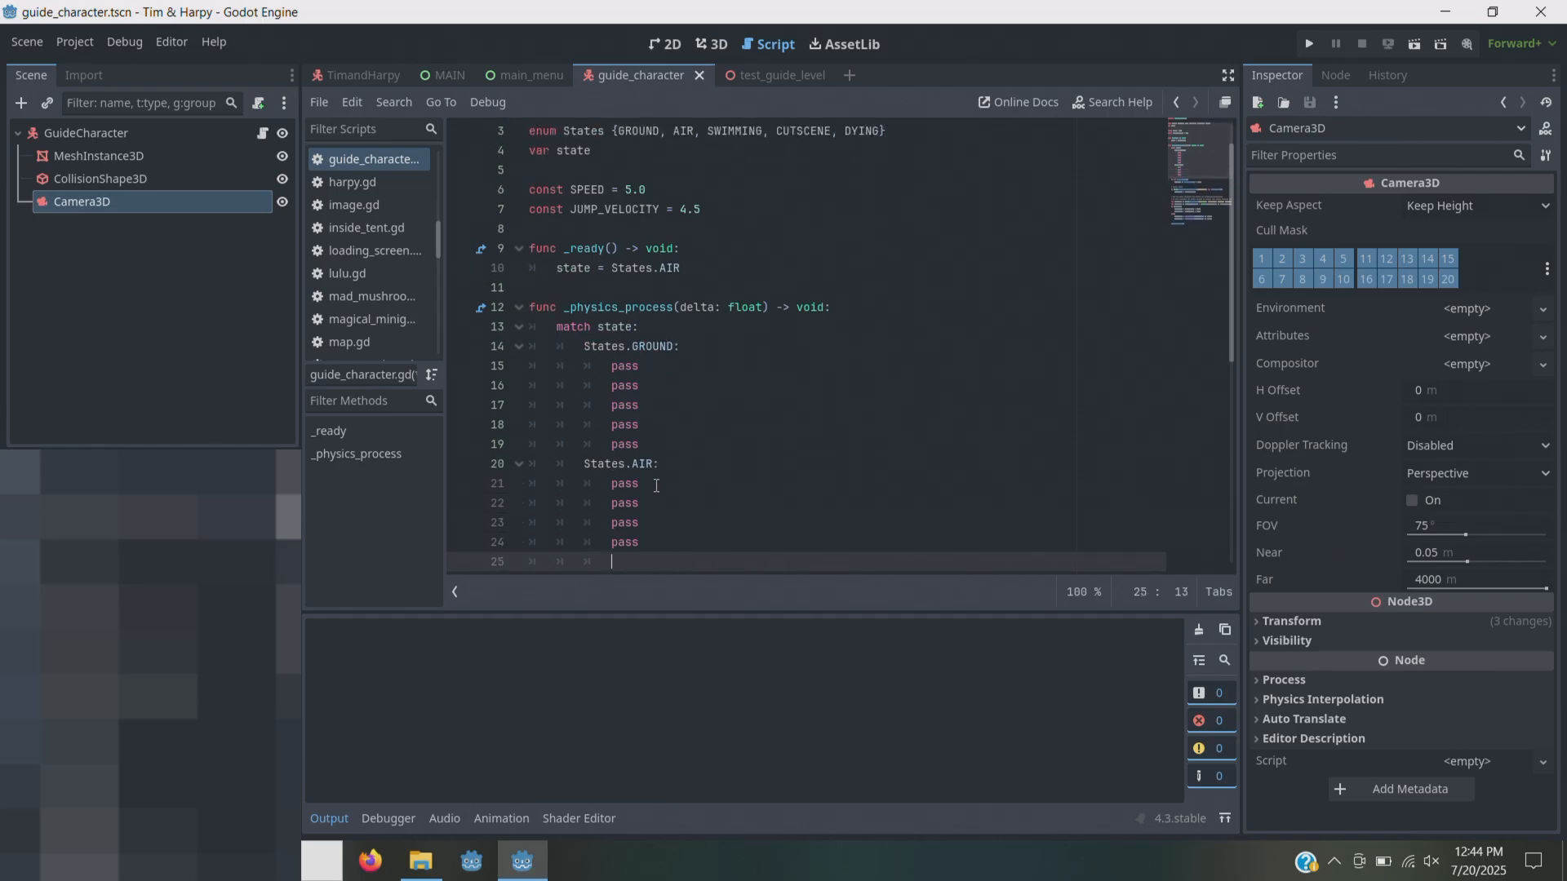
pyautogui.write('pass')
pyautogui.press('Return')
pyautogui.write('pass')
pyautogui.press('Return')
pyautogui.write('pass')
# - Add a States.SWIMMING: case containing two pass lines below the States.AIR case
pyautogui.press('Return')
pyautogui.press('BackSpace')
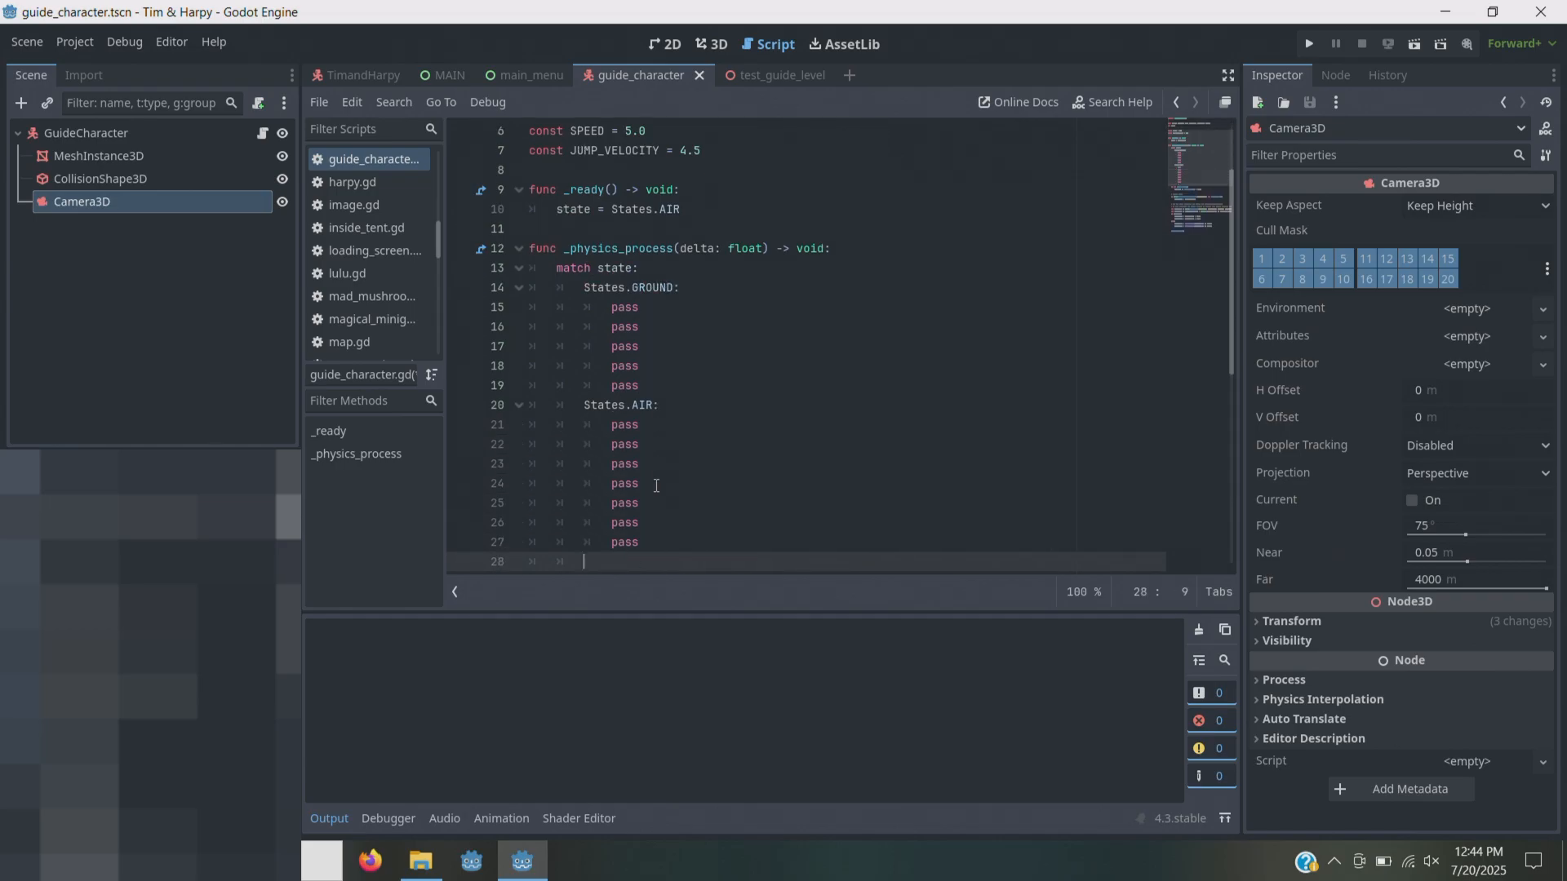
pyautogui.press('Return')
pyautogui.press('Return')
pyautogui.press('Return')
pyautogui.scroll(3, 720, 321)
pyautogui.scroll(-4, 755, 360)
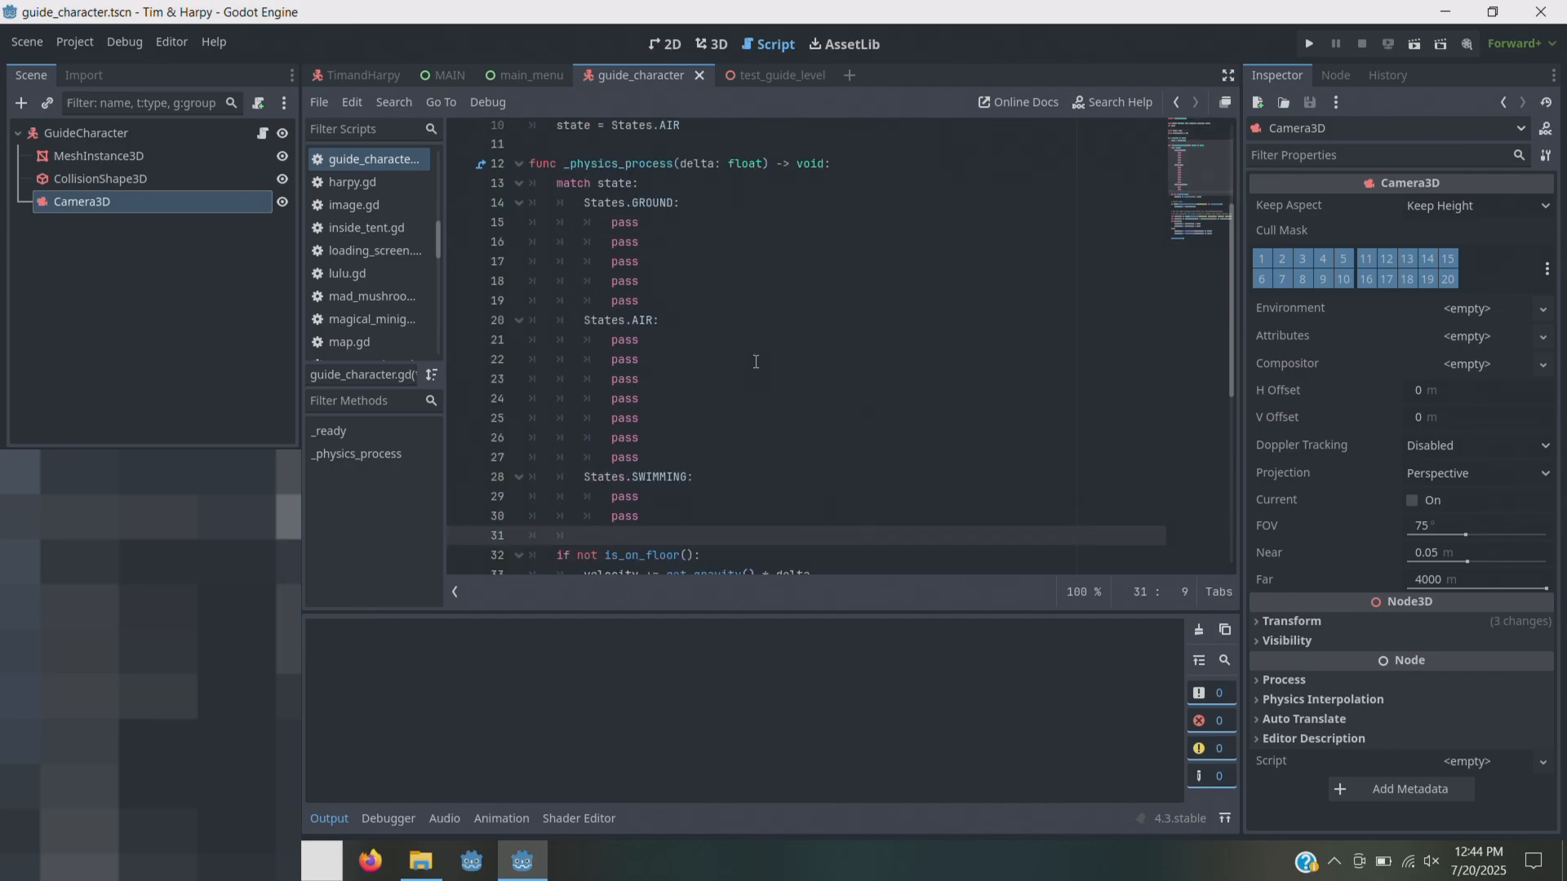
# - Replace the first pass under States.AIR with the condition if is_on_floor():
pyautogui.scroll(2, 618, 296)
pyautogui.doubleClick(624, 288)
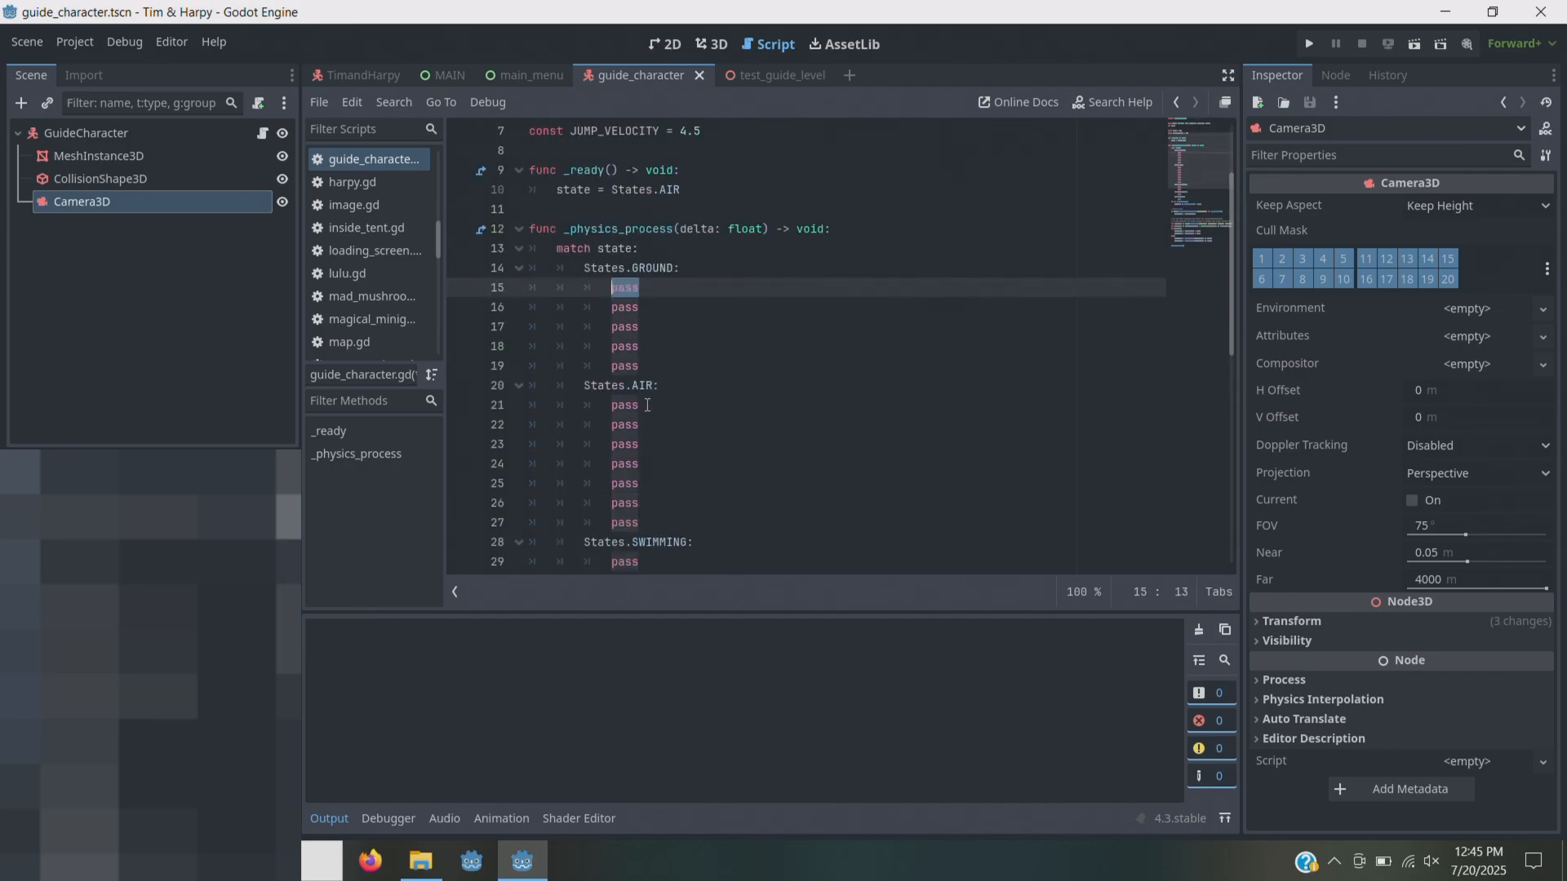
pyautogui.doubleClick(612, 406)
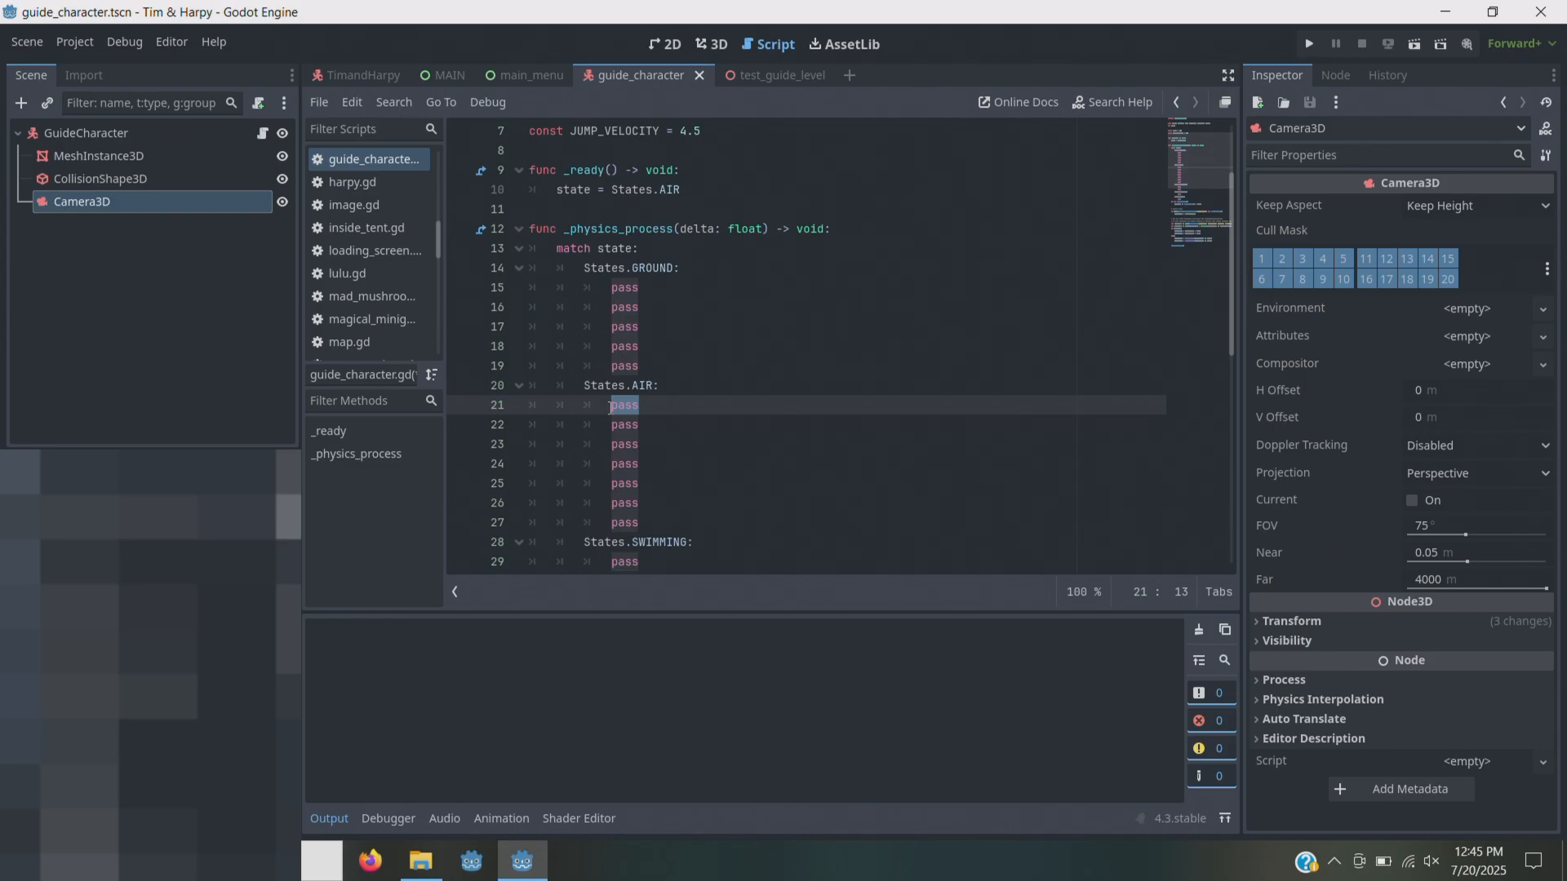
pyautogui.write('if ')
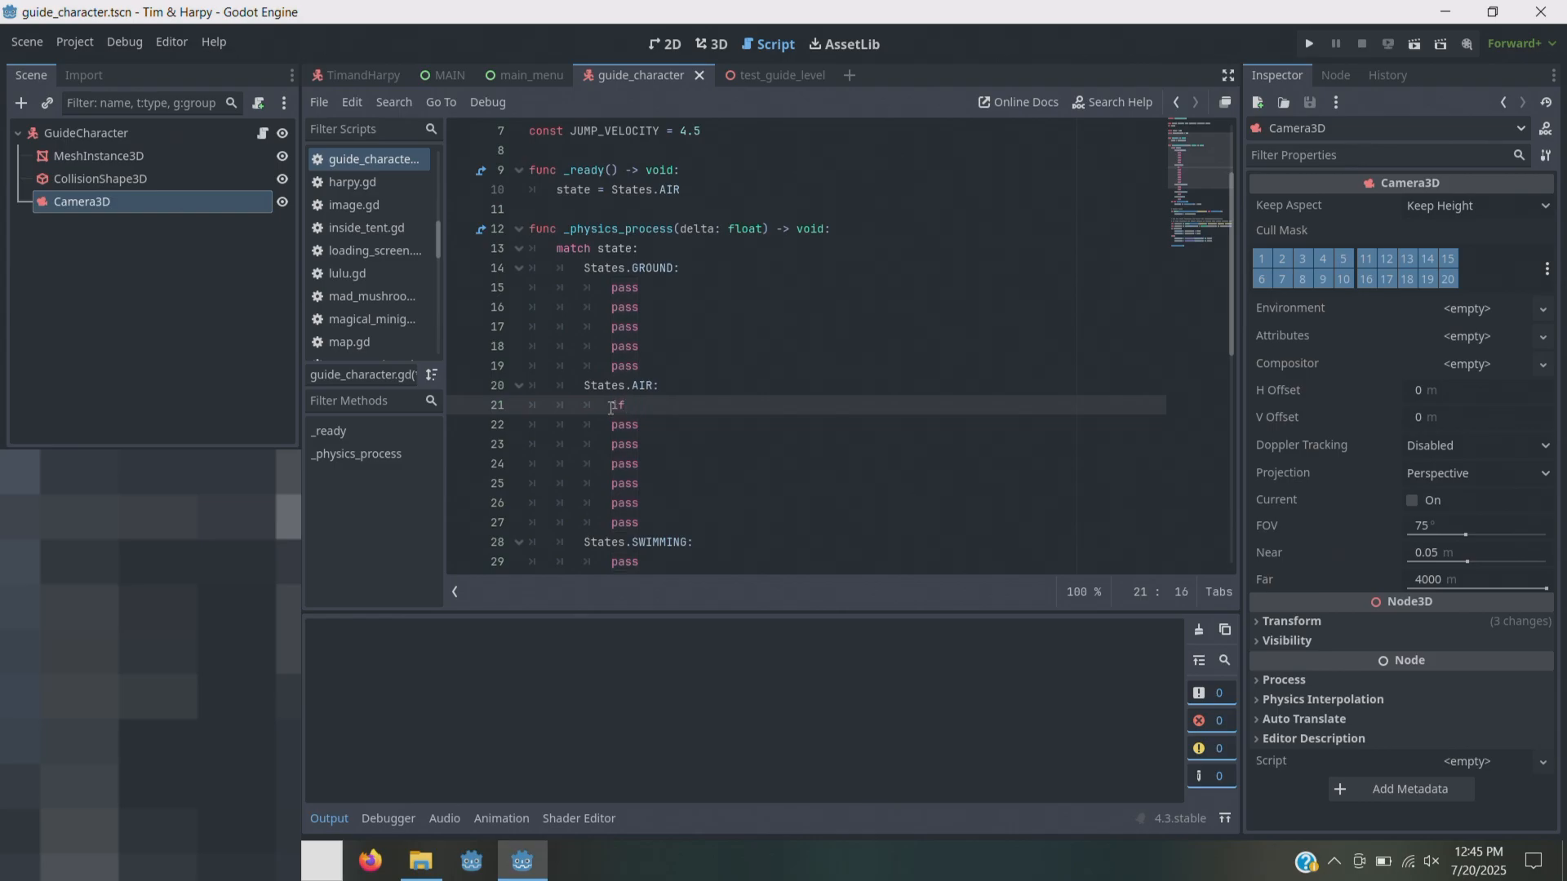
pyautogui.write('is_on')
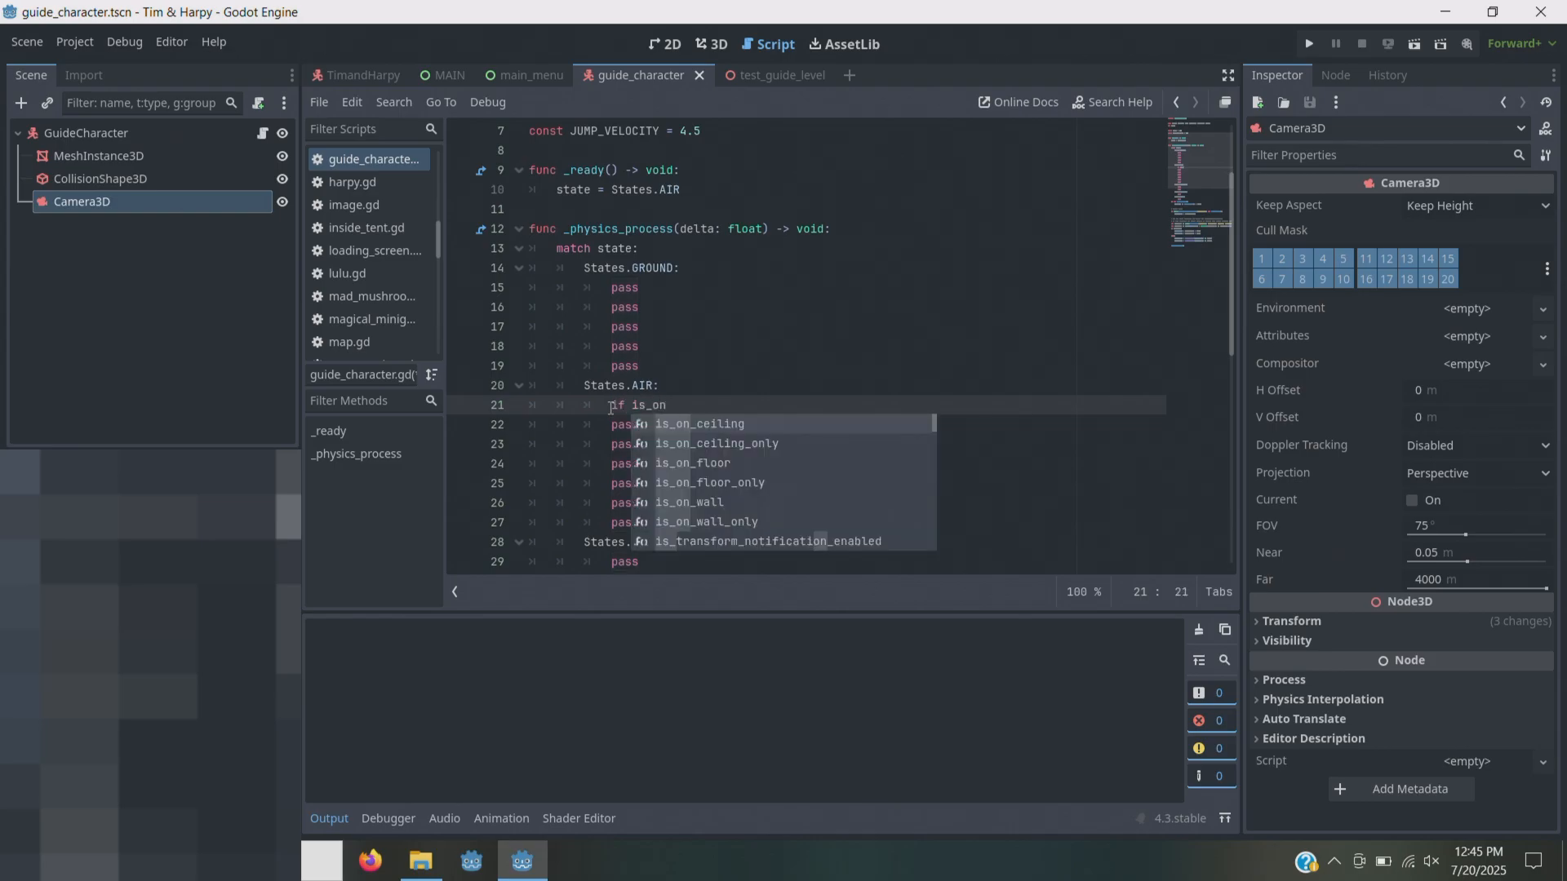
pyautogui.press('Down')
pyautogui.press('Down')
pyautogui.press('Return')
pyautogui.write(':')
pyautogui.press('Return')
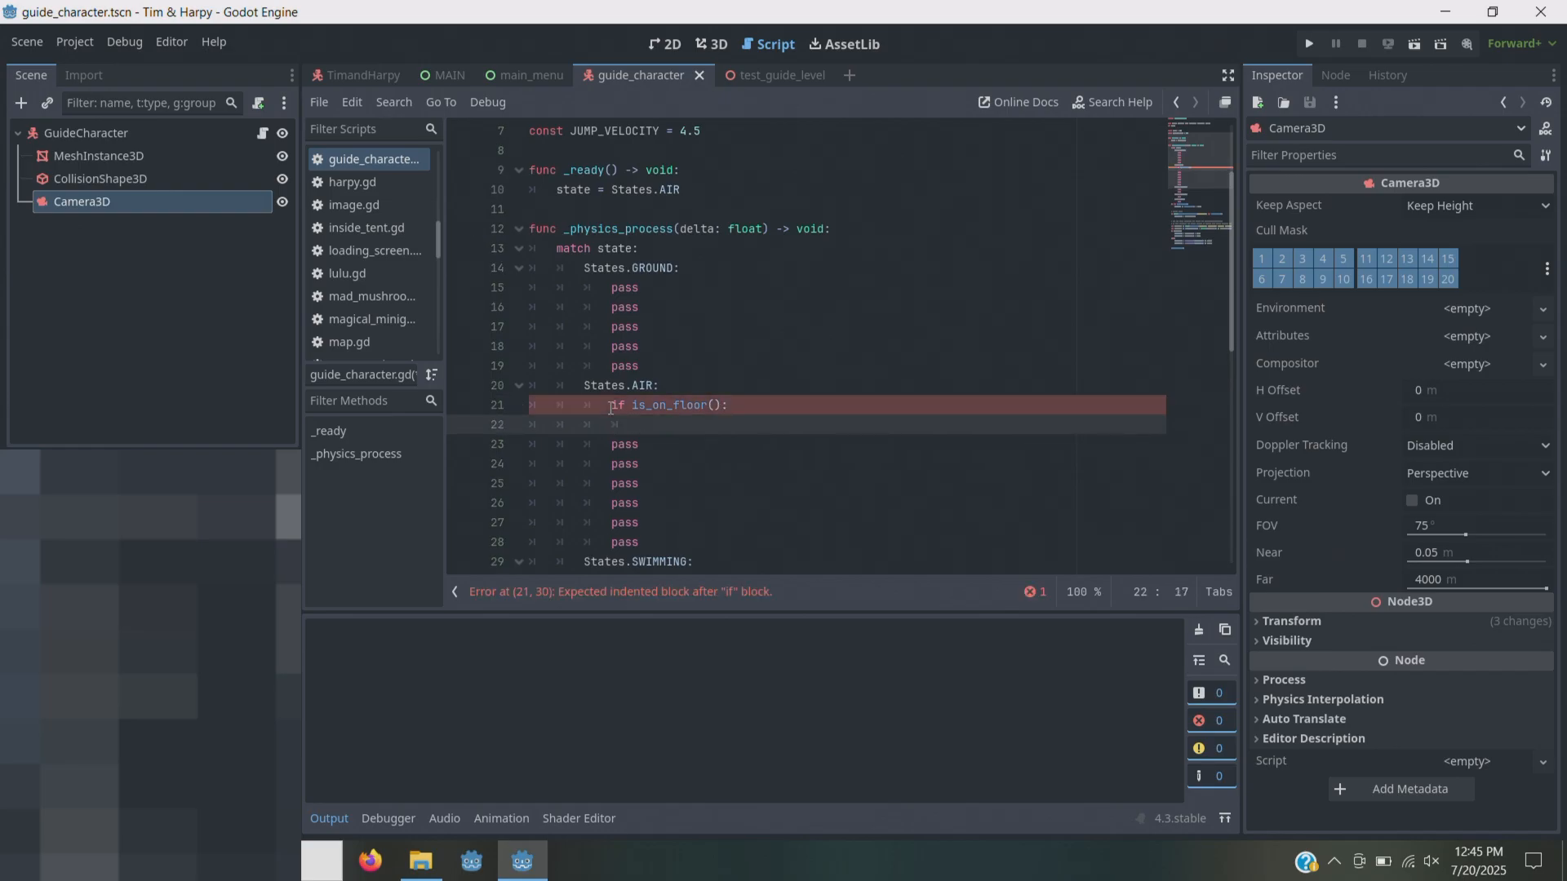
# - Assign state = States.GROUND inside the is_on_floor() condition
pyautogui.write('state =')
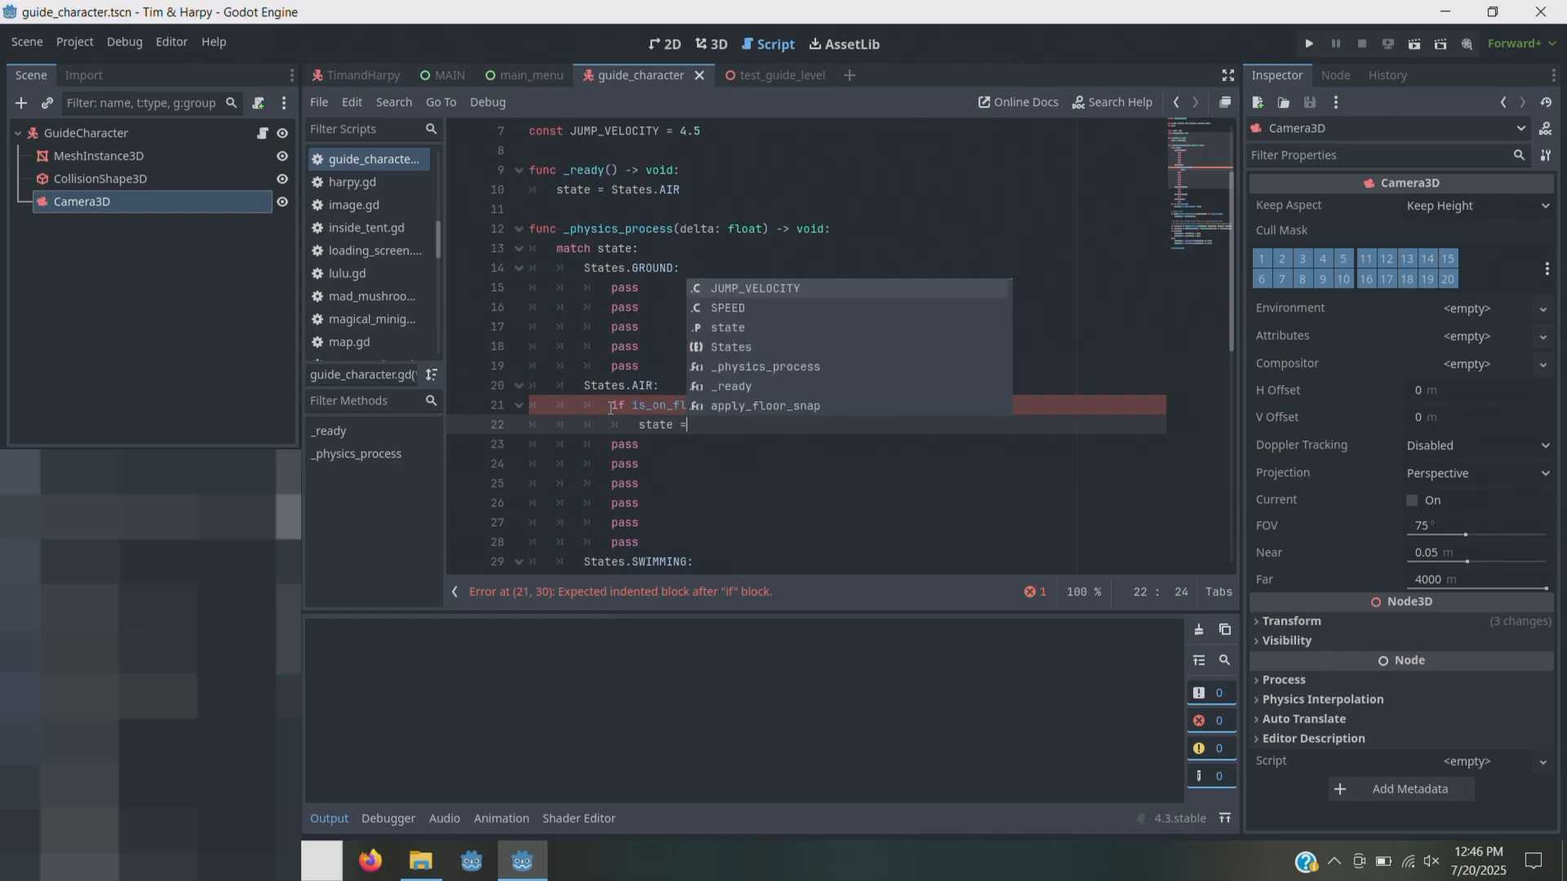
pyautogui.write(' States')
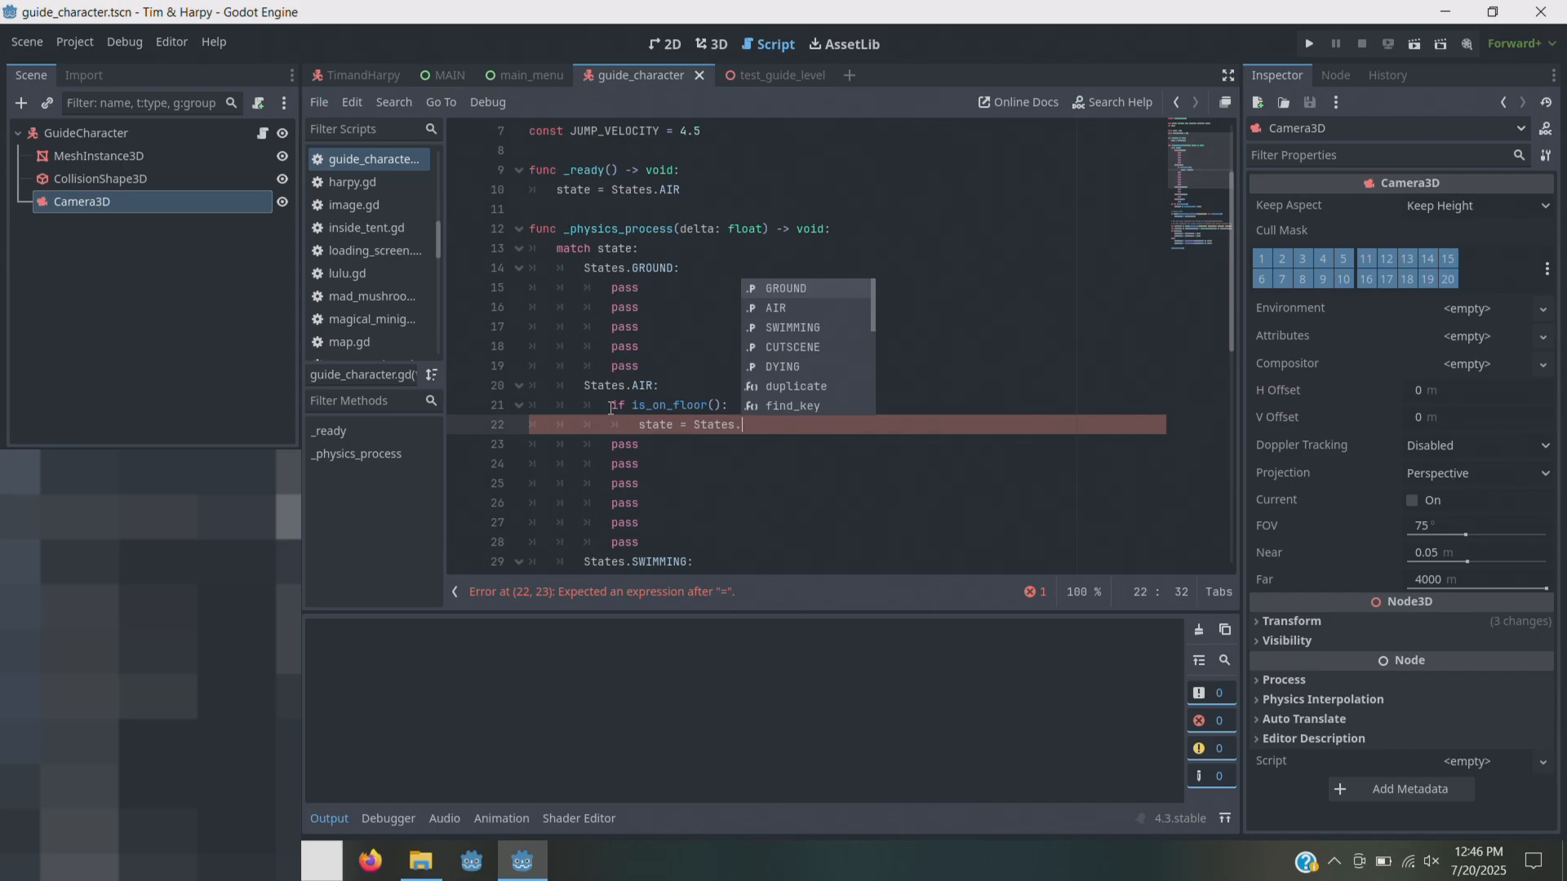
pyautogui.write('.')
pyautogui.press('Return')
# - Highlight the matched state variable, the is_on_floor() condition and the state = States.GROUND assignment
pyautogui.doubleClick(616, 248)
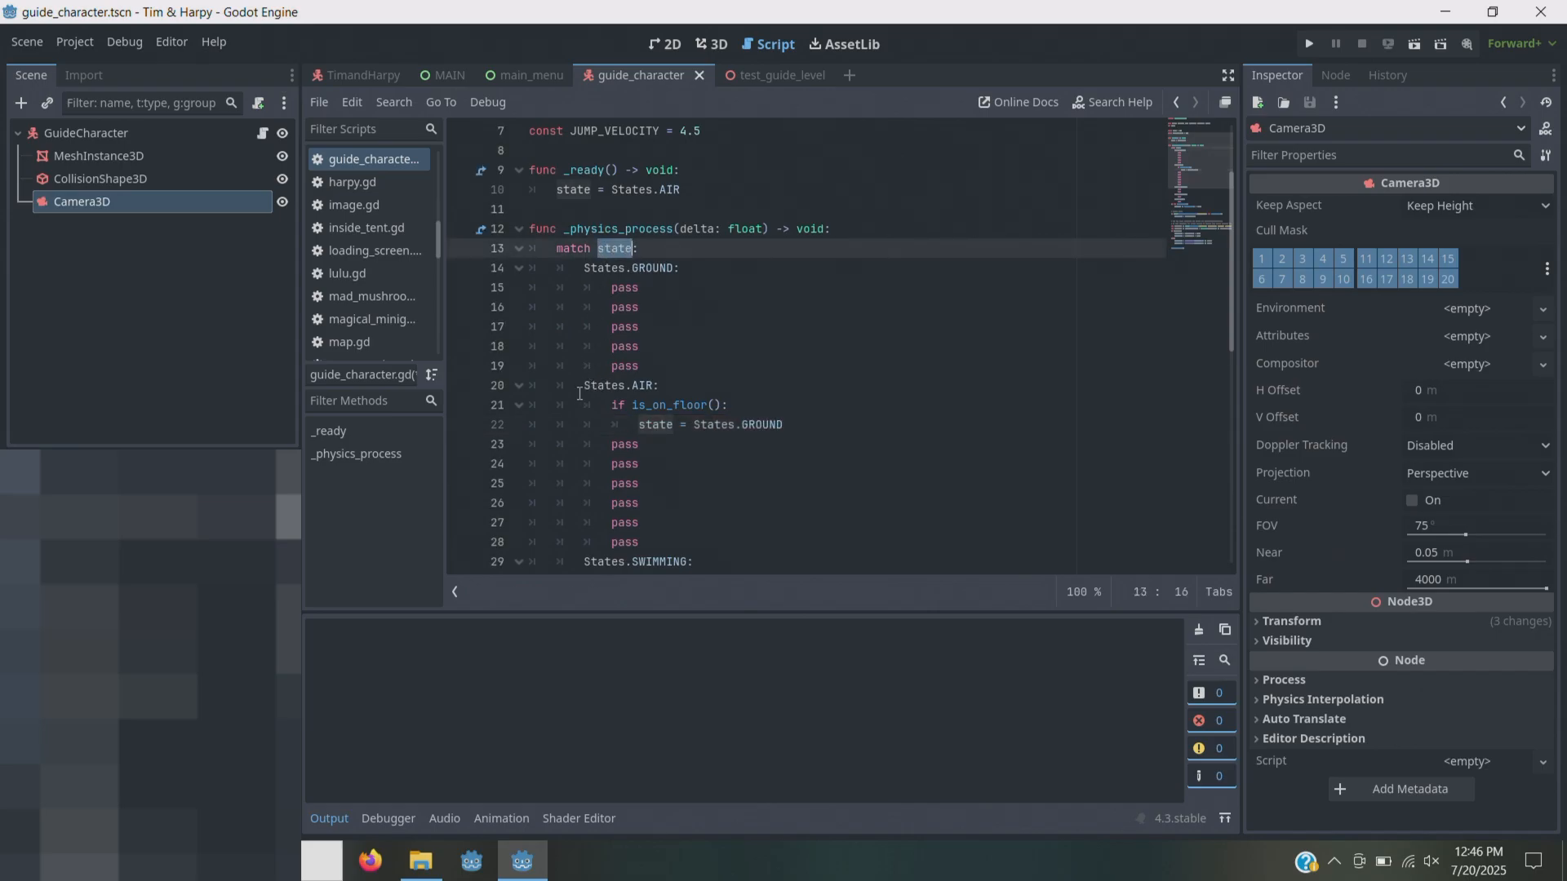
pyautogui.moveTo(584, 385); pyautogui.dragTo(731, 404)
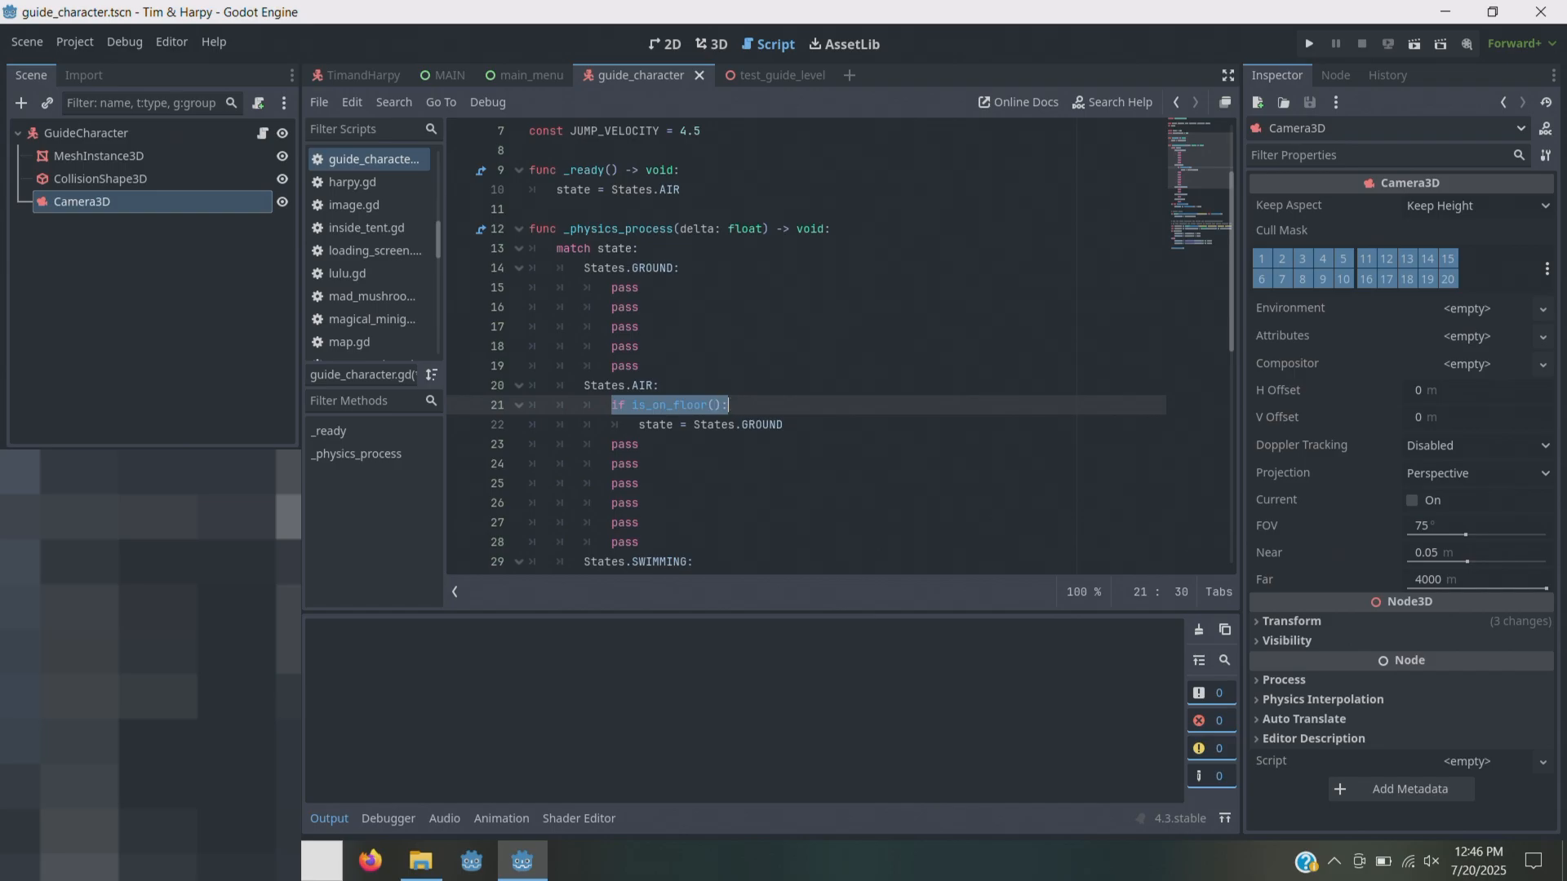
pyautogui.moveTo(639, 424); pyautogui.dragTo(785, 424)
# - Replace the first pass under States.GROUND with if Input.is_action_just_pressed("ui_accept")
pyautogui.moveTo(639, 288); pyautogui.dragTo(614, 294)
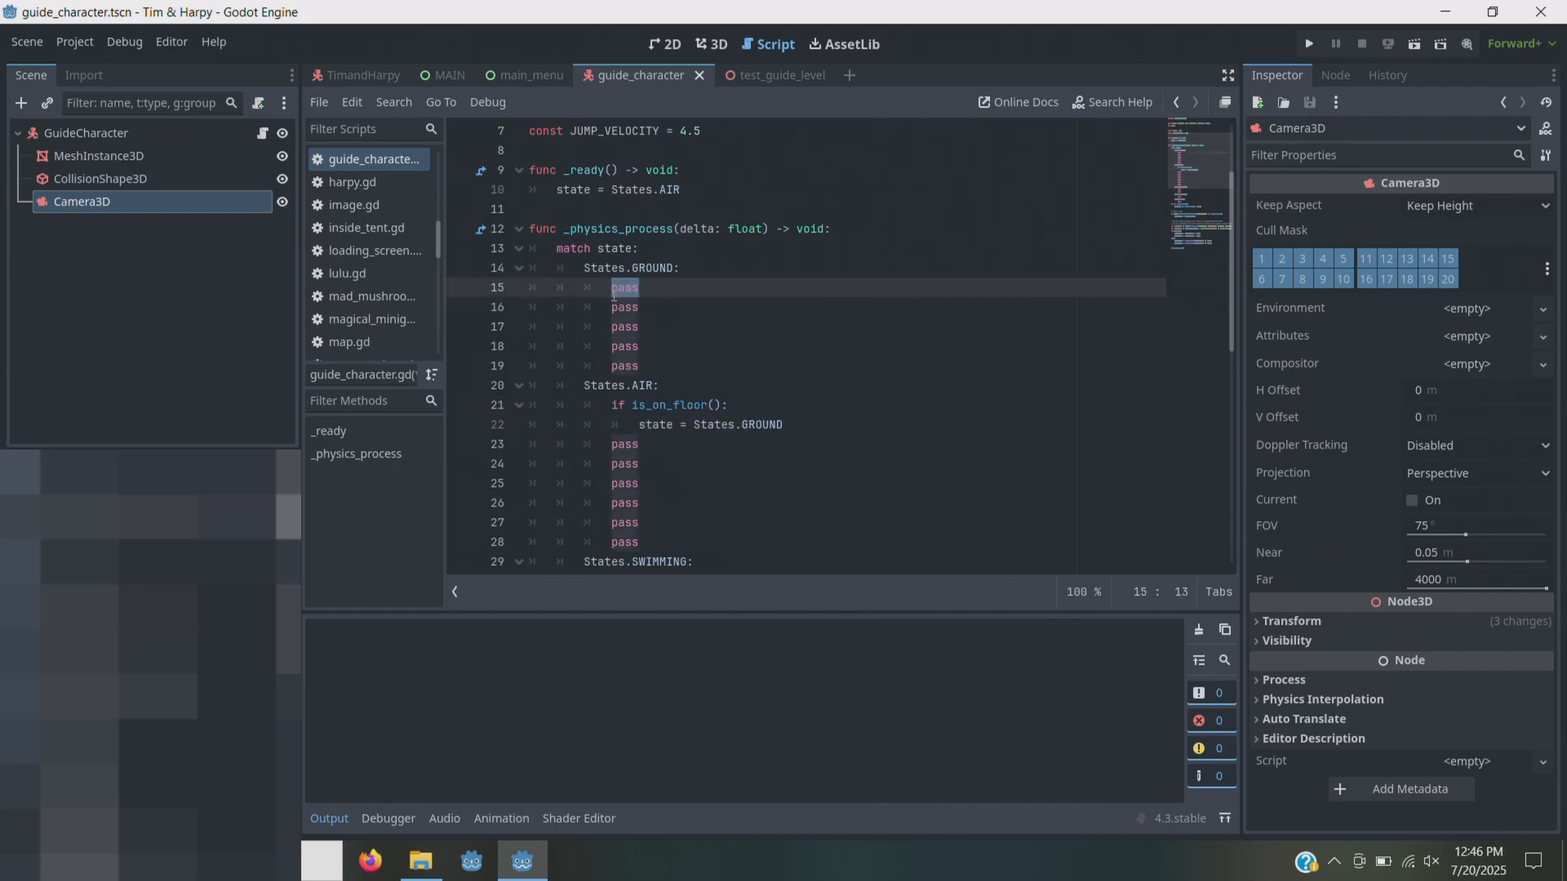
pyautogui.write('if Input.is')
pyautogui.press('Return')
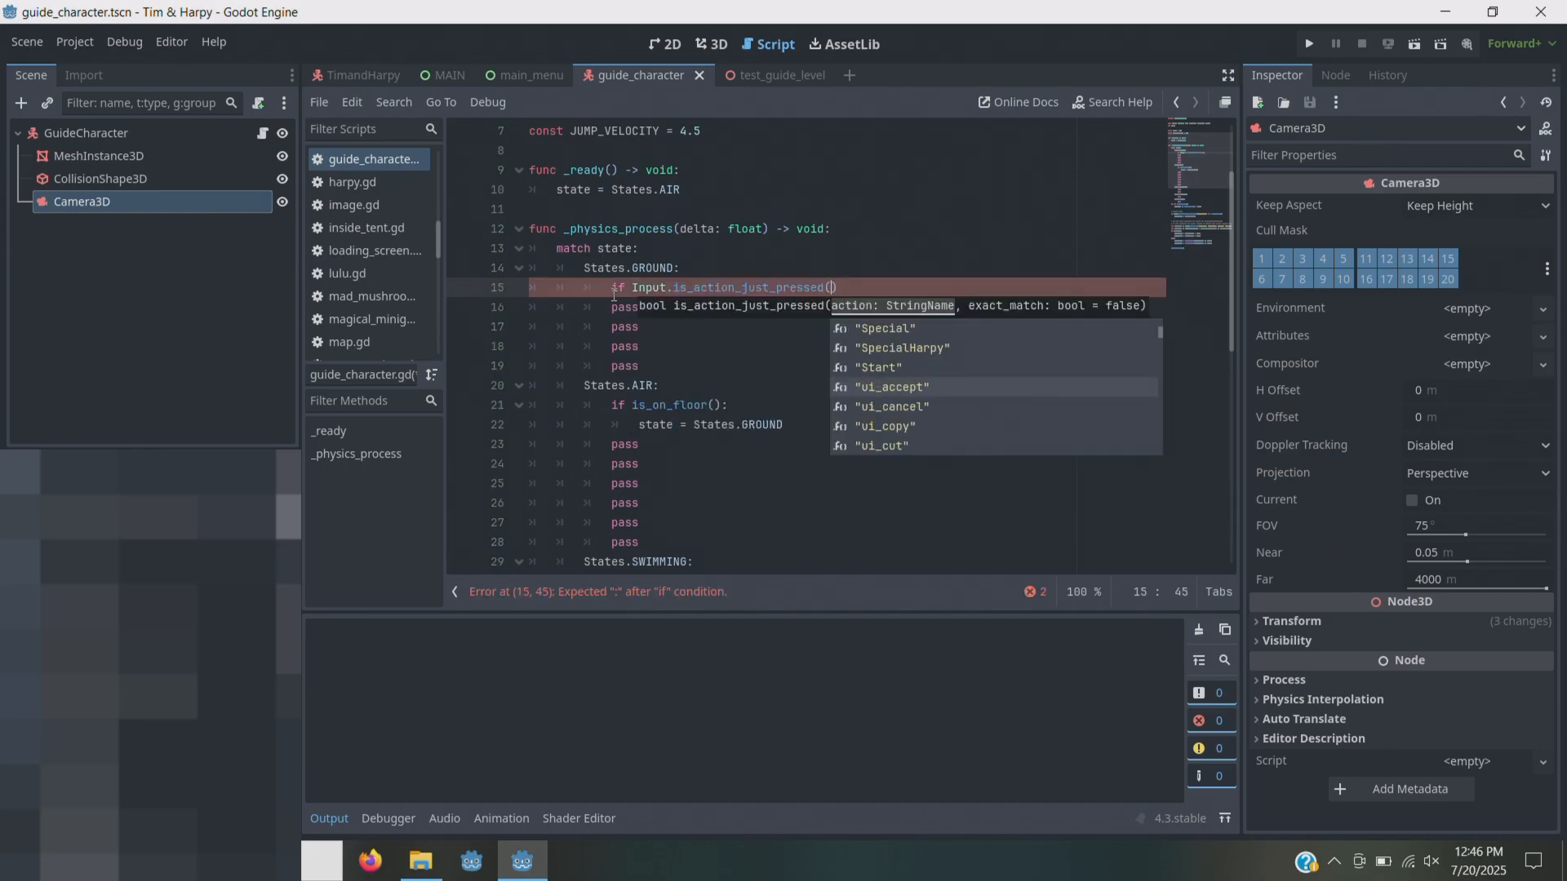
pyautogui.press('Return')
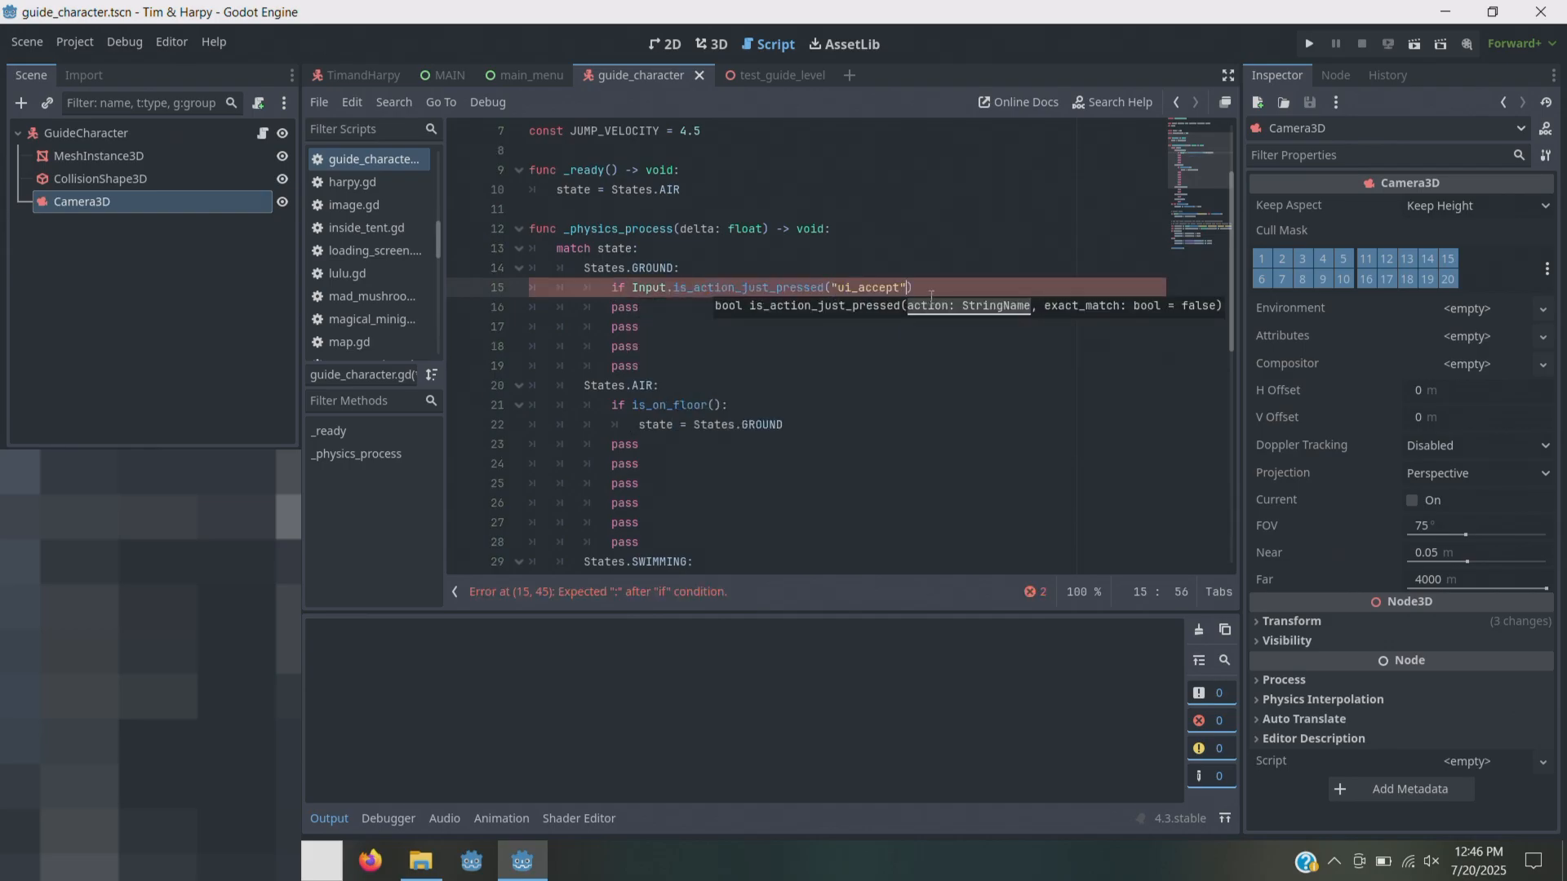
pyautogui.click(938, 290)
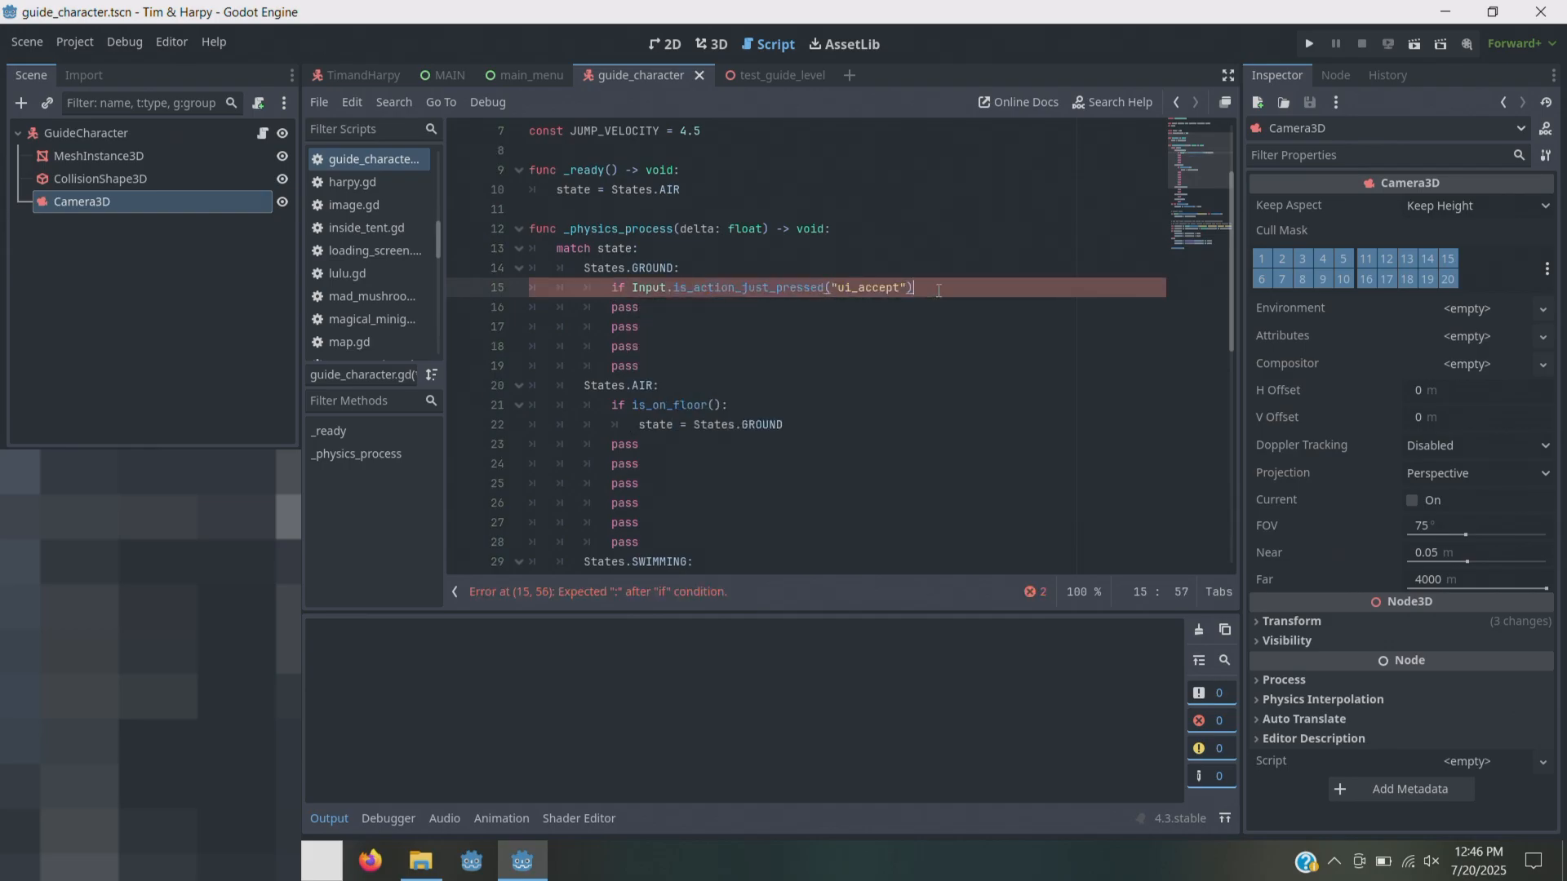
# - Check the project's input map for the keys and buttons assigned to the ui_accept action
pyautogui.click(75, 47)
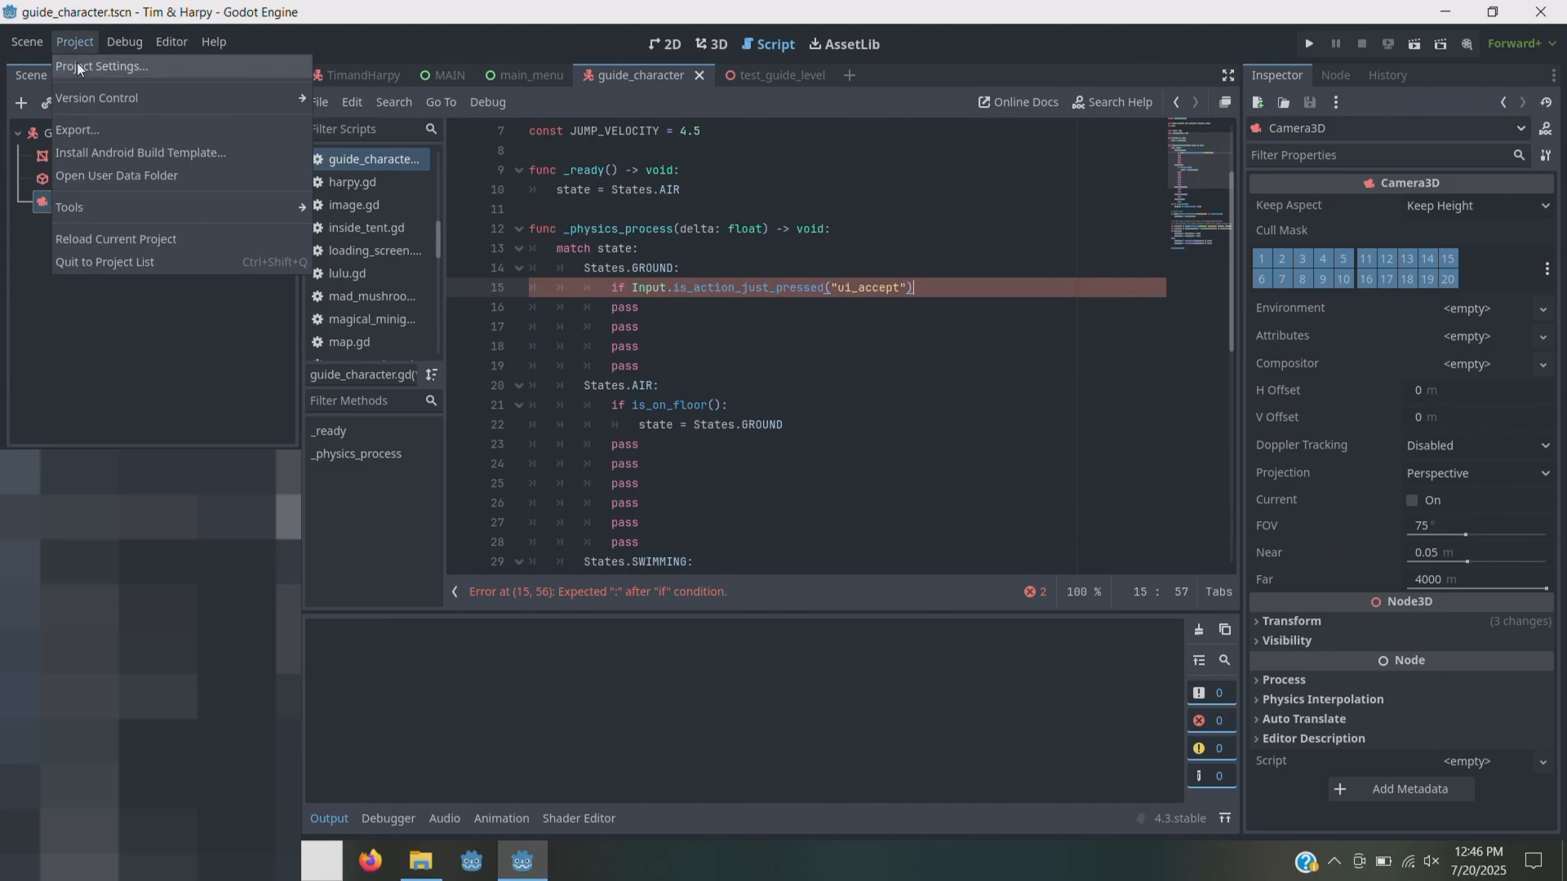
pyautogui.click(78, 66)
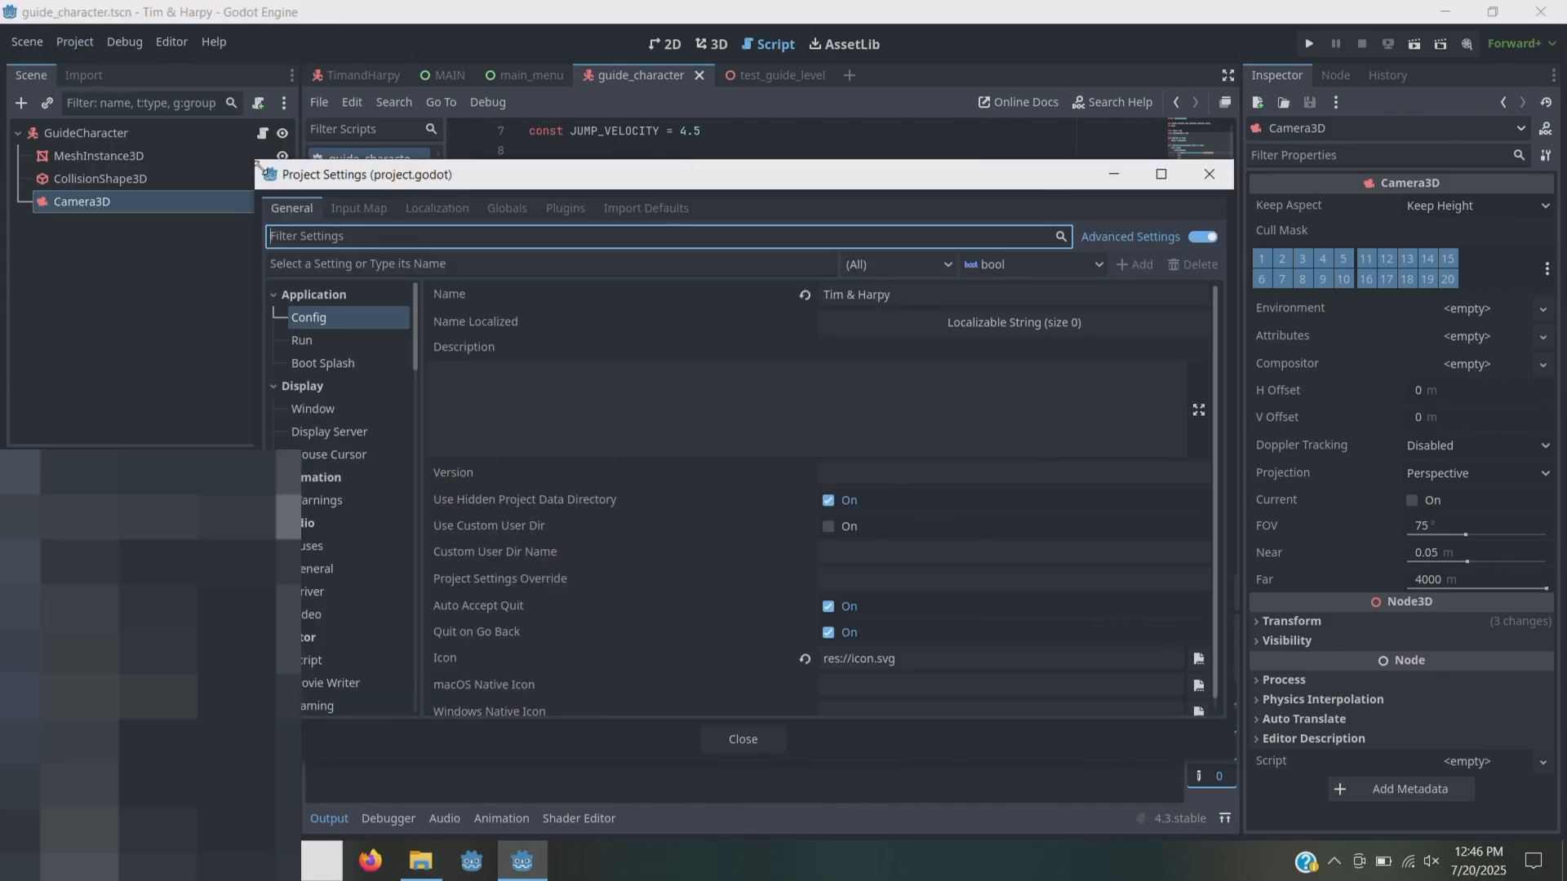
pyautogui.click(351, 210)
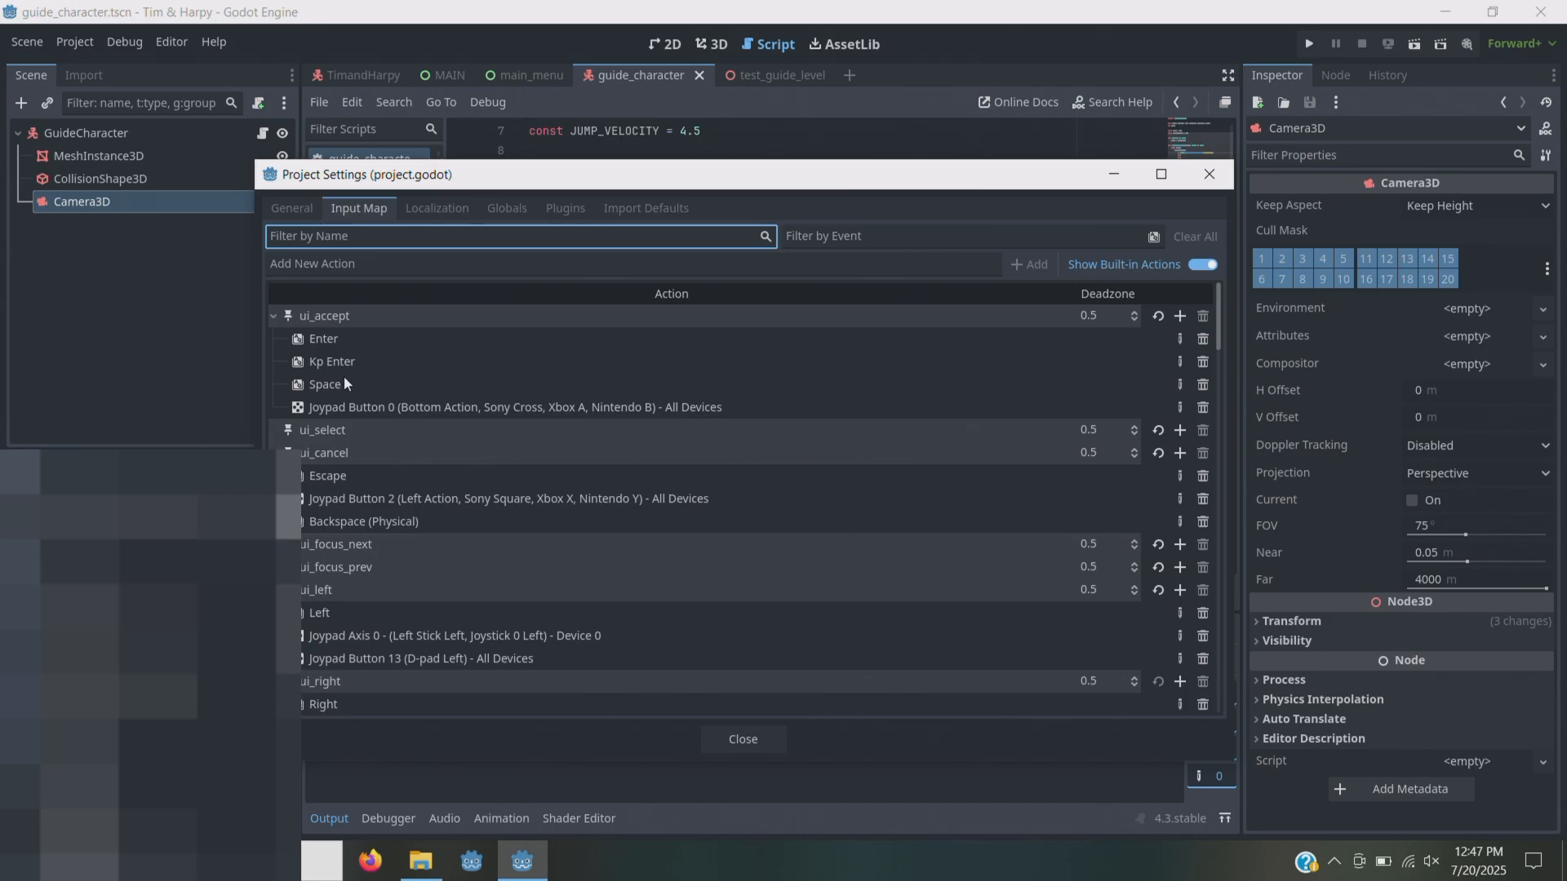
pyautogui.click(1209, 174)
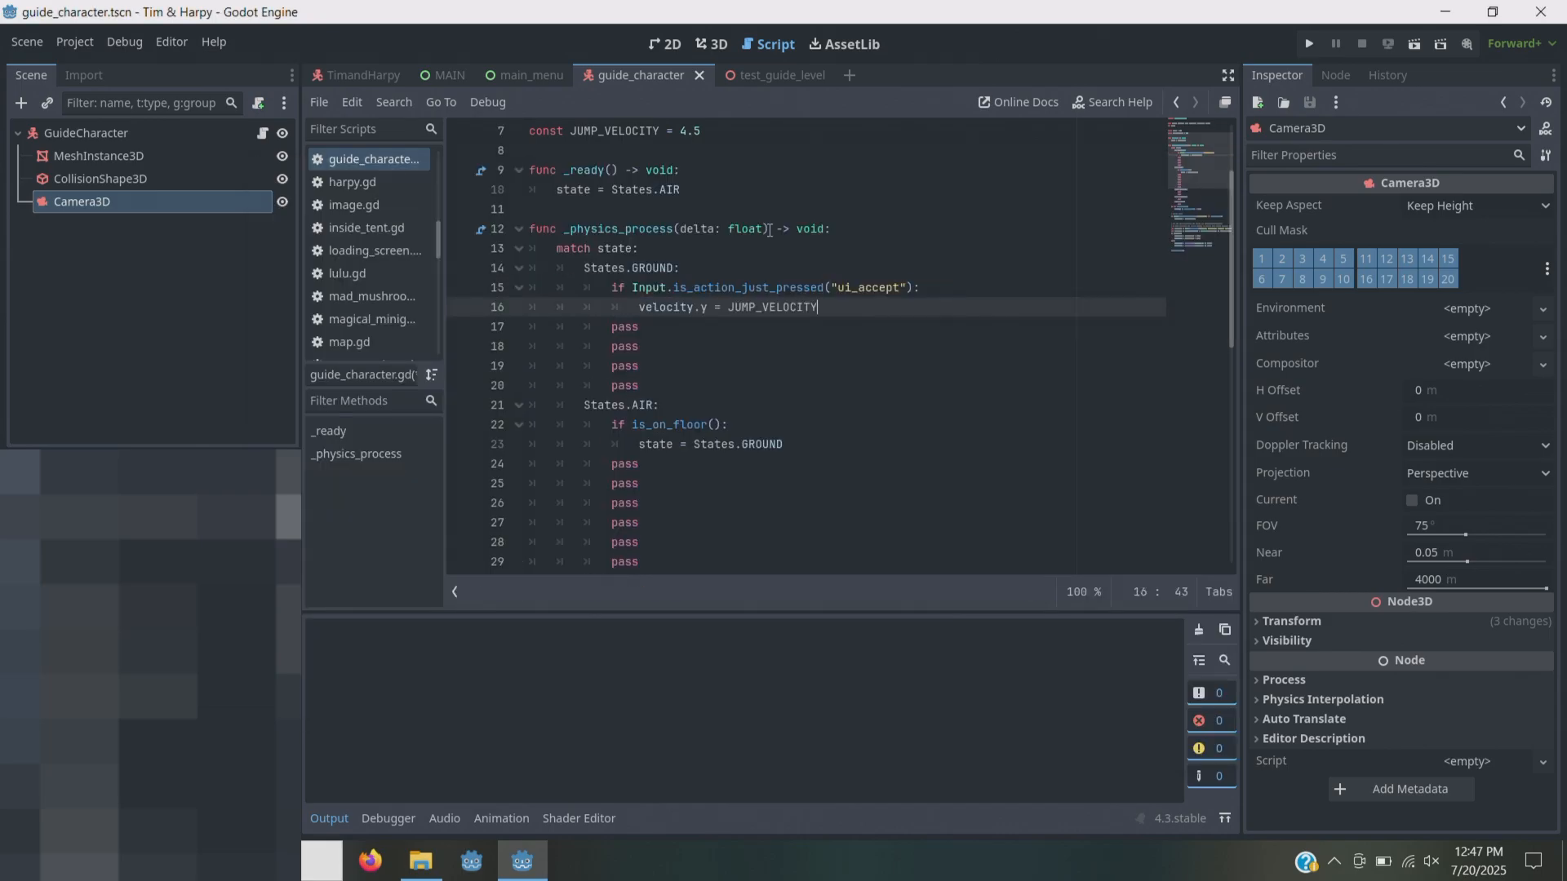
# - Highlight the JUMP_VELOCITY declaration near the start of the script and set its value to 5
pyautogui.scroll(2, 769, 230)
pyautogui.click(715, 247)
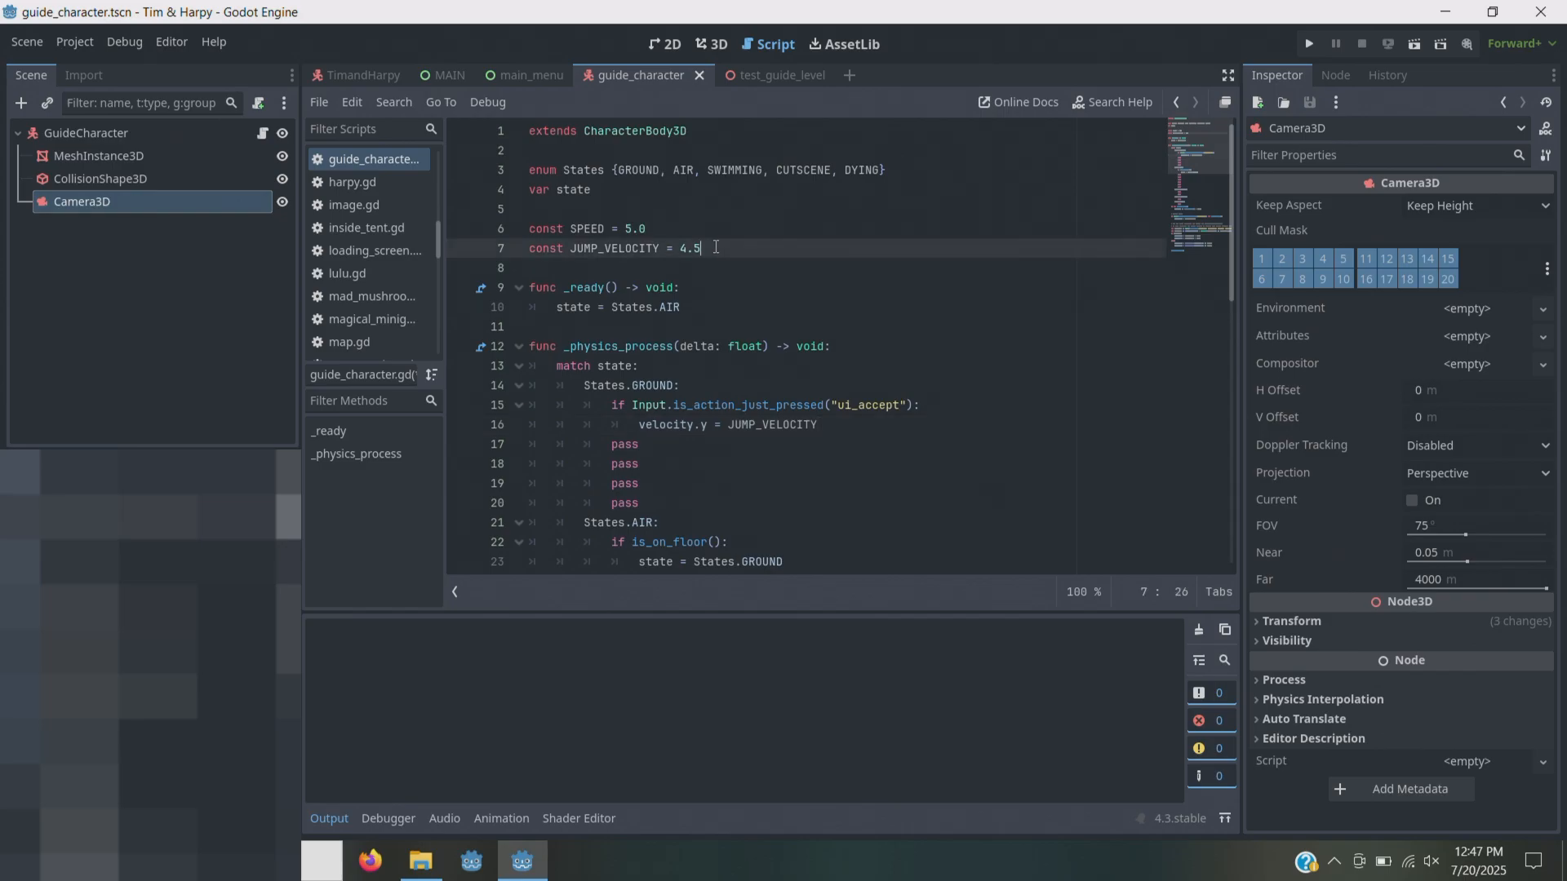
pyautogui.hotkey('ctrl', 'shift', 'Left')
pyautogui.hotkey('ctrl', 'shift', 'Left')
pyautogui.hotkey('ctrl', 'shift', 'Left')
pyautogui.hotkey('ctrl', 'shift', 'Left')
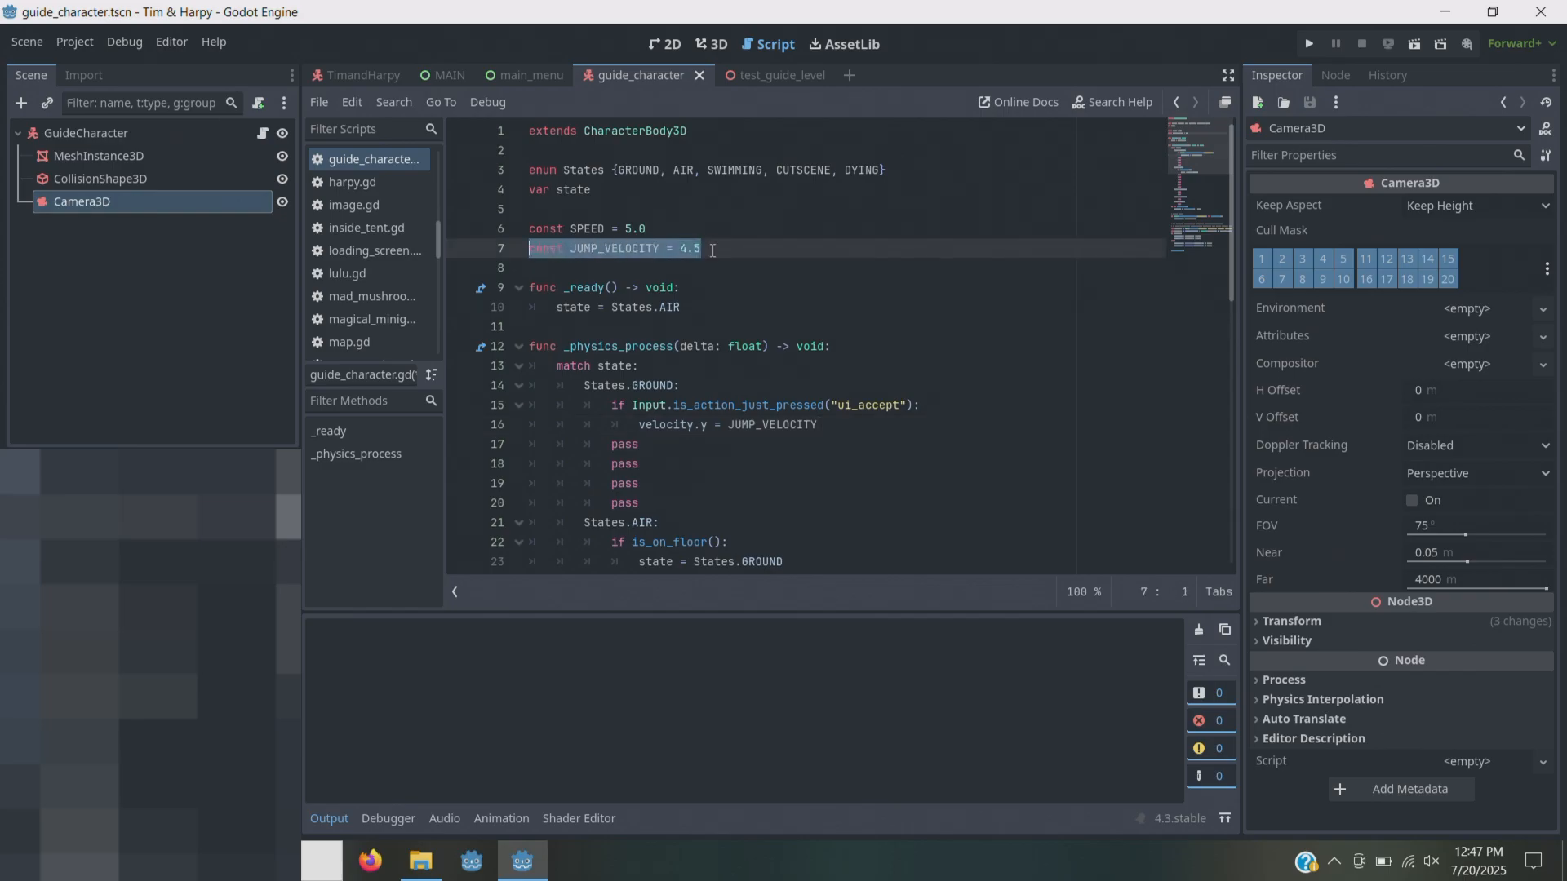
pyautogui.click(712, 254)
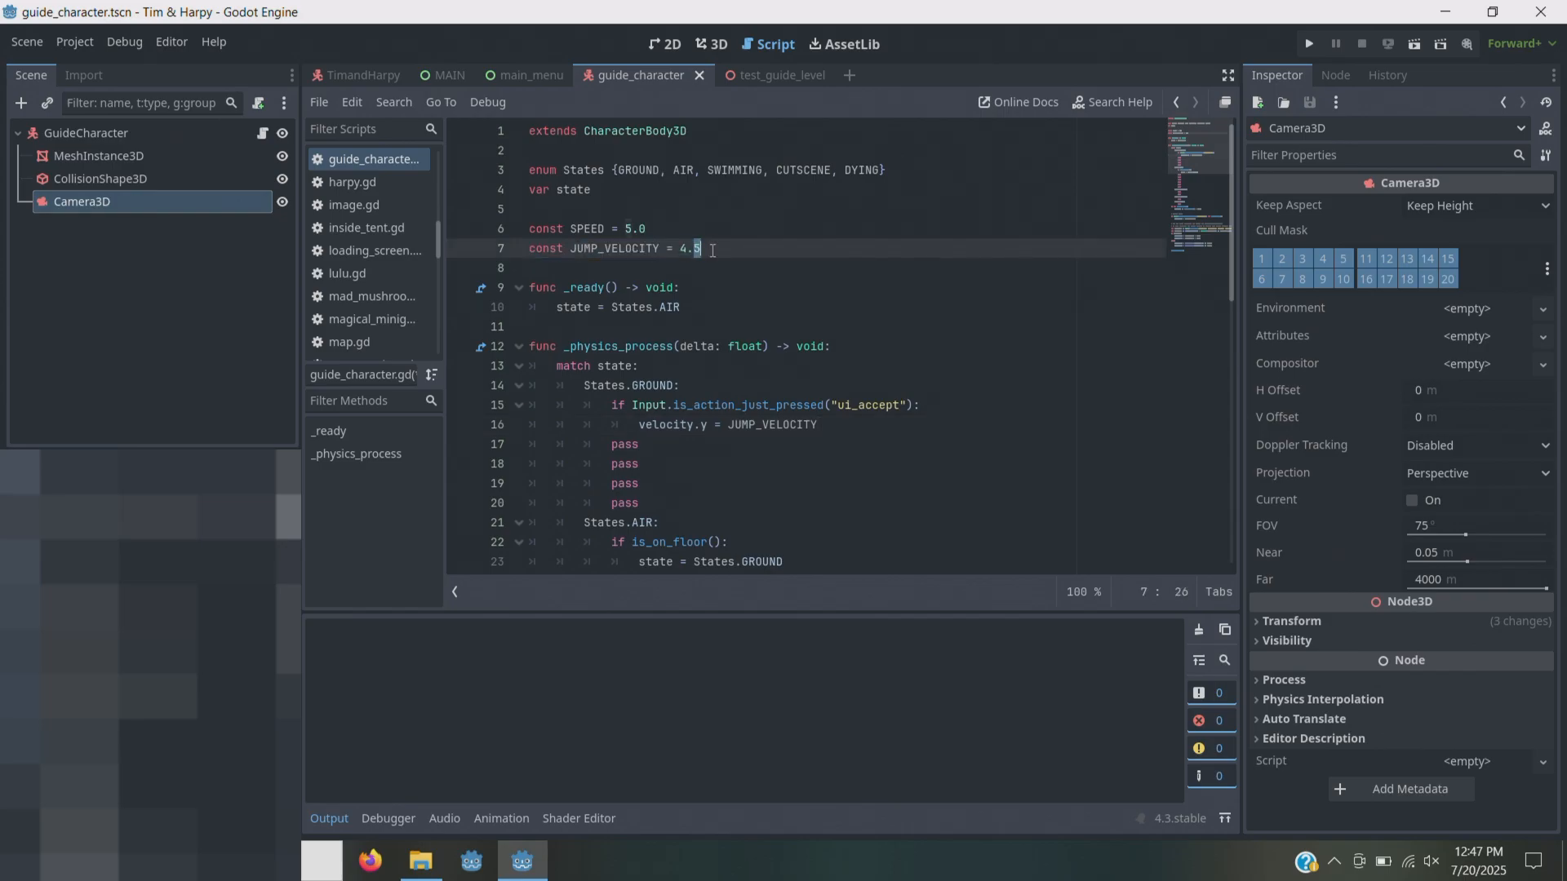
pyautogui.press('BackSpace')
pyautogui.press('BackSpace')
pyautogui.press('BackSpace')
pyautogui.write('5')
# - Change the JUMP_VELOCITY declaration keyword to var
pyautogui.moveTo(530, 249); pyautogui.dragTo(563, 248)
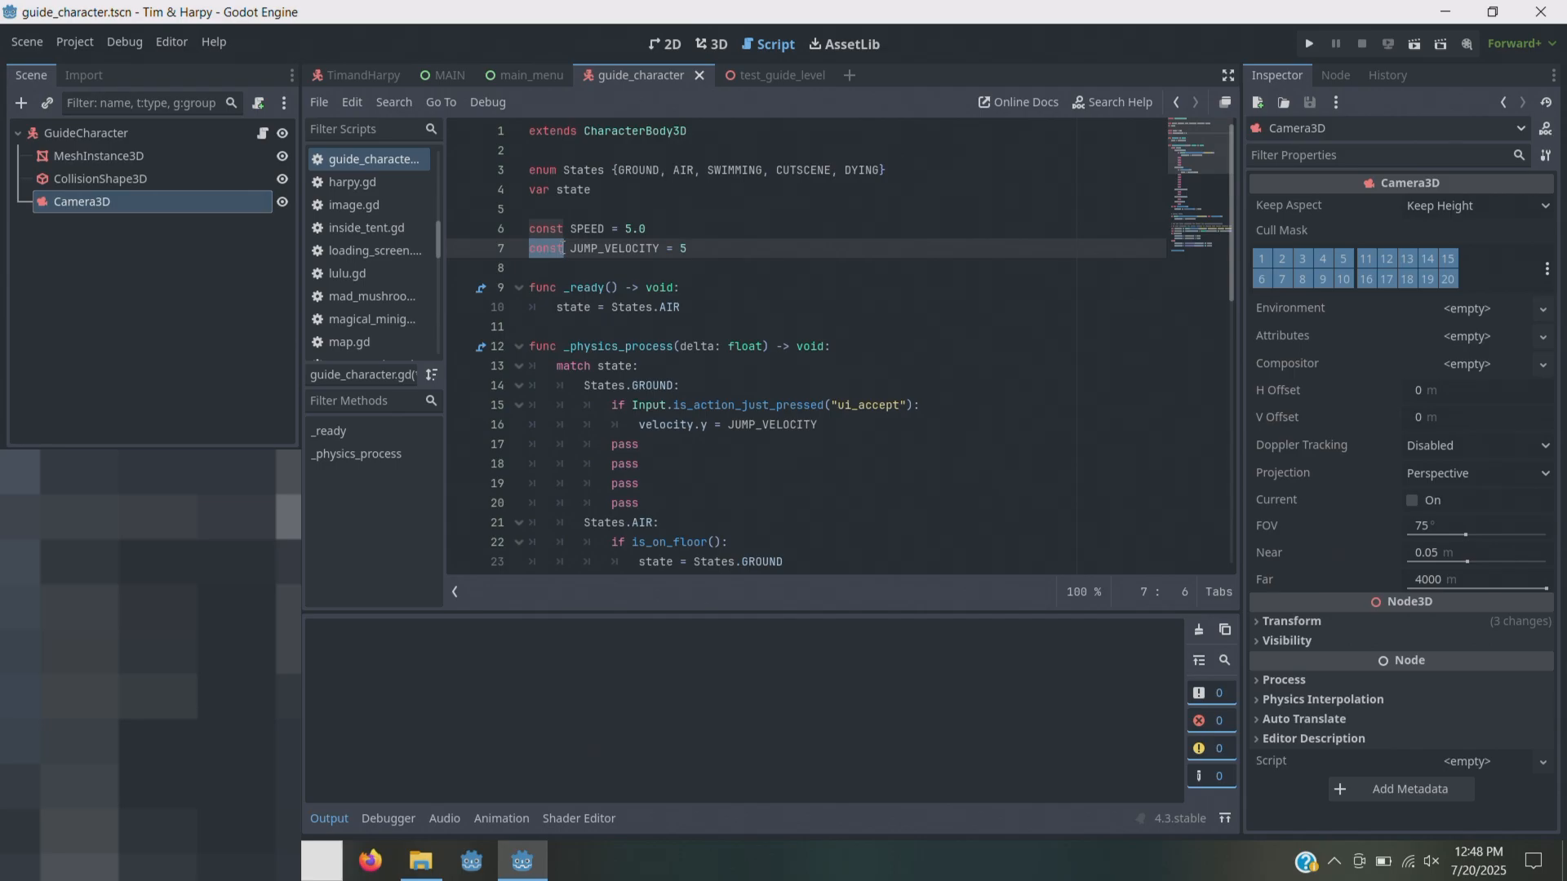
pyautogui.write('var')
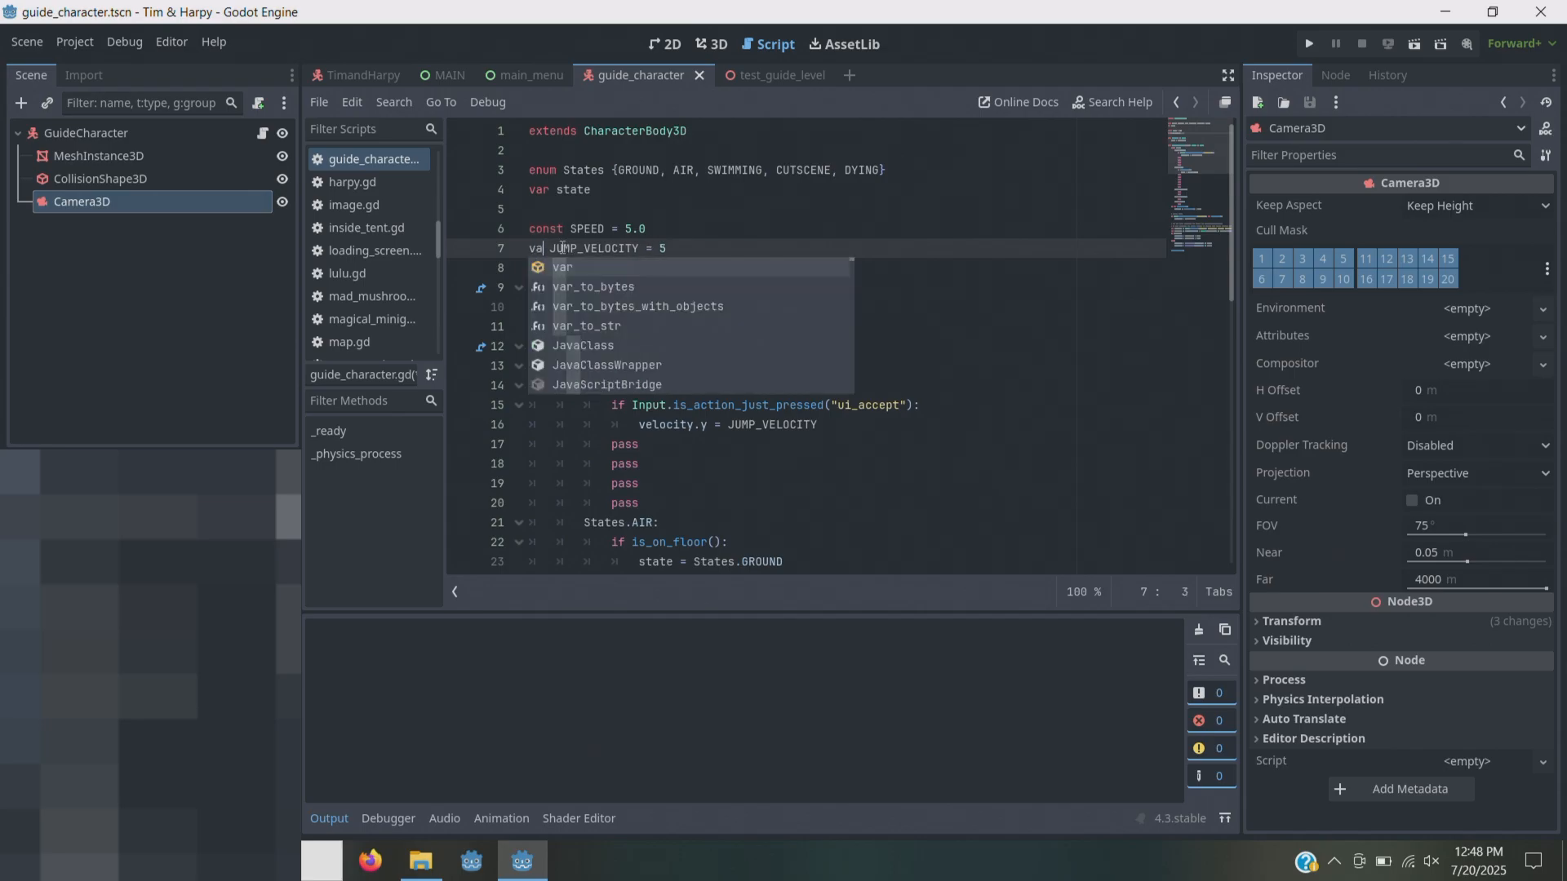
pyautogui.click(693, 253)
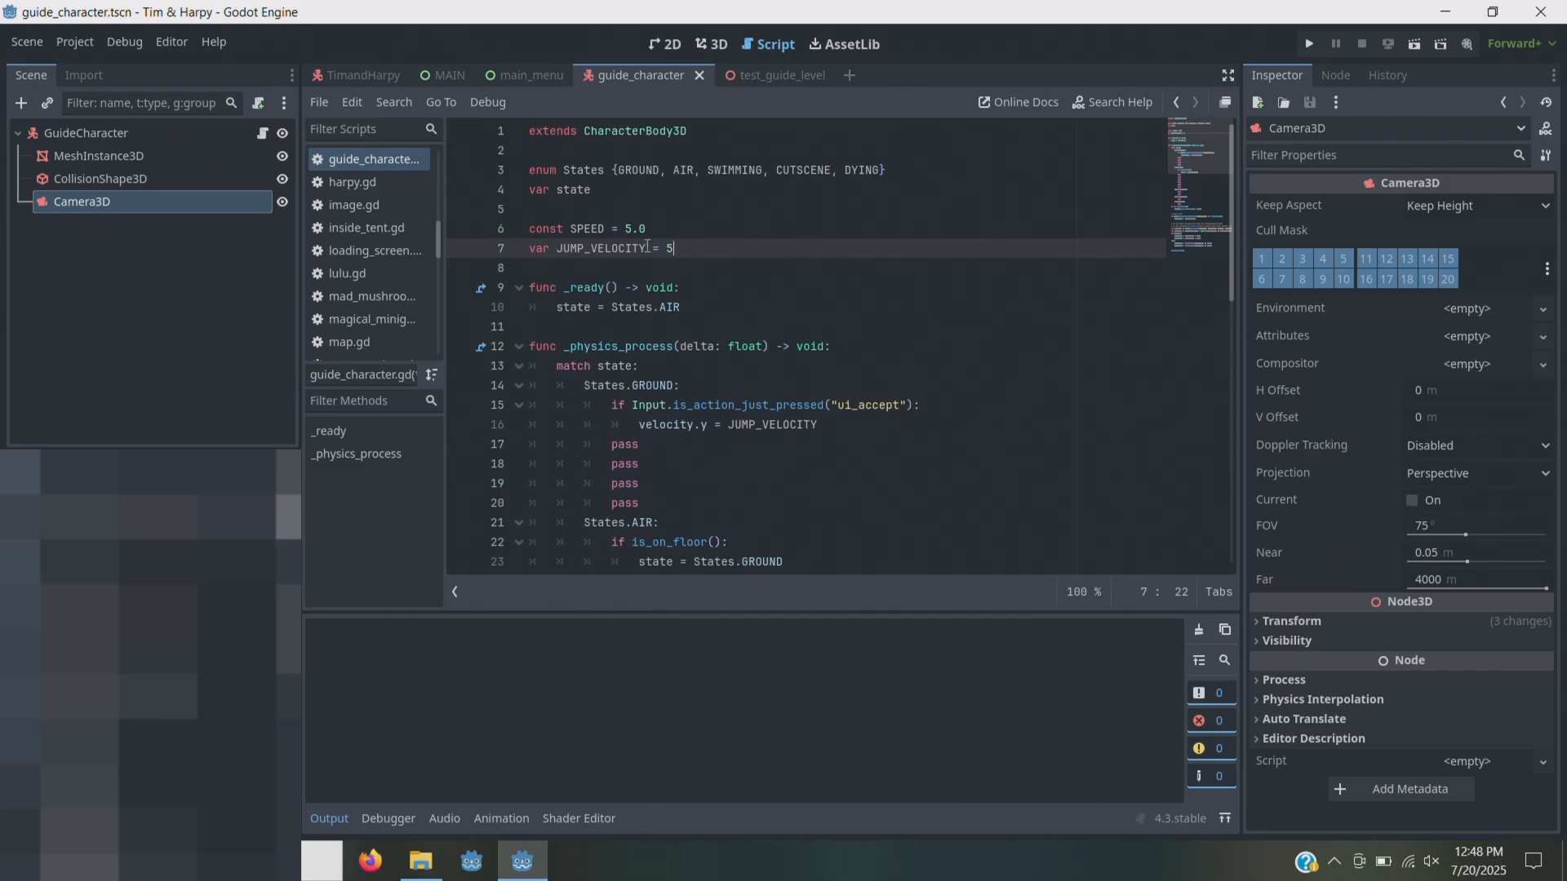
# - Add an if power_up_collected: condition below state = States.AIR in _ready
pyautogui.click(694, 310)
pyautogui.press('Return')
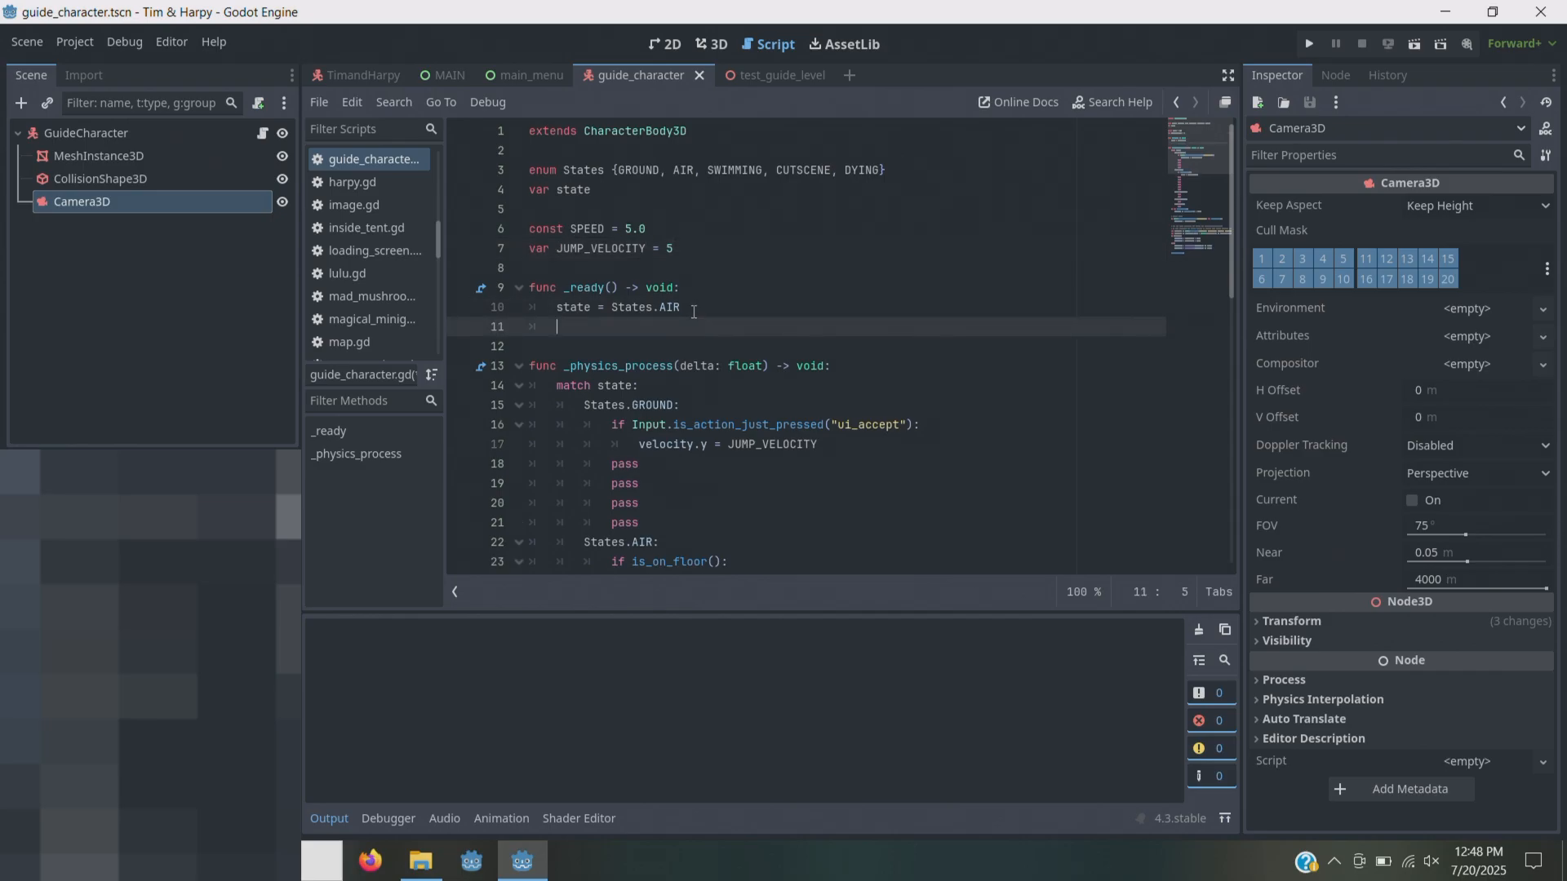
pyautogui.write('if power_u')
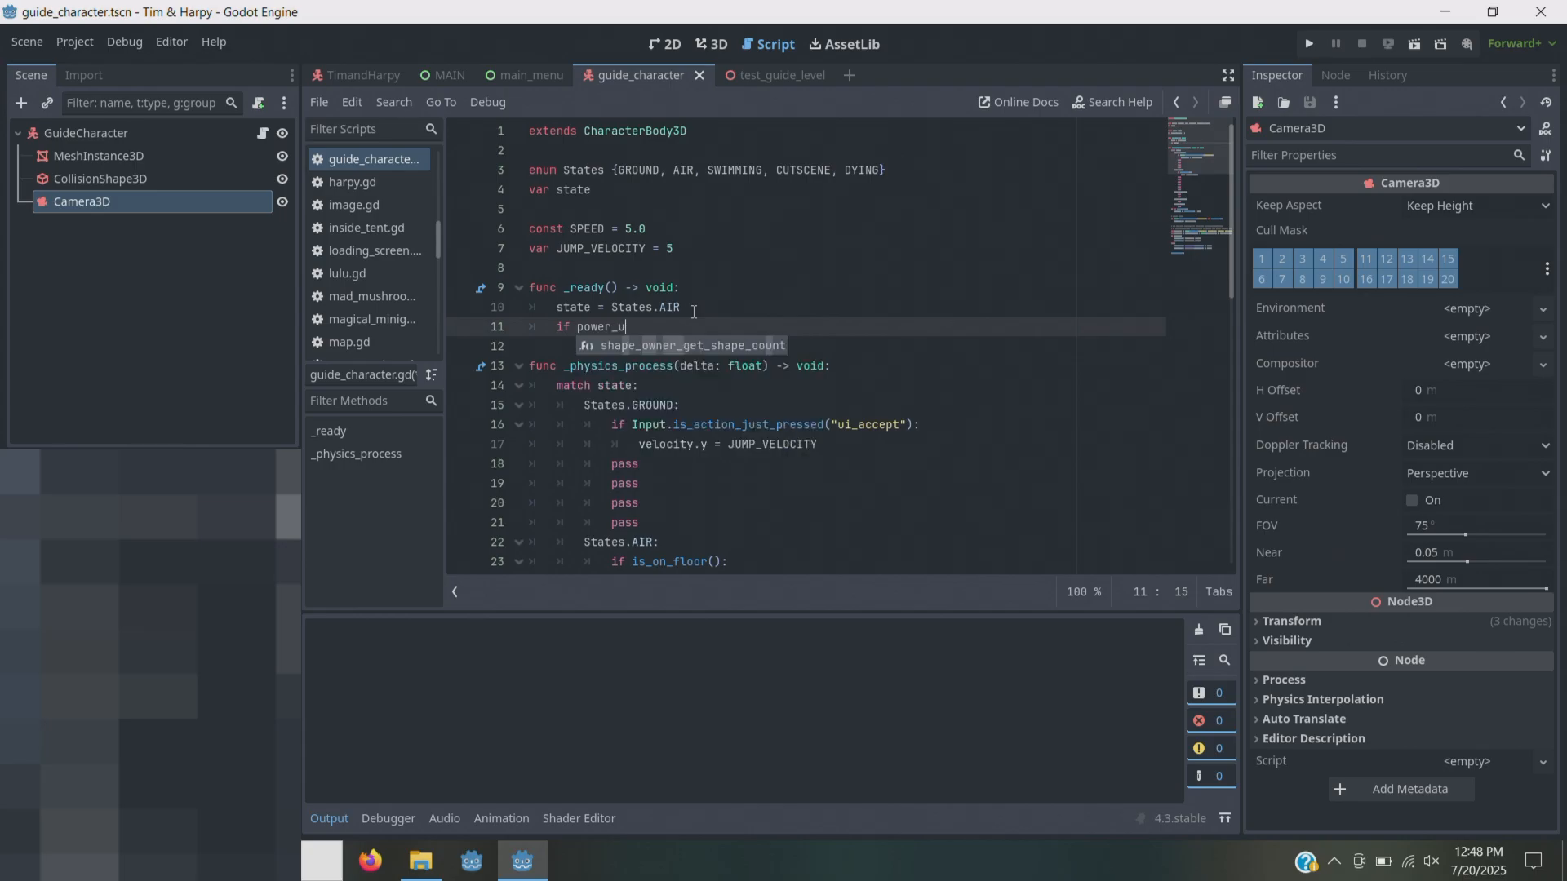
pyautogui.write('p_collecte')
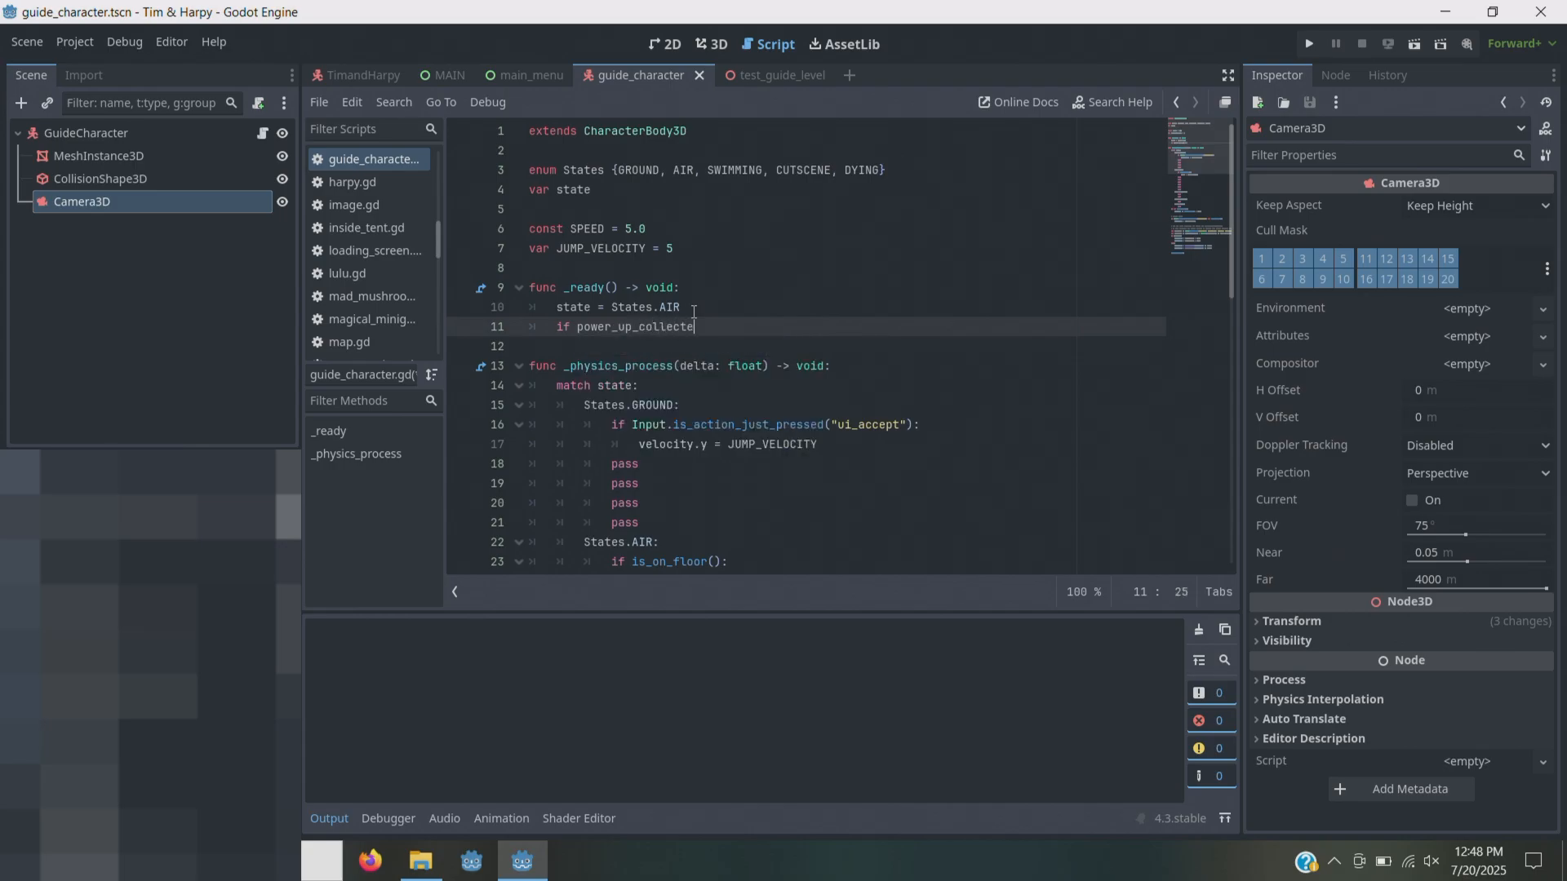
pyautogui.write('d:')
pyautogui.press('Return')
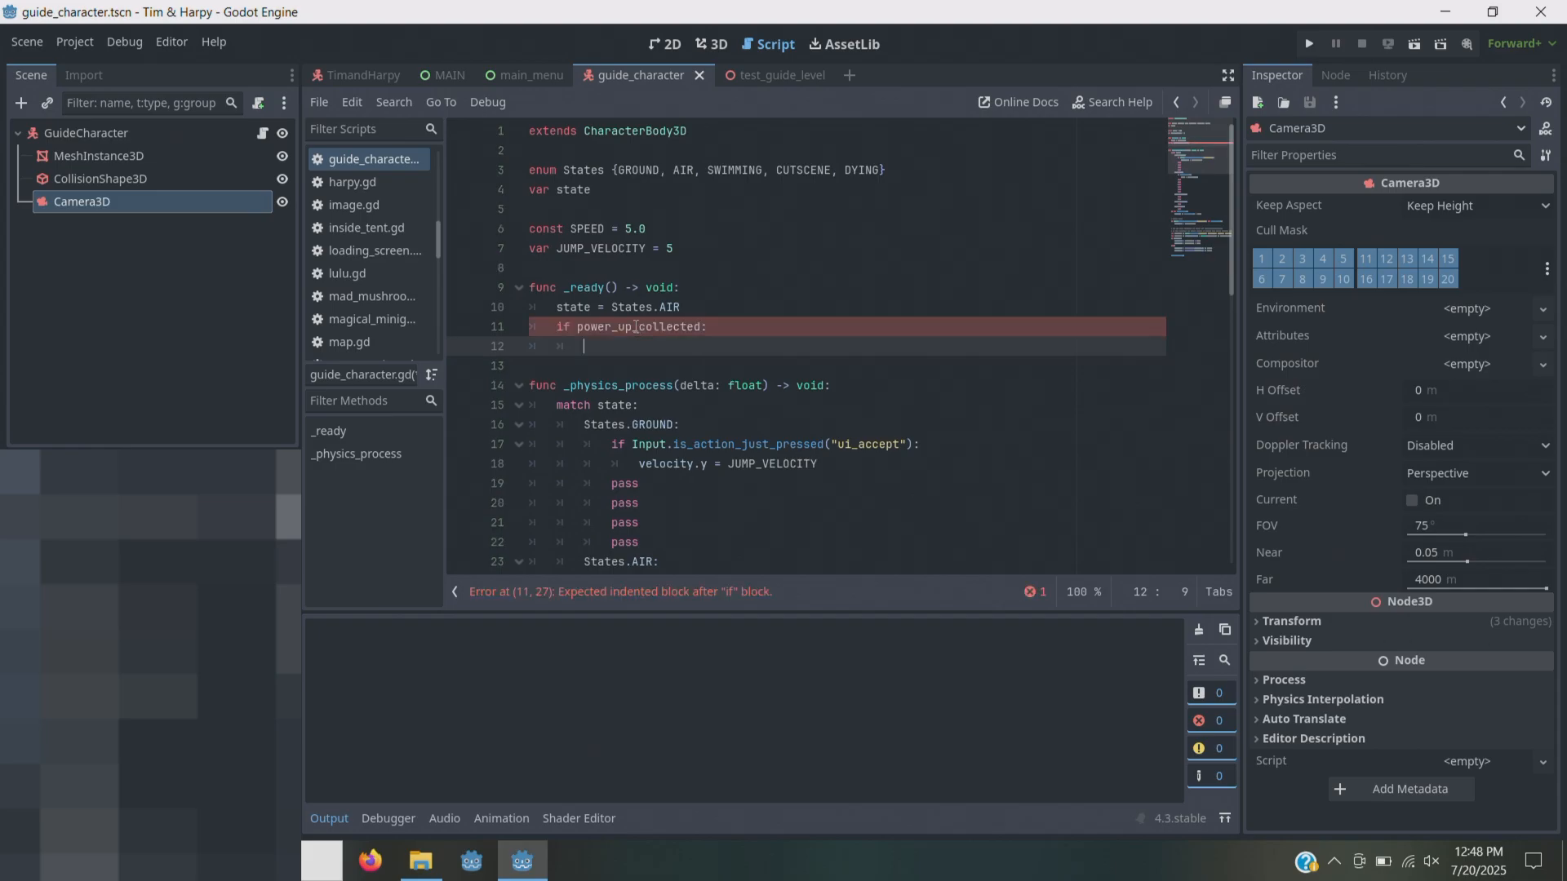
# - Rename the condition to just_power_up_collected and add JUMP_VELOCITY = 10 inside its block
pyautogui.moveTo(577, 328); pyautogui.dragTo(701, 331)
pyautogui.click(660, 347)
pyautogui.click(578, 326)
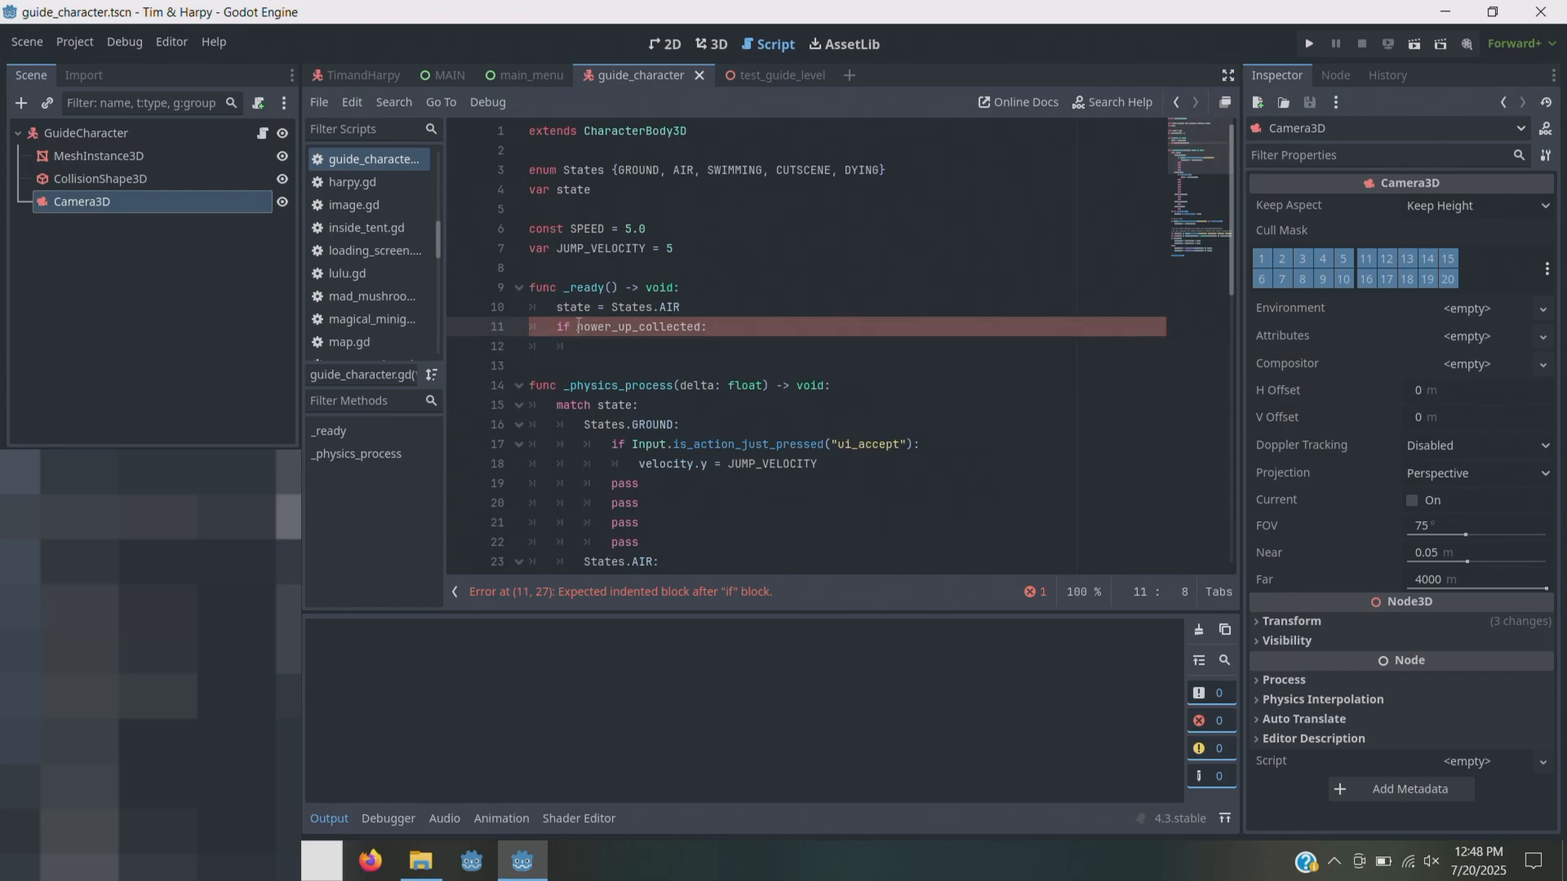
pyautogui.write('just_')
pyautogui.click(612, 349)
pyautogui.write('JUM')
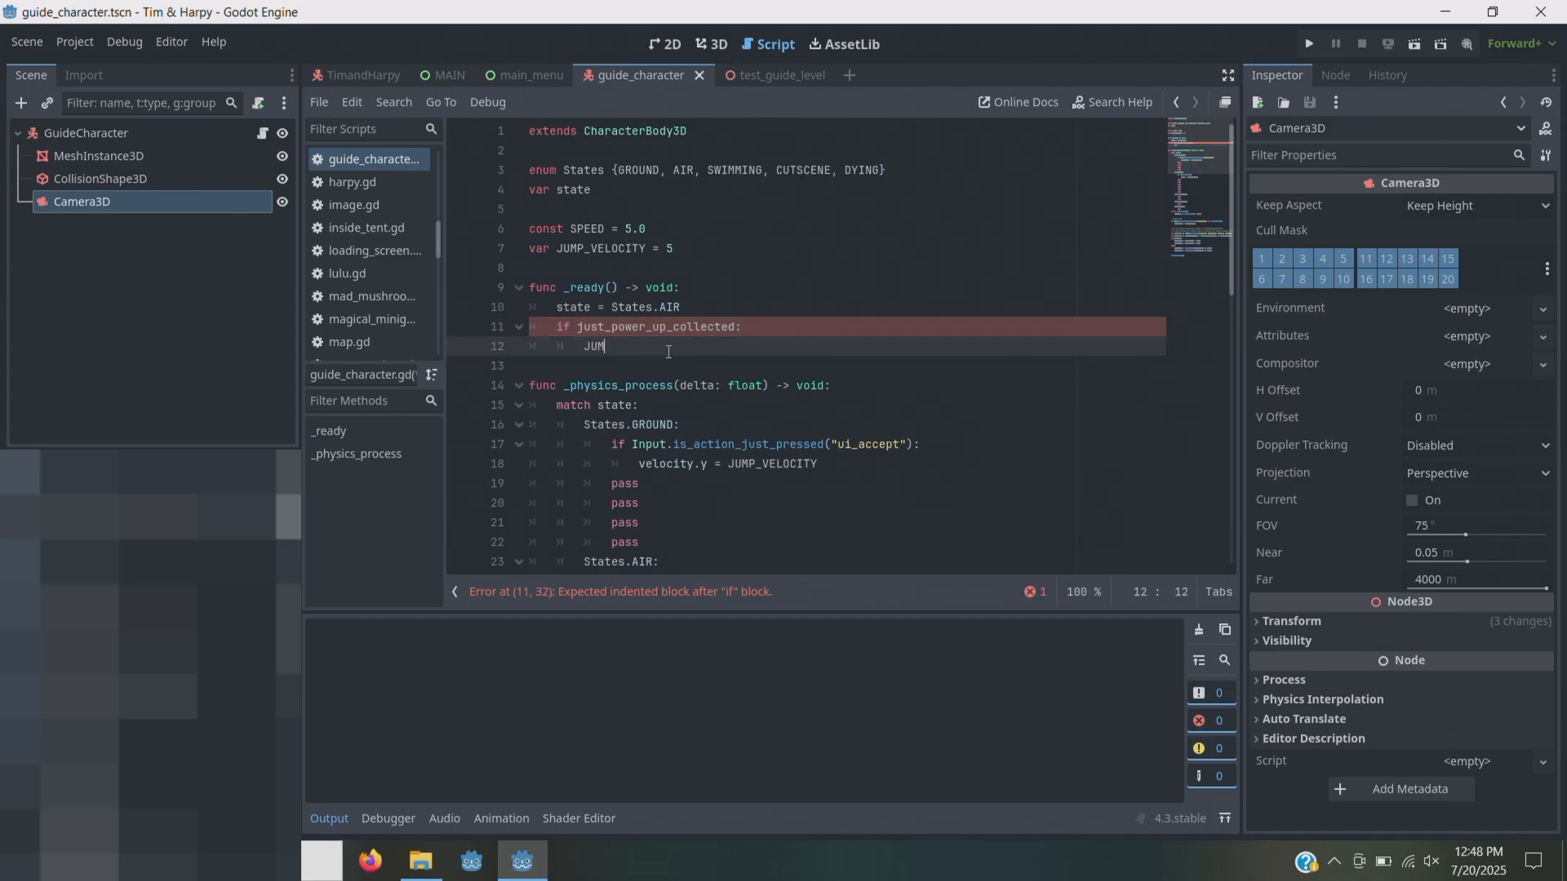
pyautogui.write('P_VELOCITY = 10')
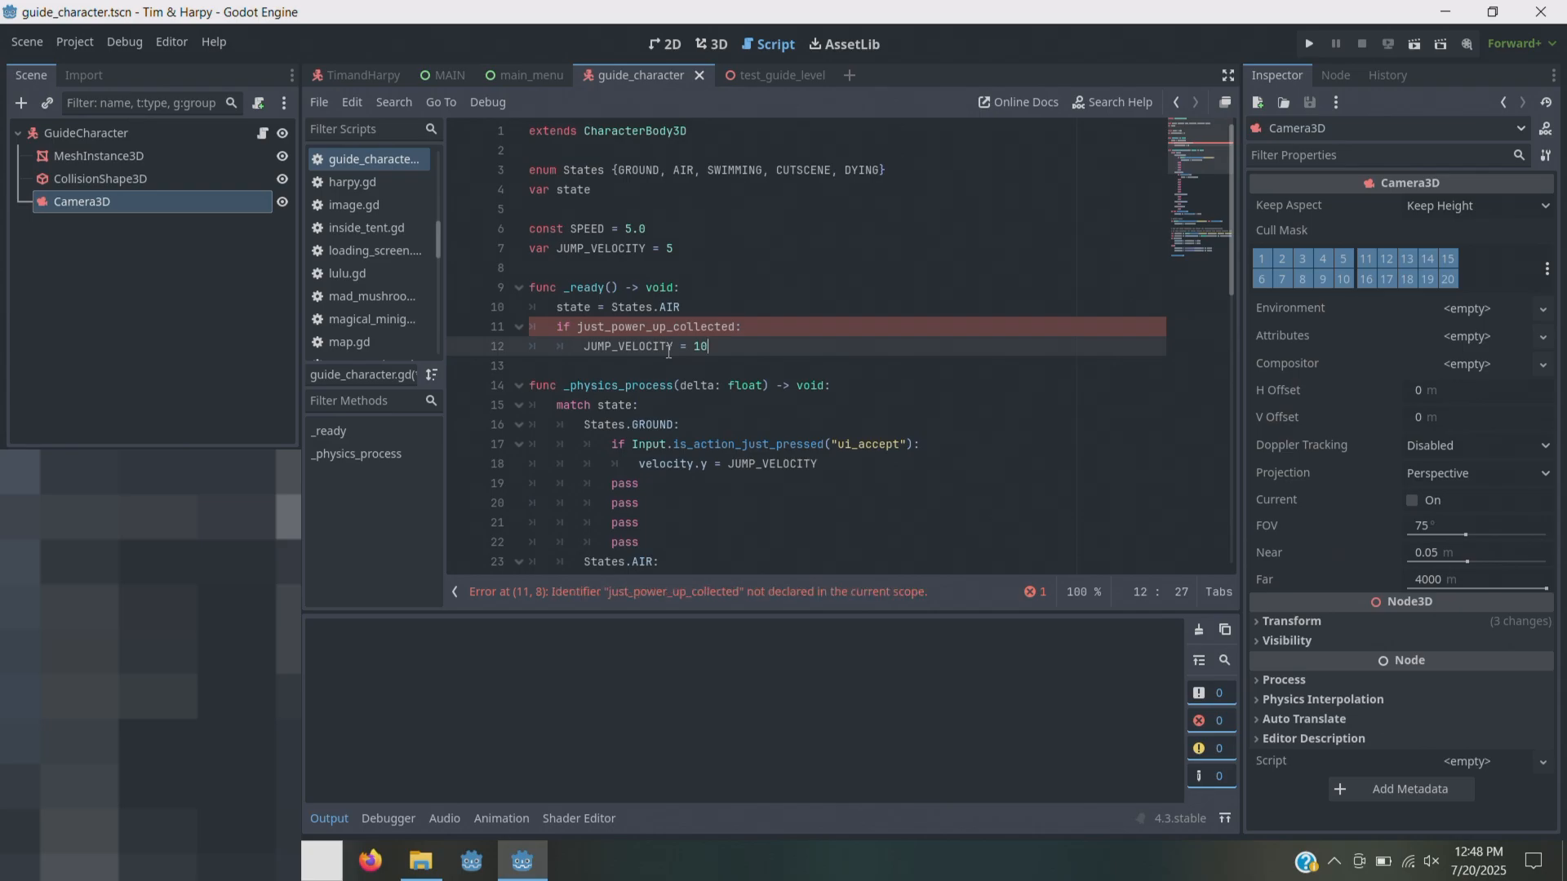
# - Delete the just_power_up_collected block from _ready
pyautogui.moveTo(730, 349); pyautogui.dragTo(698, 311)
pyautogui.press('BackSpace')
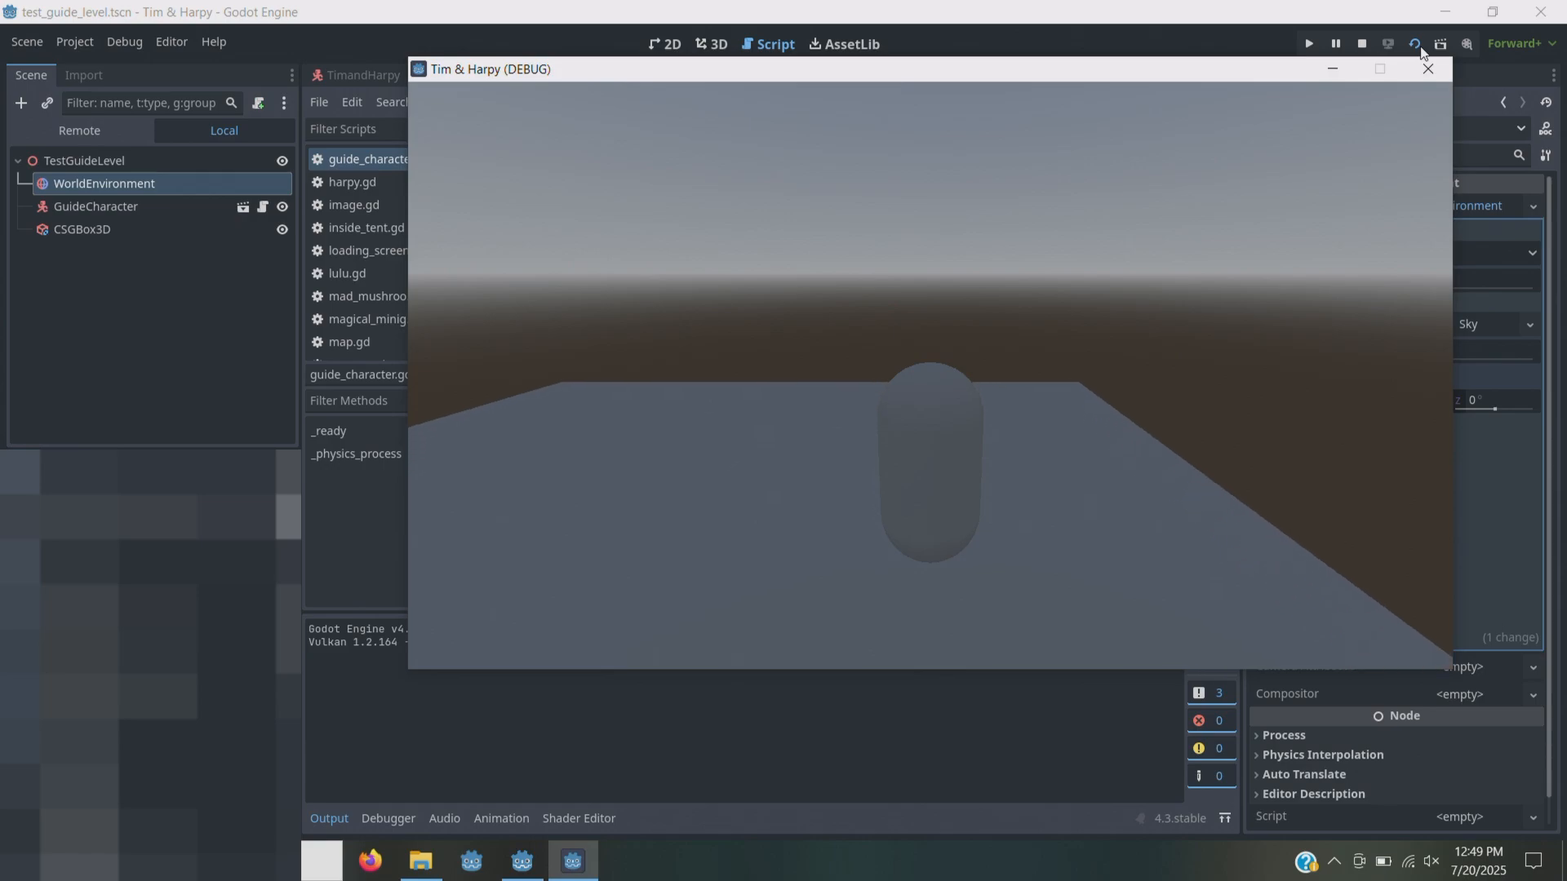
# - Test the character's jump in the running test_guide_level scene
pyautogui.press('space')
pyautogui.press('space')
pyautogui.press('space')
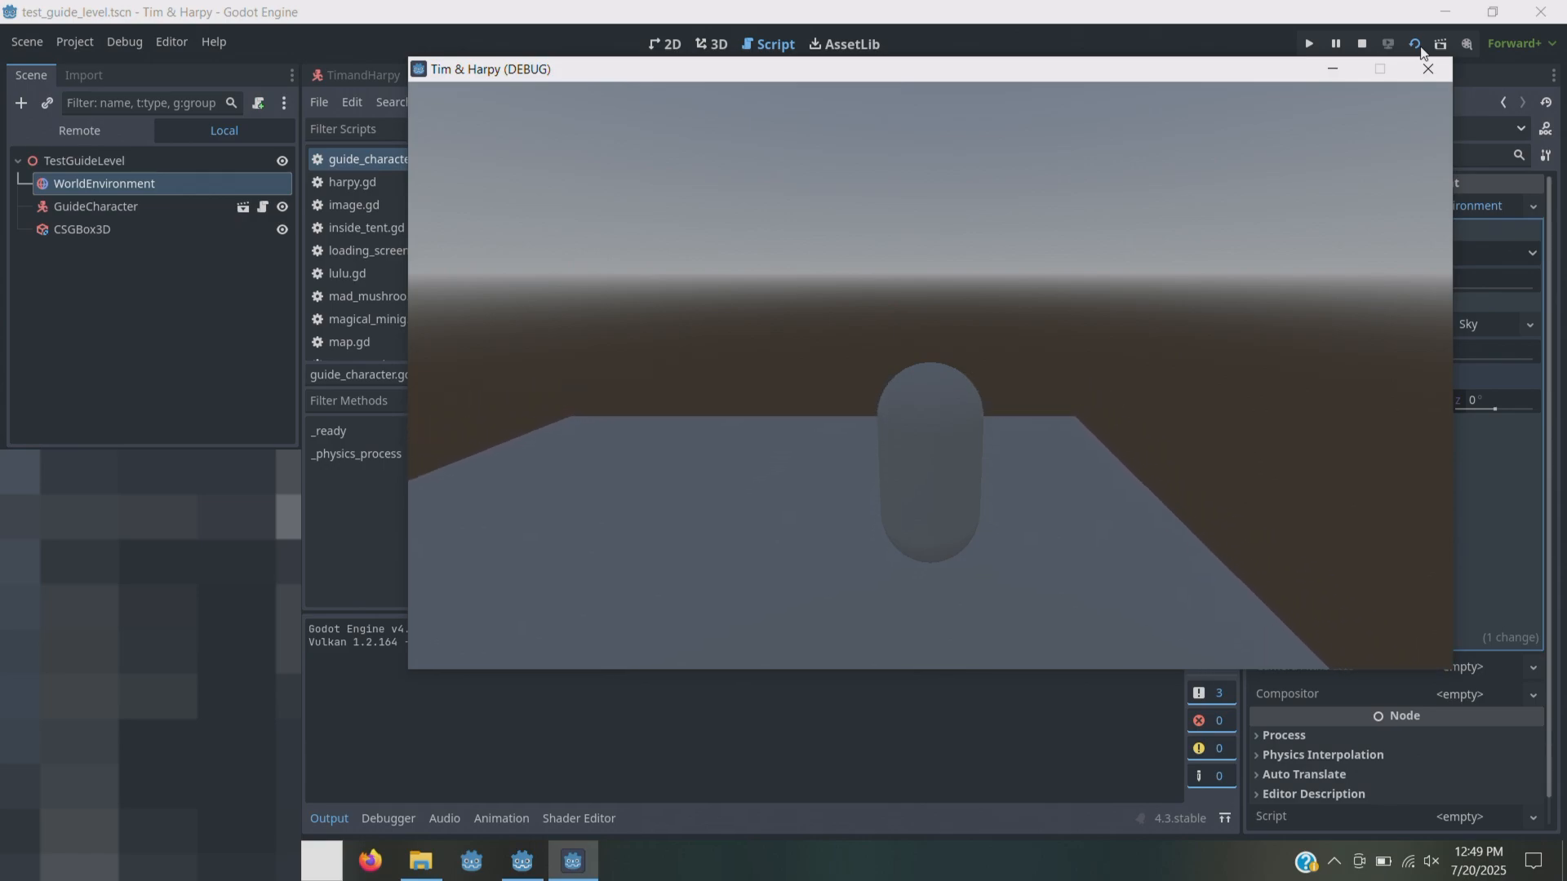
# - Test moving the character around the platform while jumping repeatedly, and close the running game
pyautogui.press('a')
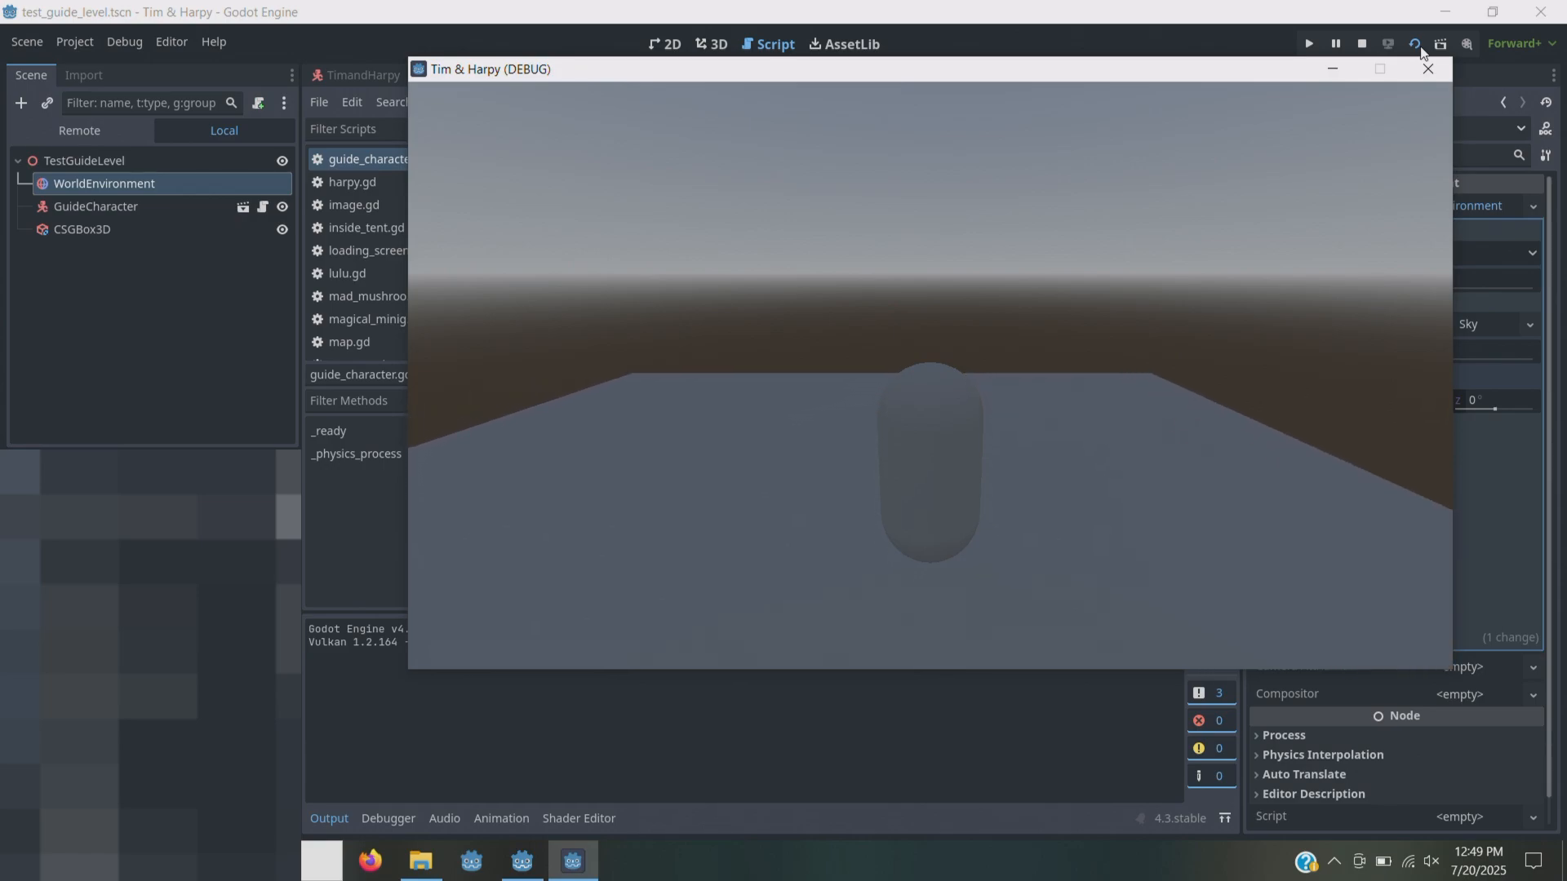
pyautogui.press('s')
pyautogui.press('space')
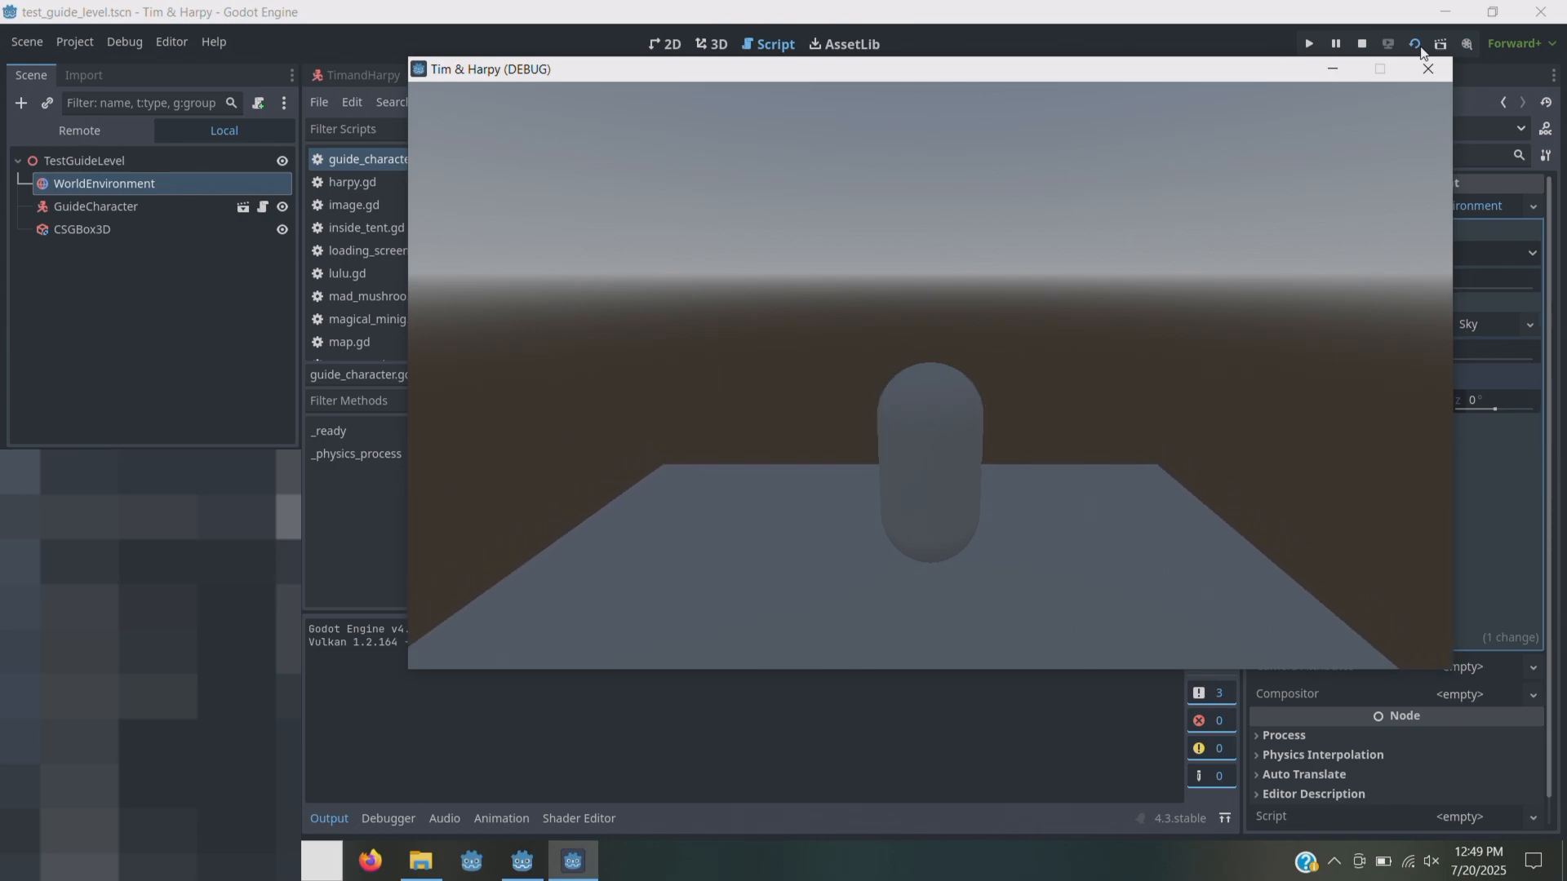
pyautogui.press('space')
pyautogui.press('space')
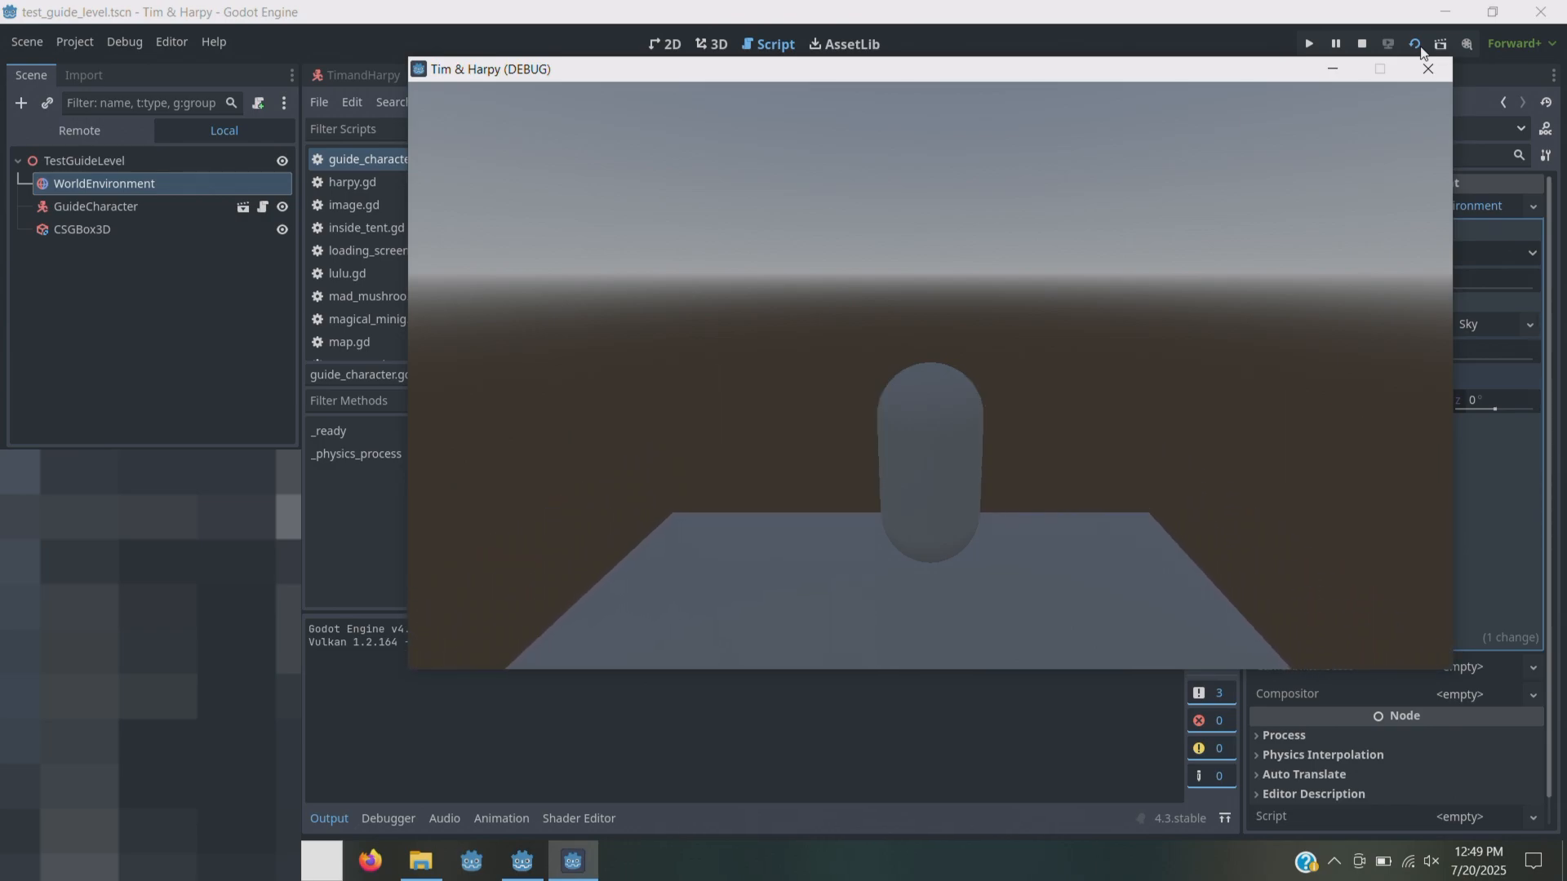
pyautogui.press('space')
pyautogui.press('space')
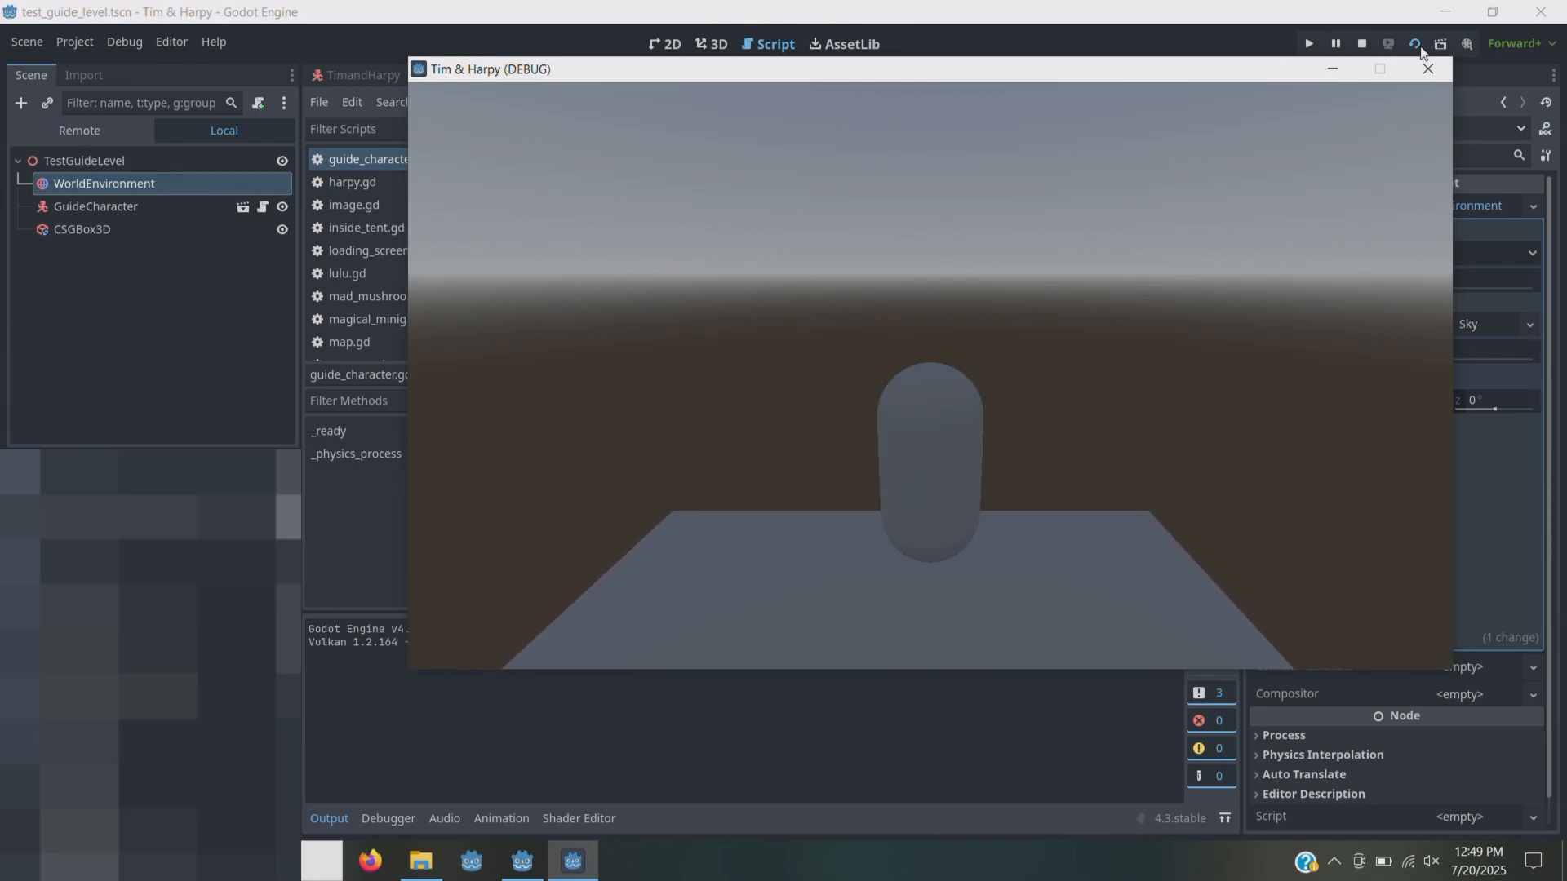
pyautogui.press('space')
pyautogui.press('space')
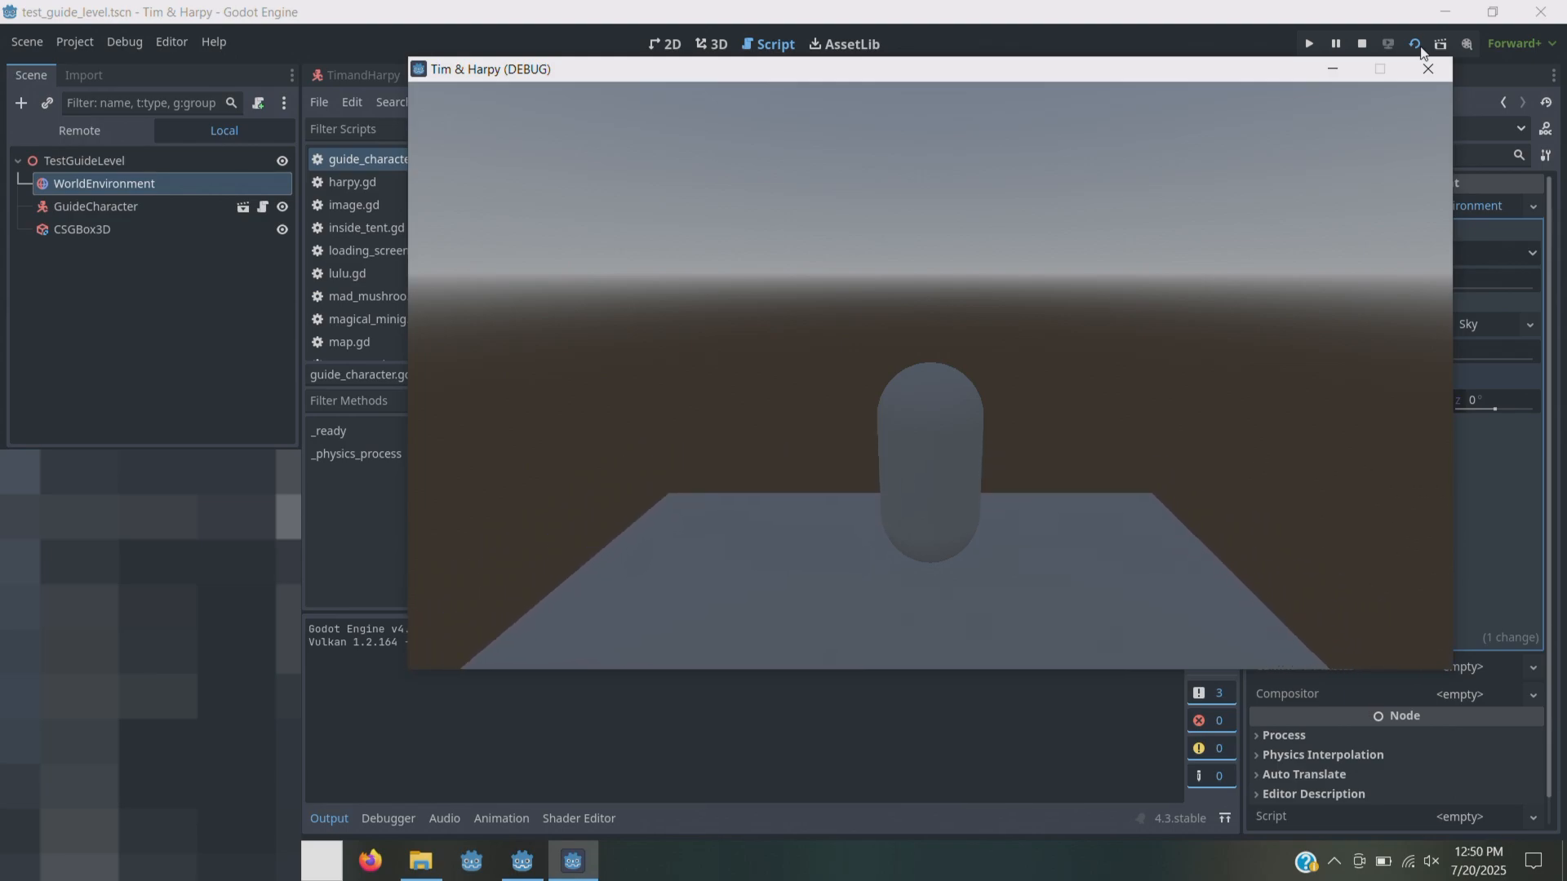
pyautogui.press('space')
pyautogui.press('space')
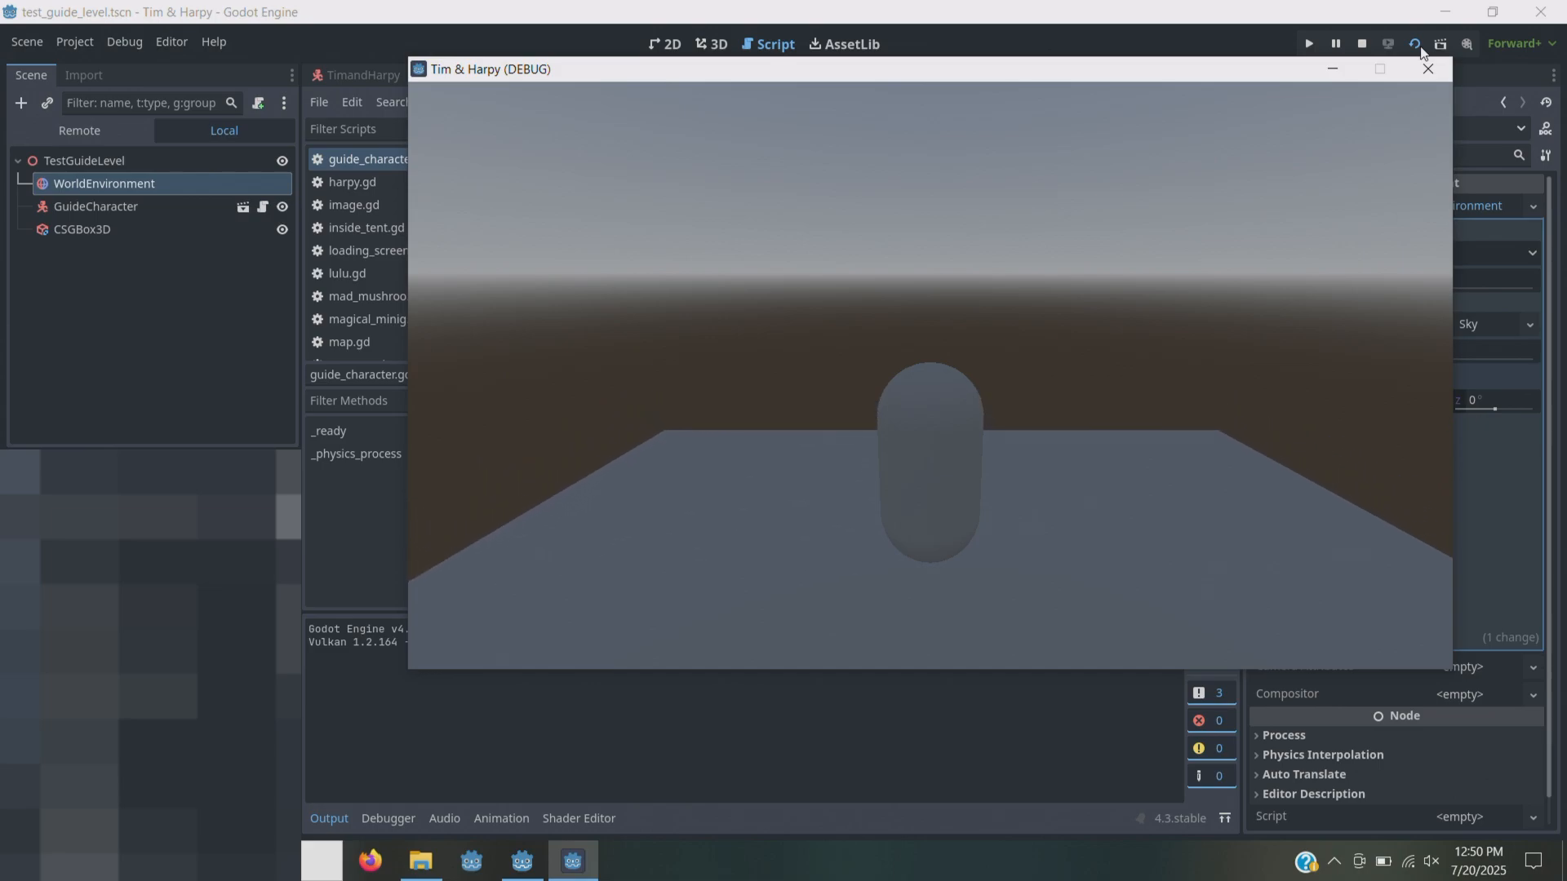
pyautogui.press('a')
pyautogui.press('space')
pyautogui.press('space')
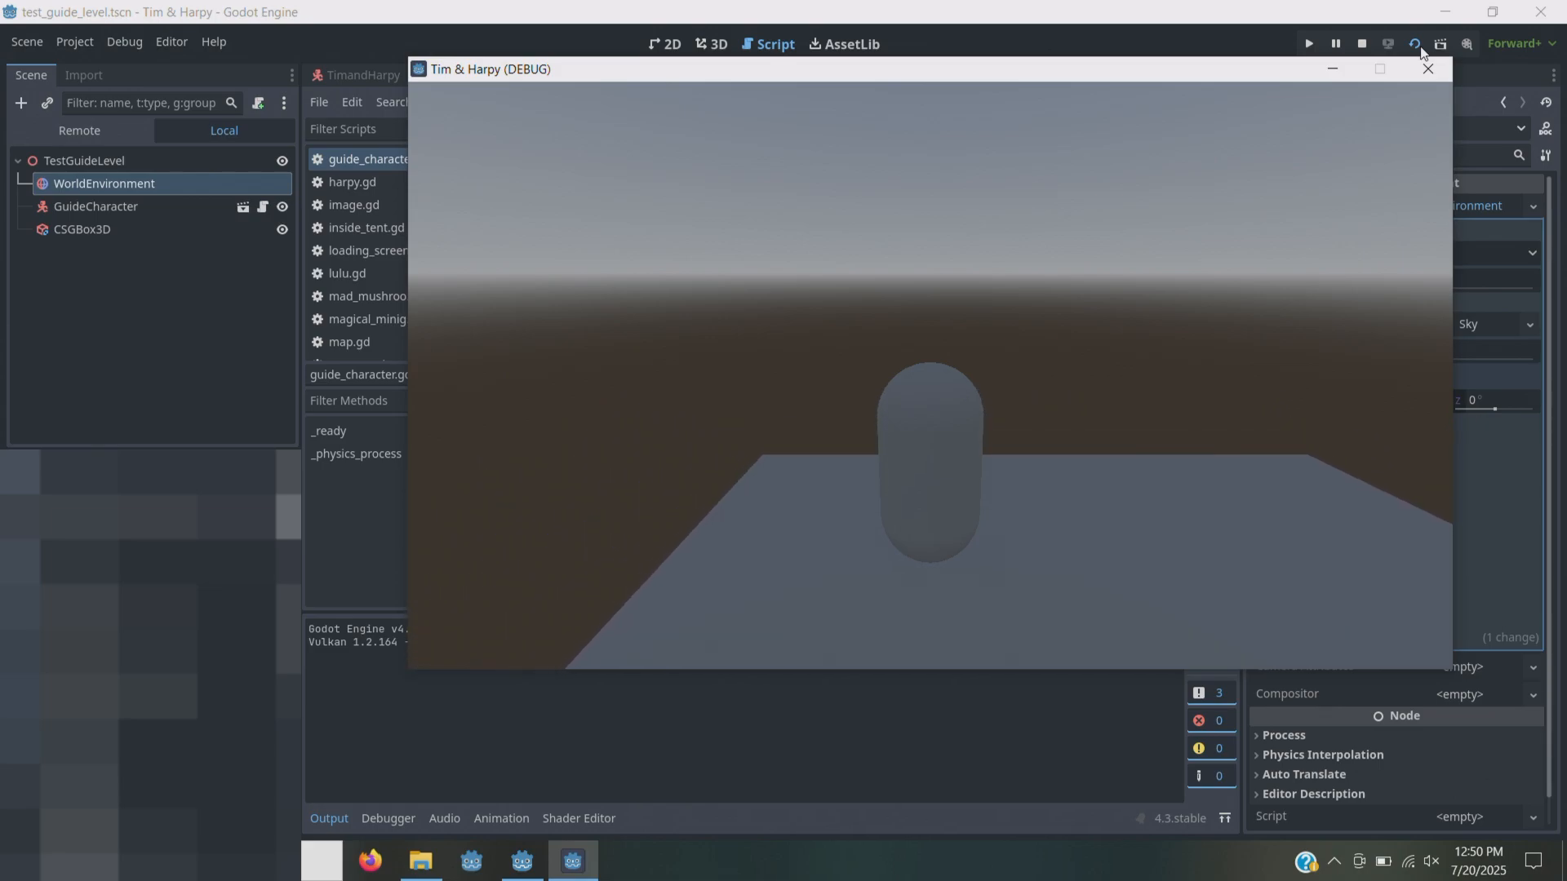
pyautogui.press('d')
pyautogui.press('space')
pyautogui.press('a')
pyautogui.press('space')
pyautogui.press('space')
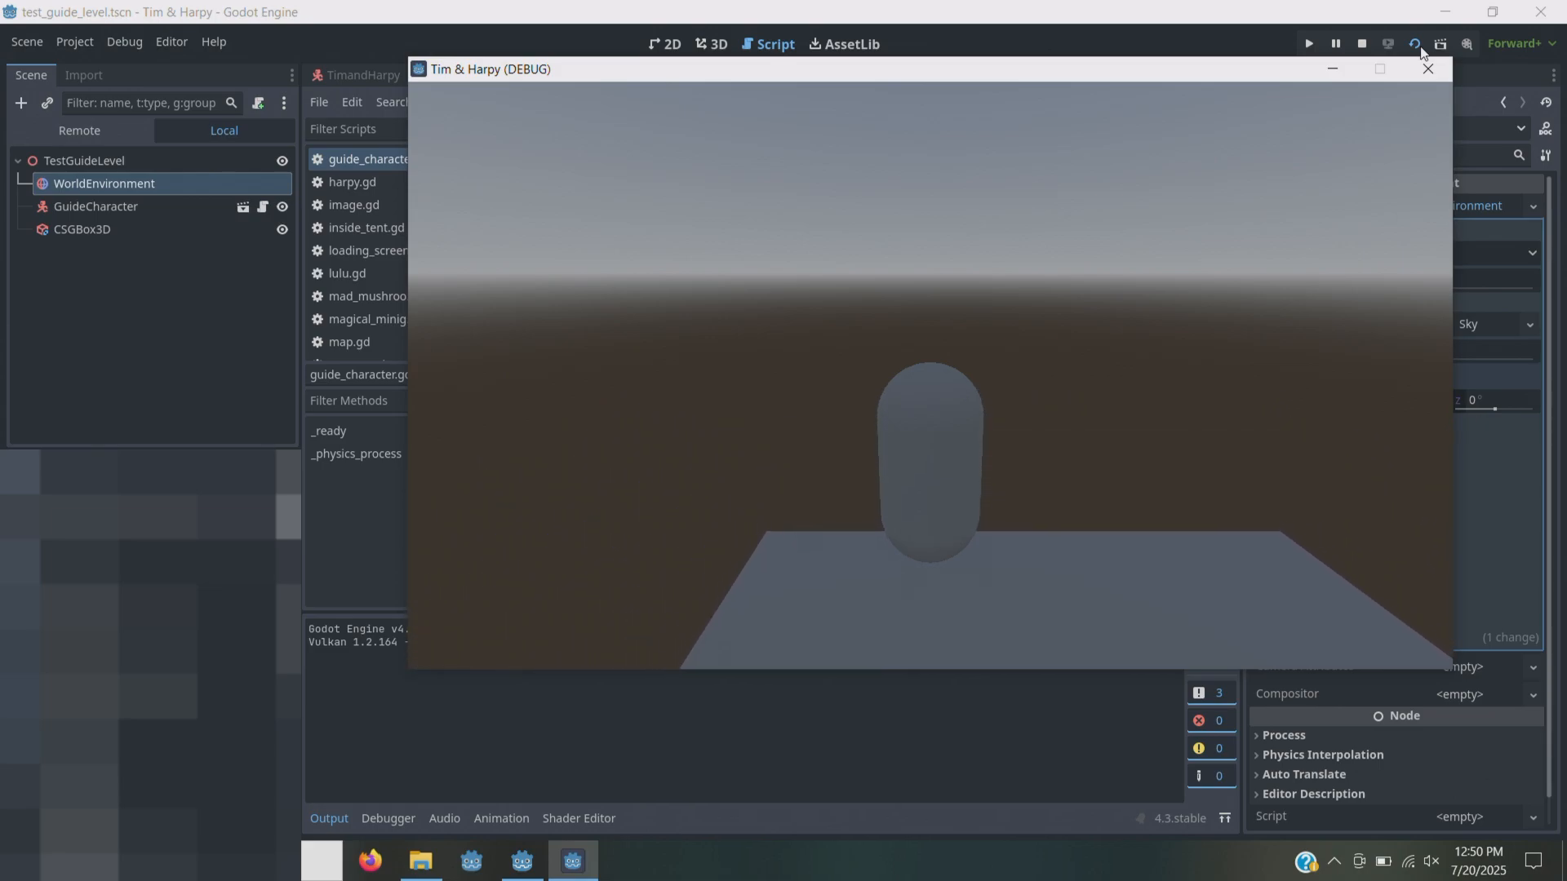
pyautogui.press('d')
pyautogui.press('space')
pyautogui.press('a')
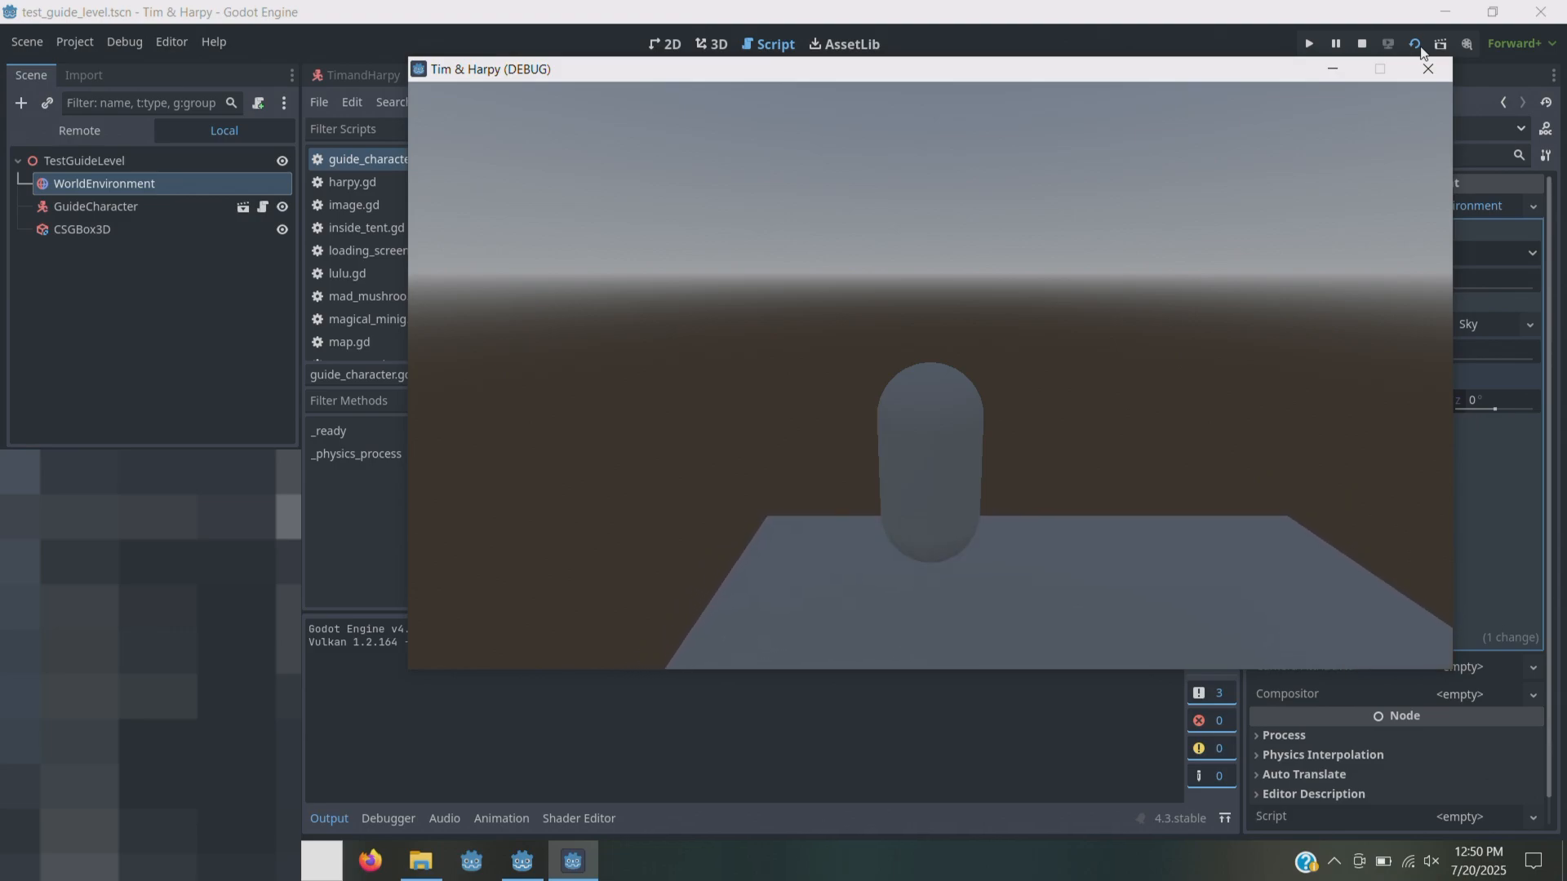
pyautogui.press('space')
pyautogui.press('d')
pyautogui.press('a')
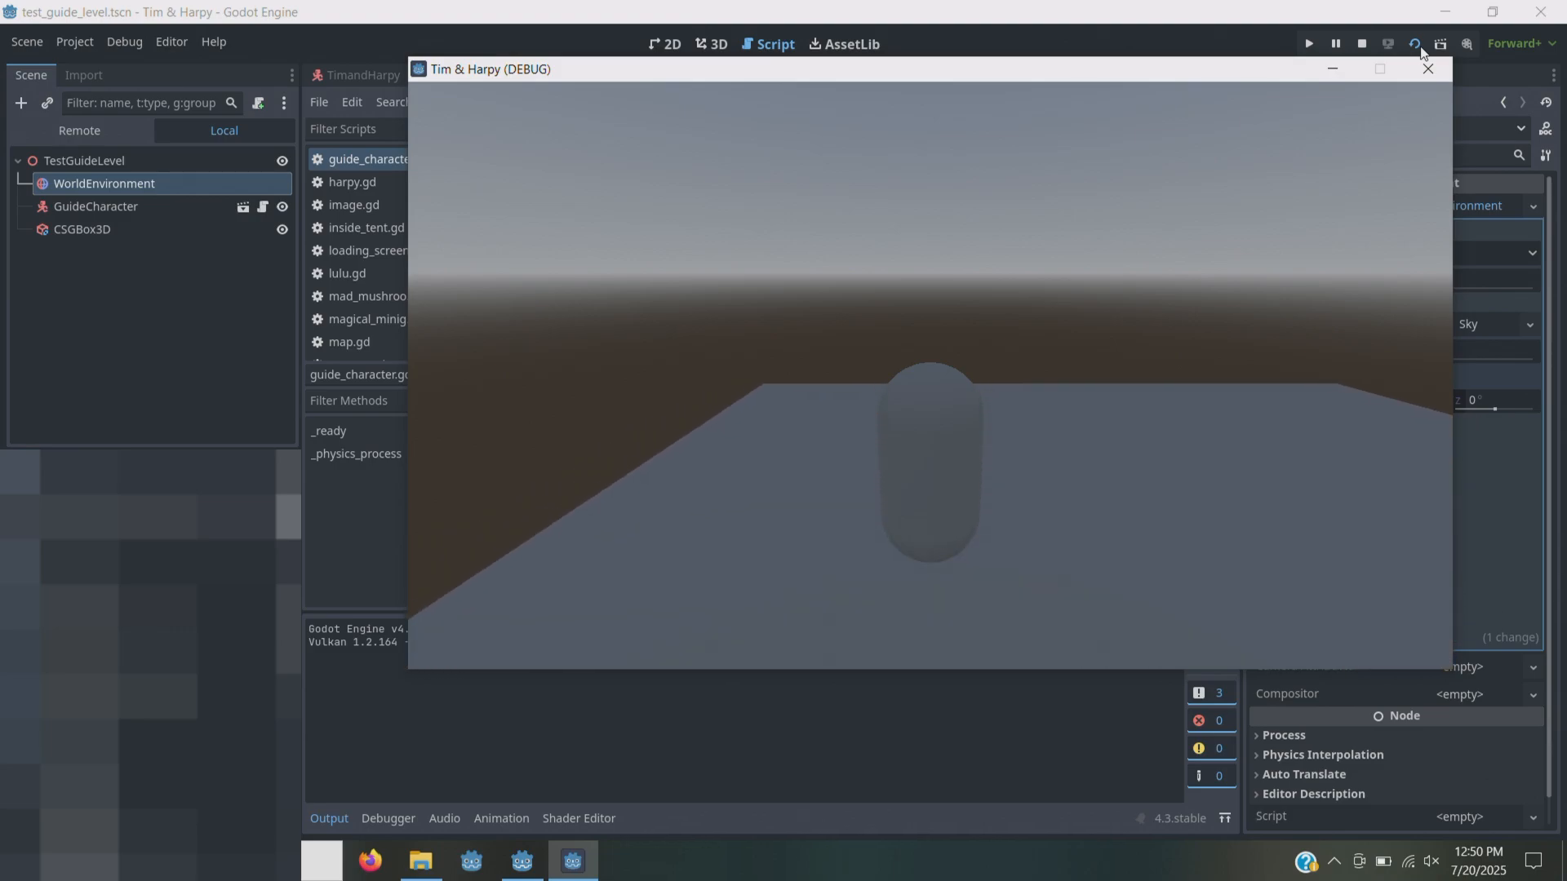
pyautogui.press('space')
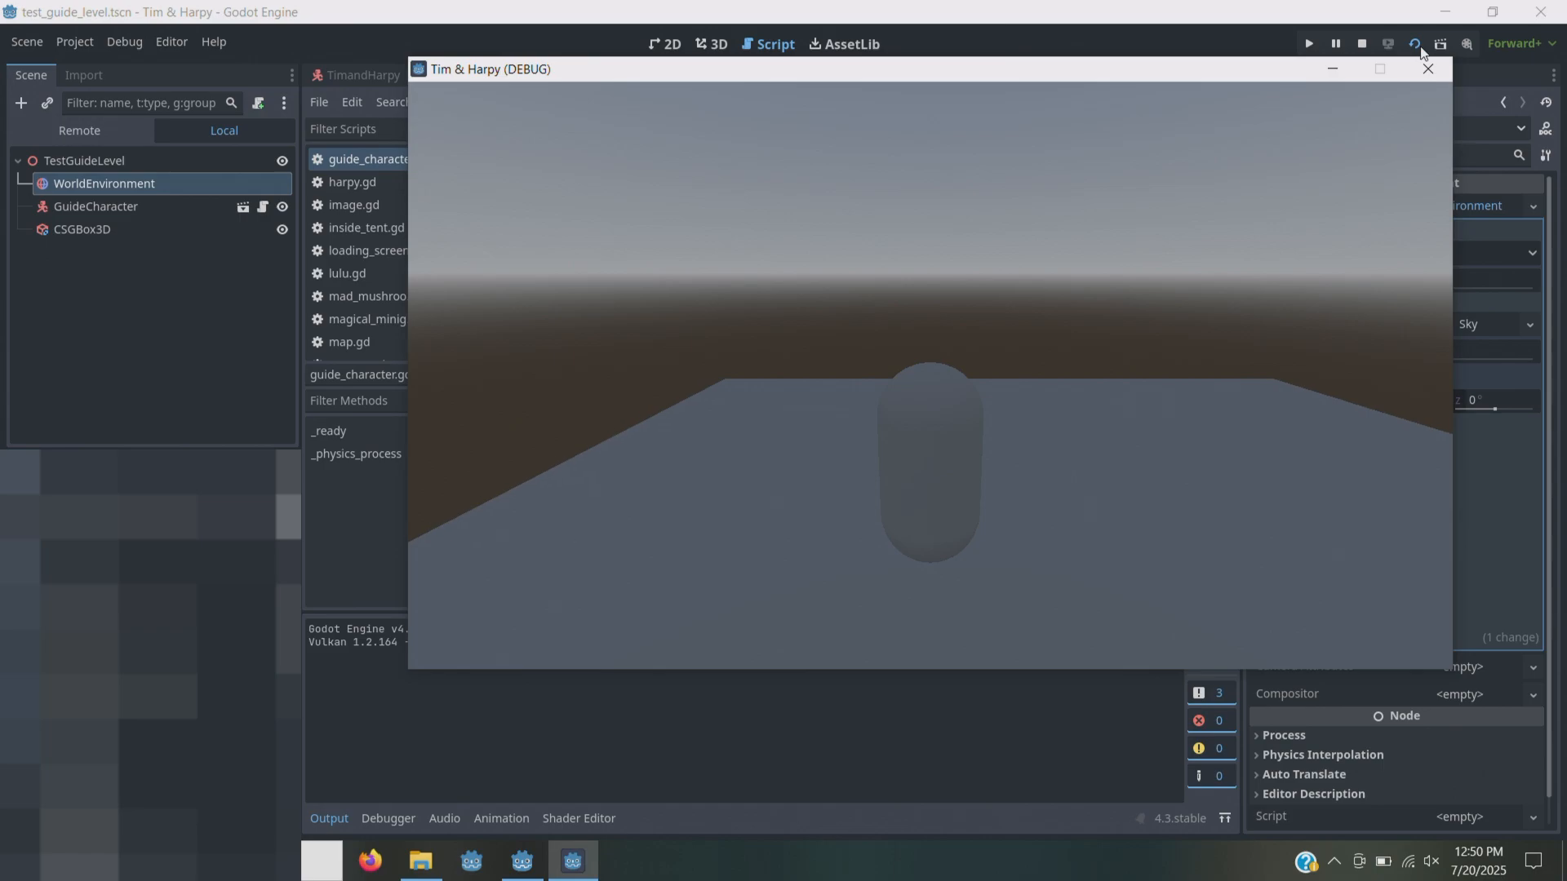
pyautogui.press('space')
pyautogui.press('space')
pyautogui.press('space')
pyautogui.press('d')
pyautogui.press('a')
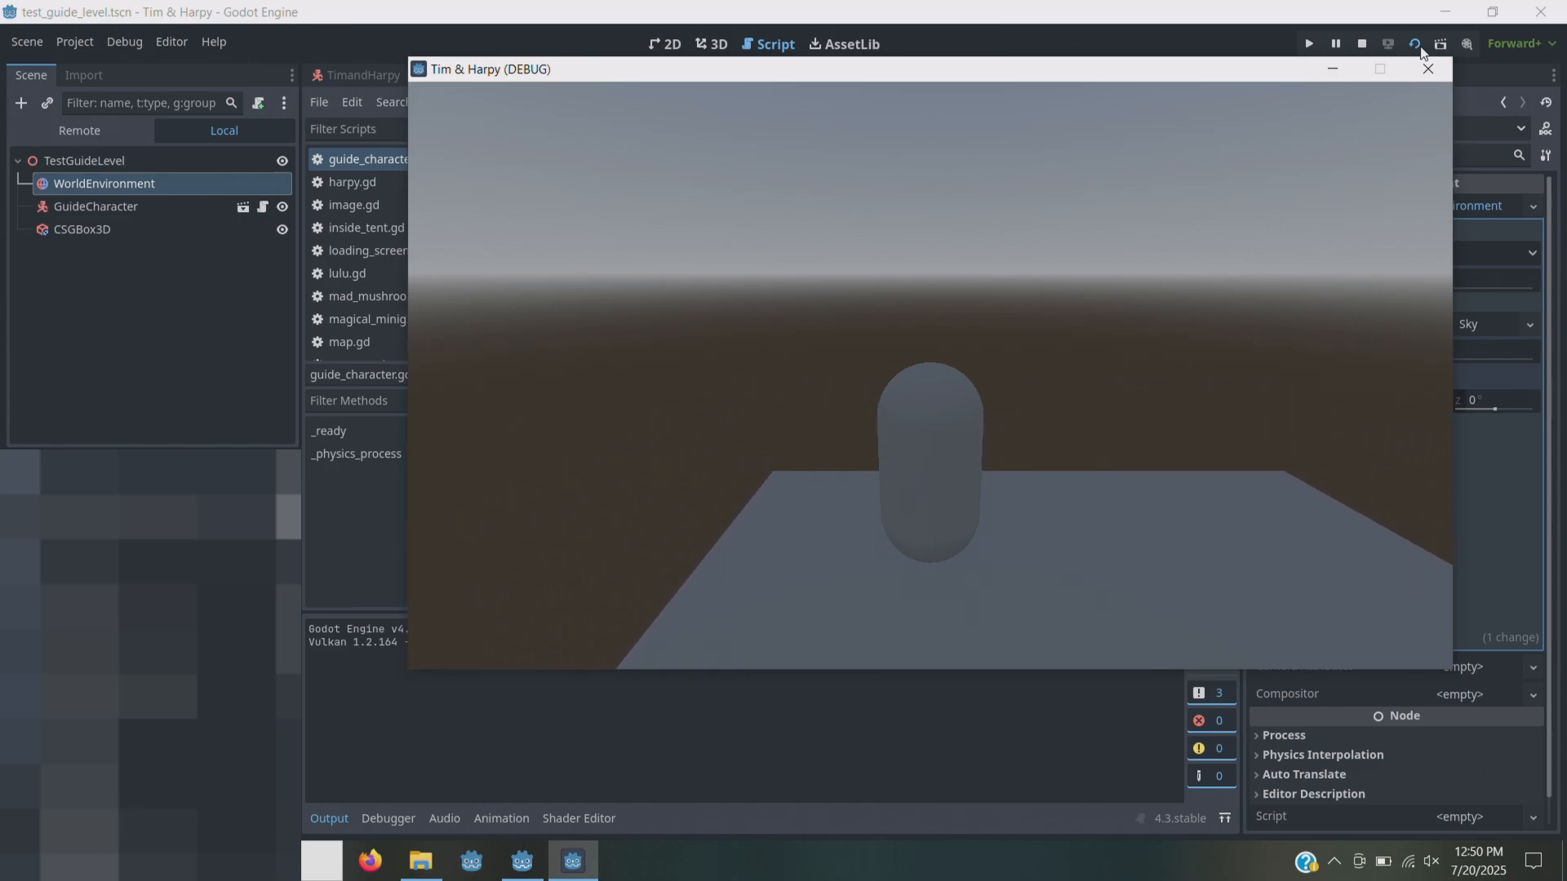
pyautogui.press('d')
pyautogui.press('space')
pyautogui.press('a')
pyautogui.press('a')
pyautogui.press('space')
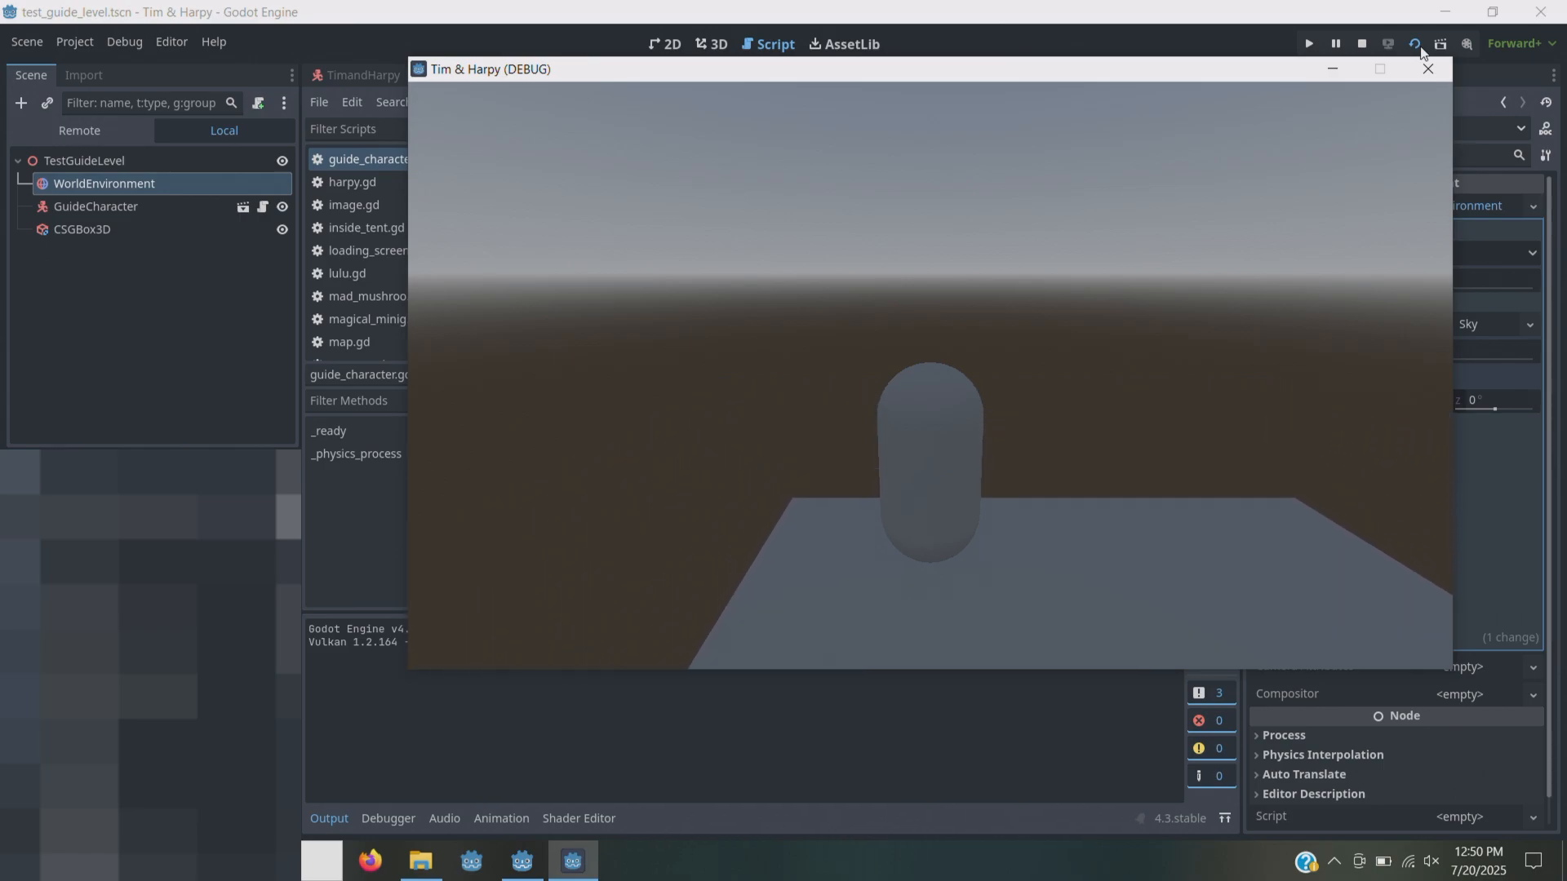
pyautogui.press('d')
pyautogui.press('space')
pyautogui.press('a')
pyautogui.press('space')
pyautogui.press('d')
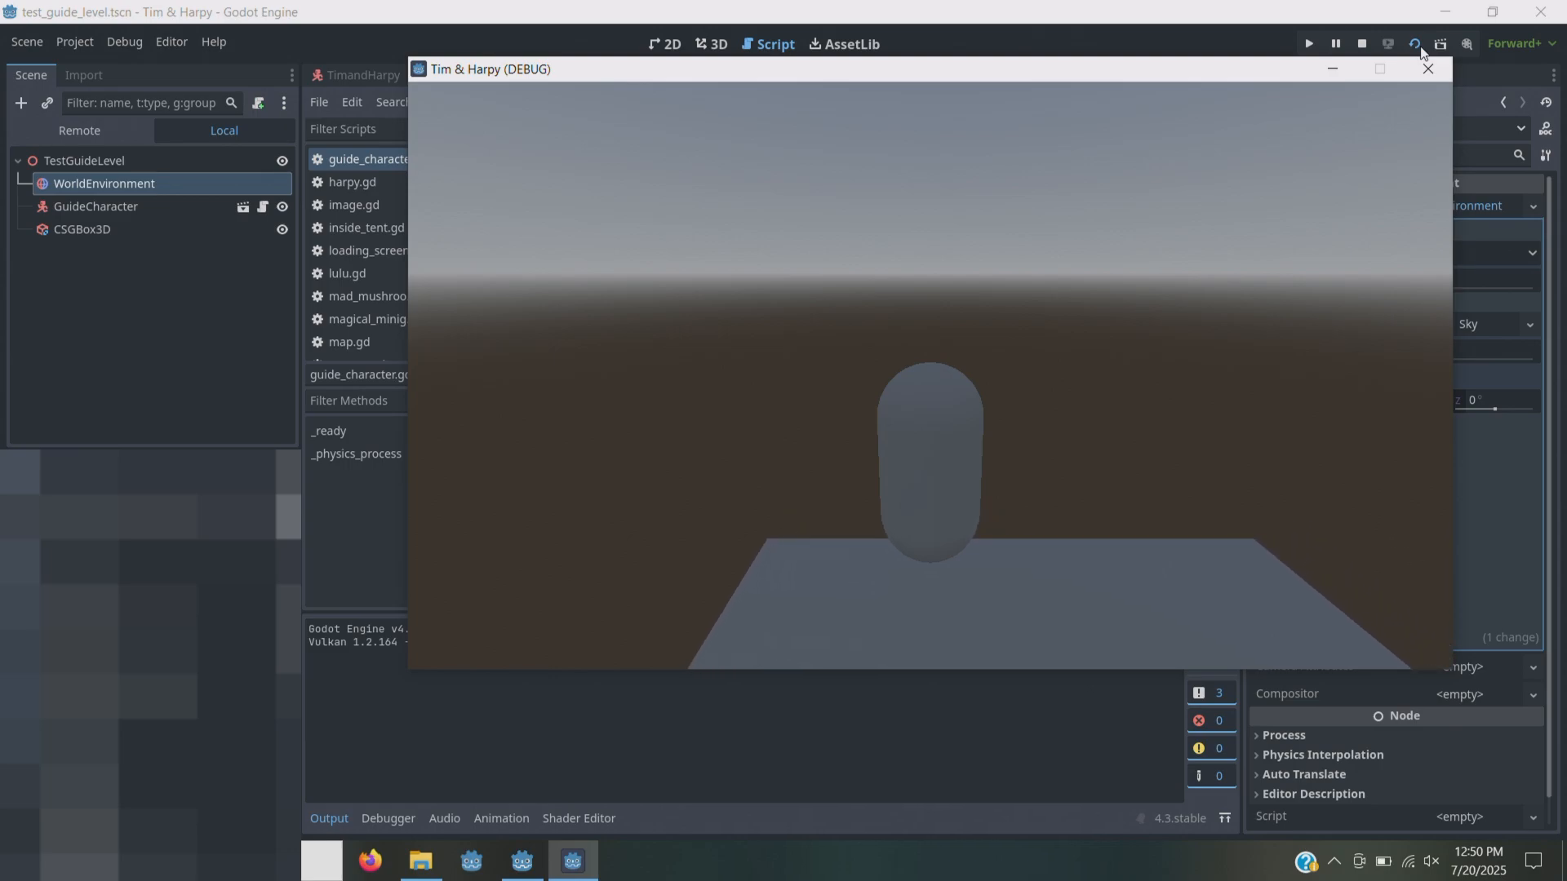
pyautogui.press('w')
pyautogui.press('space')
pyautogui.press('a')
pyautogui.press('space')
pyautogui.press('a')
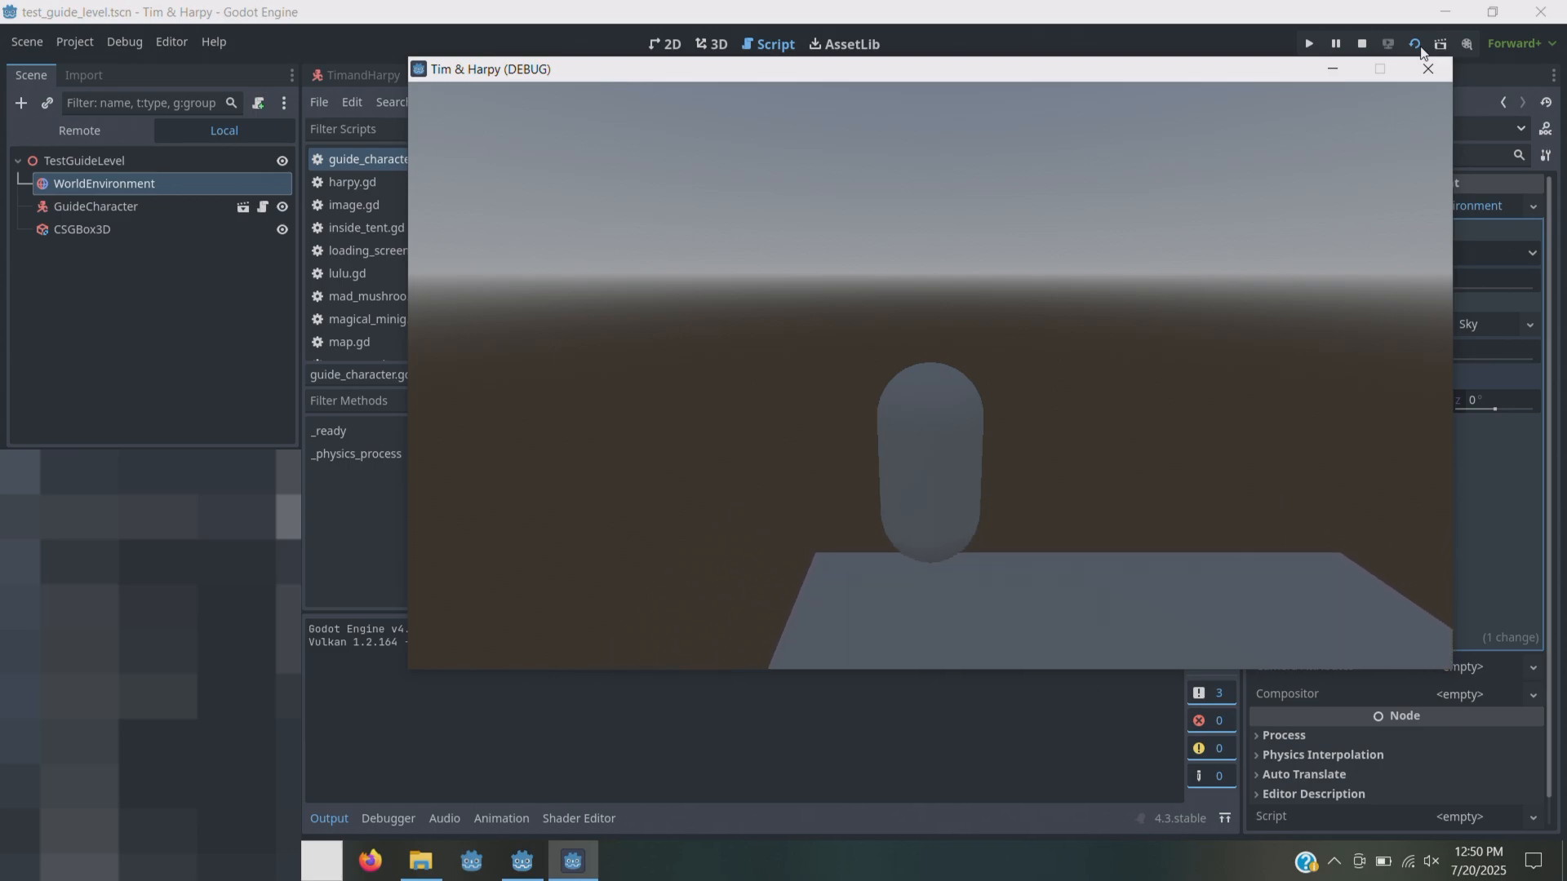
pyautogui.press('d')
pyautogui.press('d')
pyautogui.press('space')
pyautogui.press('a')
pyautogui.press('space')
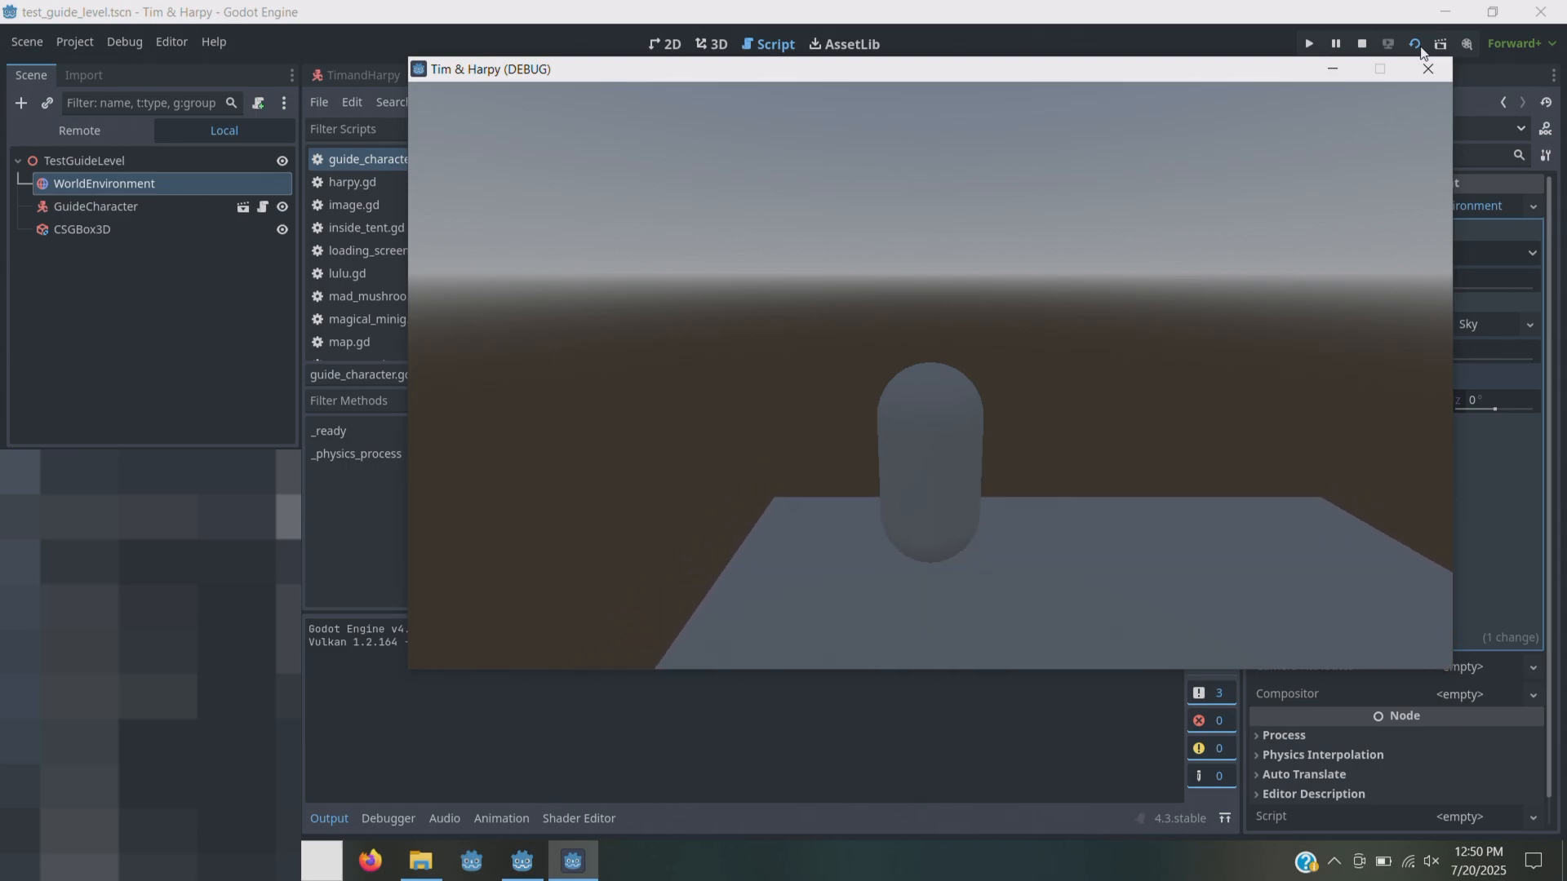
pyautogui.press('d')
pyautogui.press('space')
pyautogui.press('d')
pyautogui.press('space')
pyautogui.press('a')
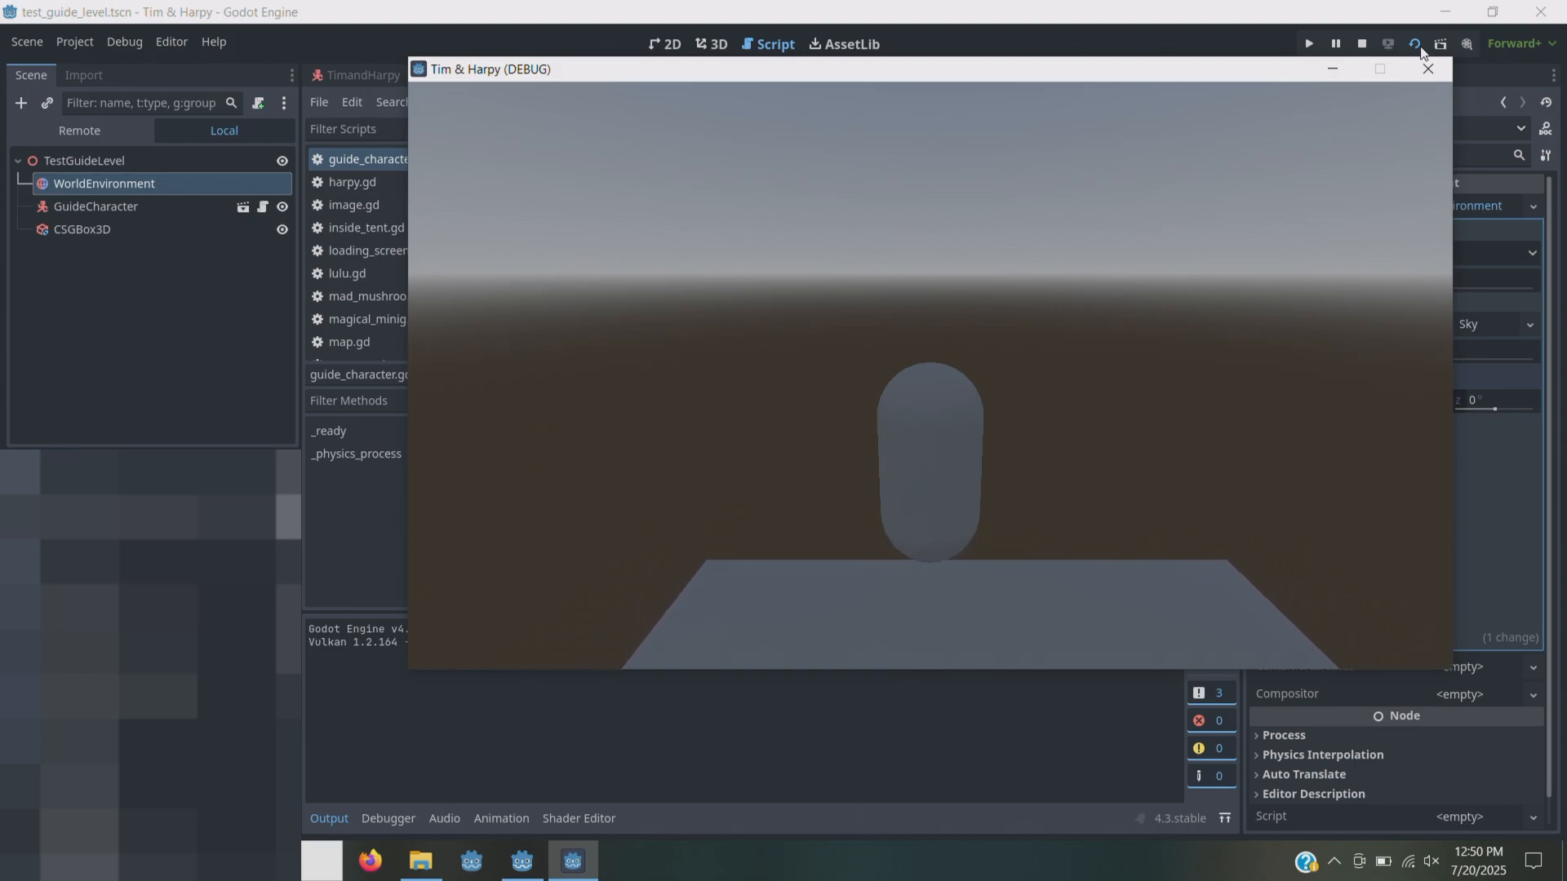
pyautogui.press('space')
pyautogui.press('d')
pyautogui.press('space')
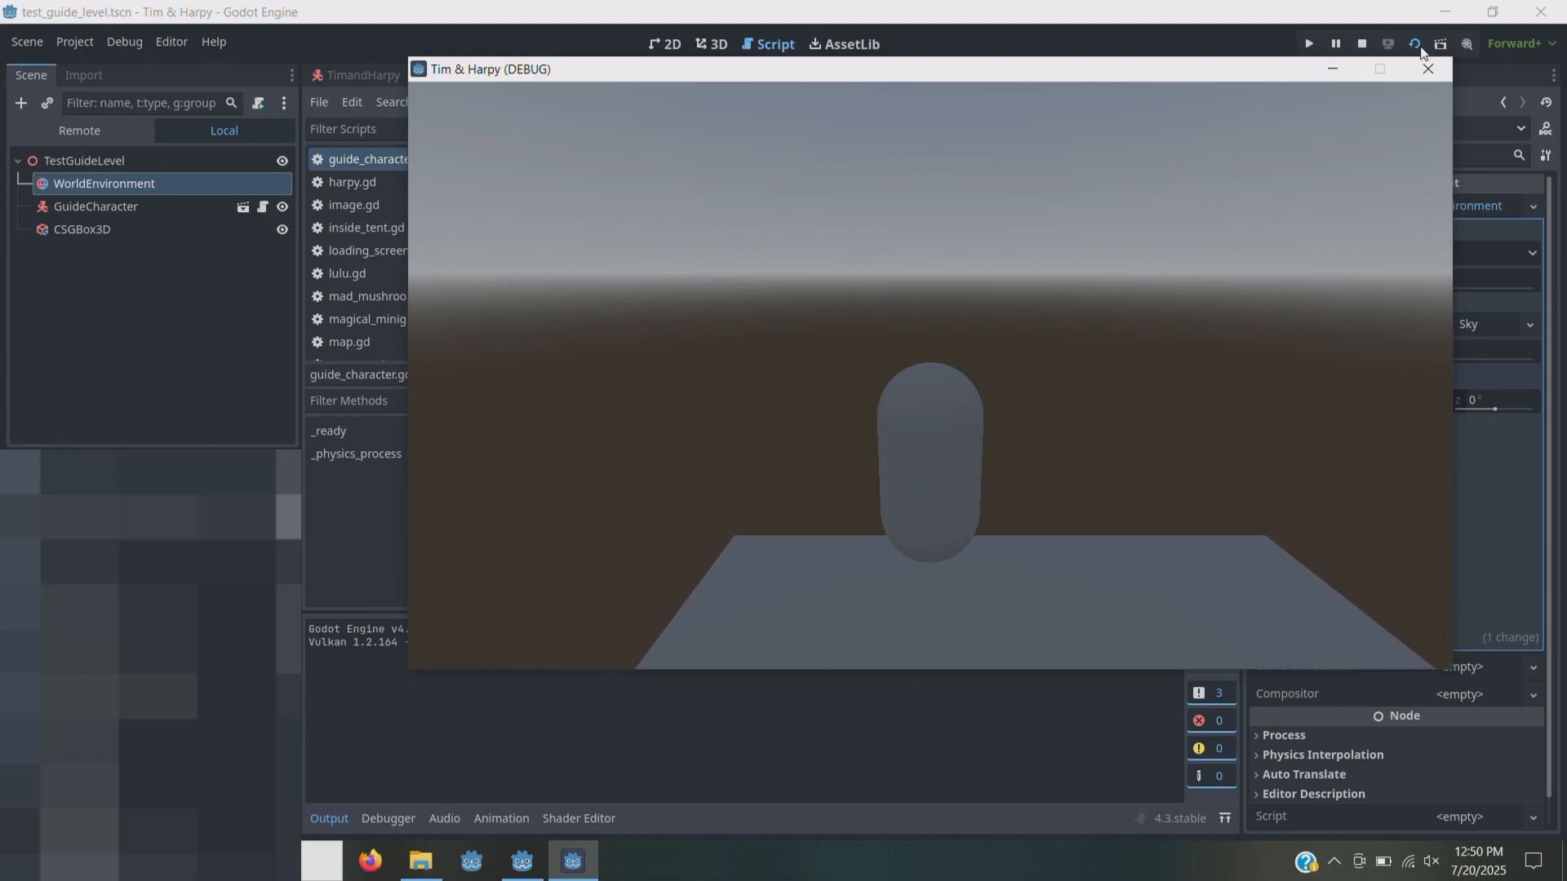
pyautogui.press('a')
pyautogui.press('space')
pyautogui.press('d')
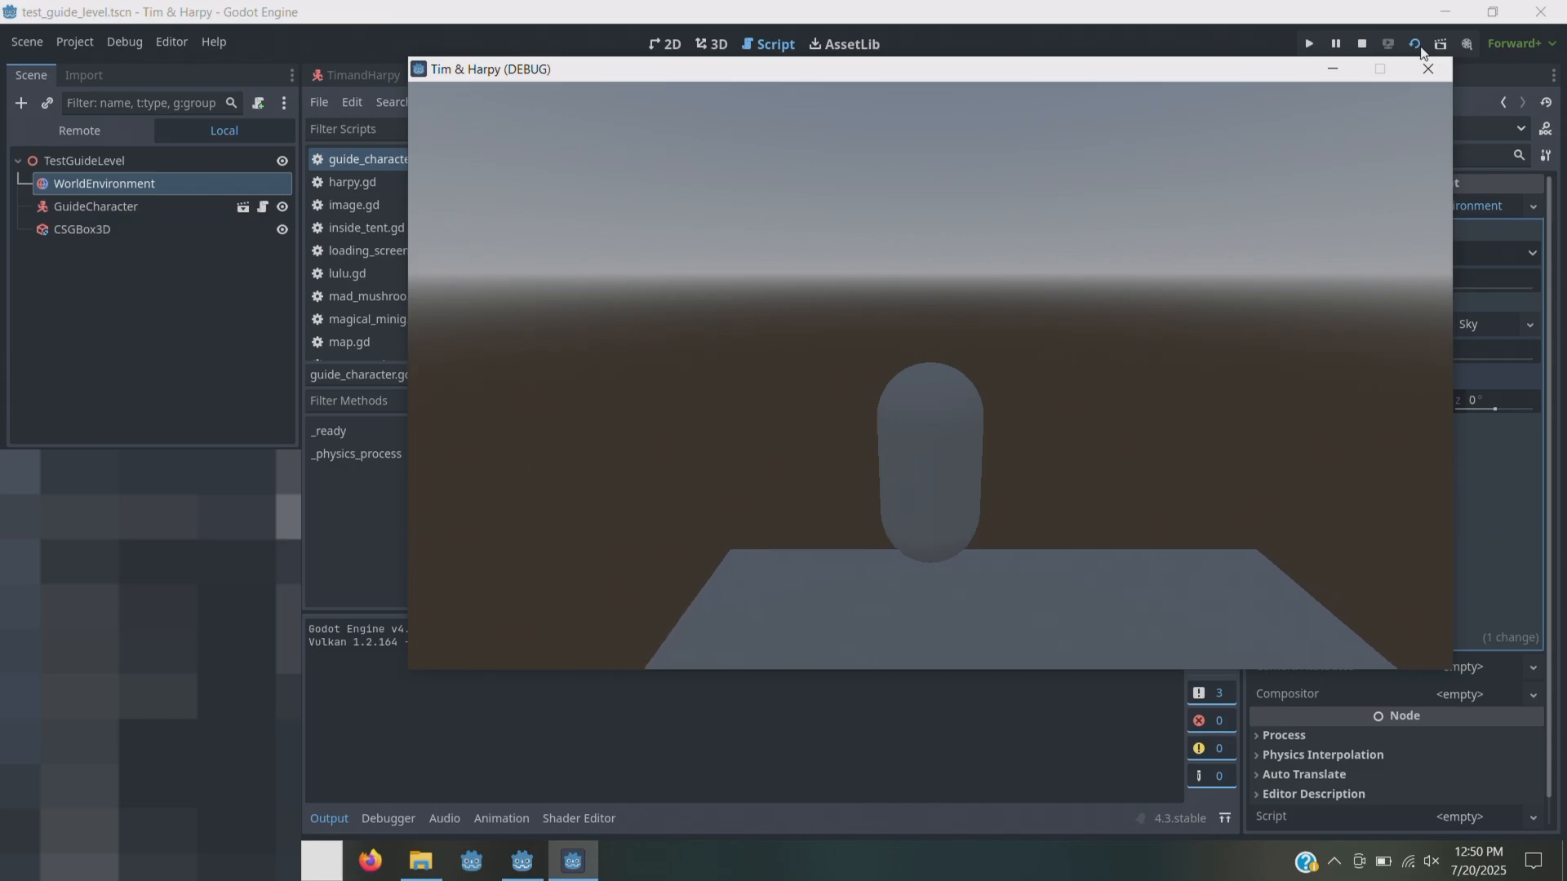
pyautogui.press('a')
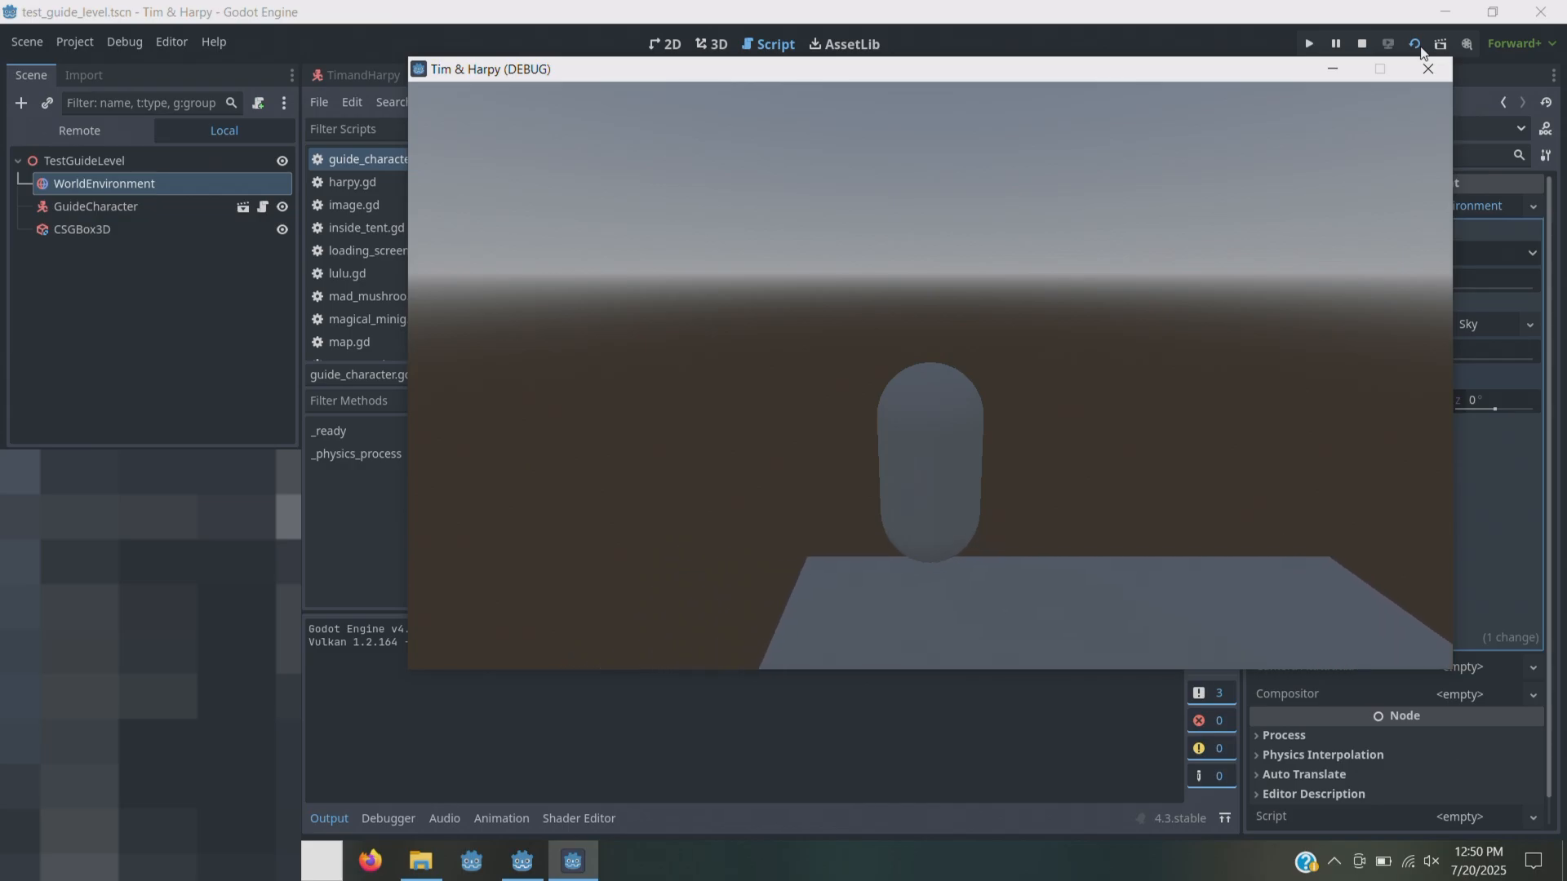
pyautogui.click(1427, 69)
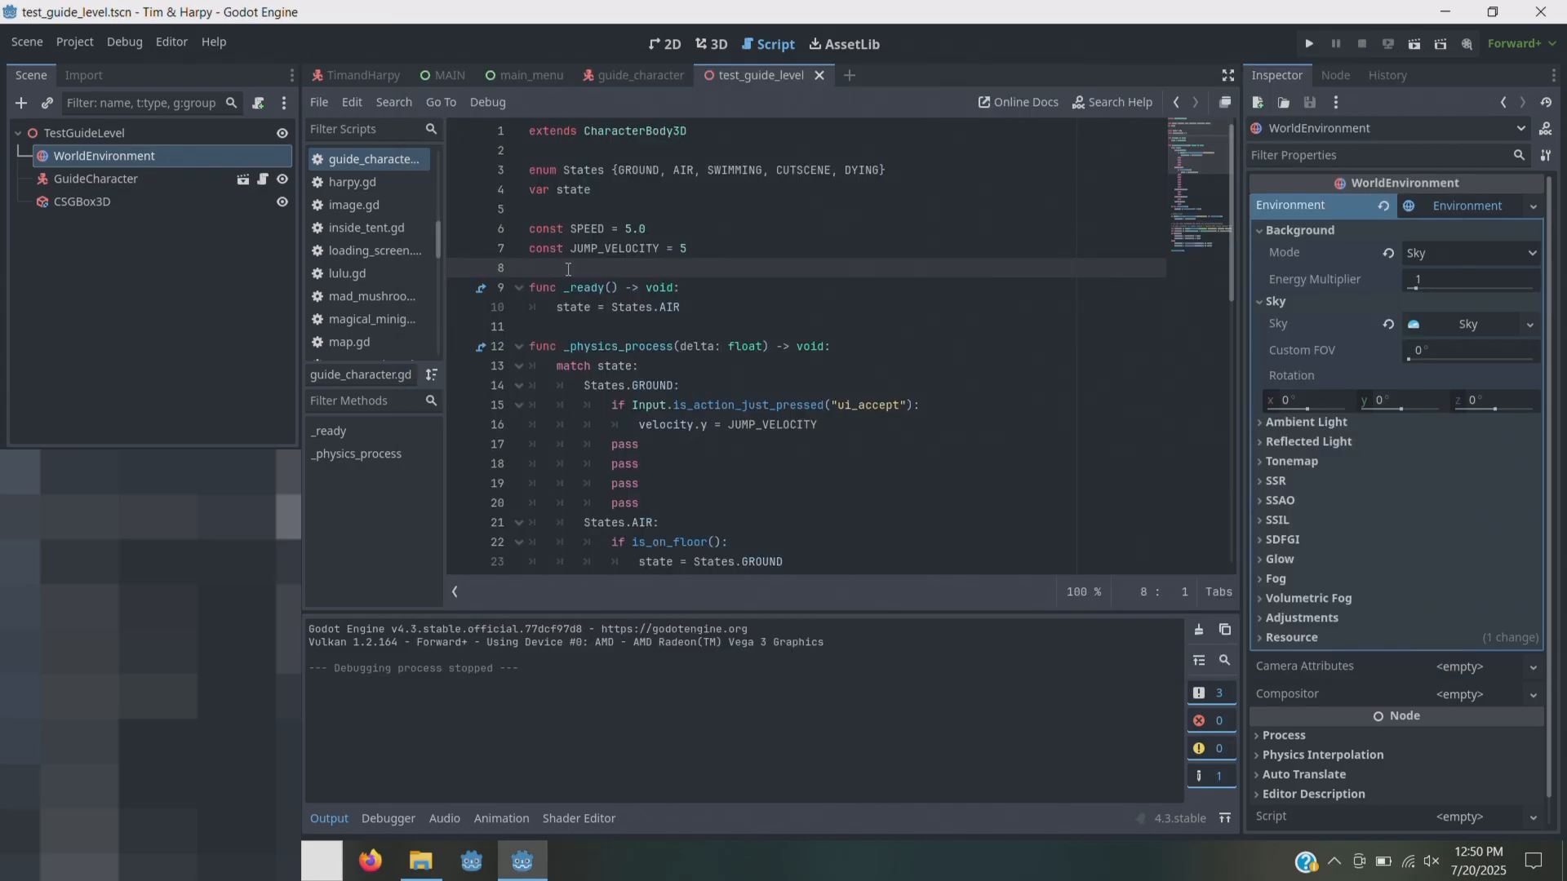
# - Declare a double_jump_available variable of type int below the JUMP_VELOCITY constant
pyautogui.press('Down')
pyautogui.press('Down')
pyautogui.press('Up')
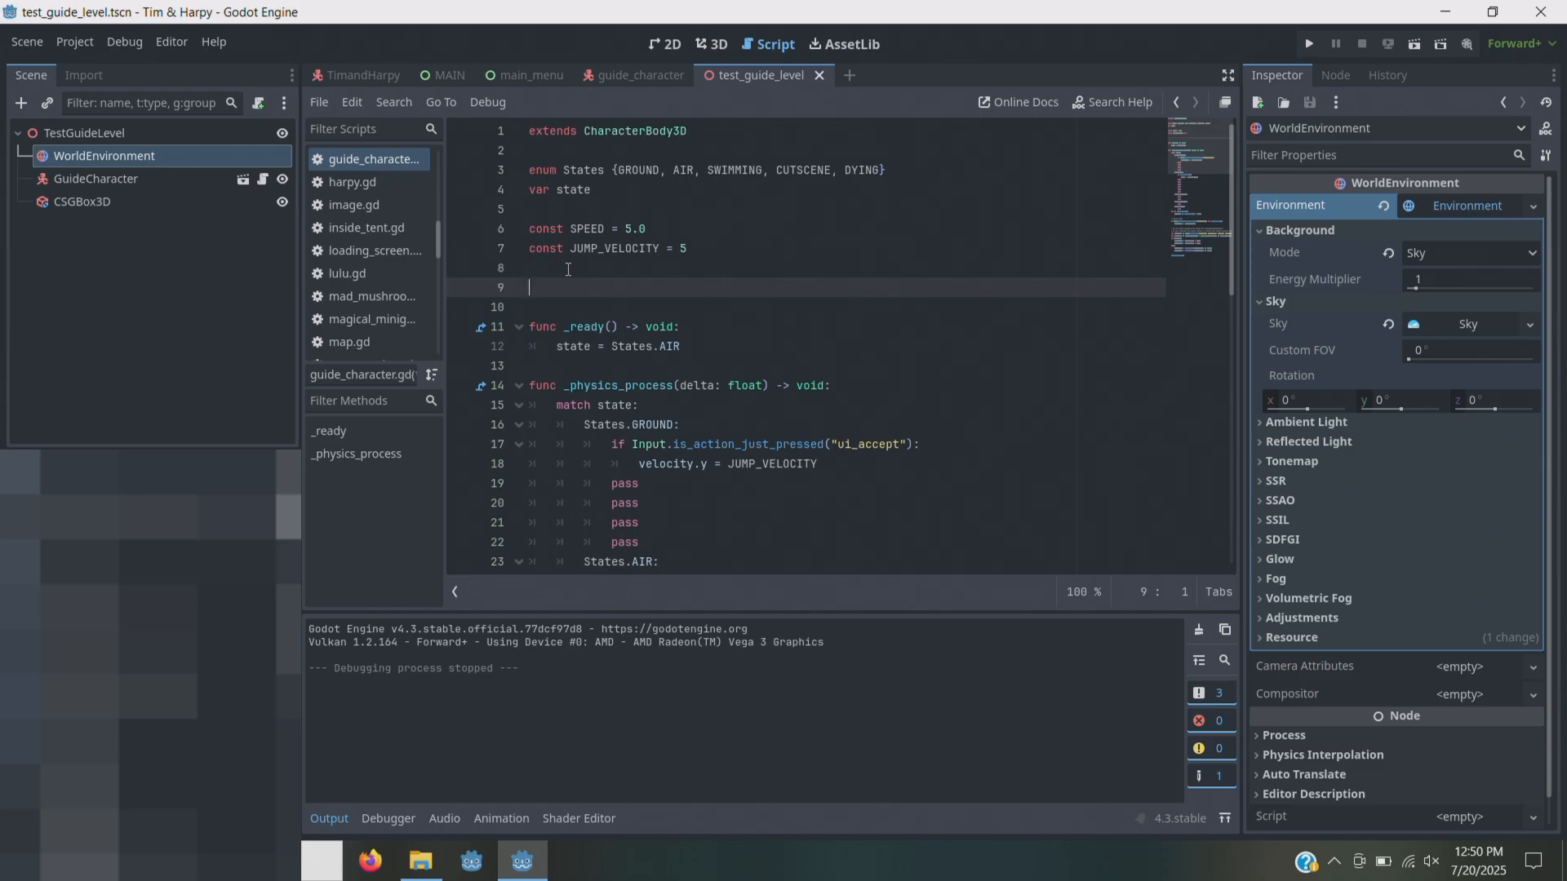
pyautogui.write('var double_jump_available')
pyautogui.moveTo(557, 288); pyautogui.dragTo(706, 287)
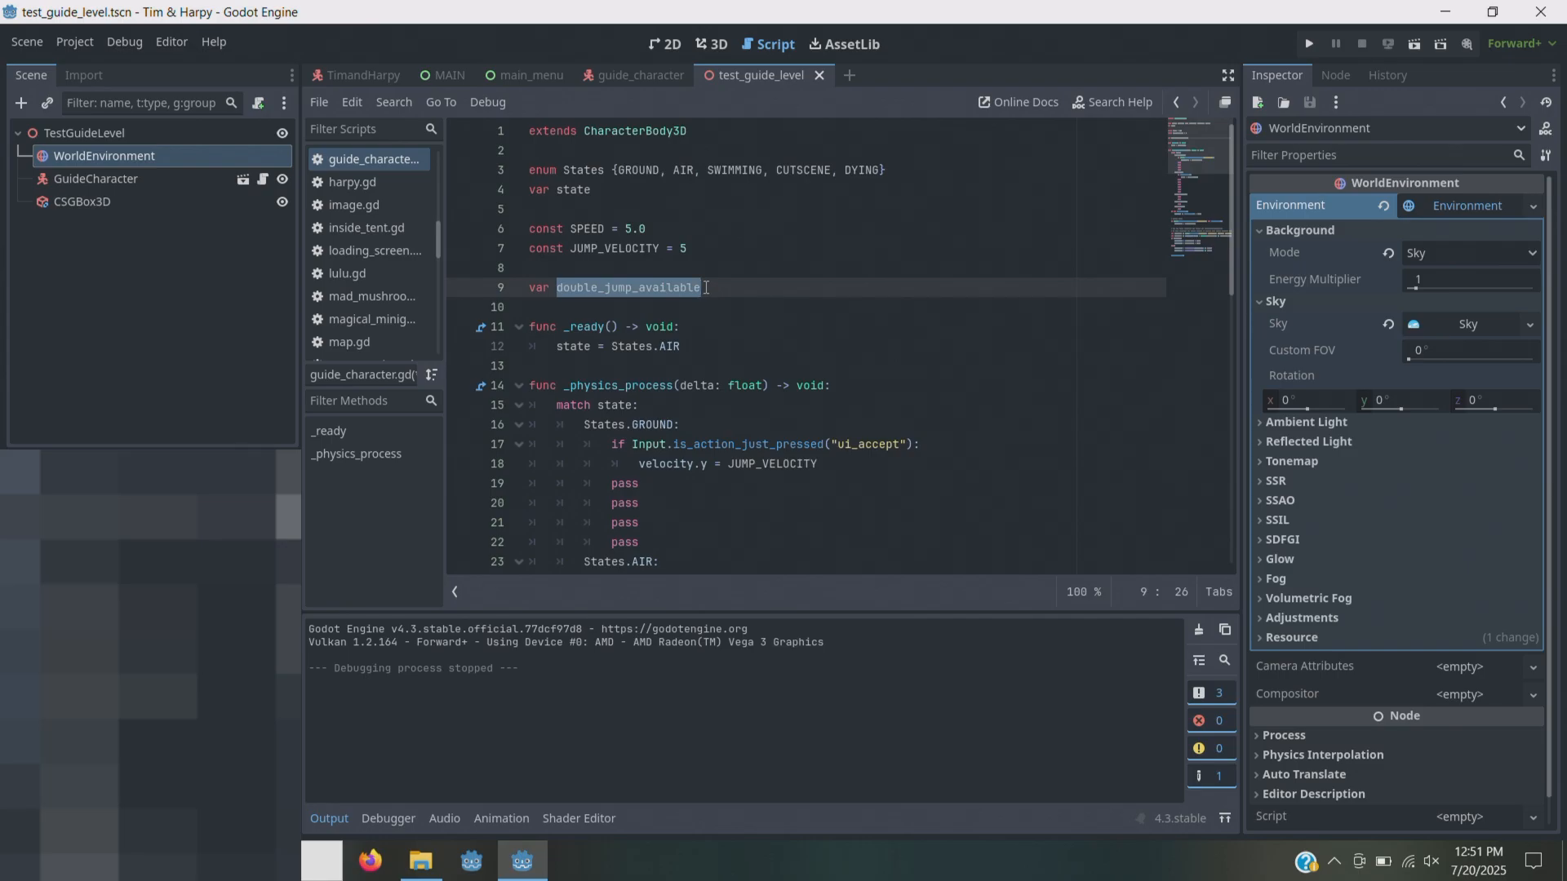
pyautogui.click(706, 287)
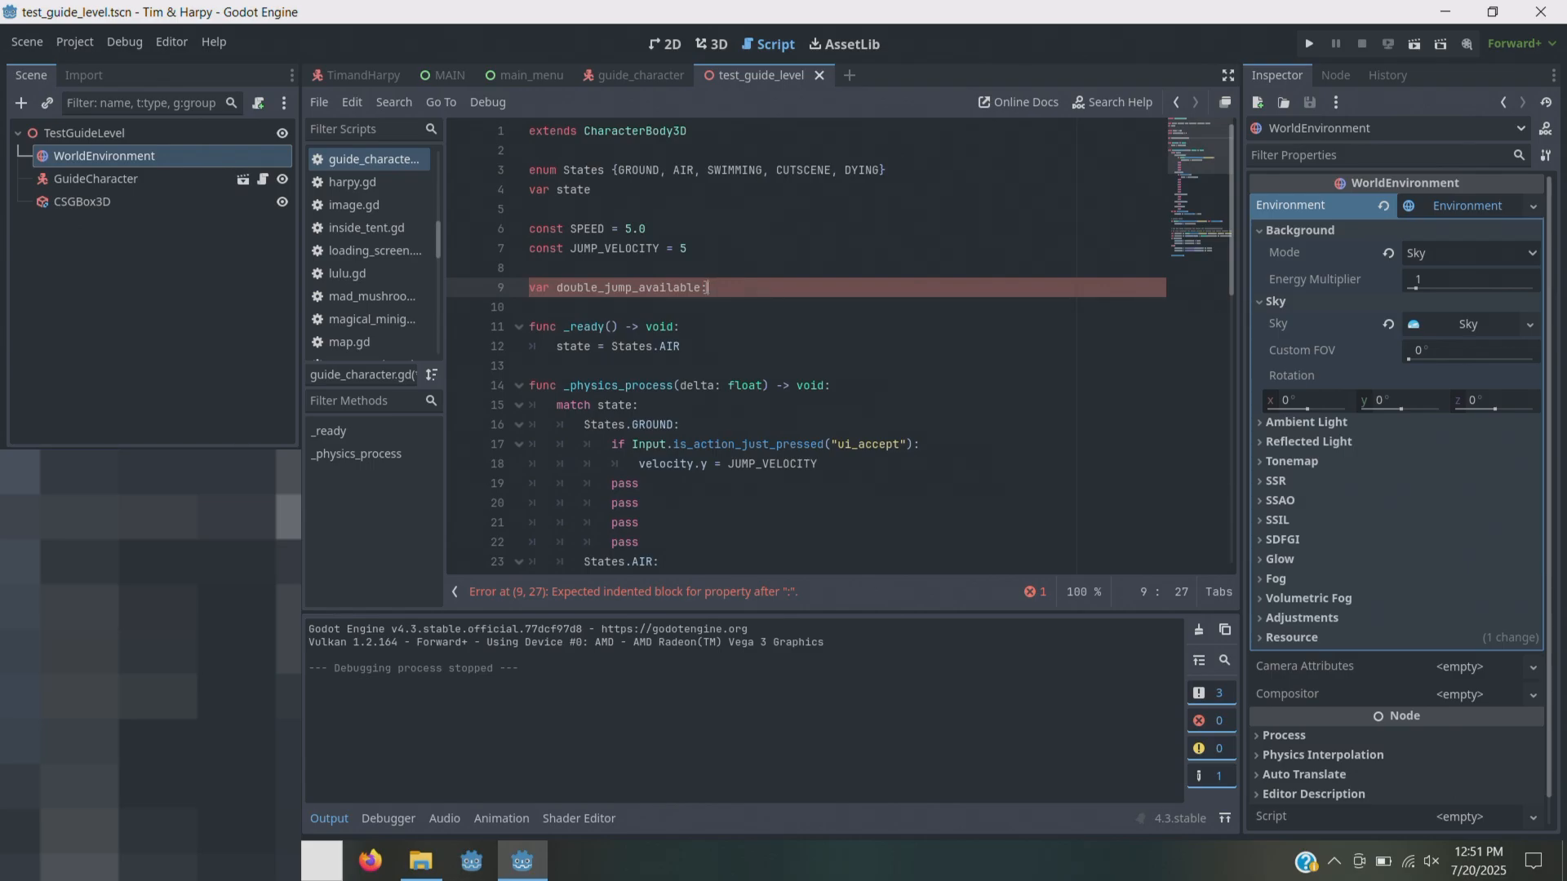
pyautogui.write('int')
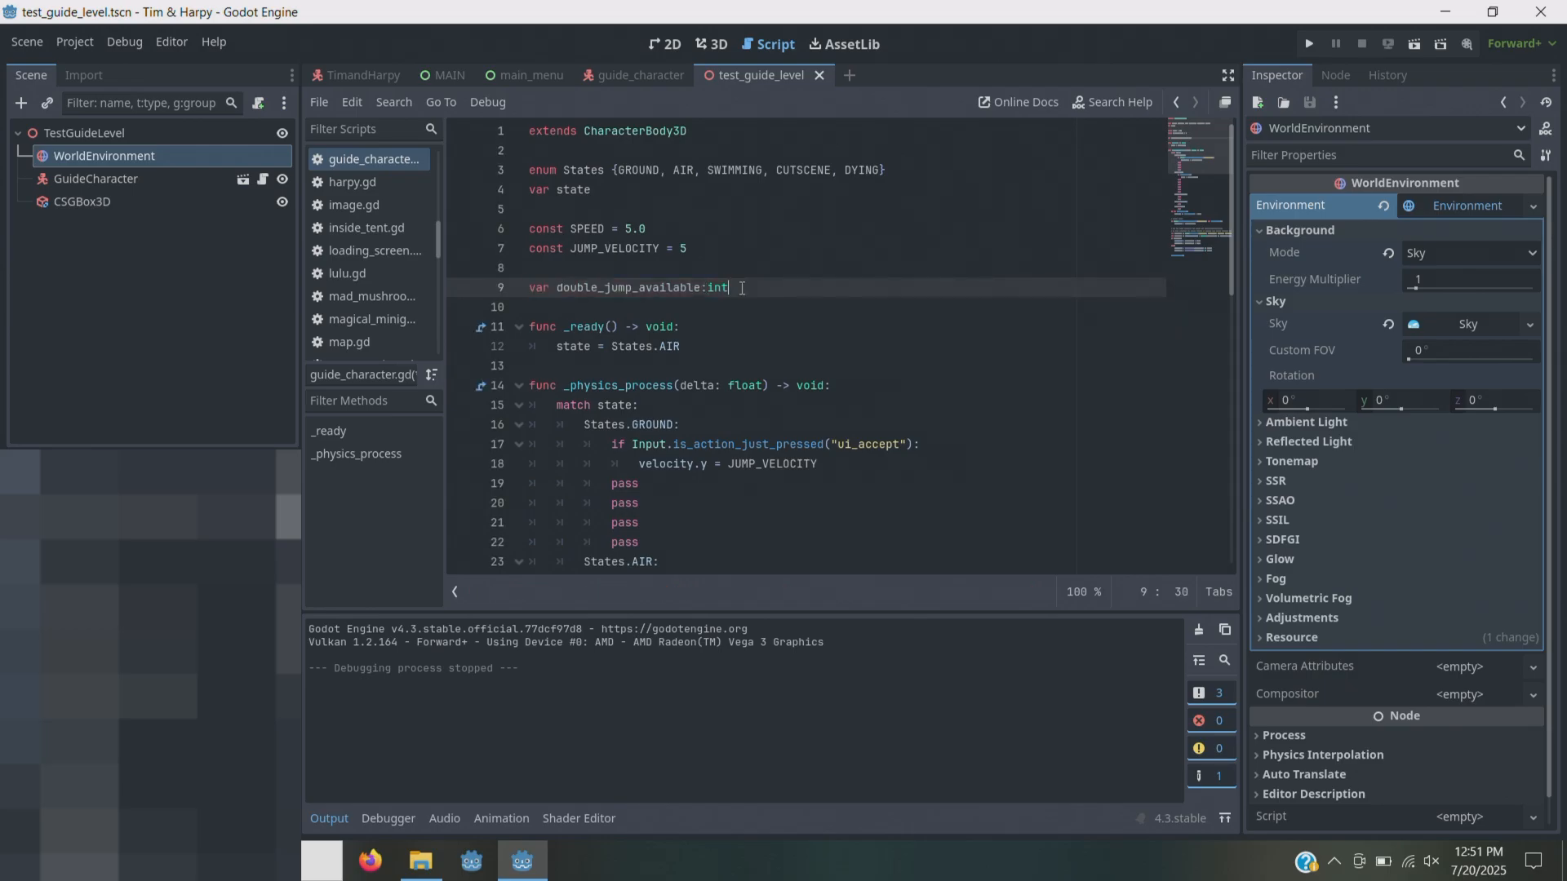
# - Try assigning the string "Hello" to double_jump_available below state = States.AIR in _ready, and undo that line
pyautogui.click(714, 346)
pyautogui.press('Return')
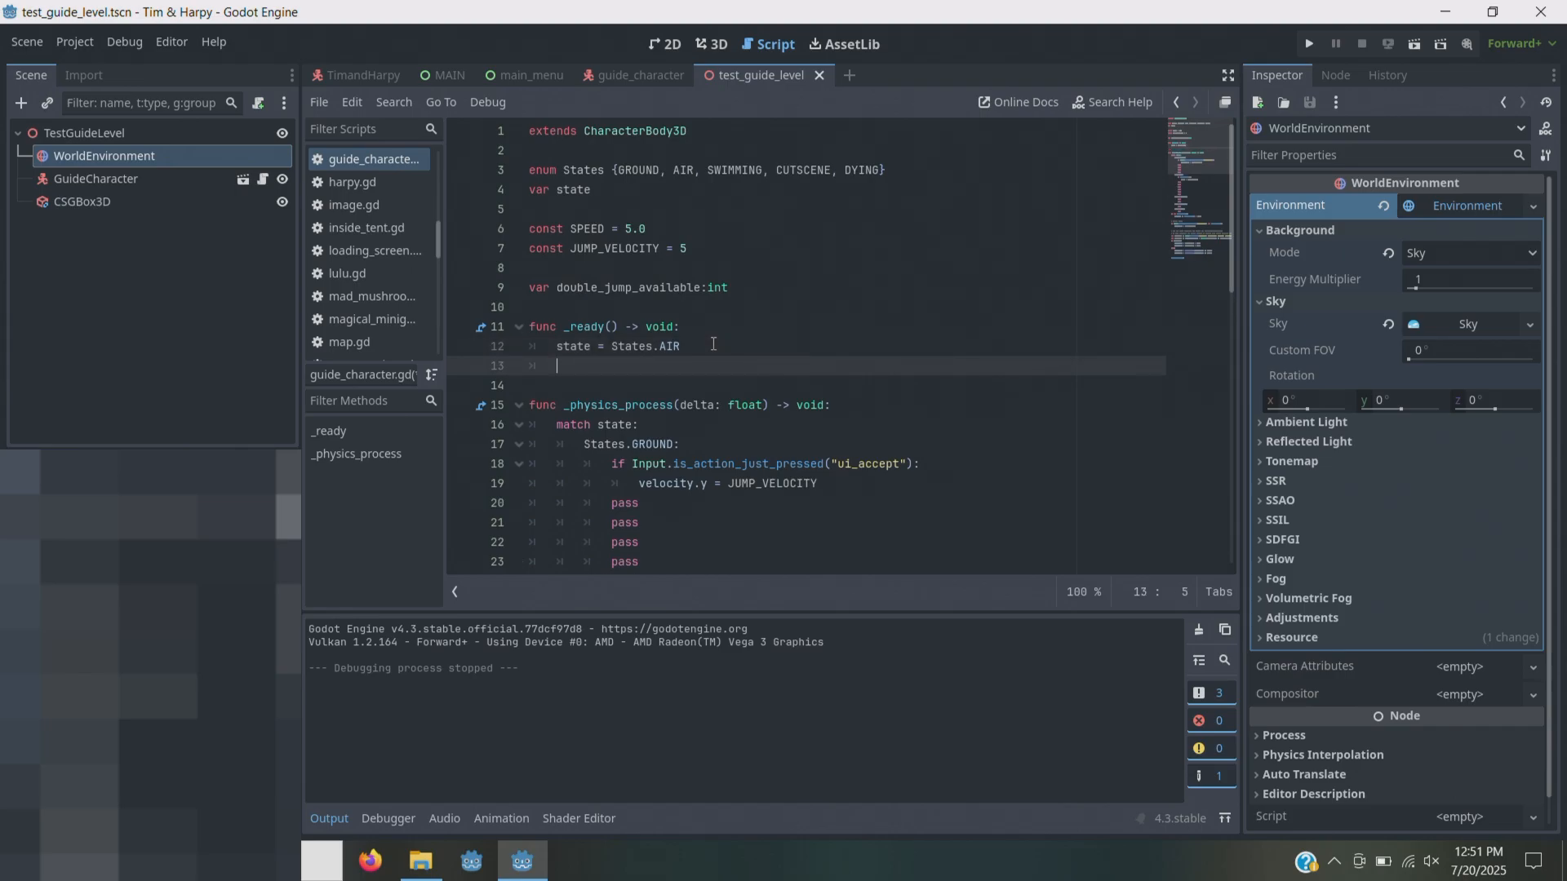
pyautogui.write('double_j')
pyautogui.press('Return')
pyautogui.write('= "Hello')
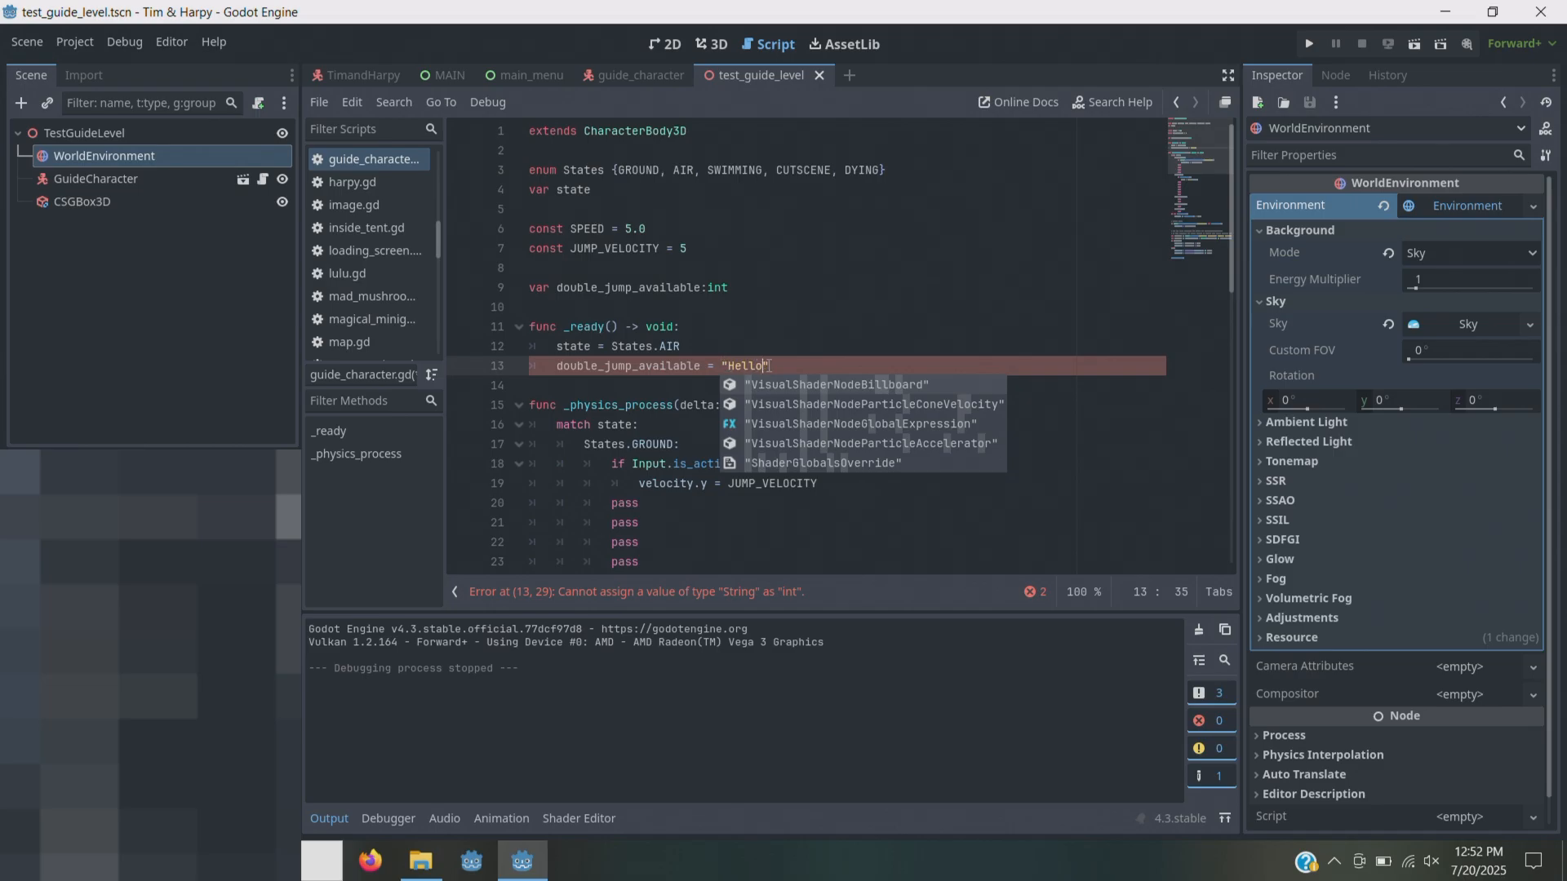
pyautogui.moveTo(768, 365); pyautogui.dragTo(557, 365)
pyautogui.click(698, 367)
pyautogui.click(701, 287)
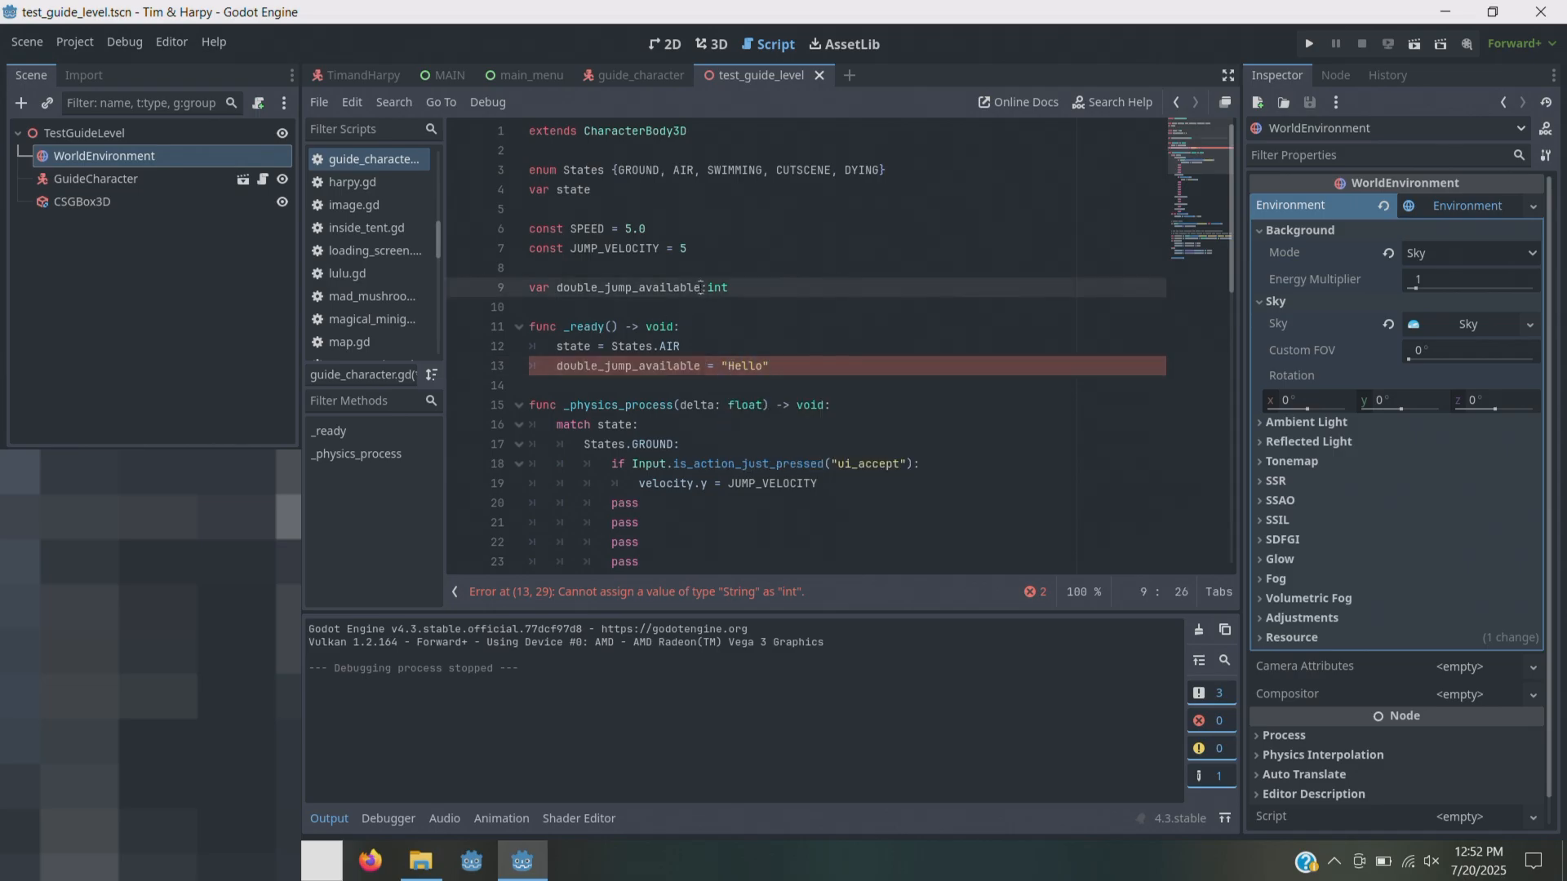
pyautogui.moveTo(701, 287); pyautogui.dragTo(561, 297)
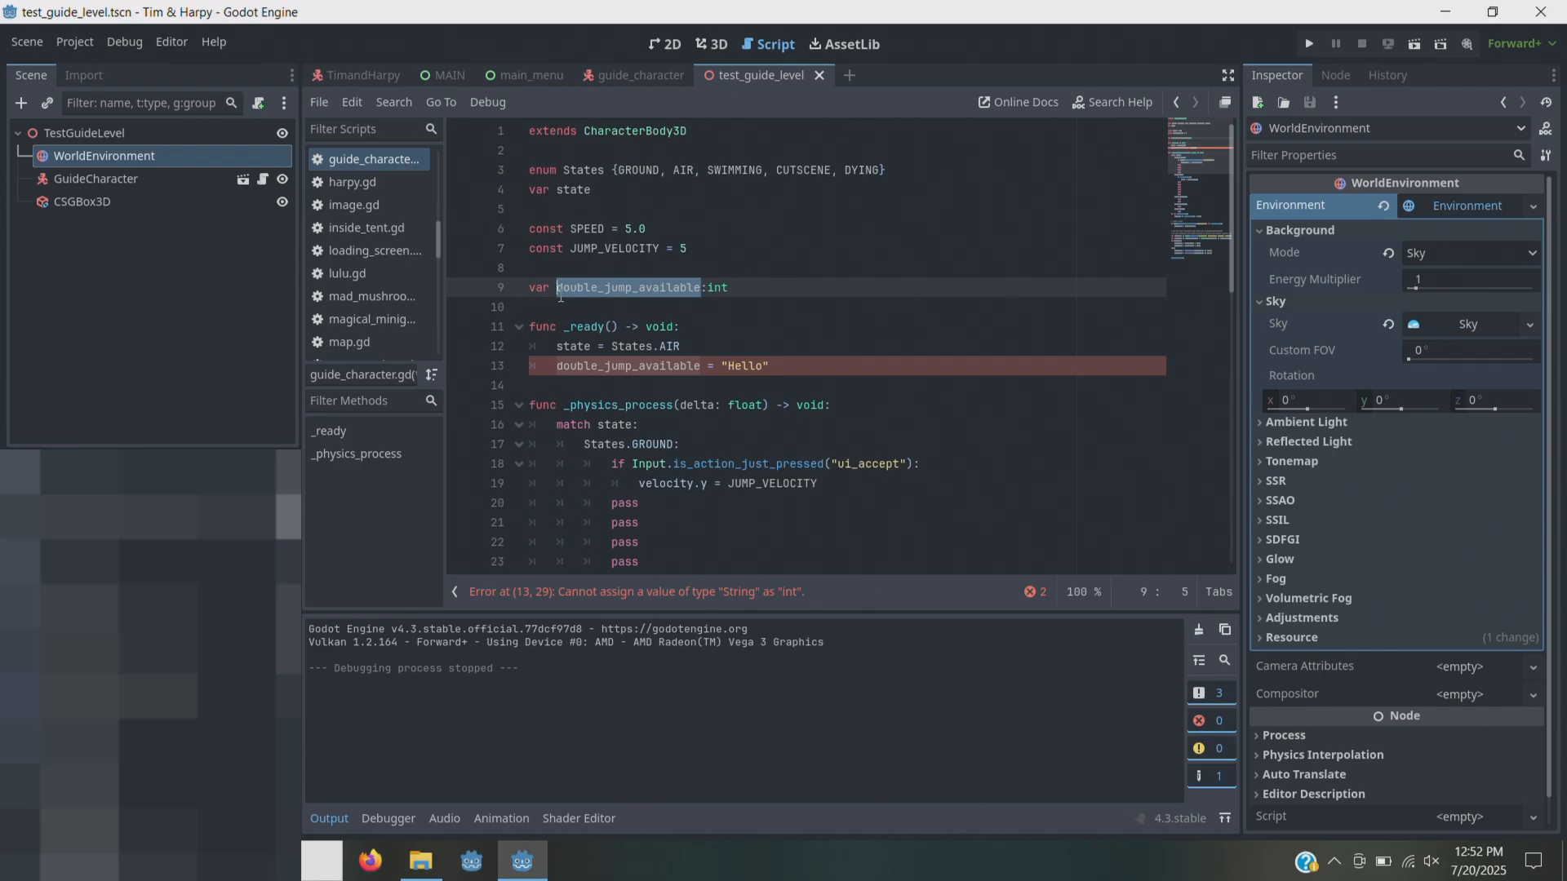
pyautogui.hotkey('ctrl', 'z')
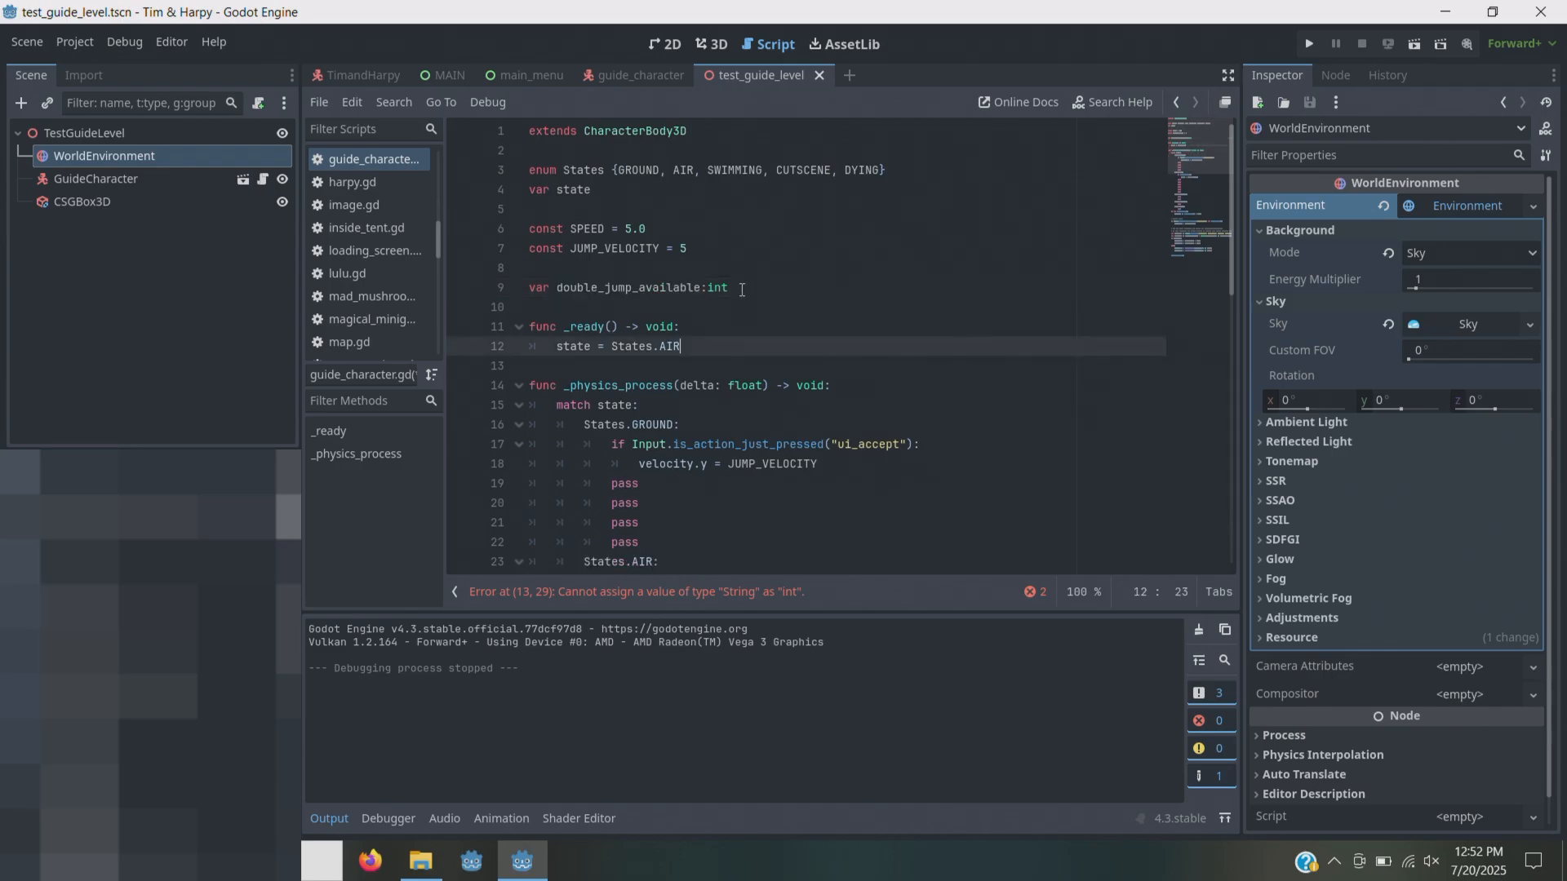
# - Change the type of double_jump_available to bool and give it the default value true
pyautogui.click(742, 289)
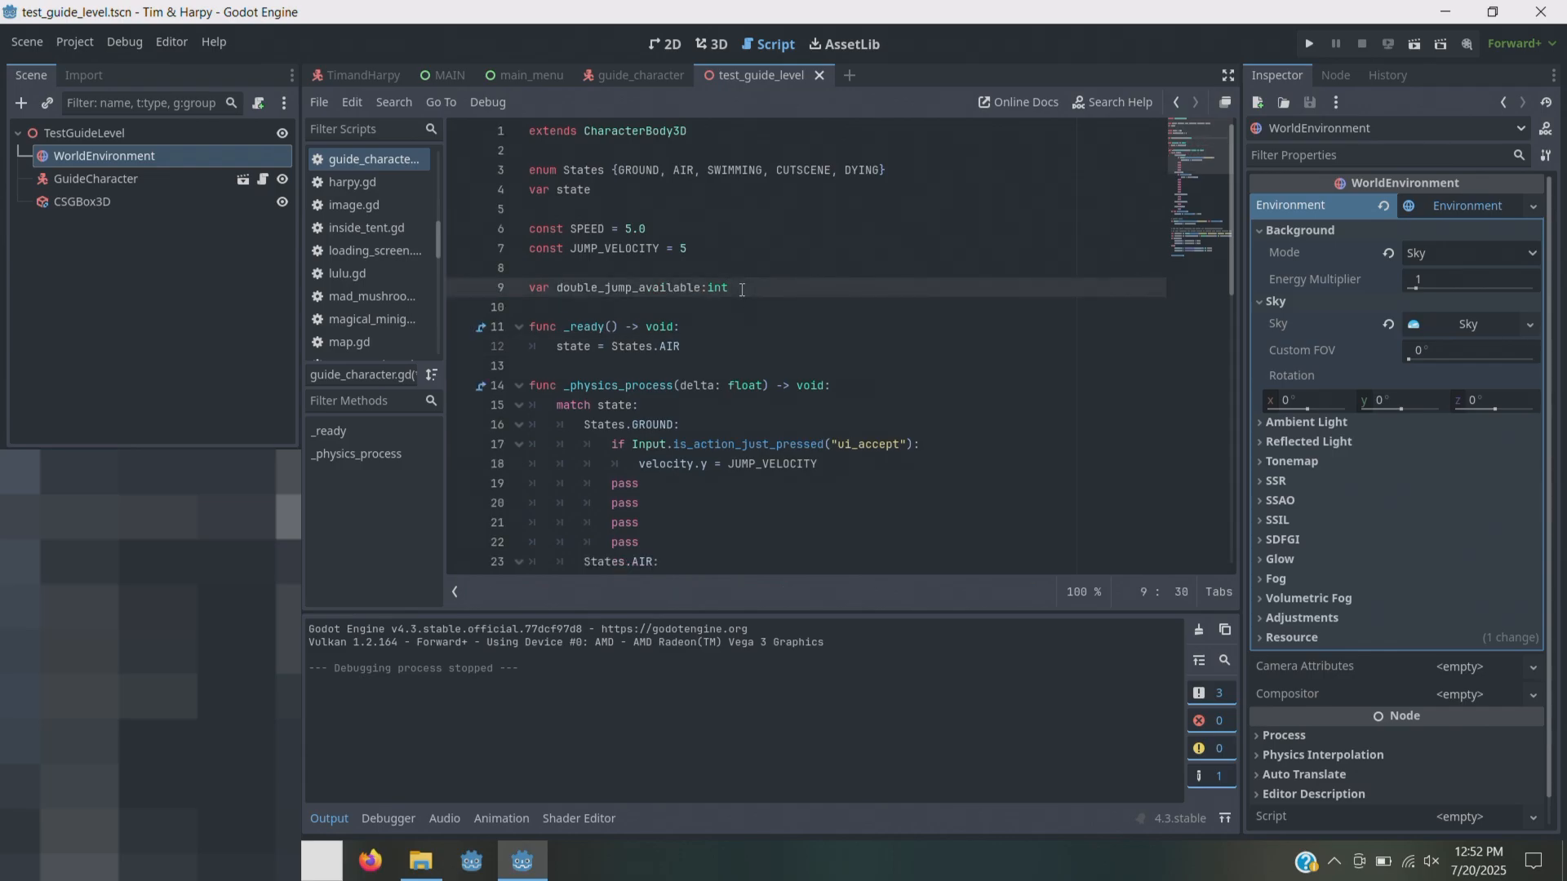
pyautogui.press('BackSpace')
pyautogui.press('BackSpace')
pyautogui.press('BackSpace')
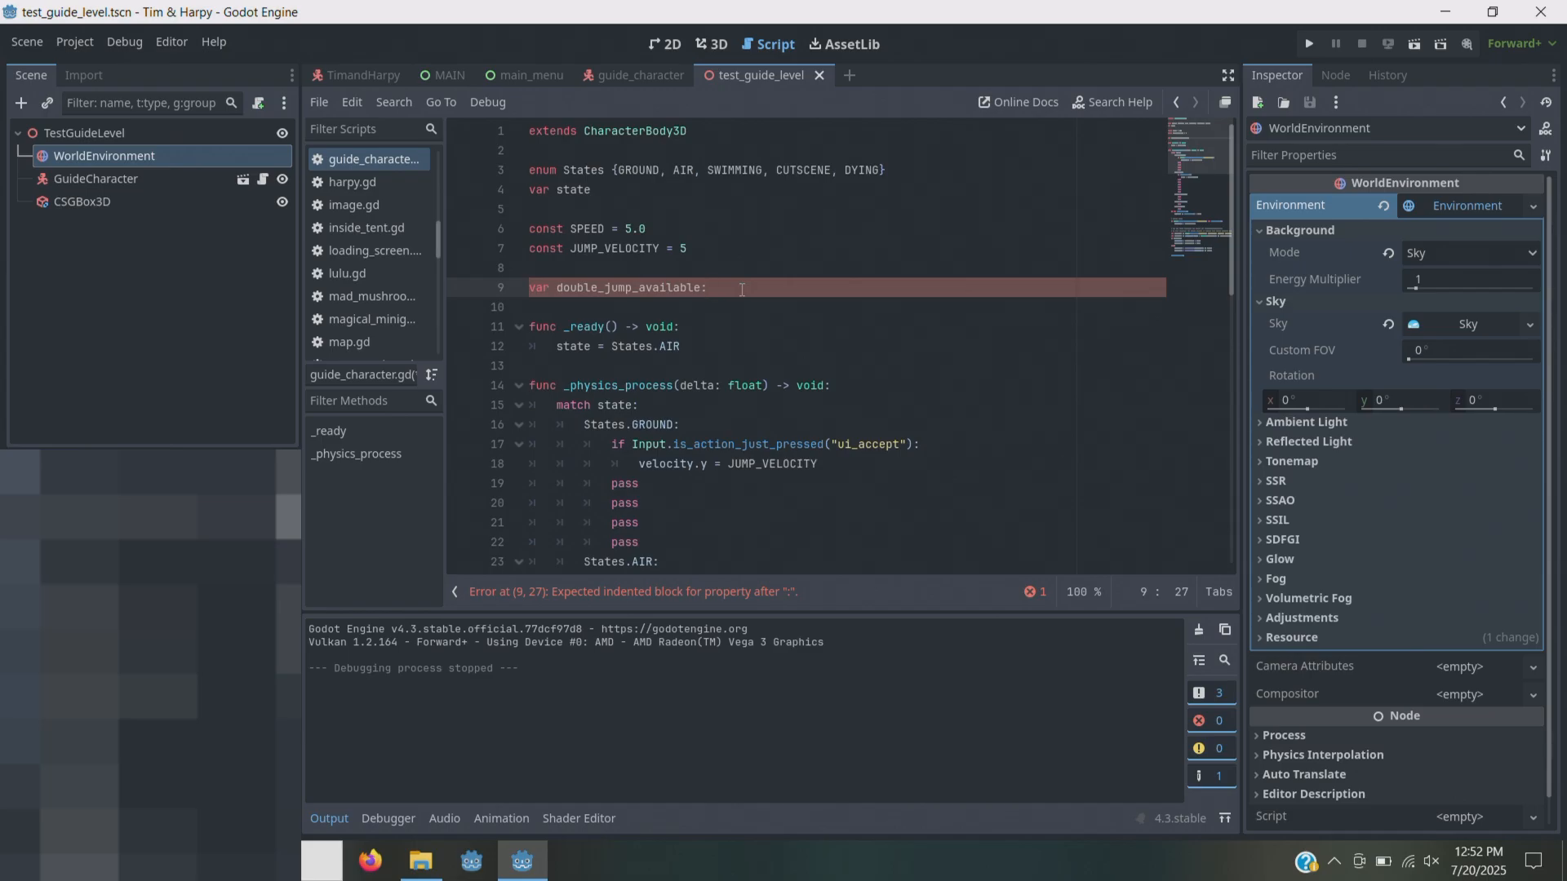
pyautogui.write('bool')
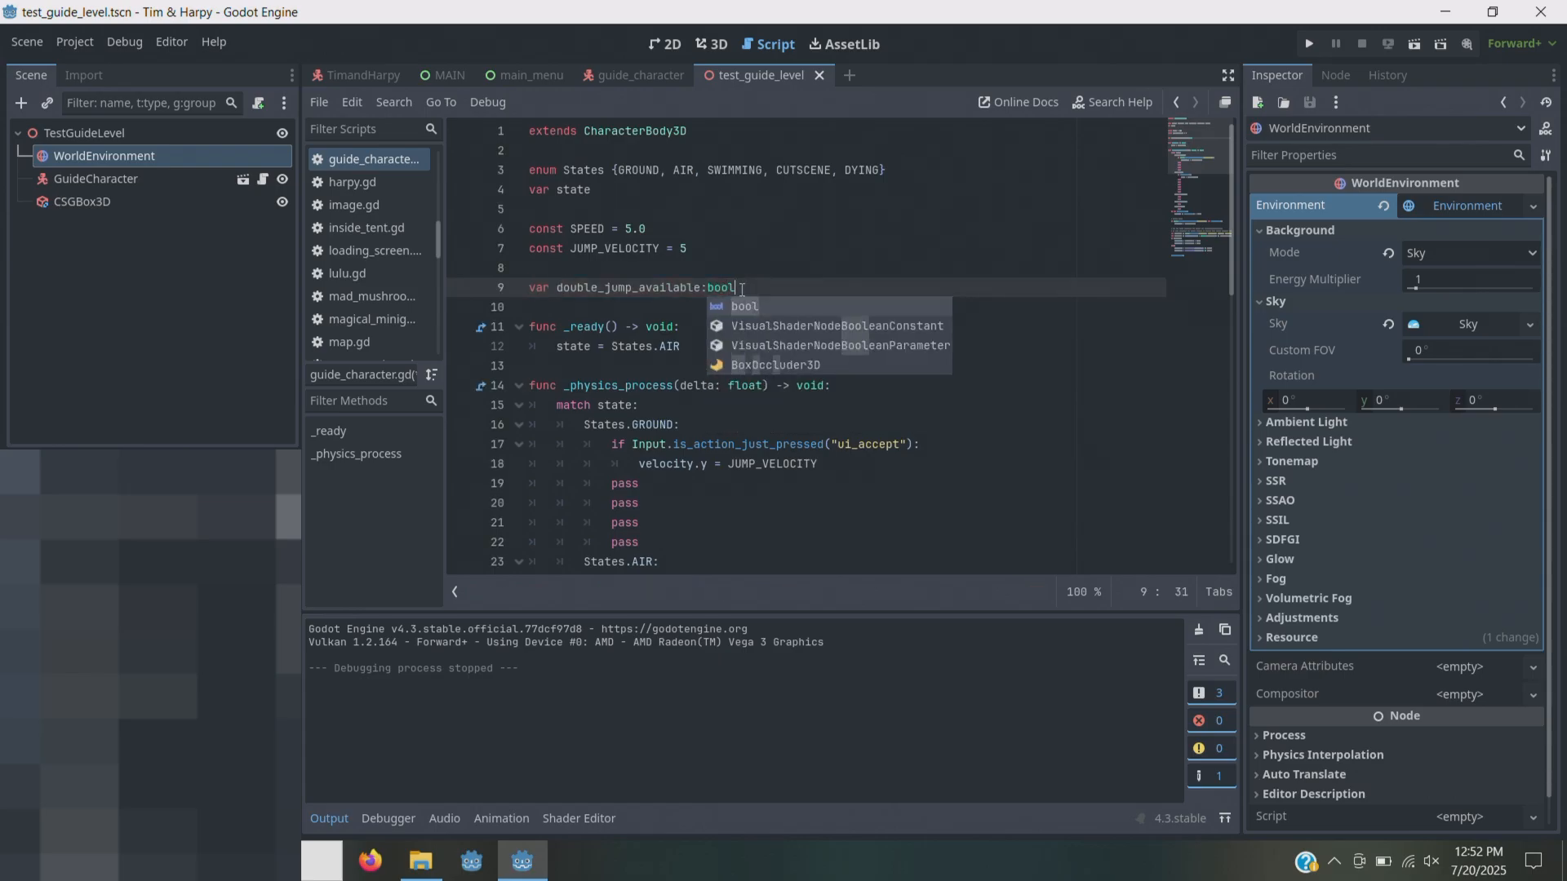
pyautogui.write(' = true')
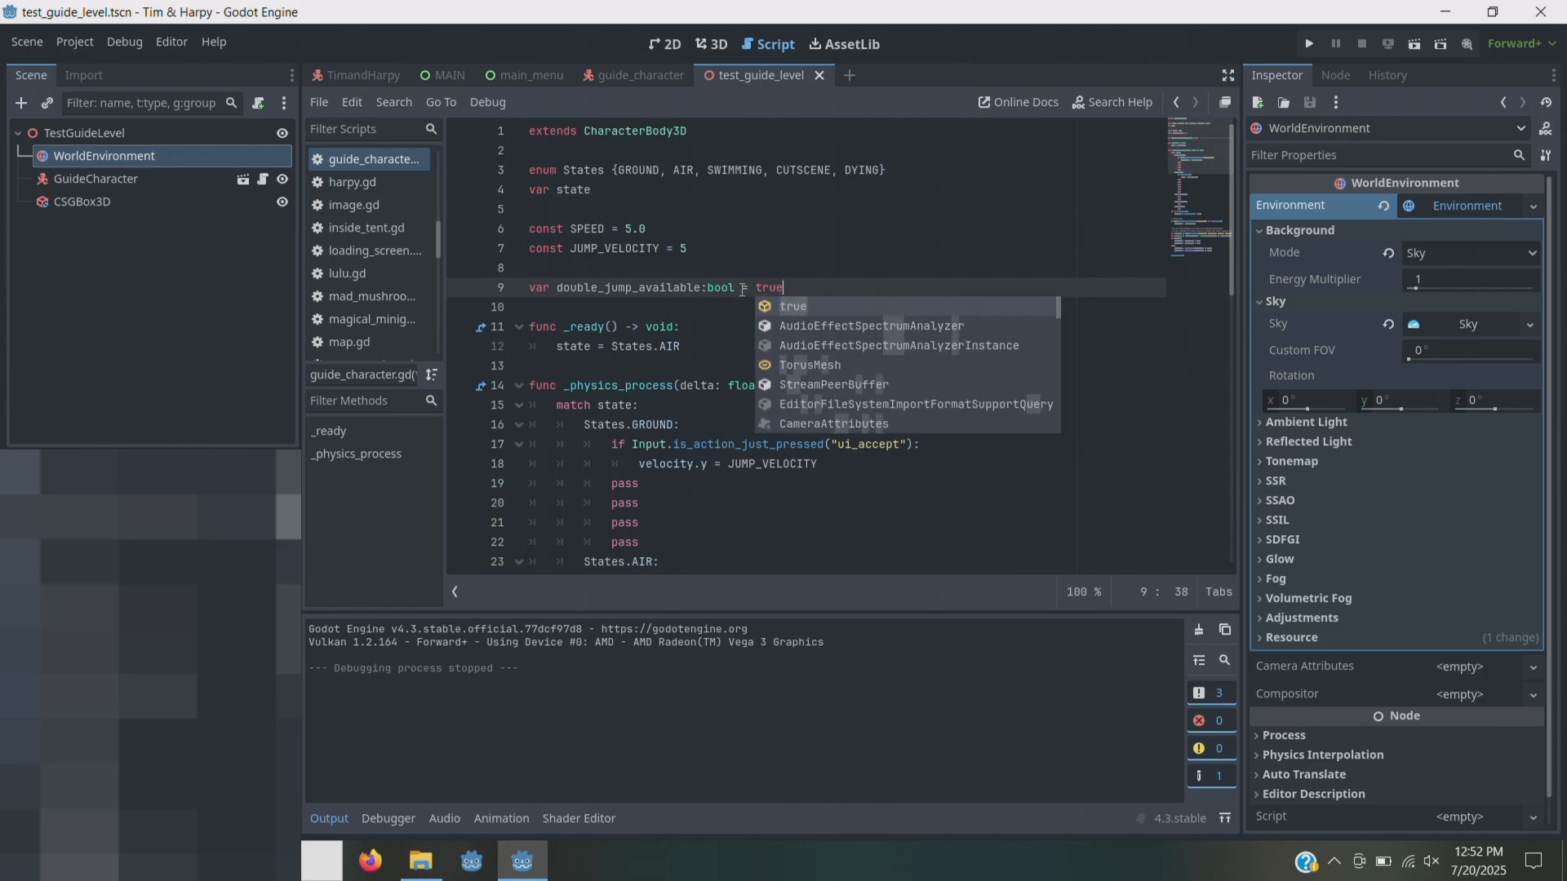
pyautogui.click(791, 288)
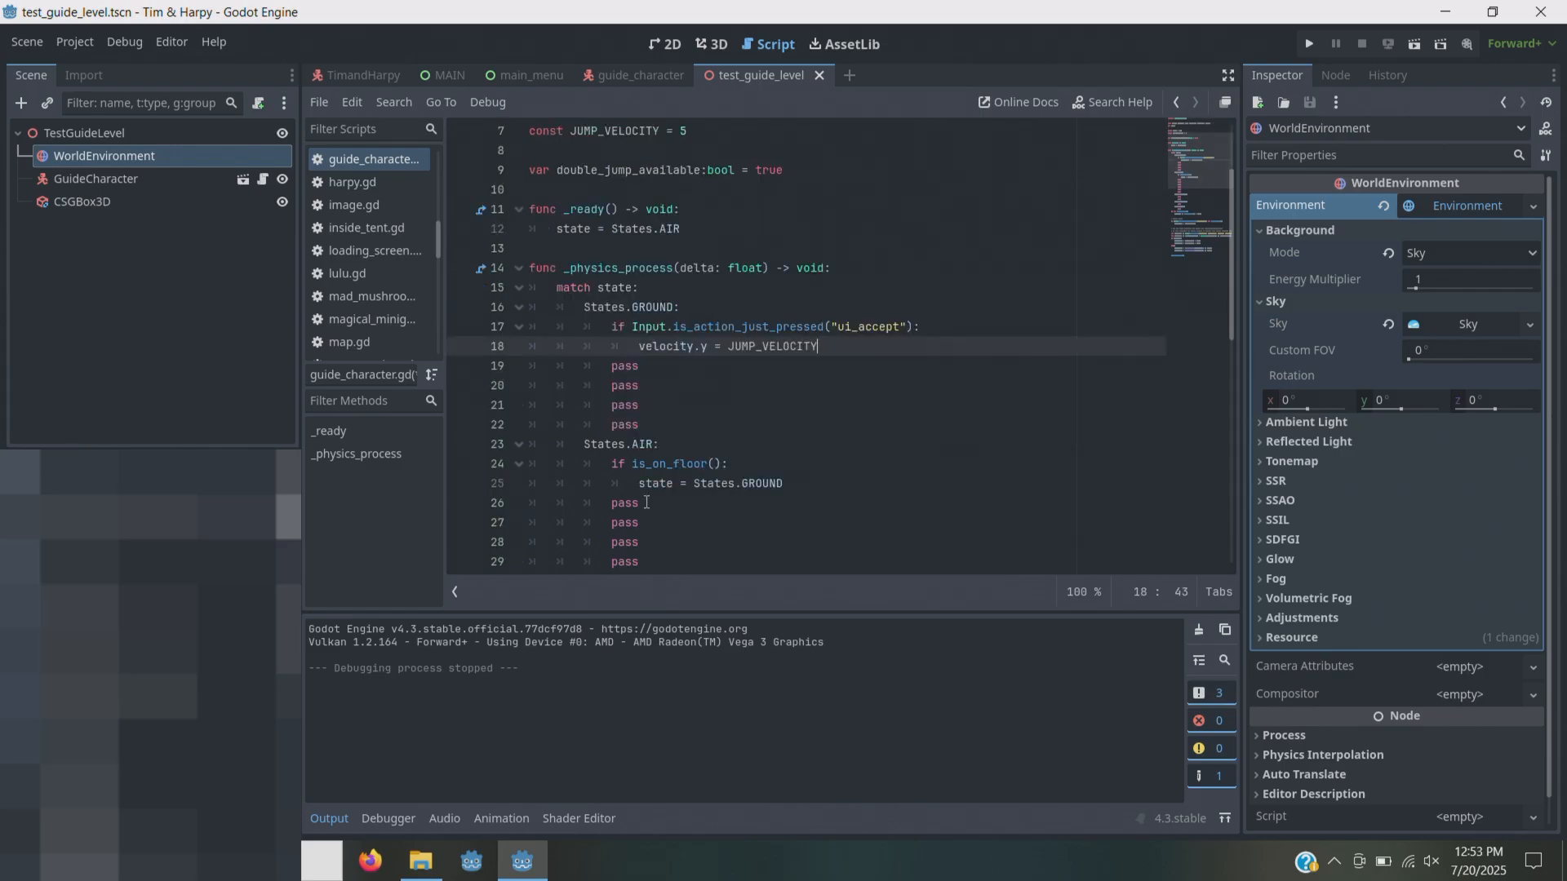
# - Replace the first pass after the floor check in the States.AIR branch with an if Input.is_action_just_pressed("ui_accept"): condition
pyautogui.doubleClick(645, 502)
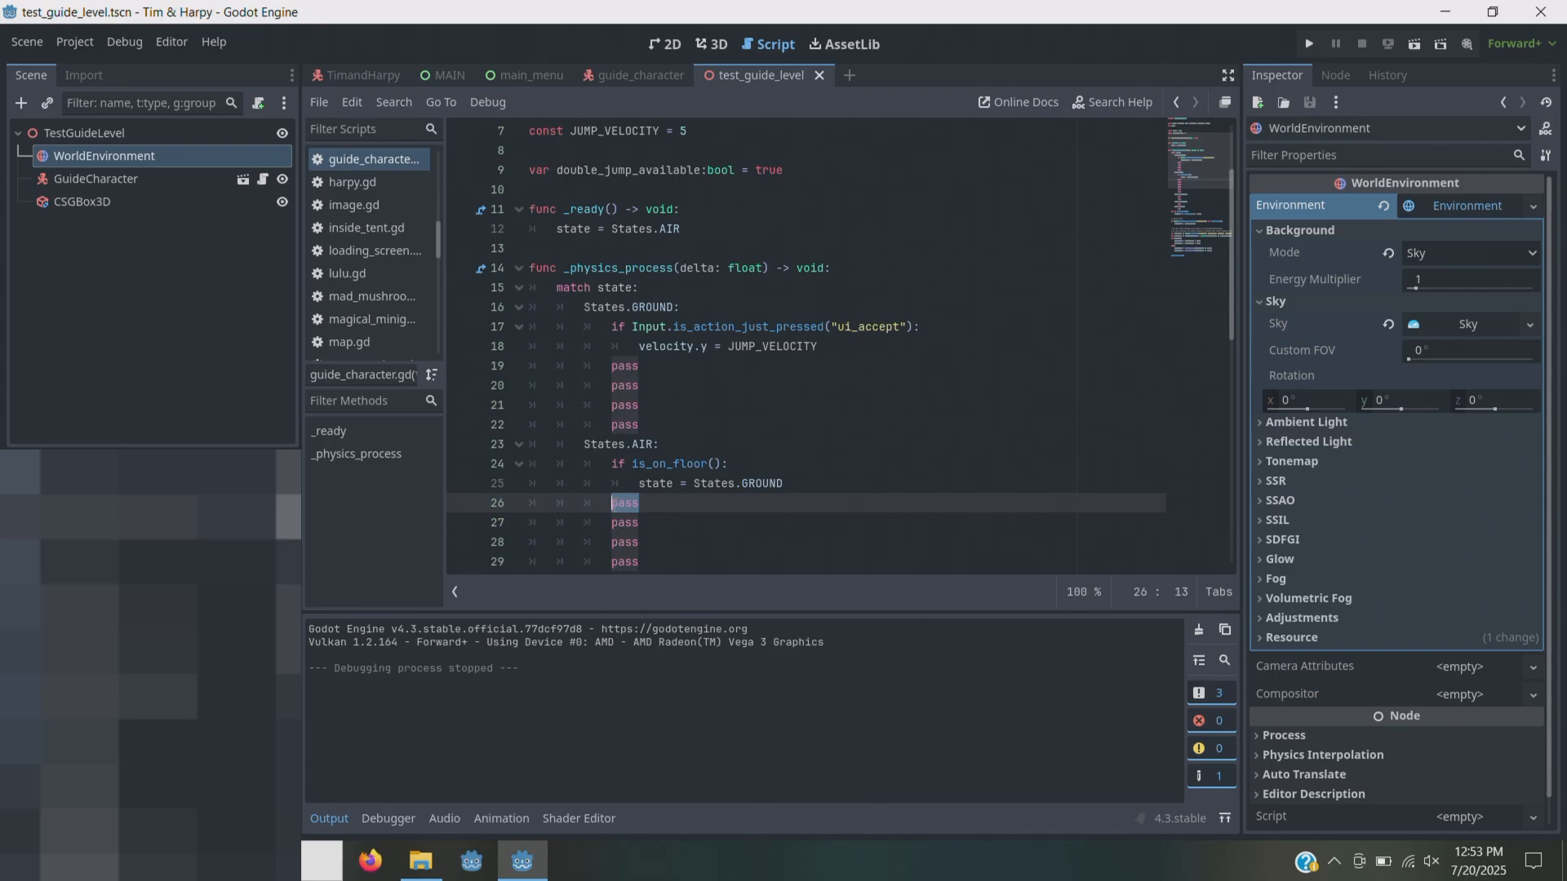
pyautogui.write('if Input.is')
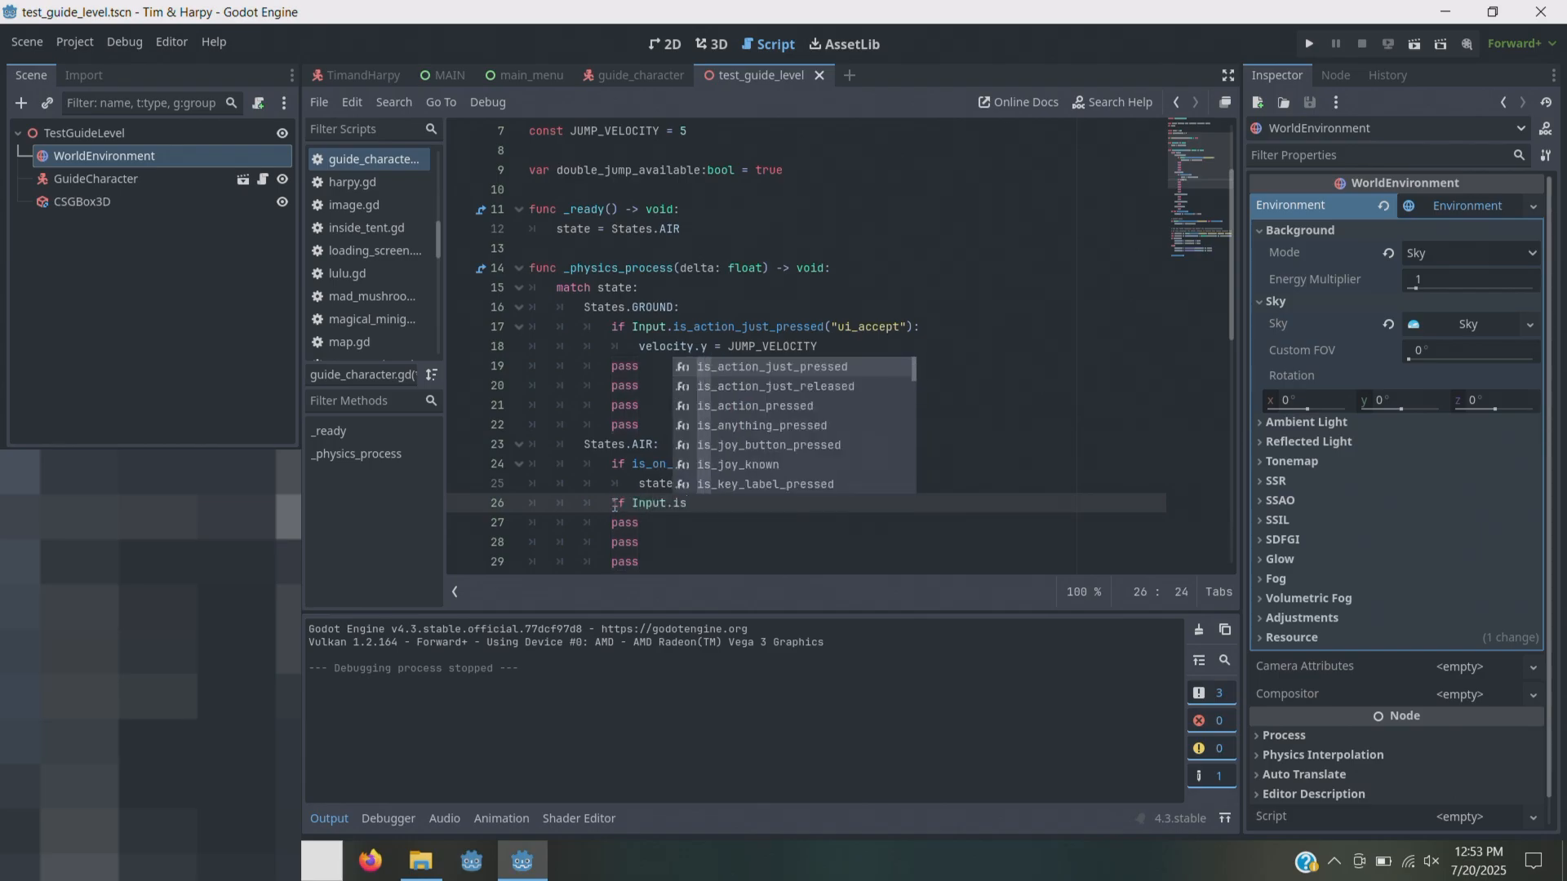
pyautogui.press('Return')
pyautogui.press('Down')
pyautogui.press('Down')
pyautogui.press('Down')
pyautogui.press('Down')
pyautogui.press('Down')
pyautogui.press('Down')
pyautogui.press('Down')
pyautogui.press('Down')
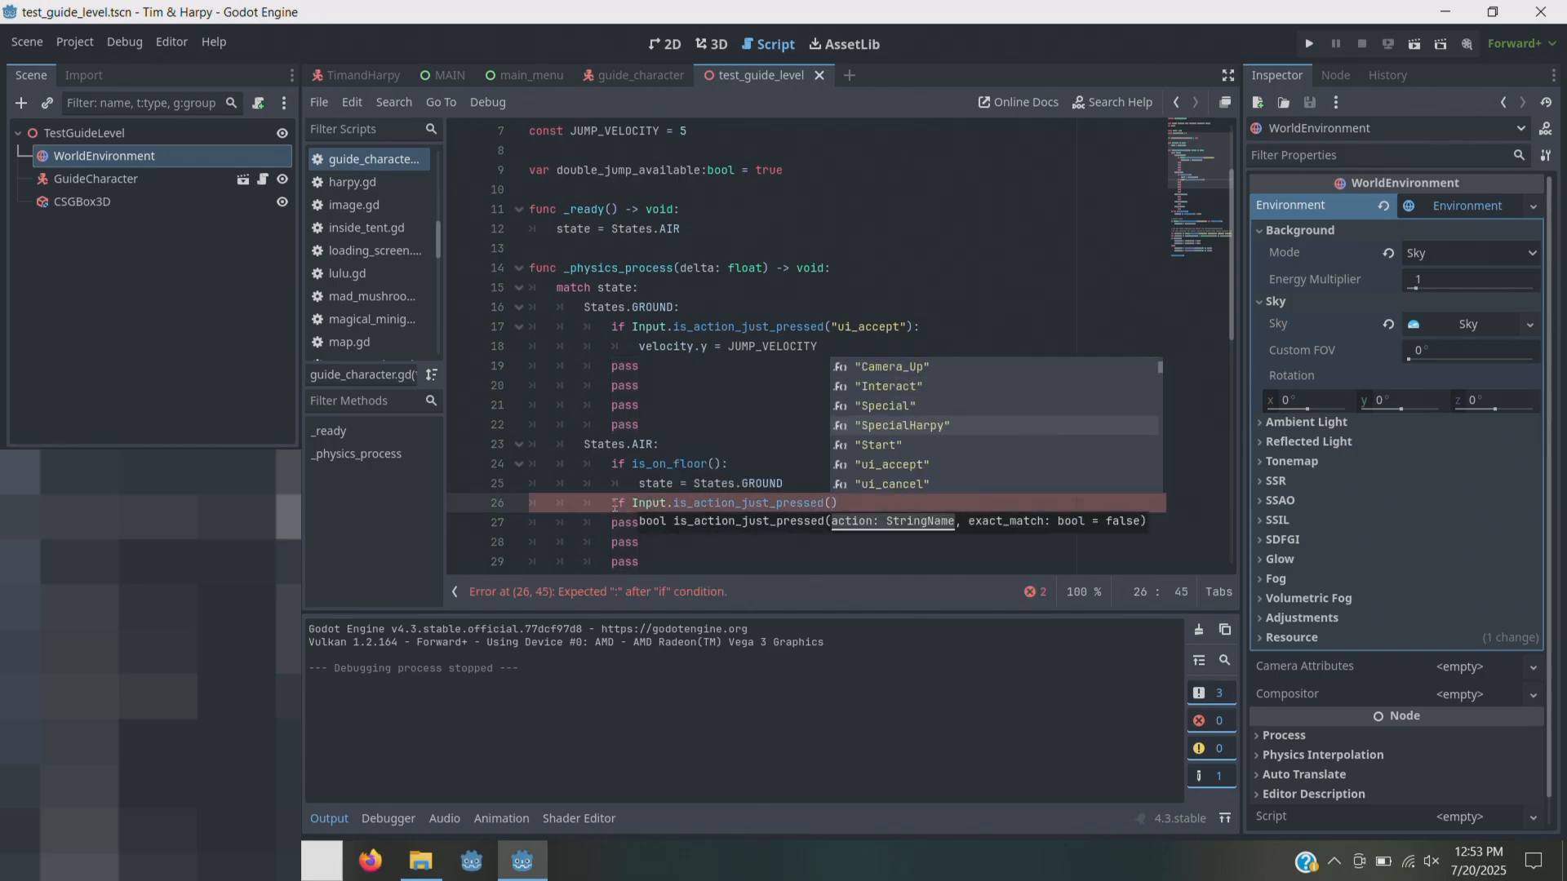
pyautogui.press('Return')
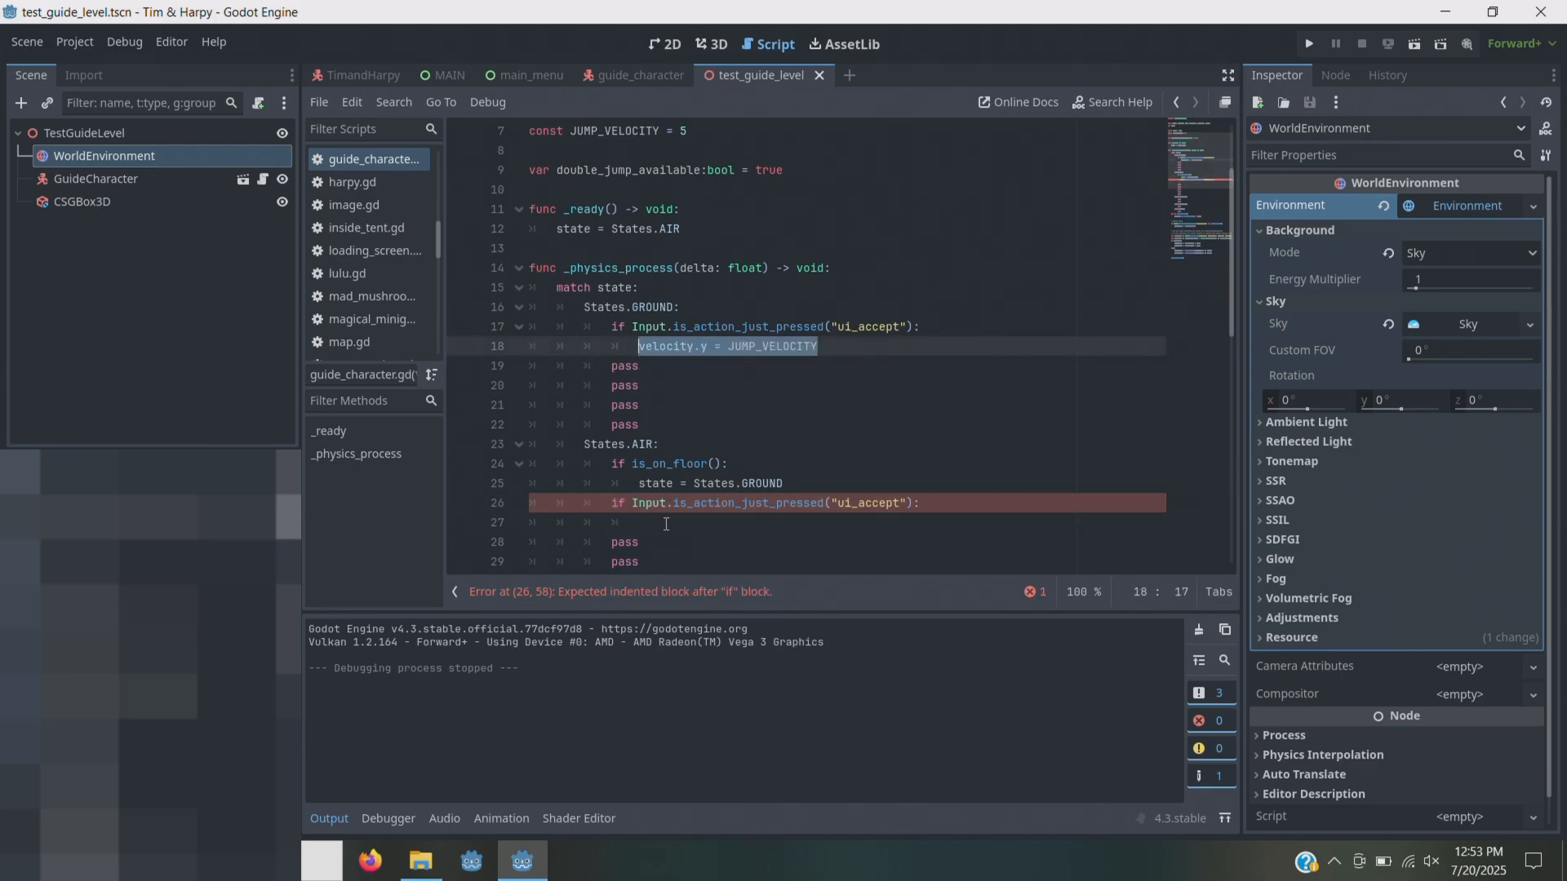
# - Inside the AIR state's ui_accept check, add velocity.y = JUMP_VELOCITY followed by double_jump_available = false
pyautogui.moveTo(582, 444); pyautogui.dragTo(654, 444)
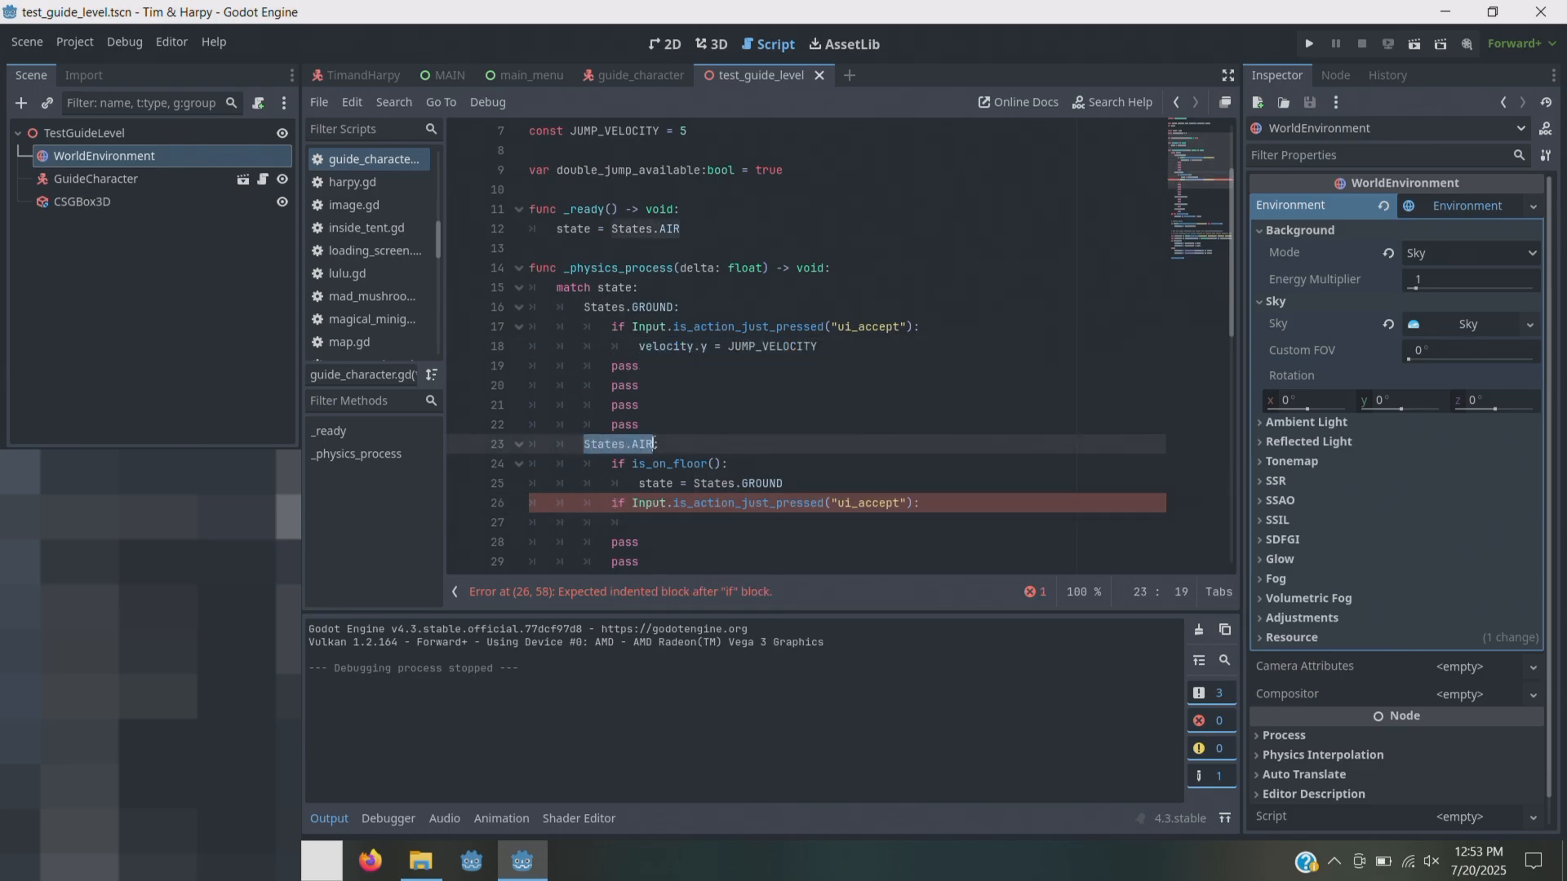
pyautogui.click(613, 502)
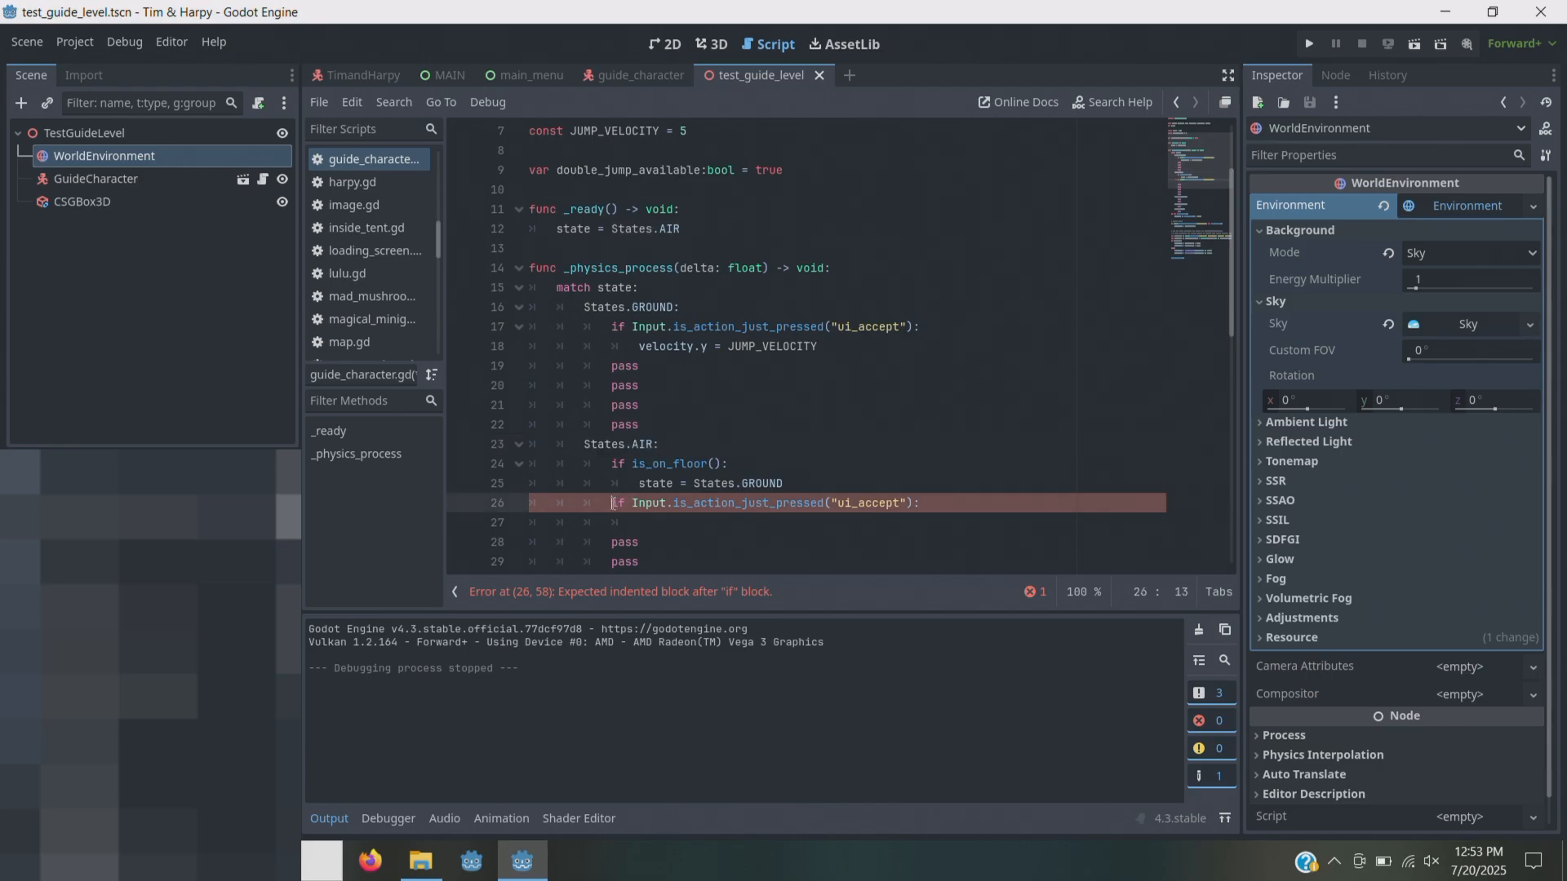
pyautogui.moveTo(613, 503); pyautogui.dragTo(919, 503)
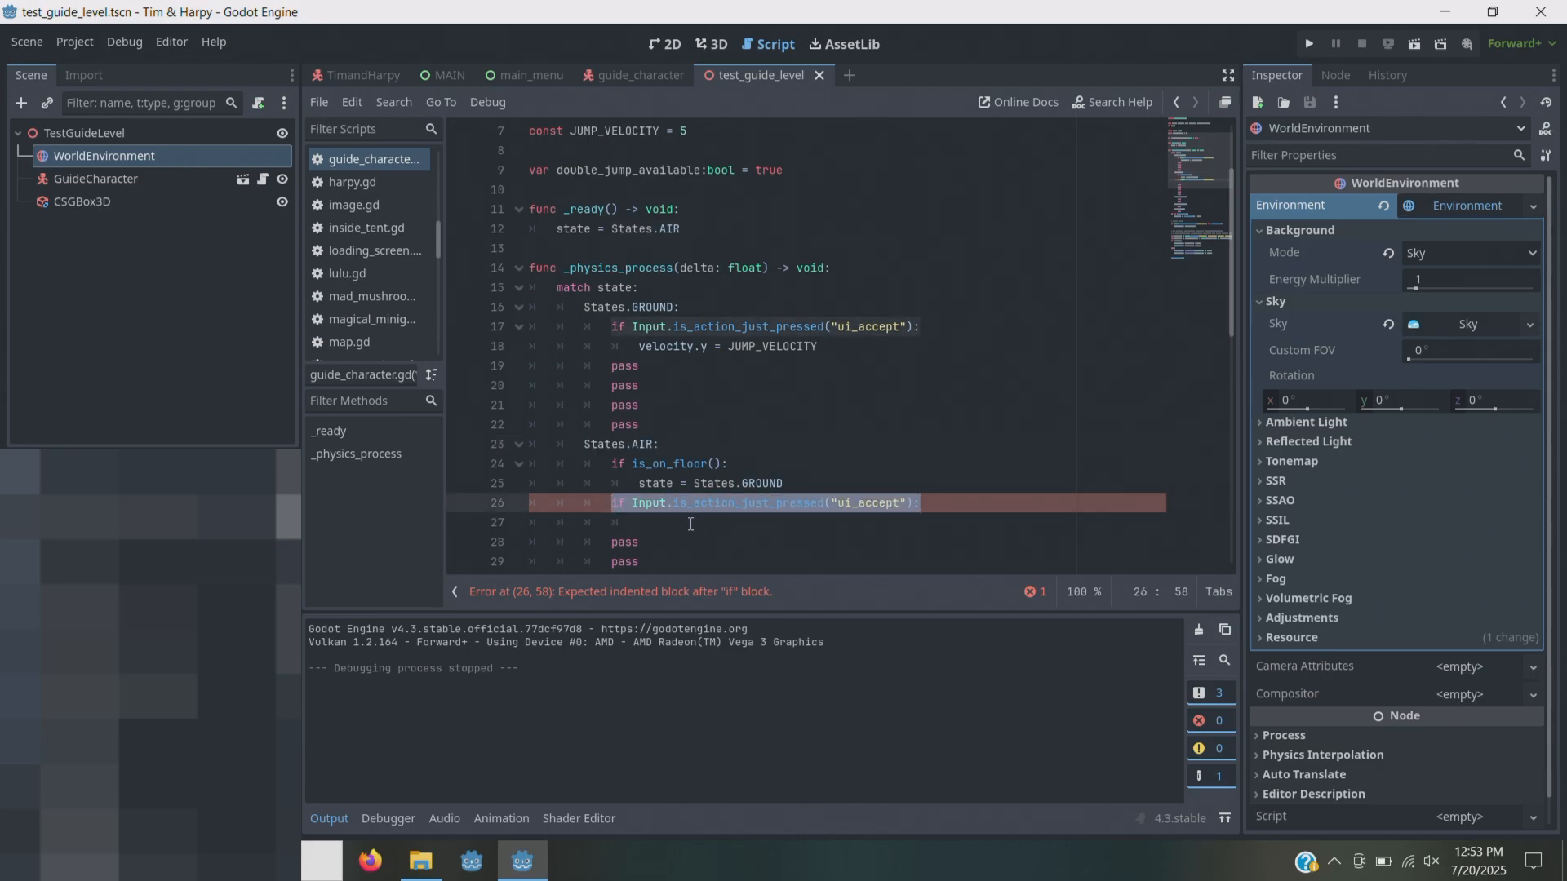
pyautogui.click(690, 524)
pyautogui.write('velocity.y = JUMP_VELOCITY')
pyautogui.press('Return')
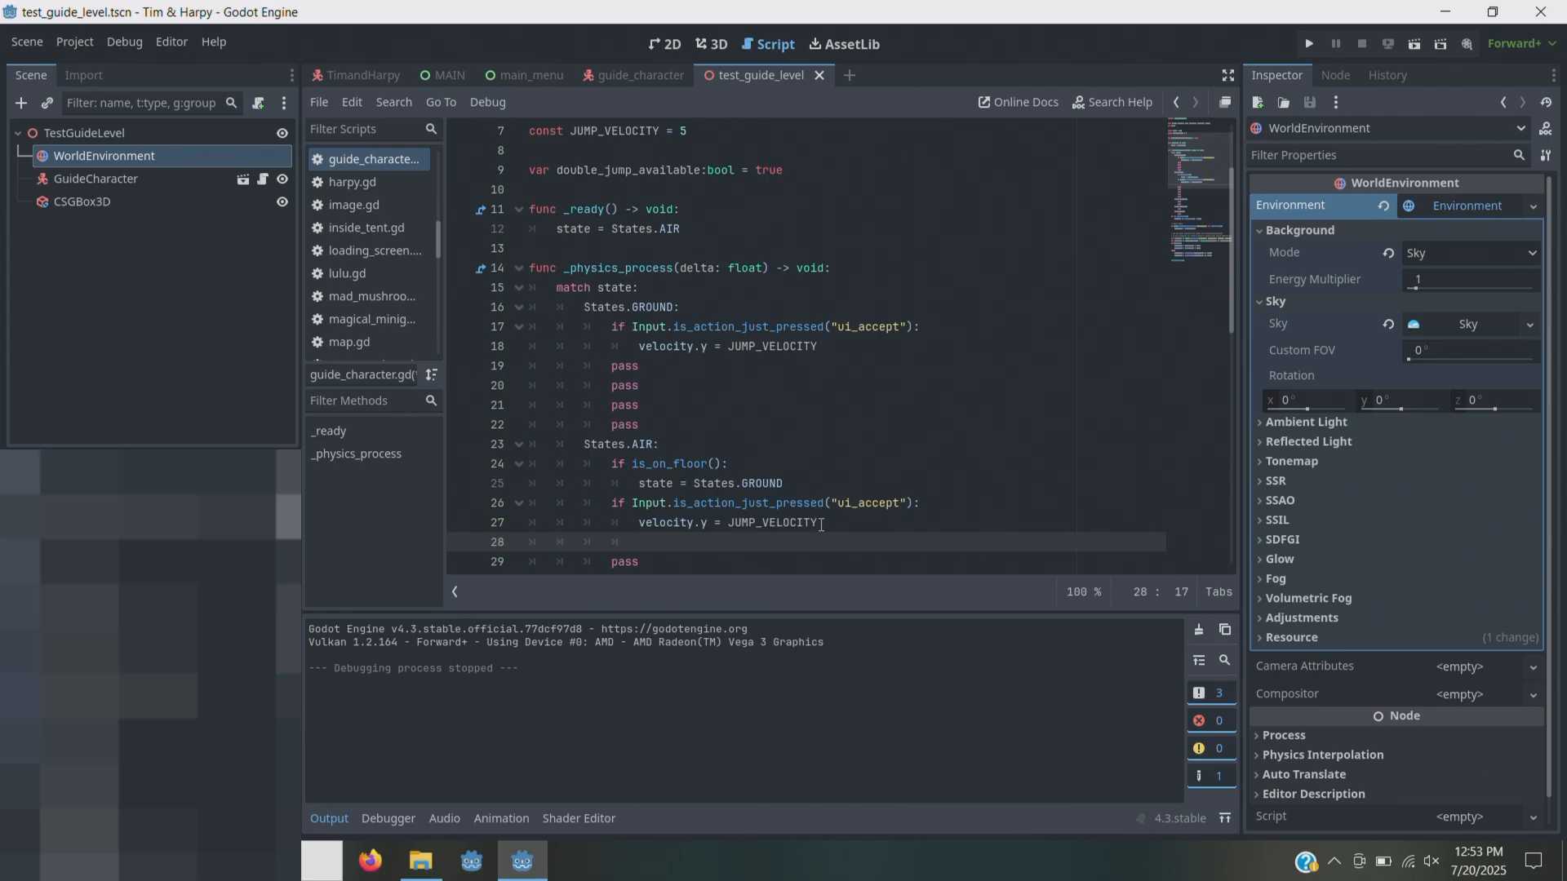
pyautogui.write('double')
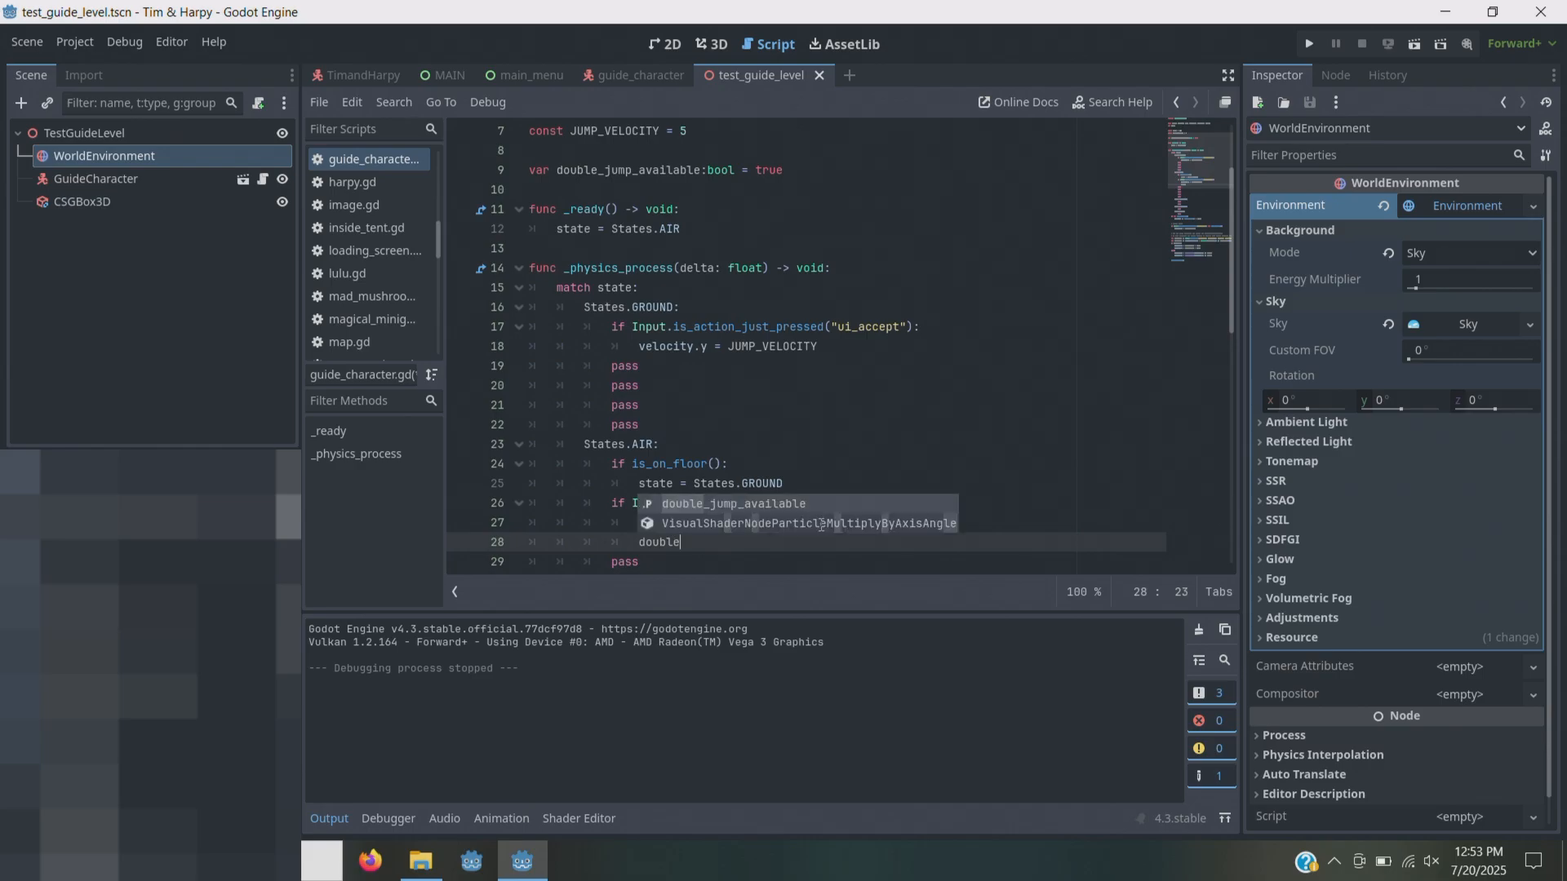
pyautogui.press('Return')
pyautogui.write('= false')
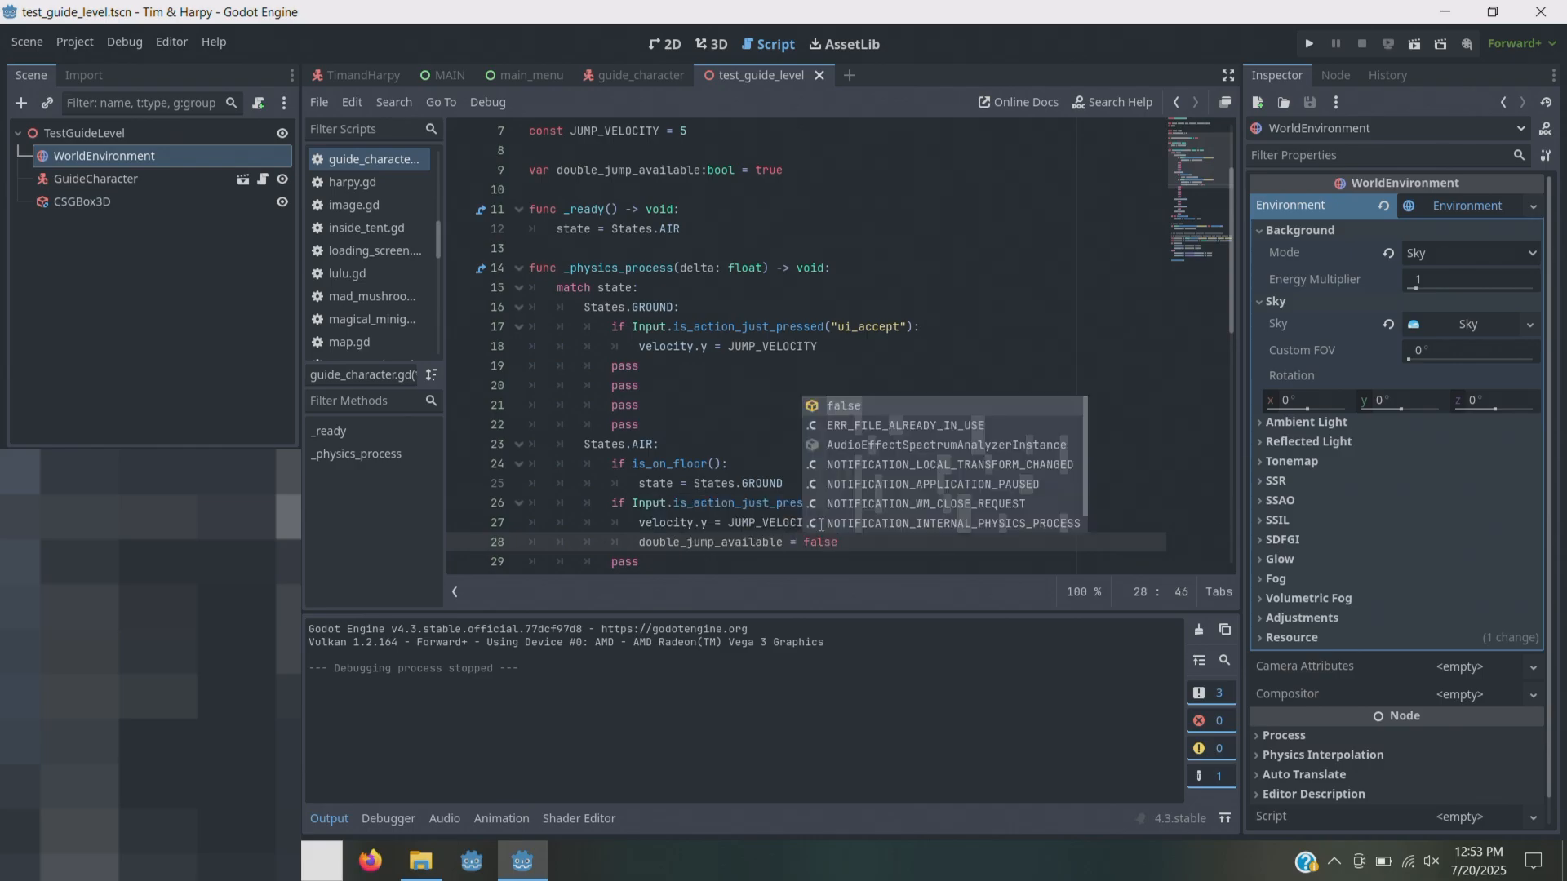
# - Wrap the AIR state's two jump lines in an if double_jump_available: condition nested under the ui_accept check
pyautogui.click(707, 522)
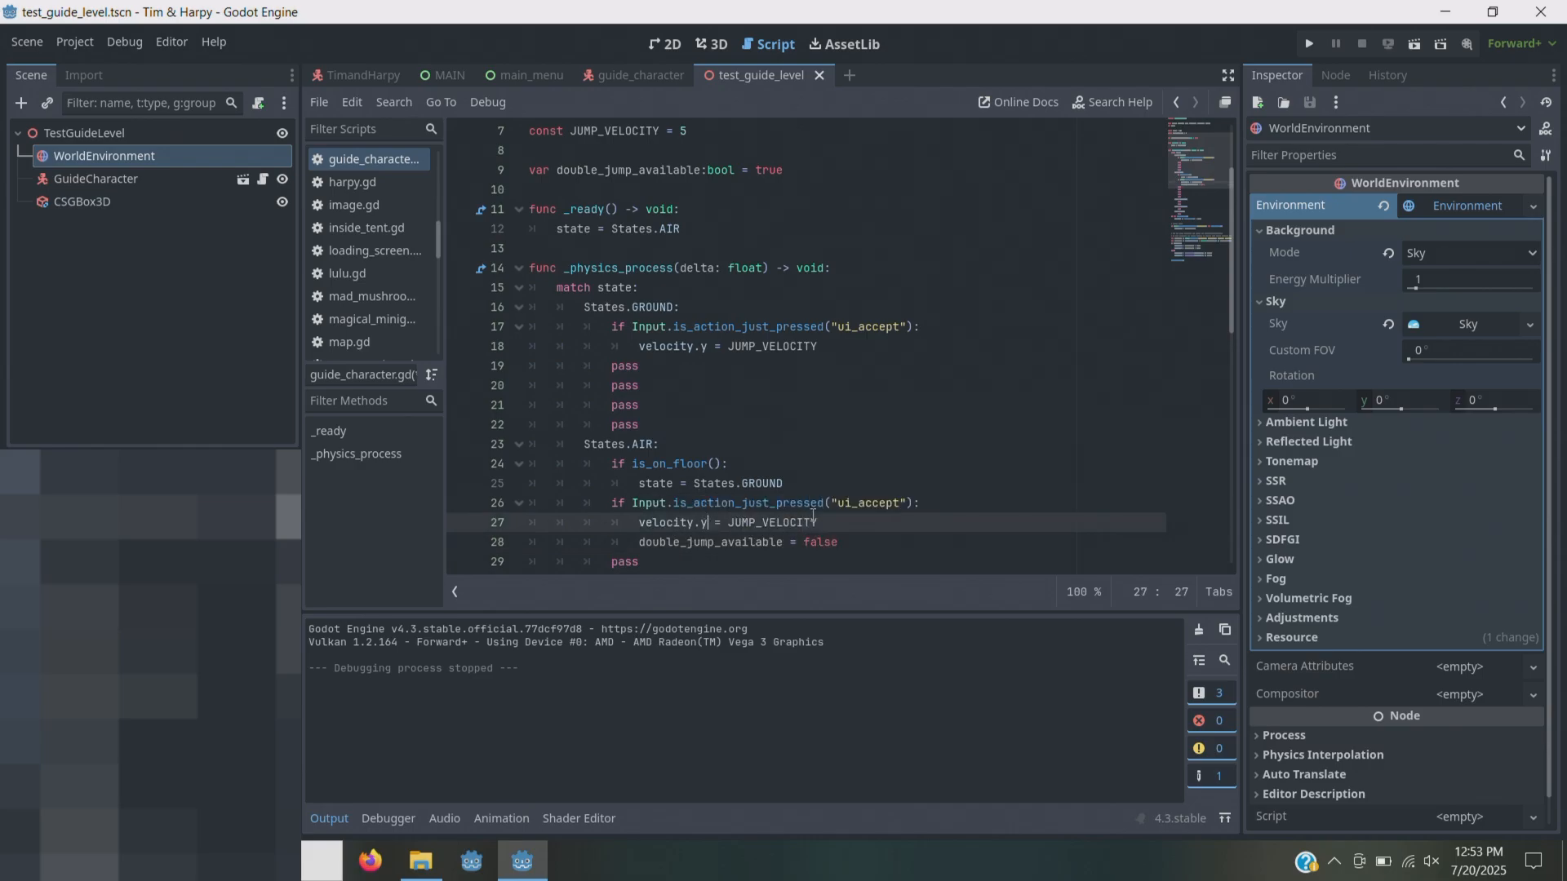
pyautogui.click(931, 504)
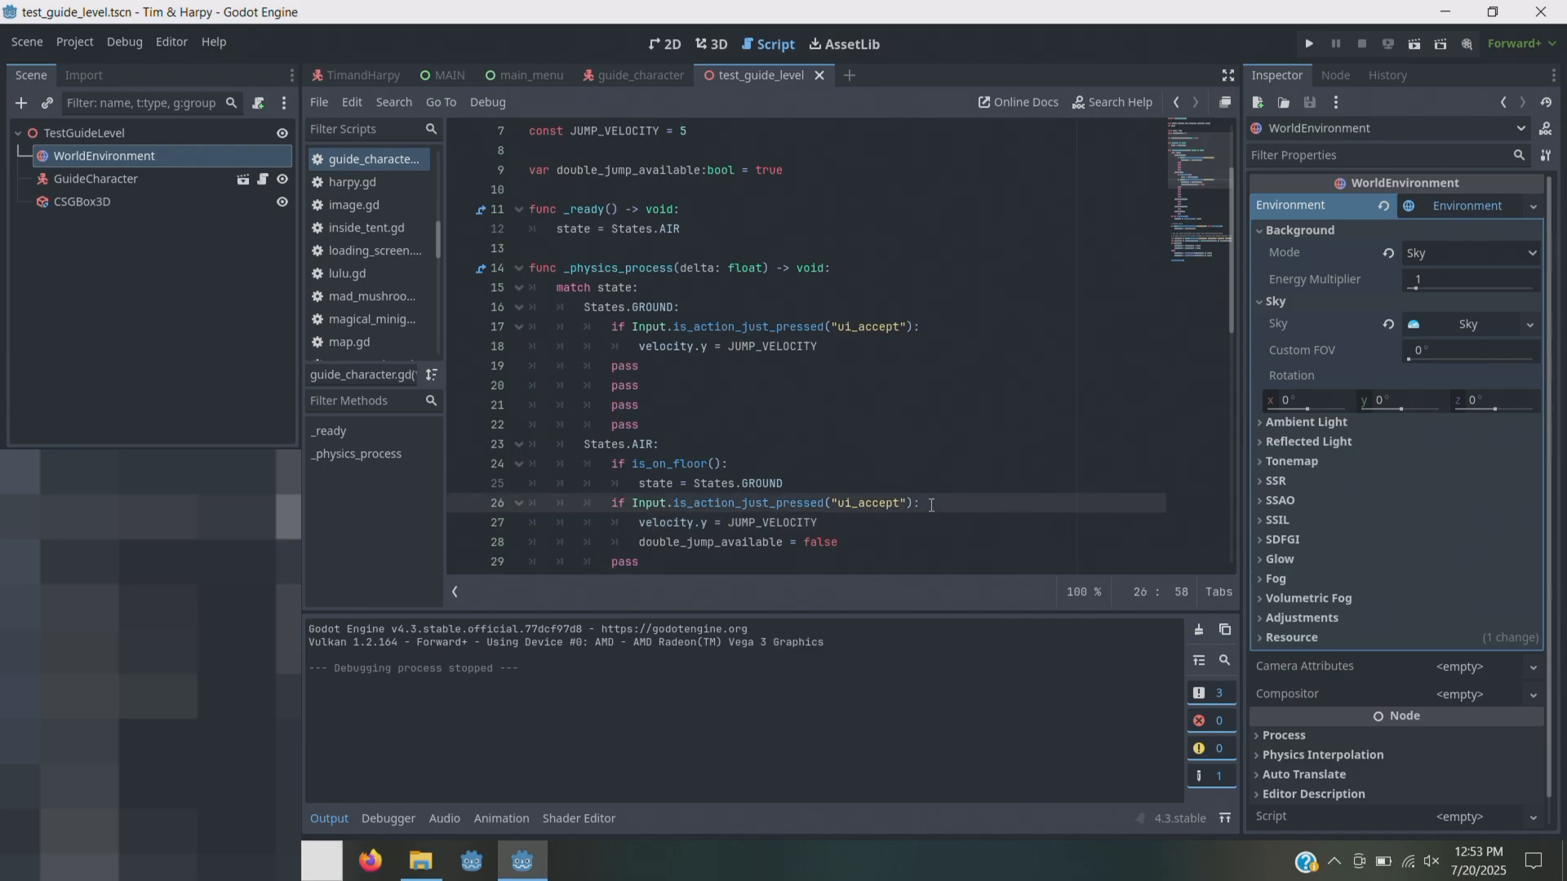
pyautogui.press('Return')
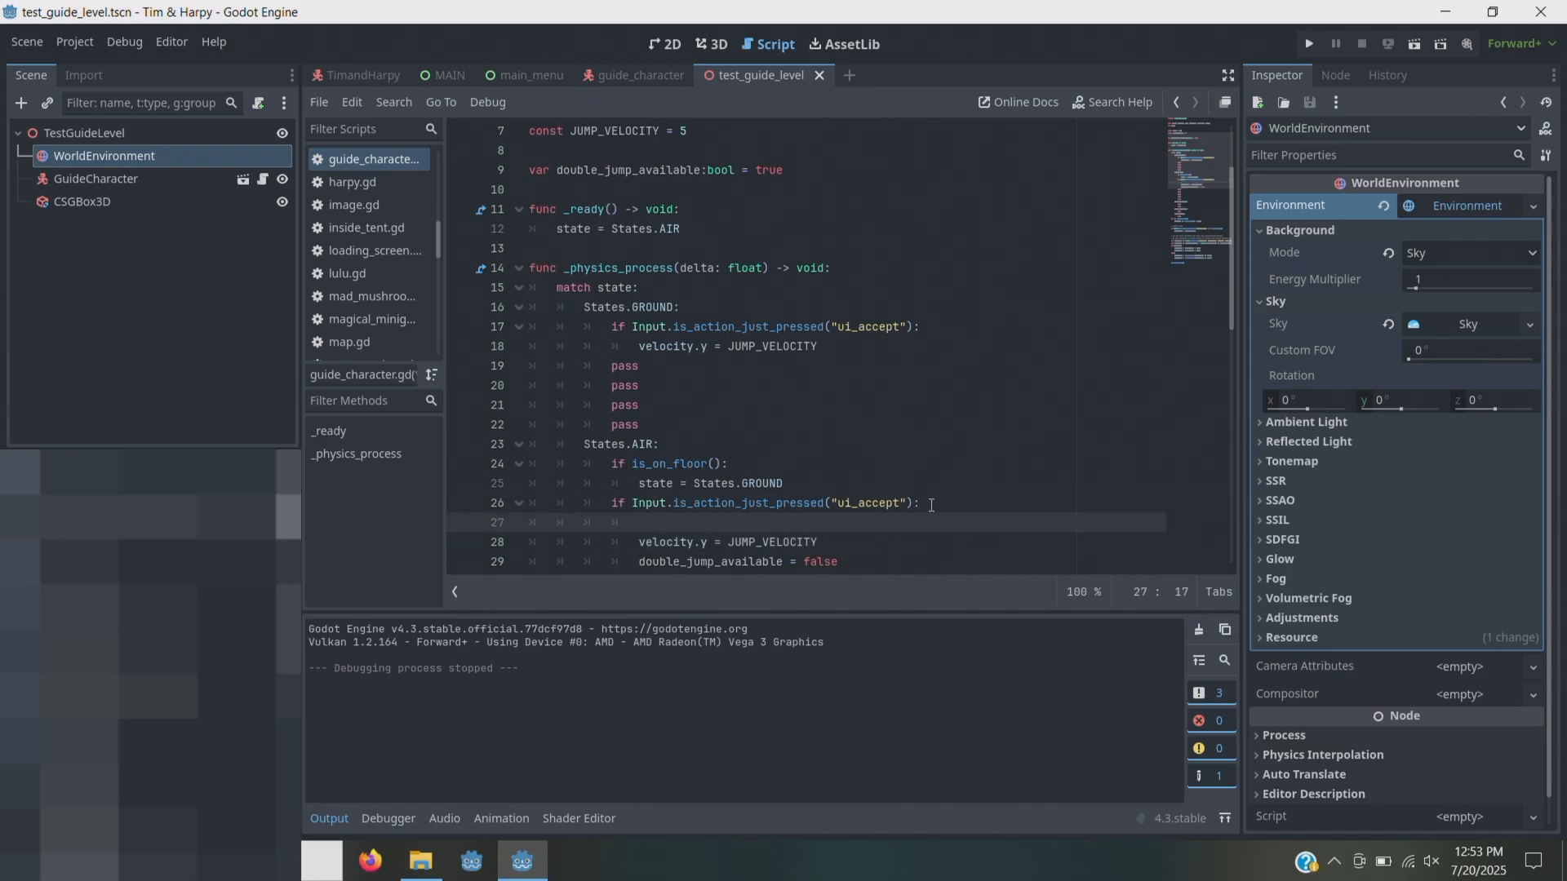
pyautogui.scroll(-1, 931, 505)
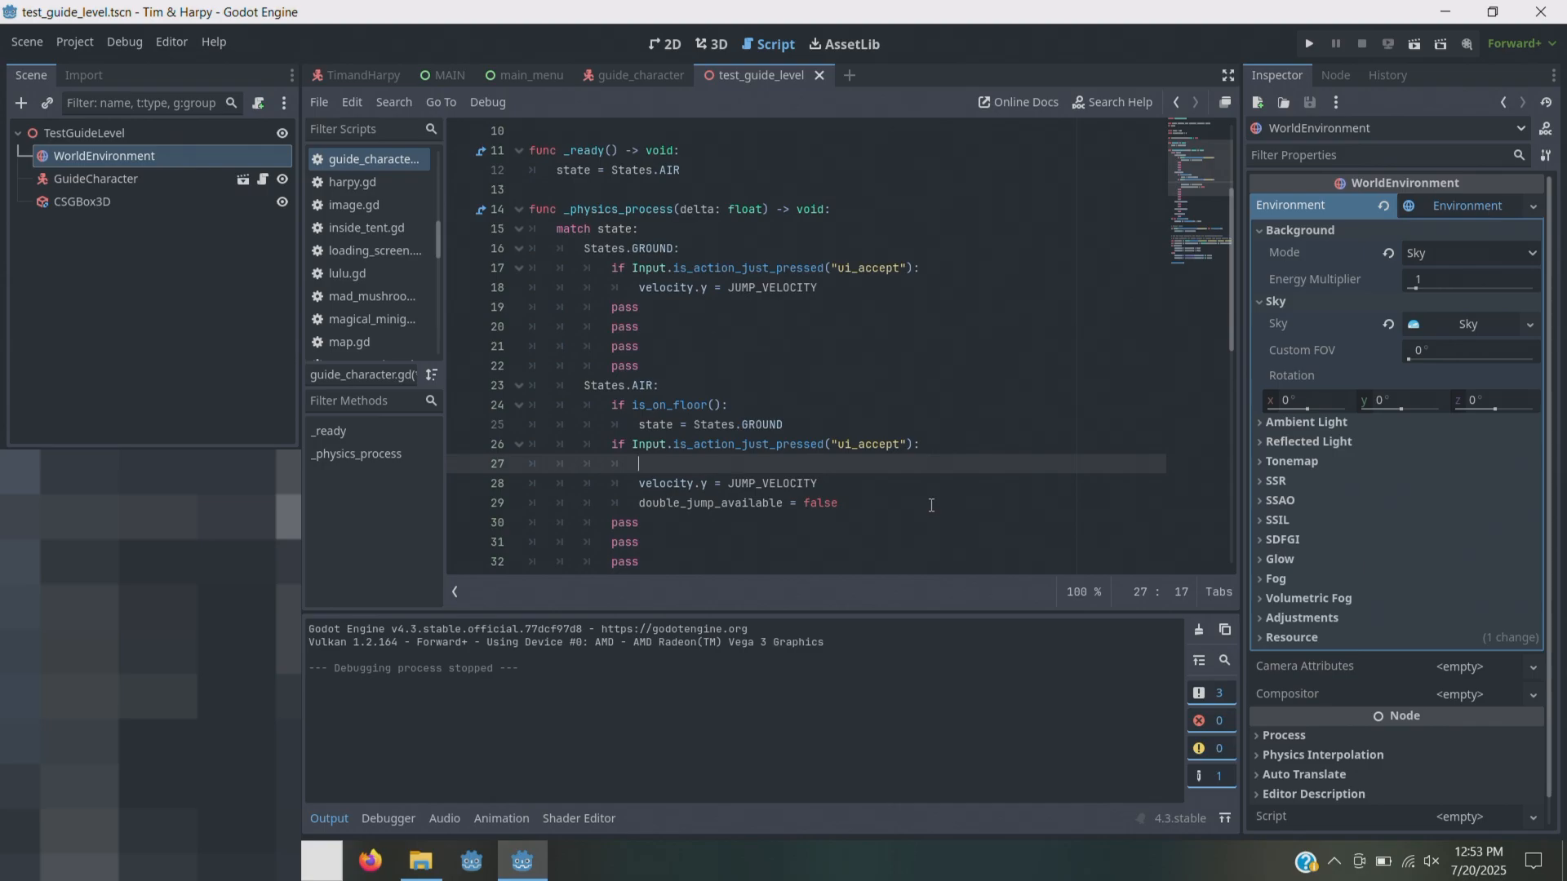
pyautogui.write('if double_jump_available:')
pyautogui.moveTo(639, 483); pyautogui.dragTo(850, 500)
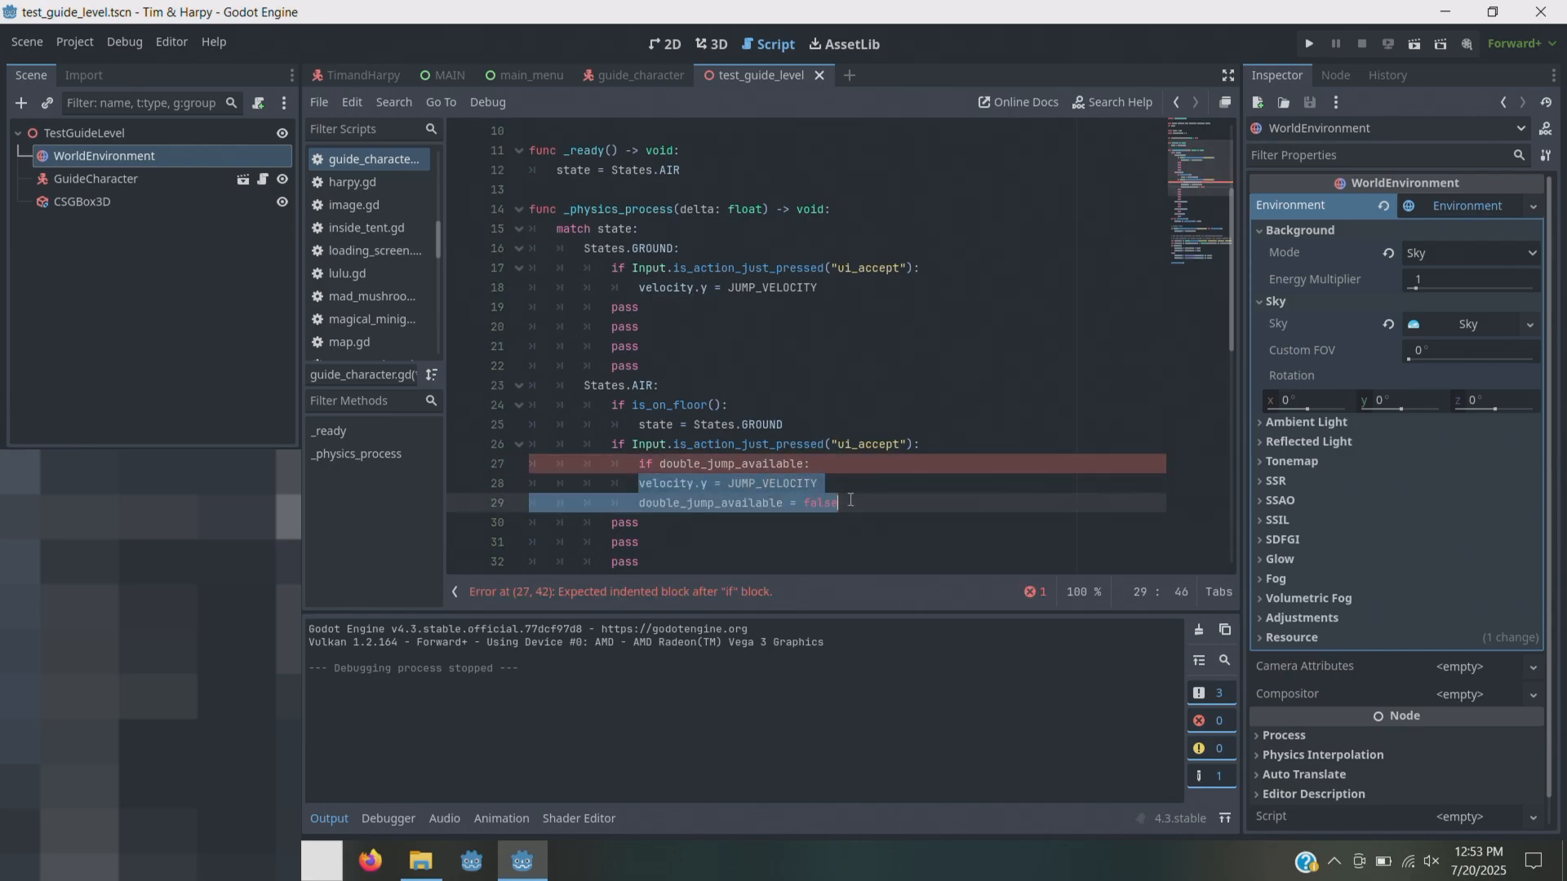
pyautogui.press('Tab')
# - Review the States.AIR logic line by line: the ui_accept check, the double_jump_available condition and the two lines it guards
pyautogui.click(790, 419)
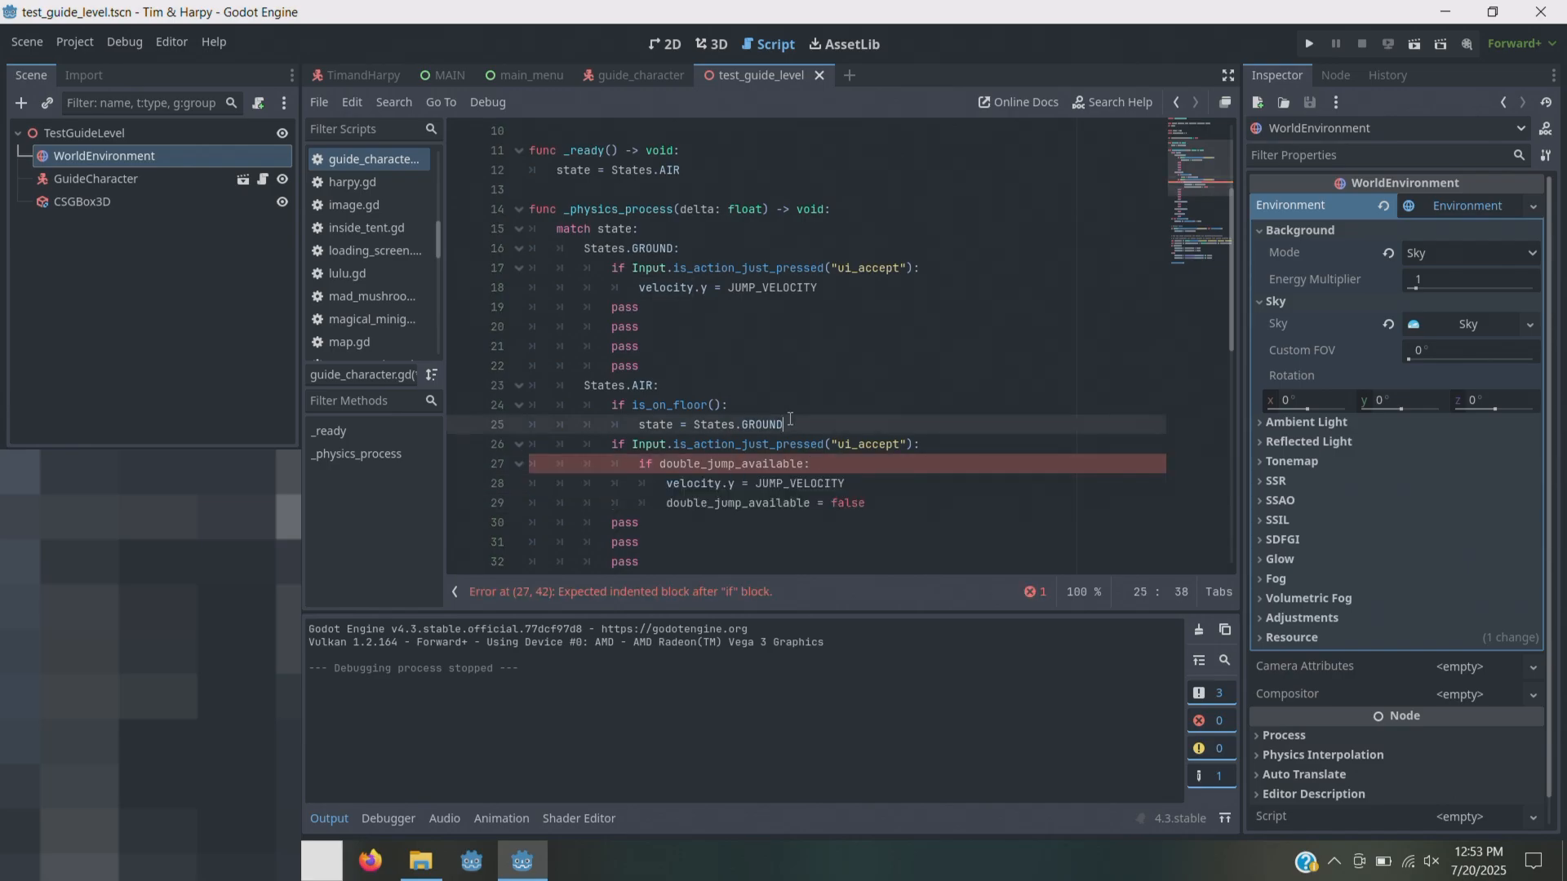
pyautogui.moveTo(583, 385); pyautogui.dragTo(678, 384)
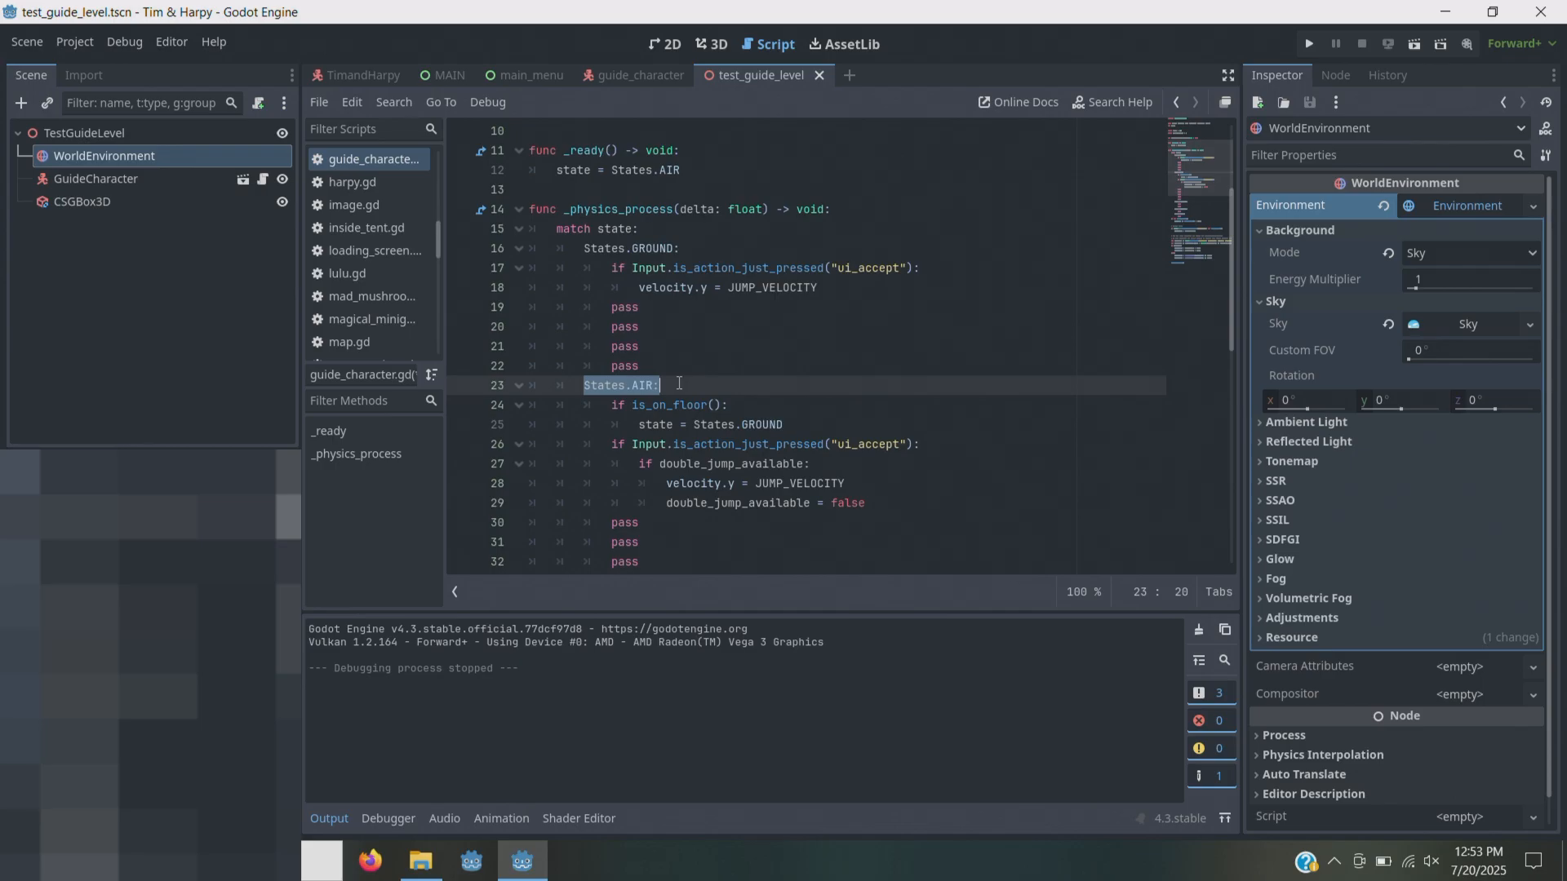
pyautogui.moveTo(612, 444); pyautogui.dragTo(921, 444)
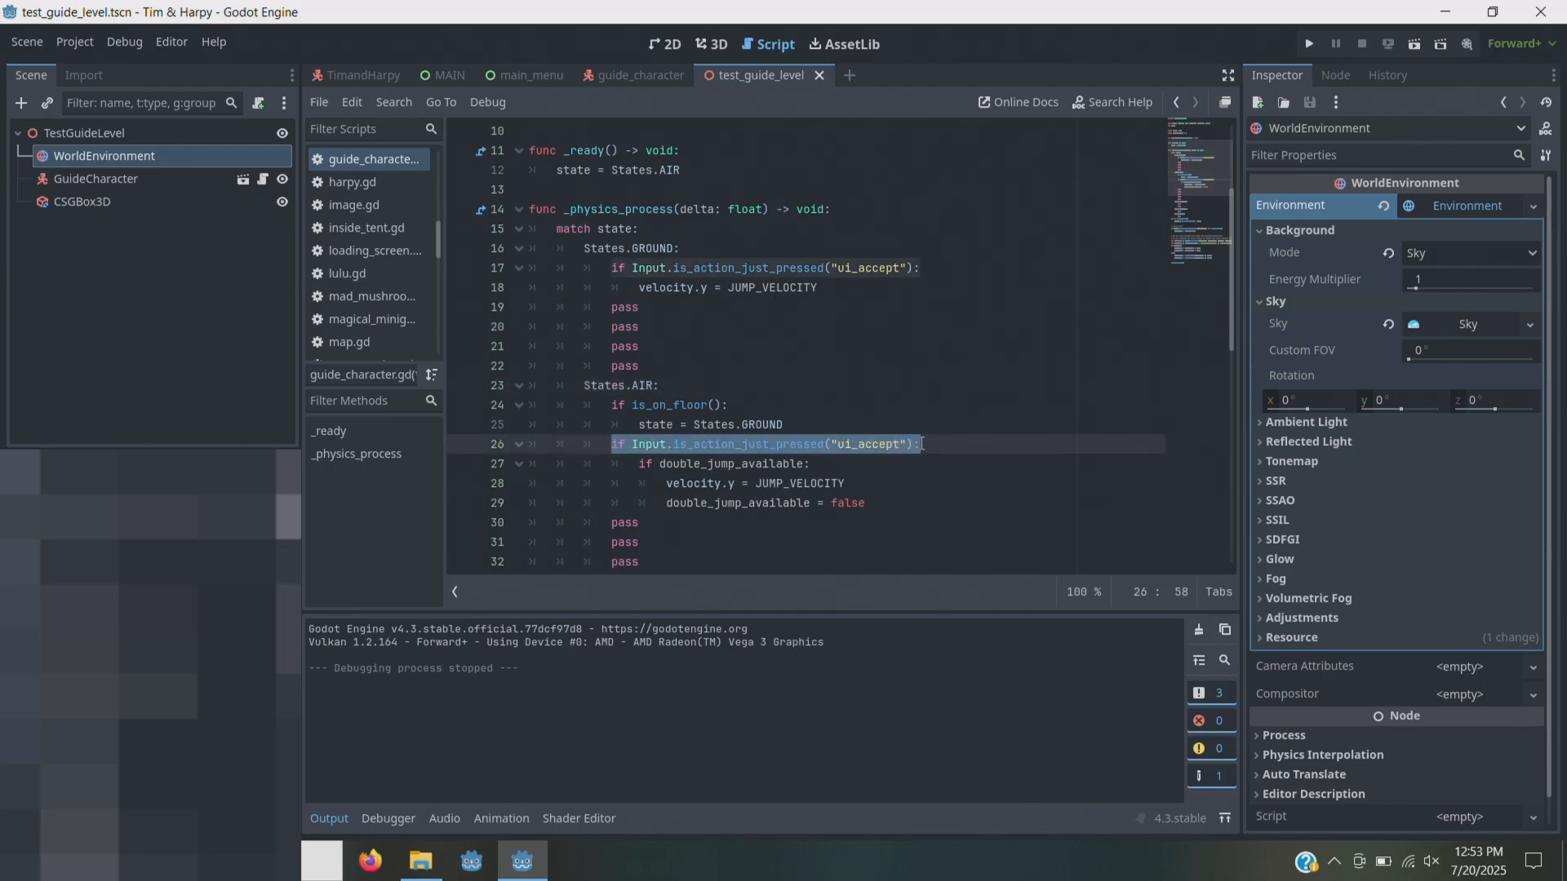
pyautogui.moveTo(639, 463); pyautogui.dragTo(825, 464)
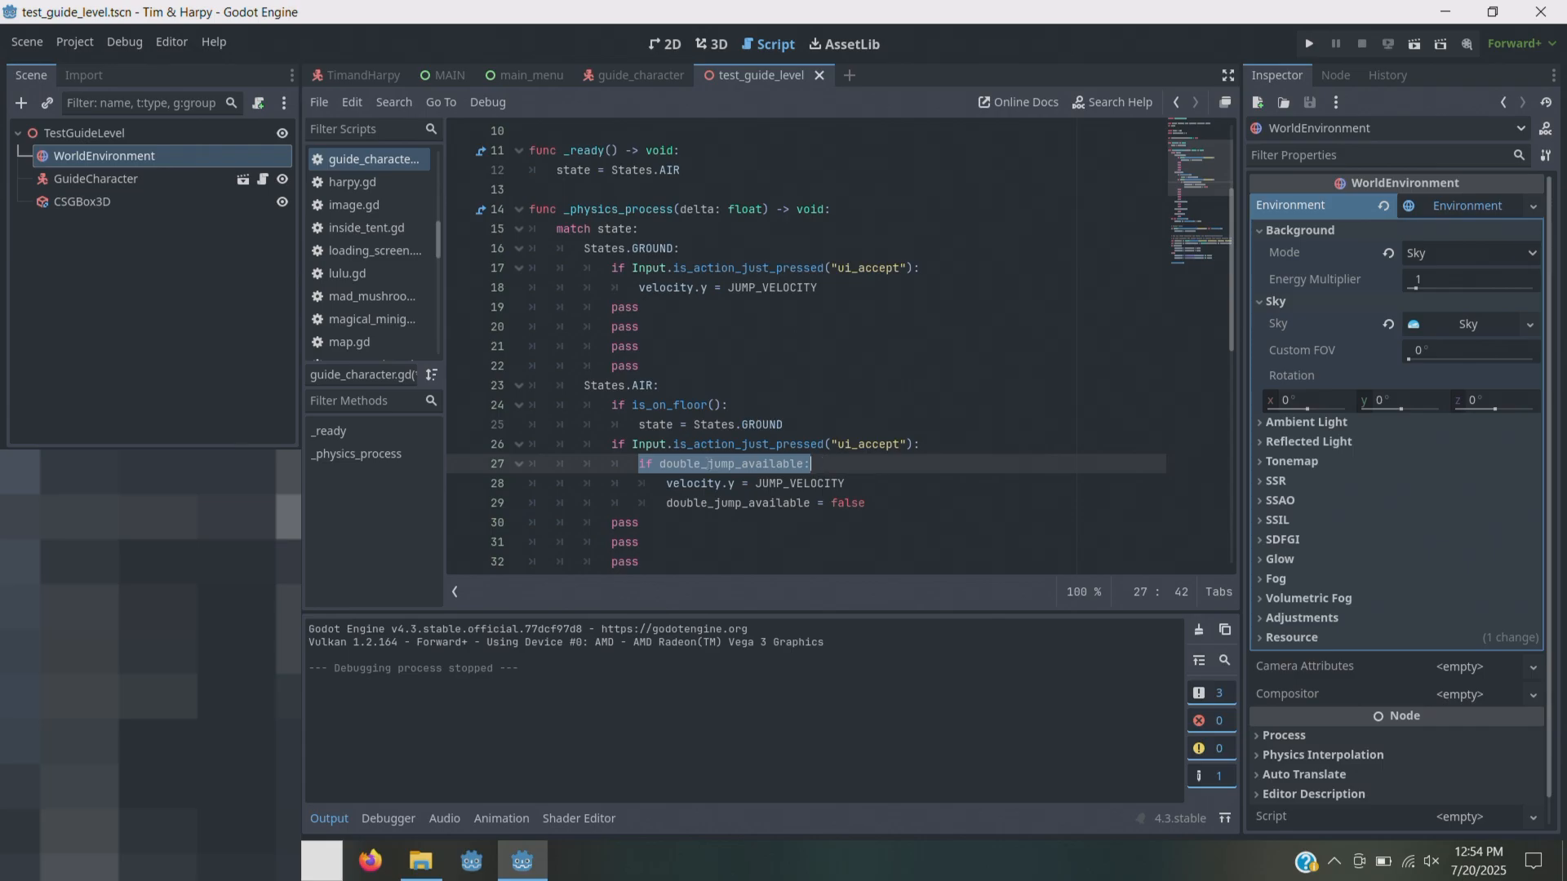
pyautogui.click(709, 463)
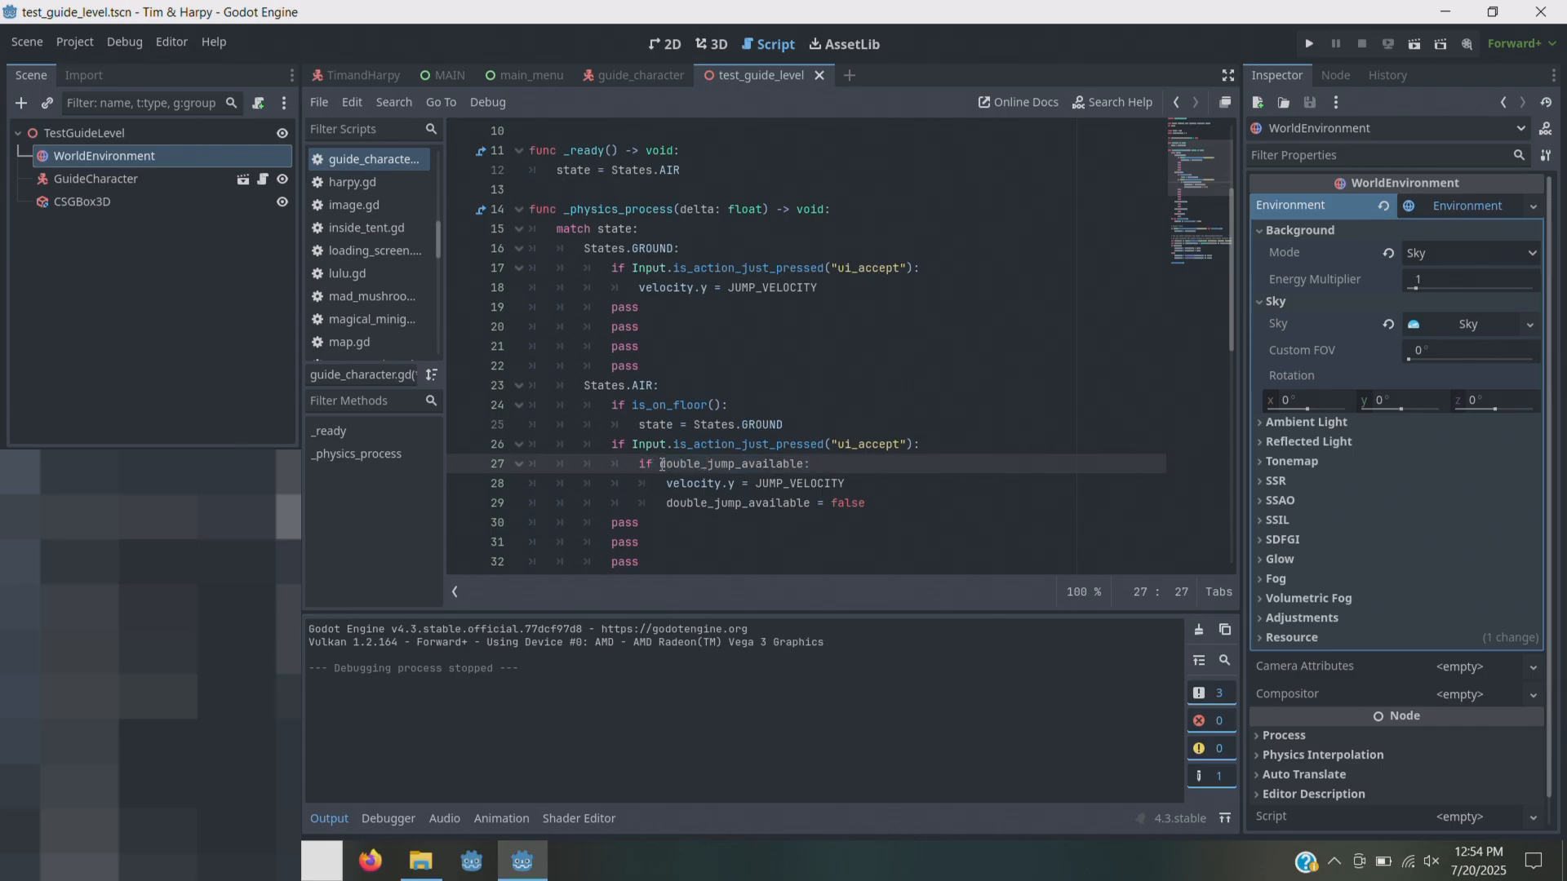
pyautogui.moveTo(661, 464); pyautogui.dragTo(871, 503)
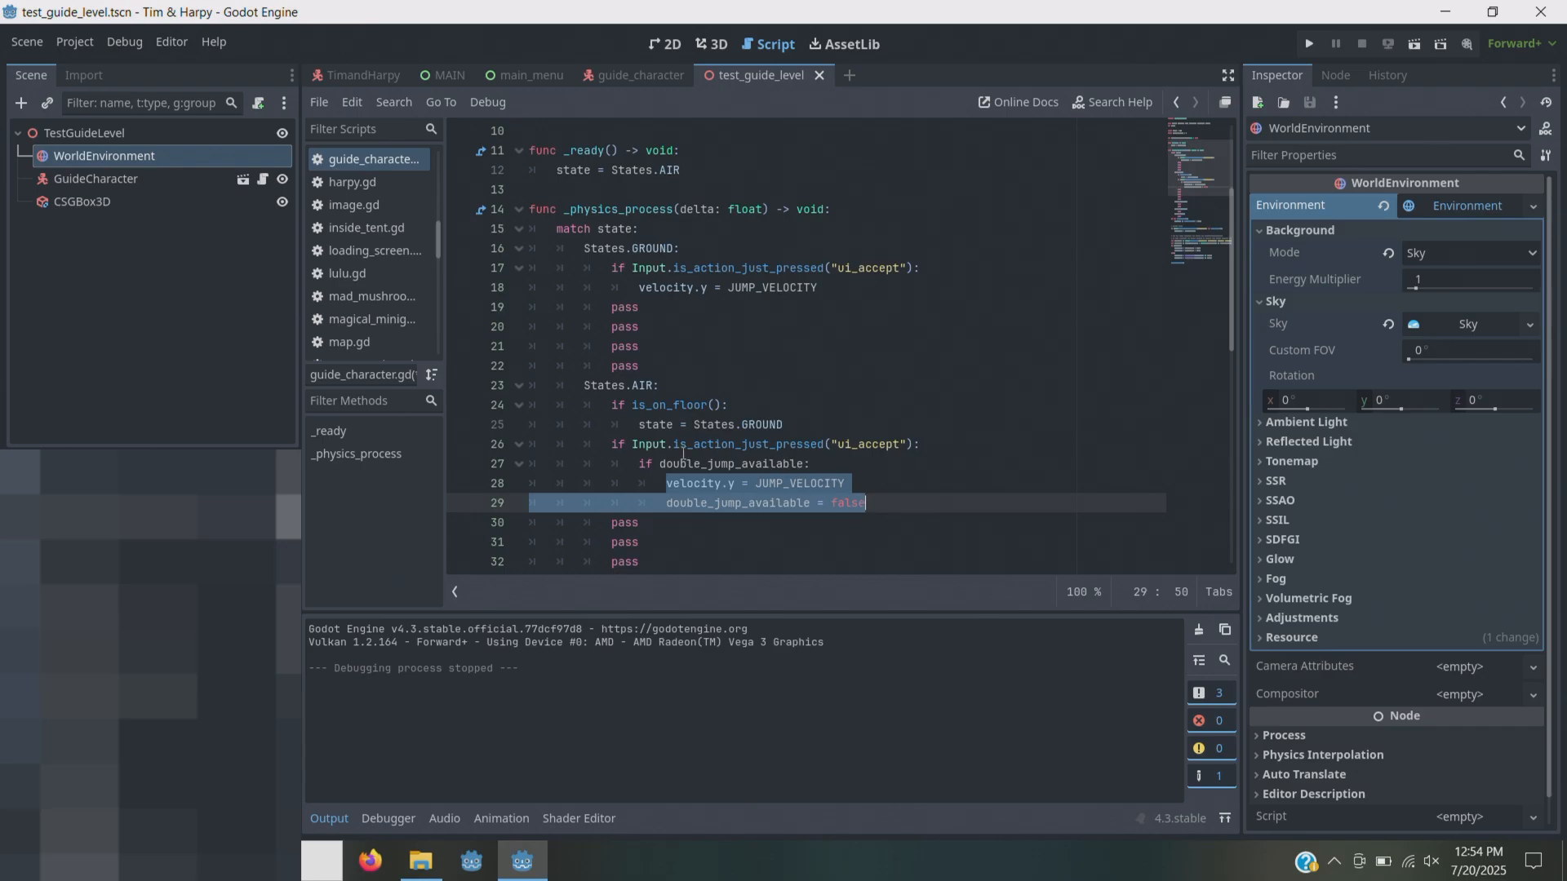
pyautogui.moveTo(612, 444); pyautogui.dragTo(921, 444)
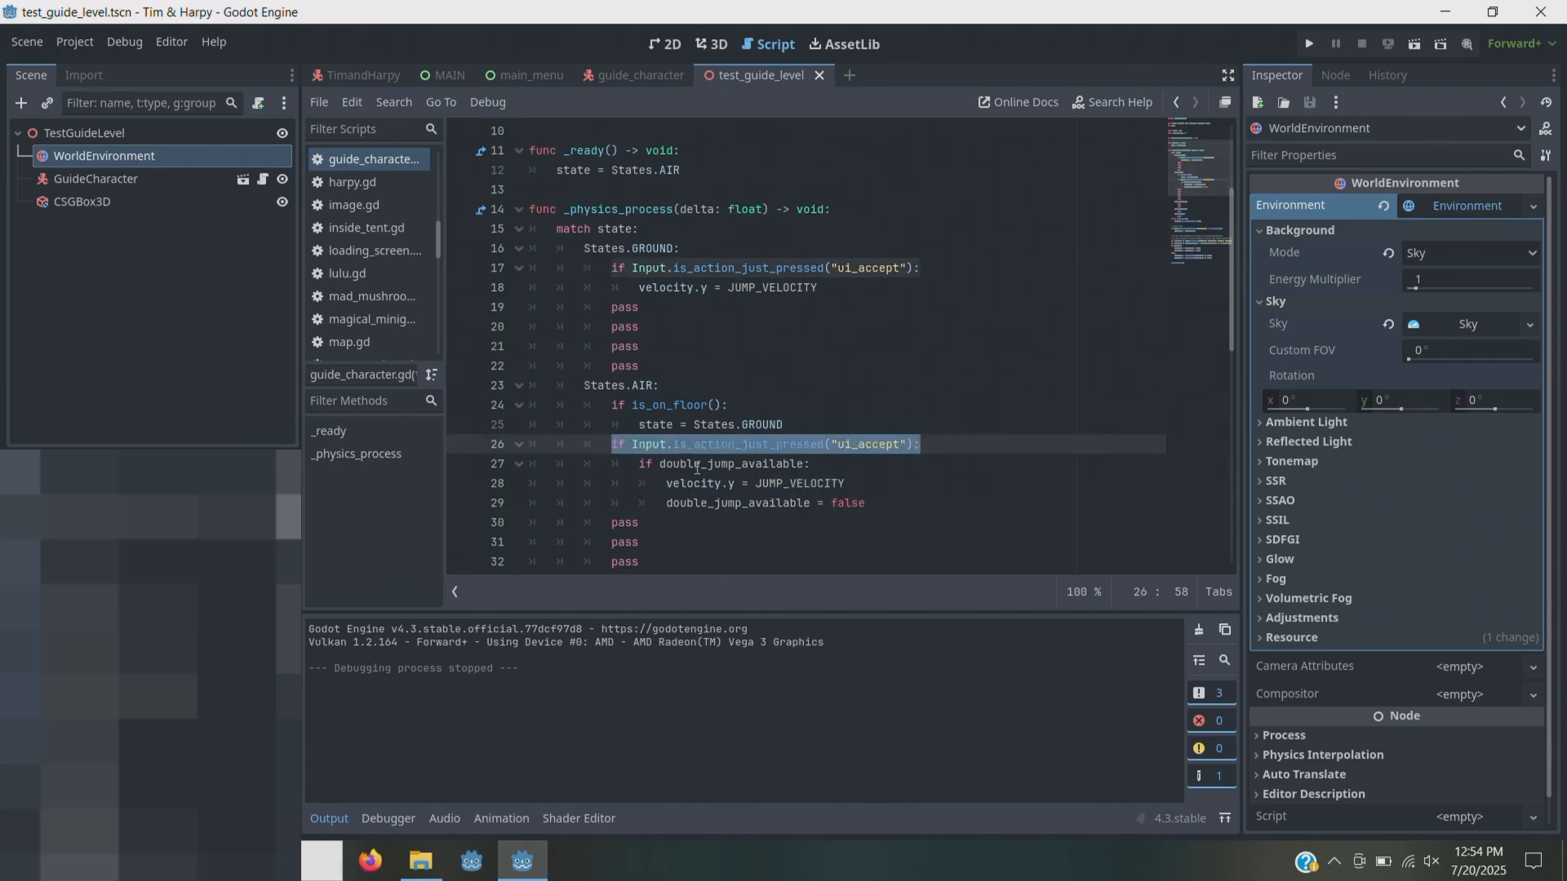
pyautogui.click(638, 466)
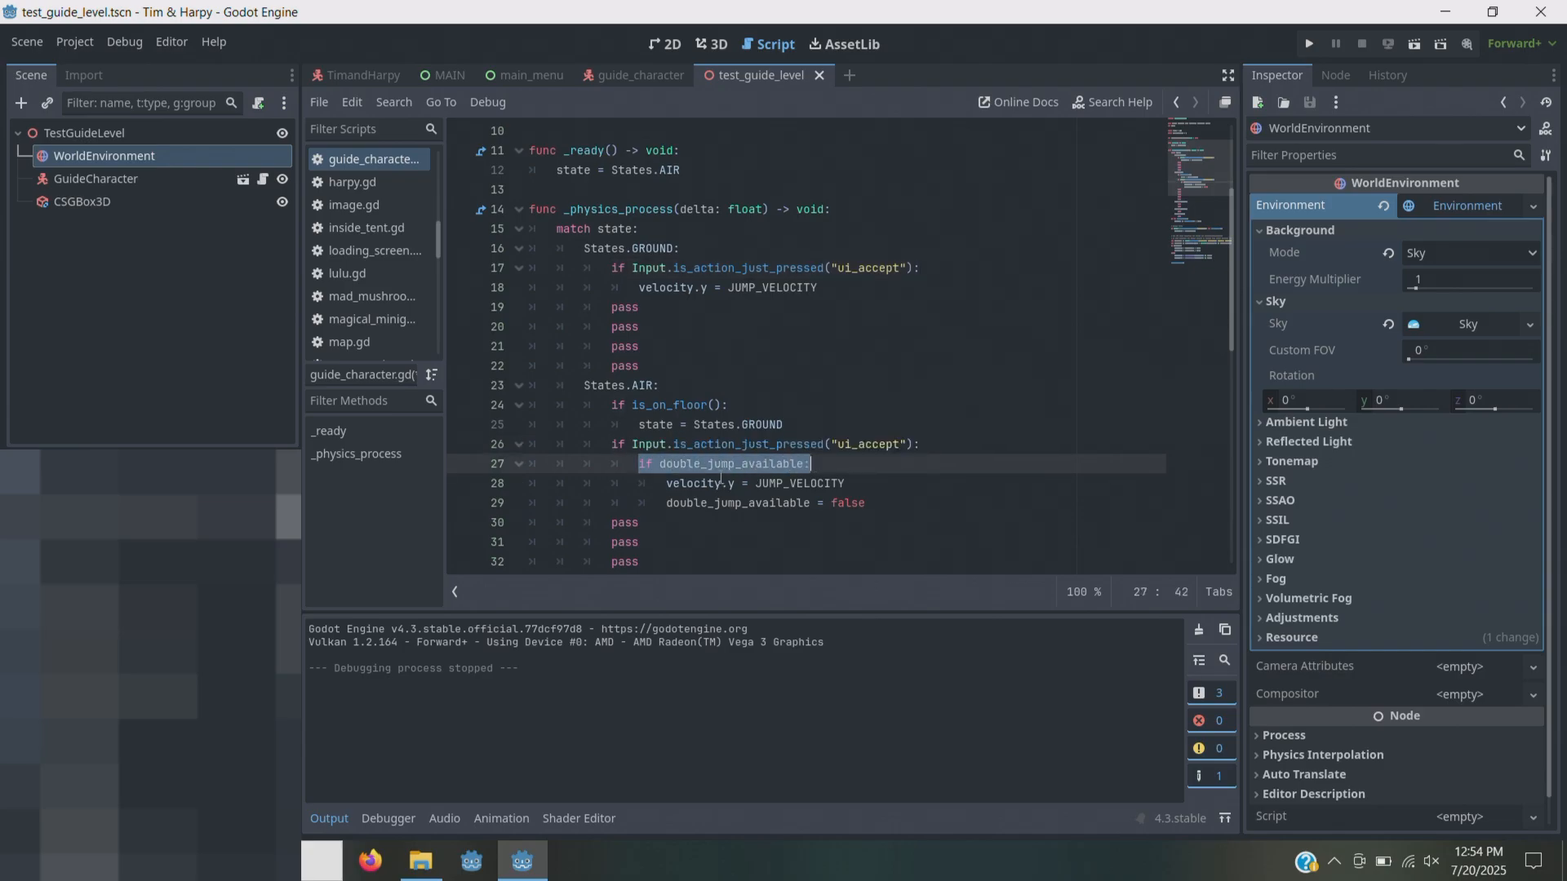
pyautogui.moveTo(667, 483); pyautogui.dragTo(865, 502)
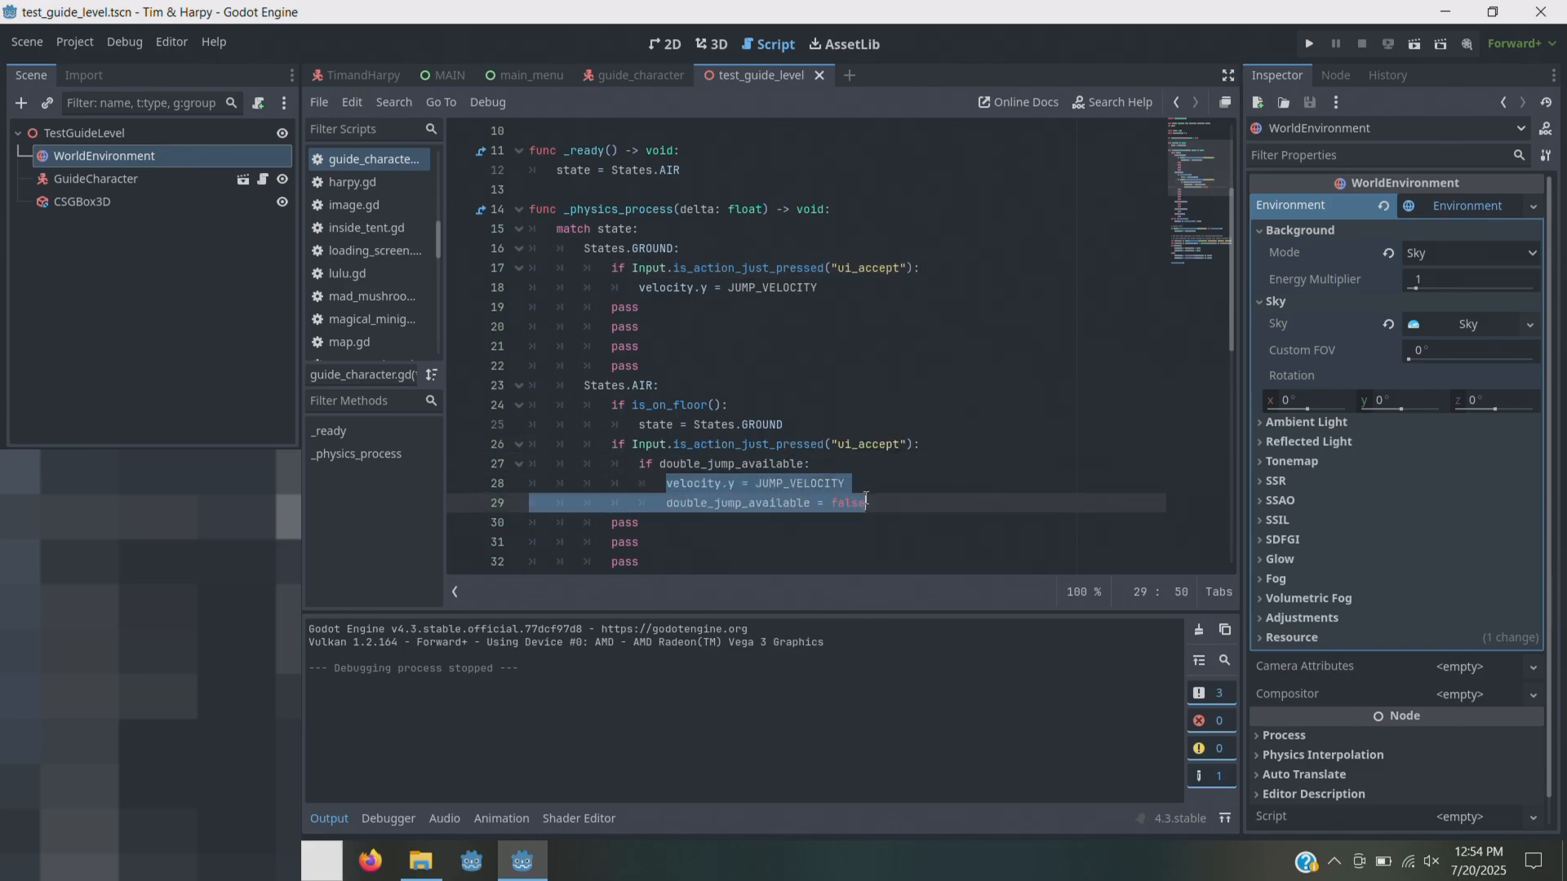
# - Add state = States.AIR above the velocity line in the GROUND state's ui_accept check and save the scene
pyautogui.click(930, 272)
pyautogui.press('Return')
pyautogui.write('state ')
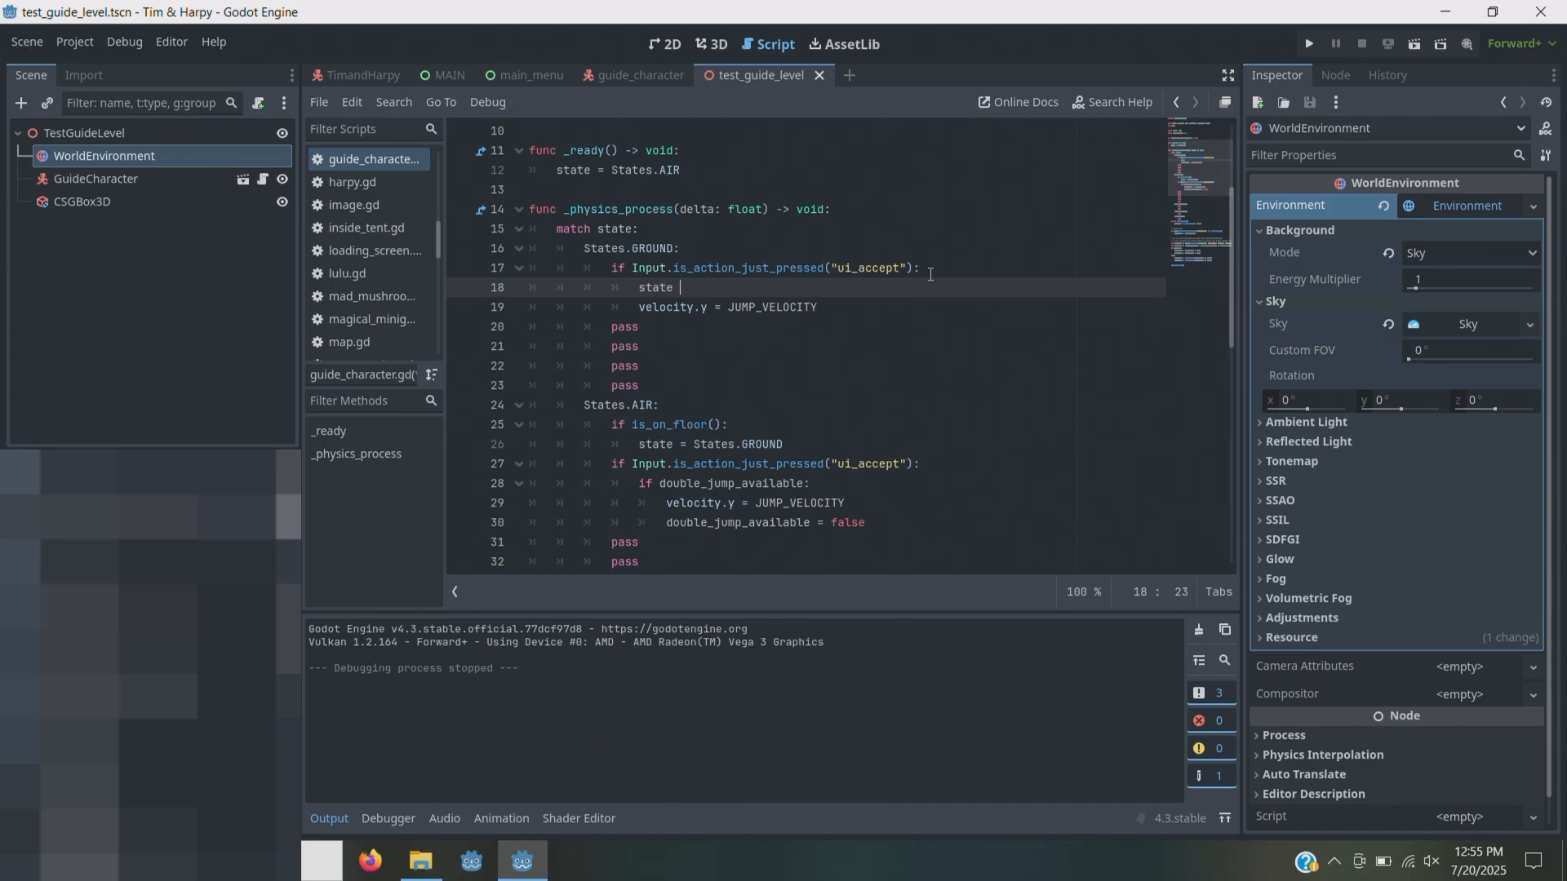
pyautogui.write('= State')
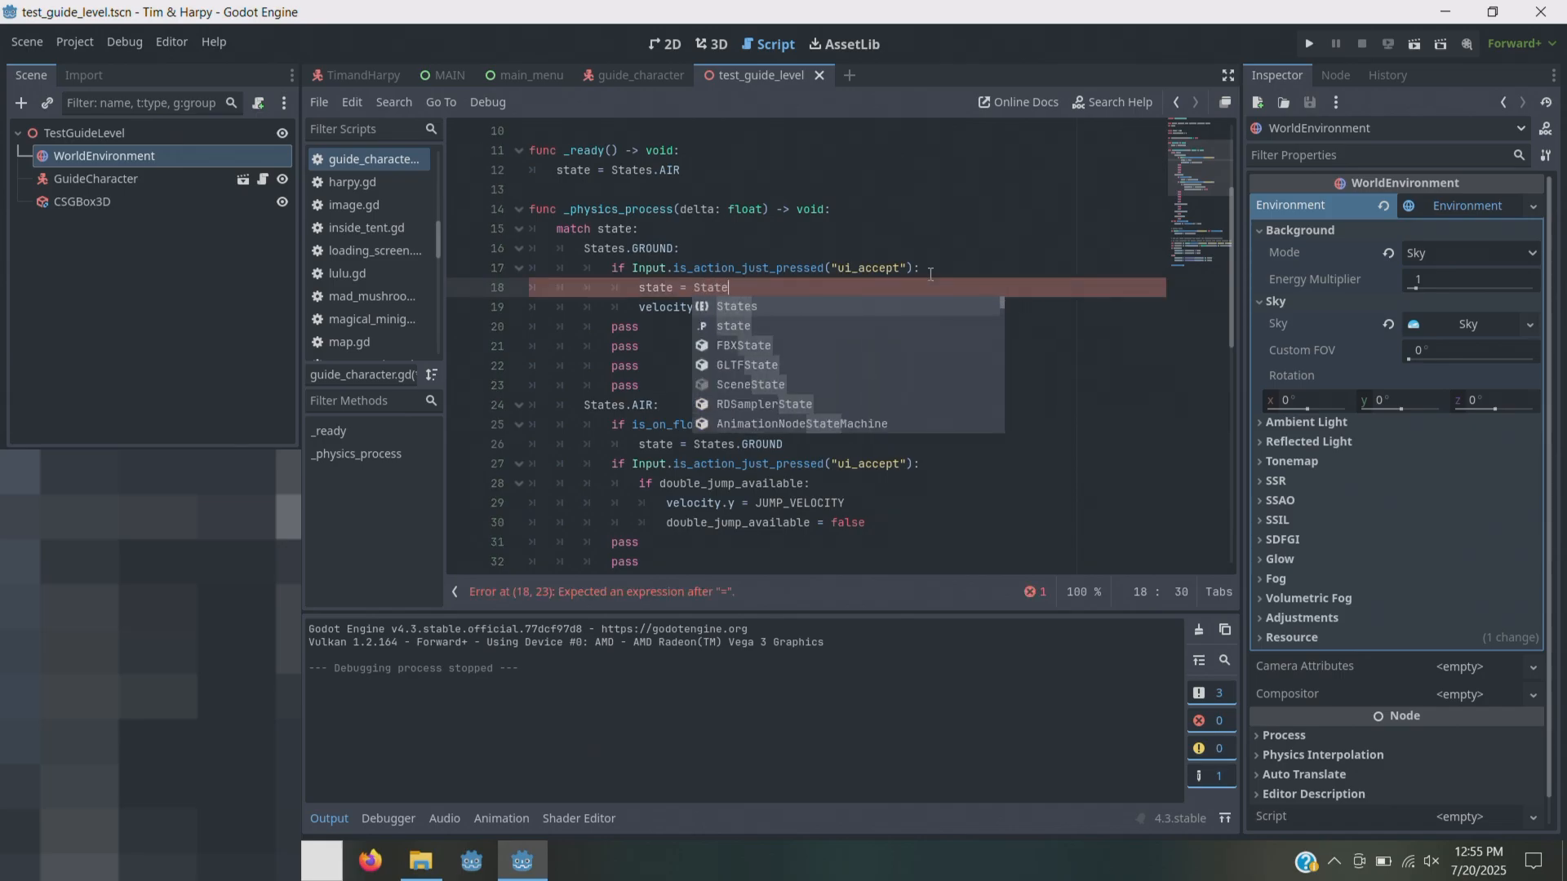
pyautogui.write('s.AIR')
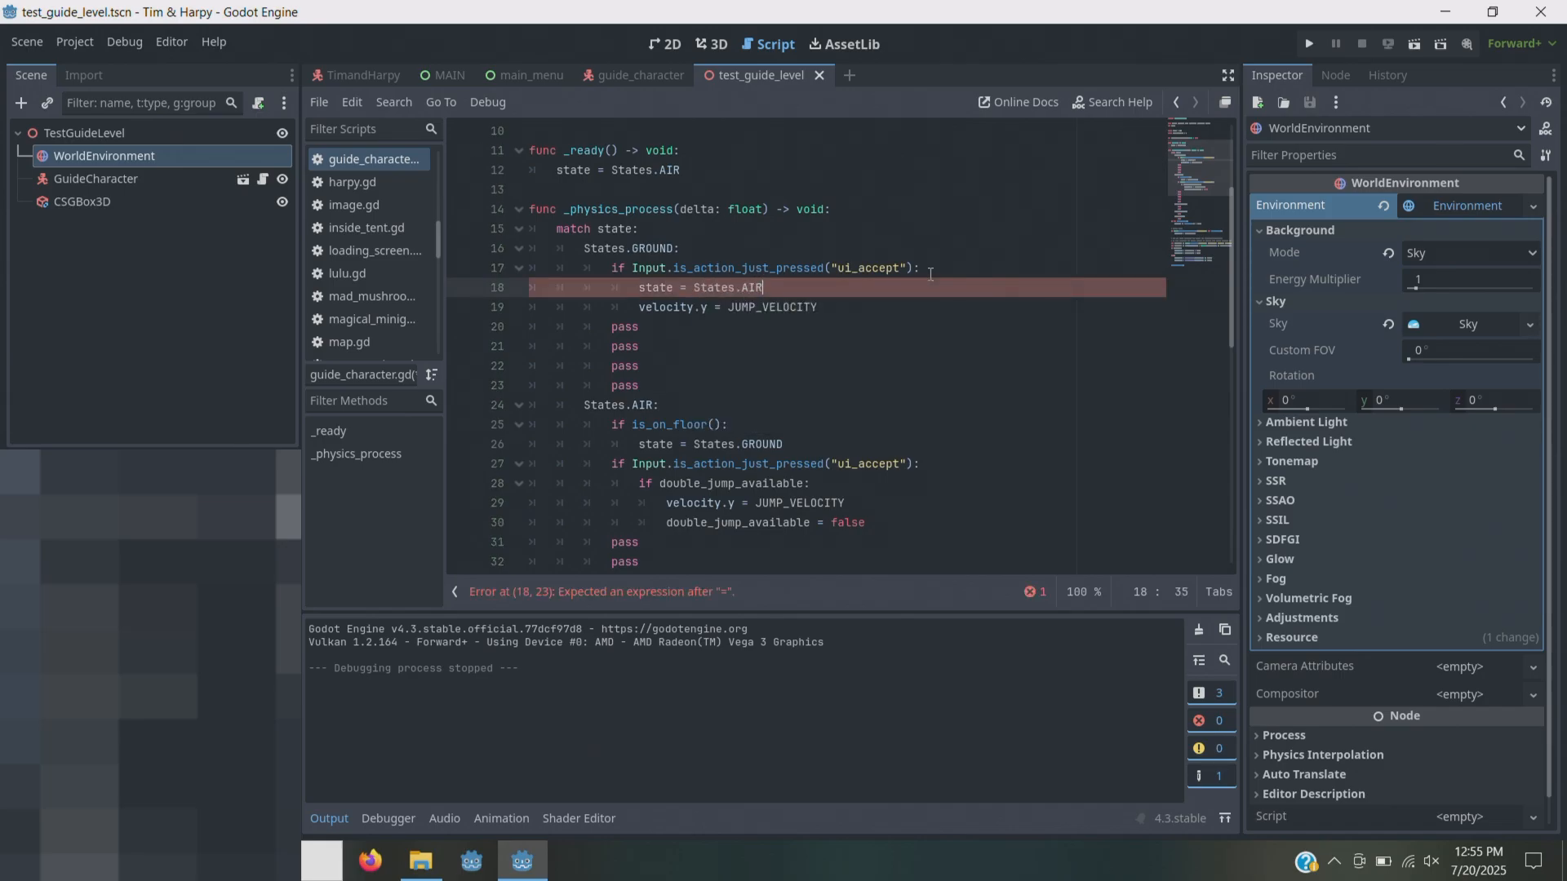
pyautogui.hotkey('ctrl', 's')
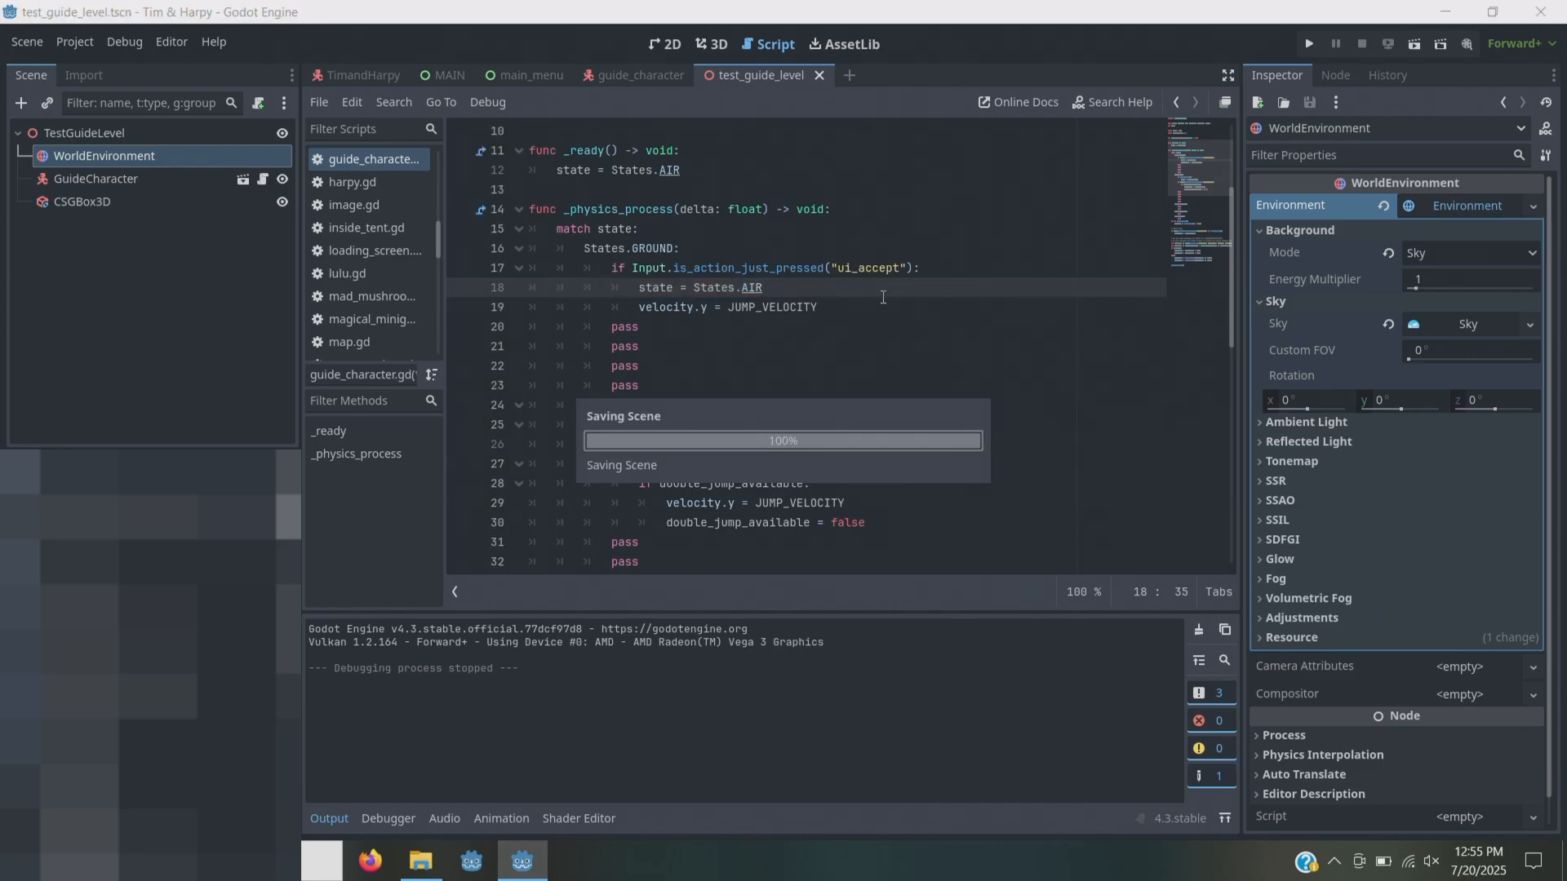
# - Run the current scene, test jumping and double jumping with the character, and close the running game
pyautogui.click(1414, 38)
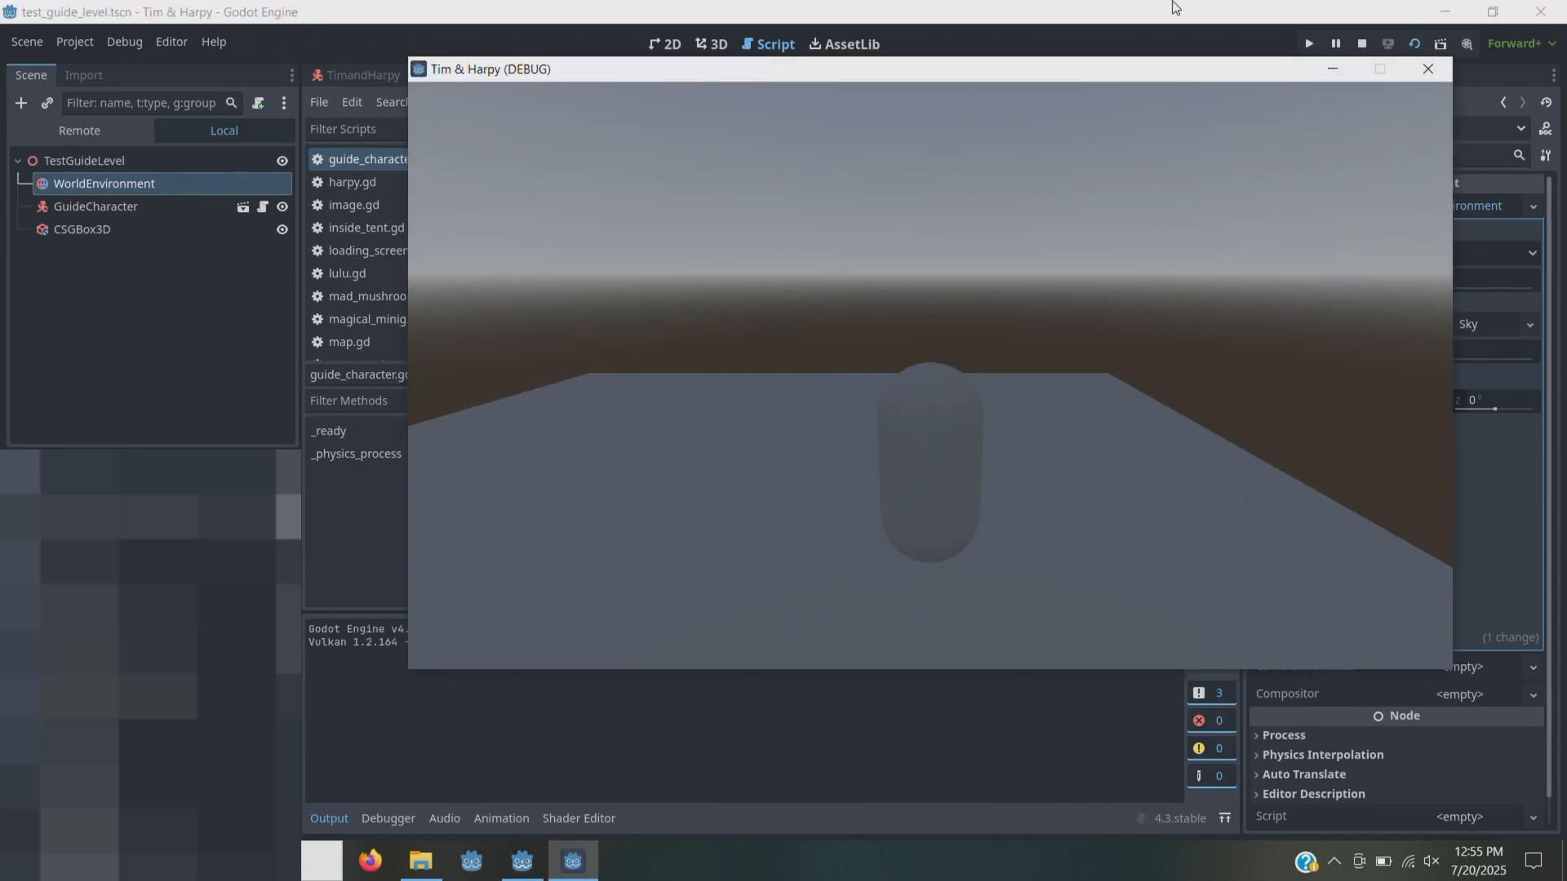
pyautogui.press('space')
pyautogui.press('space')
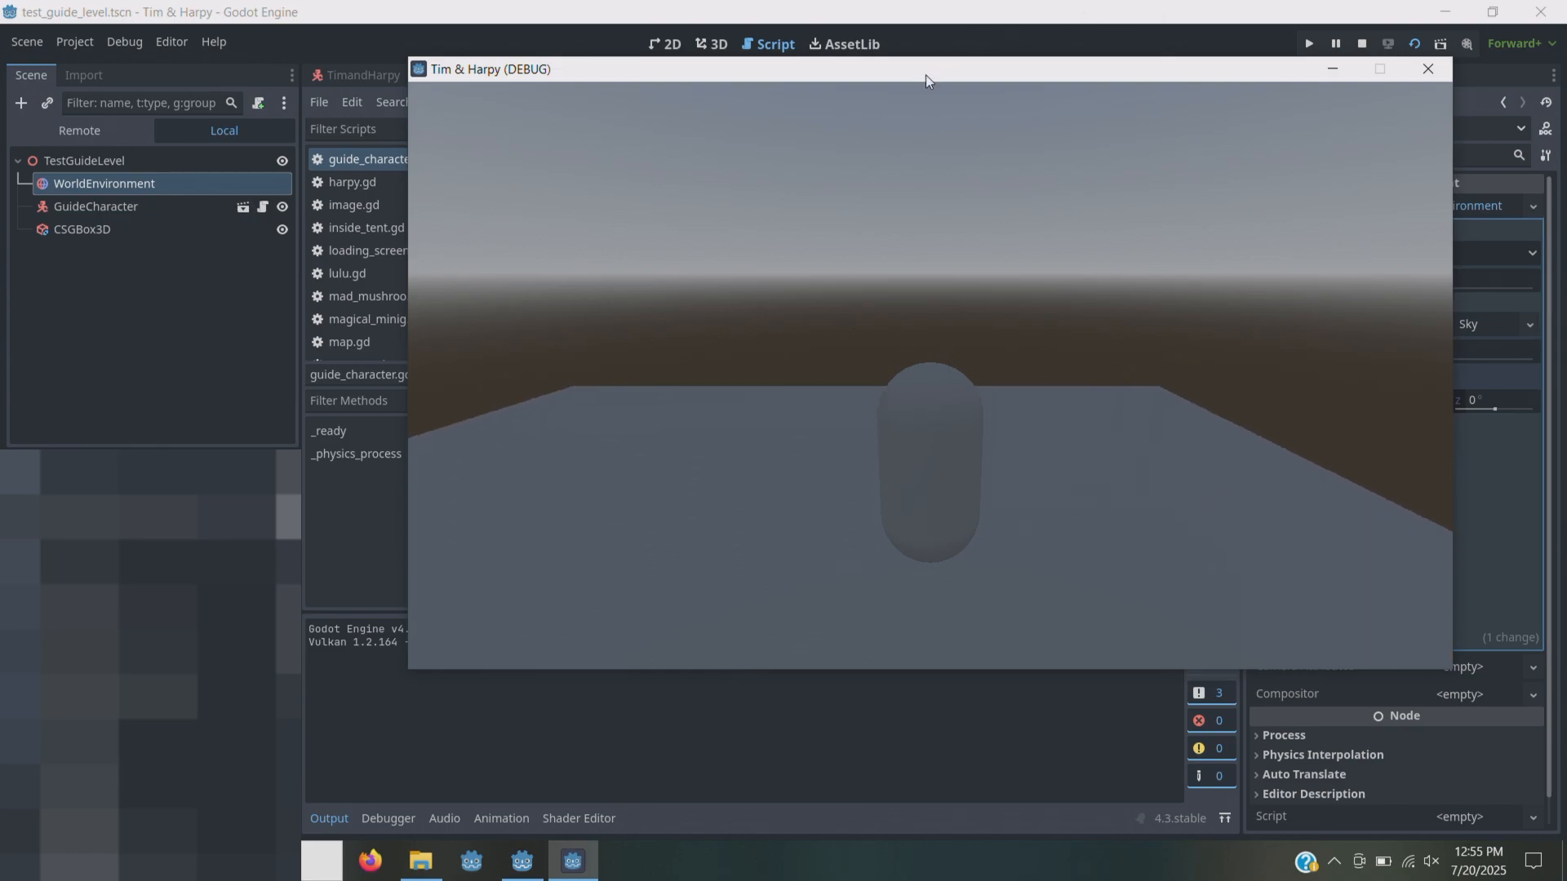
pyautogui.press('space')
pyautogui.click(1428, 69)
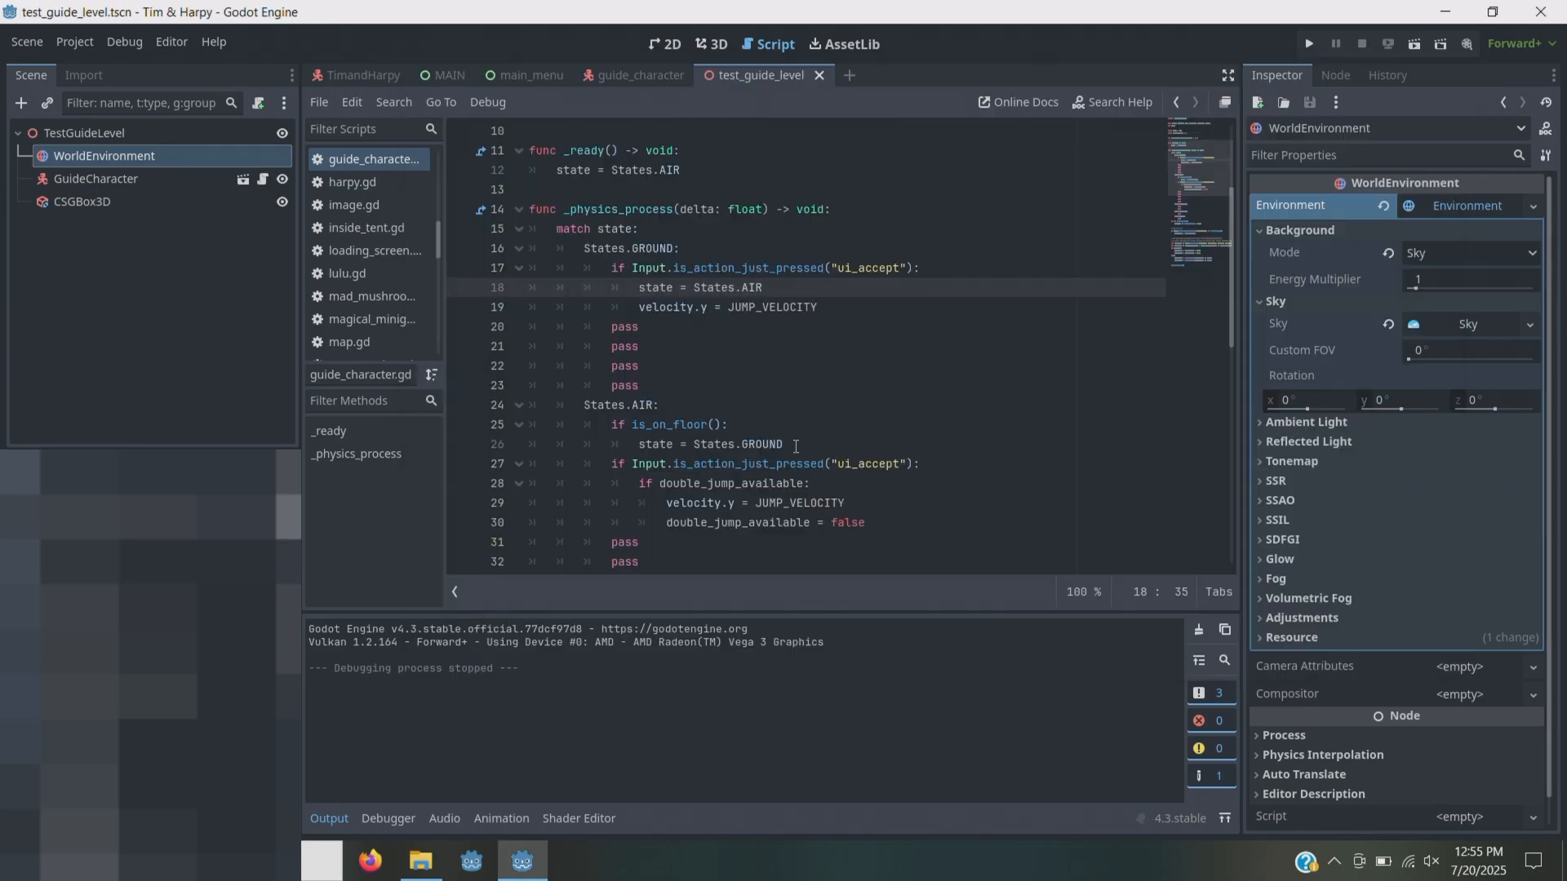
# - Add double_jump_available = true below state = States.GROUND in the AIR state's is_on_floor() check, and clear the output log
pyautogui.click(796, 446)
pyautogui.press('Return')
pyautogui.write('double')
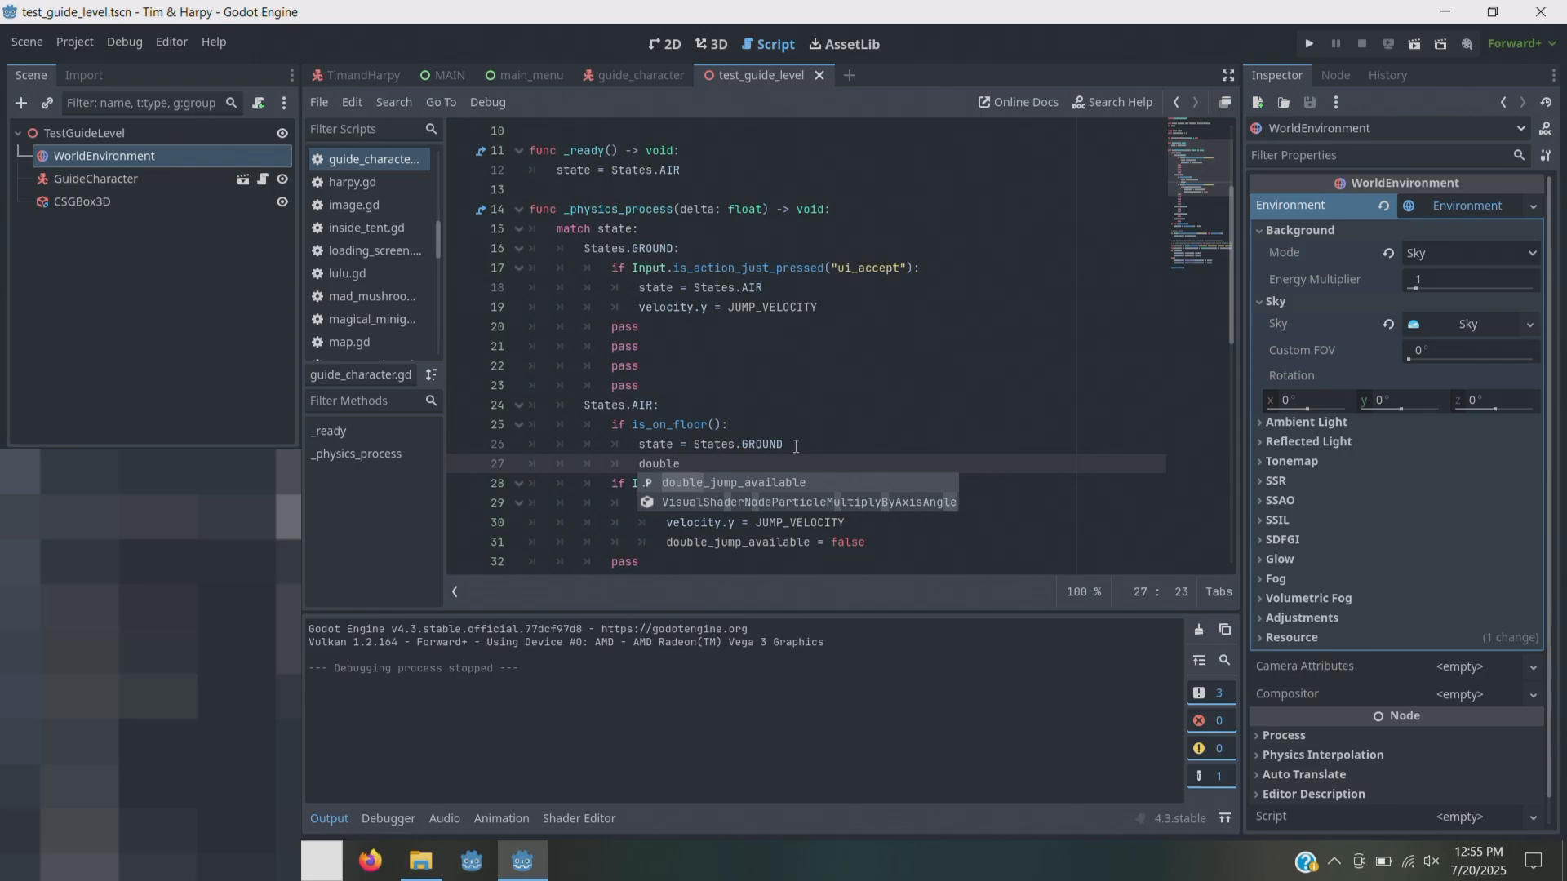
pyautogui.press('Return')
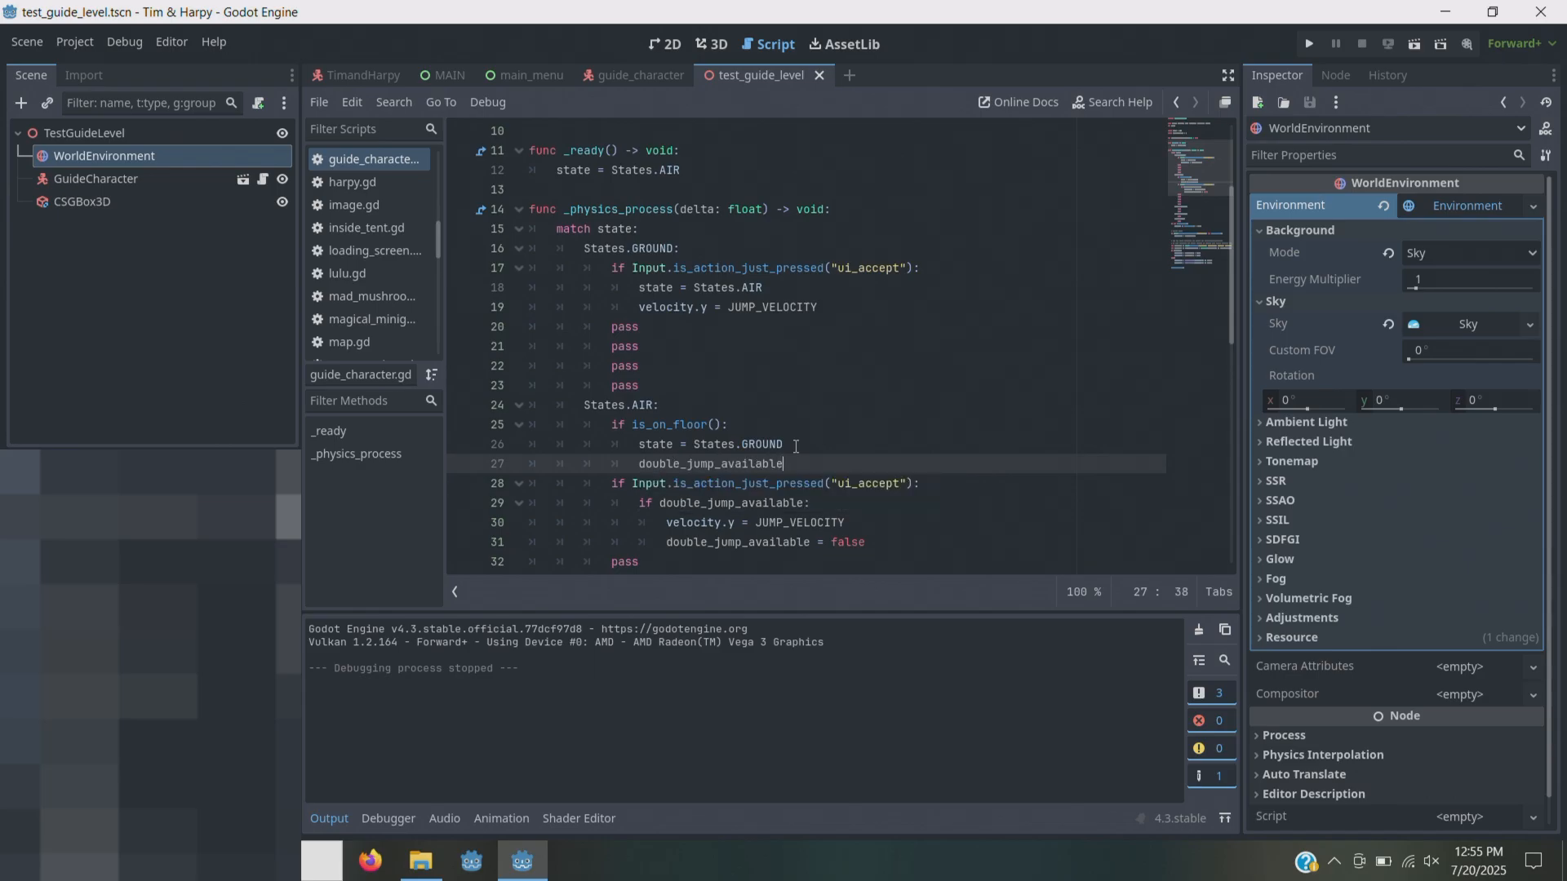
pyautogui.write('= true')
pyautogui.press('Escape')
pyautogui.click(1201, 631)
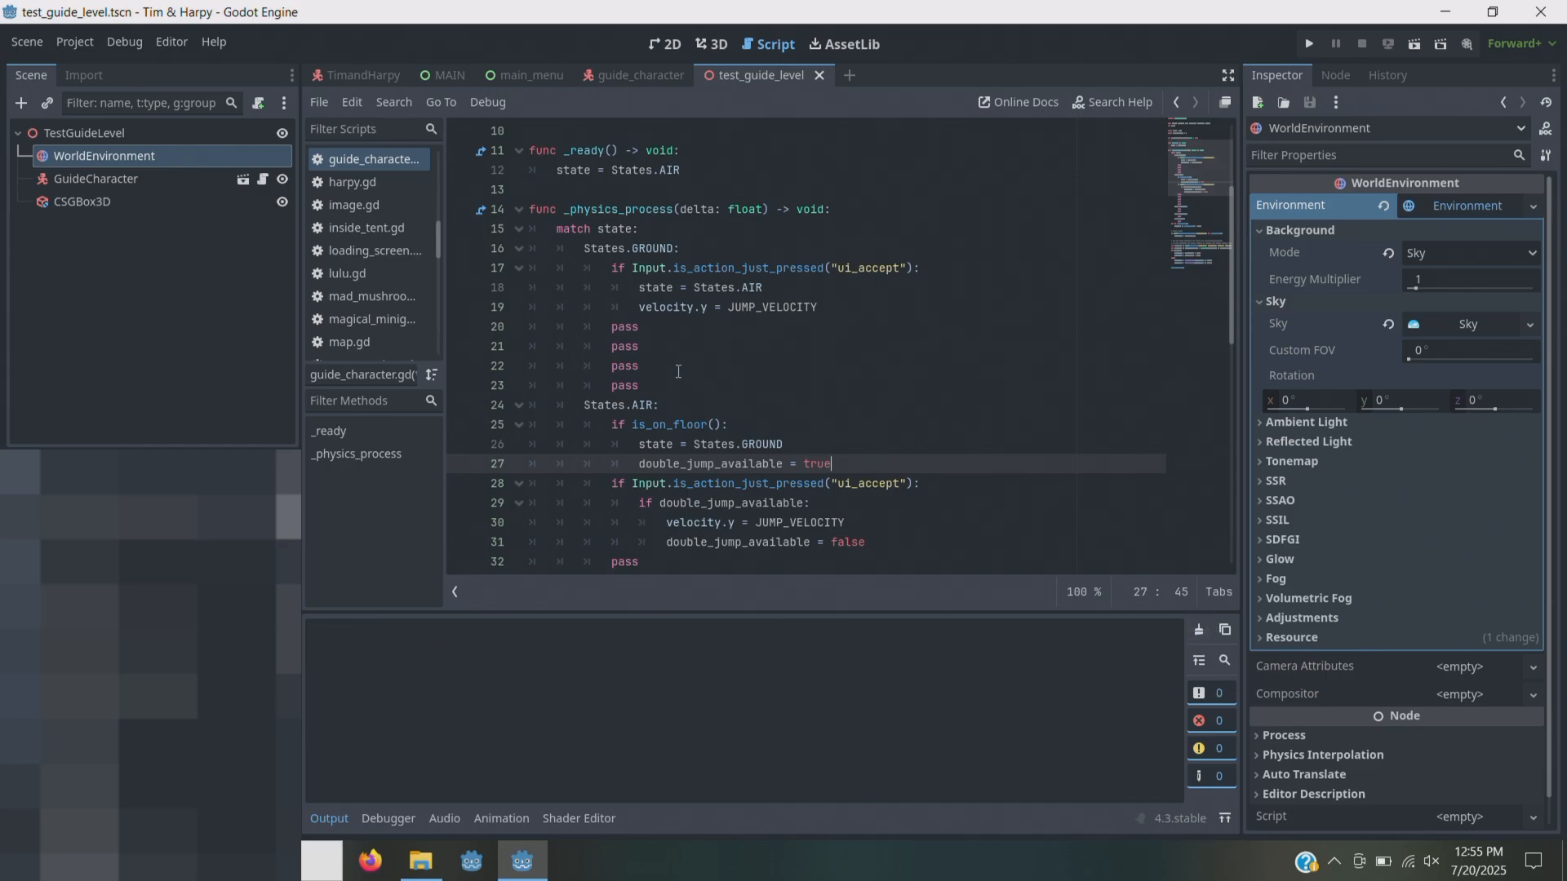
pyautogui.click(797, 361)
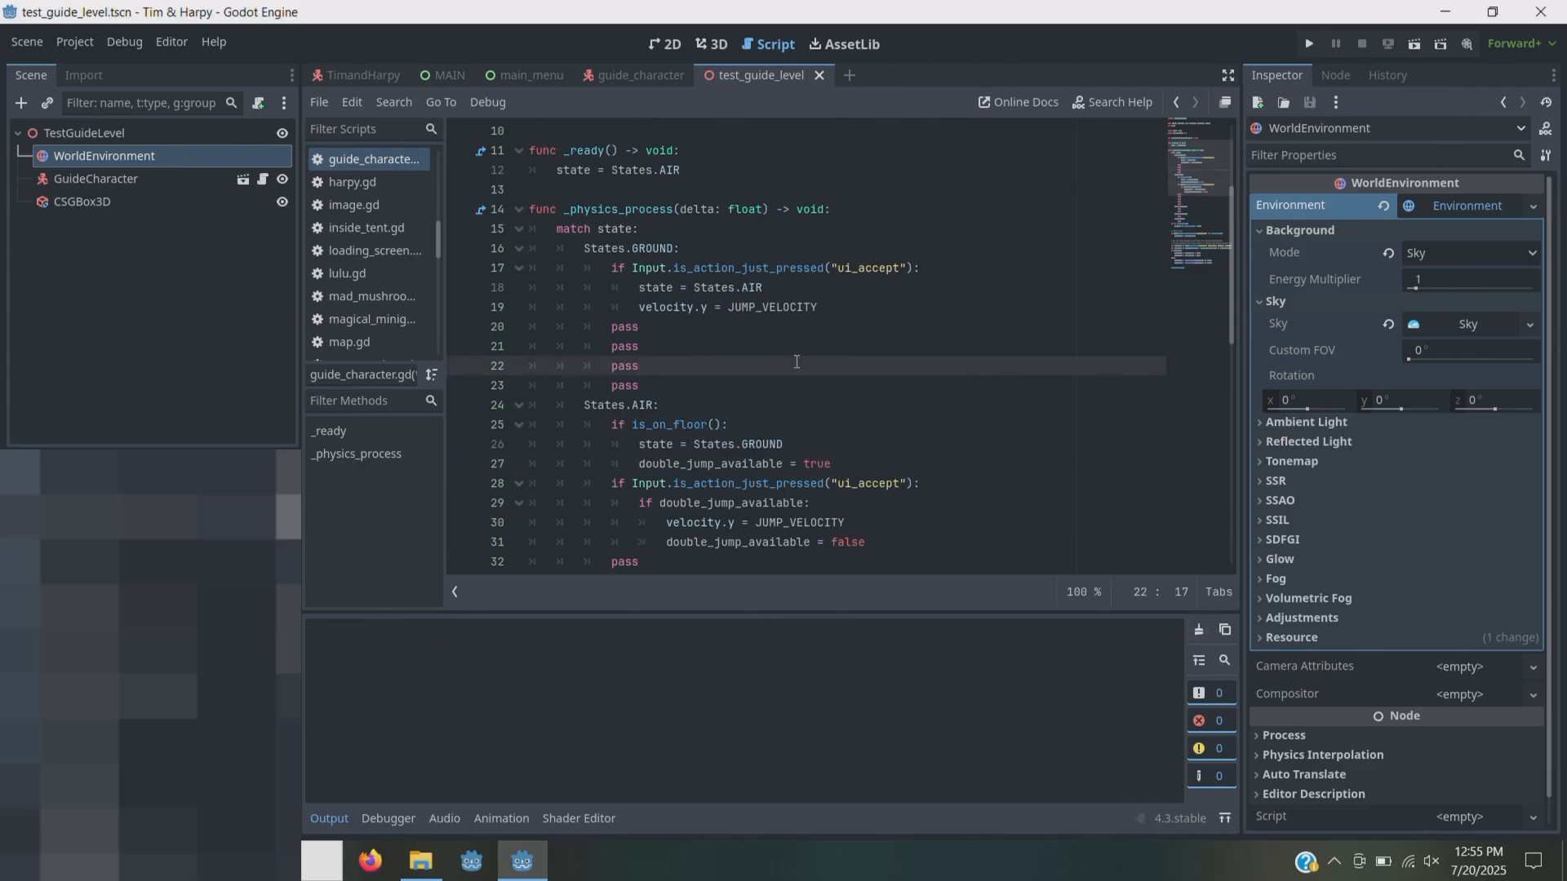
# - Save the project, run the current scene to test that the double jump resets on landing, and close the running game
pyautogui.moveTo(831, 463); pyautogui.dragTo(645, 467)
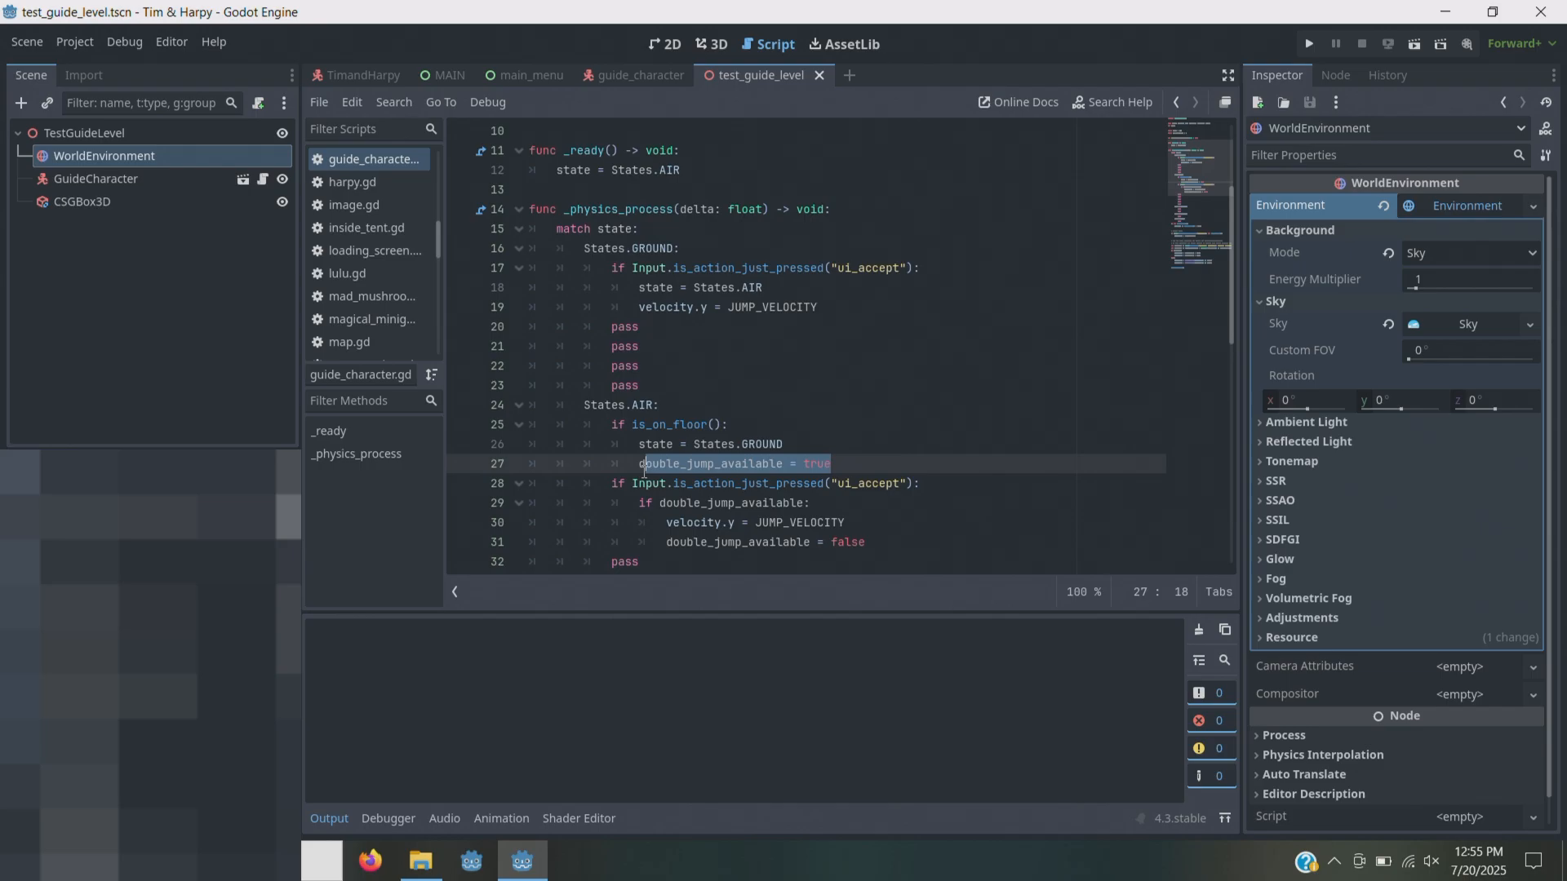
pyautogui.click(855, 457)
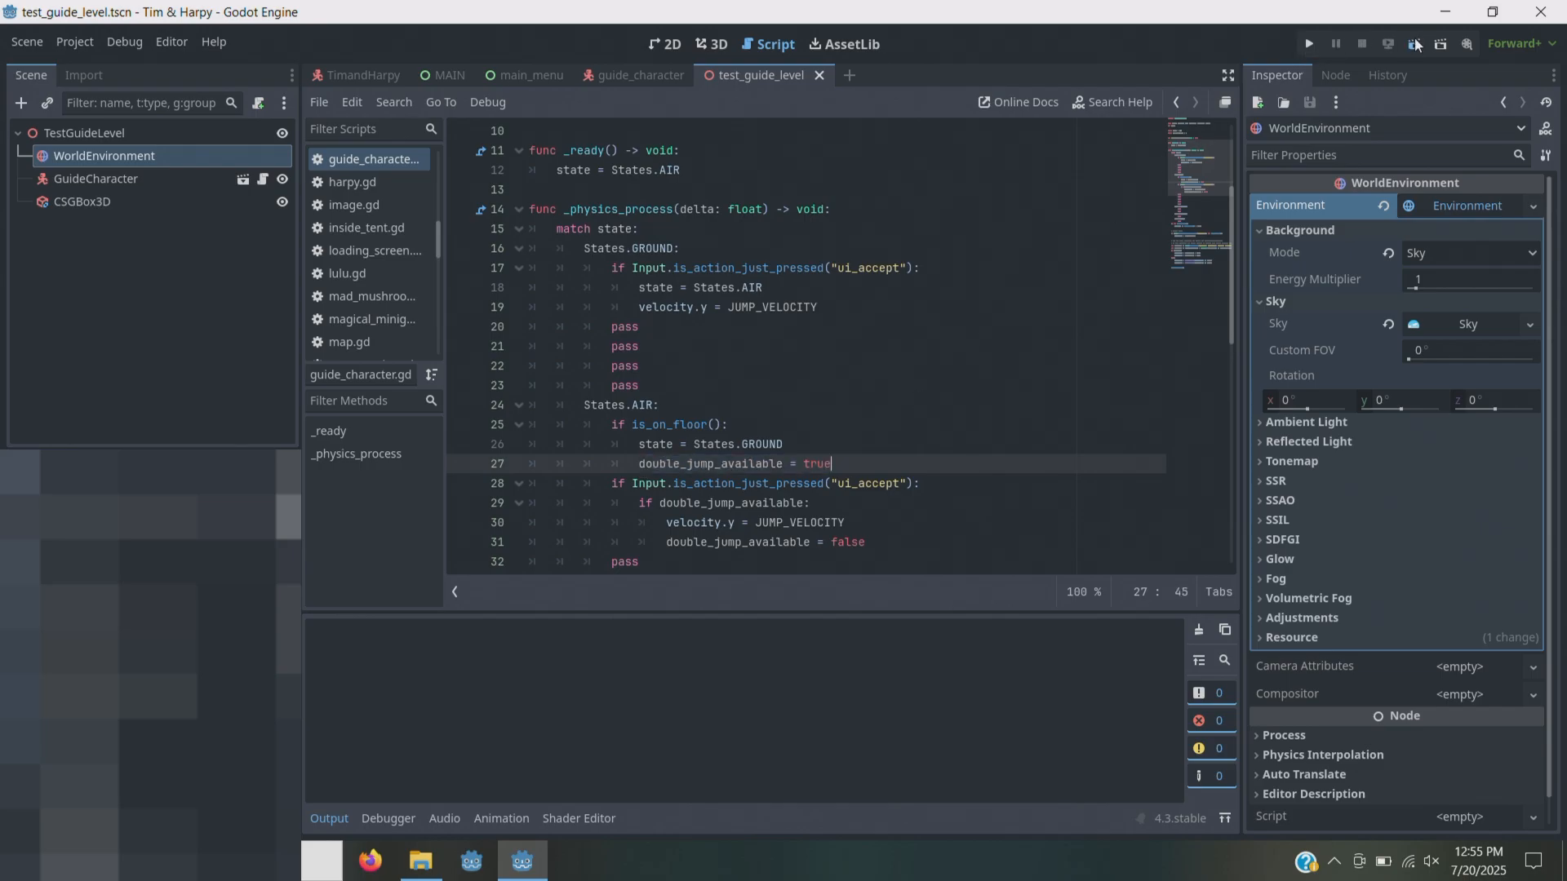
pyautogui.hotkey('ctrl', 's')
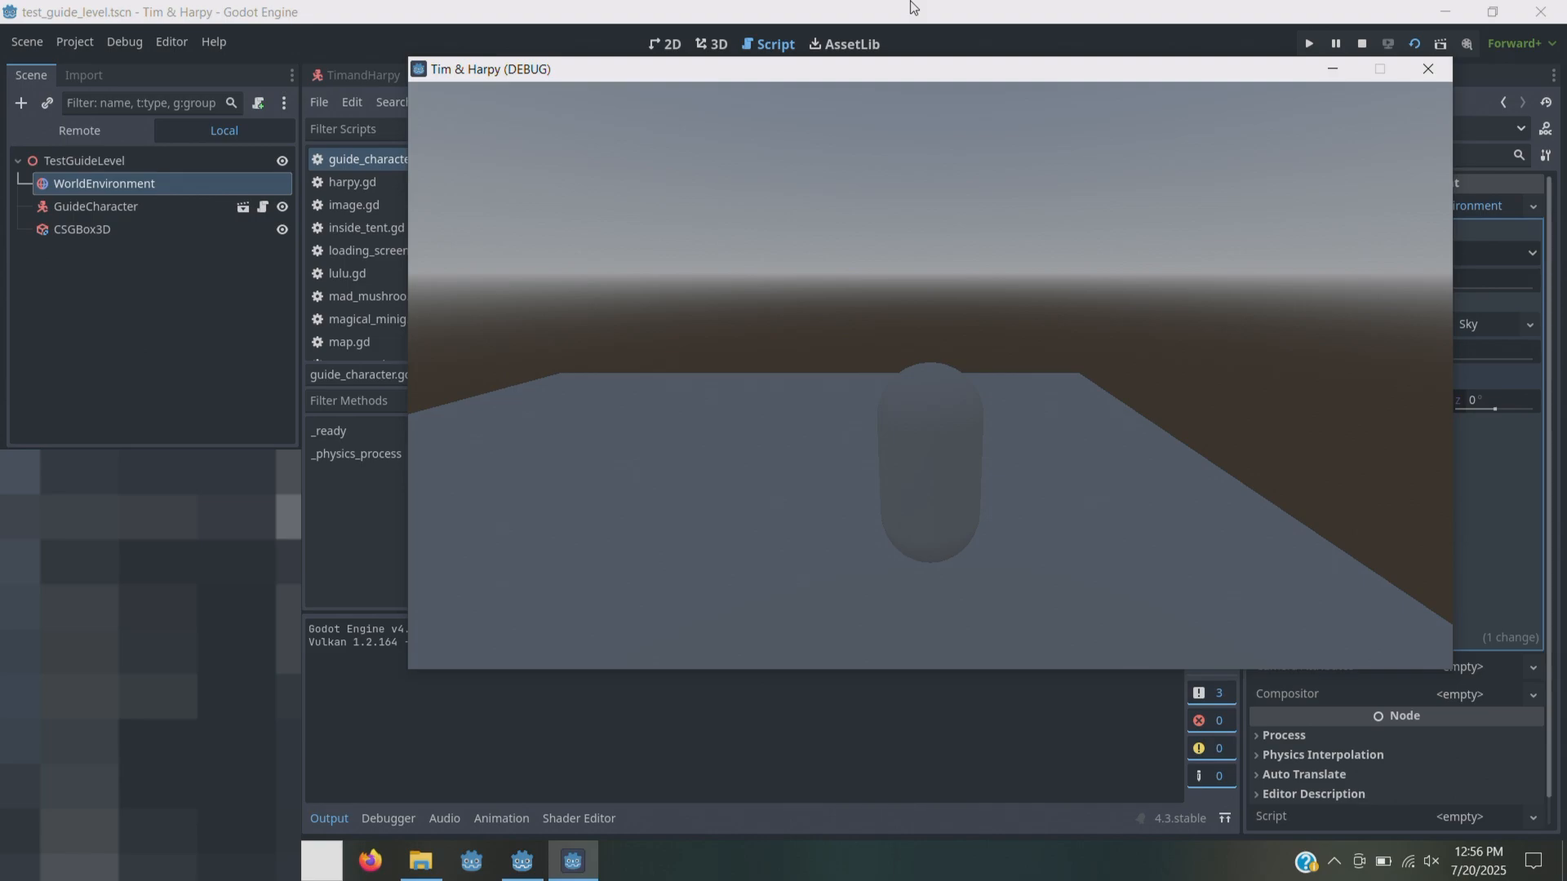
pyautogui.click(1428, 69)
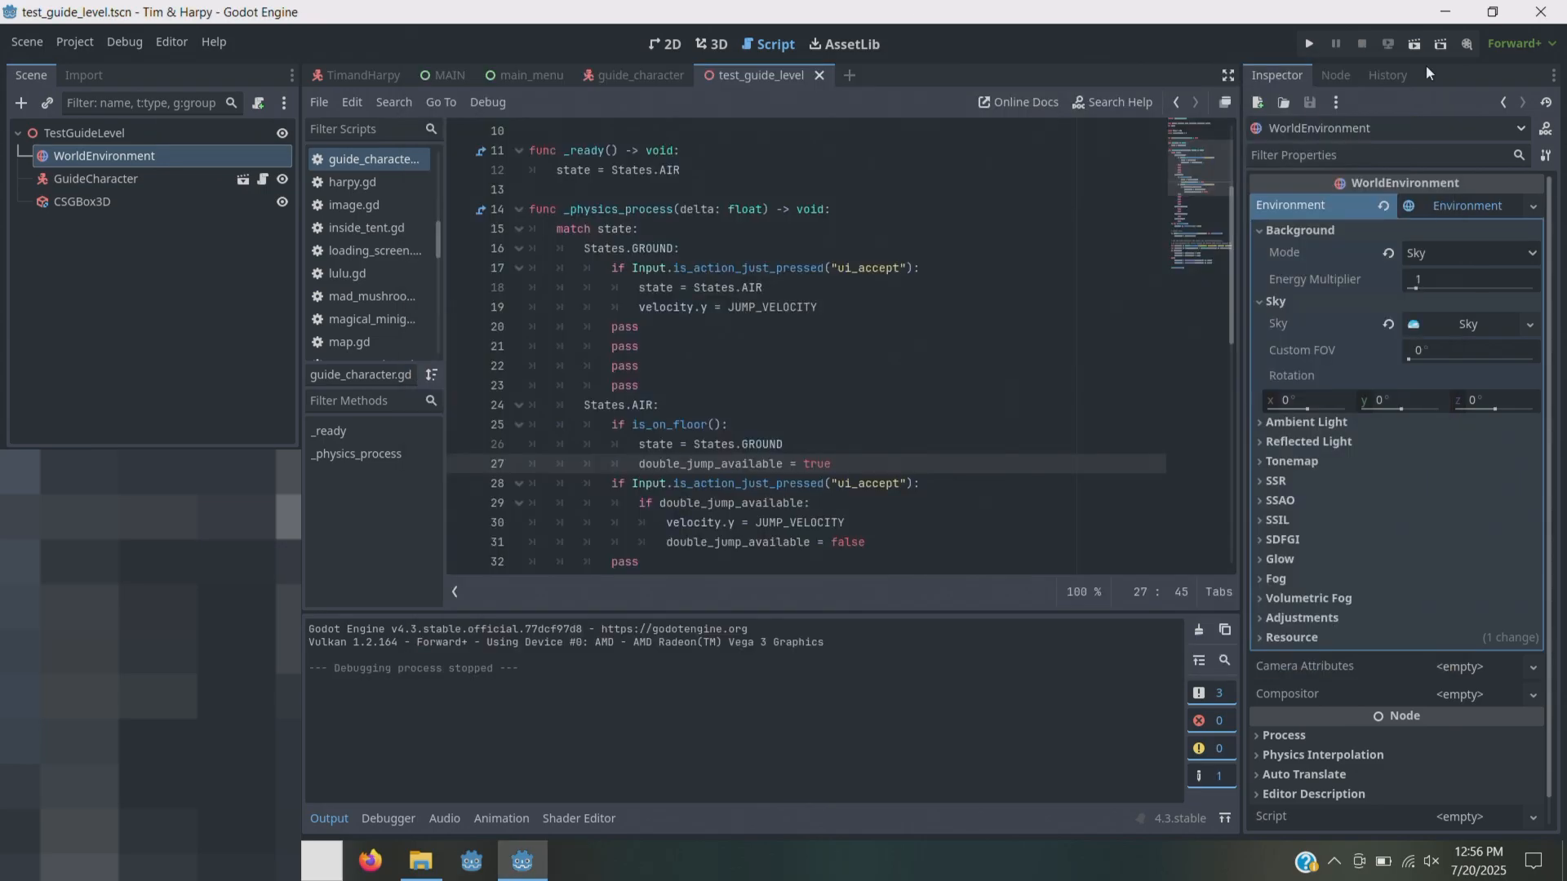
# - Clear the output log and switch to the guide_character scene after reviewing both double_jump_available assignments in the AIR state
pyautogui.click(658, 184)
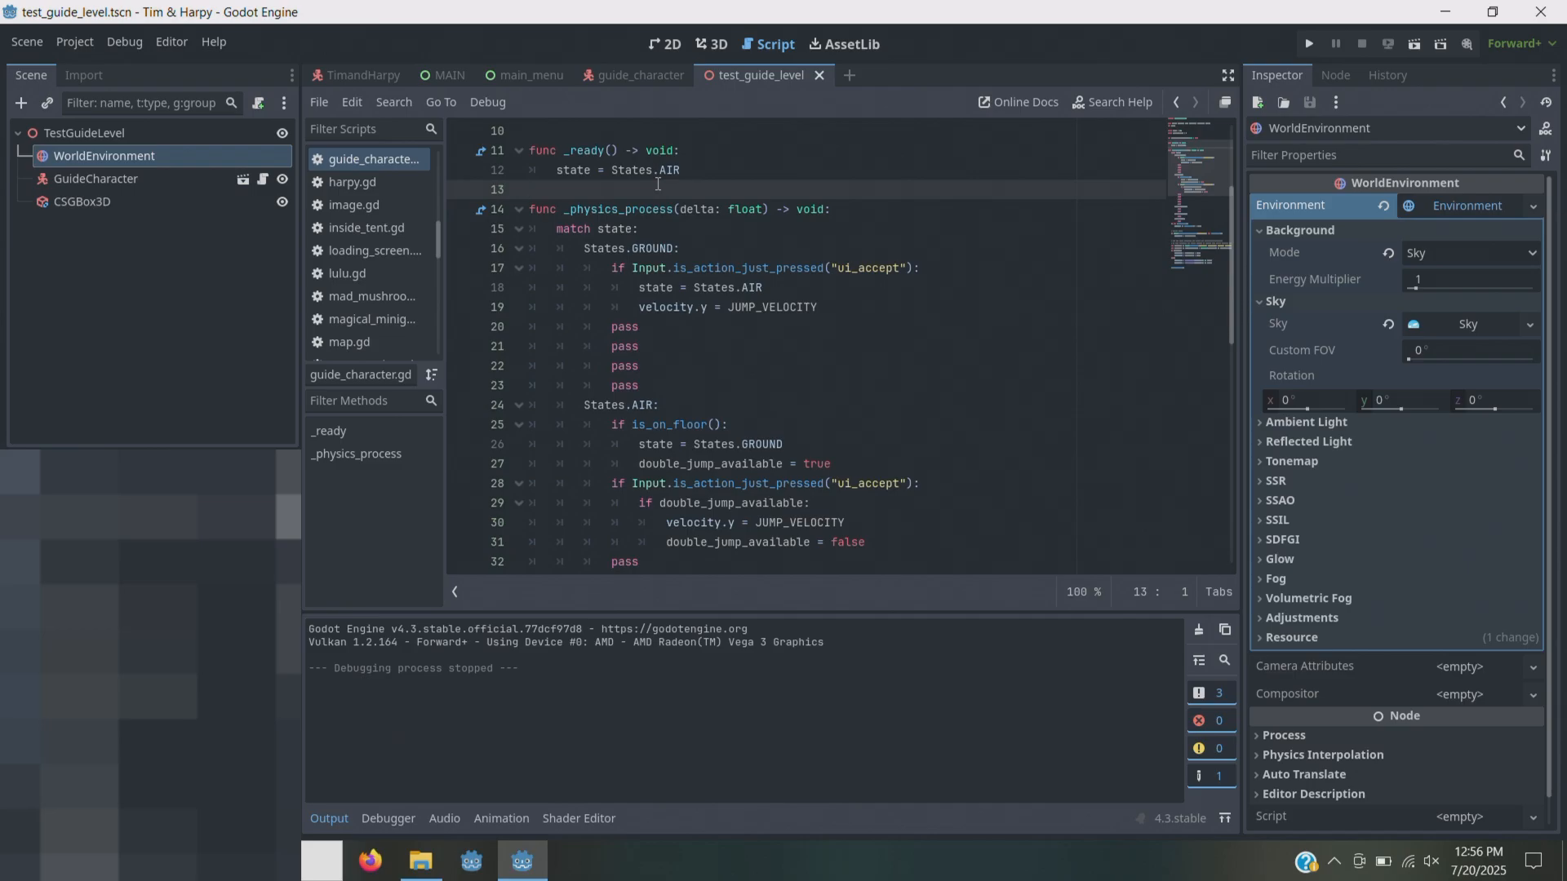
pyautogui.moveTo(872, 543); pyautogui.dragTo(666, 543)
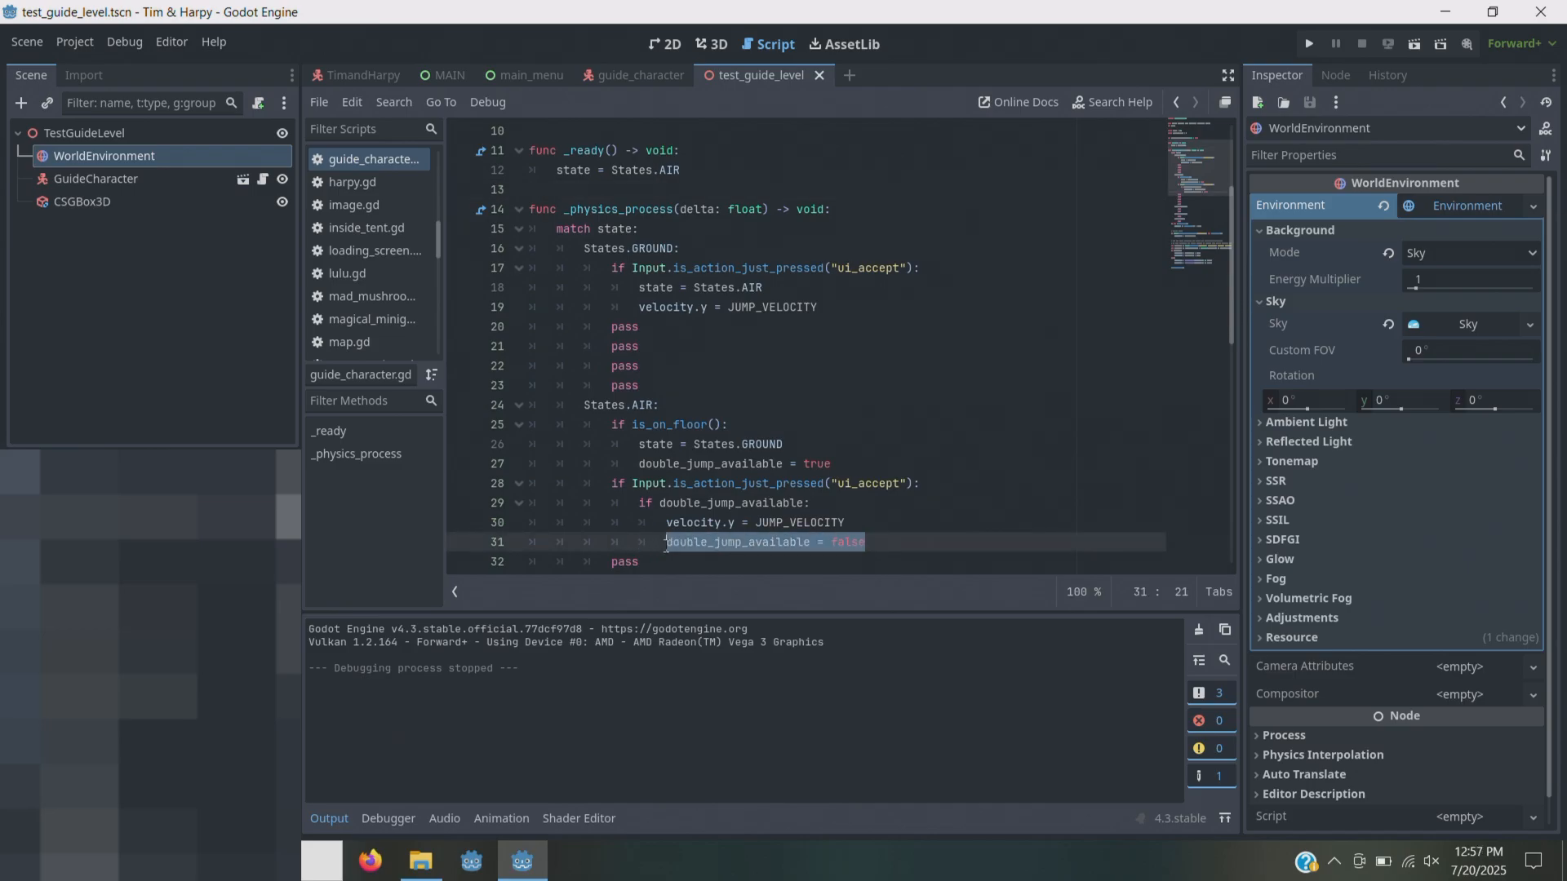
pyautogui.moveTo(836, 464); pyautogui.dragTo(639, 464)
pyautogui.click(745, 369)
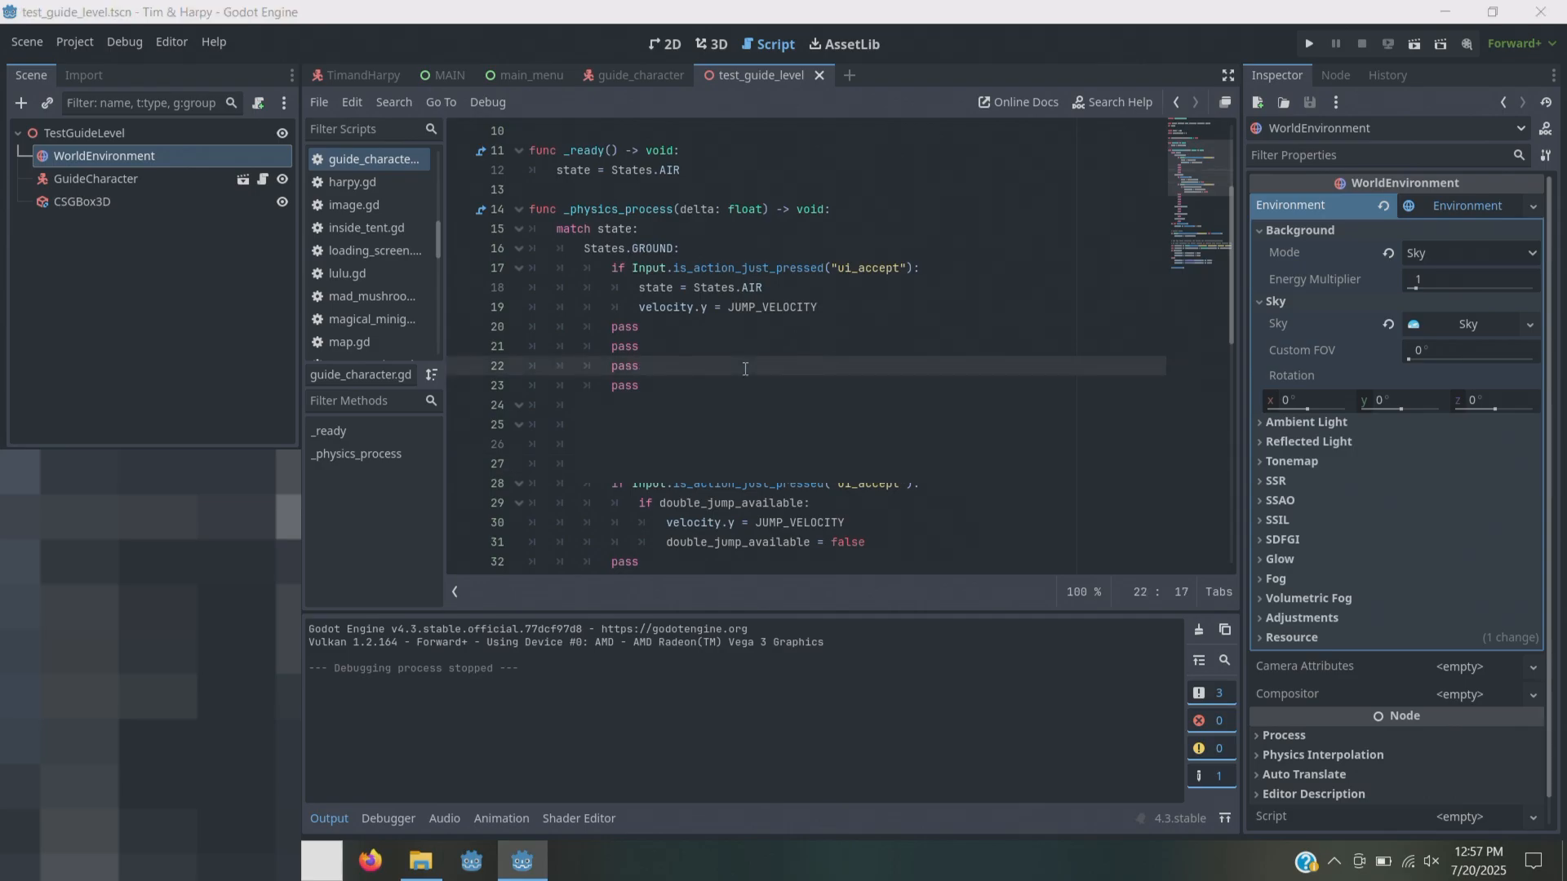
pyautogui.click(1205, 633)
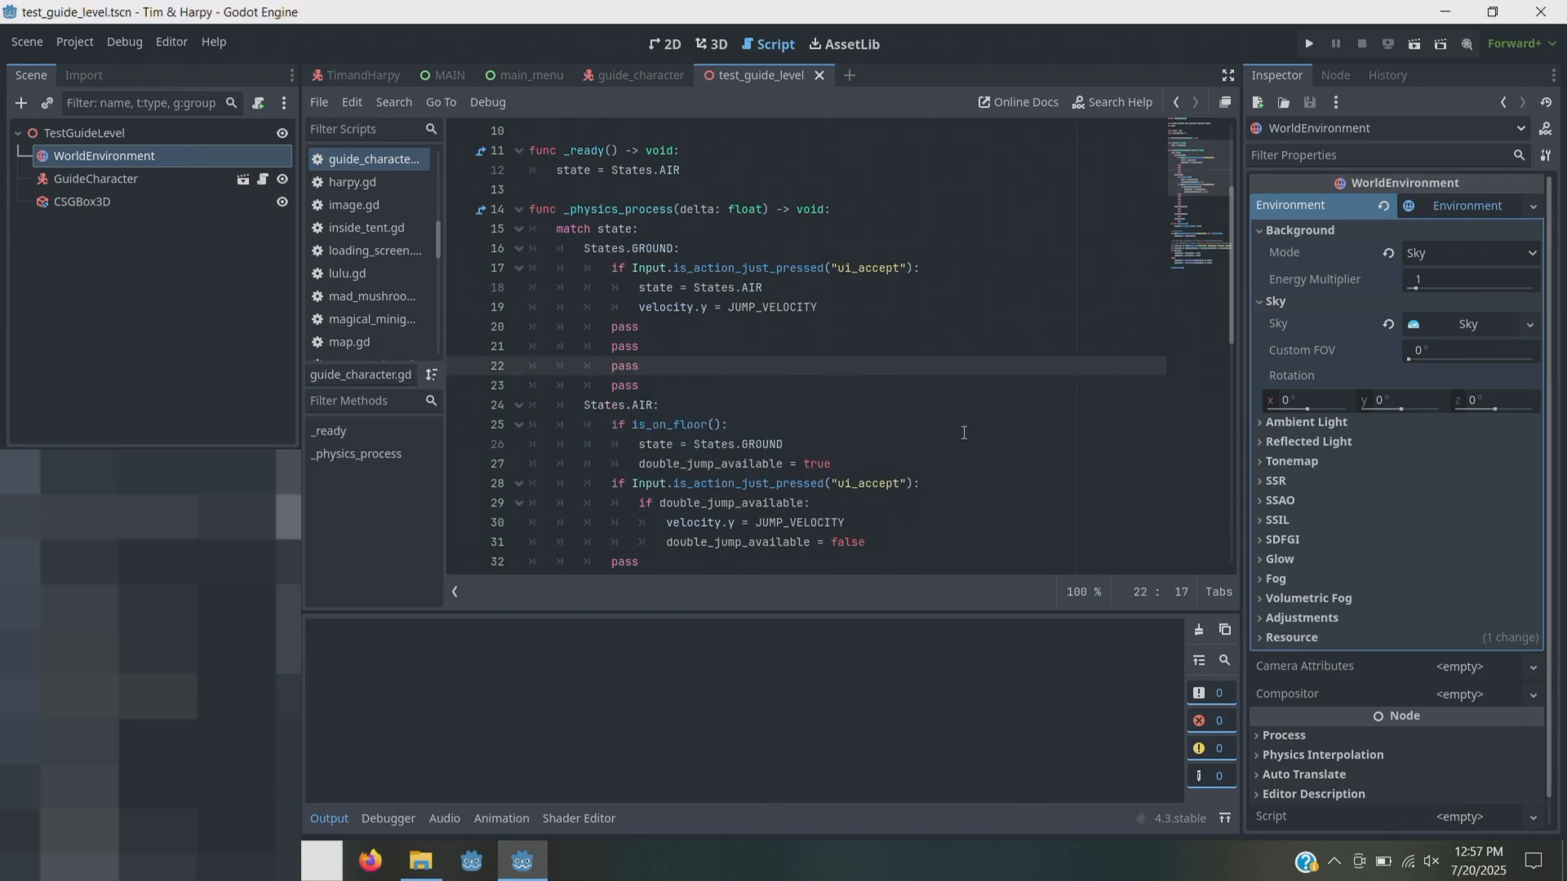
pyautogui.click(626, 75)
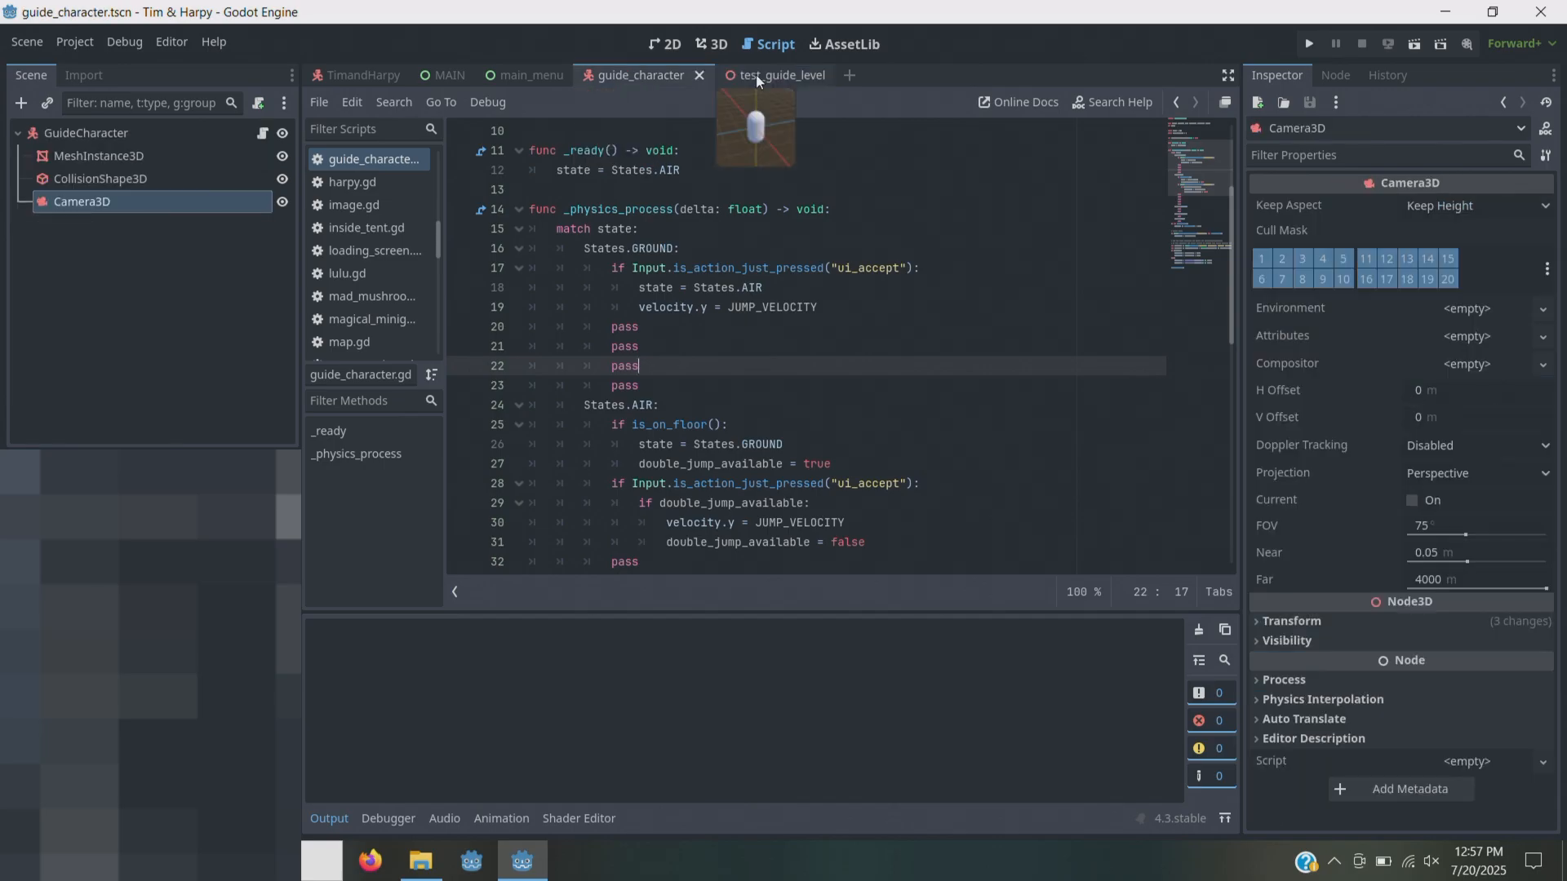
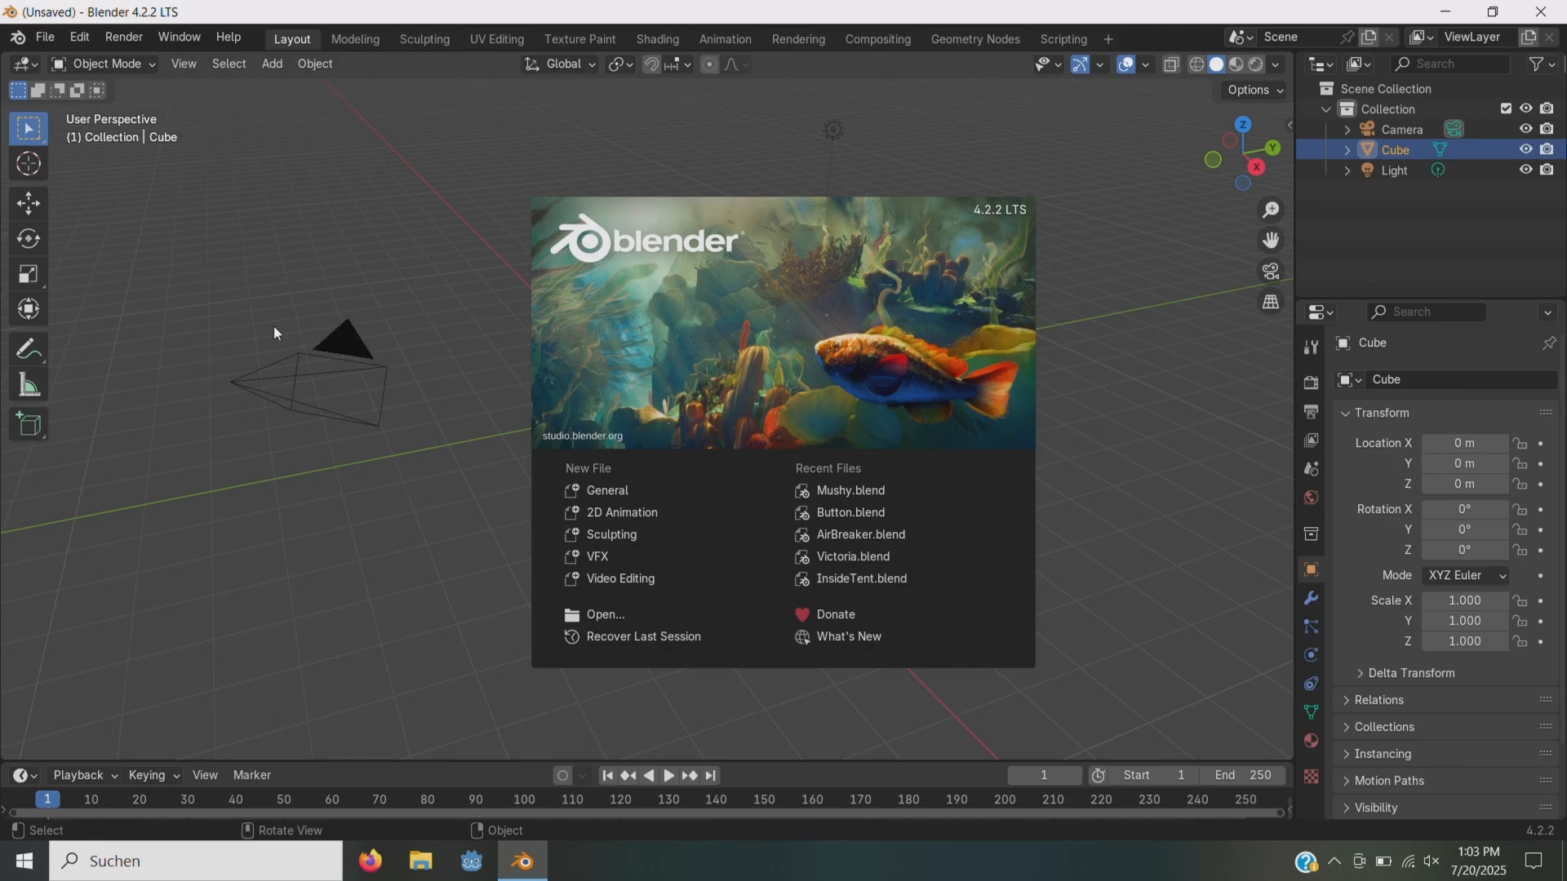
# - In Blender, dismiss the splash screen and delete the default camera, cube and light
pyautogui.click(276, 333)
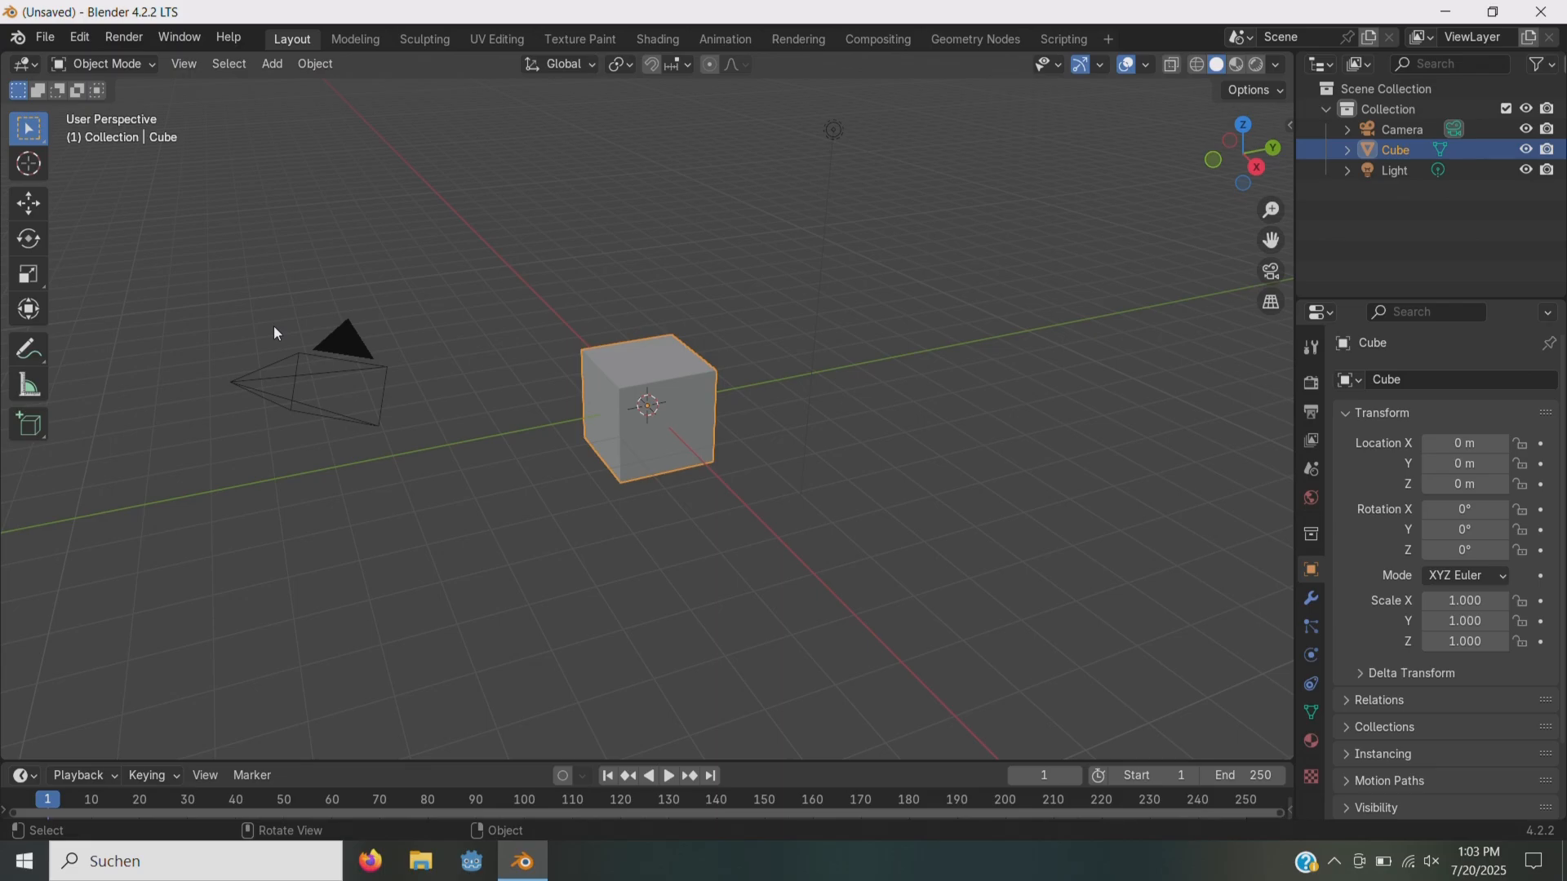
pyautogui.press('a')
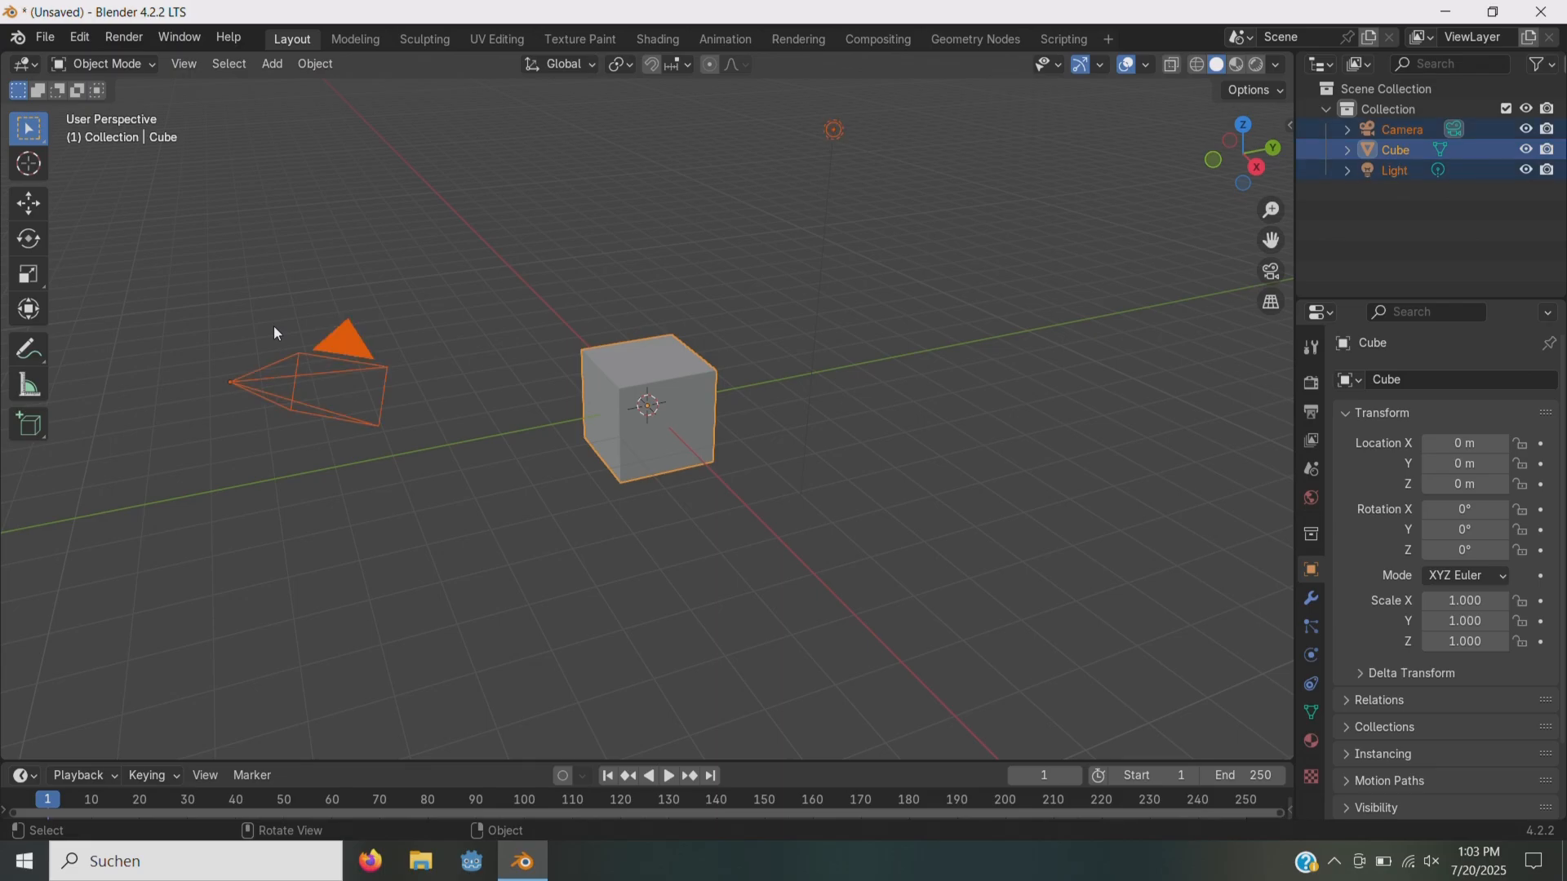
pyautogui.press('x')
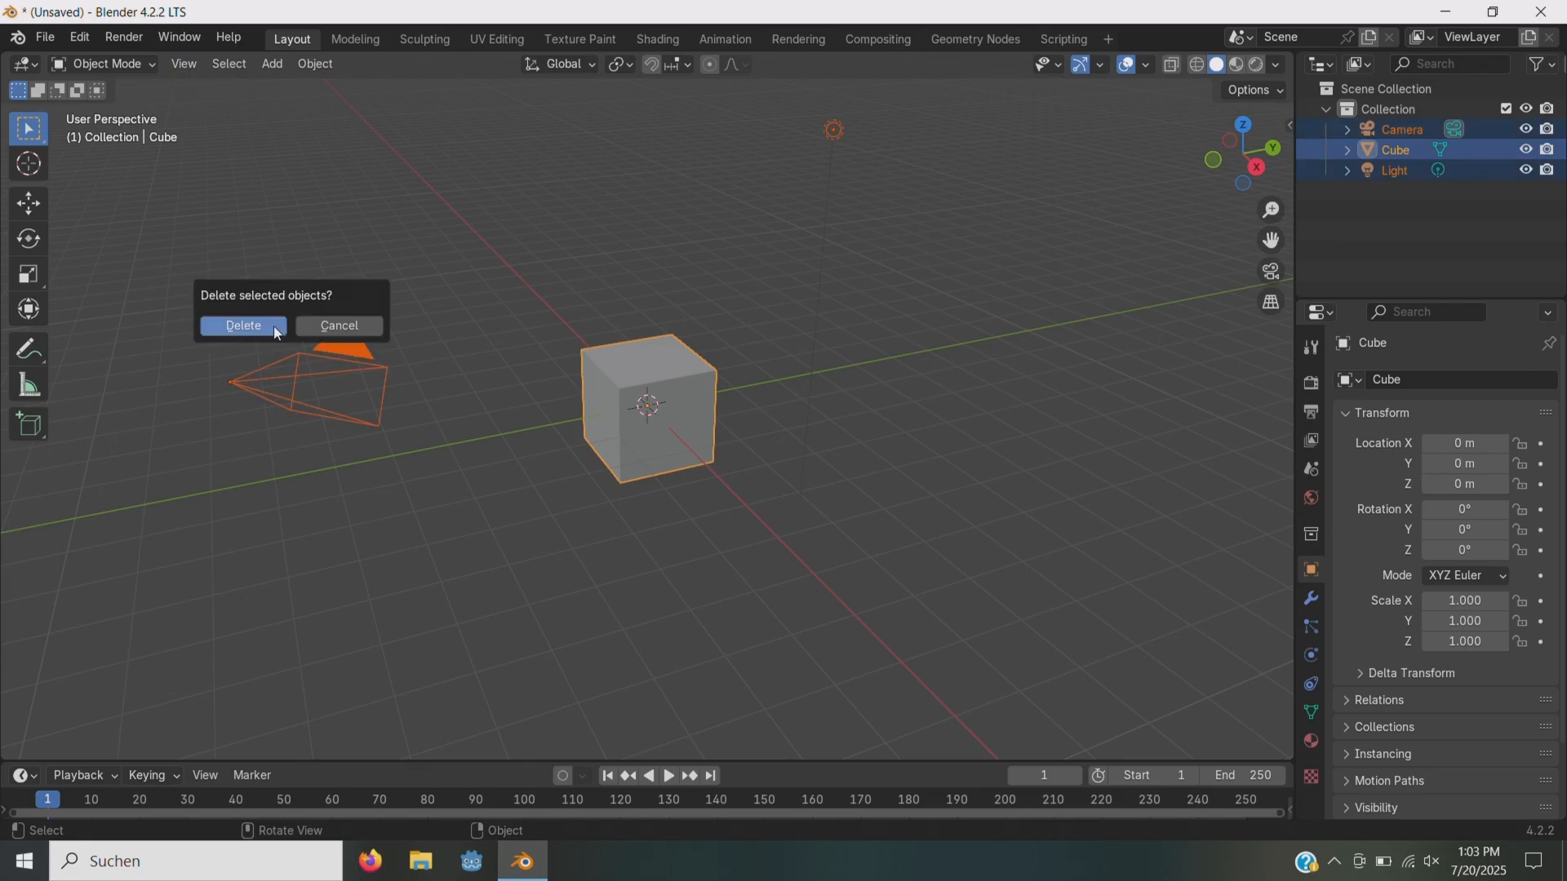
pyautogui.click(274, 328)
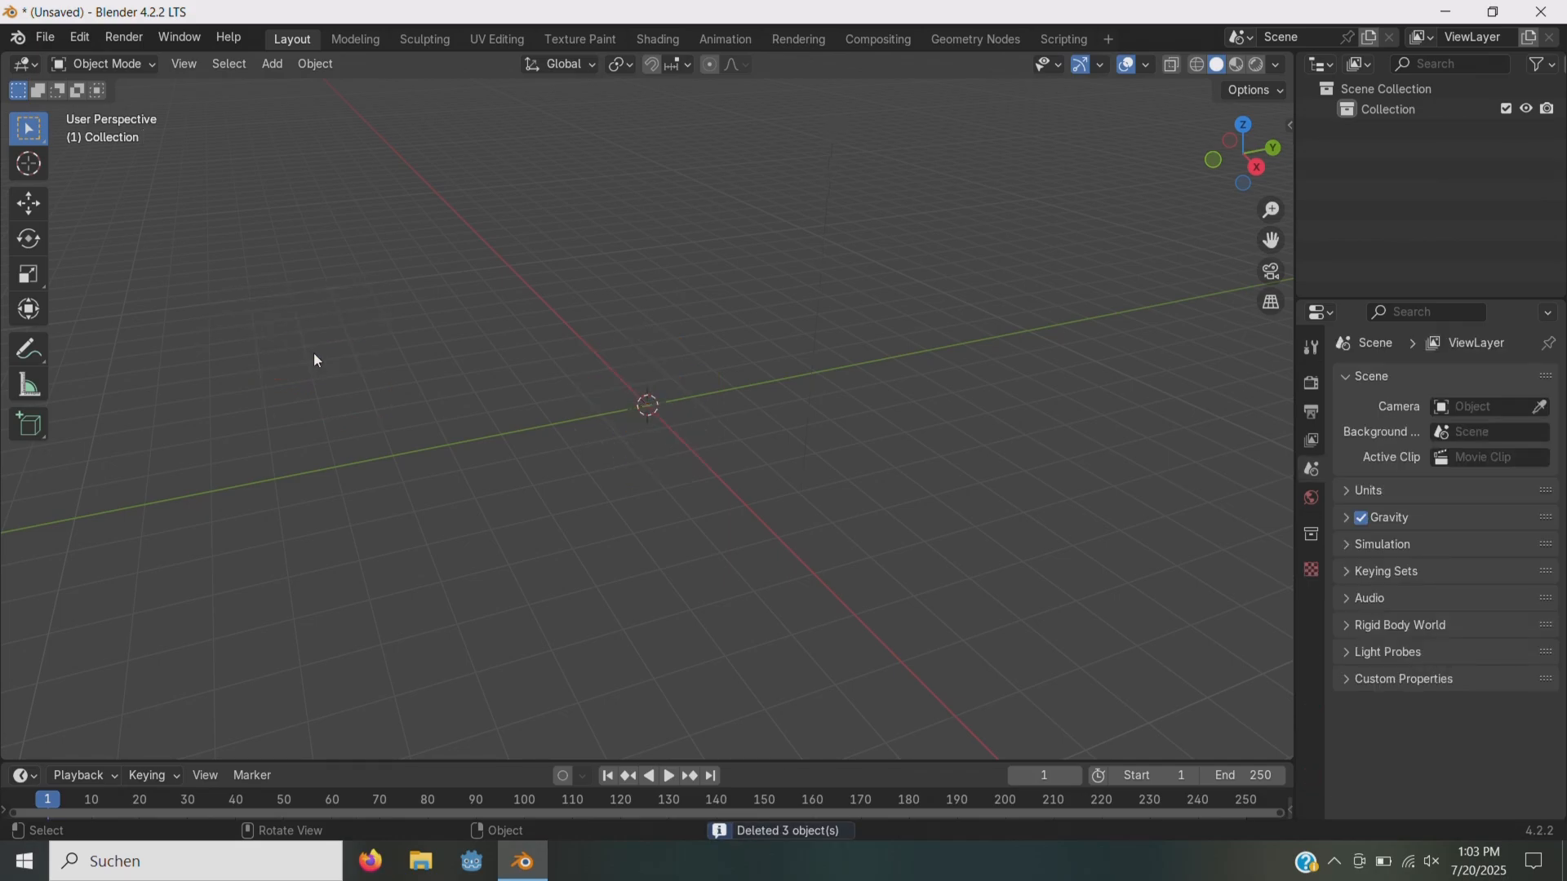
# - Add a UV sphere at the world origin and set its segments to 16
pyautogui.hotkey('shift', 'a')
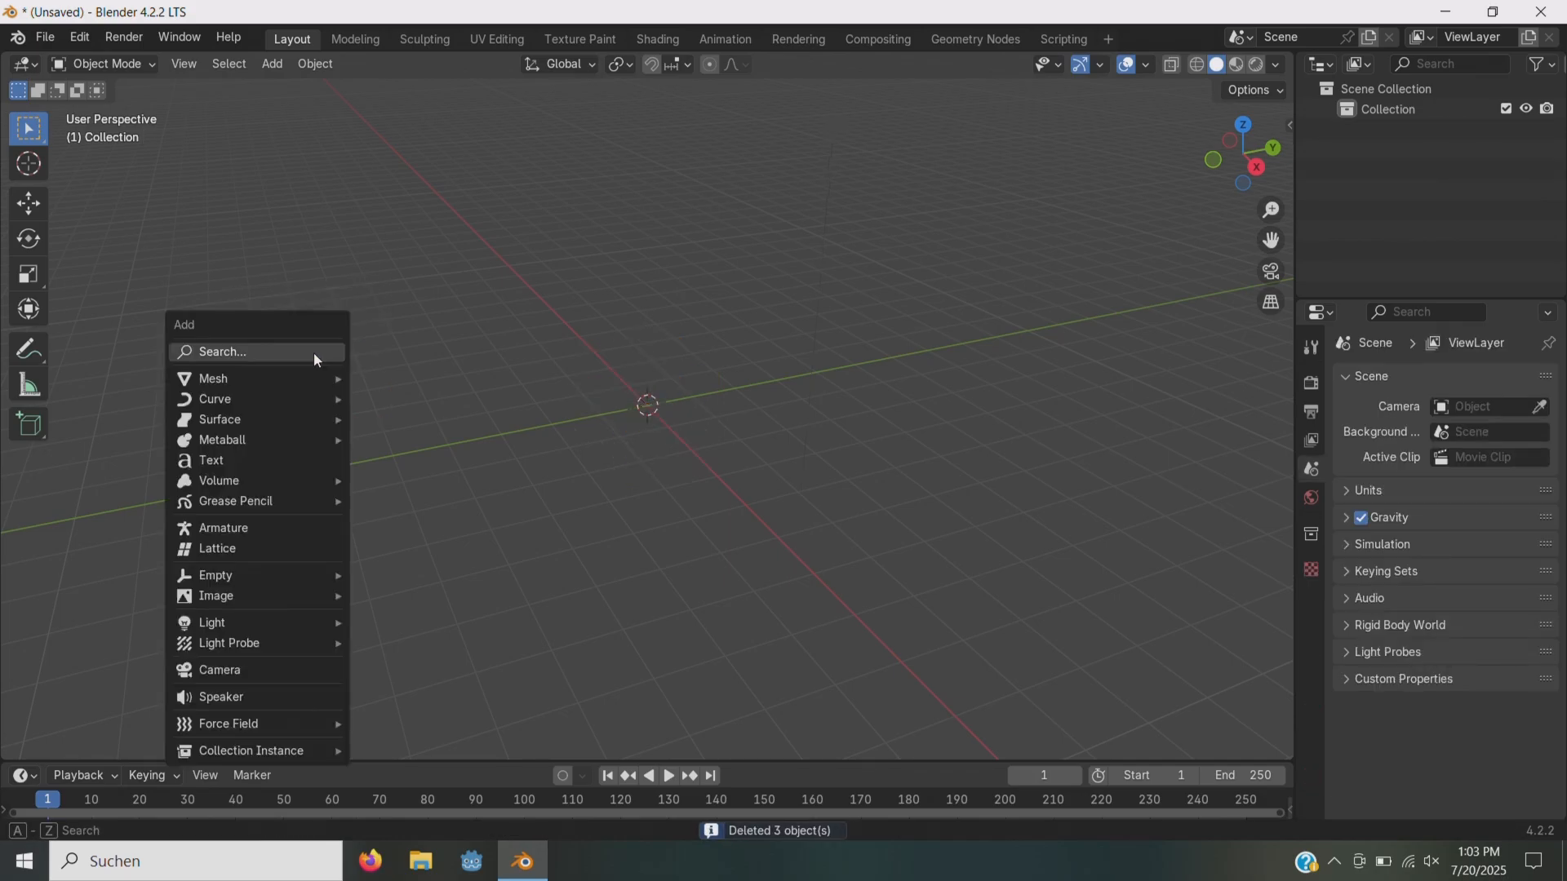
pyautogui.moveTo(315, 372)
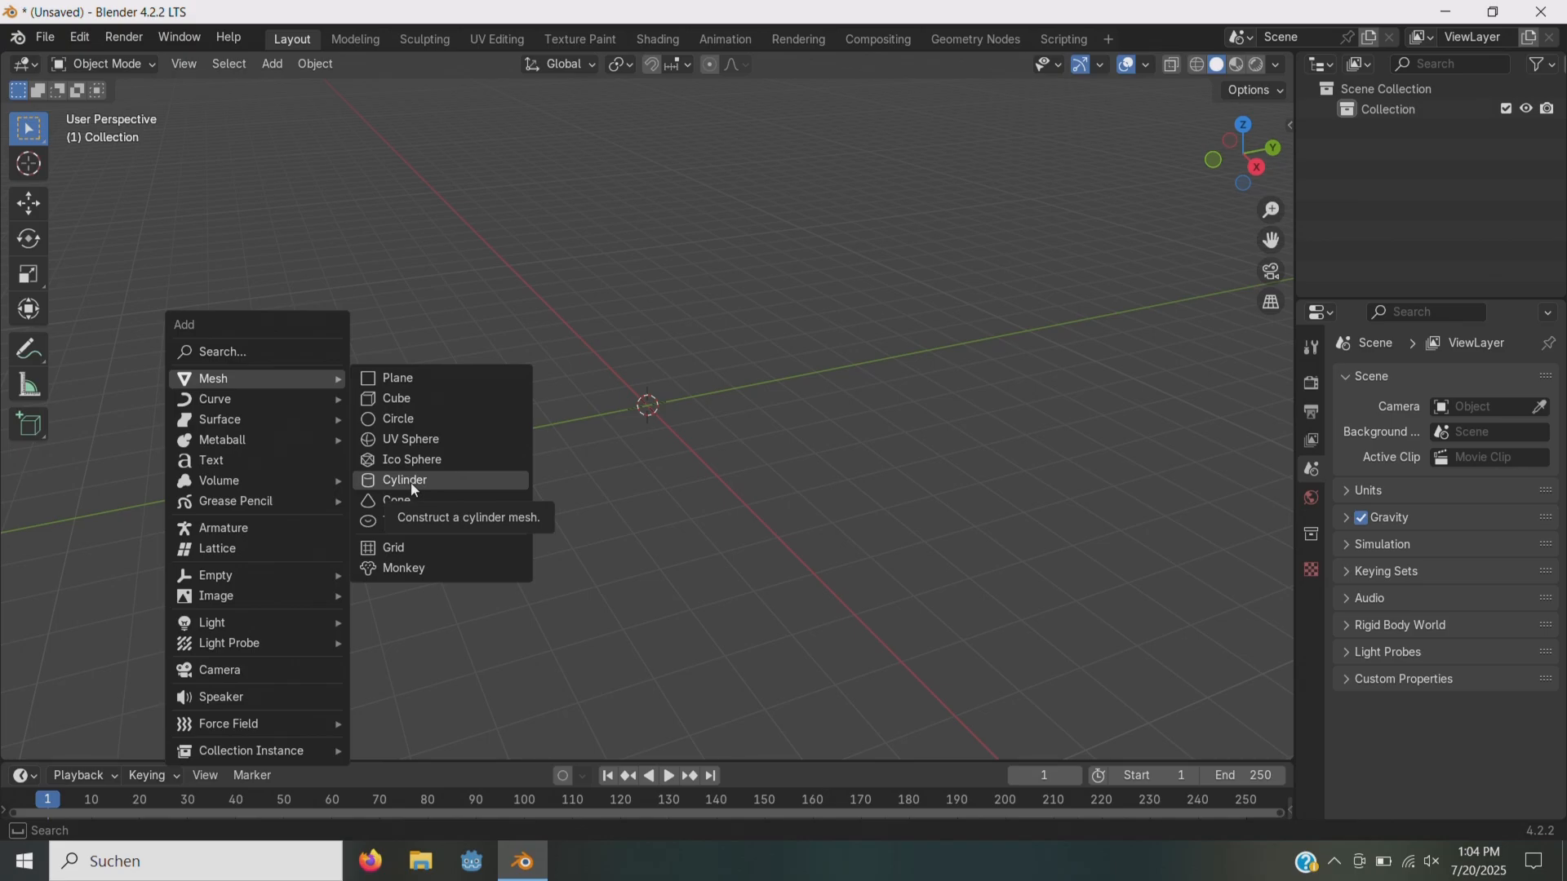
pyautogui.click(411, 440)
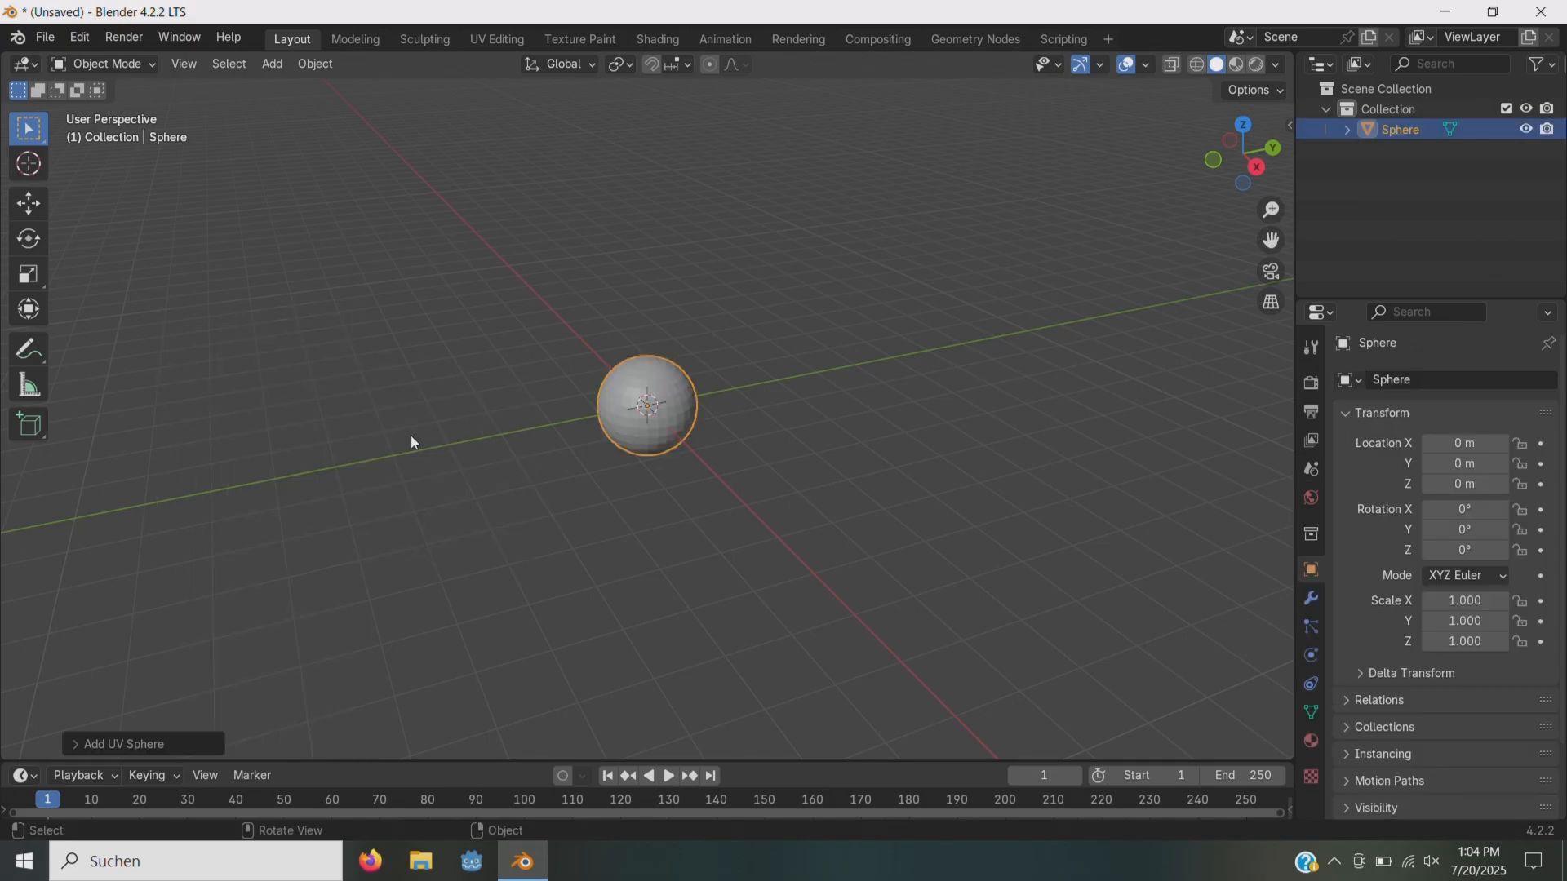
pyautogui.click(78, 741)
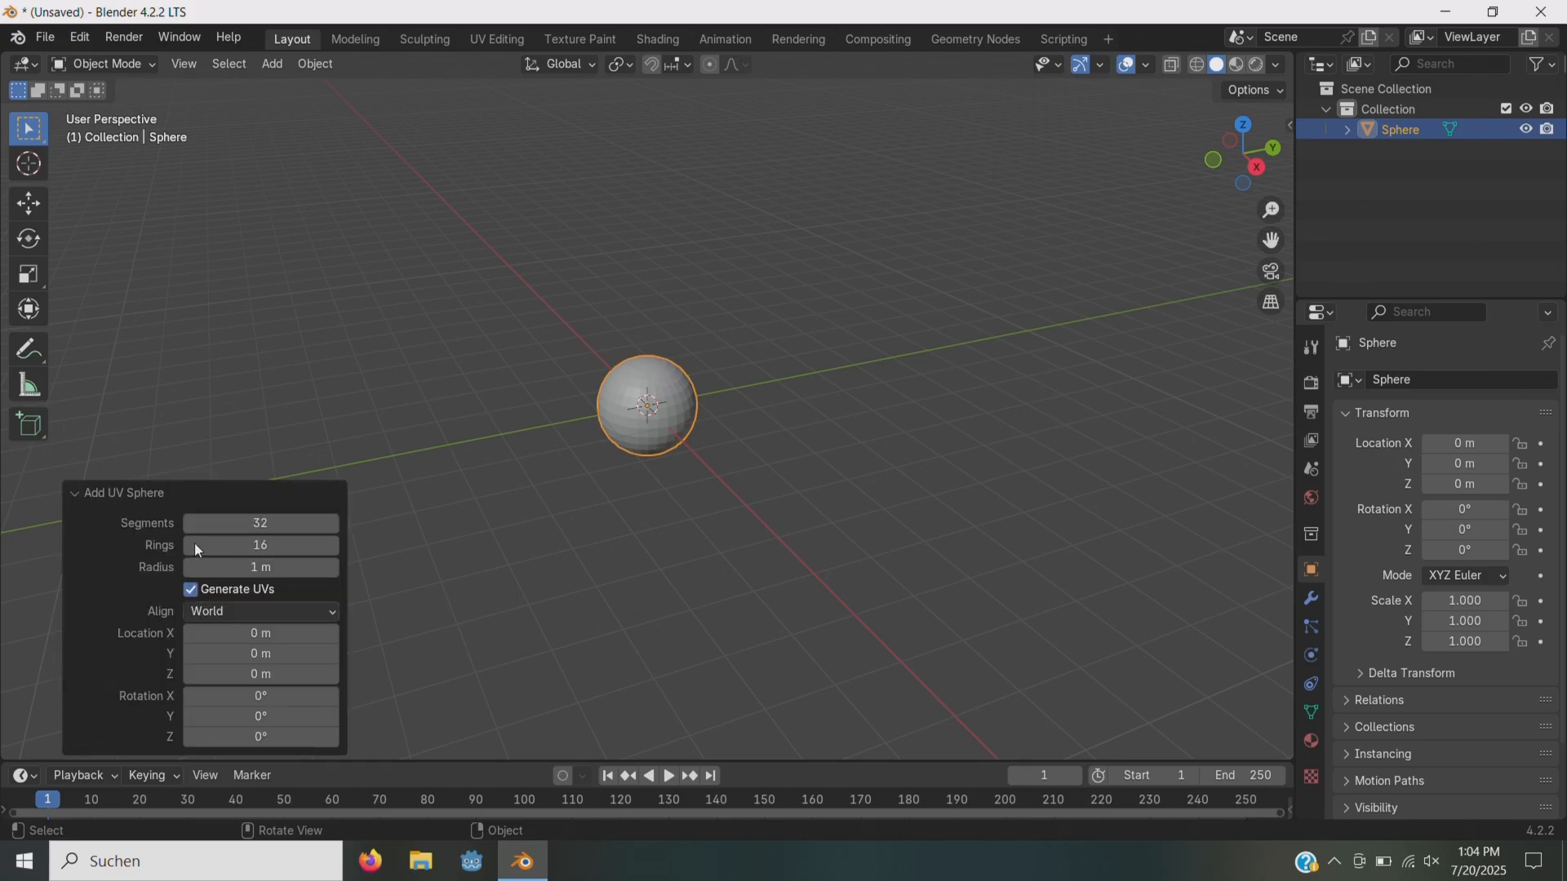
pyautogui.click(249, 524)
pyautogui.write('16')
pyautogui.press('Return')
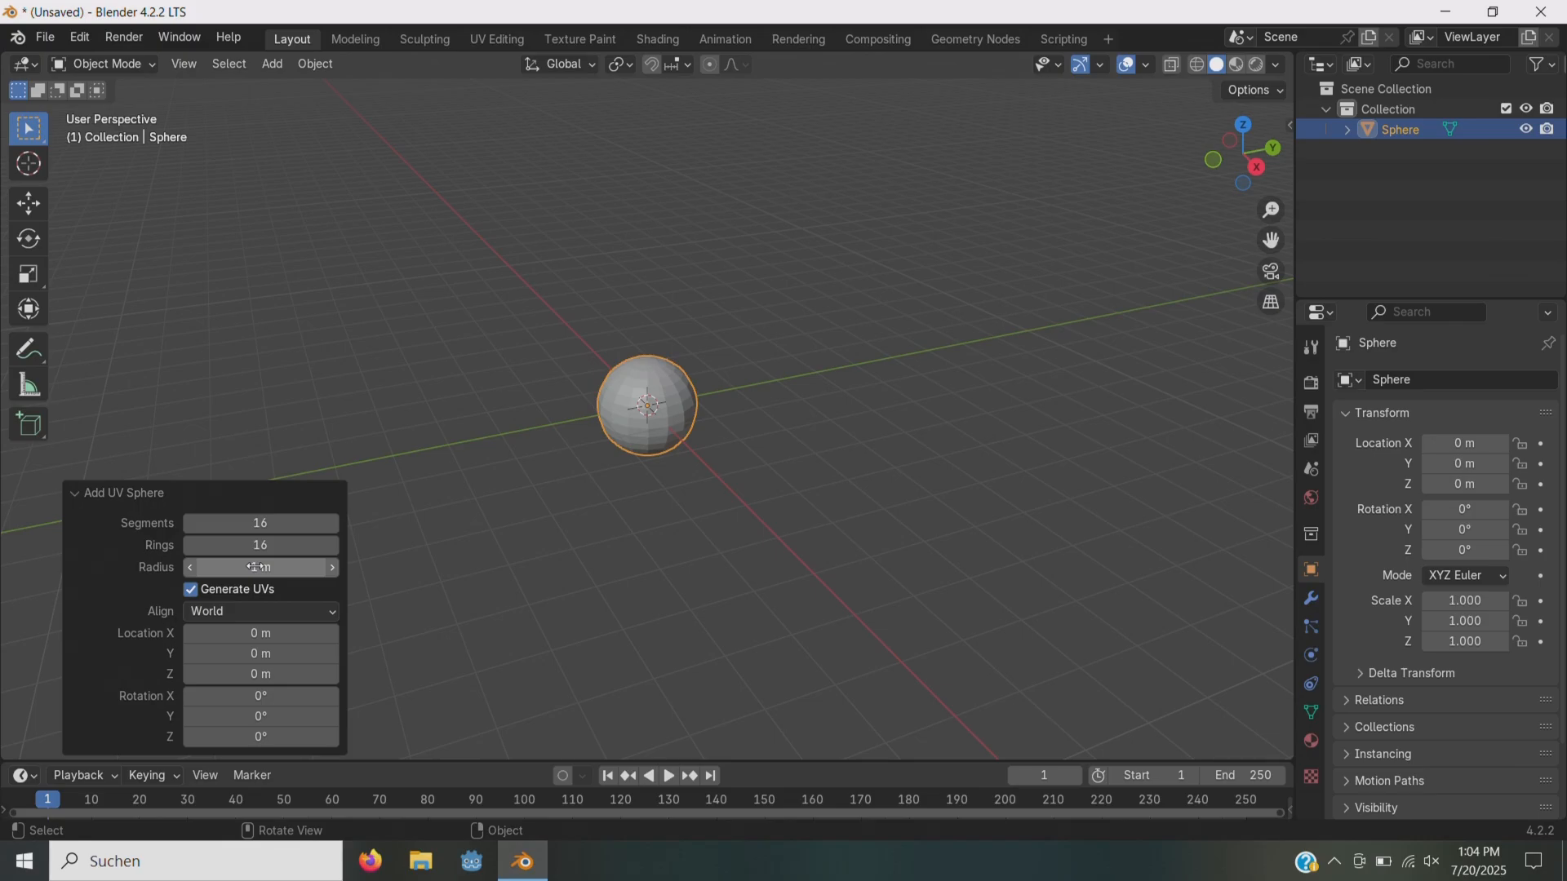
# - Rename the sphere object as snowman
pyautogui.doubleClick(1407, 133)
pyautogui.write('s')
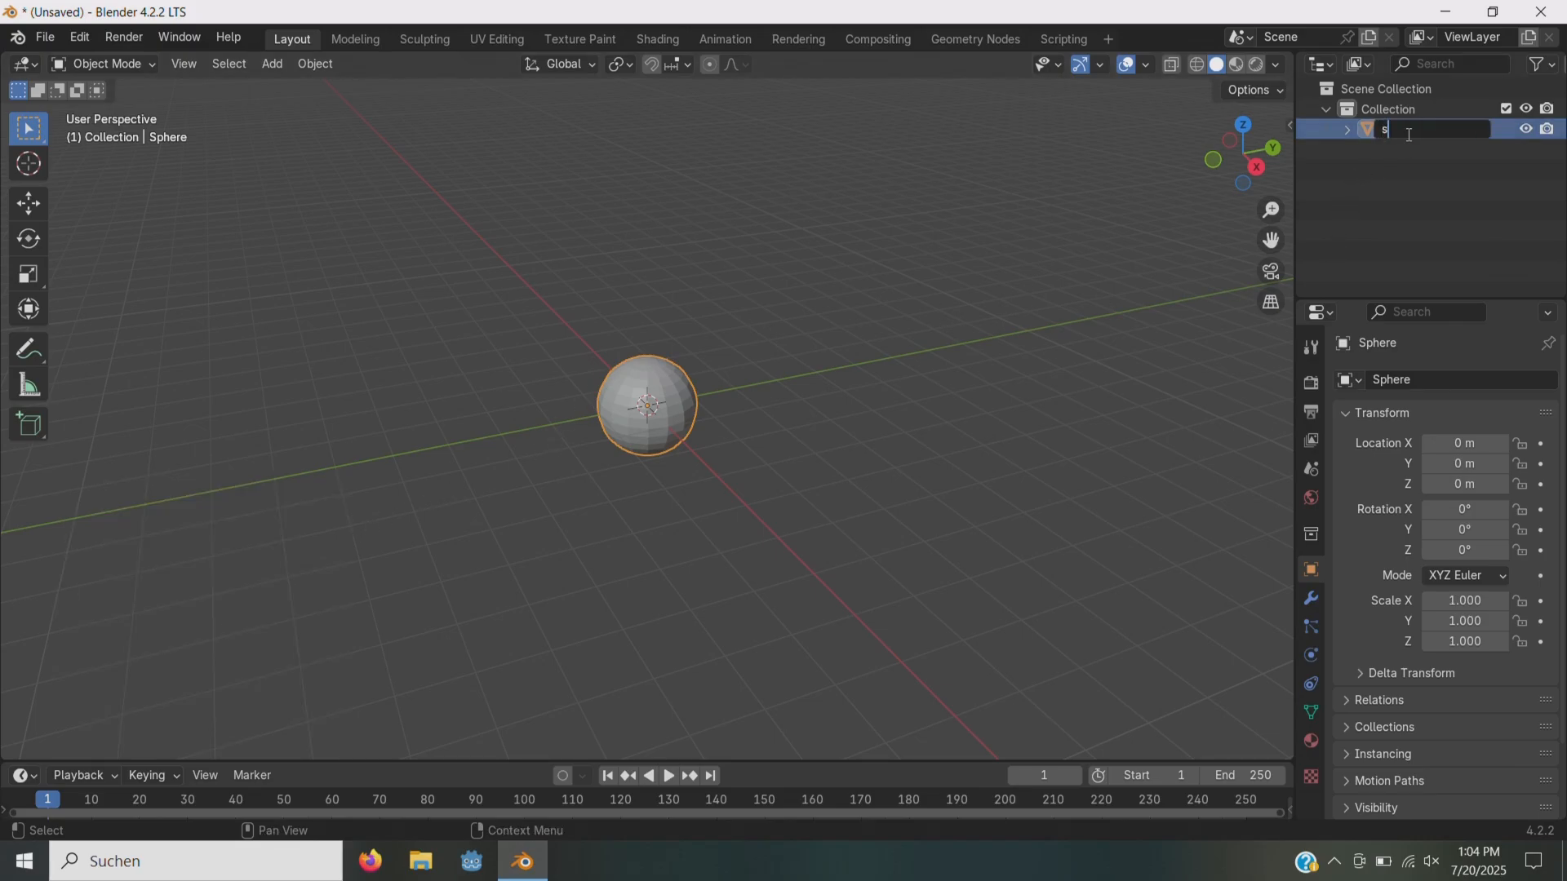
pyautogui.write('nowman')
pyautogui.press('Return')
# - Move the sphere straight up along the Z axis to about 2.06 m and deselect it
pyautogui.moveTo(1070, 187); pyautogui.dragTo(1060, 168, button='middle')
pyautogui.scroll(4, 1057, 168)
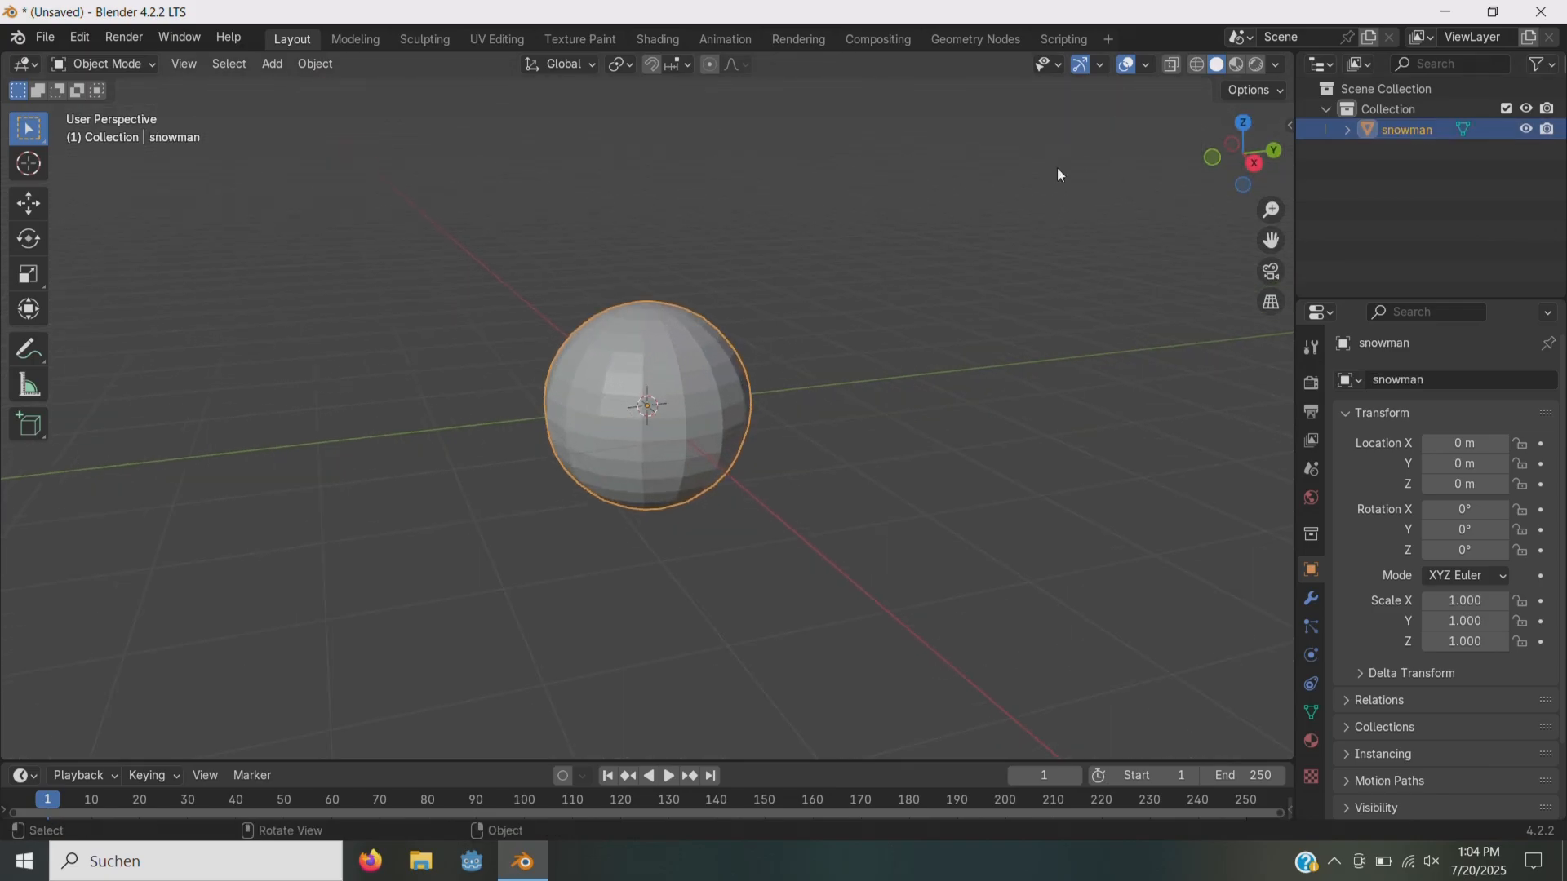
pyautogui.scroll(1, 1057, 168)
pyautogui.scroll(-1, 1057, 168)
pyautogui.scroll(-2, 1059, 175)
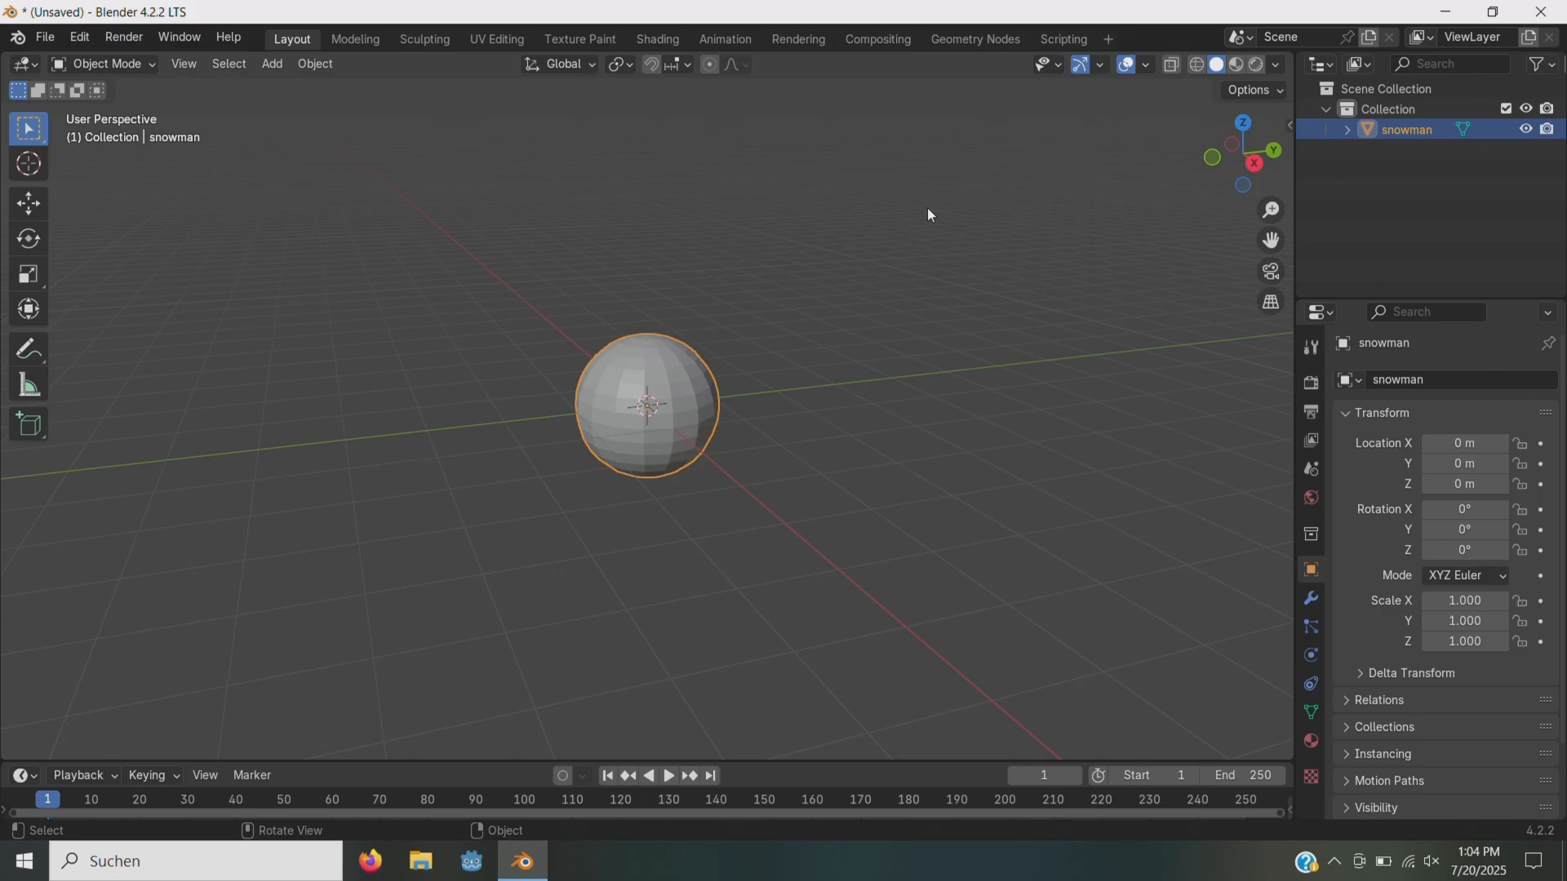
pyautogui.click(29, 203)
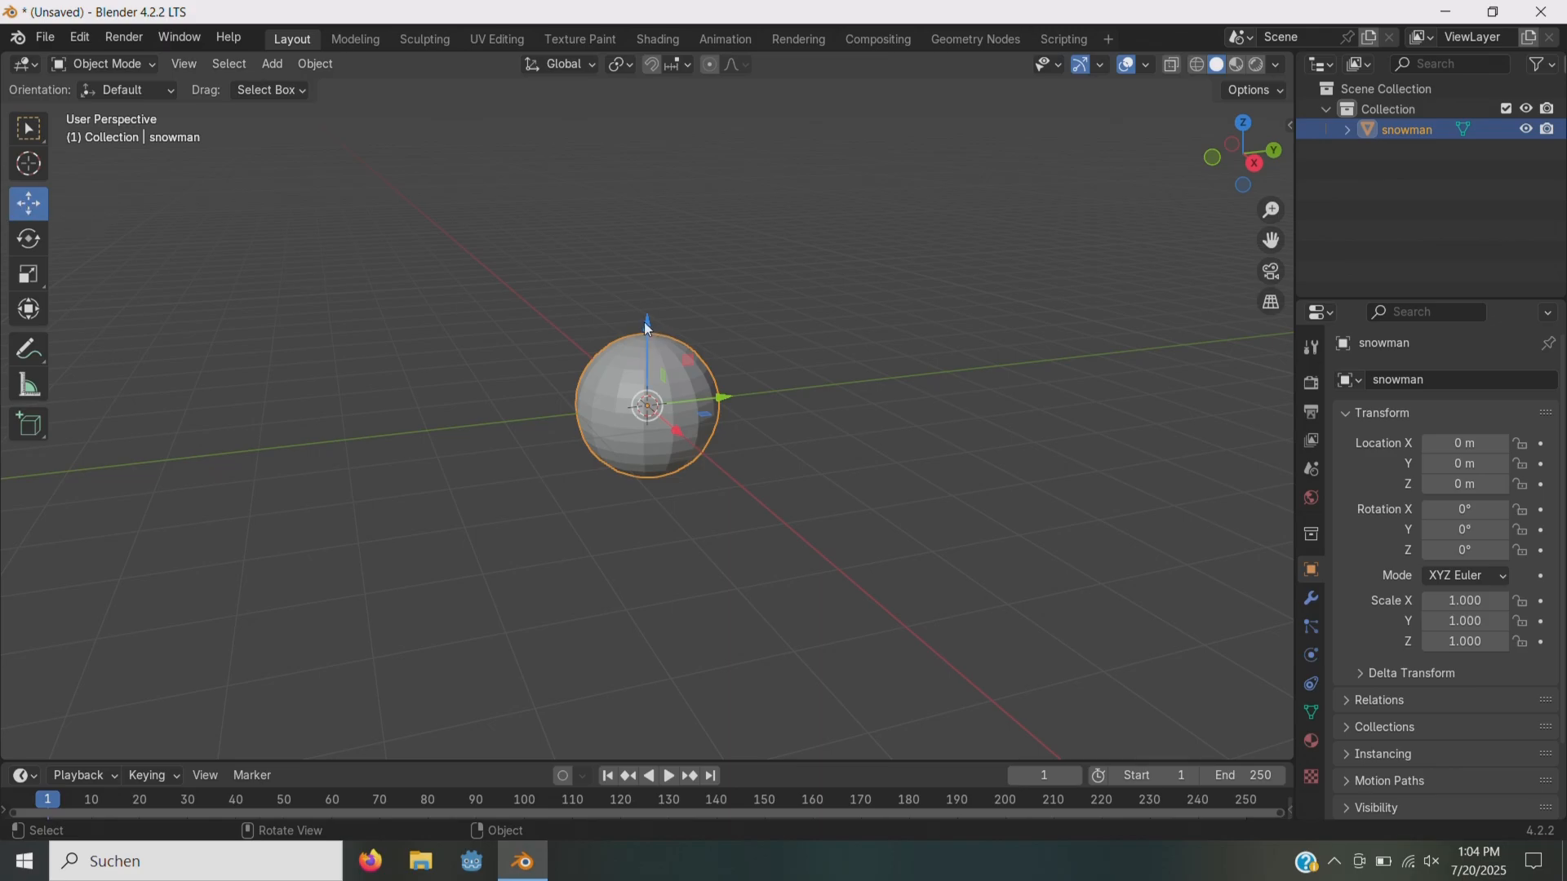
pyautogui.moveTo(648, 328); pyautogui.dragTo(647, 179)
pyautogui.click(559, 357)
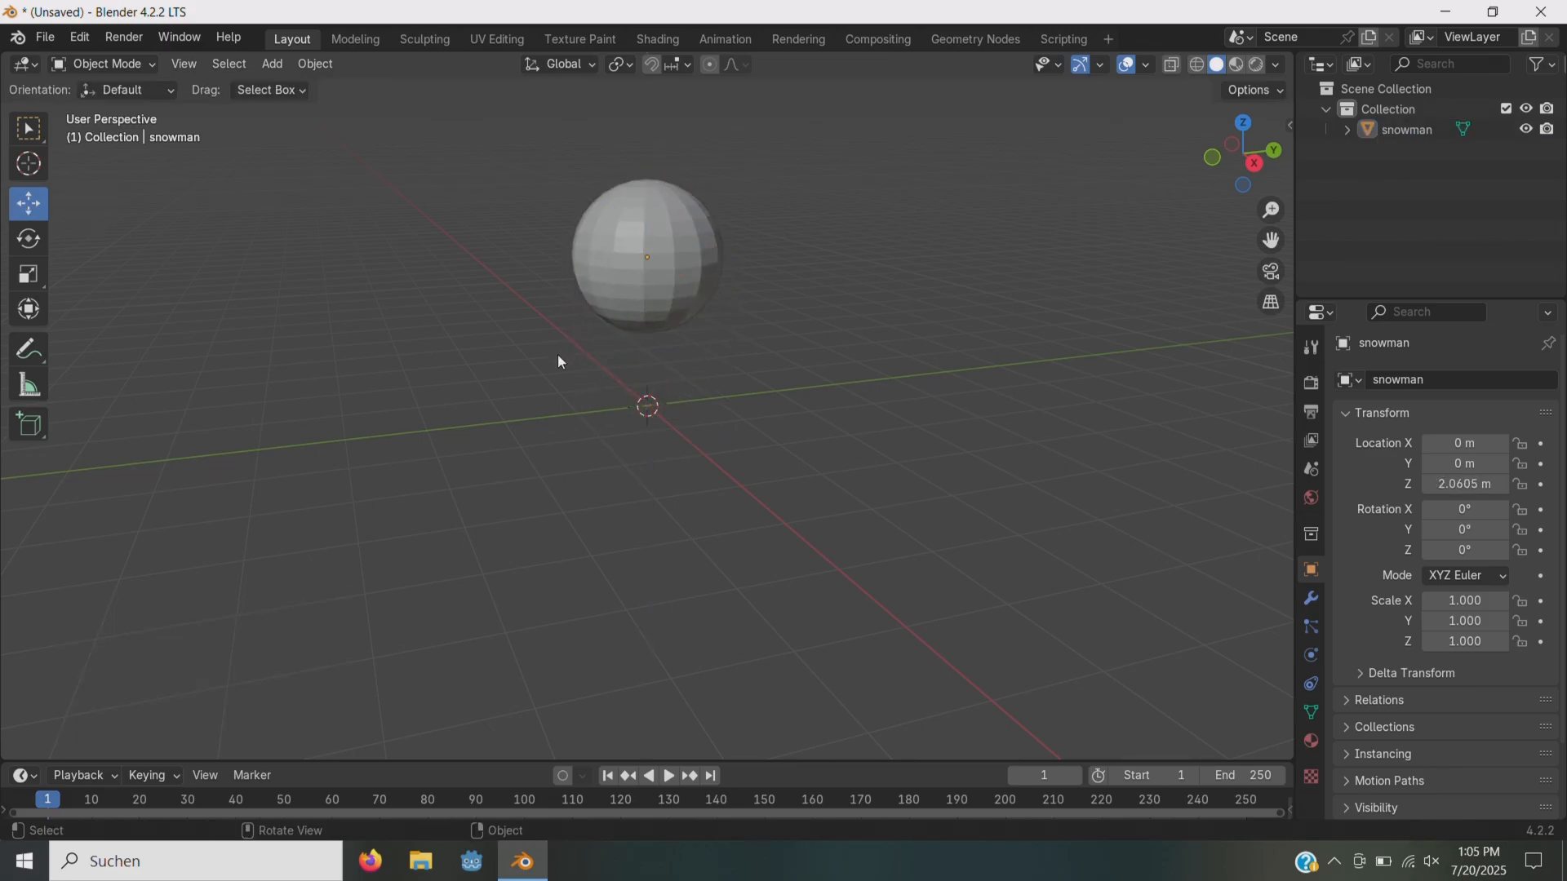
# - Add a second UV sphere with 16 segments at the world origin, below the first one, and deselect it
pyautogui.hotkey('shift', 'a')
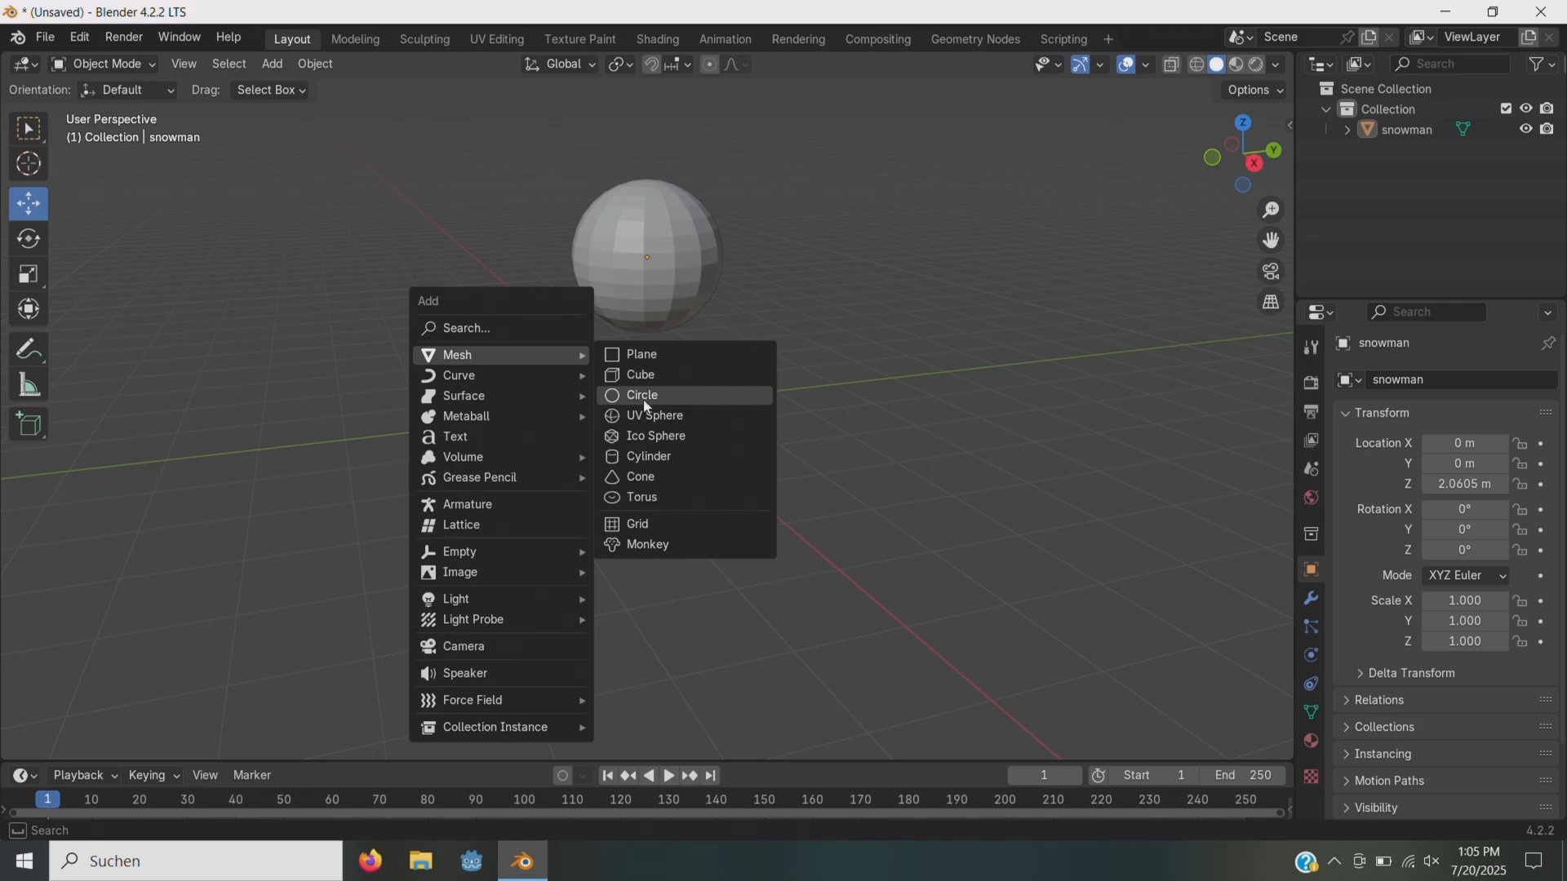
pyautogui.click(633, 422)
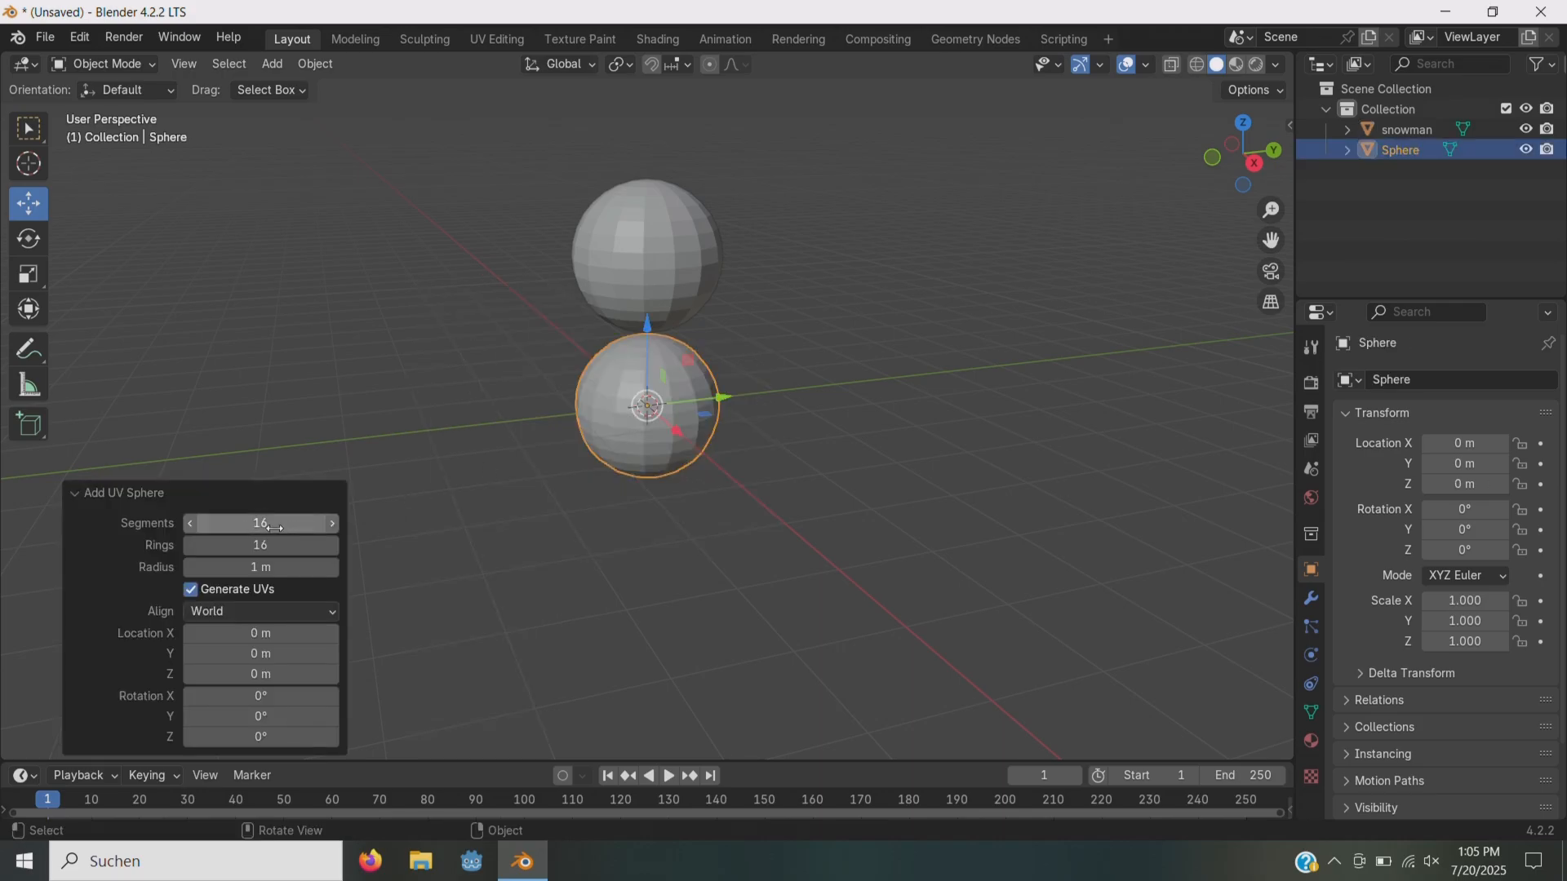
pyautogui.click(502, 480)
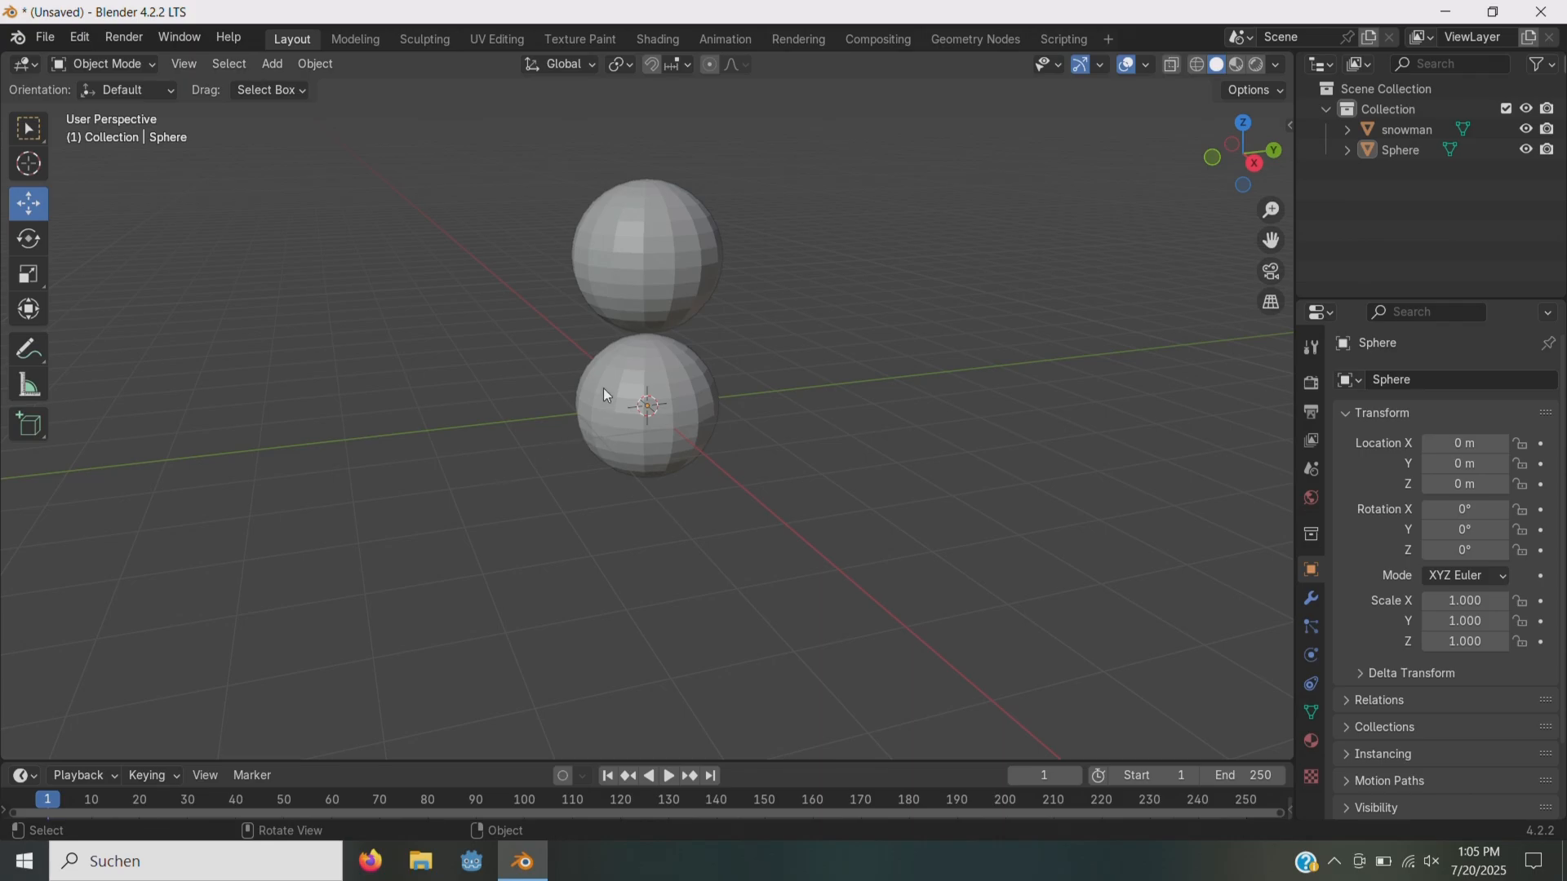
# - Rename the lower sphere as ball2 and the upper sphere as ball1, leaving ball2 selected
pyautogui.doubleClick(1414, 147)
pyautogui.write('ball')
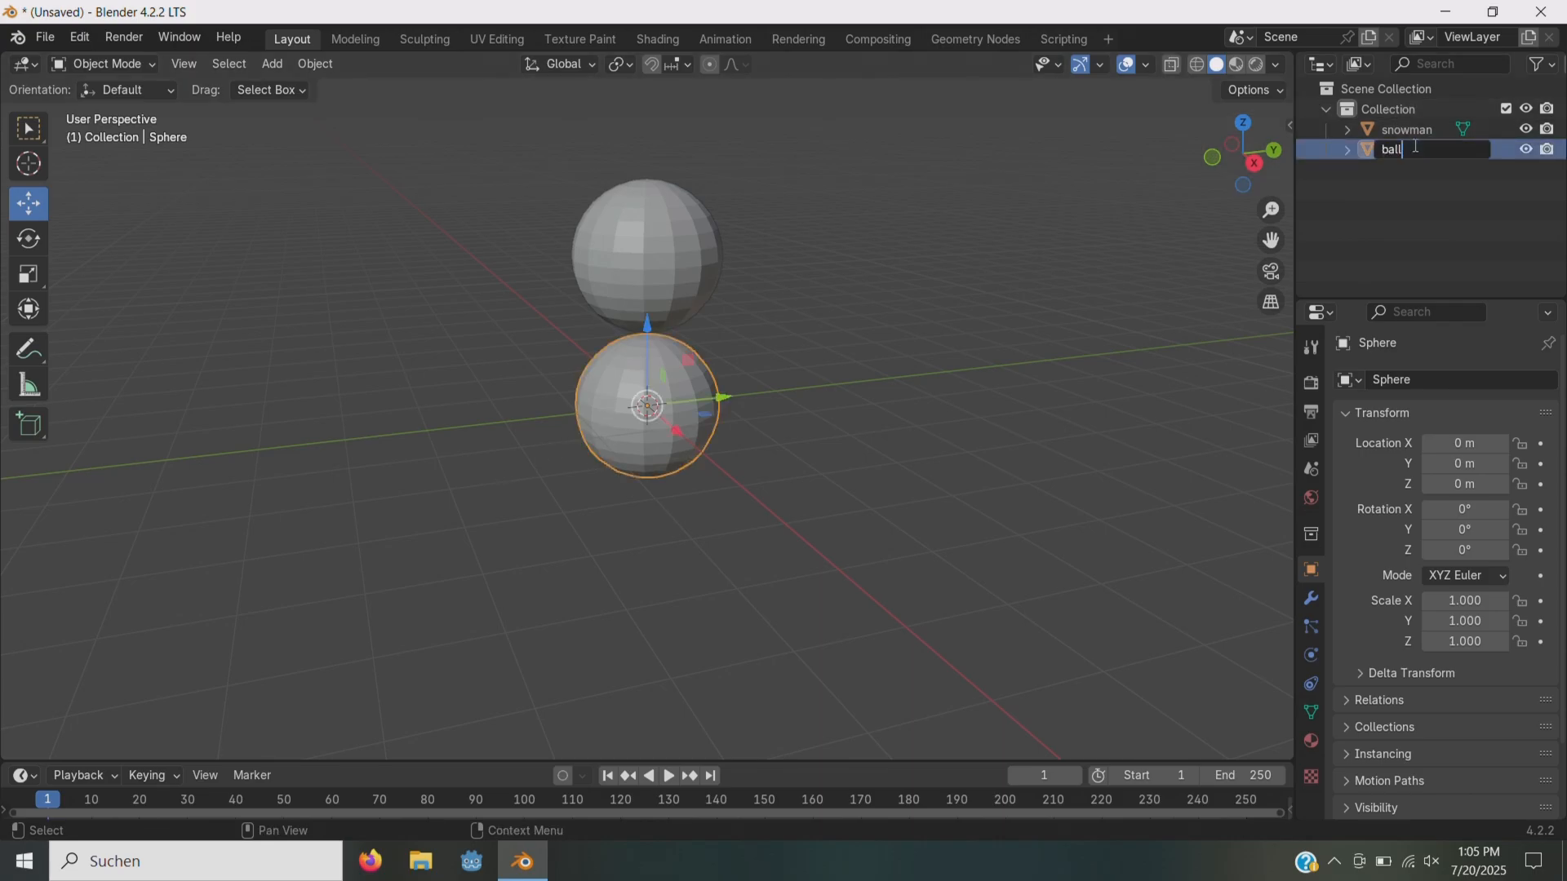
pyautogui.write('2')
pyautogui.press('Return')
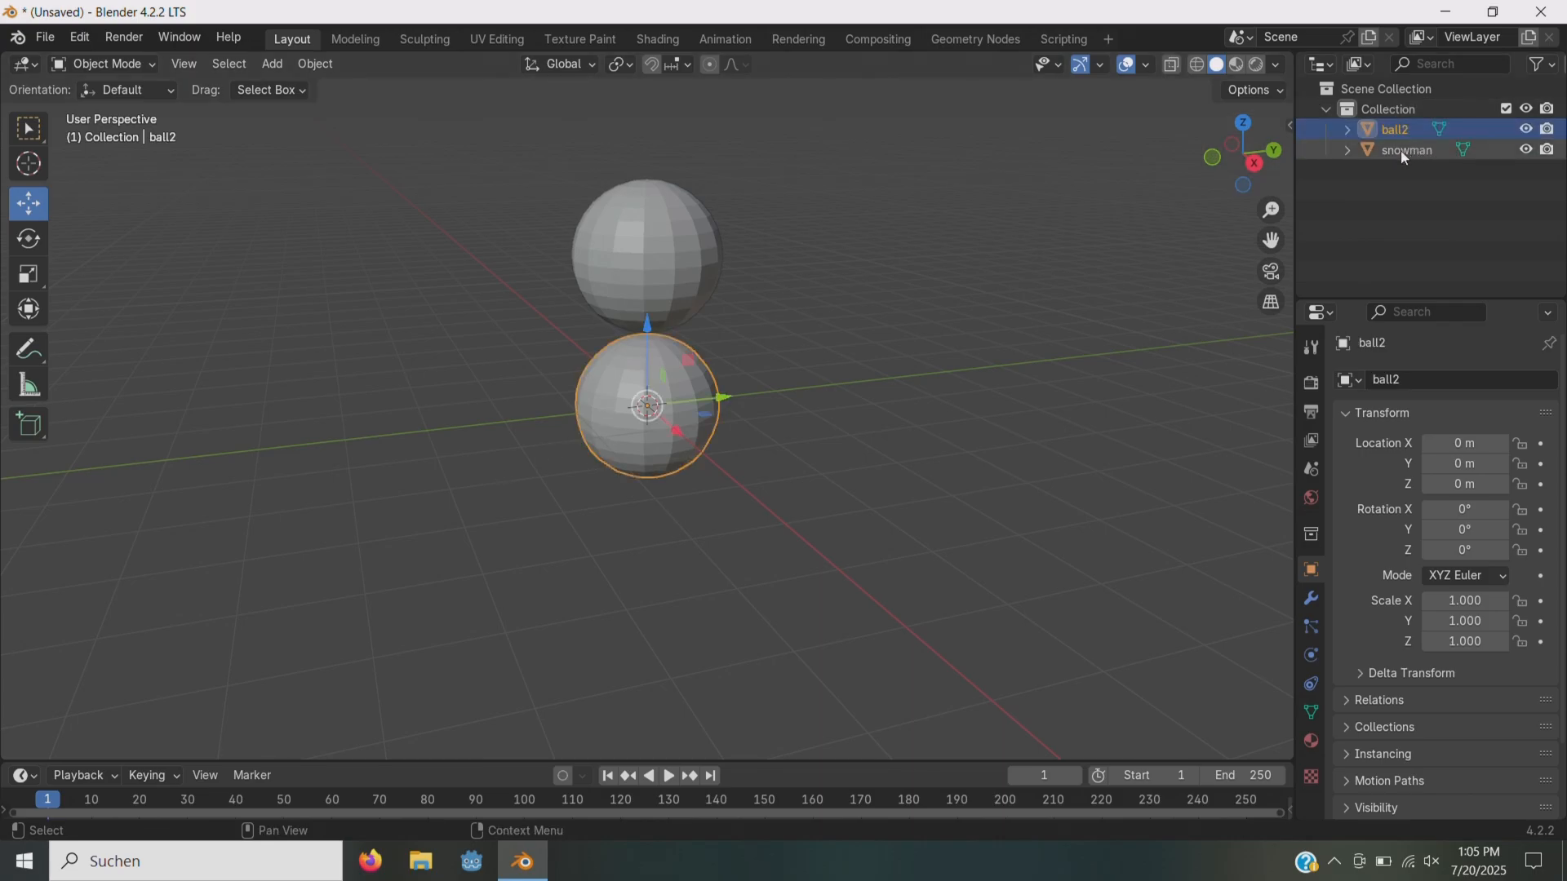
pyautogui.doubleClick(1402, 151)
pyautogui.write('ball1')
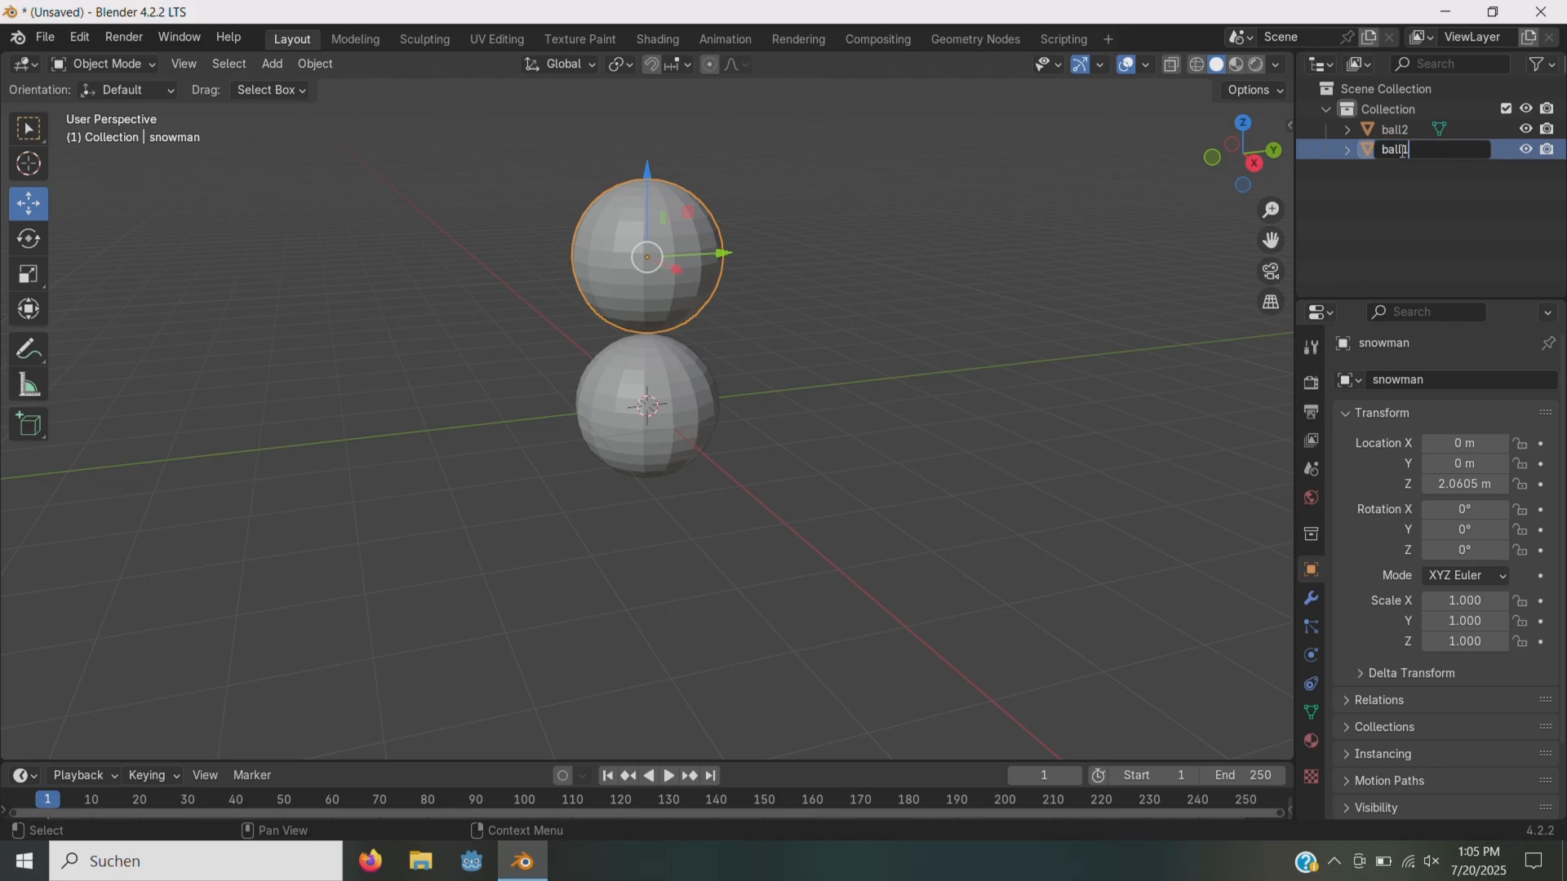
pyautogui.press('Return')
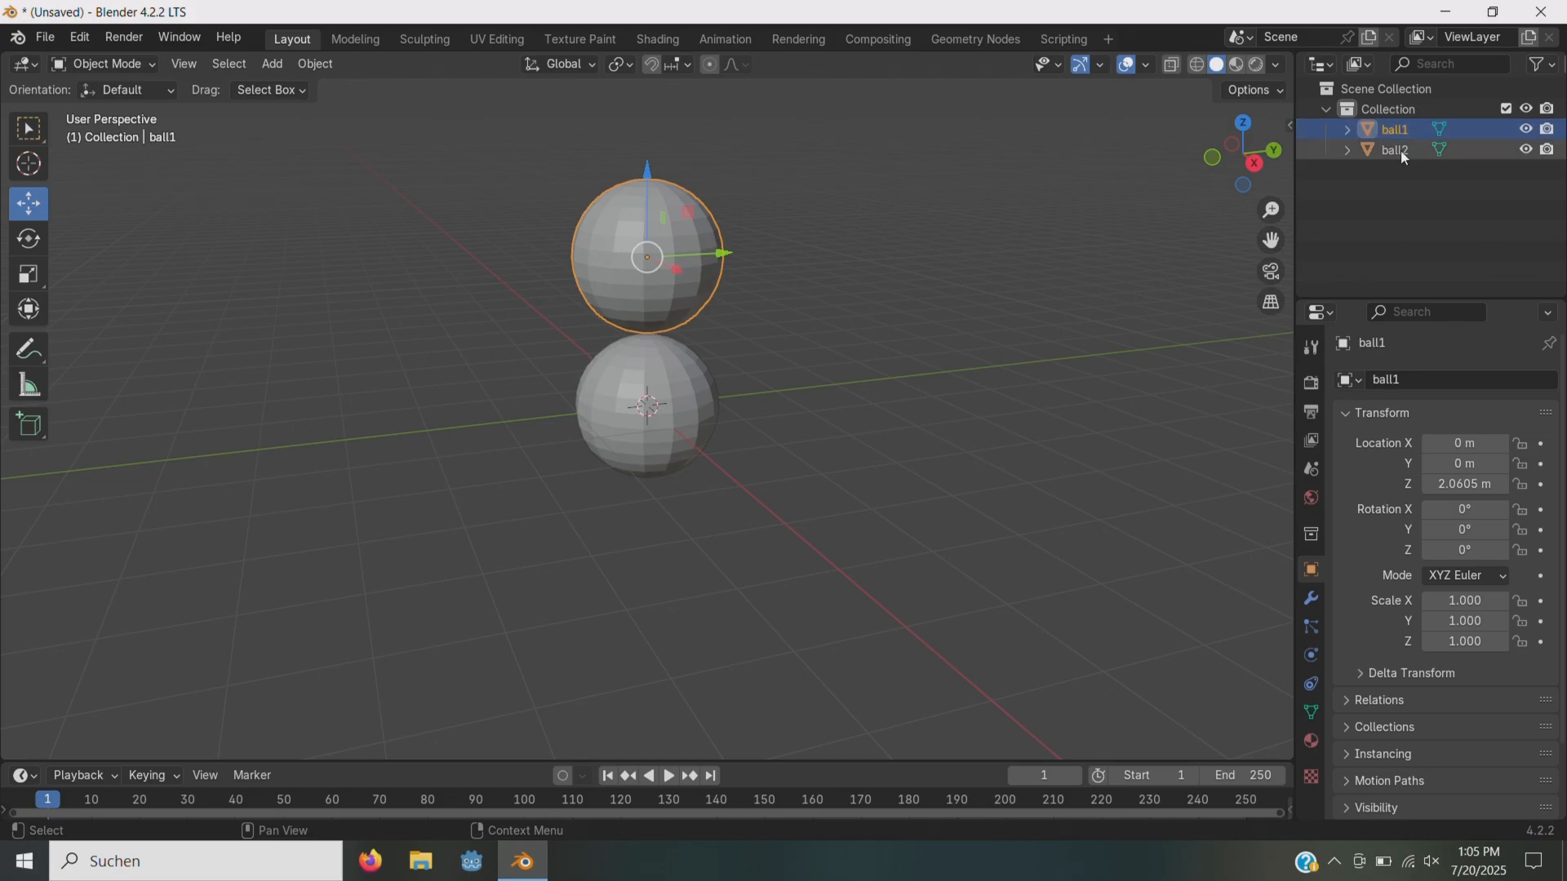
pyautogui.click(1401, 150)
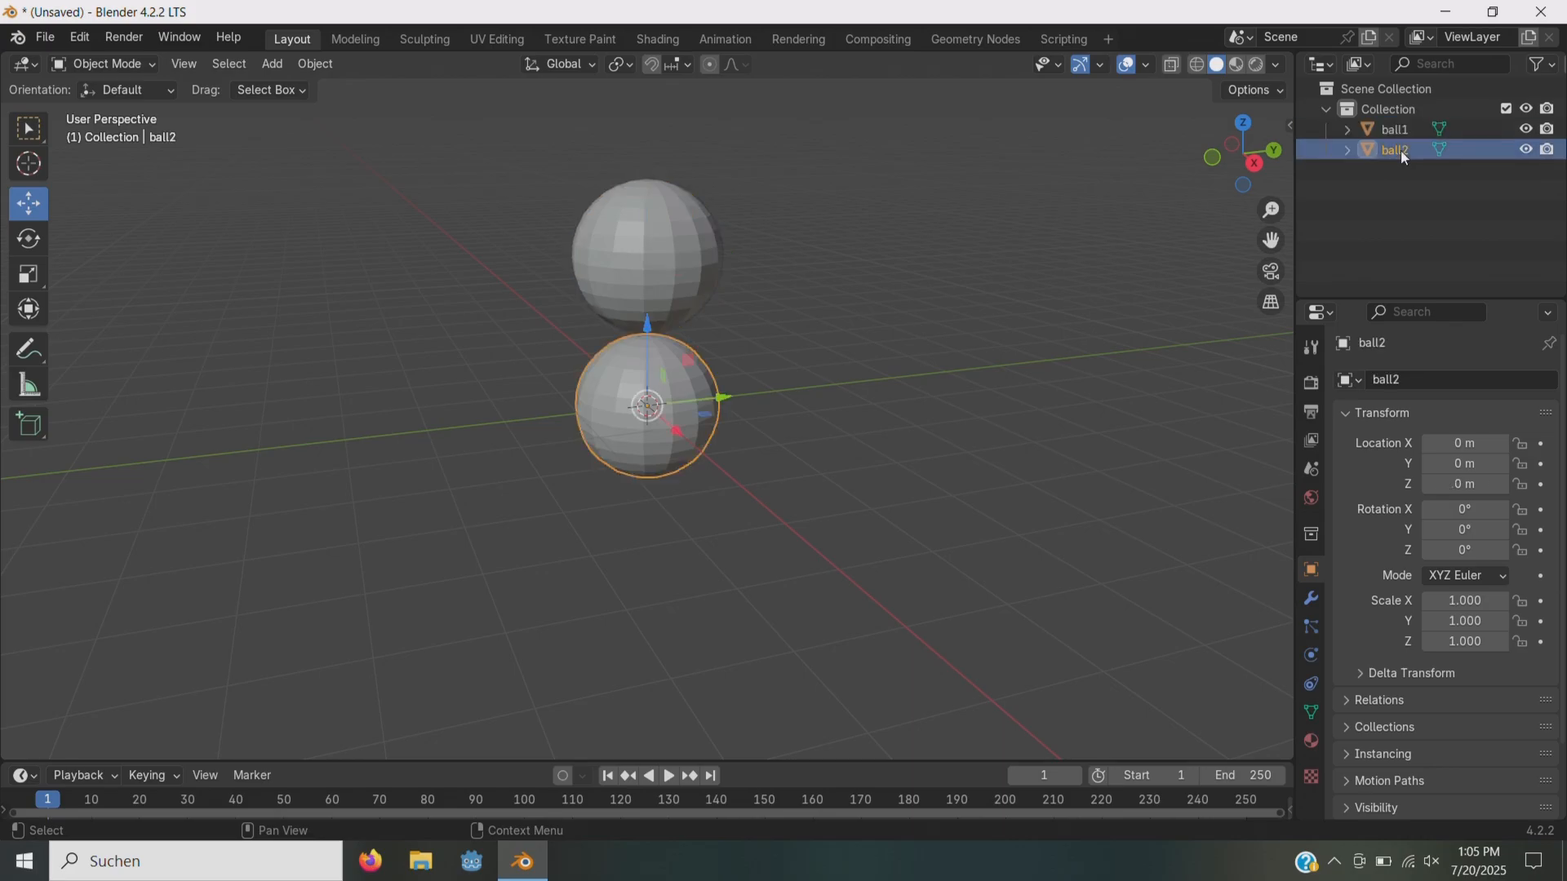
# - Scale ball2 up uniformly to about 1.5 and lower it about 0.42 m along Z
pyautogui.click(28, 274)
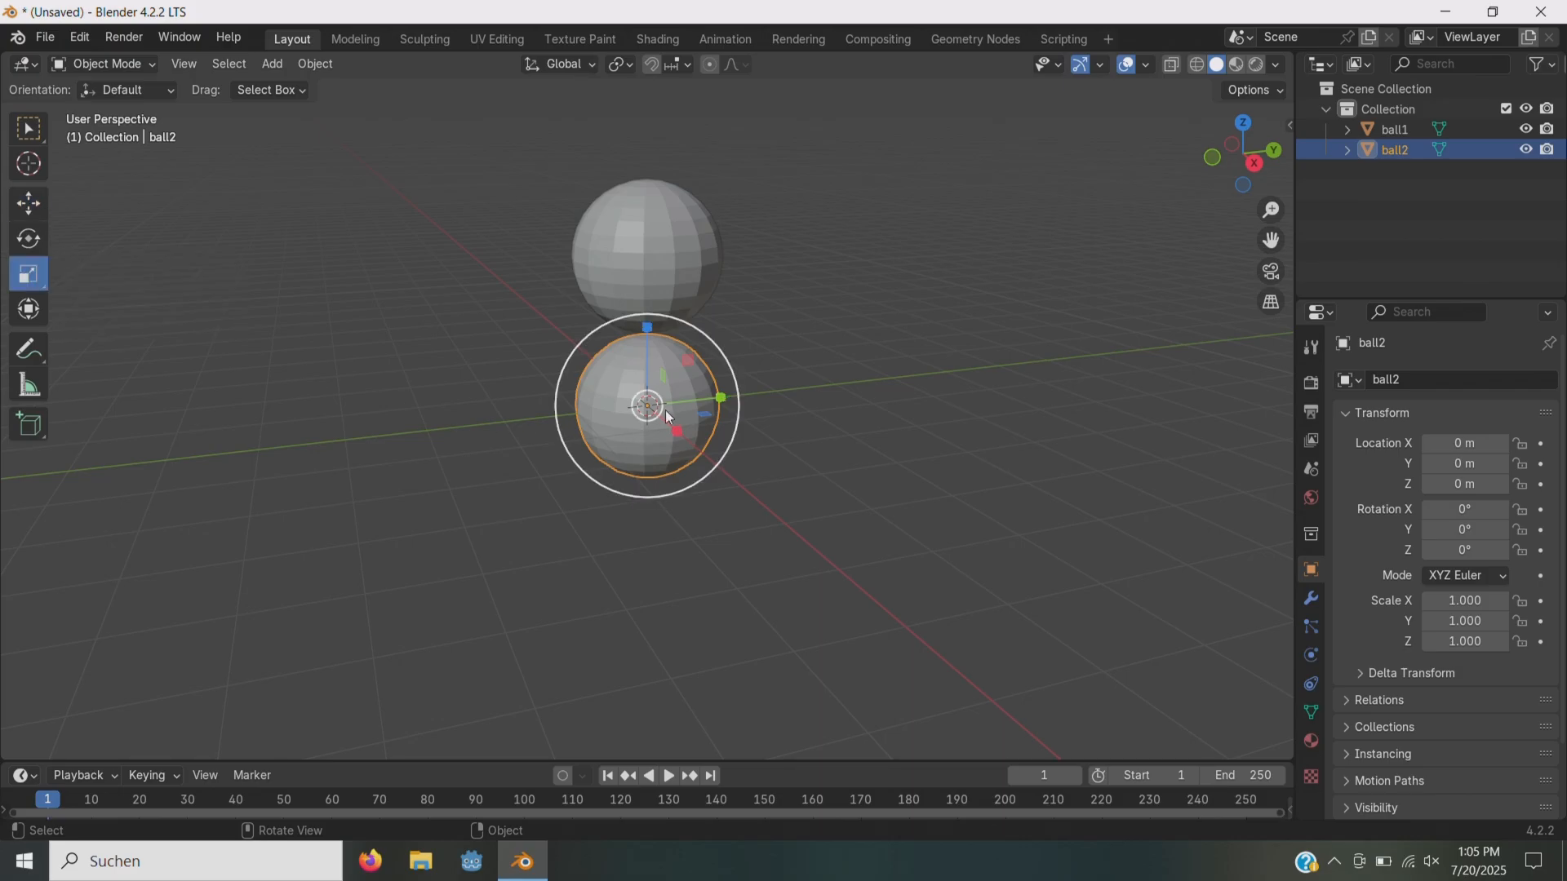
pyautogui.moveTo(727, 347); pyautogui.dragTo(774, 337)
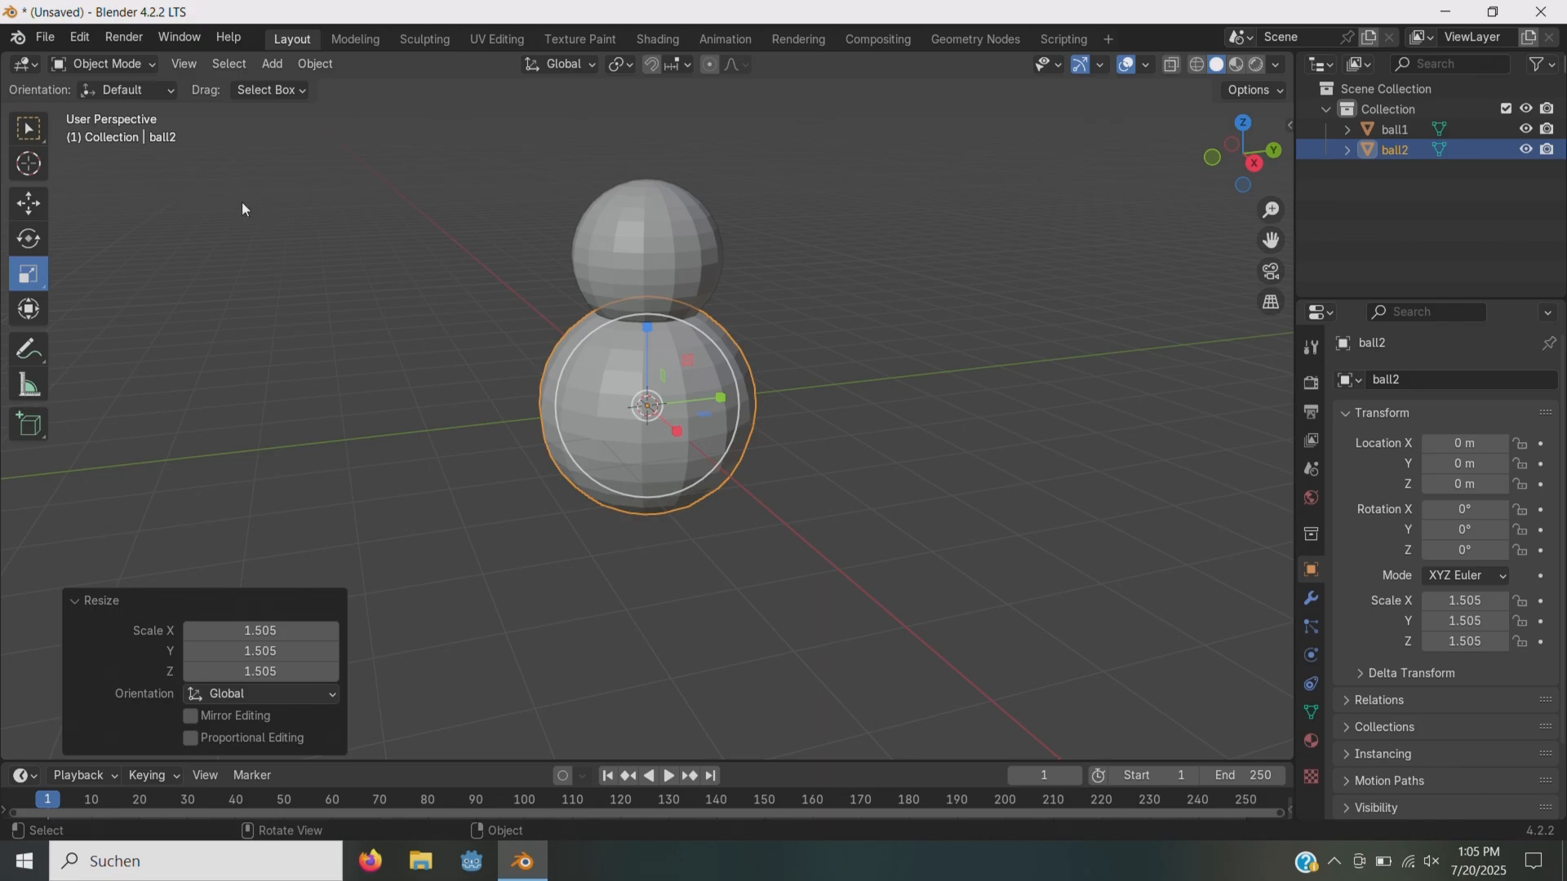
pyautogui.click(28, 203)
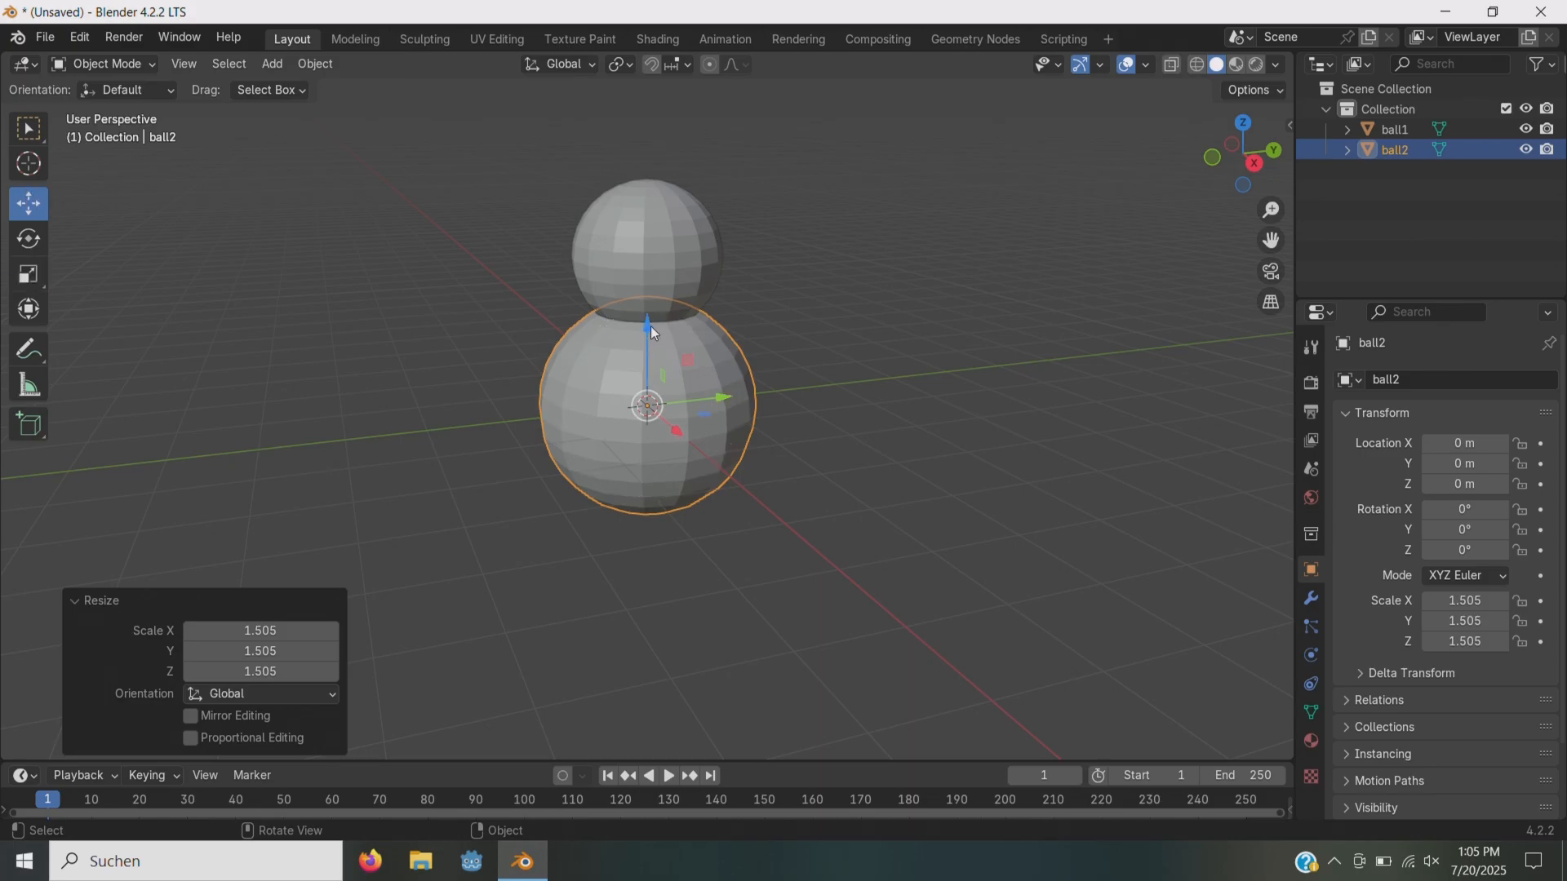
pyautogui.moveTo(649, 326); pyautogui.dragTo(656, 360)
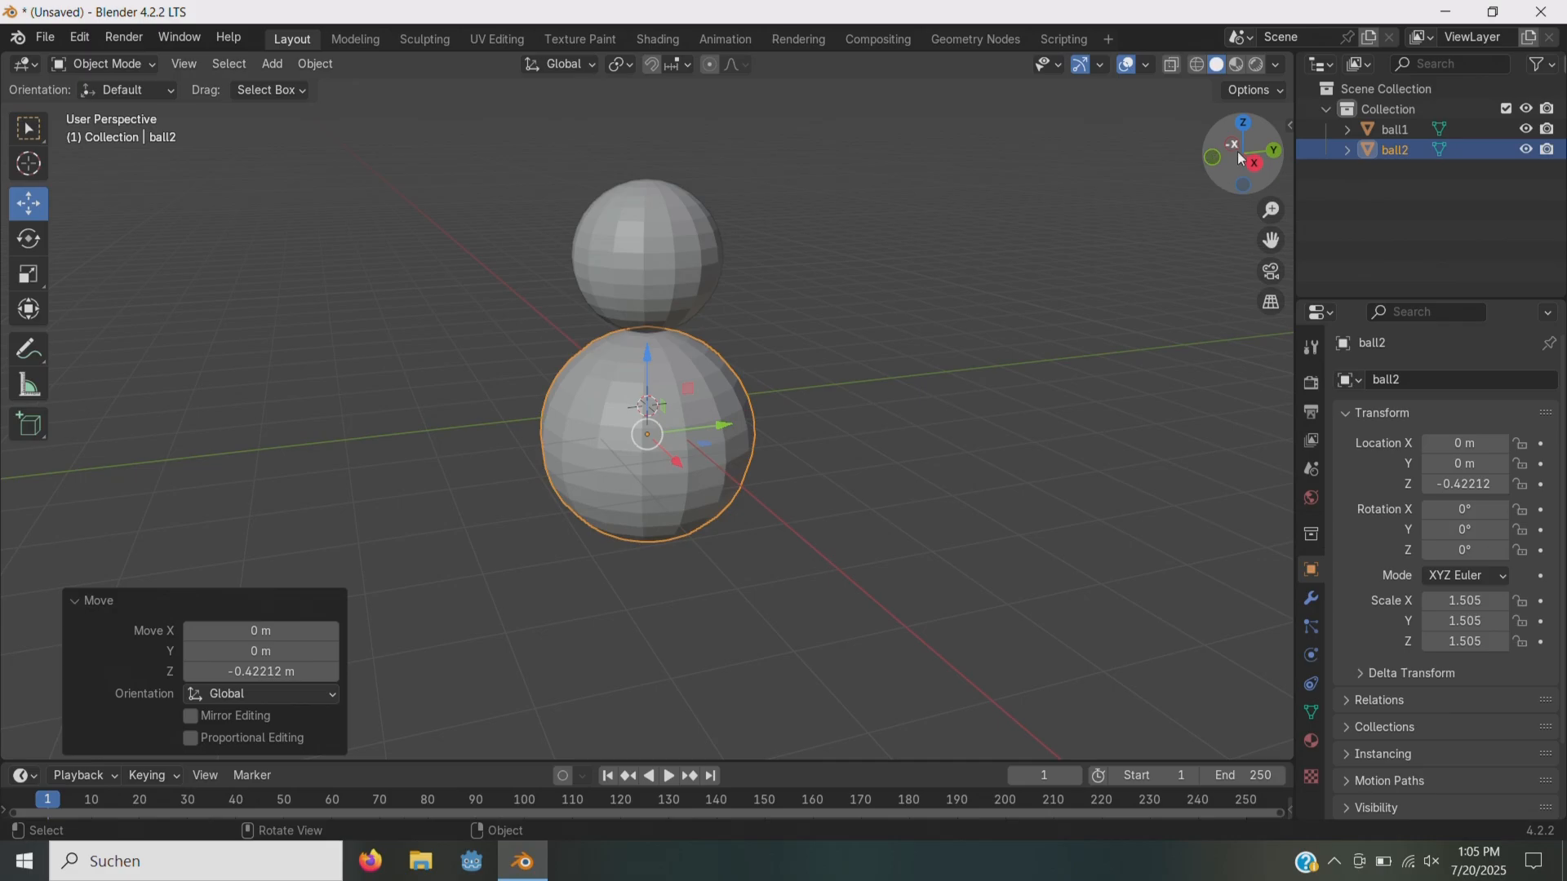
pyautogui.moveTo(1238, 150); pyautogui.dragTo(1242, 155)
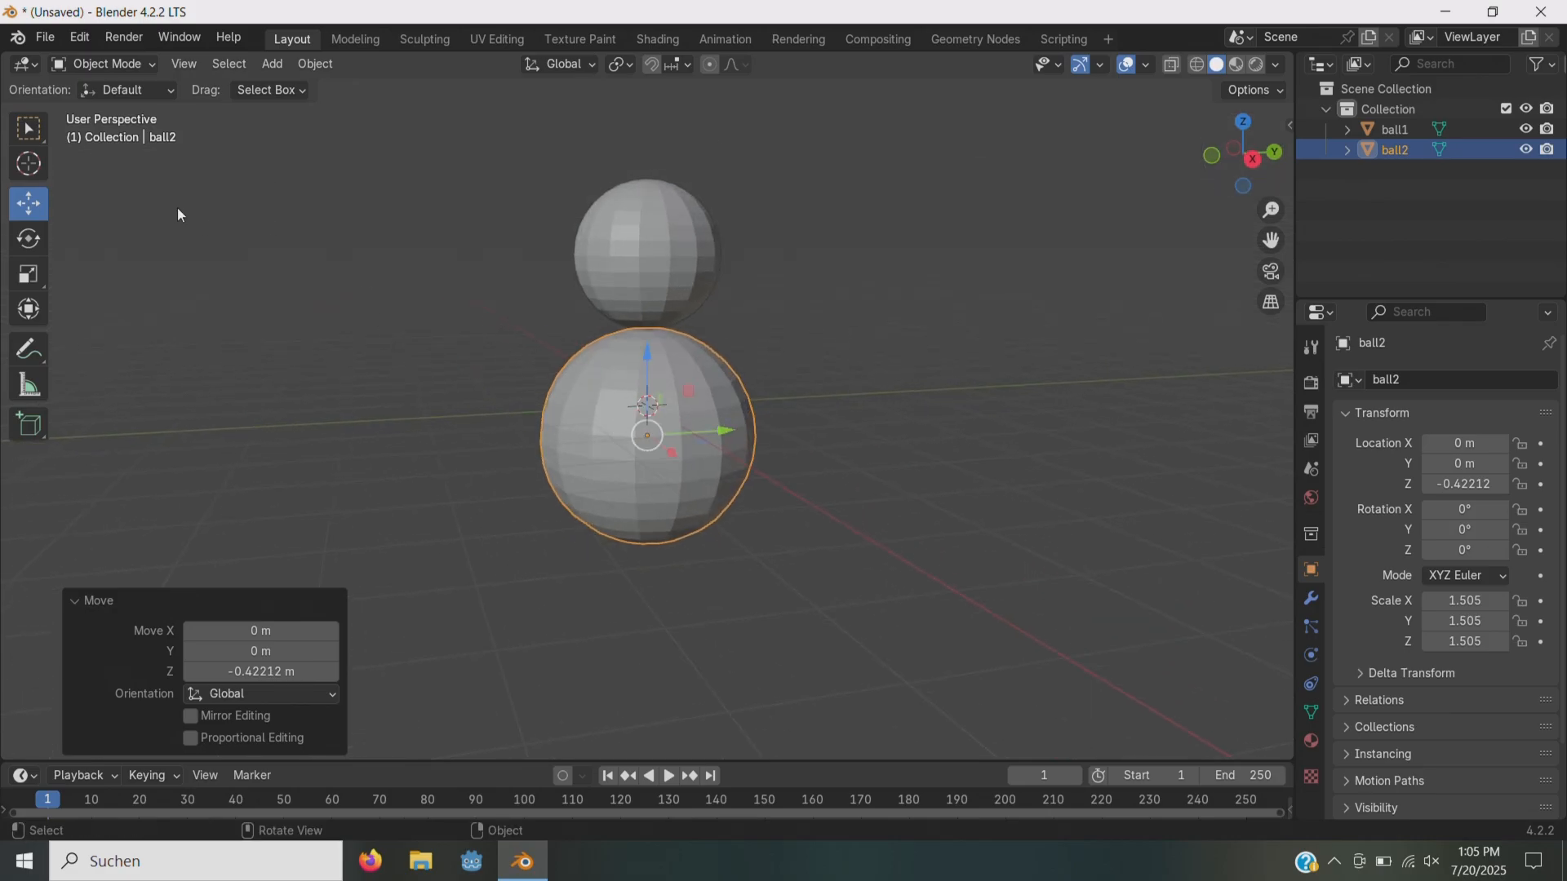
# - Shrink ball2 uniformly to a scale of about 1.34 and raise it about 0.26 m, just beneath ball1
pyautogui.click(28, 273)
pyautogui.moveTo(586, 373); pyautogui.dragTo(684, 344)
pyautogui.click(28, 203)
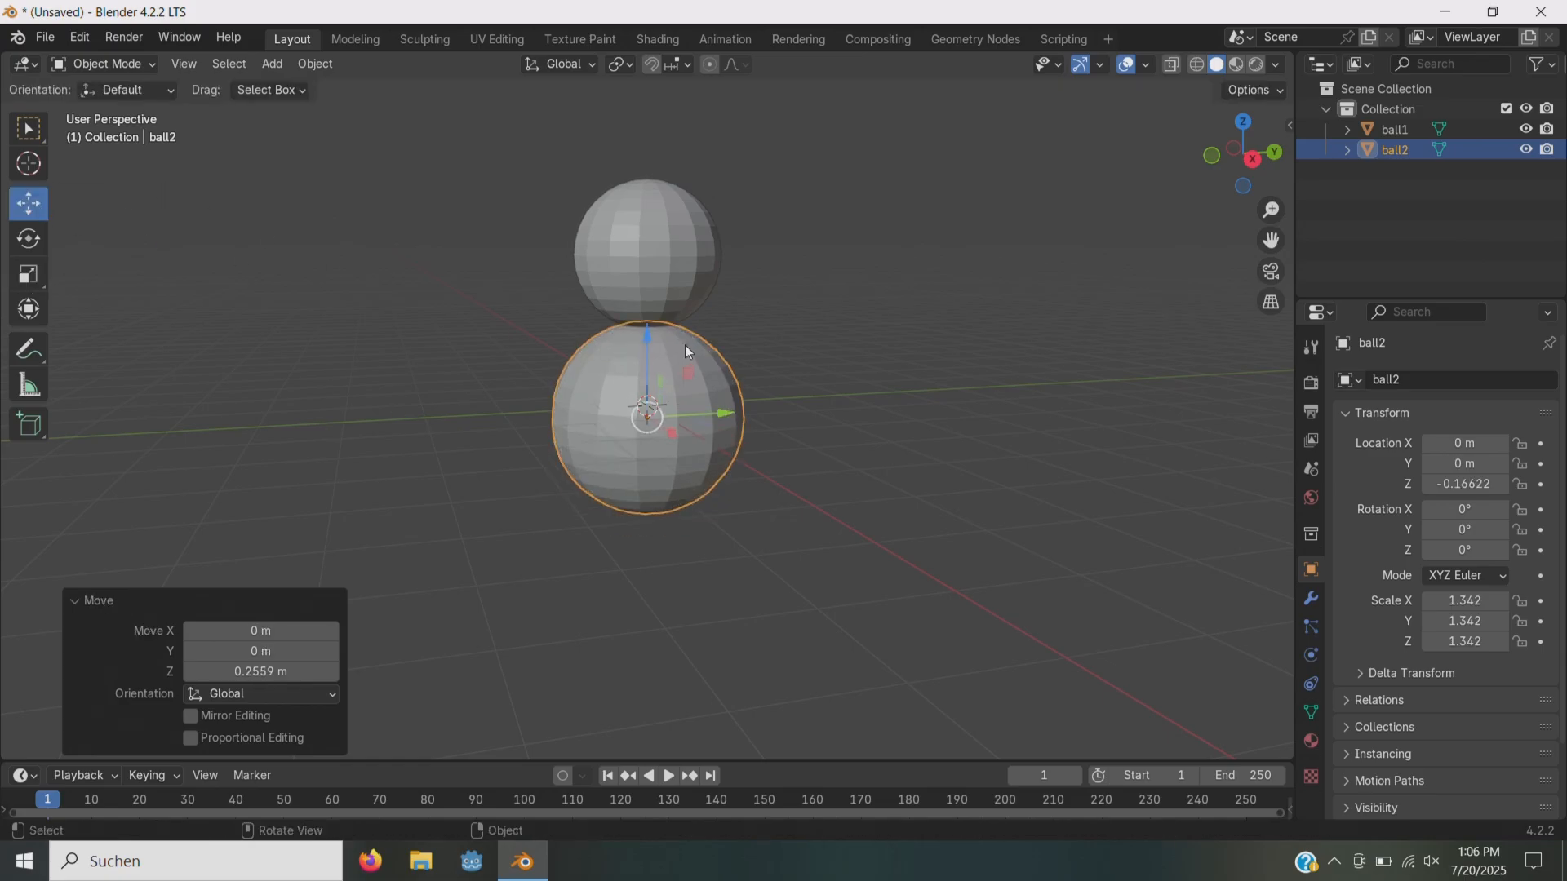
# - Add a UV sphere, lower it to about -3.02 m in Z beneath ball2, and scale it uniformly to about 1.77
pyautogui.click(463, 300)
pyautogui.hotkey('shift', 'a')
pyautogui.moveTo(464, 302)
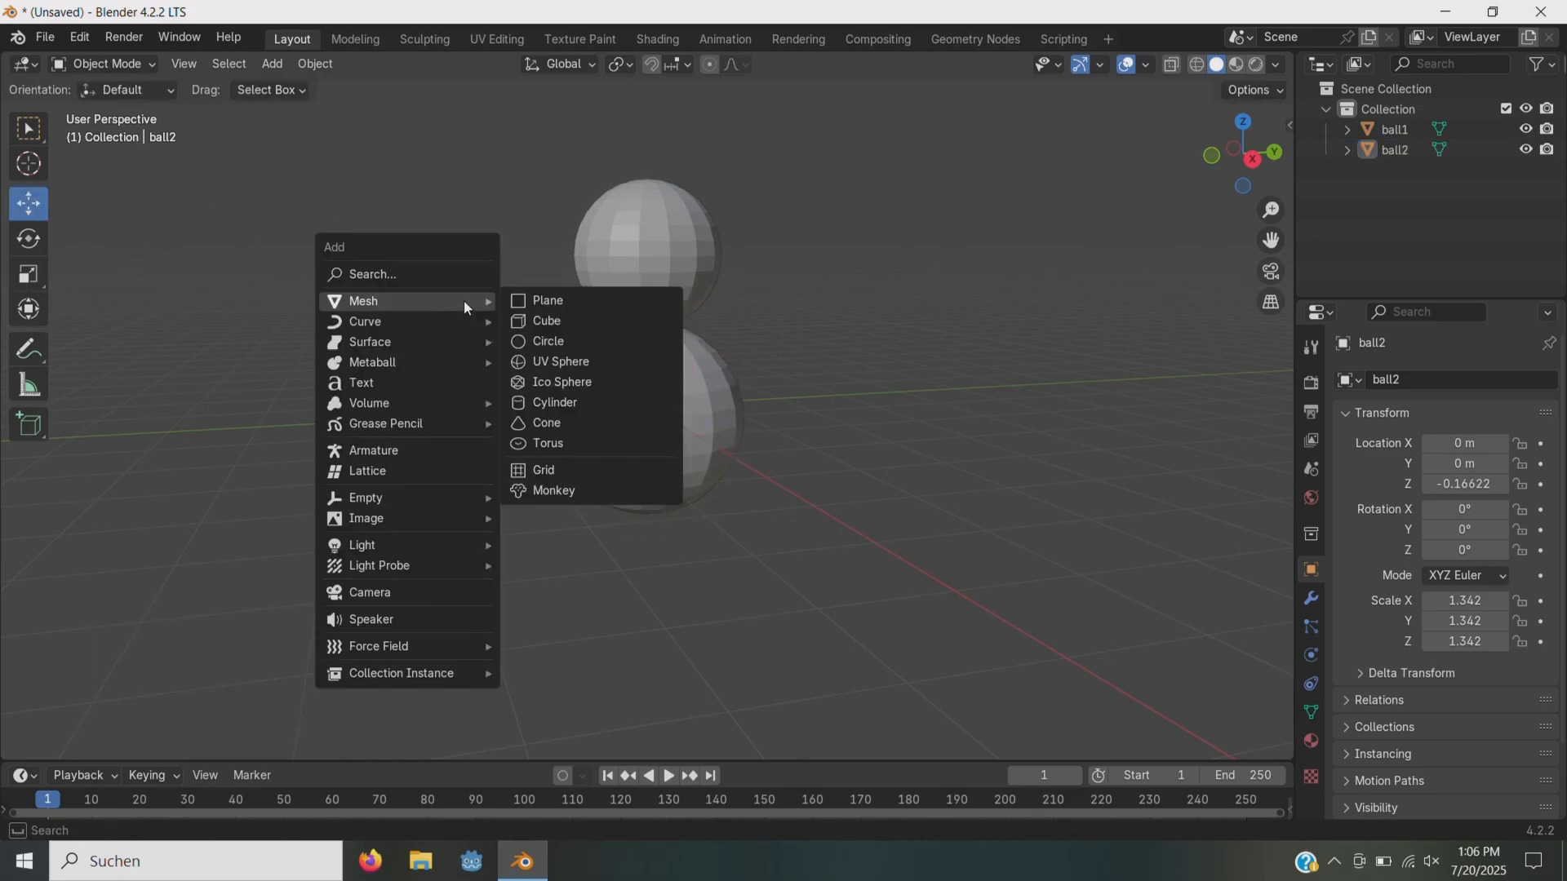
pyautogui.click(547, 364)
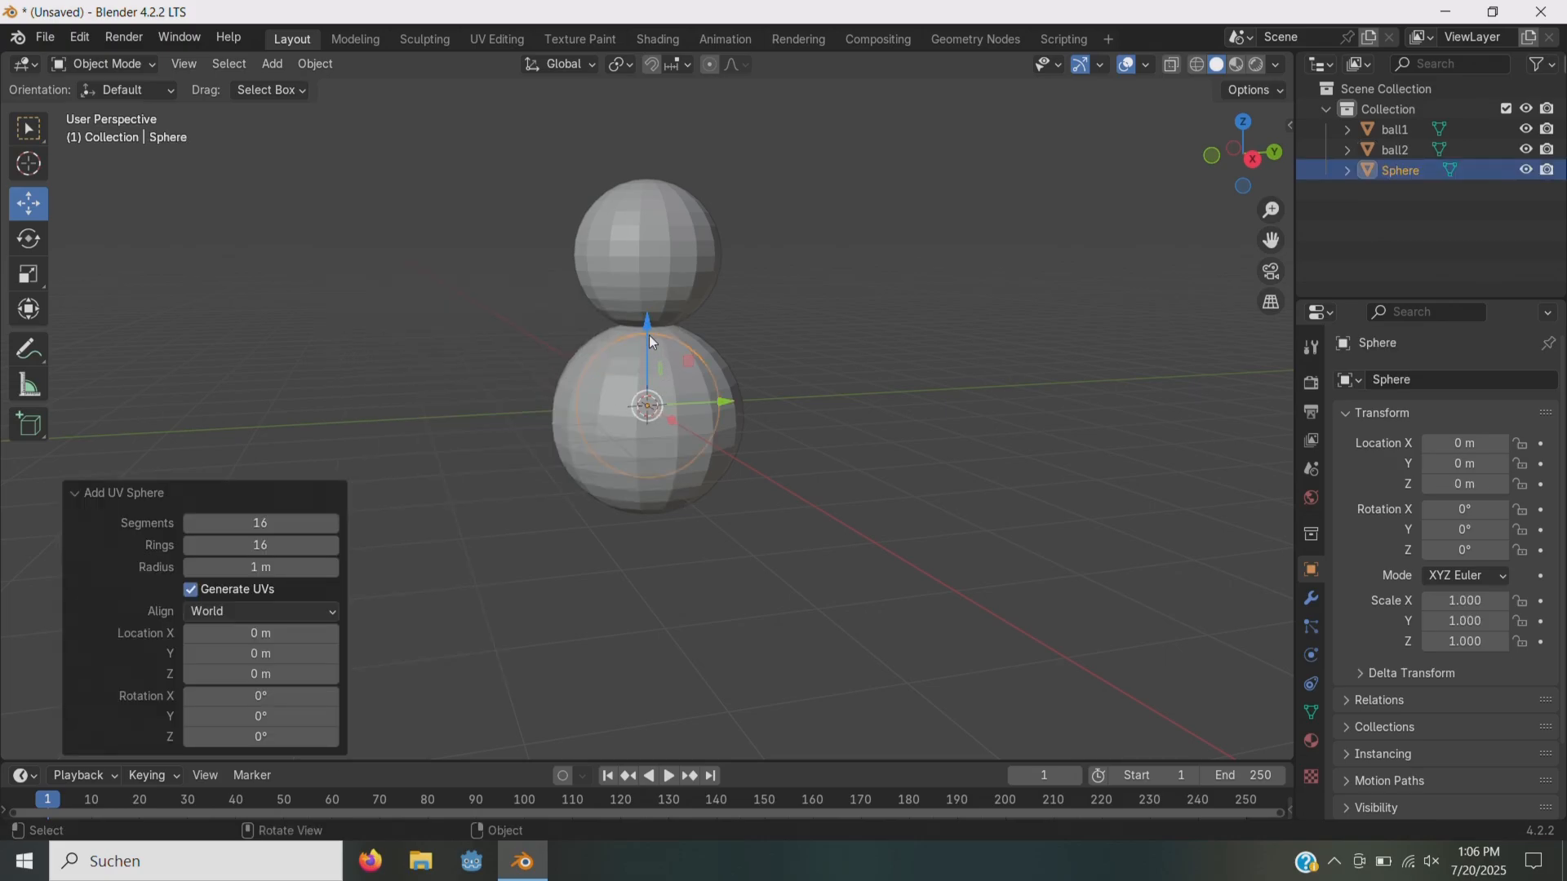
pyautogui.moveTo(645, 321); pyautogui.dragTo(800, 546)
pyautogui.click(36, 277)
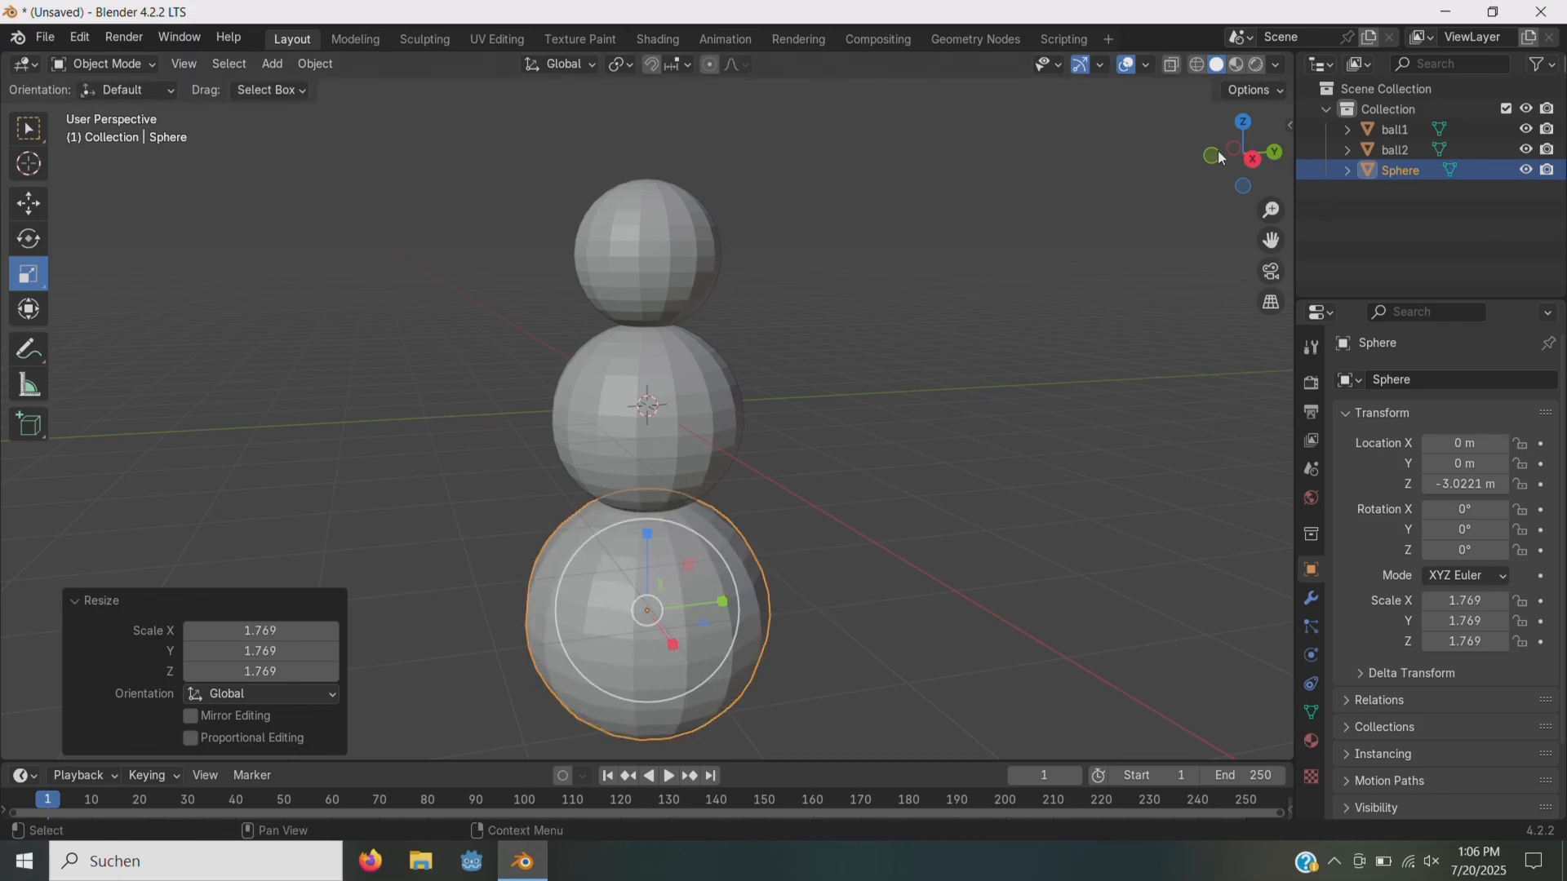
# - Rename the new lowest sphere ball3
pyautogui.moveTo(1221, 157); pyautogui.dragTo(1211, 149)
pyautogui.doubleClick(1413, 173)
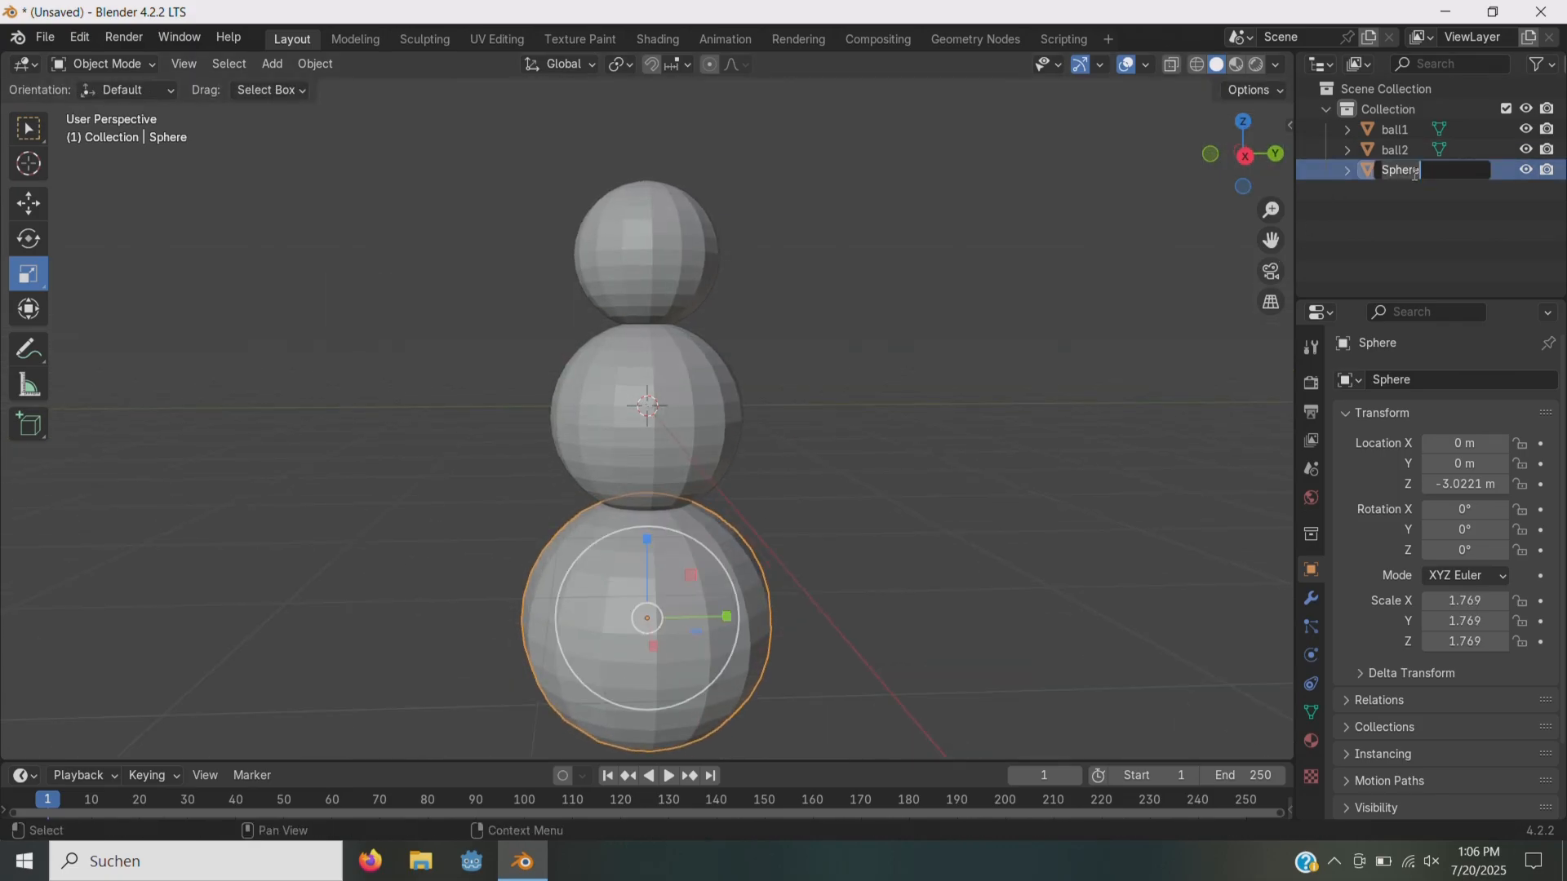
pyautogui.write('ball3')
pyautogui.press('Return')
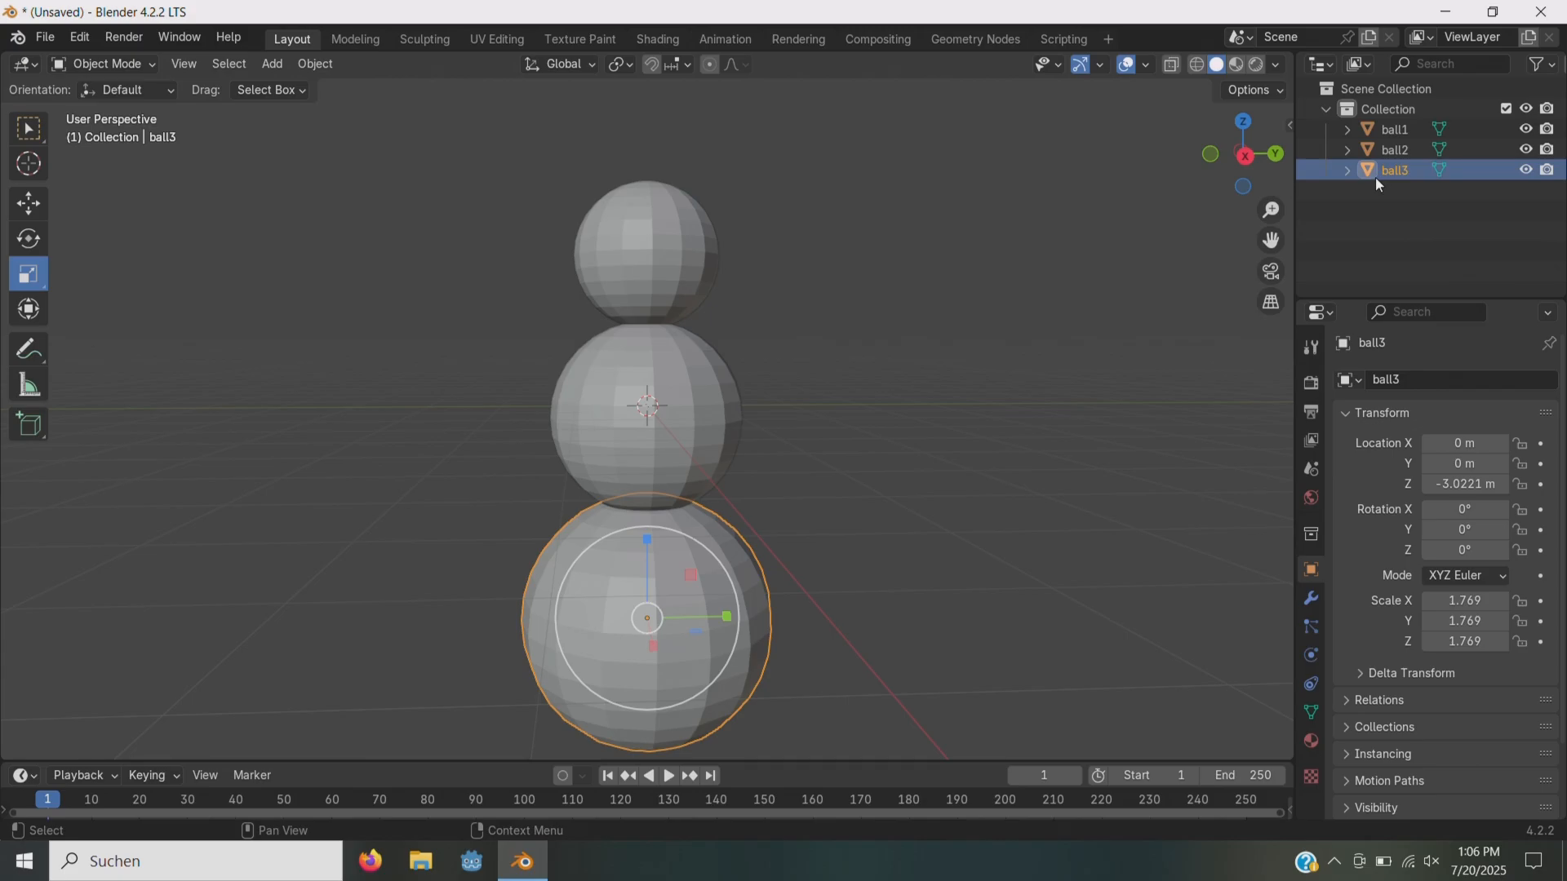
# - Flatten ball3 vertically to a Z scale of about 1.26 and raise it about 0.35 m towards ball2
pyautogui.click(910, 243)
pyautogui.scroll(-2, 909, 243)
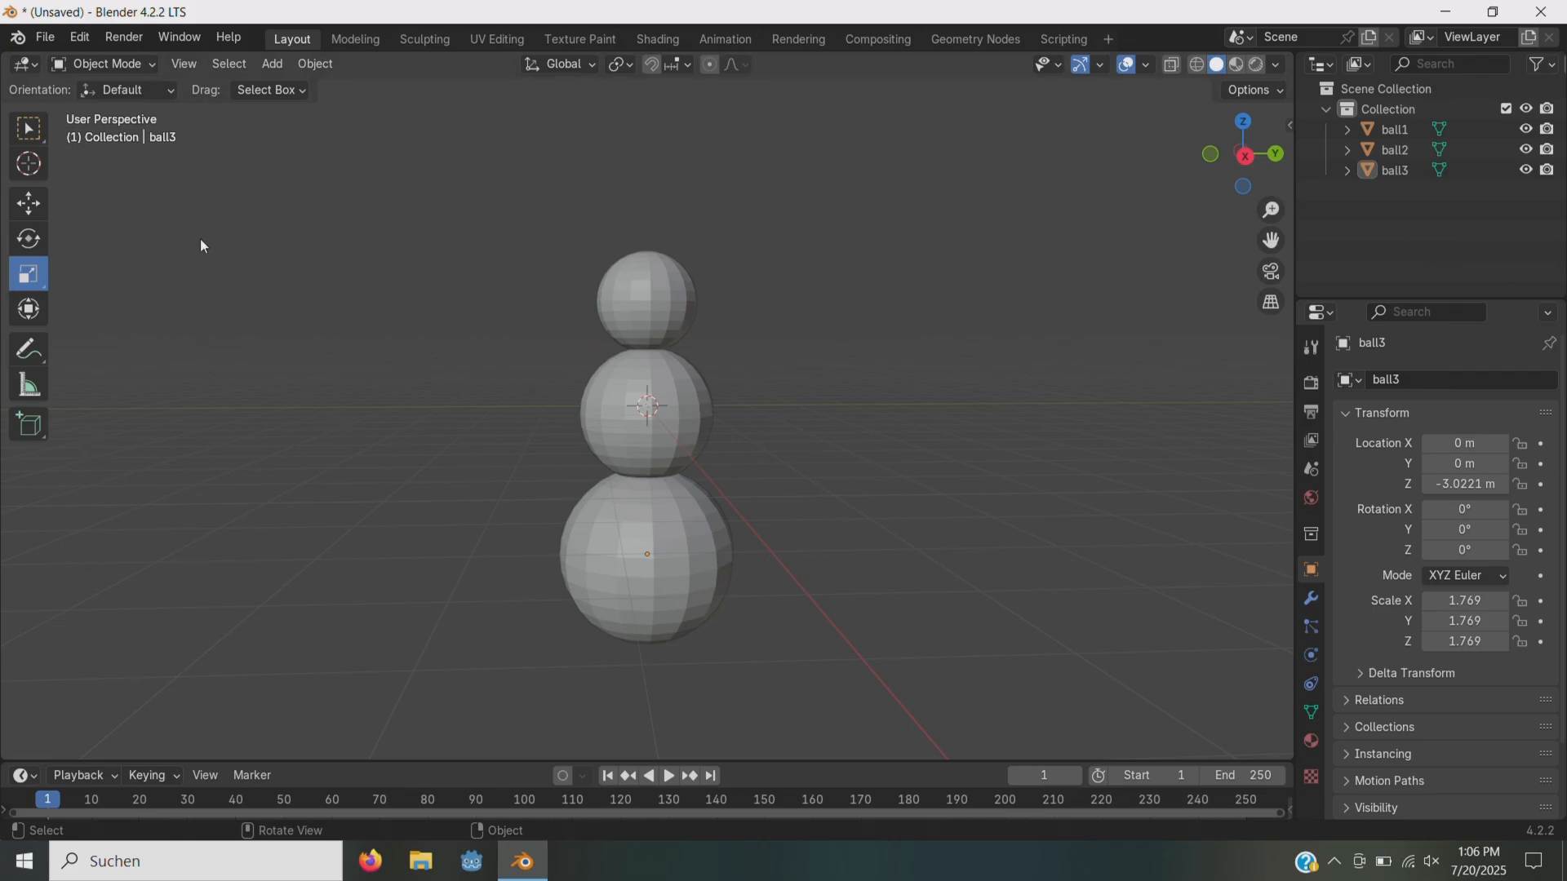
pyautogui.click(29, 204)
pyautogui.click(29, 129)
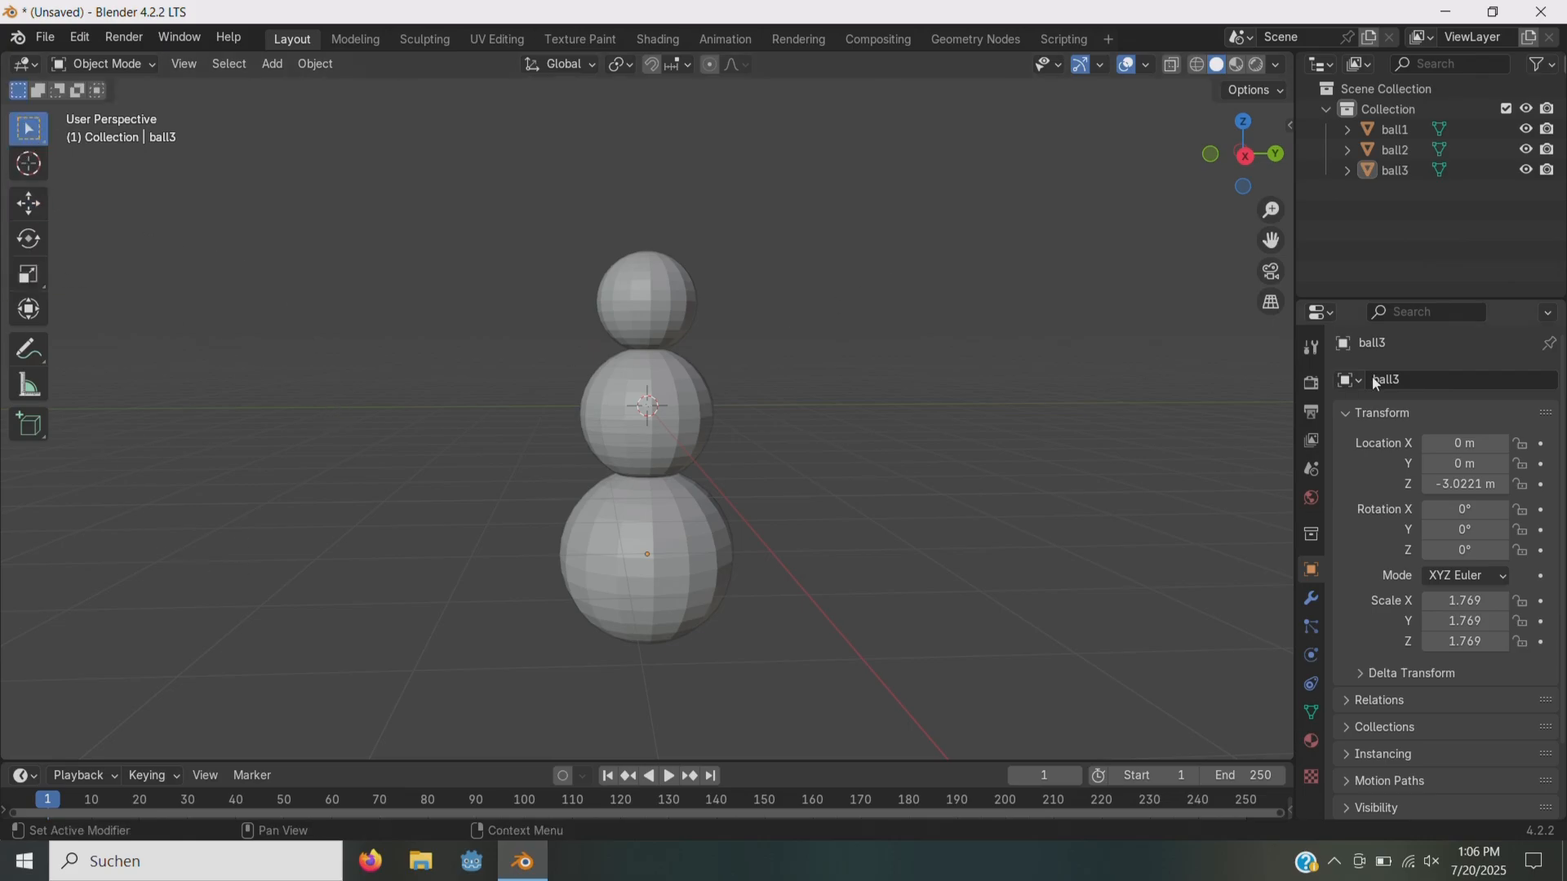
pyautogui.click(1376, 174)
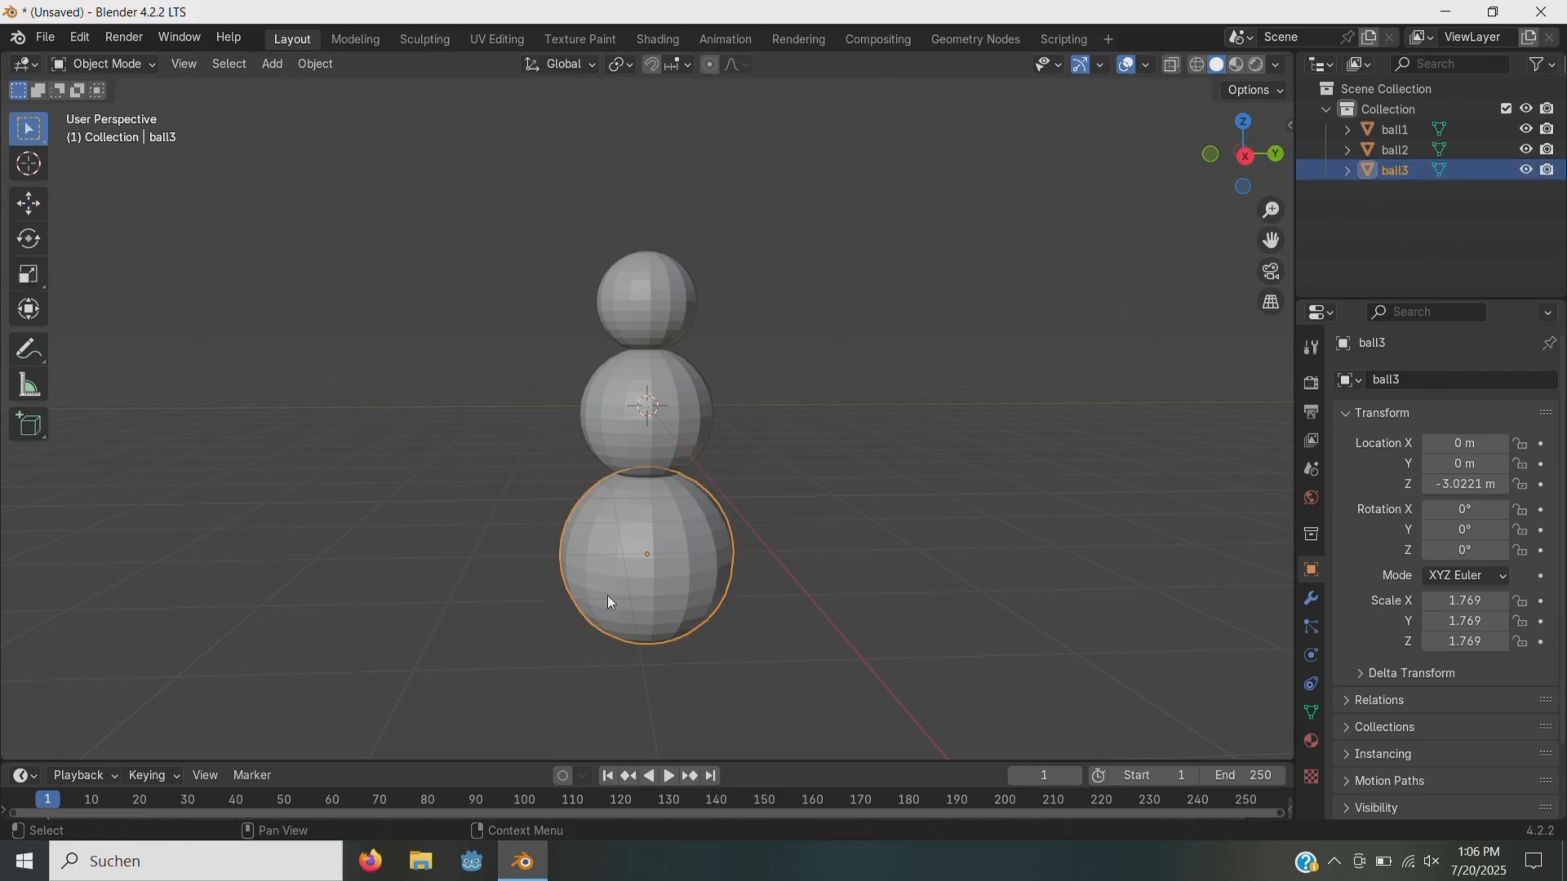
pyautogui.click(29, 276)
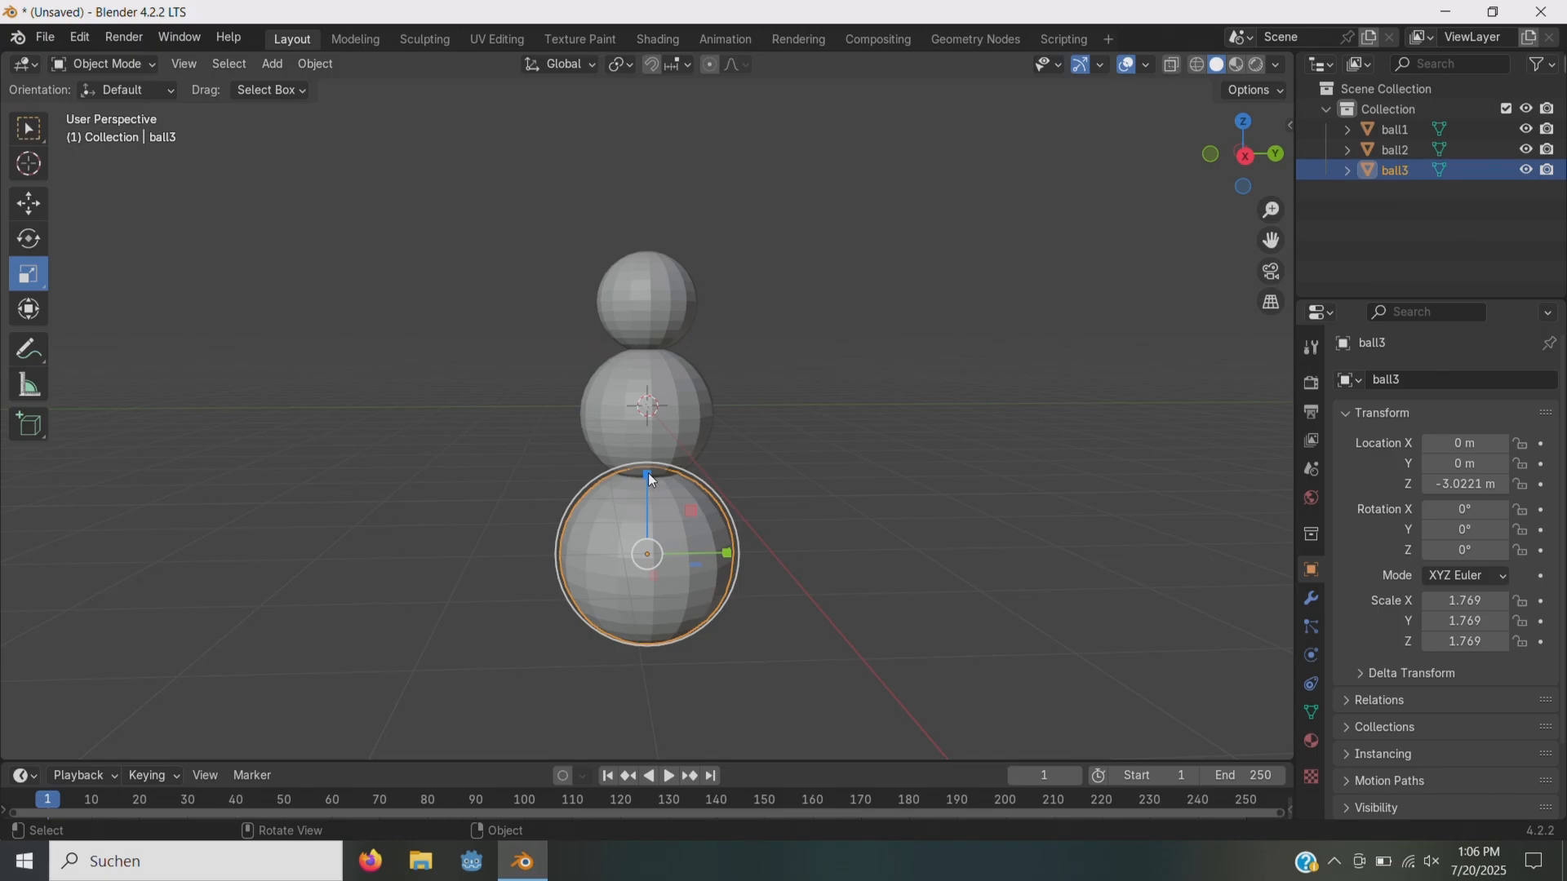
pyautogui.moveTo(648, 472)
pyautogui.mouseDown()
pyautogui.moveTo(652, 526)
pyautogui.moveTo(647, 454)
pyautogui.mouseUp()
pyautogui.click(22, 204)
pyautogui.moveTo(1233, 167)
pyautogui.mouseDown()
pyautogui.moveTo(1322, 186)
pyautogui.moveTo(1233, 175)
pyautogui.moveTo(1228, 200)
pyautogui.moveTo(1238, 153)
pyautogui.mouseUp()
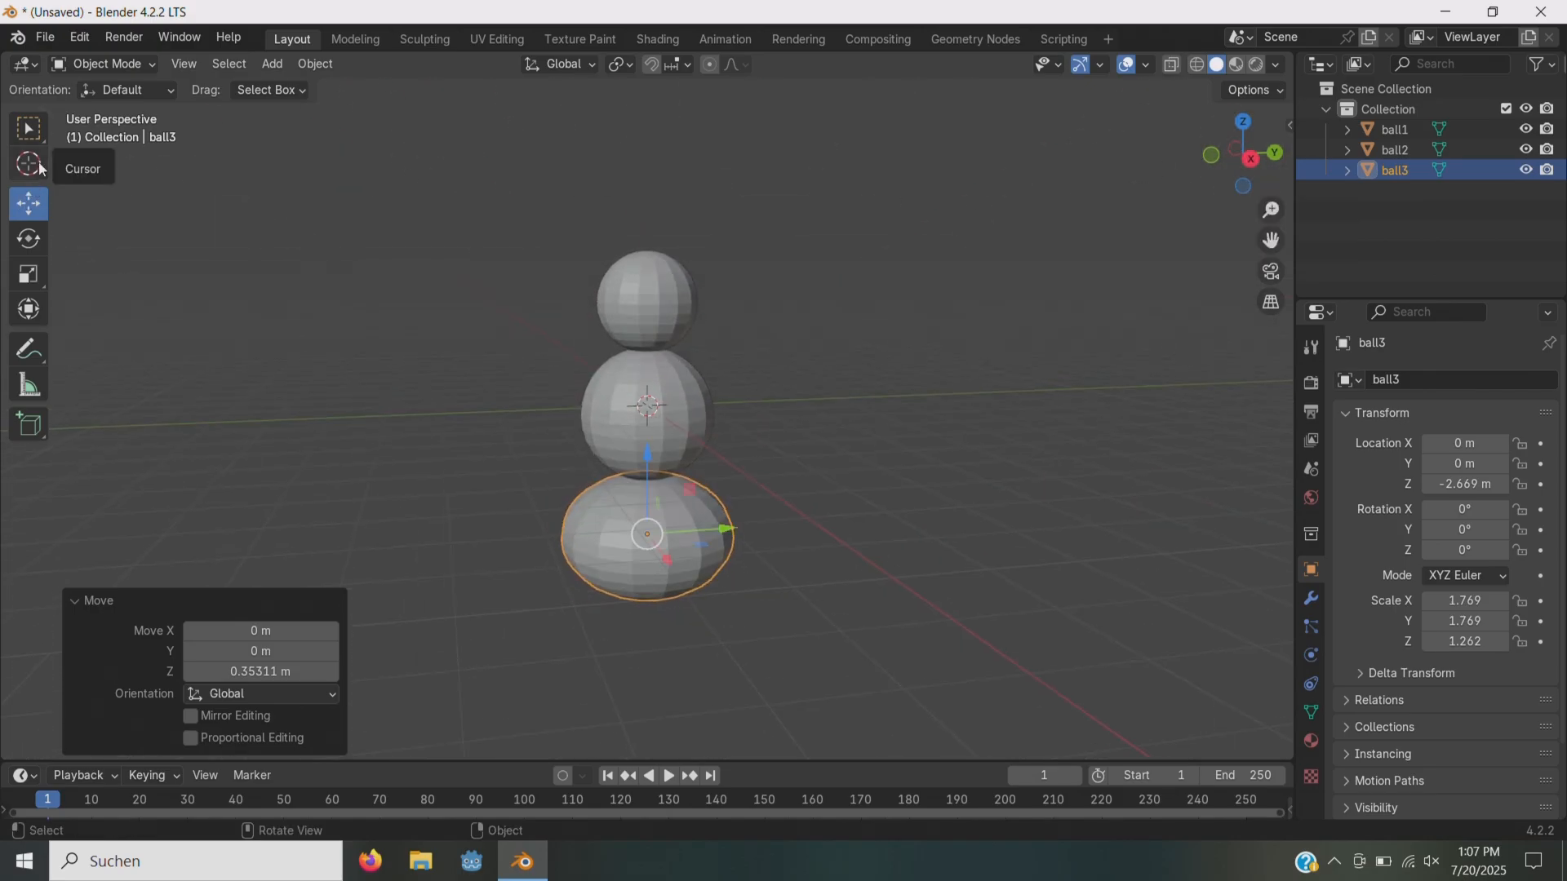
# - Flatten ball2 to a Z scale of about 1.11 and ball1 to a Z scale of about 0.85
pyautogui.click(28, 128)
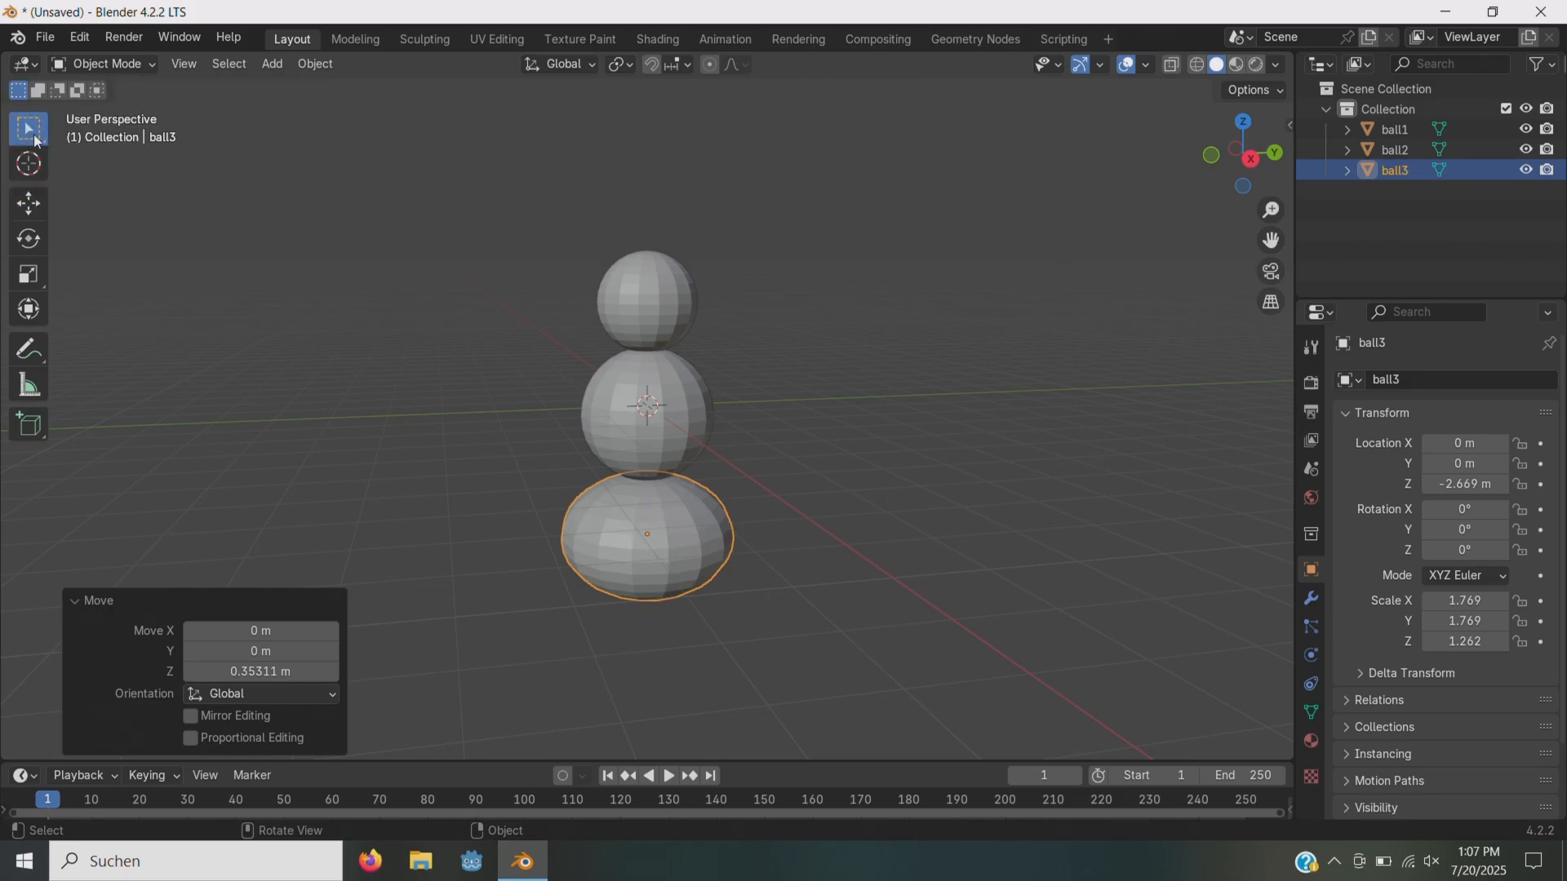
pyautogui.click(1364, 153)
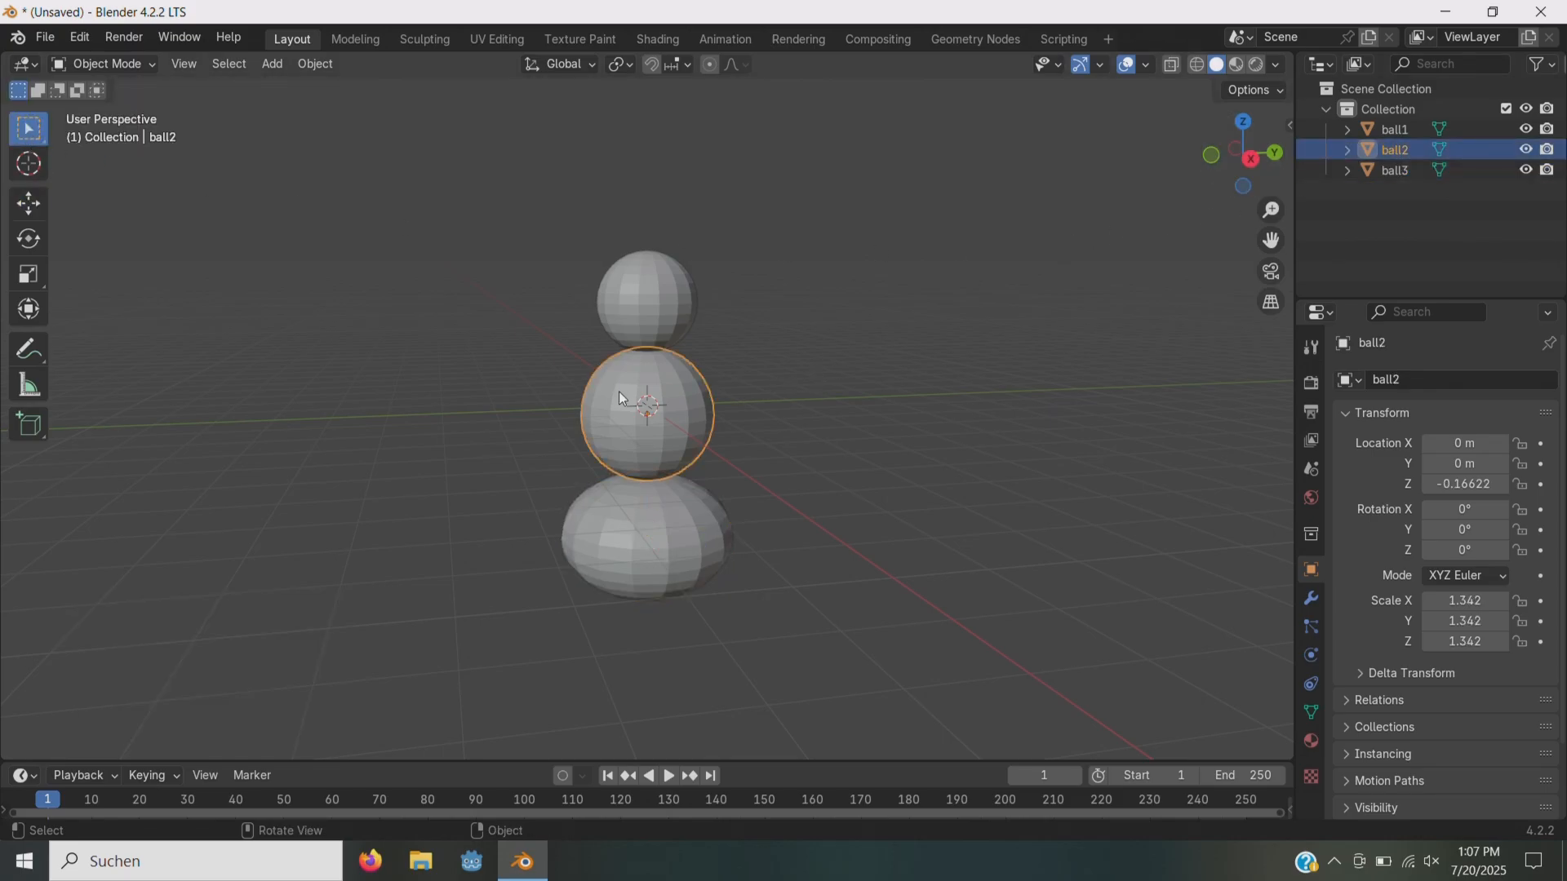
pyautogui.click(29, 275)
pyautogui.moveTo(648, 336); pyautogui.dragTo(652, 354)
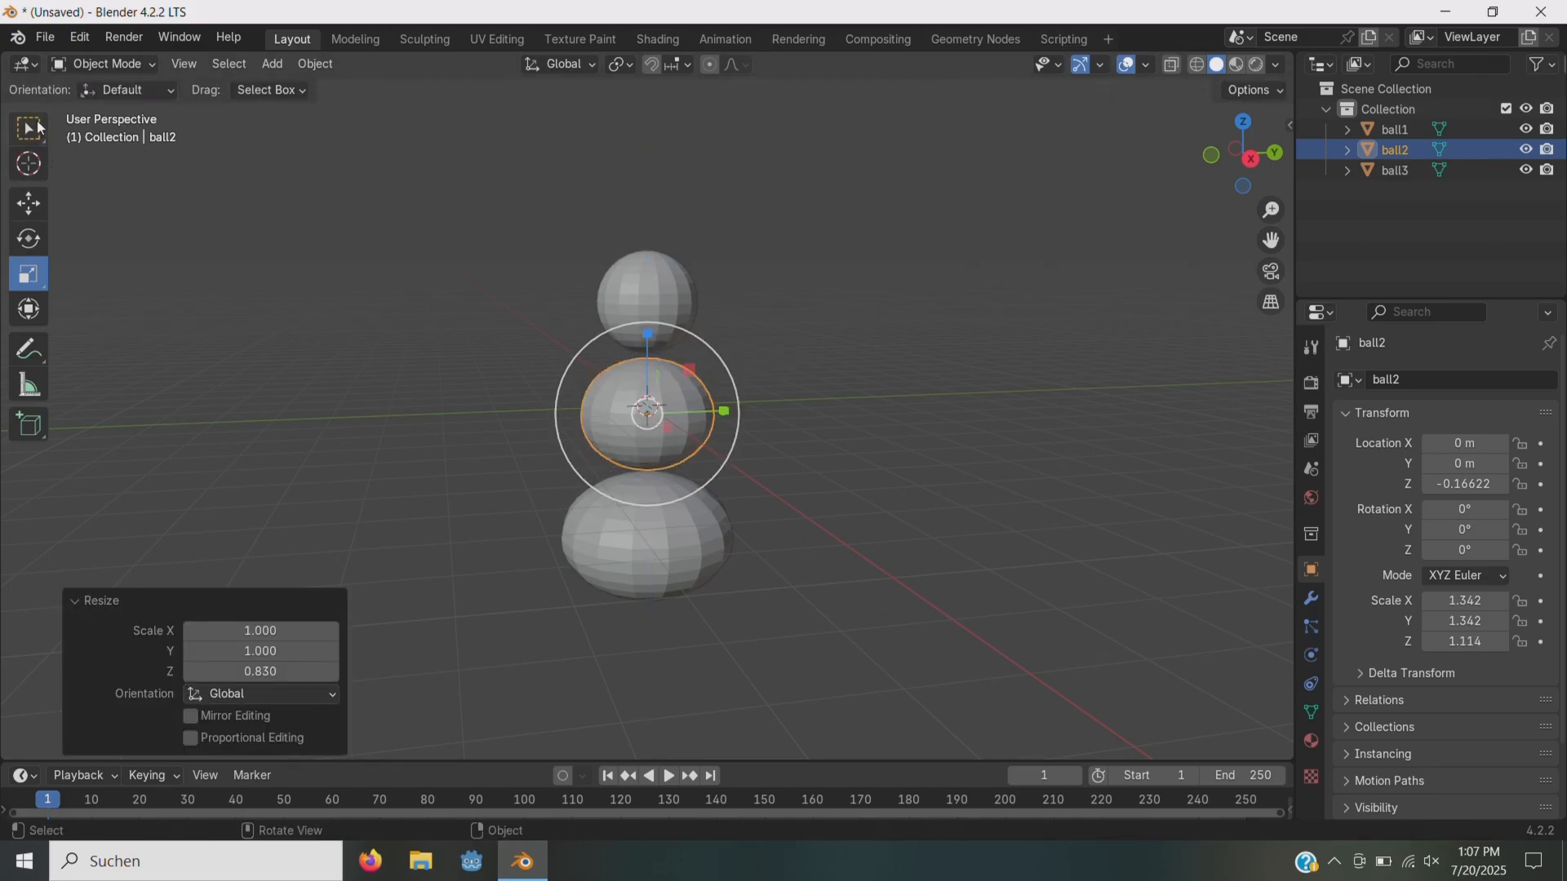
pyautogui.click(1395, 128)
pyautogui.moveTo(648, 218); pyautogui.dragTo(658, 232)
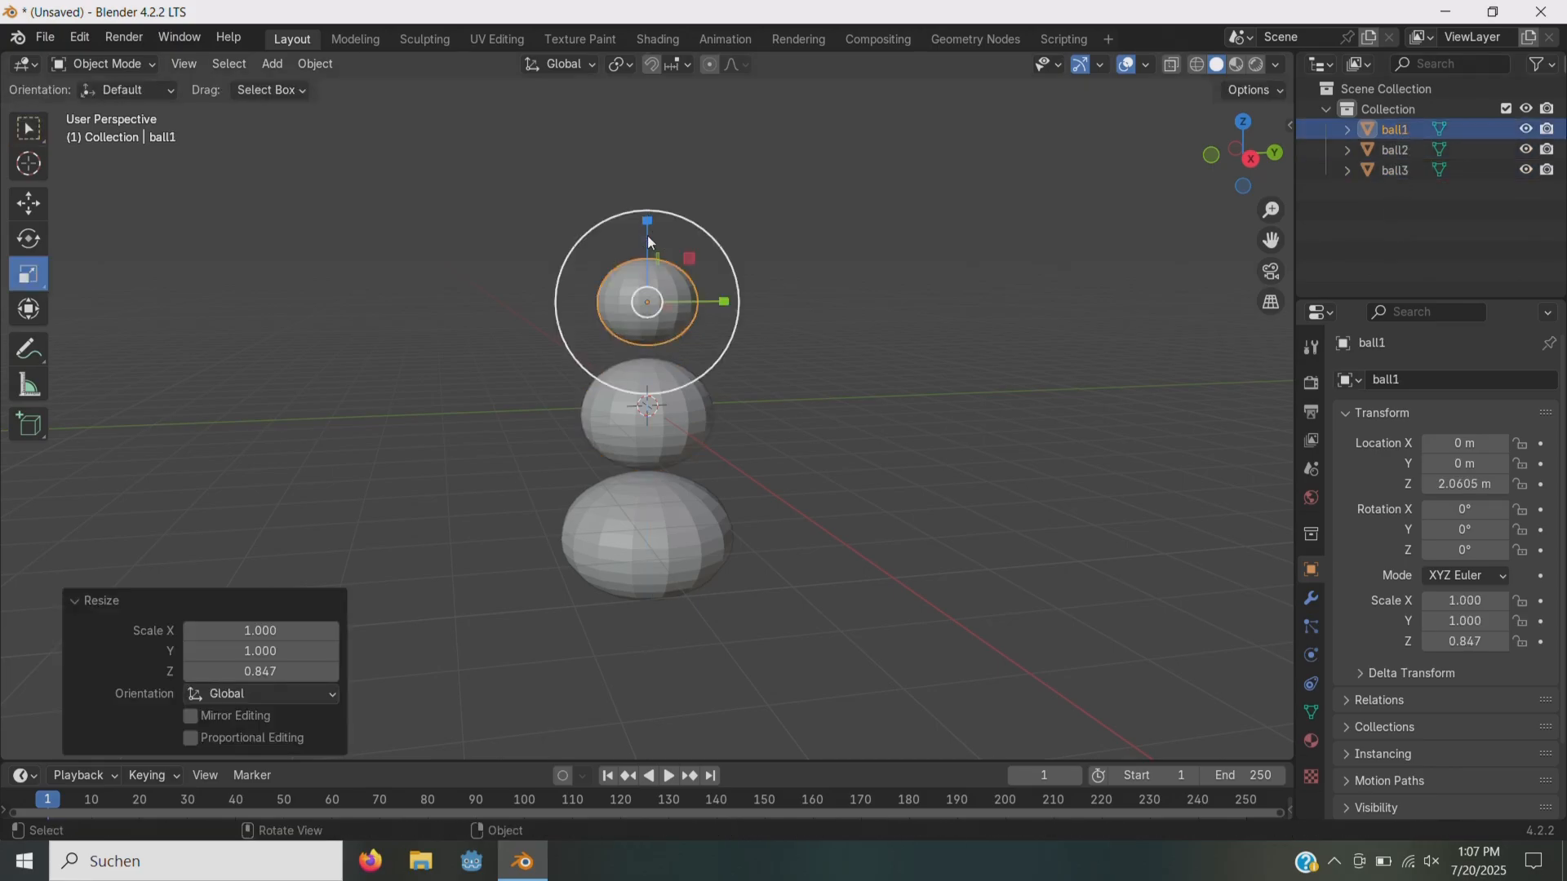
# - Close the gaps between the balls by lowering ball1 to about 1.5 m in Z and raising ball3 to about -2.37 m
pyautogui.click(18, 209)
pyautogui.click(647, 538)
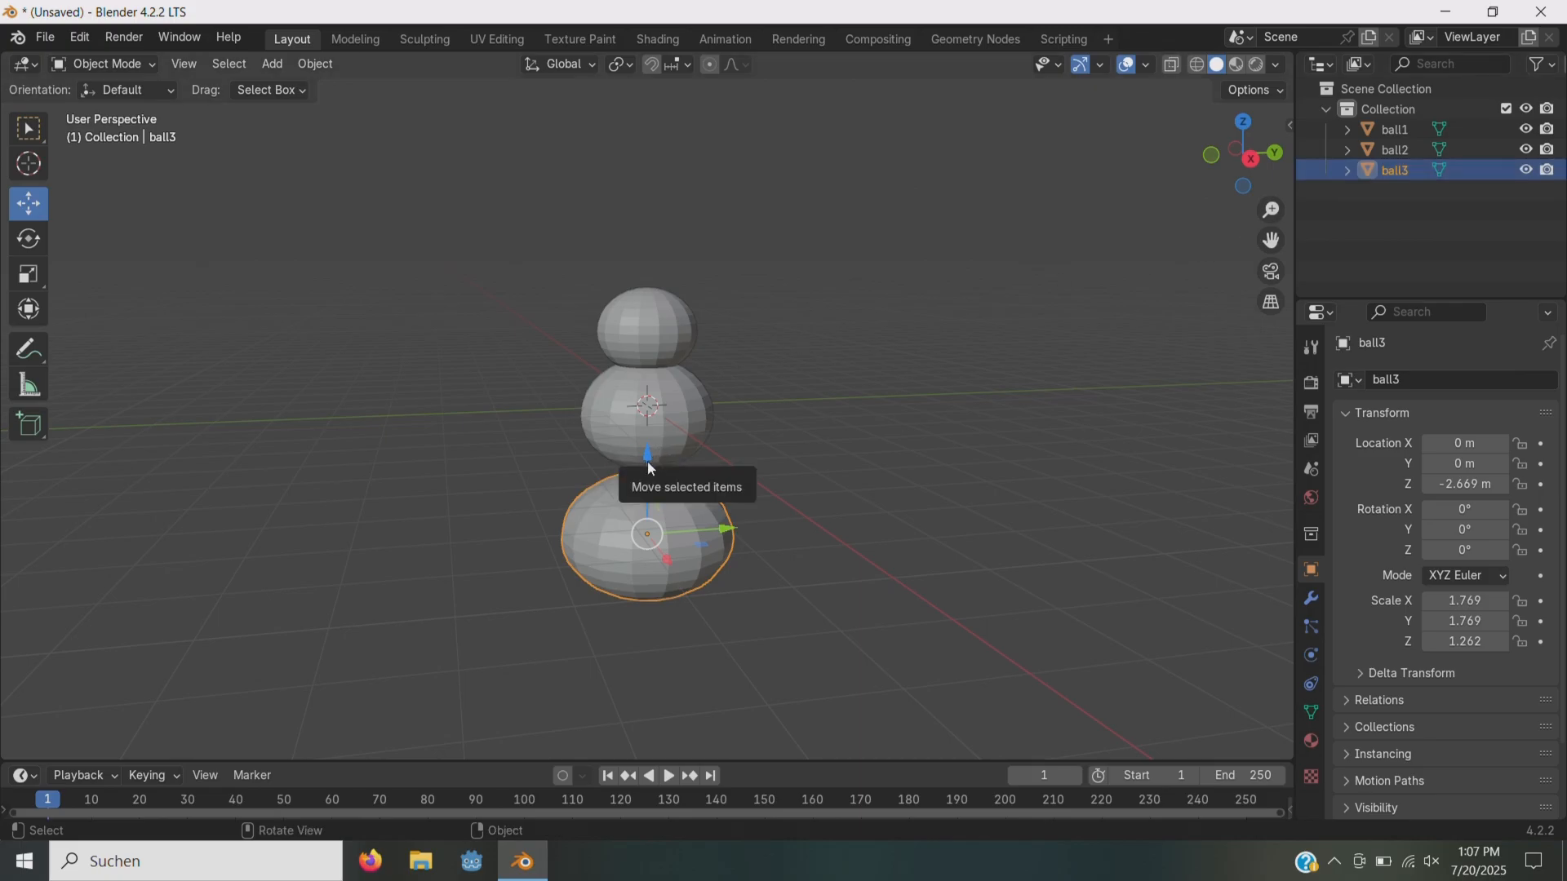
pyautogui.moveTo(648, 466); pyautogui.dragTo(655, 454)
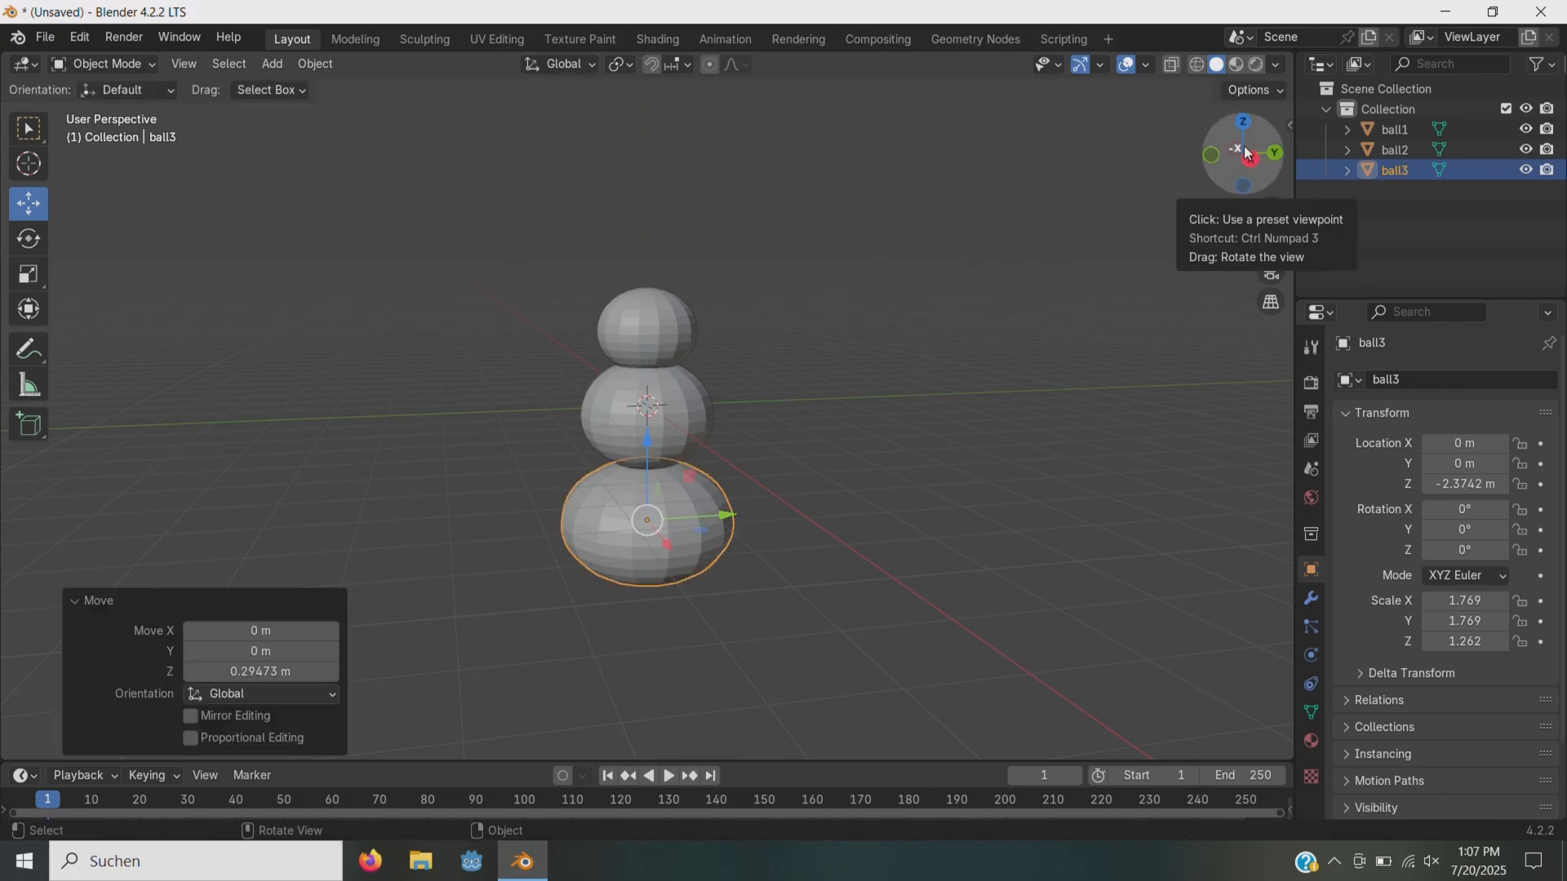
pyautogui.moveTo(1215, 180); pyautogui.dragTo(1235, 182)
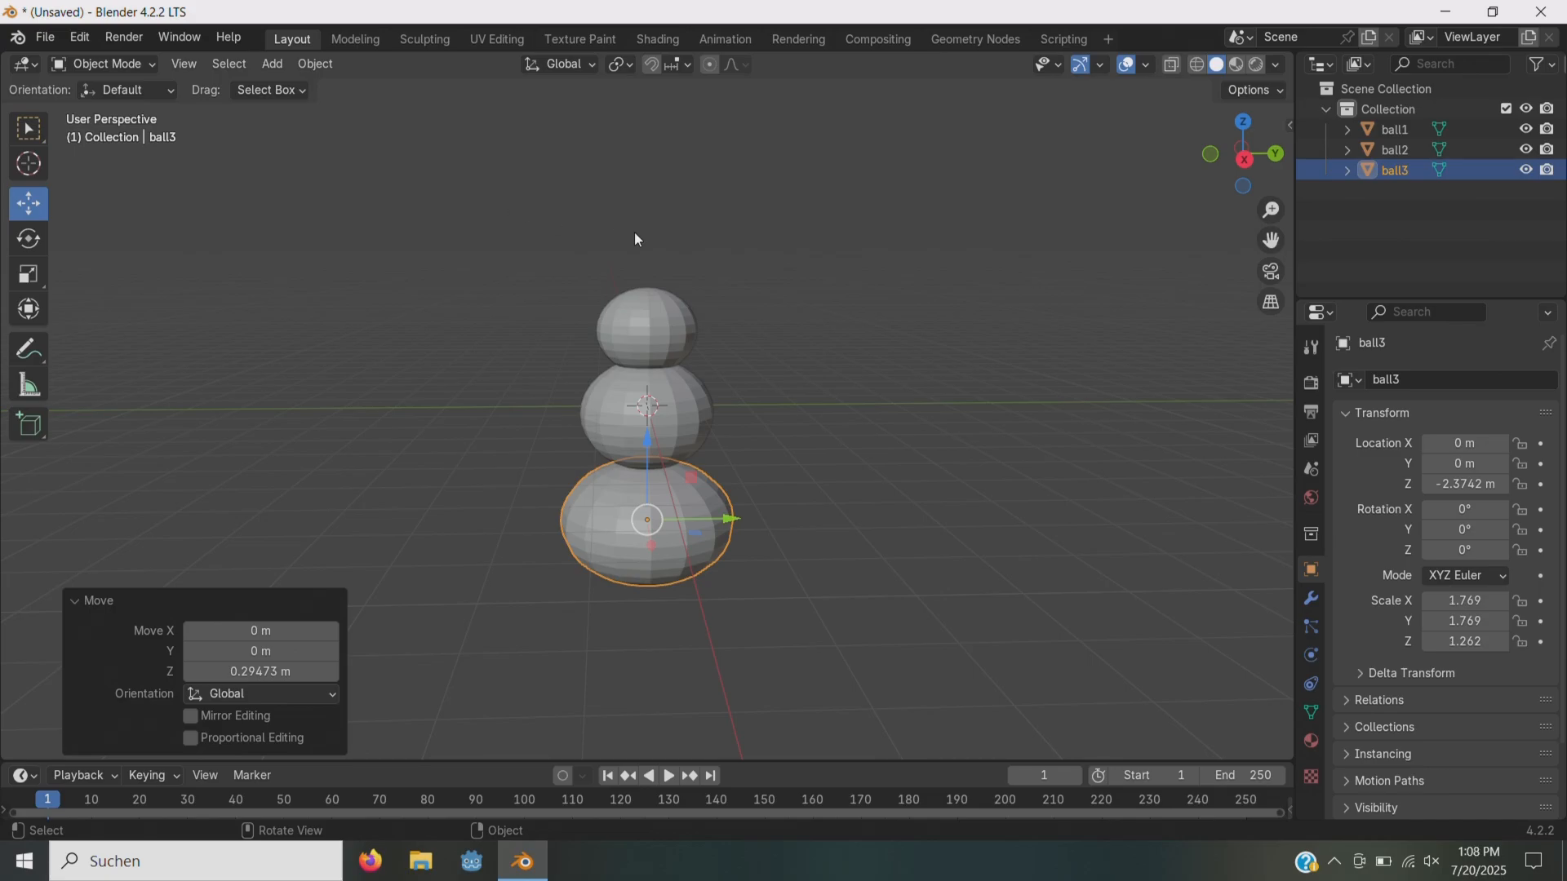
pyautogui.click(137, 70)
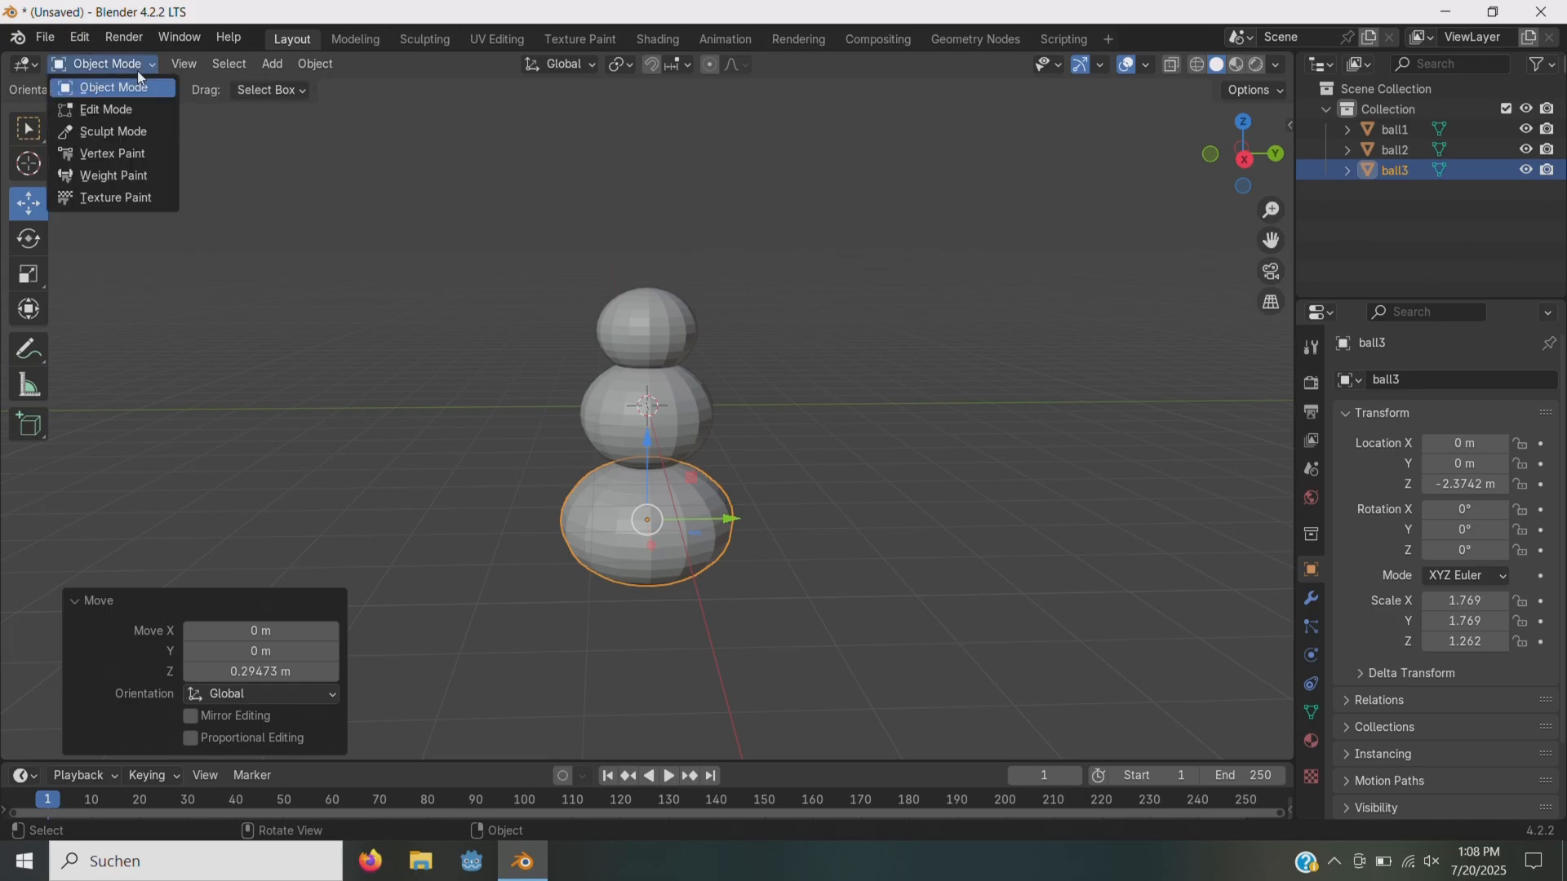
pyautogui.click(106, 110)
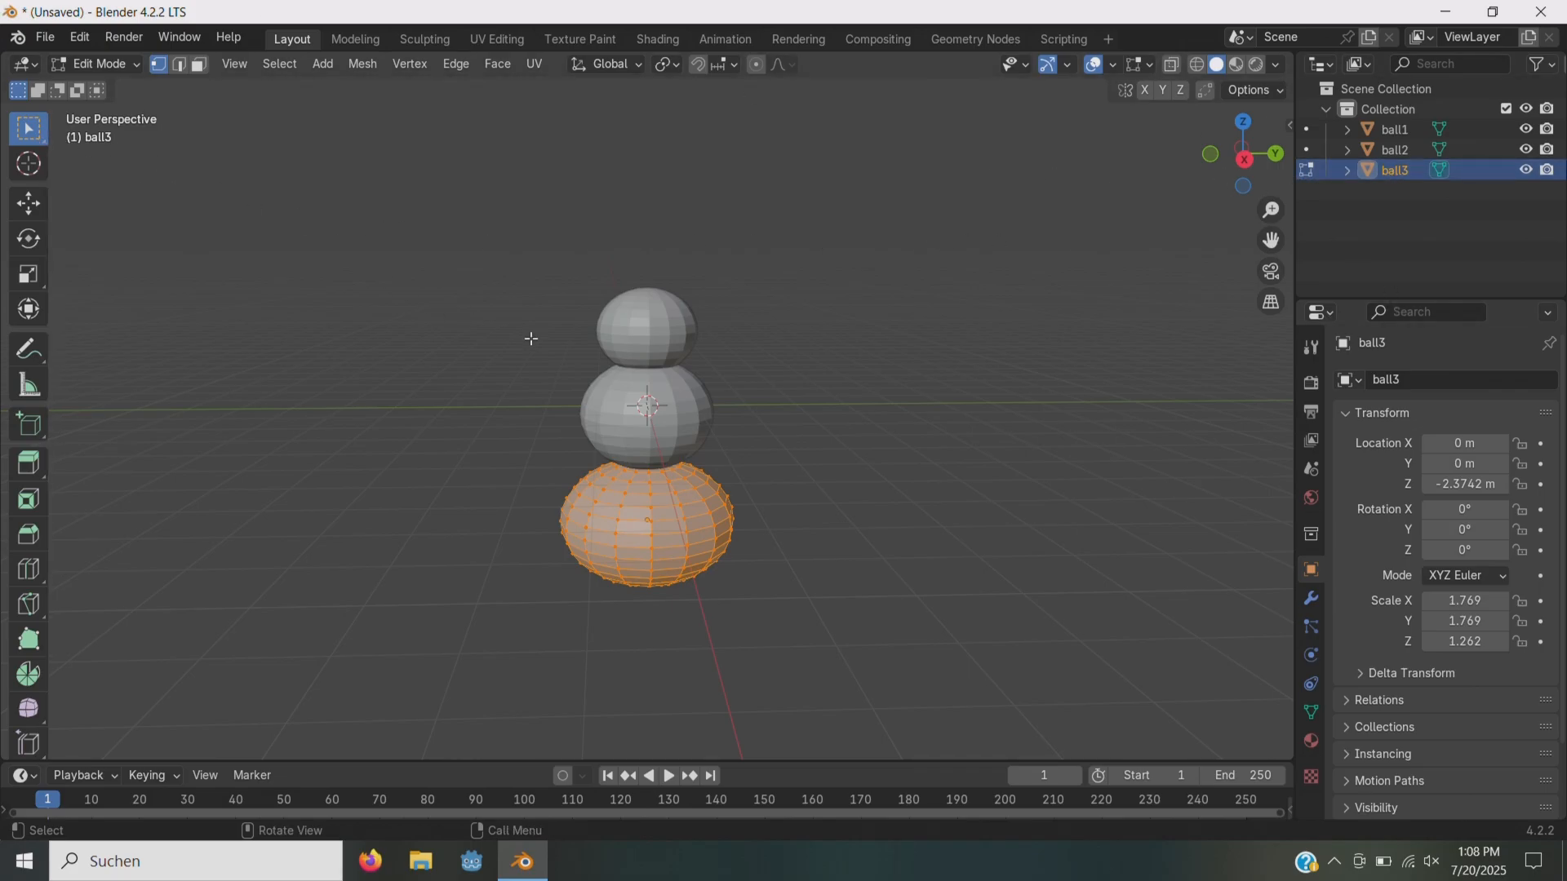
pyautogui.click(610, 395)
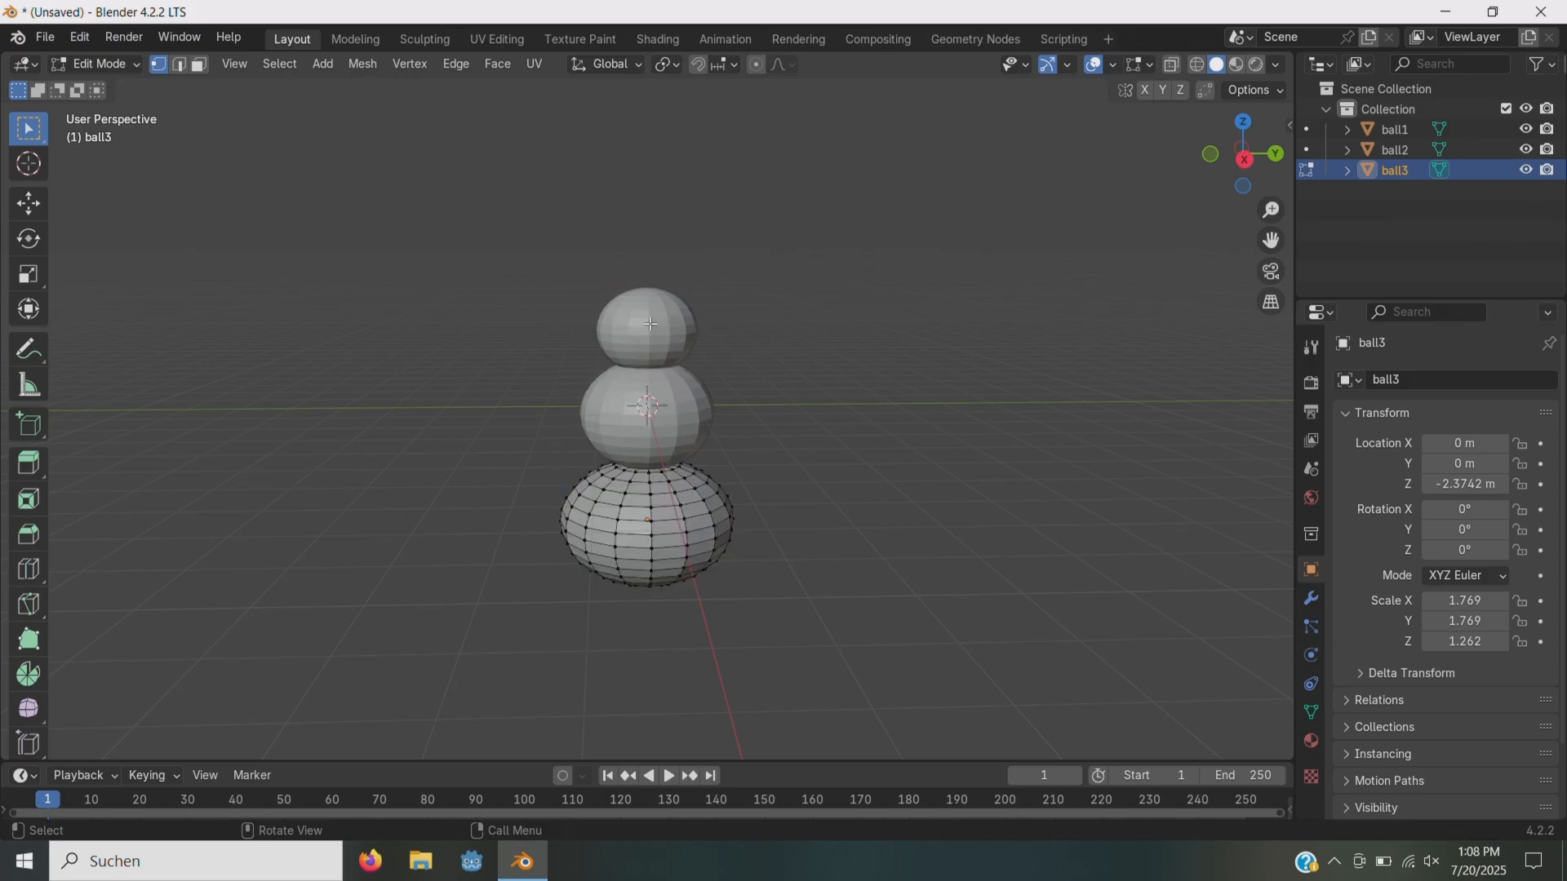
pyautogui.click(100, 65)
pyautogui.click(100, 88)
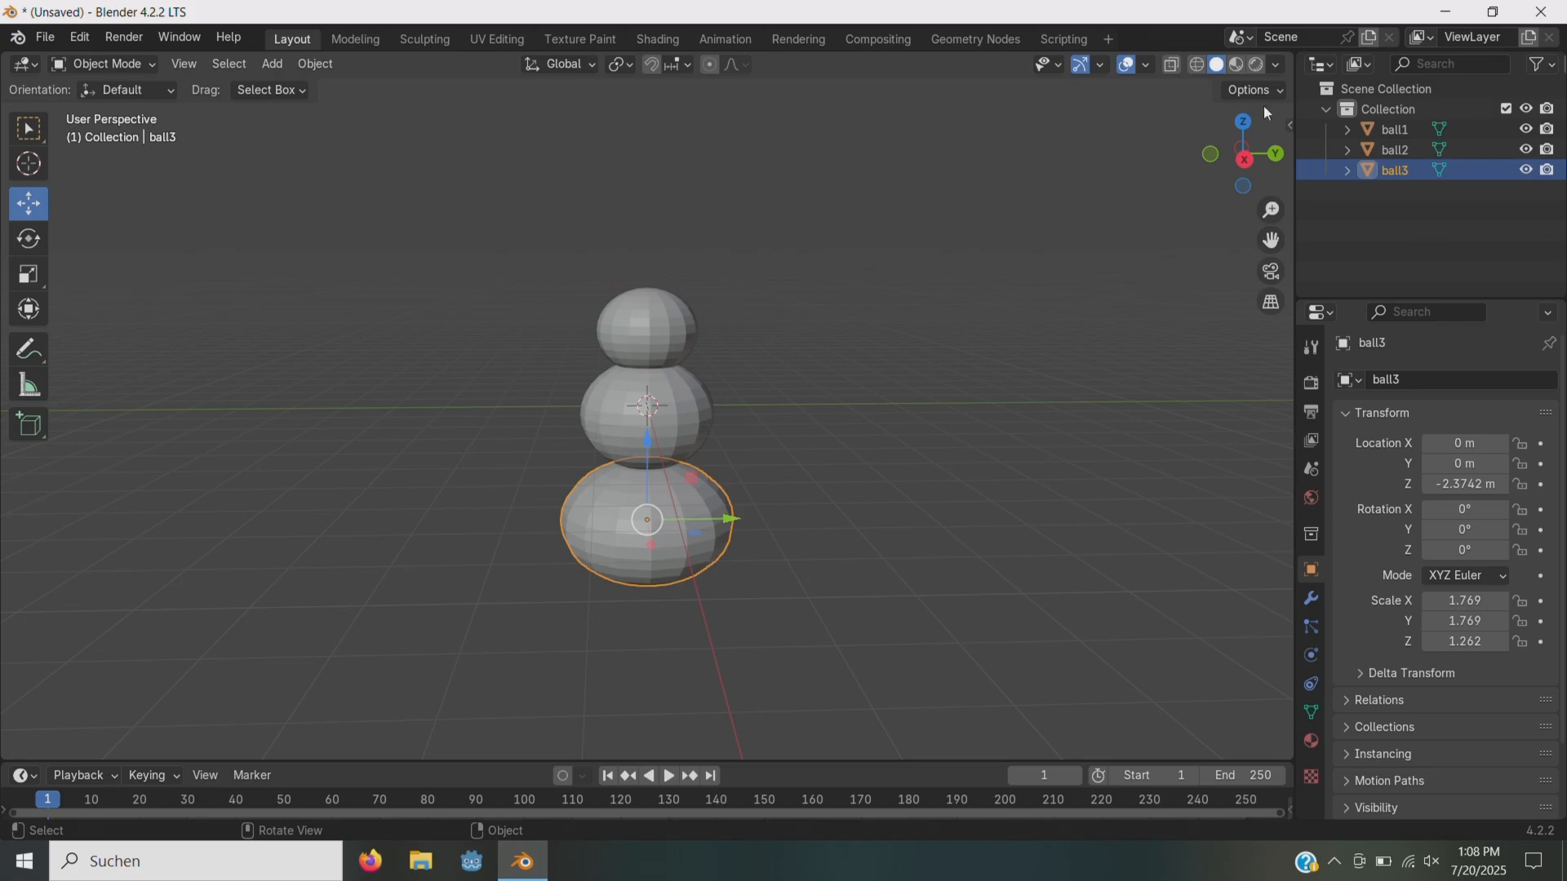
# - Join ball1, ball2 and ball3 into a single object and rename it snowman
pyautogui.click(1390, 134)
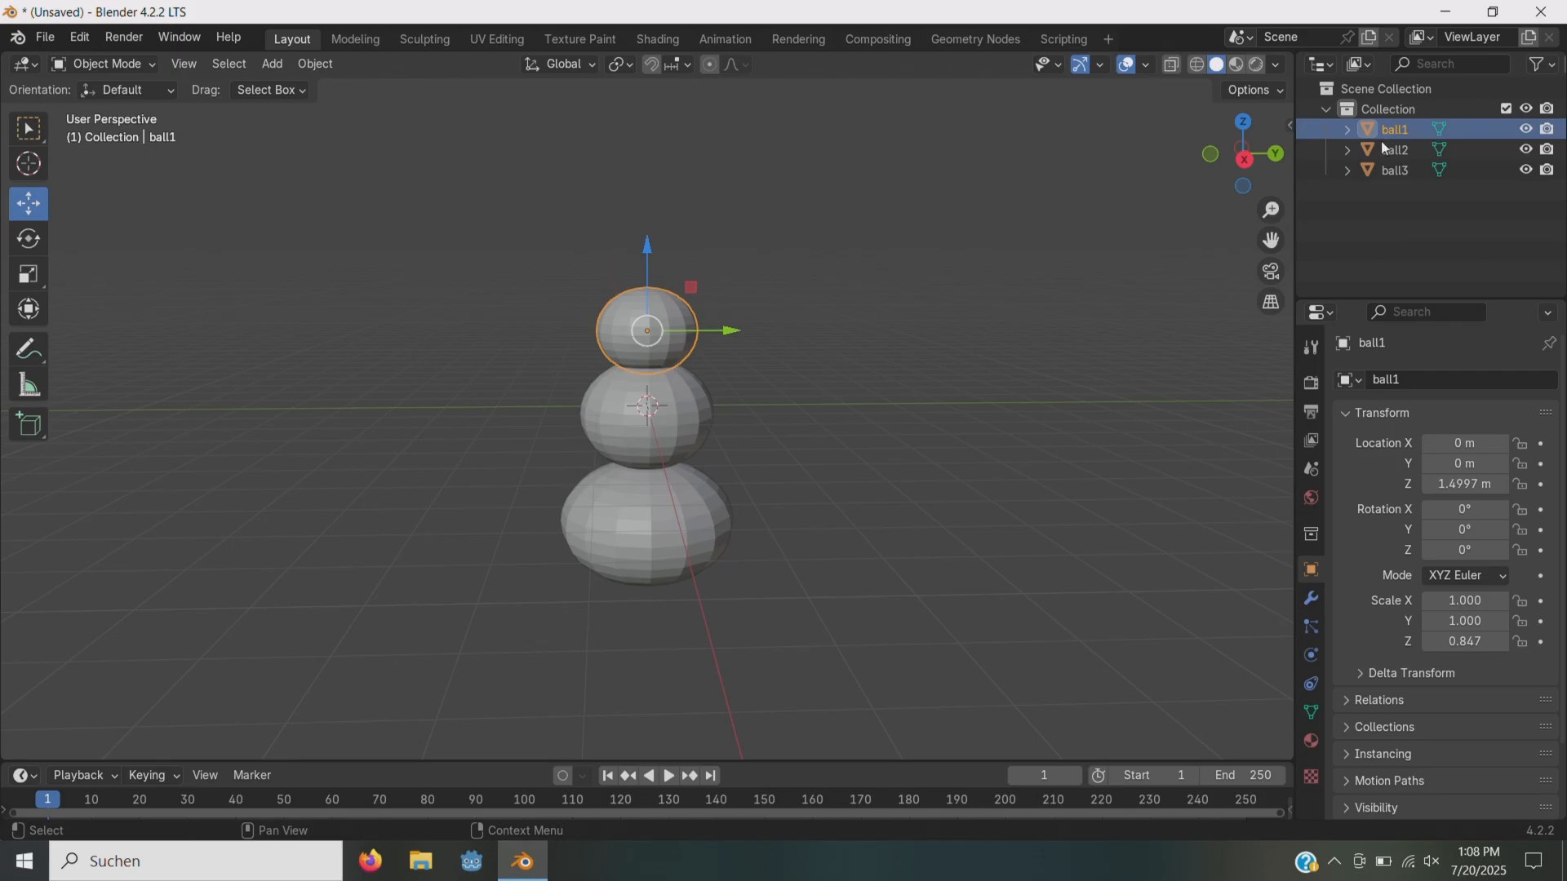
pyautogui.keyDown('shift'); pyautogui.click(1387, 174); pyautogui.keyUp('shift')
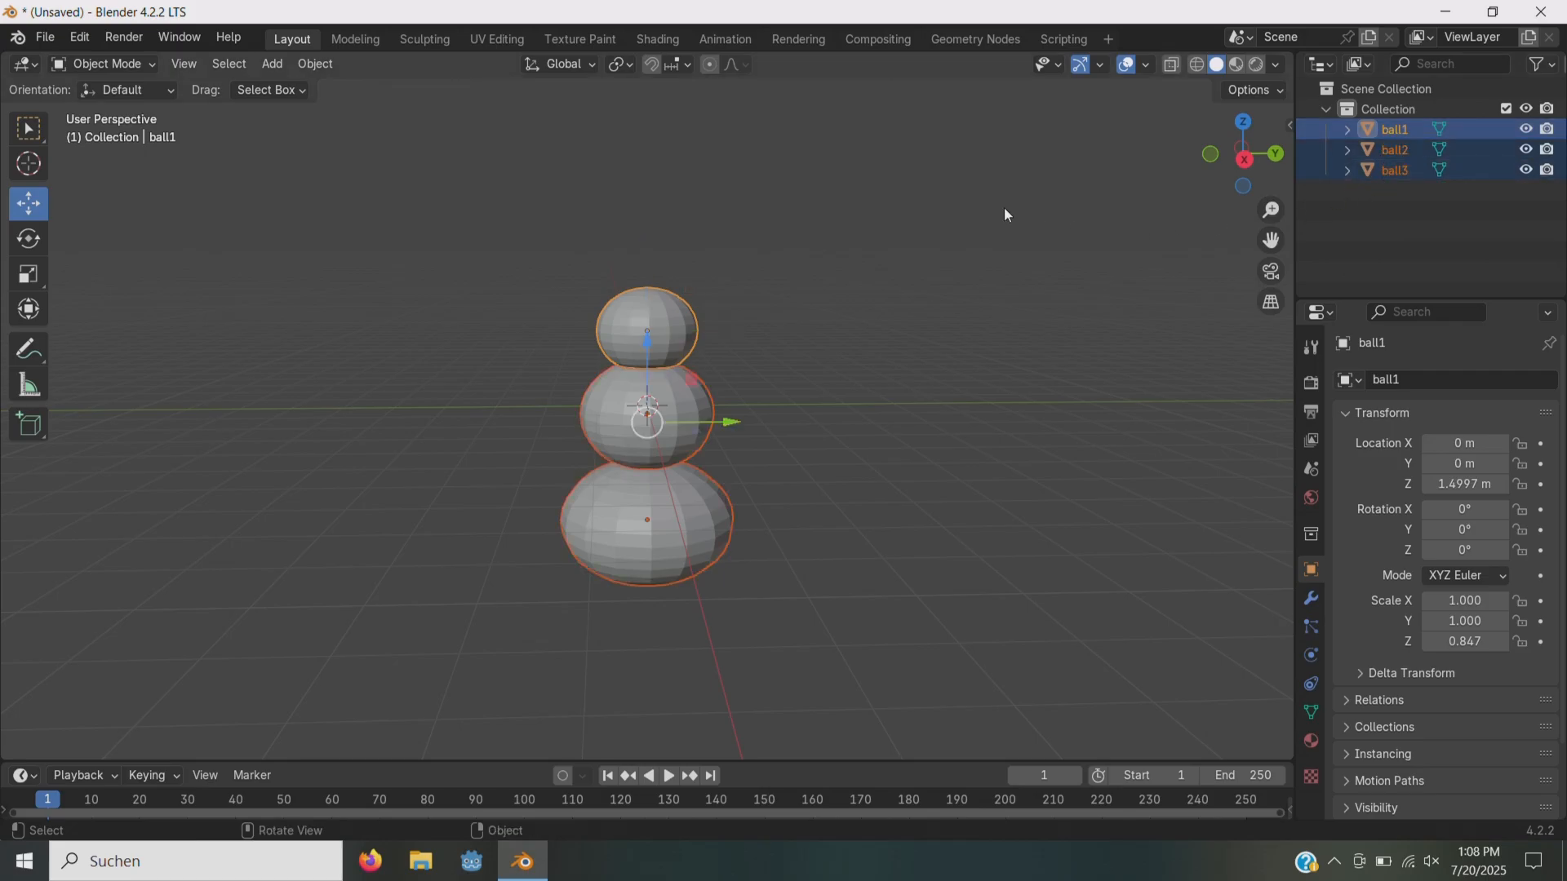
pyautogui.hotkey('ctrl', 'j')
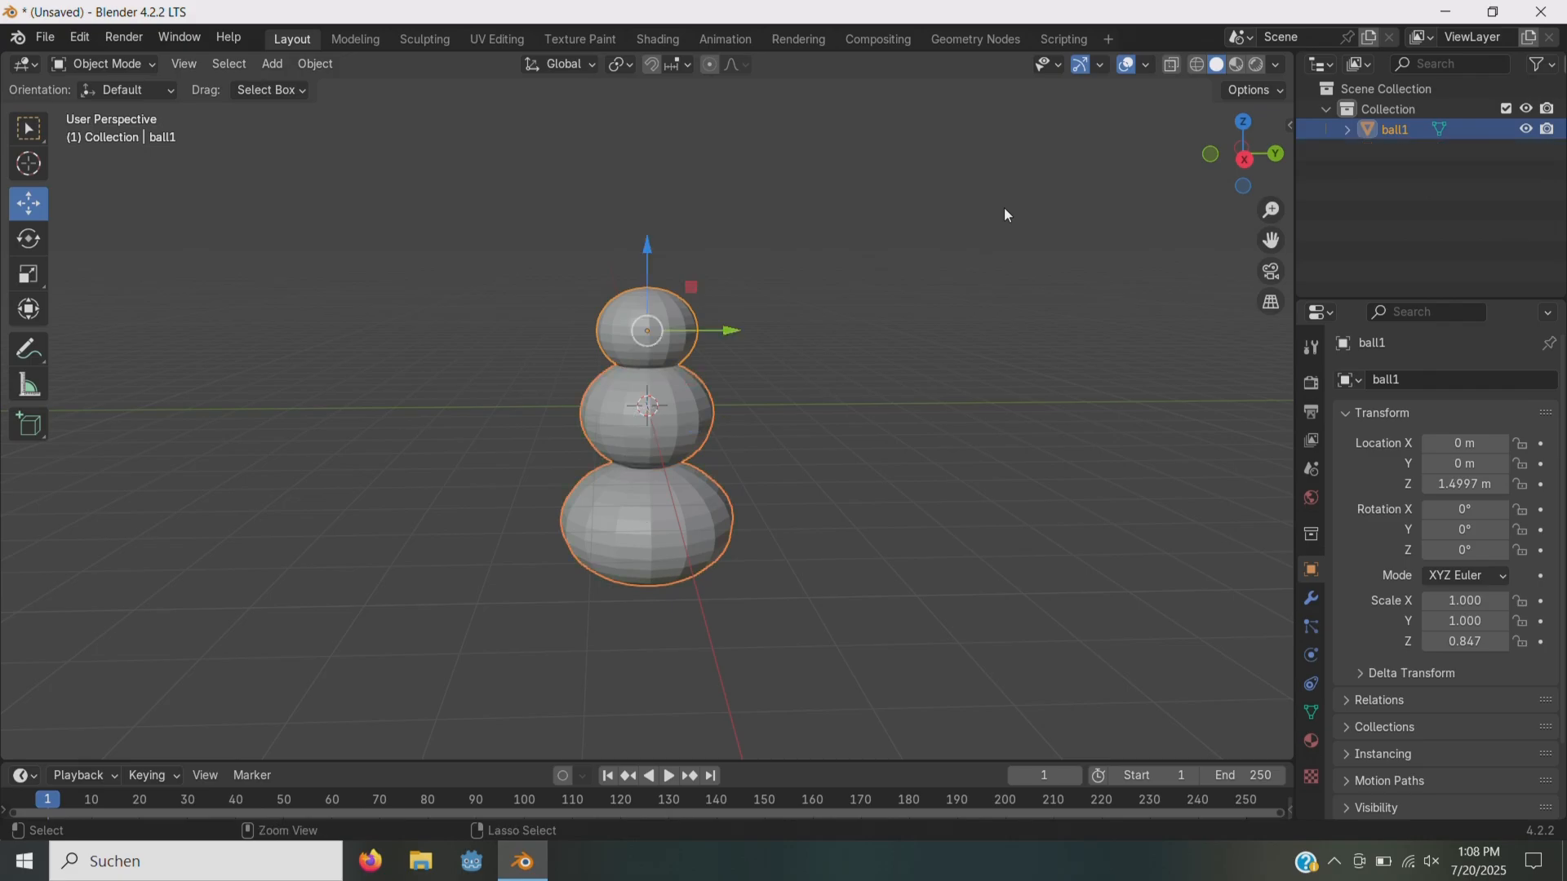
pyautogui.doubleClick(1396, 129)
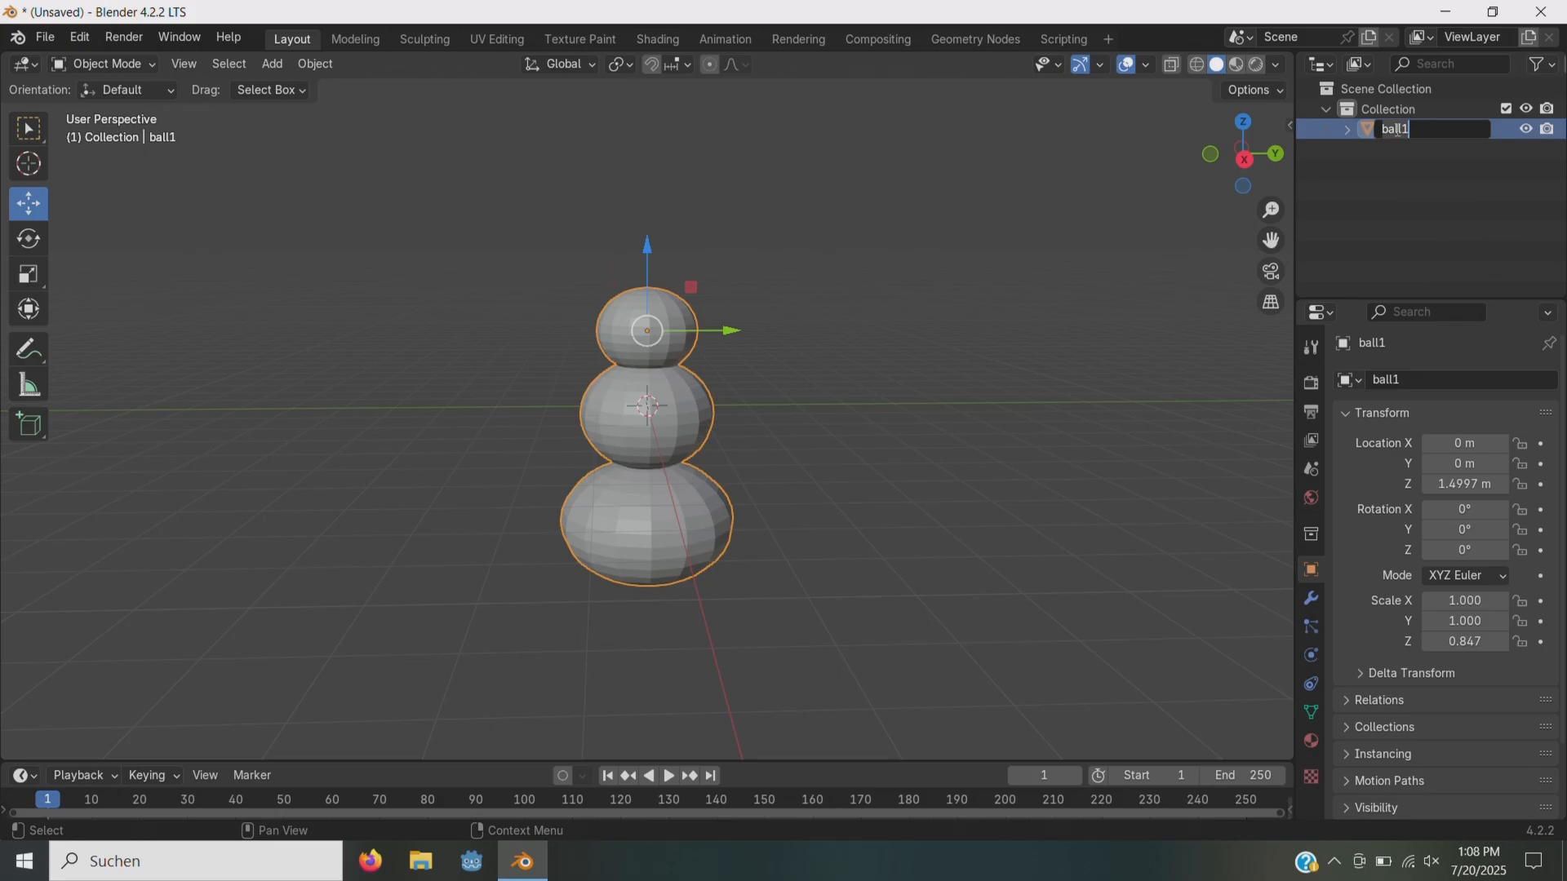
pyautogui.write('snowman')
pyautogui.press('Return')
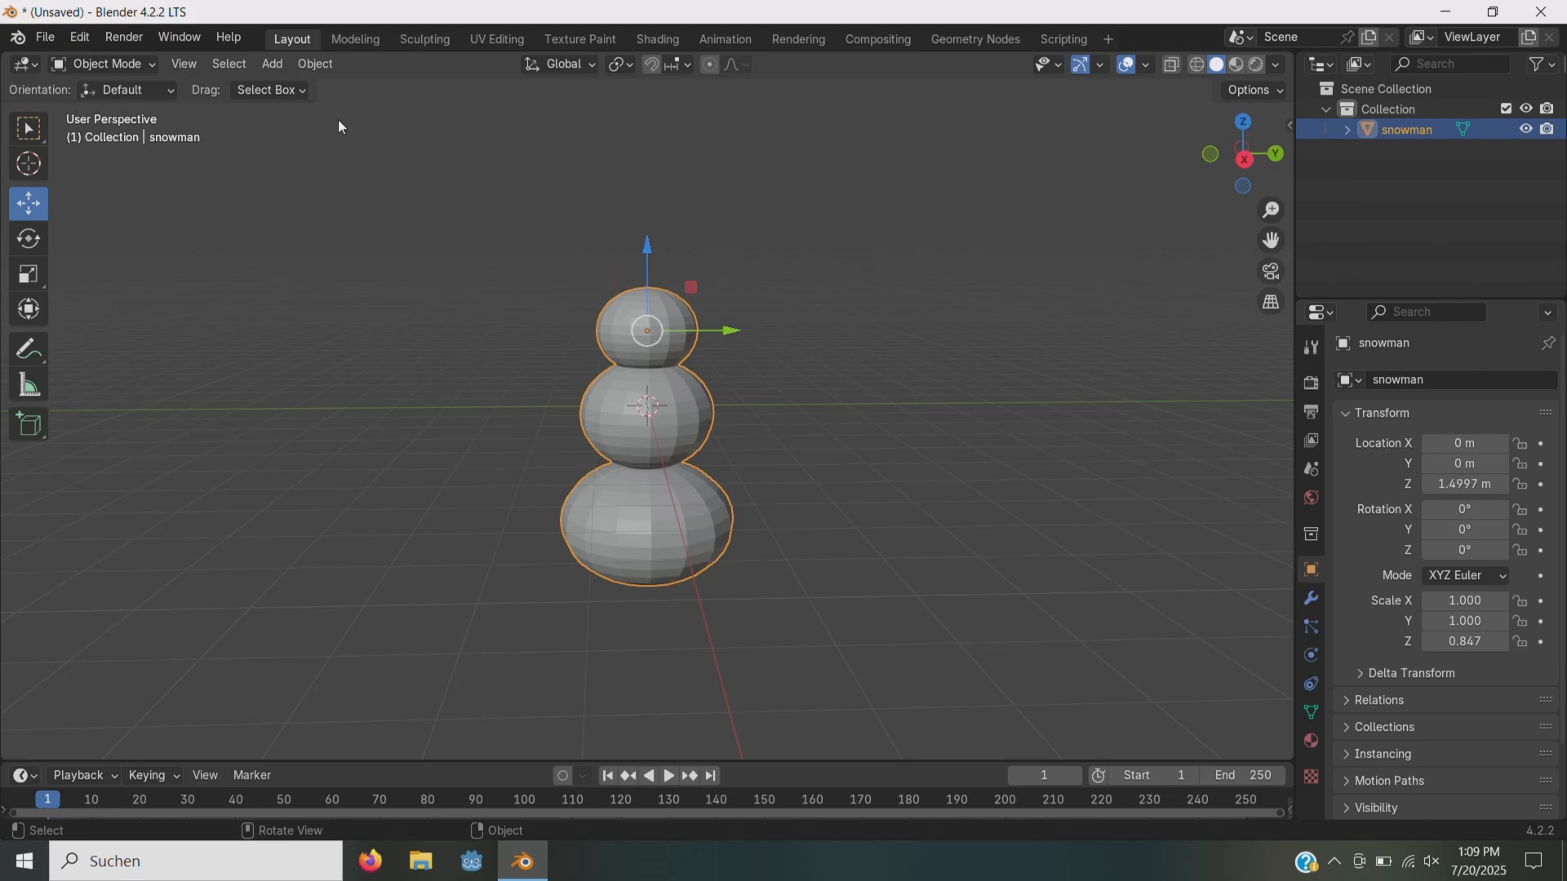
# - Apply all transforms to the snowman object
pyautogui.click(318, 65)
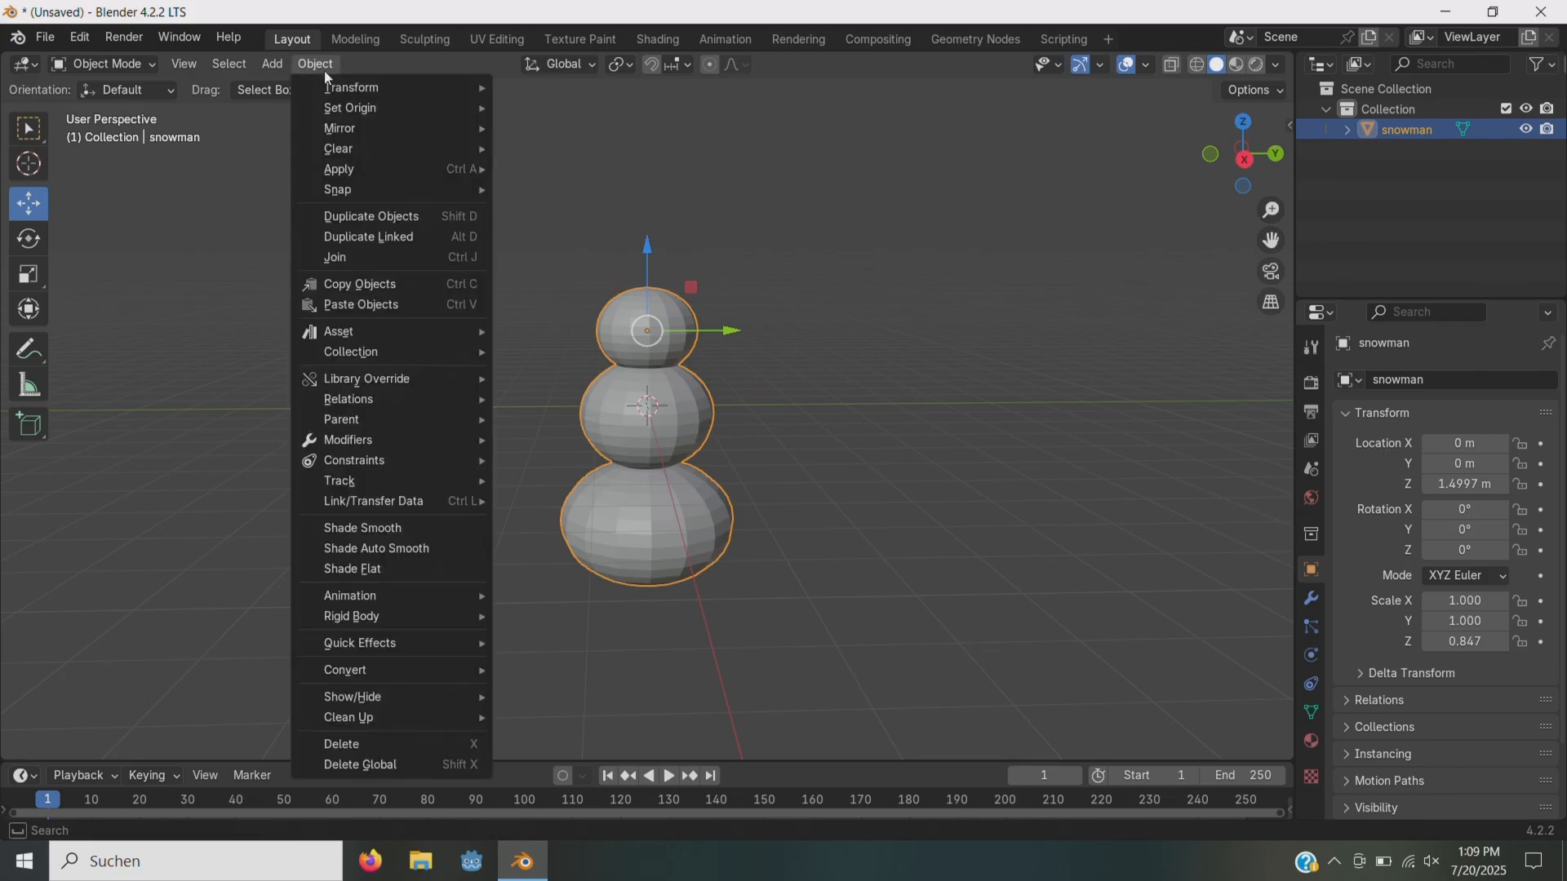
pyautogui.moveTo(350, 168)
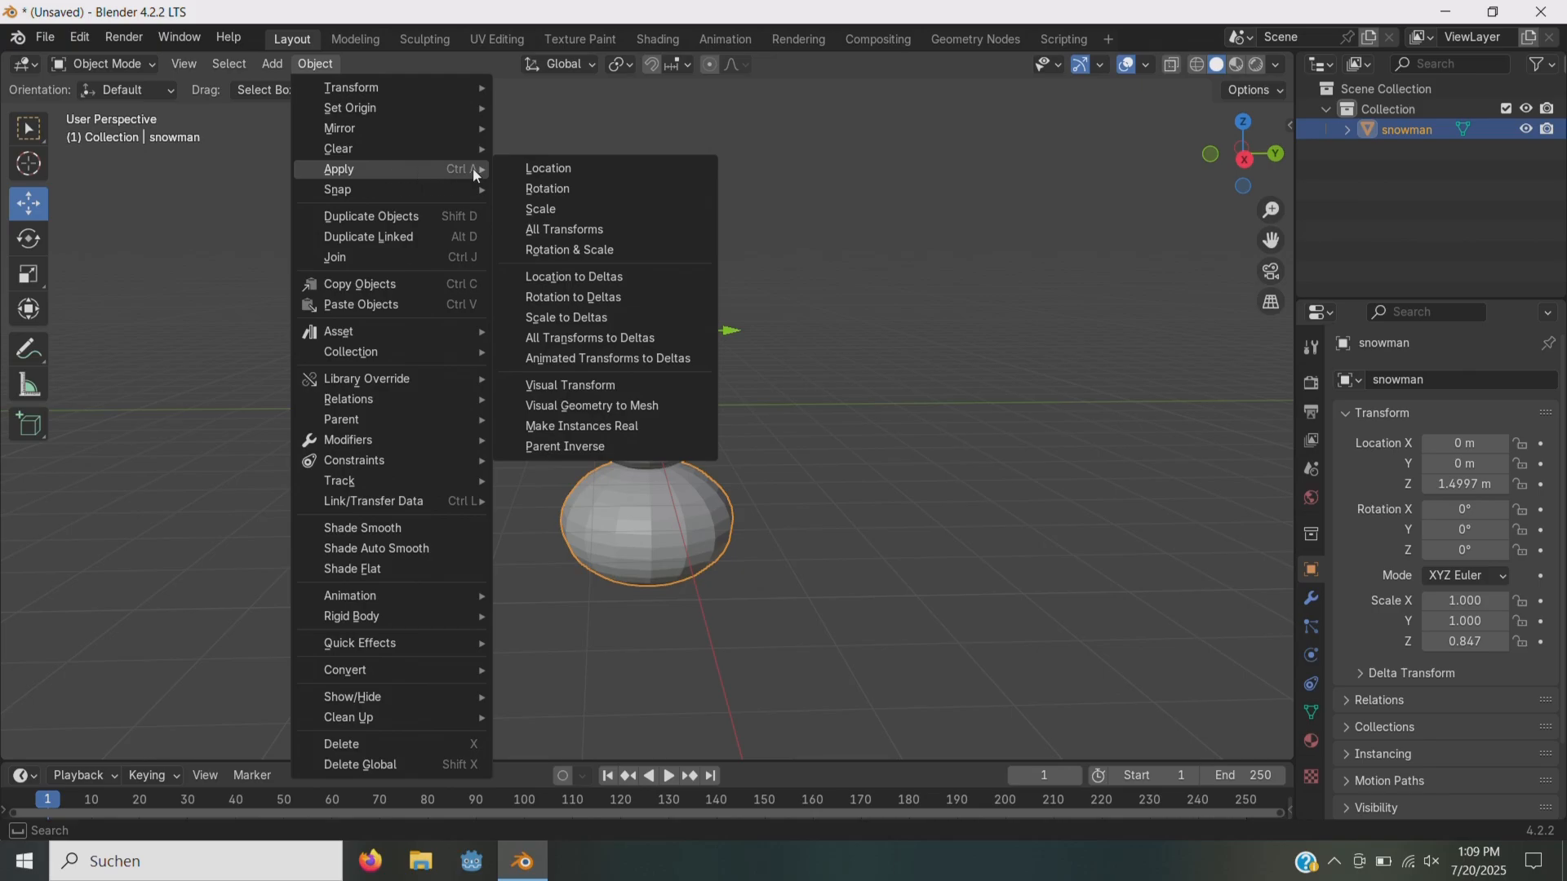
pyautogui.click(536, 231)
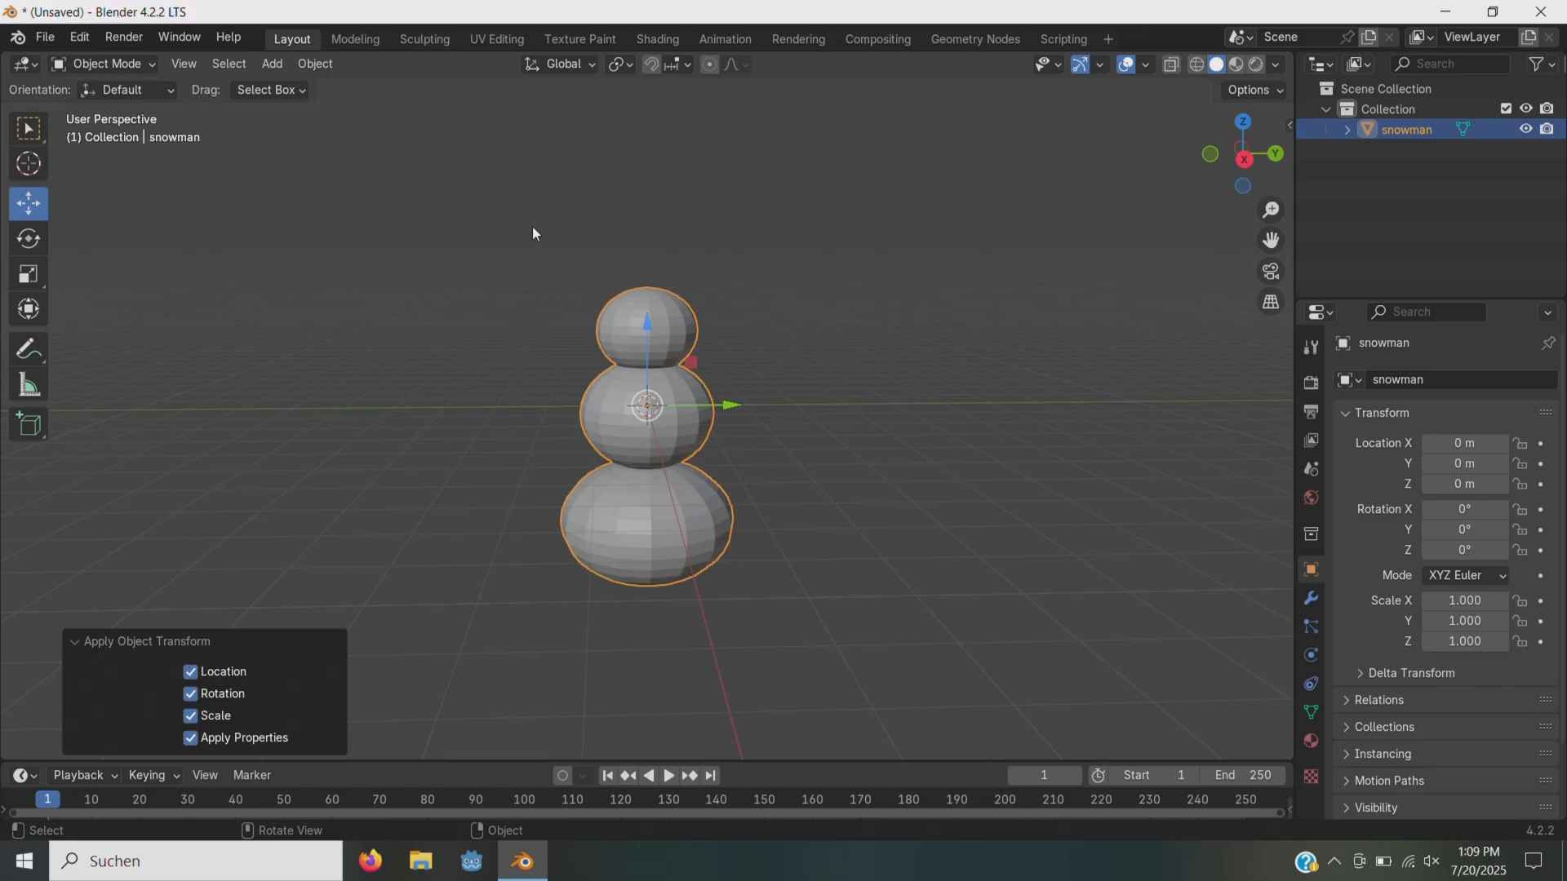
# - Enter Edit Mode on the snowman and unwrap its whole mesh with Smart UV Project, using an island margin of 0.1
pyautogui.click(535, 234)
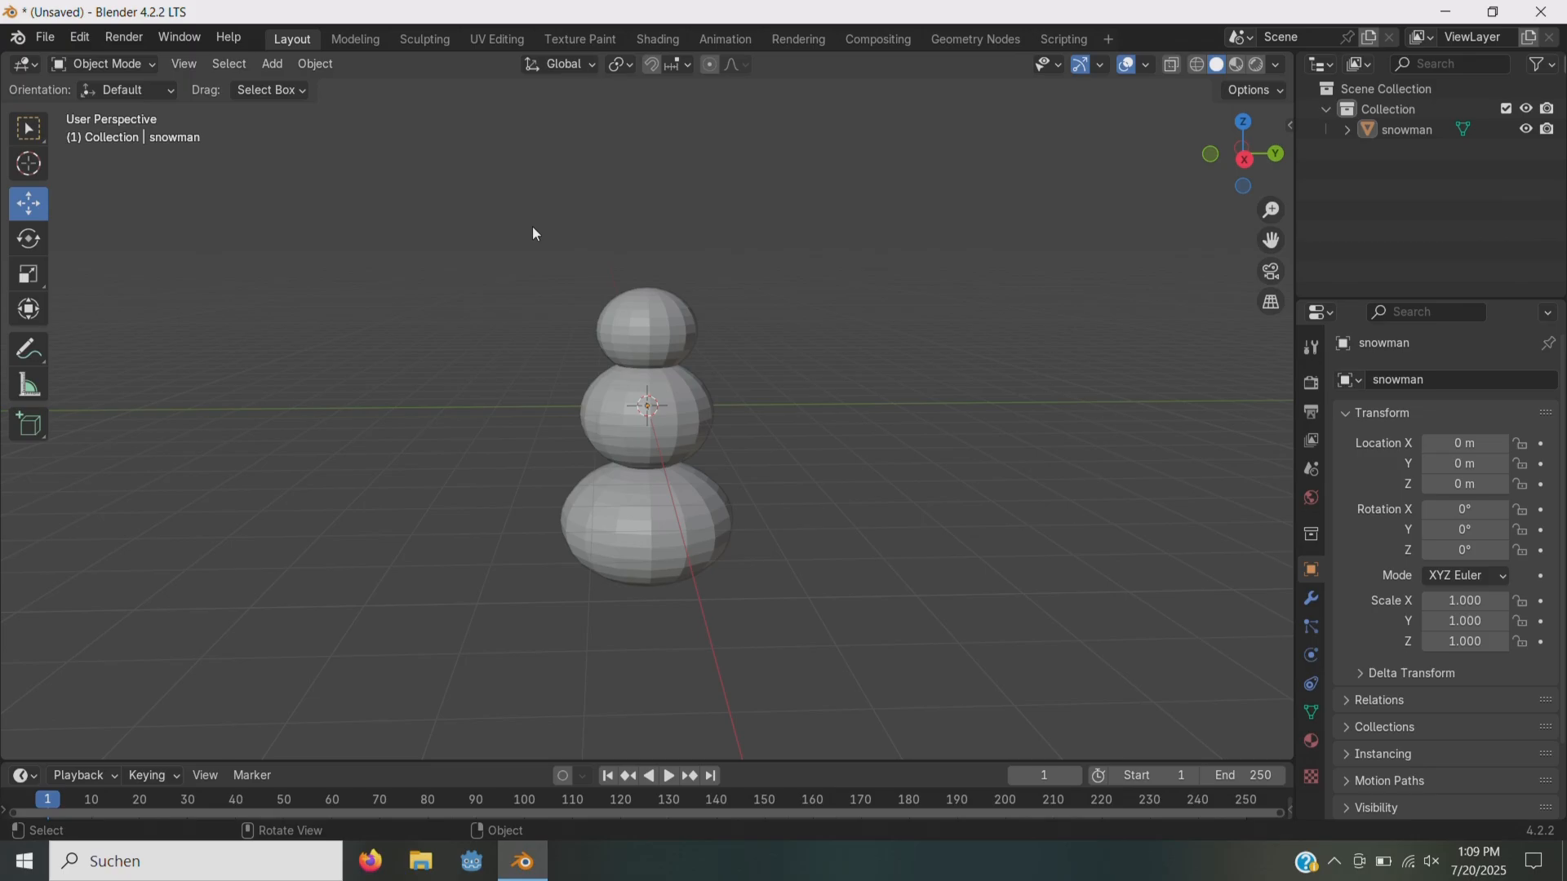
pyautogui.click(105, 64)
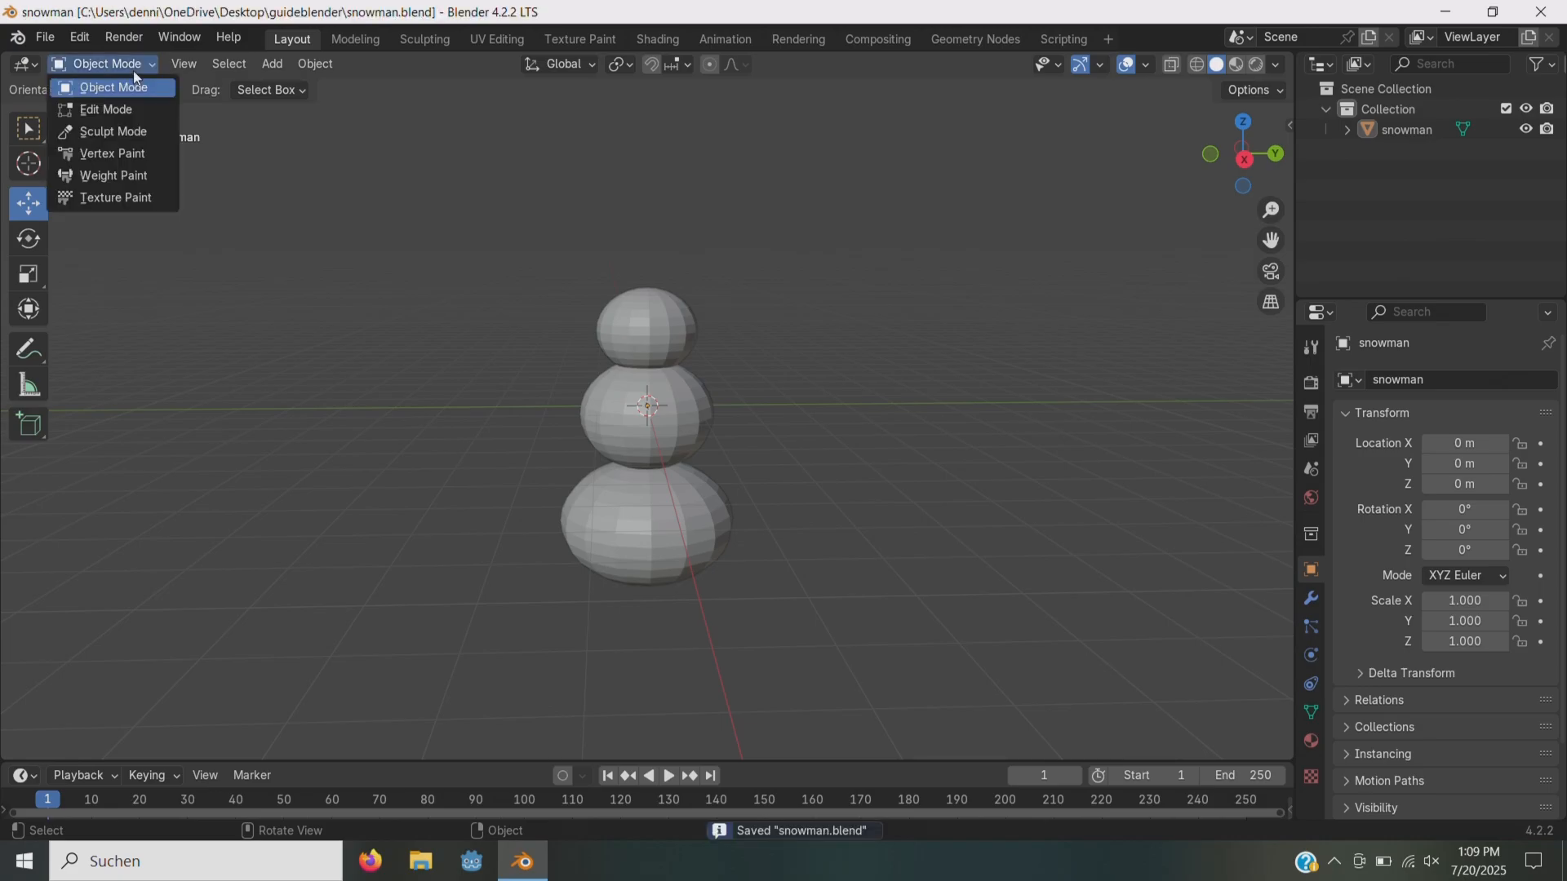
pyautogui.click(114, 108)
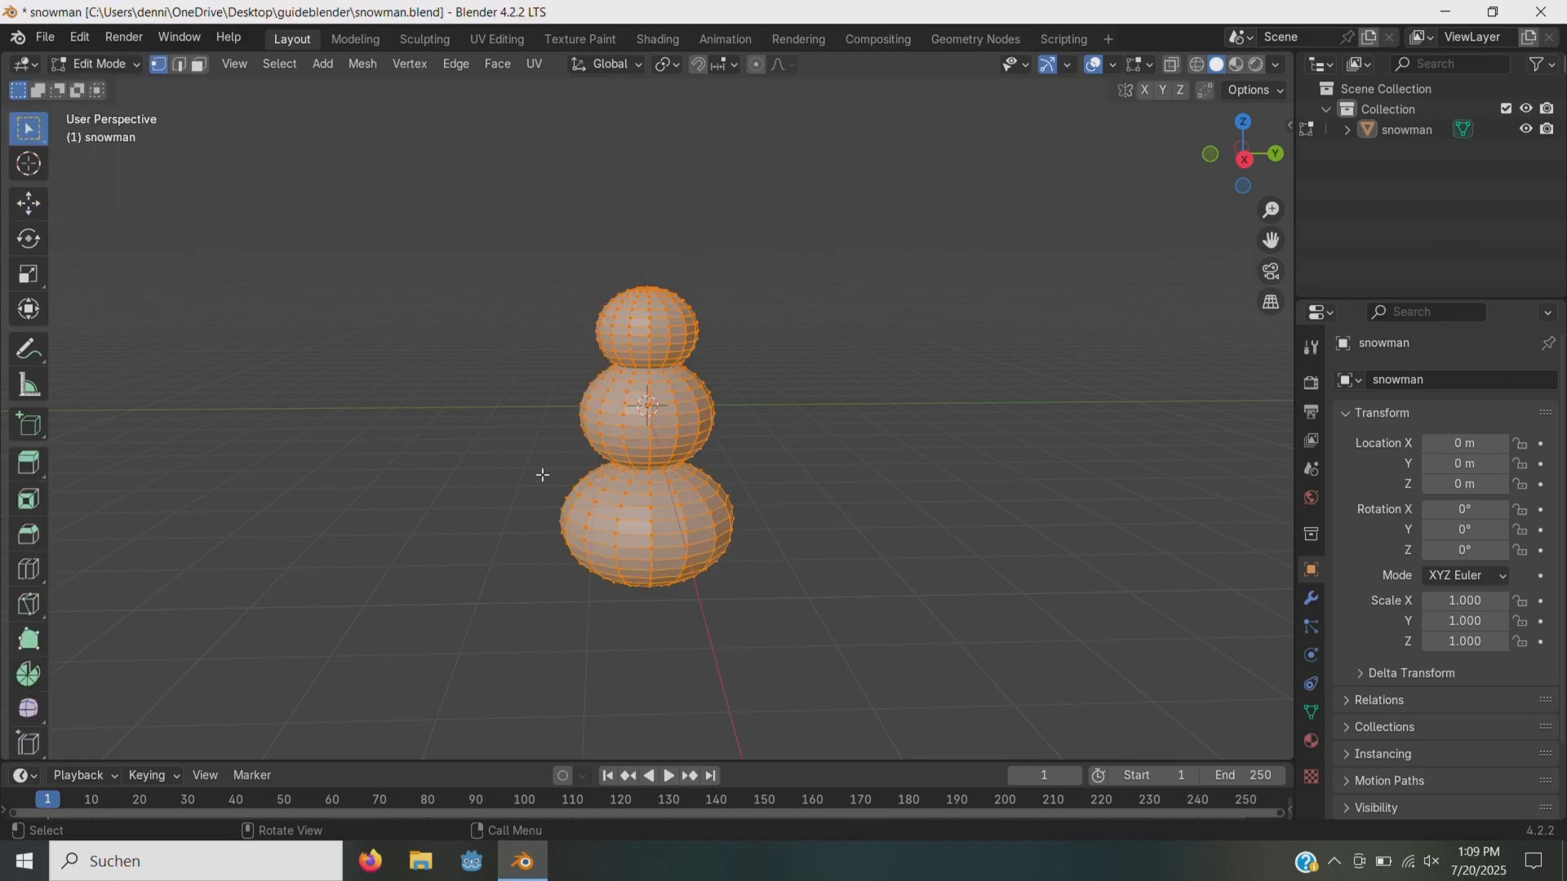
pyautogui.click(535, 62)
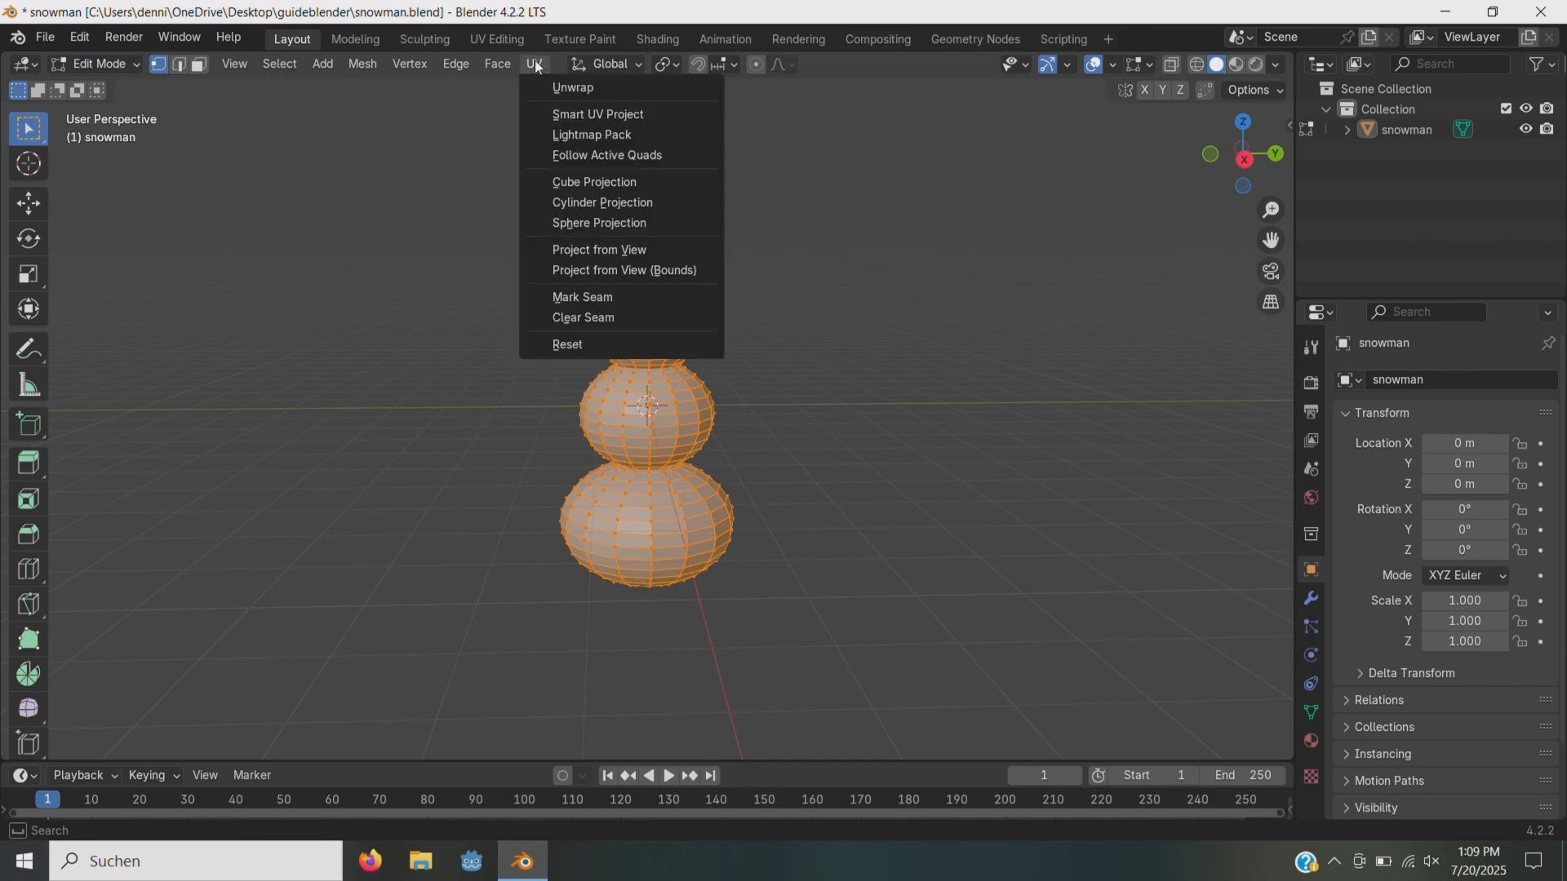
pyautogui.click(555, 112)
pyautogui.click(621, 196)
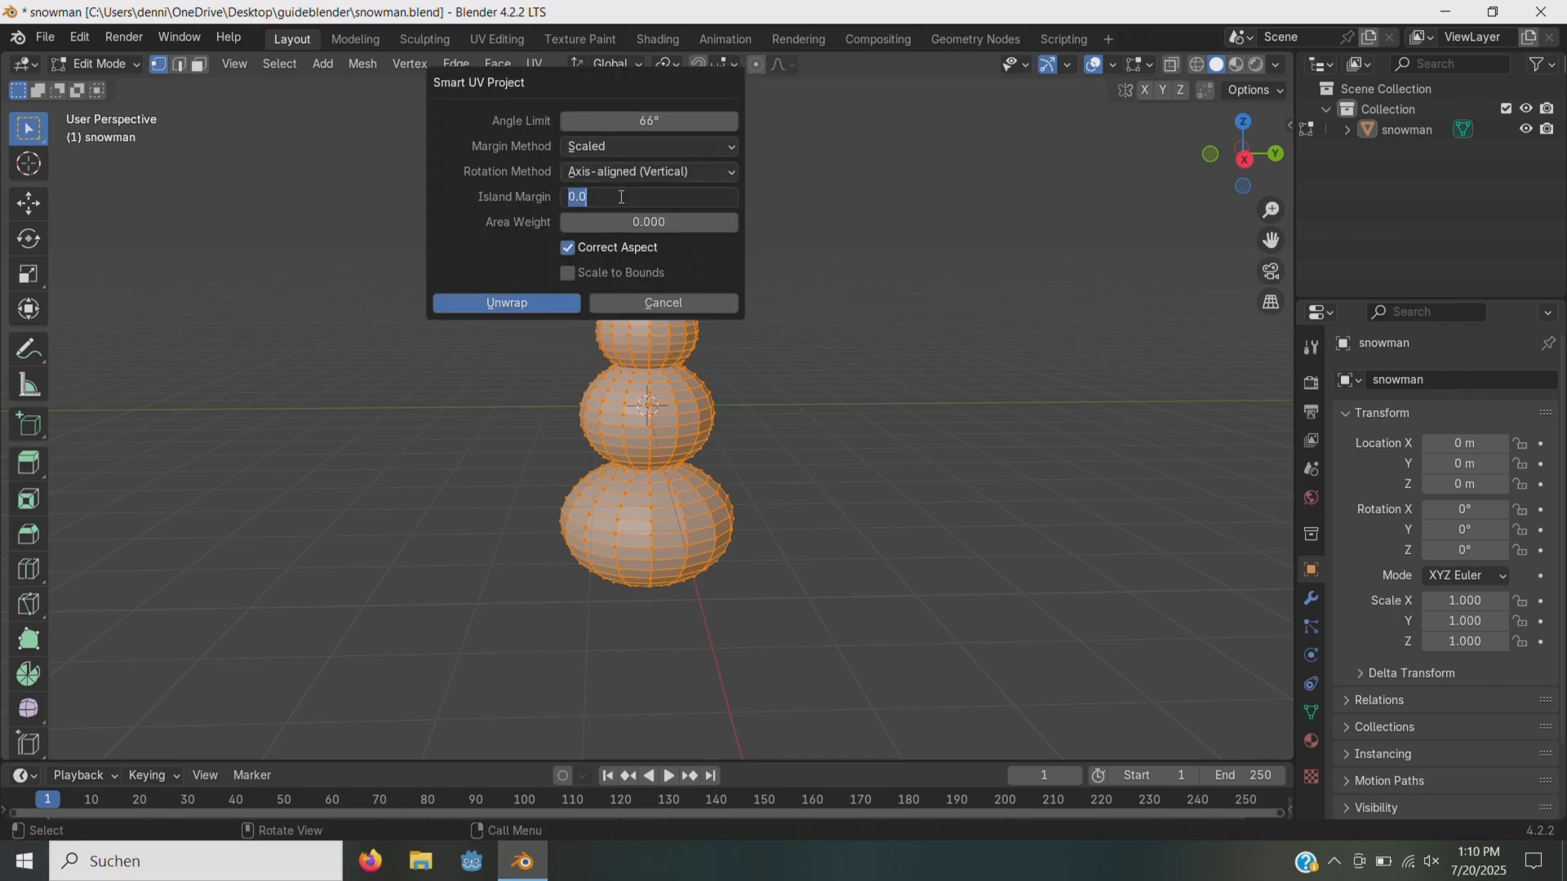
pyautogui.press('BackSpace')
pyautogui.write('.1')
pyautogui.press('Return')
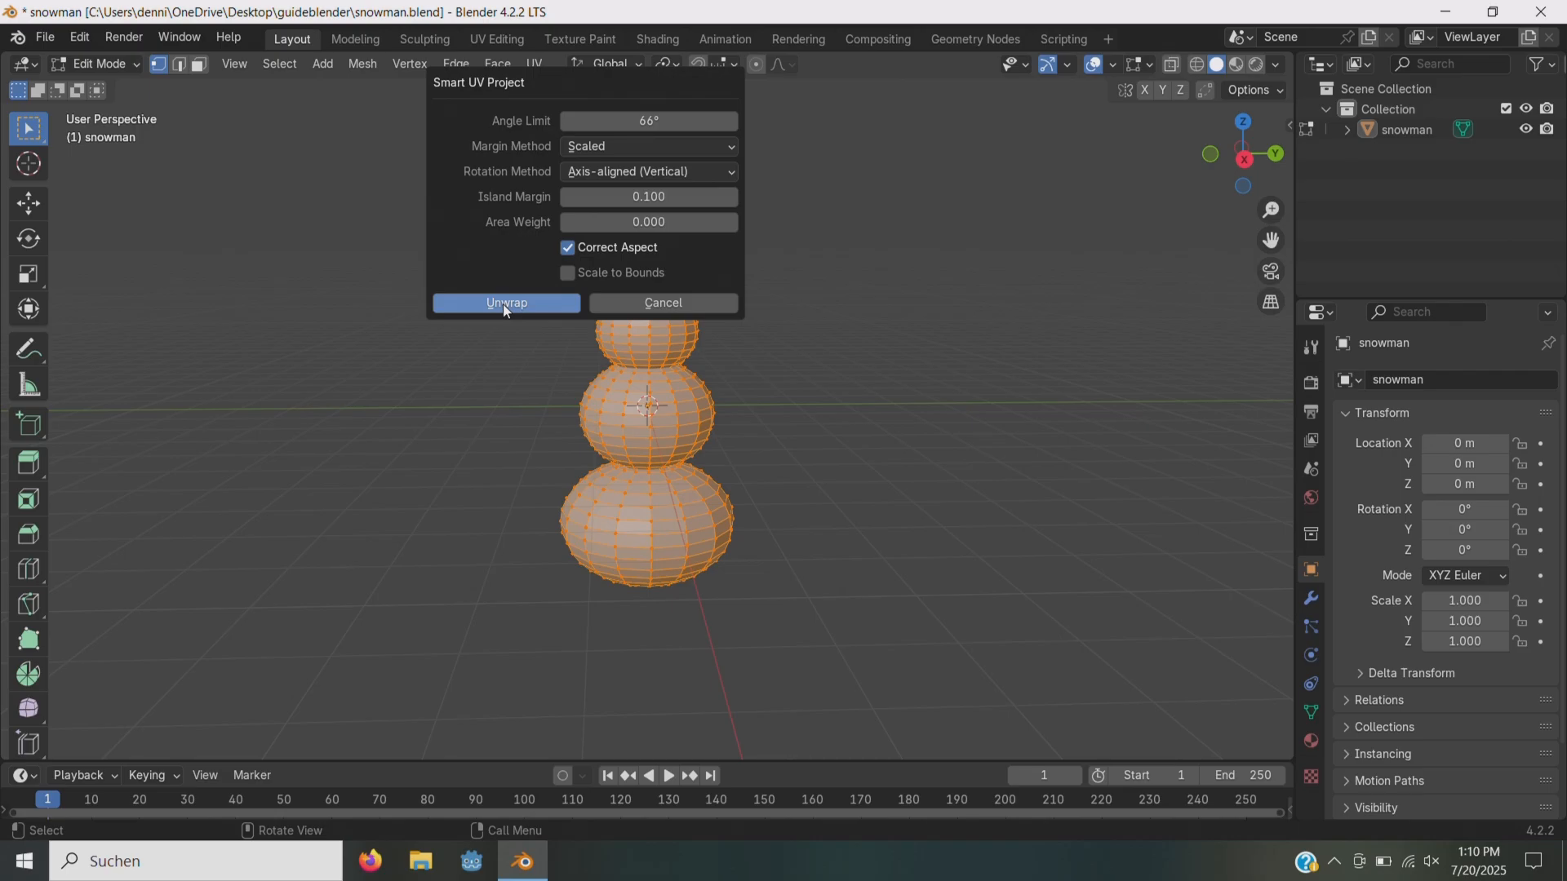
pyautogui.click(474, 301)
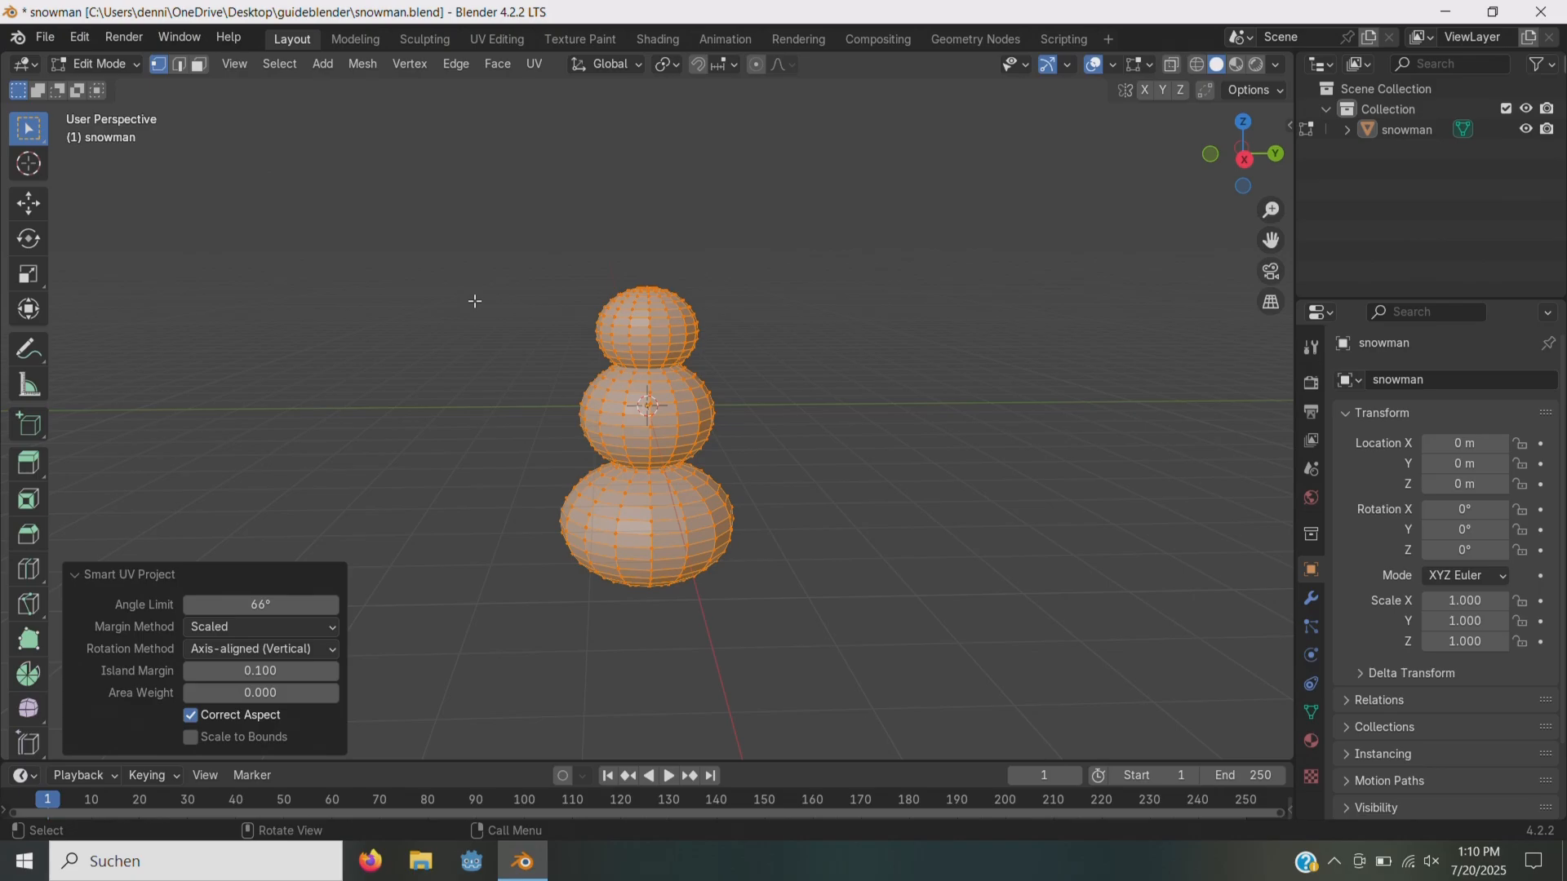
# - Select all UV islands in the UV Editing workspace and examine the unwrapped layout
pyautogui.click(488, 34)
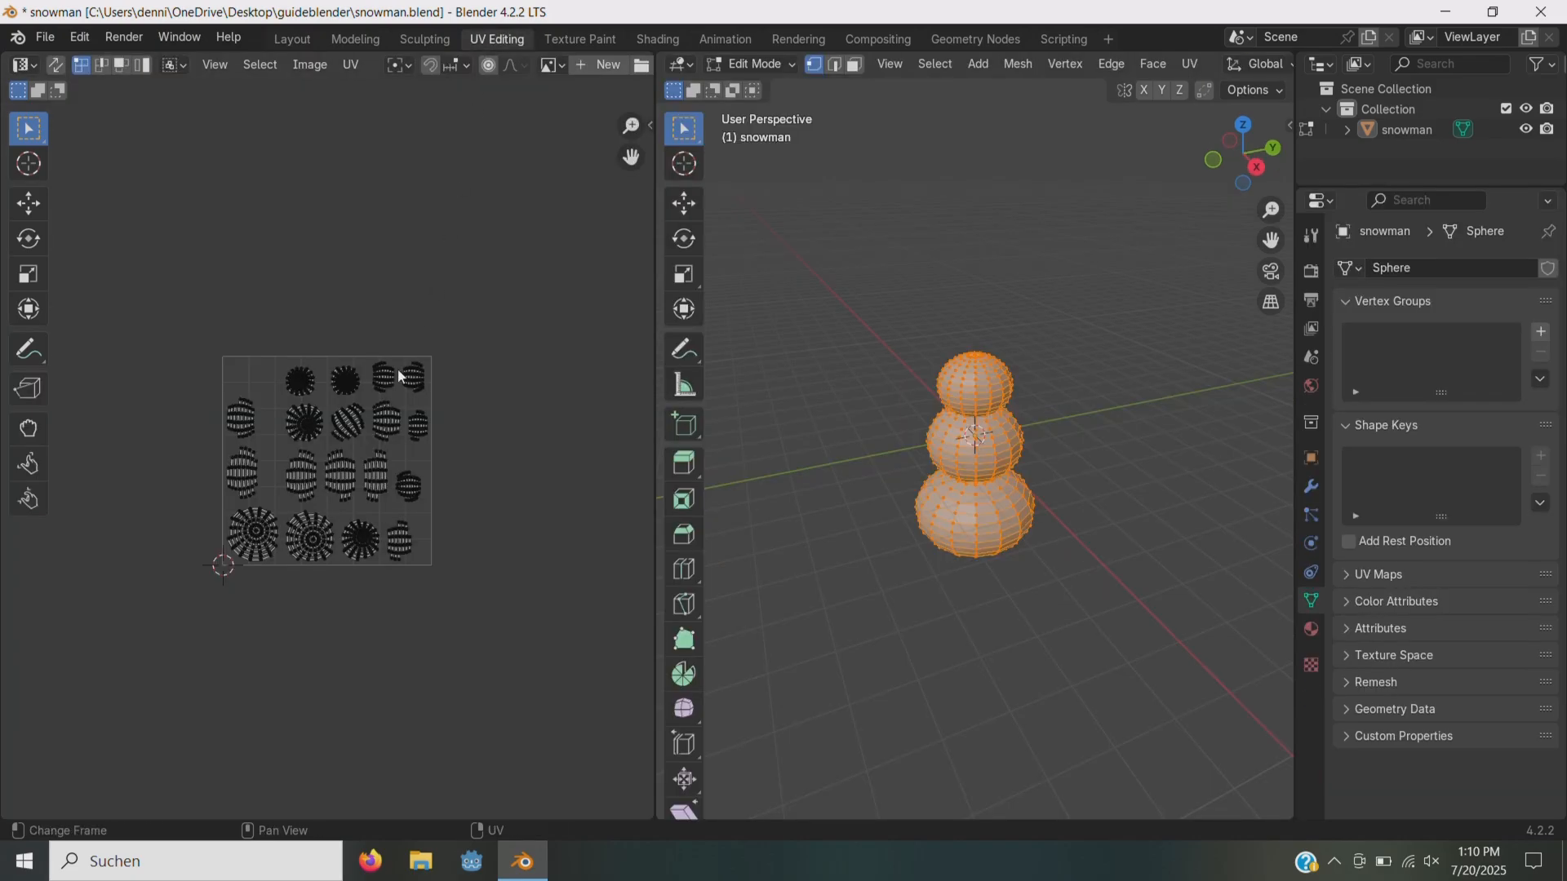
pyautogui.press('a')
pyautogui.scroll(5, 325, 429)
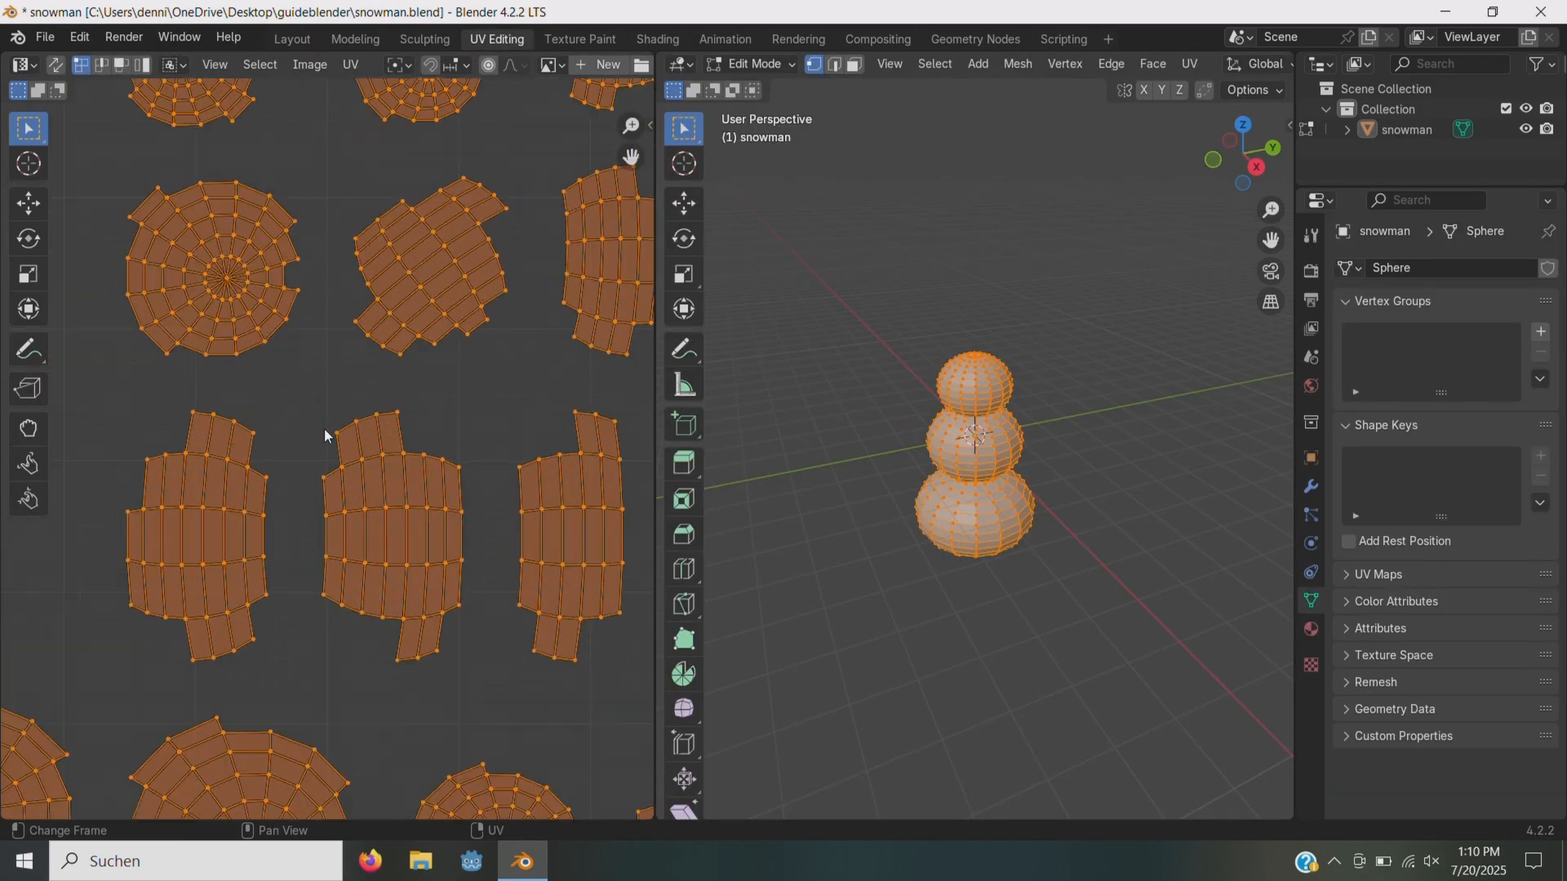
pyautogui.scroll(-4, 325, 429)
pyautogui.scroll(1, 324, 428)
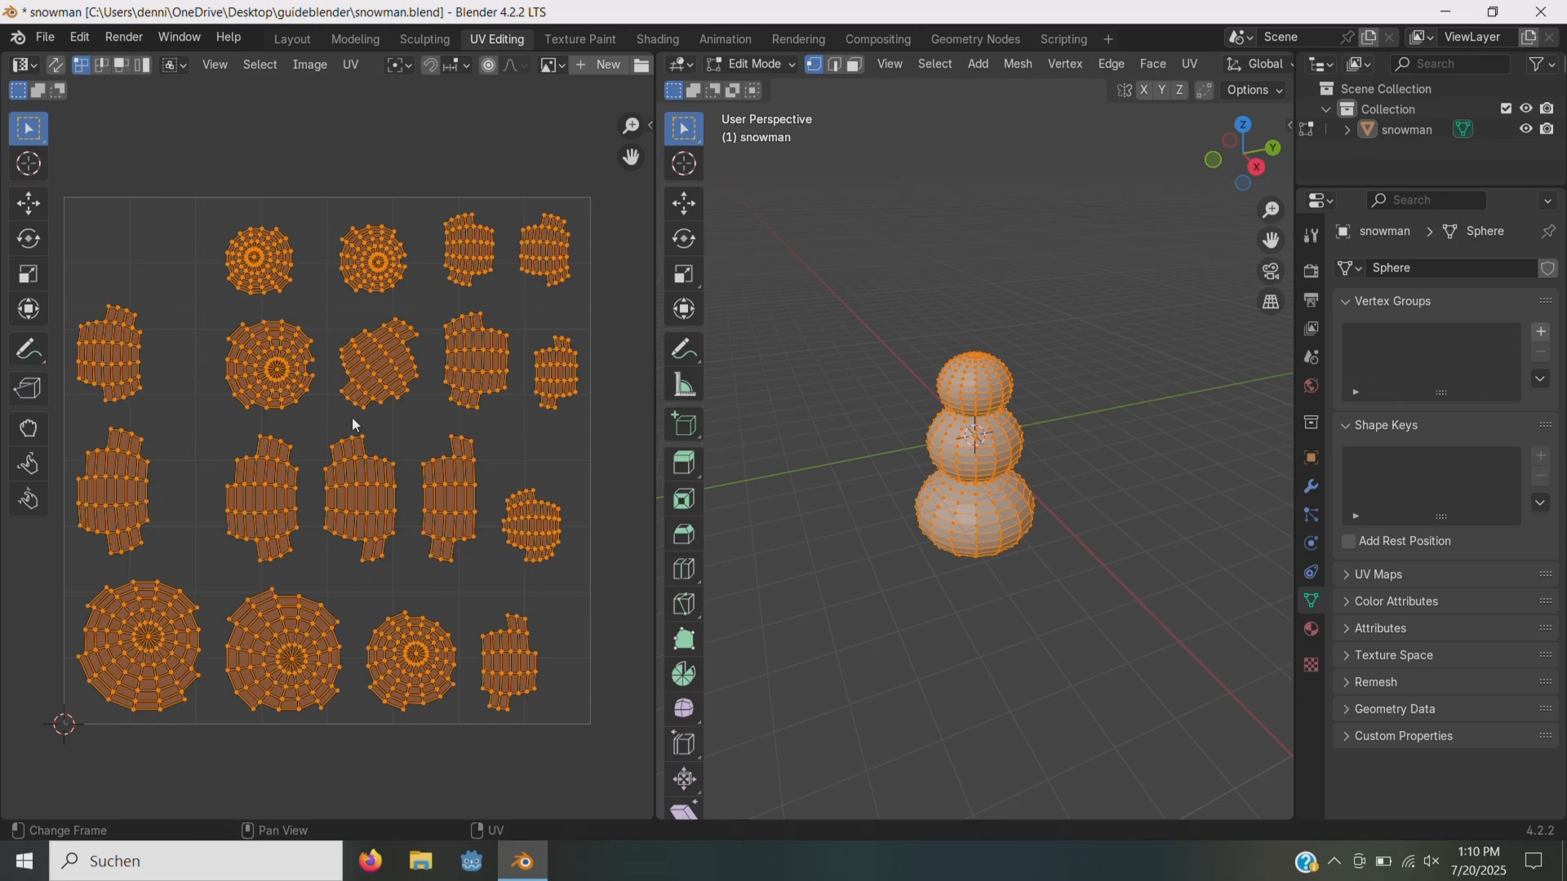
# - Switch to the Texture Paint workspace and set the render engine to Workbench
pyautogui.click(585, 39)
pyautogui.click(1313, 274)
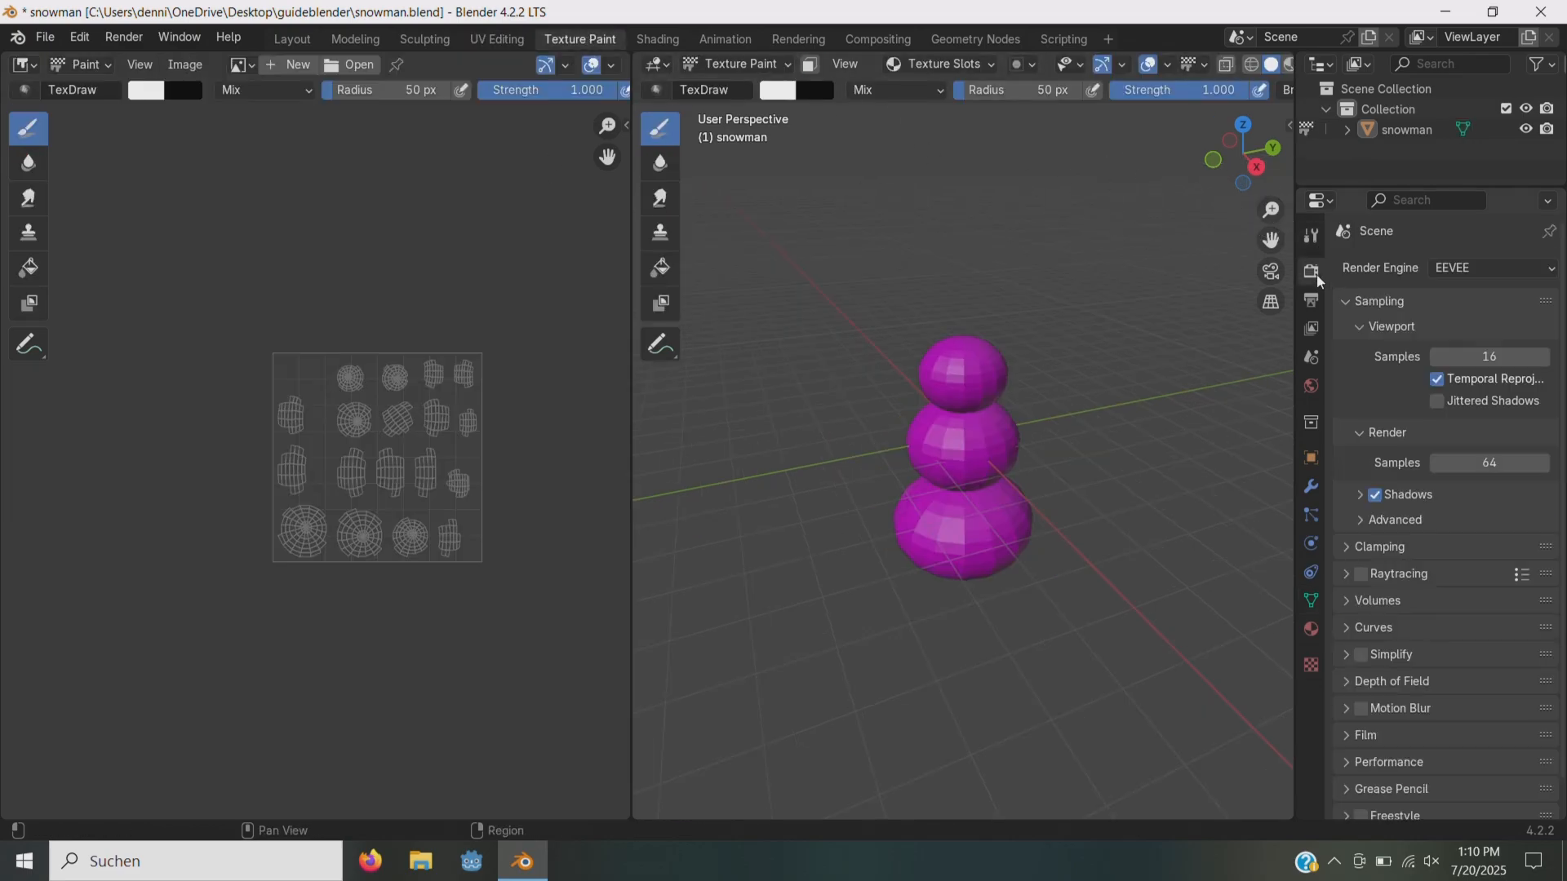
pyautogui.click(1447, 273)
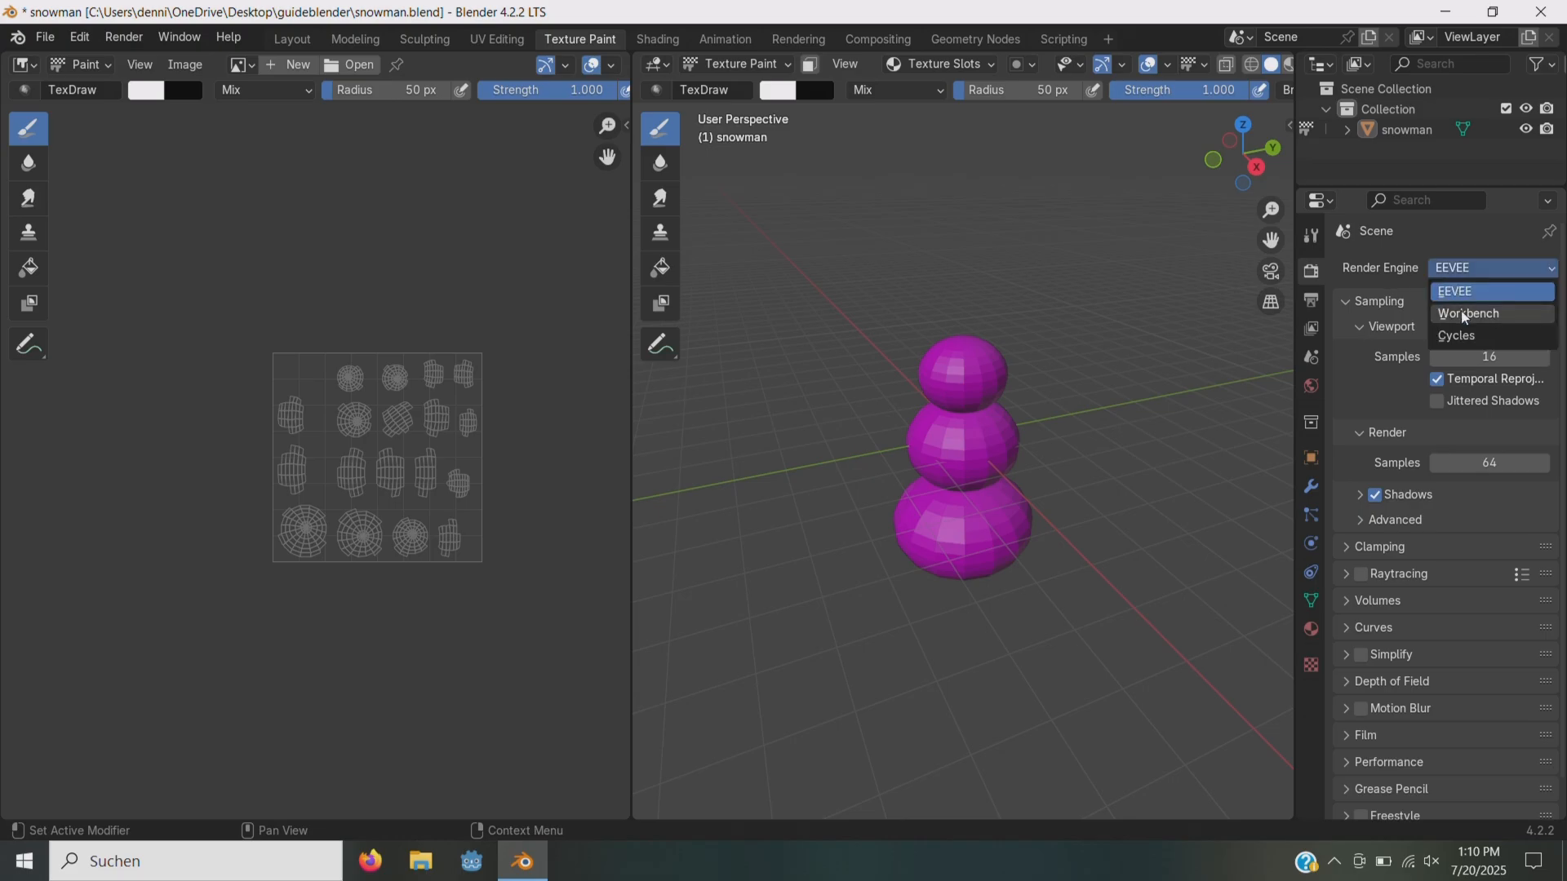
pyautogui.click(1463, 315)
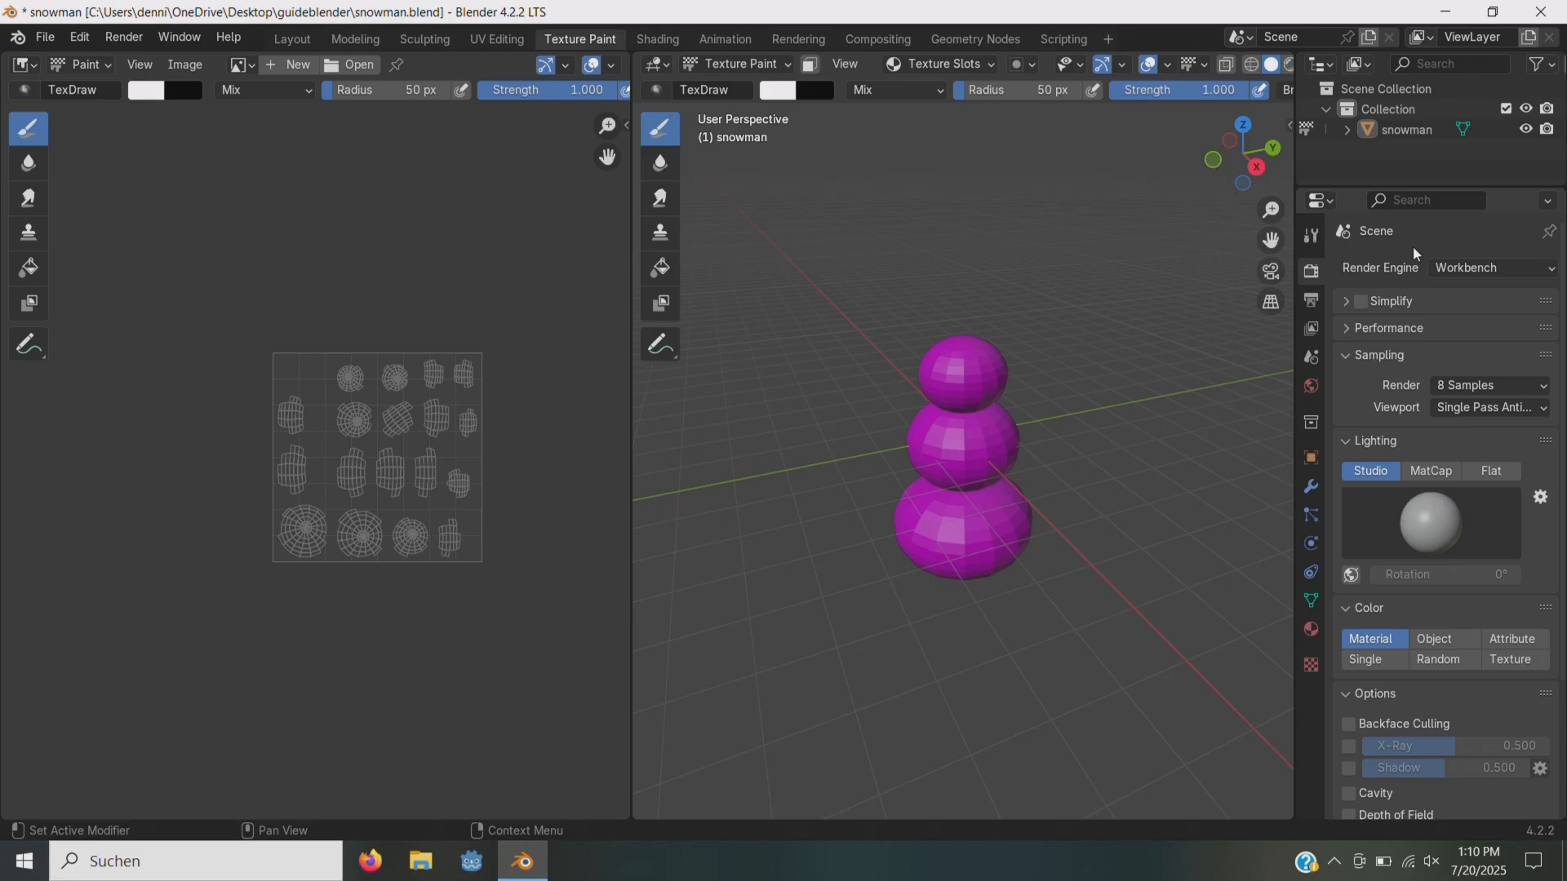
pyautogui.click(1468, 272)
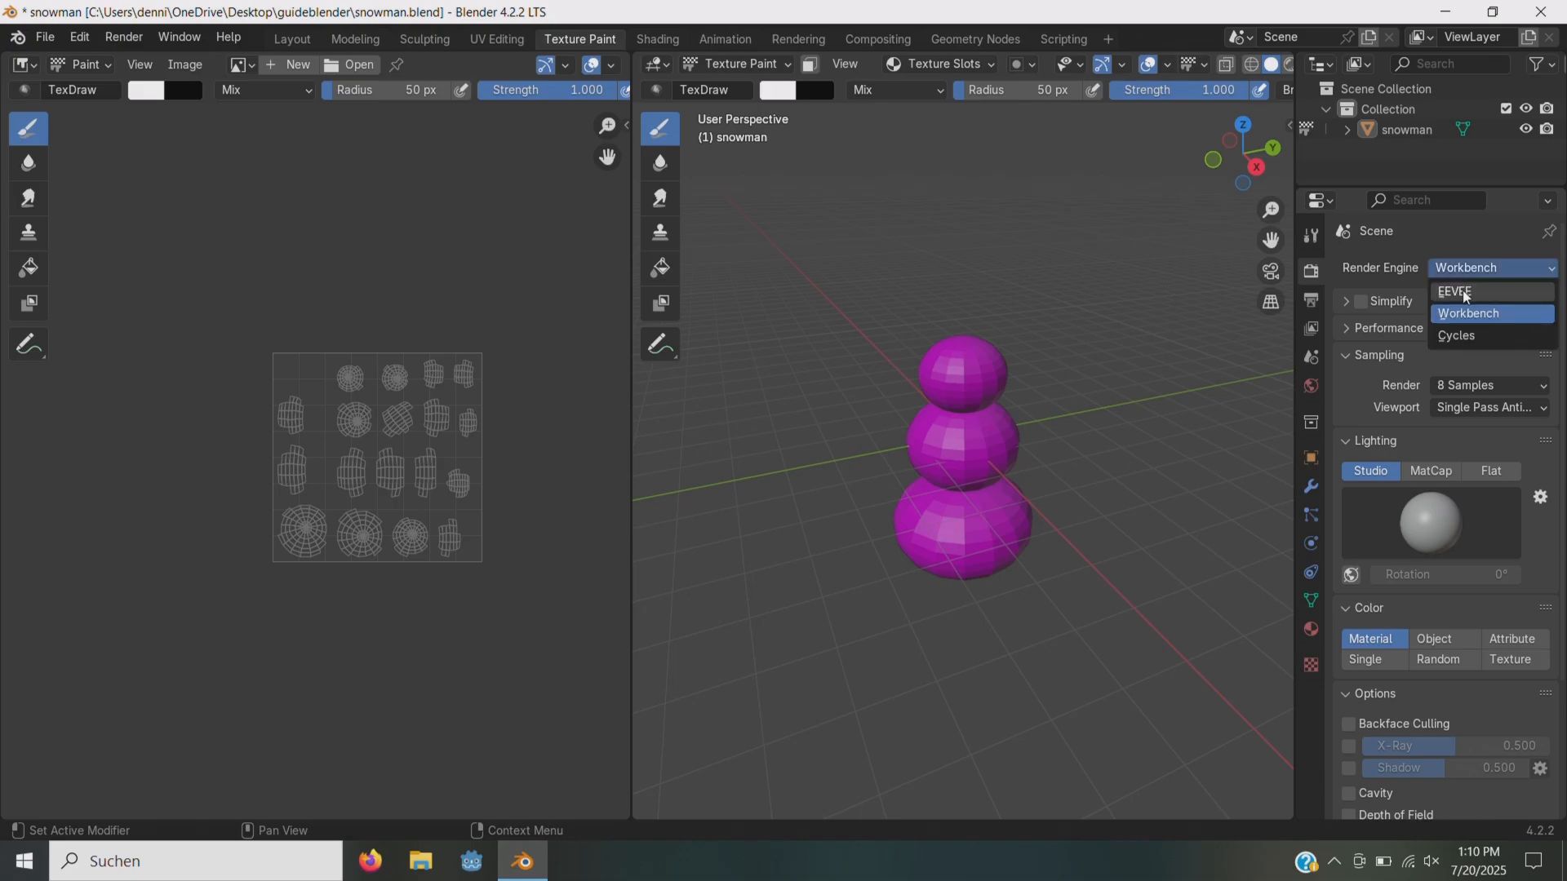
pyautogui.click(1462, 291)
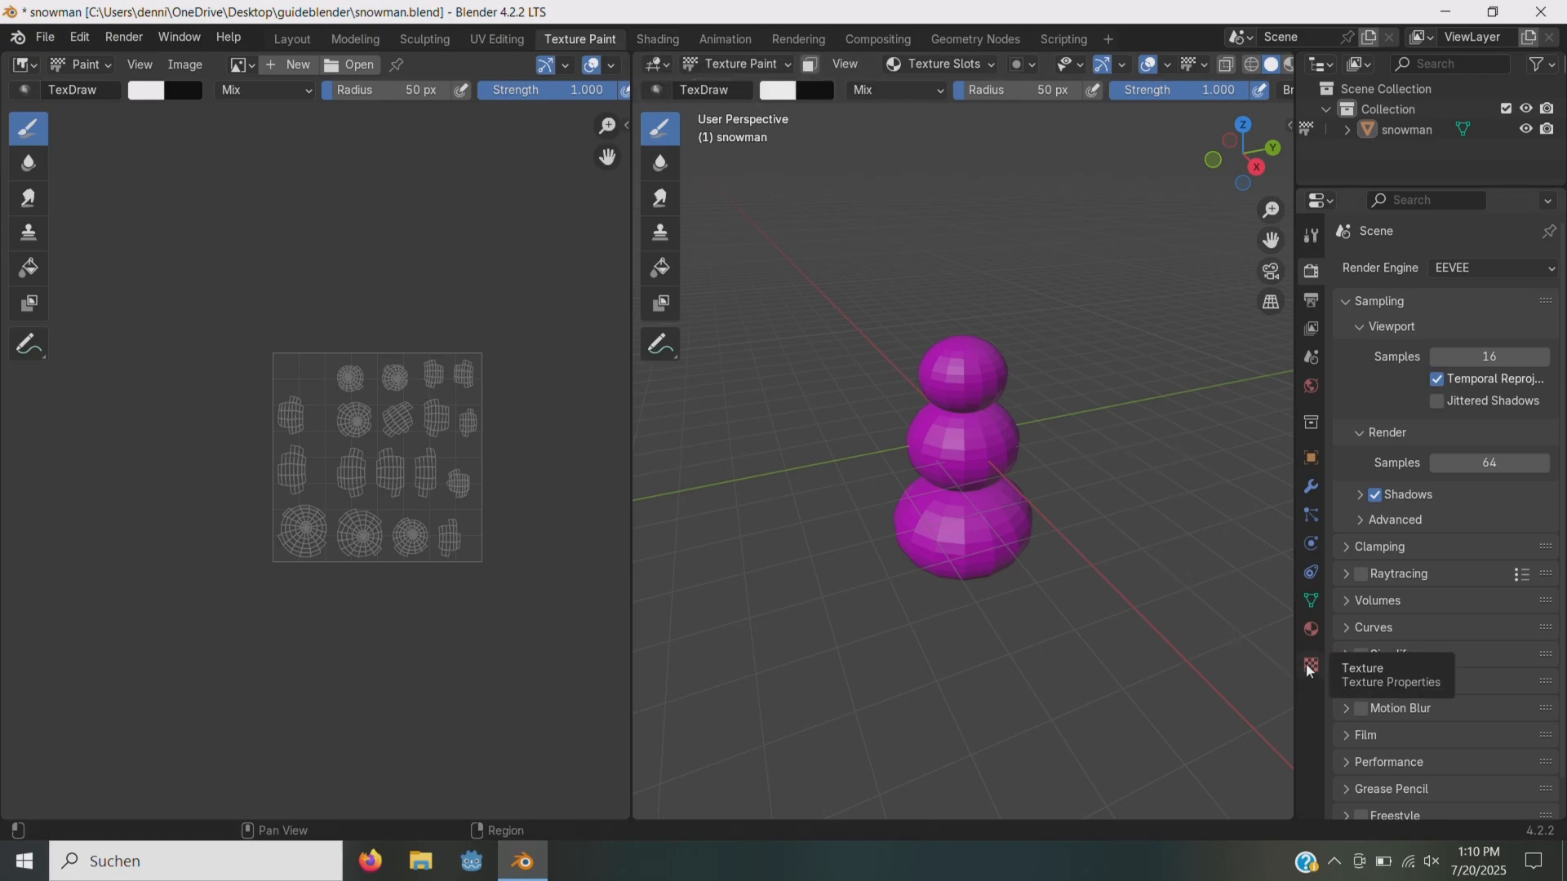
pyautogui.click(1469, 268)
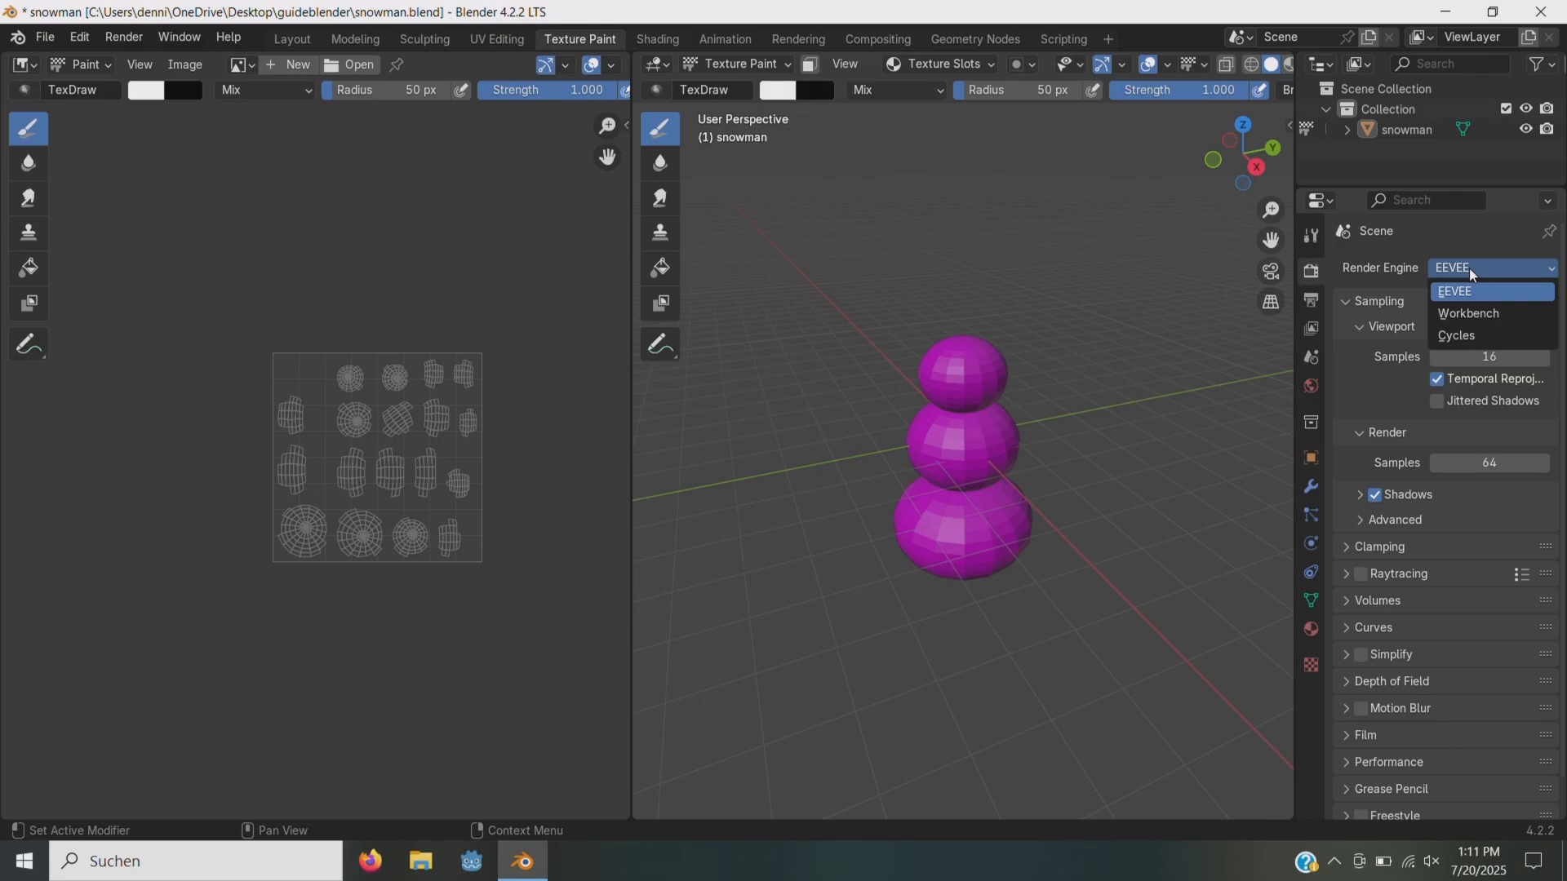
pyautogui.click(1463, 318)
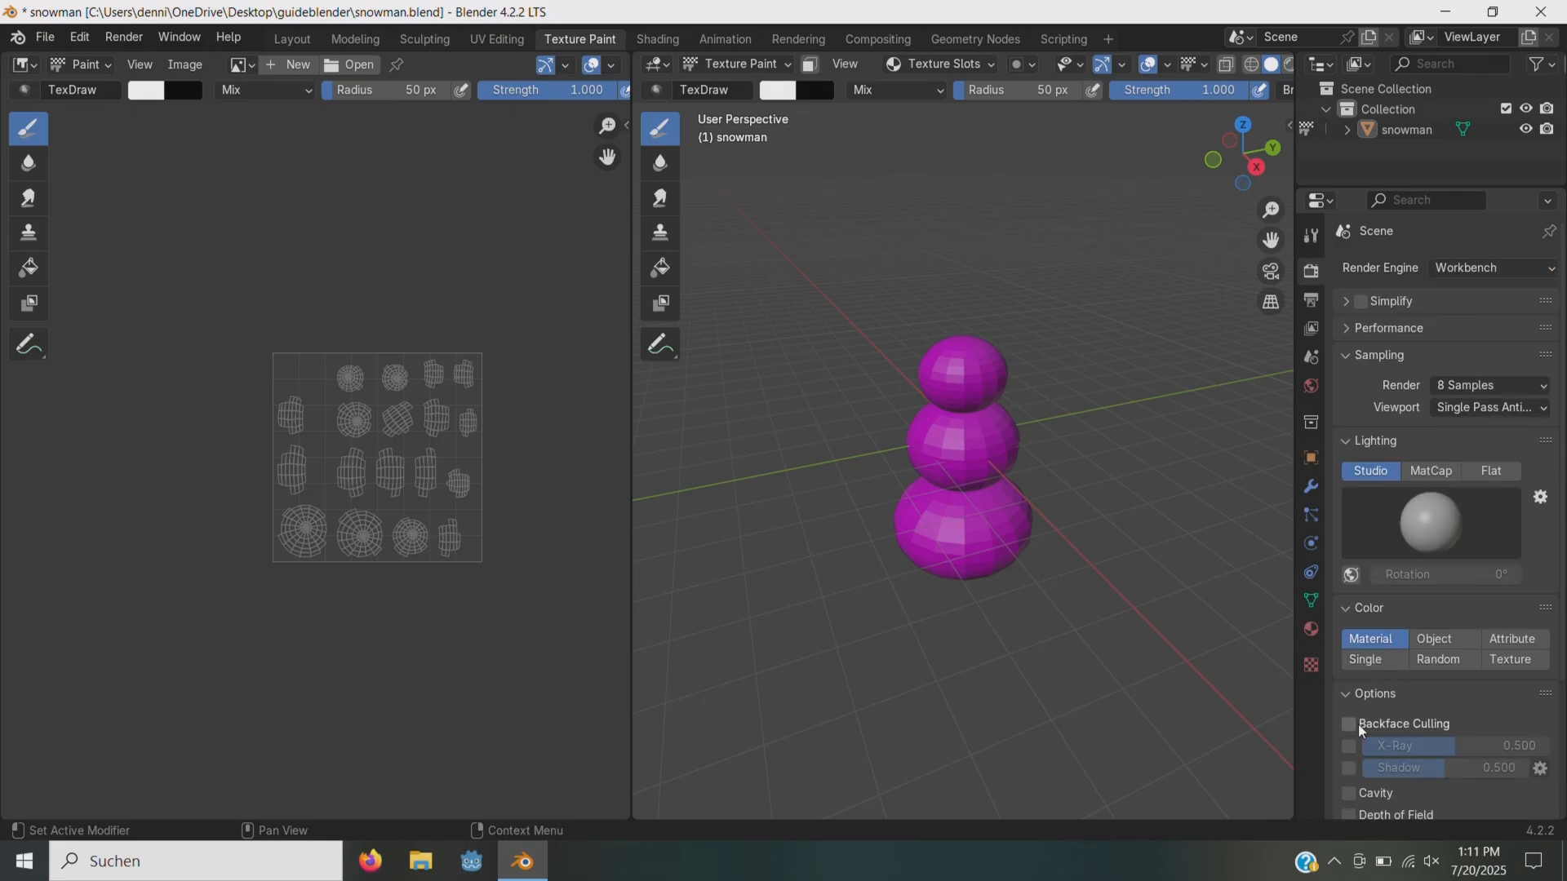
# - Assign the existing material named Material to the snowman
pyautogui.click(1310, 628)
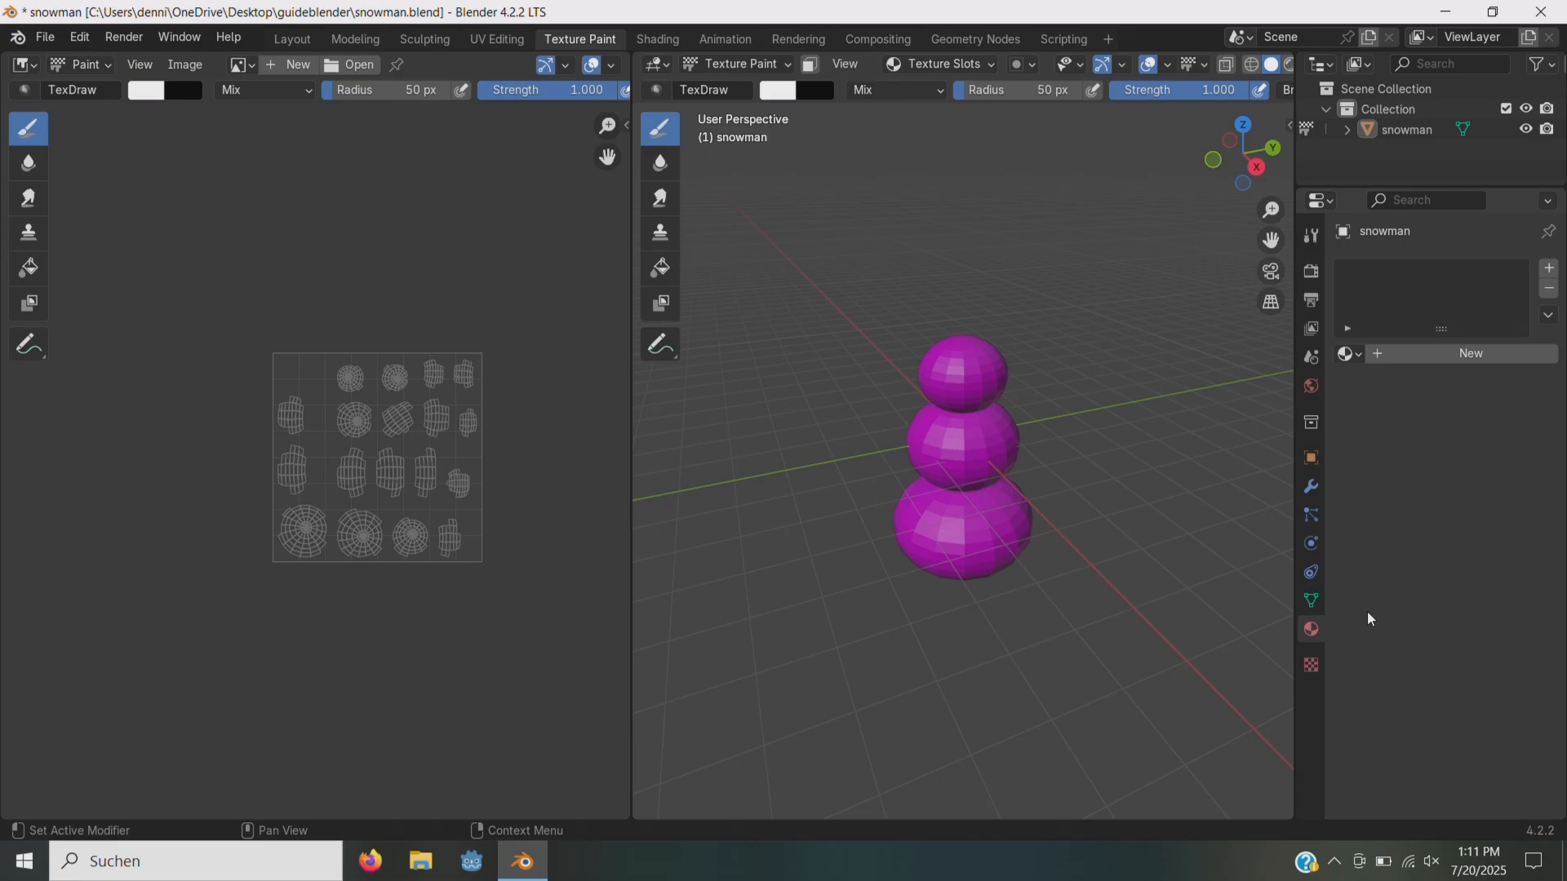
pyautogui.click(1348, 353)
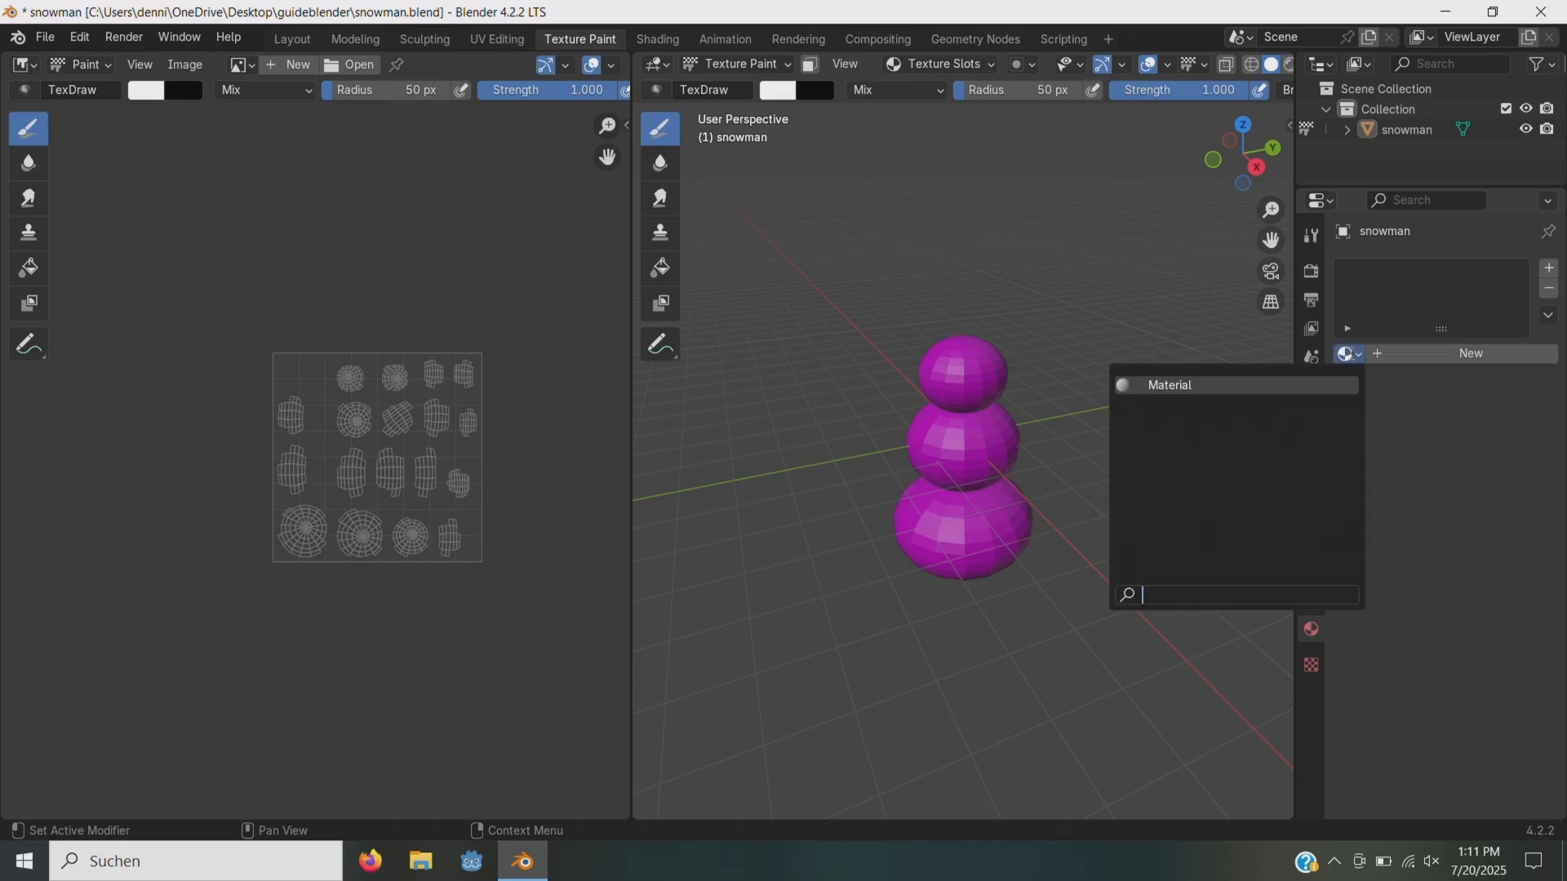
pyautogui.click(1255, 390)
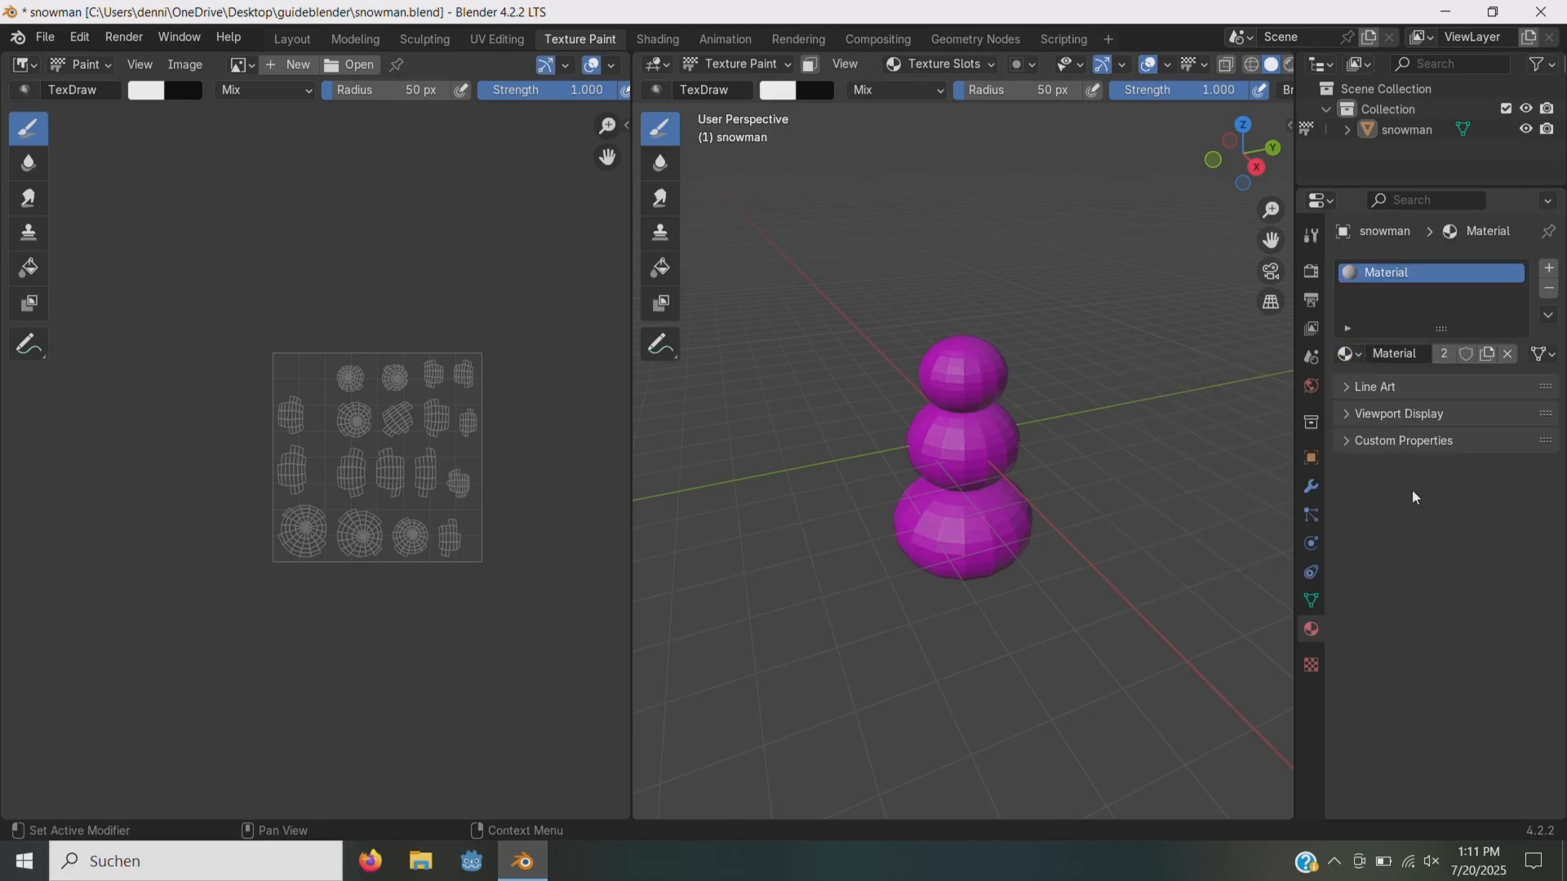
# - Try the material's viewport display with metallic at 1 and roughness at 0
pyautogui.click(1360, 415)
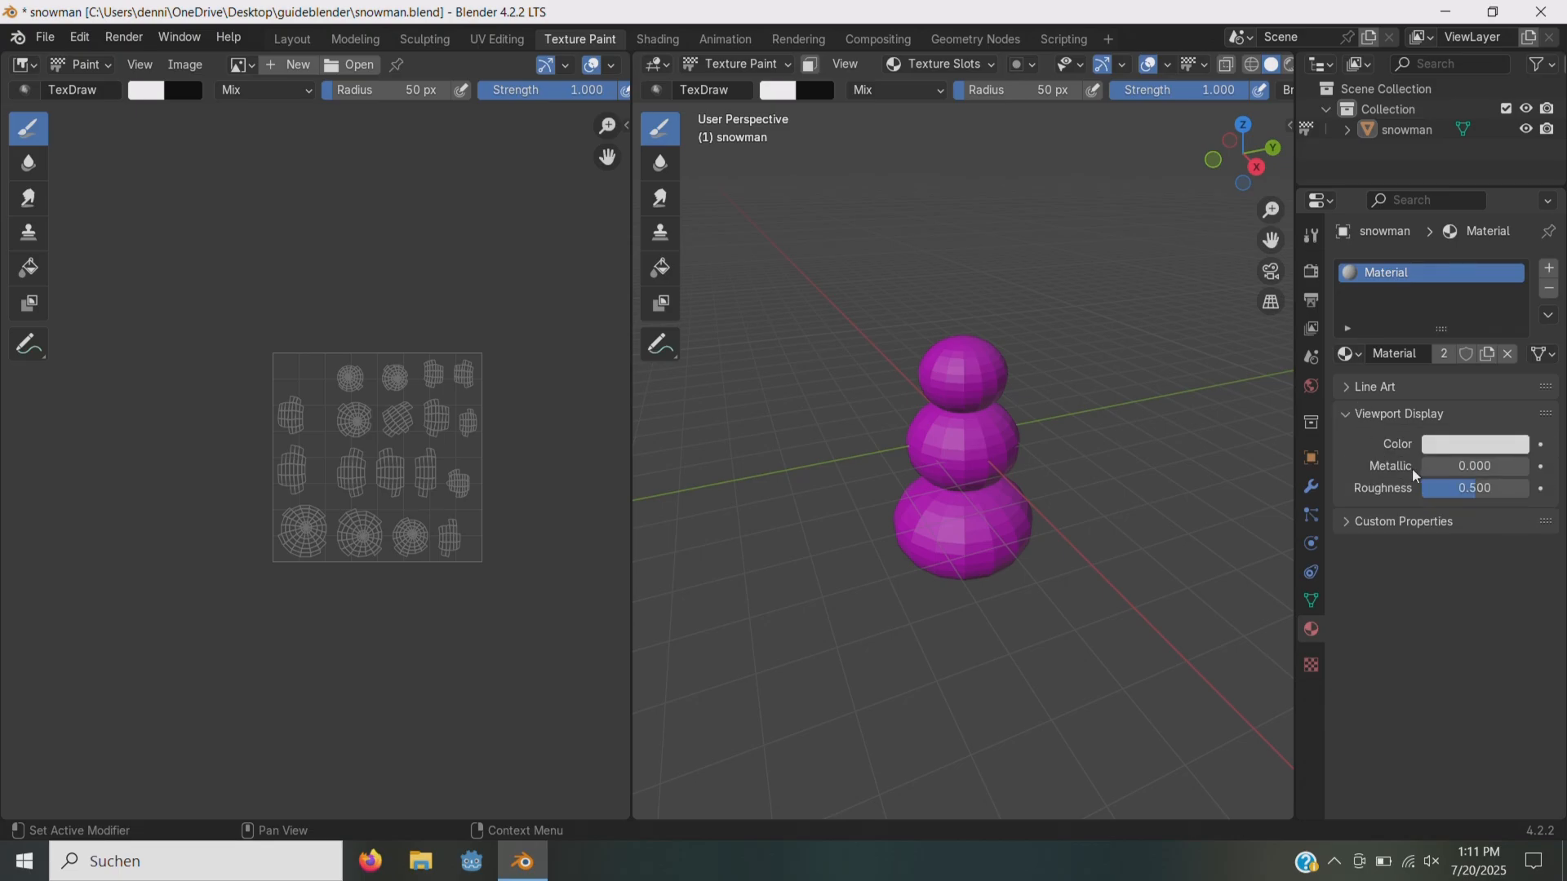
pyautogui.moveTo(1447, 464); pyautogui.dragTo(1420, 488)
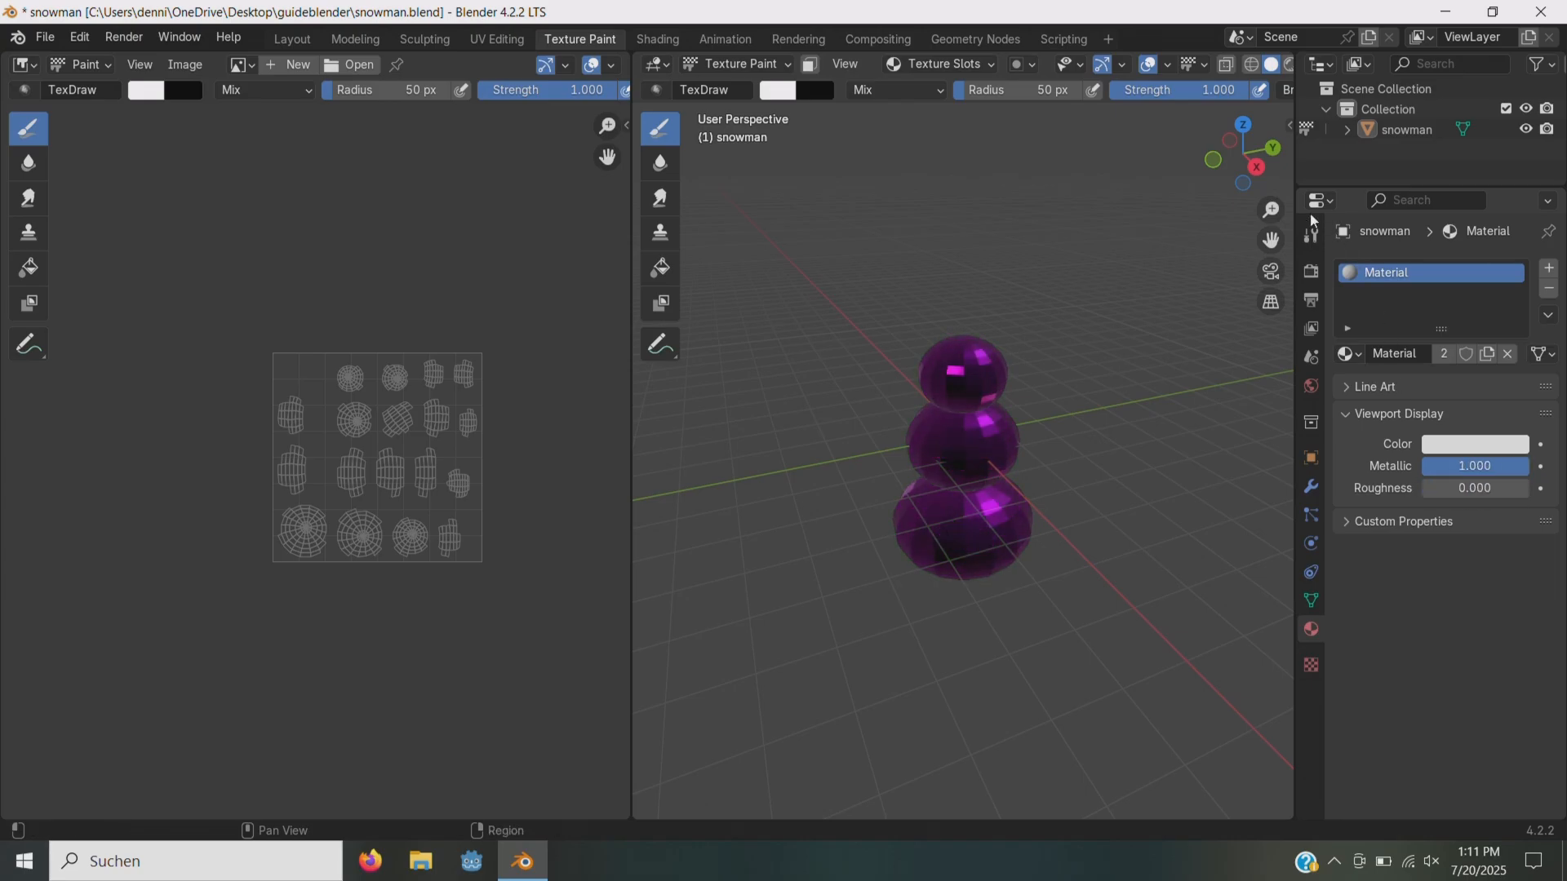
pyautogui.moveTo(1246, 167); pyautogui.dragTo(1340, 170)
# - Set the material's viewport display metallic to 0 and roughness to 1
pyautogui.click(1465, 468)
pyautogui.write('0.')
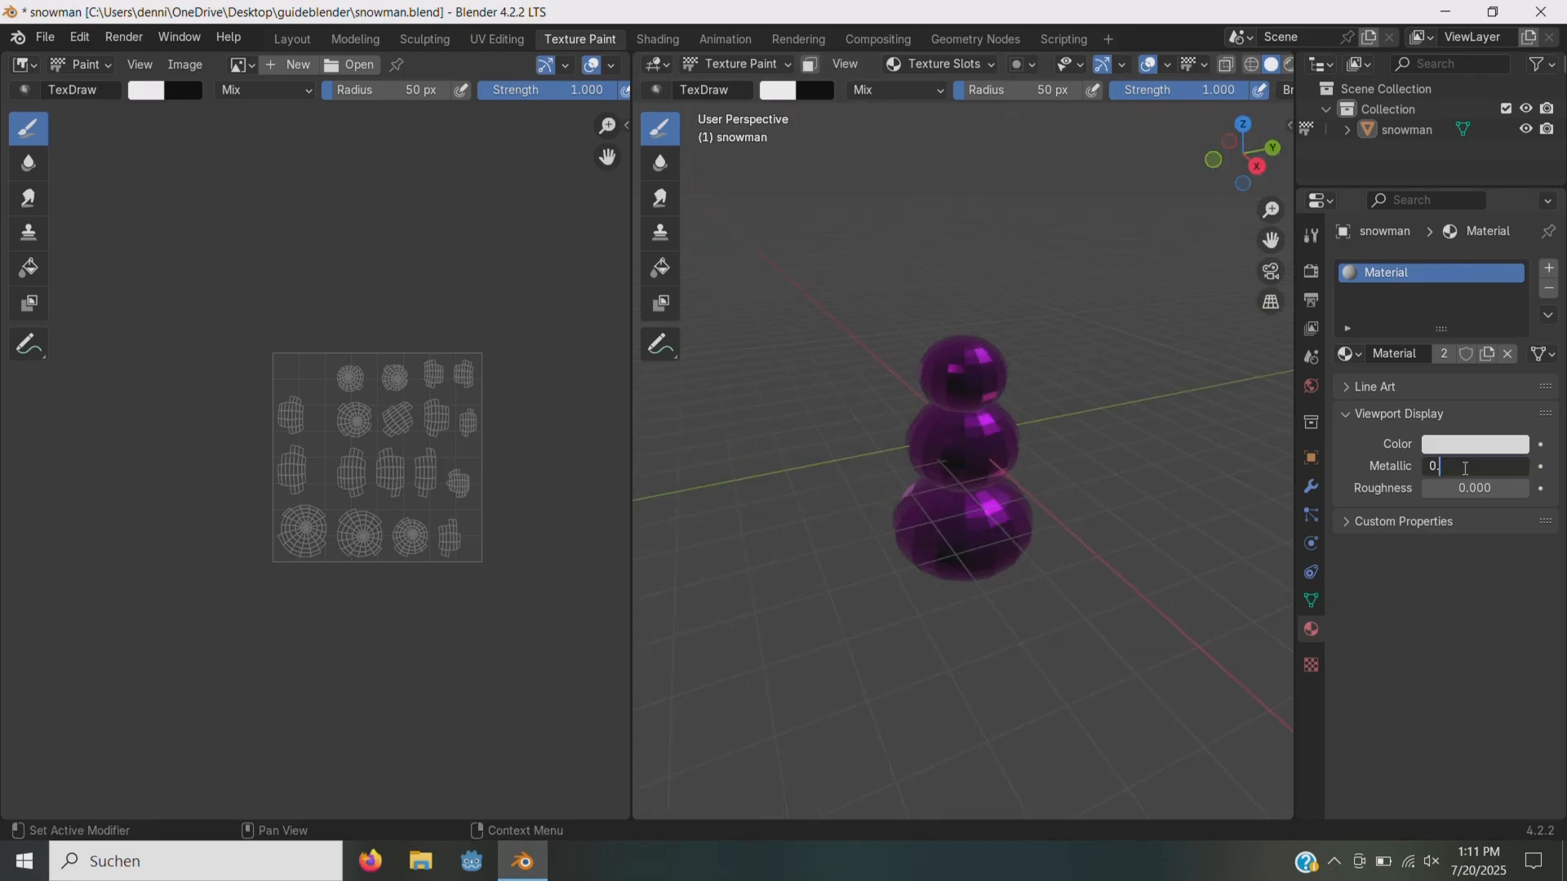
pyautogui.write('0')
pyautogui.press('Return')
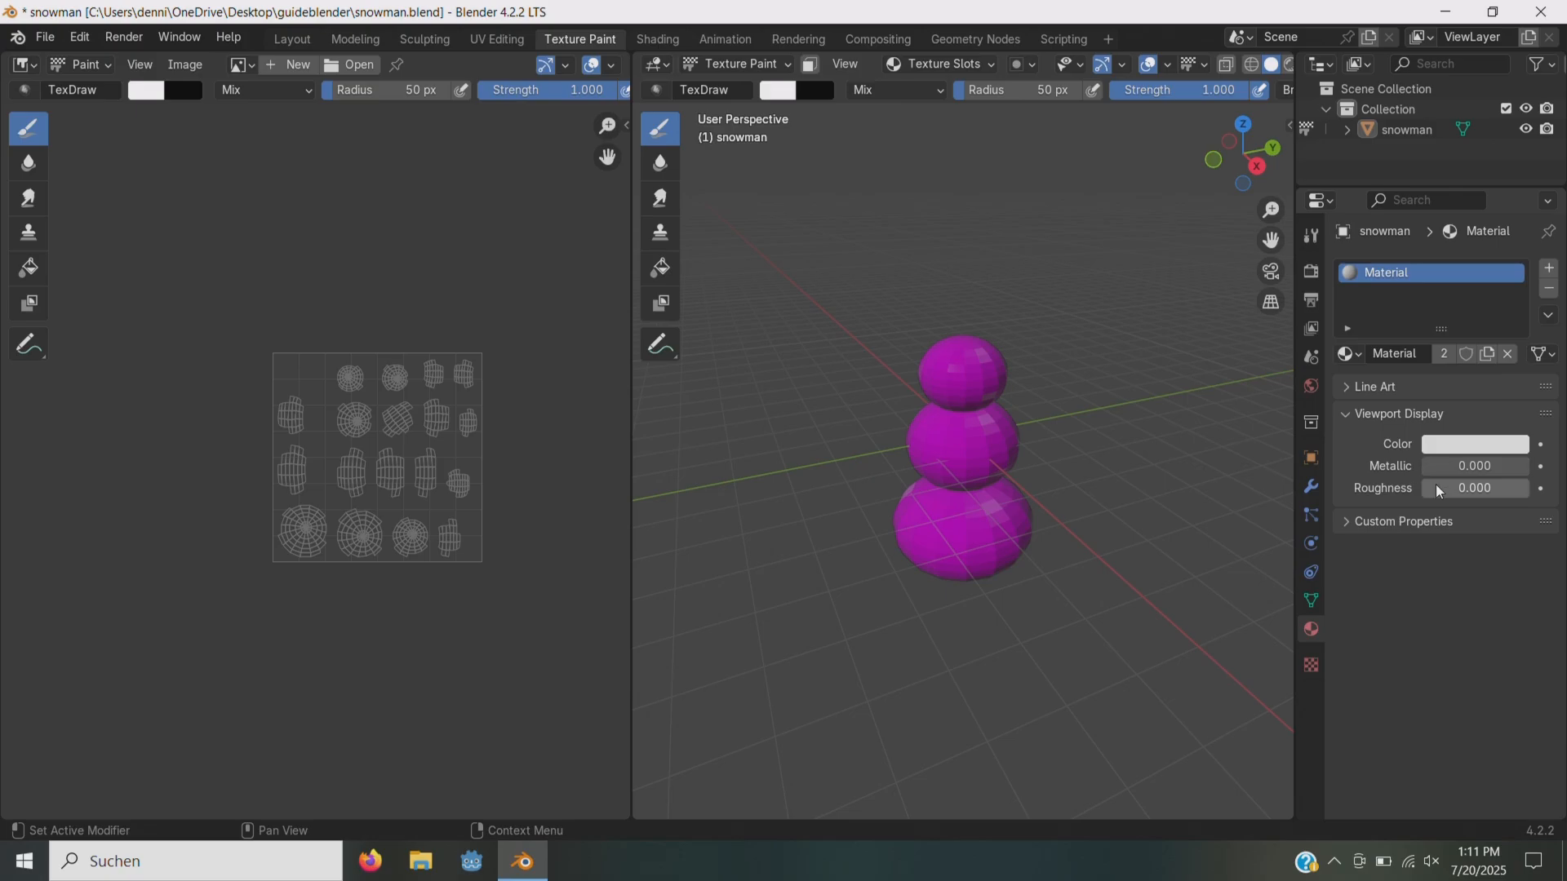
pyautogui.click(1436, 483)
pyautogui.write('1')
pyautogui.press('Return')
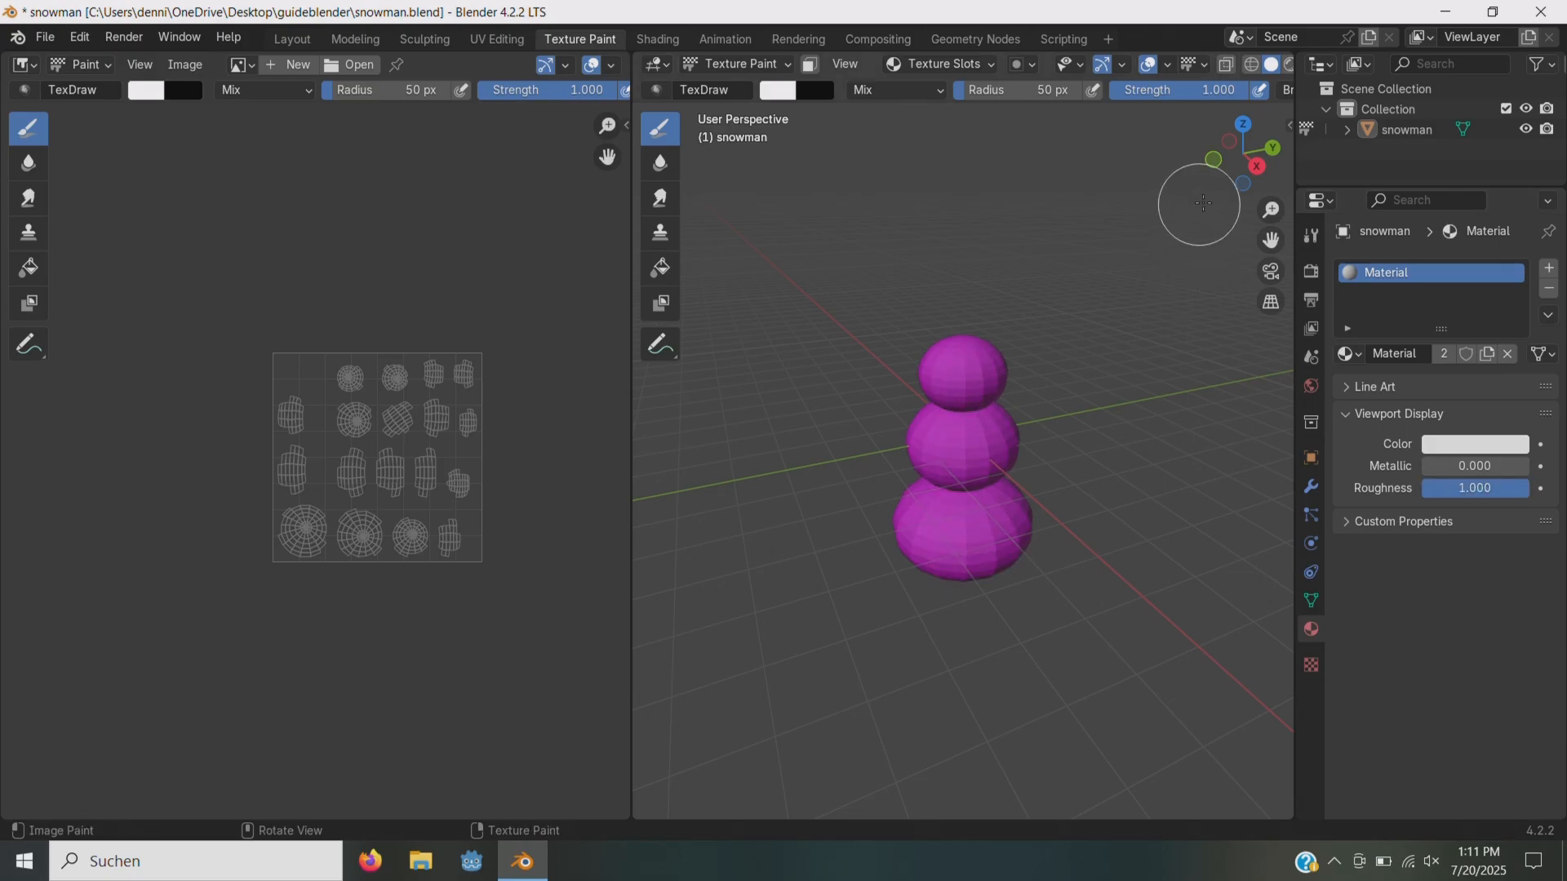
pyautogui.moveTo(1242, 155); pyautogui.dragTo(1322, 163)
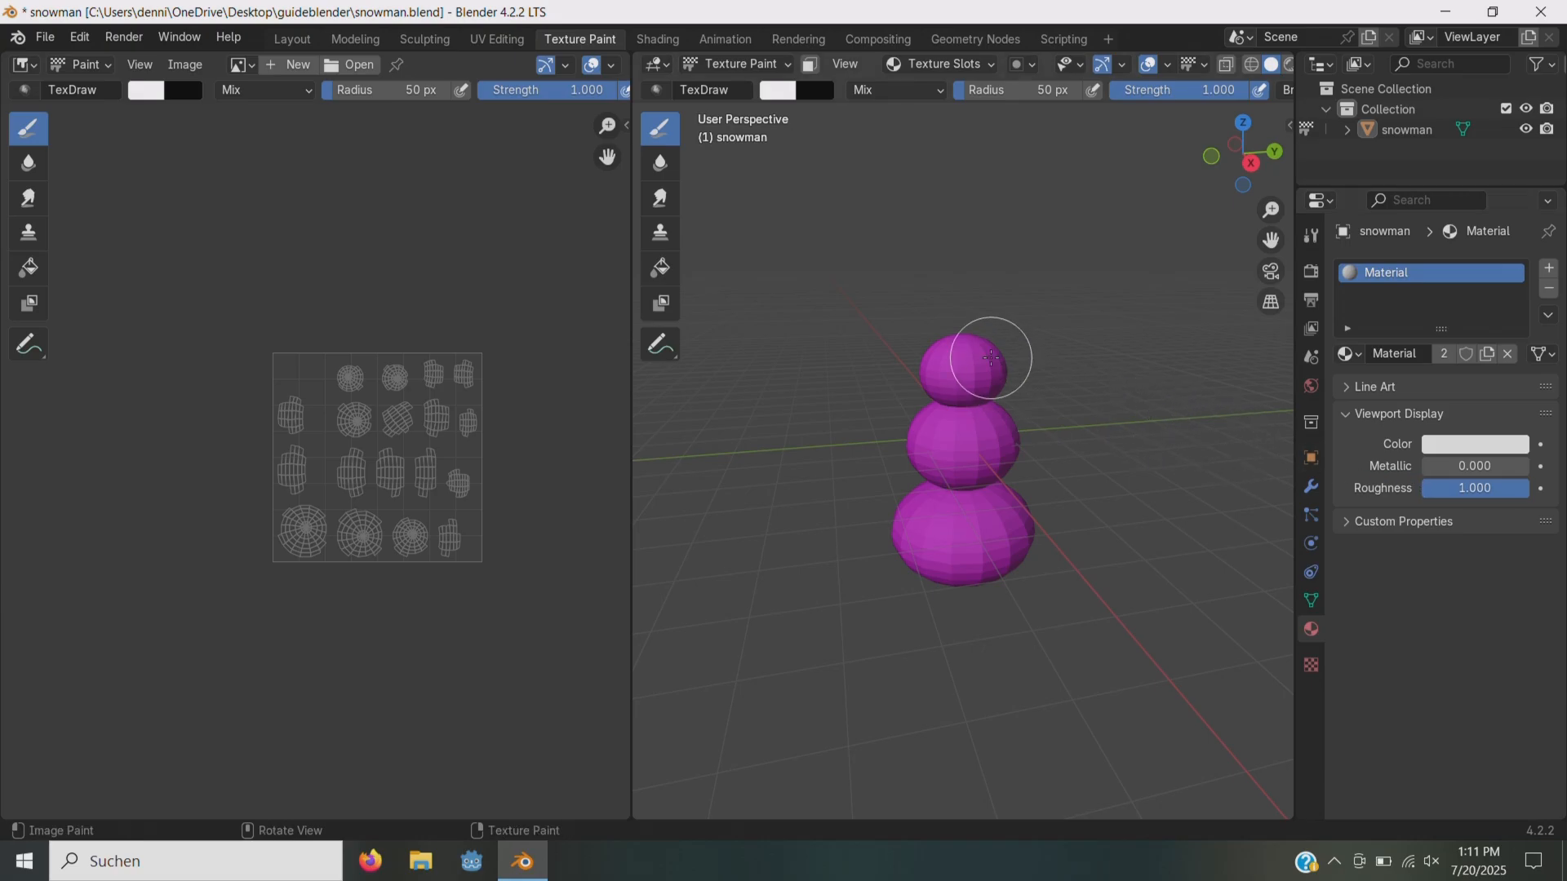
# - Raise the material's shader node roughness to 1 in the Shading workspace, then return to Texture Paint and save the file
pyautogui.click(648, 41)
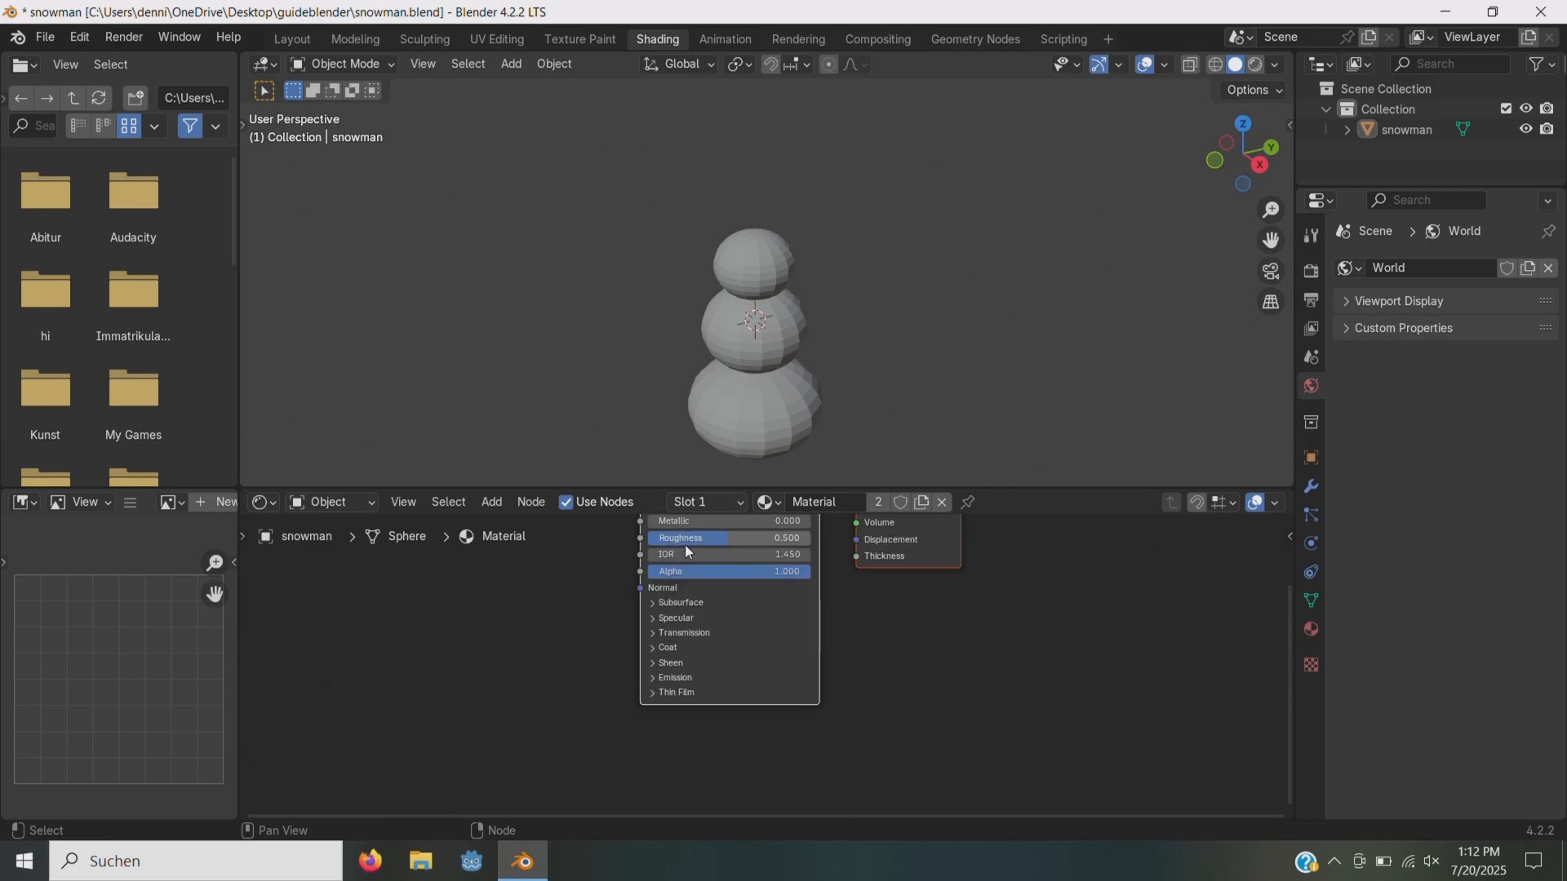
pyautogui.moveTo(751, 547); pyautogui.dragTo(812, 547)
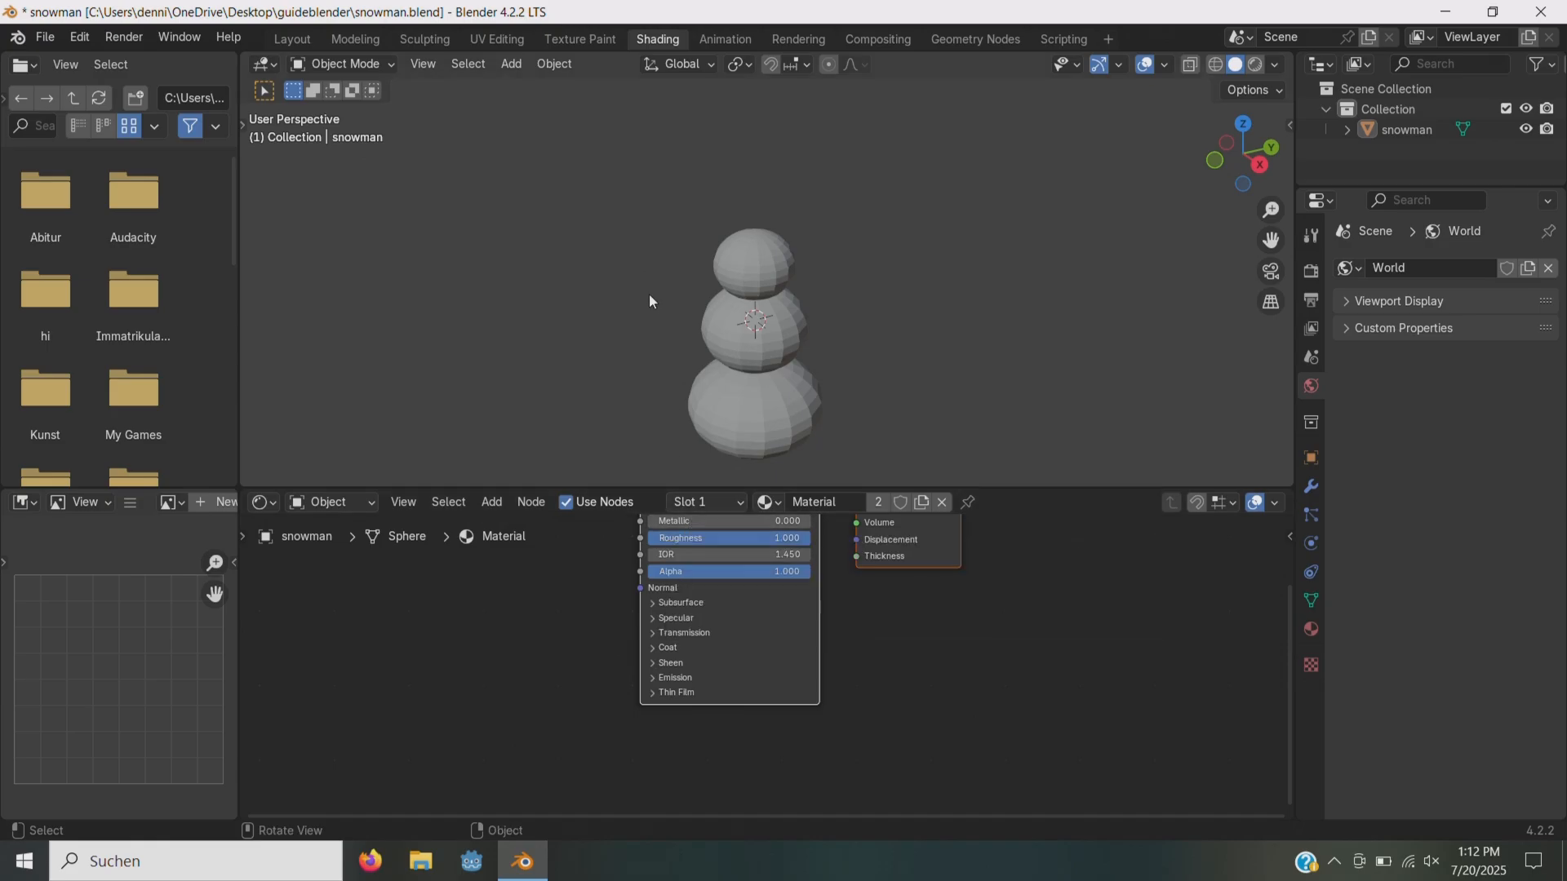
pyautogui.click(600, 41)
pyautogui.hotkey('ctrl', 's')
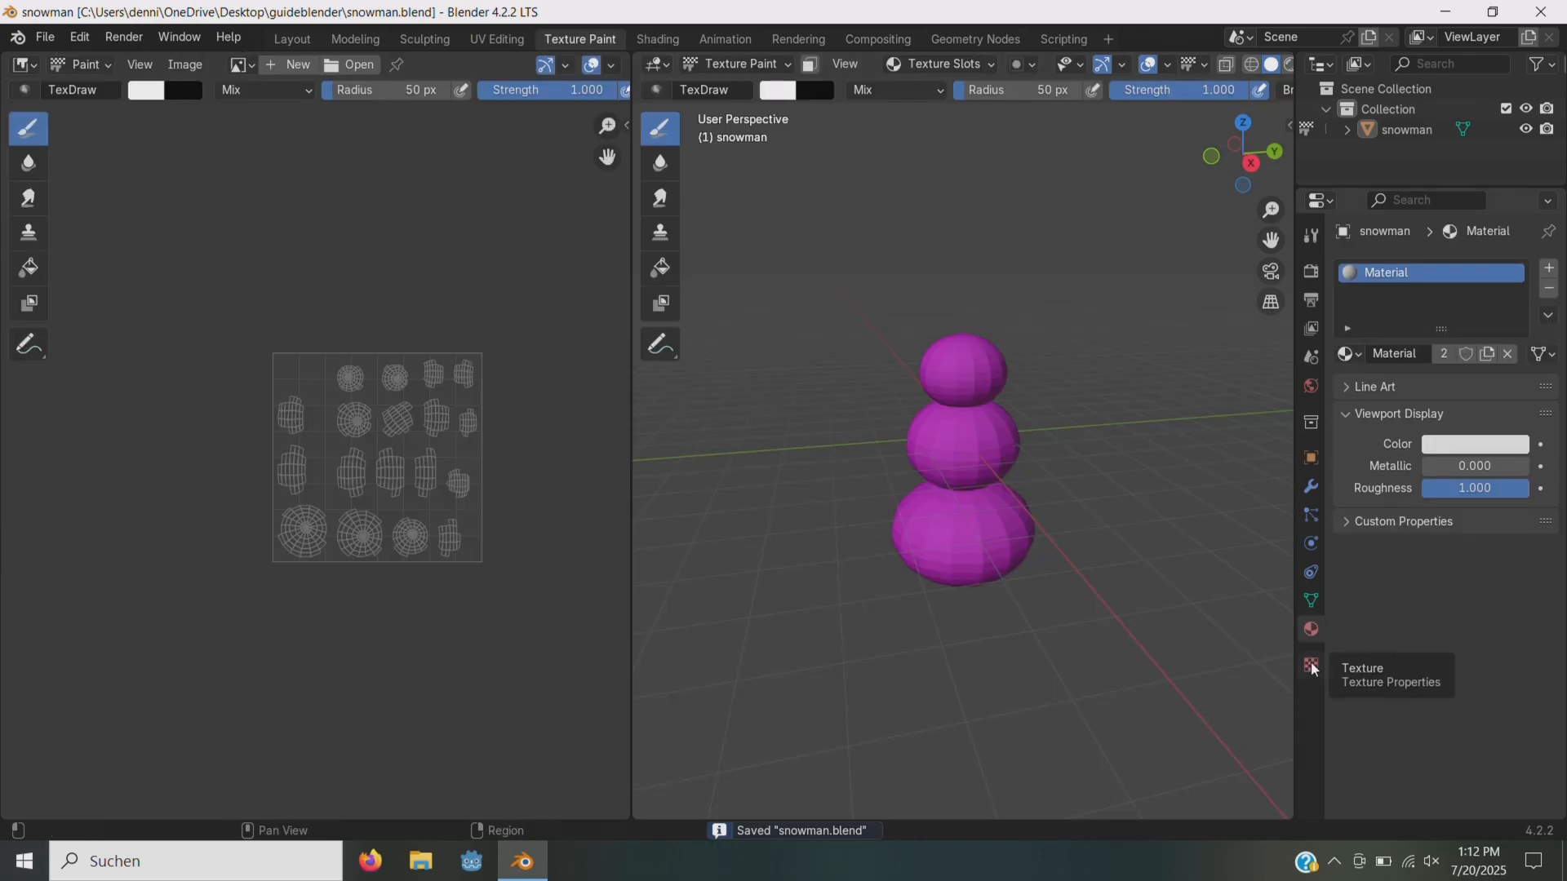
# - Start adding a Base Color texture paint slot to the snowman's material
pyautogui.click(1311, 666)
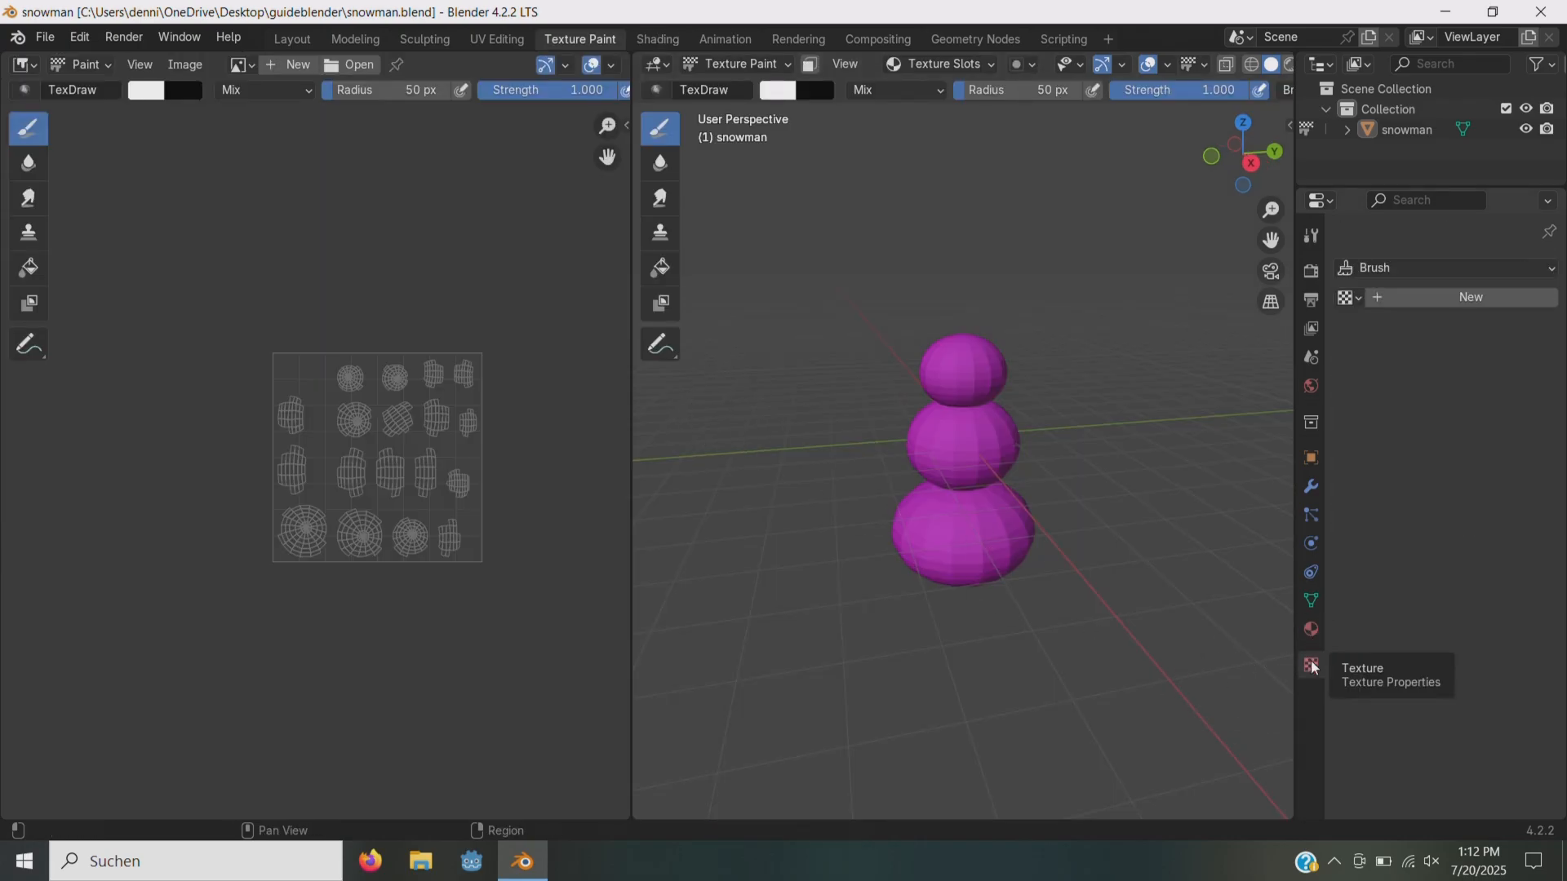
pyautogui.click(928, 65)
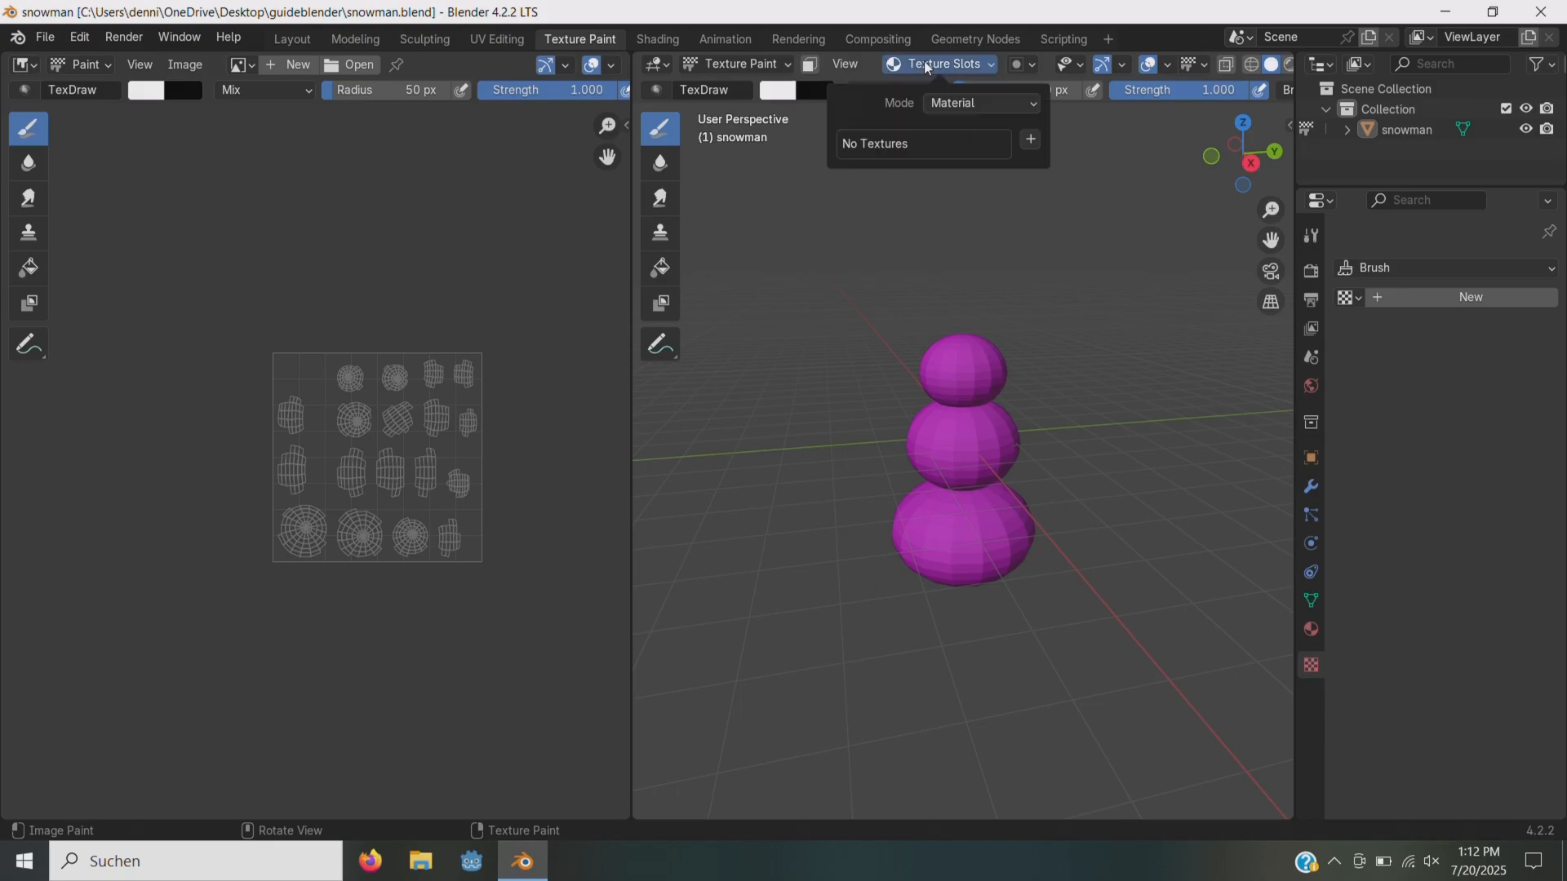
pyautogui.click(1030, 142)
pyautogui.click(1042, 163)
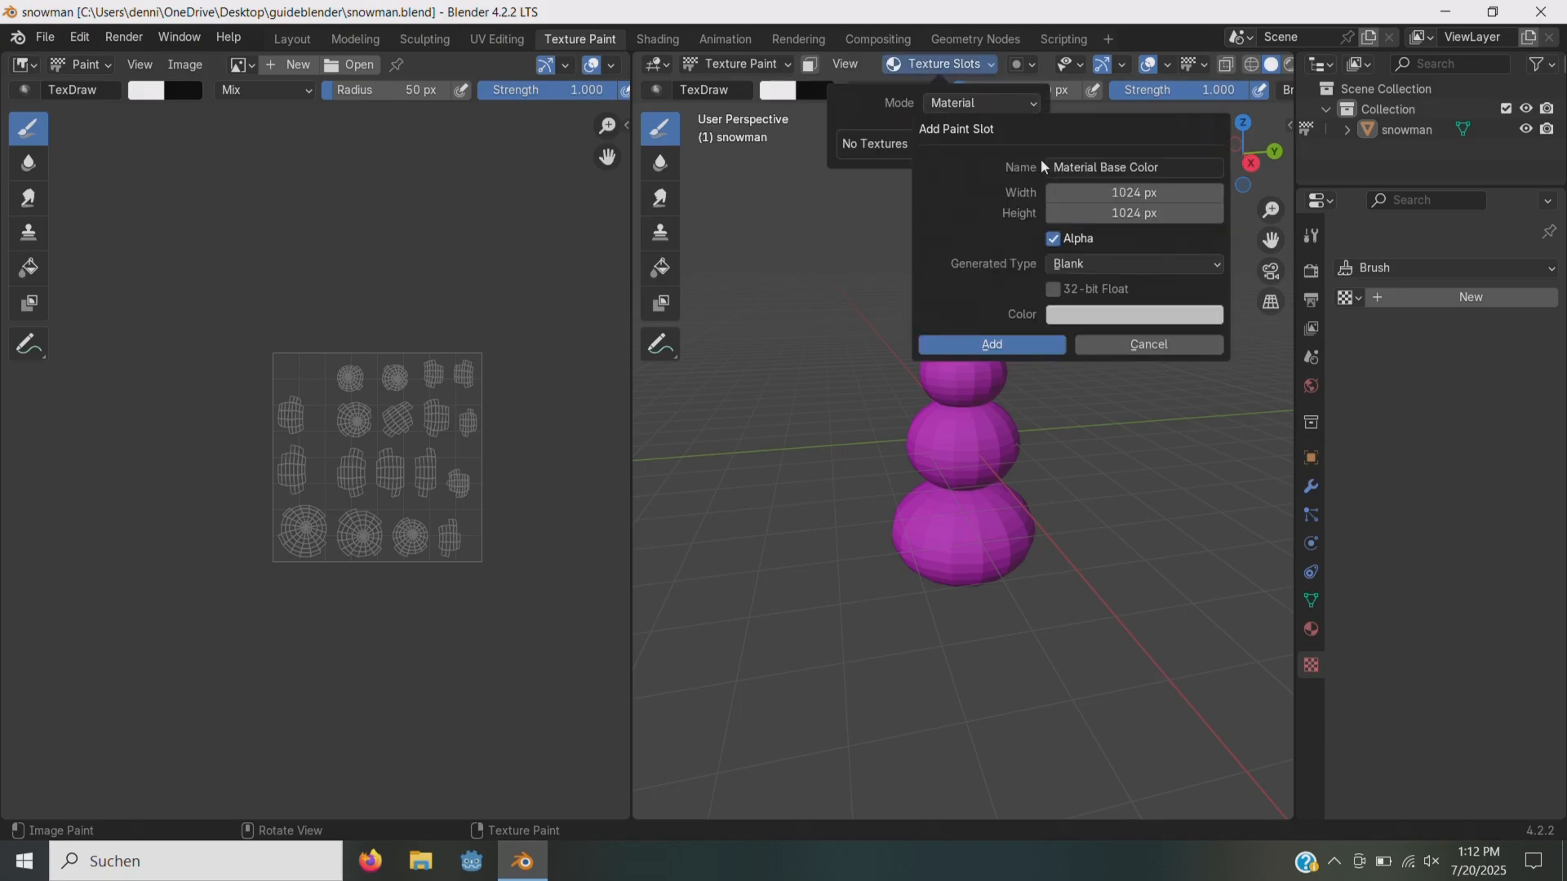
pyautogui.click(1110, 193)
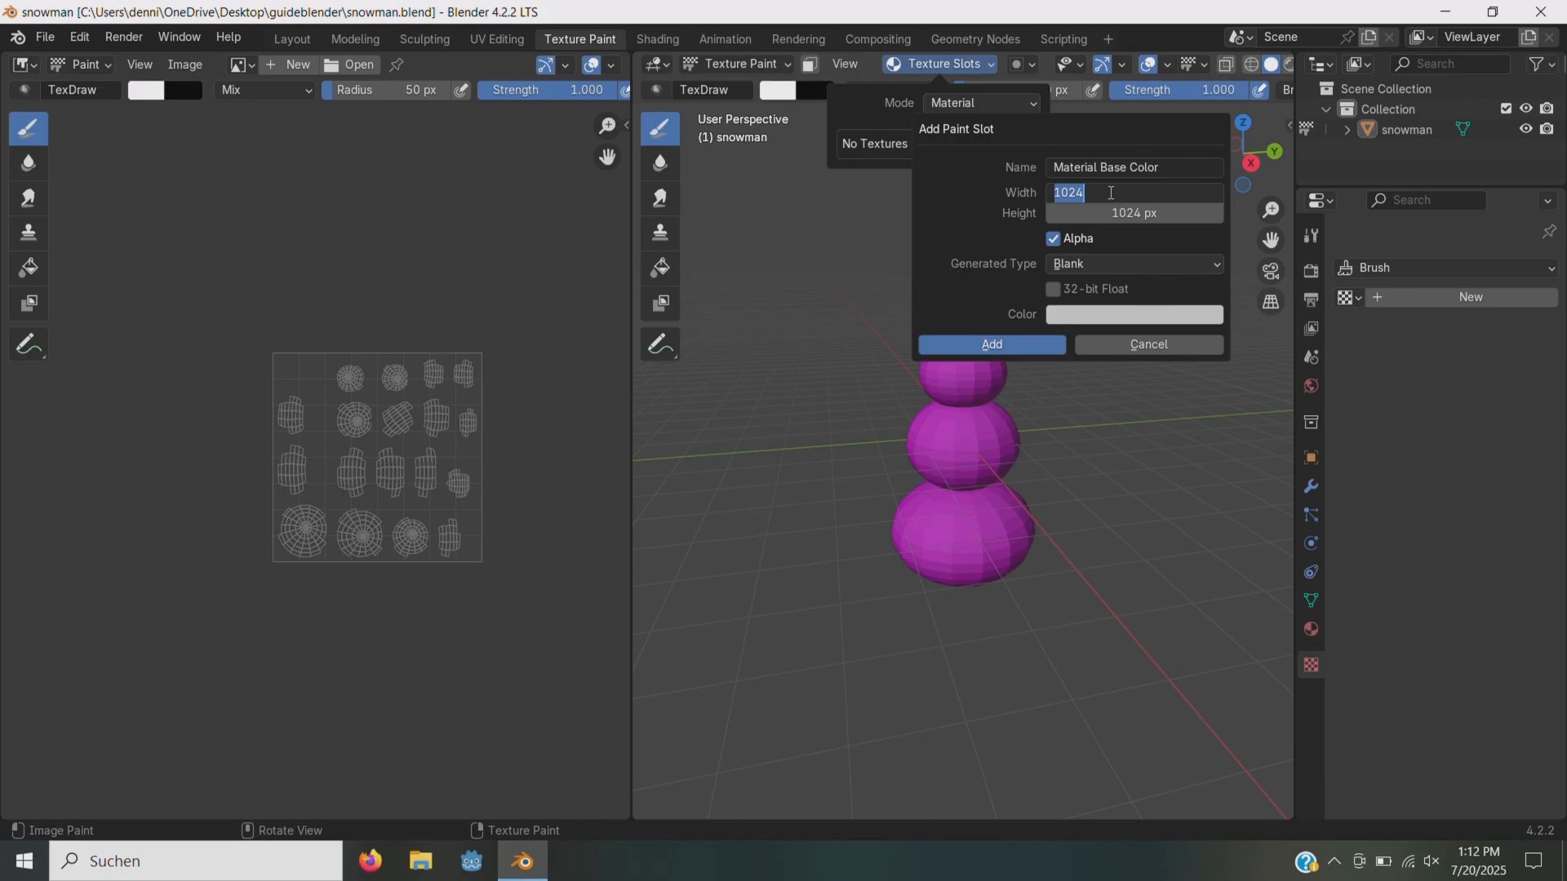
pyautogui.write('256')
pyautogui.press('BackSpace')
pyautogui.press('BackSpace')
pyautogui.press('BackSpace')
pyautogui.write('4096')
pyautogui.press('BackSpace')
pyautogui.press('BackSpace')
pyautogui.press('BackSpace')
pyautogui.press('BackSpace')
# - Set both the width and the height of the new paint slot's image to 256 px
pyautogui.write('256')
pyautogui.click(1121, 214)
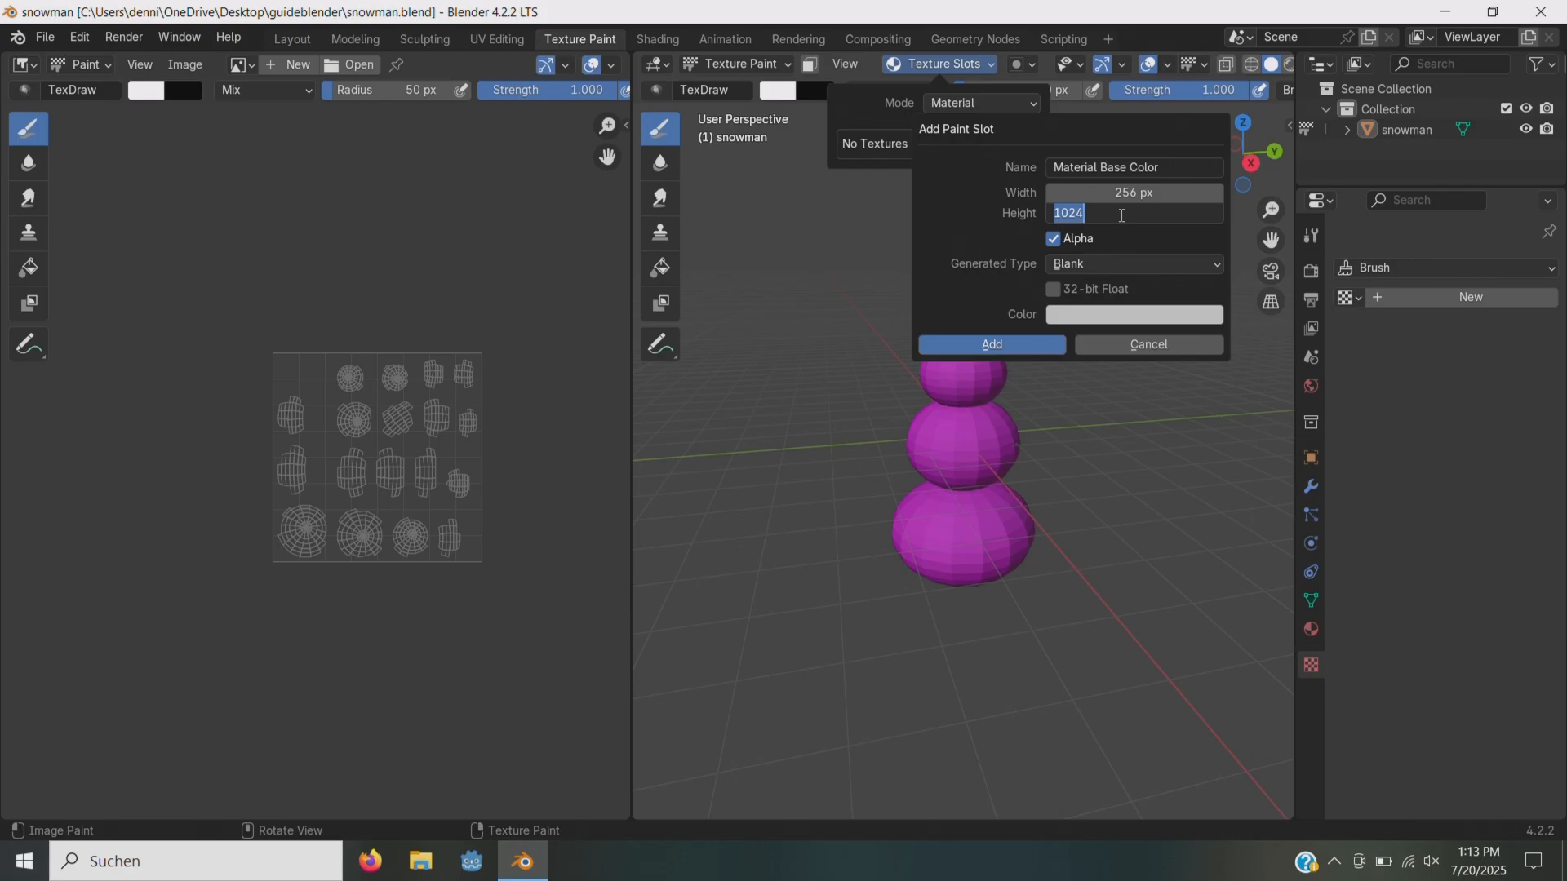
pyautogui.write('256')
pyautogui.press('Return')
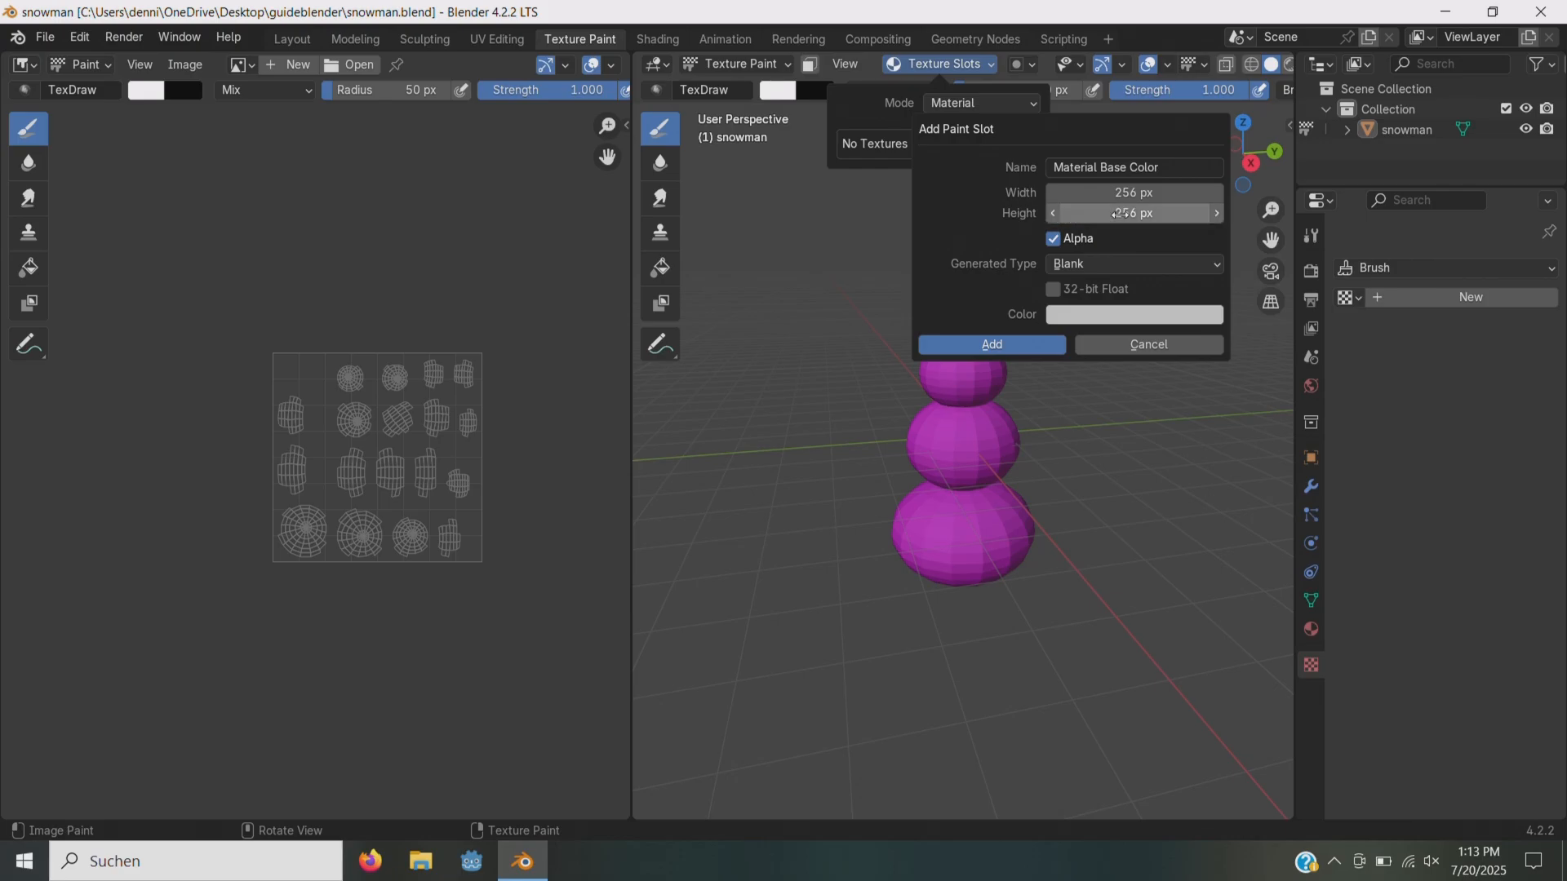
# - Turn off the slot image's alpha, set its fill color to white and add the Base Color paint slot
pyautogui.click(1063, 242)
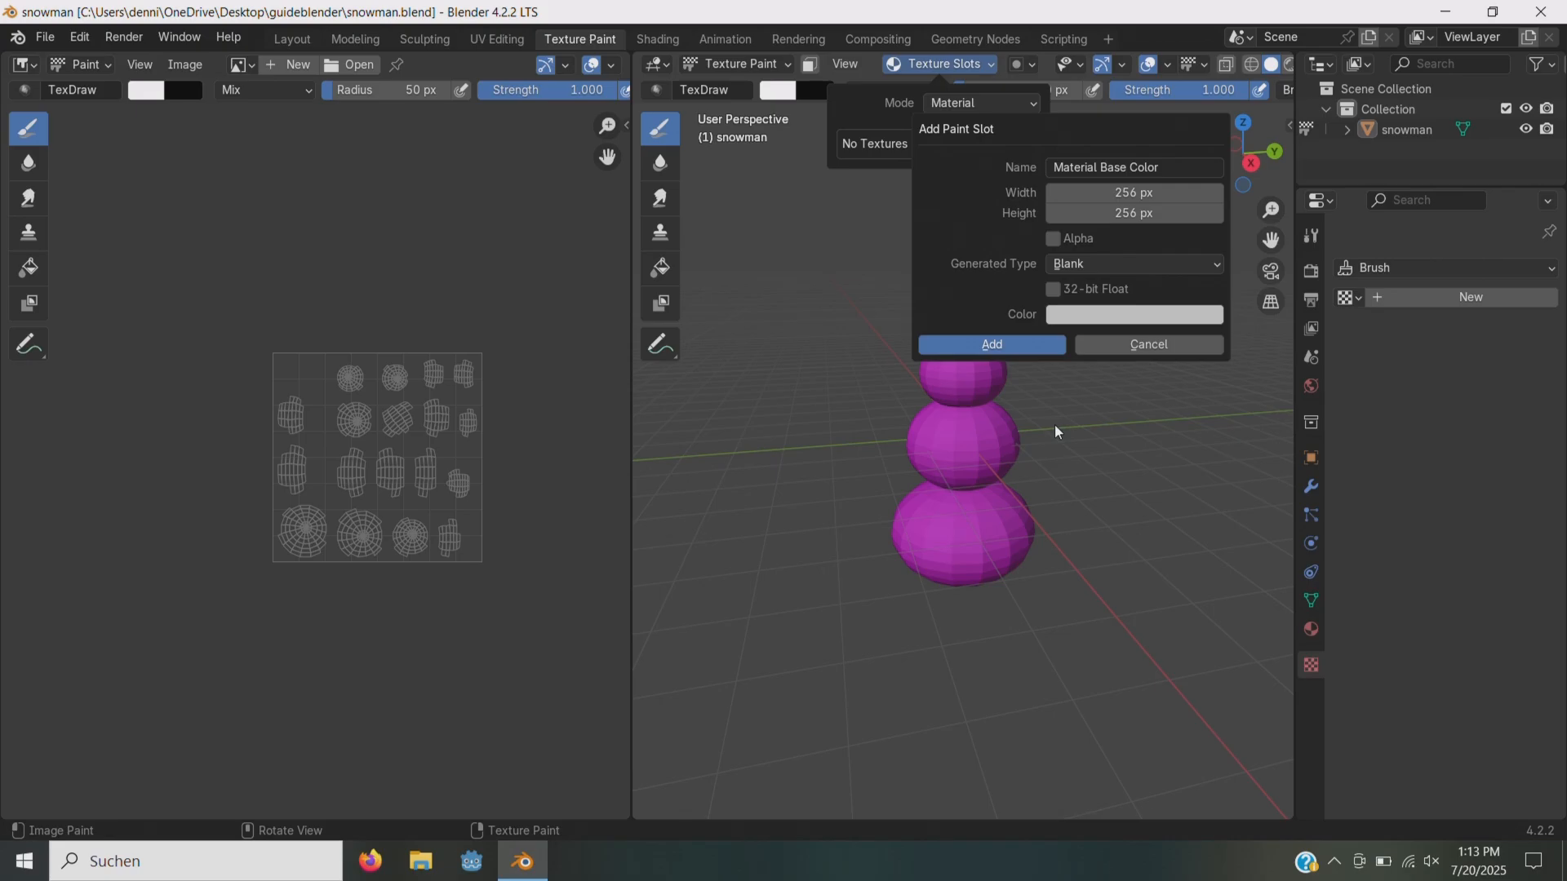
pyautogui.click(1077, 315)
pyautogui.moveTo(1144, 389); pyautogui.dragTo(1142, 395)
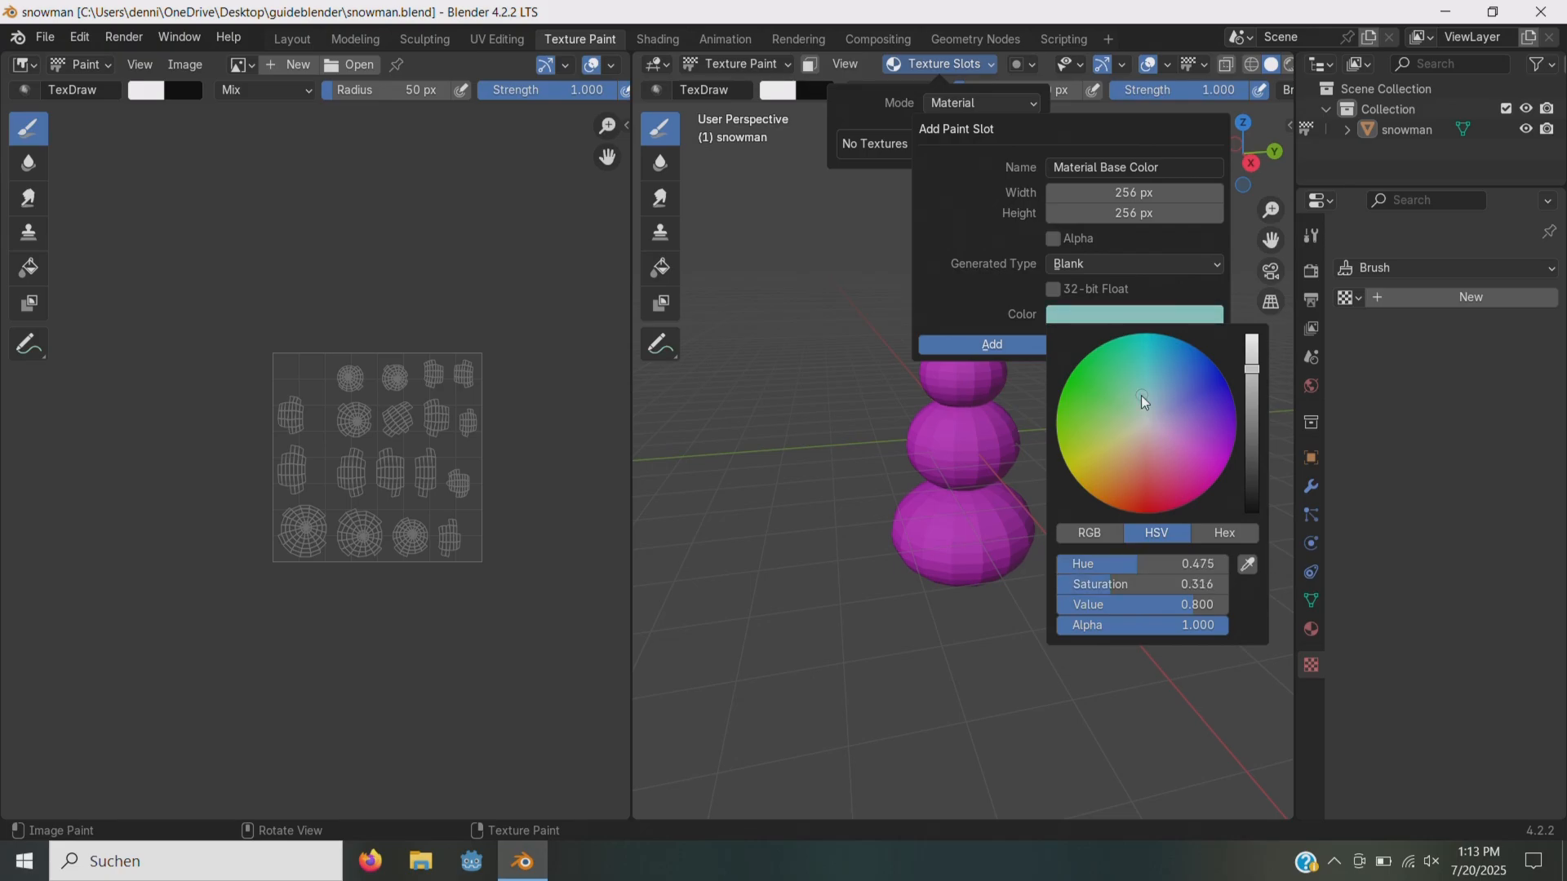
pyautogui.moveTo(1146, 399); pyautogui.dragTo(1152, 399)
pyautogui.moveTo(1152, 399); pyautogui.dragTo(1149, 418)
pyautogui.click(1114, 535)
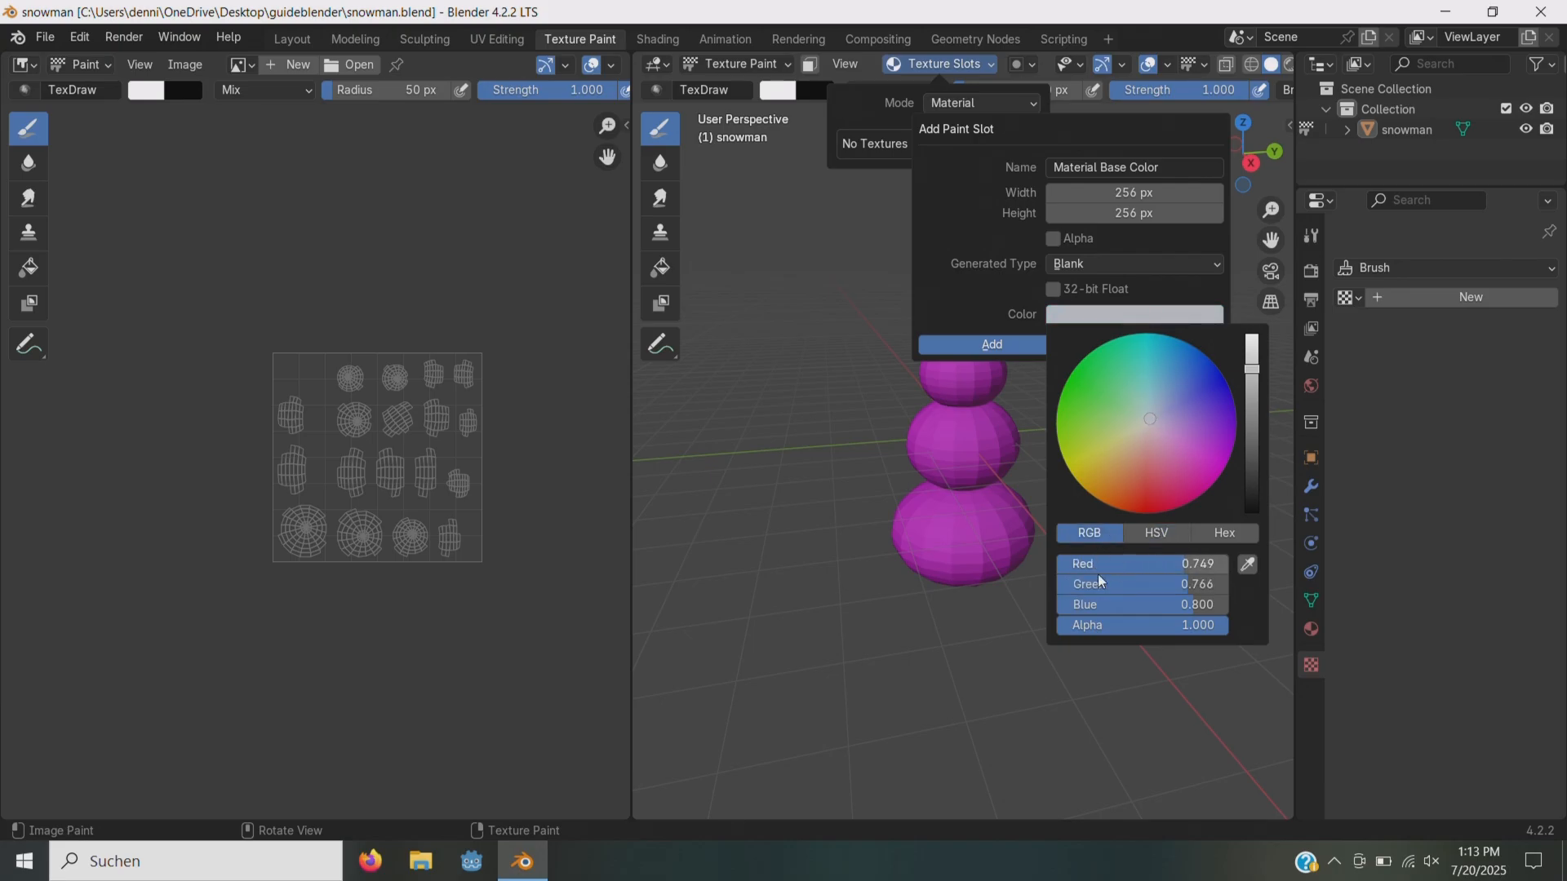
pyautogui.moveTo(1177, 563); pyautogui.dragTo(1229, 604)
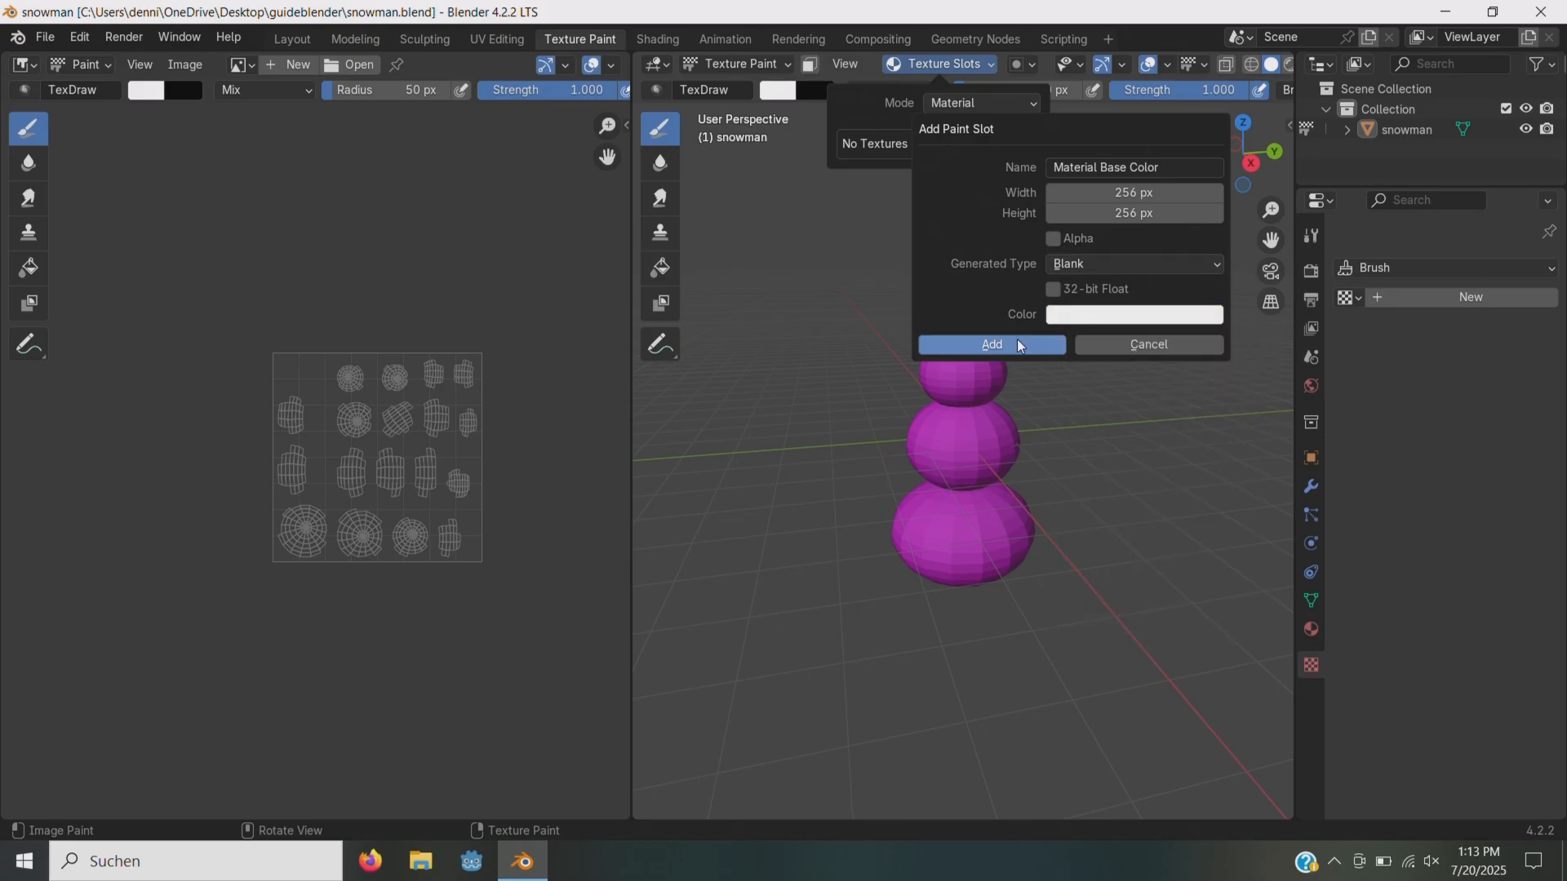
pyautogui.click(1020, 344)
# - Apply Shade Smooth to the snowman object in the Layout workspace and check it from several sides
pyautogui.scroll(2, 1017, 339)
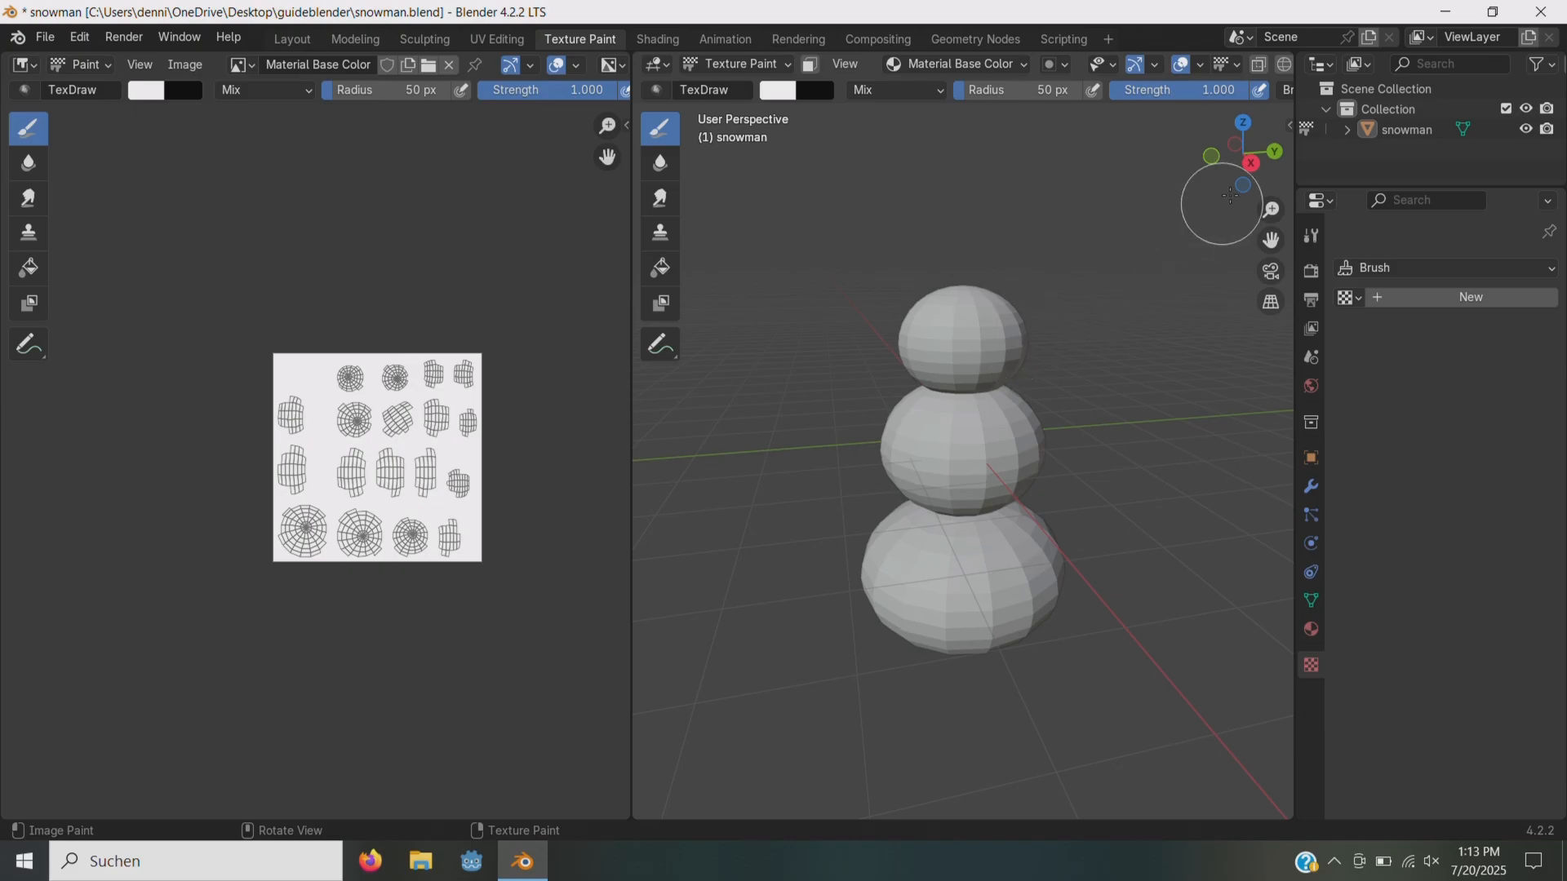
pyautogui.moveTo(1229, 168); pyautogui.dragTo(999, 168)
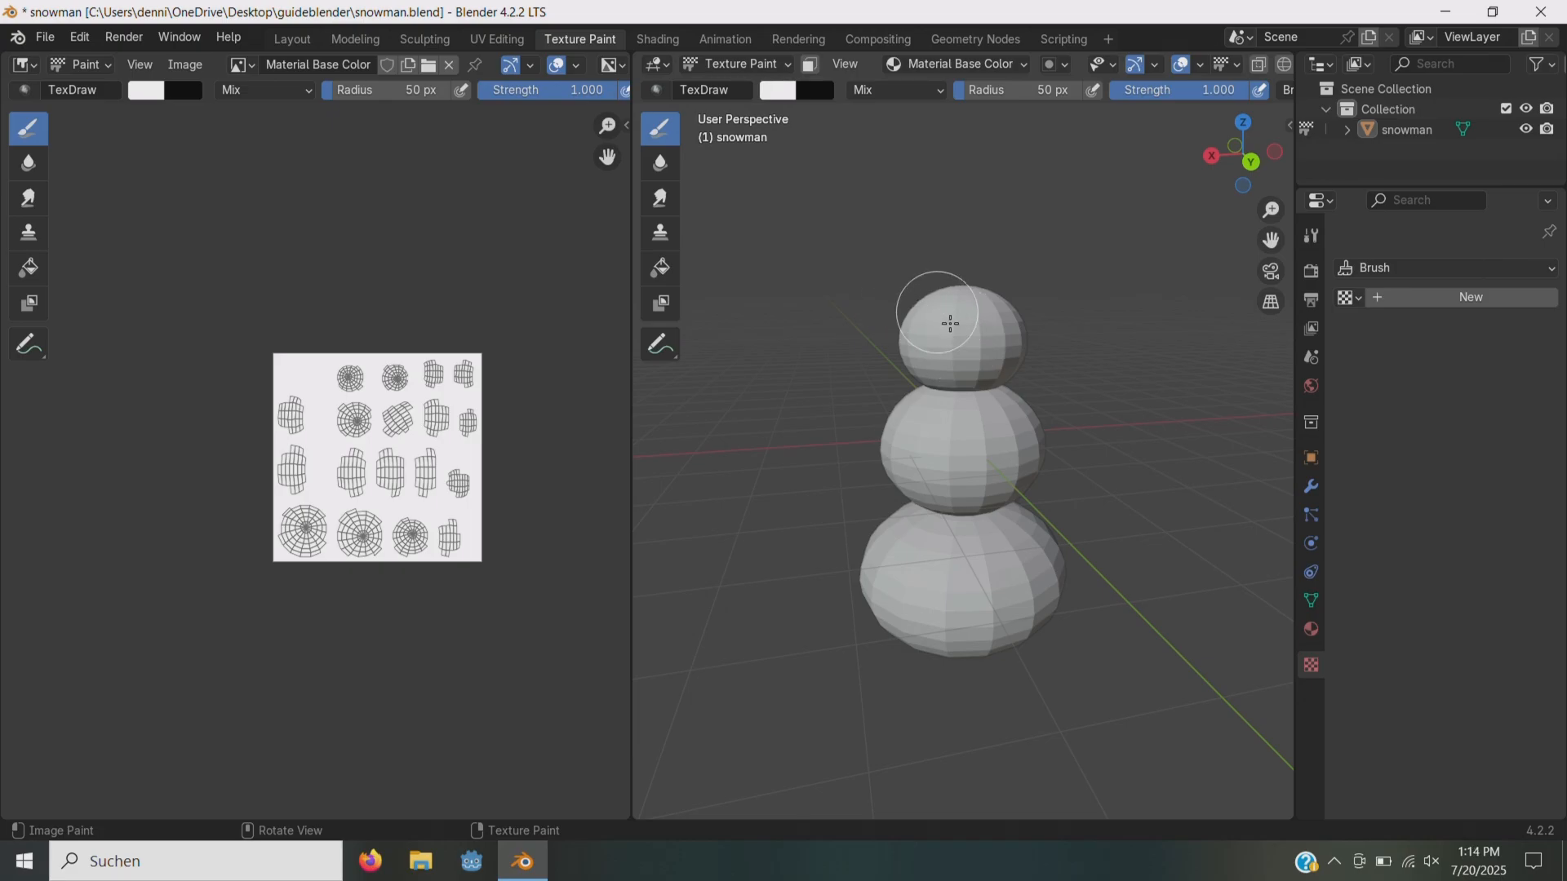
pyautogui.click(284, 41)
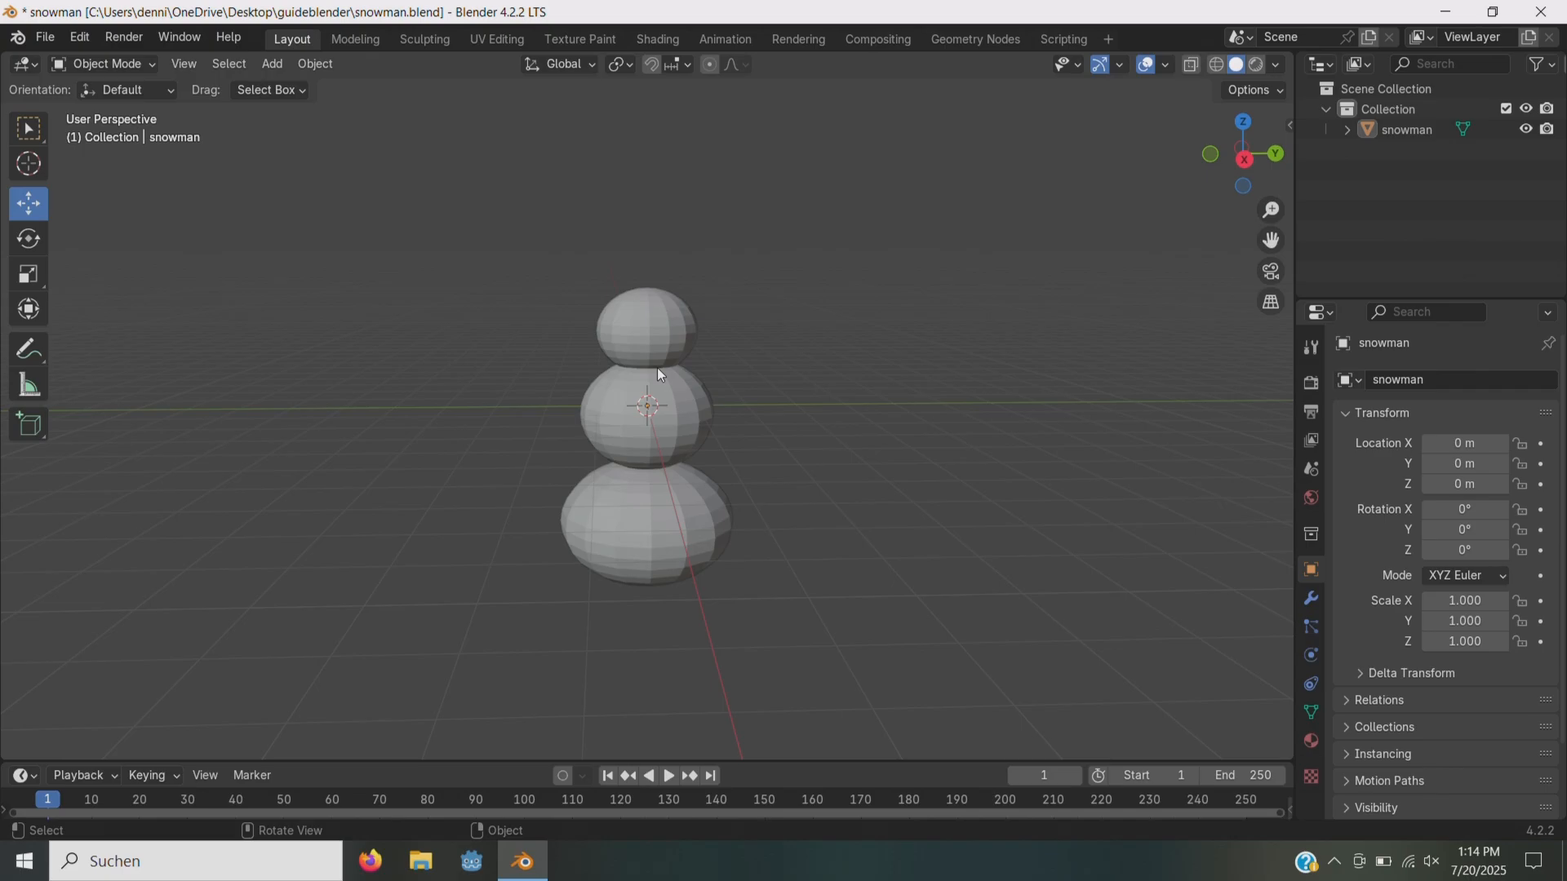
pyautogui.moveTo(658, 368); pyautogui.dragTo(563, 369, button='middle')
pyautogui.click(1397, 133)
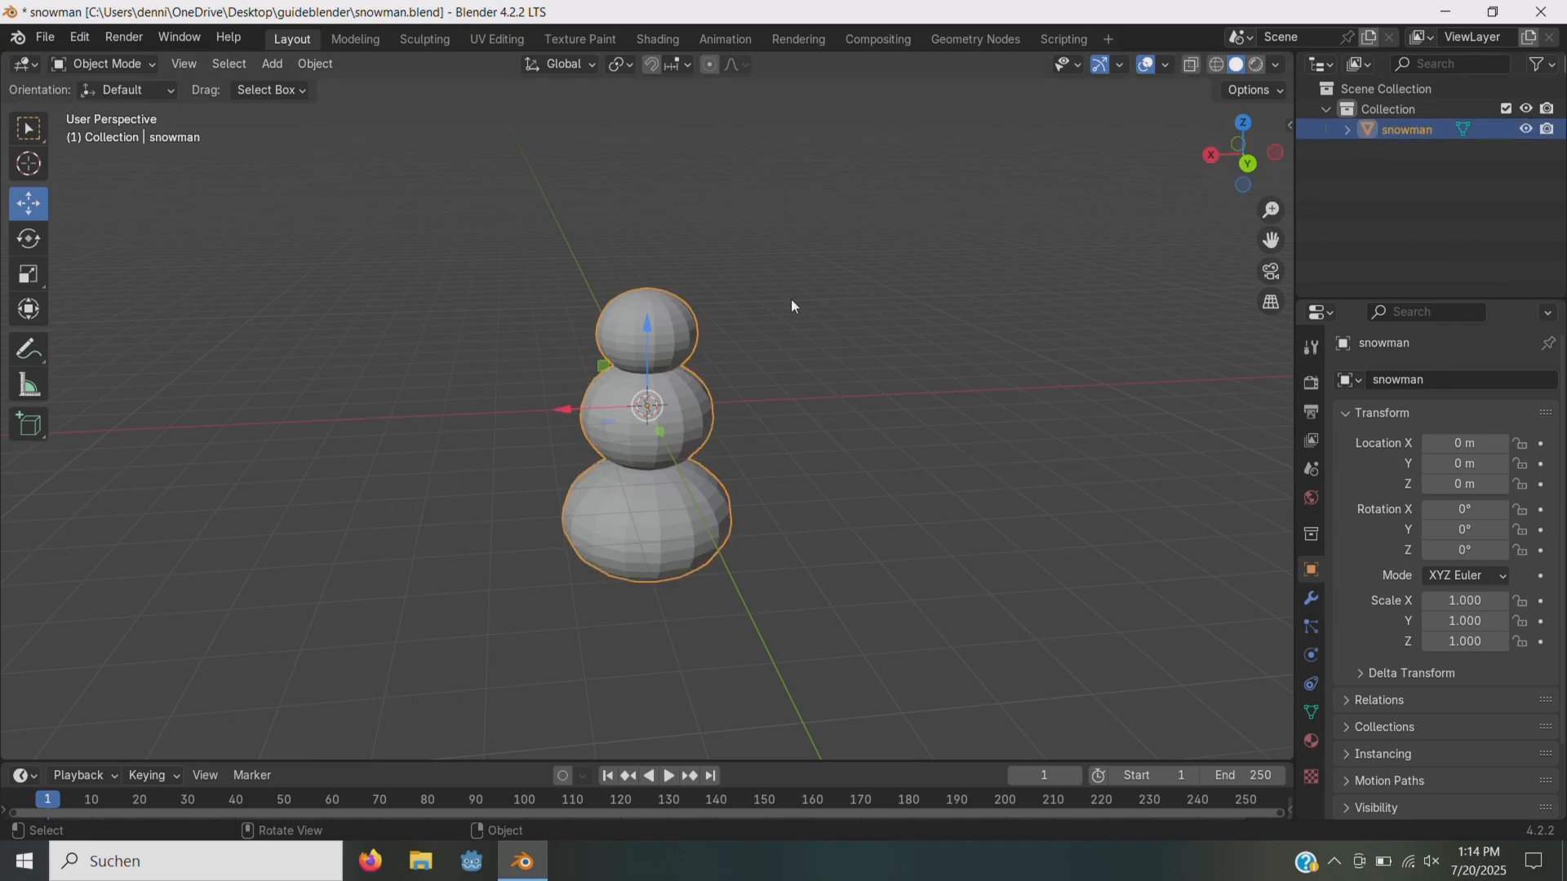
pyautogui.rightClick(638, 328)
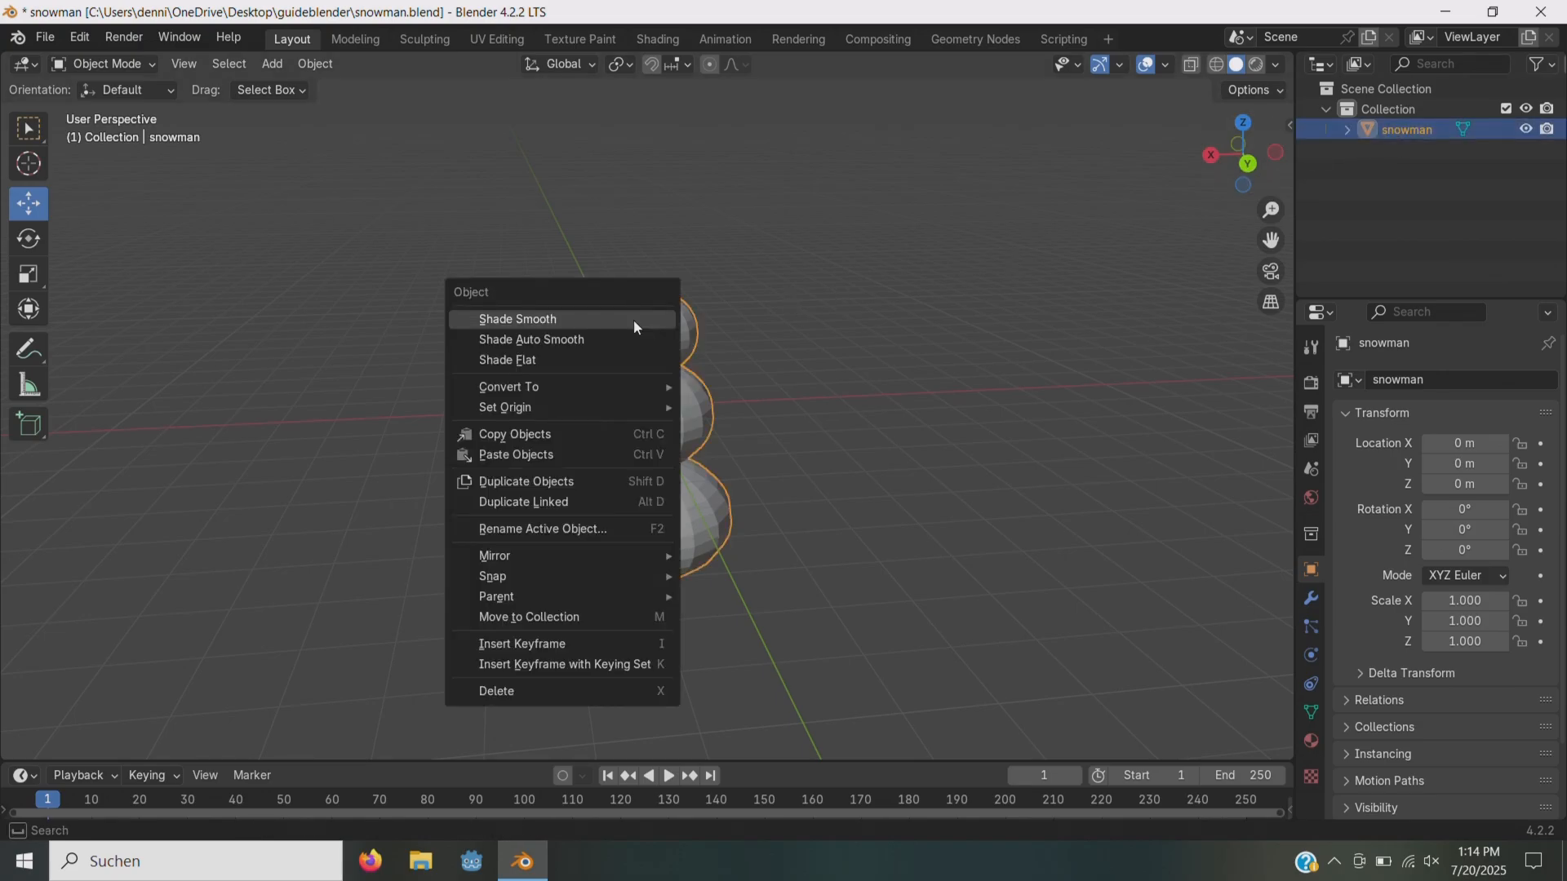
pyautogui.click(531, 313)
pyautogui.moveTo(1243, 154)
pyautogui.mouseDown()
pyautogui.moveTo(1195, 155)
pyautogui.moveTo(1273, 156)
pyautogui.moveTo(1257, 110)
pyautogui.moveTo(1255, 159)
pyautogui.mouseUp()
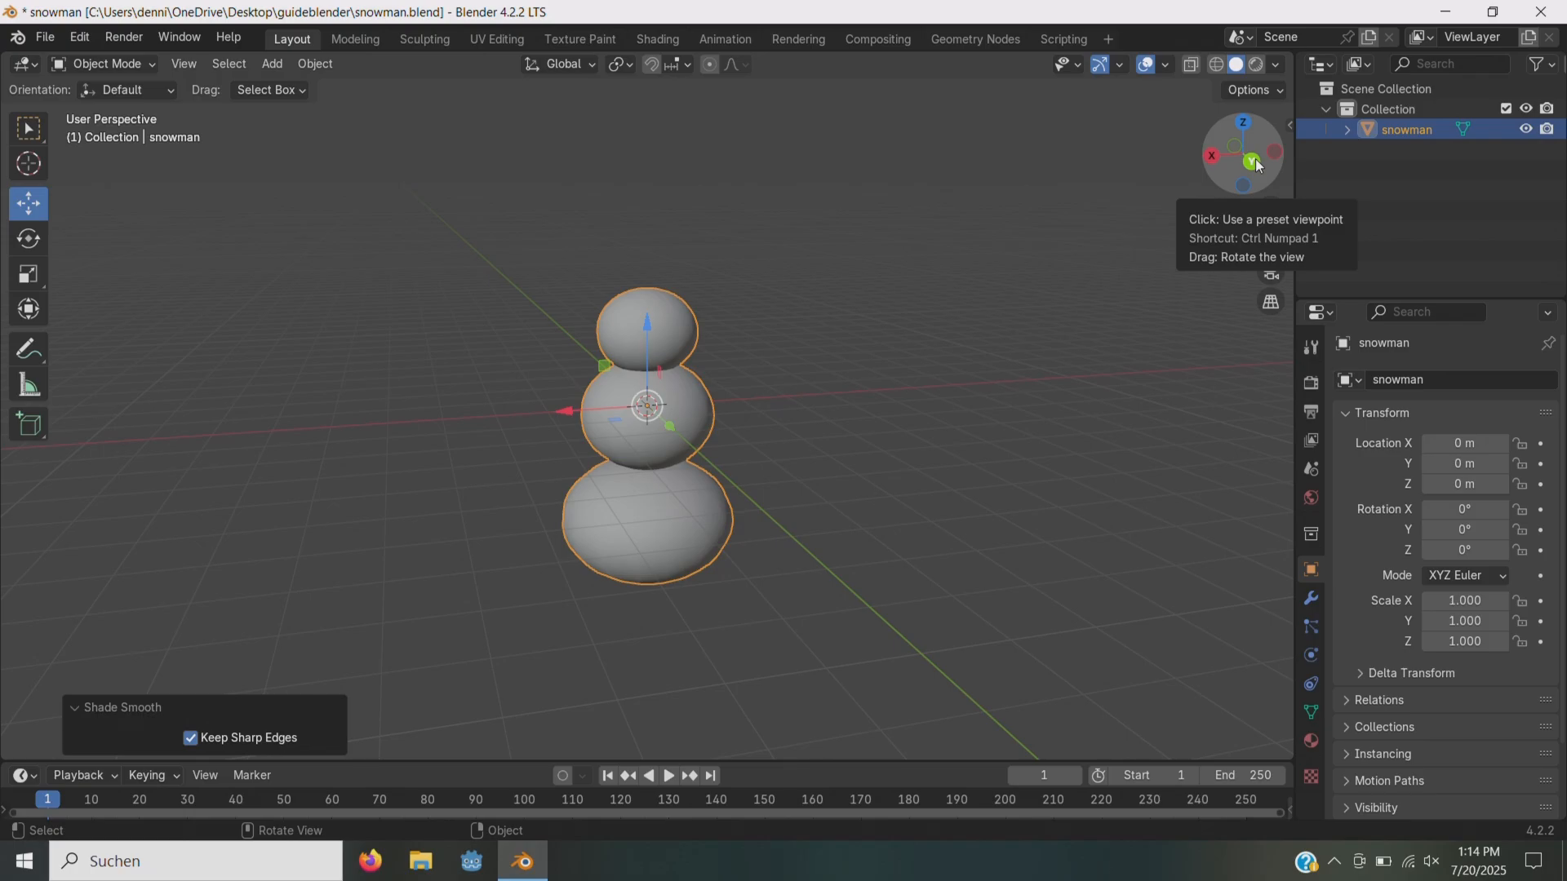
pyautogui.moveTo(1257, 165); pyautogui.dragTo(1176, 144)
# - Return to the Texture Paint workspace and set the draw brush to black with a 20 px radius
pyautogui.click(591, 39)
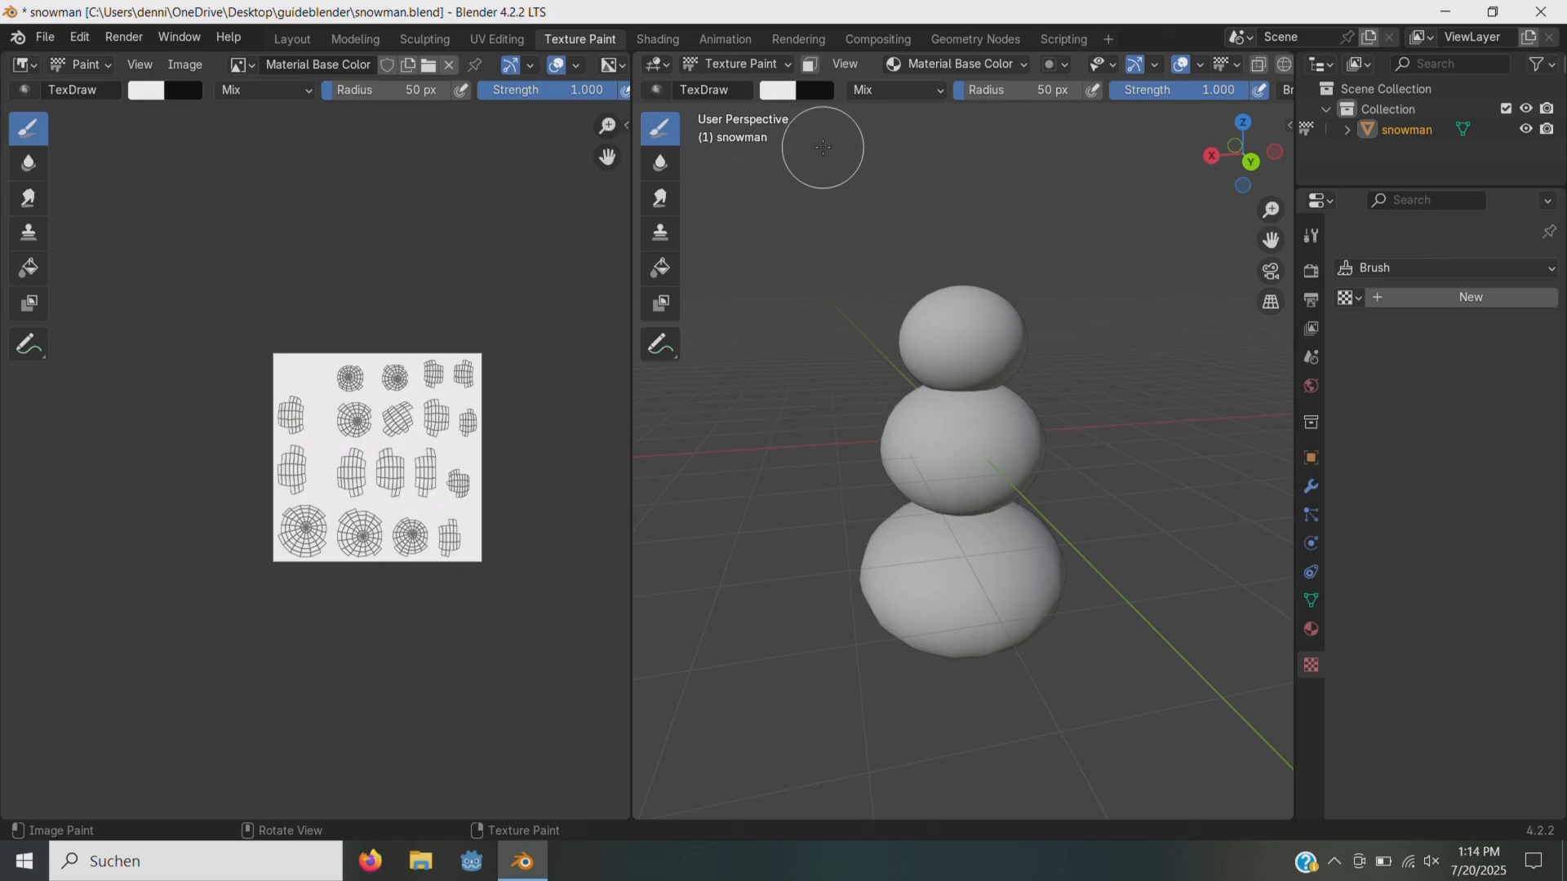
pyautogui.click(780, 91)
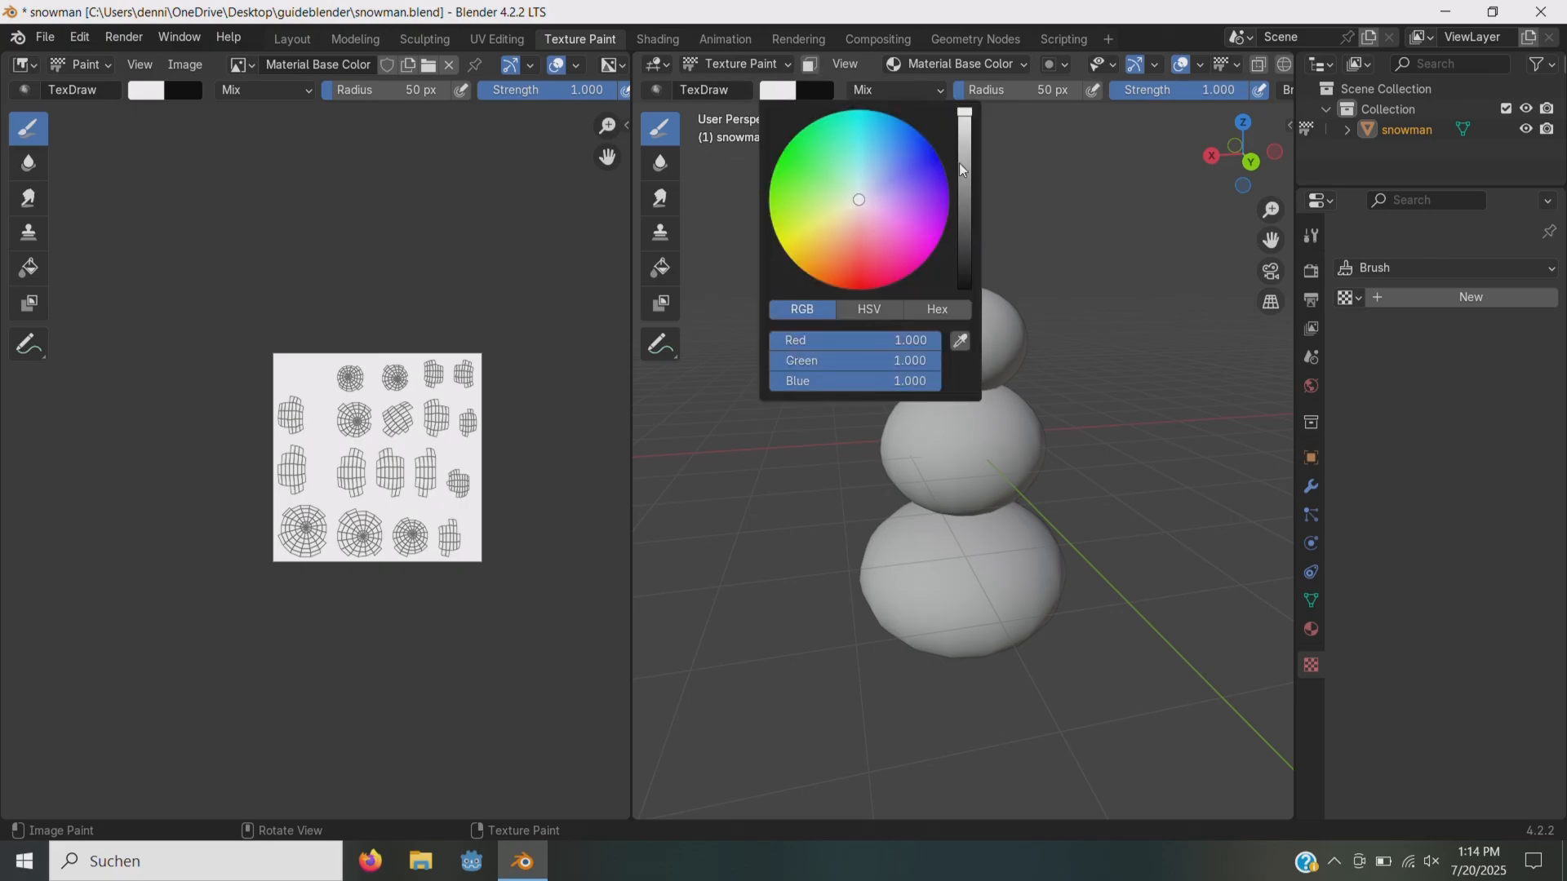
pyautogui.moveTo(964, 111)
pyautogui.mouseDown()
pyautogui.moveTo(963, 231)
pyautogui.moveTo(964, 111)
pyautogui.mouseUp()
pyautogui.click(963, 236)
pyautogui.moveTo(964, 236); pyautogui.dragTo(964, 289)
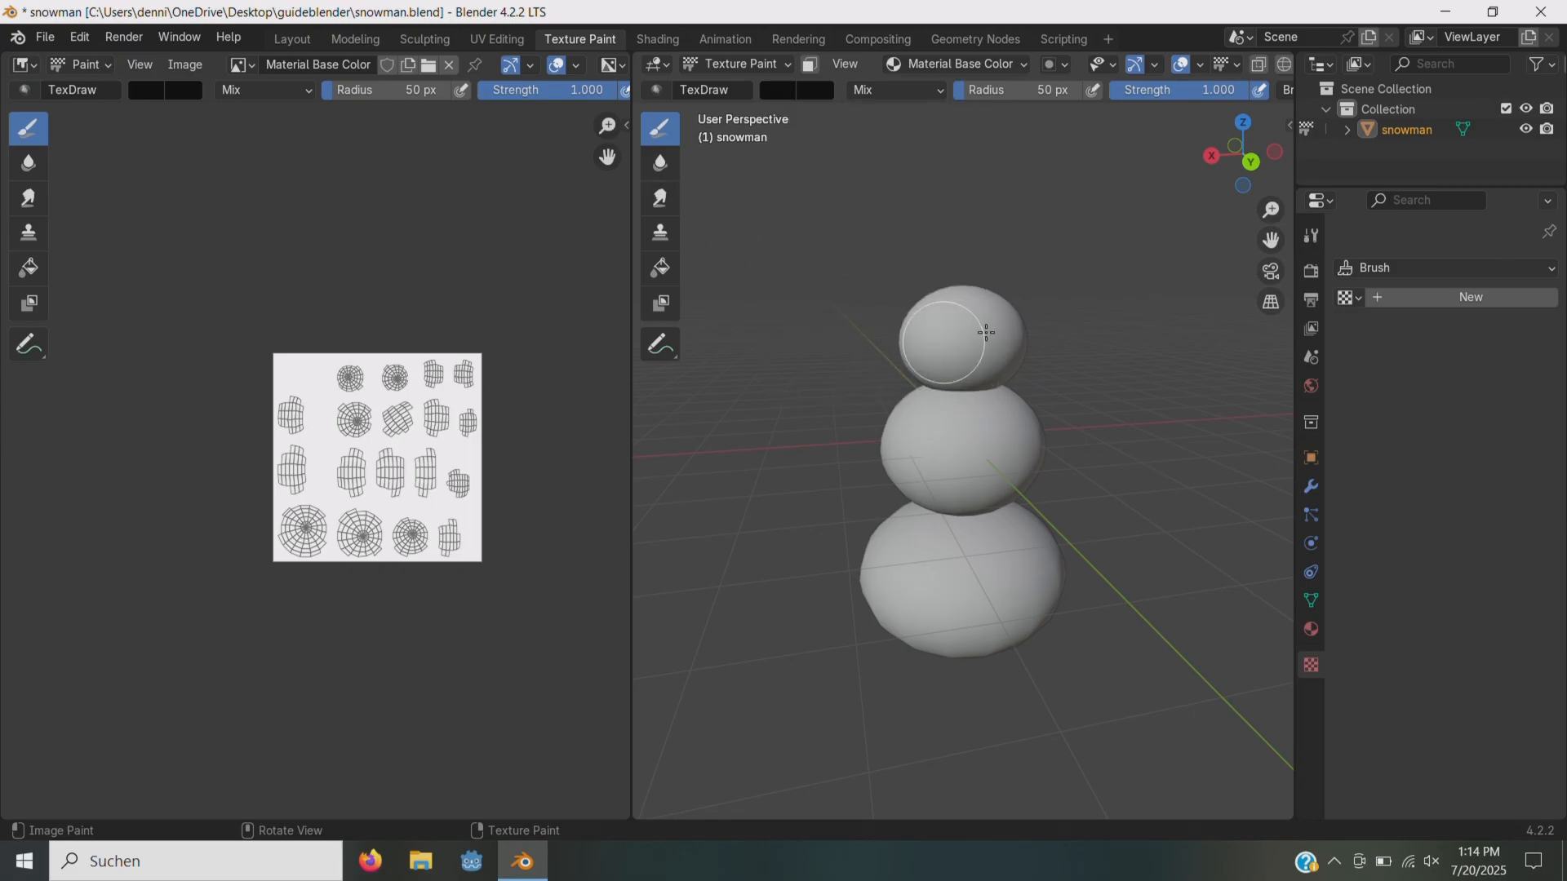
pyautogui.click(1247, 161)
pyautogui.scroll(4, 1126, 294)
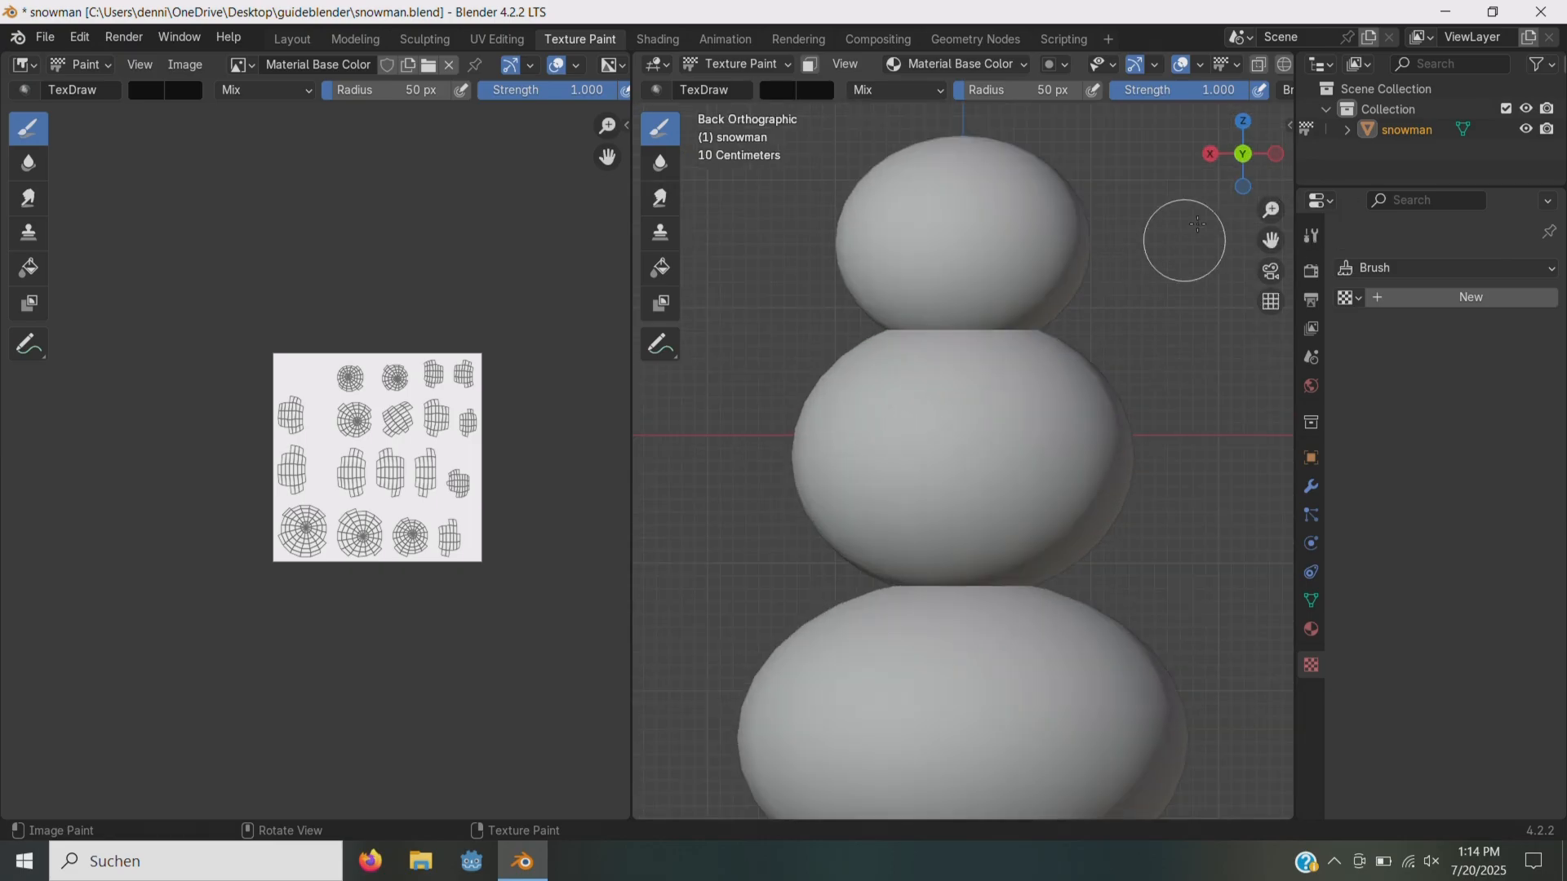
pyautogui.moveTo(1220, 159); pyautogui.dragTo(1221, 199)
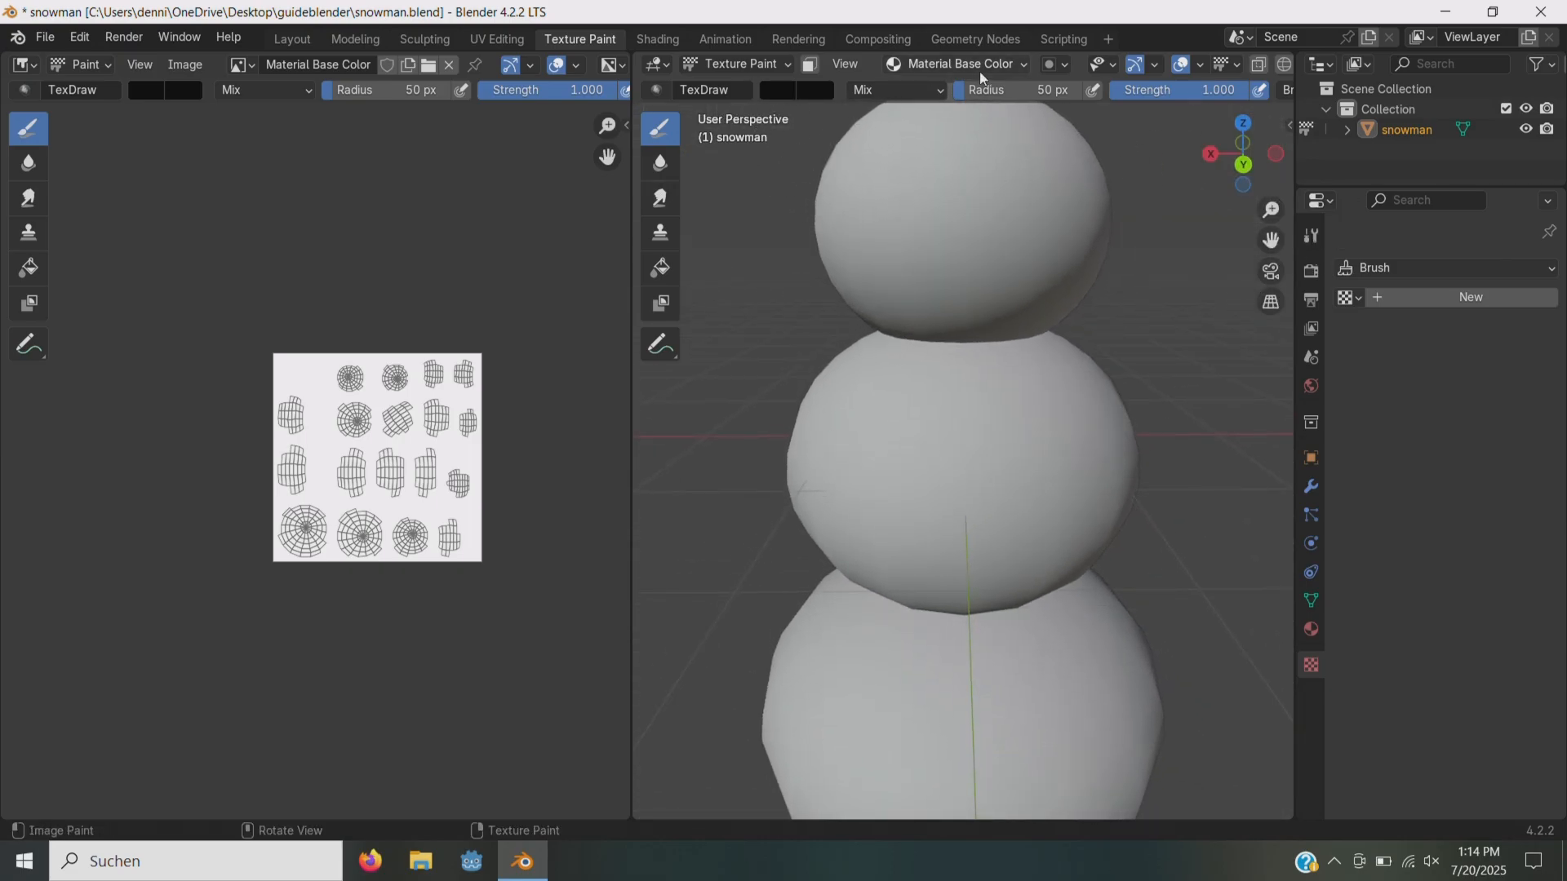
pyautogui.click(1060, 93)
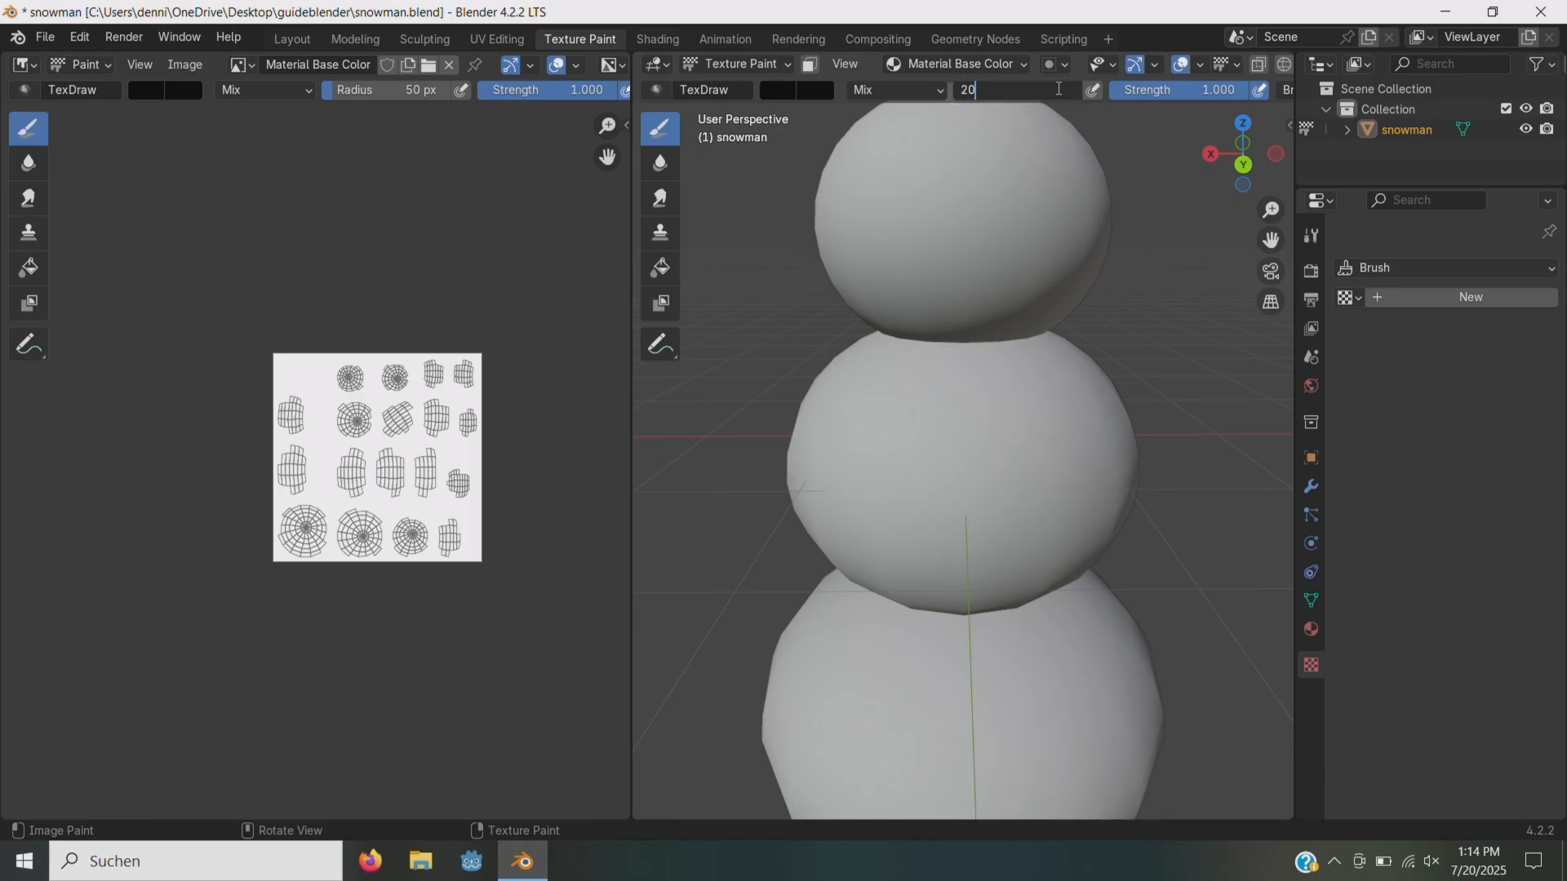
pyautogui.press('Return')
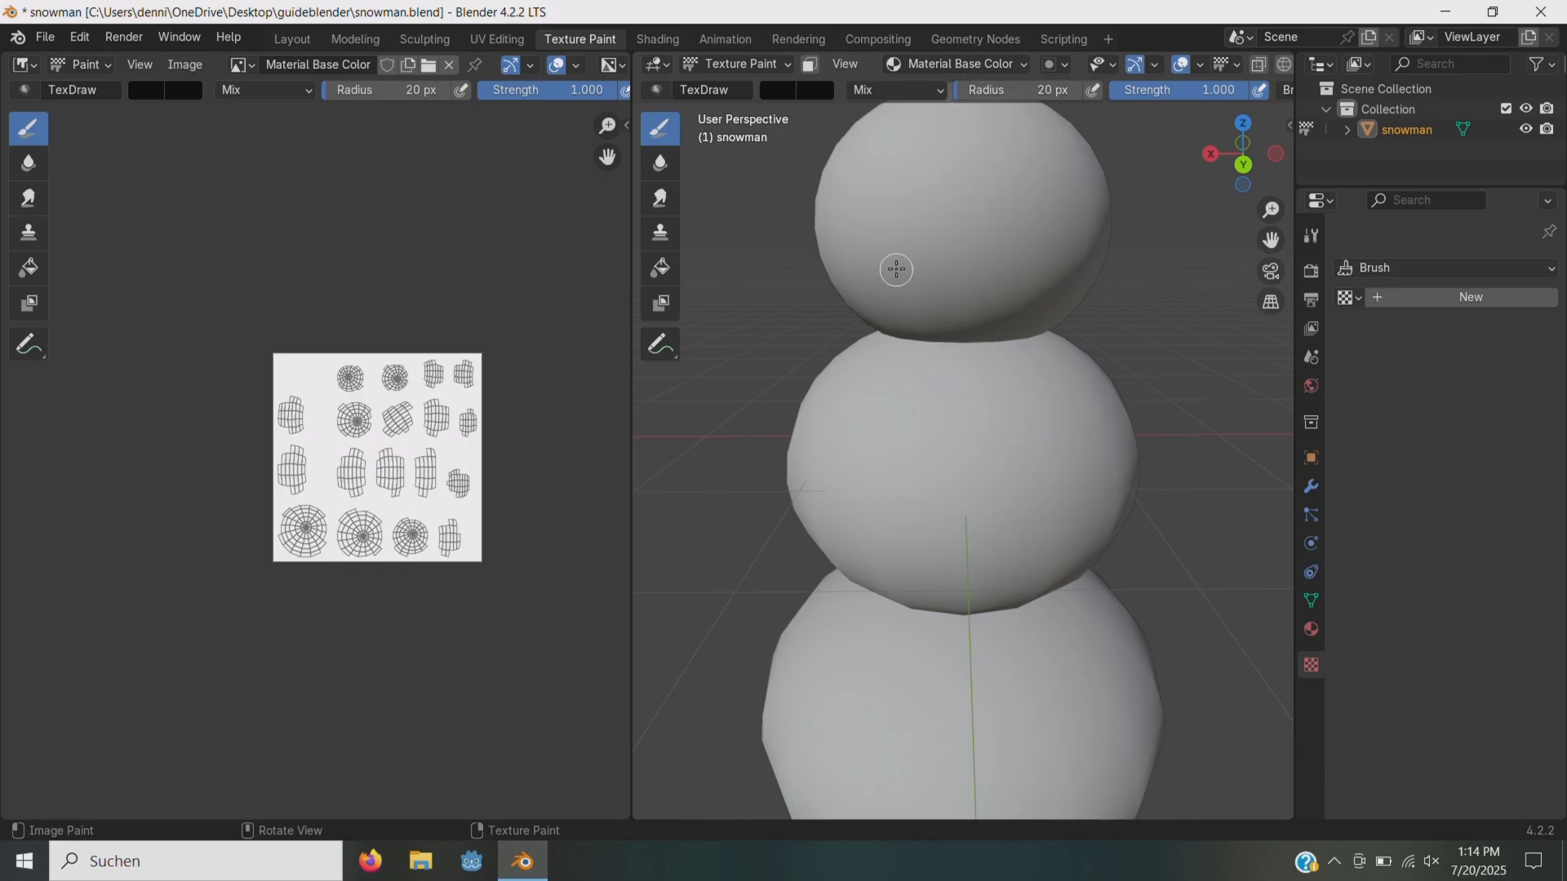
# - Paint a curved smile of eight separate black dots across the lower part of the snowman's head
pyautogui.click(875, 255)
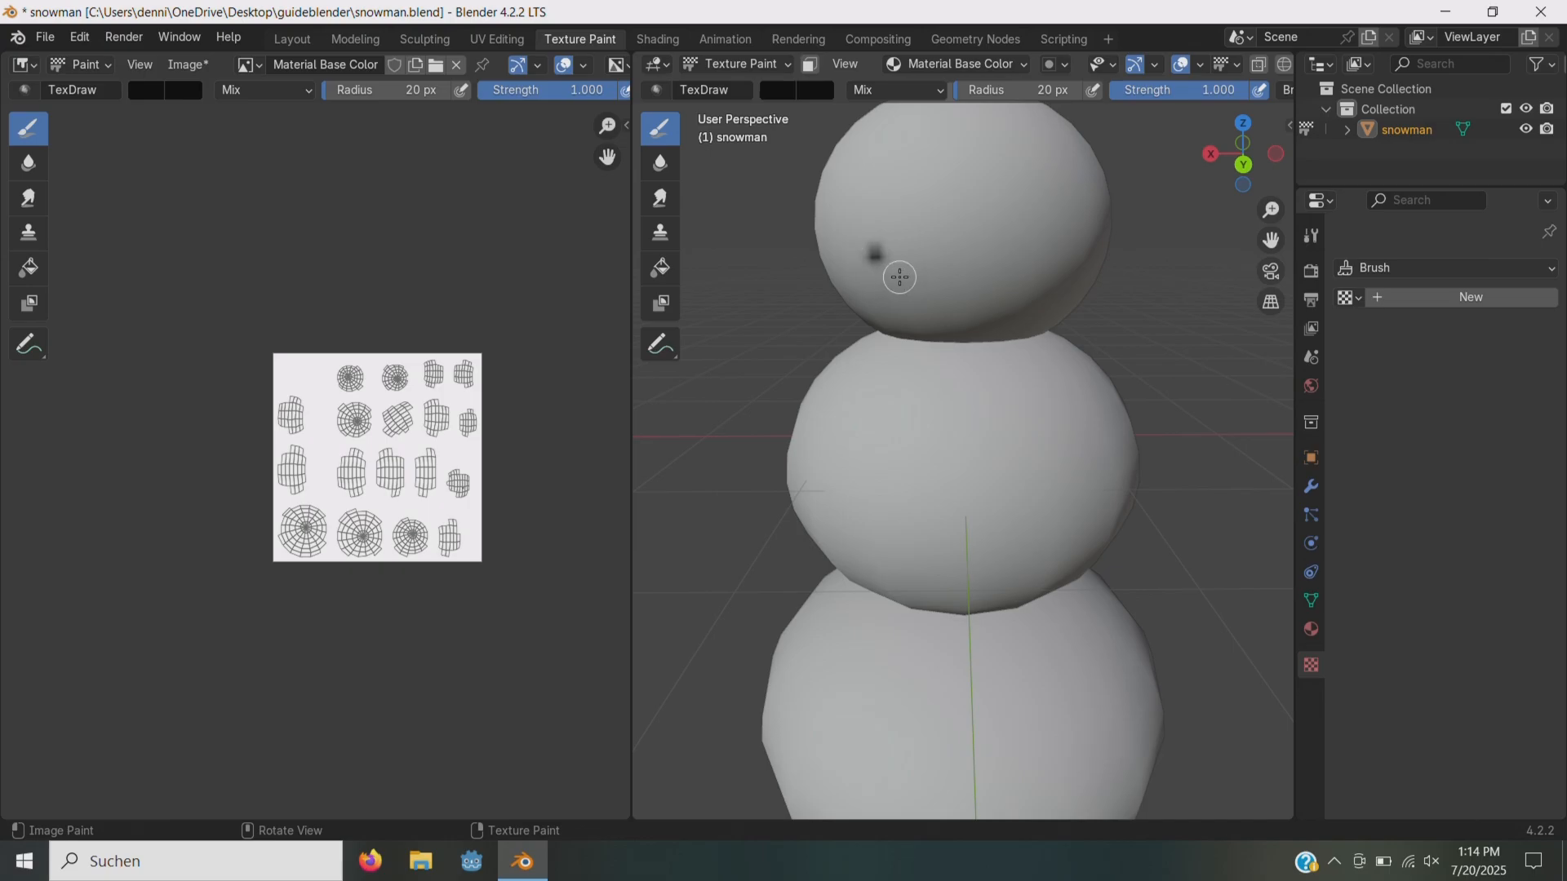
pyautogui.click(900, 277)
pyautogui.click(923, 300)
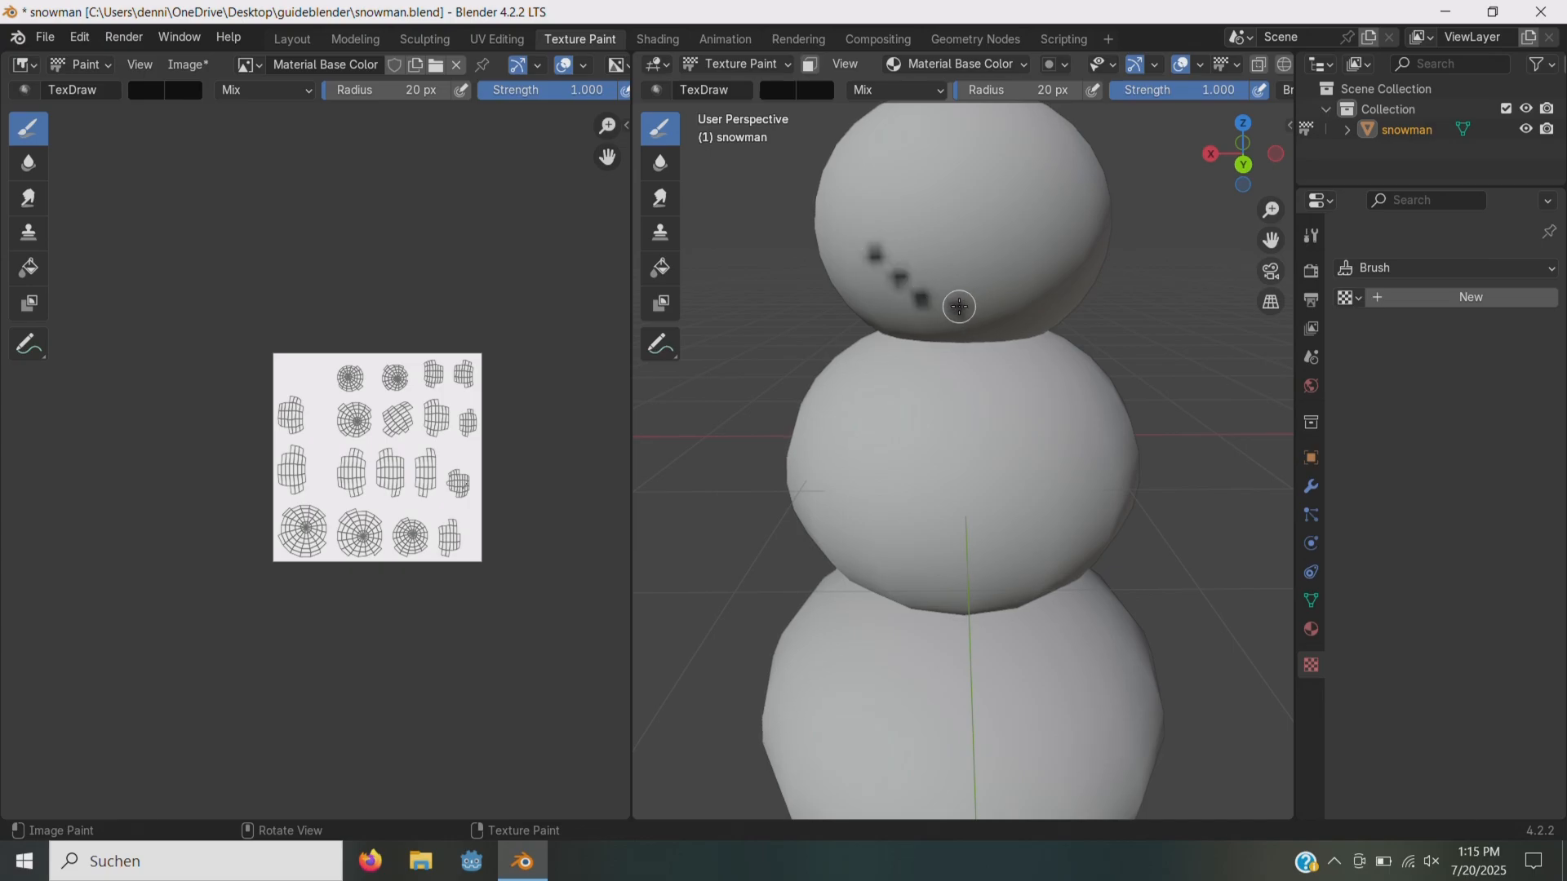
pyautogui.click(958, 307)
pyautogui.click(997, 303)
pyautogui.click(1028, 284)
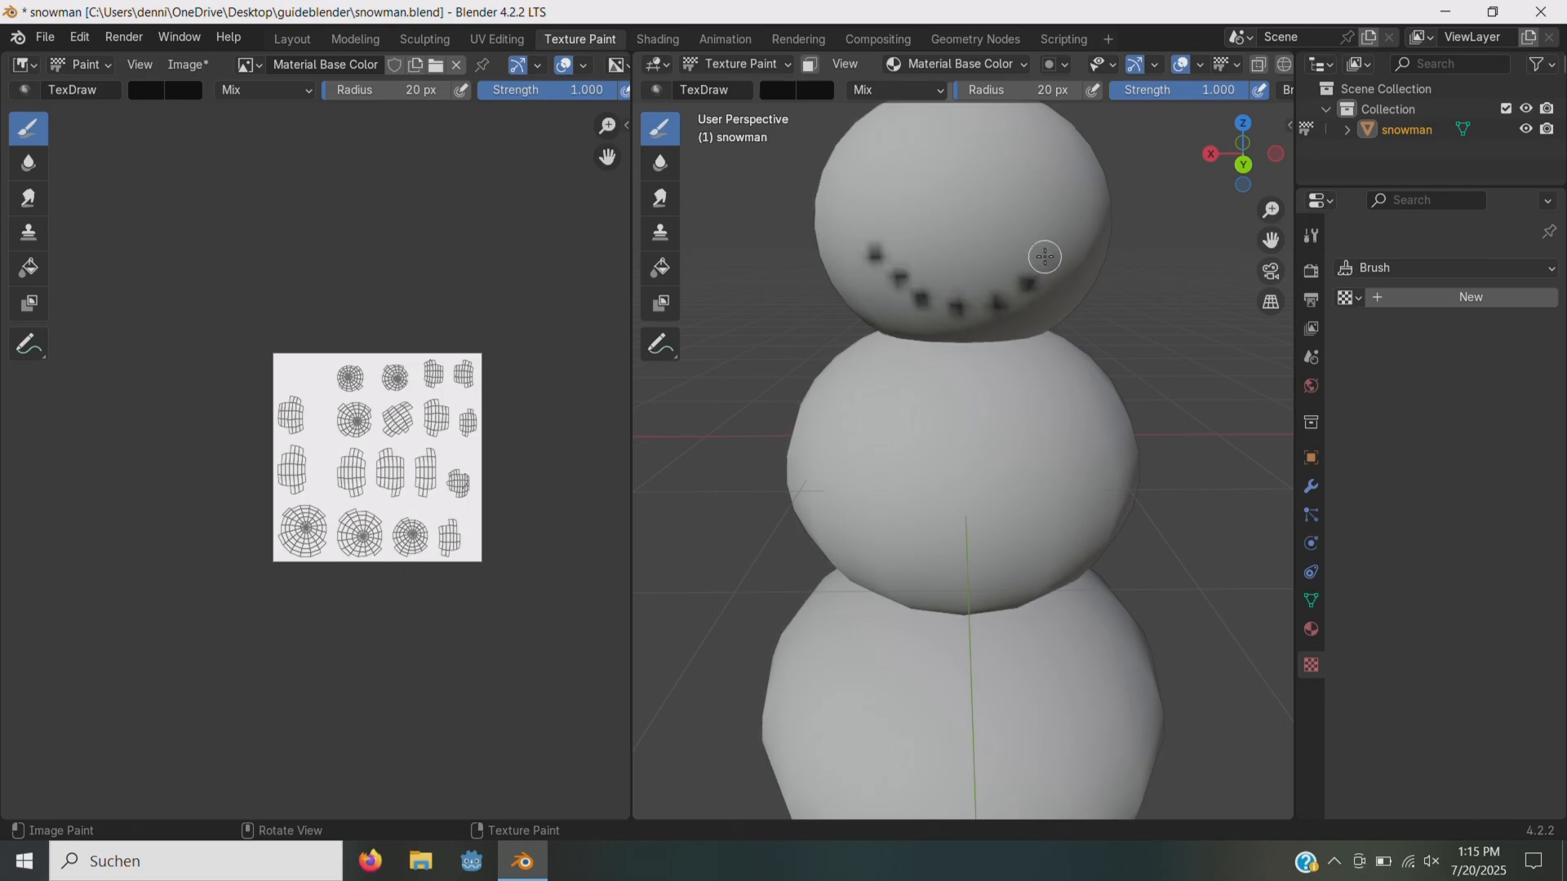
pyautogui.click(1045, 258)
pyautogui.click(1057, 220)
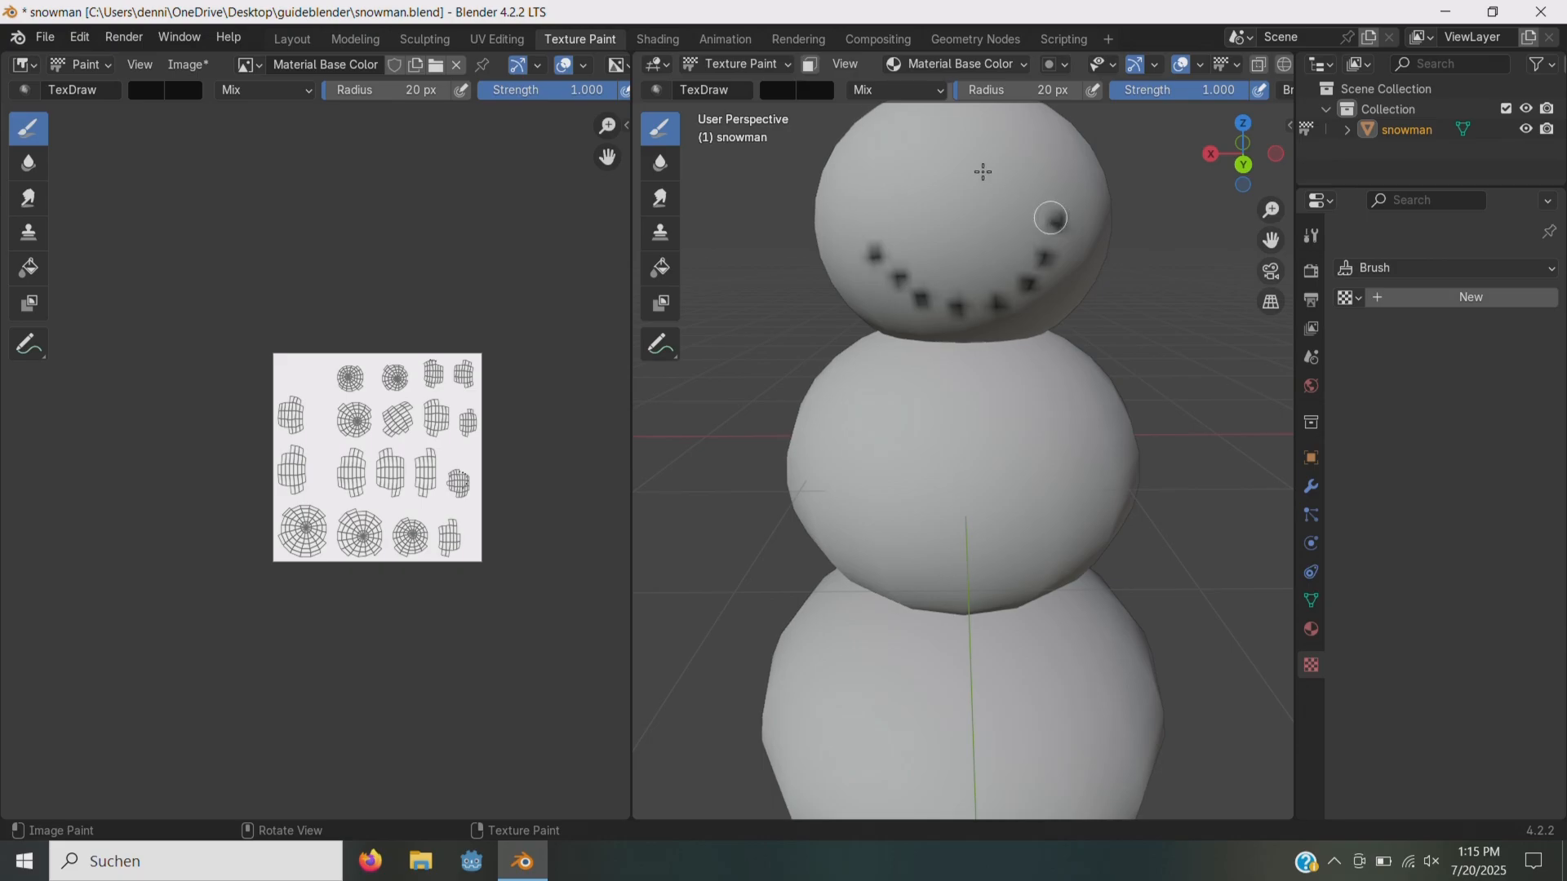
# - Paint two black dots as eyes above the smile and one dot as the nose between eyes and mouth
pyautogui.click(911, 139)
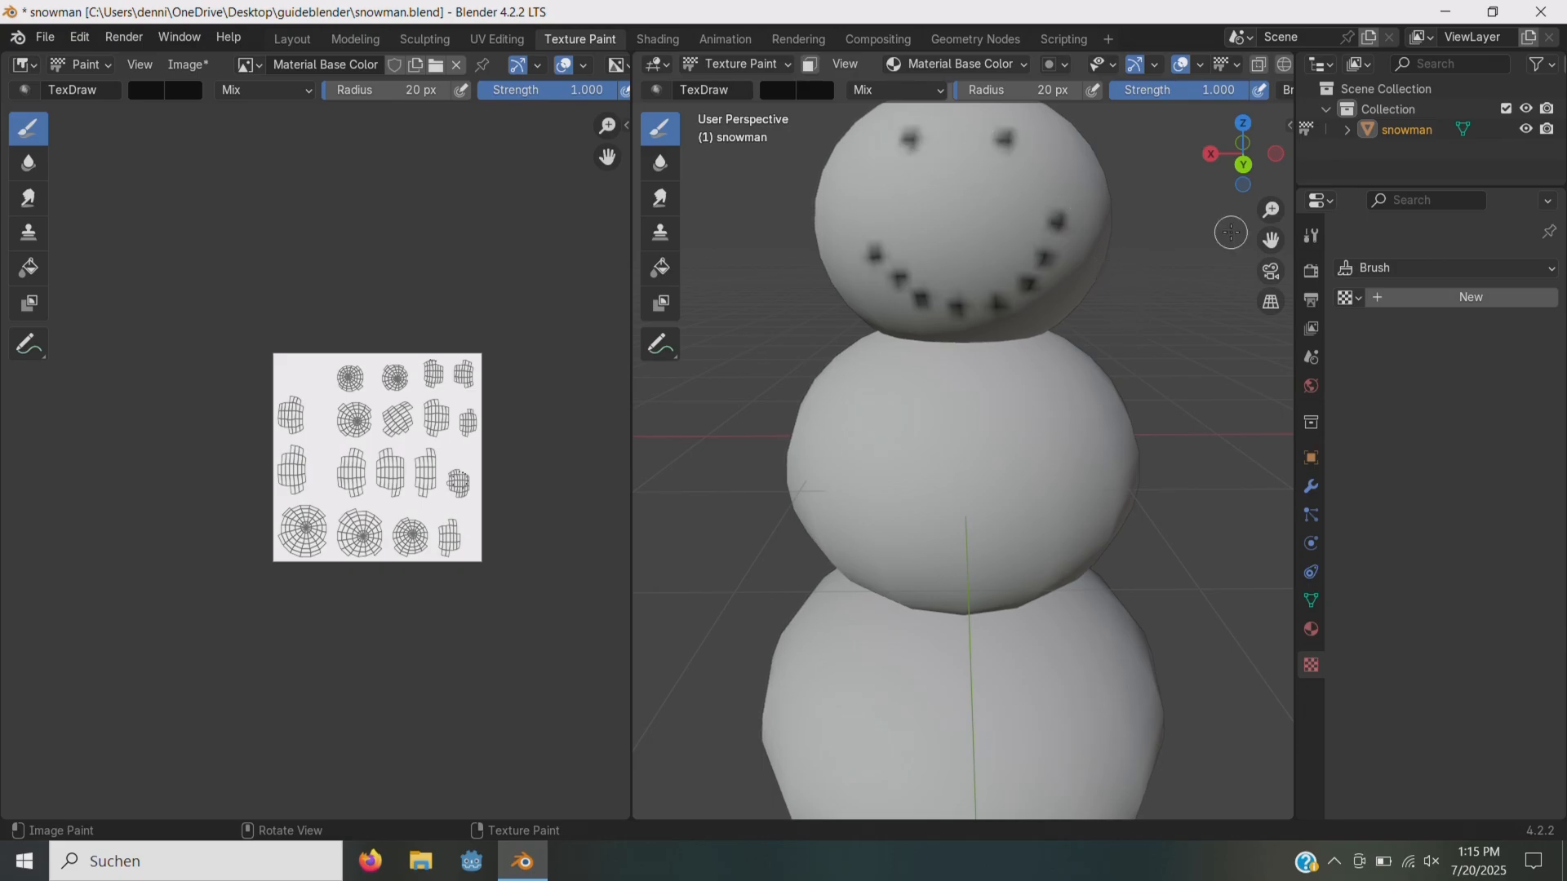
pyautogui.moveTo(1241, 153)
pyautogui.mouseDown()
pyautogui.moveTo(1257, 155)
pyautogui.moveTo(1138, 180)
pyautogui.mouseUp()
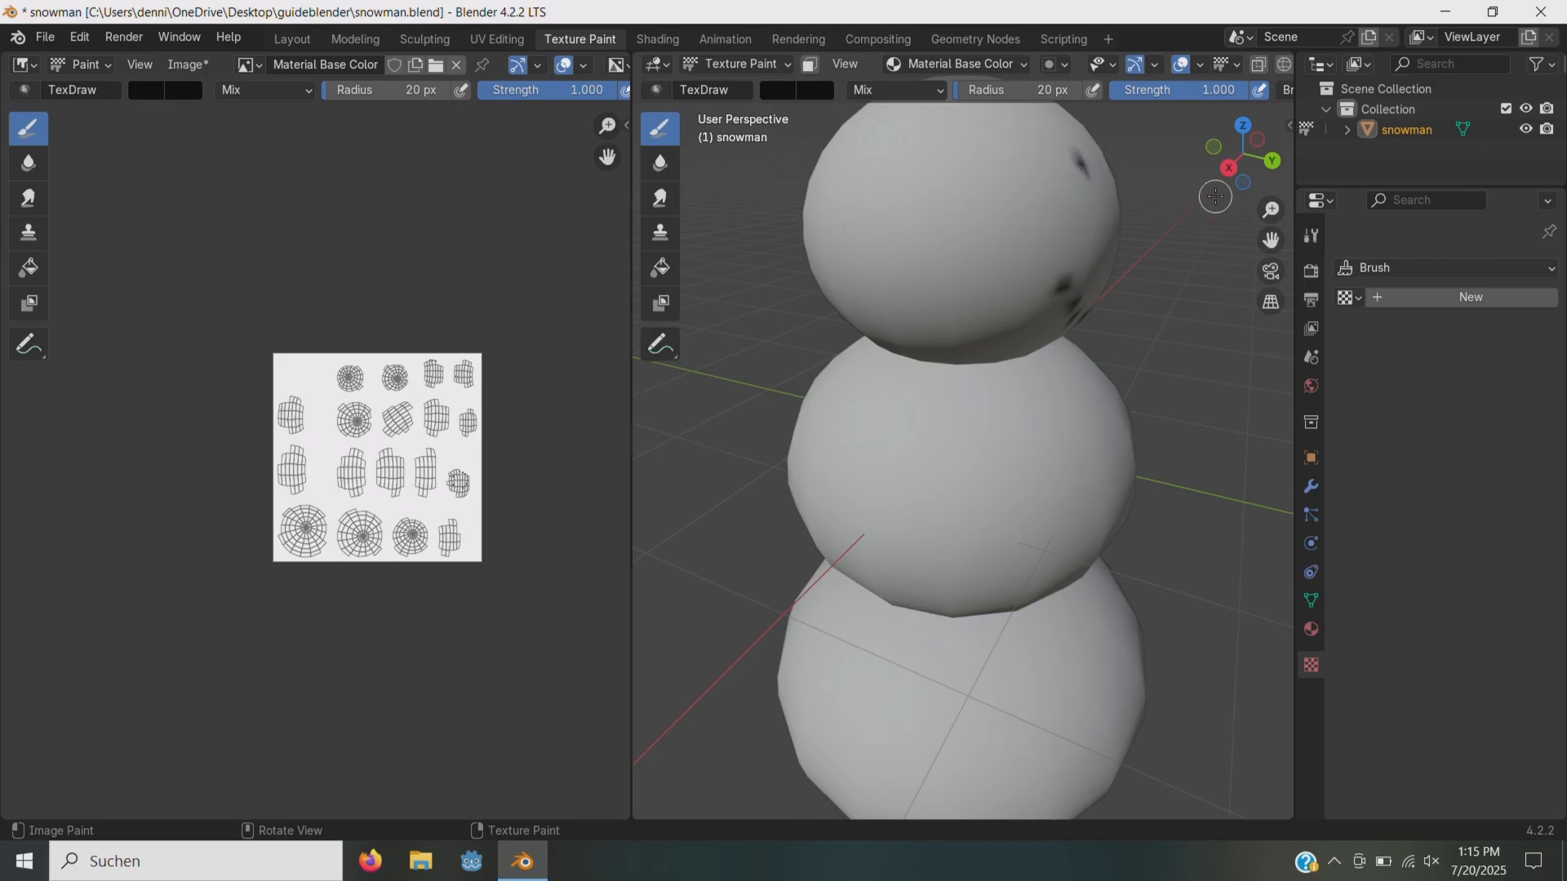
pyautogui.moveTo(1241, 153)
pyautogui.mouseDown()
pyautogui.moveTo(1220, 158)
pyautogui.moveTo(1255, 158)
pyautogui.mouseUp()
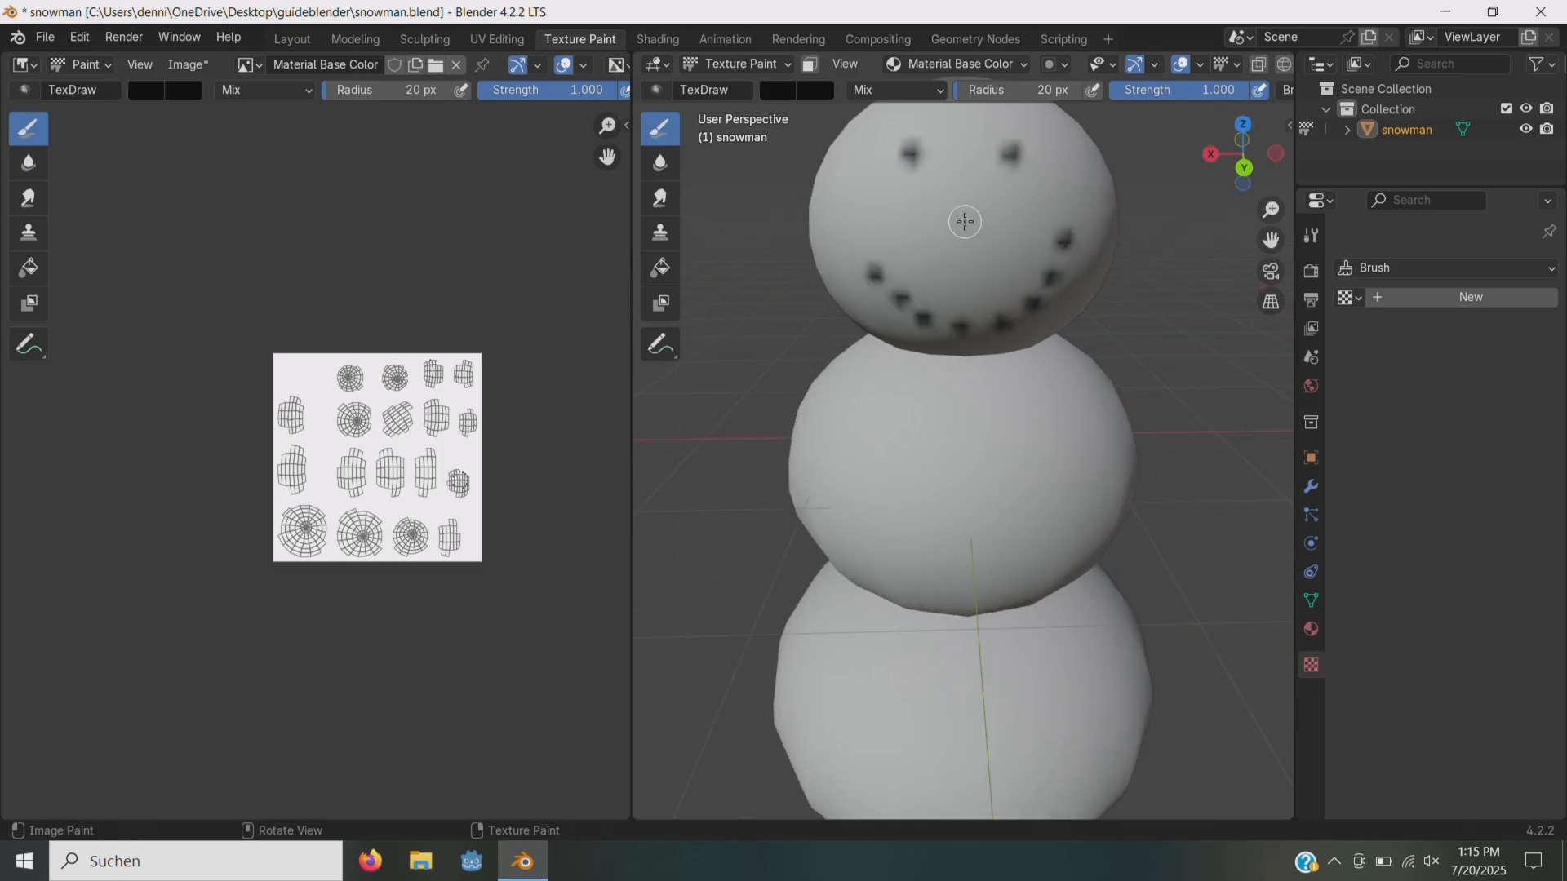
pyautogui.click(965, 222)
# - Paint a vertical column of black button dots down the front center of the snowman's middle ball
pyautogui.scroll(1, 1140, 372)
pyautogui.click(970, 365)
pyautogui.click(975, 405)
pyautogui.click(976, 453)
pyautogui.click(976, 497)
pyautogui.keyDown('shift'); pyautogui.moveTo(977, 510); pyautogui.dragTo(959, 304, button='middle'); pyautogui.keyUp('shift')
pyautogui.click(952, 306)
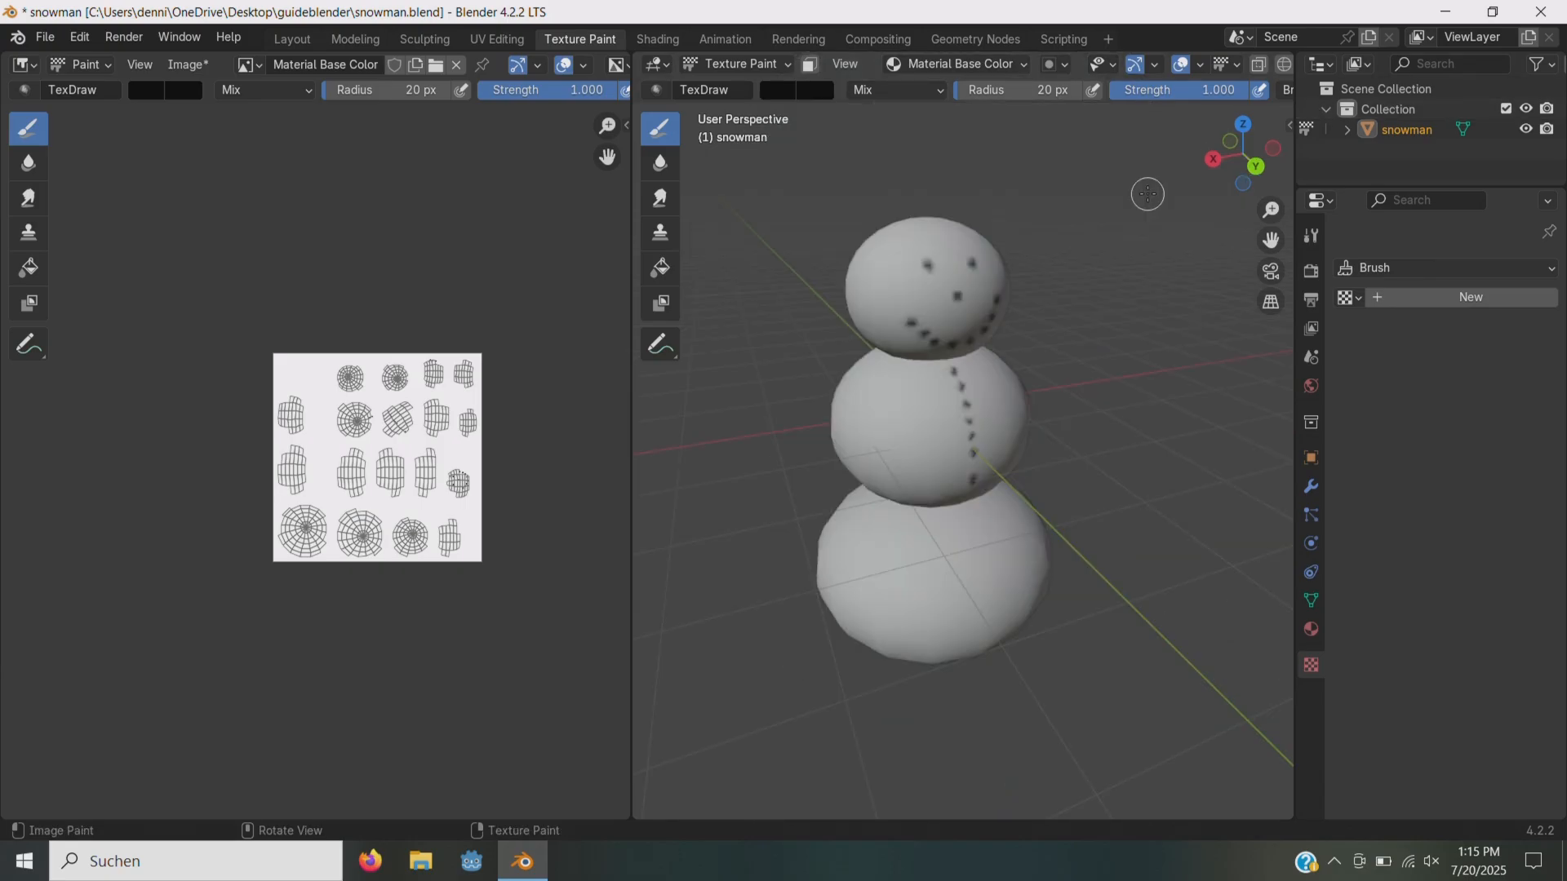
# - Extend the button column with two more black dots to the lower edge of the middle ball, working from the back orthographic view
pyautogui.moveTo(1247, 154); pyautogui.dragTo(1232, 149)
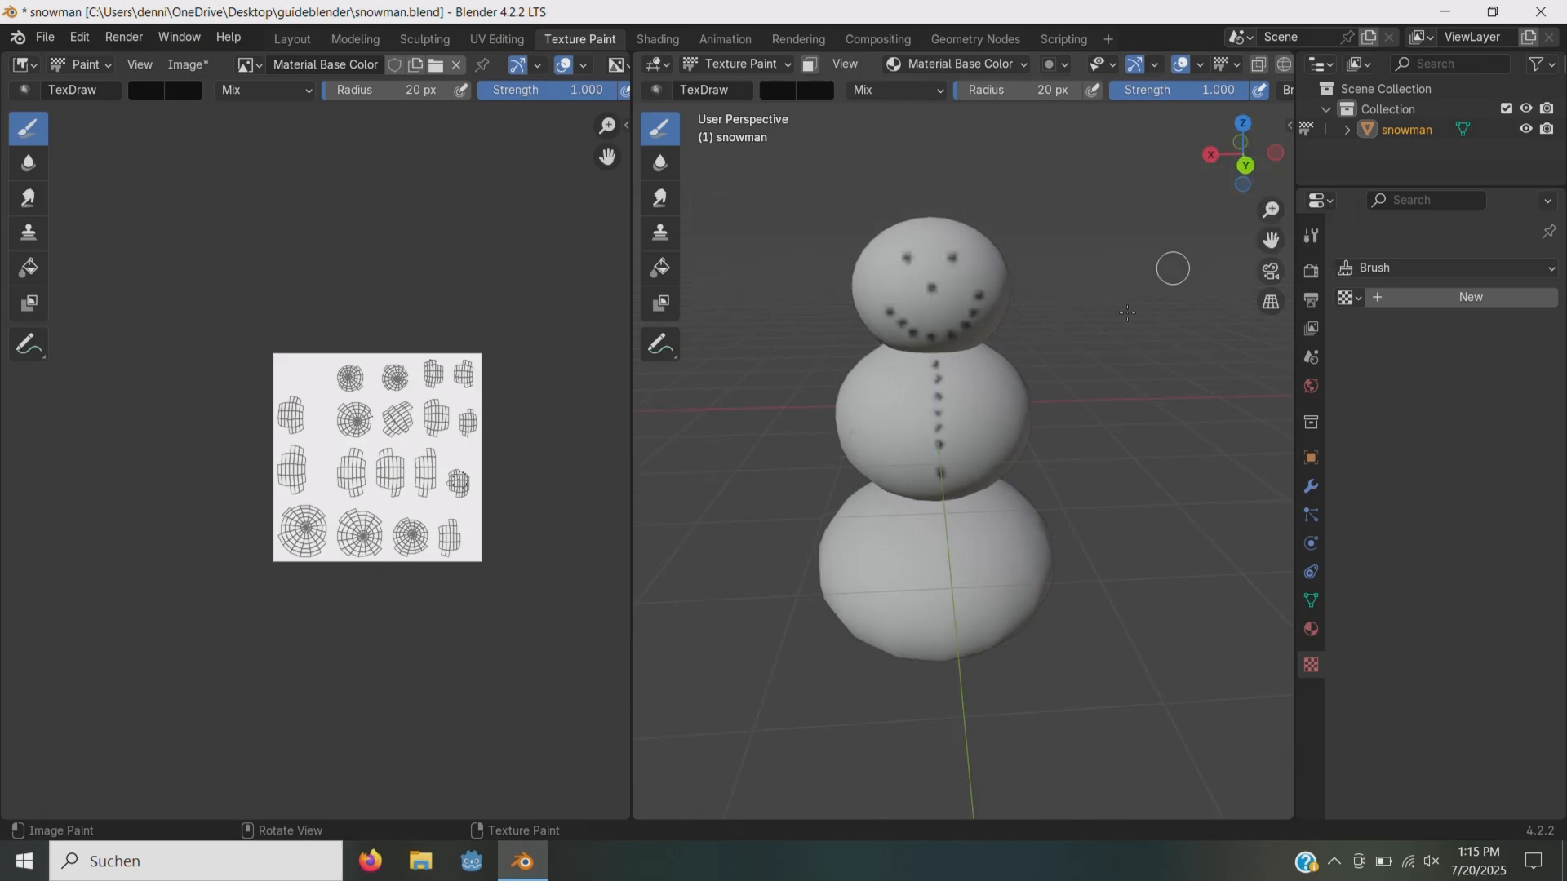
pyautogui.click(1245, 168)
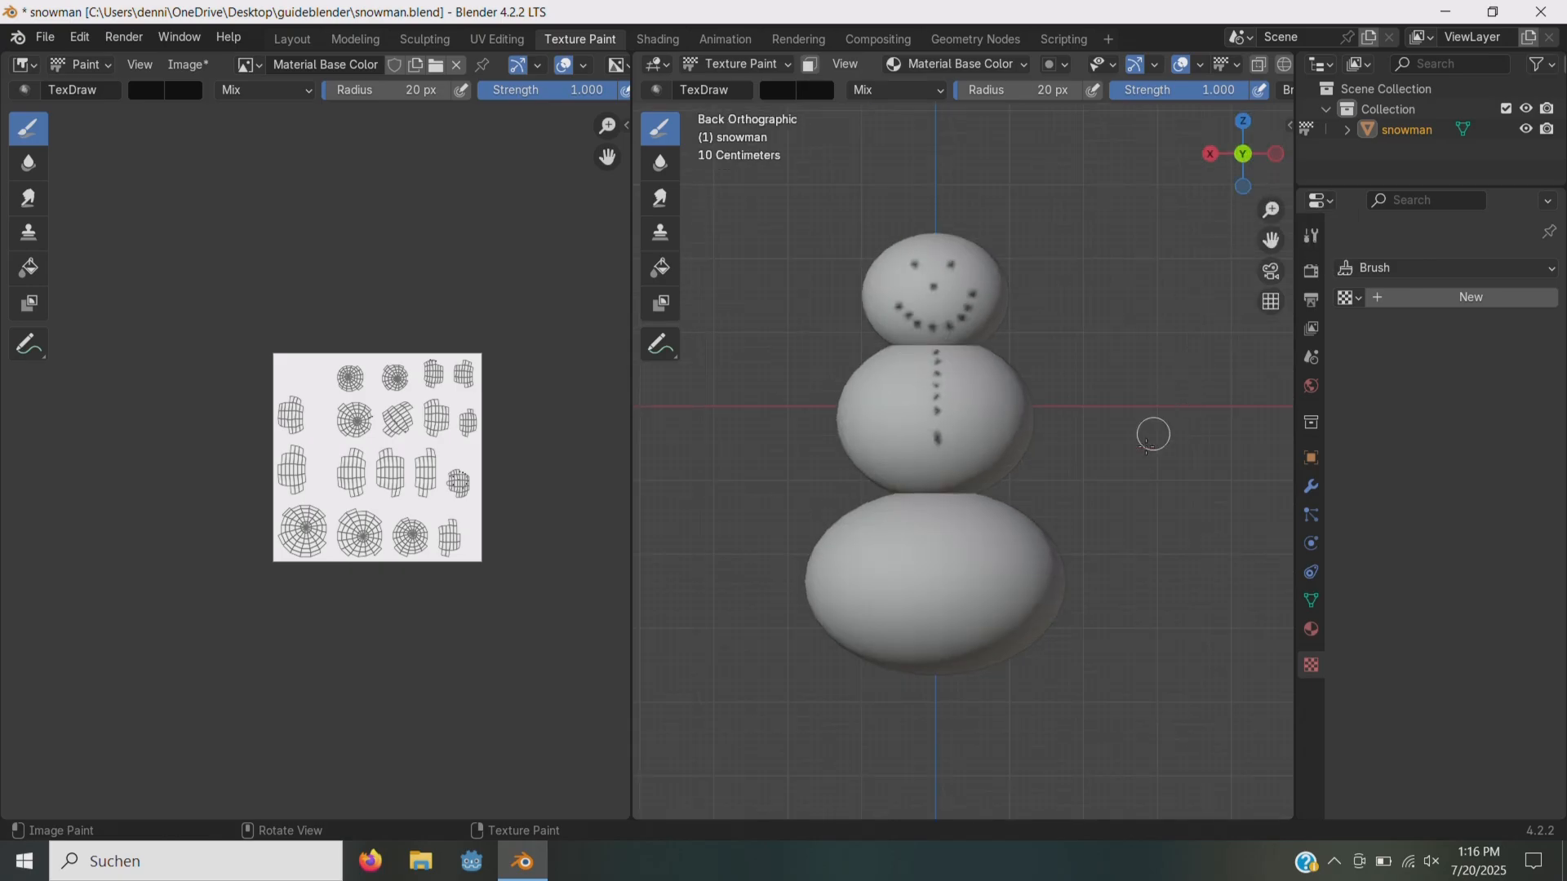
pyautogui.moveTo(1257, 160); pyautogui.dragTo(1247, 155)
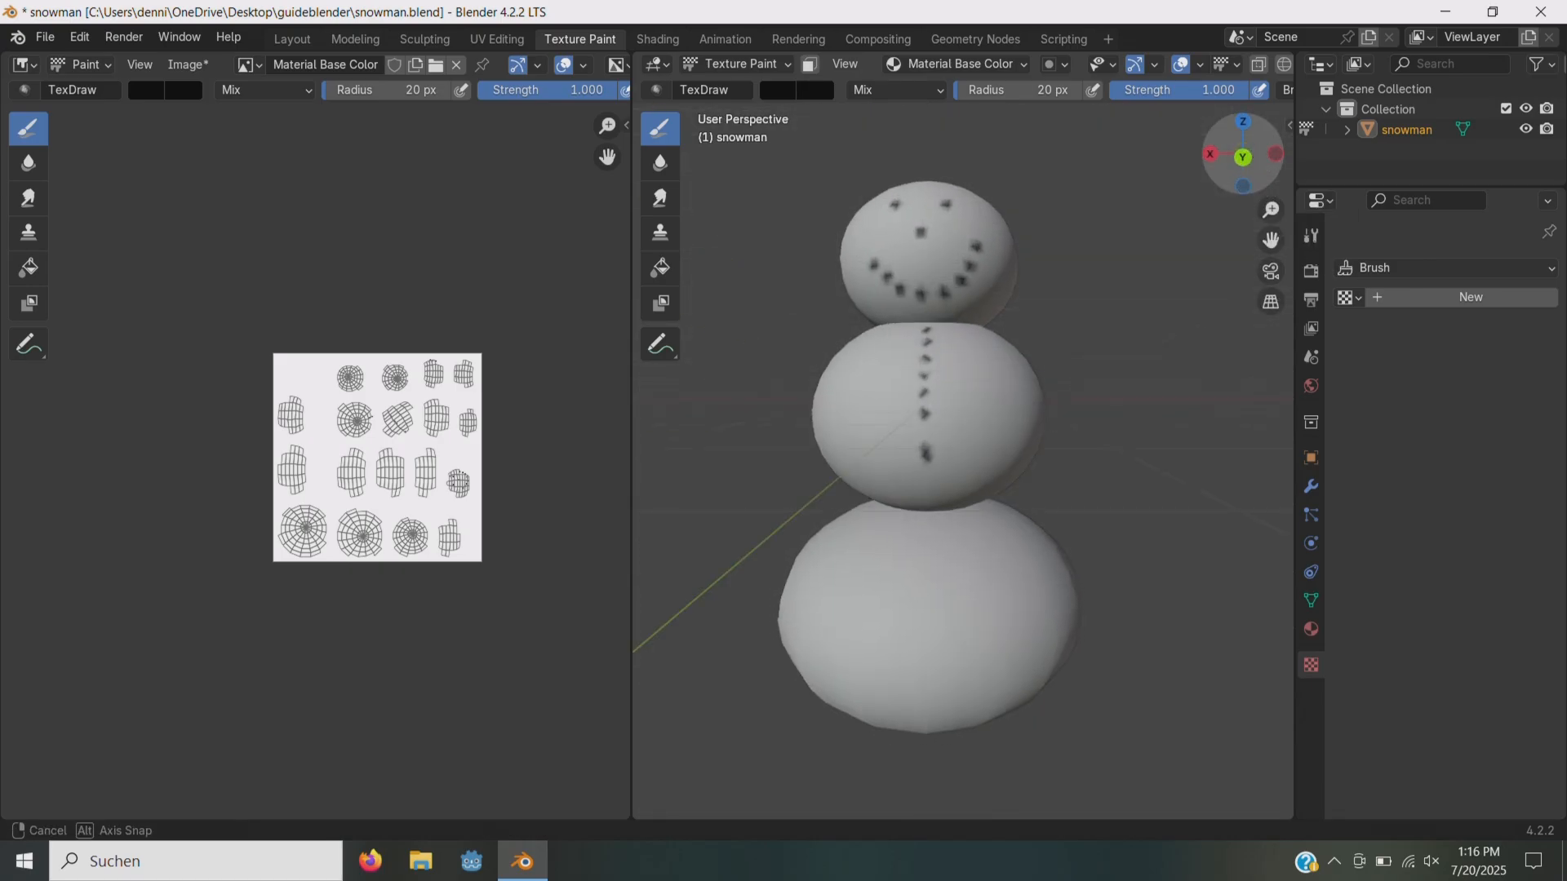
pyautogui.scroll(3, 997, 455)
pyautogui.click(1243, 157)
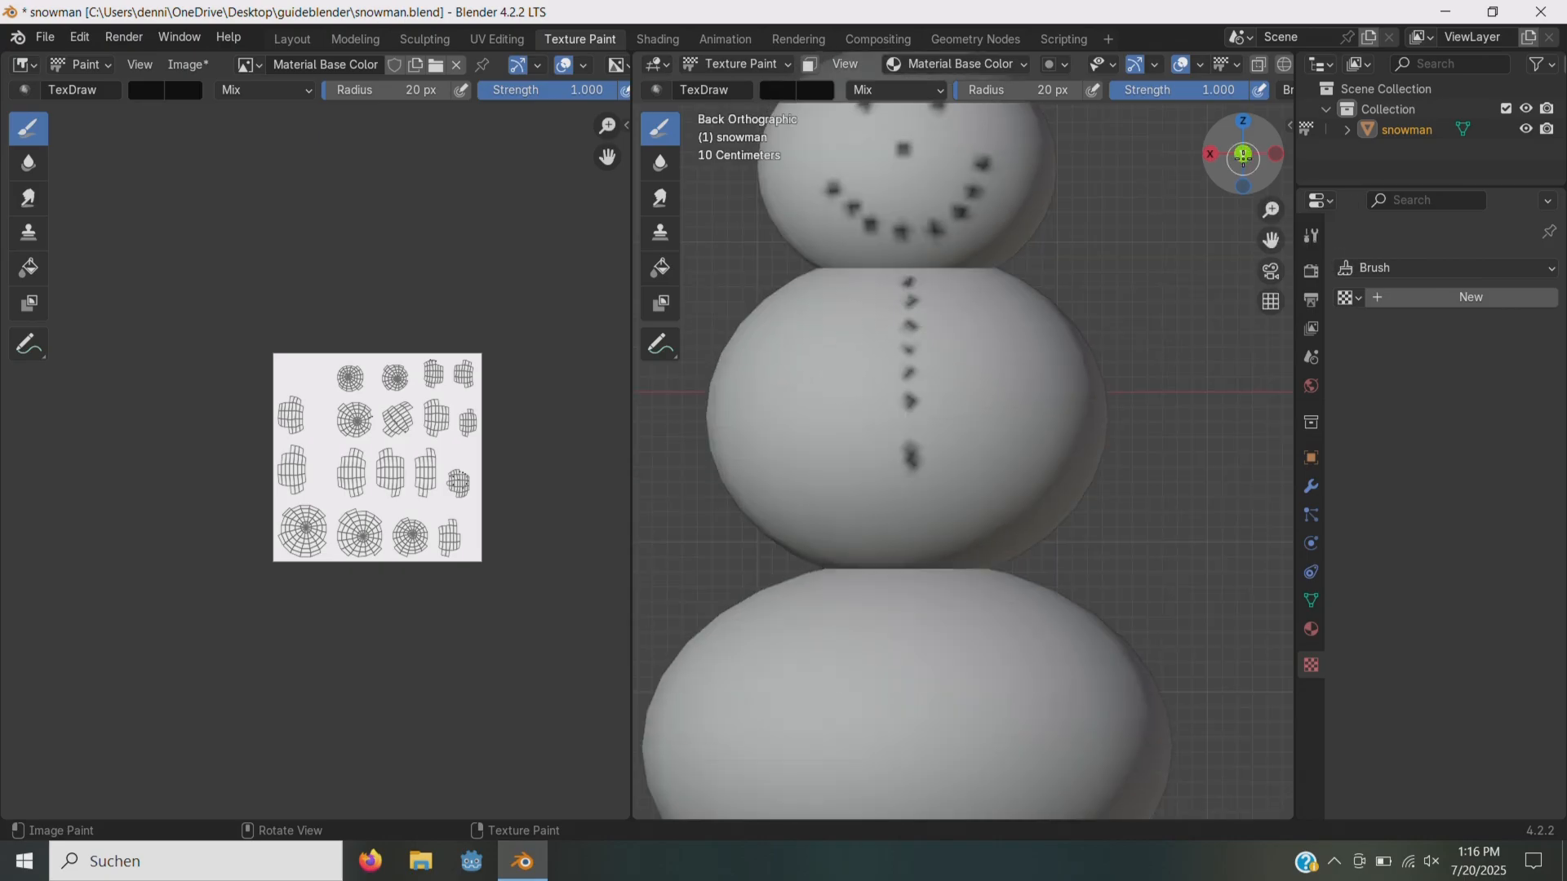
pyautogui.click(915, 493)
pyautogui.click(912, 539)
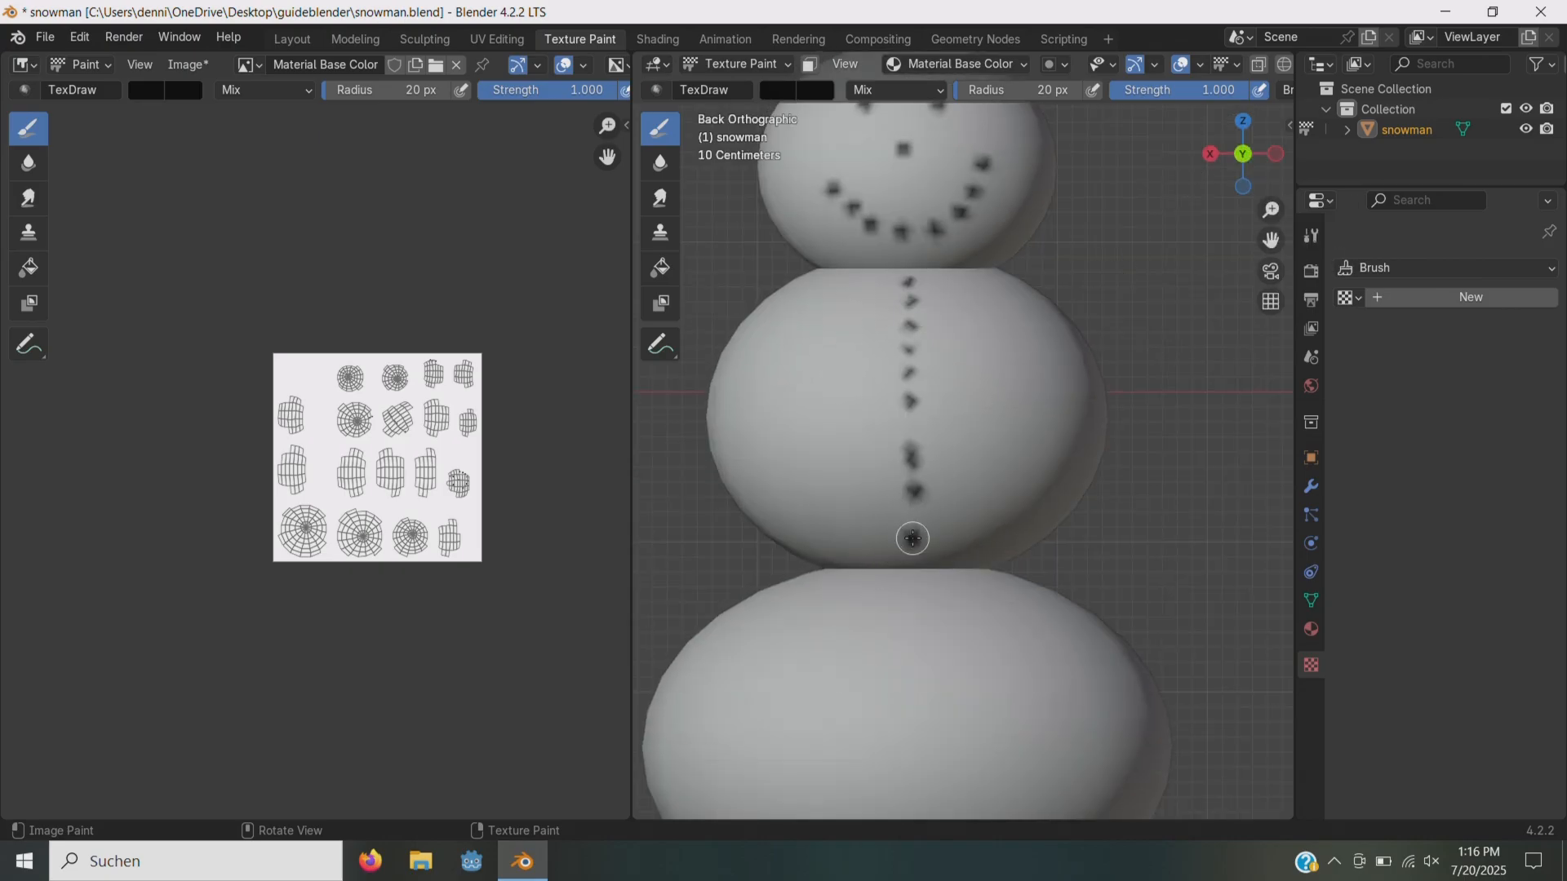
# - Try a black brush stroke directly on the texture image over the UV islands and undo it
pyautogui.scroll(6, 457, 463)
pyautogui.scroll(-1, 457, 464)
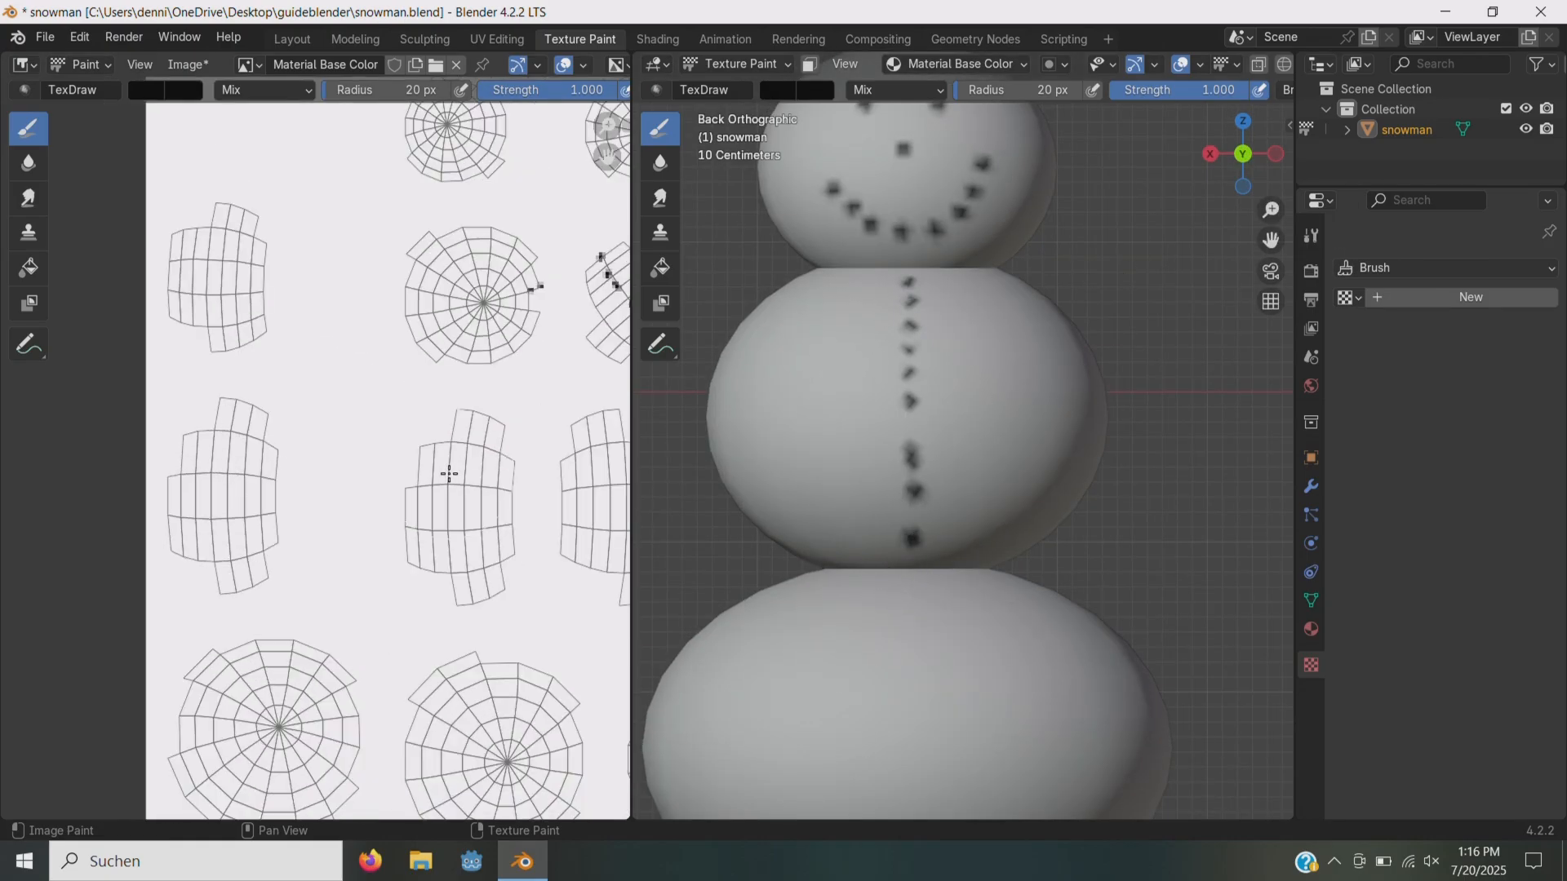
pyautogui.moveTo(555, 373)
pyautogui.mouseDown()
pyautogui.moveTo(563, 212)
pyautogui.moveTo(477, 236)
pyautogui.mouseUp()
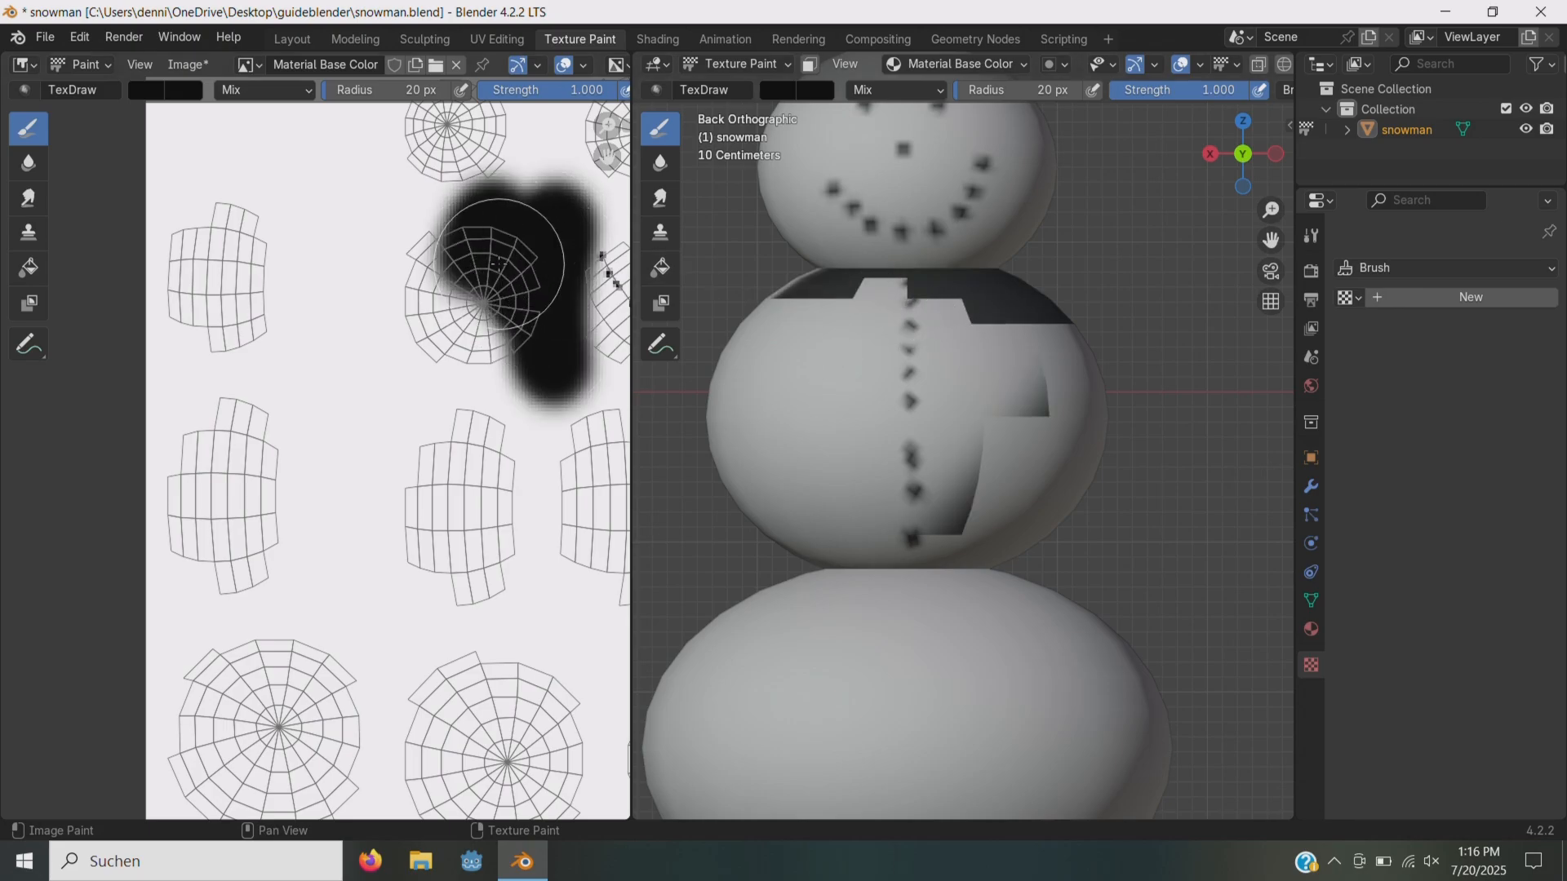
pyautogui.hotkey('ctrl', 'z')
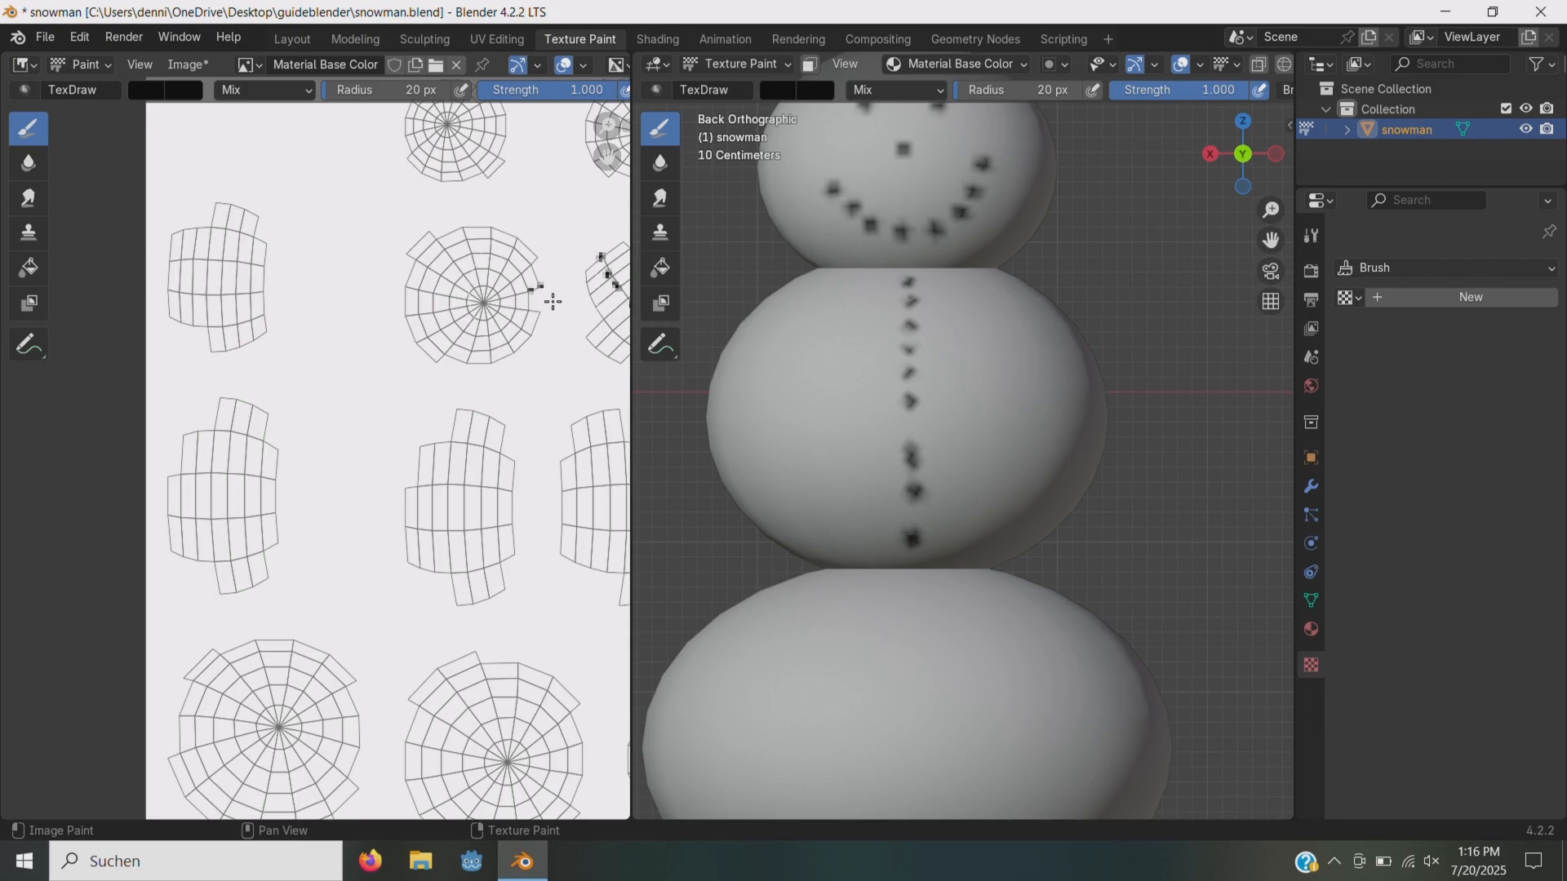
# - Paint six black button dots in a vertical line down the center of the snowman's bottom ball
pyautogui.click(912, 593)
pyautogui.click(911, 637)
pyautogui.click(912, 683)
pyautogui.click(911, 718)
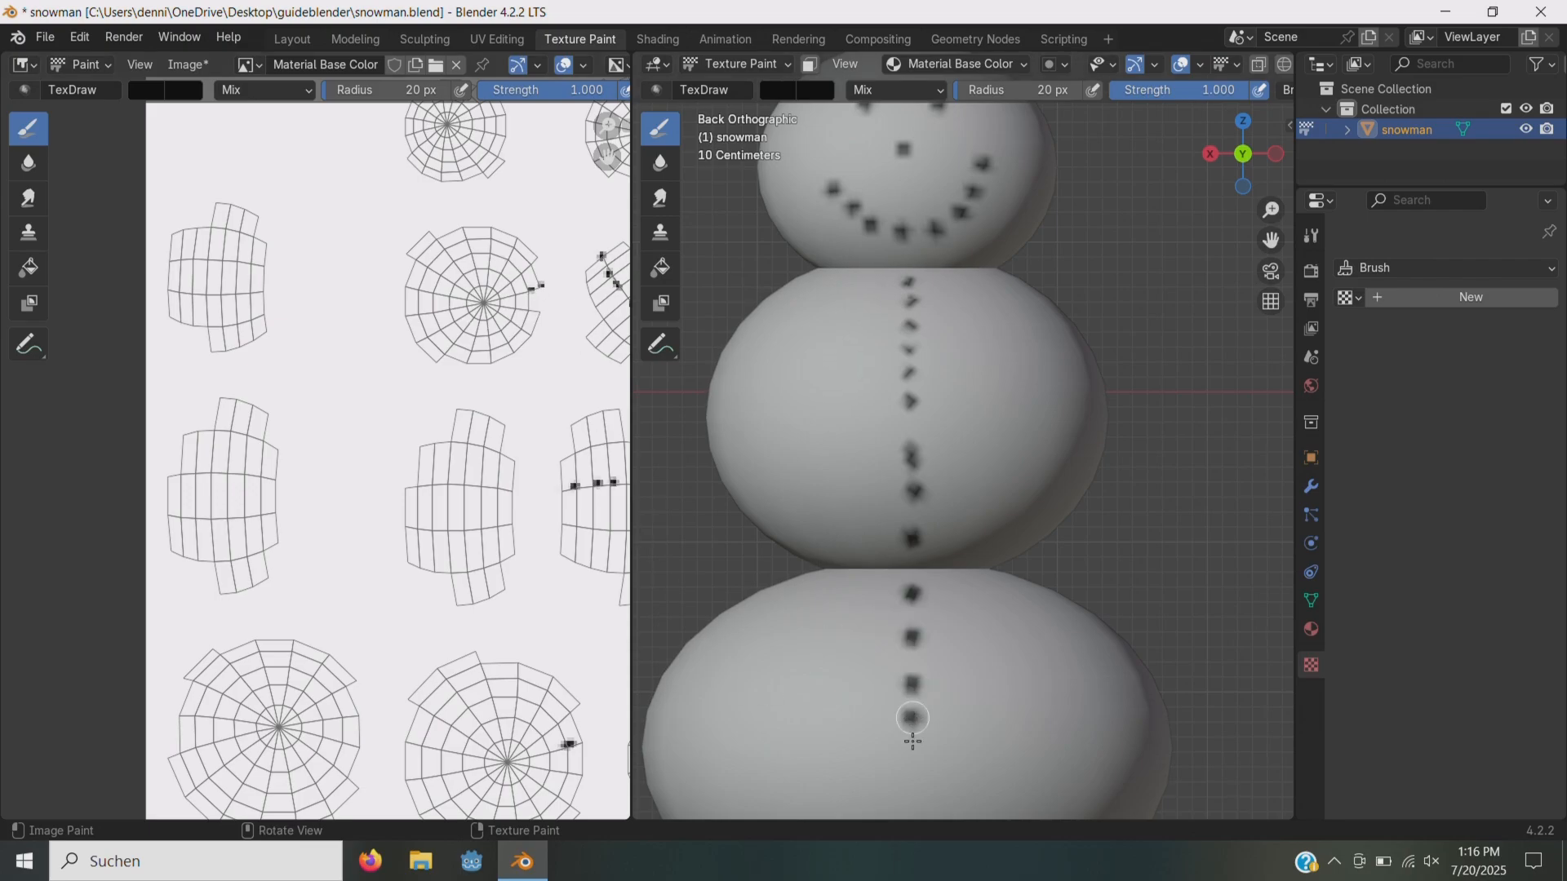
pyautogui.click(912, 753)
pyautogui.click(915, 780)
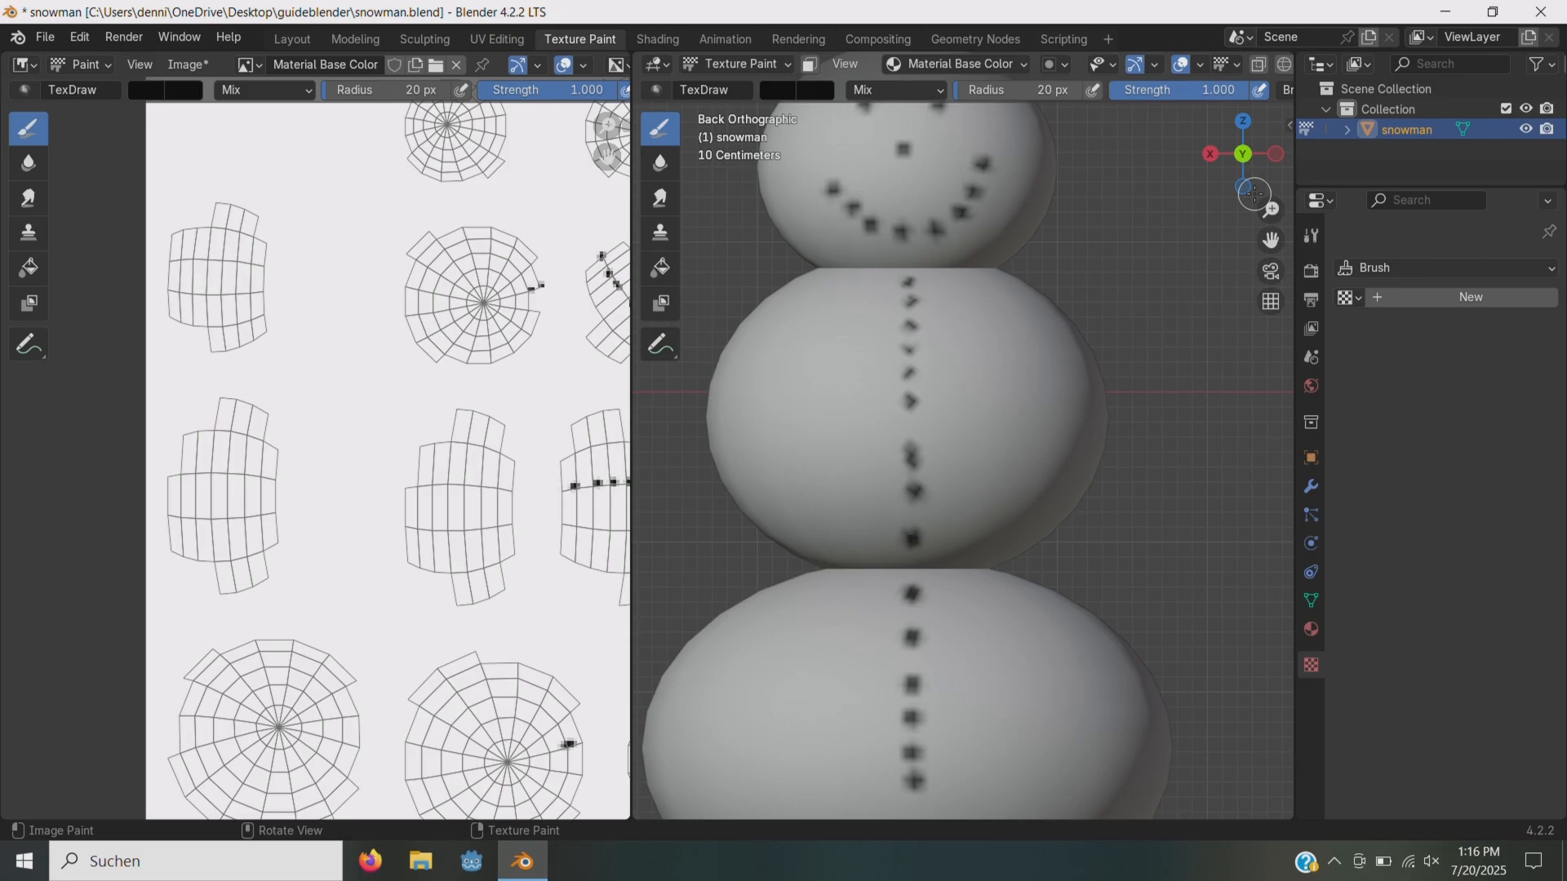
# - Set the texture brush radius to 50 px
pyautogui.moveTo(1271, 240); pyautogui.dragTo(1279, 367)
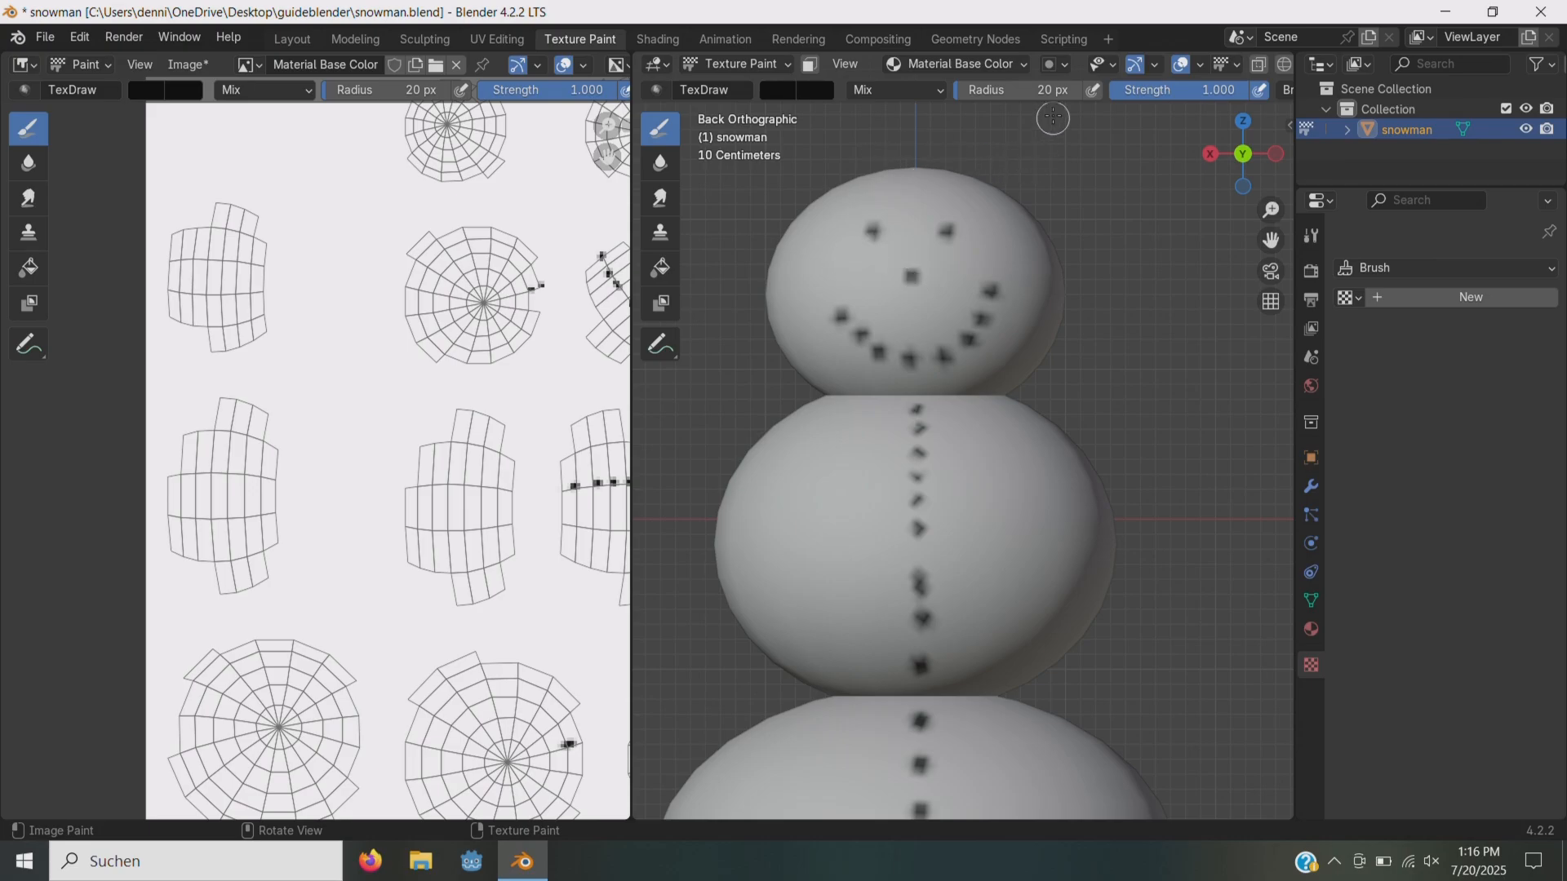
pyautogui.click(1045, 85)
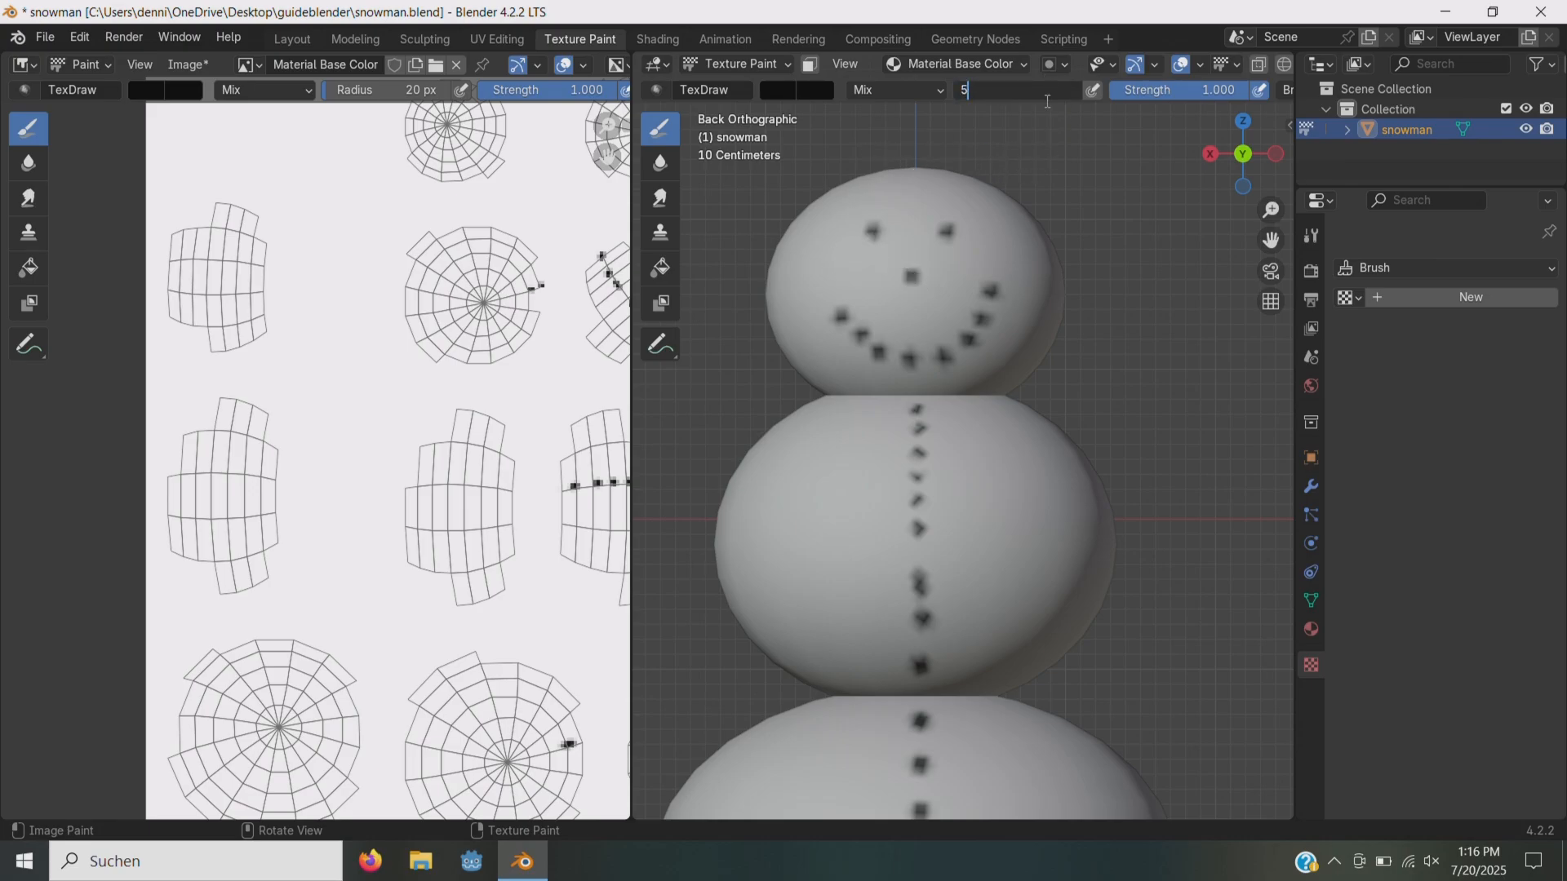
pyautogui.press('Return')
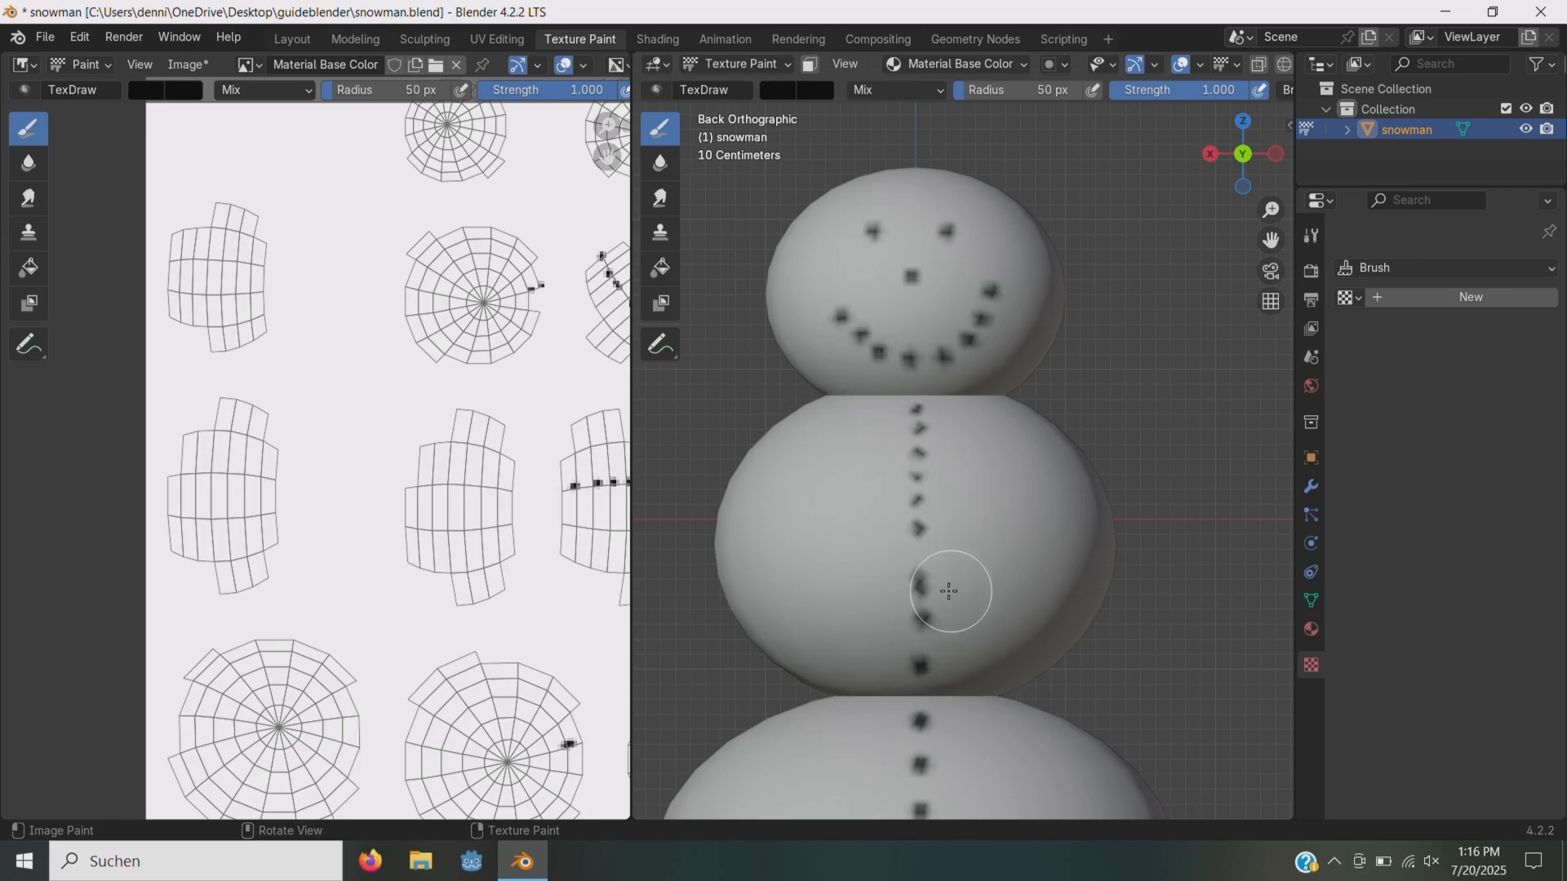
# - In Edit Mode, brush-select the visible vertices of the snowman's middle and bottom balls and hide them
pyautogui.click(292, 39)
pyautogui.press('Tab')
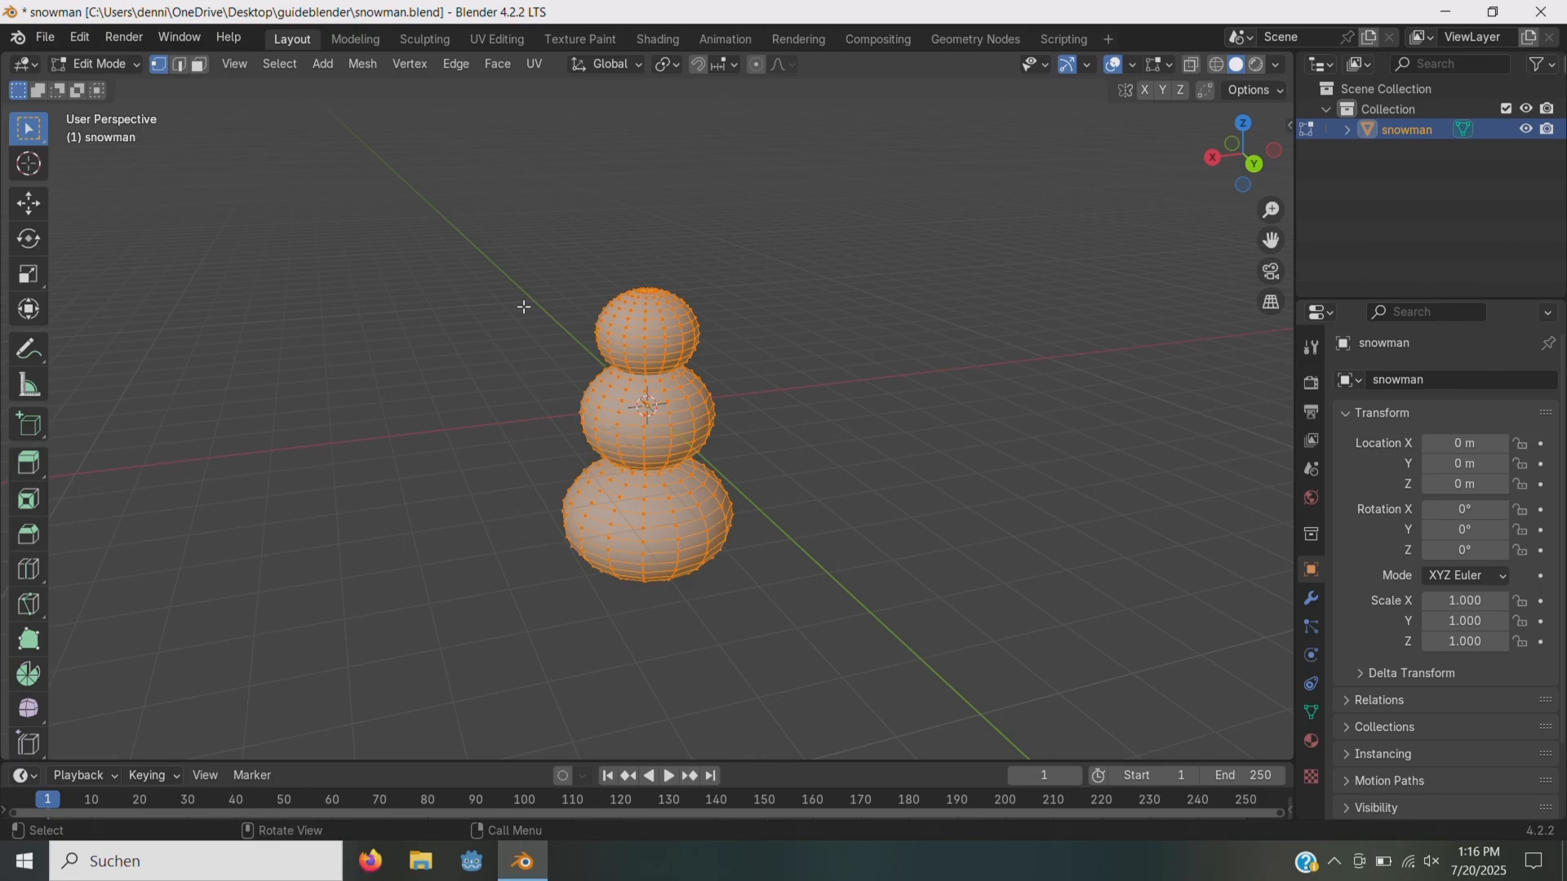
pyautogui.hotkey('alt', 'a')
pyautogui.press('c')
pyautogui.moveTo(581, 422)
pyautogui.mouseDown()
pyautogui.moveTo(703, 393)
pyautogui.moveTo(724, 433)
pyautogui.moveTo(633, 439)
pyautogui.moveTo(620, 452)
pyautogui.moveTo(685, 457)
pyautogui.moveTo(625, 494)
pyautogui.moveTo(600, 532)
pyautogui.moveTo(649, 540)
pyautogui.moveTo(653, 567)
pyautogui.moveTo(697, 490)
pyautogui.moveTo(716, 535)
pyautogui.moveTo(602, 570)
pyautogui.moveTo(689, 475)
pyautogui.moveTo(642, 492)
pyautogui.mouseUp()
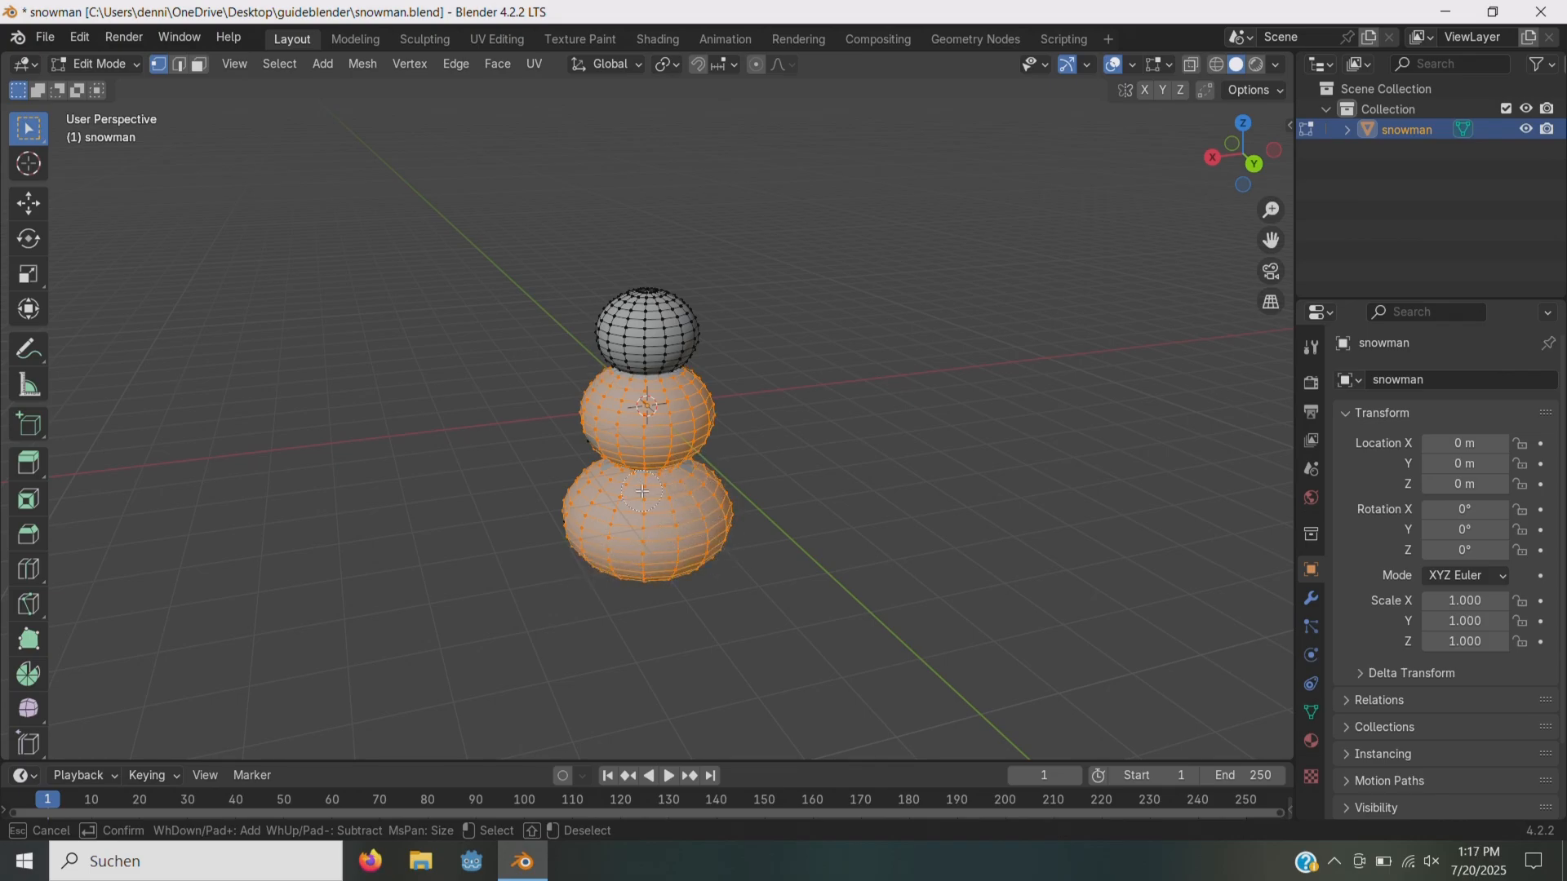
pyautogui.press('Escape')
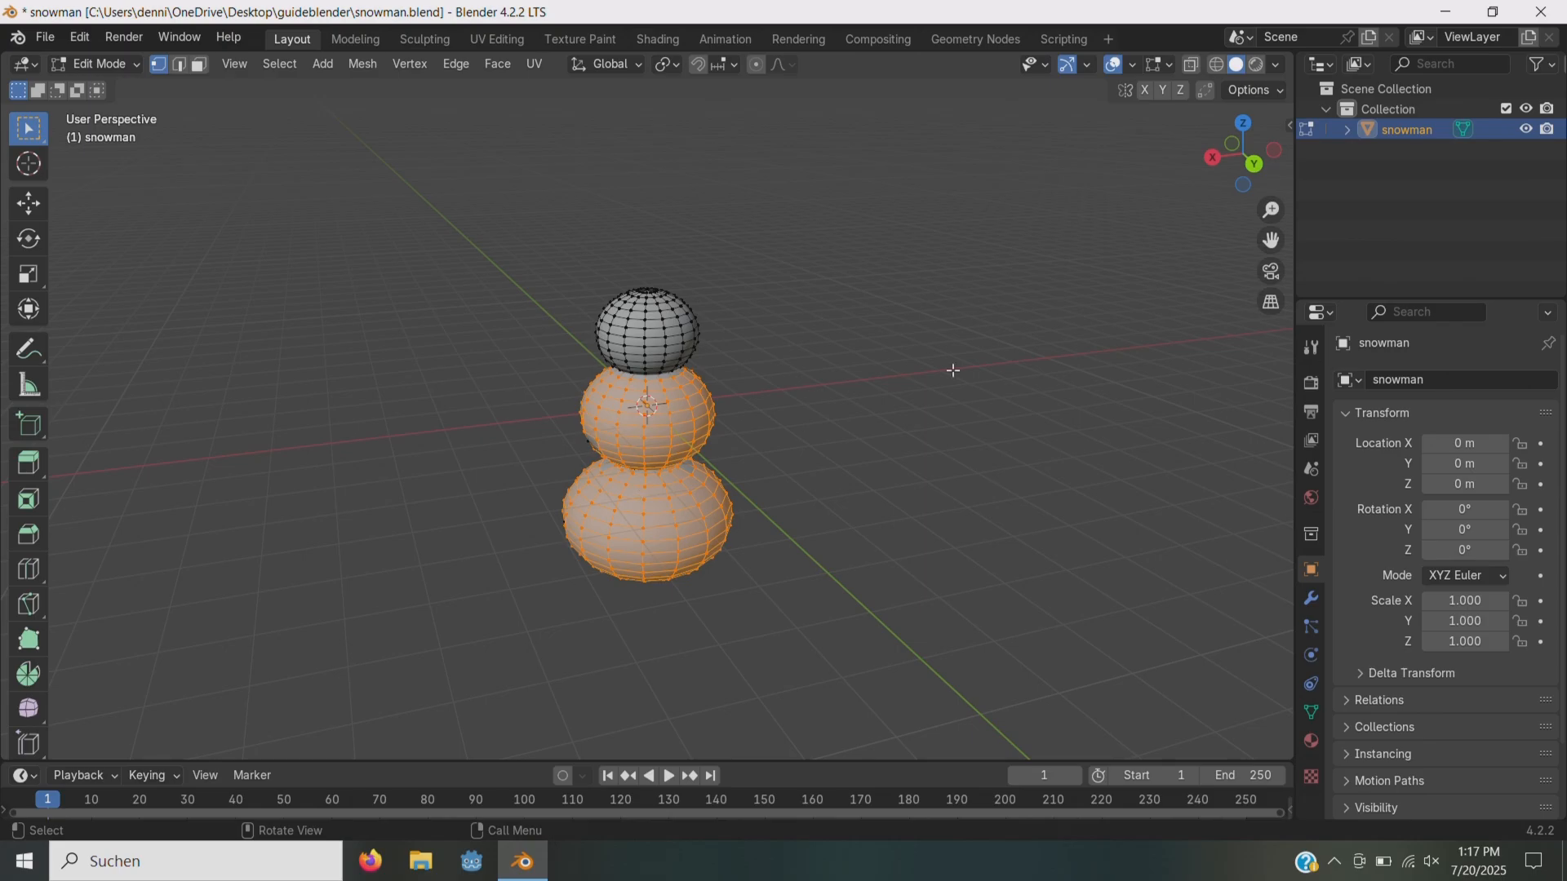
pyautogui.press('h')
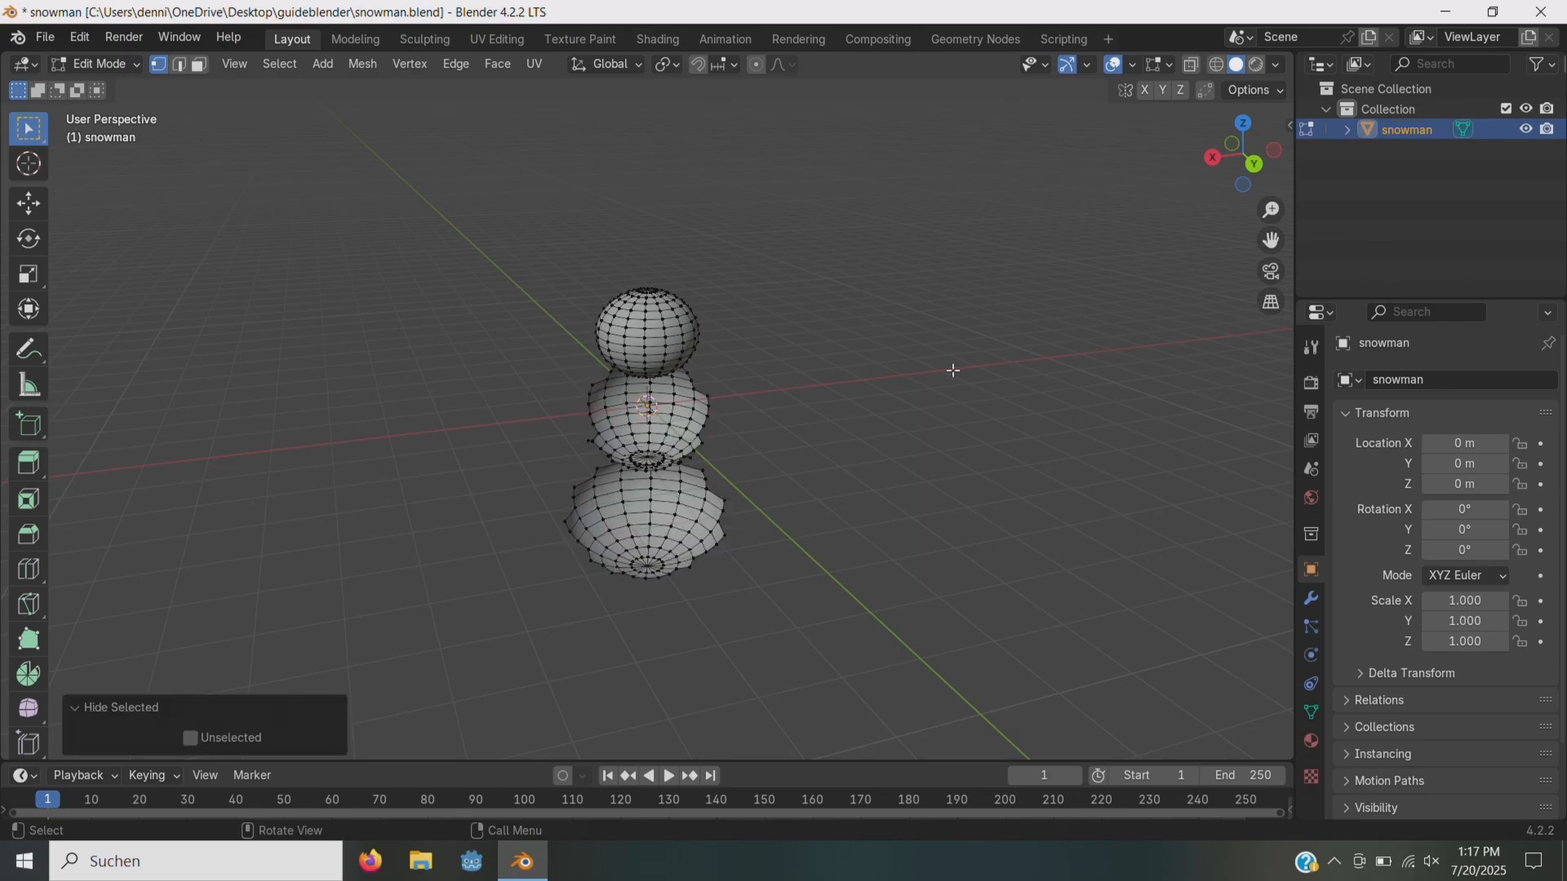
# - Hide the leftover vertices of the middle and bottom balls on the far side, keeping the head
pyautogui.moveTo(1241, 173); pyautogui.dragTo(825, 301)
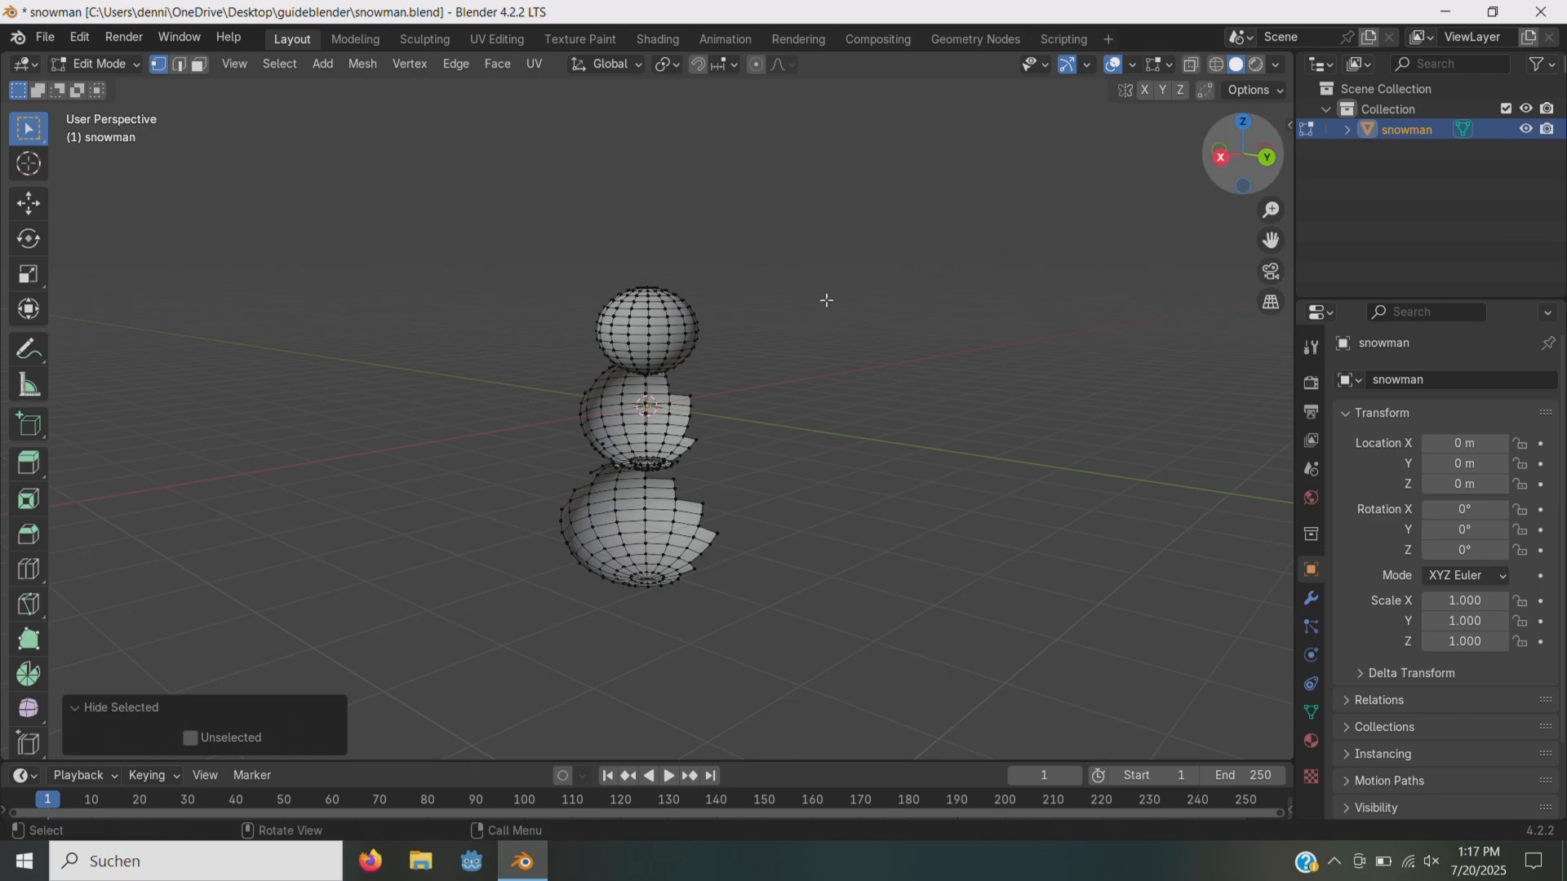
pyautogui.moveTo(475, 658); pyautogui.dragTo(758, 385)
pyautogui.press('h')
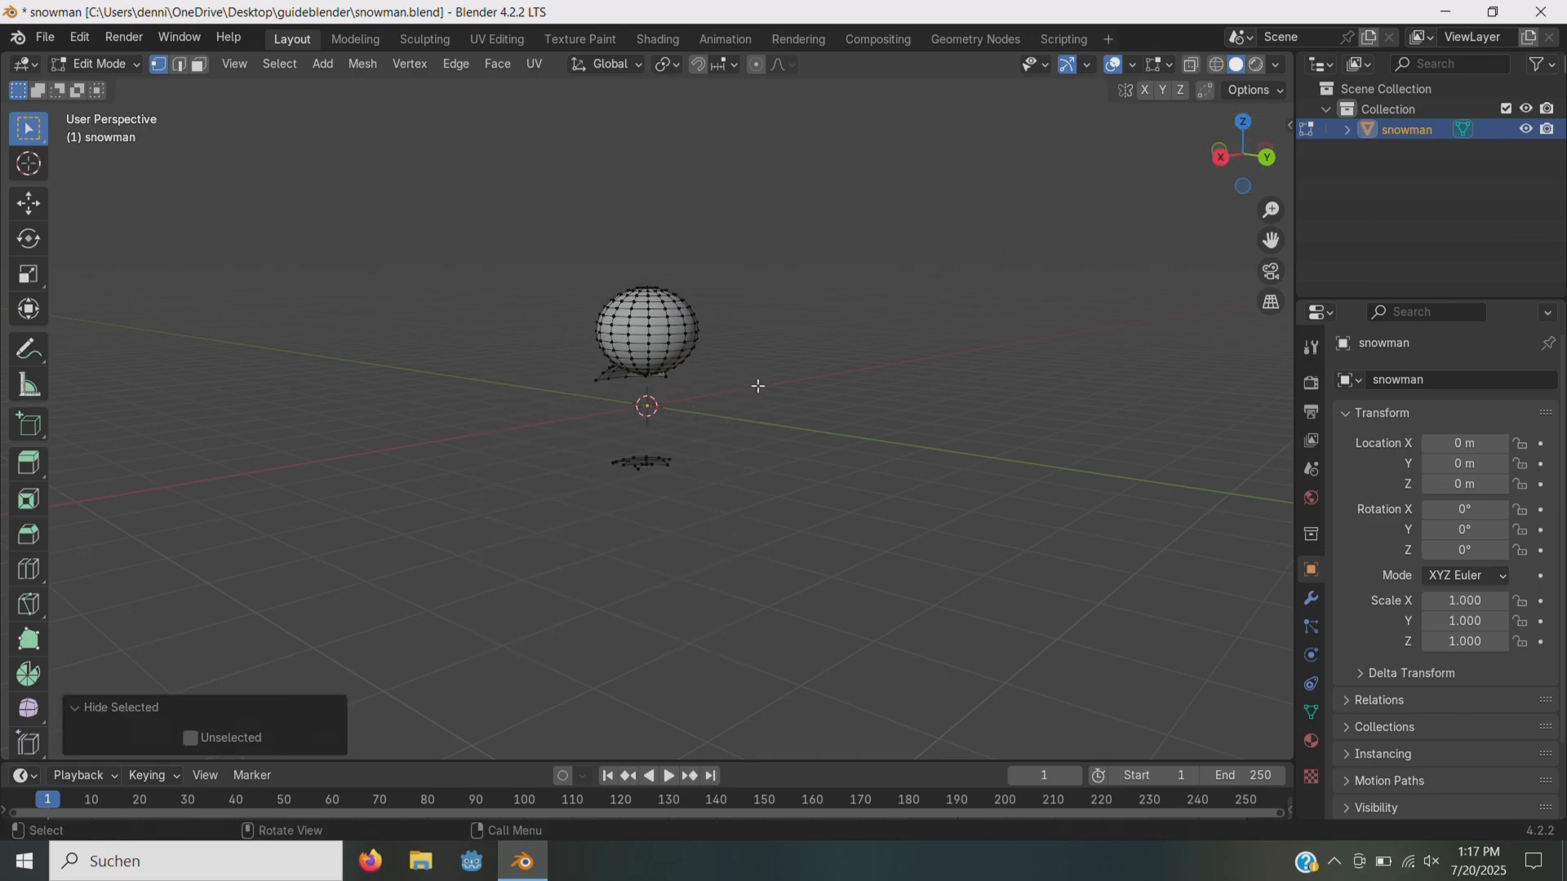
pyautogui.moveTo(517, 553); pyautogui.dragTo(696, 460)
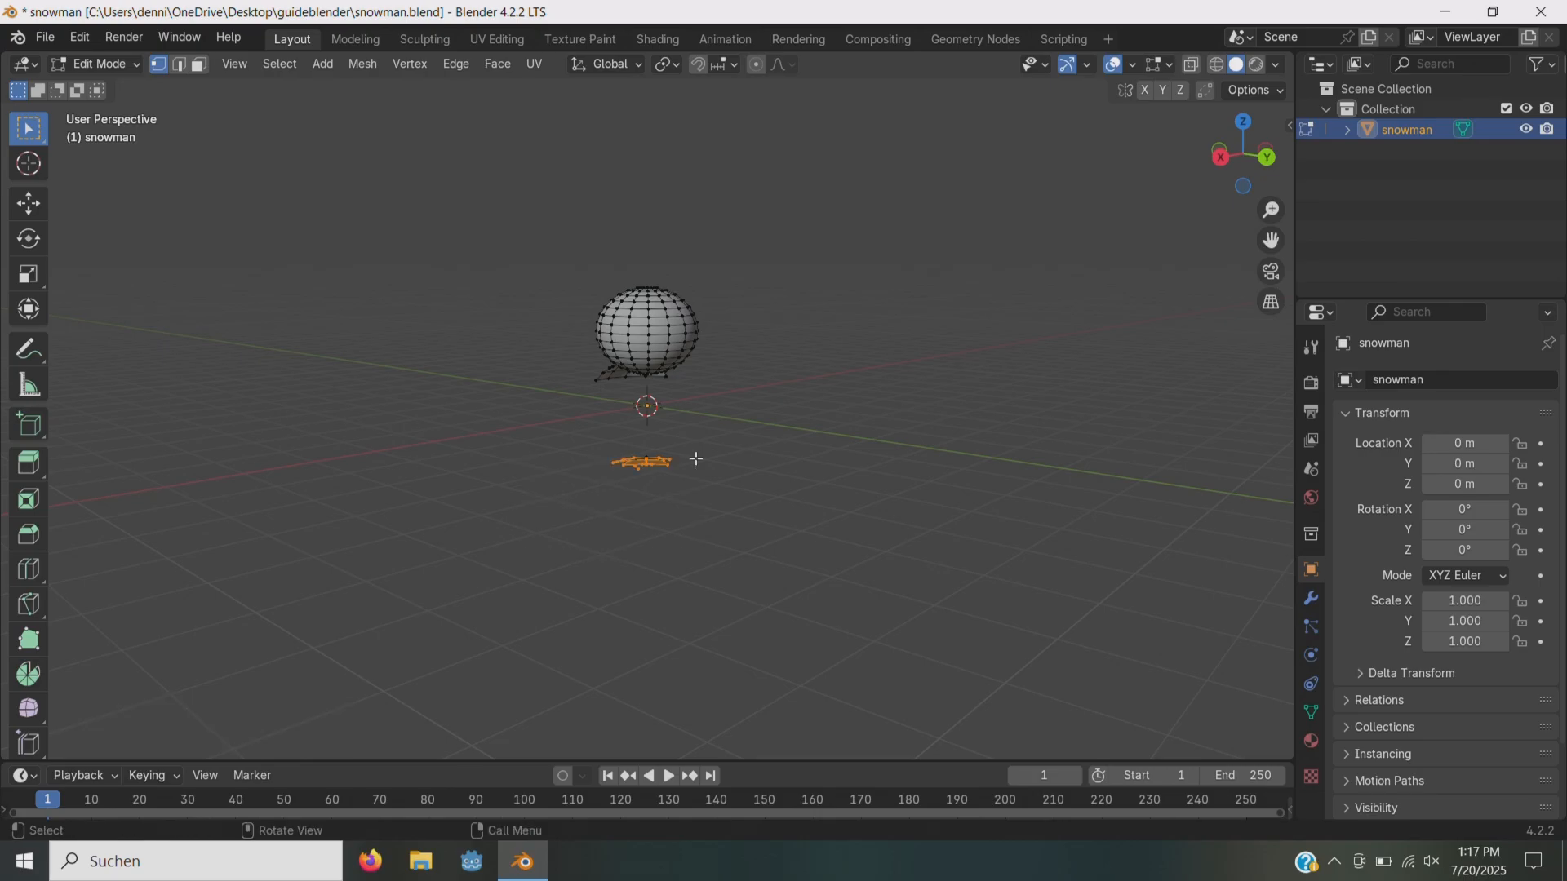
pyautogui.press('h')
pyautogui.moveTo(597, 512); pyautogui.dragTo(690, 446)
pyautogui.press('h')
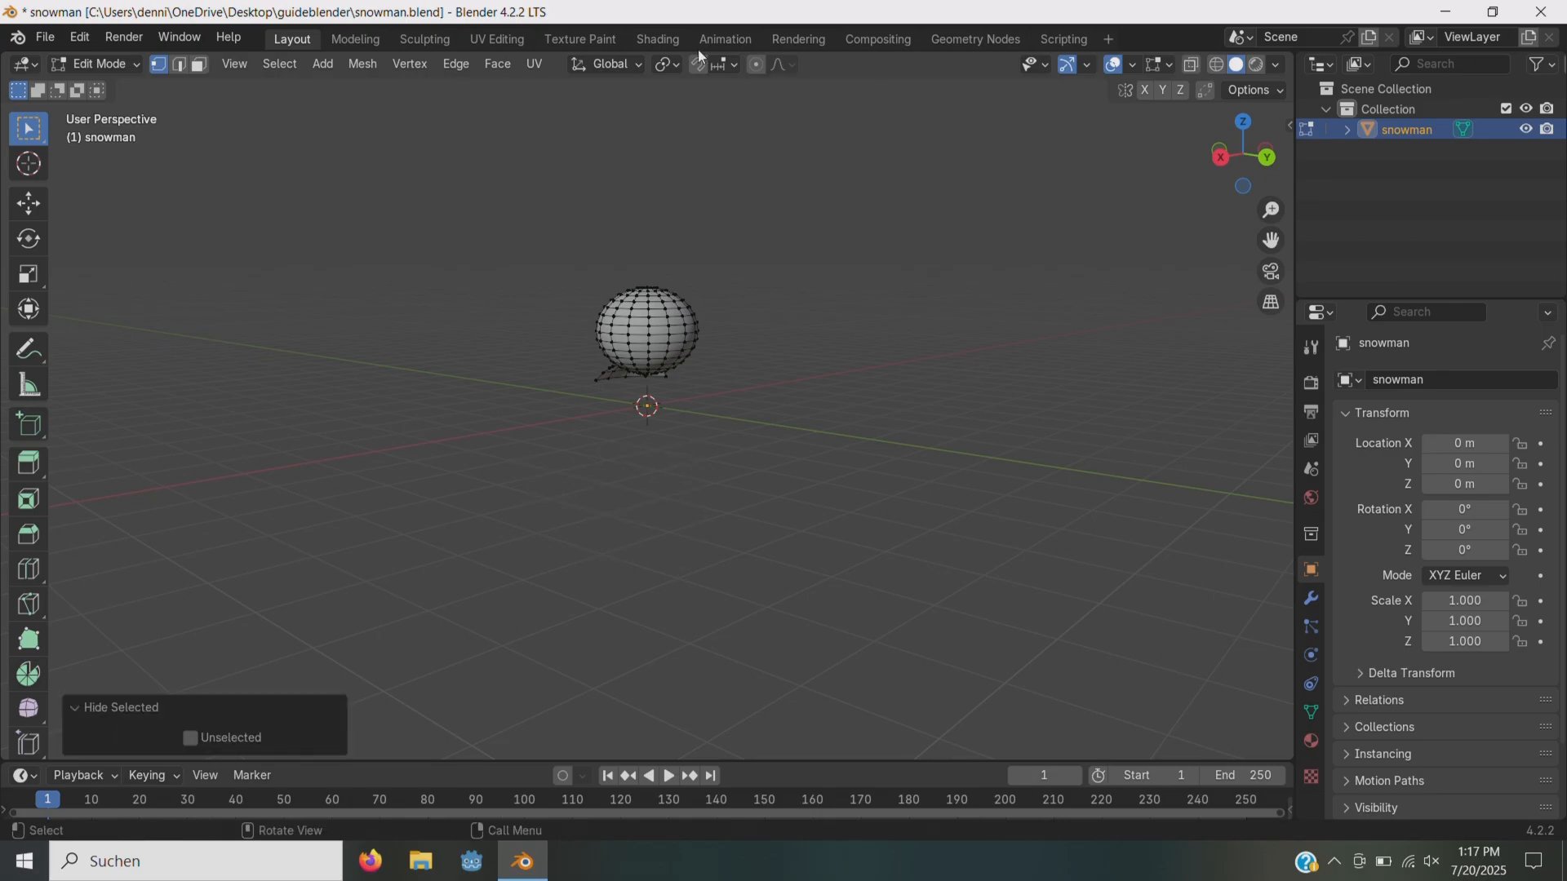
# - Try a thick black brush stroke across the lower head in texture painting with the body hidden, and undo it
pyautogui.click(599, 40)
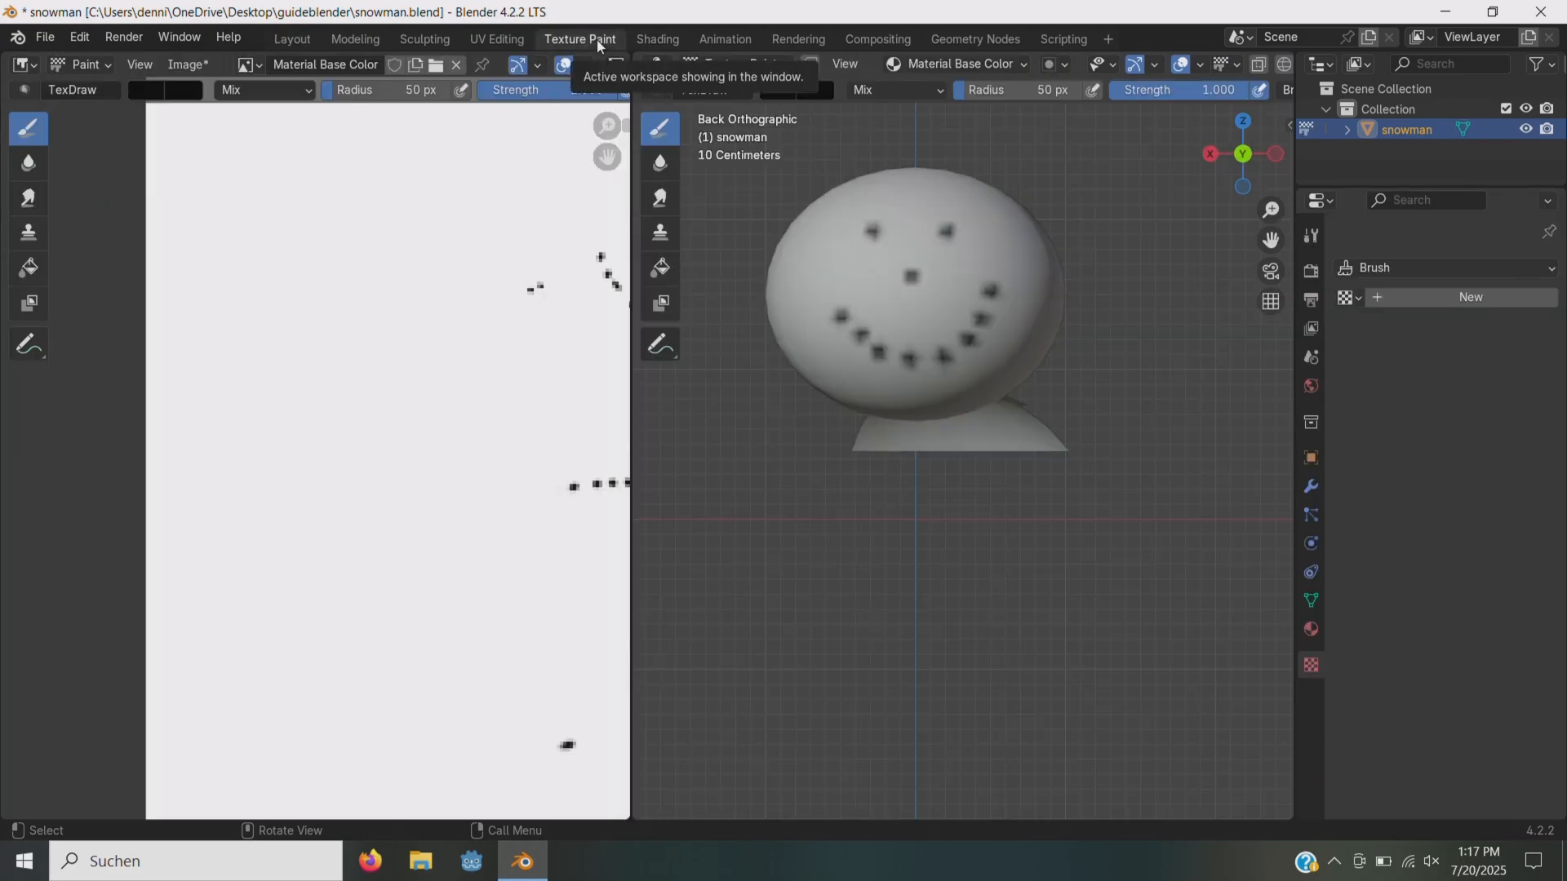
pyautogui.moveTo(873, 366)
pyautogui.mouseDown(button='middle')
pyautogui.moveTo(906, 359)
pyautogui.moveTo(845, 506)
pyautogui.mouseUp(button='middle')
pyautogui.moveTo(958, 510); pyautogui.dragTo(829, 395)
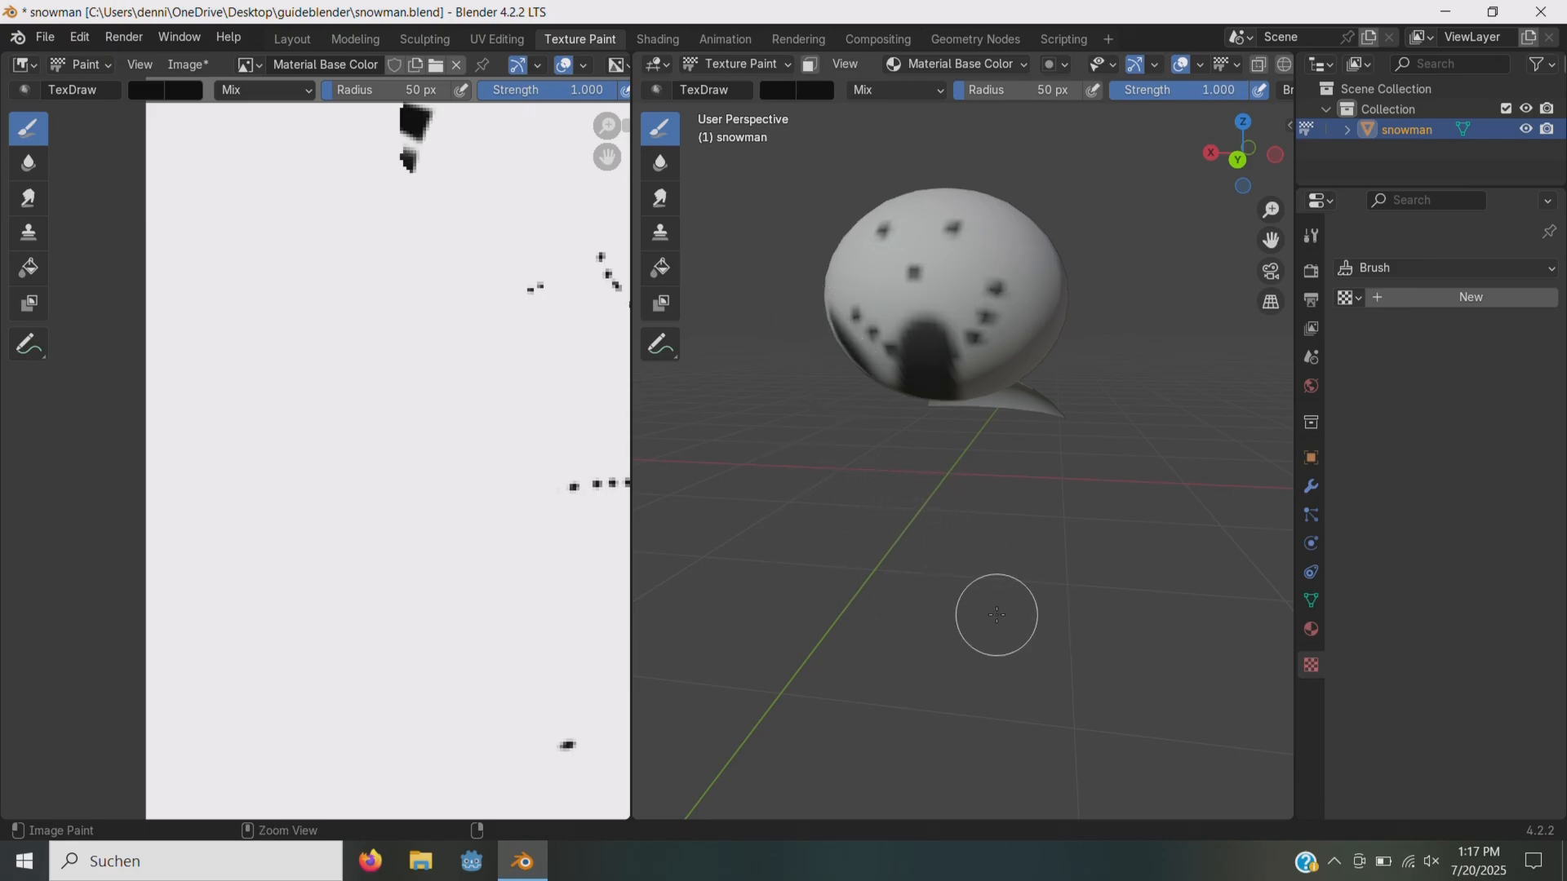
pyautogui.hotkey('ctrl', 'z')
# - Return the snowman to Edit Mode and reveal all its hidden geometry
pyautogui.click(292, 39)
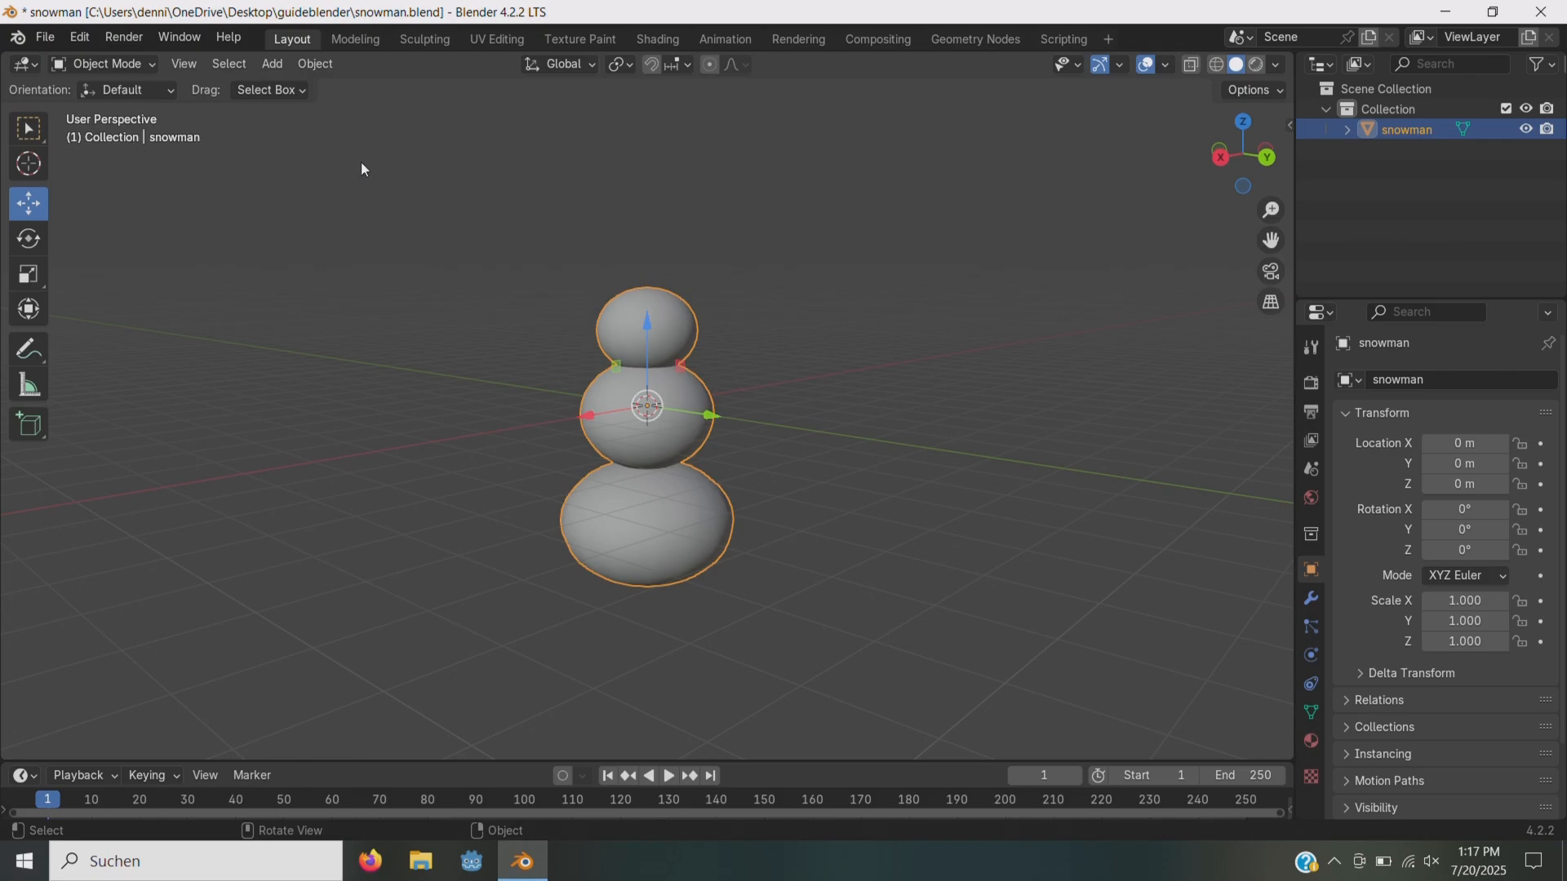
pyautogui.click(114, 63)
pyautogui.click(115, 107)
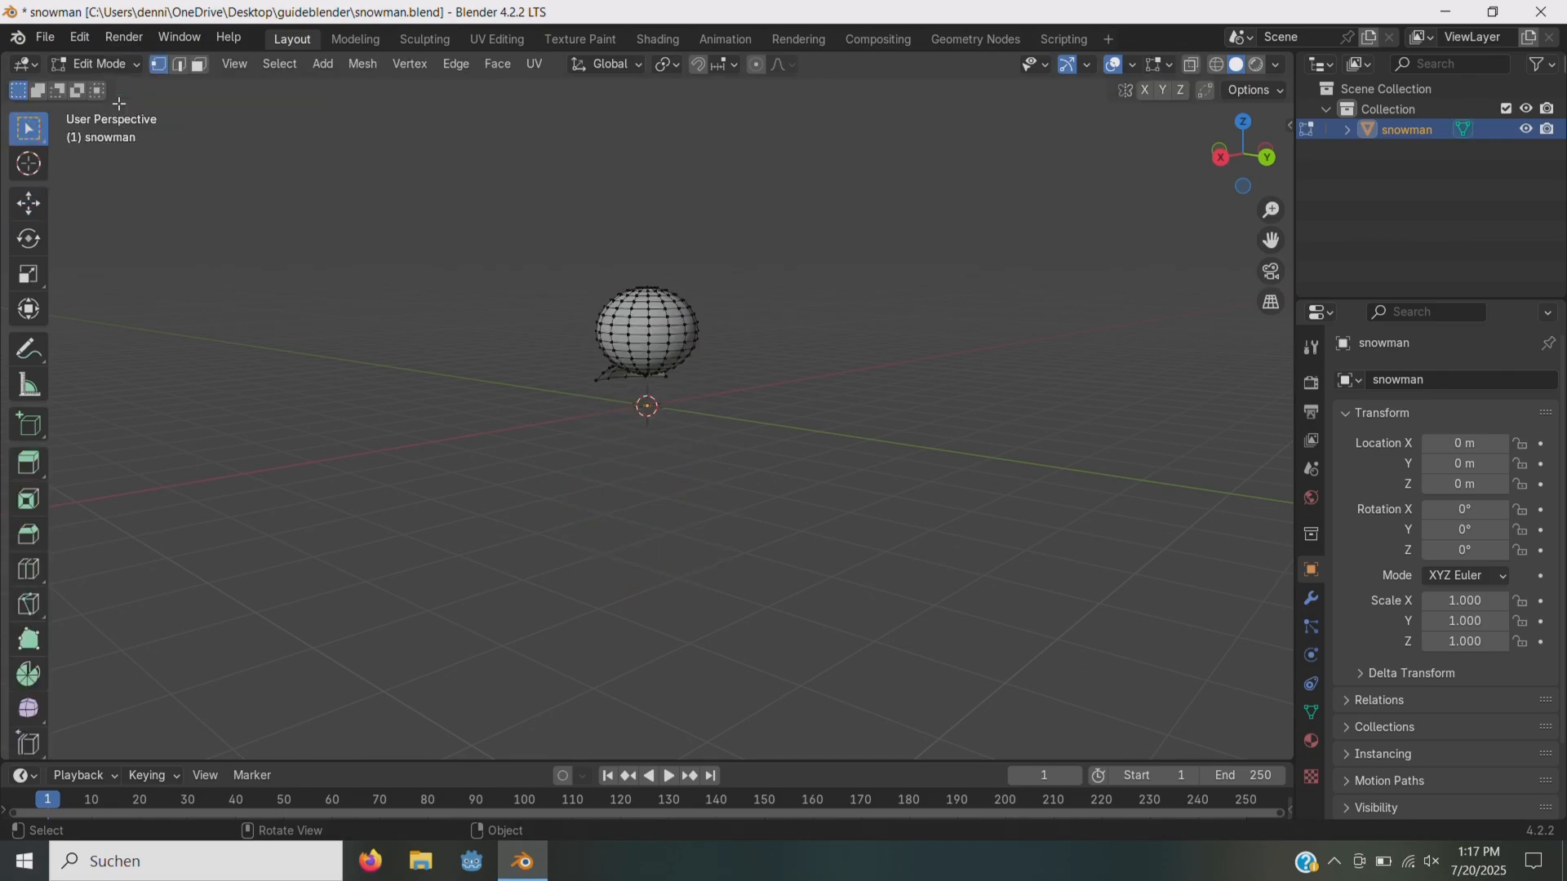
pyautogui.hotkey('ctrl', 'h')
pyautogui.hotkey('alt', 'h')
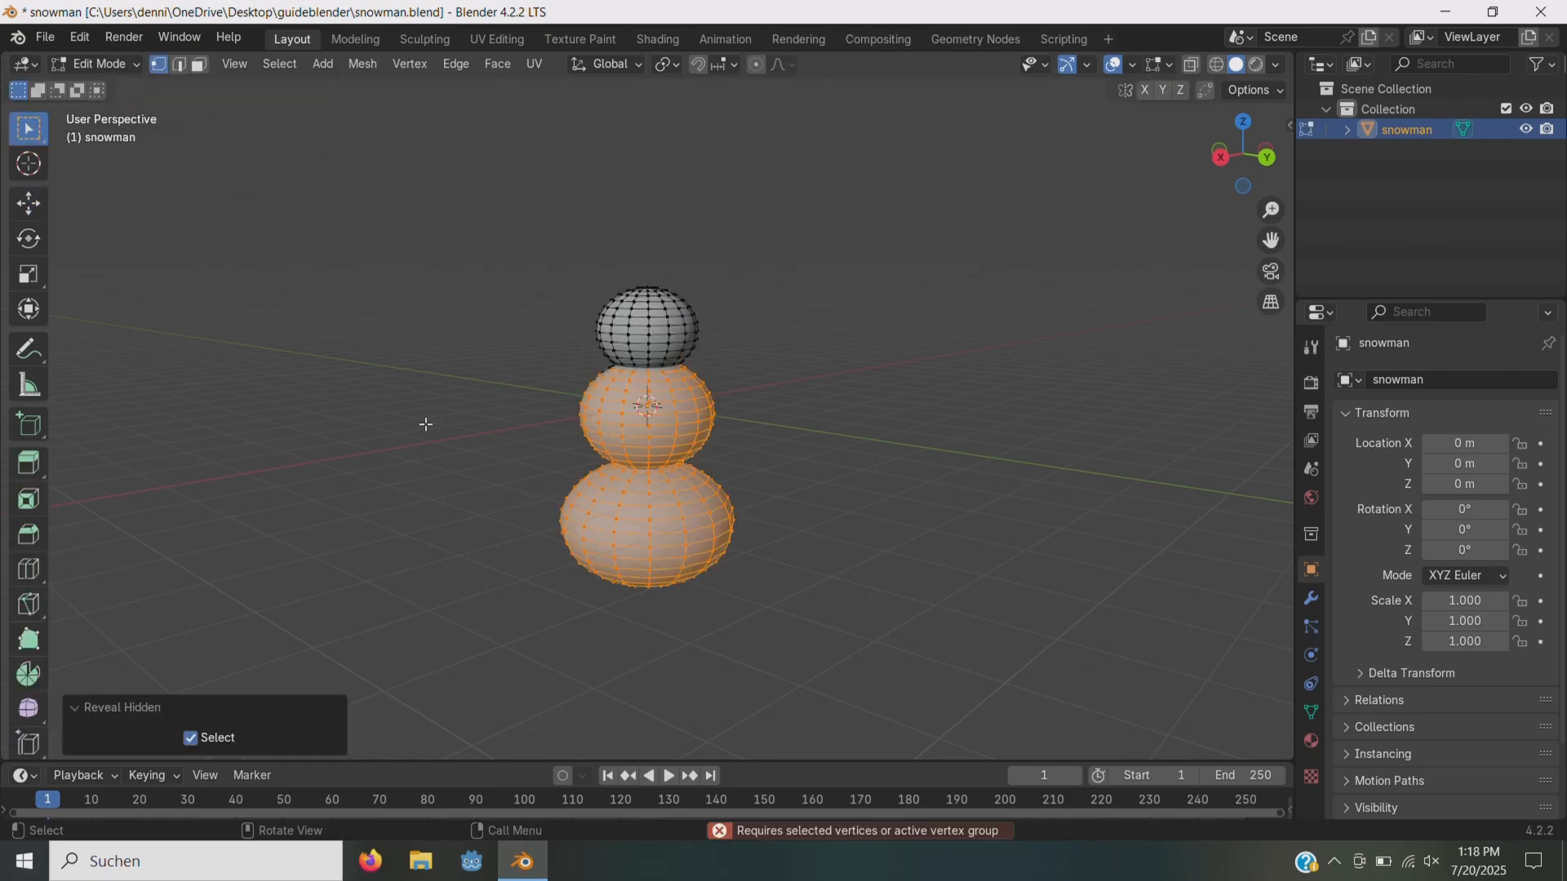
pyautogui.click(426, 425)
pyautogui.moveTo(560, 252); pyautogui.dragTo(729, 360)
pyautogui.moveTo(1227, 159)
pyautogui.mouseDown()
pyautogui.moveTo(1231, 98)
pyautogui.moveTo(1227, 158)
pyautogui.mouseUp()
pyautogui.hotkey('ctrl', 'z')
# - In face select mode, select the head's horizontal face loops from its lower edge up to the ring around the top pole
pyautogui.scroll(3, 883, 289)
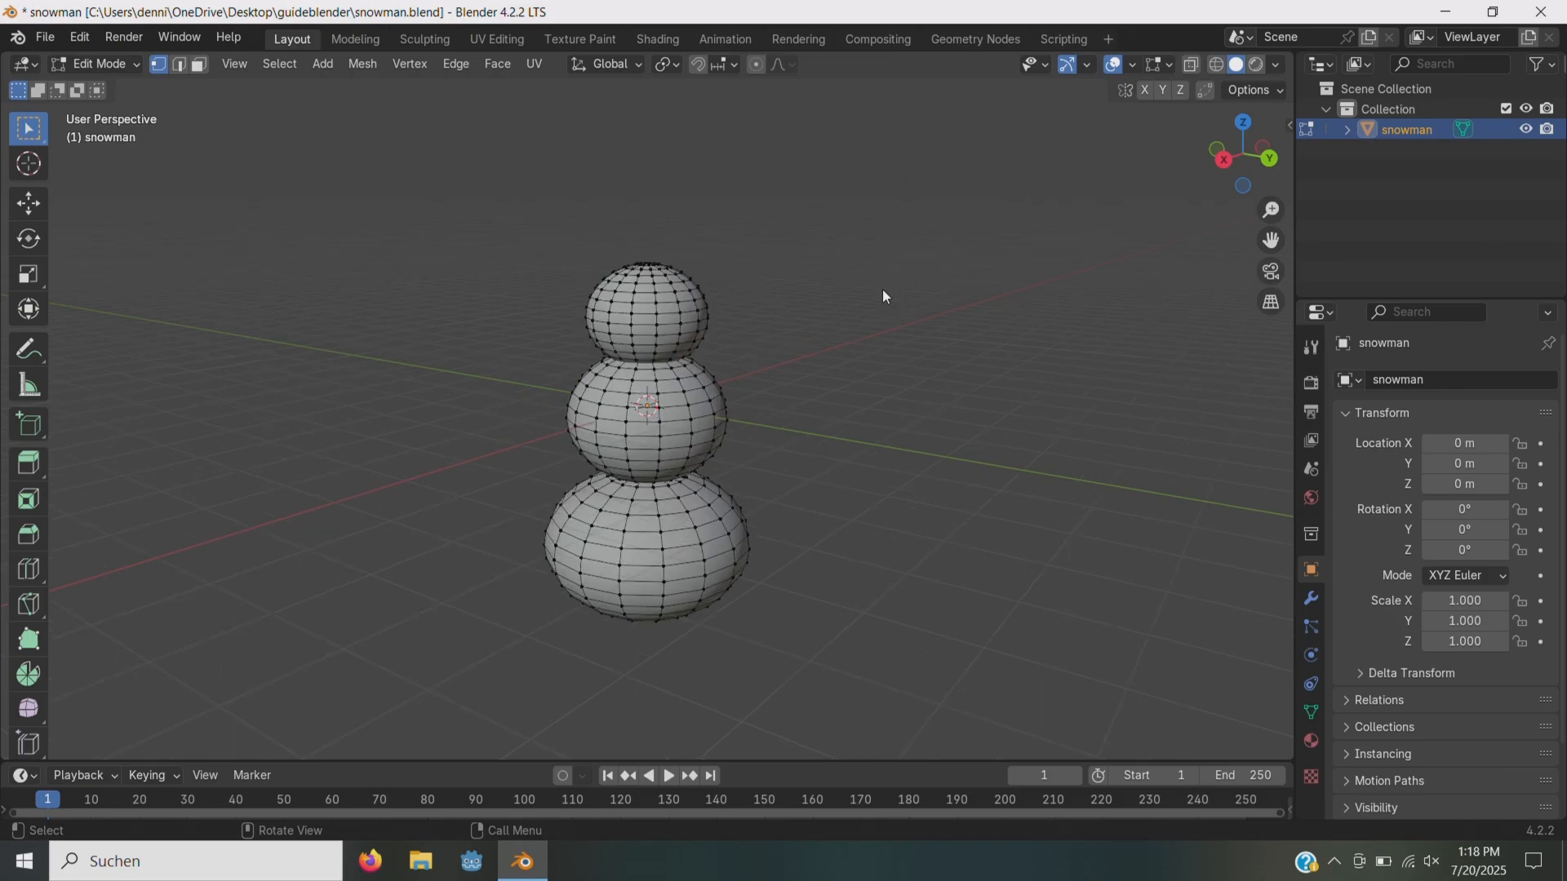
pyautogui.click(198, 71)
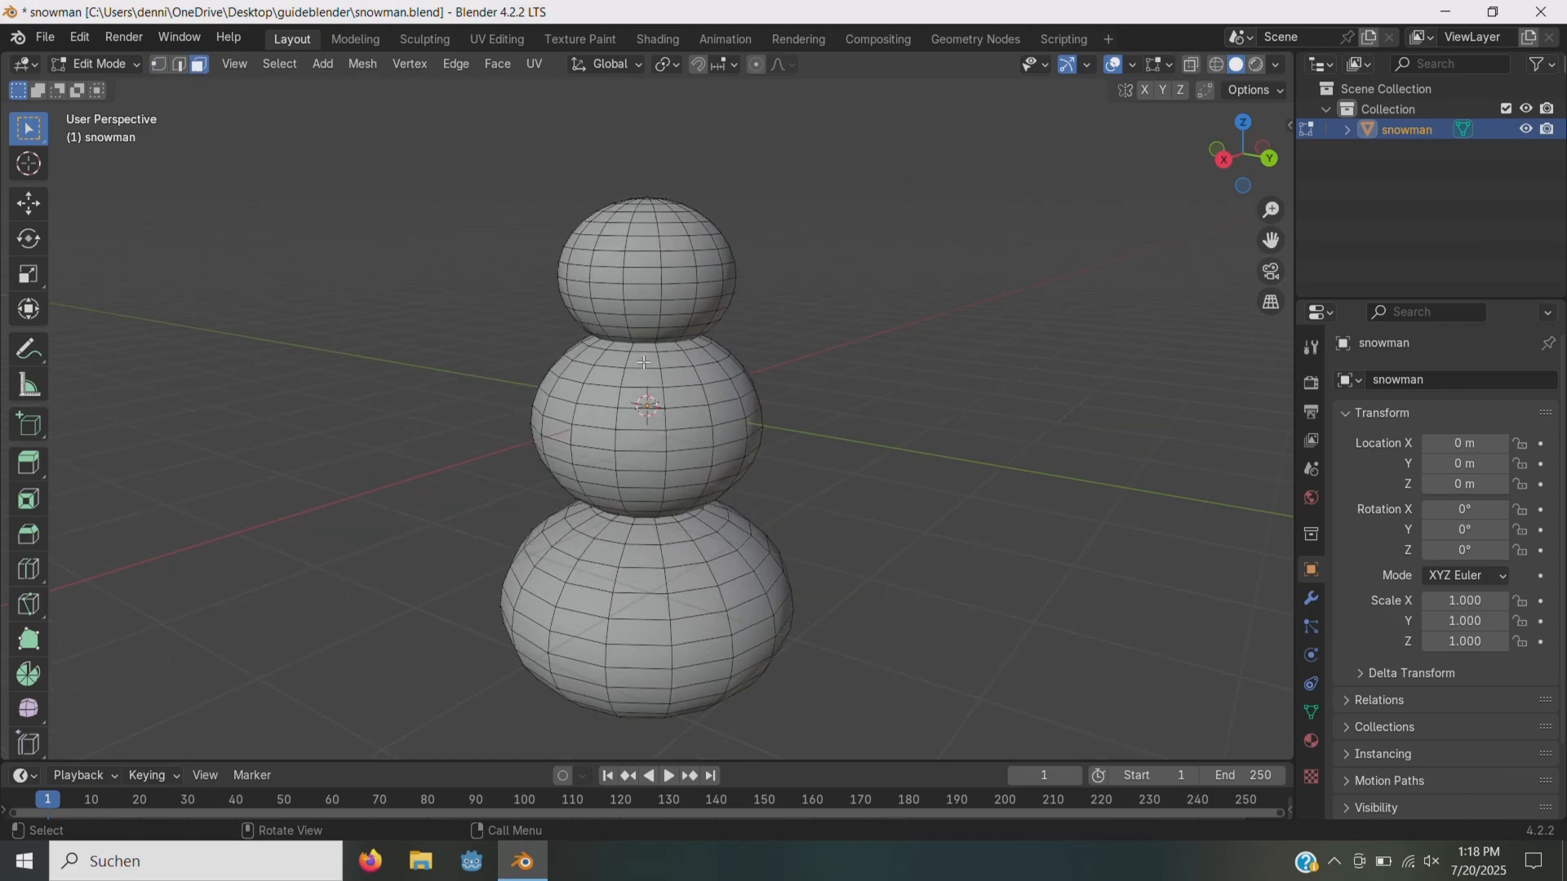
pyautogui.keyDown('alt'); pyautogui.click(655, 331); pyautogui.keyUp('alt')
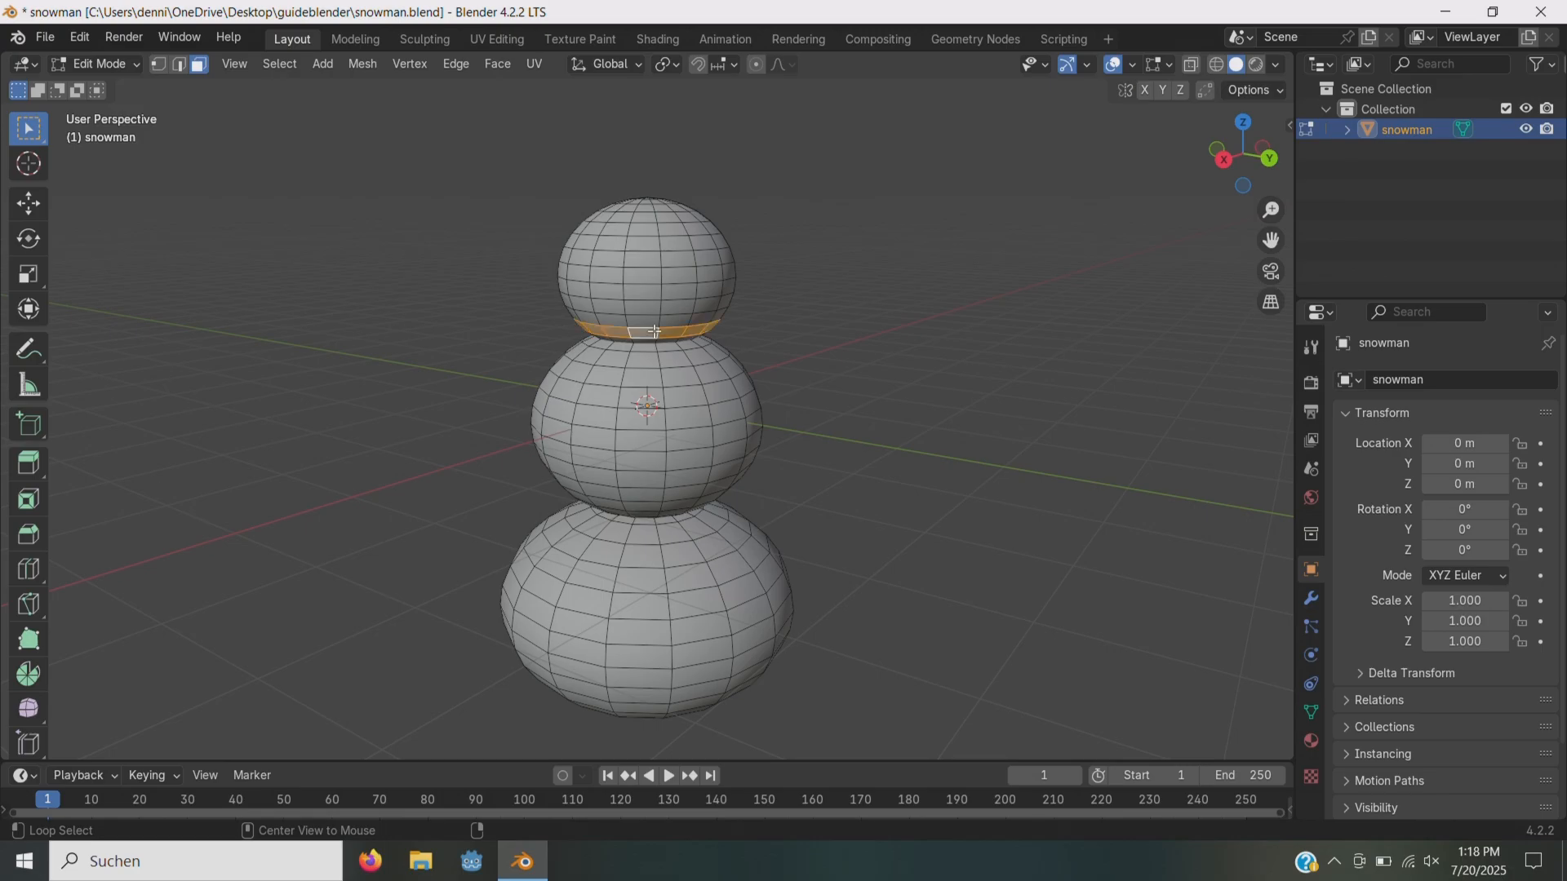
pyautogui.keyDown('alt'); pyautogui.keyDown('shift'); pyautogui.click(658, 320); pyautogui.keyUp('shift'); pyautogui.keyUp('alt')
pyautogui.keyDown('alt'); pyautogui.keyDown('shift'); pyautogui.click(659, 302); pyautogui.keyUp('shift'); pyautogui.keyUp('alt')
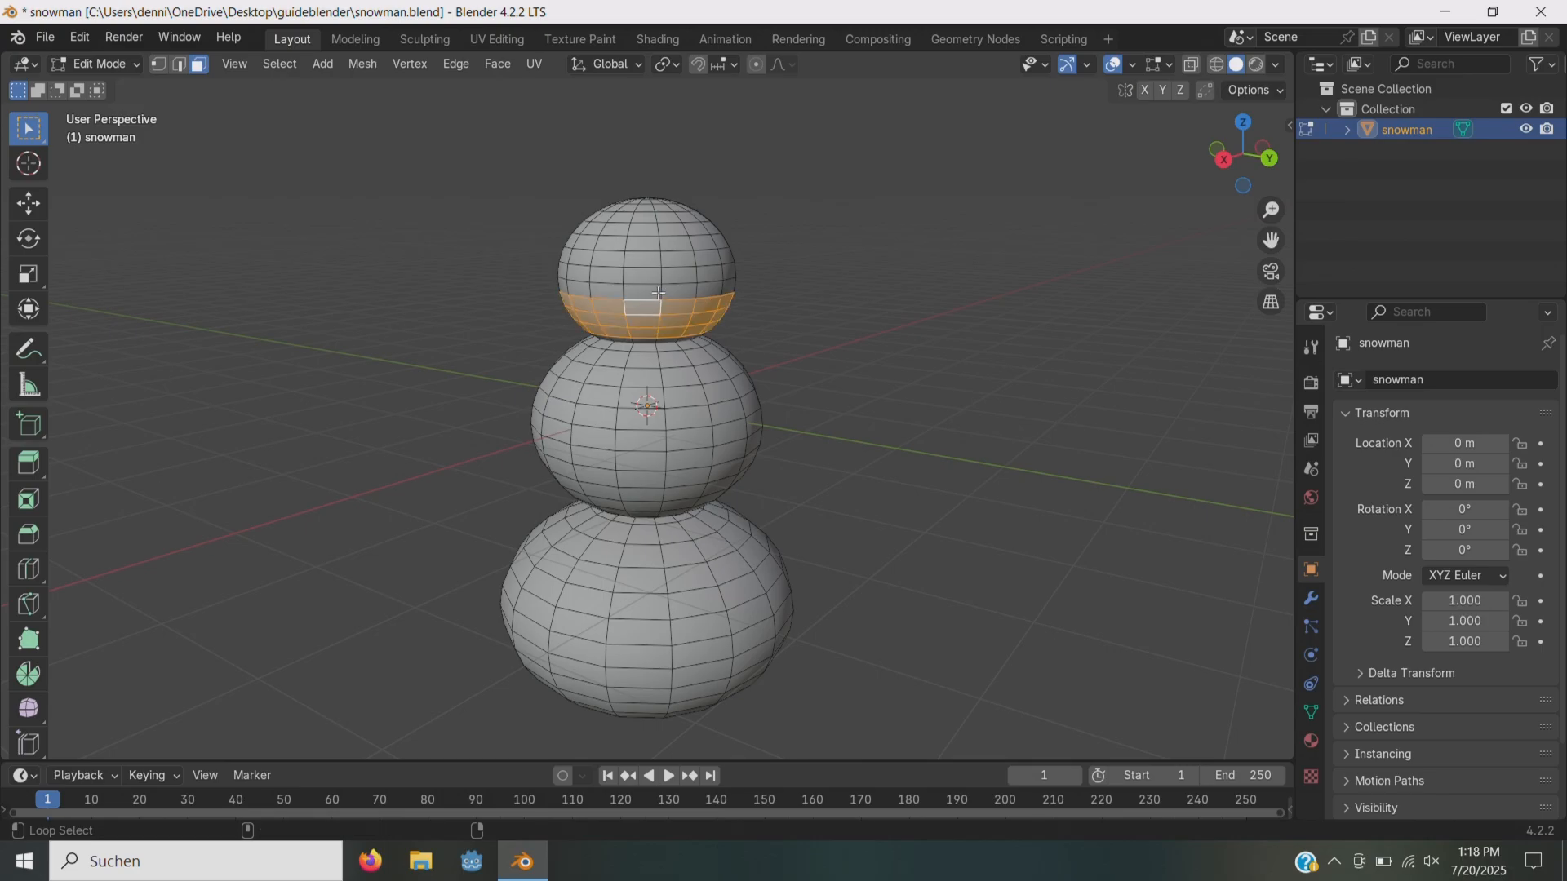
pyautogui.keyDown('alt'); pyautogui.keyDown('shift'); pyautogui.click(658, 286); pyautogui.keyUp('shift'); pyautogui.keyUp('alt')
pyautogui.keyDown('alt'); pyautogui.keyDown('shift'); pyautogui.click(658, 269); pyautogui.keyUp('shift'); pyautogui.keyUp('alt')
pyautogui.keyDown('alt'); pyautogui.keyDown('shift'); pyautogui.click(656, 253); pyautogui.keyUp('shift'); pyautogui.keyUp('alt')
pyautogui.keyDown('alt'); pyautogui.keyDown('shift'); pyautogui.click(654, 238); pyautogui.keyUp('shift'); pyautogui.keyUp('alt')
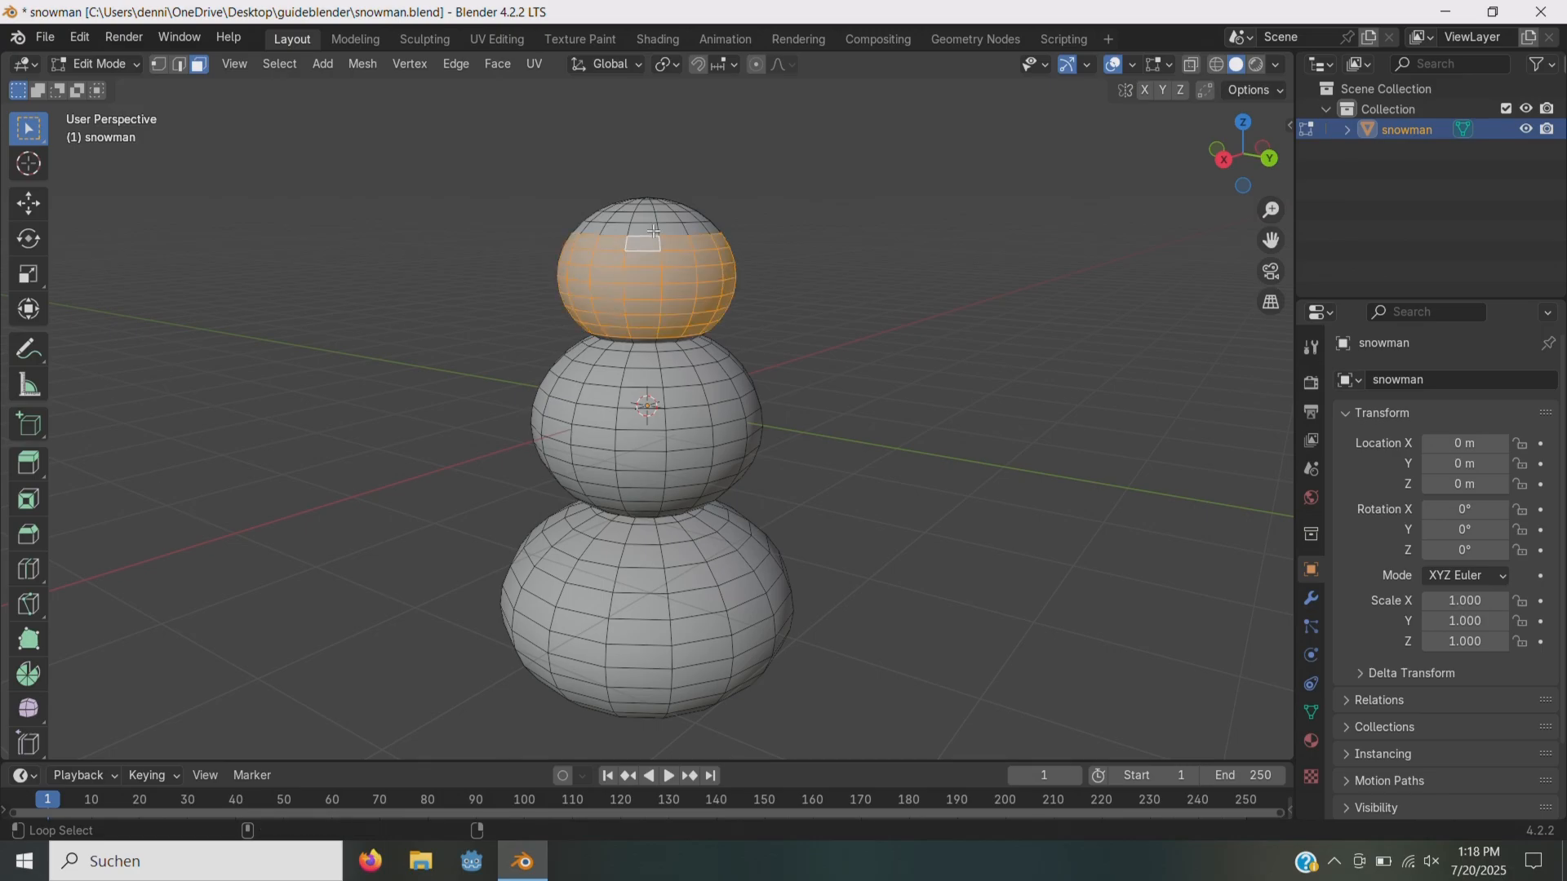
pyautogui.moveTo(1242, 155); pyautogui.dragTo(1247, 230)
pyautogui.keyDown('alt'); pyautogui.keyDown('shift'); pyautogui.click(651, 319); pyautogui.keyUp('shift'); pyautogui.keyUp('alt')
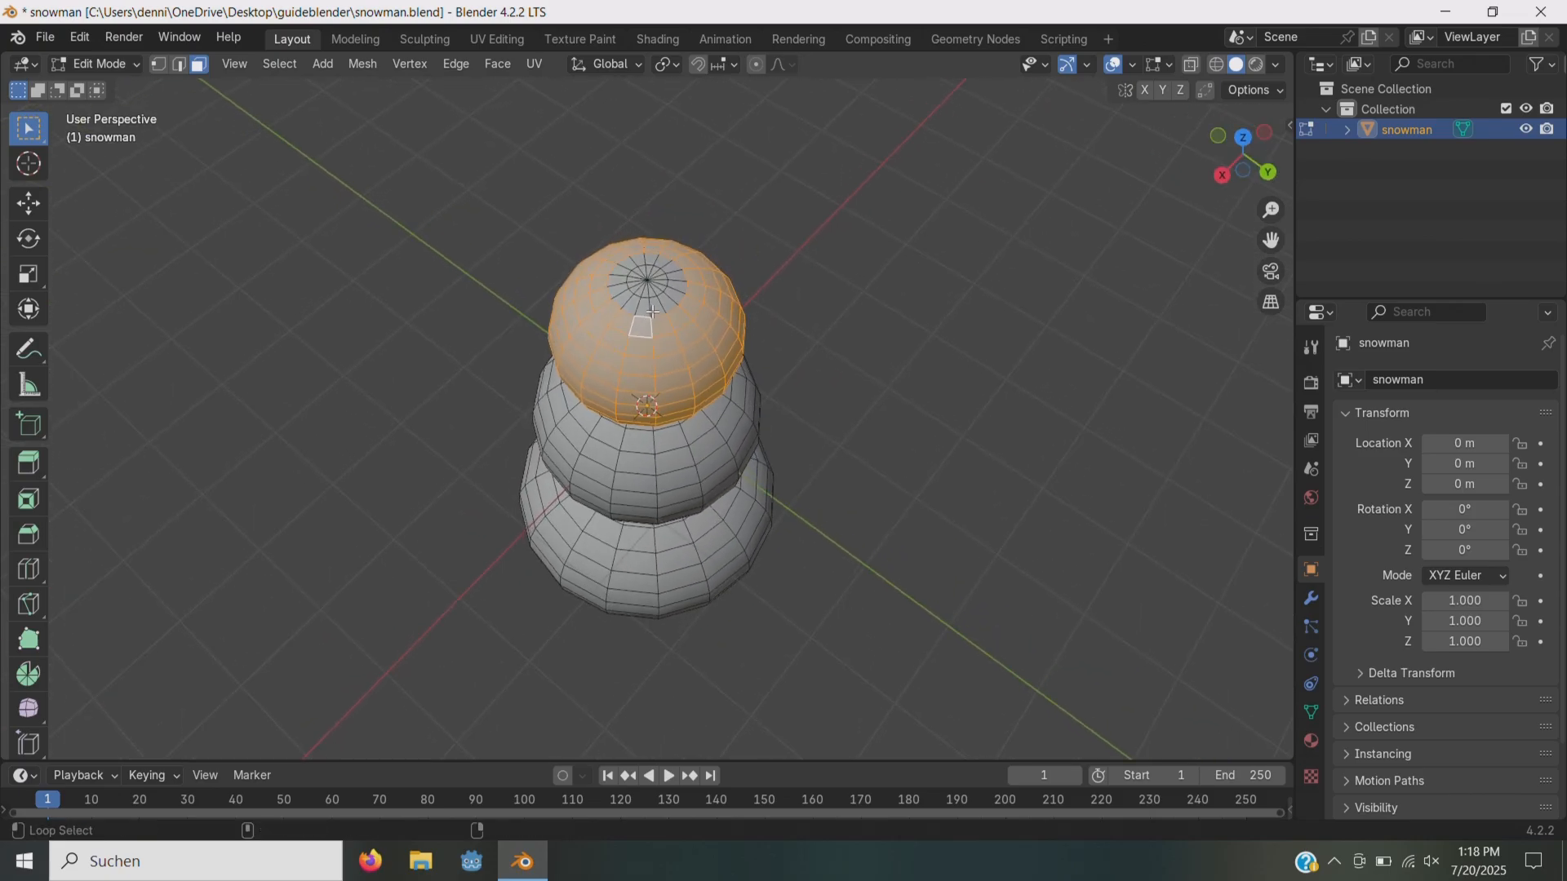
pyautogui.keyDown('alt'); pyautogui.keyDown('shift'); pyautogui.click(650, 291); pyautogui.keyUp('shift'); pyautogui.keyUp('alt')
# - Add the triangular faces around the head's top pole to the selection
pyautogui.scroll(5, 650, 291)
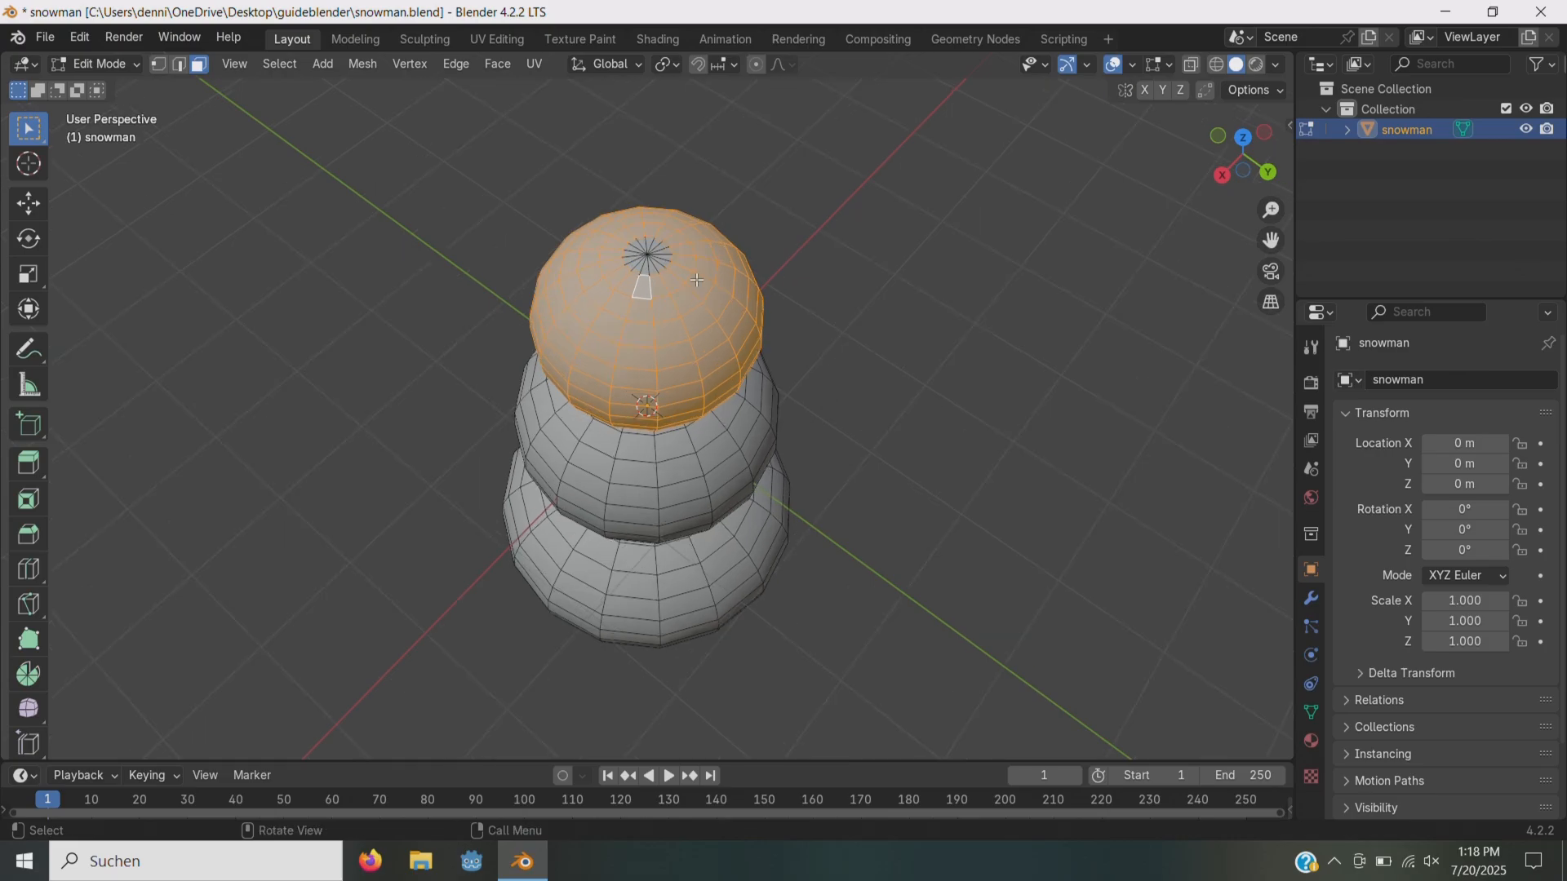
pyautogui.moveTo(1271, 240); pyautogui.dragTo(1256, 385)
pyautogui.keyDown('shift'); pyautogui.click(656, 217); pyautogui.keyUp('shift')
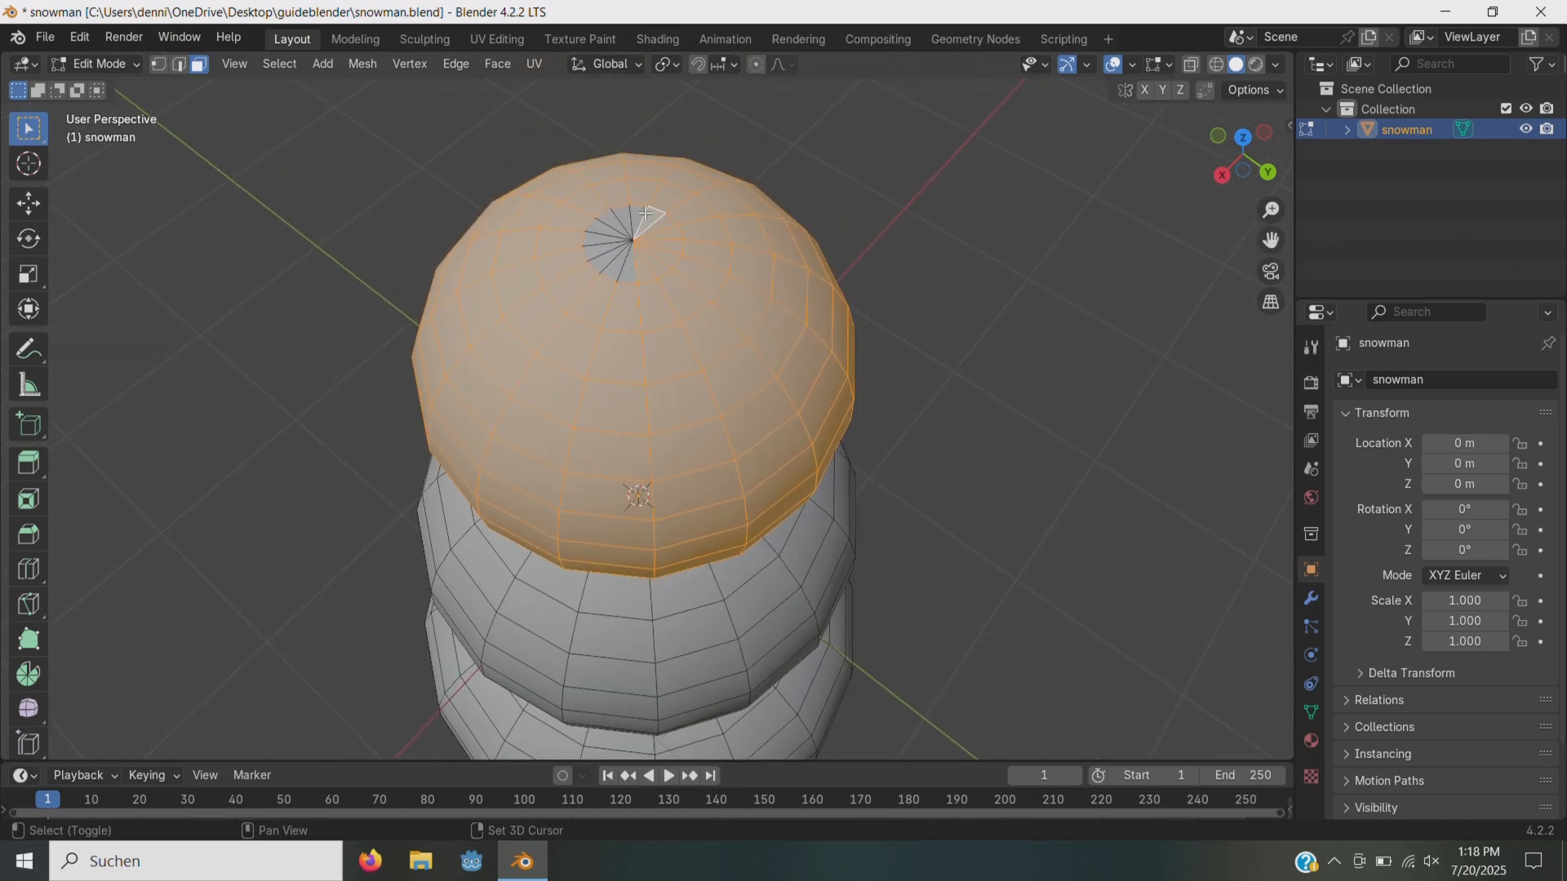
pyautogui.keyDown('shift'); pyautogui.click(640, 215); pyautogui.keyUp('shift')
pyautogui.keyDown('shift'); pyautogui.click(622, 216); pyautogui.keyUp('shift')
pyautogui.keyDown('shift'); pyautogui.click(600, 235); pyautogui.keyUp('shift')
pyautogui.keyDown('shift'); pyautogui.click(598, 237); pyautogui.keyUp('shift')
pyautogui.keyDown('shift'); pyautogui.click(599, 251); pyautogui.keyUp('shift')
pyautogui.keyDown('shift'); pyautogui.click(605, 262); pyautogui.keyUp('shift')
pyautogui.keyDown('shift'); pyautogui.click(617, 268); pyautogui.keyUp('shift')
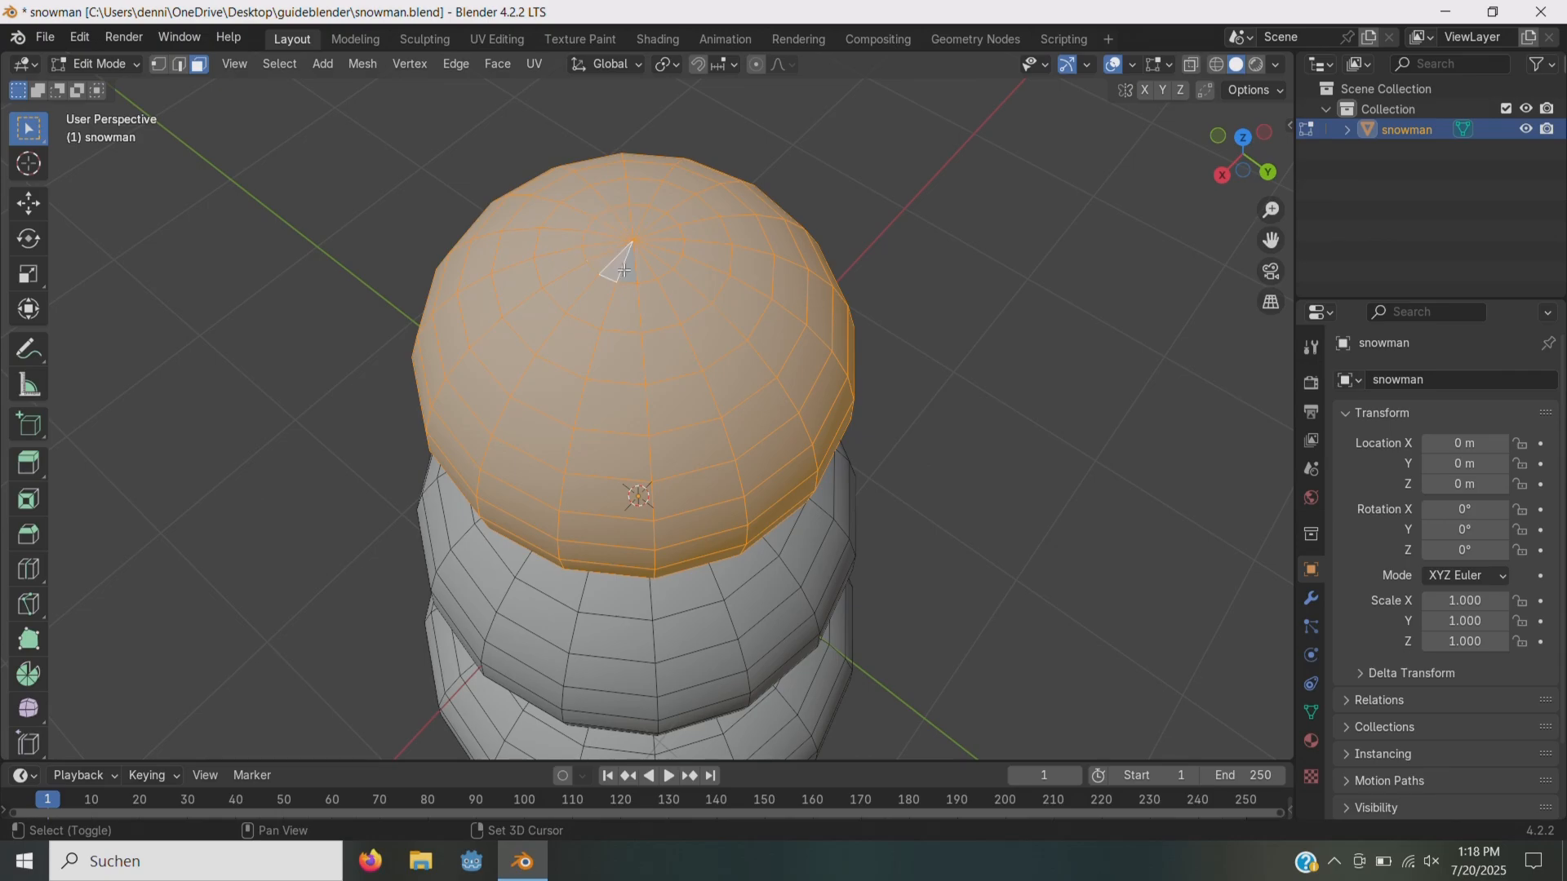
# - Enable the face selection mask in texture painting, try painting the selected head black, then undo the painting and masking
pyautogui.moveTo(1242, 154); pyautogui.dragTo(1264, 254)
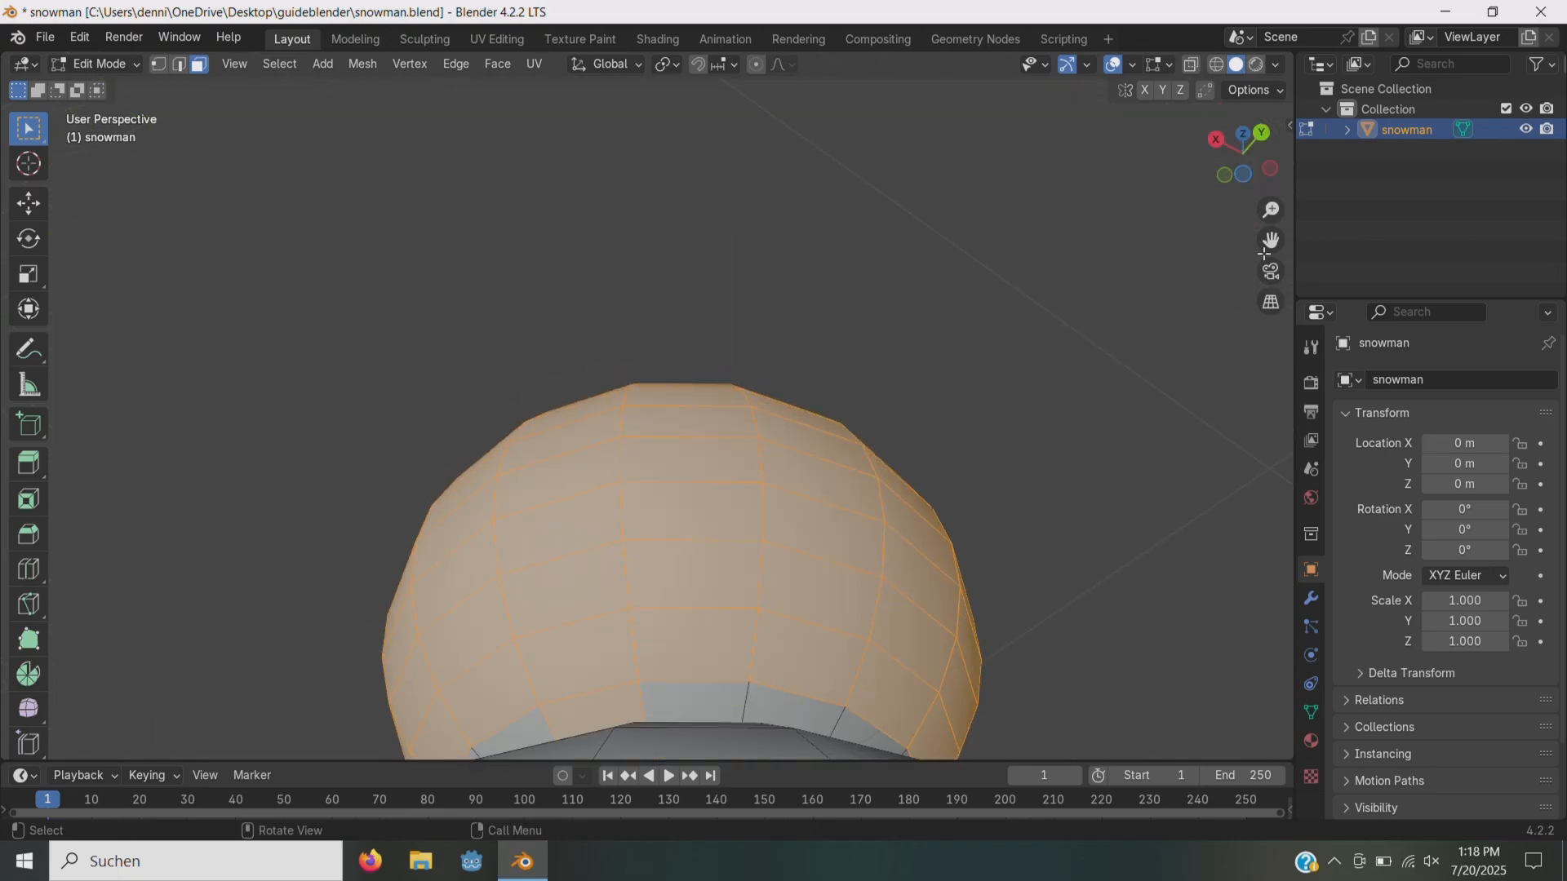
pyautogui.scroll(-8, 1065, 420)
pyautogui.moveTo(1253, 165); pyautogui.dragTo(827, 300)
pyautogui.scroll(-2, 826, 300)
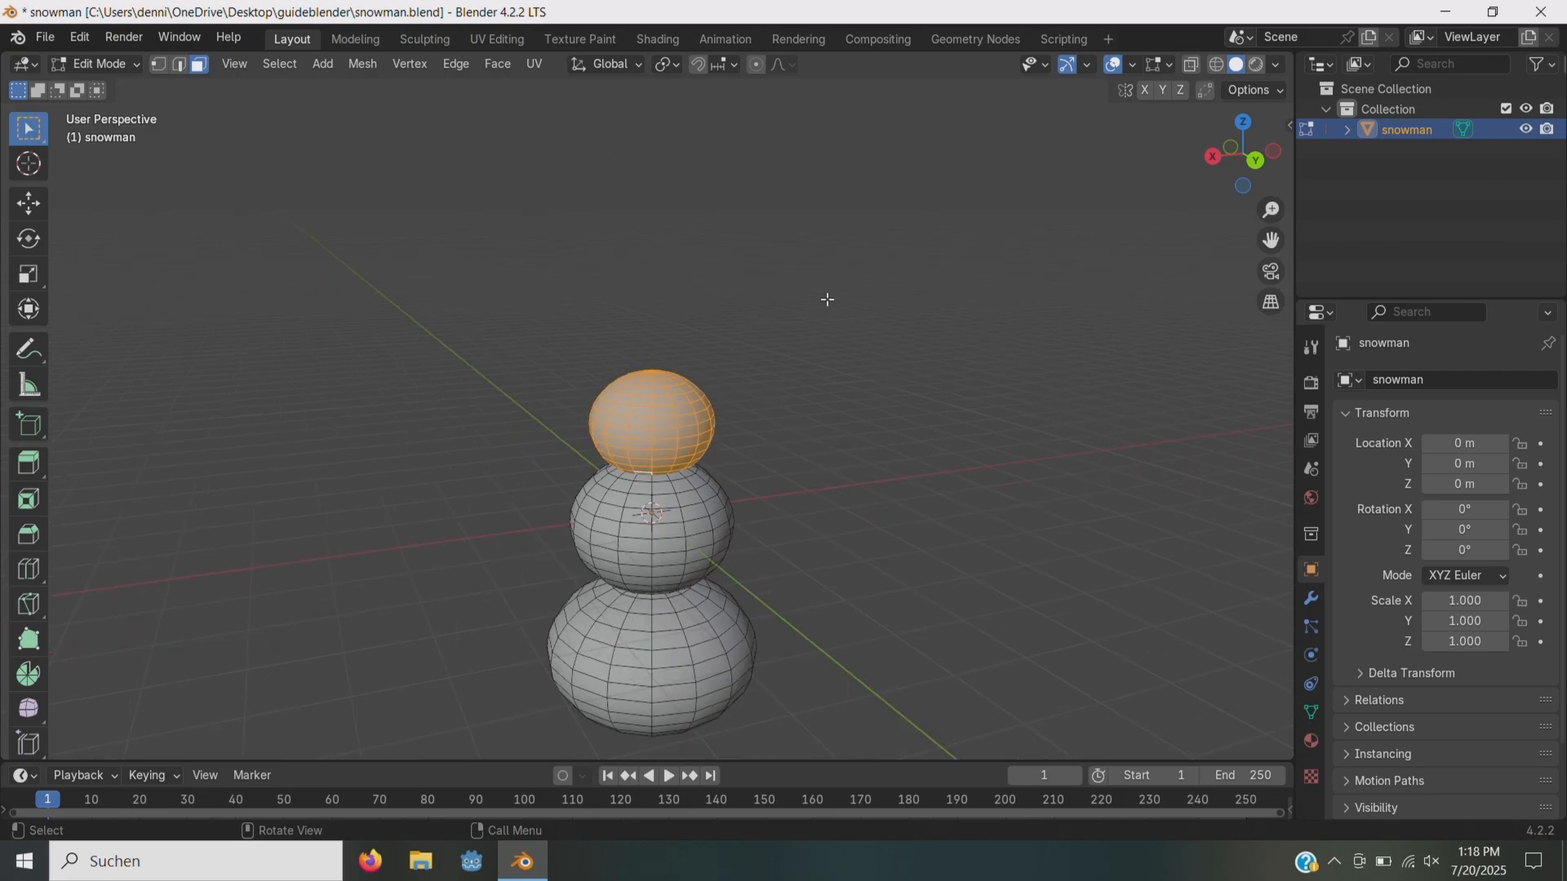
pyautogui.scroll(1, 828, 298)
pyautogui.click(593, 38)
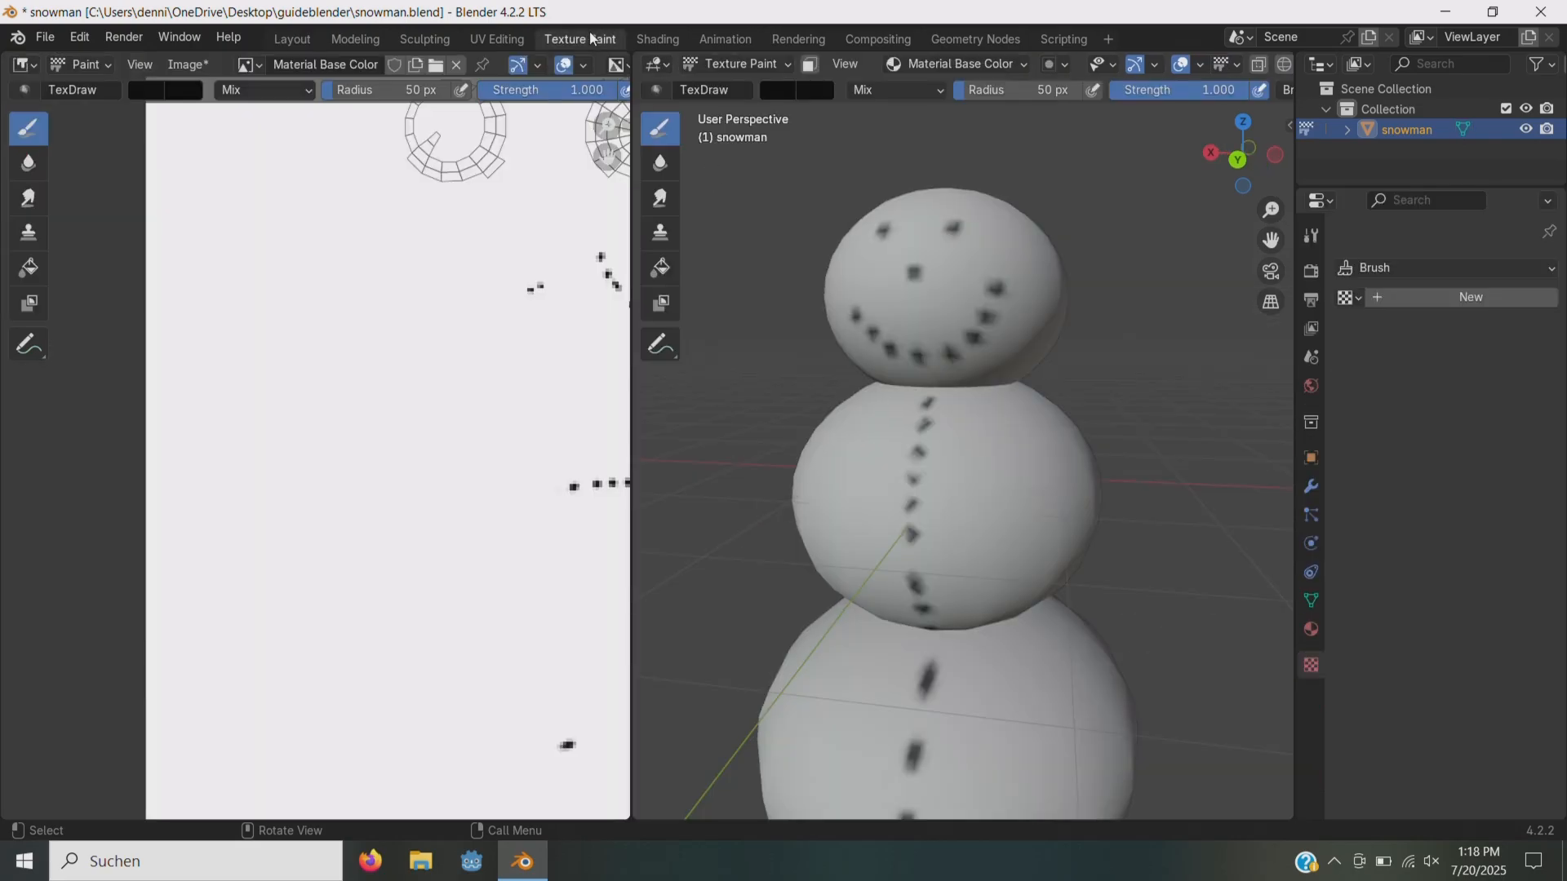
pyautogui.click(810, 67)
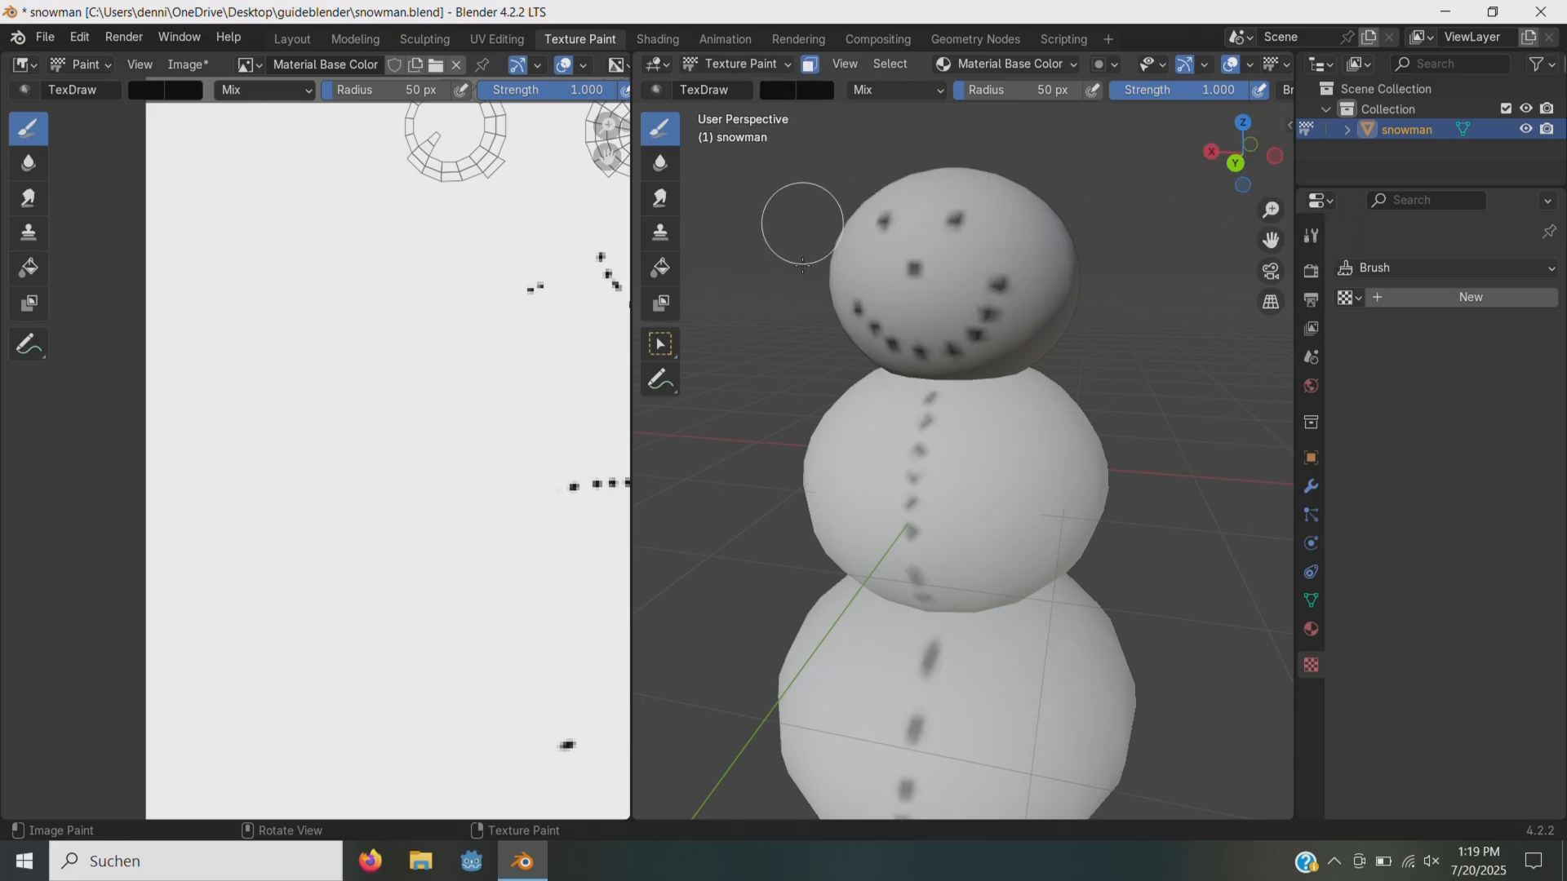
pyautogui.moveTo(817, 238)
pyautogui.mouseDown()
pyautogui.moveTo(856, 440)
pyautogui.moveTo(824, 408)
pyautogui.moveTo(1087, 392)
pyautogui.moveTo(803, 479)
pyautogui.moveTo(971, 327)
pyautogui.moveTo(1020, 335)
pyautogui.moveTo(1053, 293)
pyautogui.moveTo(903, 350)
pyautogui.mouseUp()
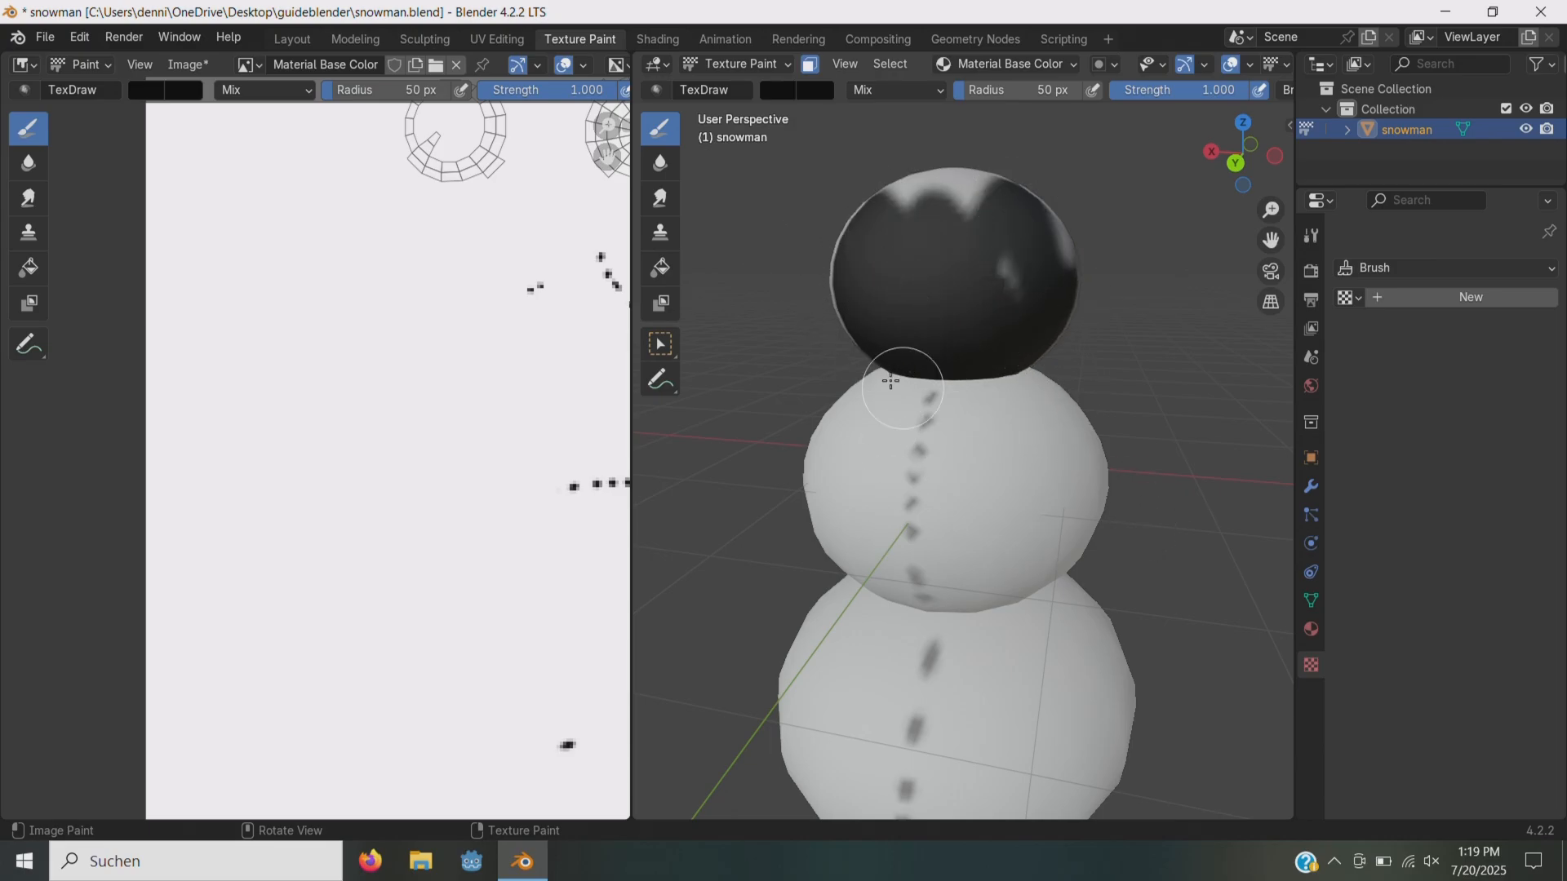
pyautogui.hotkey('ctrl', 'z')
pyautogui.scroll(-2, 891, 381)
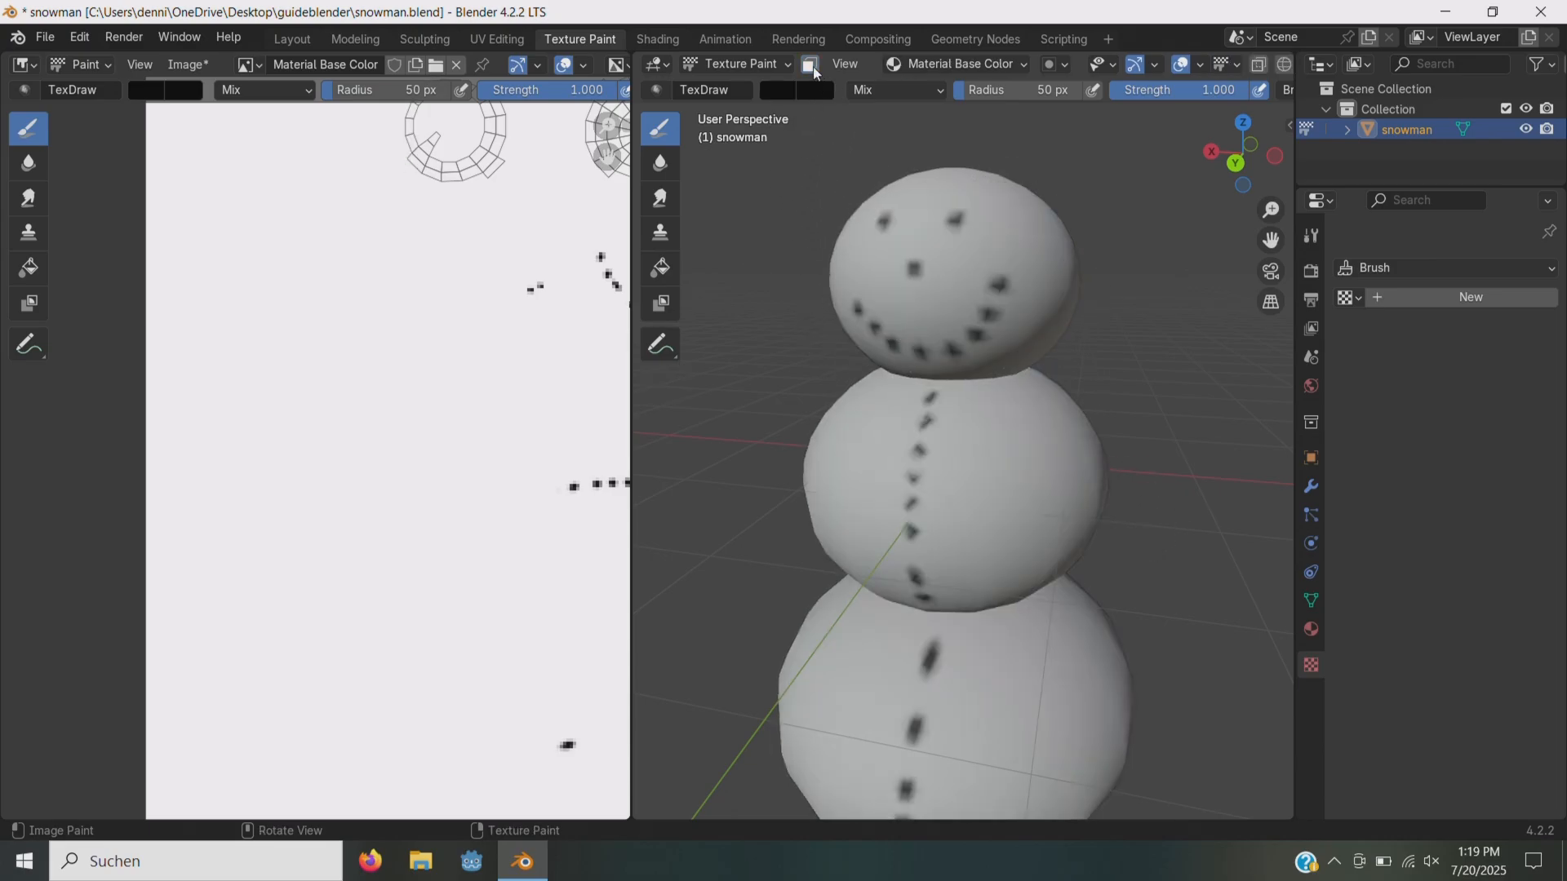
# - Save all painted texture images and the snowman.blend file
pyautogui.press('ctrl+KP_1')
pyautogui.scroll(-3, 1122, 264)
pyautogui.scroll(1, 1122, 264)
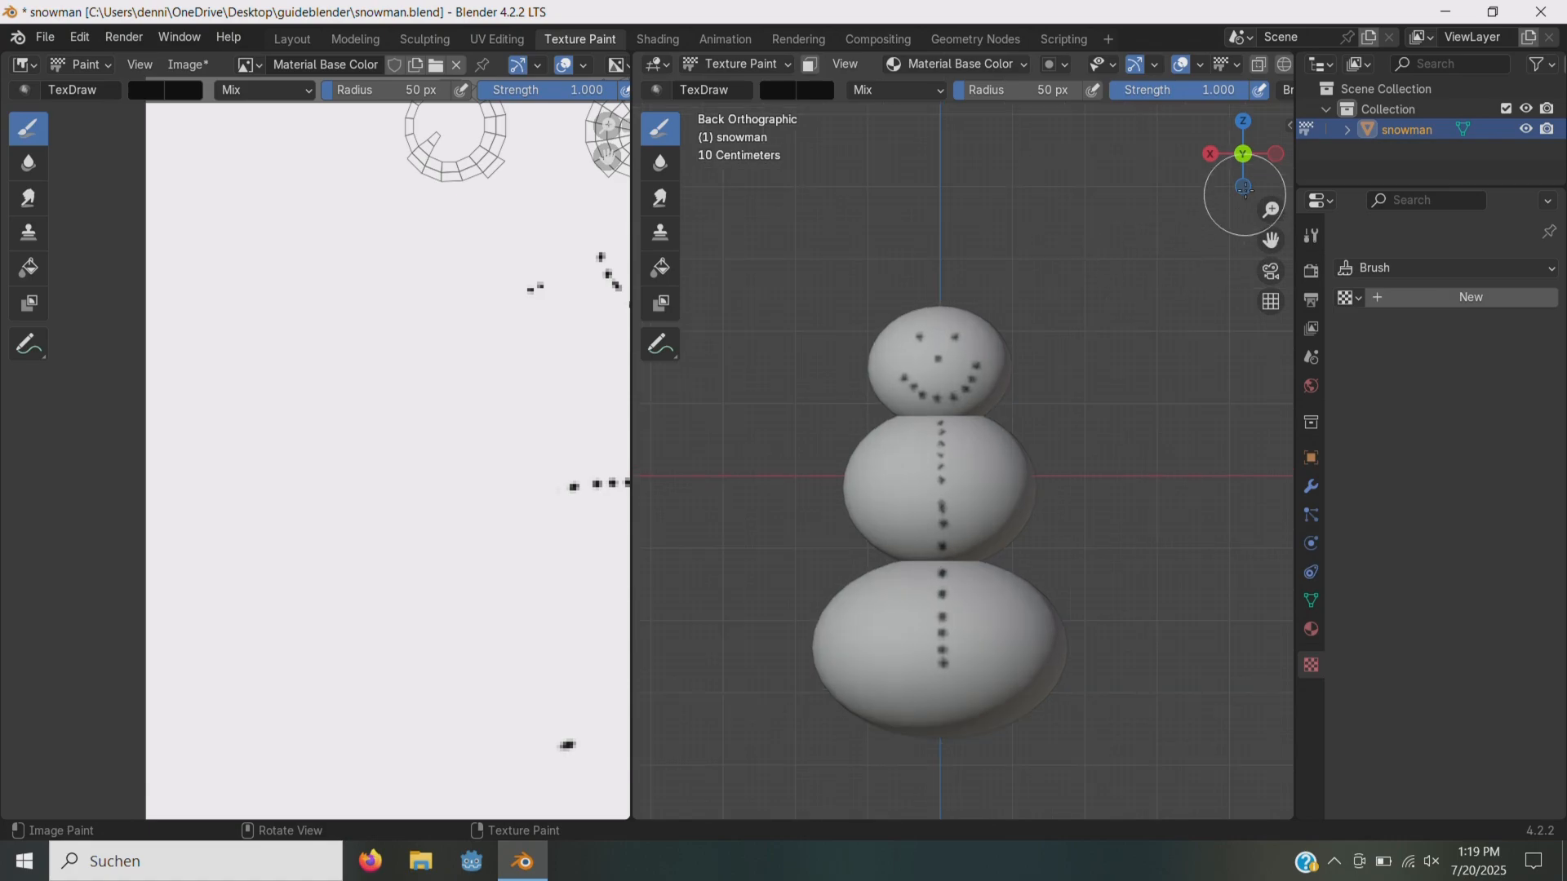
pyautogui.moveTo(1242, 155); pyautogui.dragTo(1021, 55)
pyautogui.click(1000, 65)
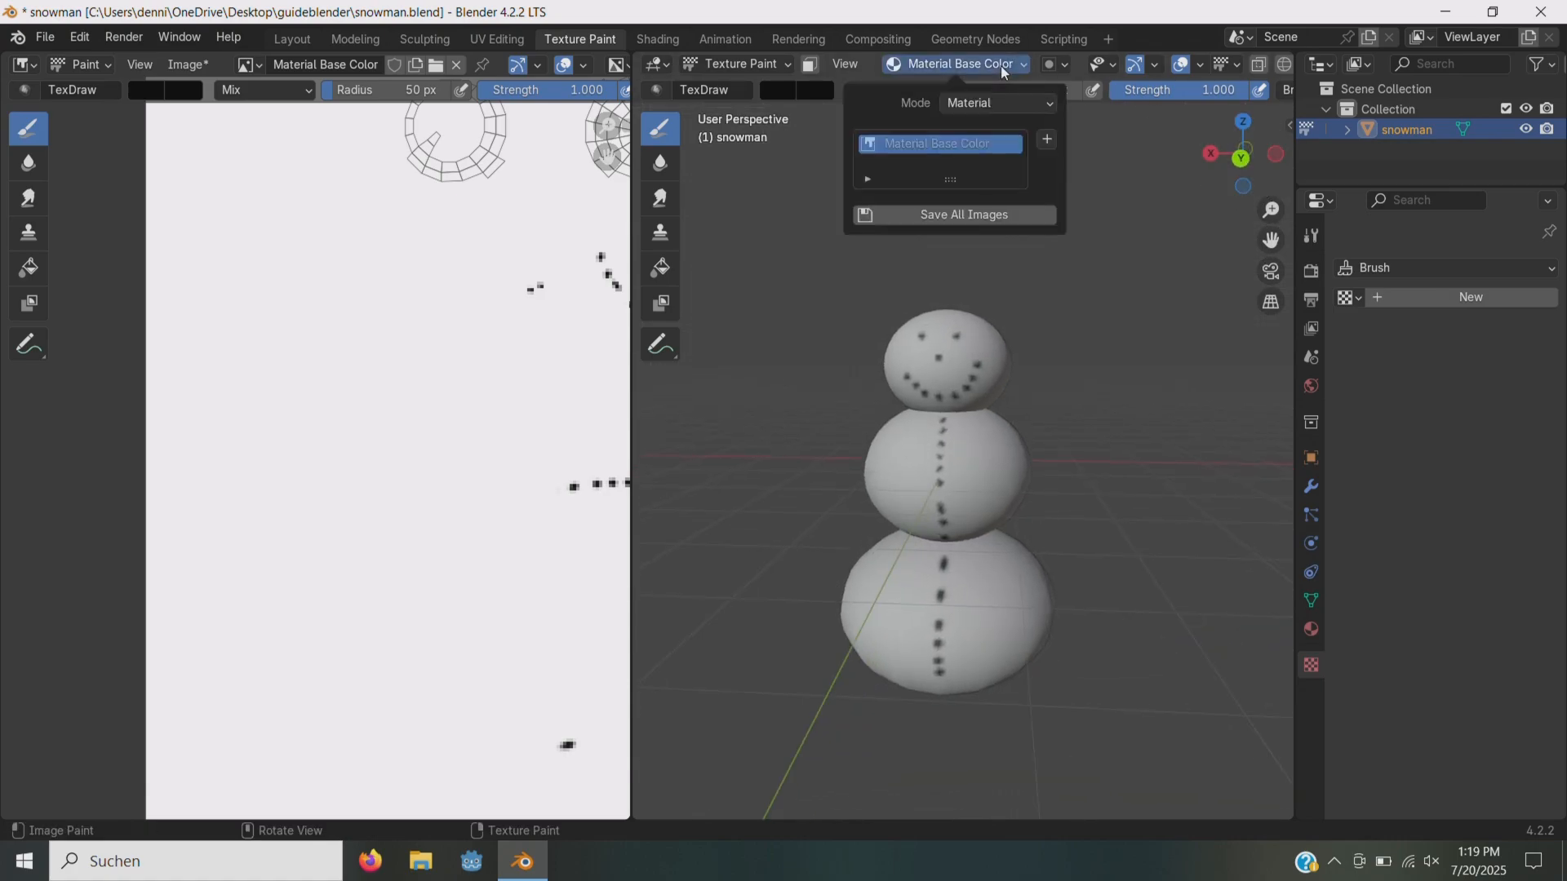
pyautogui.click(949, 216)
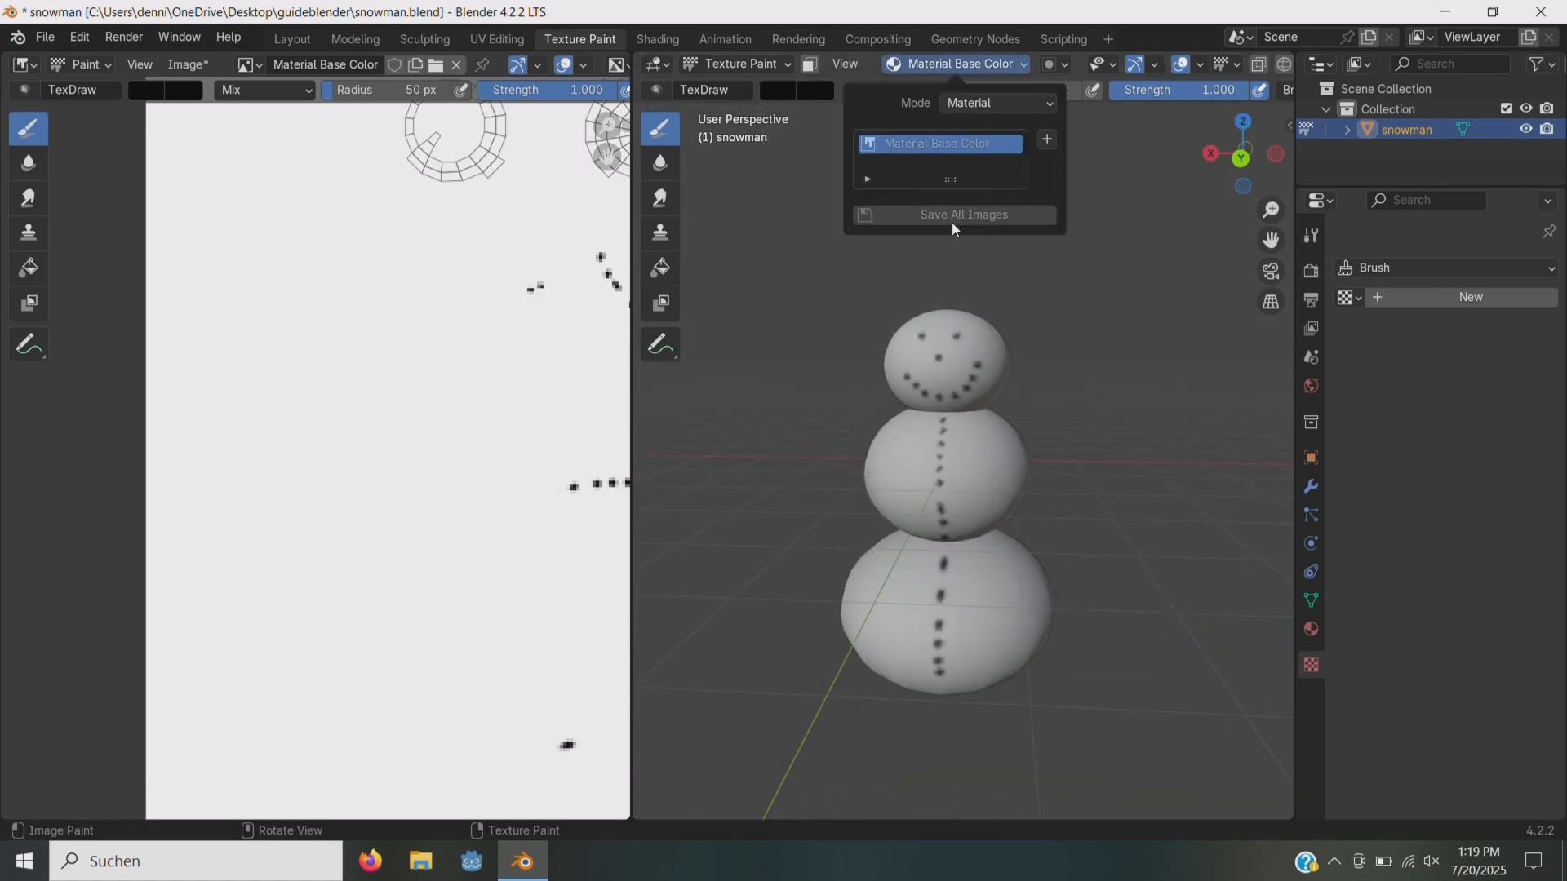
pyautogui.hotkey('ctrl', 's')
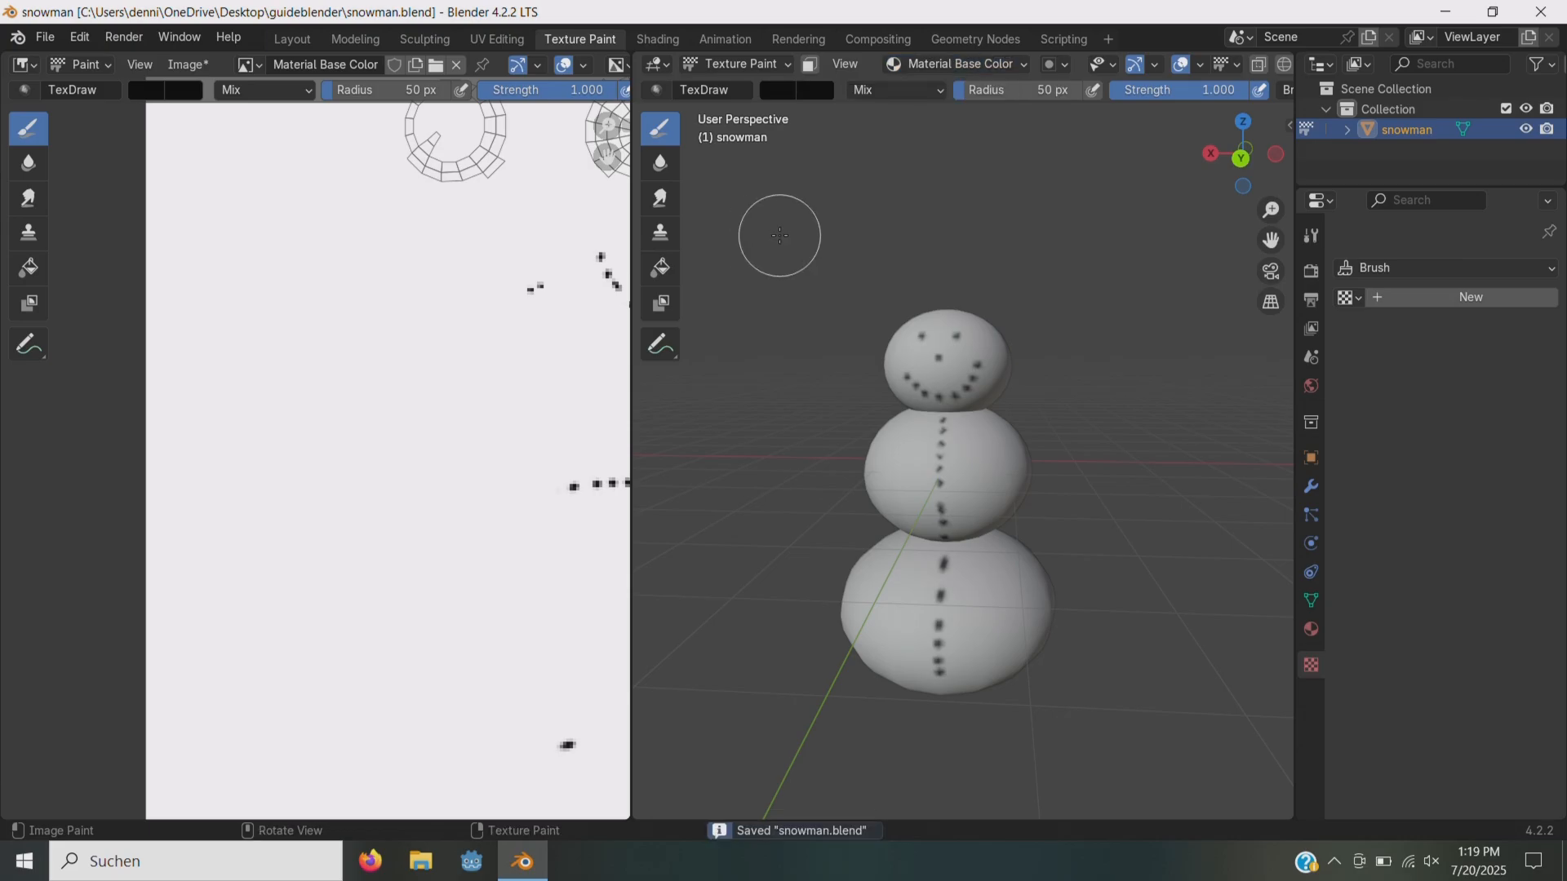
# - Pack the snowman file's external resources into the blend file
pyautogui.scroll(-8, 345, 331)
pyautogui.click(45, 37)
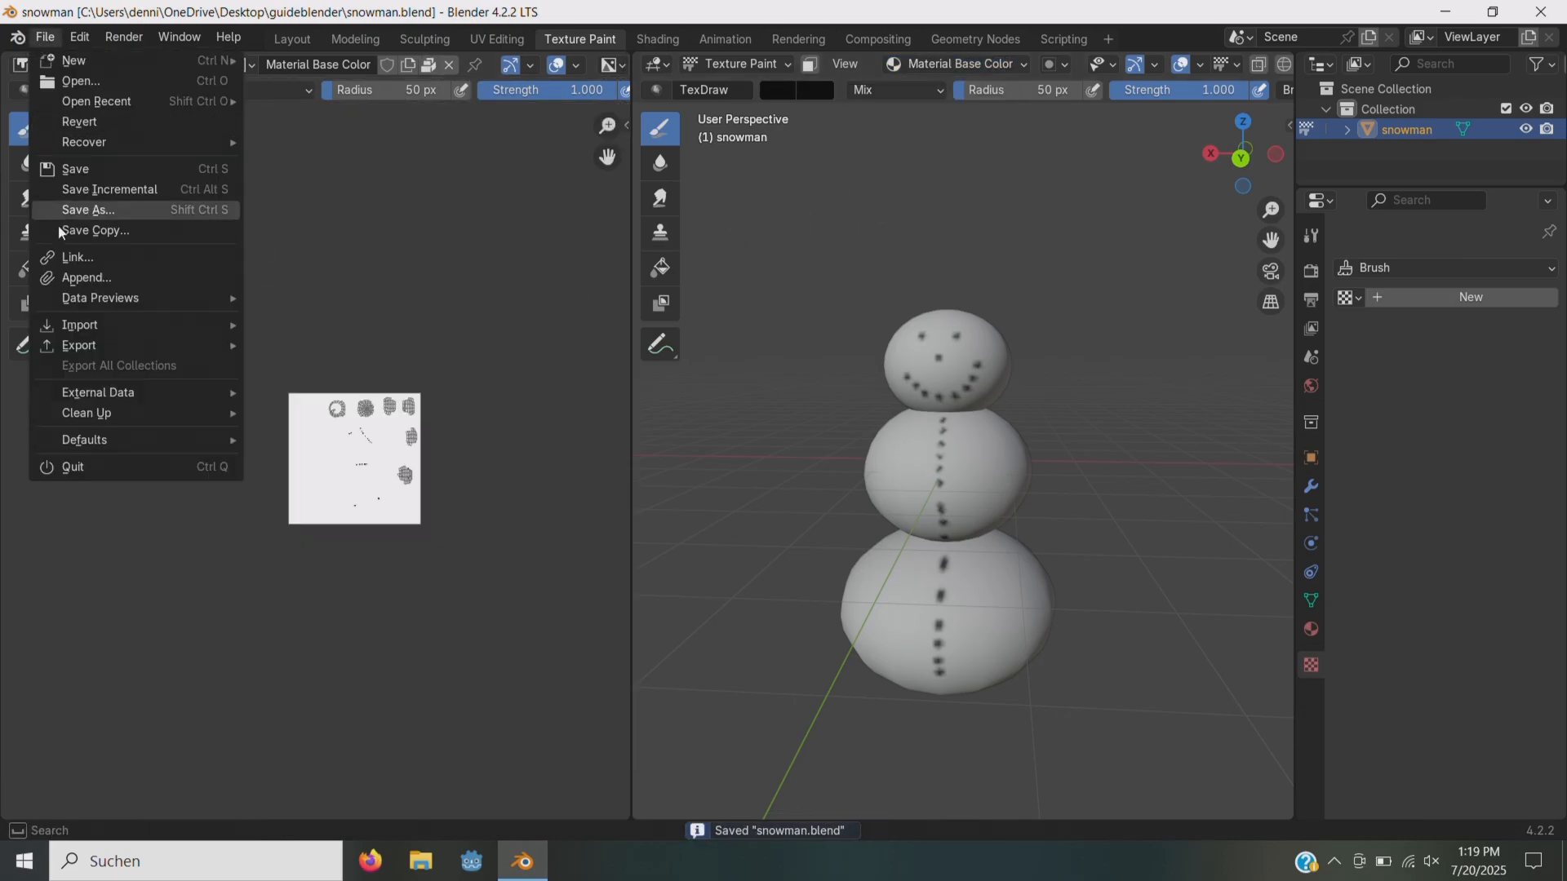
pyautogui.moveTo(124, 390)
pyautogui.click(412, 414)
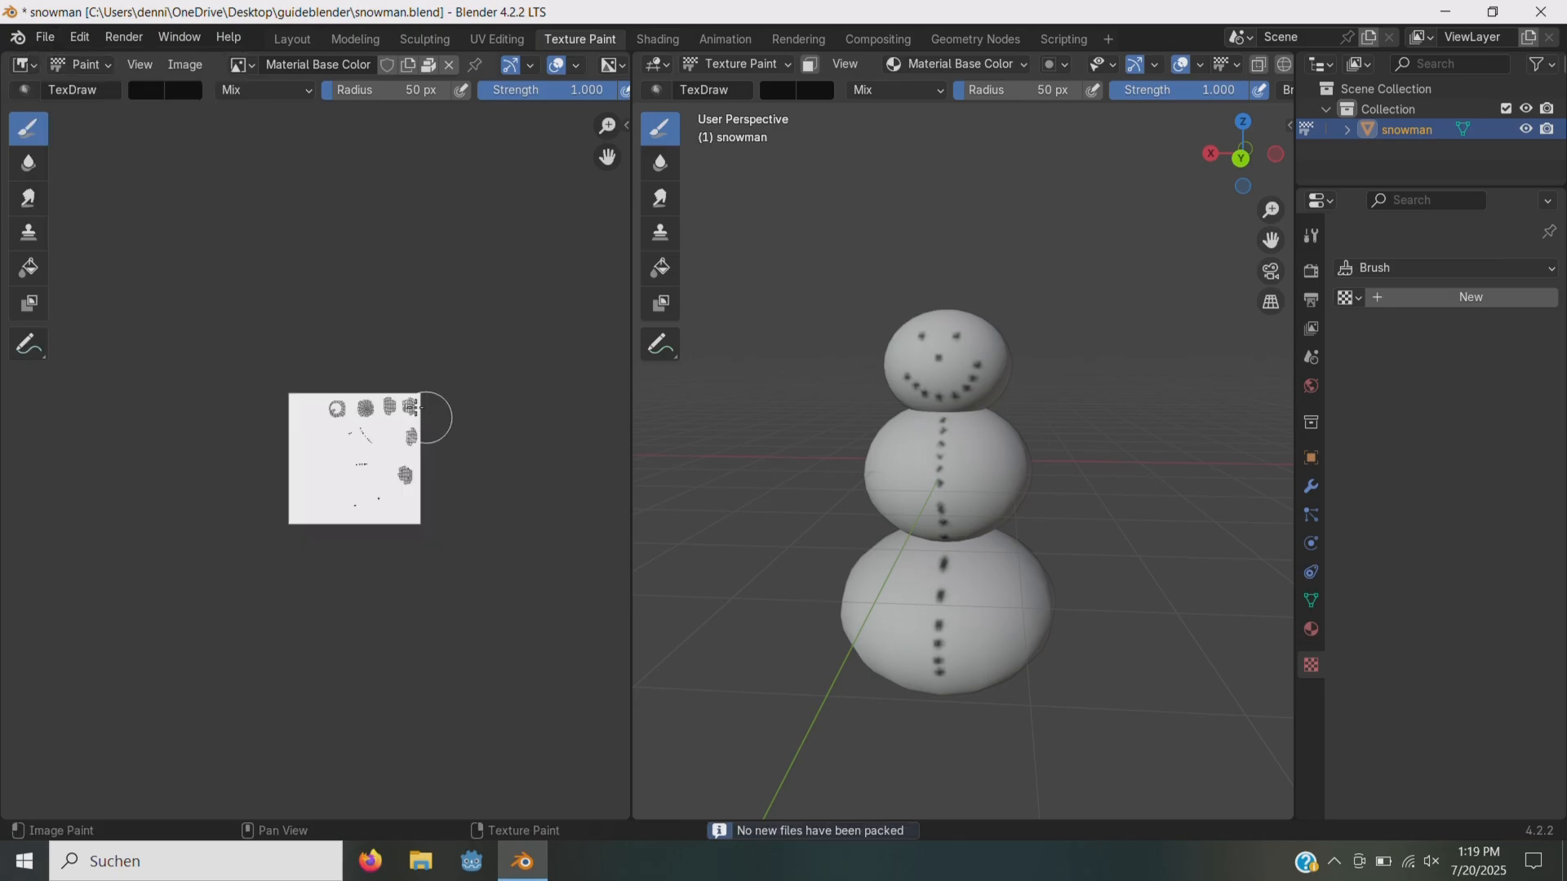
# - Unpack the packed texture using files in the current directory, creating them when necessary, and save snowman.blend
pyautogui.click(45, 37)
pyautogui.moveTo(171, 392)
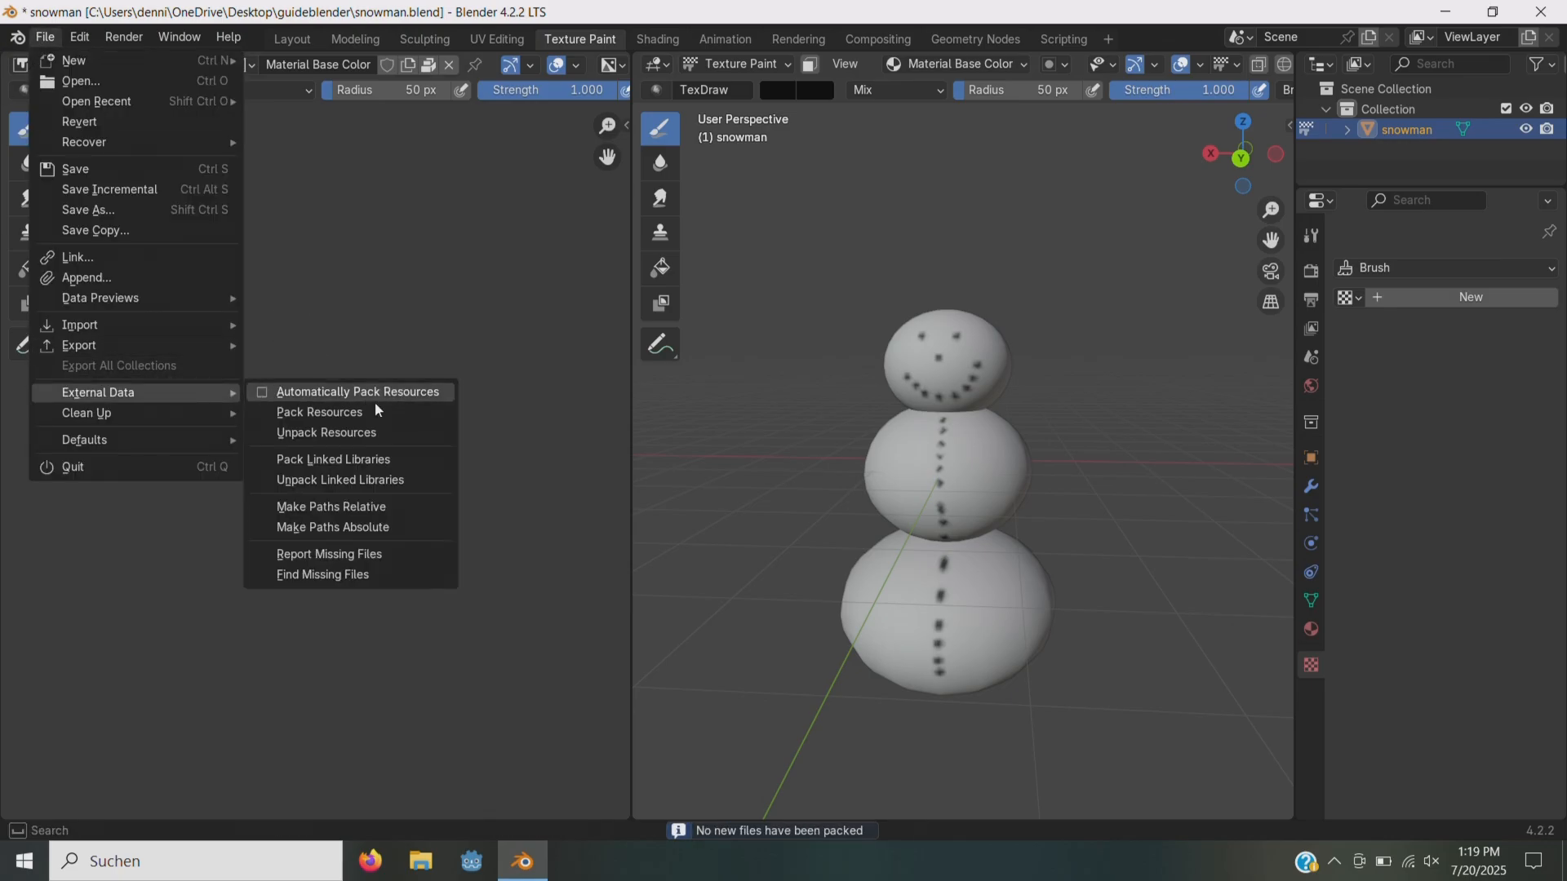
pyautogui.click(440, 435)
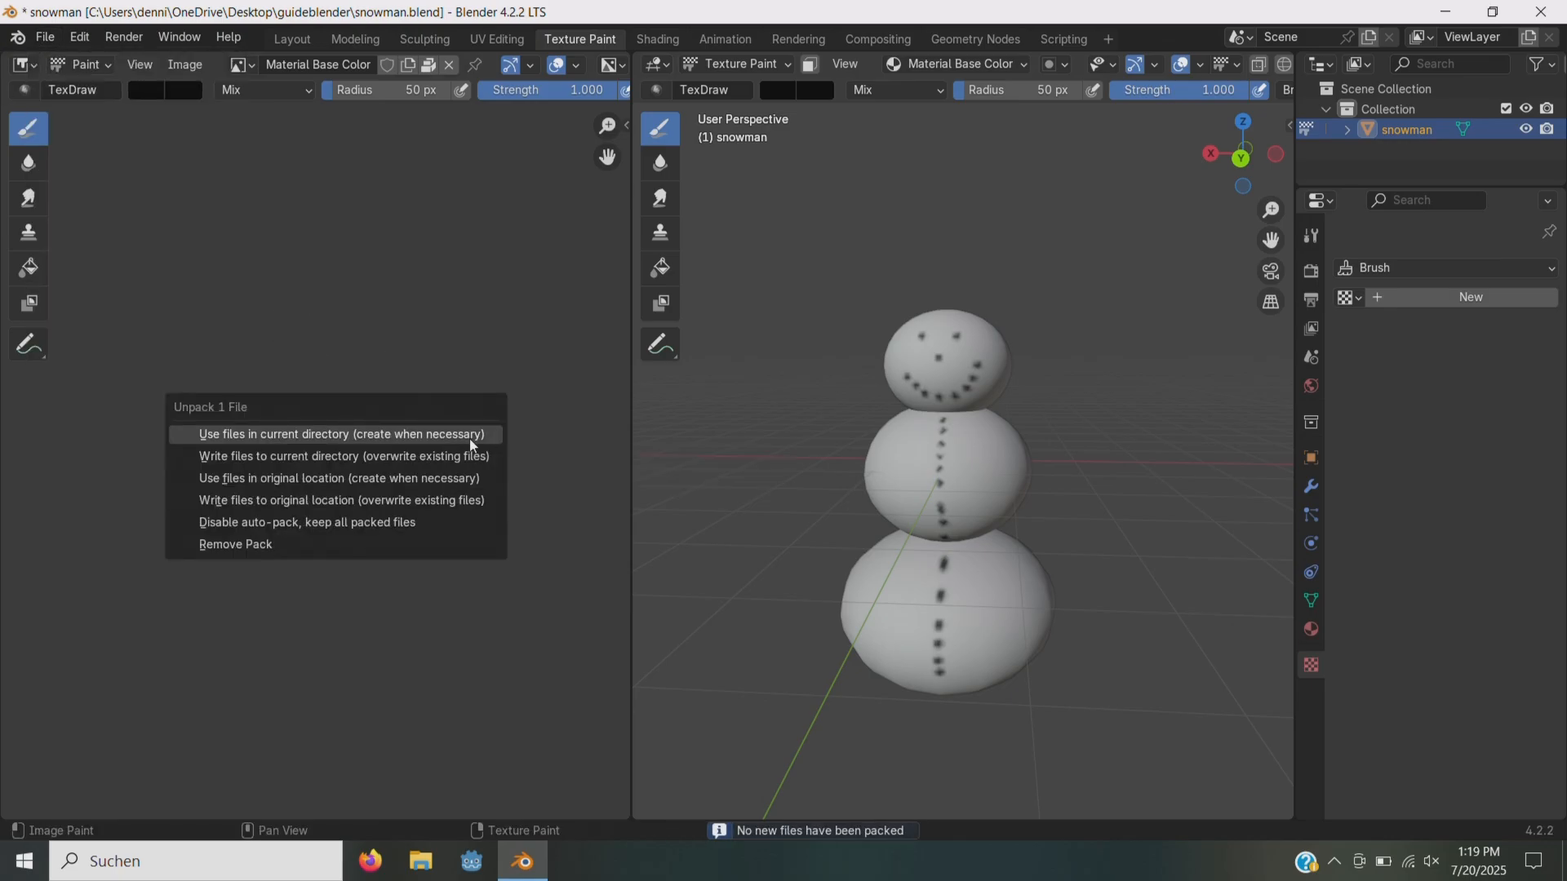
pyautogui.click(470, 440)
pyautogui.hotkey('ctrl', 's')
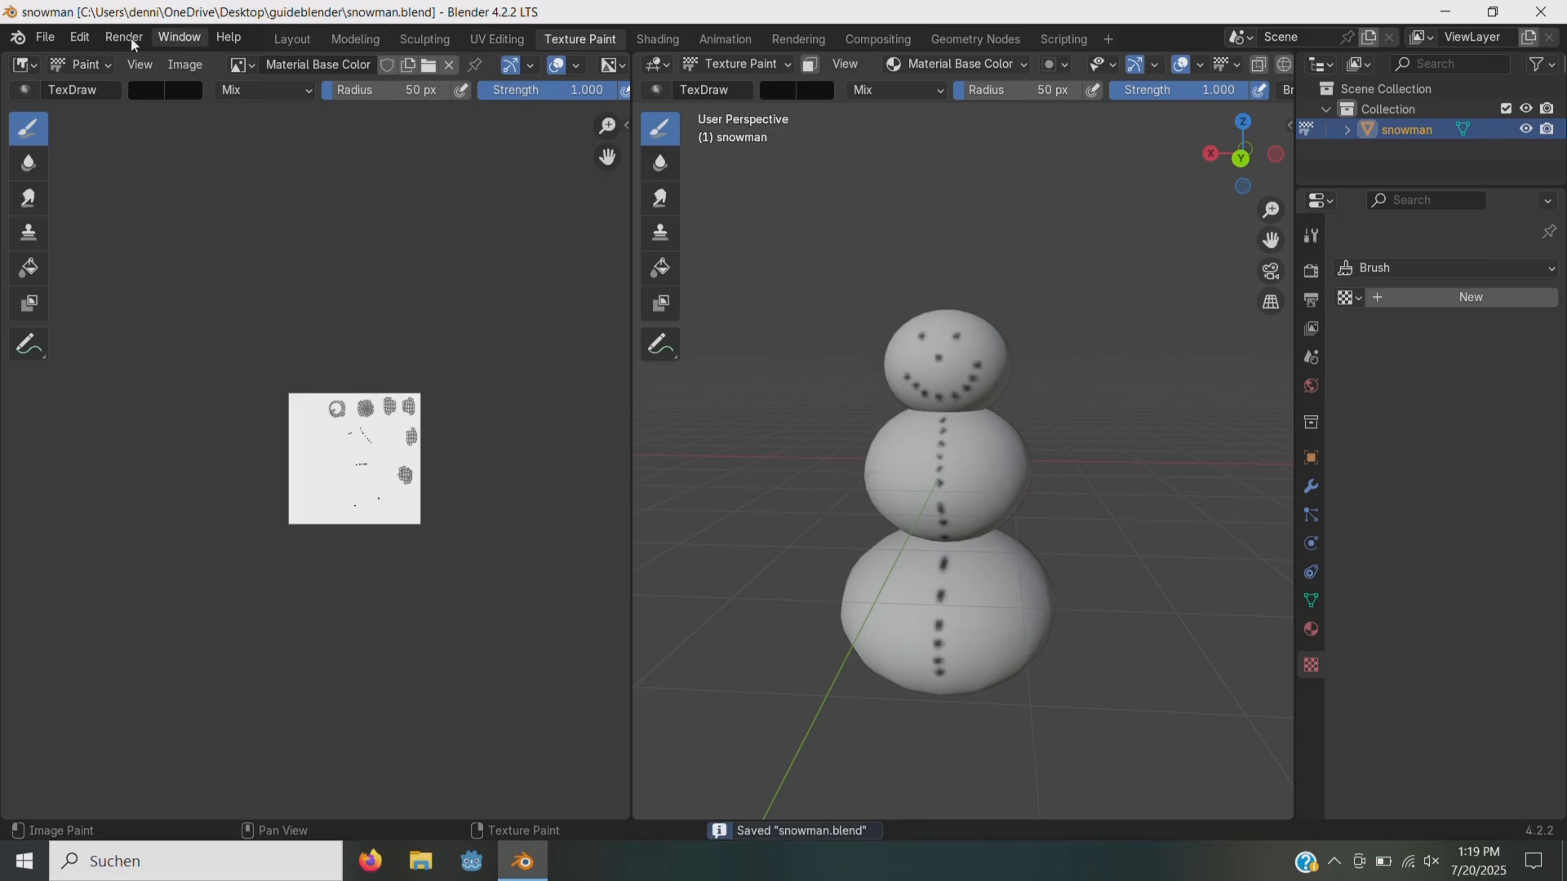
# - Export the snowman as snowman.glb and copy that file into the Godot project's GUIDE folder
pyautogui.click(45, 38)
pyautogui.moveTo(139, 352)
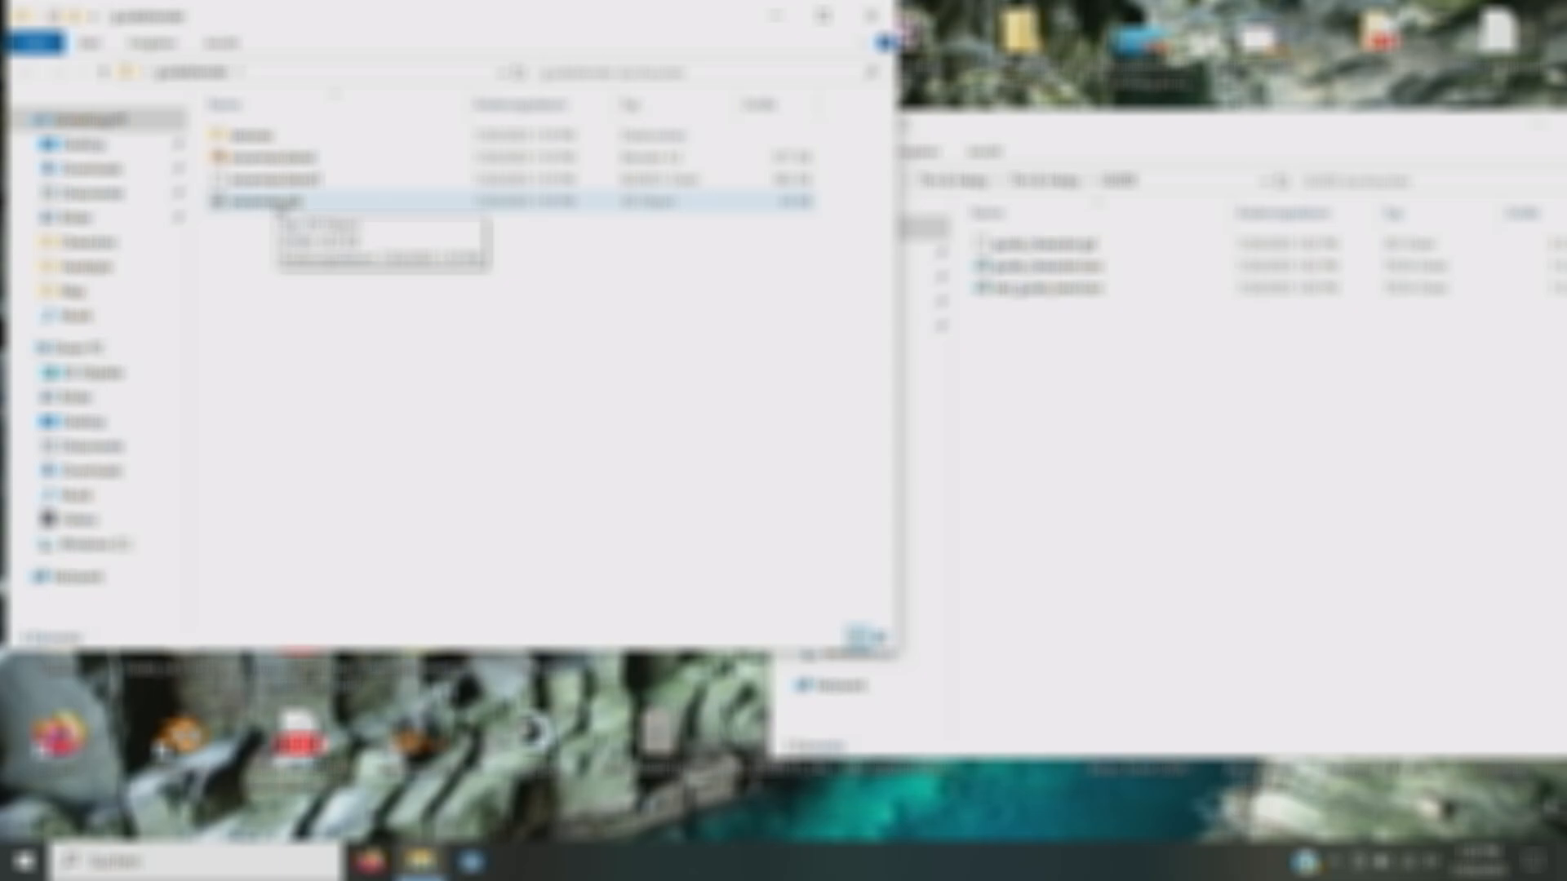
pyautogui.click(277, 204)
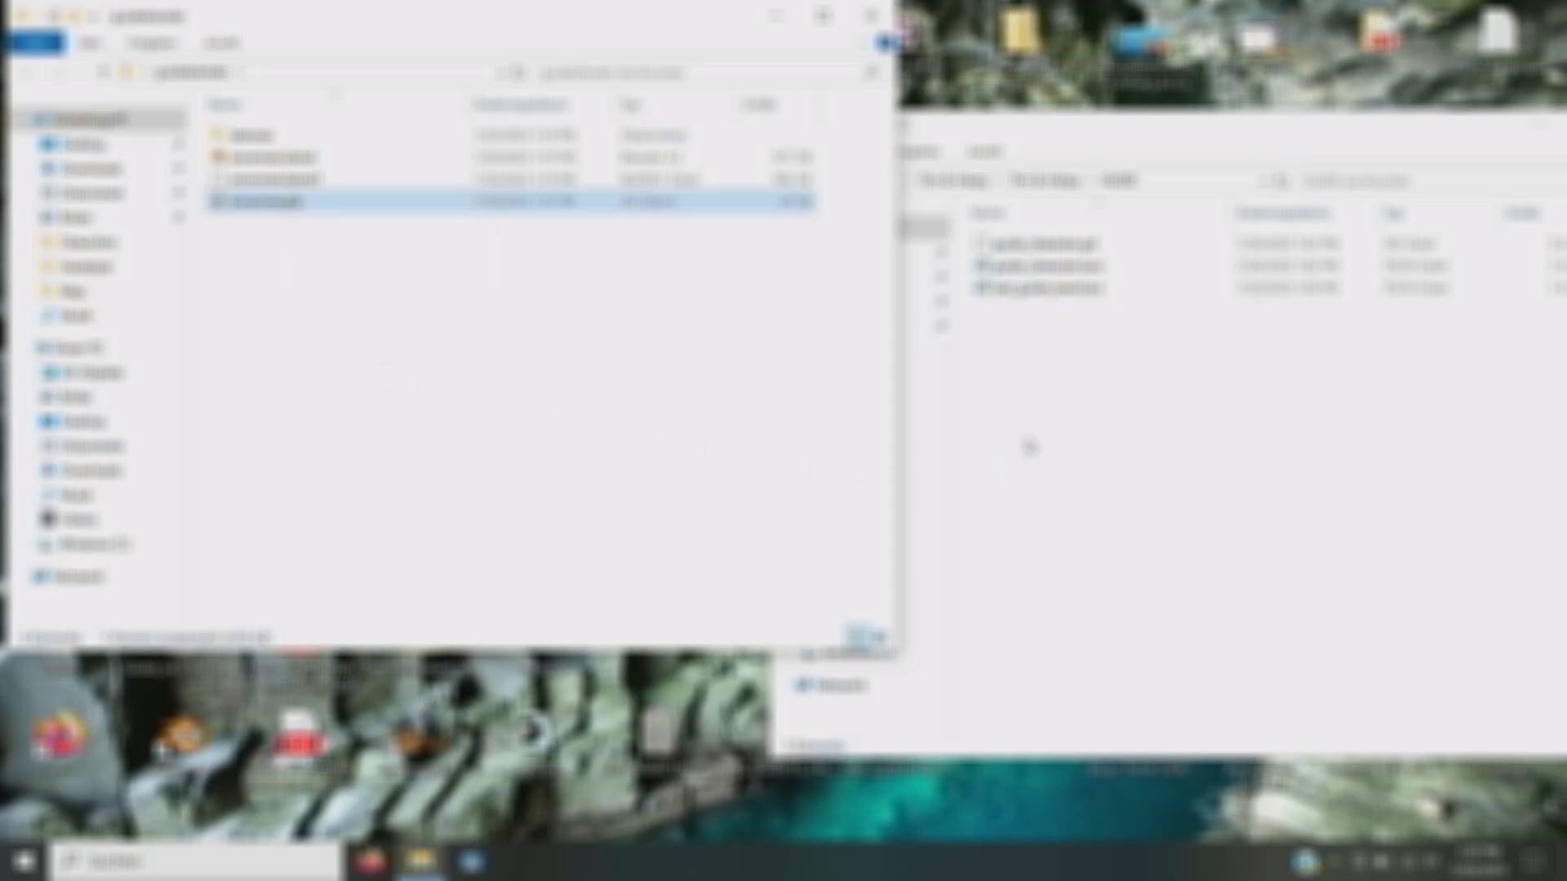
pyautogui.click(1148, 394)
pyautogui.hotkey('ctrl', 'v')
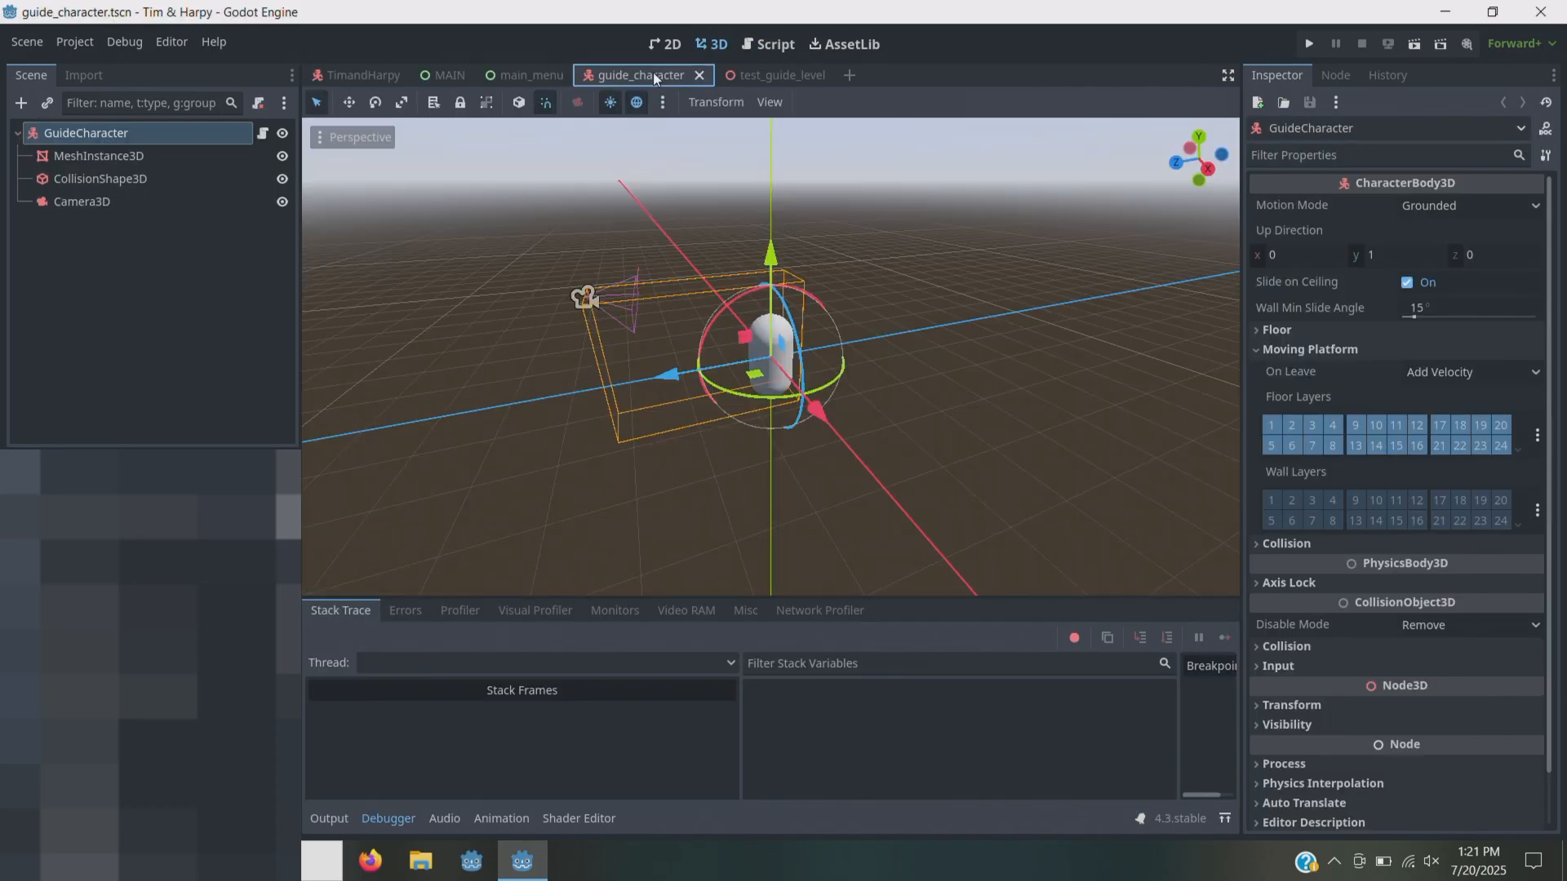
# - In Godot, delete the MeshInstance3D capsule from the guide_character scene
pyautogui.click(81, 153)
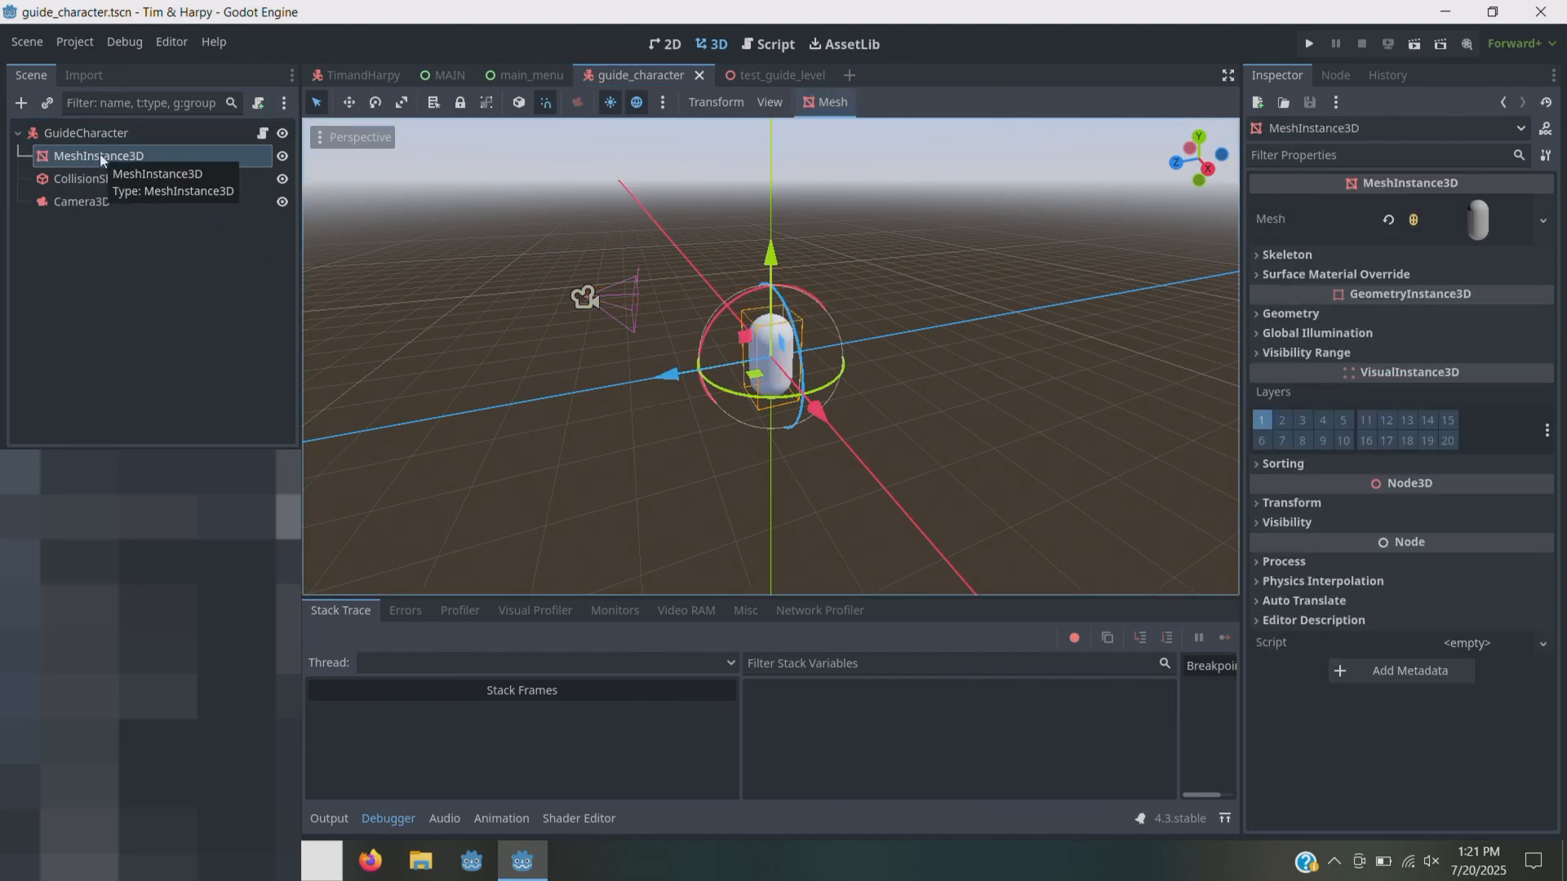
pyautogui.rightClick(101, 156)
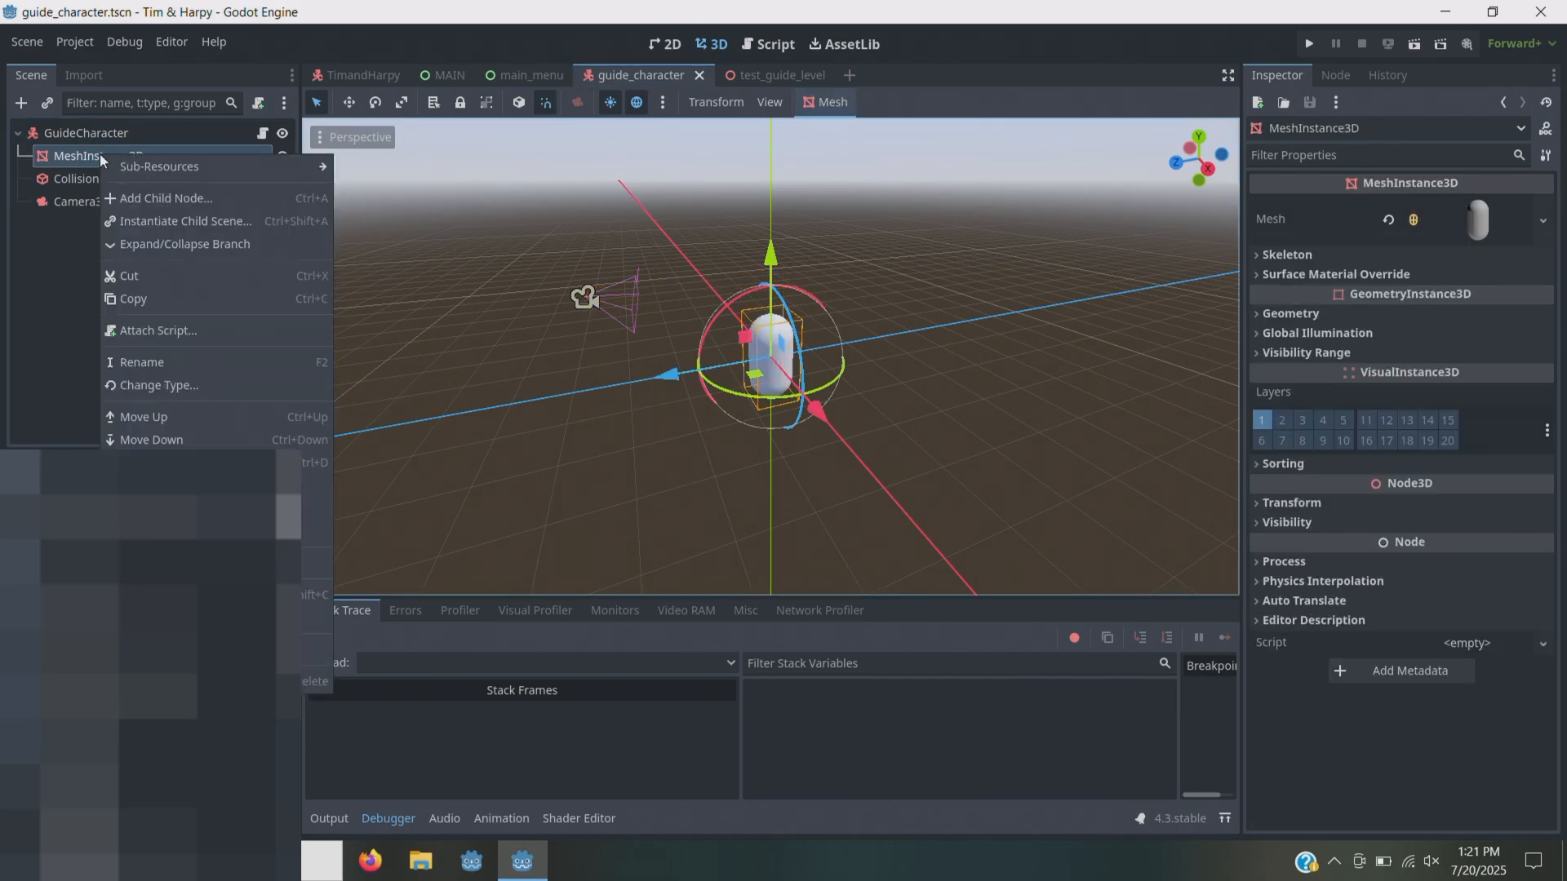
pyautogui.click(317, 686)
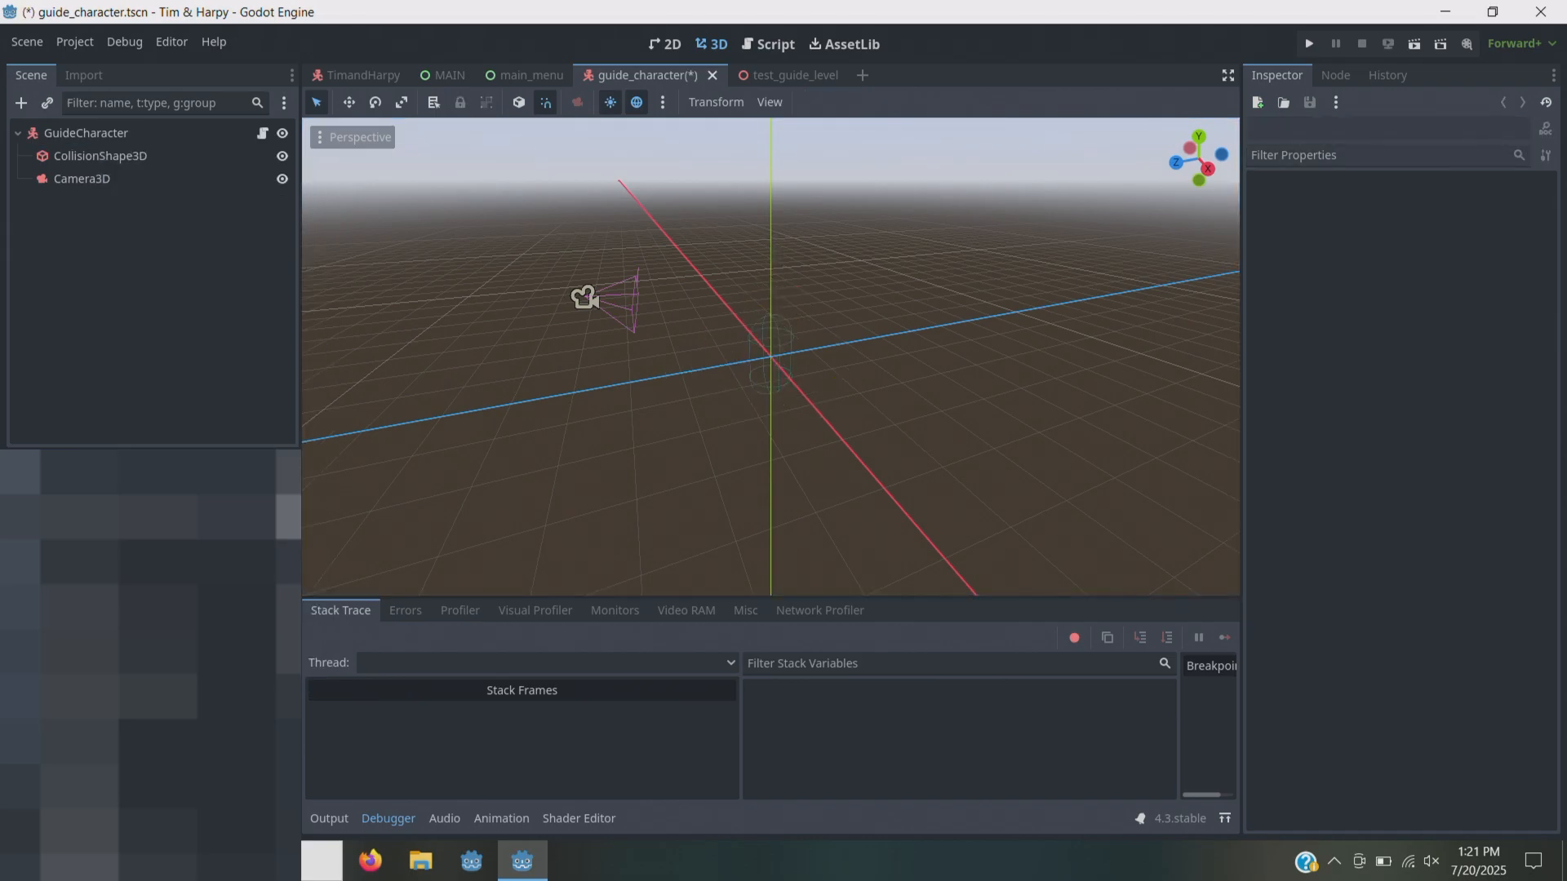
# - In the advanced import settings of snowman.glb, set the embedded image handling to Embed as Uncompressed and reimport the scene
pyautogui.doubleClick(301, 625)
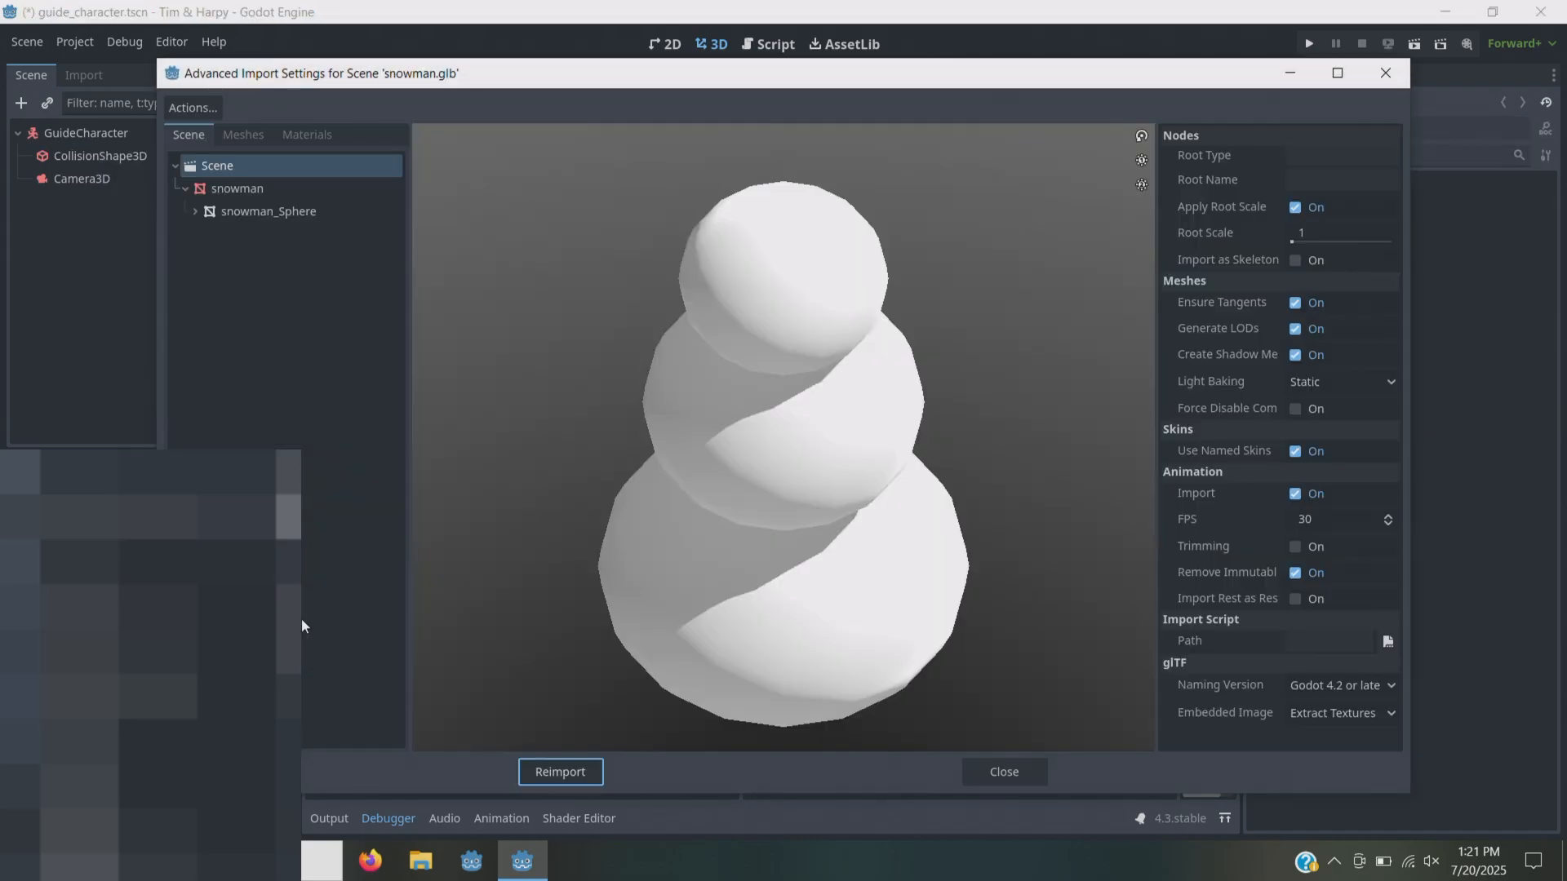
pyautogui.scroll(10, 878, 365)
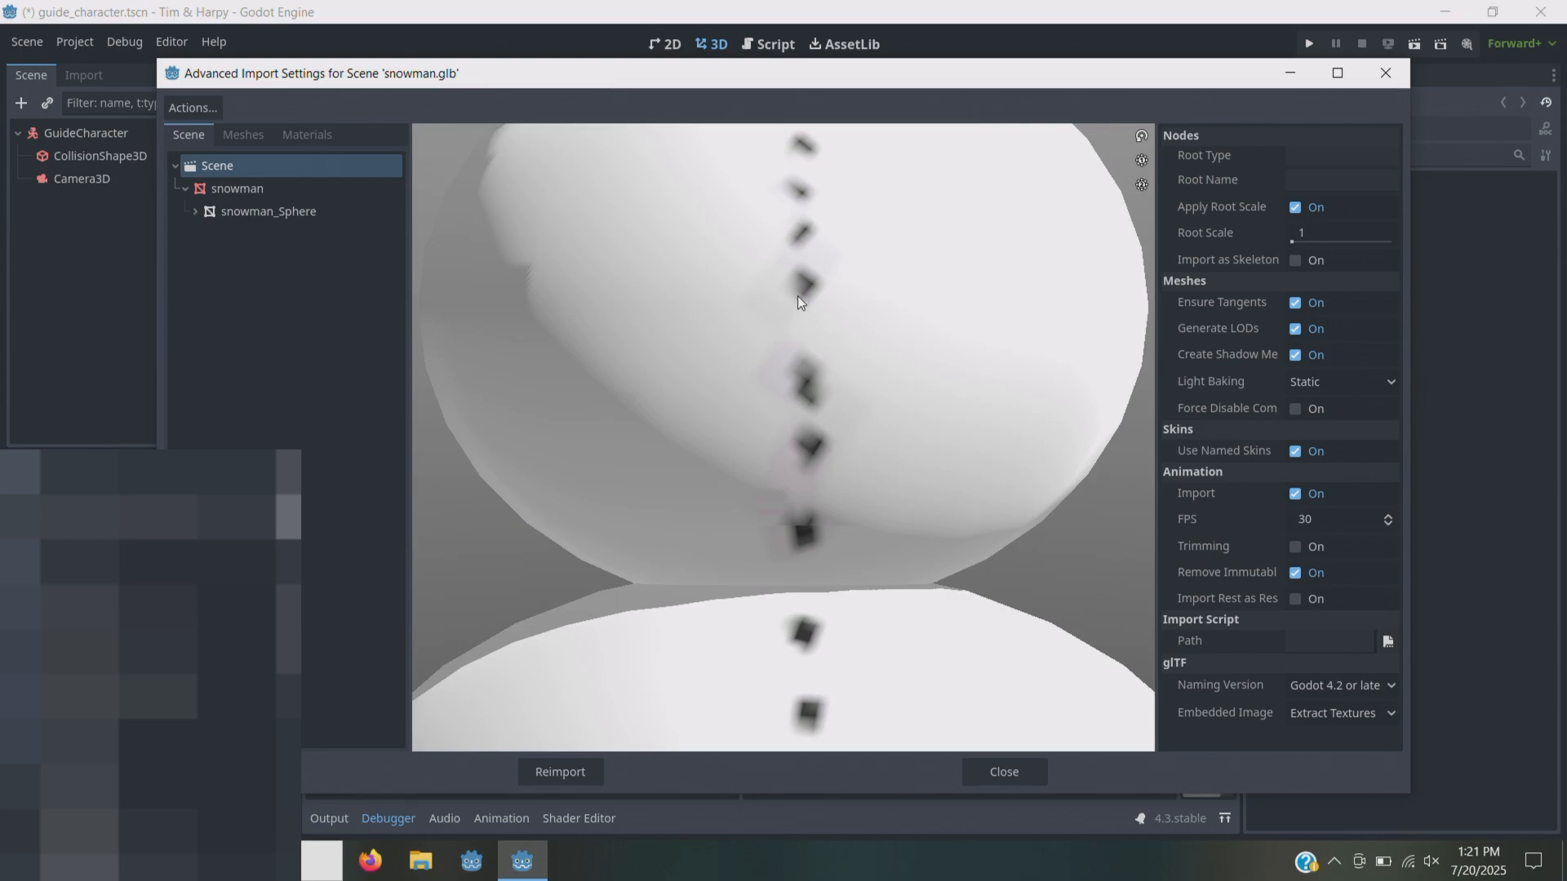
pyautogui.scroll(-8, 797, 295)
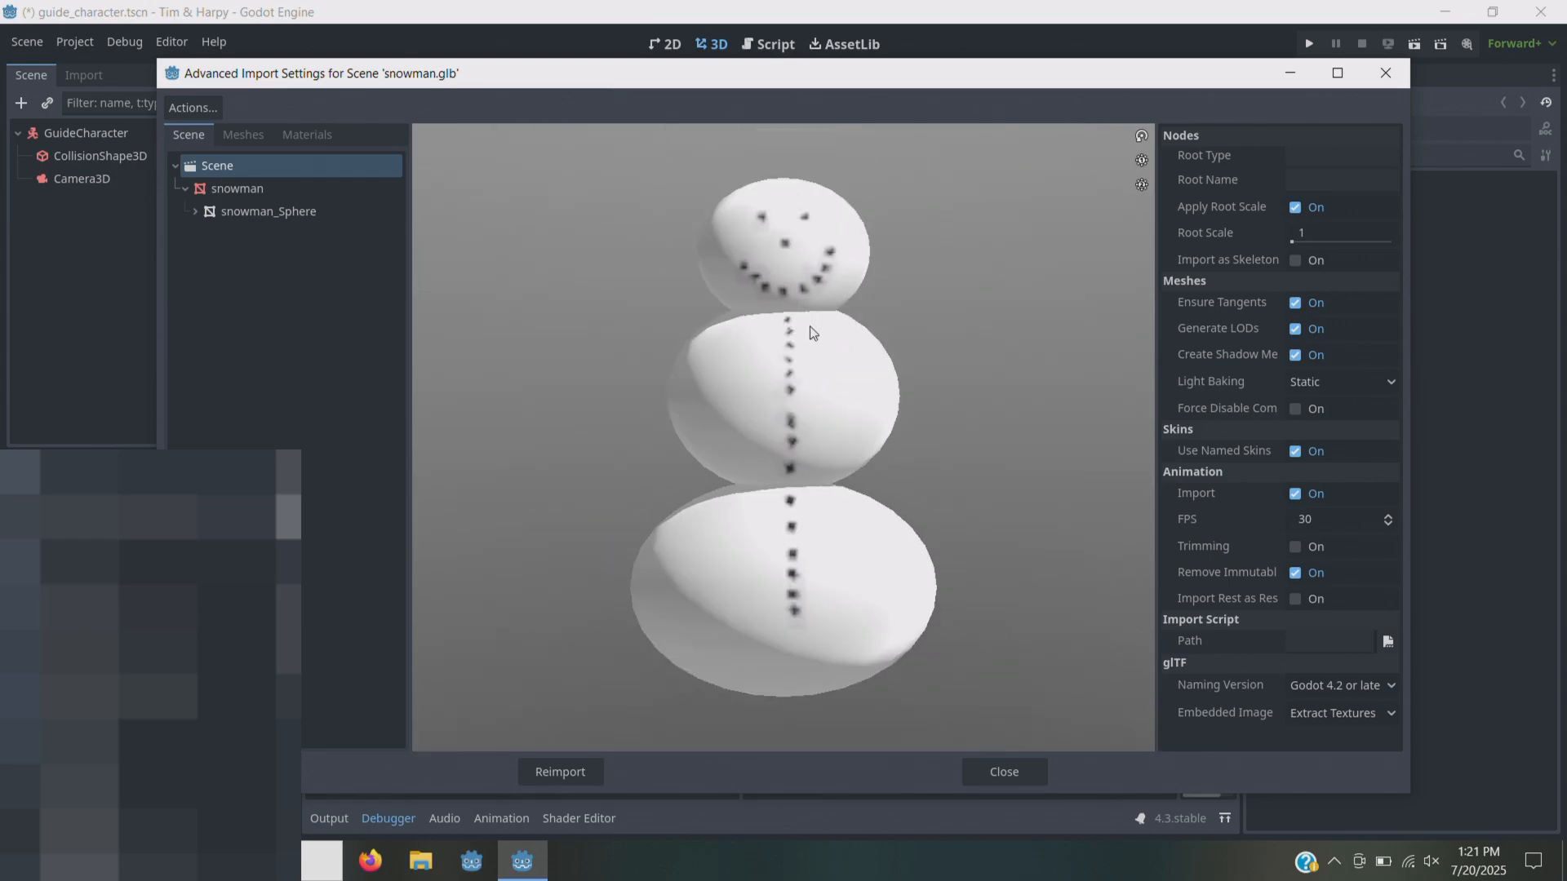
pyautogui.scroll(6, 810, 325)
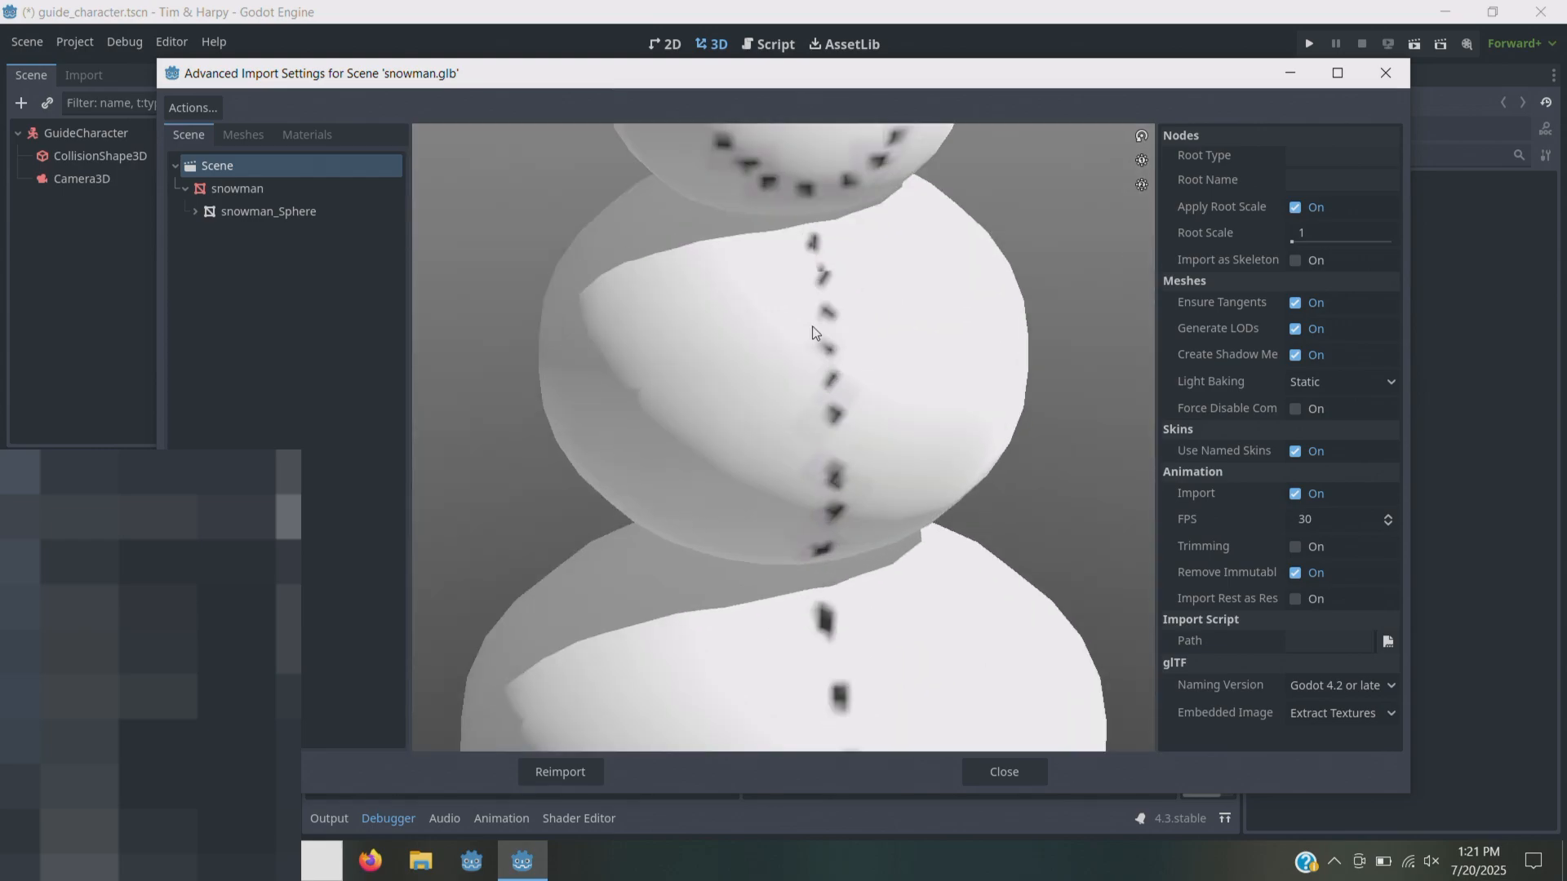
pyautogui.scroll(-2, 812, 325)
pyautogui.moveTo(847, 340); pyautogui.dragTo(865, 343)
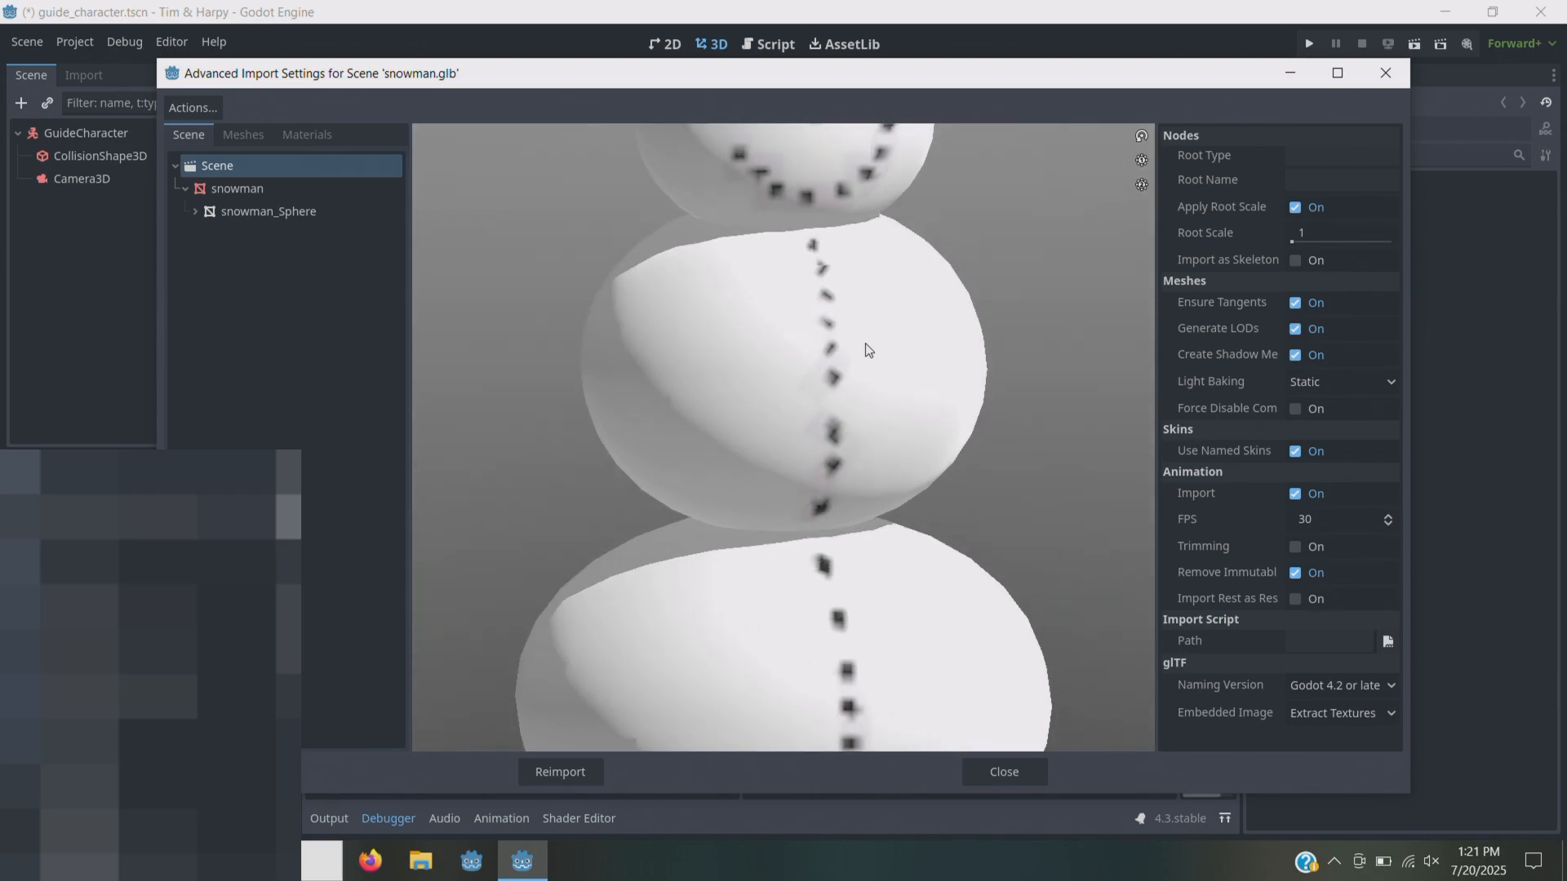
pyautogui.scroll(-2, 868, 349)
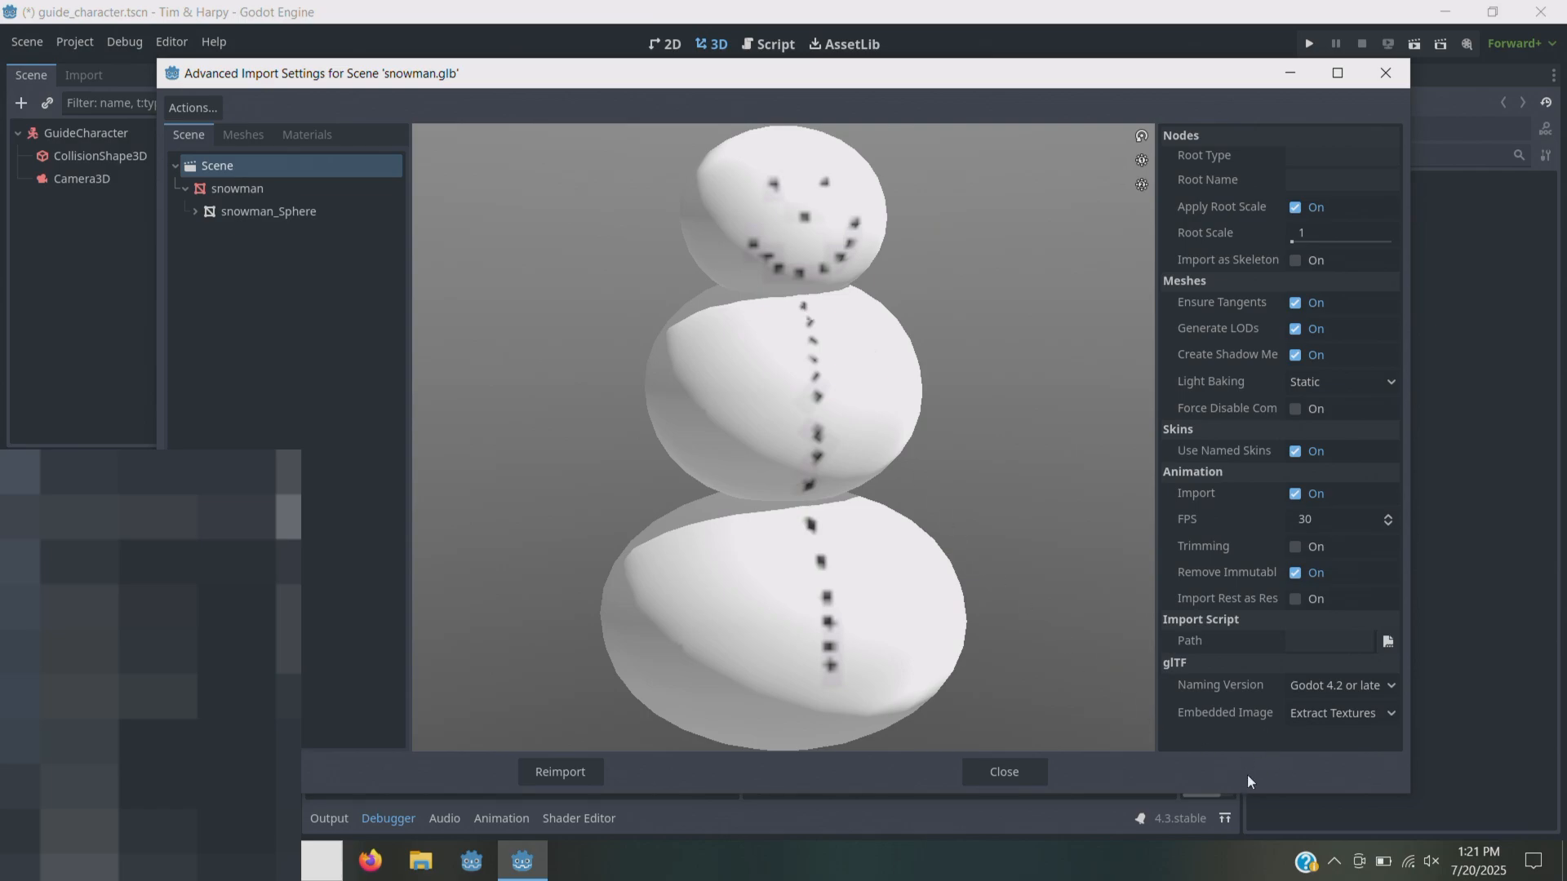
pyautogui.click(1316, 715)
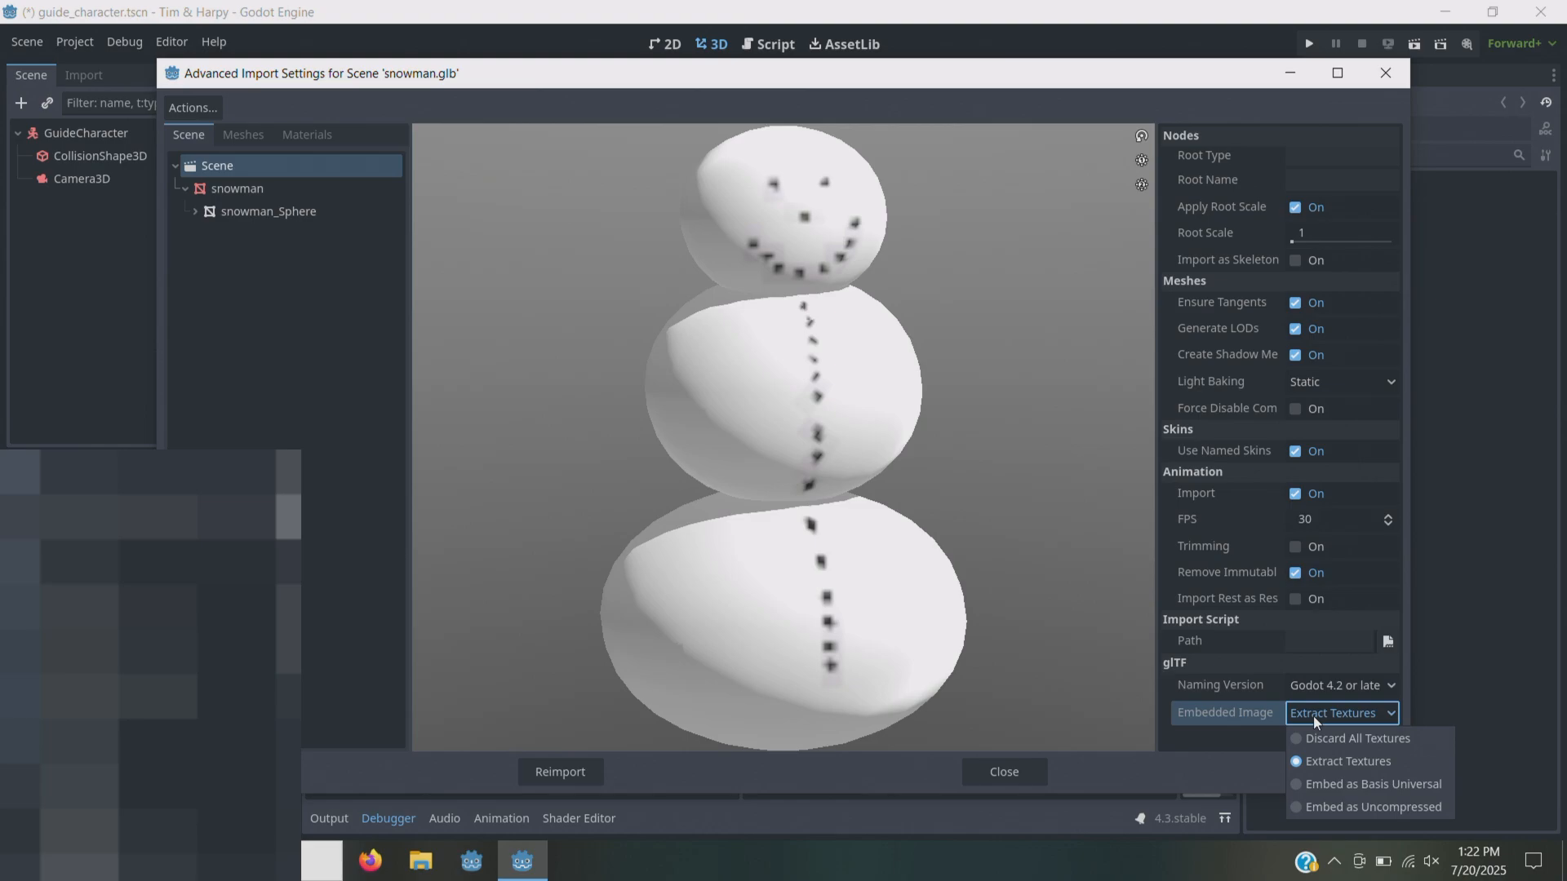
pyautogui.click(1315, 808)
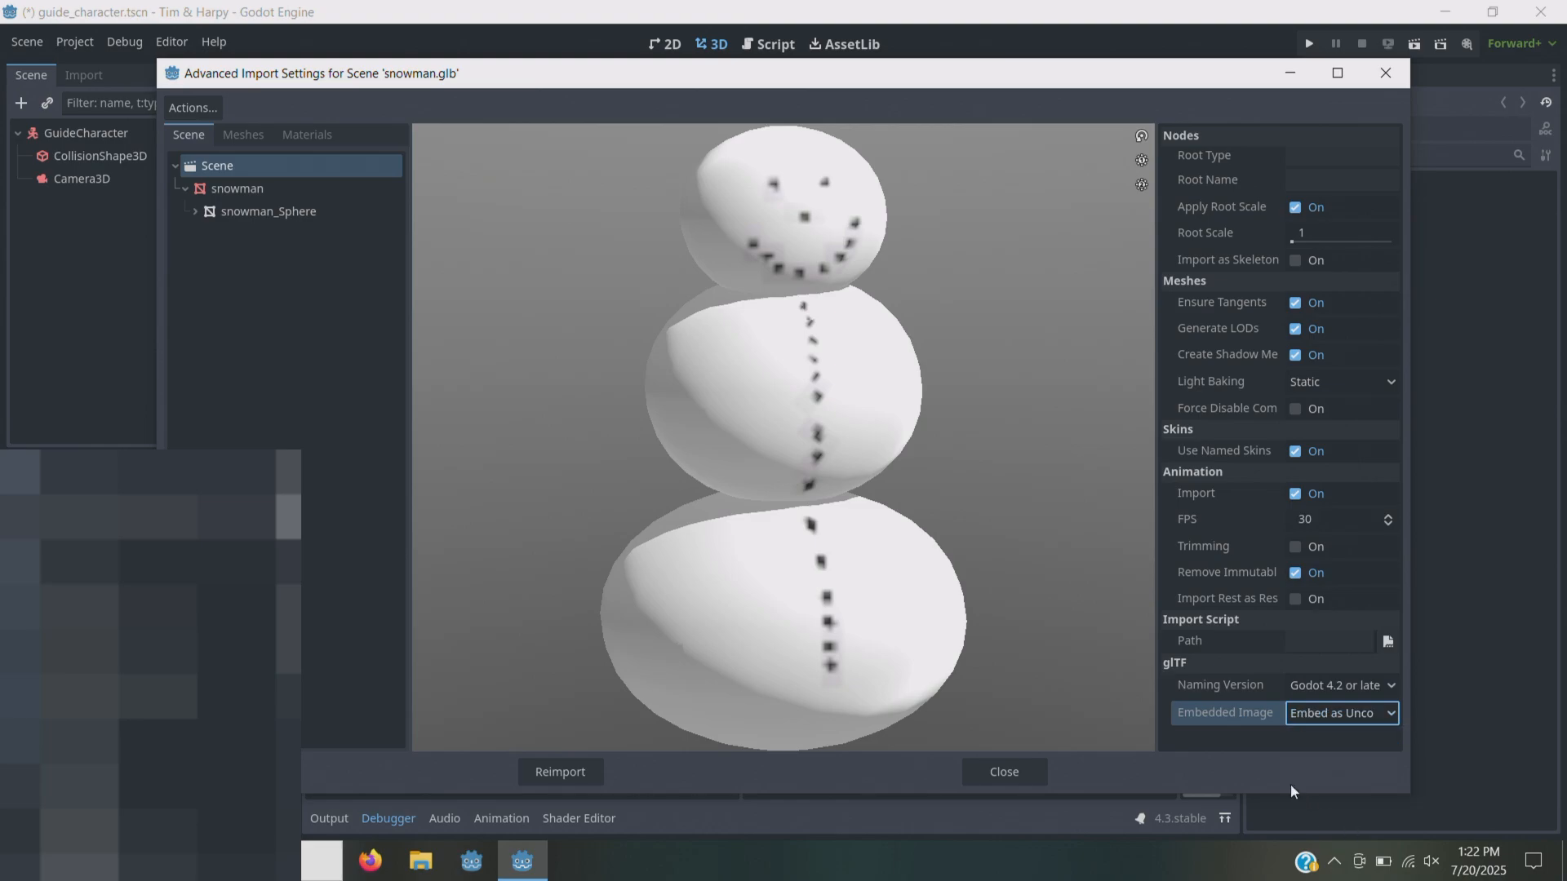
pyautogui.scroll(5, 863, 353)
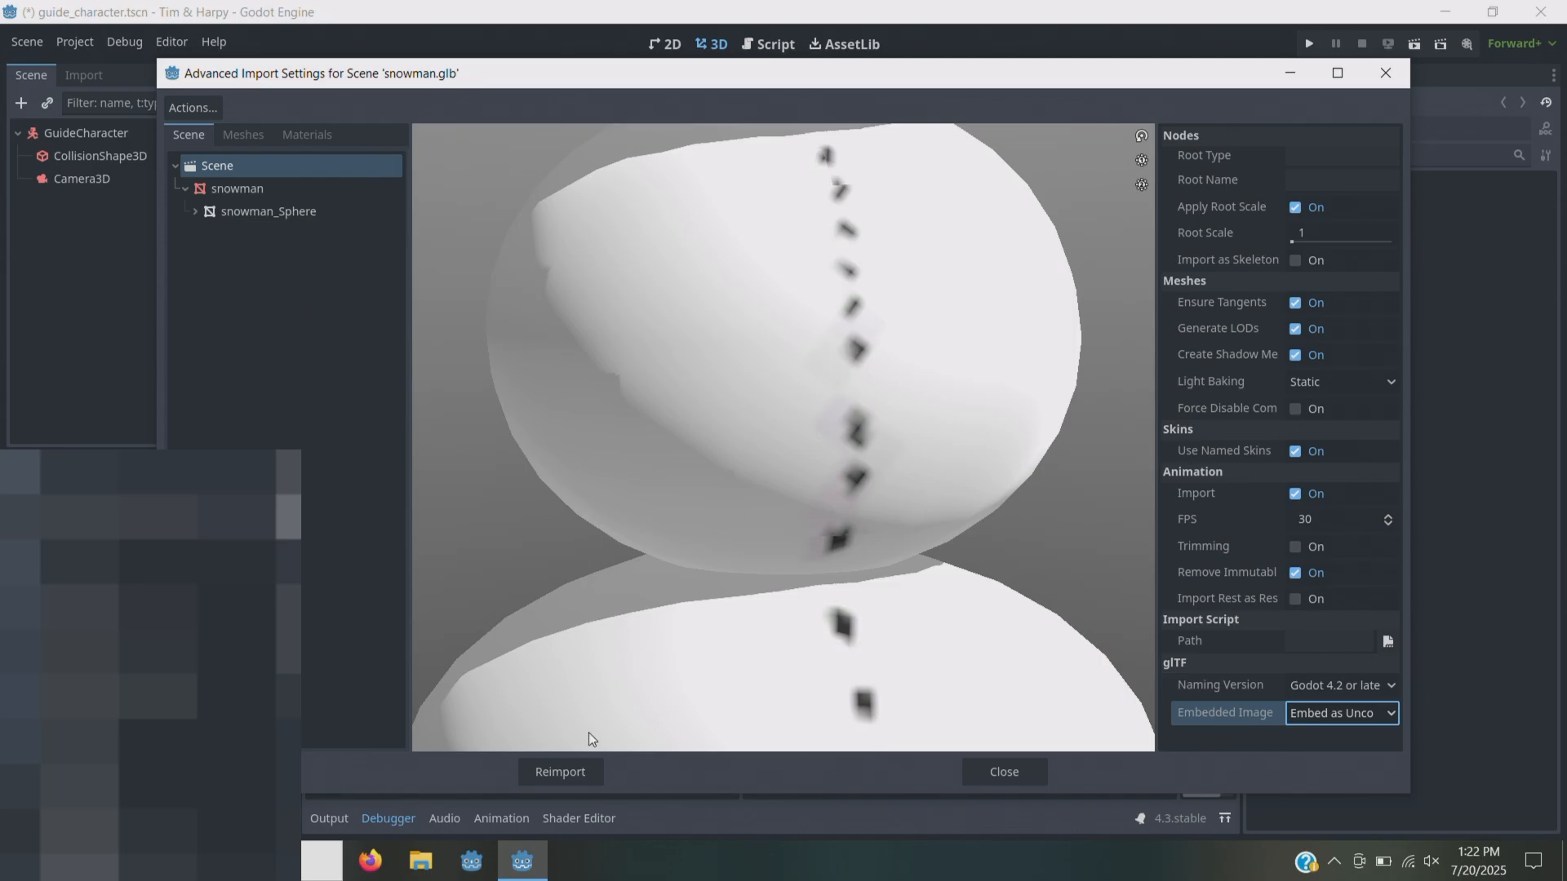
pyautogui.click(563, 772)
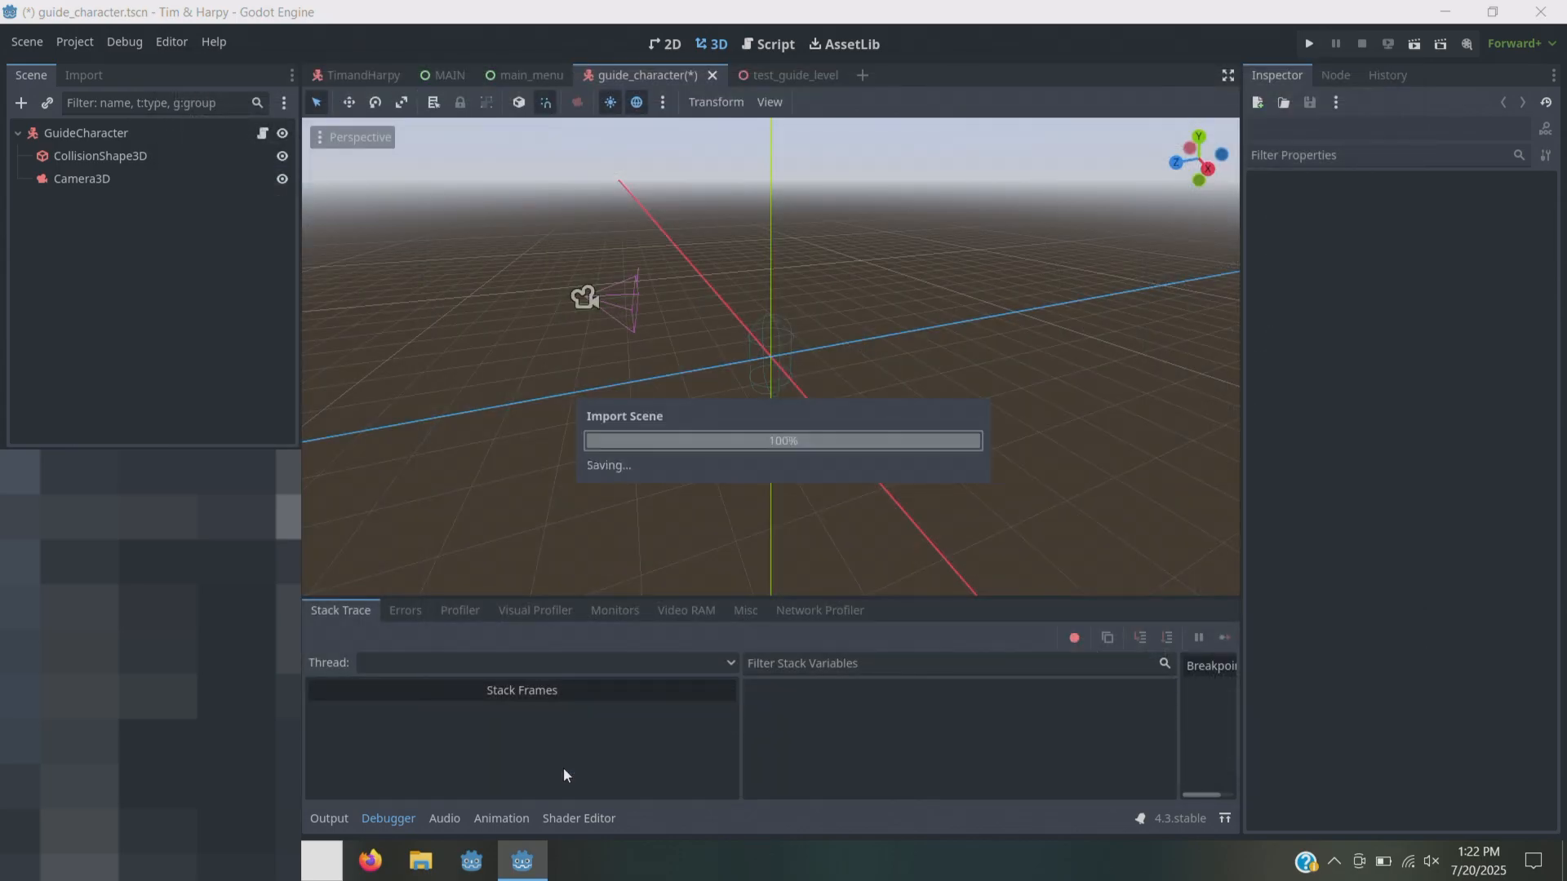
# - Reopen the import settings of snowman.glb and examine the embedded image options and the painted buttons in the preview
pyautogui.scroll(5, 1004, 462)
pyautogui.scroll(3, 1002, 459)
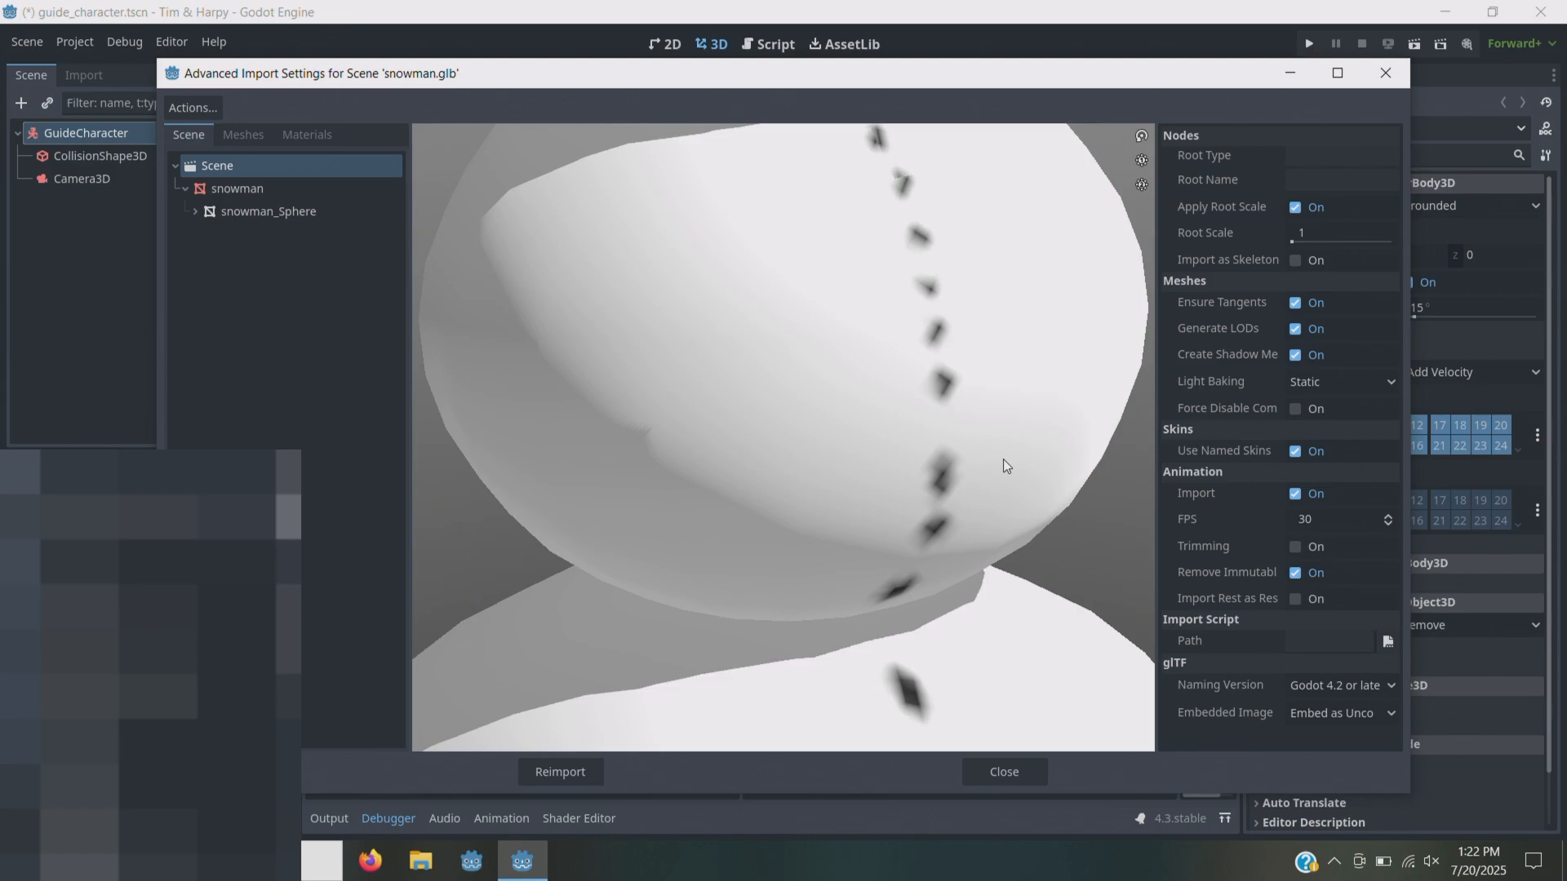
pyautogui.scroll(-3, 1002, 458)
pyautogui.click(1345, 712)
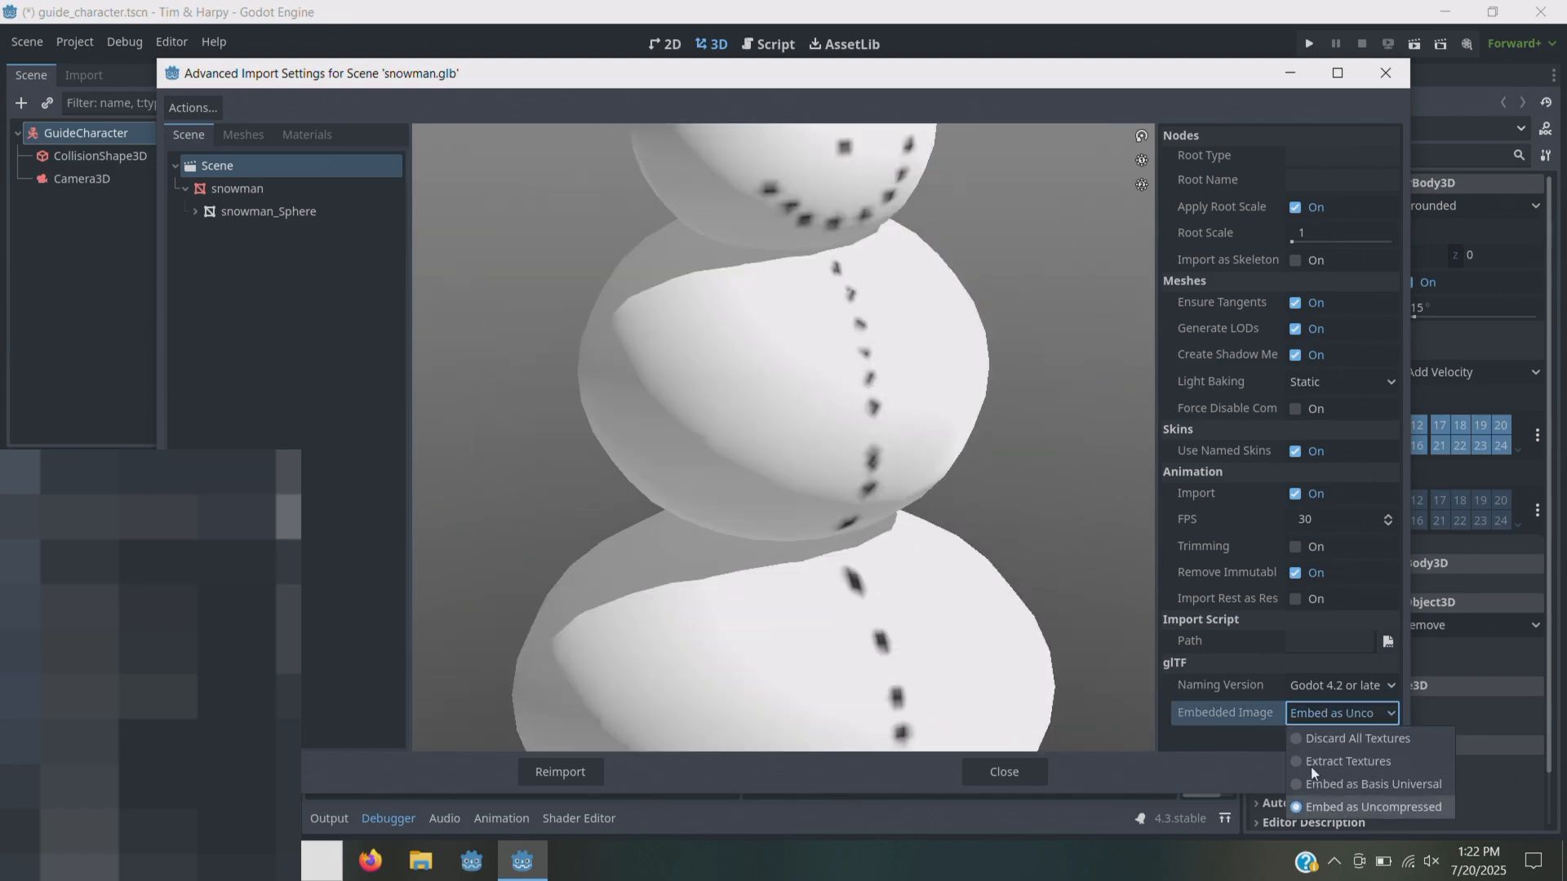
pyautogui.click(943, 364)
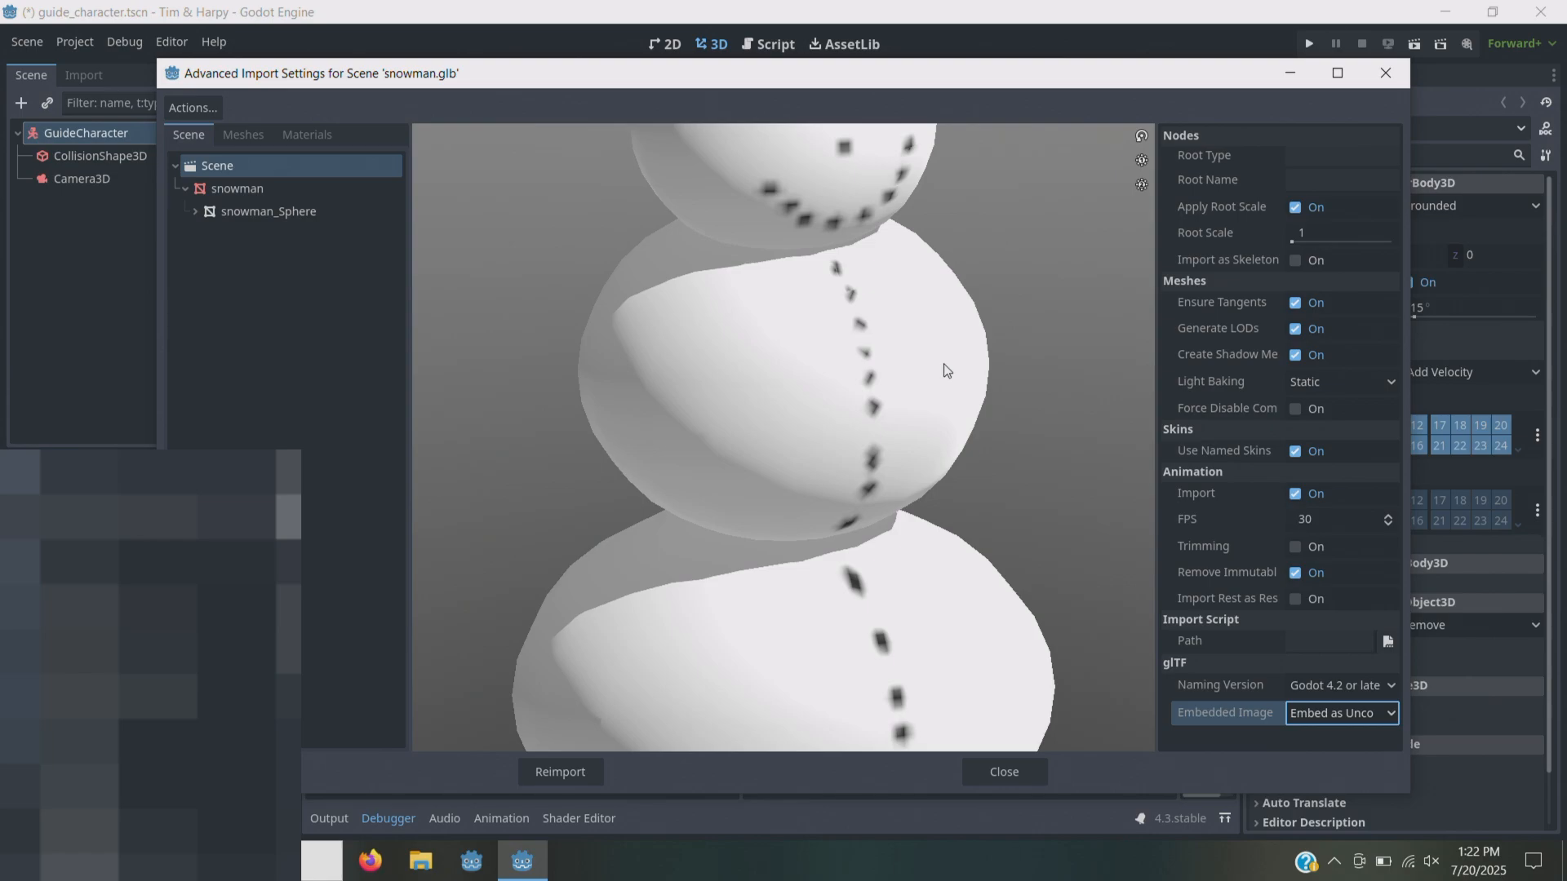
pyautogui.moveTo(944, 370); pyautogui.dragTo(920, 361)
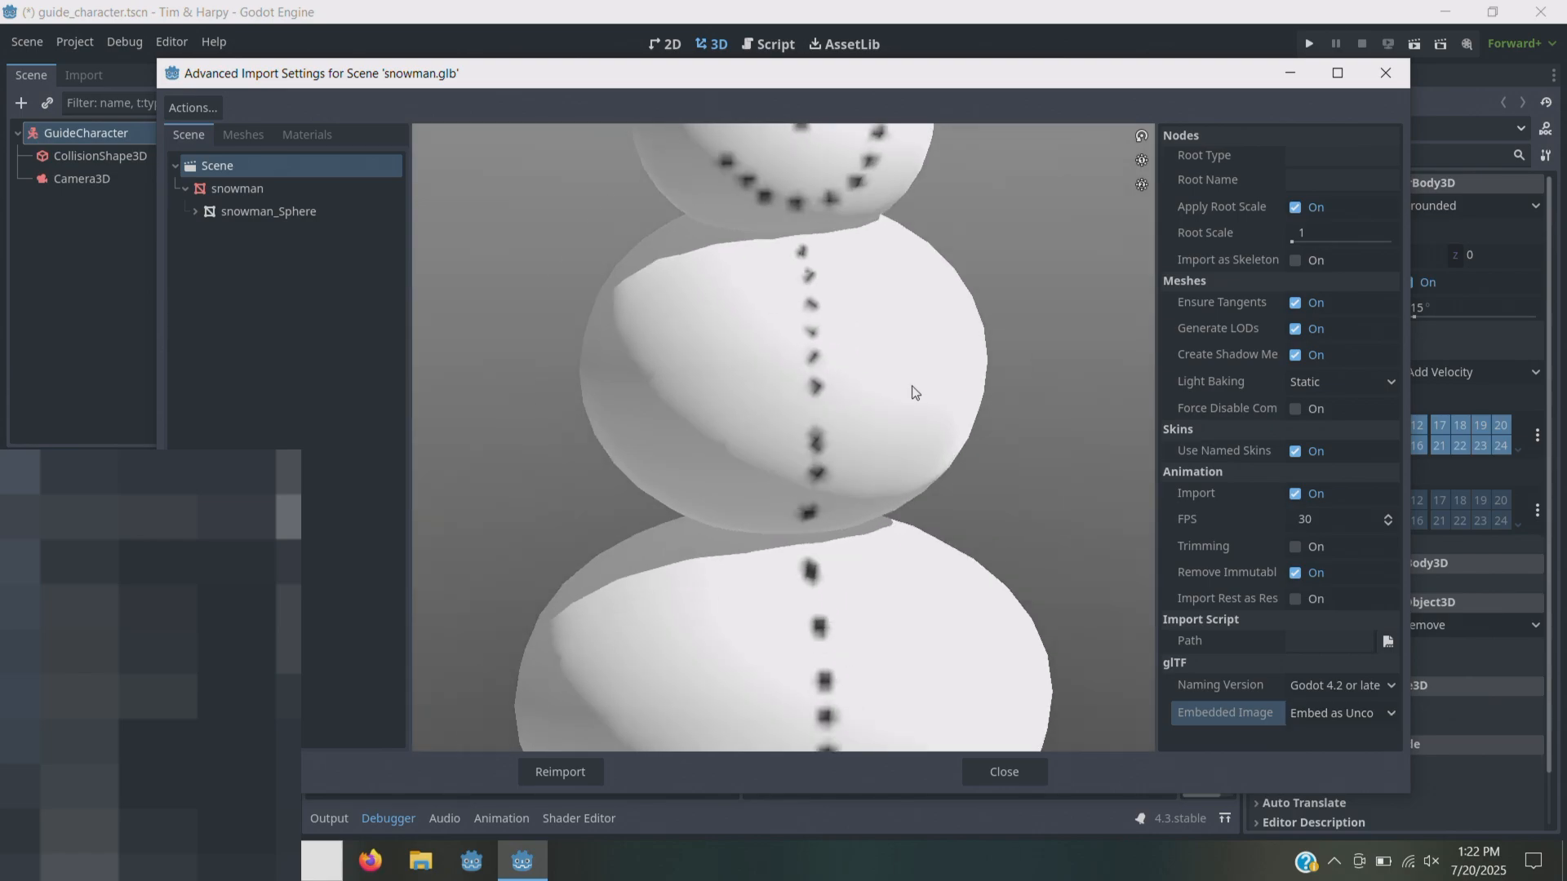
pyautogui.scroll(-3, 913, 386)
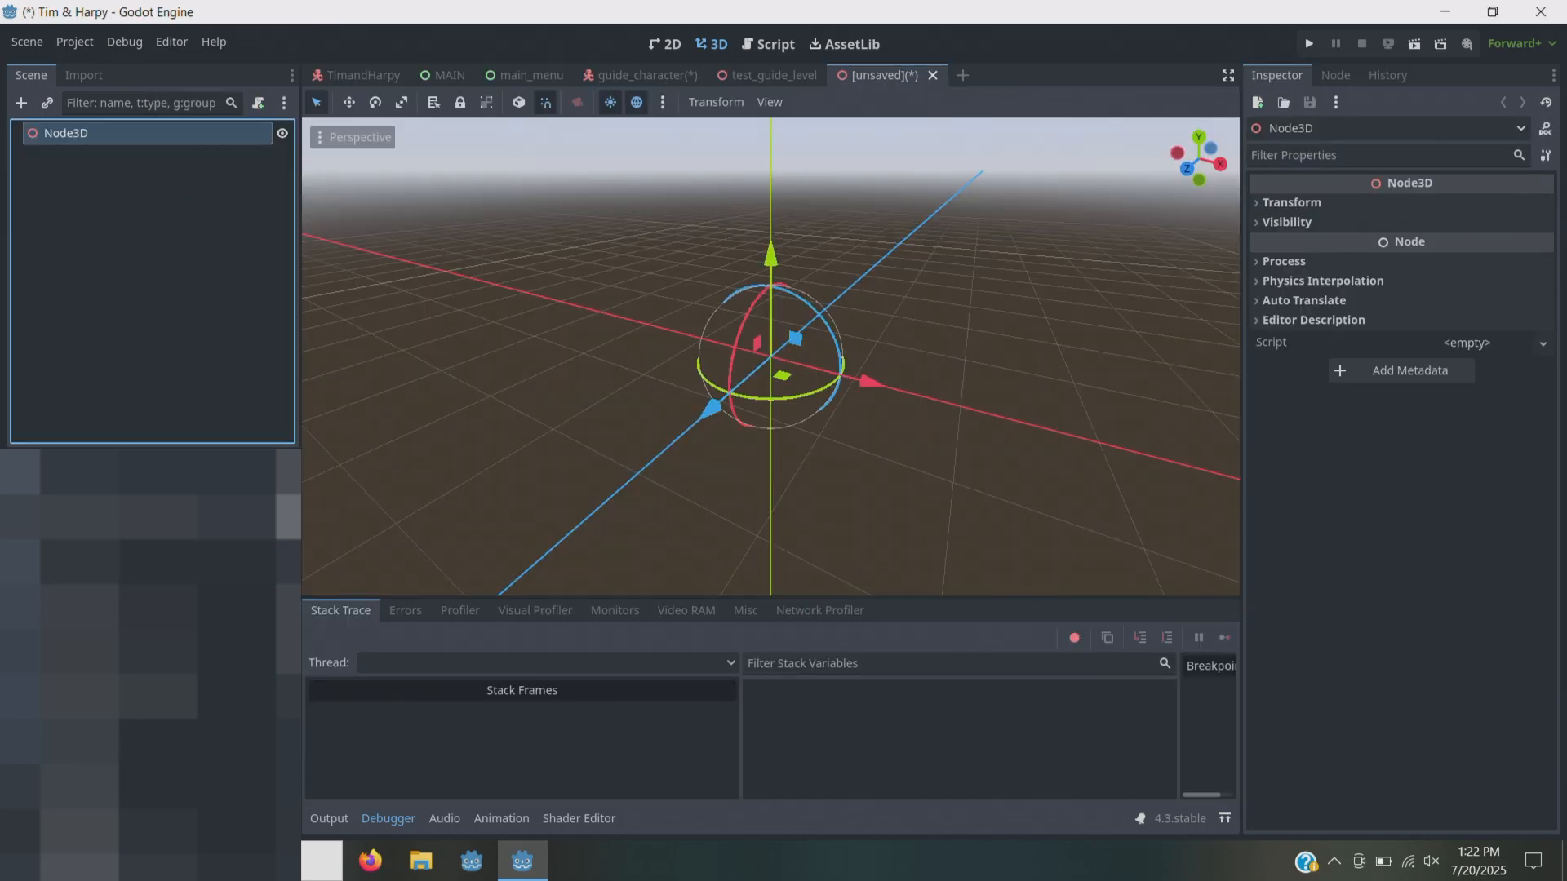
# - Add snowman.glb as a child of Node3D in the unsaved scene and open the instance as its own scene
pyautogui.moveTo(147, 448); pyautogui.dragTo(92, 162)
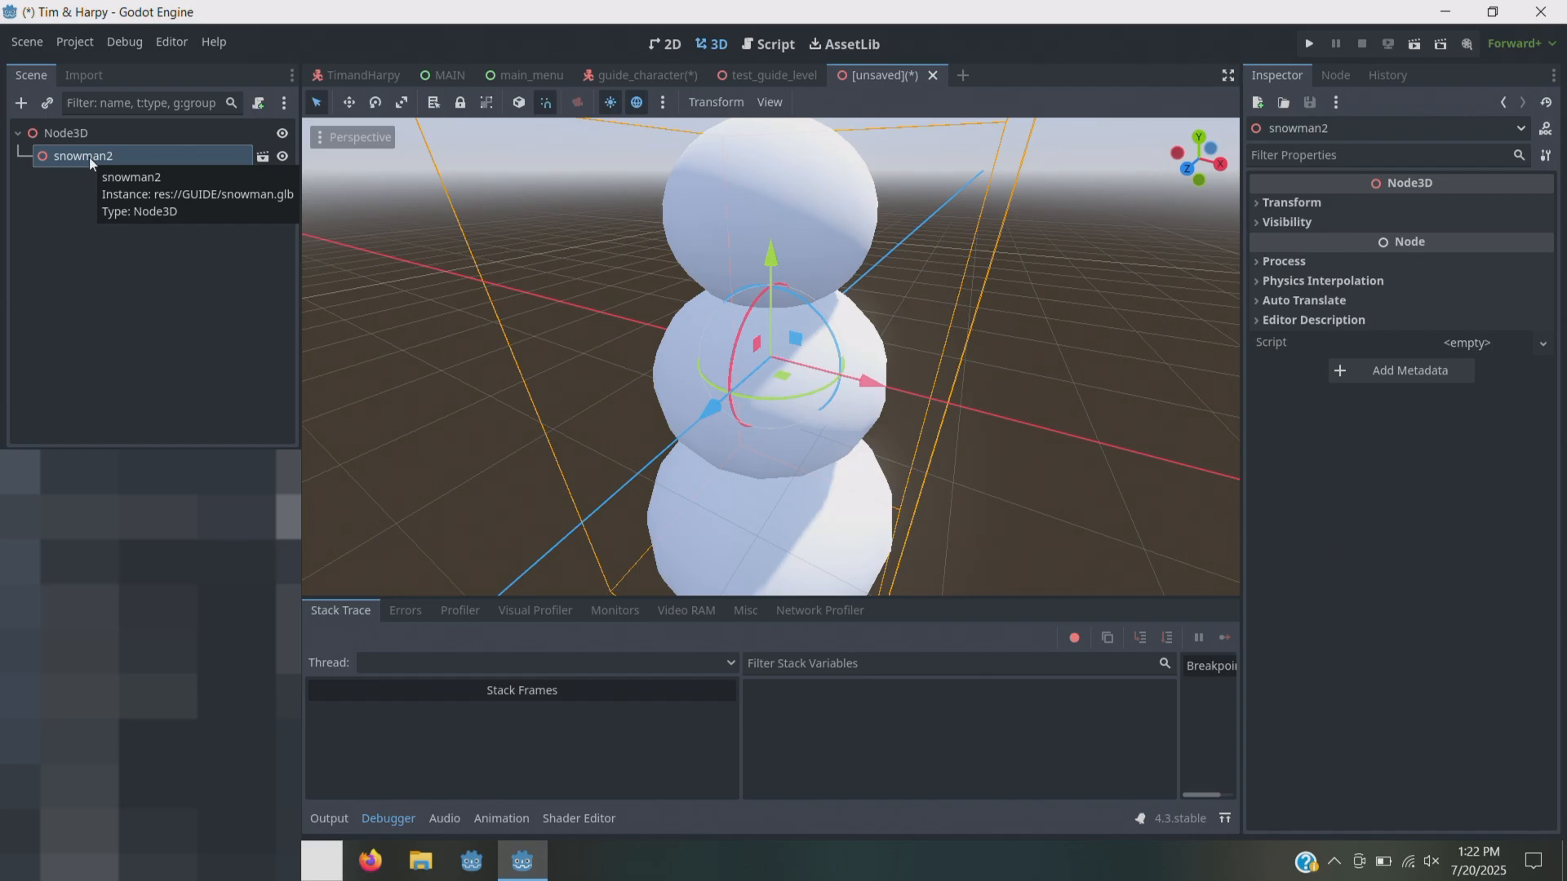
pyautogui.click(262, 159)
pyautogui.click(780, 462)
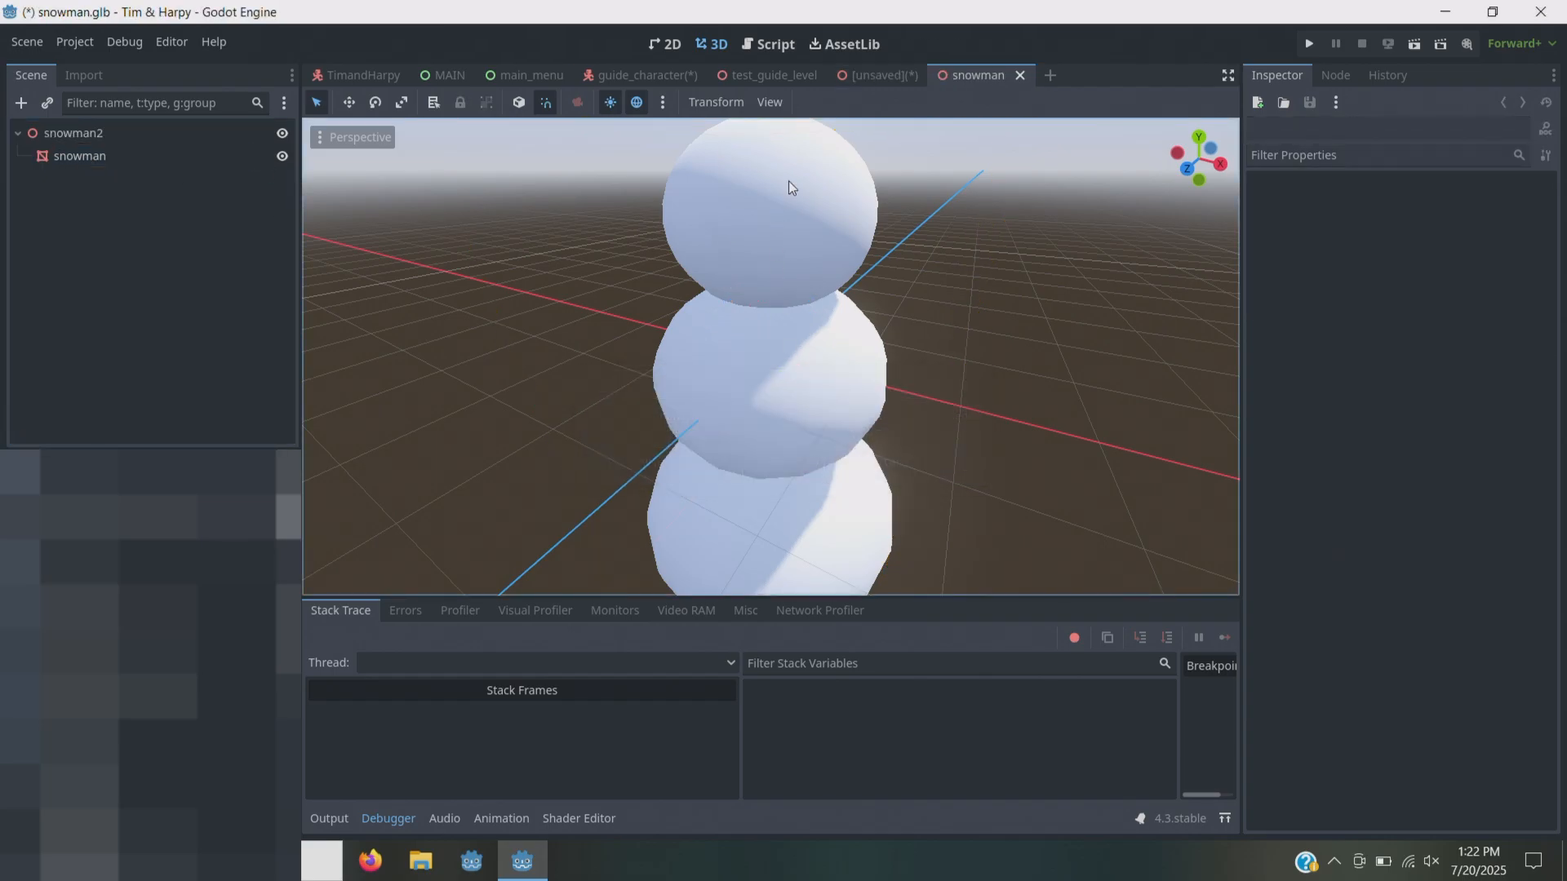
# - Close the unsaved Node3D scene without saving and switch back to the snowman scene
pyautogui.click(926, 75)
pyautogui.click(891, 470)
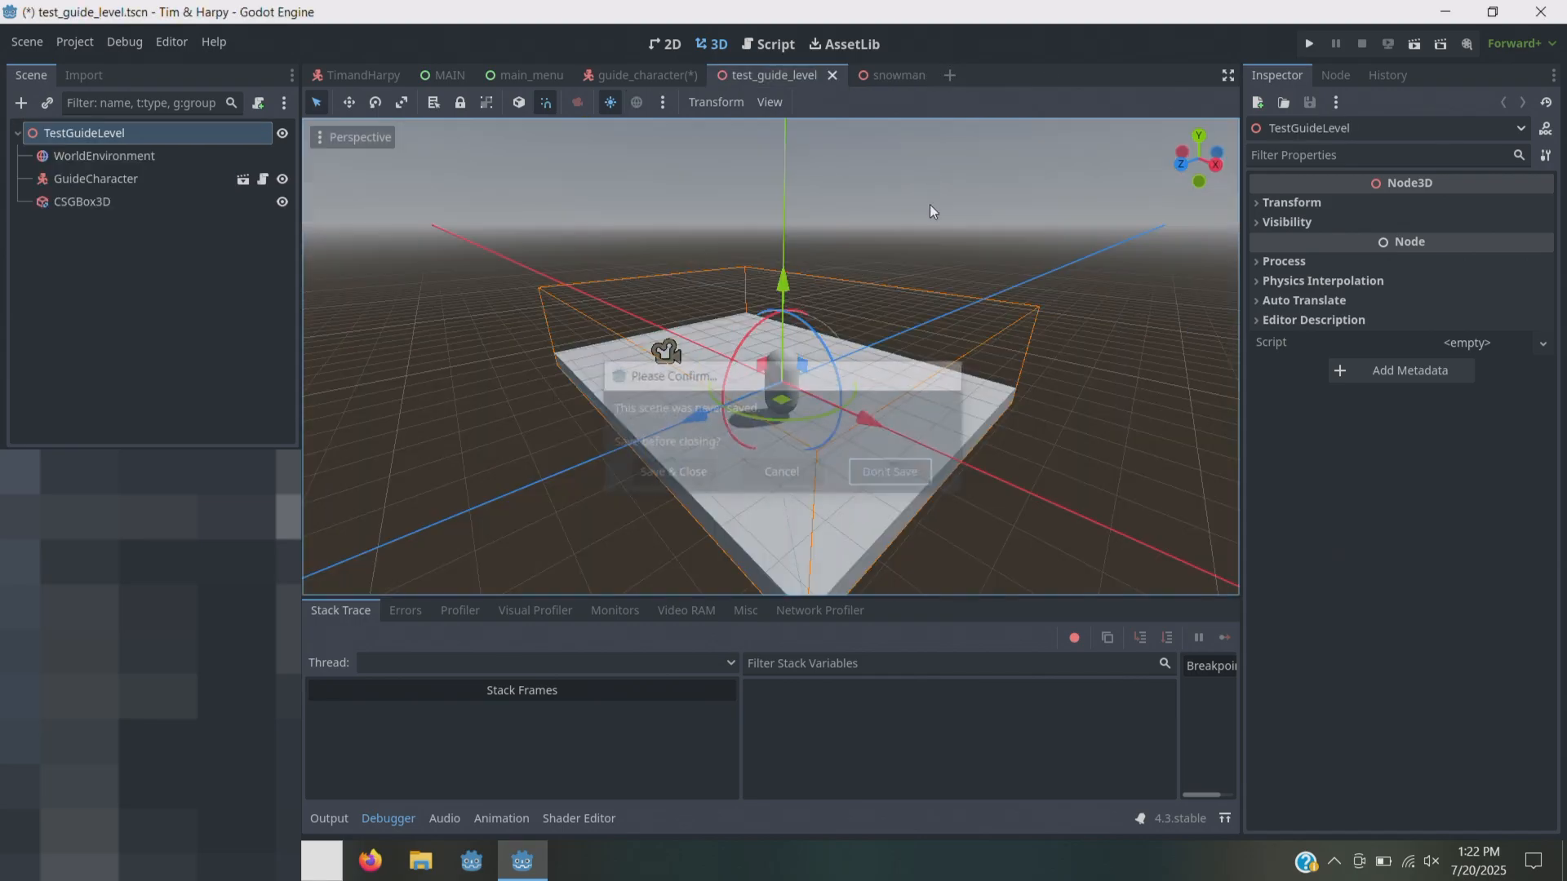
pyautogui.click(885, 76)
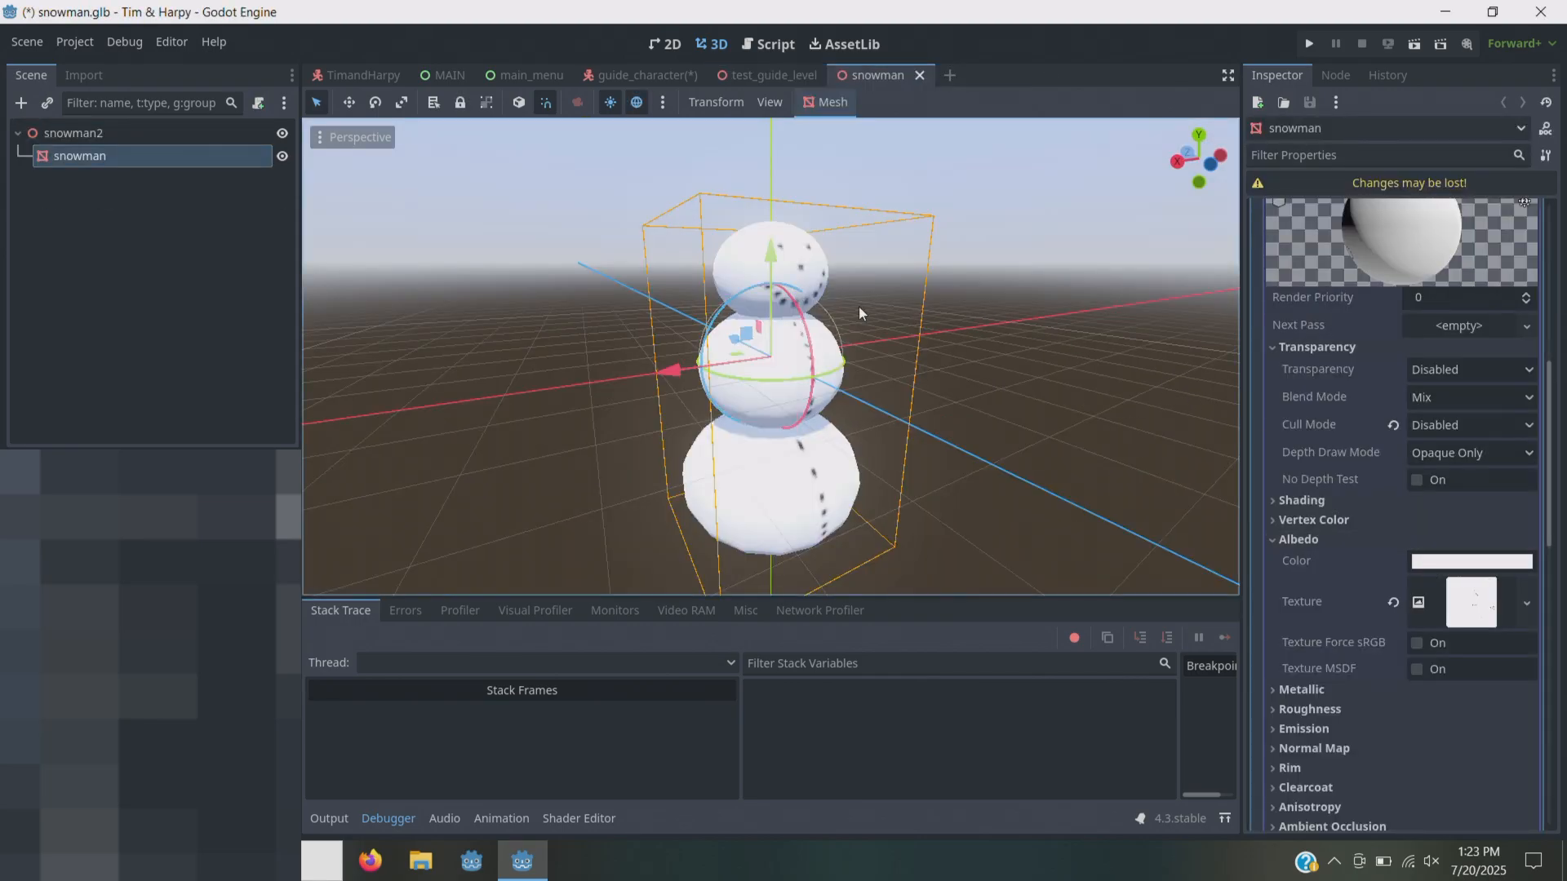
# - Set the albedo color of the snowman's material to green (00ff00)
pyautogui.click(1471, 562)
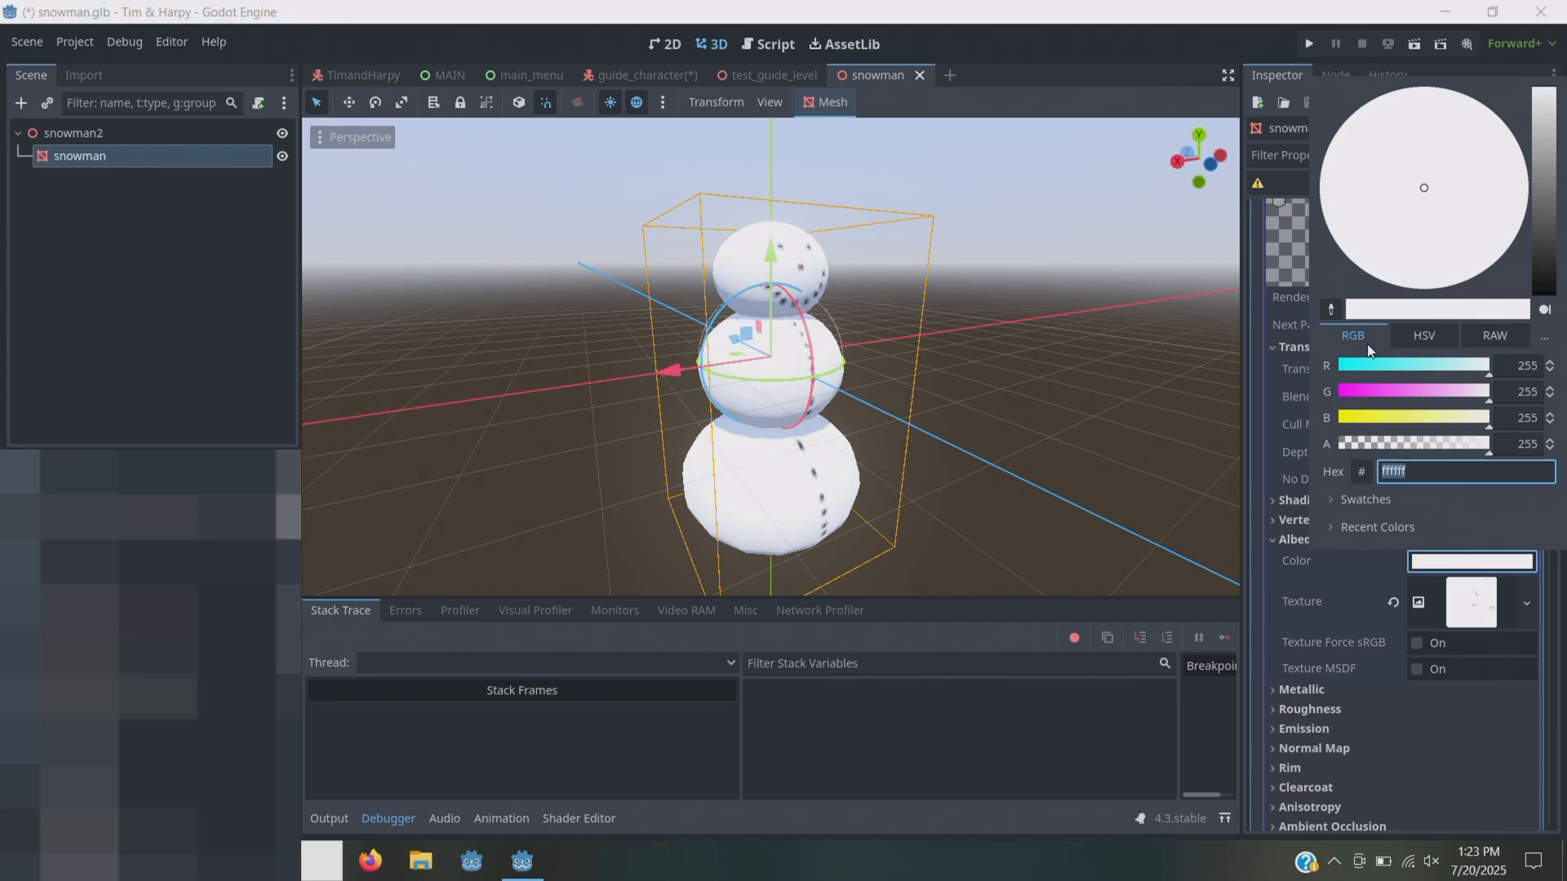
pyautogui.moveTo(1366, 364); pyautogui.dragTo(1329, 420)
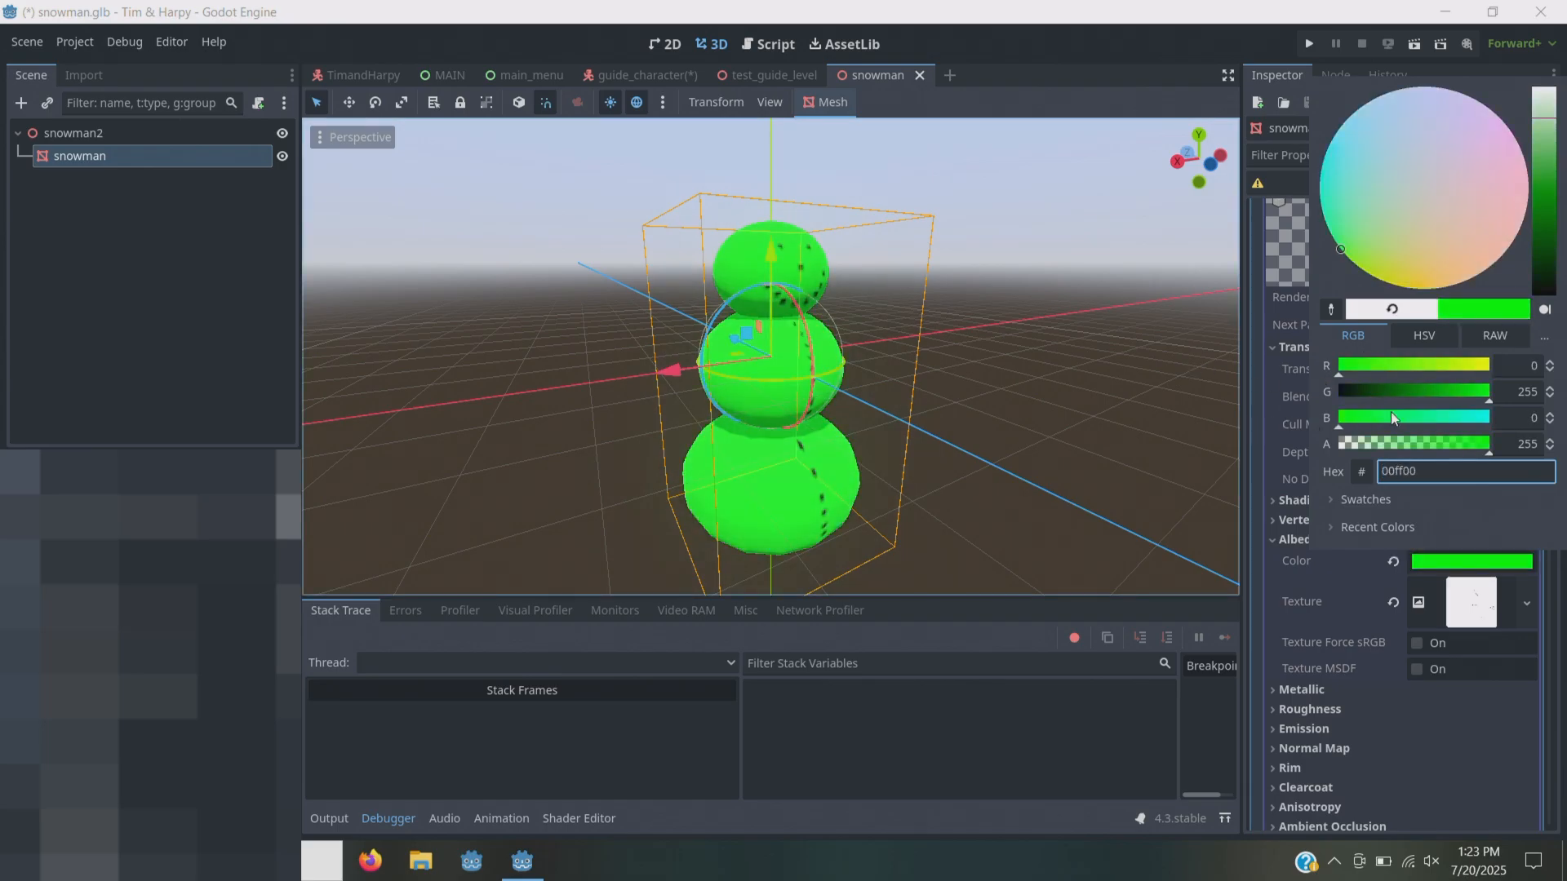
pyautogui.moveTo(1420, 395); pyautogui.dragTo(1482, 377)
pyautogui.click(1385, 565)
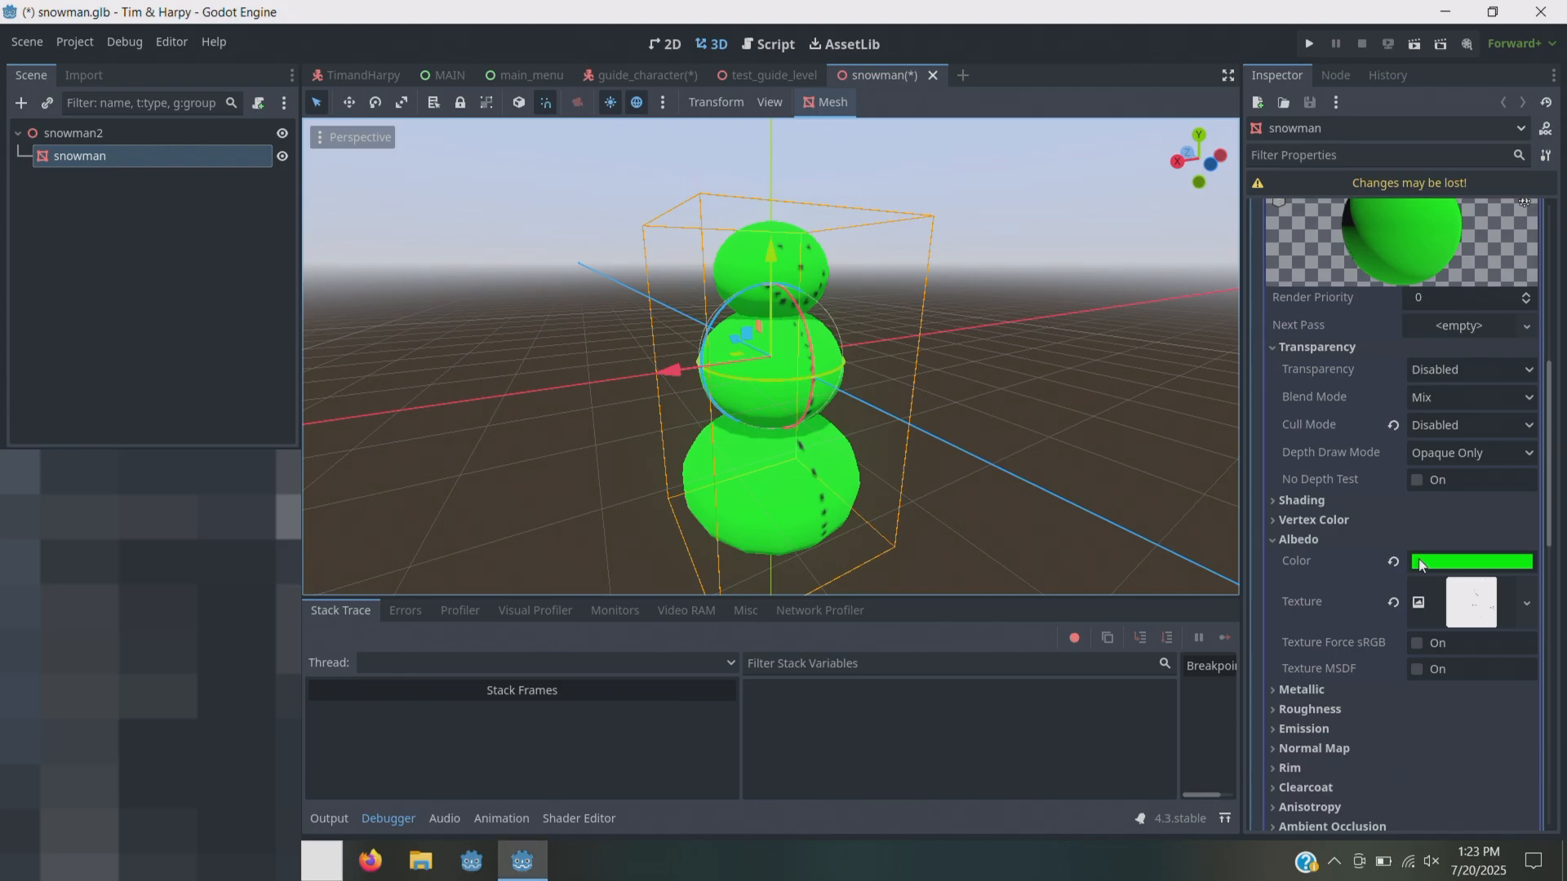
# - Set the albedo color of the snowman's material to red (ff0000)
pyautogui.click(1424, 564)
pyautogui.moveTo(1461, 374); pyautogui.dragTo(1144, 399)
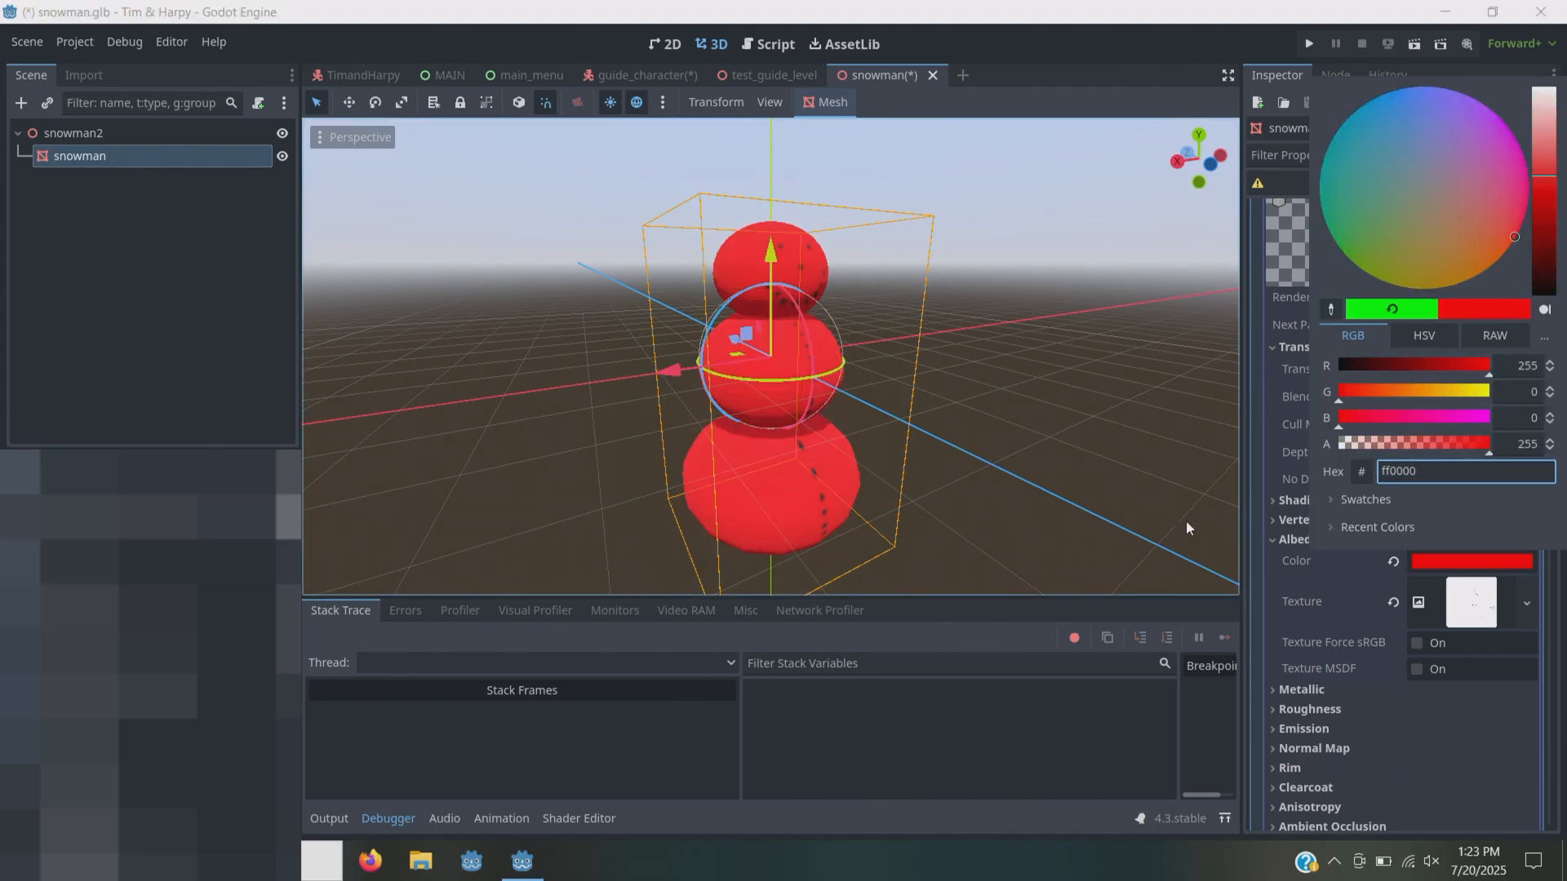
pyautogui.click(1276, 496)
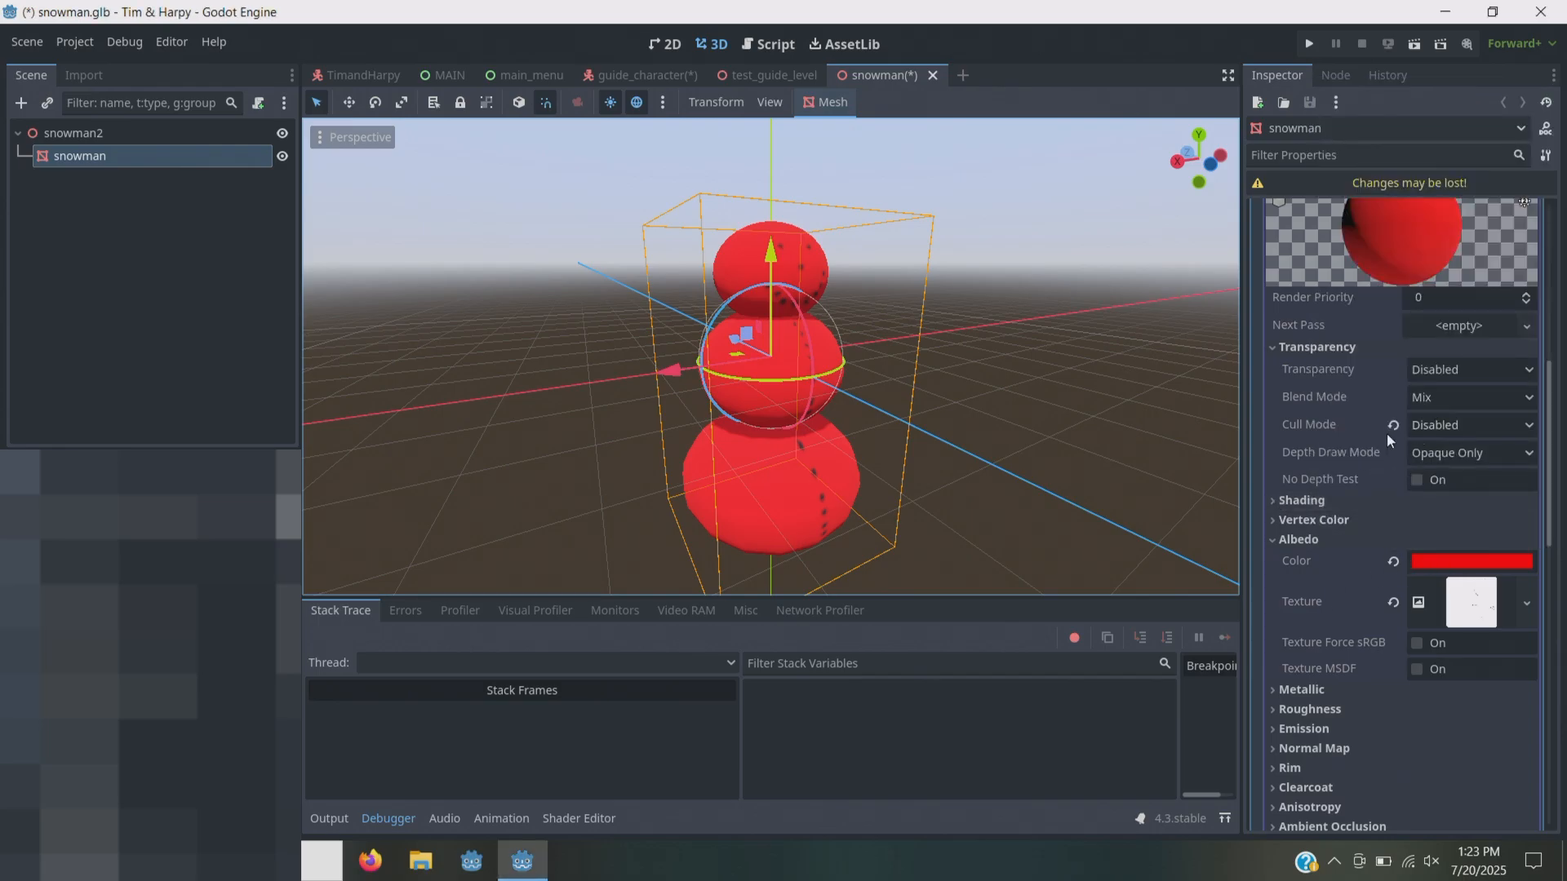
# - Reset the snowman material's cull mode to Back and set the mesh's Cast Shadow to Off
pyautogui.scroll(6, 1366, 414)
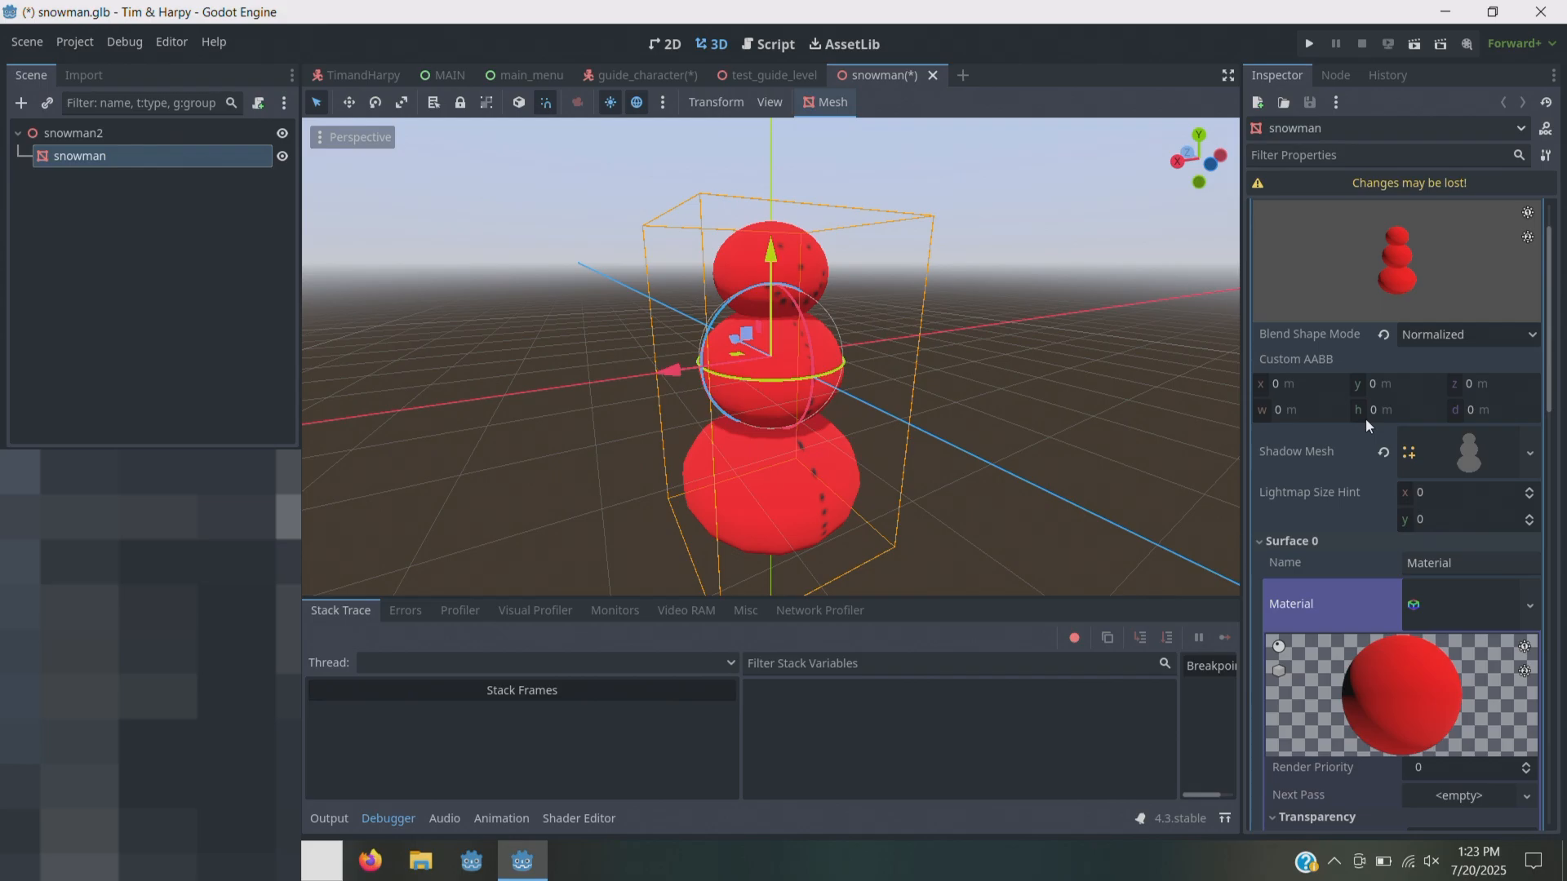
pyautogui.scroll(-15, 1365, 418)
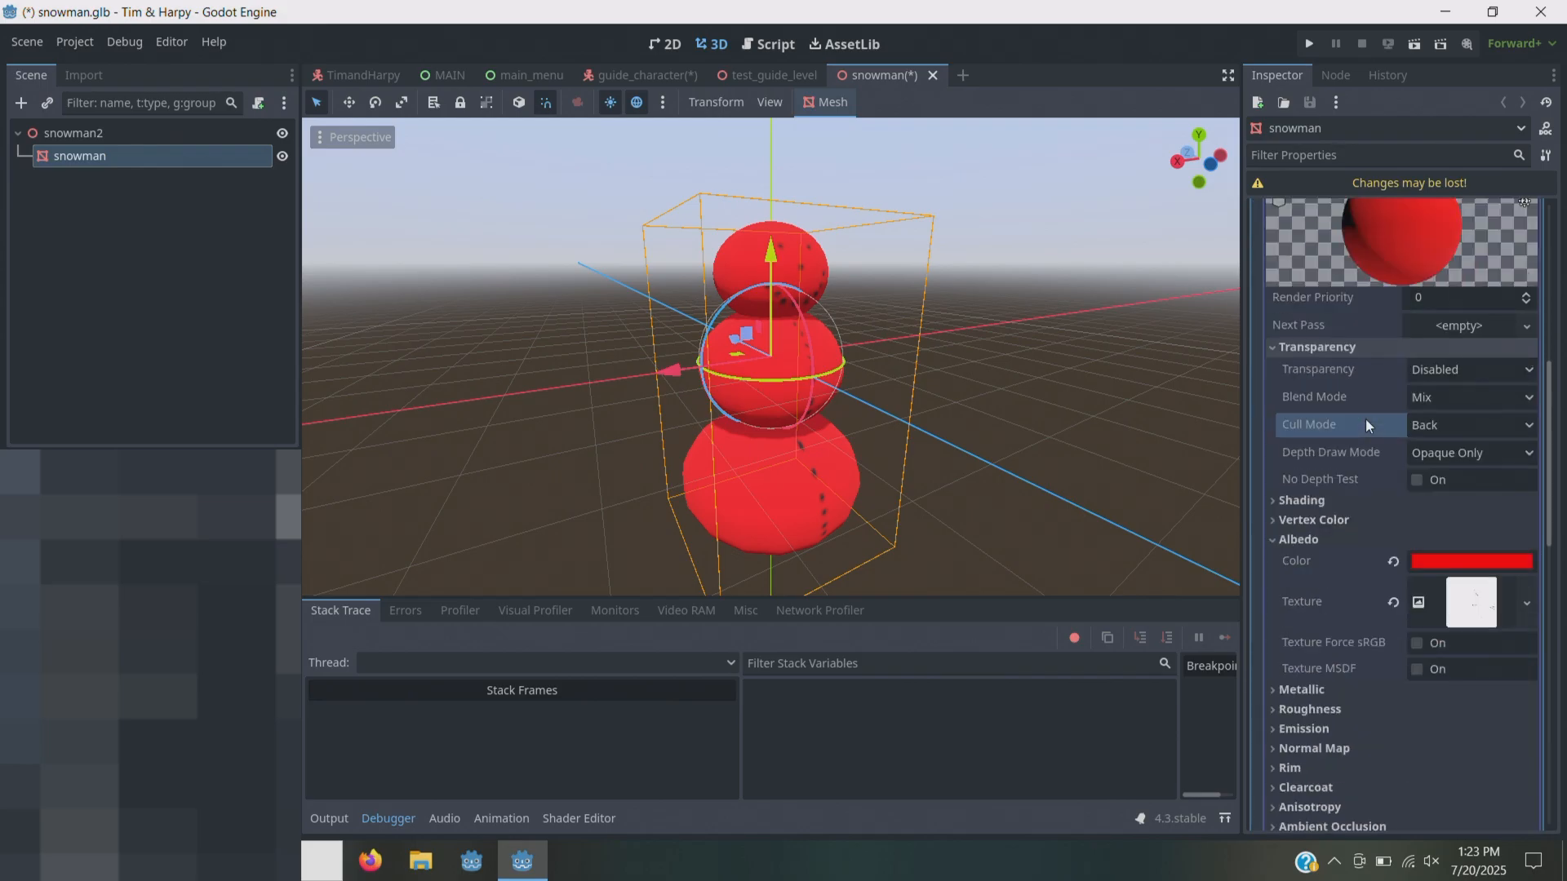
pyautogui.scroll(-2, 1365, 419)
pyautogui.click(1300, 458)
pyautogui.scroll(-2, 1299, 457)
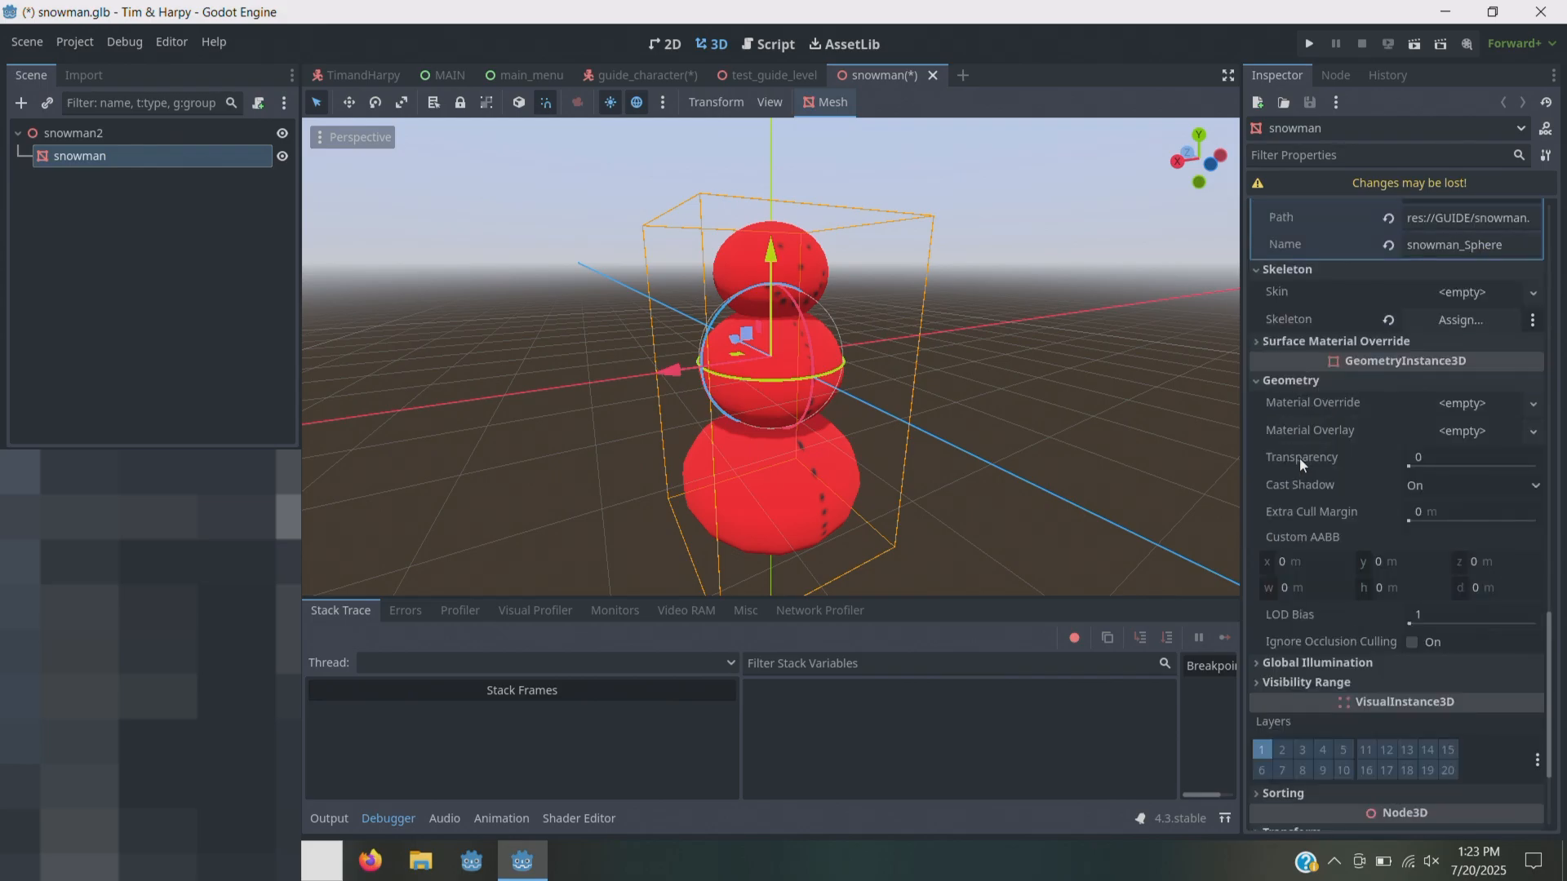
pyautogui.click(1455, 488)
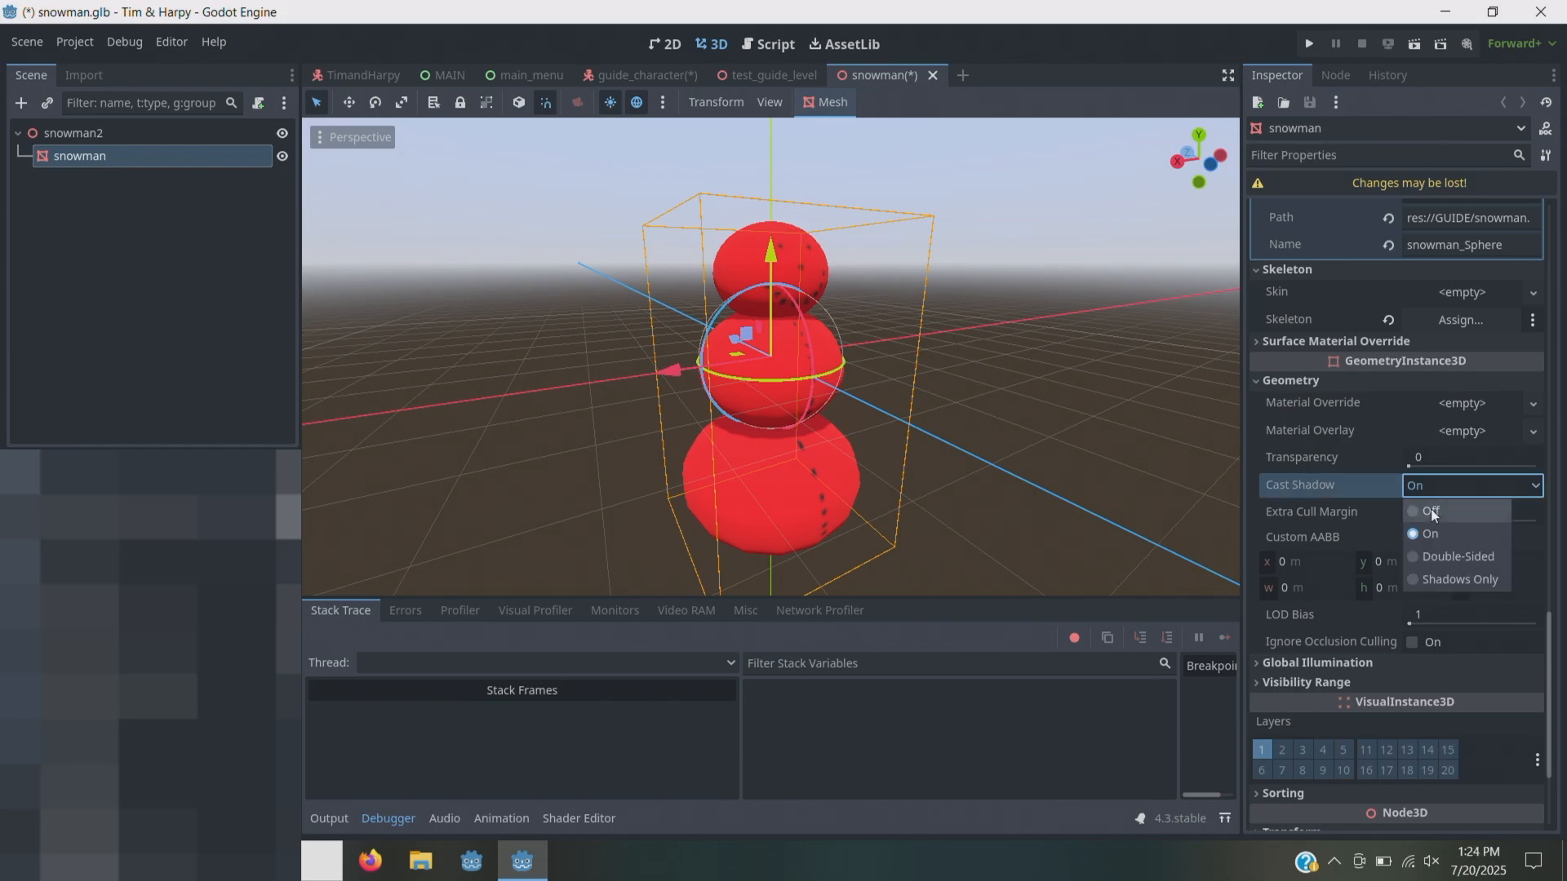
pyautogui.click(1432, 507)
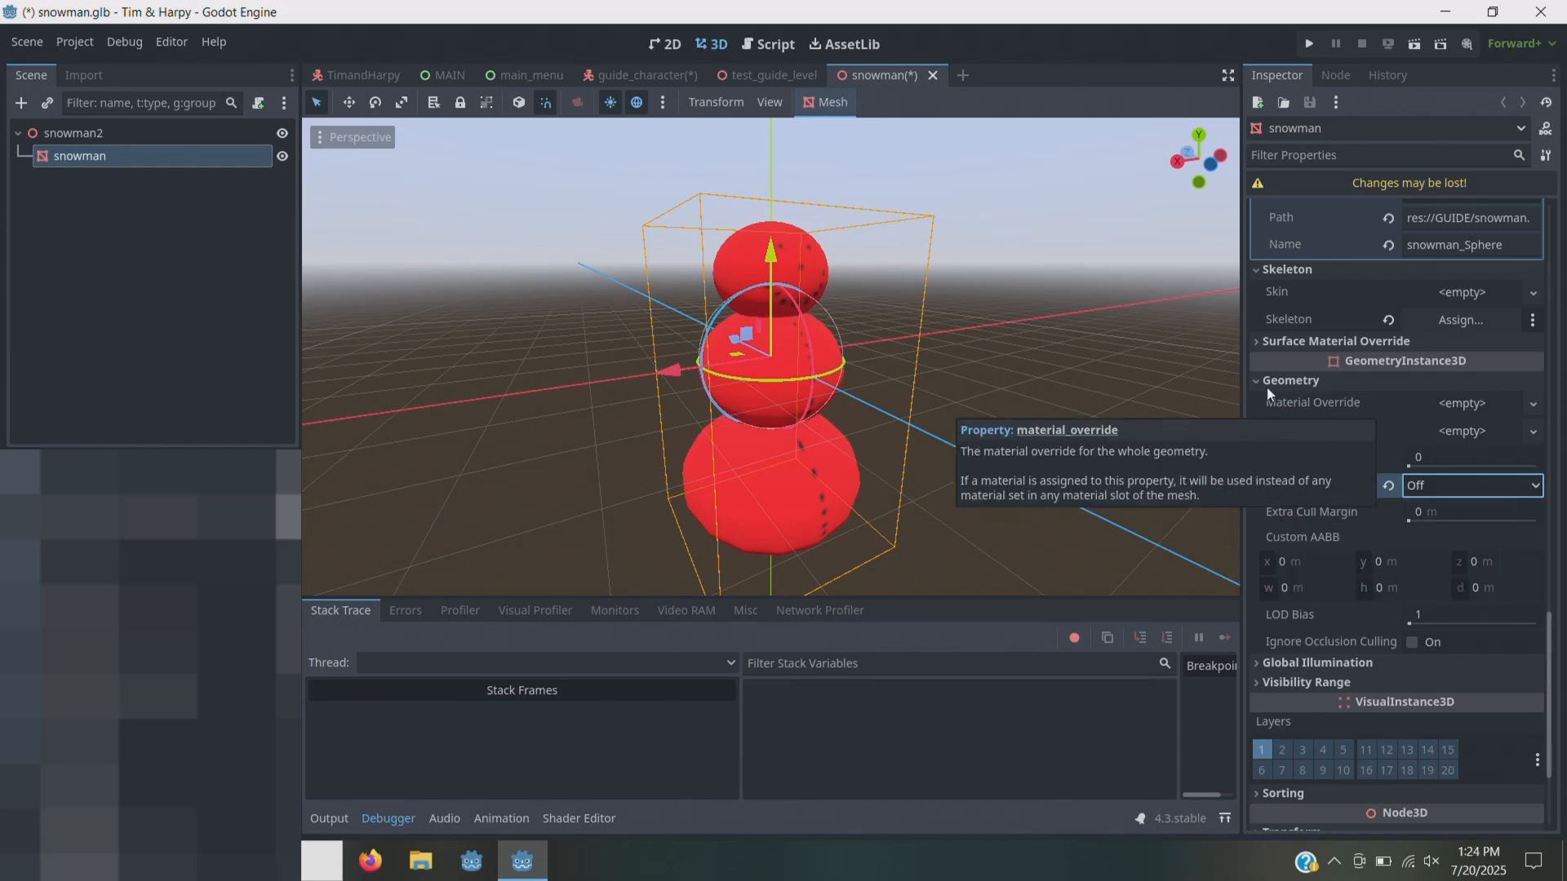
# - Set the snowman mesh's Global Illumination mode to Disabled
pyautogui.click(1277, 381)
pyautogui.click(1316, 477)
pyautogui.click(1446, 500)
pyautogui.click(1433, 525)
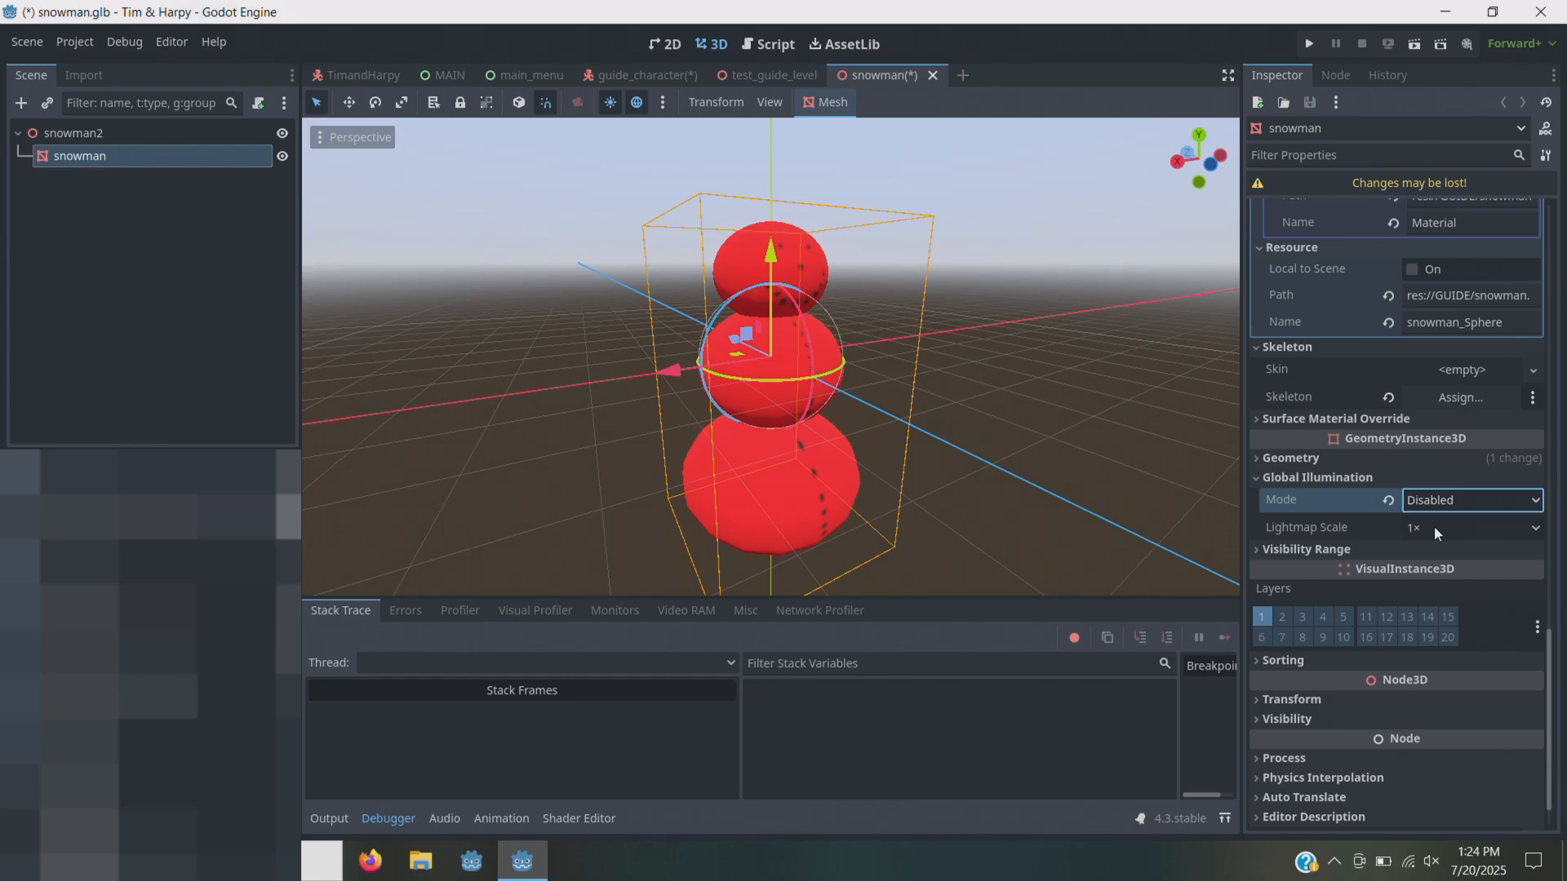
# - Set the End distance of the snowman mesh's visibility range to 80 m
pyautogui.click(1301, 479)
pyautogui.click(1298, 497)
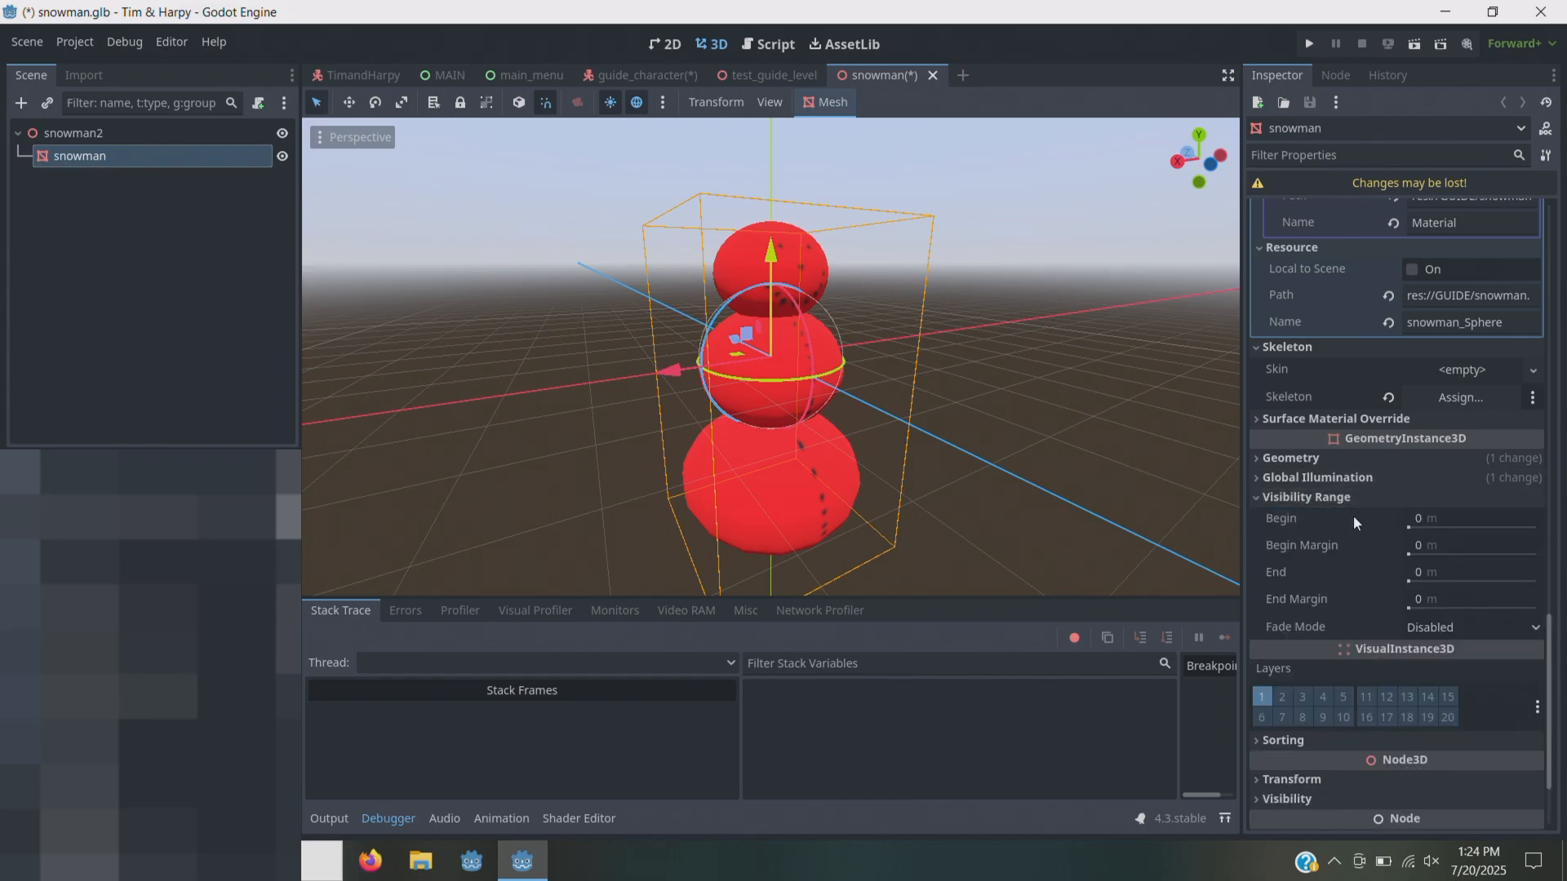
pyautogui.click(1432, 575)
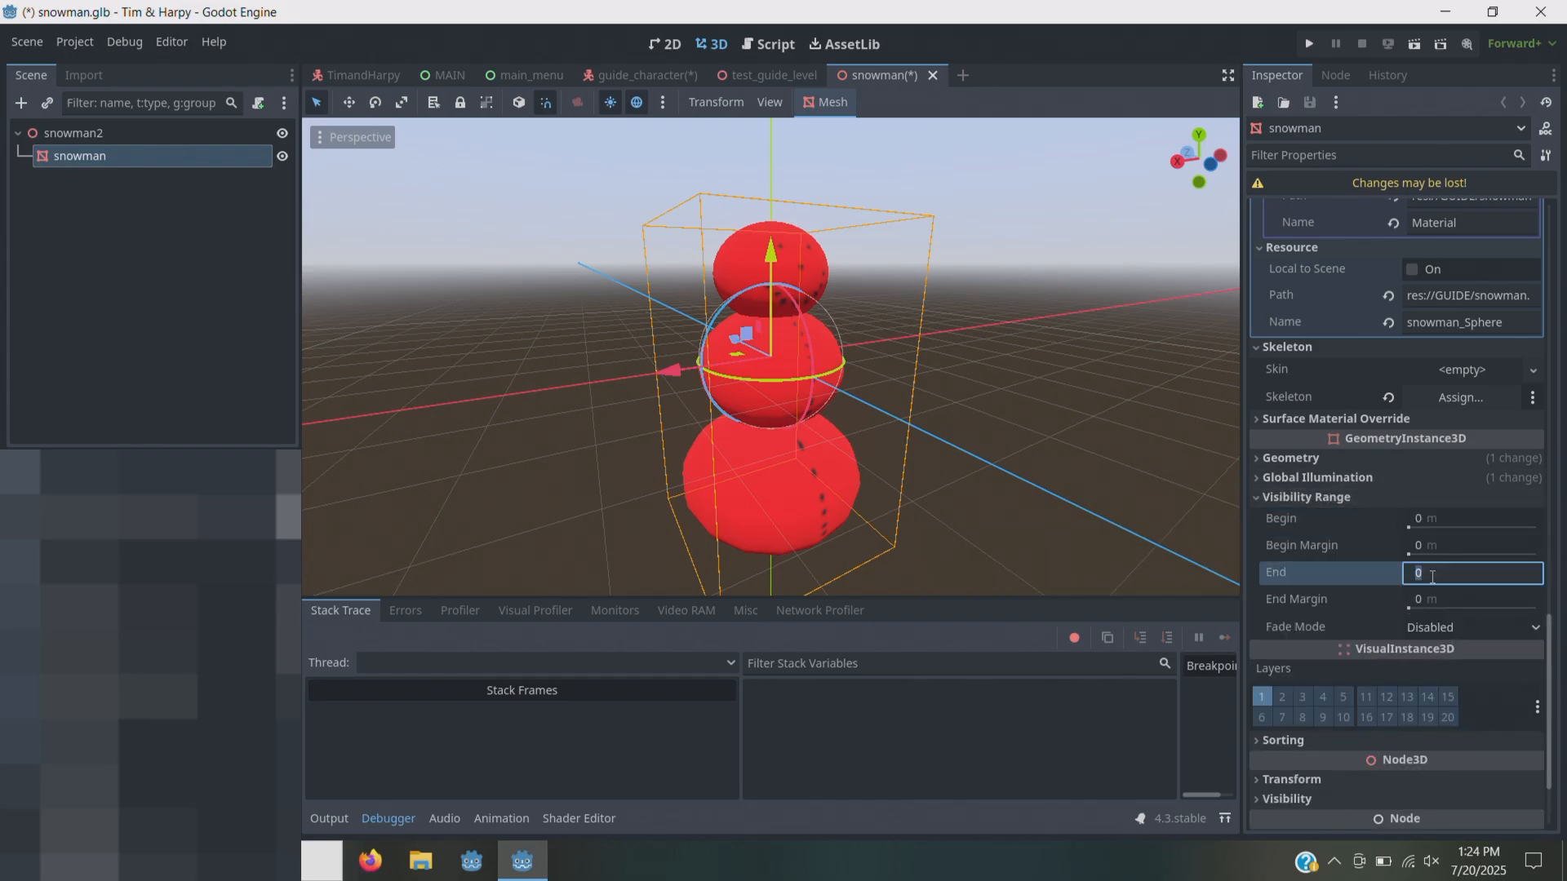
pyautogui.write('80')
pyautogui.press('Return')
# - Enable Disable Receive Shadows in the snowman material's shadow settings
pyautogui.scroll(8, 1314, 501)
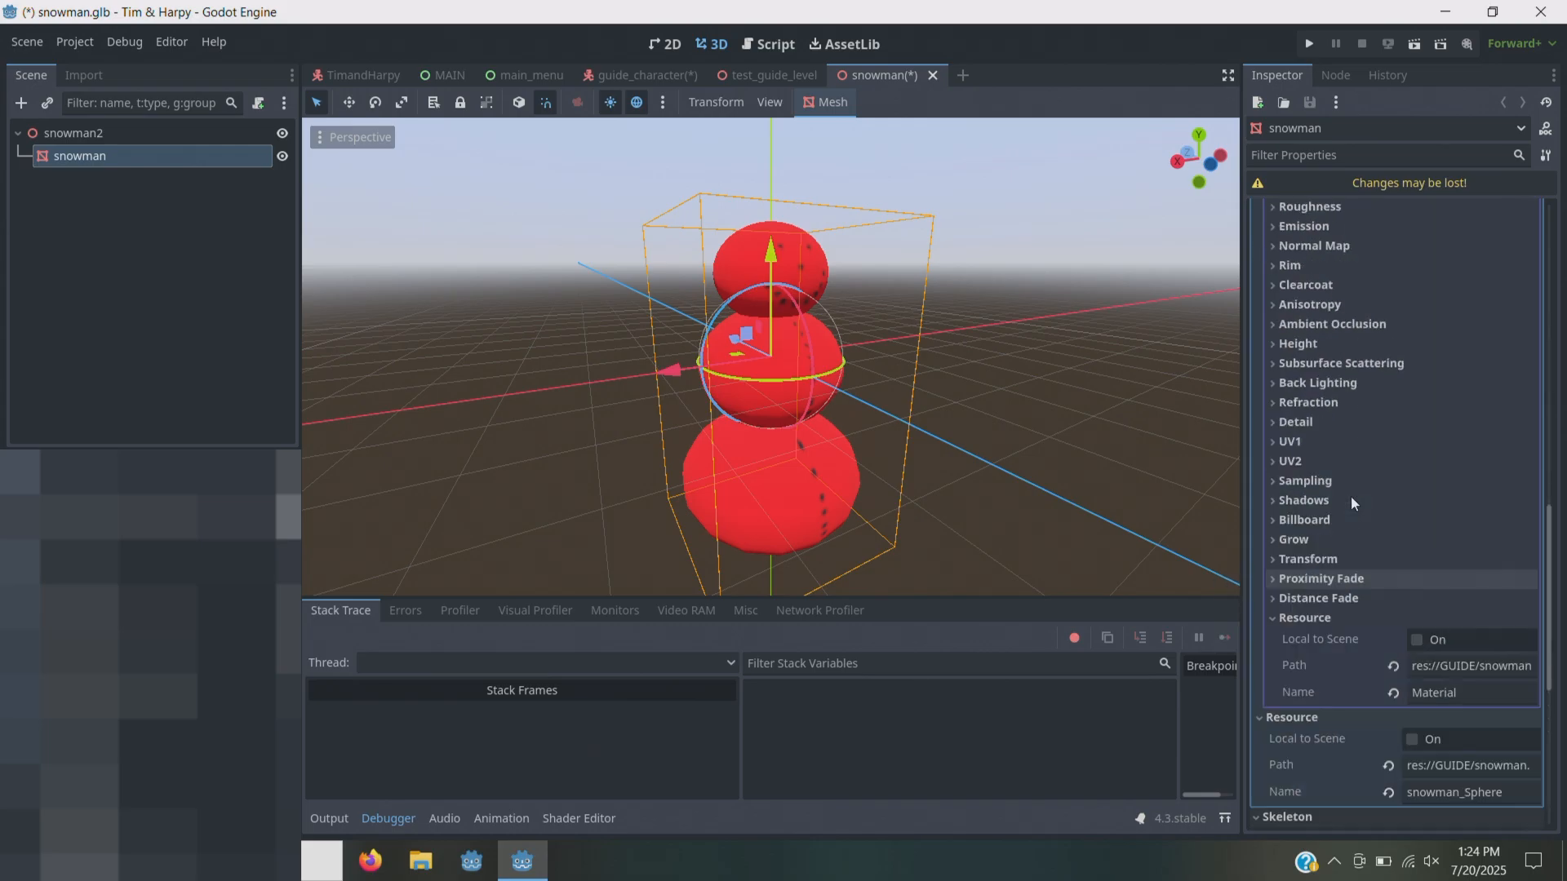
pyautogui.scroll(3, 1378, 503)
pyautogui.scroll(-6, 1388, 588)
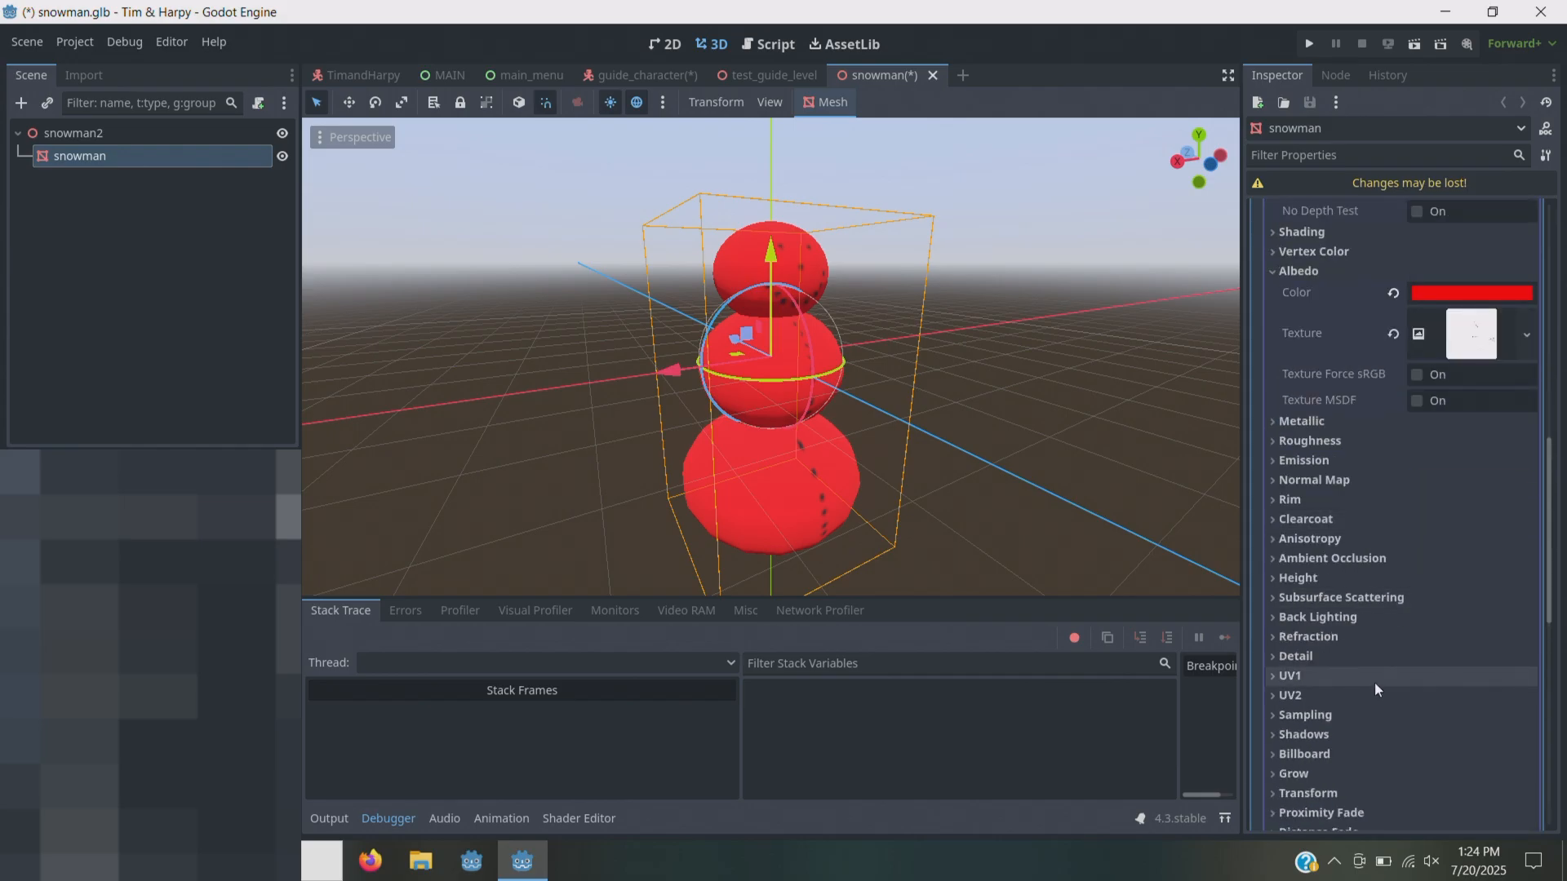
pyautogui.click(1330, 422)
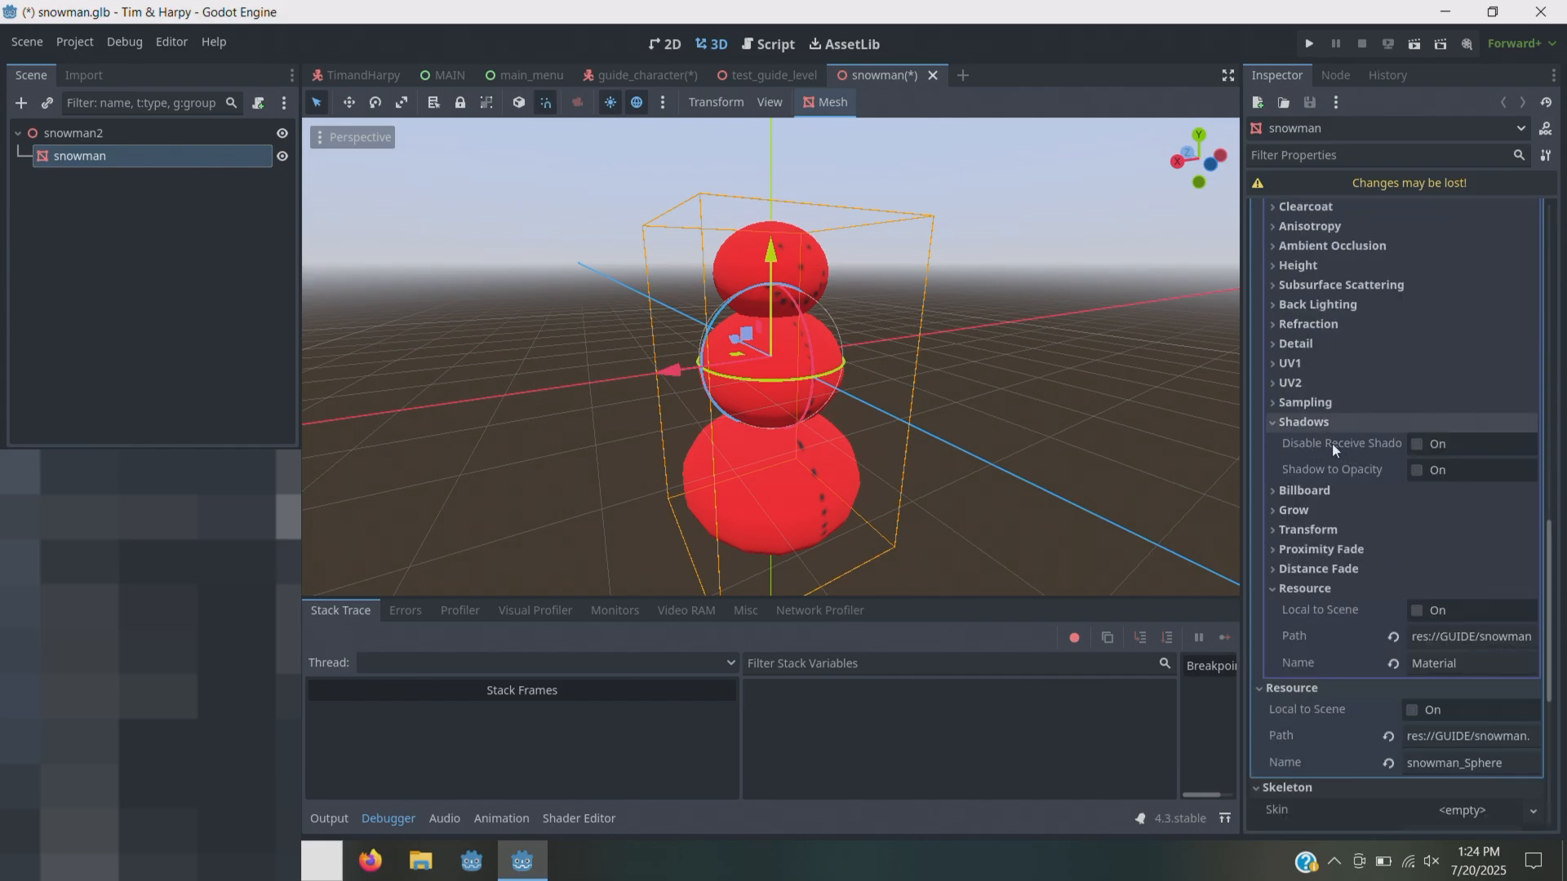
pyautogui.click(1410, 443)
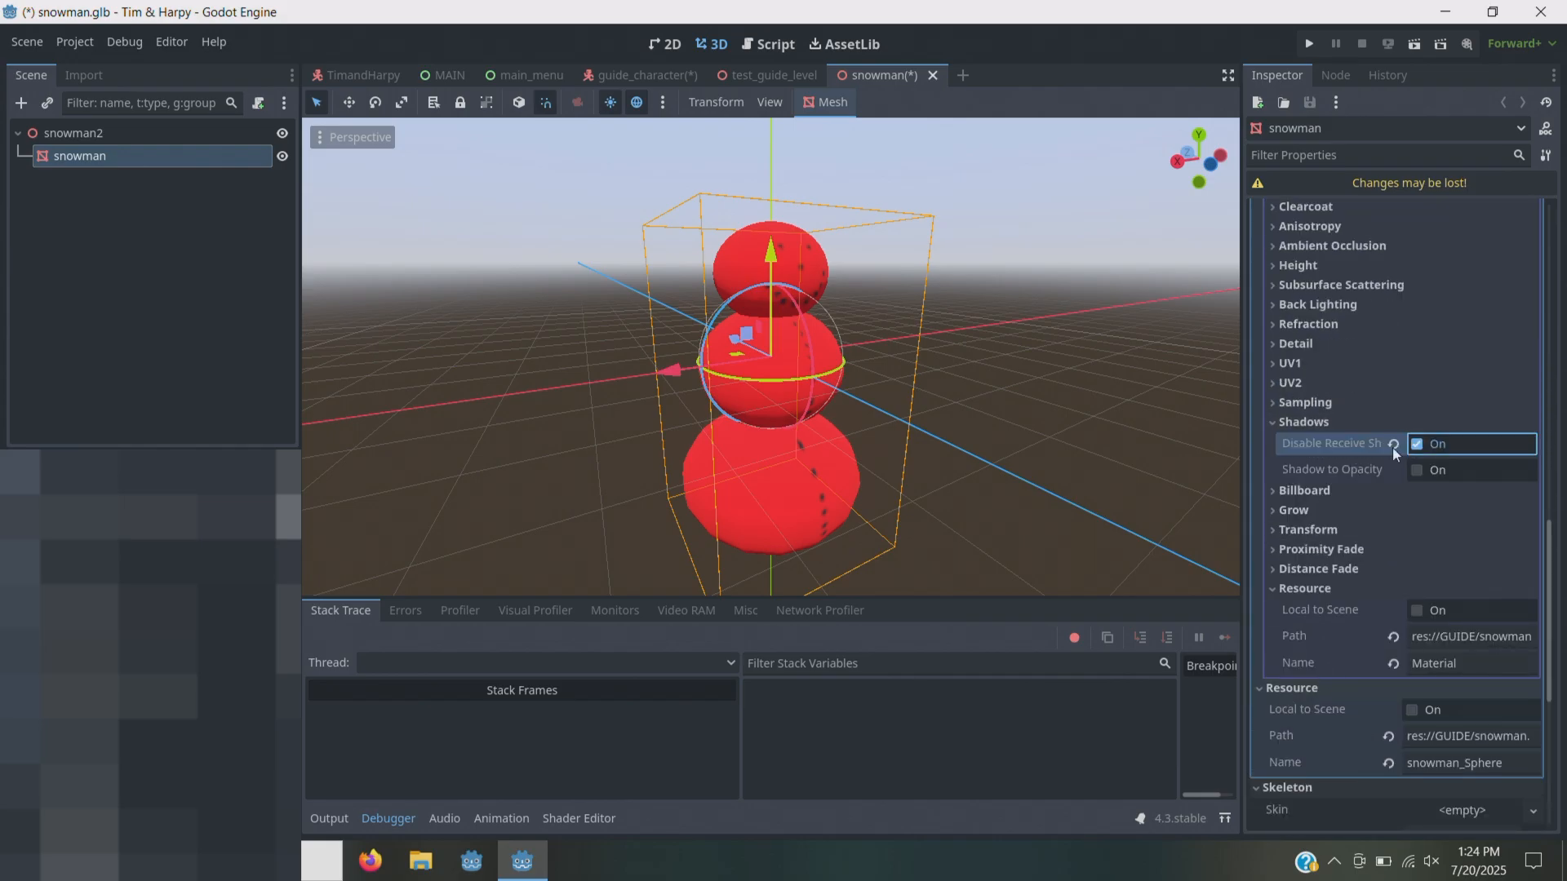
pyautogui.click(1305, 423)
# - Try the Unshaded shading mode on the snowman's material and reset it to Per-Pixel
pyautogui.scroll(5, 1347, 412)
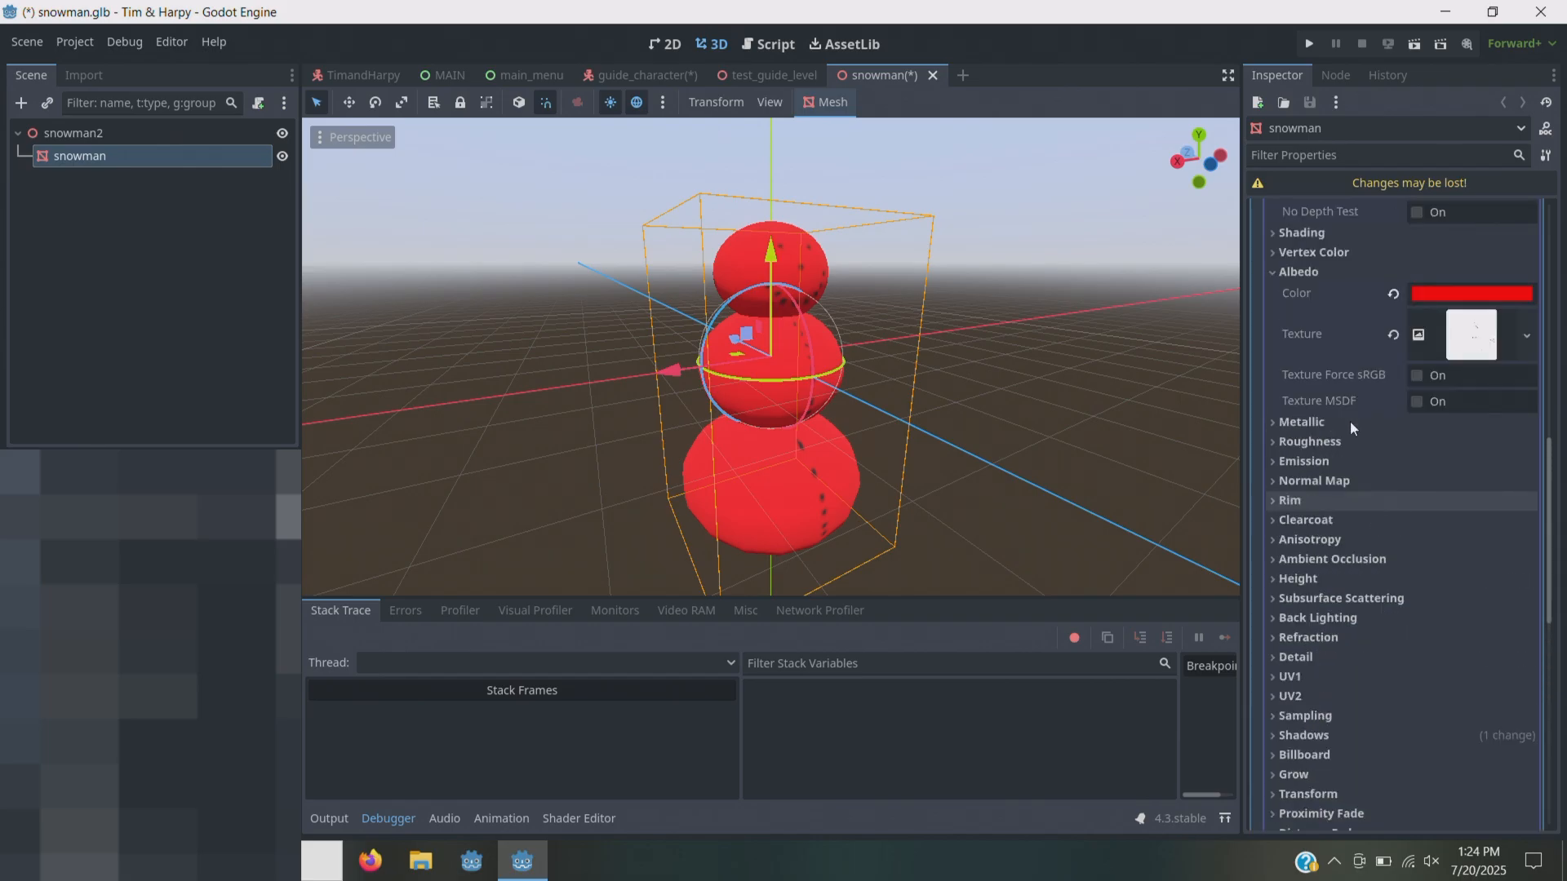
pyautogui.scroll(2, 1350, 421)
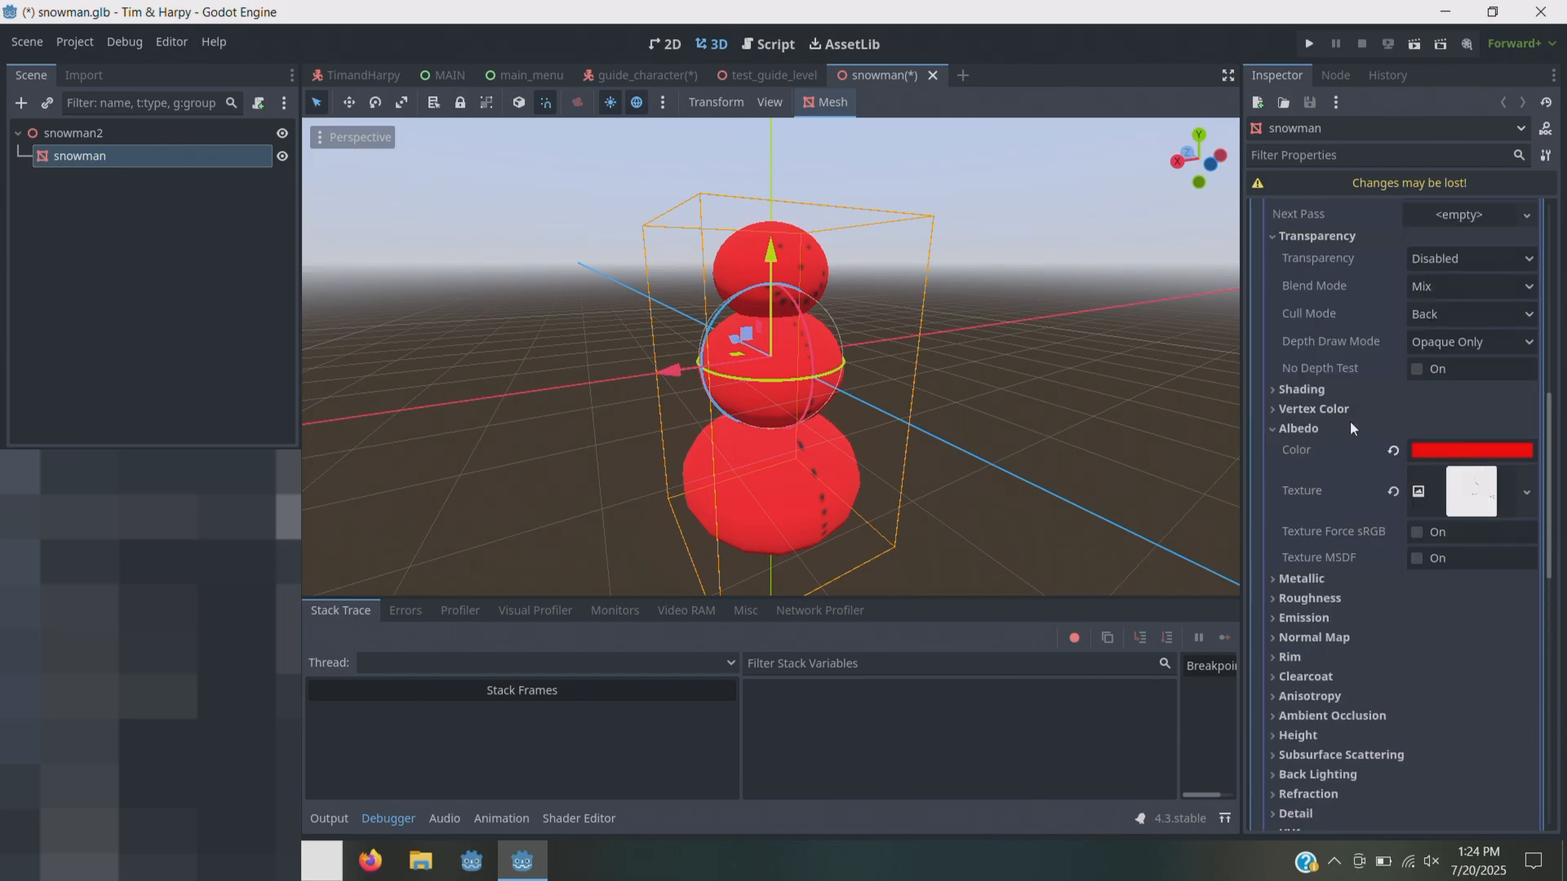
pyautogui.scroll(2, 1350, 421)
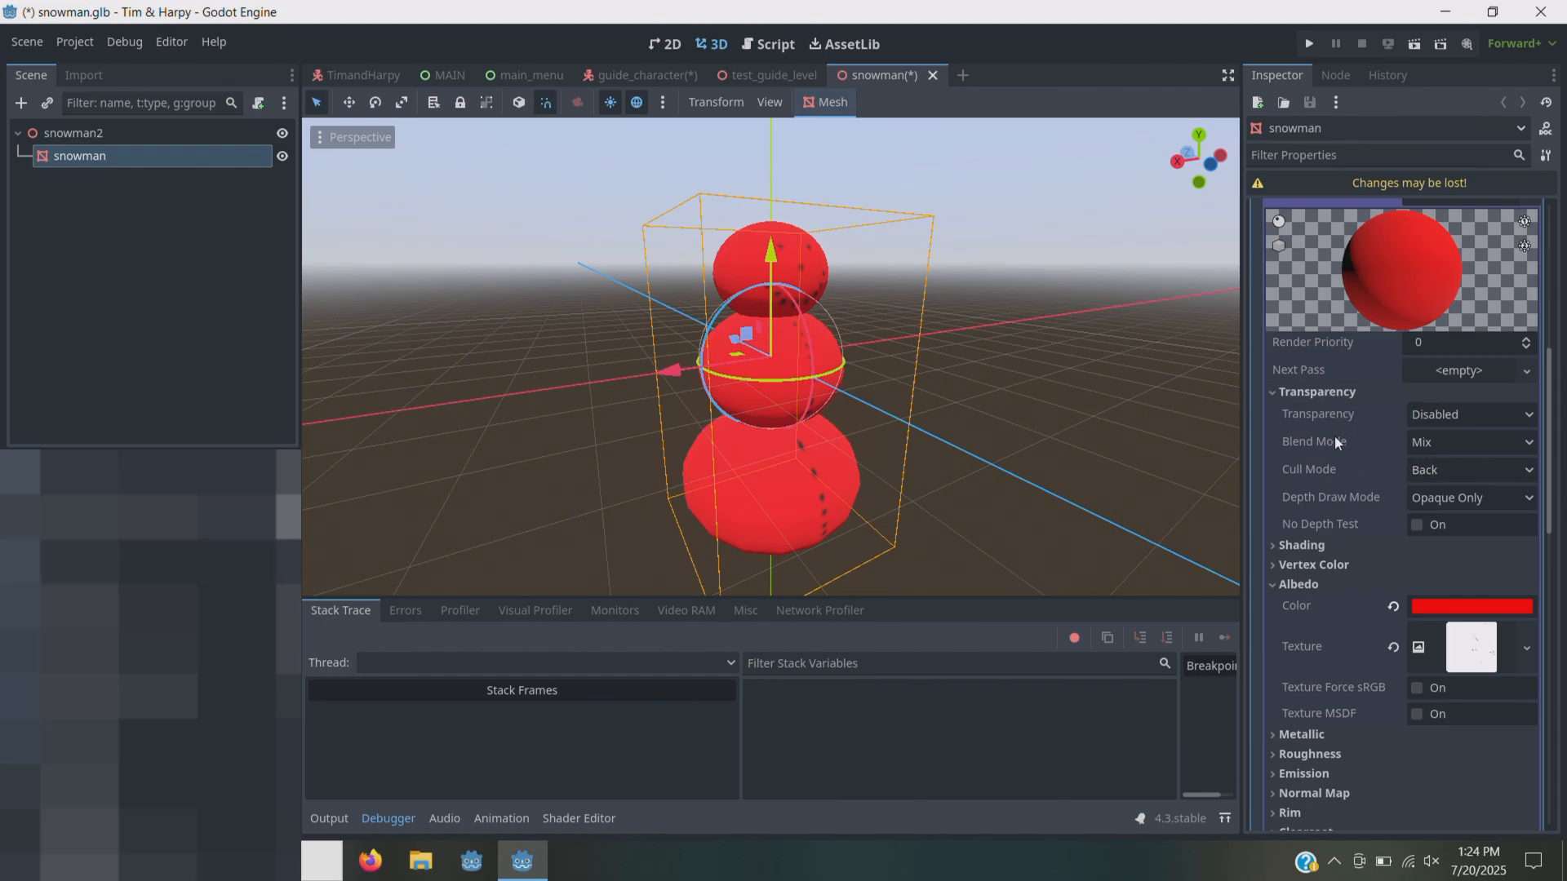
pyautogui.click(1313, 544)
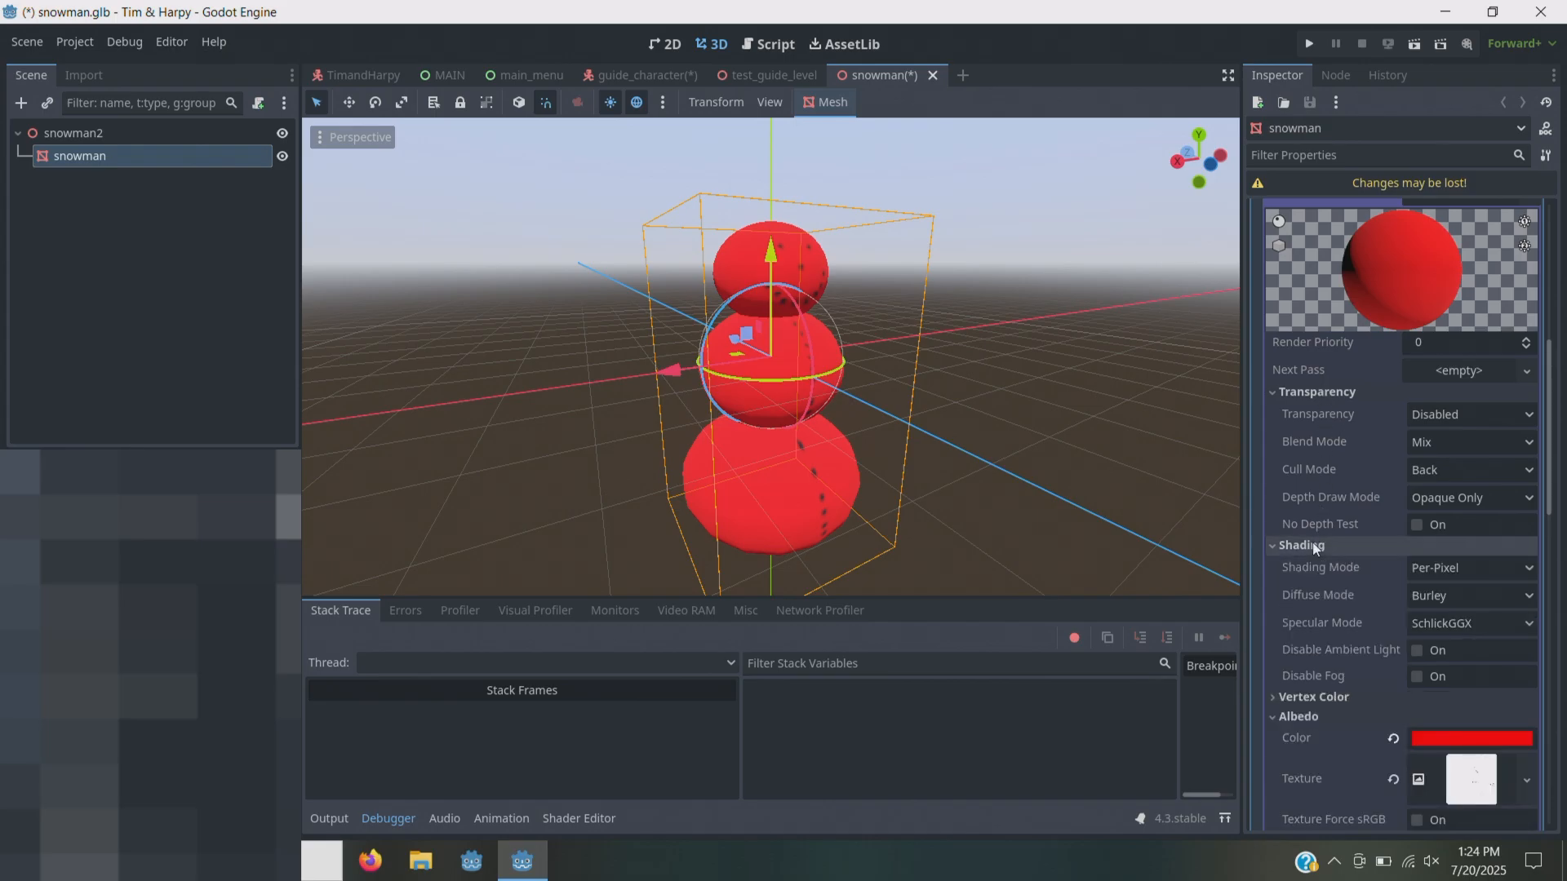
pyautogui.click(1469, 567)
pyautogui.click(1441, 594)
pyautogui.moveTo(1179, 138); pyautogui.dragTo(1120, 137)
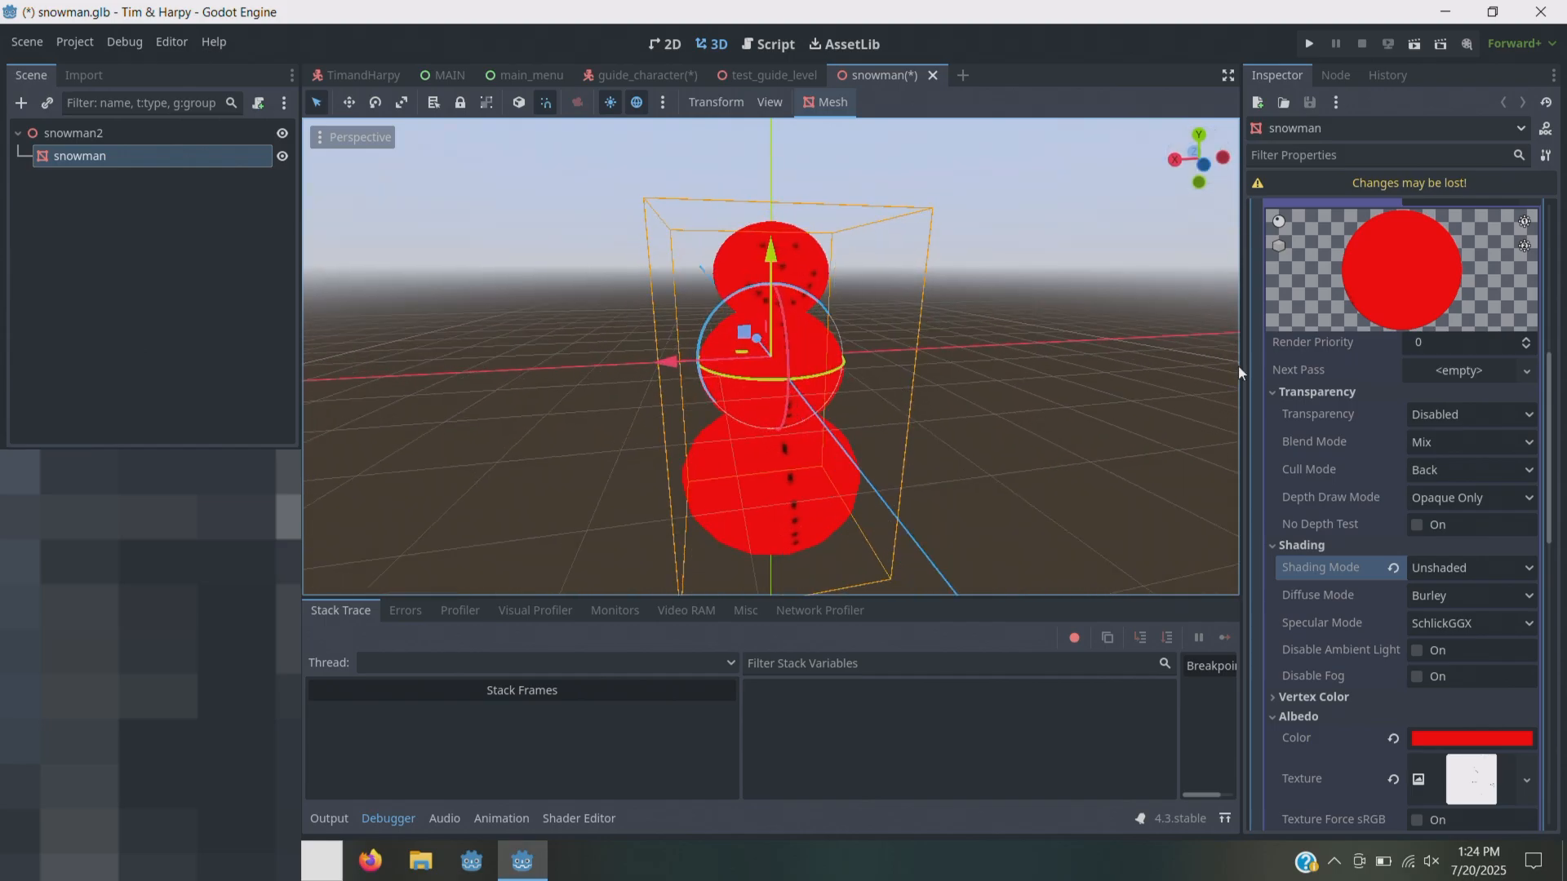
pyautogui.click(1393, 567)
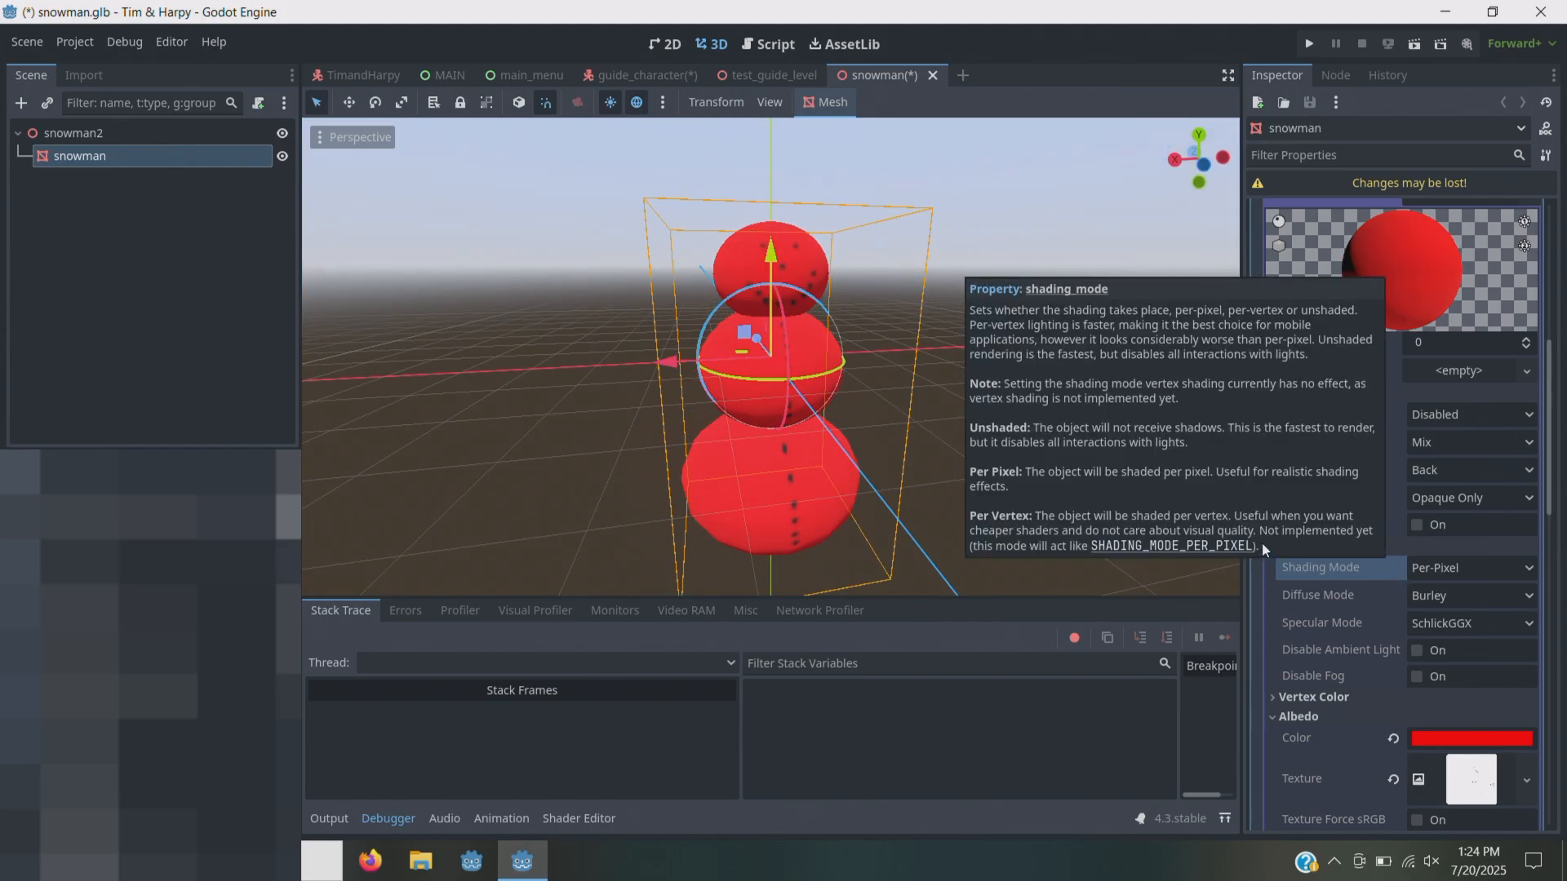
pyautogui.click(1298, 392)
pyautogui.click(1297, 412)
# - Rename the root node snowman2 to snowman and save the scene
pyautogui.doubleClick(114, 133)
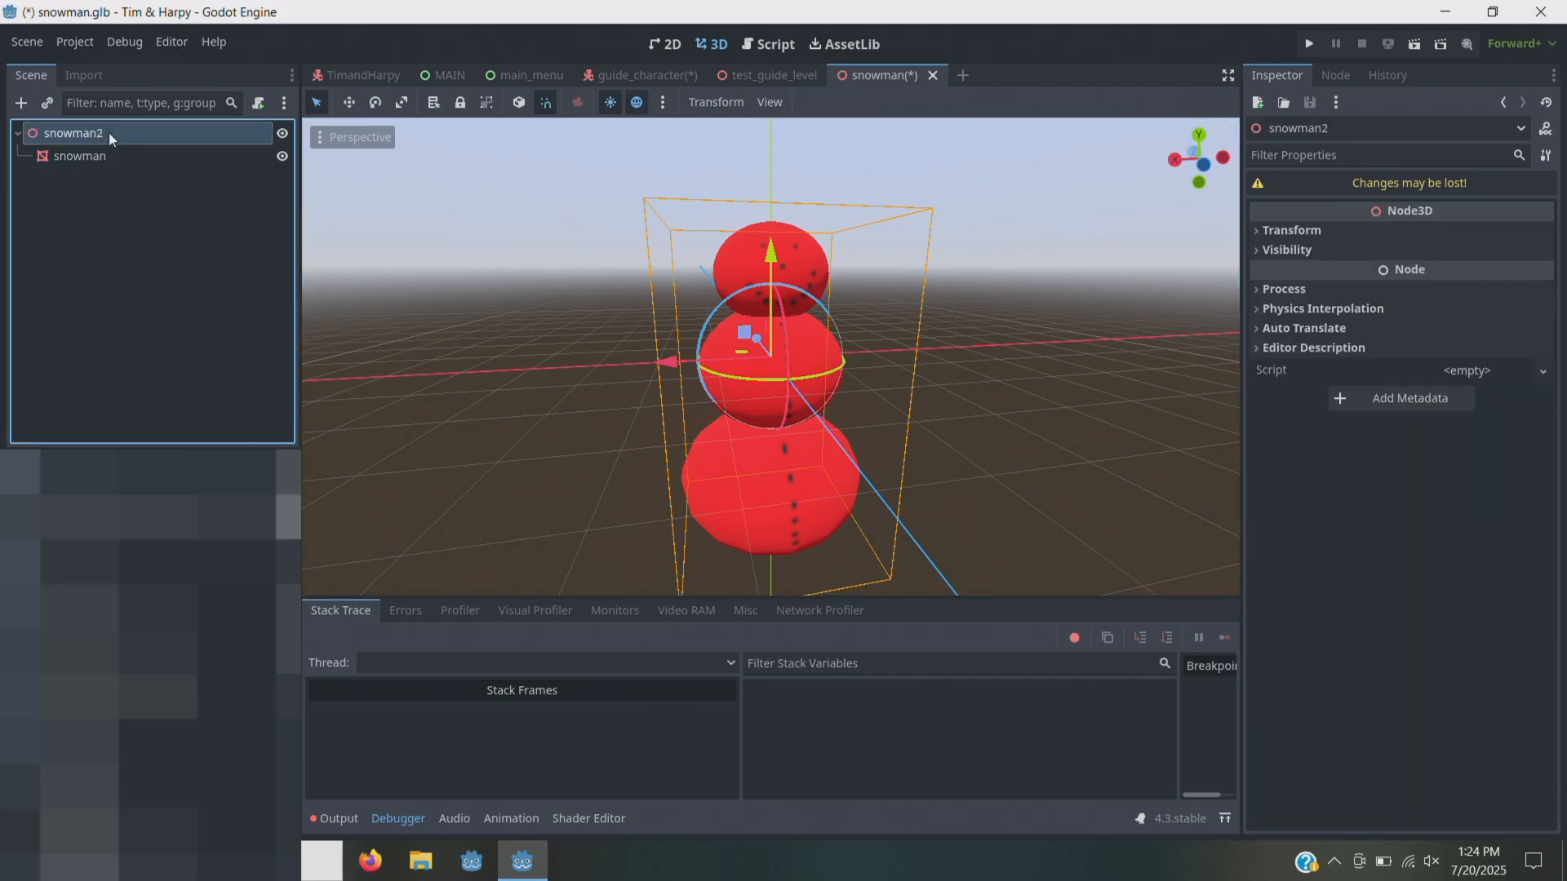
pyautogui.click(115, 132)
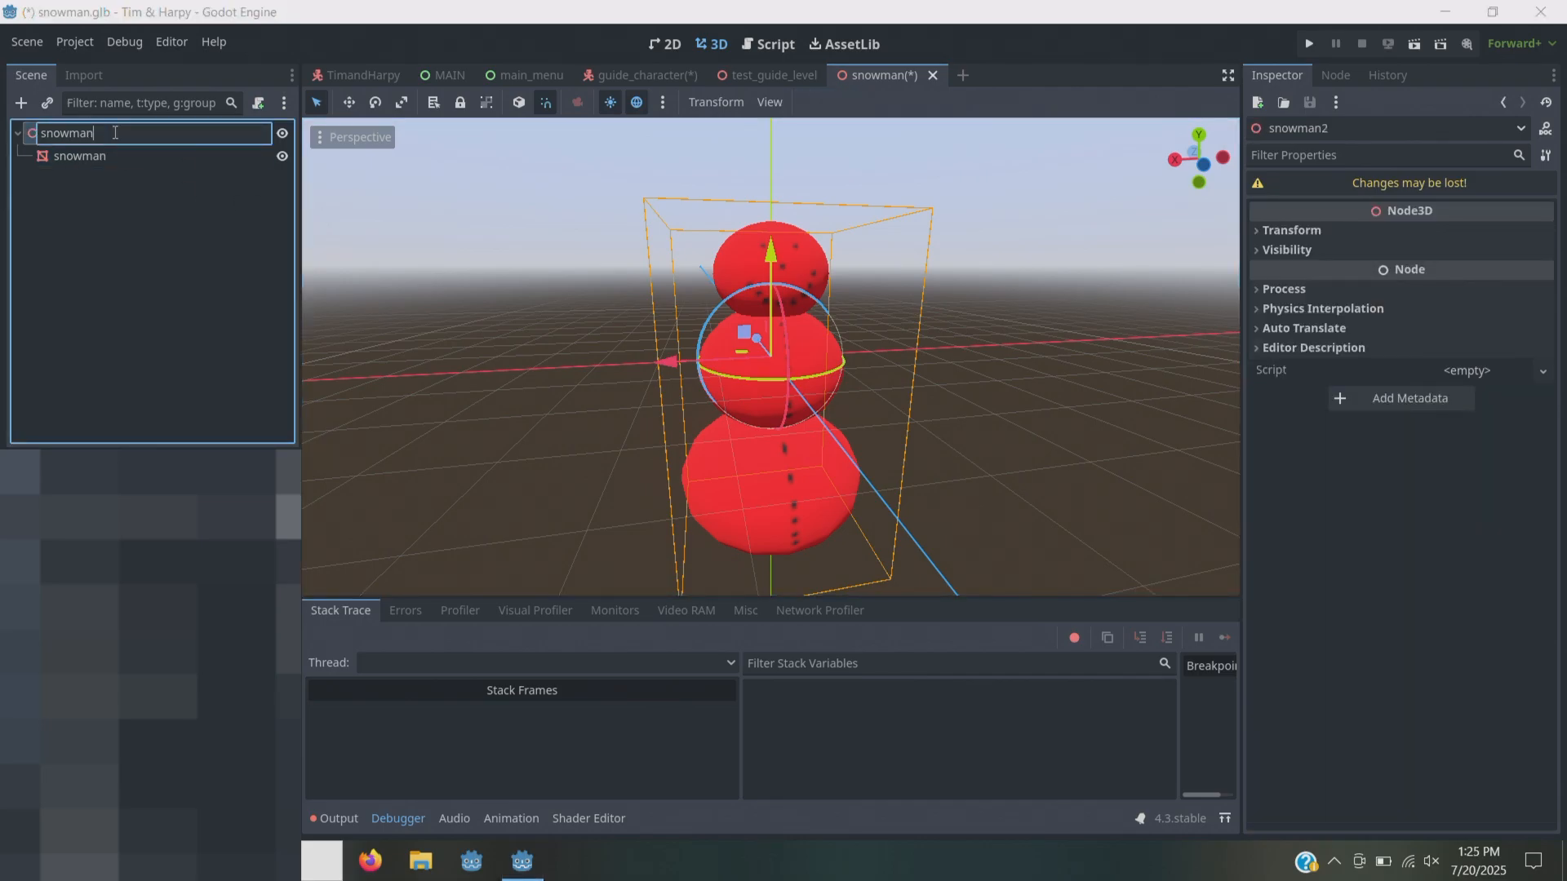
pyautogui.press('Return')
pyautogui.hotkey('ctrl', 's')
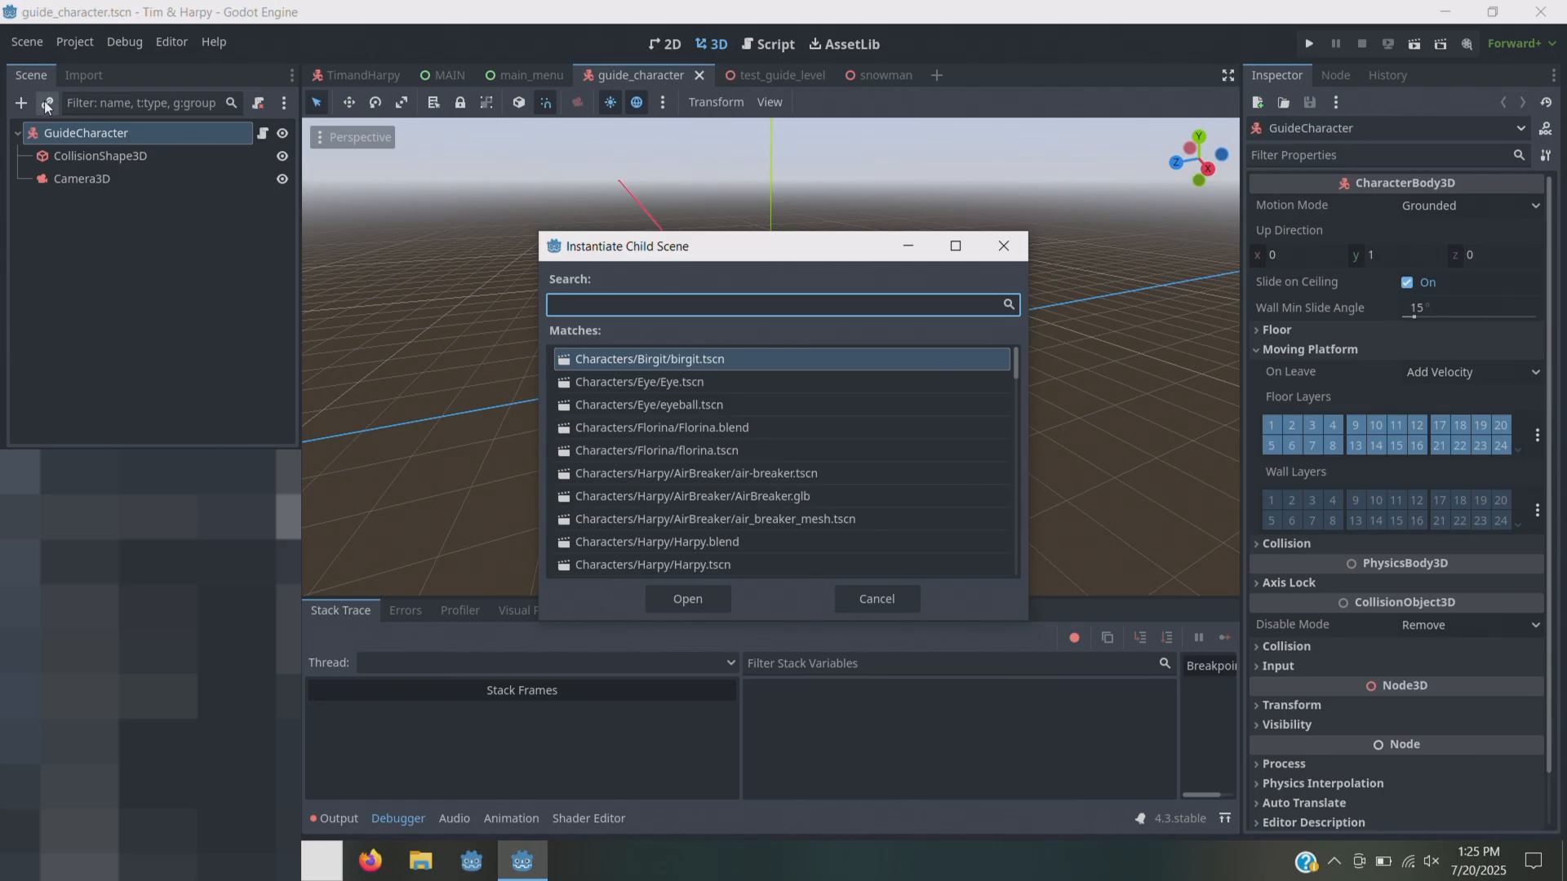
# - Instantiate GUIDE/snowman.tscn as a child of GuideCharacter and move it above CollisionShape3D in the node tree
pyautogui.write('snow')
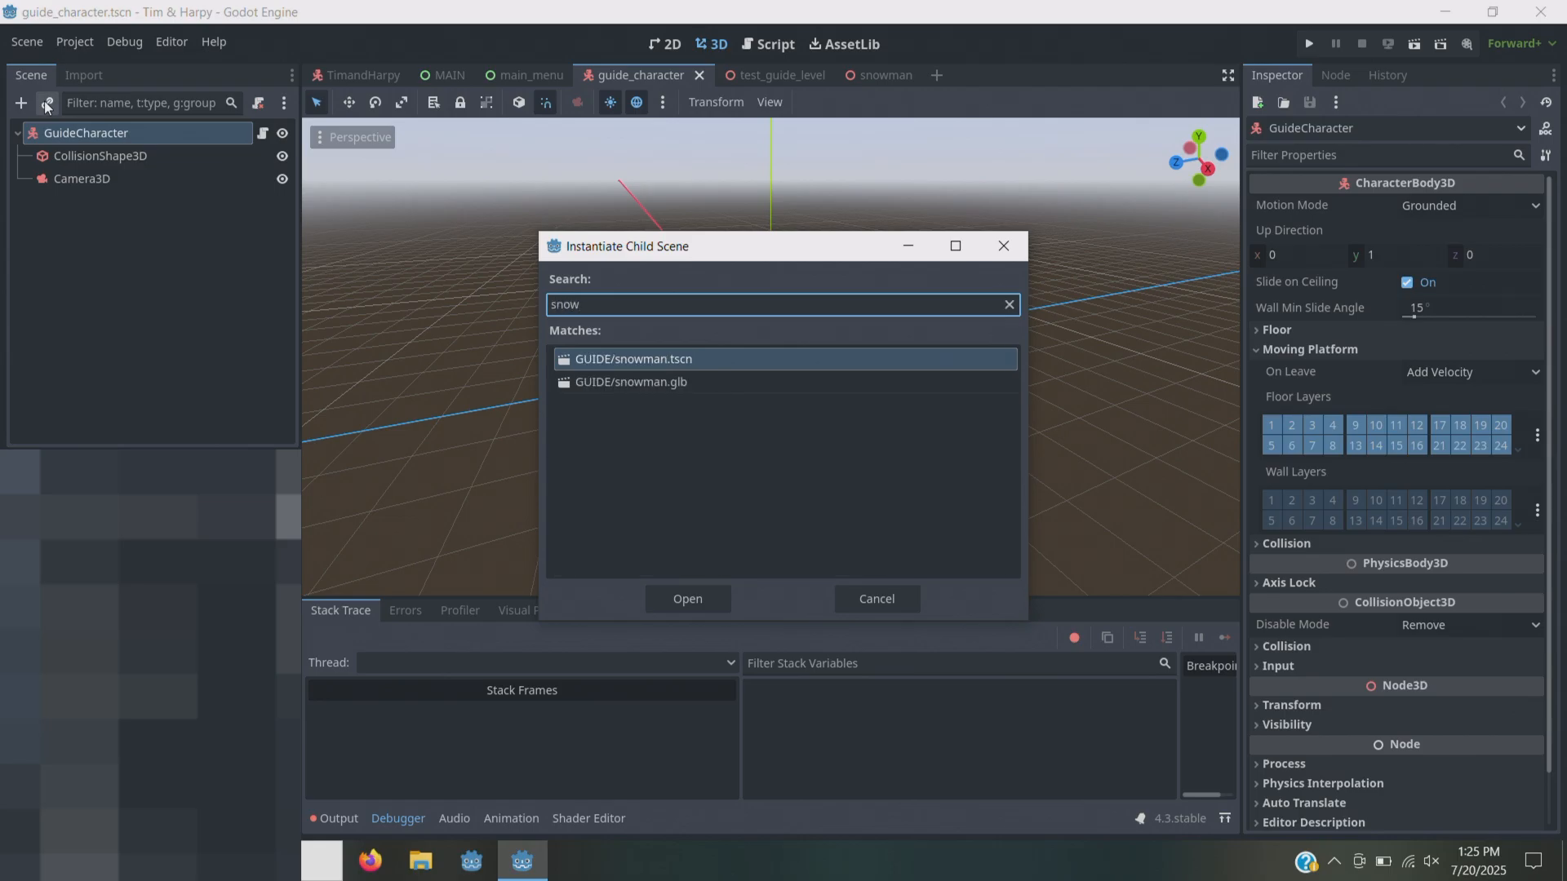
pyautogui.click(677, 599)
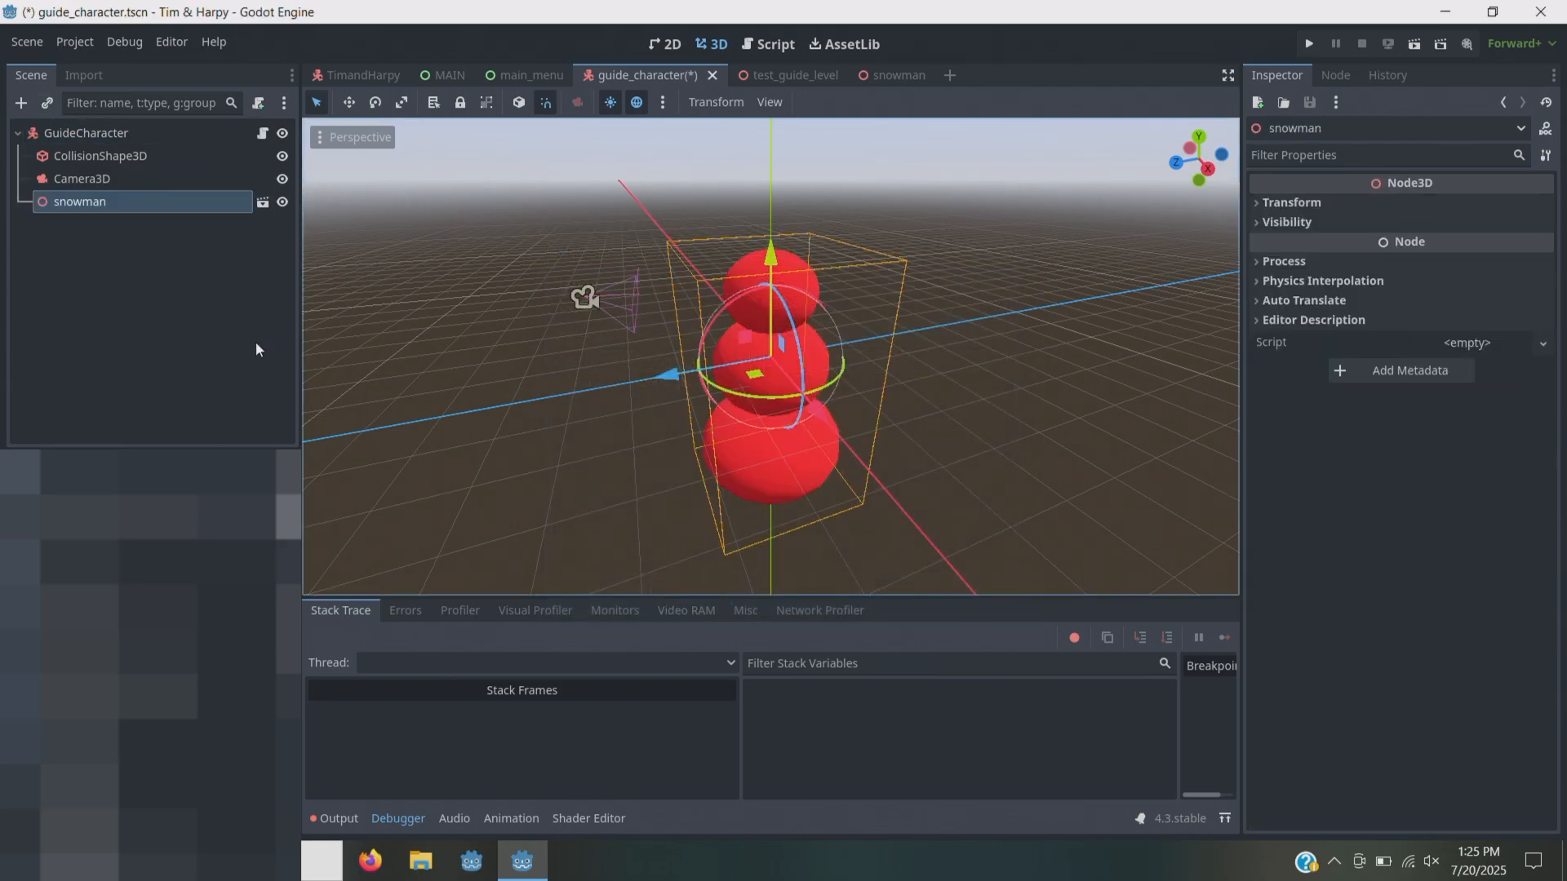
pyautogui.moveTo(85, 200); pyautogui.dragTo(140, 148)
pyautogui.moveTo(1212, 157); pyautogui.dragTo(951, 115)
pyautogui.scroll(-4, 1141, 318)
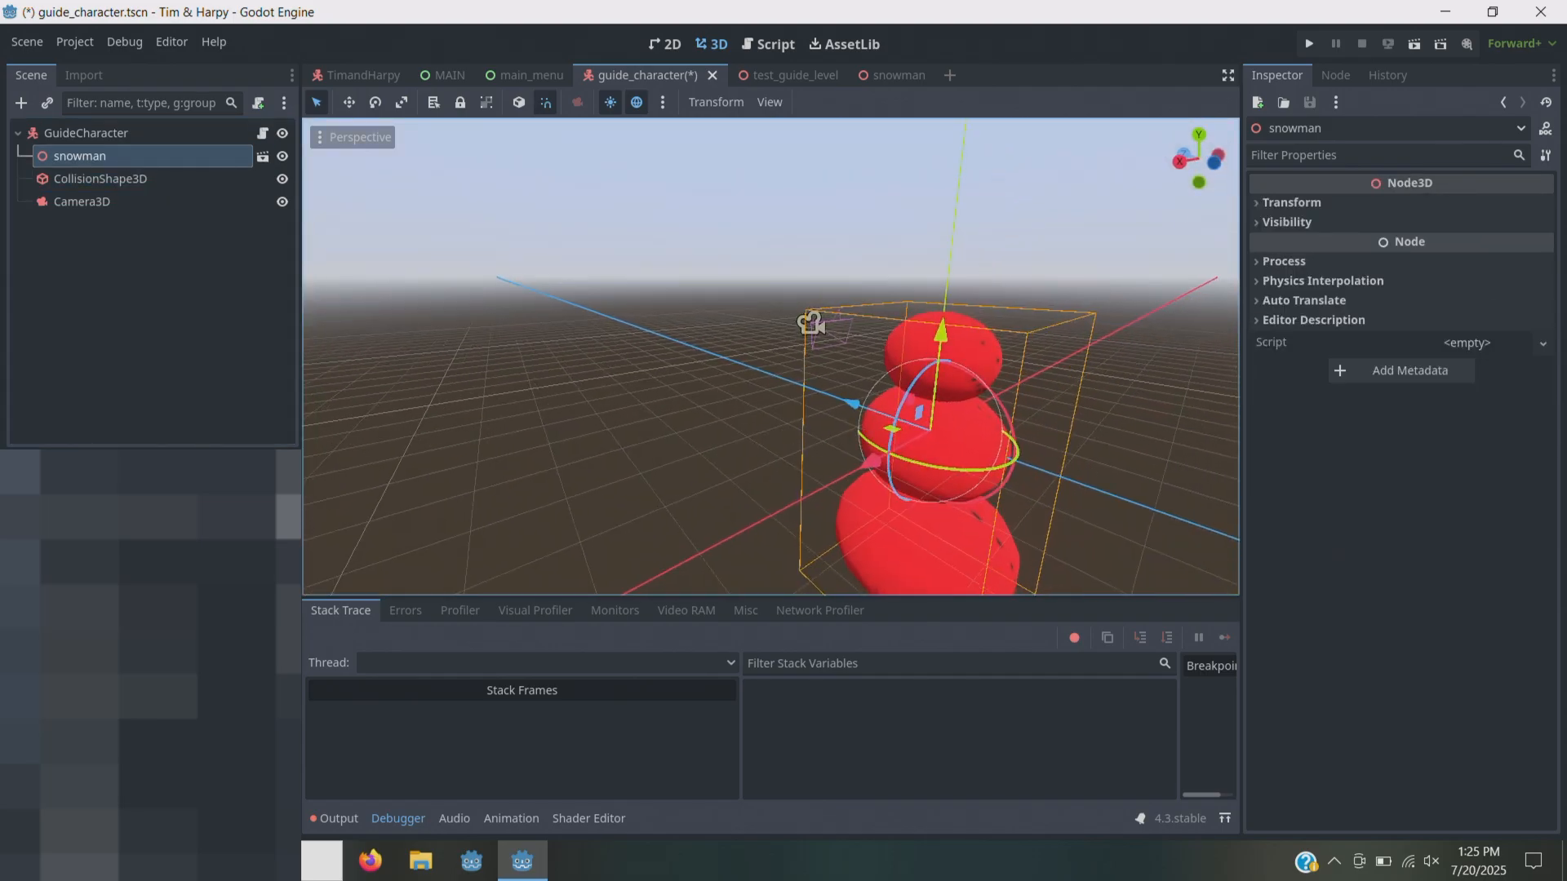
pyautogui.scroll(-3, 1140, 395)
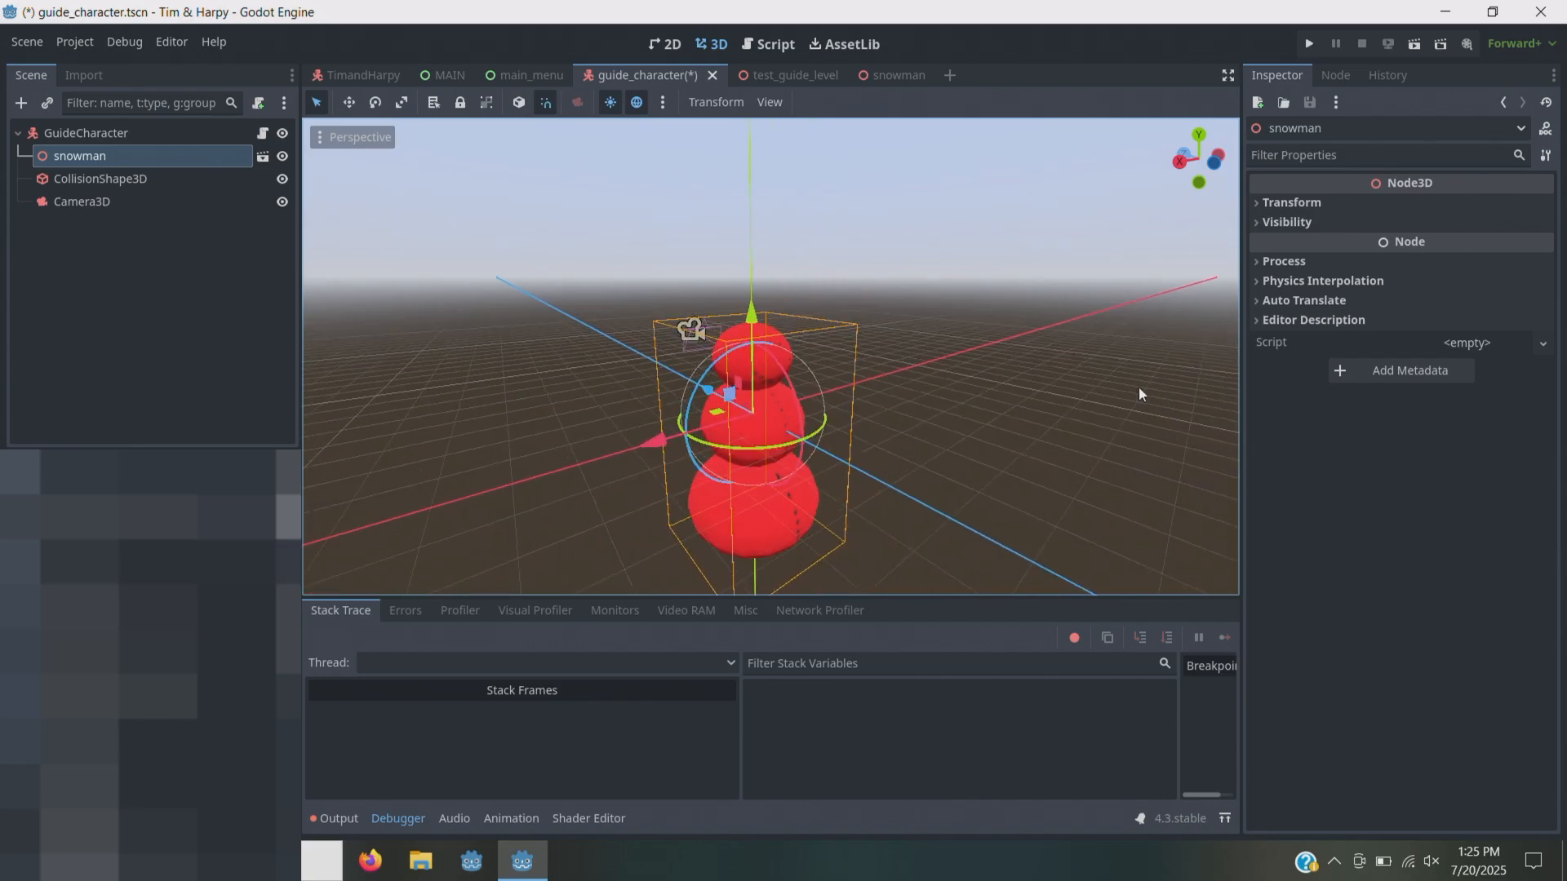
# - Add an AnimationPlayer node as a child of GuideCharacter
pyautogui.click(57, 134)
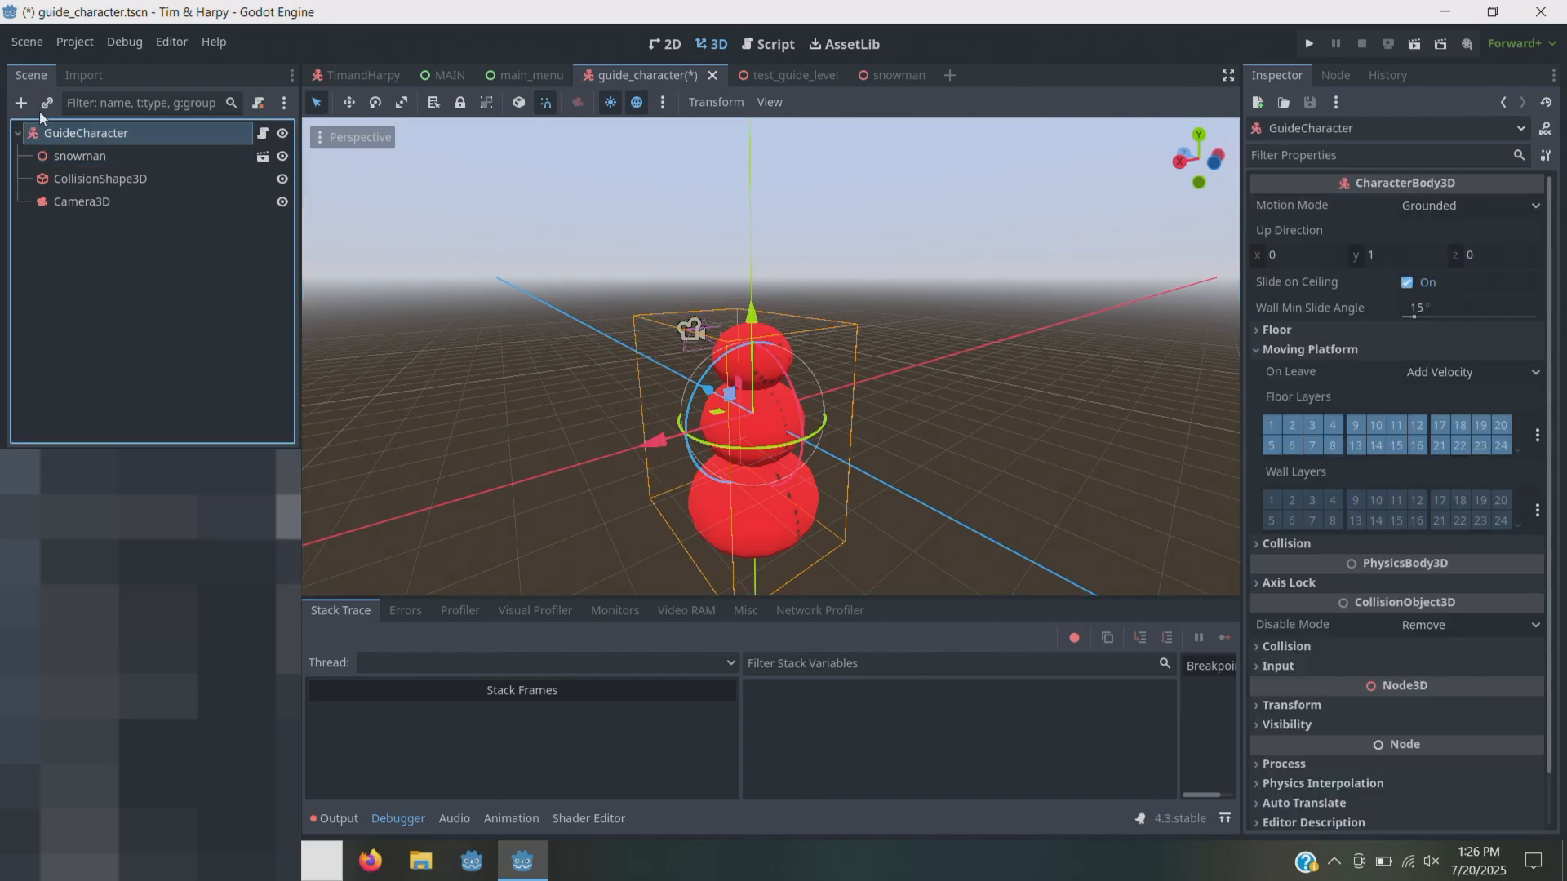
pyautogui.click(21, 103)
pyautogui.write('anim')
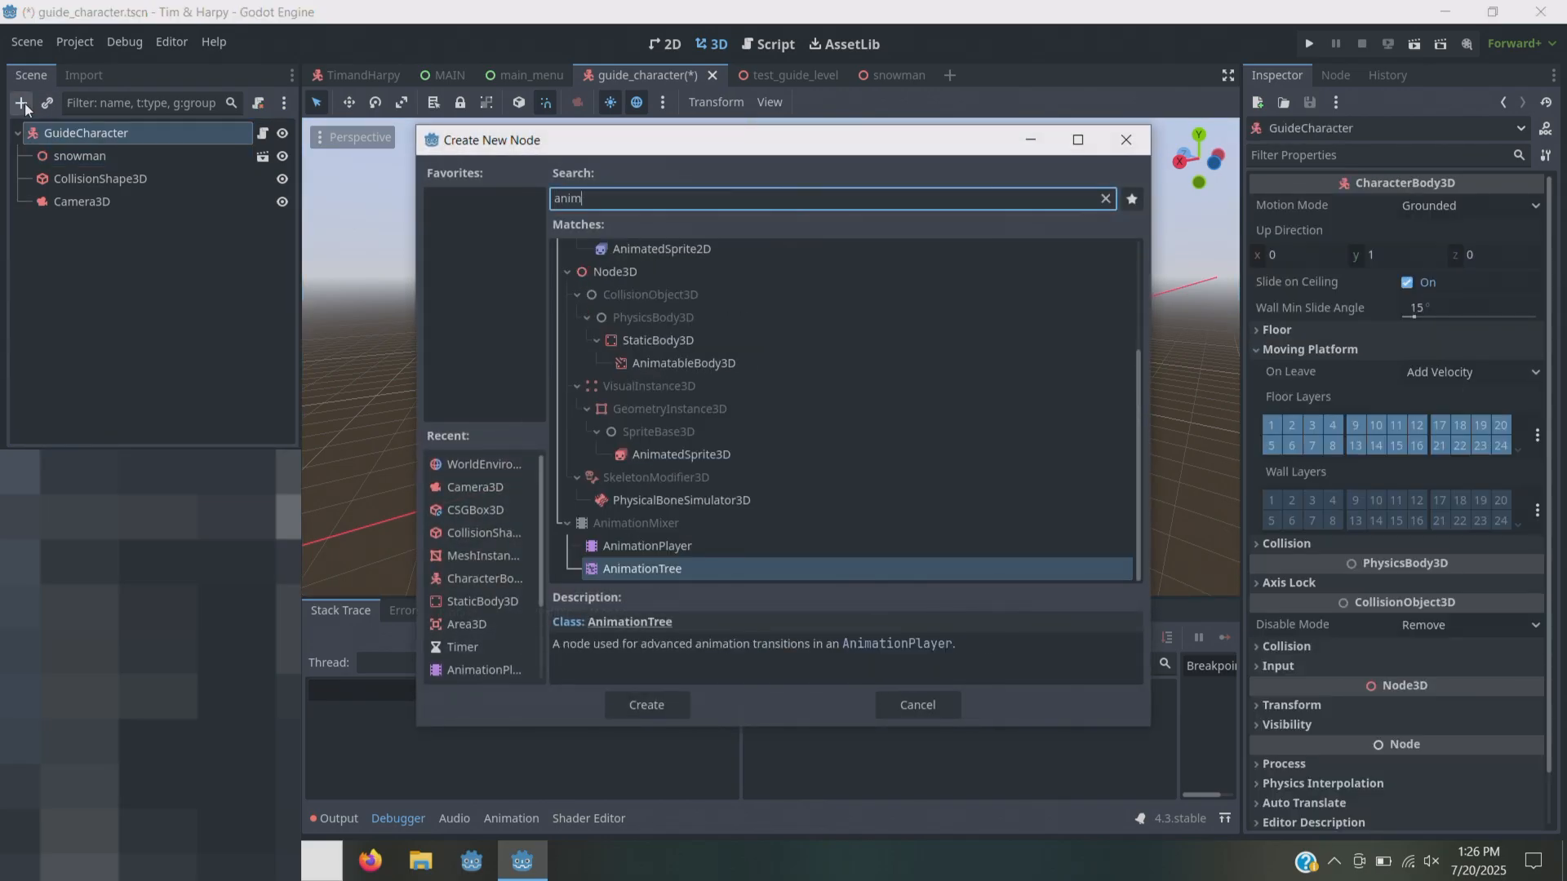
pyautogui.press('Up')
pyautogui.press('Return')
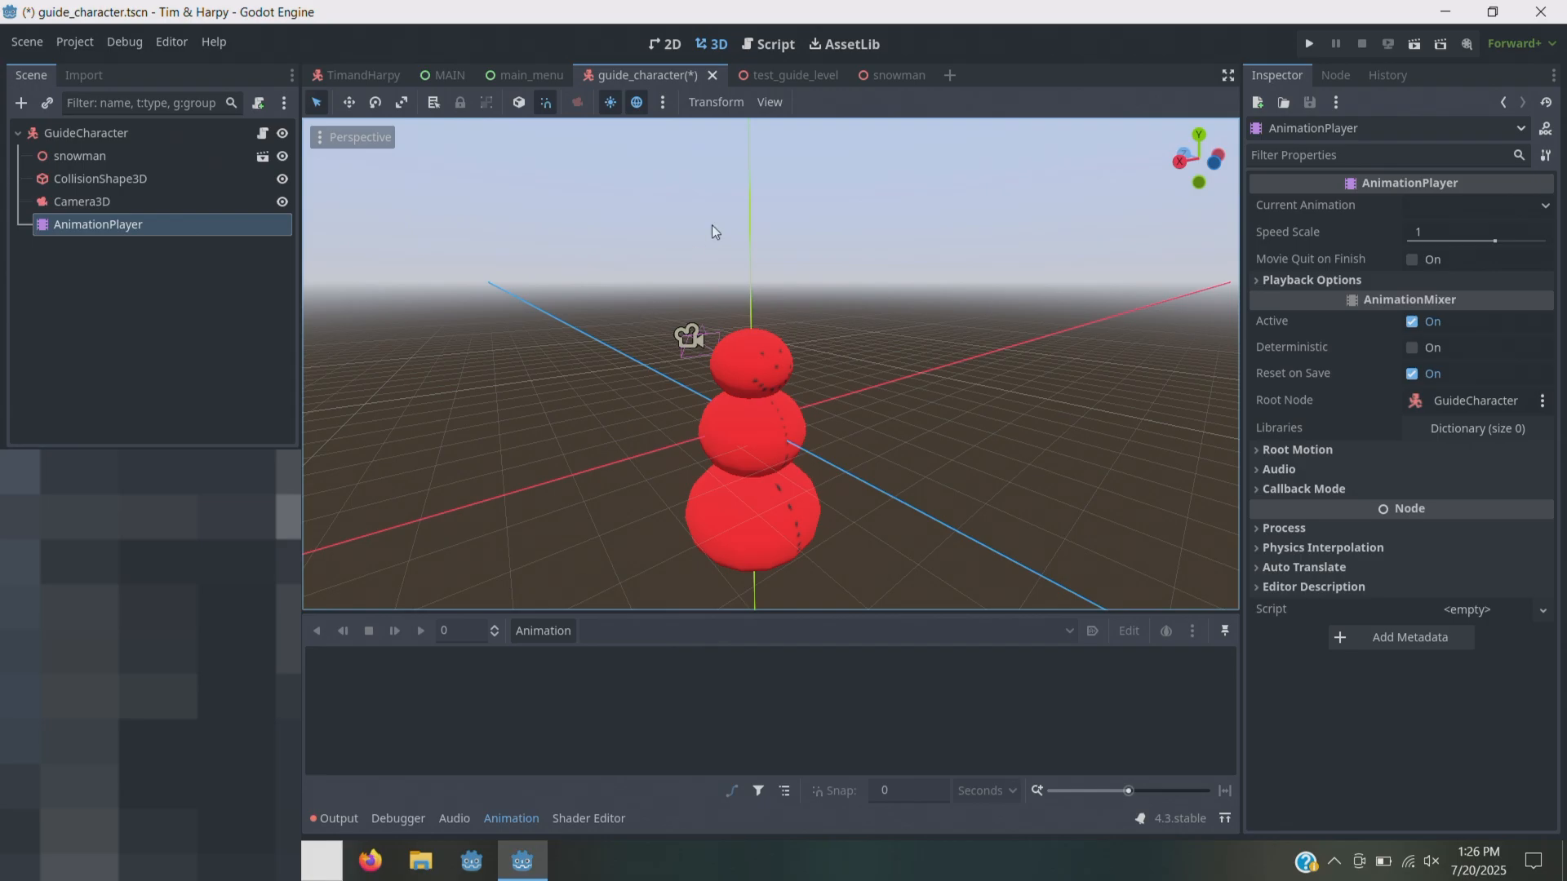
# - Open GuideCharacter's script and review its state machine, jump and movement code
pyautogui.click(263, 134)
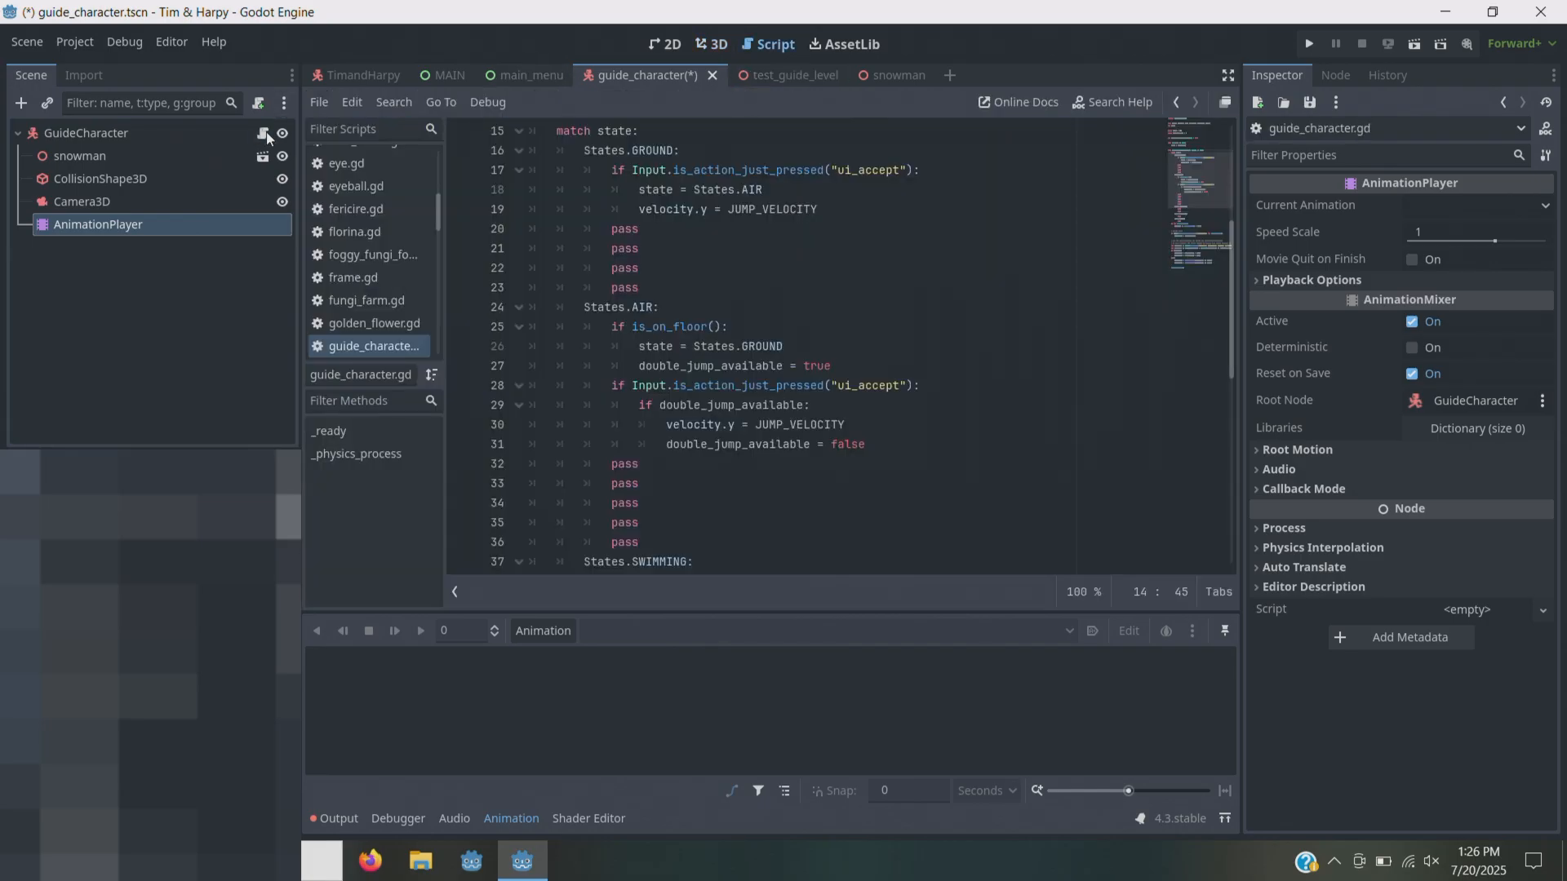
pyautogui.scroll(2, 725, 371)
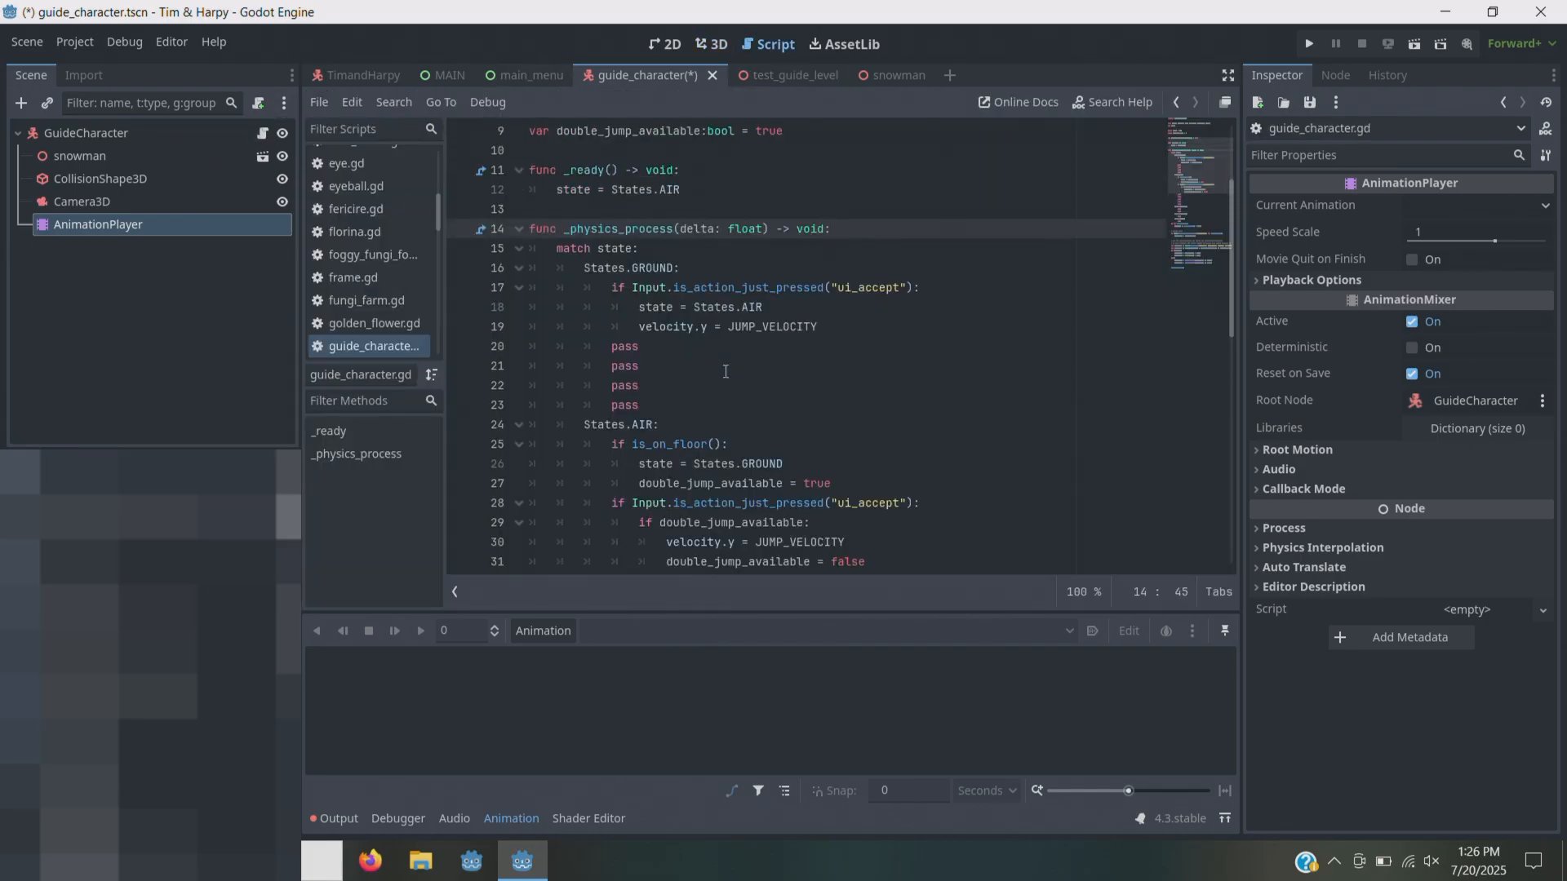
pyautogui.scroll(-10, 726, 372)
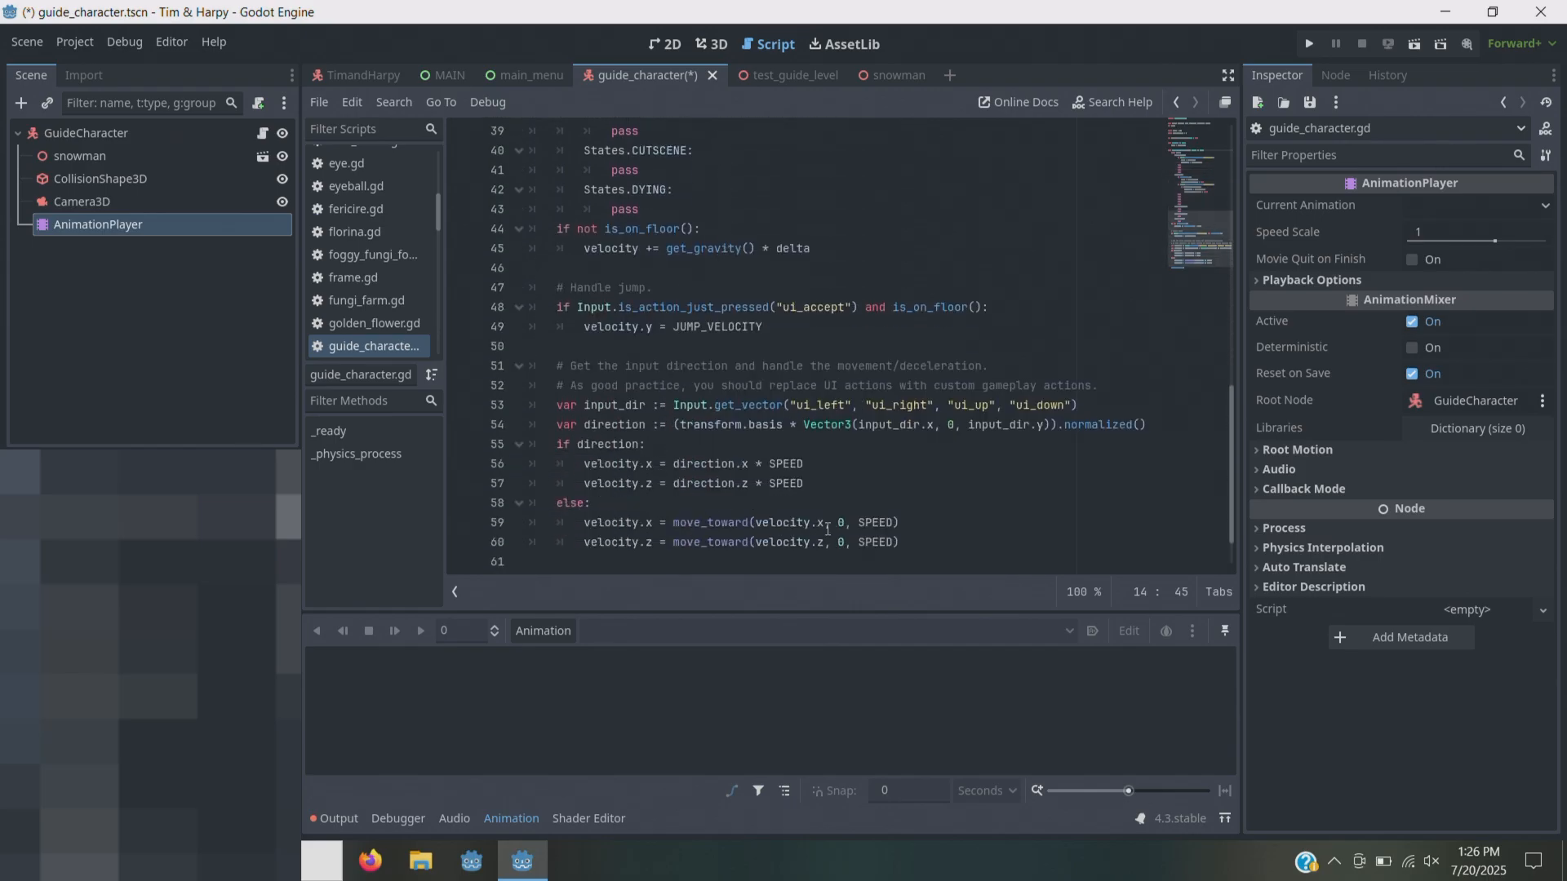
pyautogui.scroll(8, 826, 529)
pyautogui.scroll(-8, 745, 485)
# - Try deleting the jump handling and input movement block from the "# Handle jump." comment through the else branch, and undo the deletion
pyautogui.moveTo(899, 542); pyautogui.dragTo(559, 294)
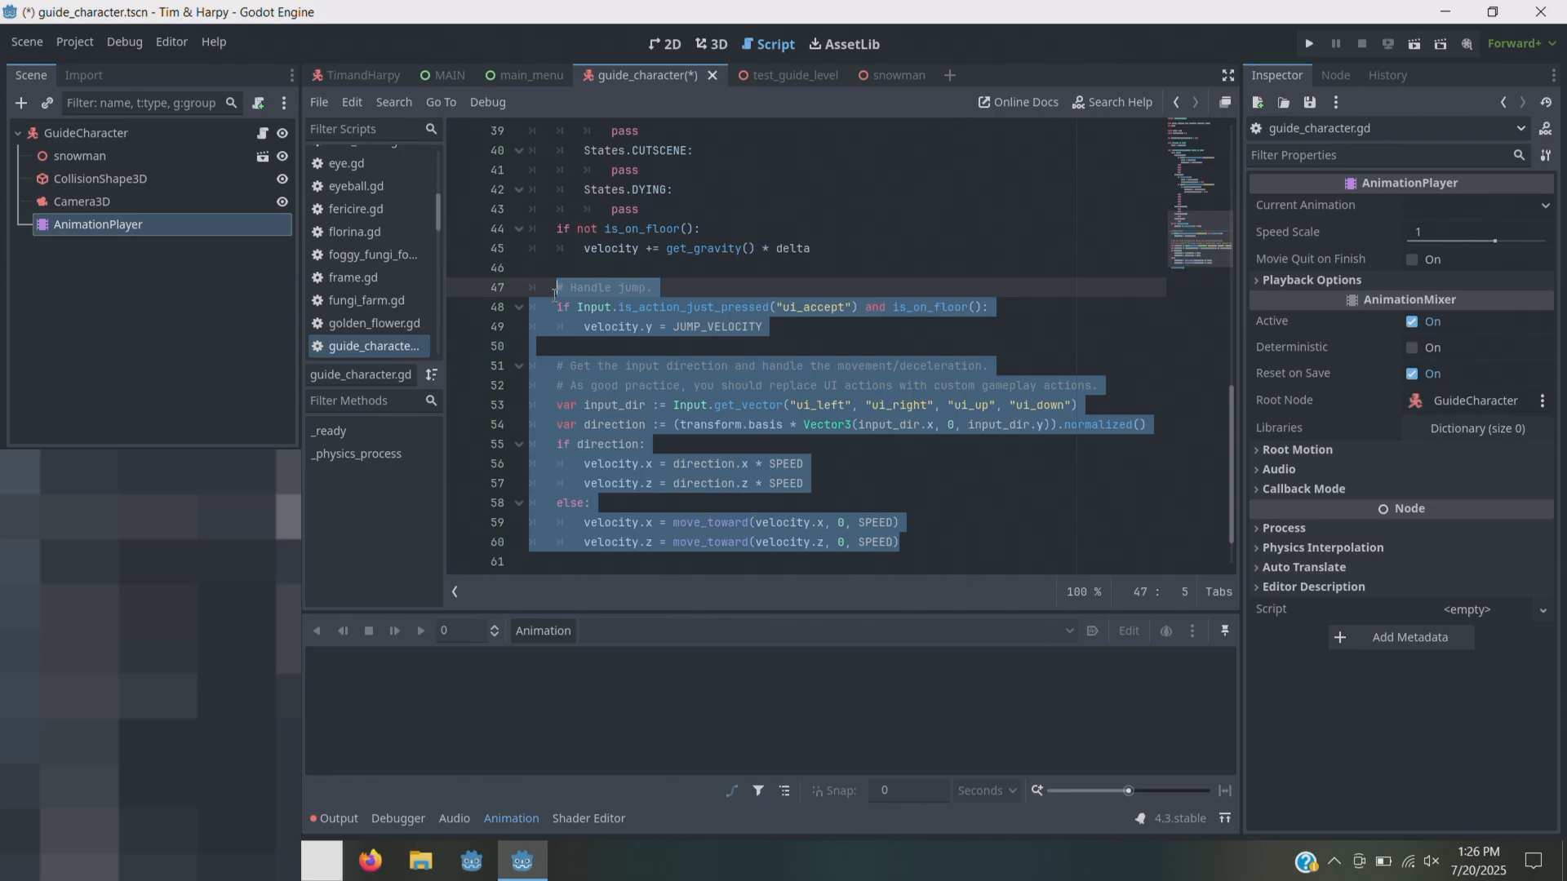
pyautogui.press('BackSpace')
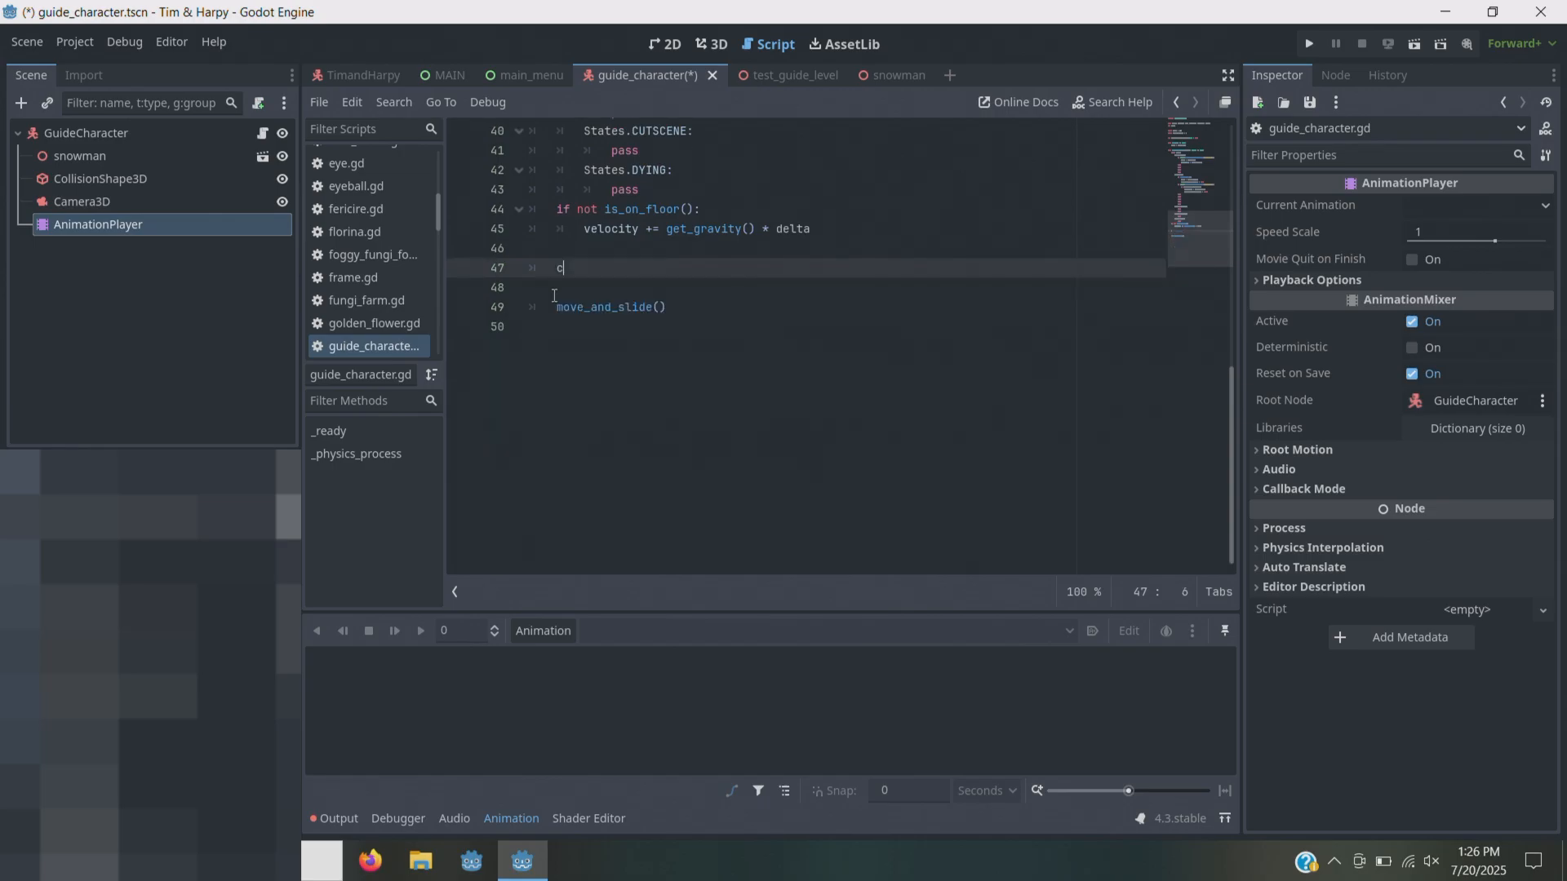
pyautogui.write('c')
pyautogui.hotkey('ctrl', 'z')
pyautogui.hotkey('ctrl', 'z')
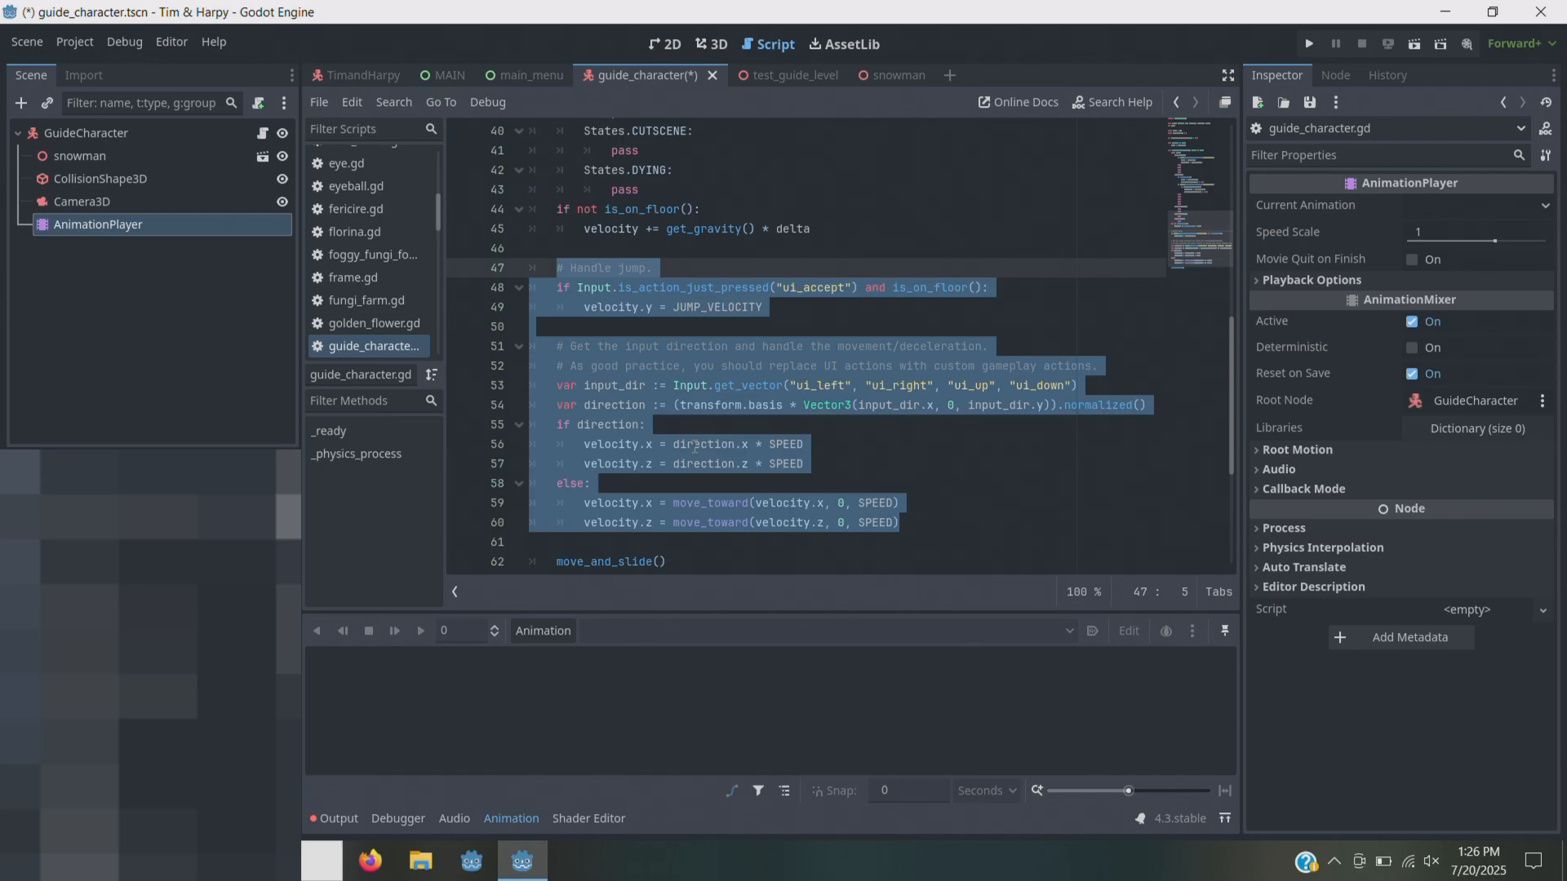
pyautogui.scroll(2, 731, 422)
pyautogui.scroll(-2, 731, 422)
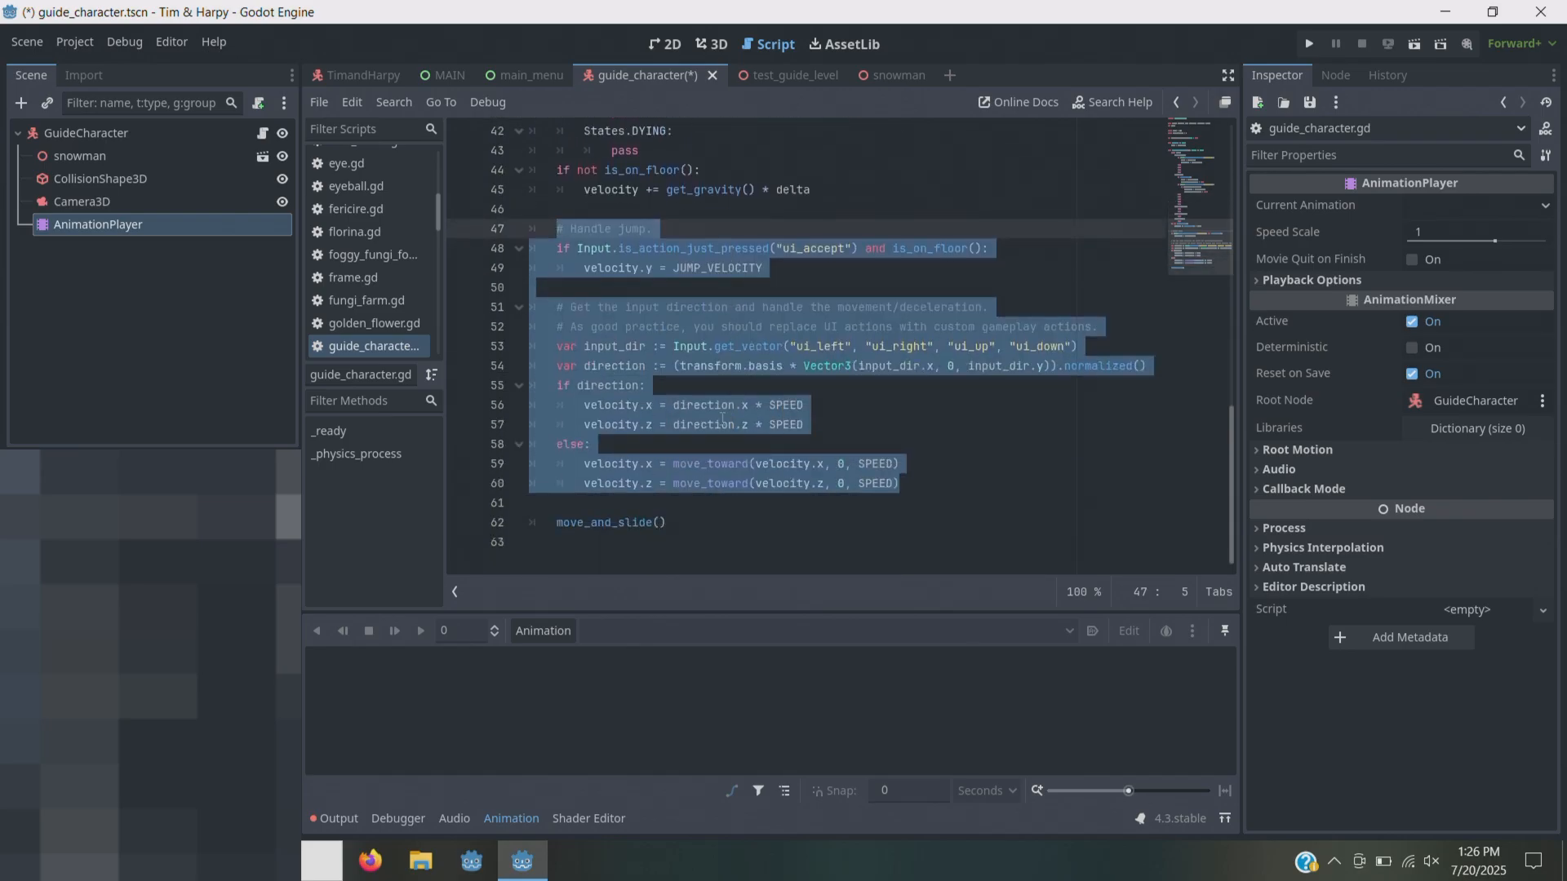
# - Delete the "# Handle jump." comment and its ui_accept jump condition below the gravity code in guide_character.gd
pyautogui.scroll(2, 648, 271)
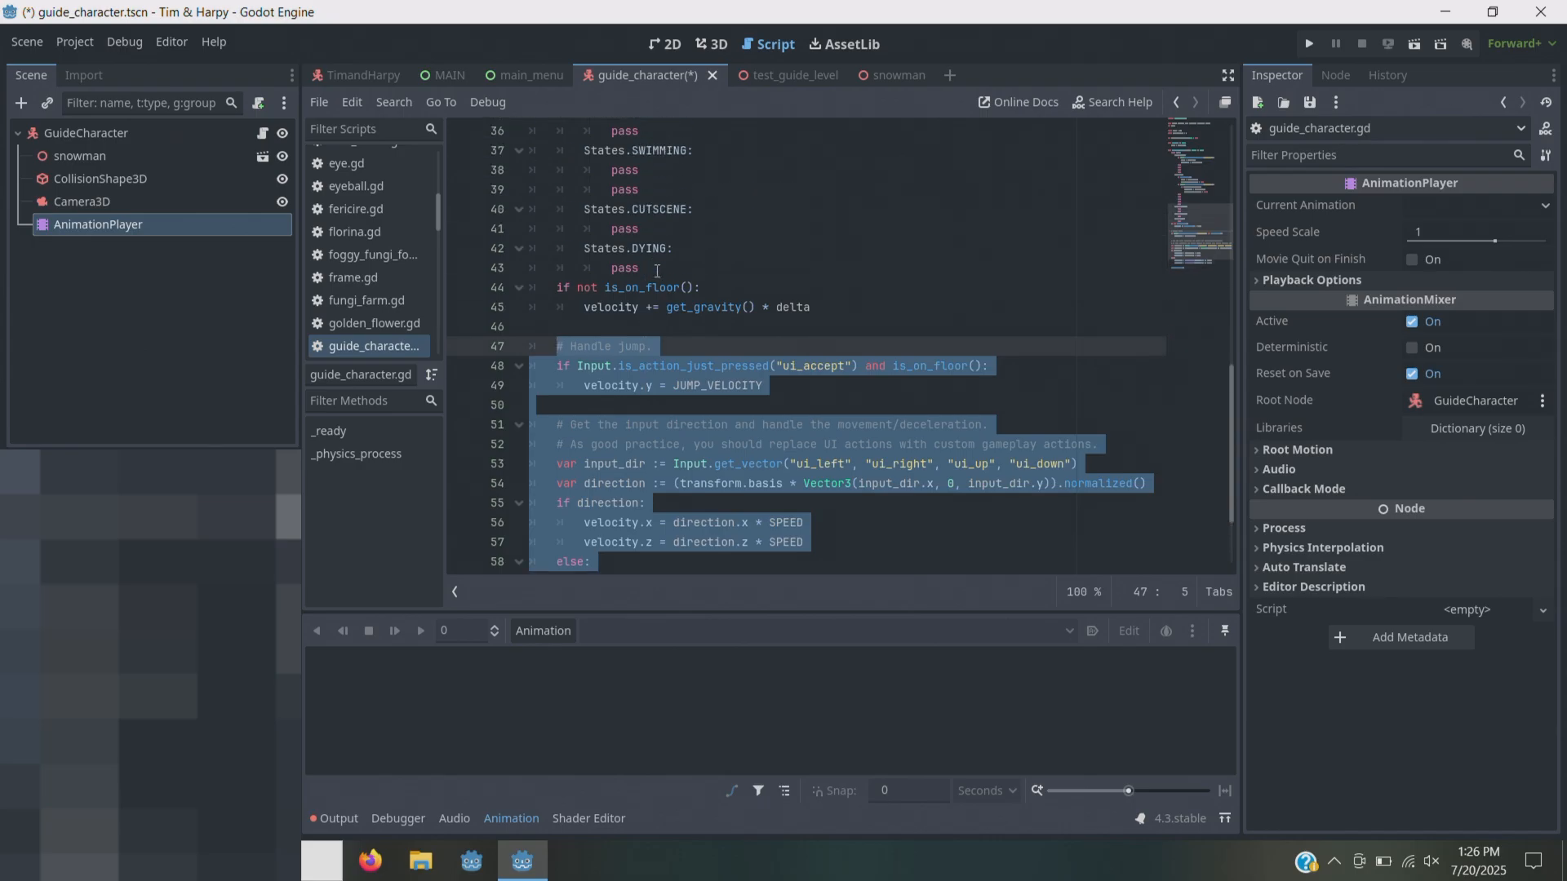
pyautogui.scroll(-2, 653, 277)
pyautogui.scroll(5, 700, 296)
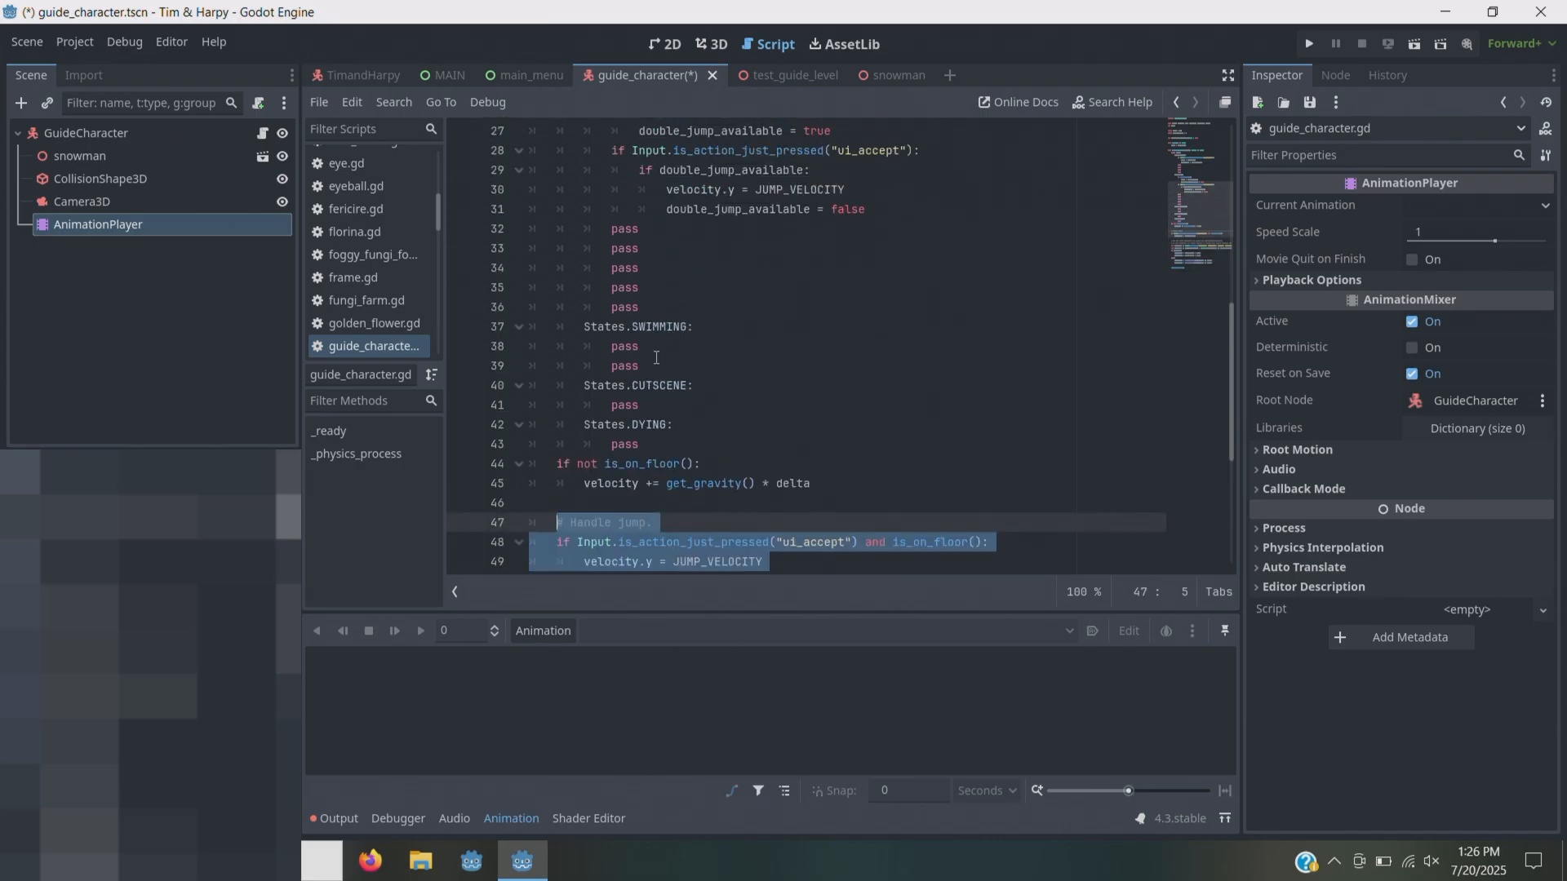
pyautogui.scroll(-2, 654, 360)
pyautogui.scroll(7, 636, 220)
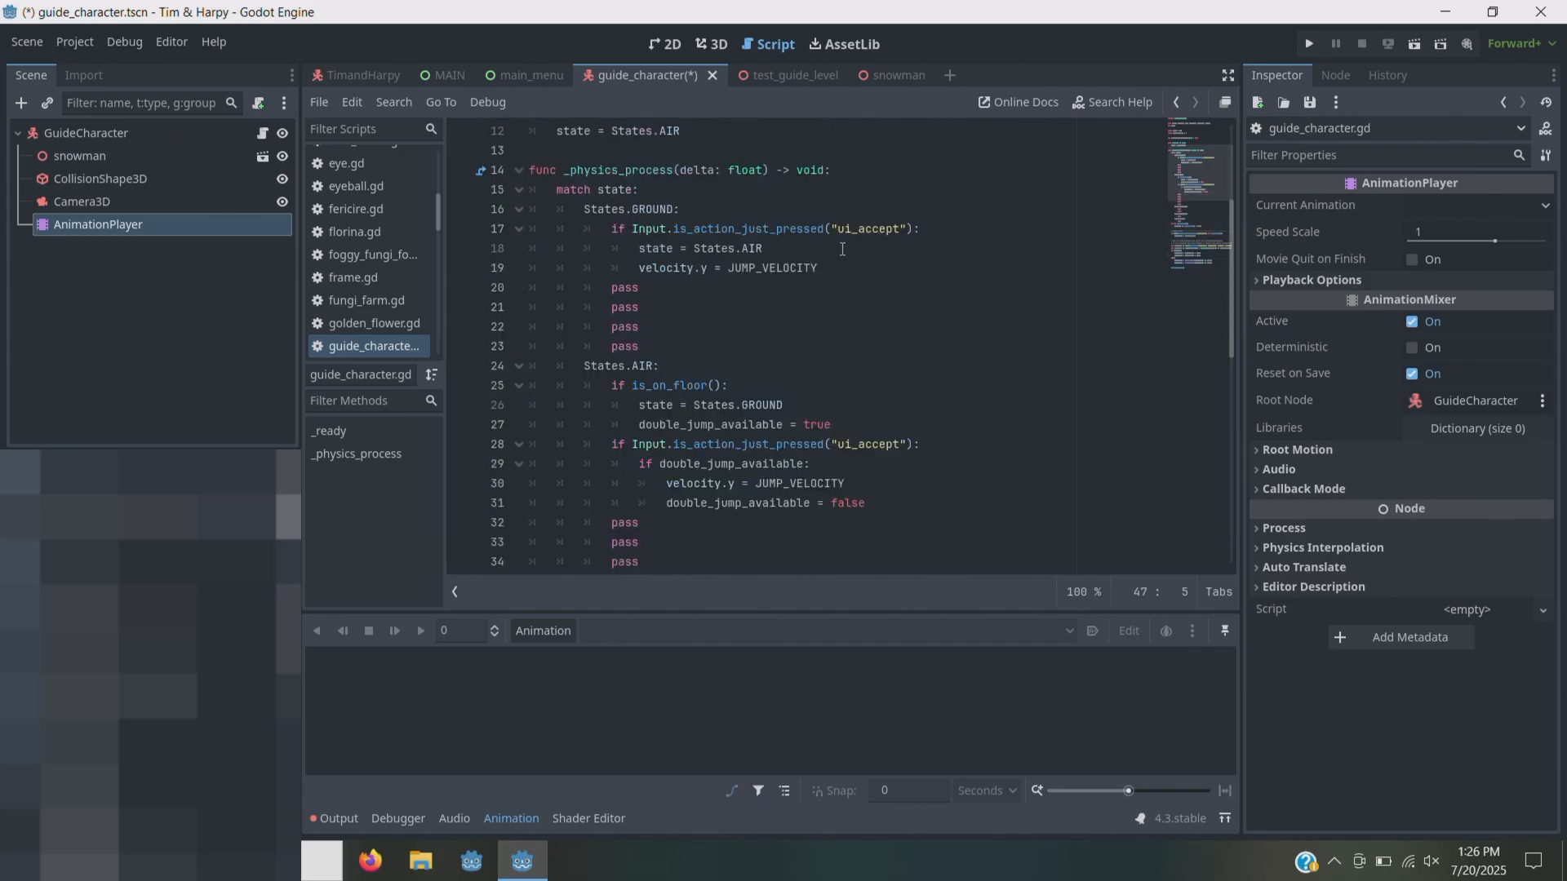
pyautogui.scroll(-6, 664, 424)
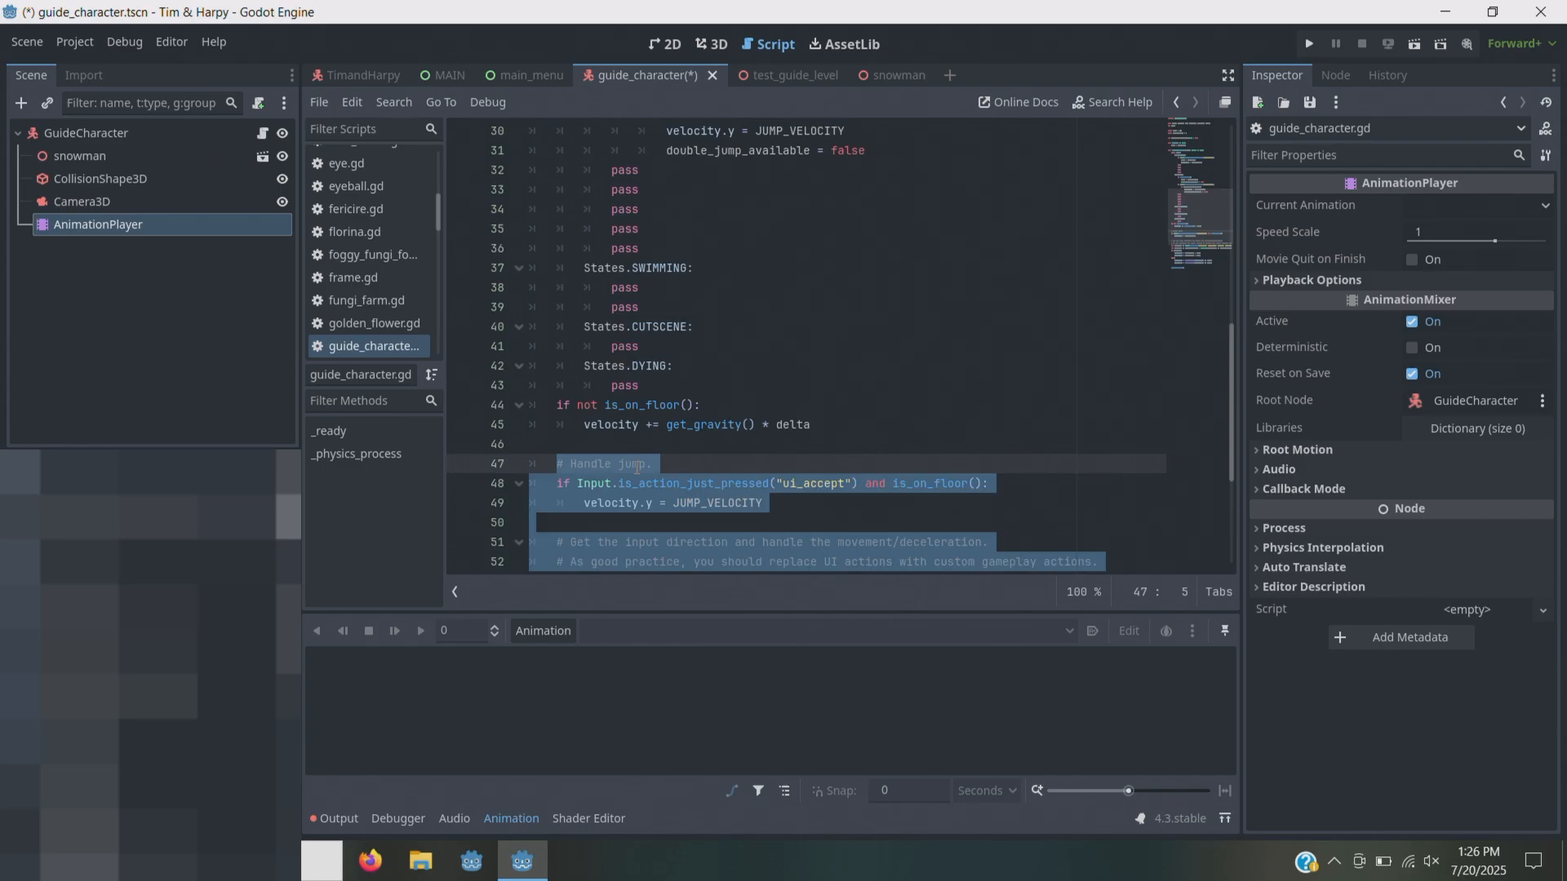
pyautogui.click(631, 464)
pyautogui.scroll(-1, 632, 464)
pyautogui.moveTo(767, 445); pyautogui.dragTo(548, 410)
pyautogui.press('Delete')
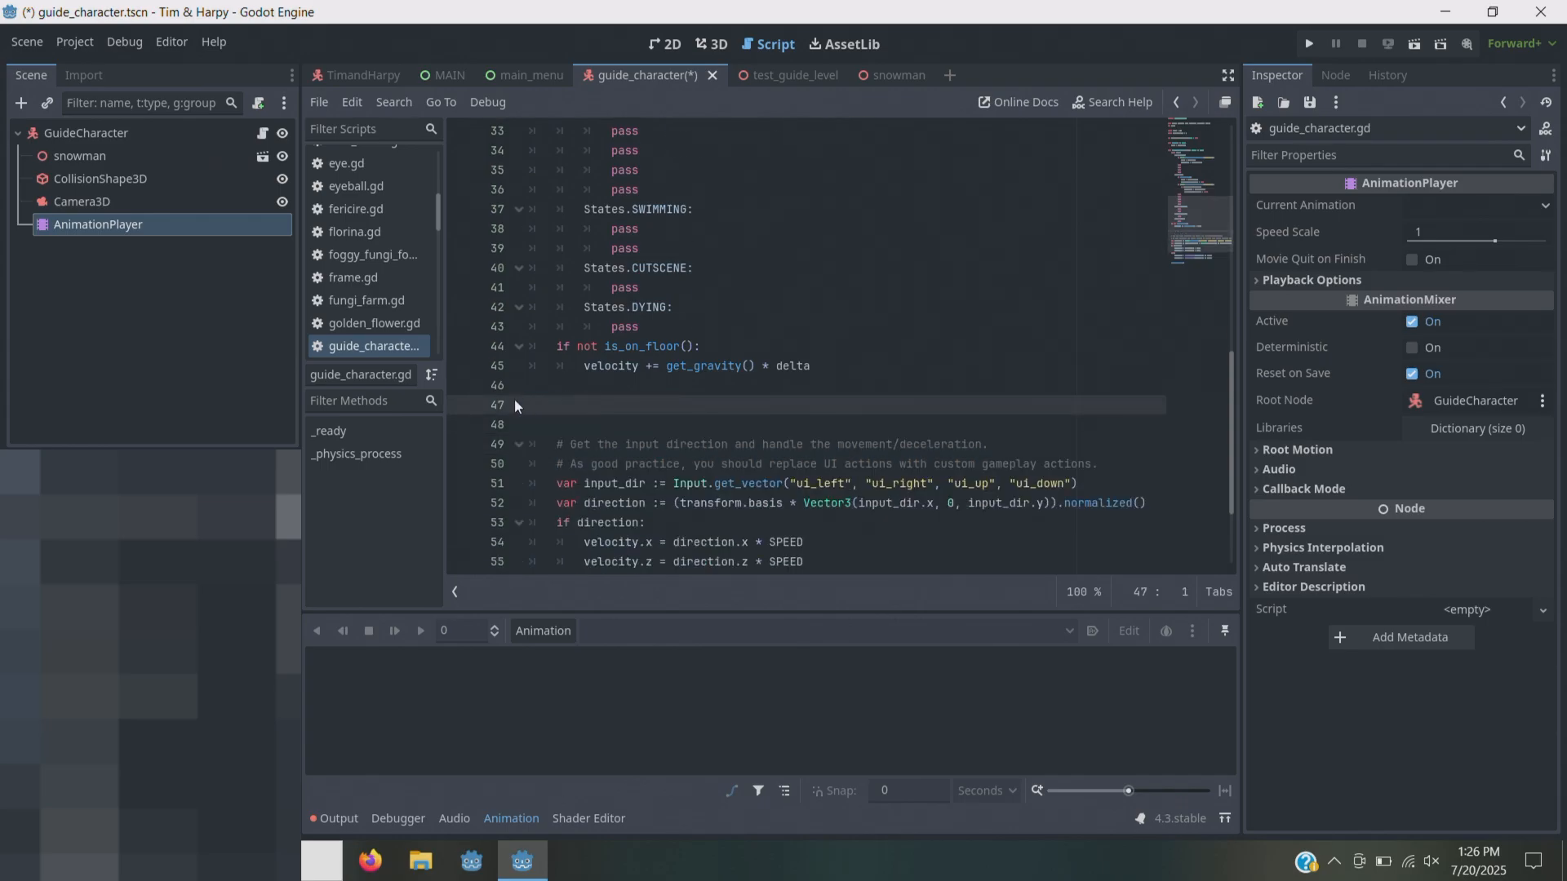
# - Try a "# The following handles movement" comment above the movement code, and clear it along with the two default comment lines
pyautogui.moveTo(1101, 465); pyautogui.dragTo(639, 442)
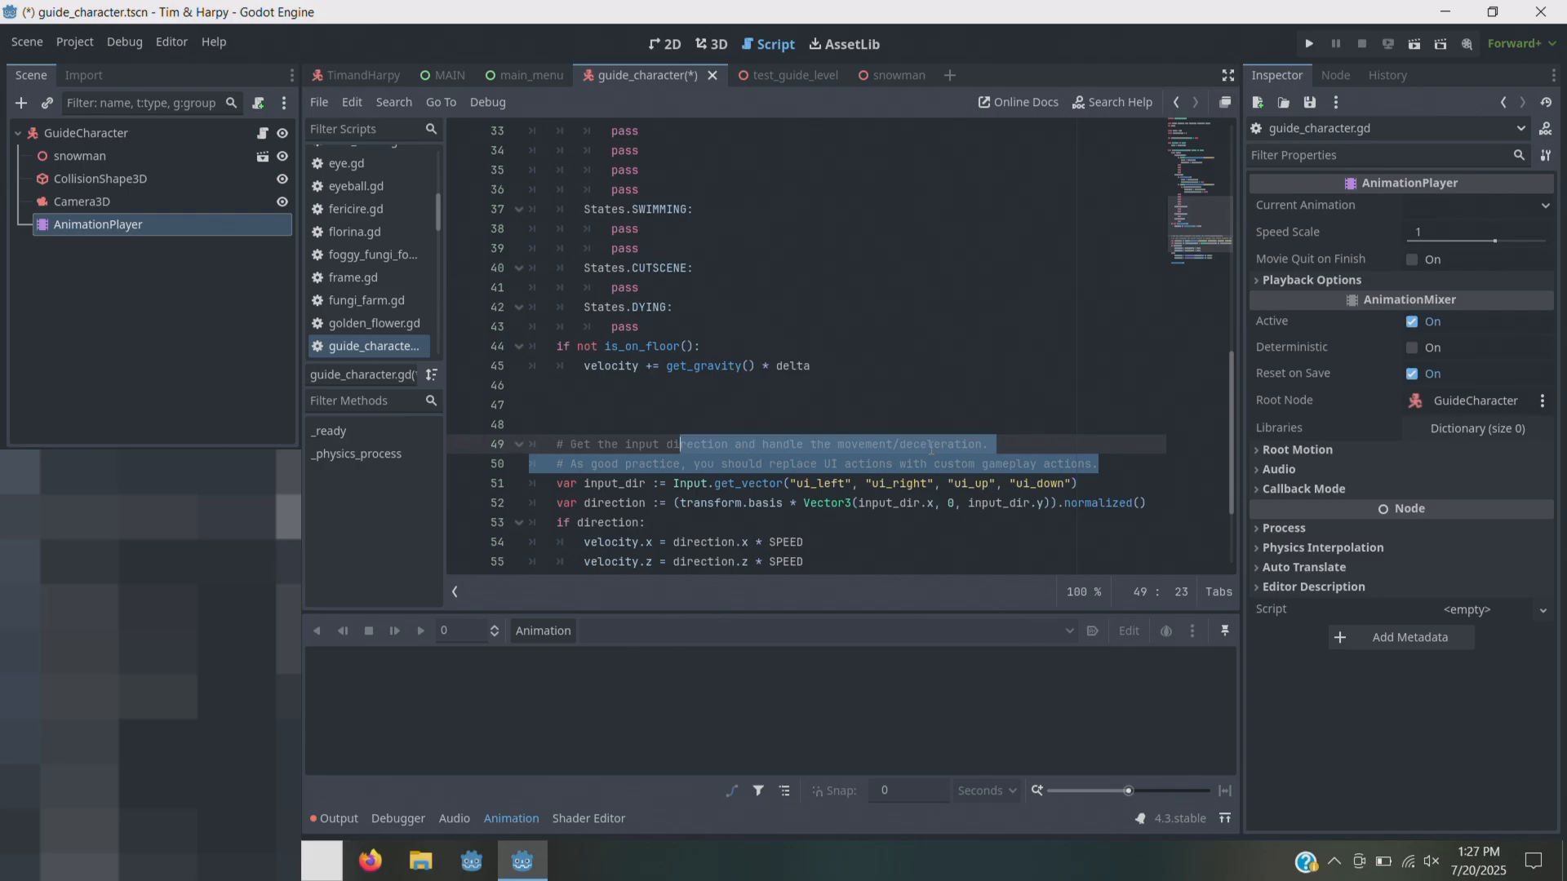
pyautogui.click(1092, 466)
pyautogui.moveTo(1092, 467); pyautogui.dragTo(430, 451)
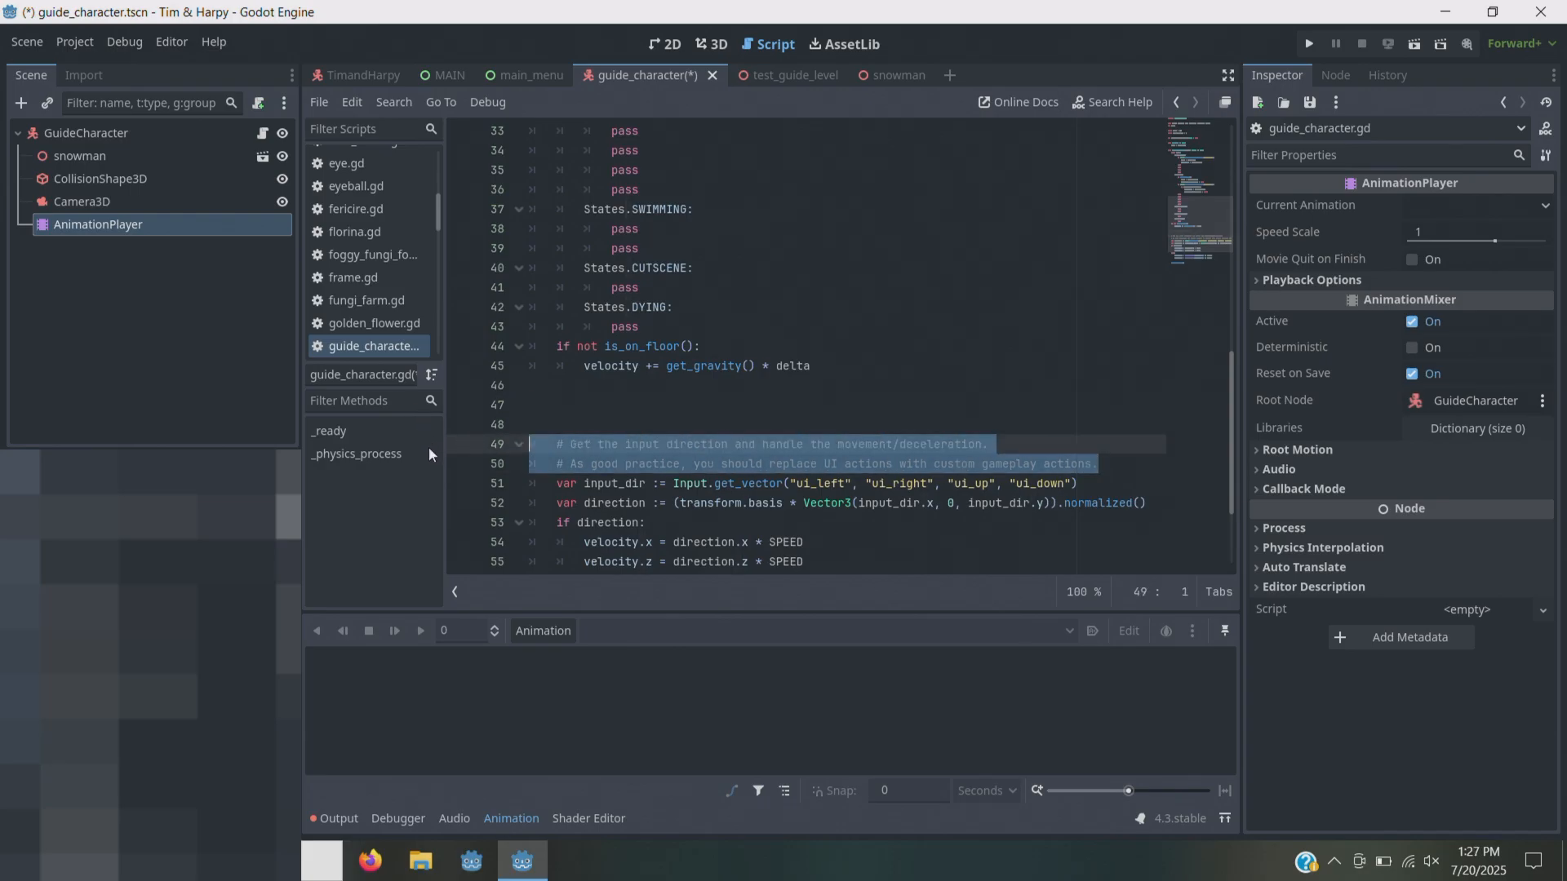
pyautogui.click(559, 446)
pyautogui.moveTo(567, 446); pyautogui.dragTo(1016, 447)
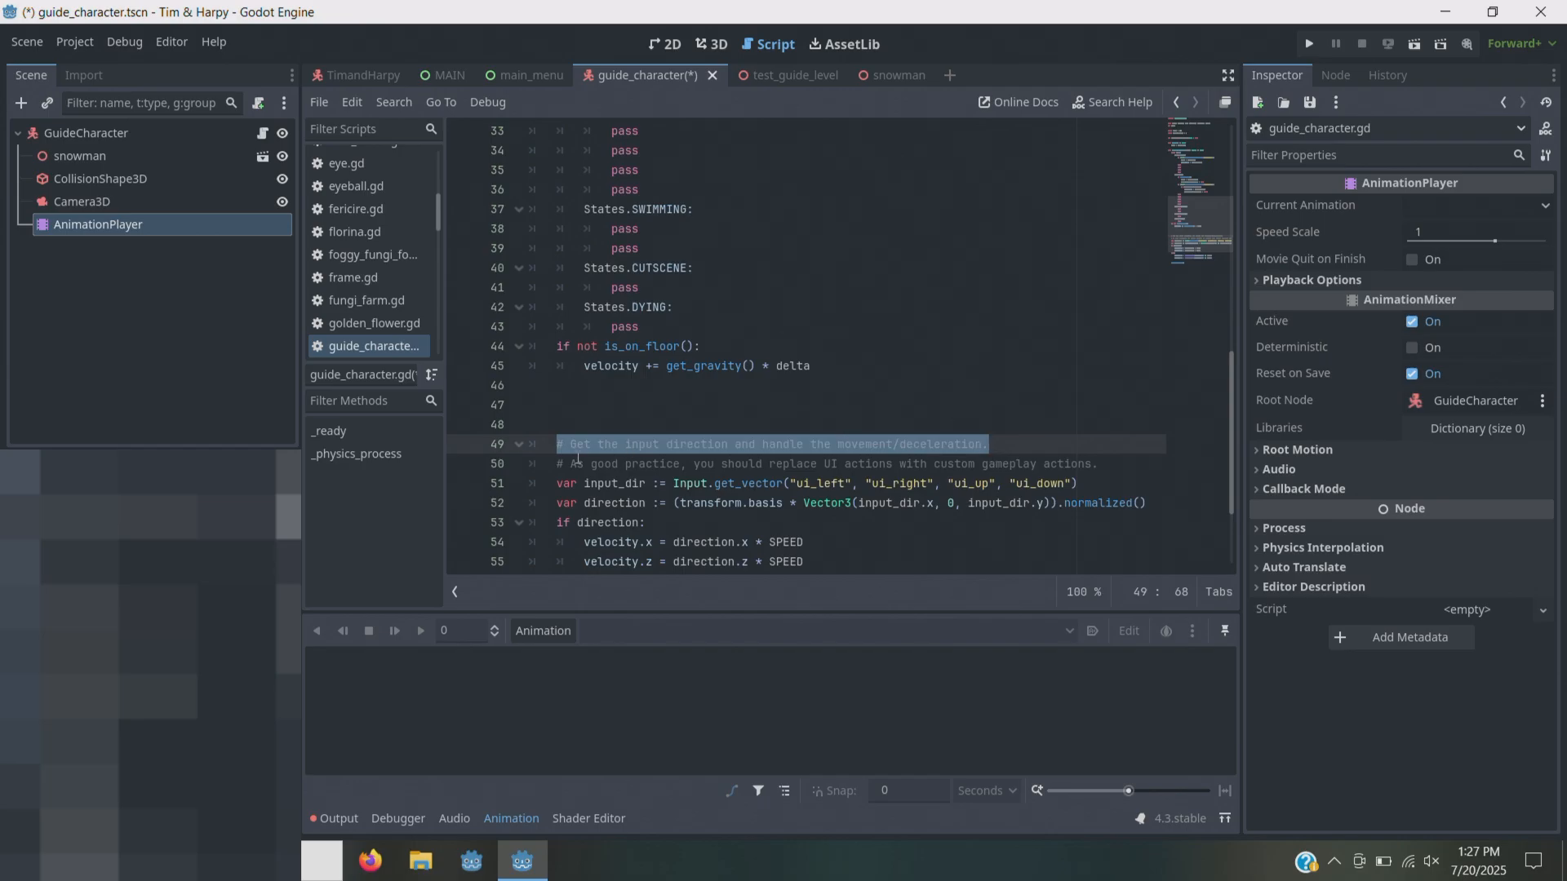
pyautogui.click(599, 429)
pyautogui.write('#')
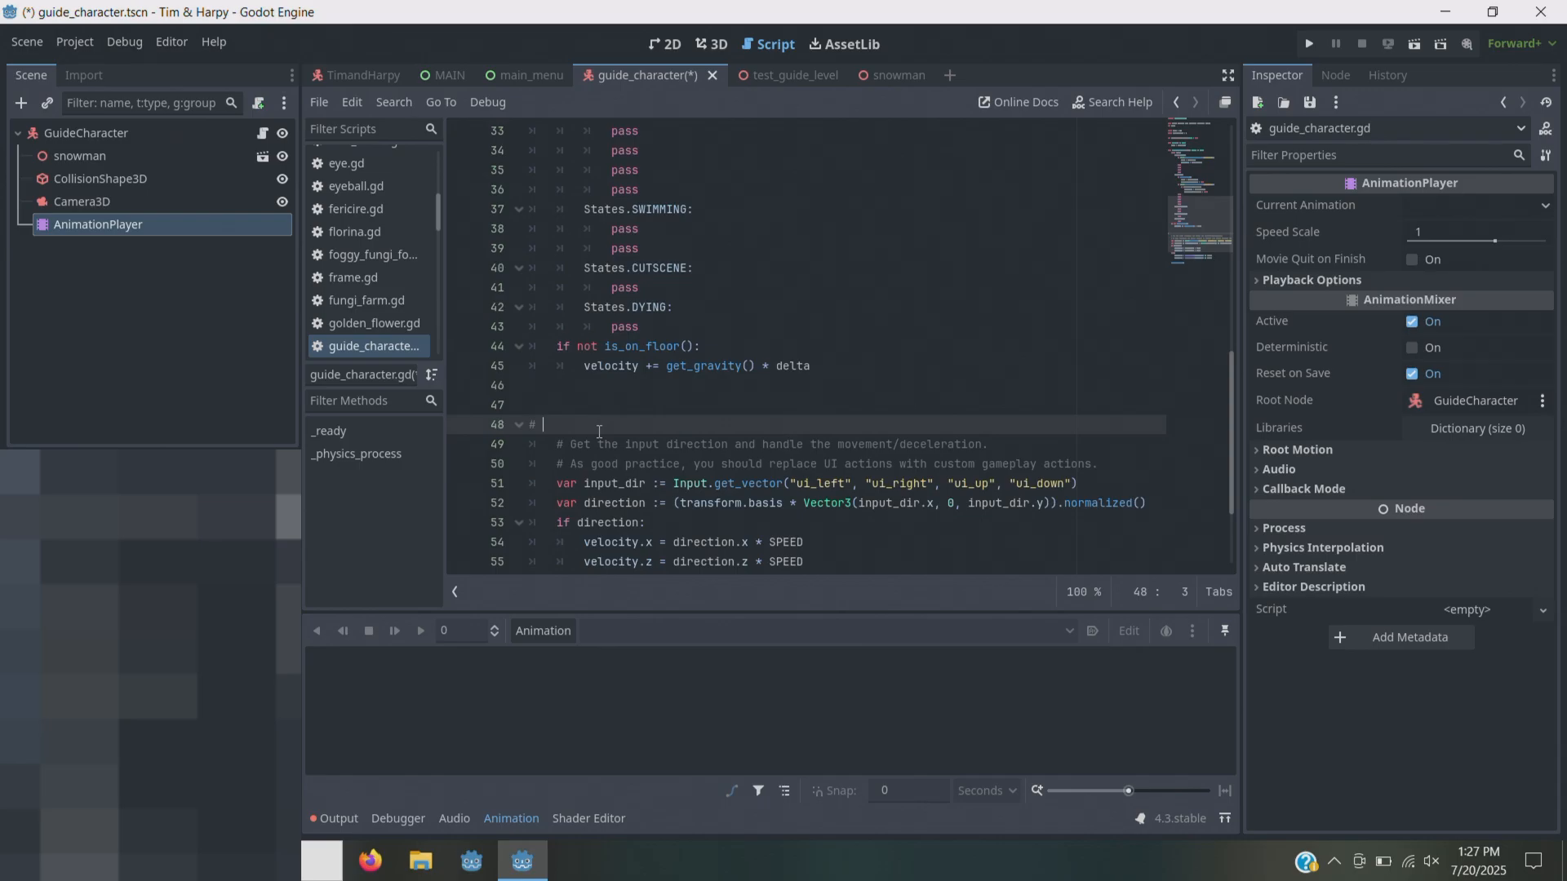
pyautogui.write('The following handles movement')
# - Move the movement code from var input_dir through move_and_slide() into the States.GROUND branch, replacing its pass lines
pyautogui.moveTo(667, 522); pyautogui.dragTo(524, 356)
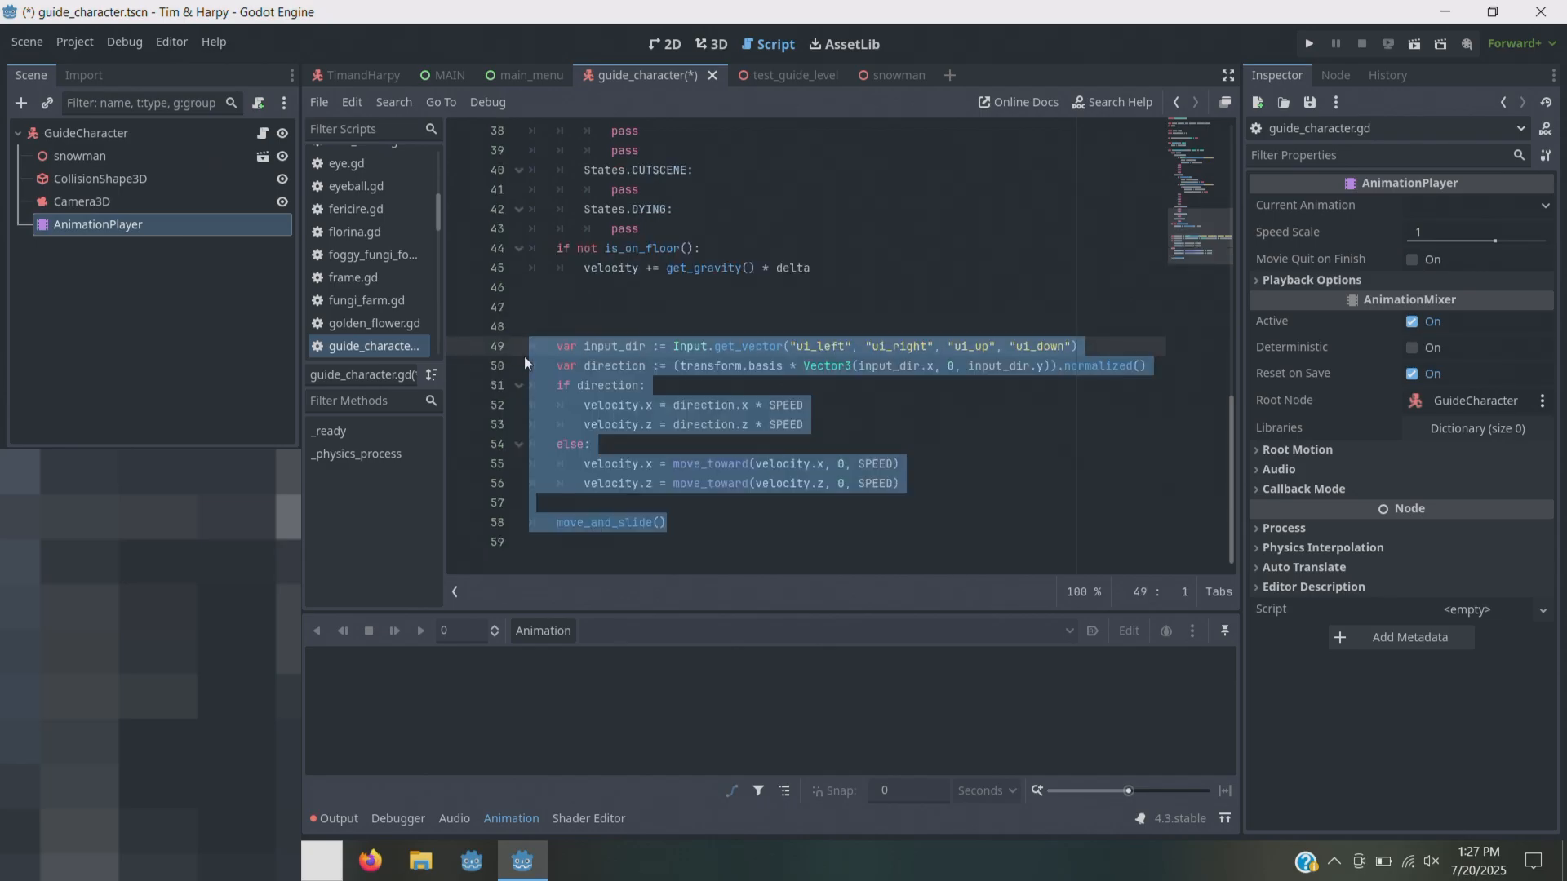
pyautogui.hotkey('ctrl', 'x')
pyautogui.scroll(9, 571, 342)
pyautogui.moveTo(645, 366); pyautogui.dragTo(617, 307)
pyautogui.hotkey('ctrl', 'v')
# - Paste the same movement code into the States.AIR branch in place of its pass lines
pyautogui.scroll(-4, 663, 500)
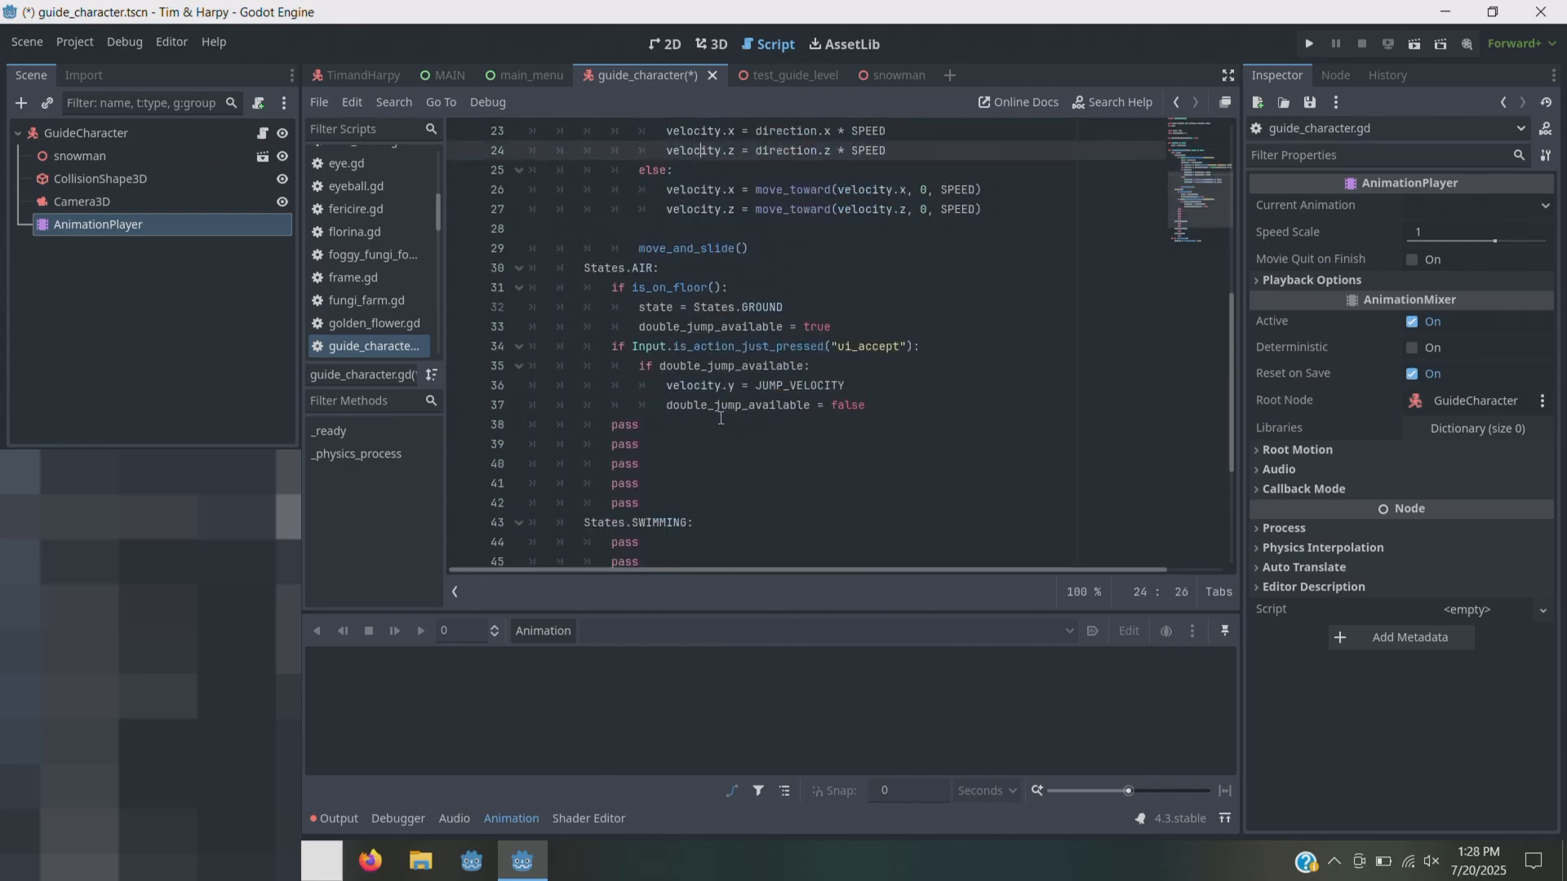
pyautogui.moveTo(663, 501); pyautogui.dragTo(612, 406)
pyautogui.hotkey('ctrl', 'v')
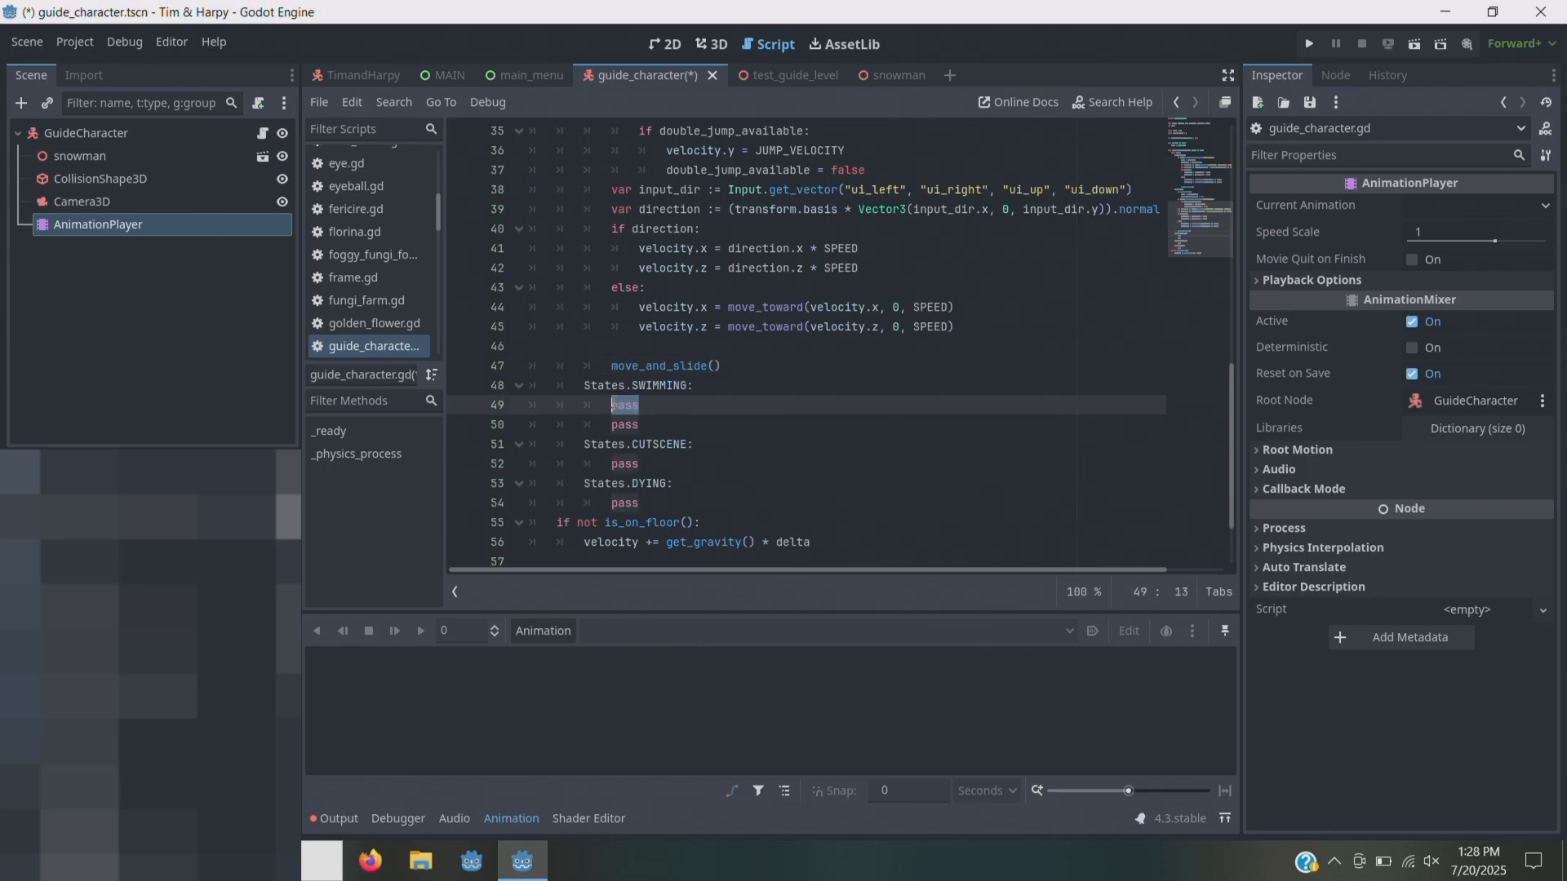
pyautogui.click(655, 416)
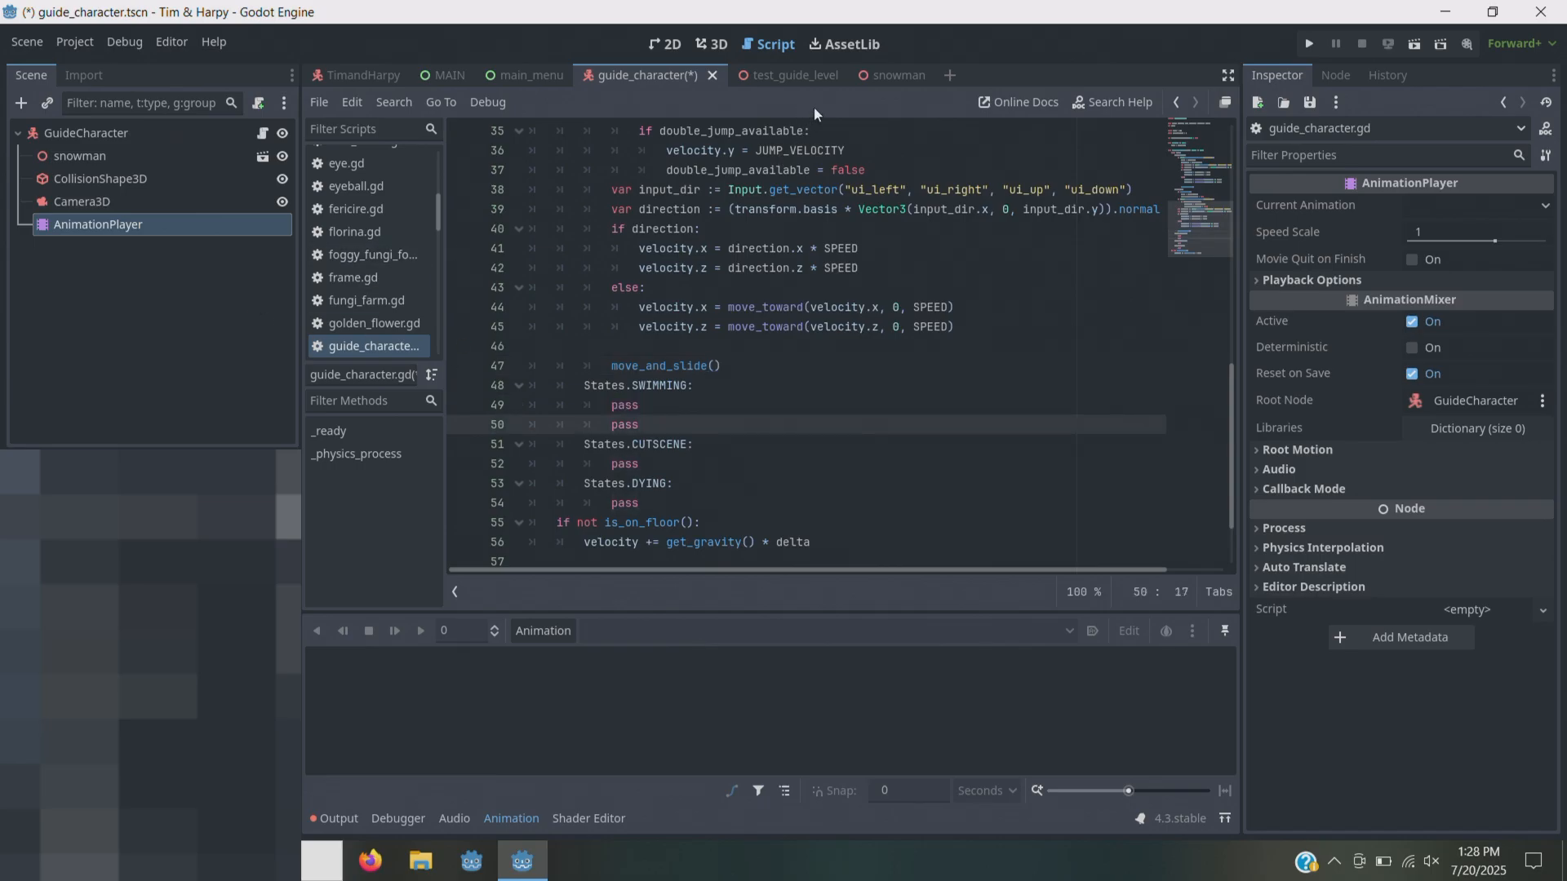
# - In the test_guide_level scene, add an Area3D under TestGuideLevel with a CollisionShape3D child
pyautogui.click(26, 110)
pyautogui.write('area')
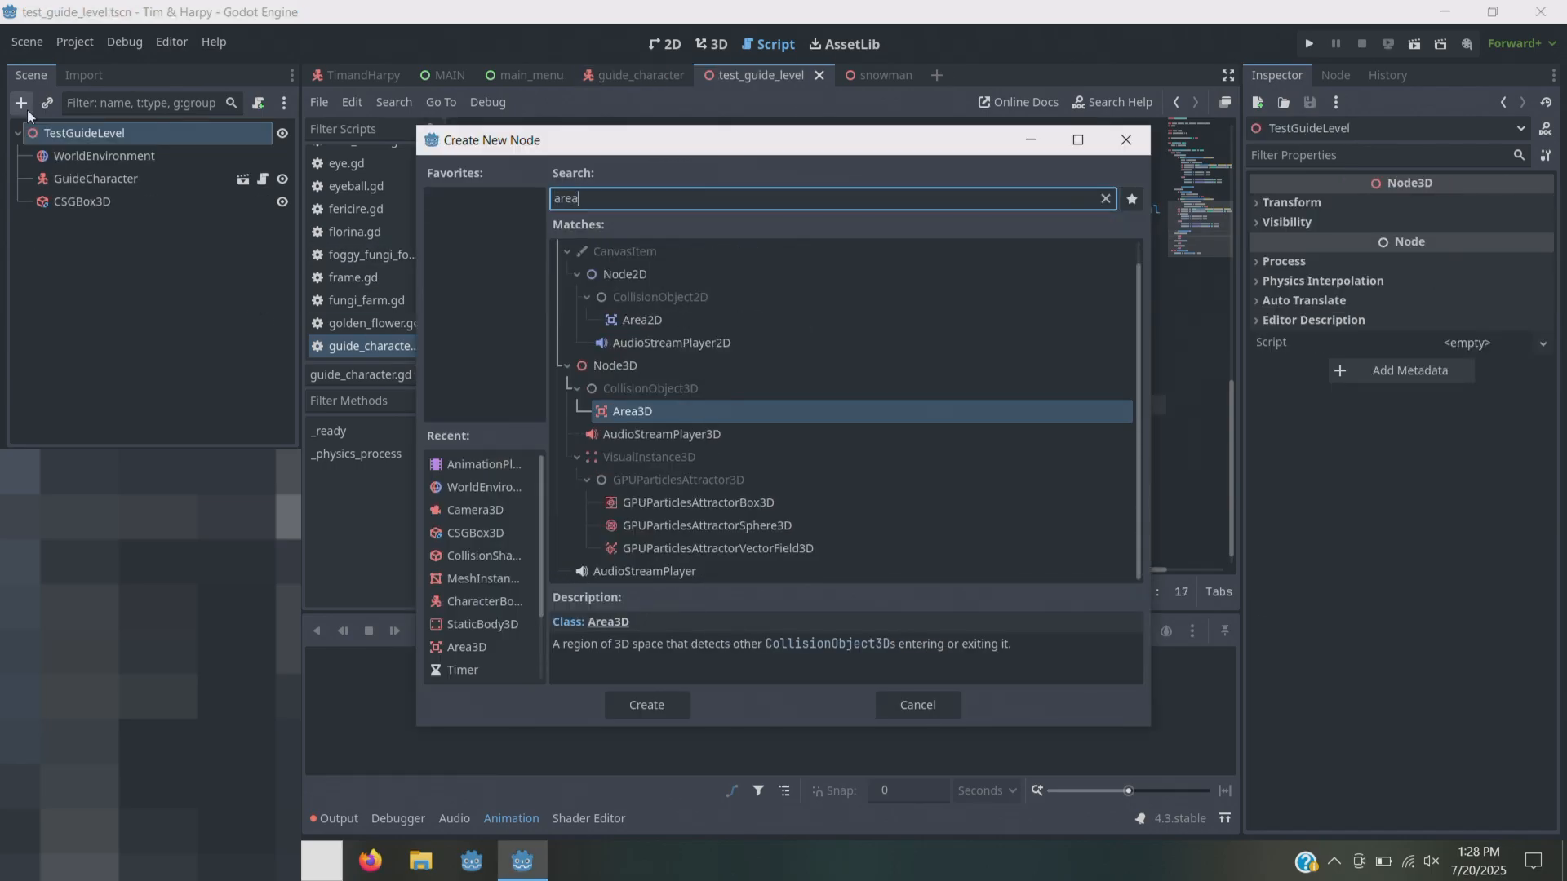
pyautogui.press('Return')
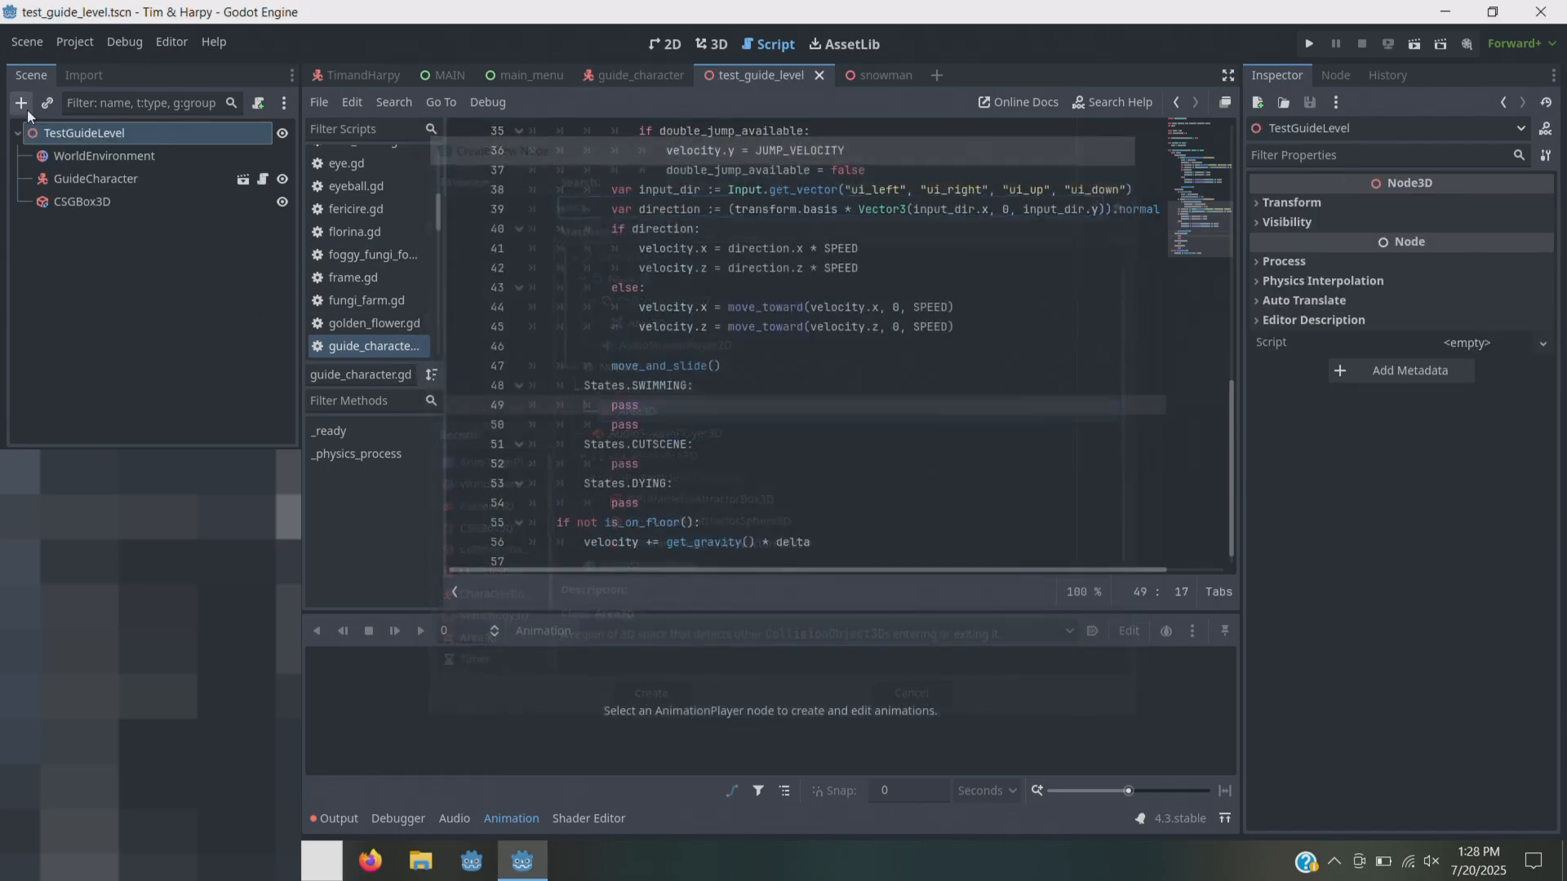
pyautogui.click(24, 108)
pyautogui.write('colis')
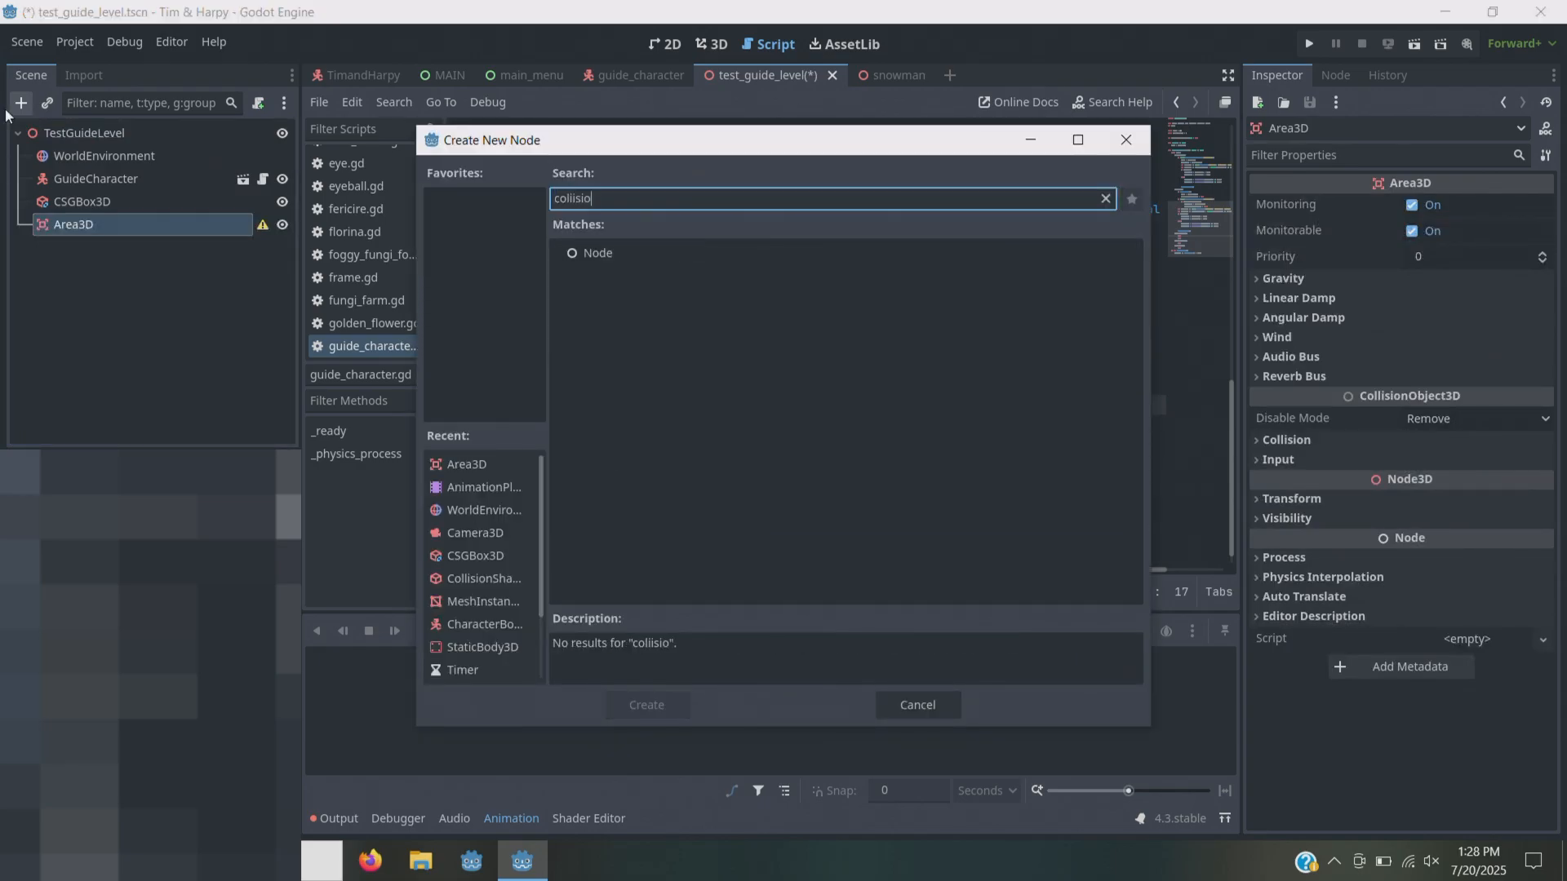
pyautogui.press('BackSpace')
pyautogui.press('BackSpace')
pyautogui.write('li')
pyautogui.press('Return')
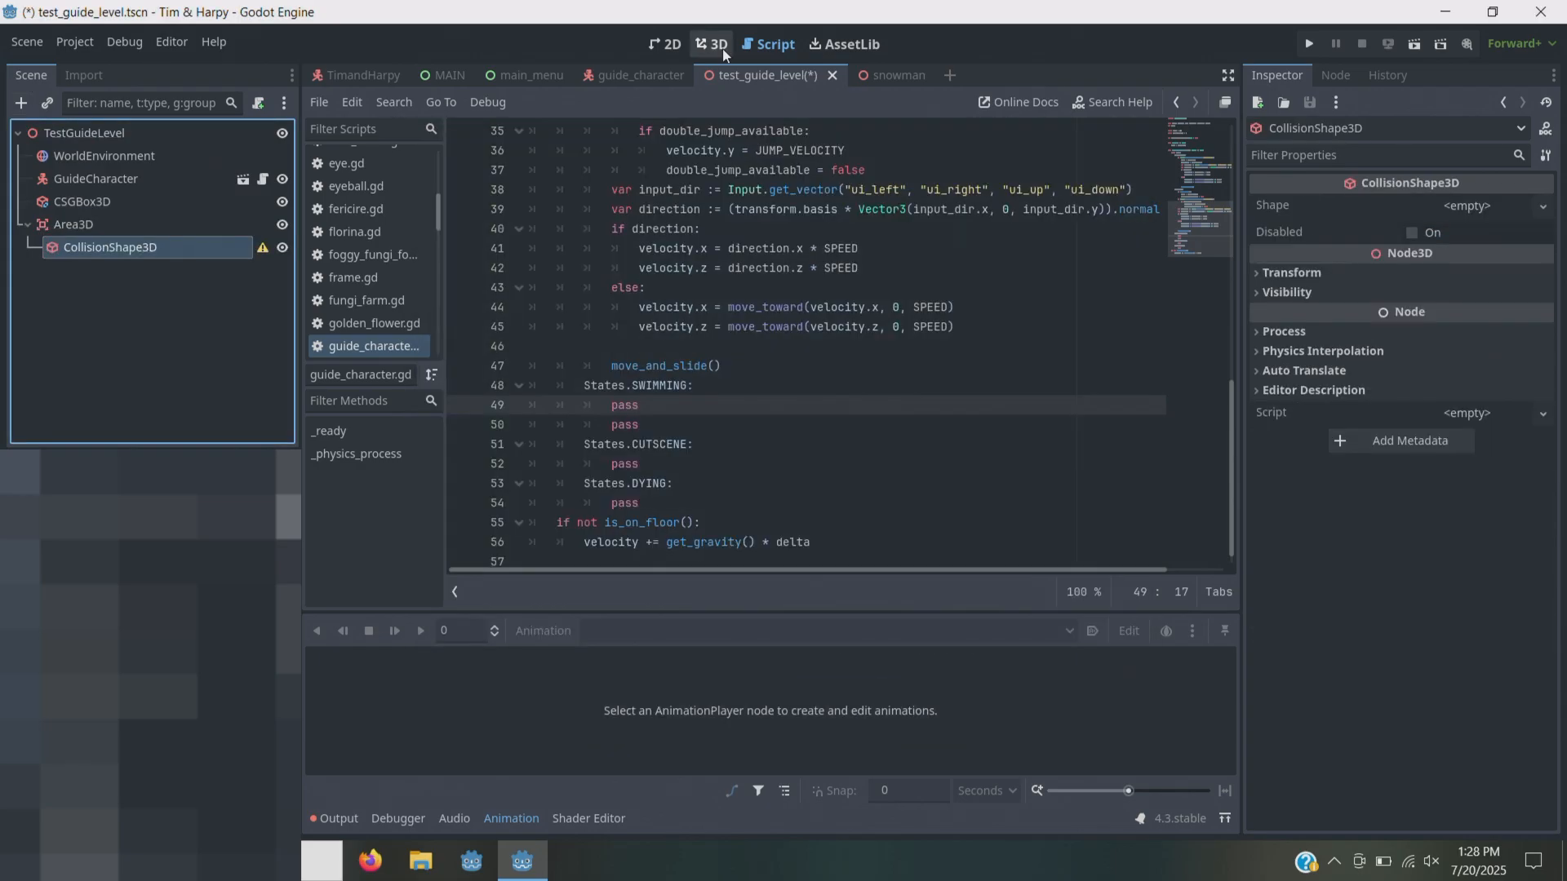
# - Assign a BoxShape3D to the area's CollisionShape3D and hide GuideCharacter in the 3D view
pyautogui.click(1466, 207)
pyautogui.click(1449, 226)
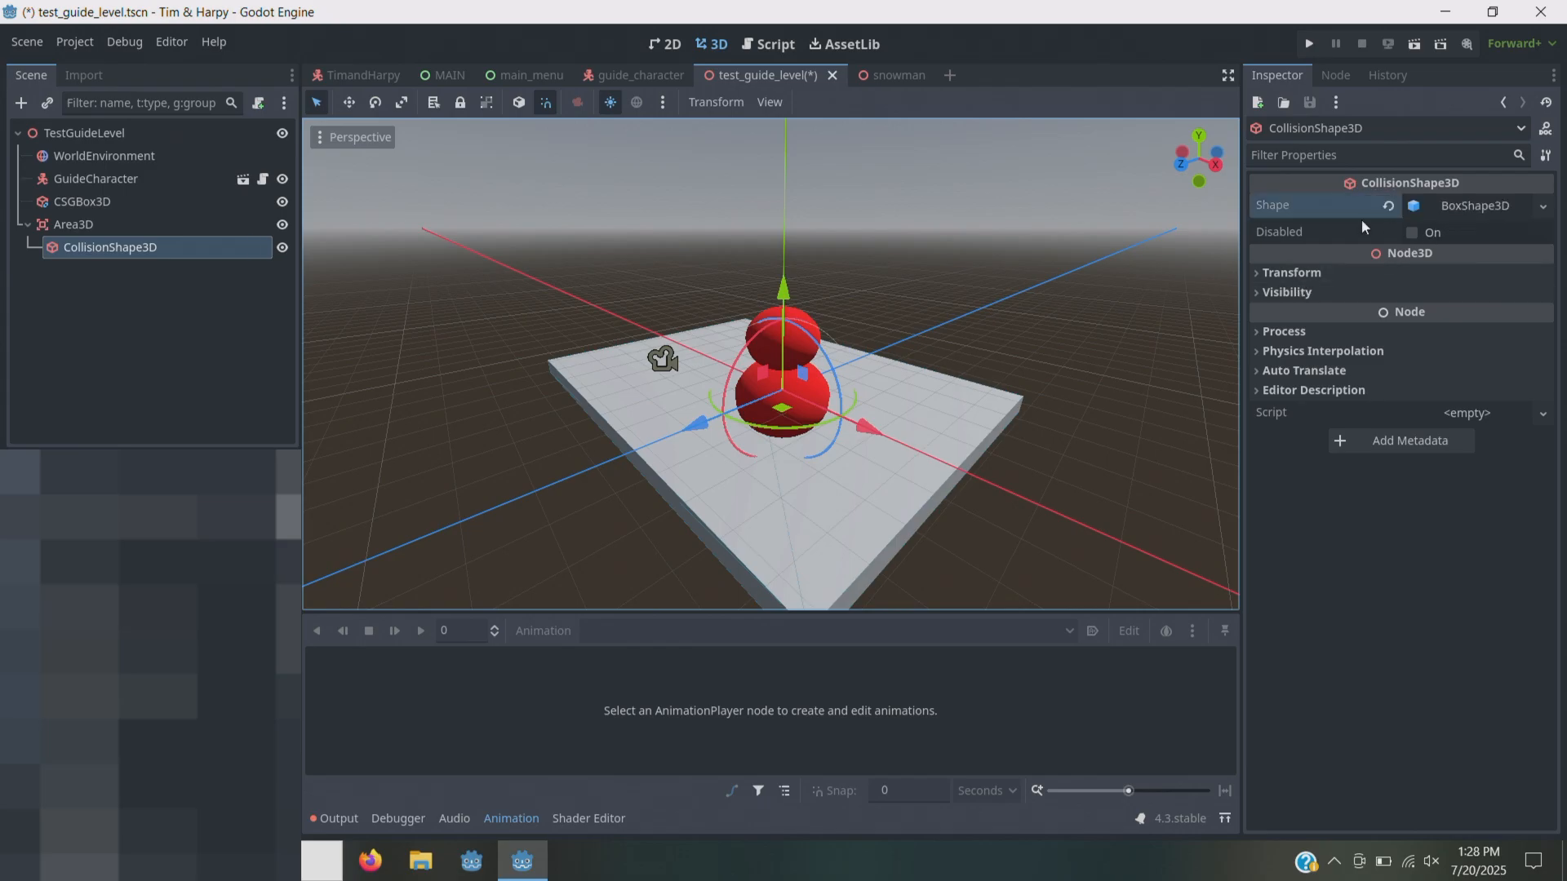
pyautogui.moveTo(1186, 164); pyautogui.dragTo(299, 137)
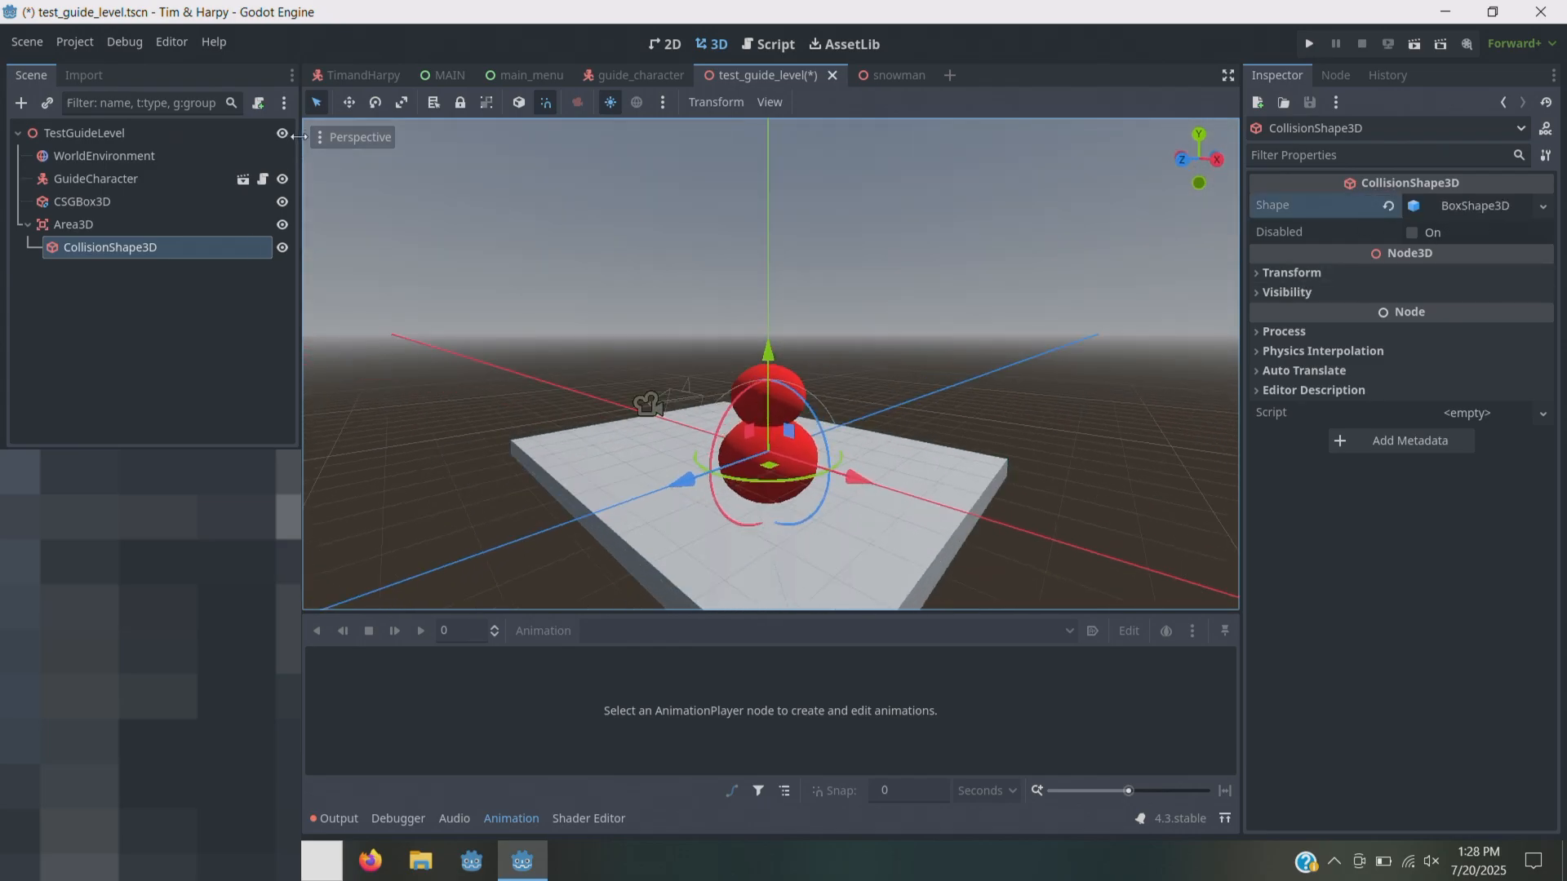
pyautogui.click(283, 181)
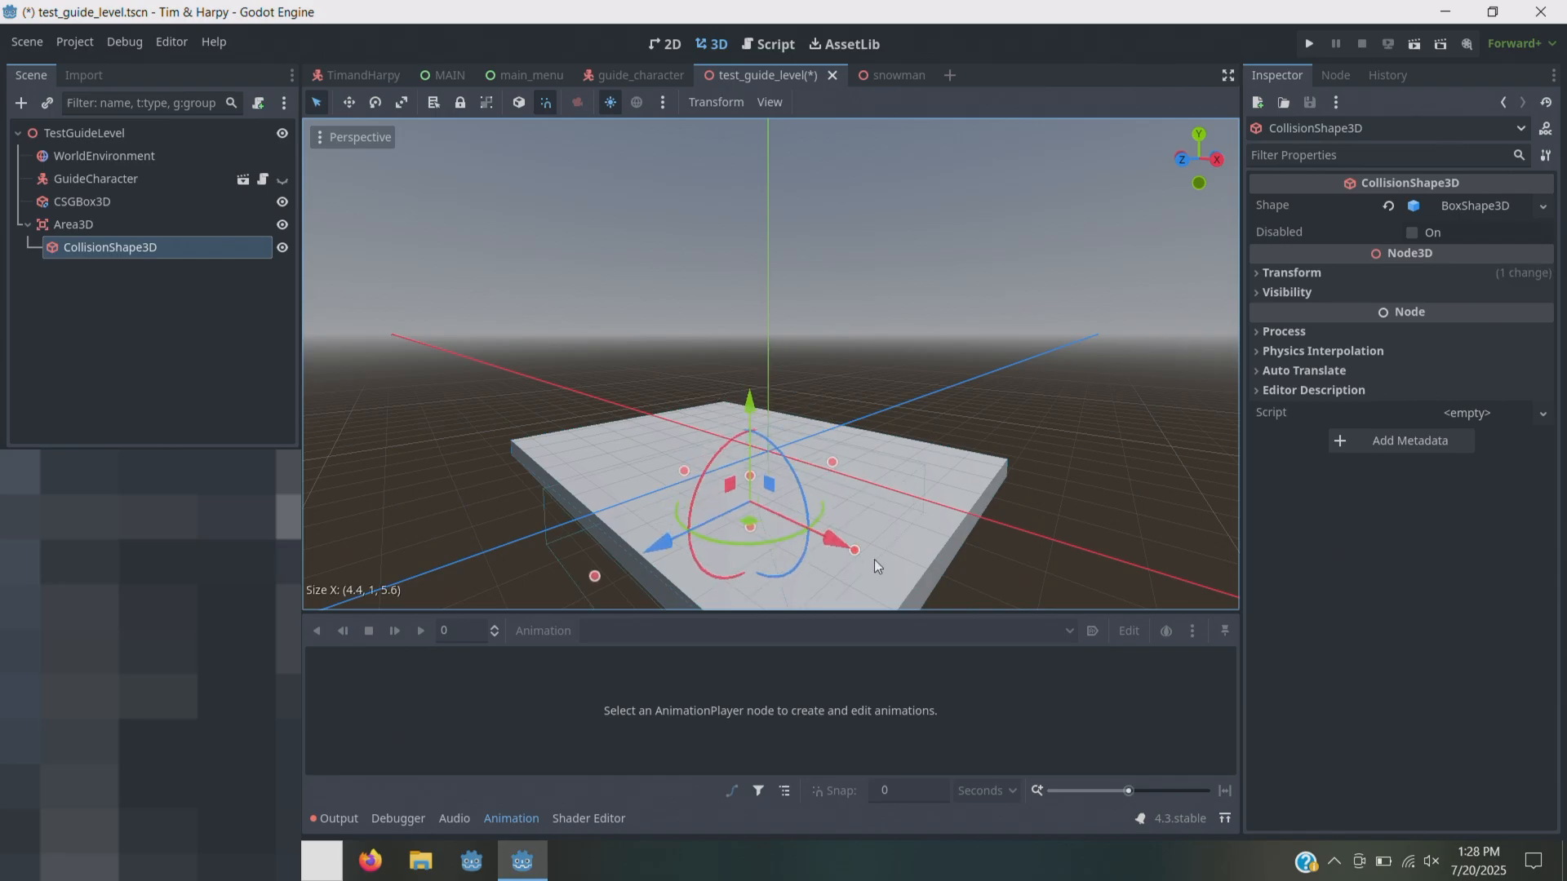
# - Enlarge the collision box to about 4.4 × 1 × 5.6 and move it about 7 units along X, off the platform
pyautogui.moveTo(857, 548); pyautogui.dragTo(855, 550)
pyautogui.scroll(-5, 1116, 326)
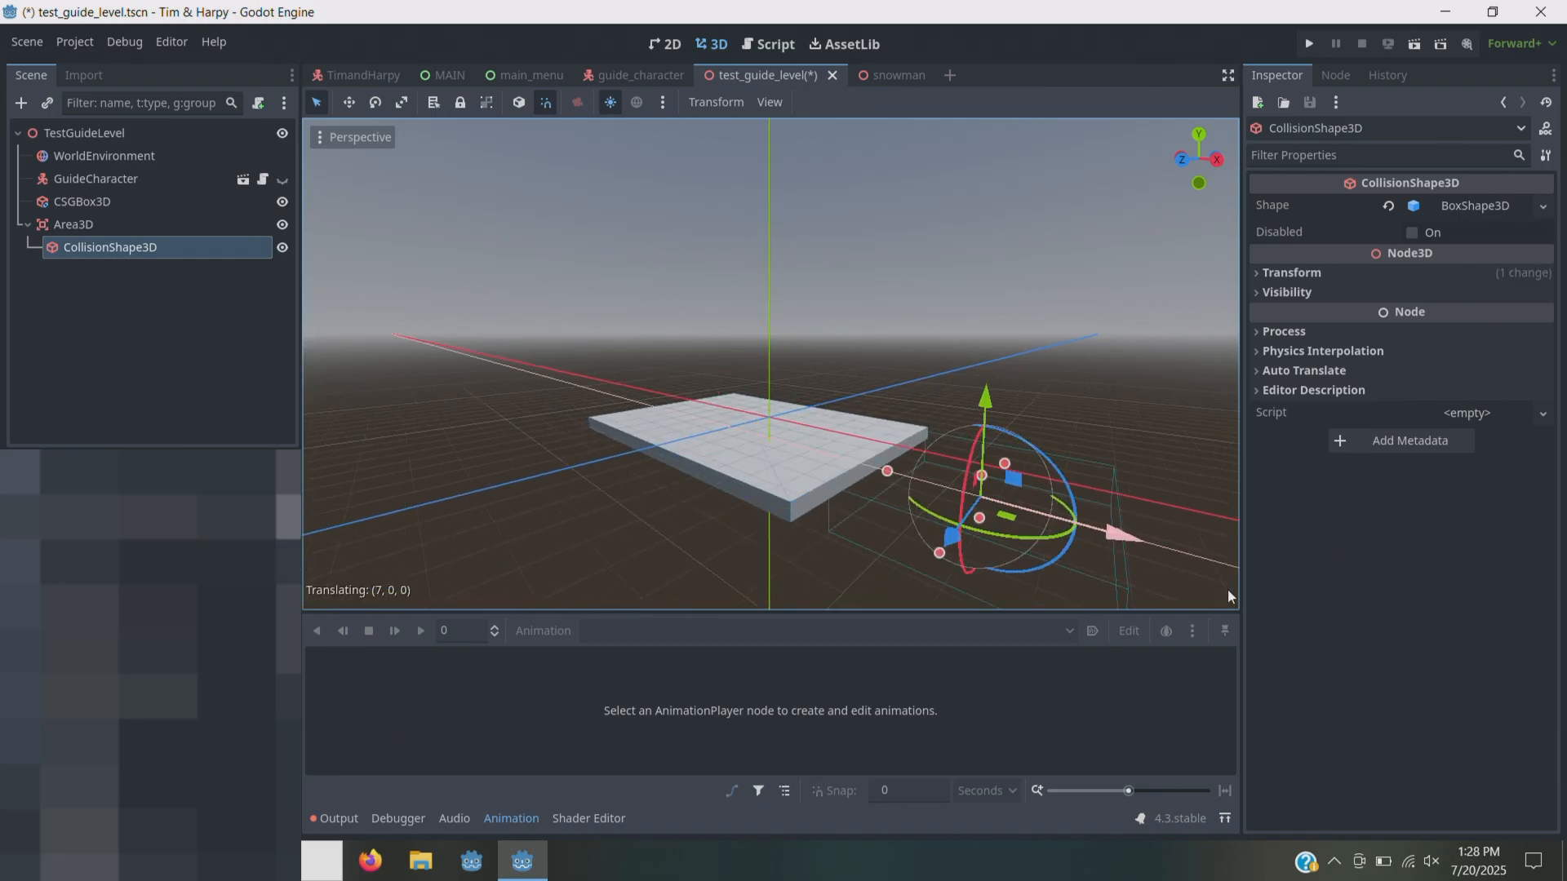
pyautogui.moveTo(1227, 589); pyautogui.dragTo(1216, 584)
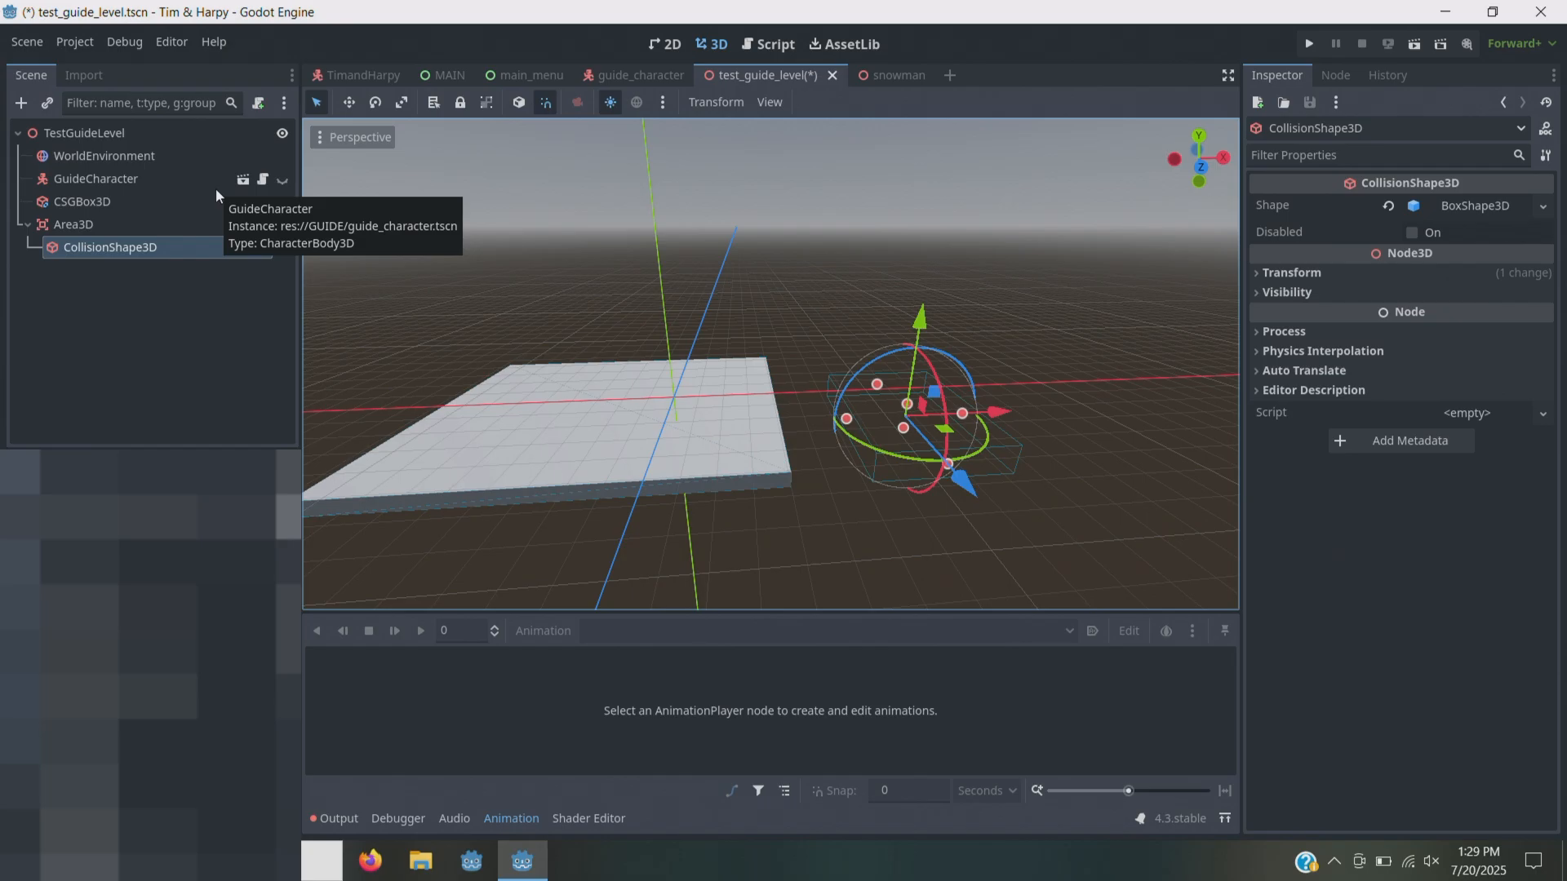
pyautogui.click(103, 223)
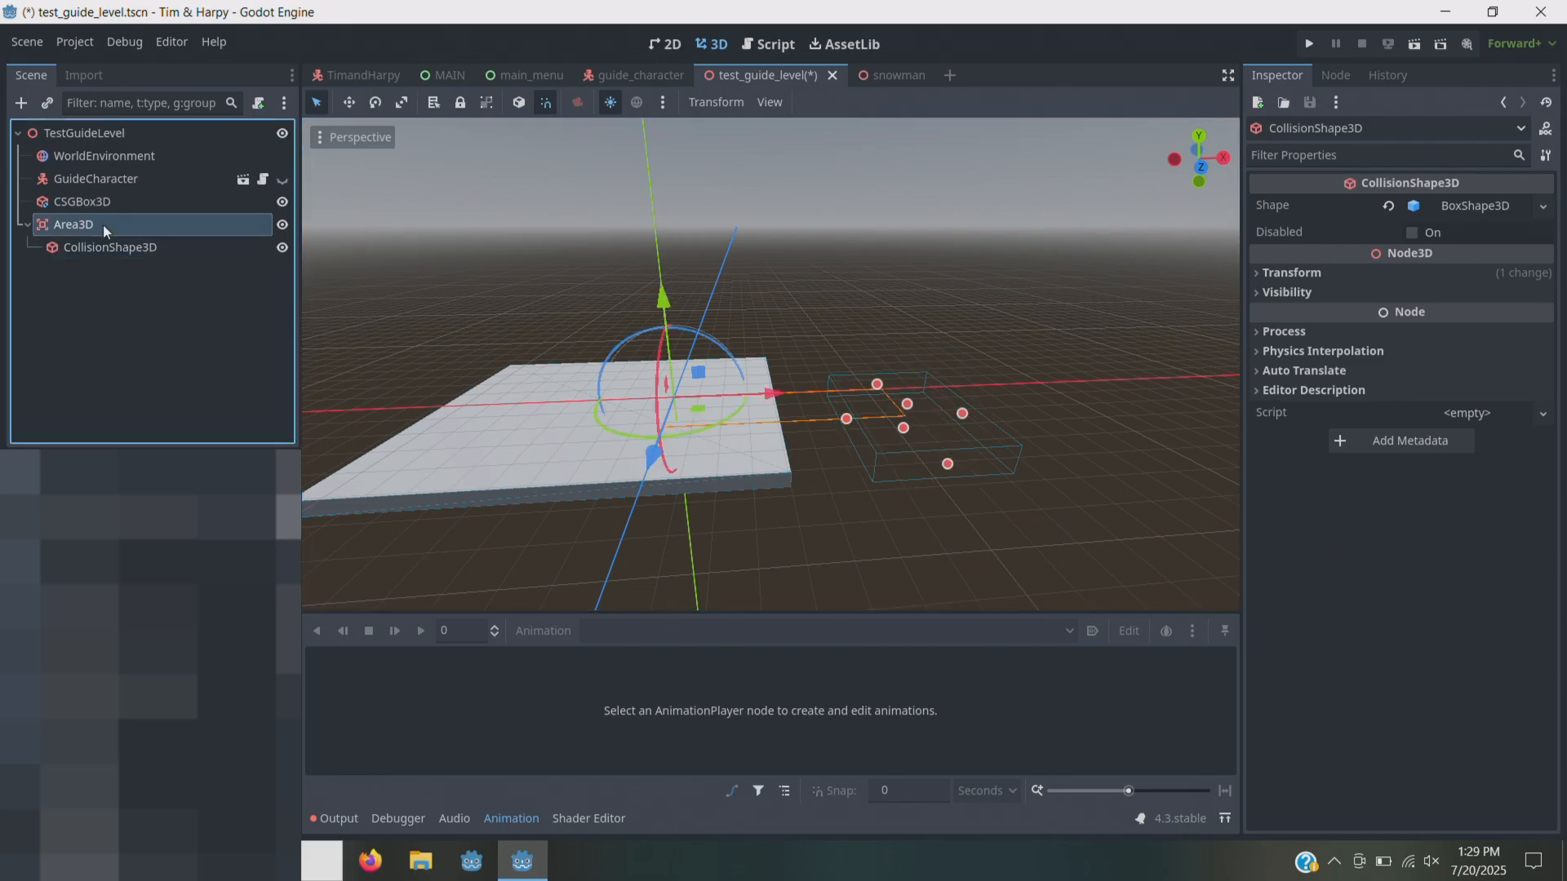
pyautogui.click(1335, 75)
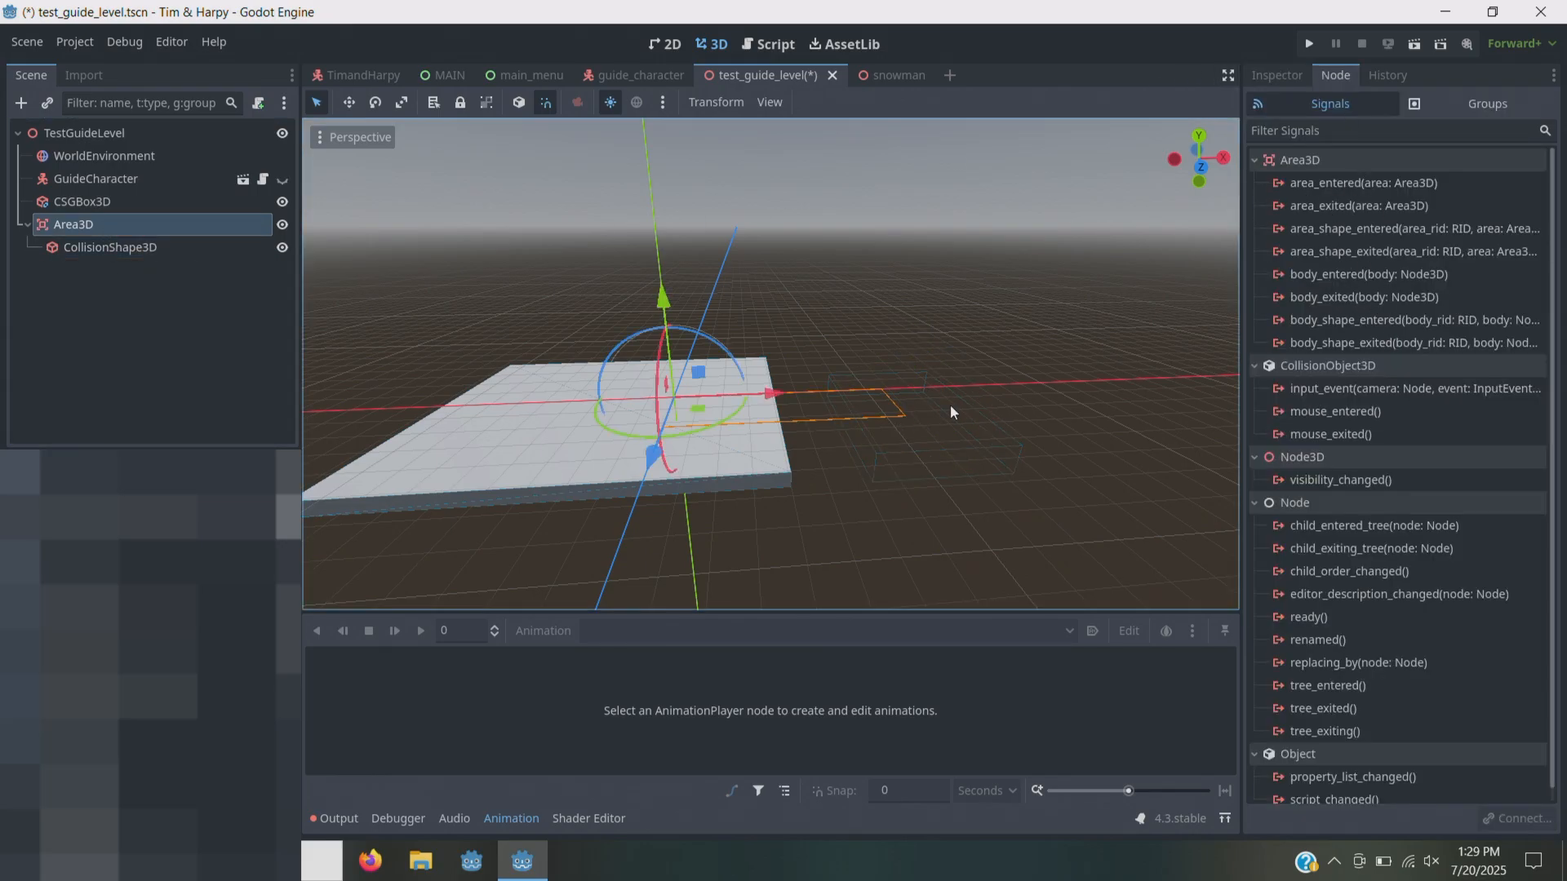
pyautogui.doubleClick(1340, 273)
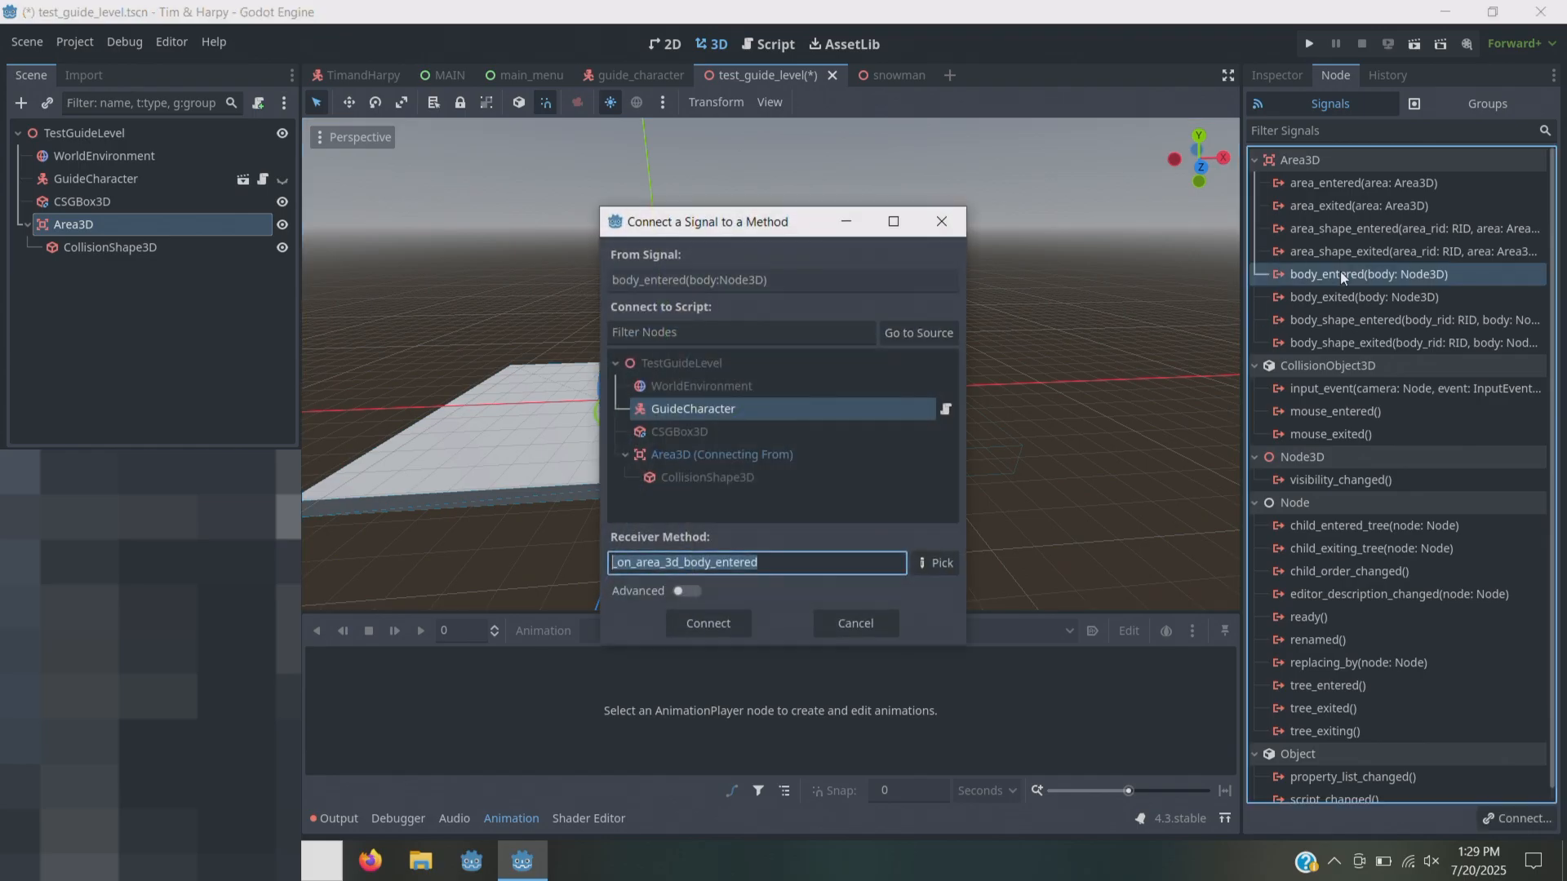
pyautogui.click(942, 221)
# - Attach a new test_guide_level.gd script to the TestGuideLevel root node
pyautogui.click(84, 133)
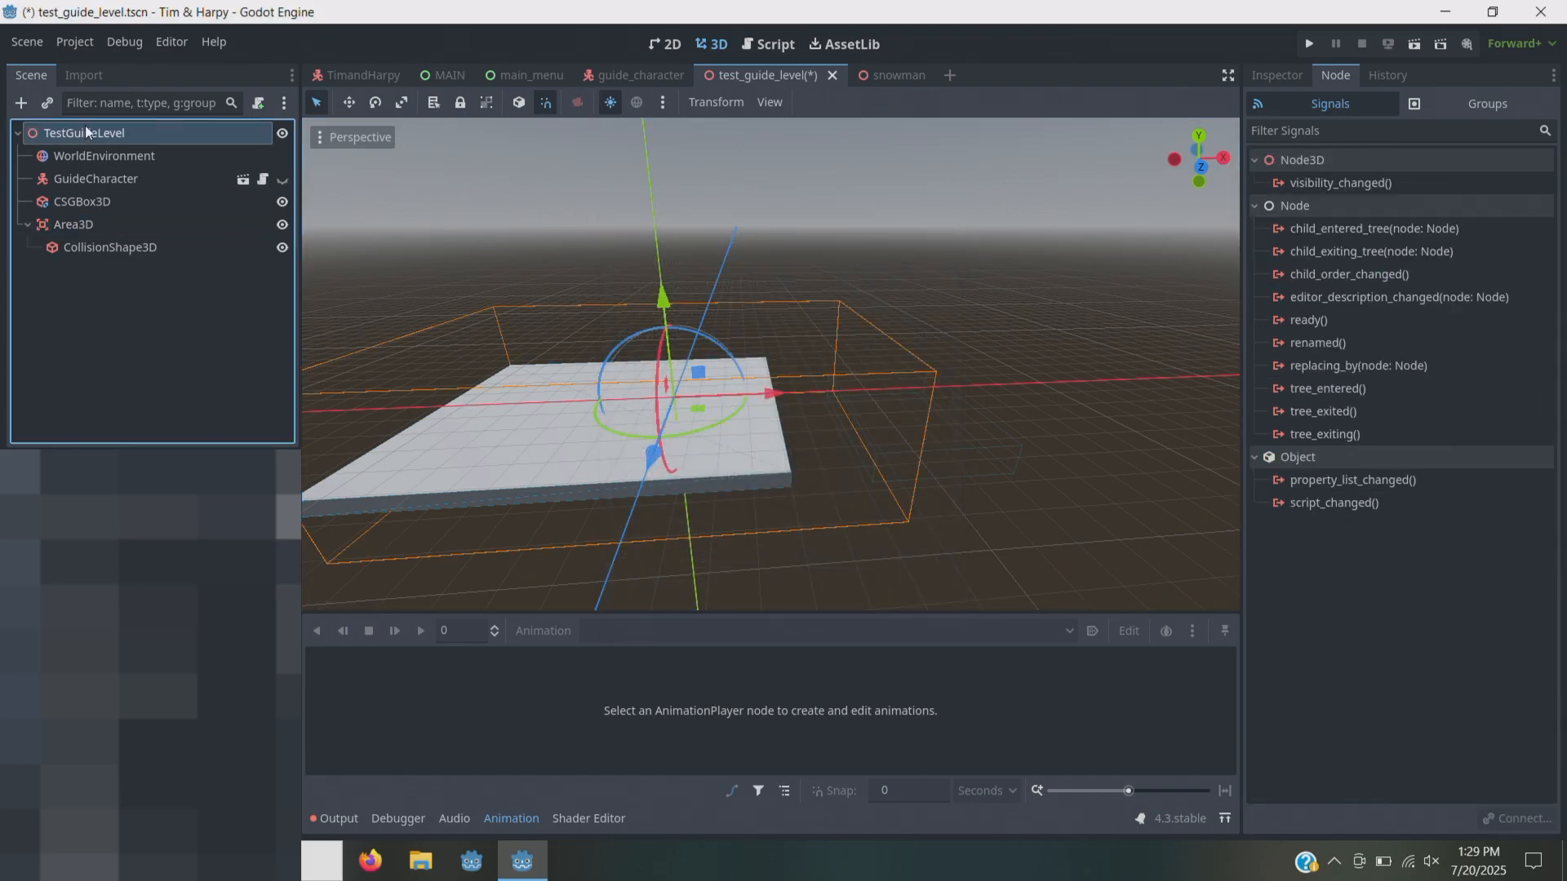
pyautogui.click(257, 109)
pyautogui.click(706, 573)
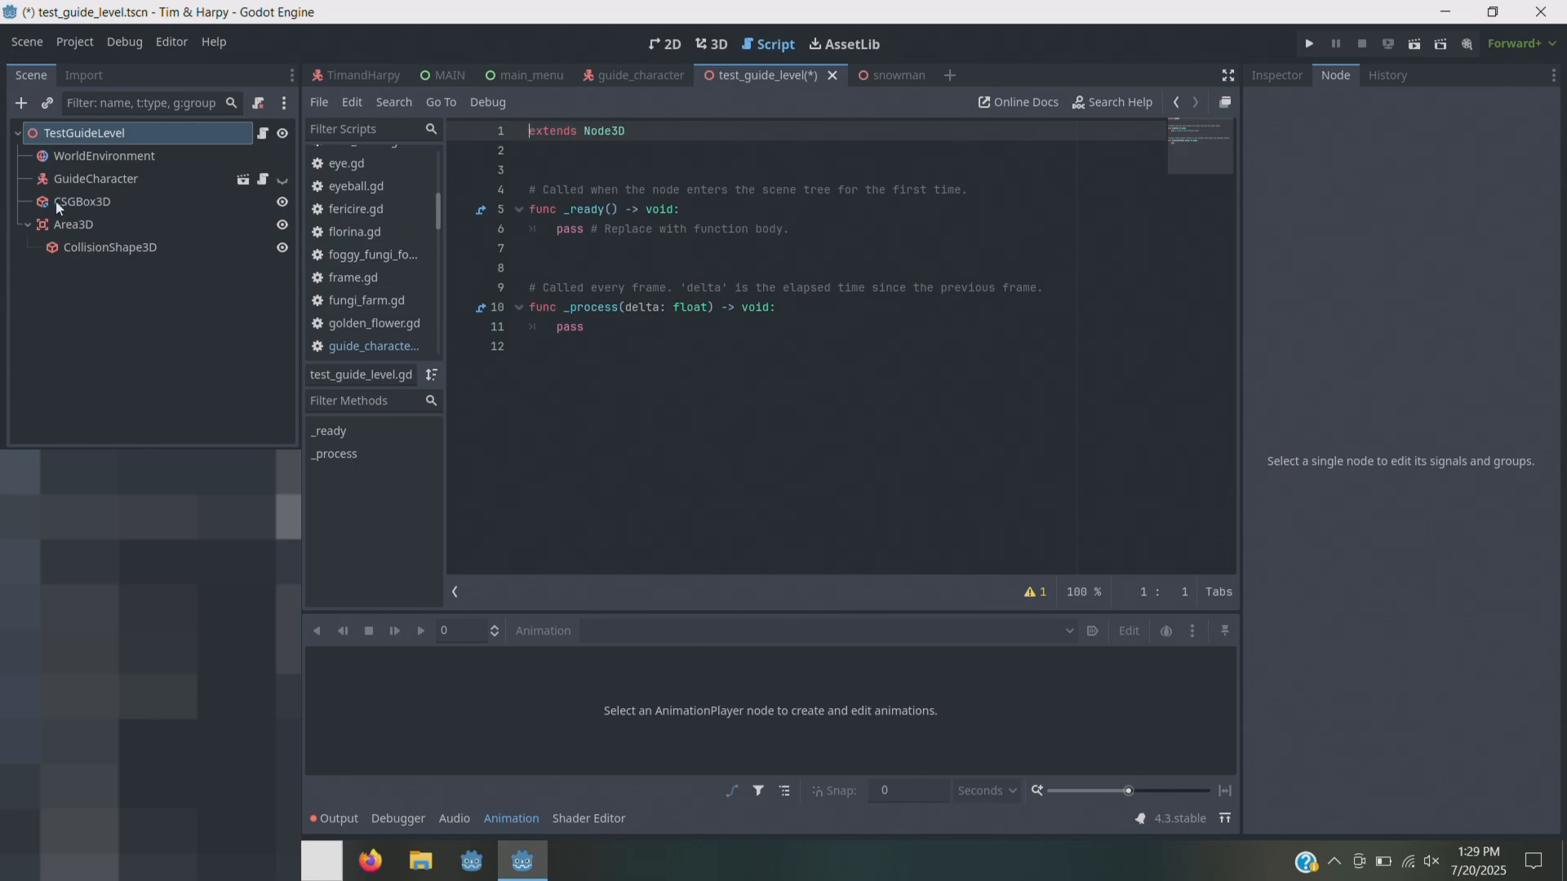
# - Connect Area3D's body_entered signal to the _on_area_3d_body_entered method in TestGuideLevel's script
pyautogui.click(67, 225)
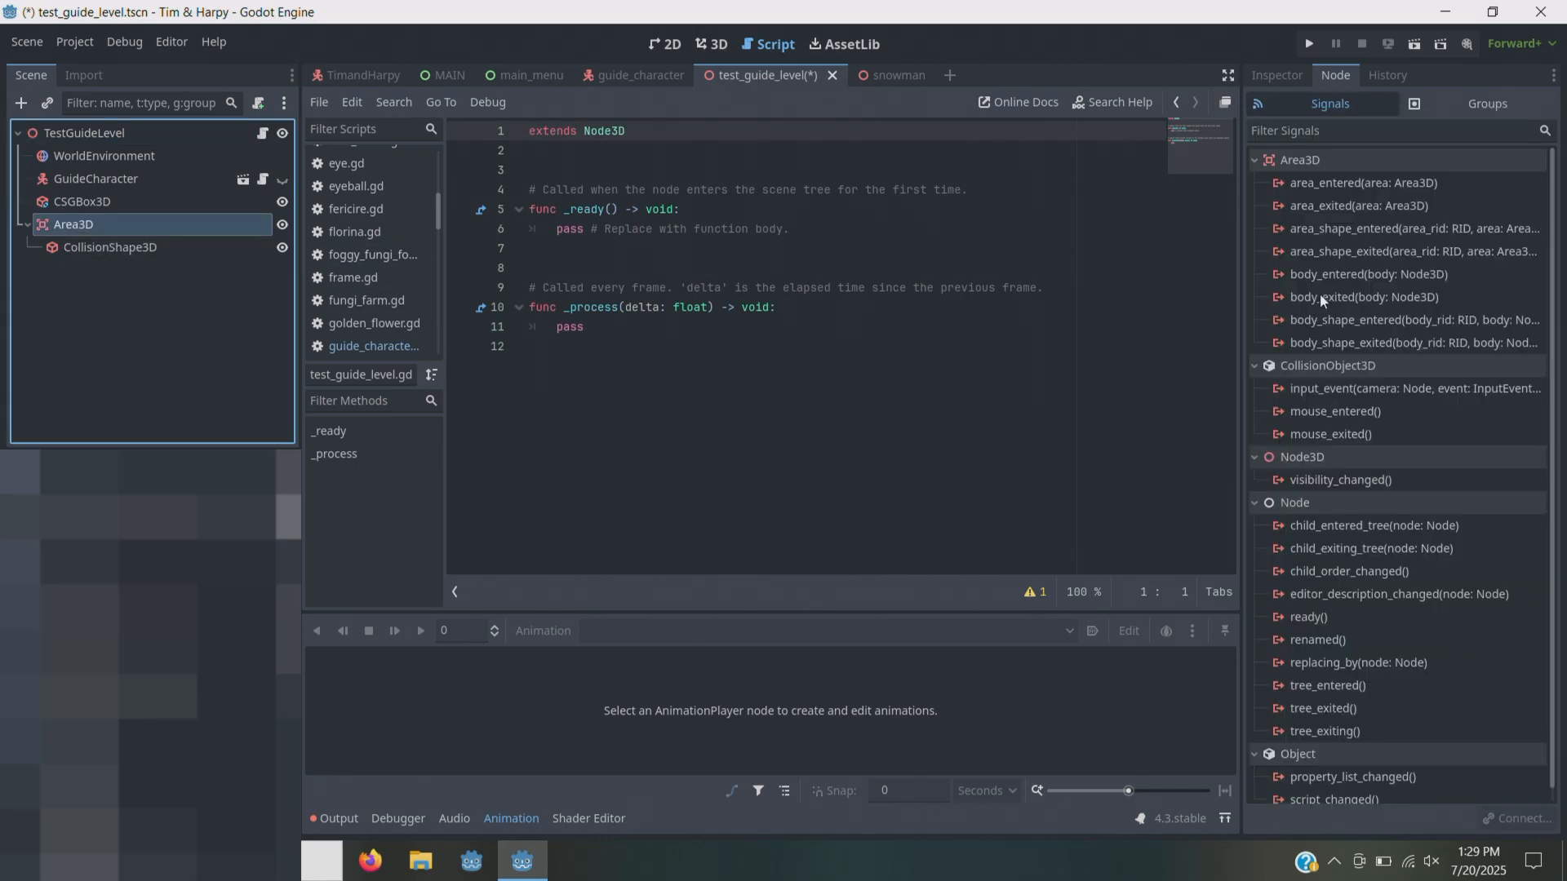
pyautogui.doubleClick(1322, 273)
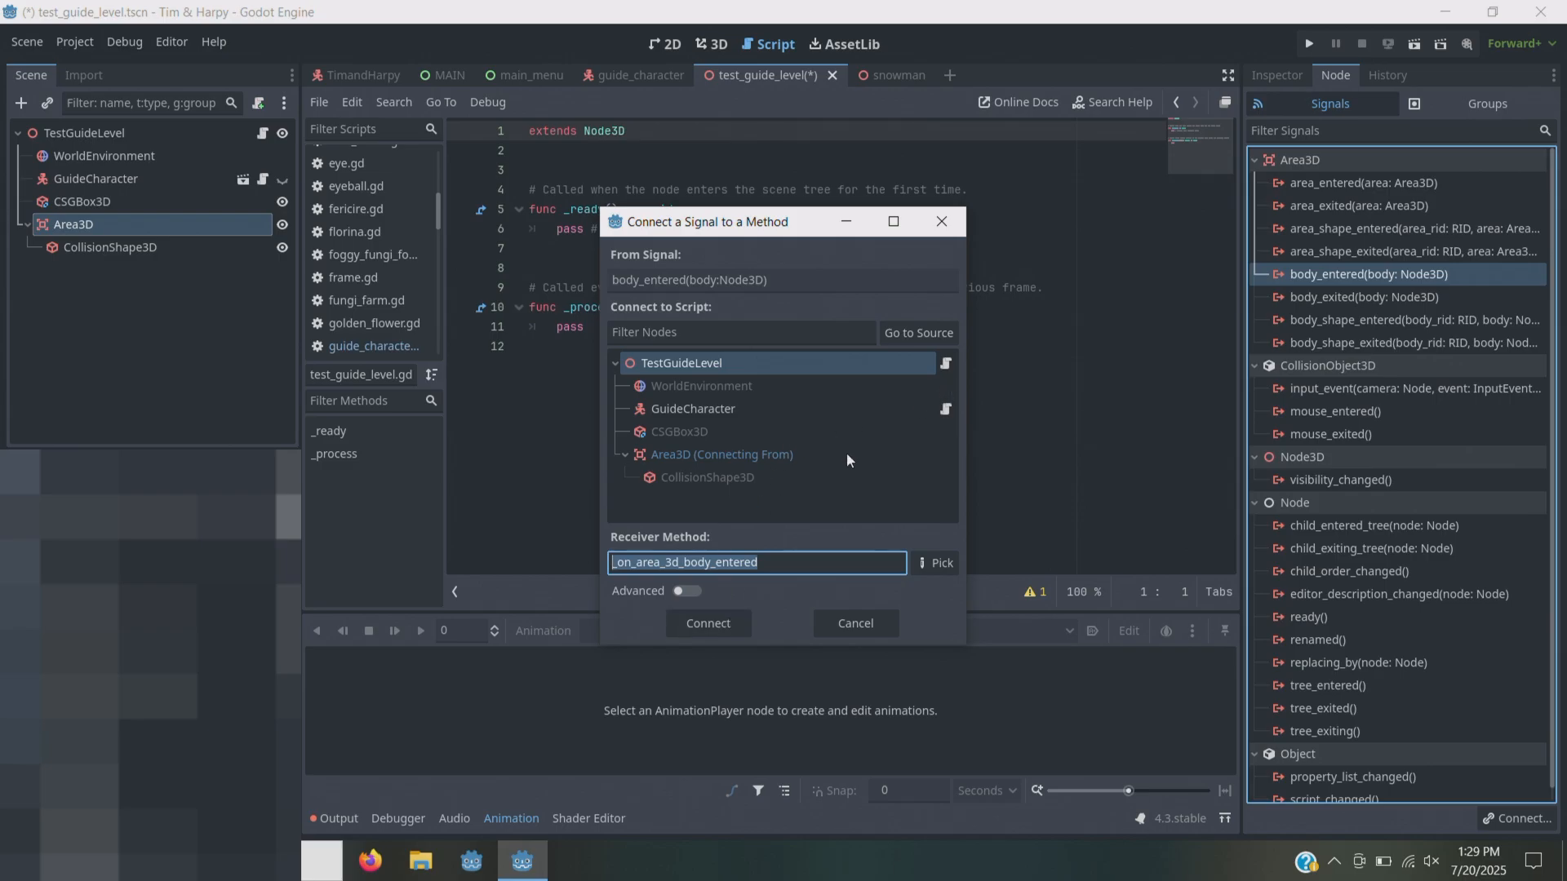
pyautogui.click(718, 623)
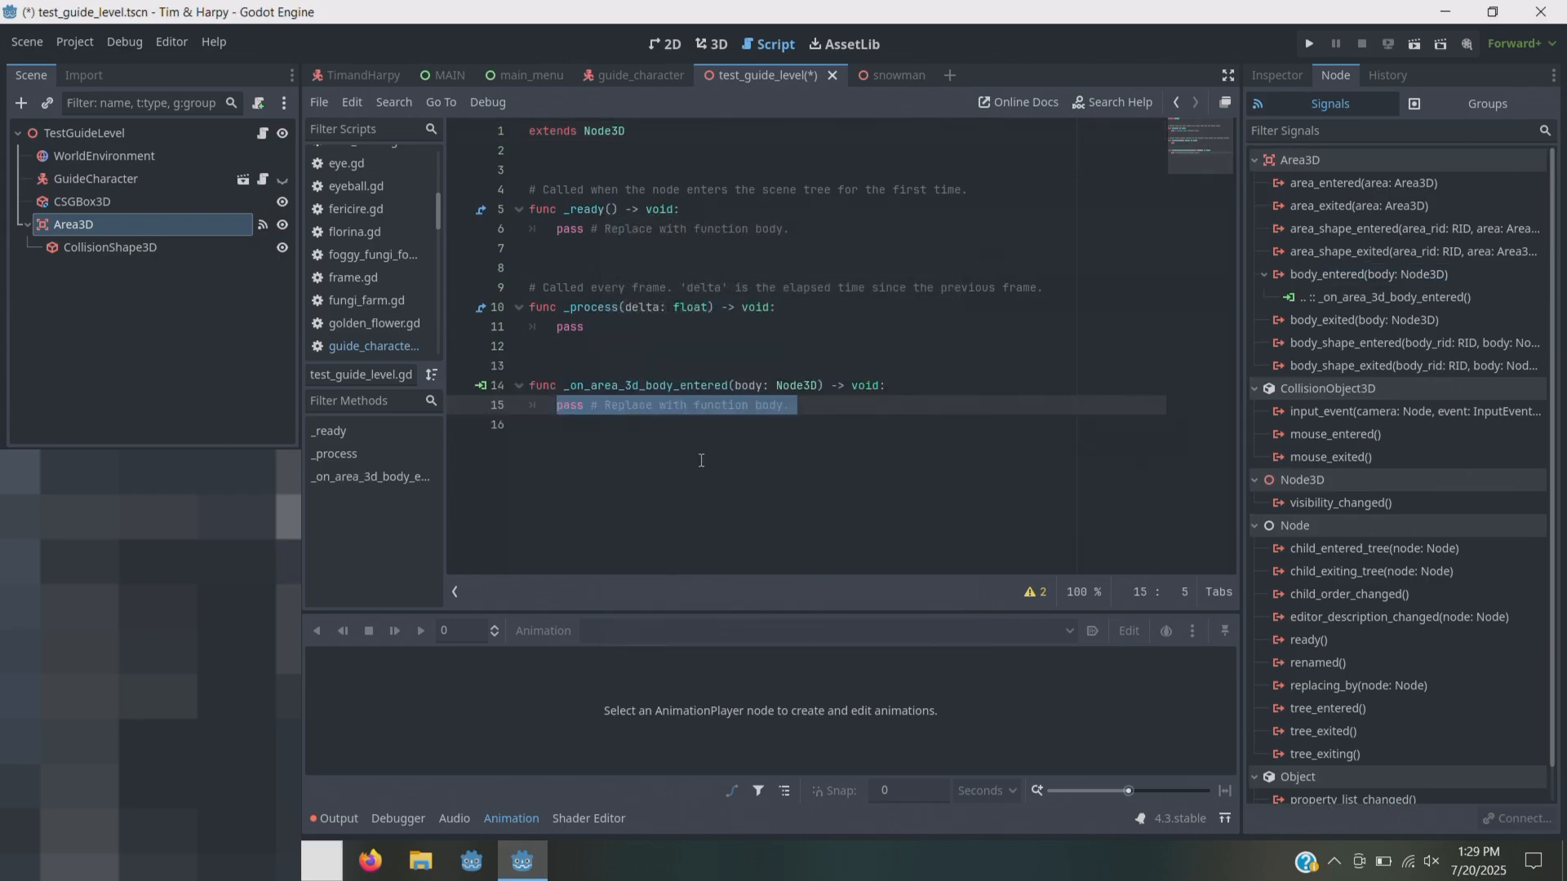
# - Make _on_area_3d_body_entered set body.state to 2 when body.name equals "GuideCharacter", checking the States enum order, and save the scene
pyautogui.write('if')
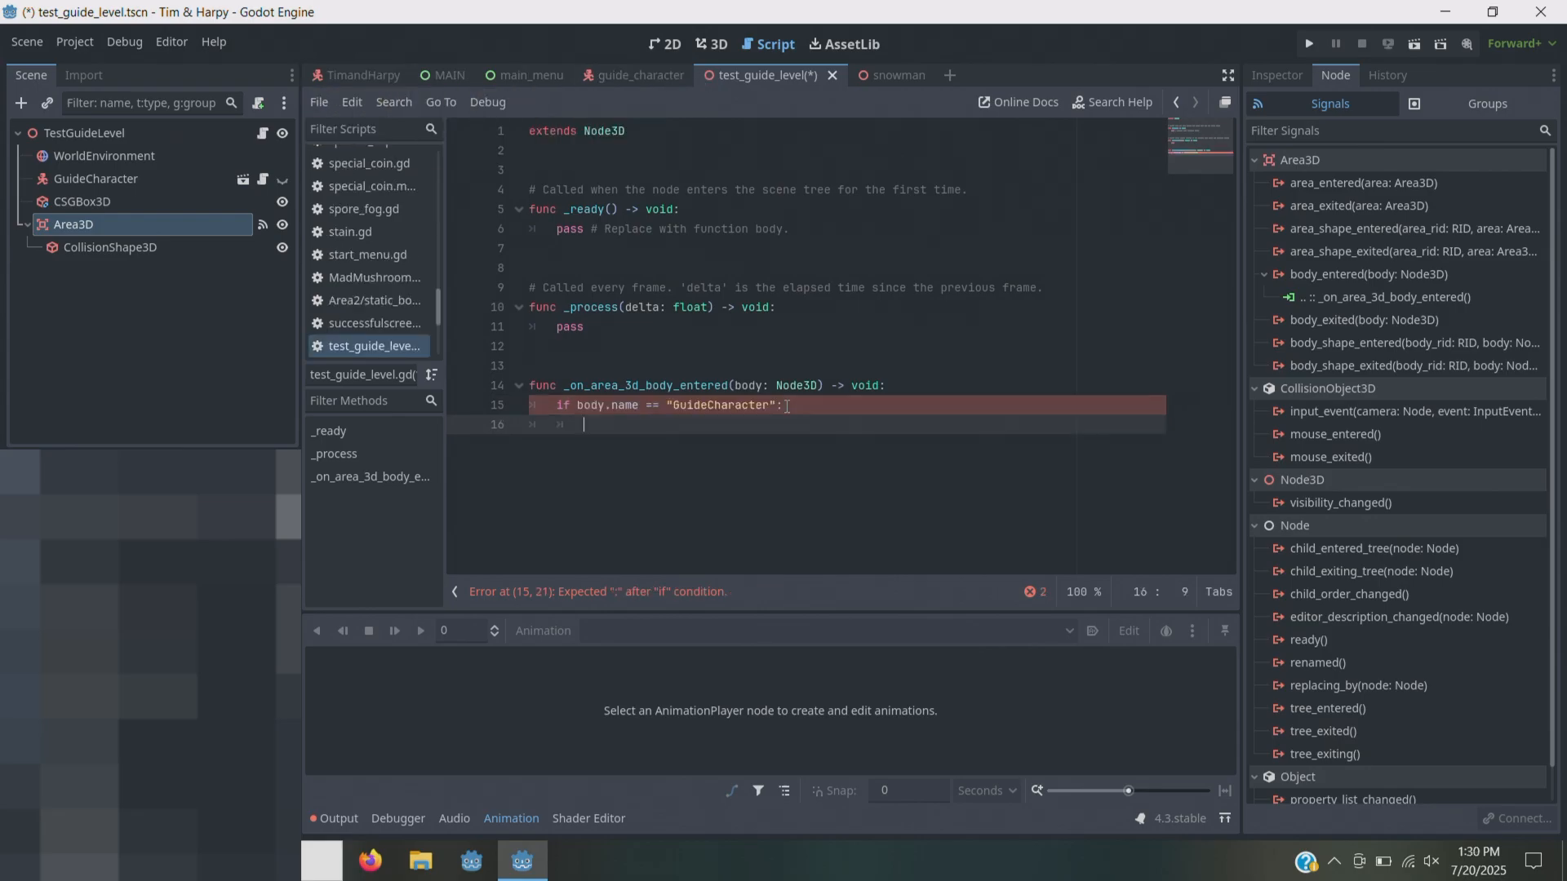
pyautogui.write('body.state =')
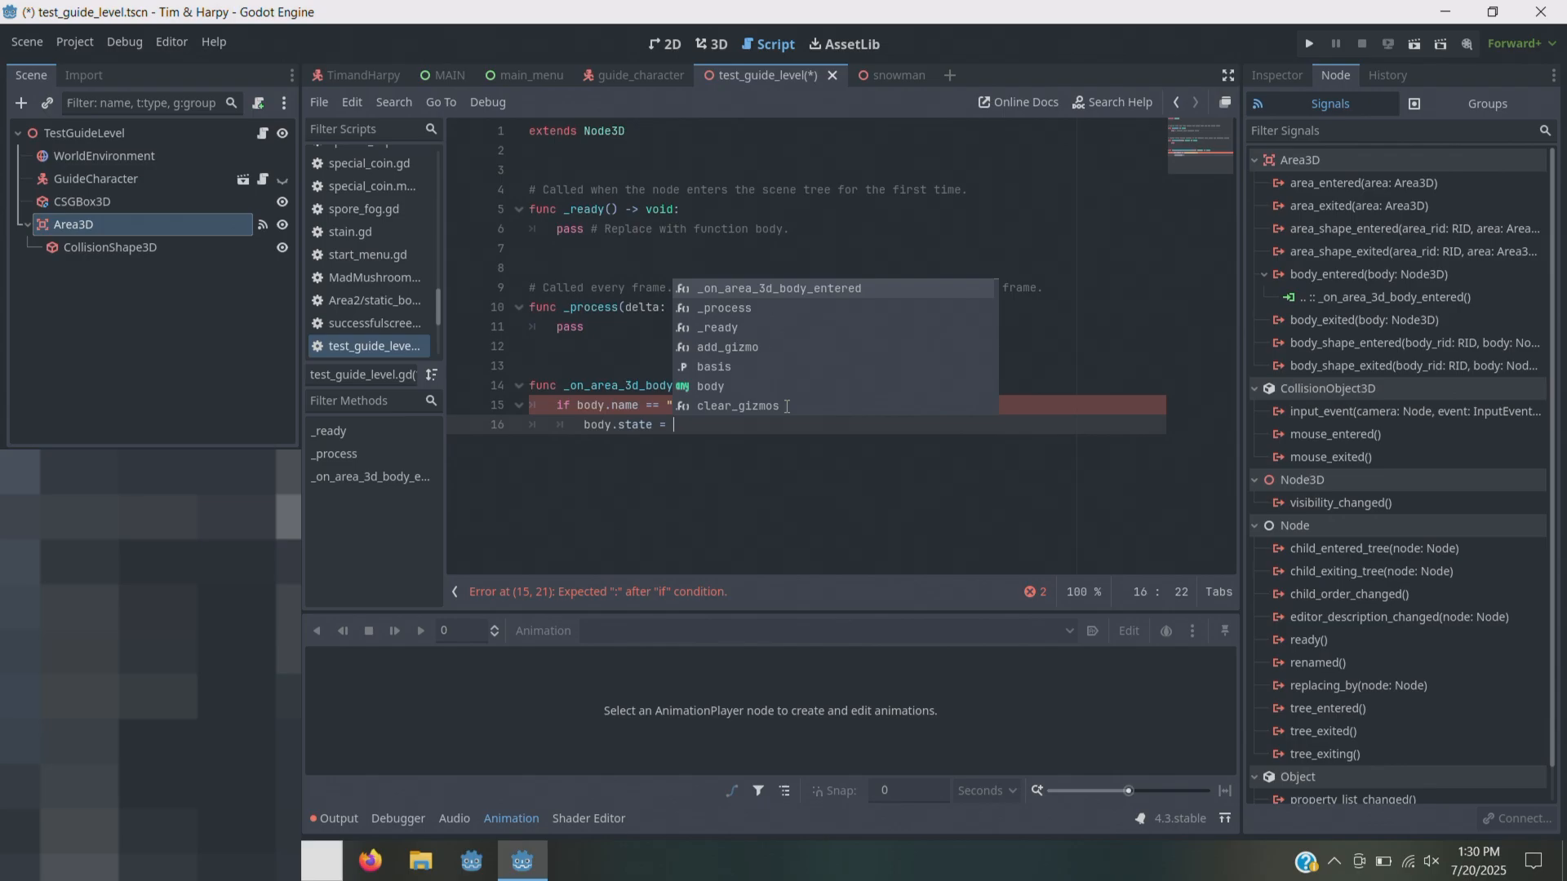
pyautogui.click(639, 75)
pyautogui.scroll(6, 817, 358)
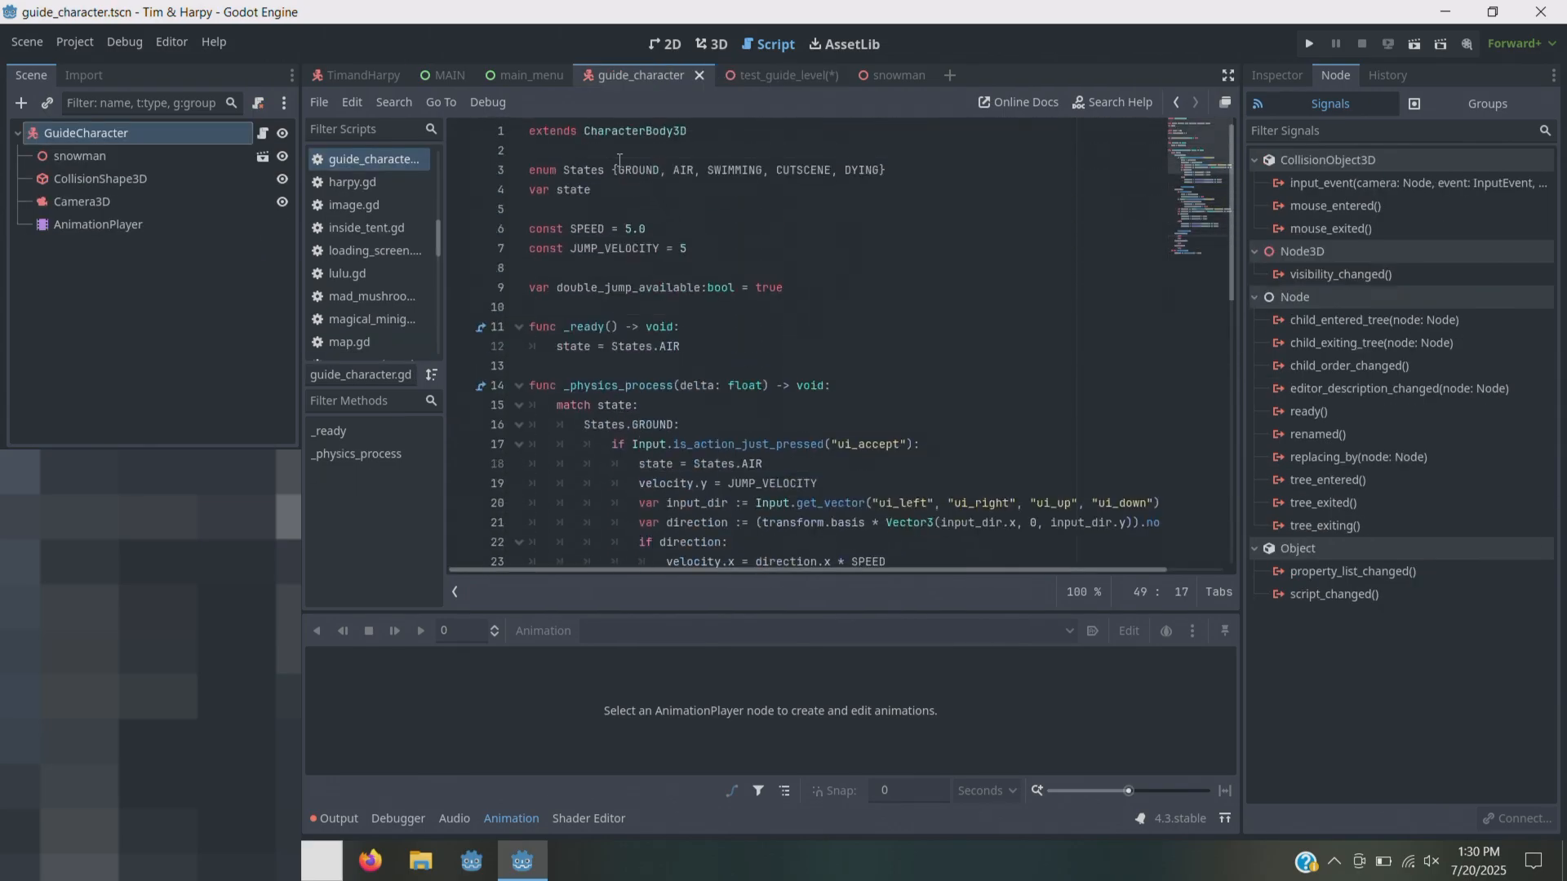
pyautogui.click(779, 75)
pyautogui.write('2')
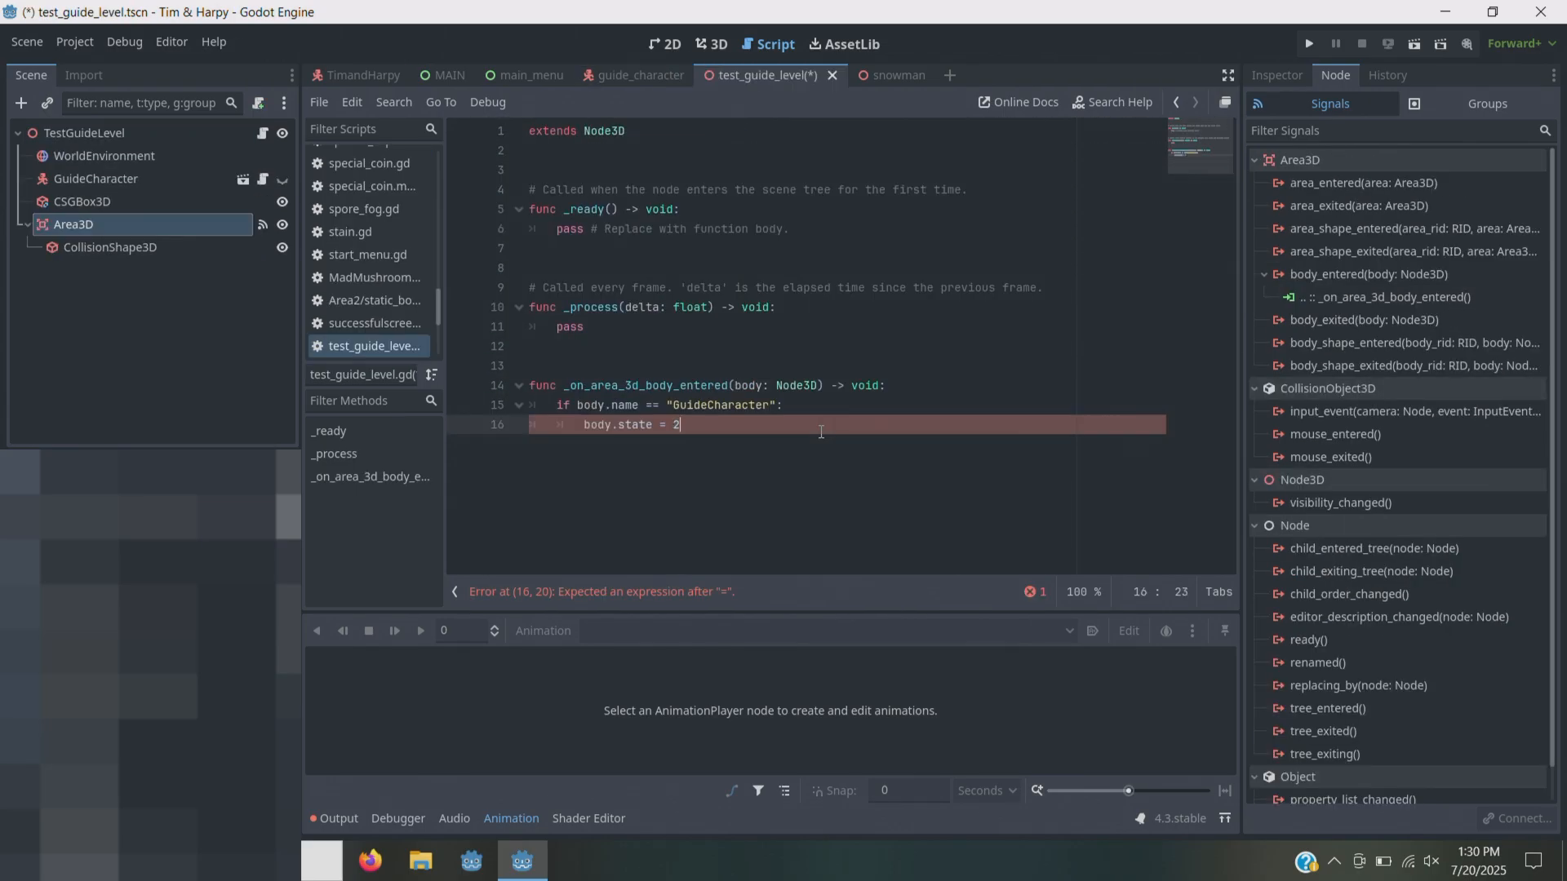
pyautogui.hotkey('ctrl', 's')
pyautogui.click(162, 129)
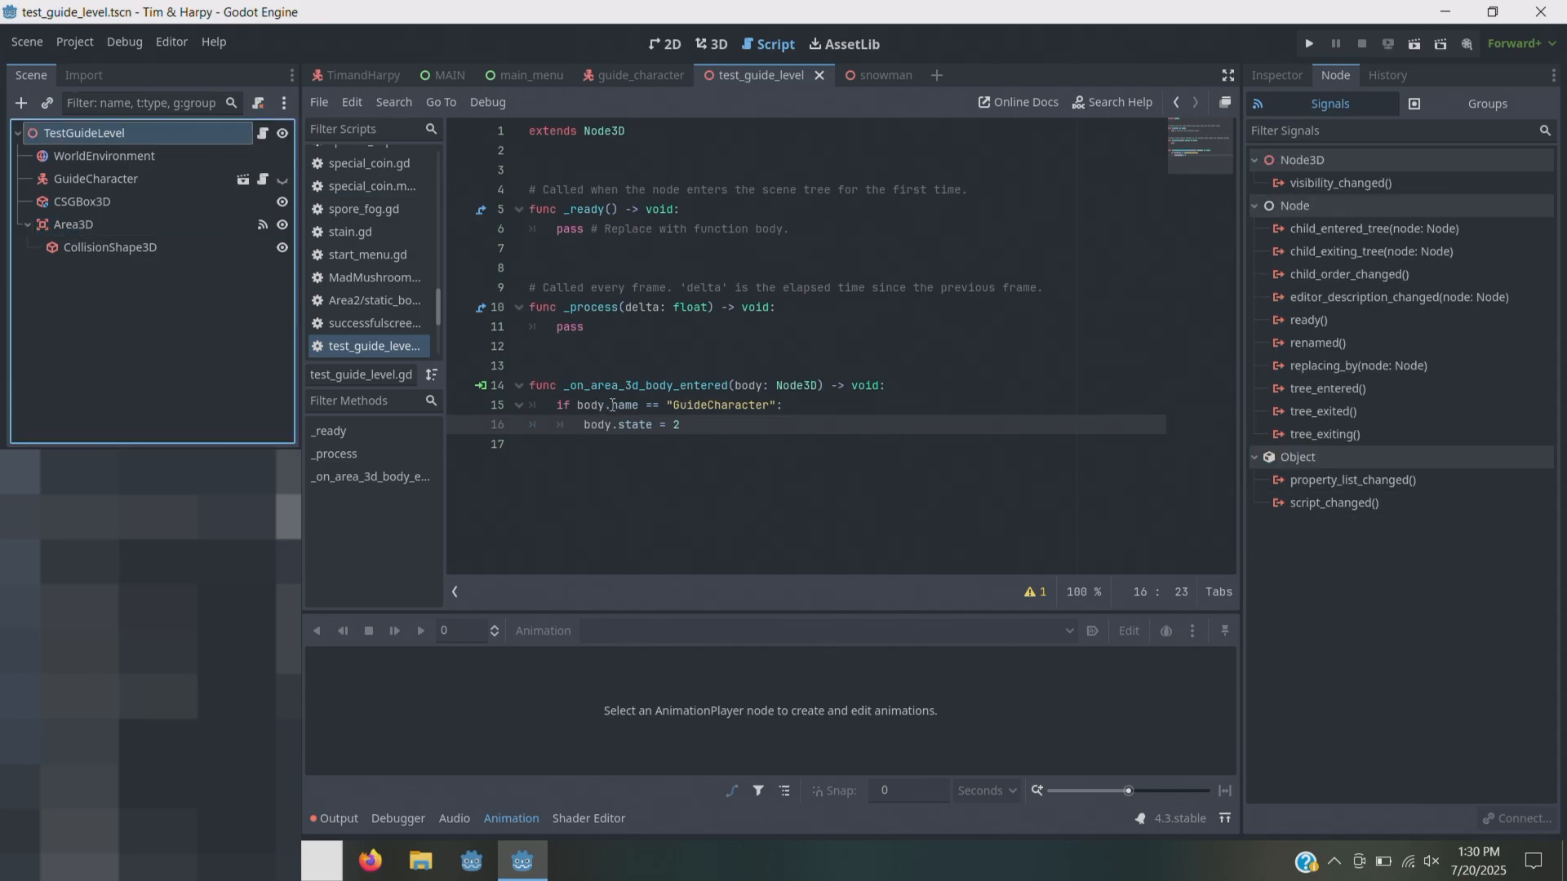
# - Replace the body.state = 2 line in _on_area_3d_body_entered with pass
pyautogui.moveTo(611, 424); pyautogui.dragTo(584, 423)
pyautogui.moveTo(681, 424); pyautogui.dragTo(586, 421)
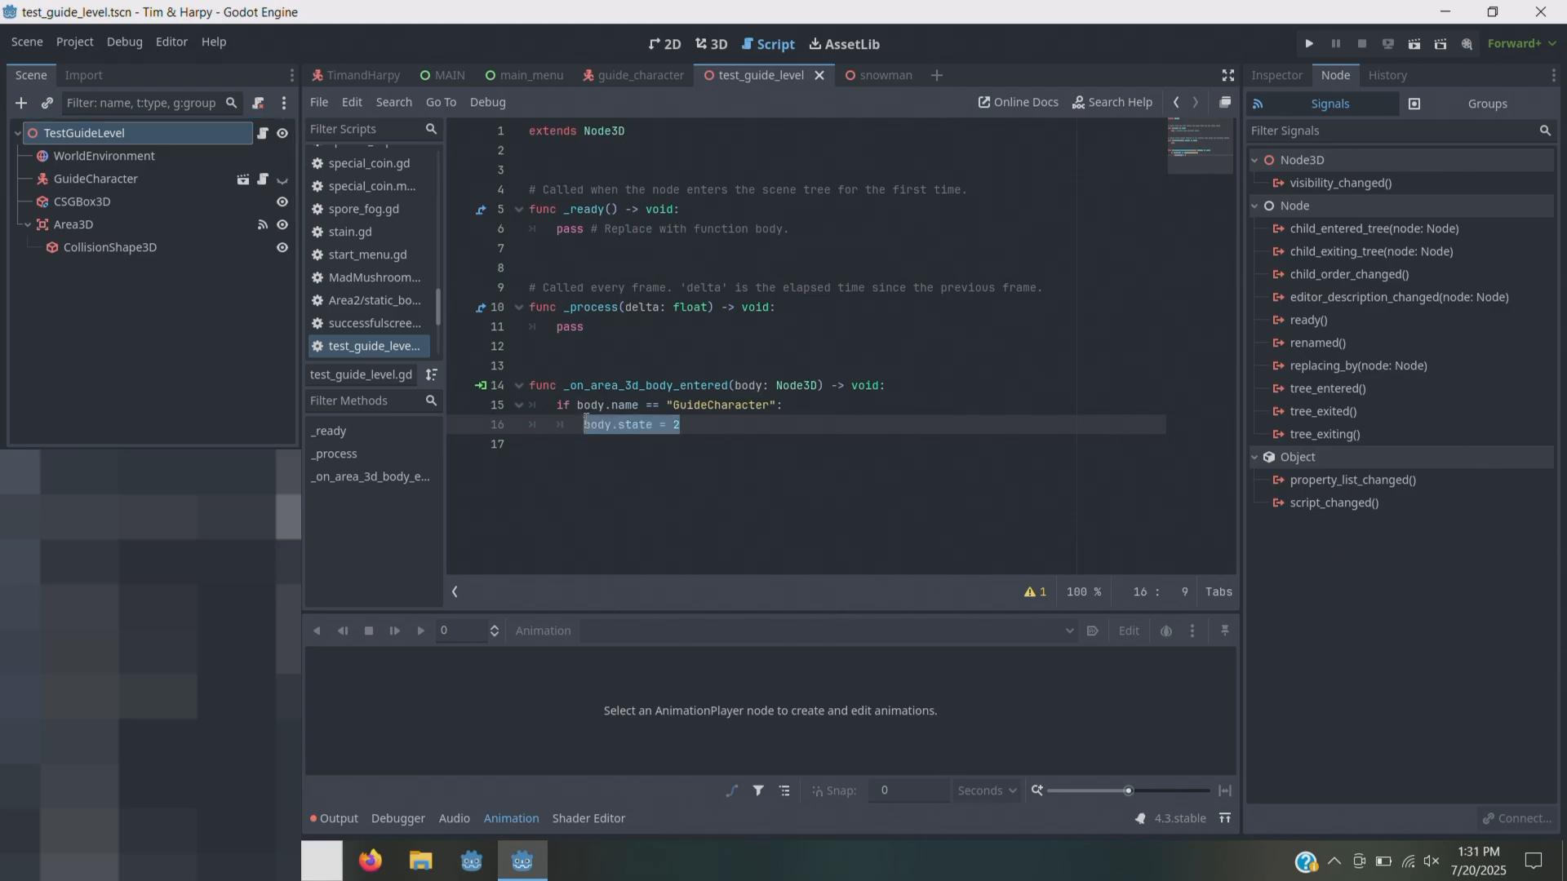
pyautogui.press('BackSpace')
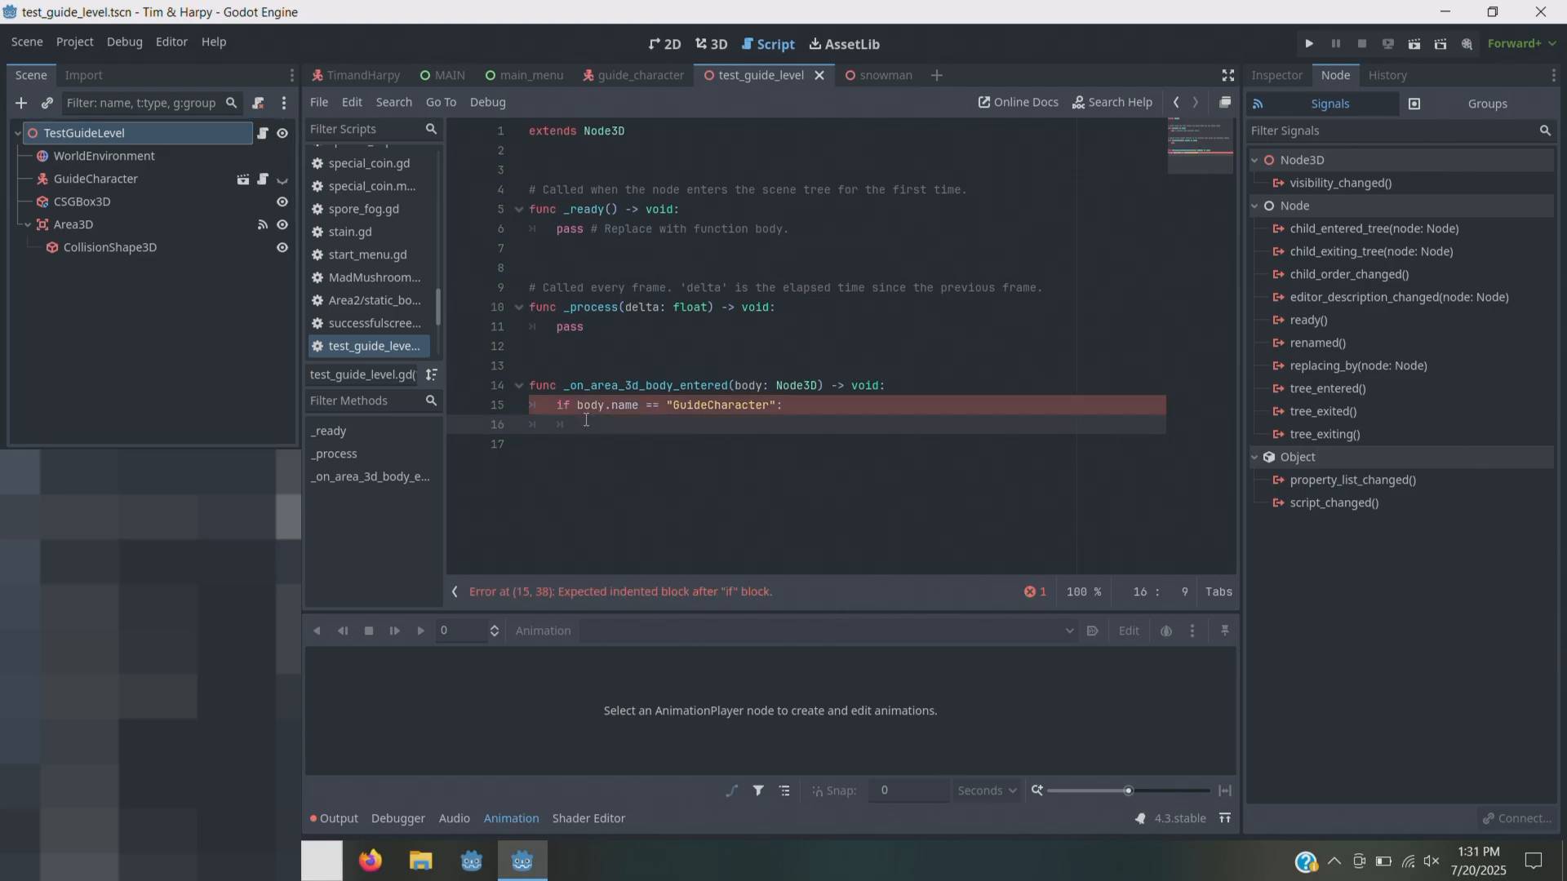
pyautogui.write('get_node()')
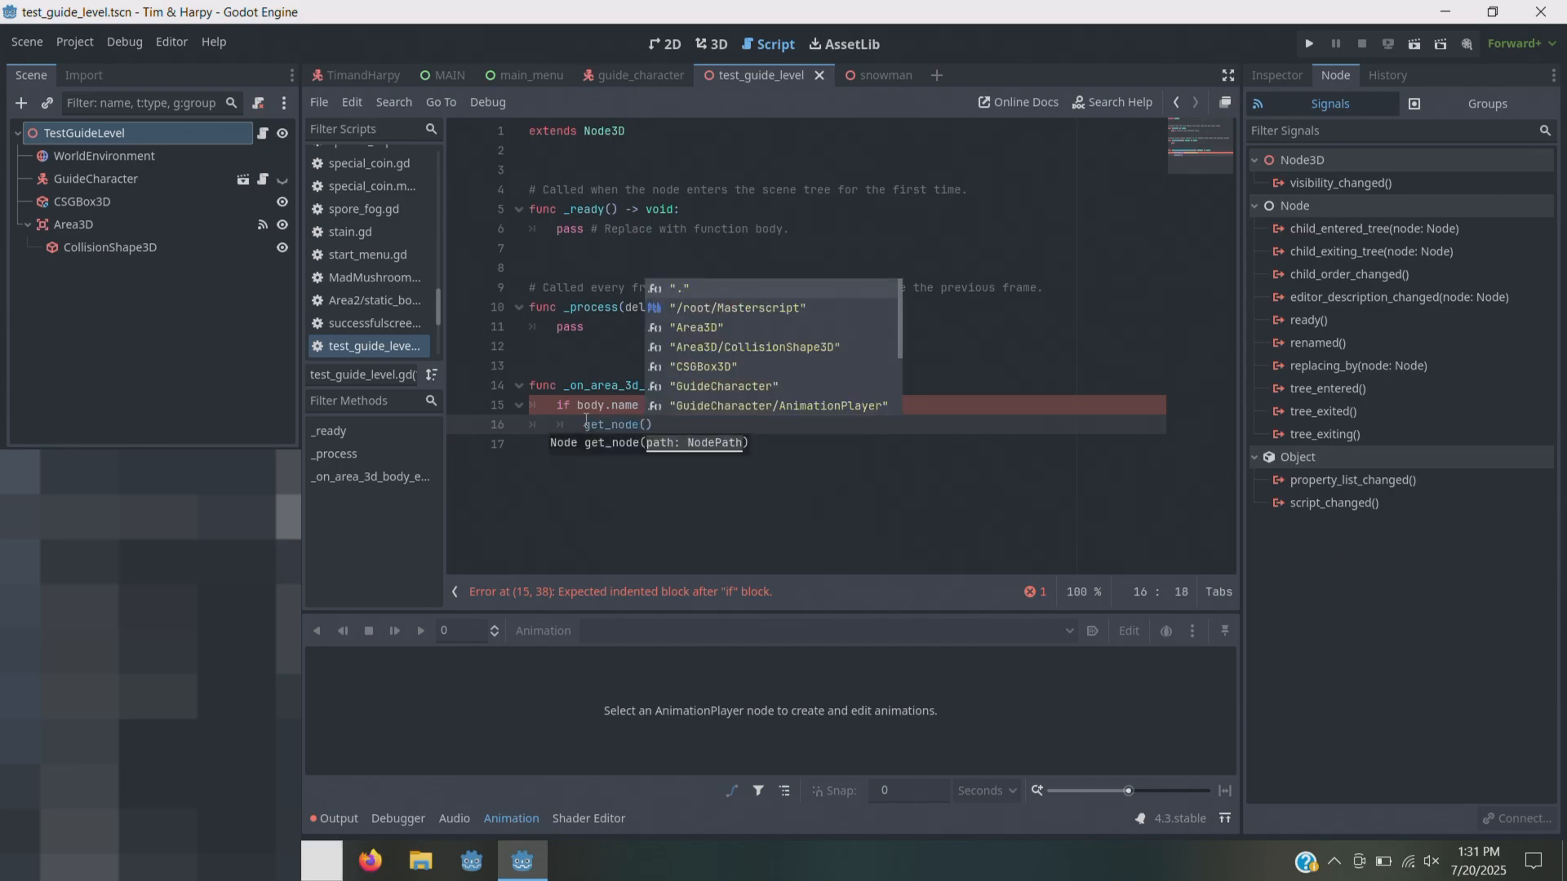
pyautogui.moveTo(653, 425); pyautogui.dragTo(580, 419)
pyautogui.press('BackSpace')
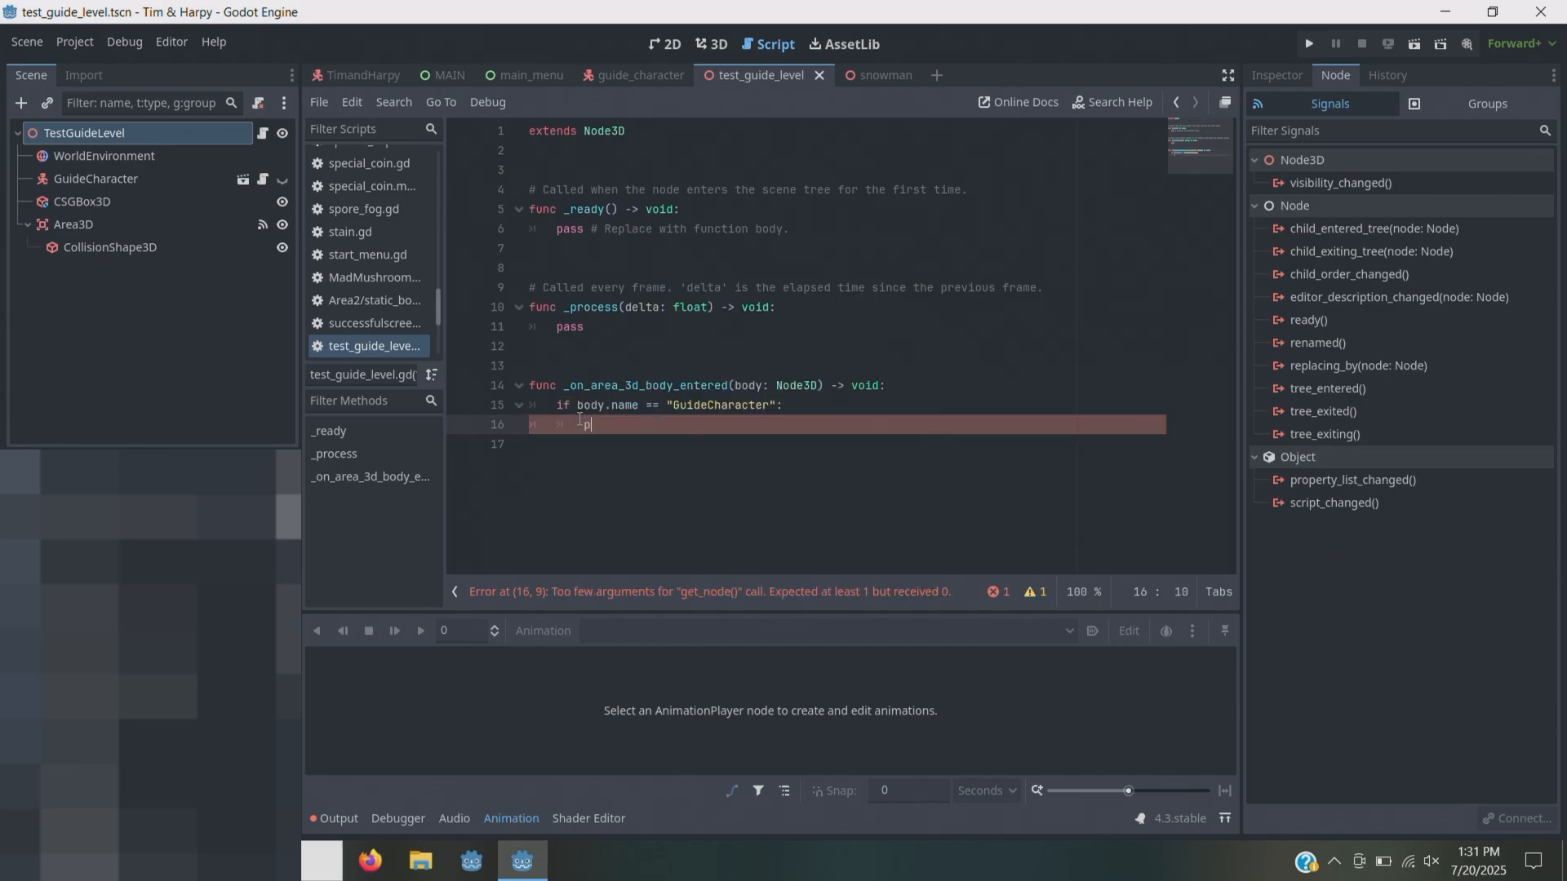
pyautogui.write('pass')
pyautogui.click(829, 416)
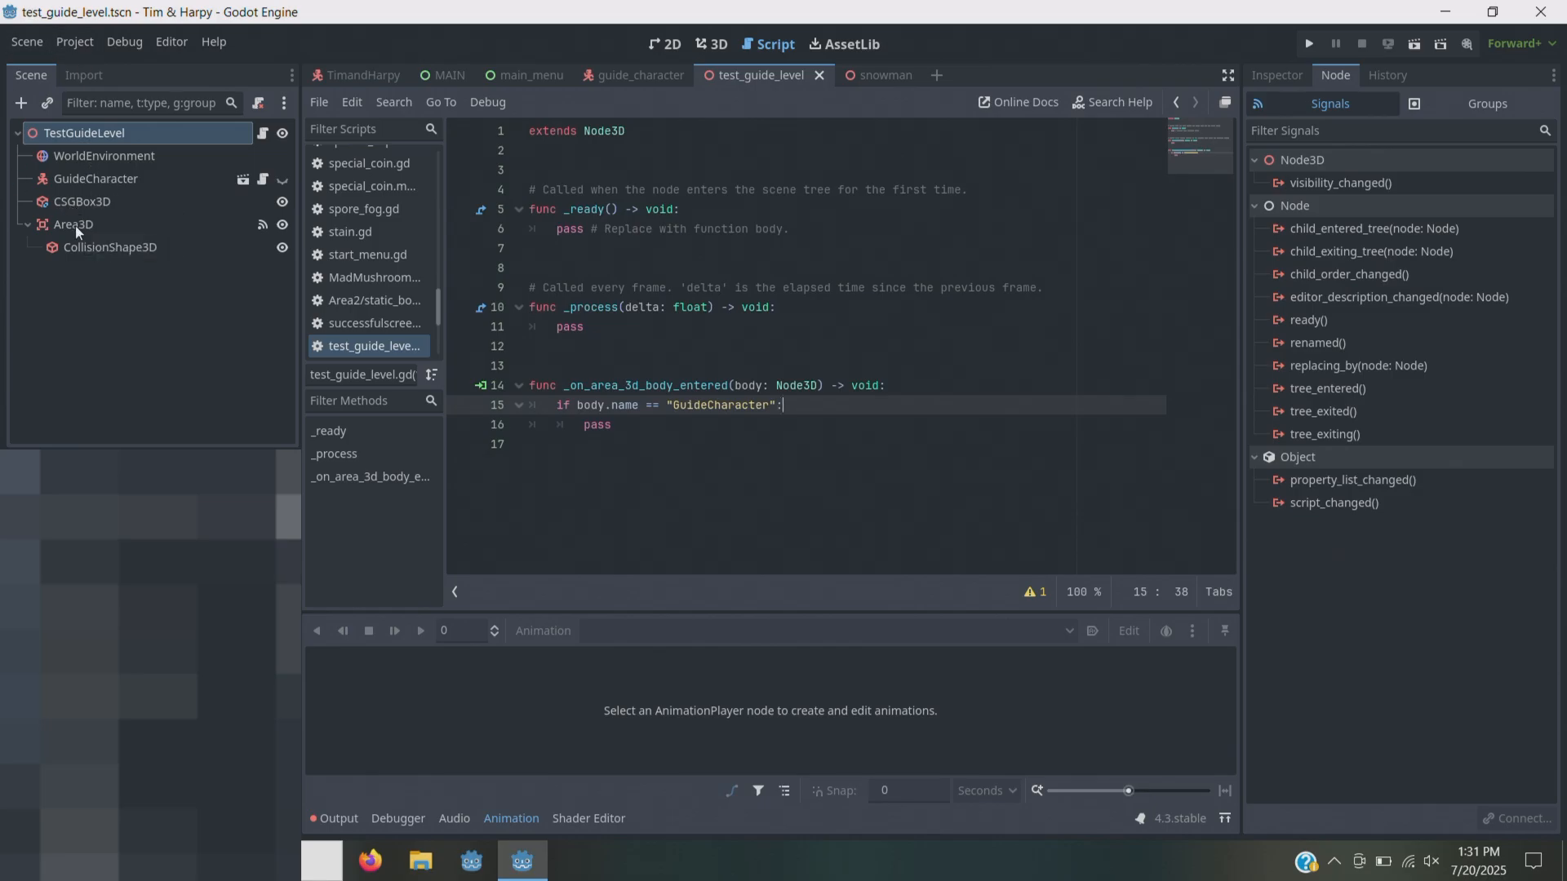
# - Point out TestGuideLevel and its child nodes in the scene tree, and replace the if block's pass with a get_parent() call
pyautogui.click(65, 154)
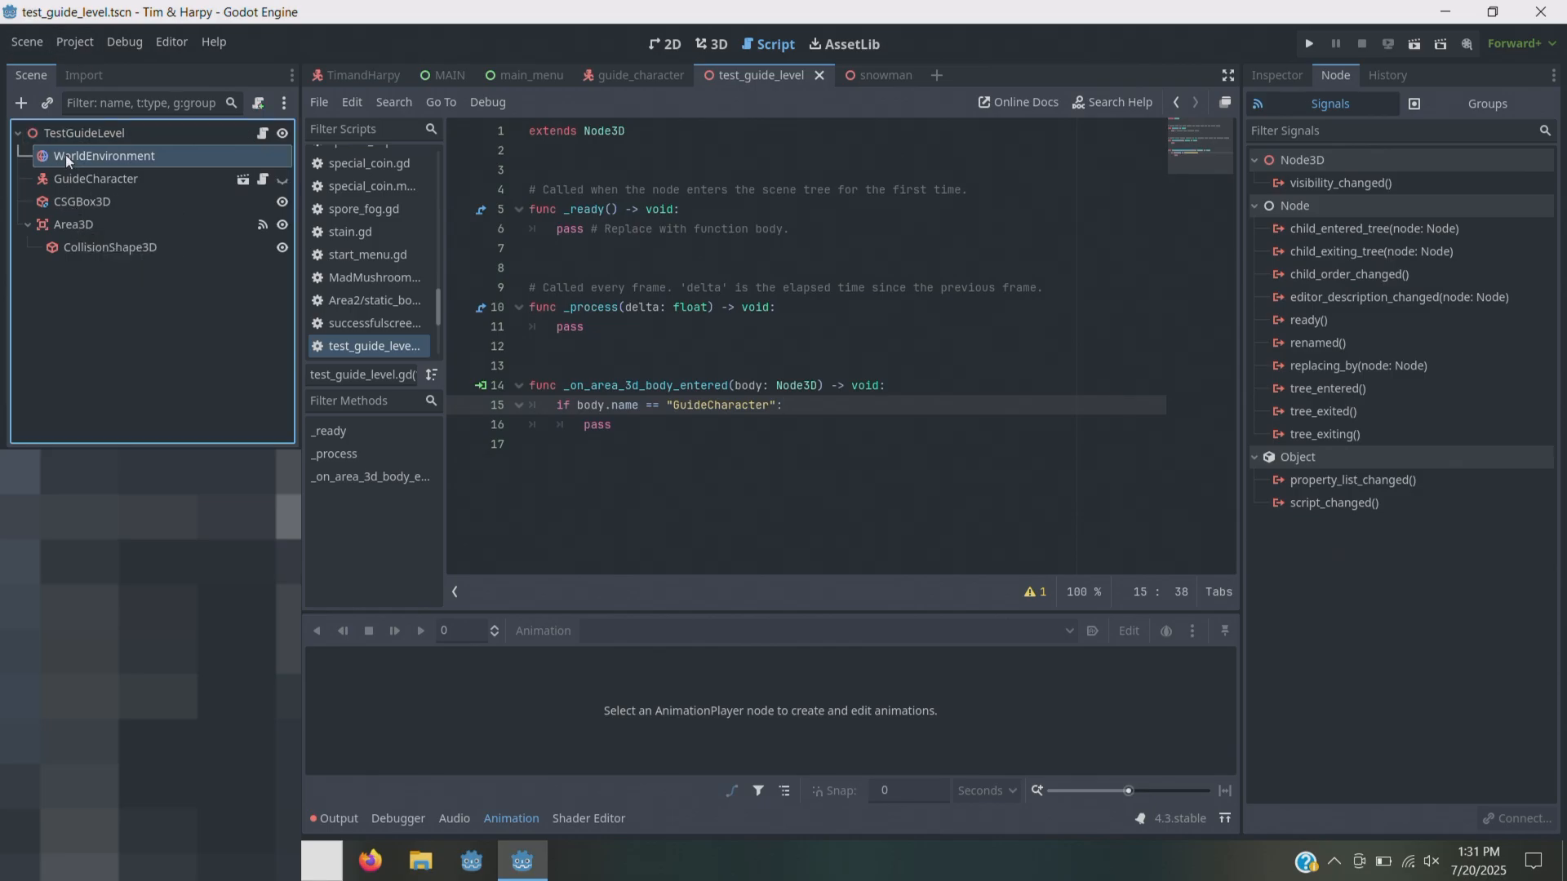
pyautogui.keyDown('shift'); pyautogui.click(64, 224); pyautogui.keyUp('shift')
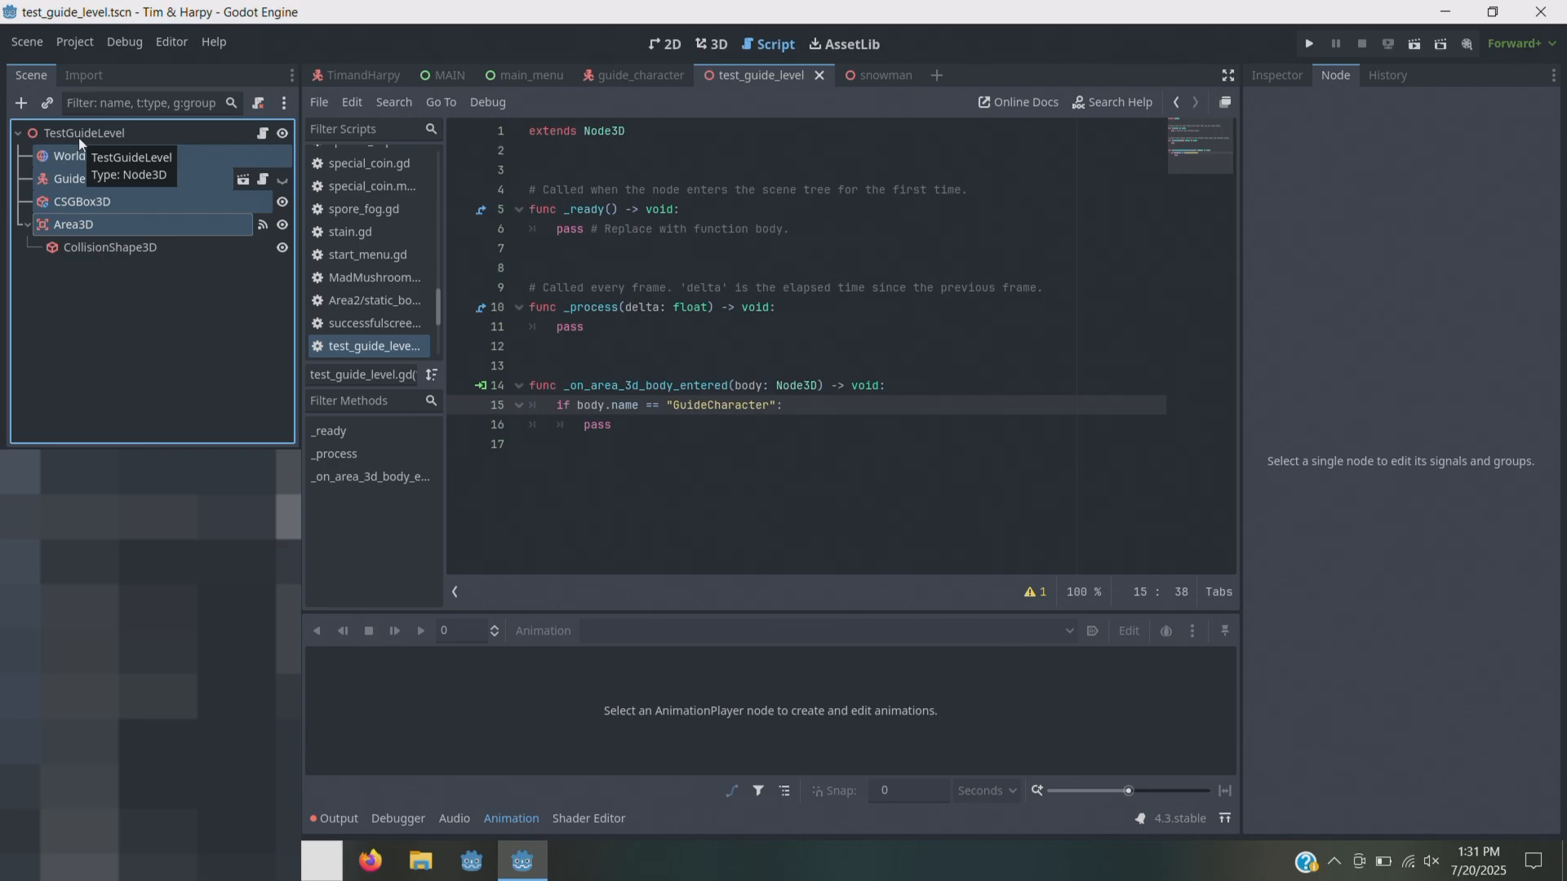
pyautogui.click(78, 137)
pyautogui.doubleClick(585, 423)
pyautogui.write('get_pare')
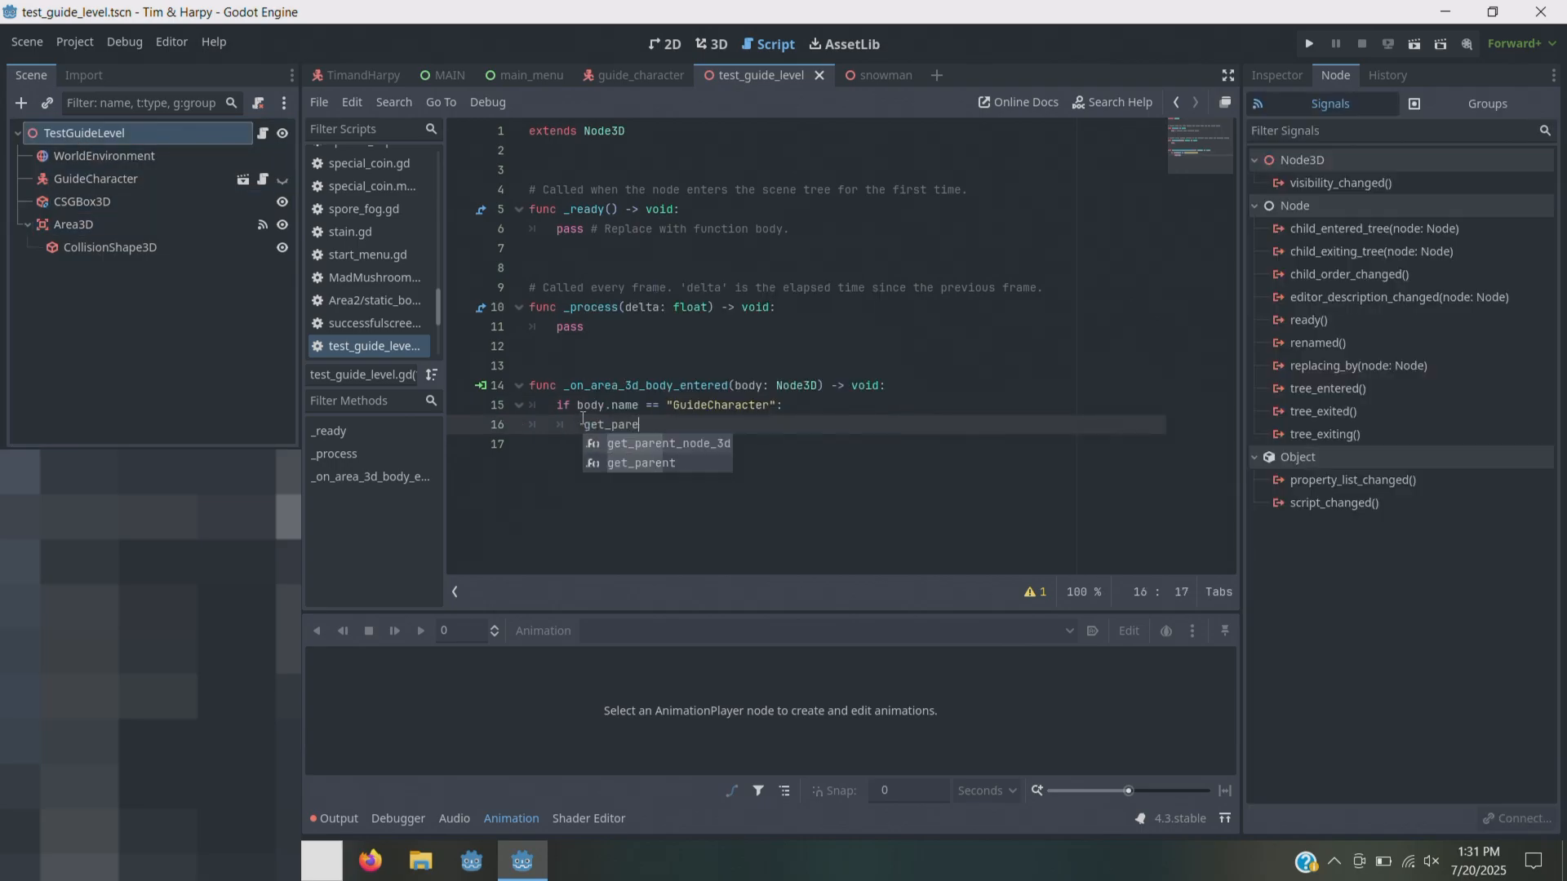
pyautogui.press('Down')
pyautogui.press('Return')
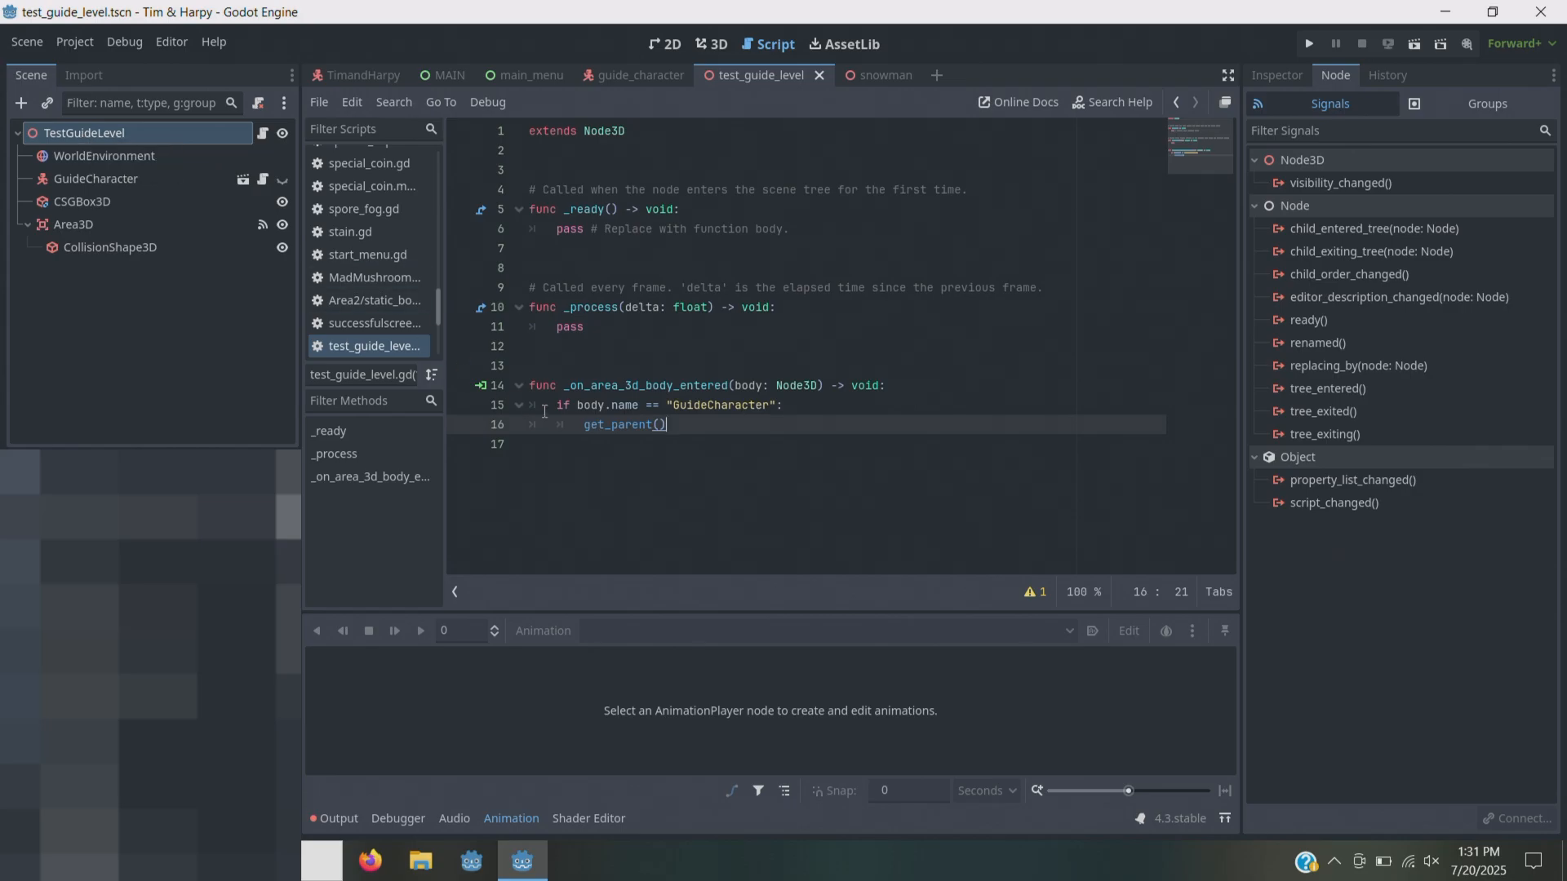
# - Replace get_parent() with get_node("GuideCharacter") in the body-entered function
pyautogui.click(96, 178)
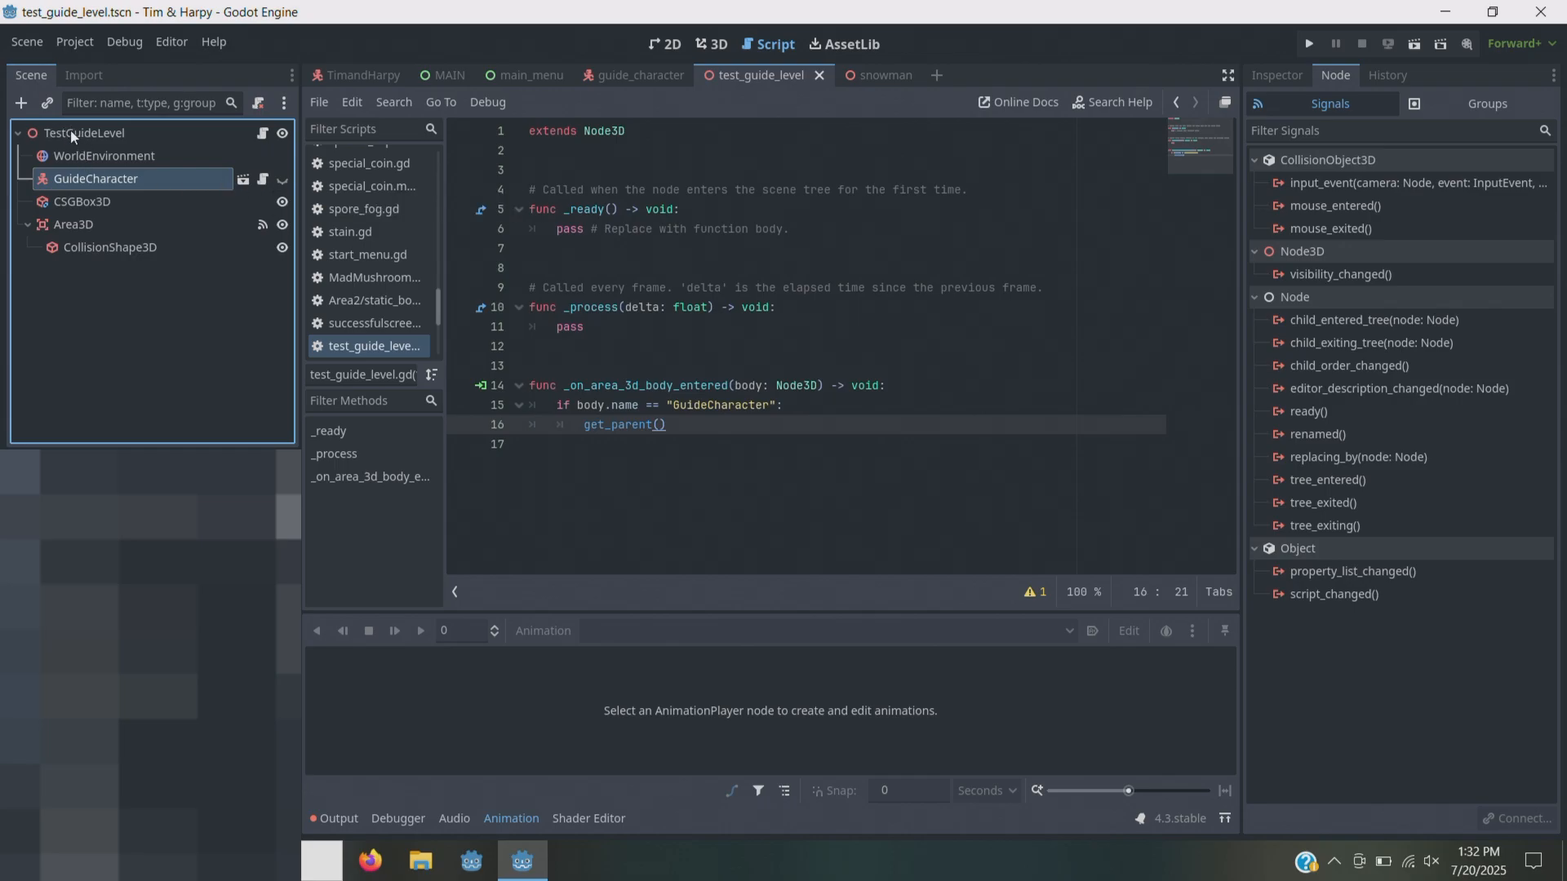
pyautogui.moveTo(666, 425); pyautogui.dragTo(585, 425)
pyautogui.write('get_child(')
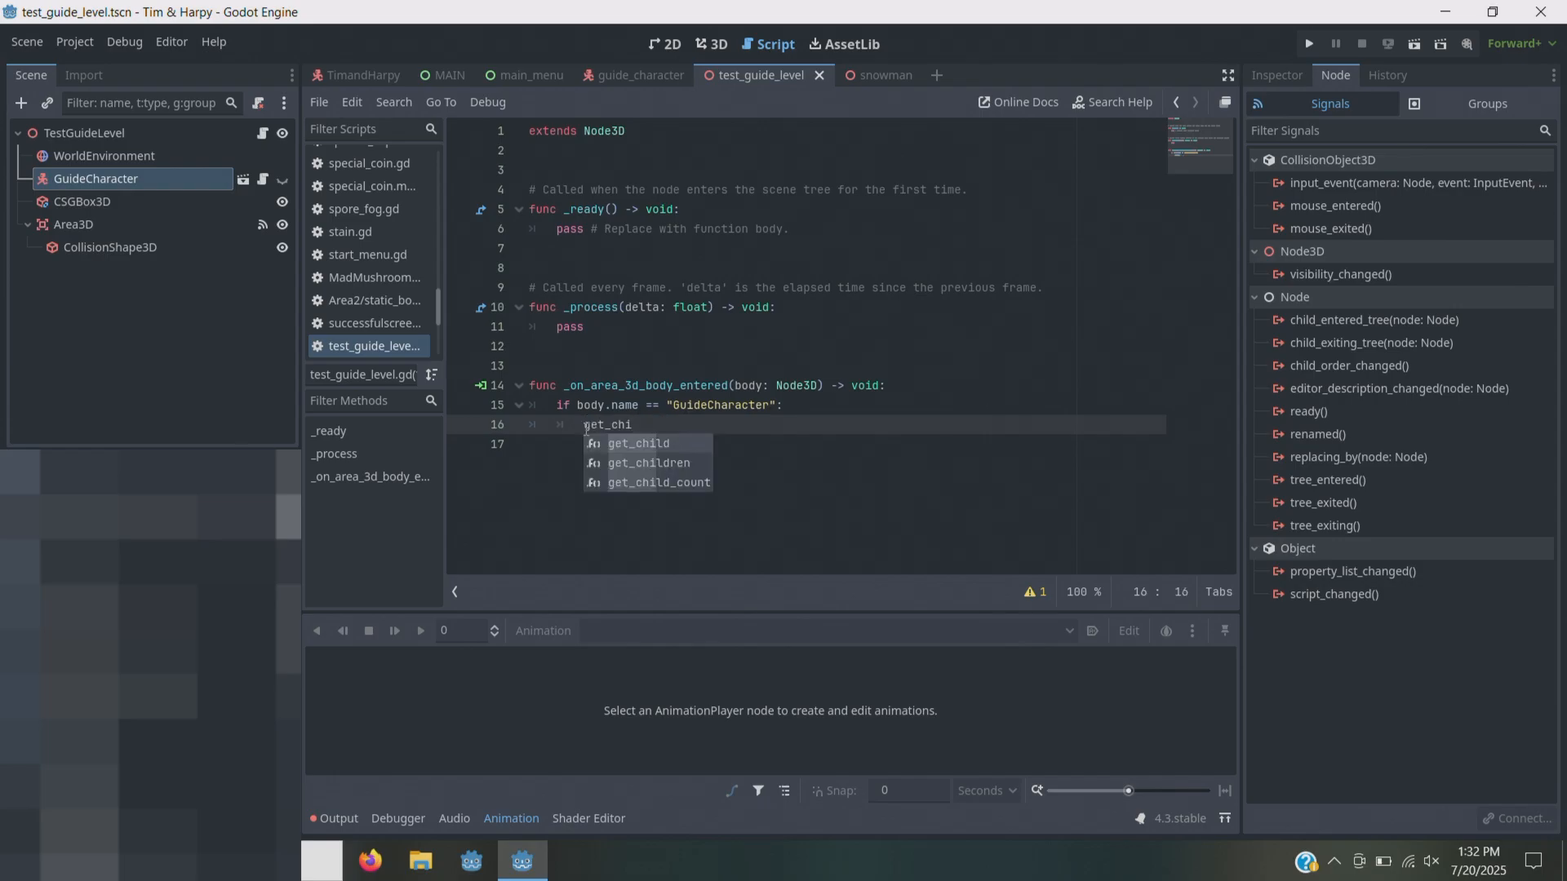
pyautogui.press('BackSpace')
pyautogui.press('BackSpace')
pyautogui.press('BackSpace')
pyautogui.press('BackSpace')
pyautogui.press('BackSpace')
pyautogui.press('BackSpace')
pyautogui.write('node')
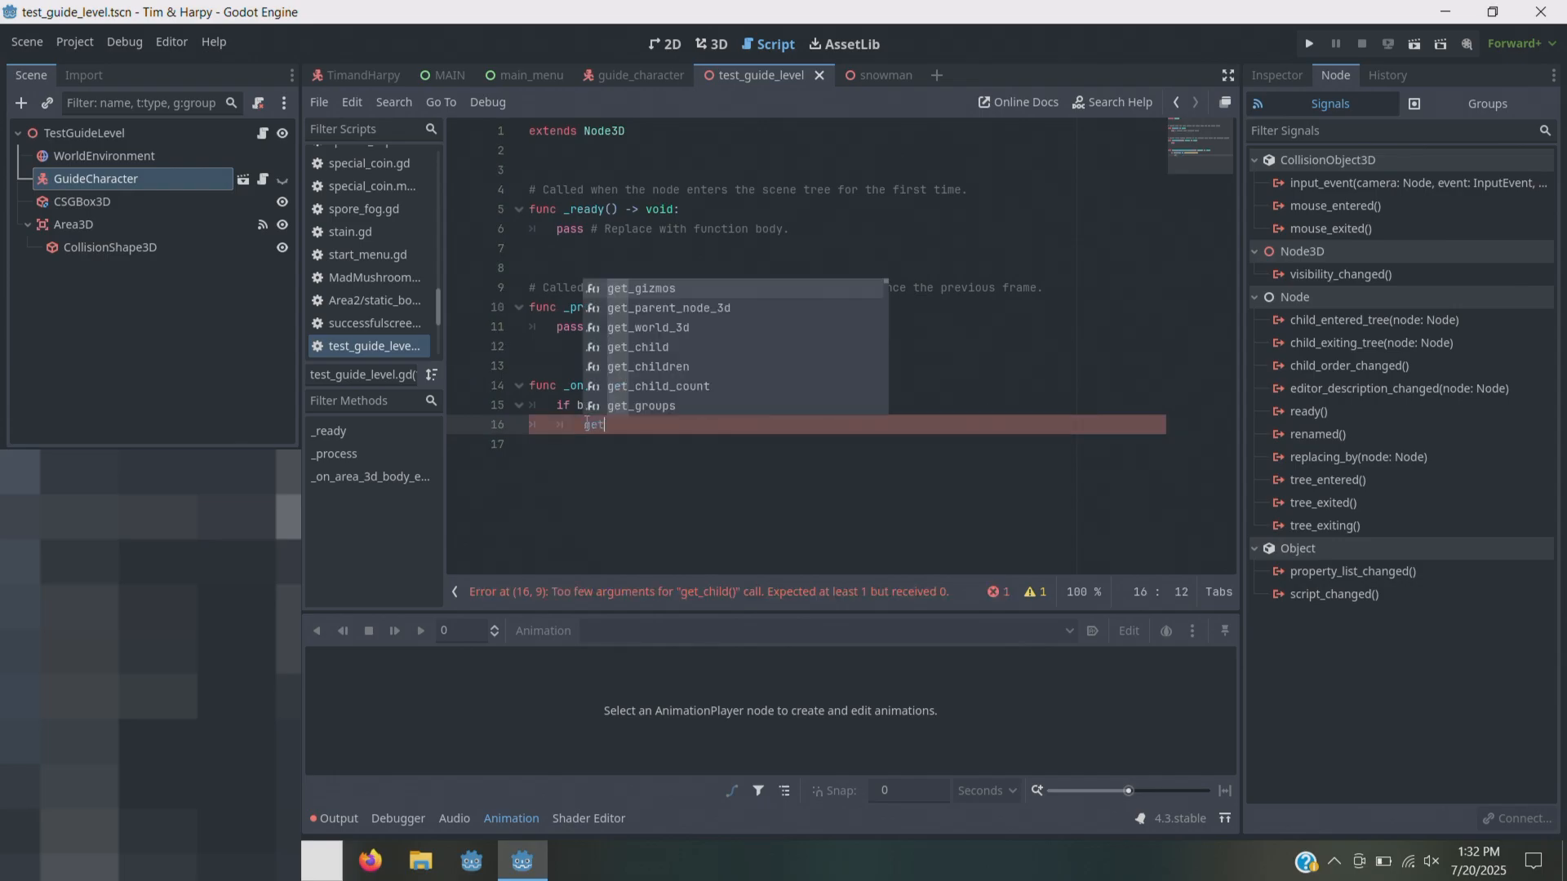
pyautogui.write('("')
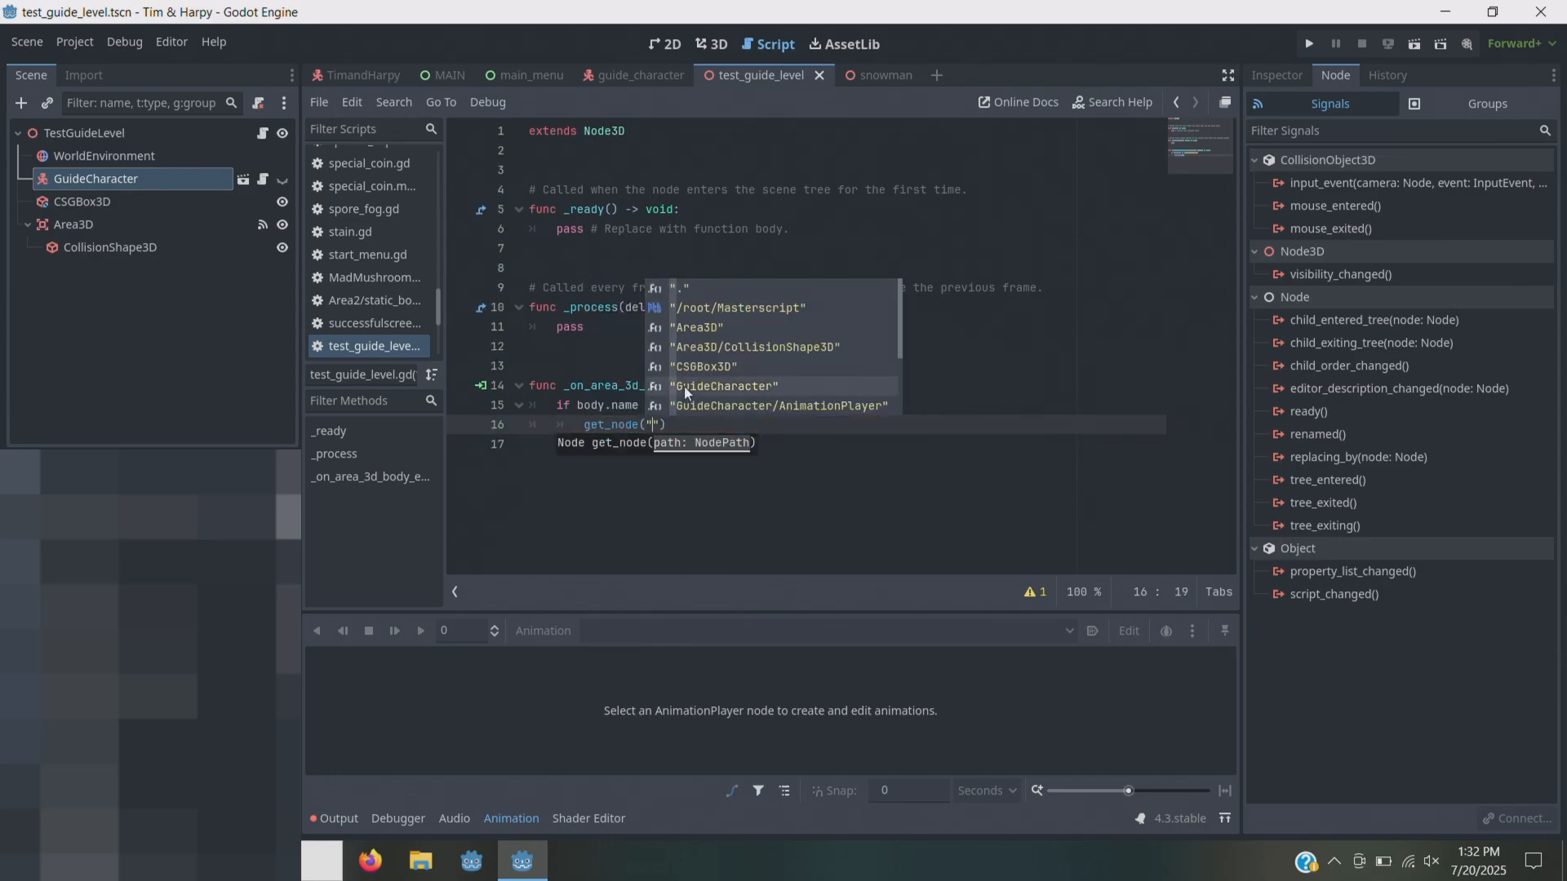
pyautogui.click(684, 385)
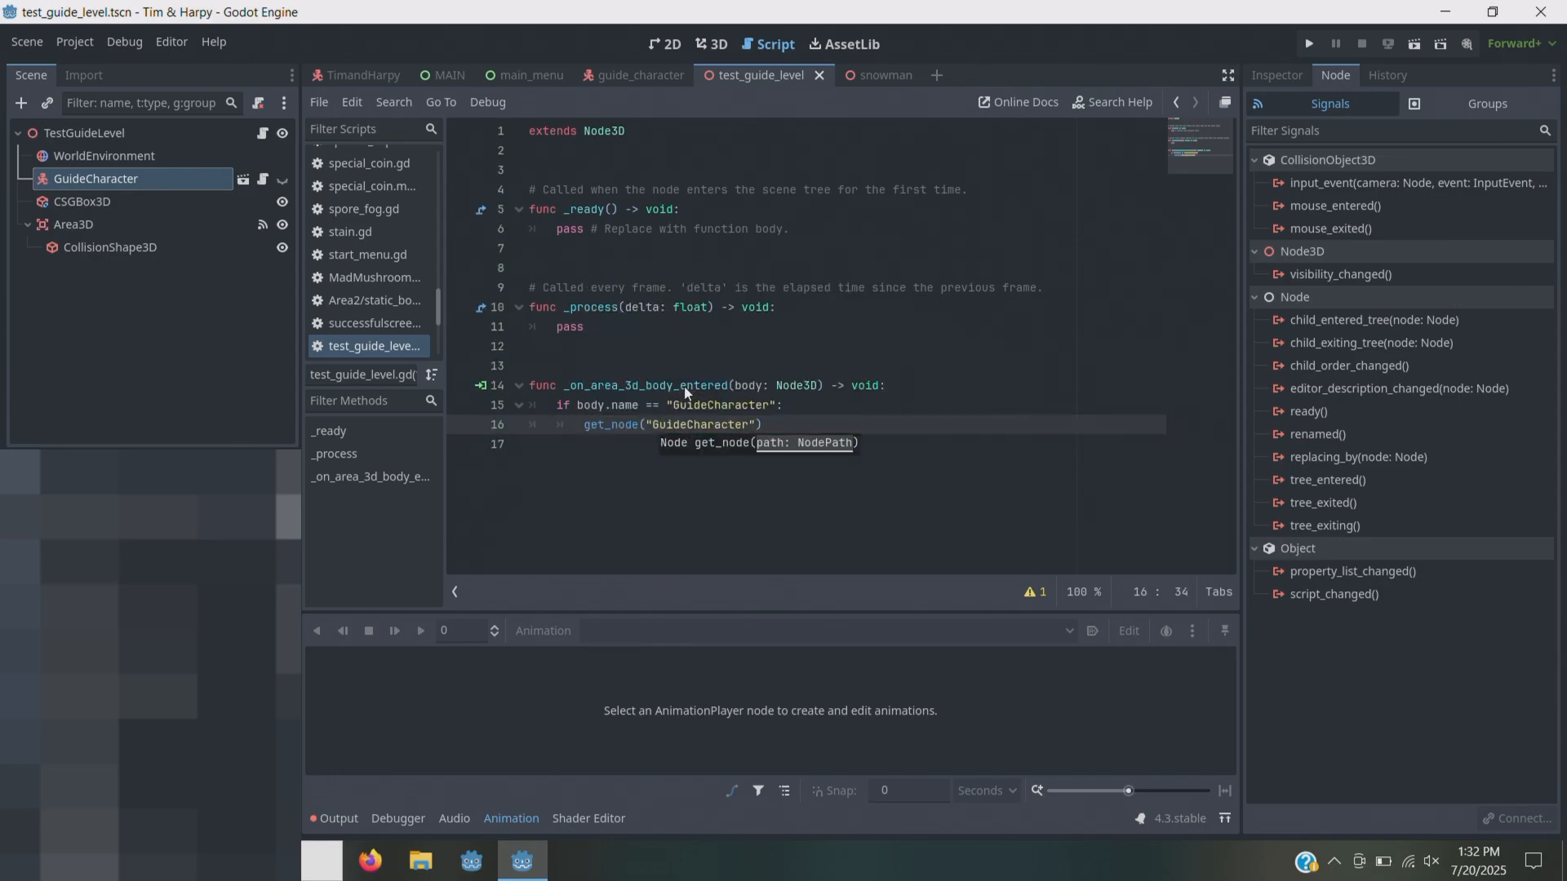
pyautogui.click(767, 428)
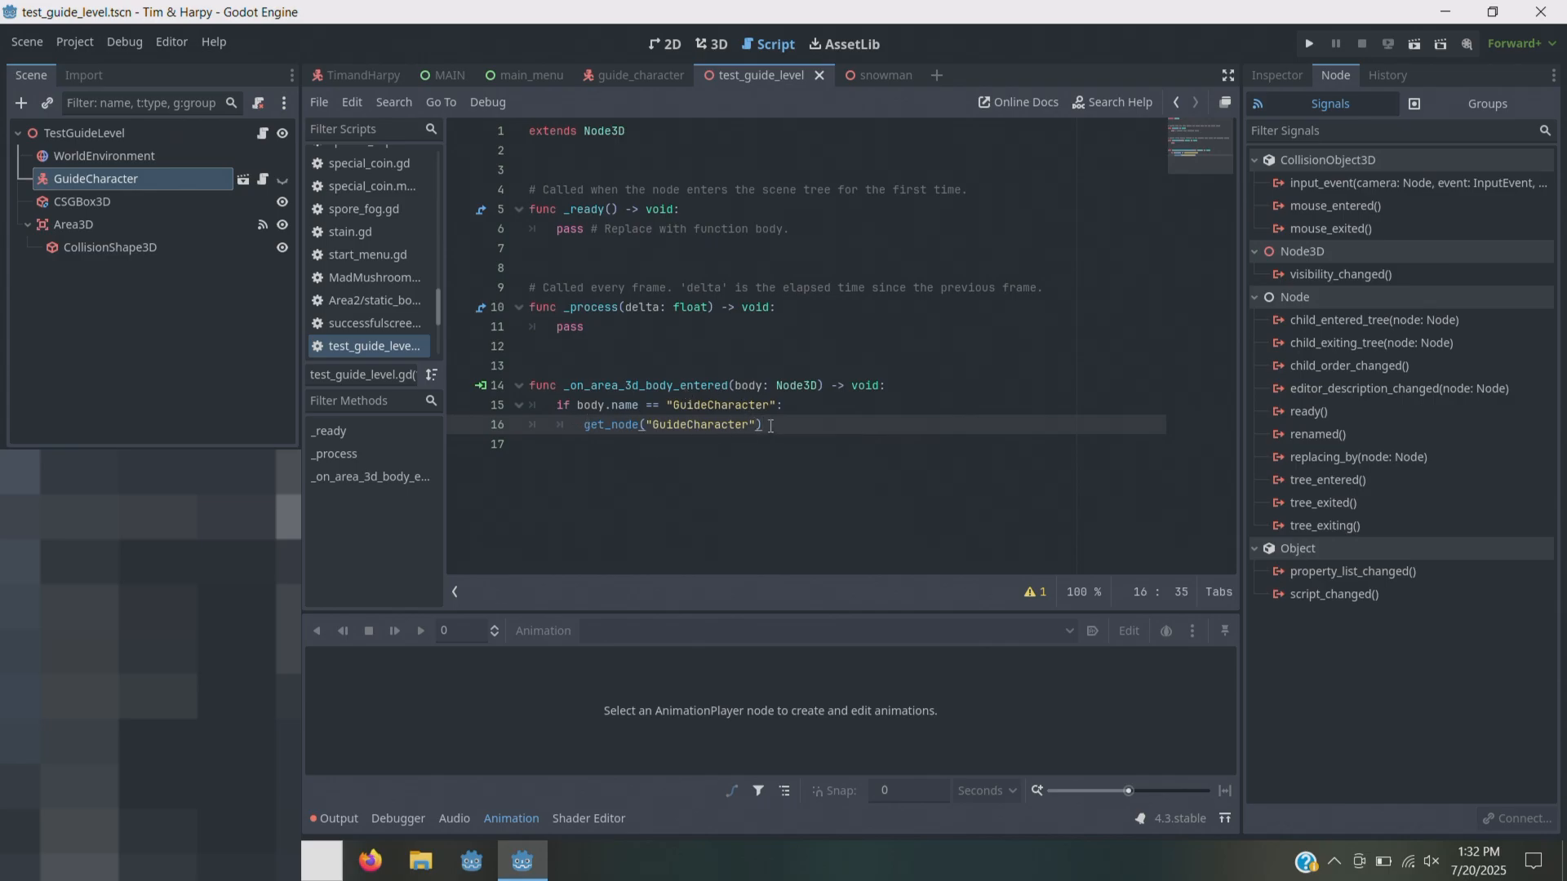
# - Replace the get_node call with the $GuideCharacter shorthand and start a new line below it
pyautogui.moveTo(771, 426); pyautogui.dragTo(586, 424)
pyautogui.press('BackSpace')
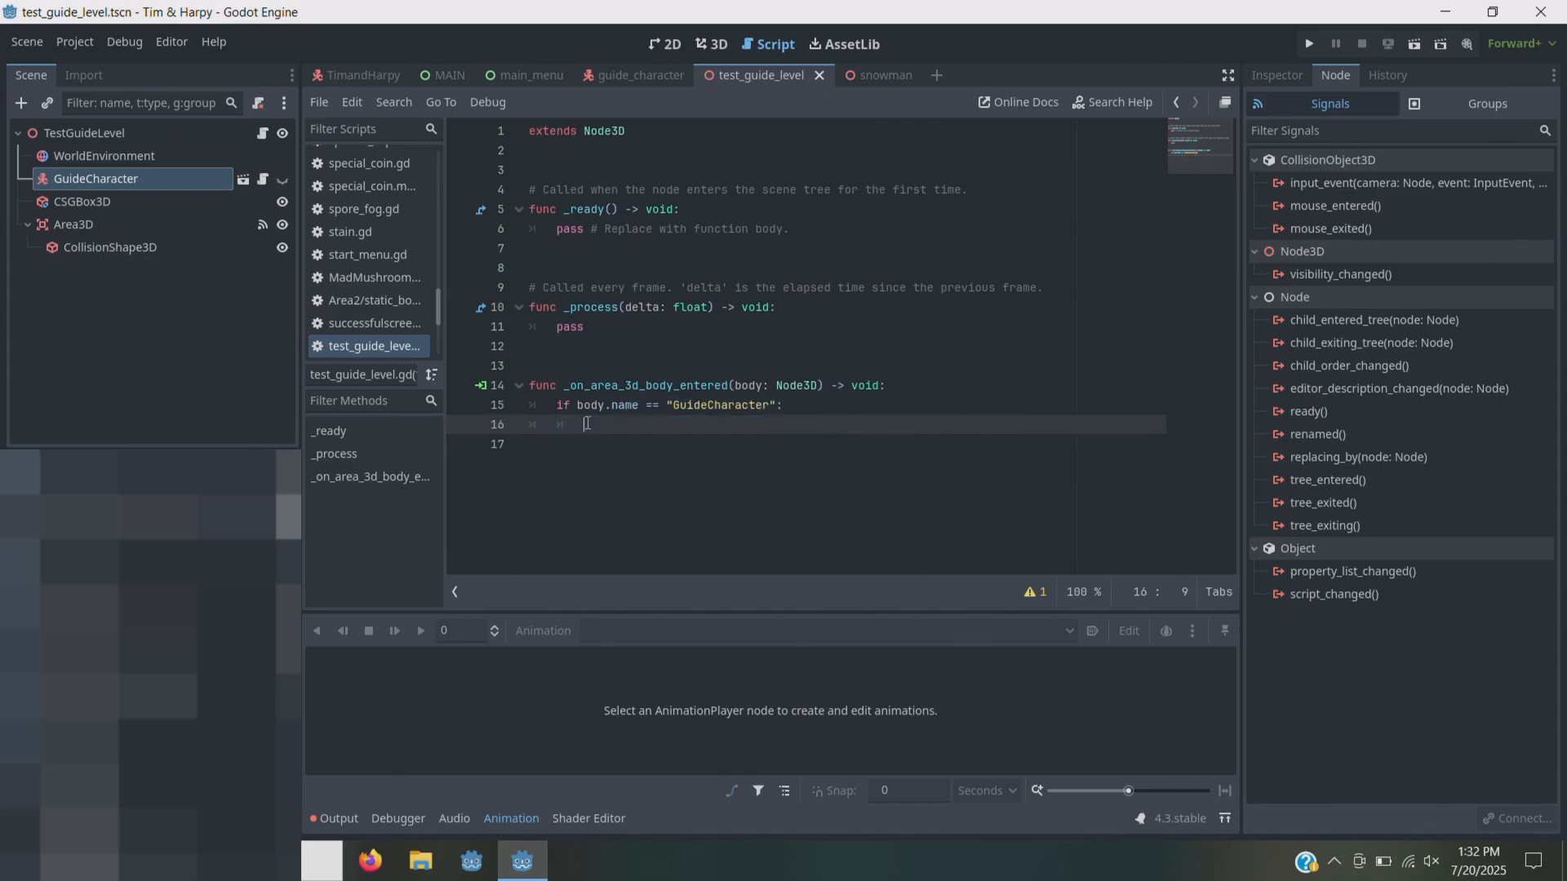
pyautogui.write('$')
pyautogui.press('Down')
pyautogui.press('Down')
pyautogui.press('Down')
pyautogui.press('Down')
pyautogui.press('Down')
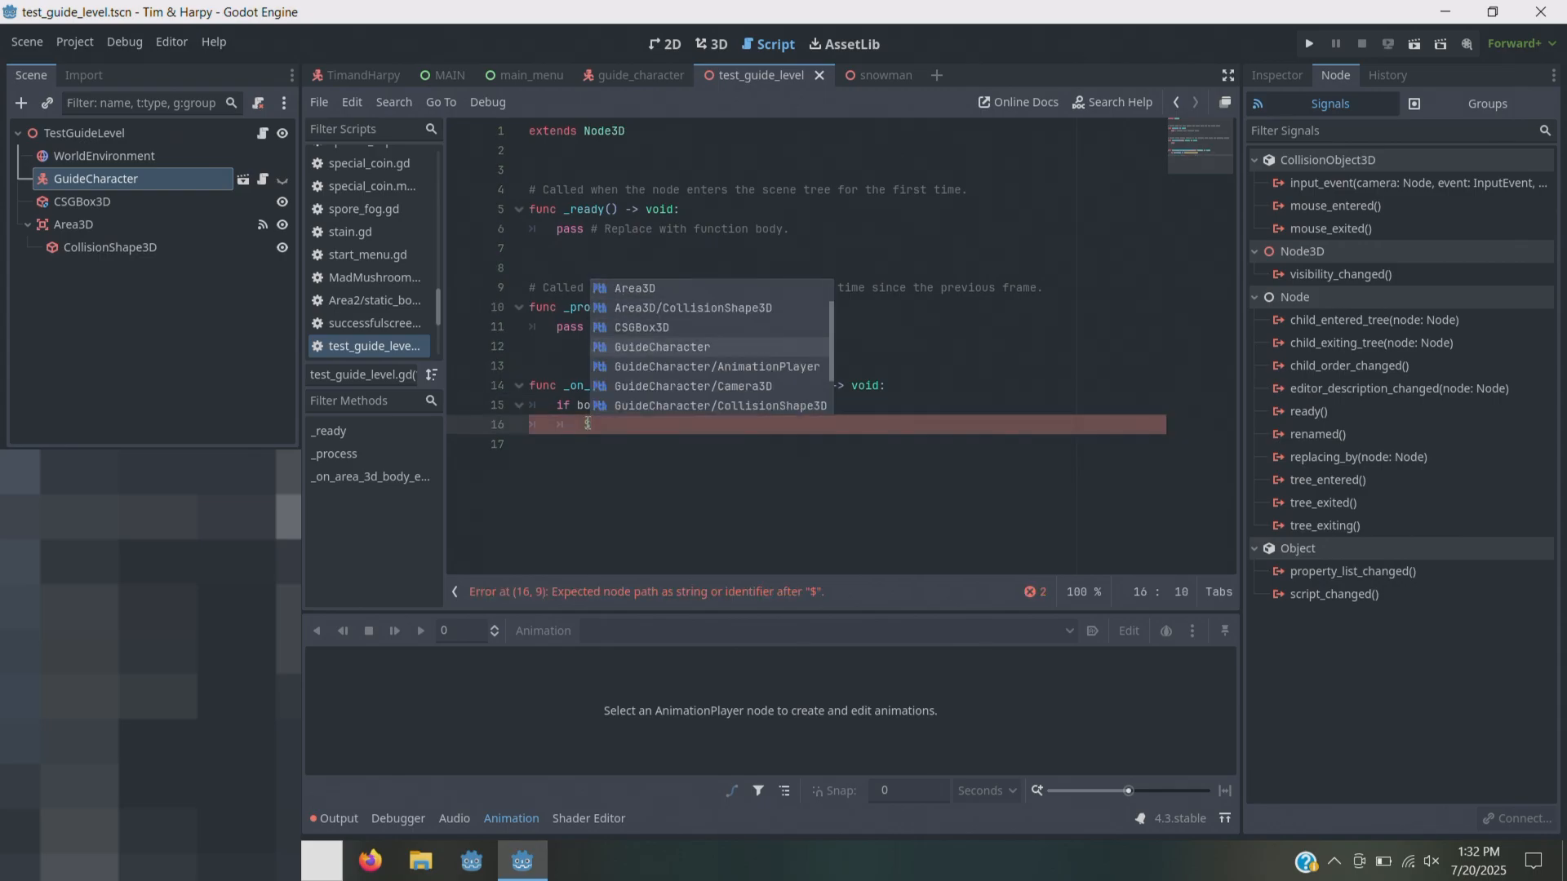
pyautogui.press('Return')
pyautogui.press('Return')
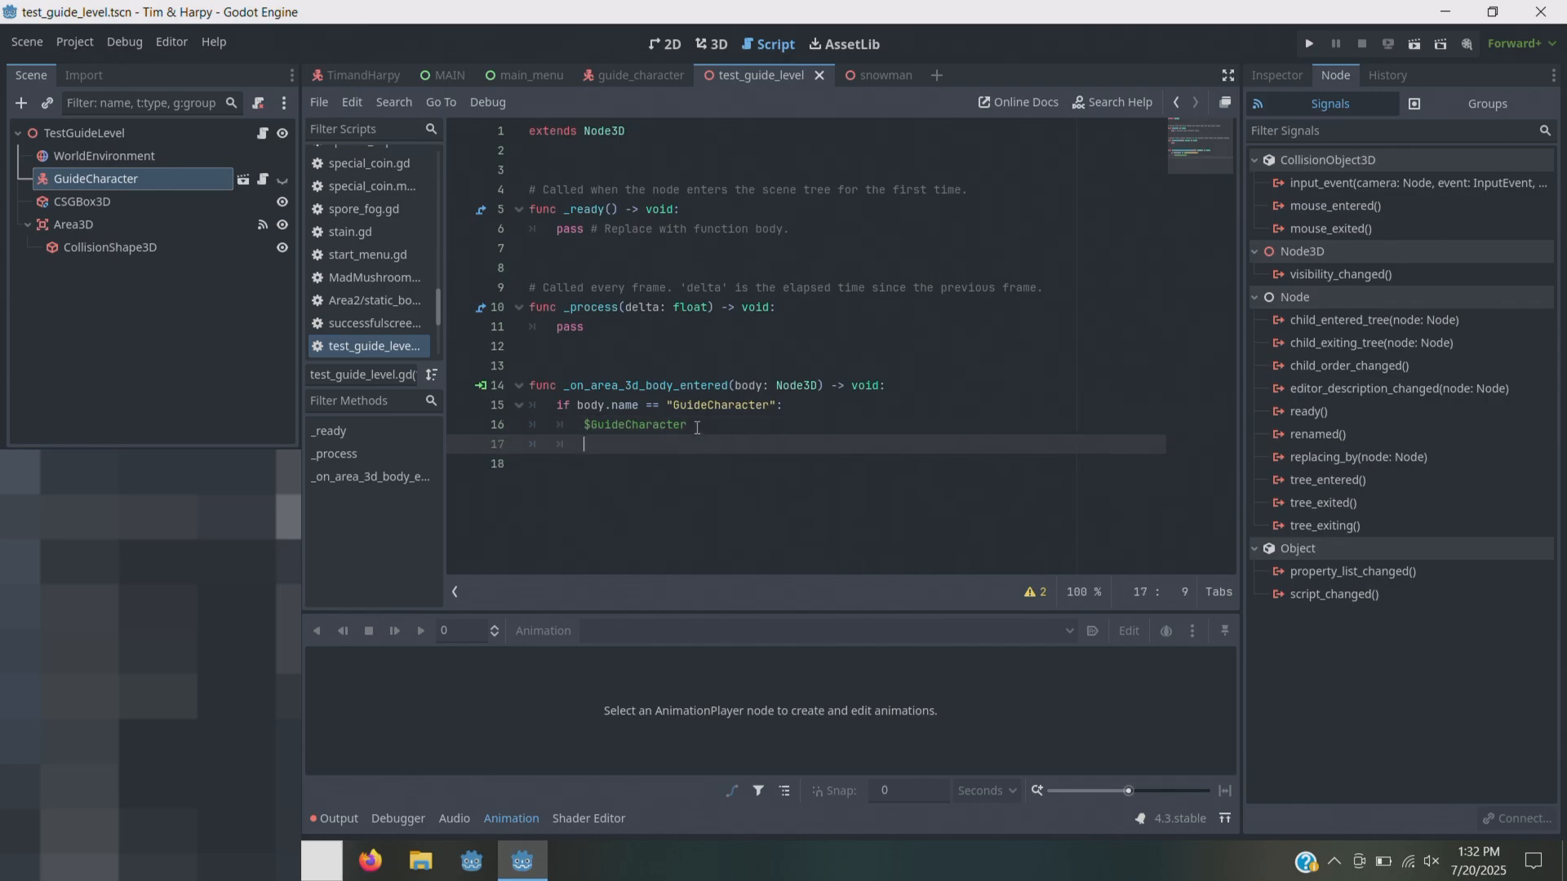
# - Add get_node("GuideCharacter") on the line below $GuideCharacter and append .position to both references
pyautogui.write('get_node(')
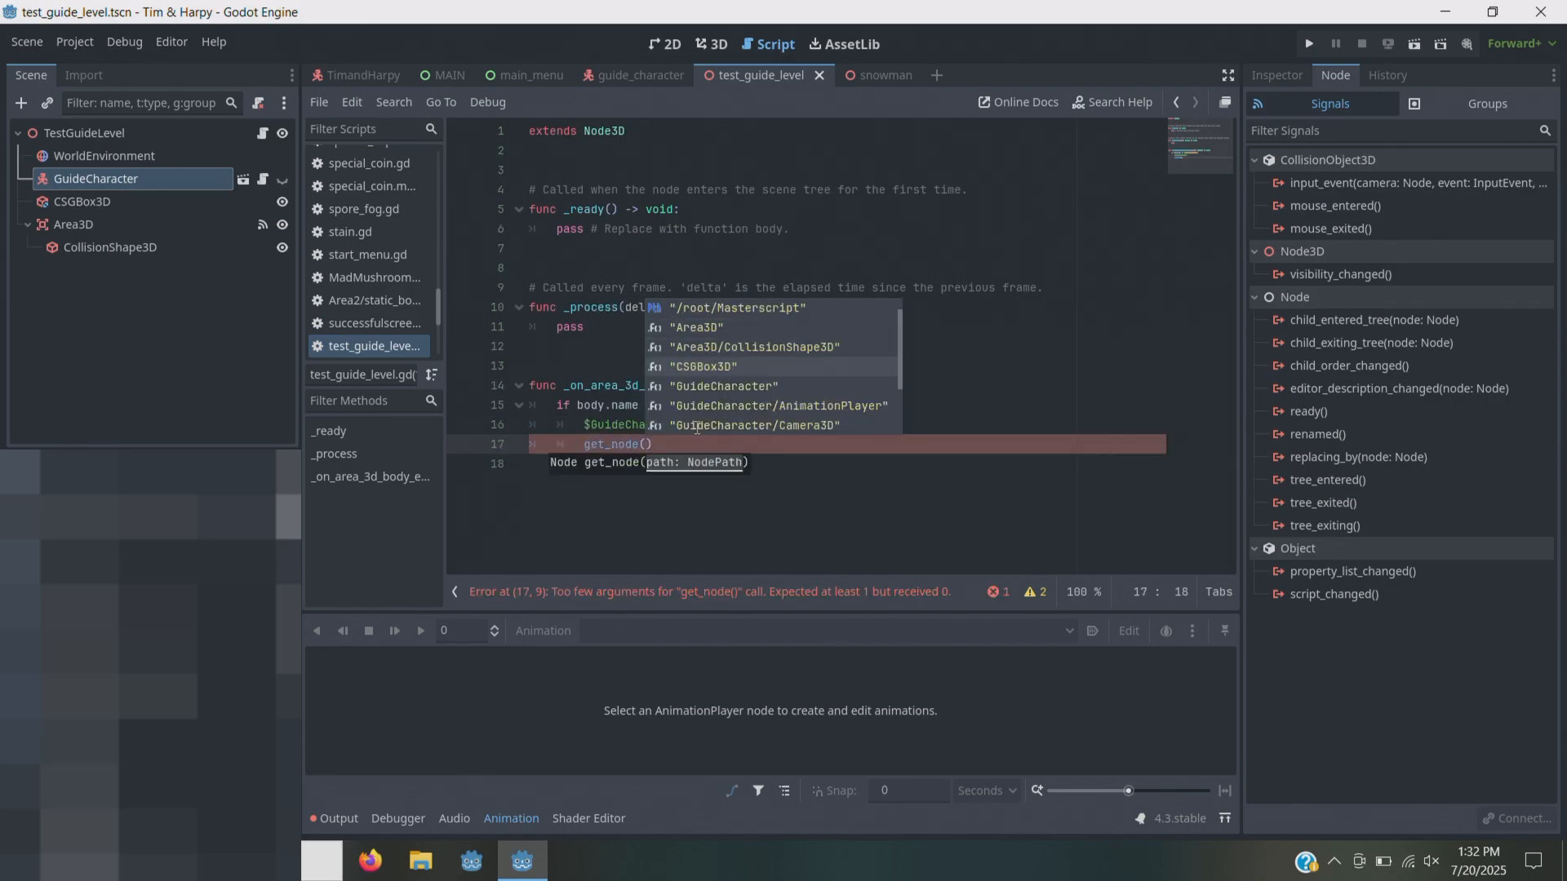
pyautogui.press('Down')
pyautogui.press('Return')
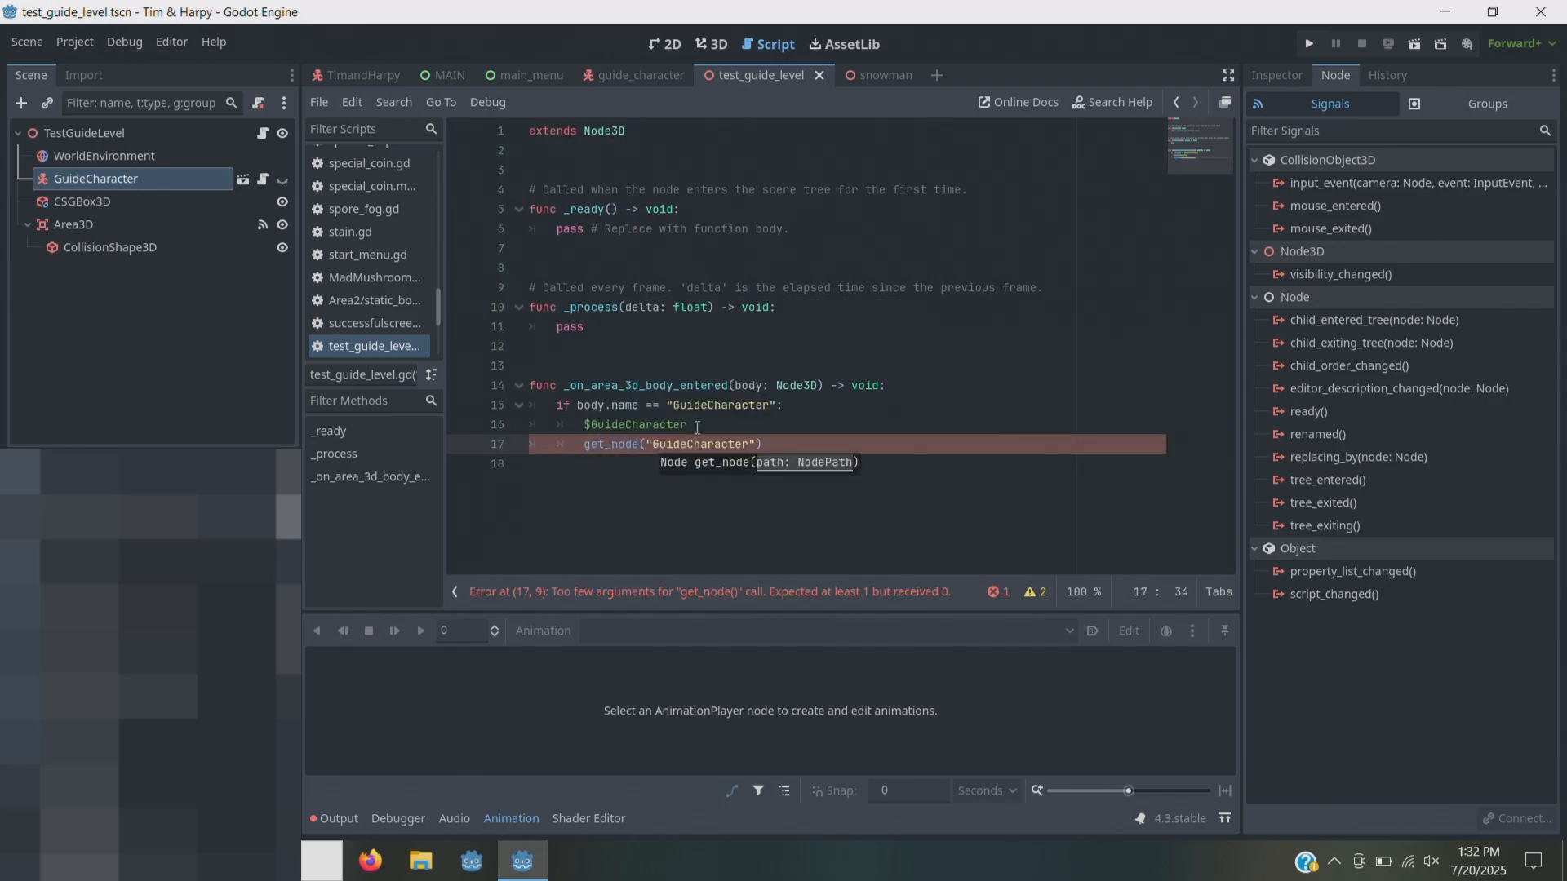
pyautogui.click(698, 424)
pyautogui.write('.position')
pyautogui.click(773, 444)
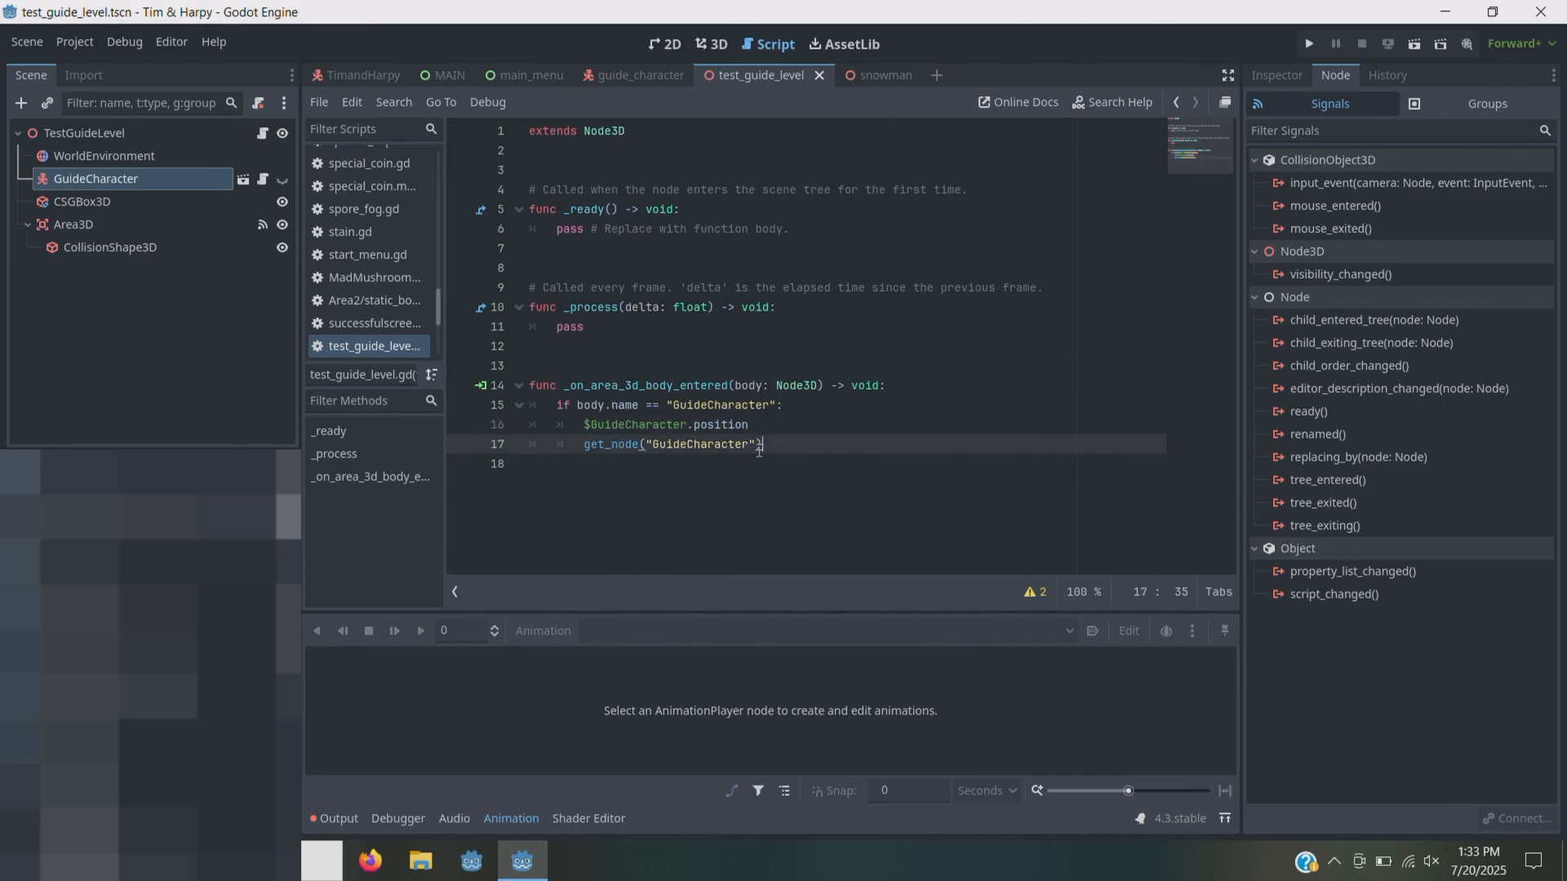
pyautogui.write('.posi')
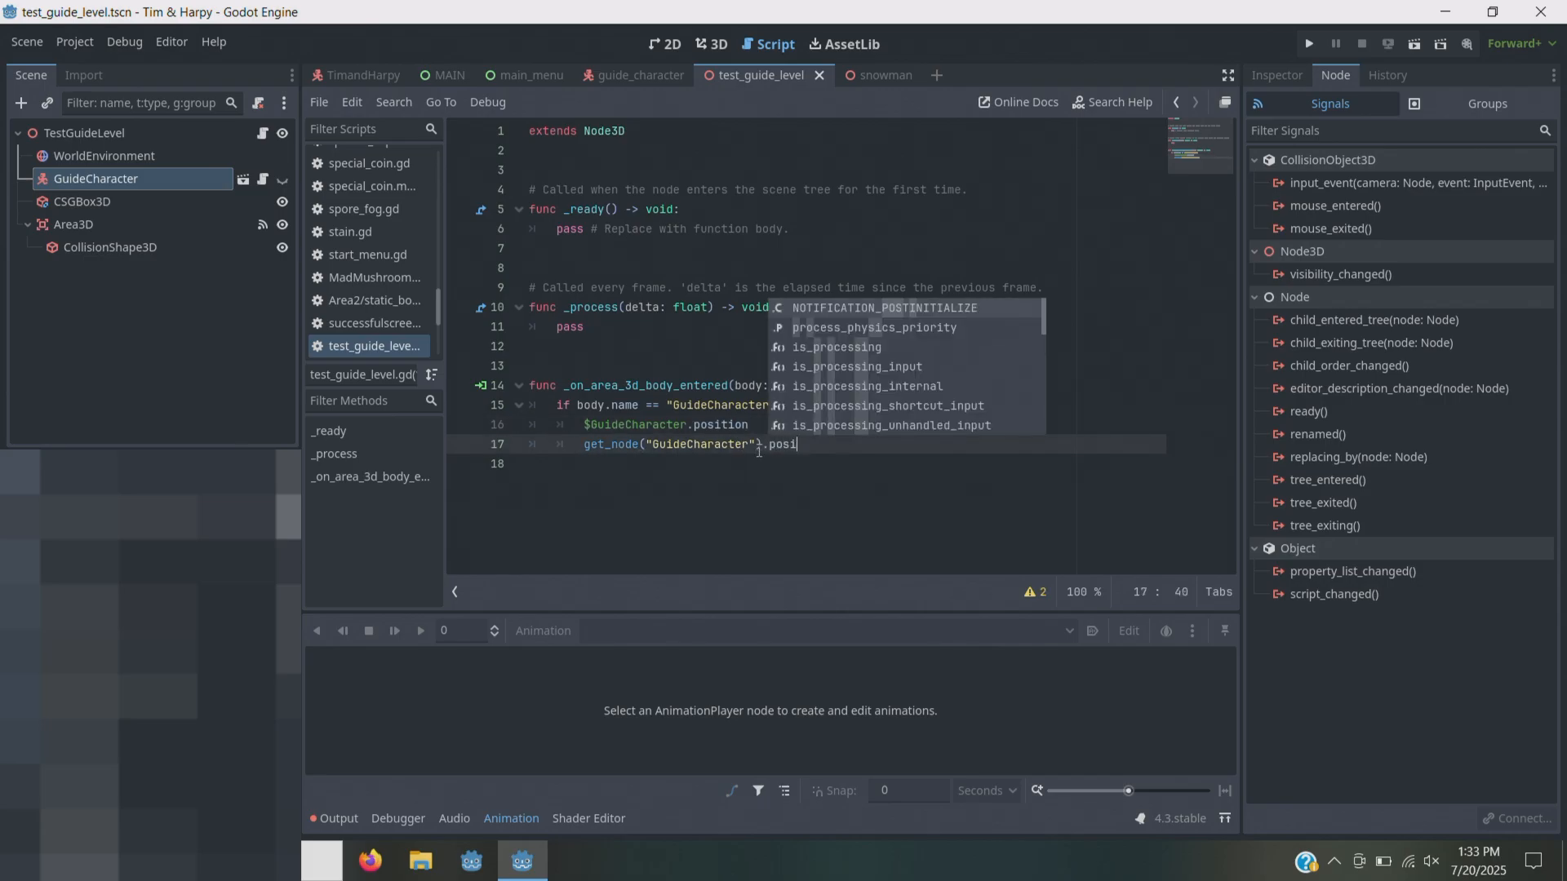
pyautogui.write('tion')
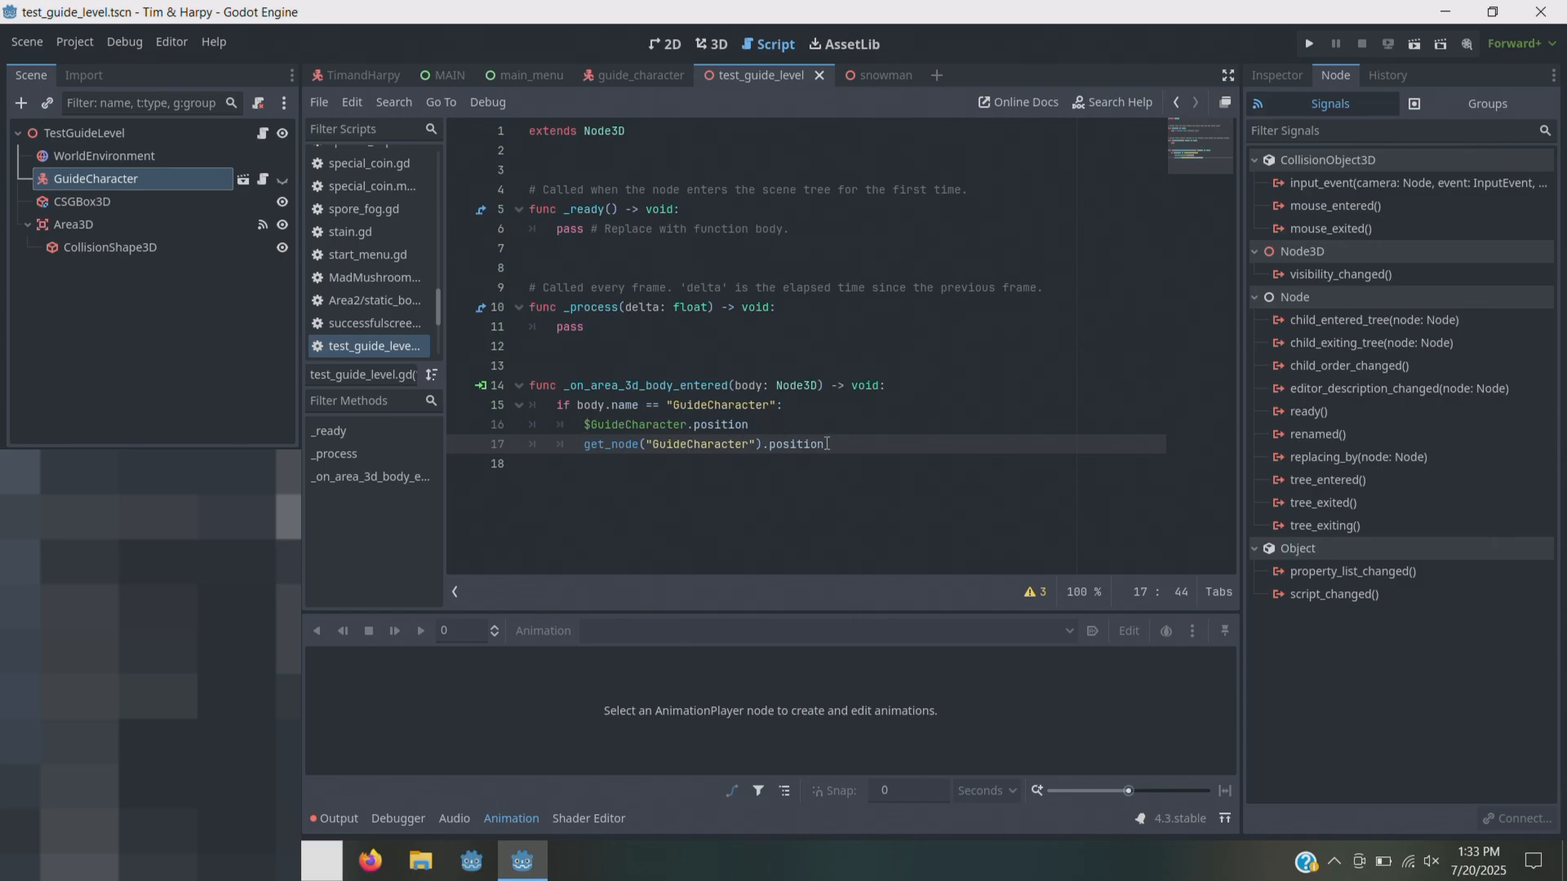
# - Wrap both GuideCharacter position expressions in print() calls
pyautogui.click(577, 444)
pyautogui.write('print(')
pyautogui.click(874, 446)
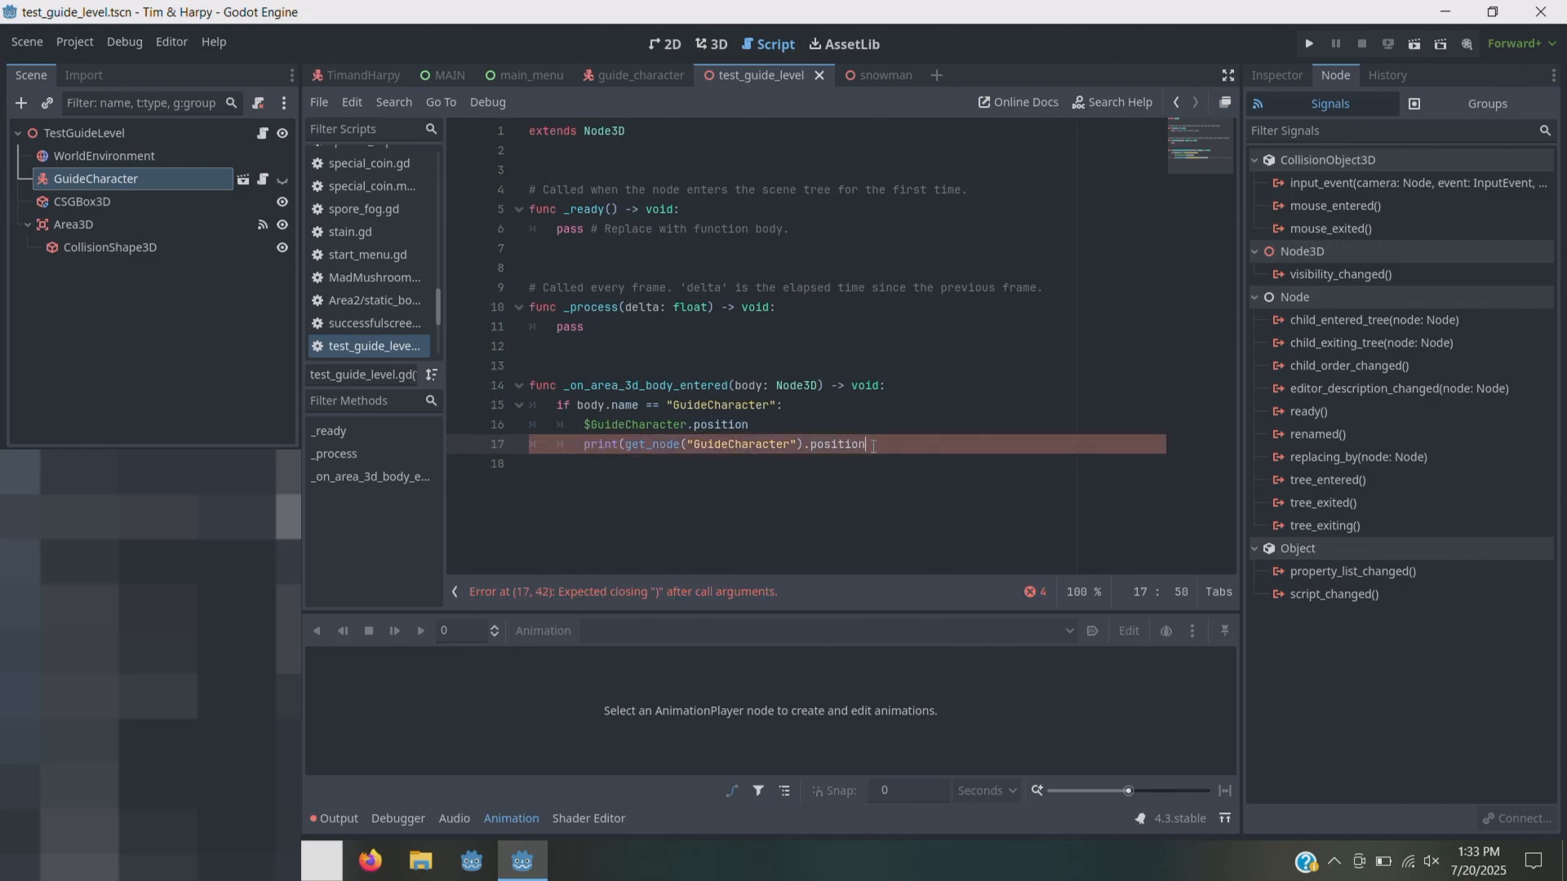
pyautogui.write(')')
pyautogui.click(583, 426)
pyautogui.write('print')
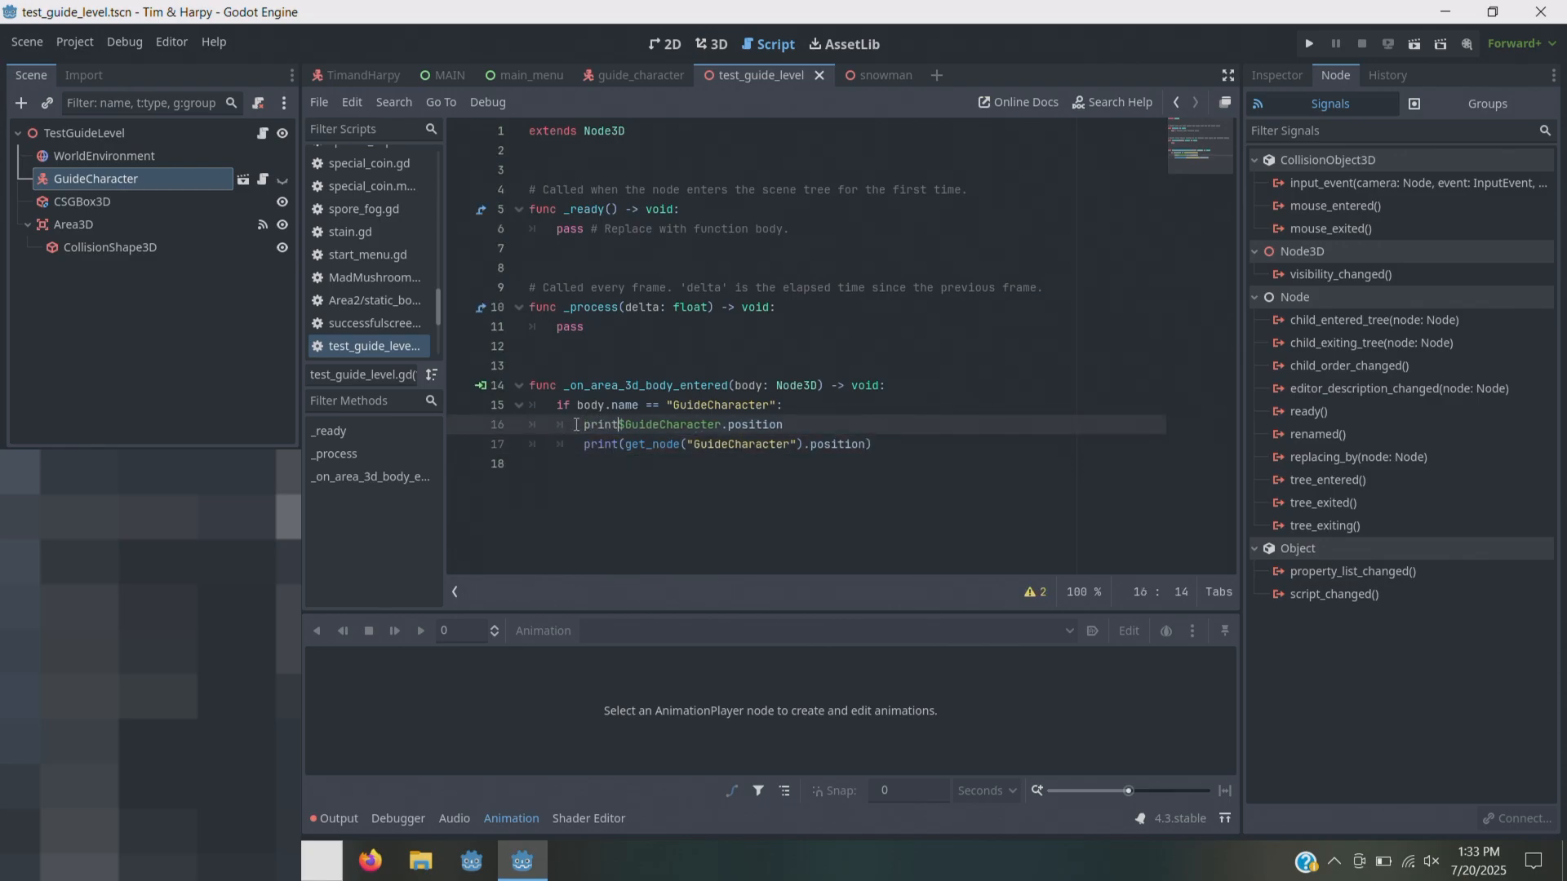
pyautogui.write('(')
pyautogui.press('Delete')
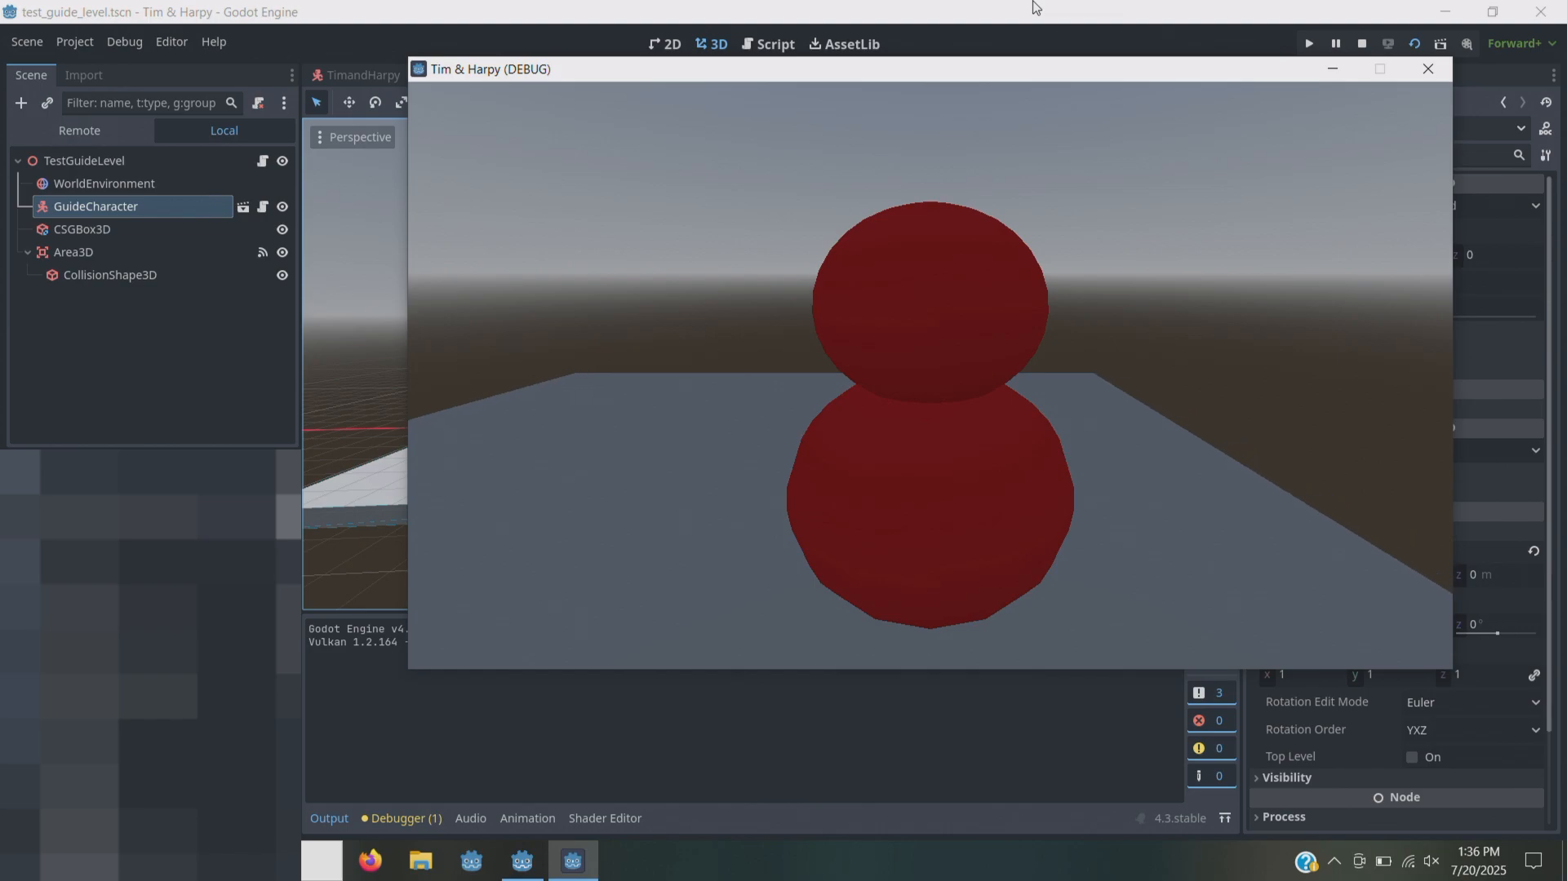
# - Move the guide character back and forth sideways through the area in the running game to test the position printing, and close the game
pyautogui.press('a')
pyautogui.press('d')
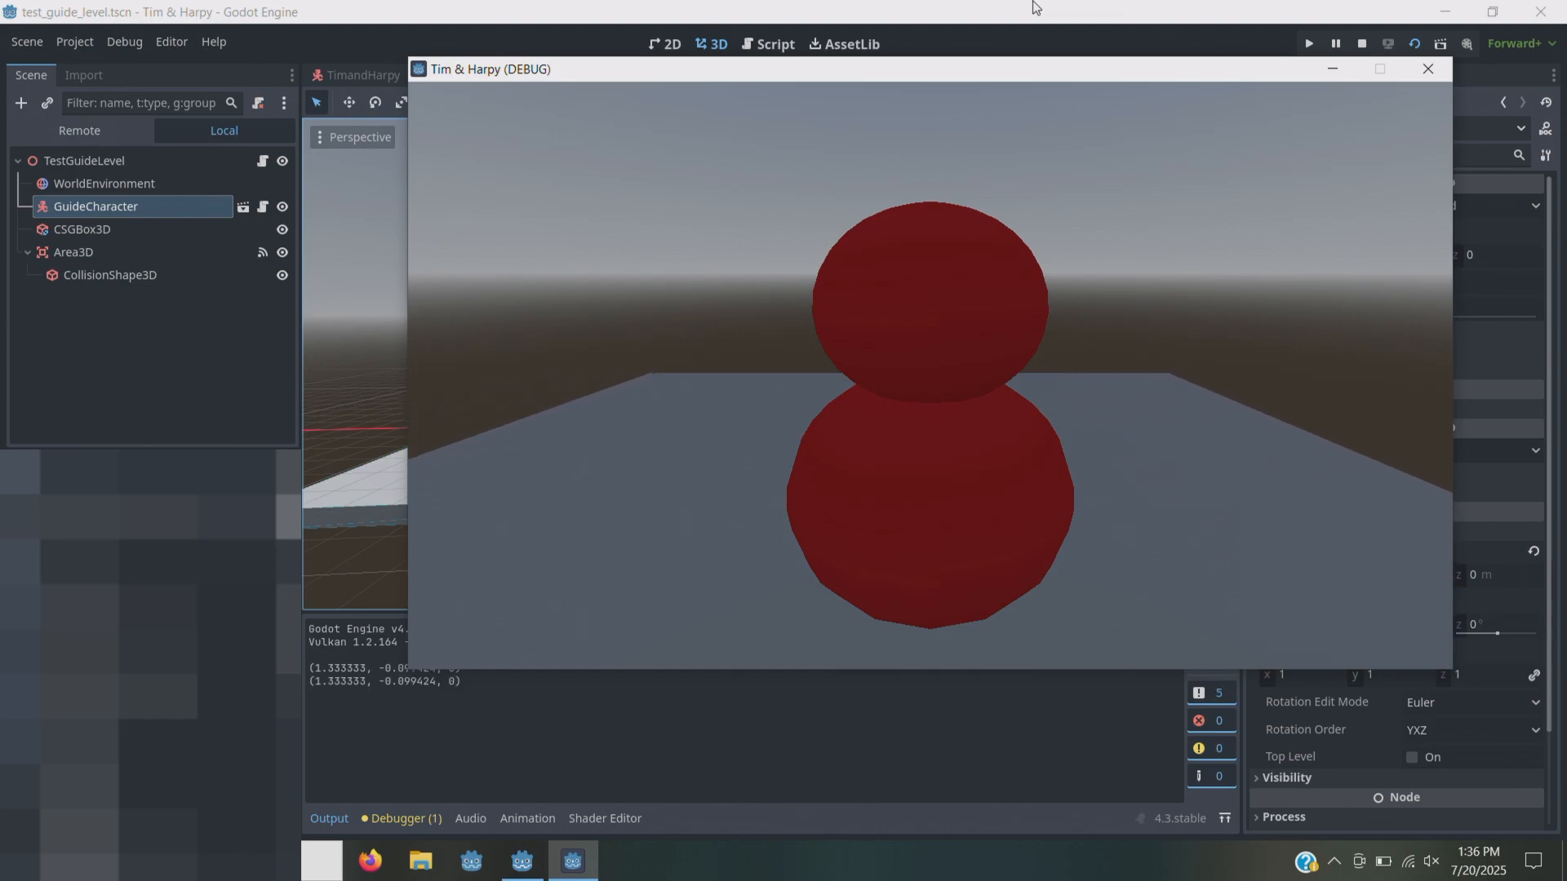
pyautogui.press('a')
pyautogui.press('d')
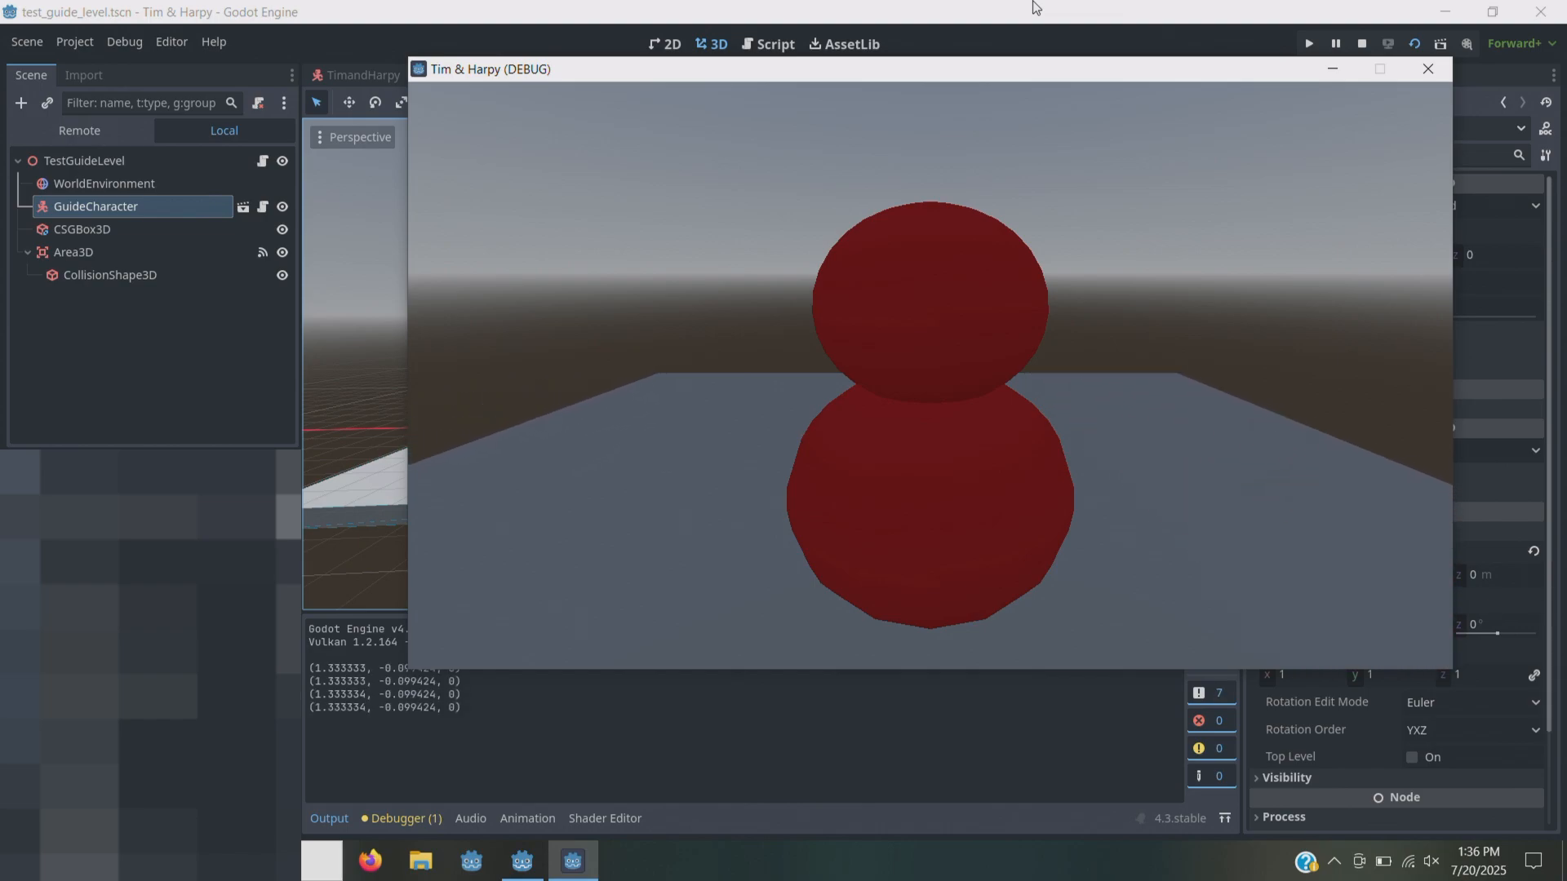
pyautogui.press('a')
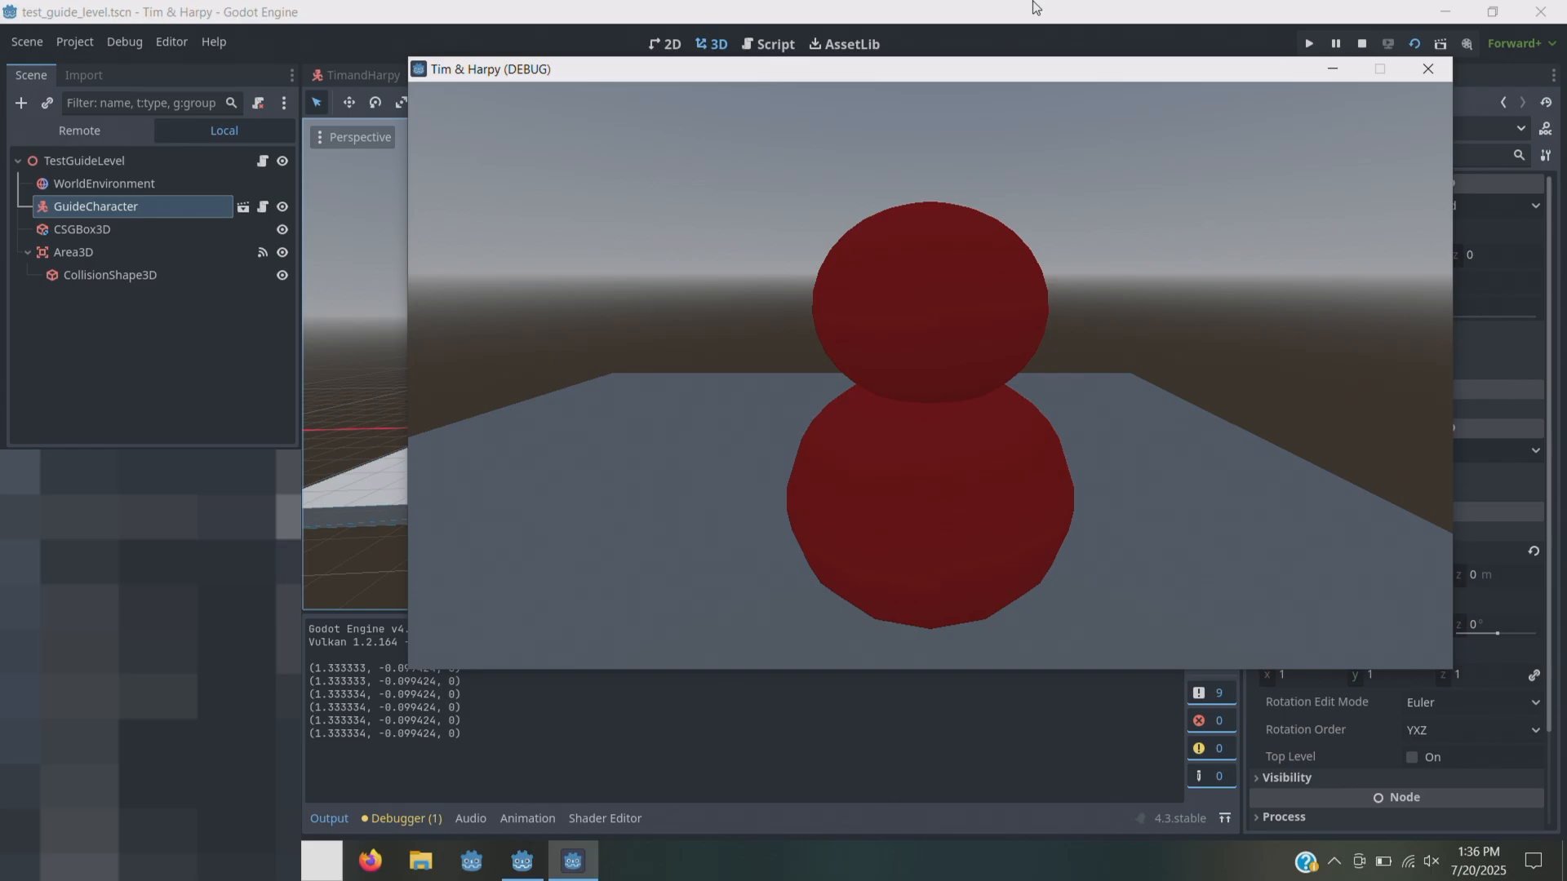
pyautogui.click(1429, 69)
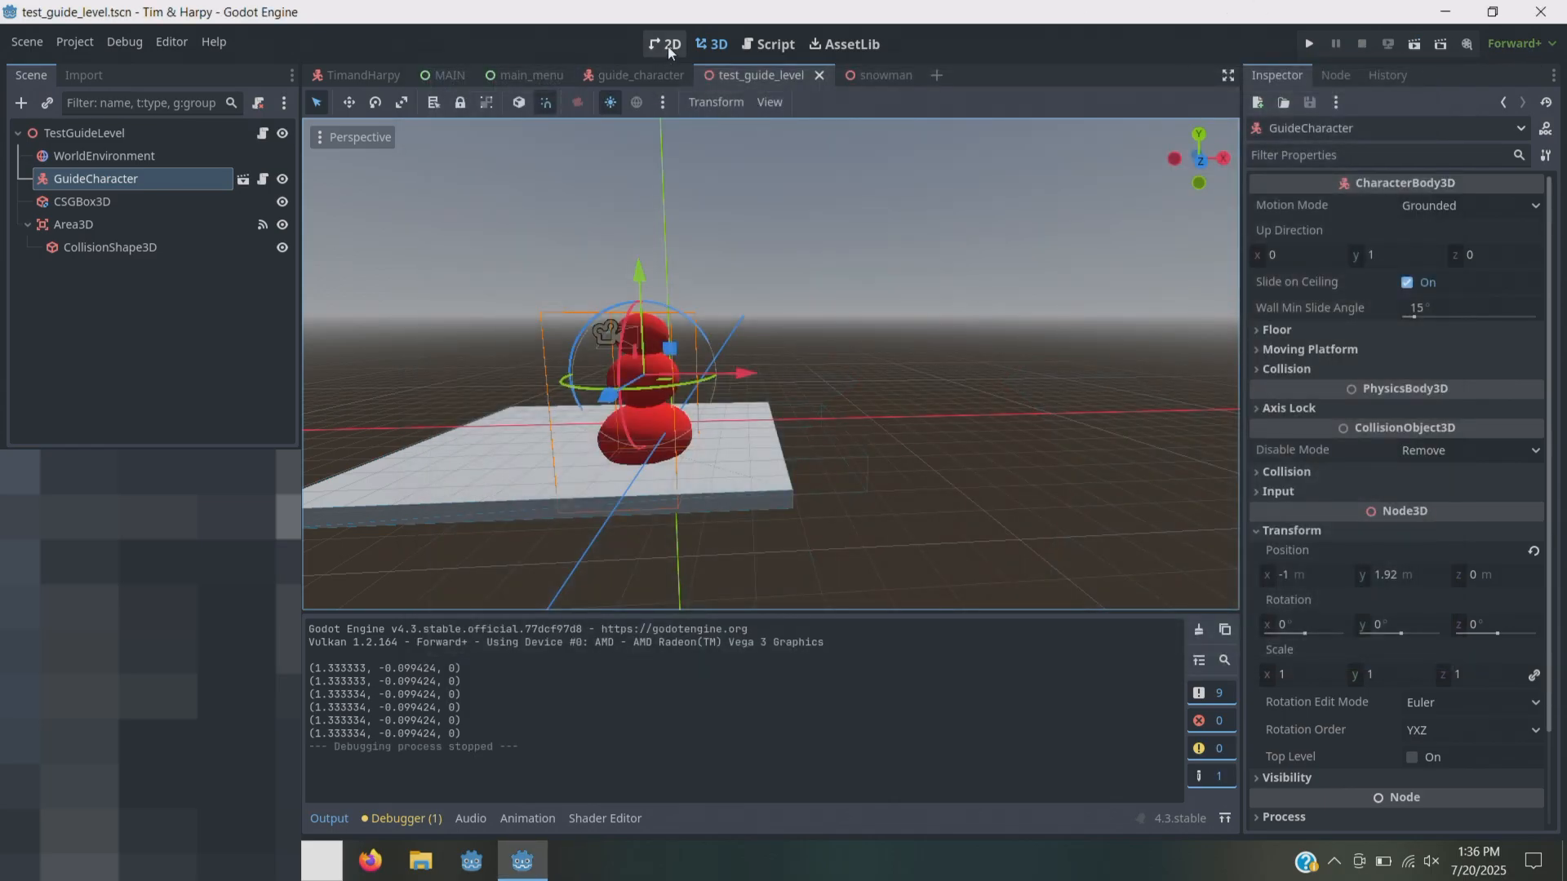
# - Open the guide_character scene and select its CollisionShape3D capsule
pyautogui.click(629, 77)
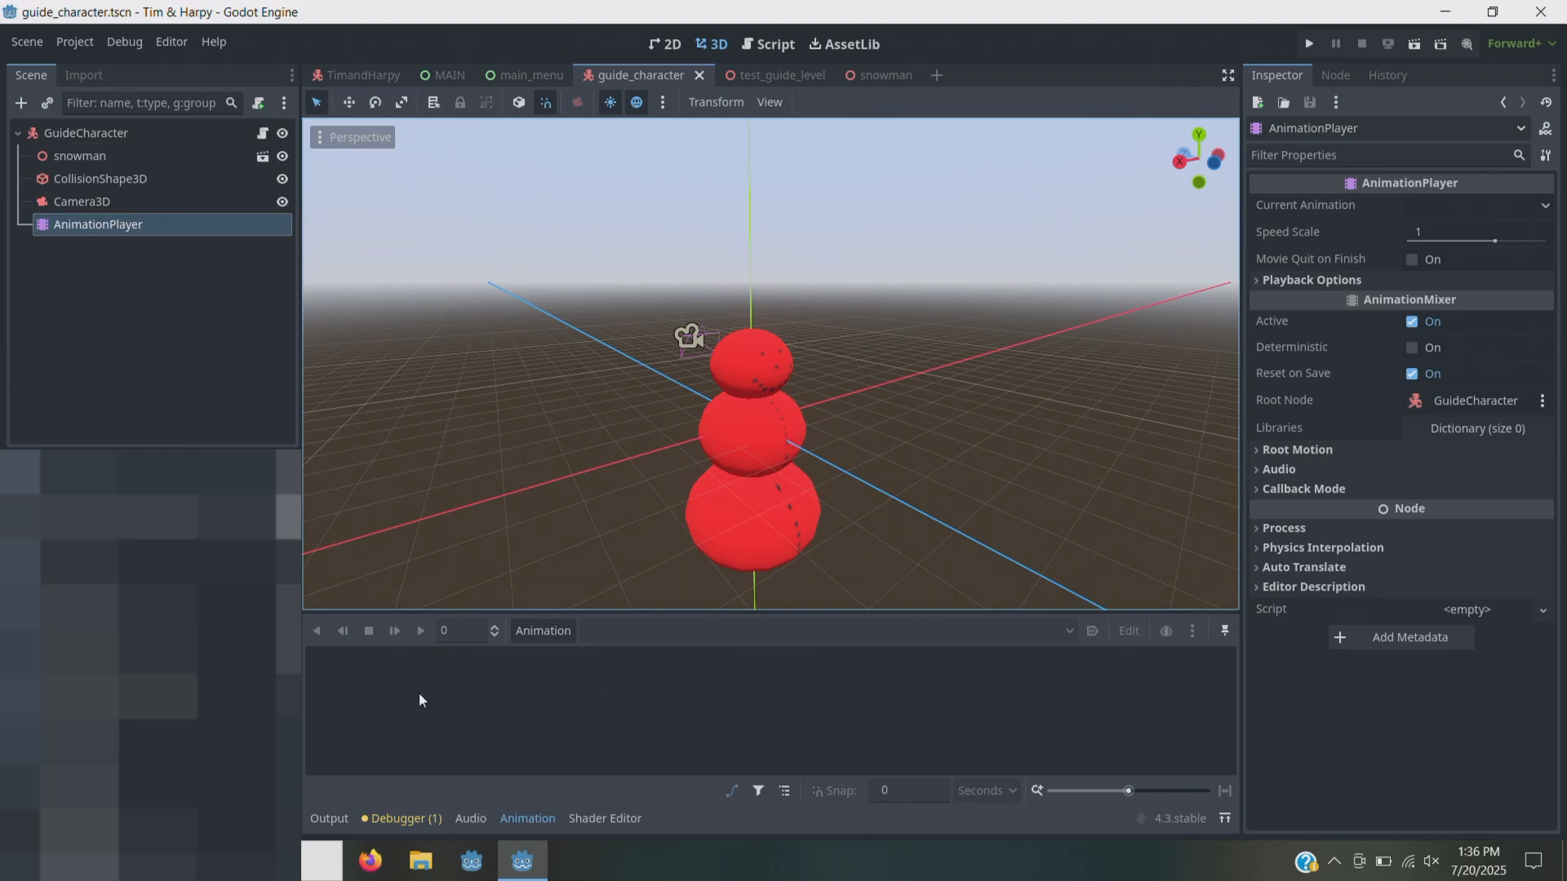
pyautogui.click(711, 454)
pyautogui.moveTo(1183, 157)
pyautogui.mouseDown()
pyautogui.moveTo(1289, 130)
pyautogui.moveTo(1203, 149)
pyautogui.mouseUp()
pyautogui.click(121, 178)
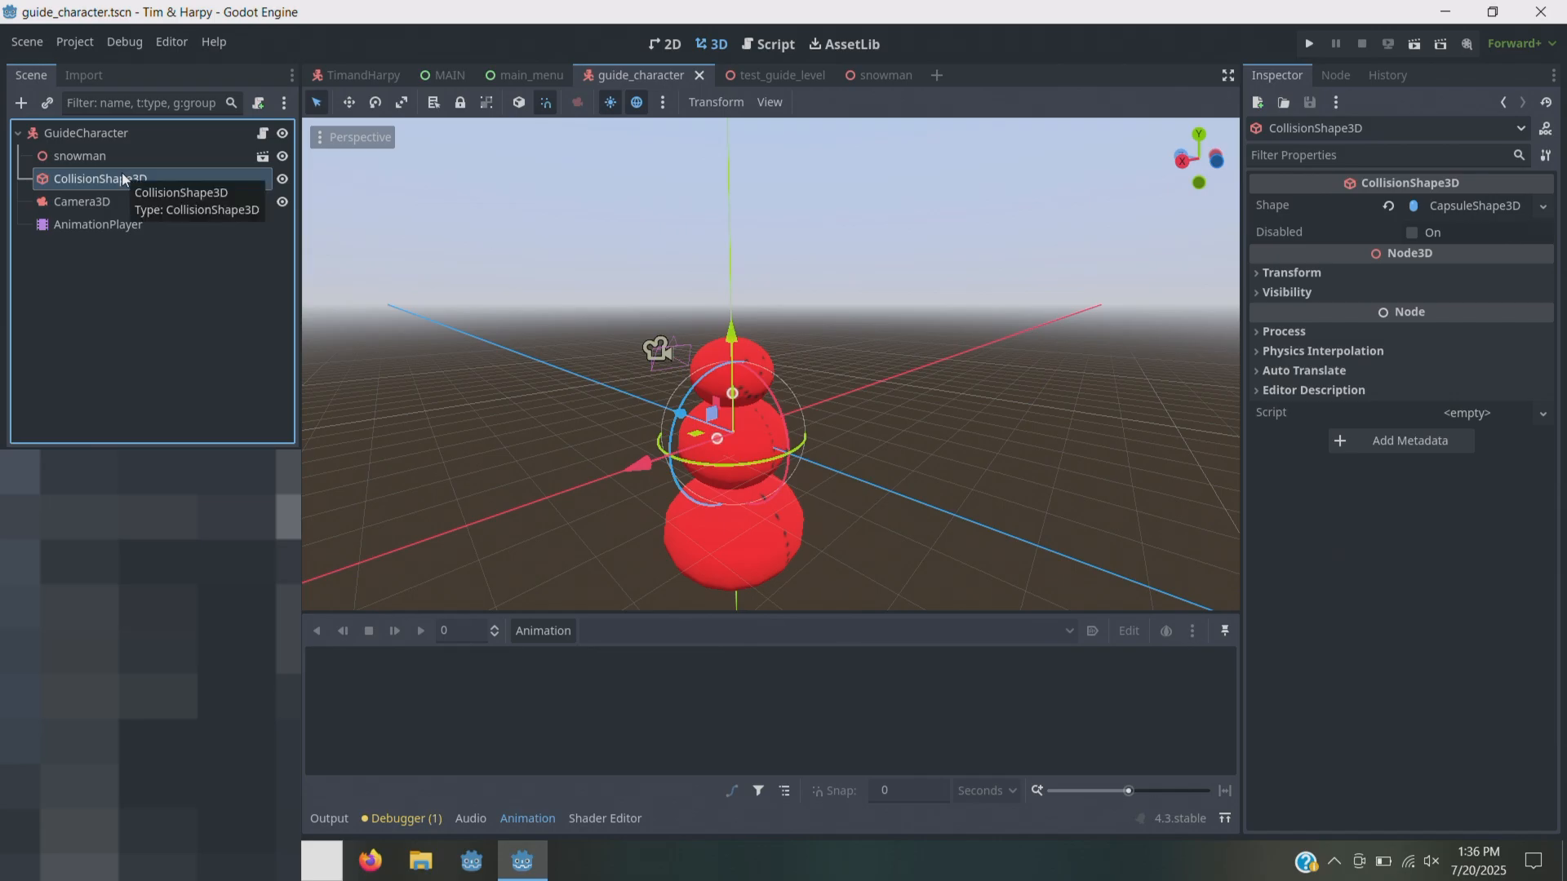